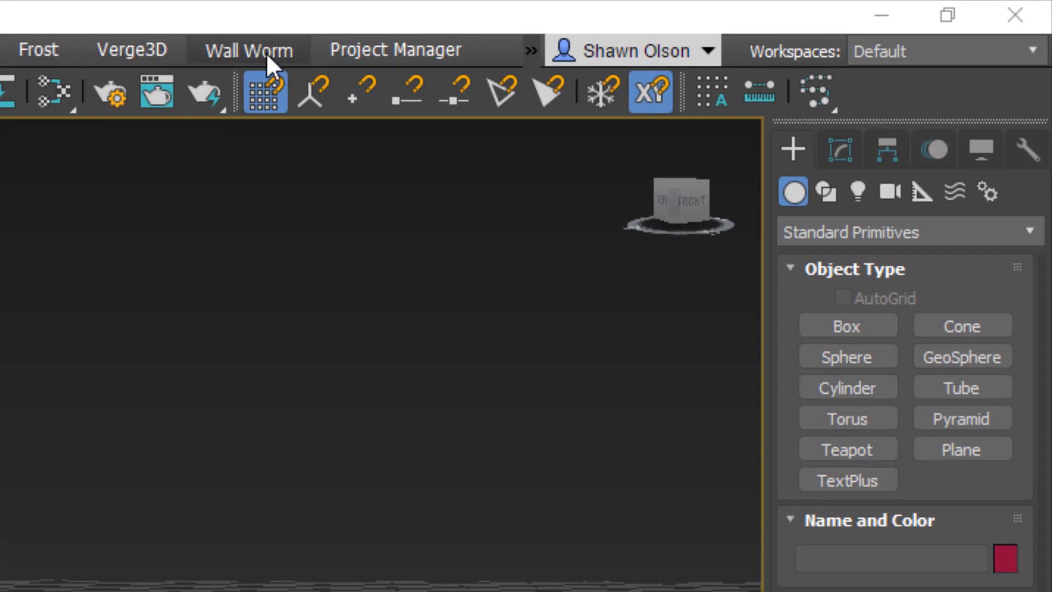
- Examine the Wall Worm command groups, from model tools, level design and materials through utilities, importers, exporters, extras, online, Pro, settings and help
{"action": "left_click", "coordinate": [267, 54]}
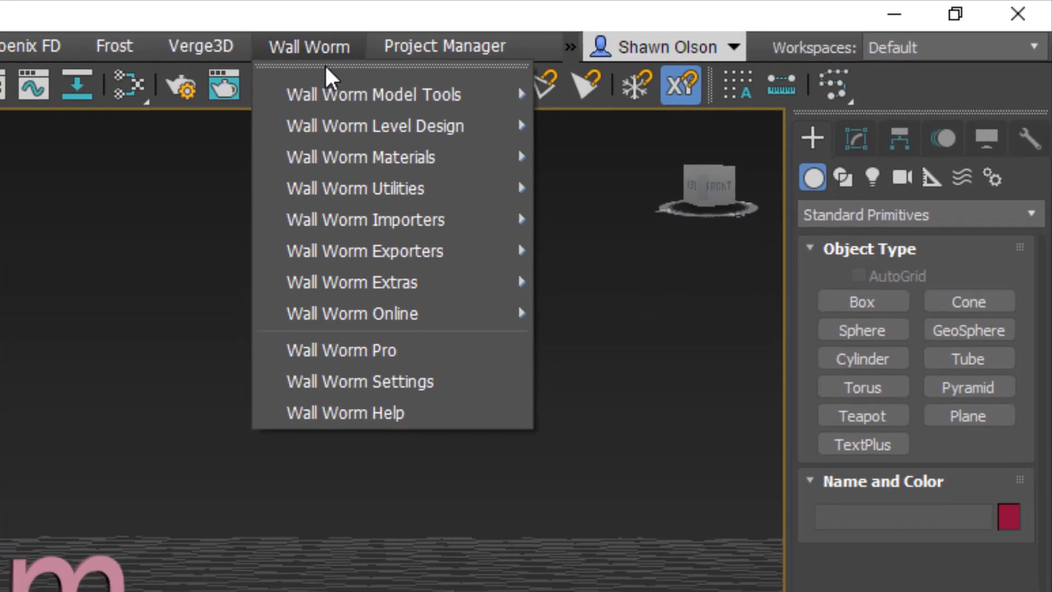
{"action": "mouse_move", "coordinate": [272, 95]}
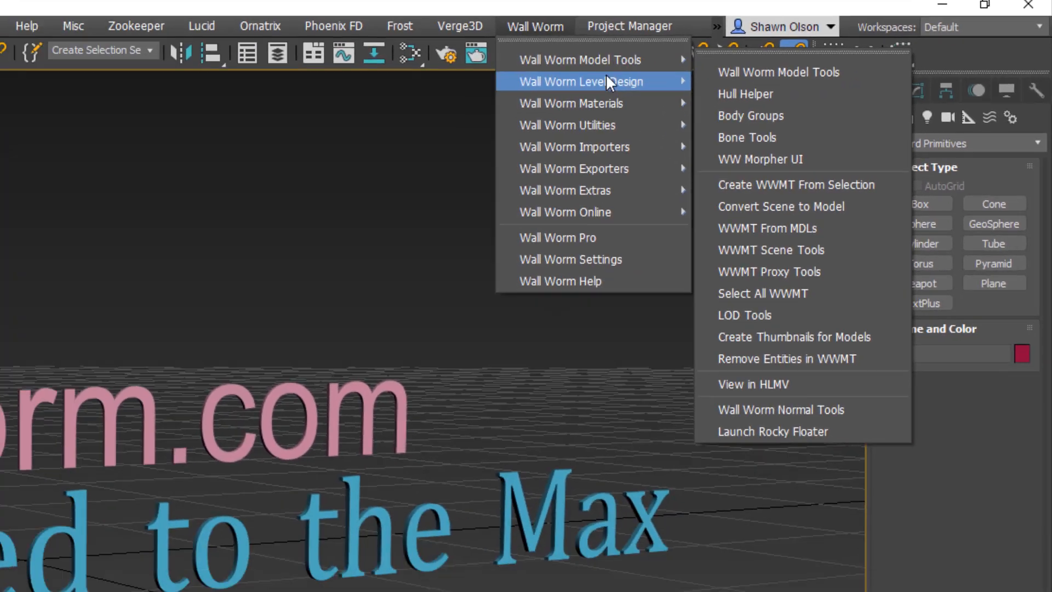
{"action": "mouse_move", "coordinate": [476, 112]}
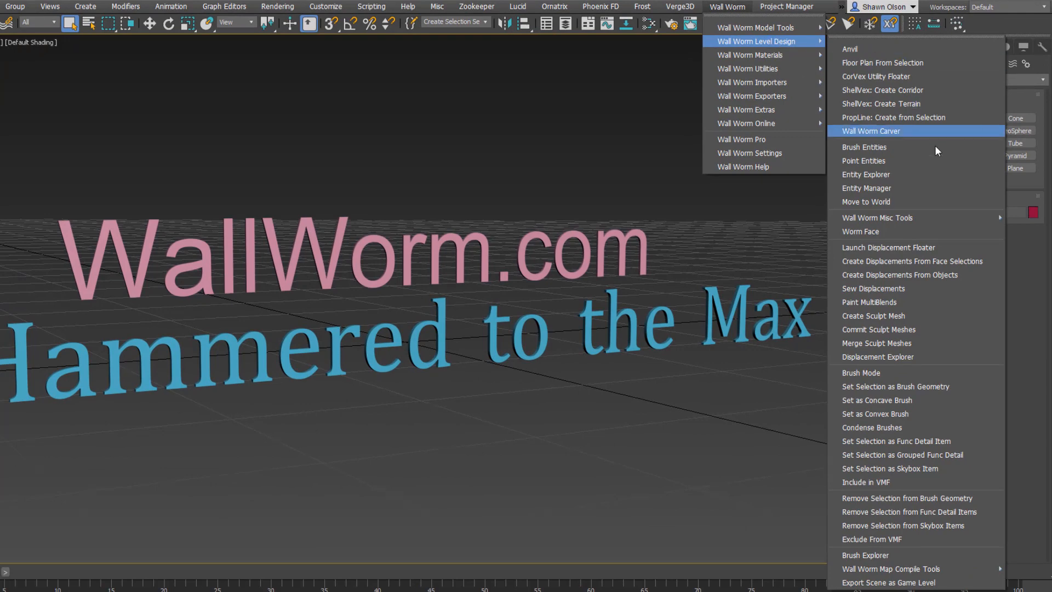
{"action": "mouse_move", "coordinate": [919, 220]}
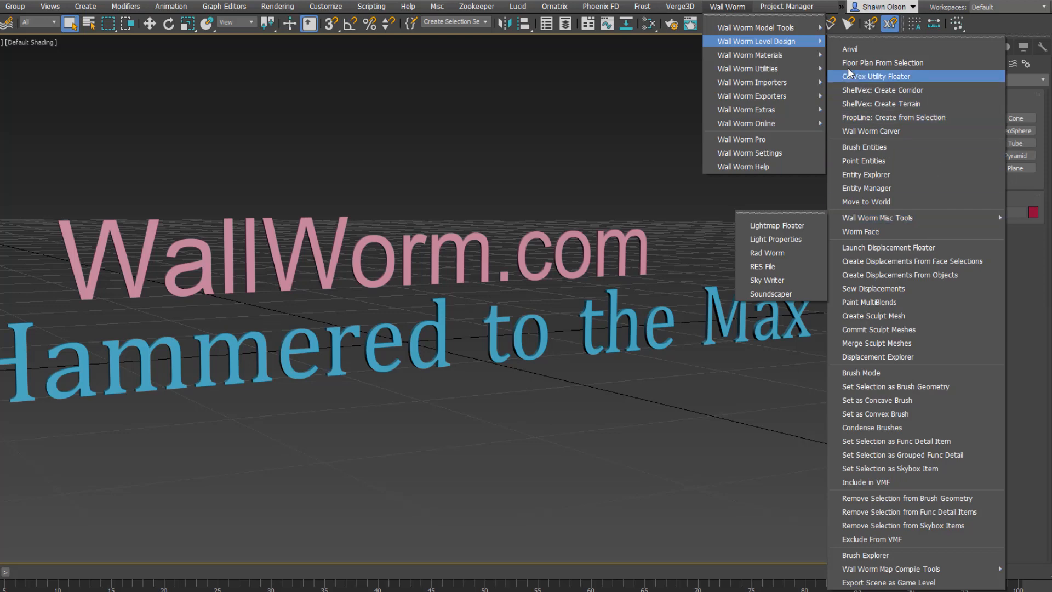
{"action": "mouse_move", "coordinate": [766, 53]}
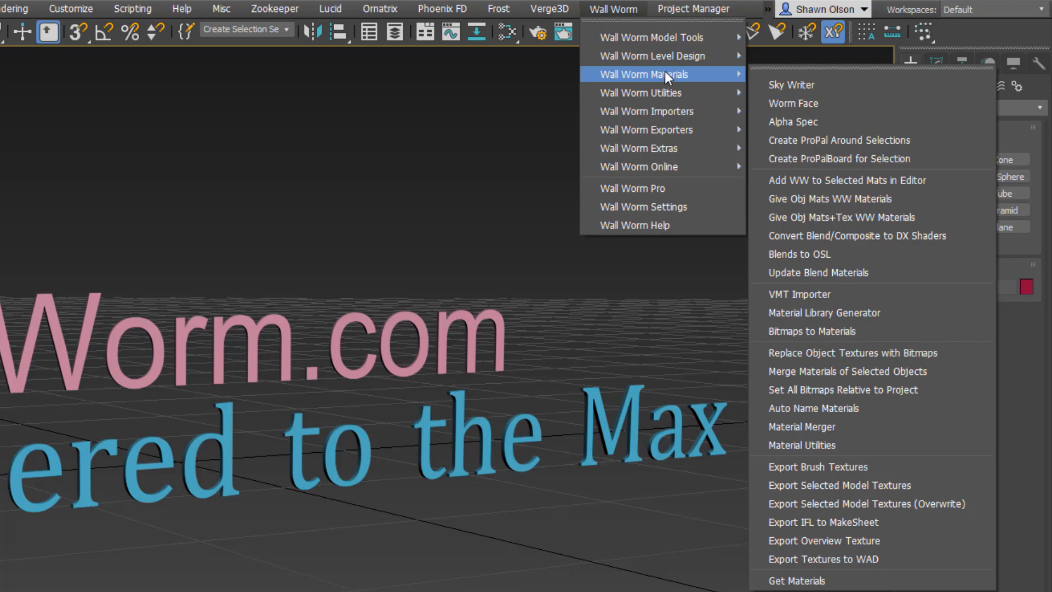
{"action": "mouse_move", "coordinate": [672, 92]}
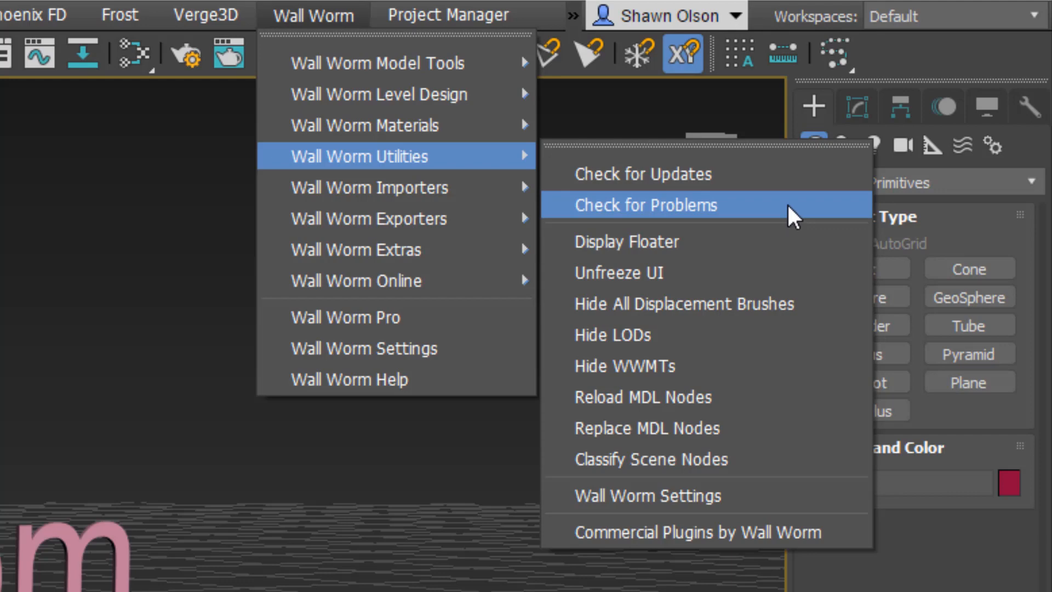
{"action": "mouse_move", "coordinate": [373, 186]}
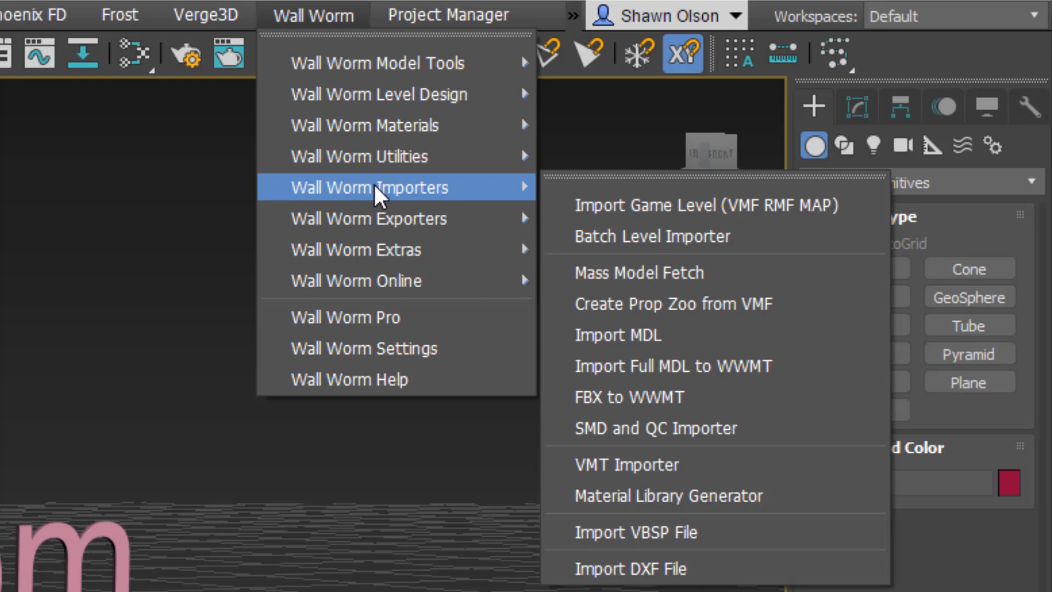
{"action": "mouse_move", "coordinate": [382, 219]}
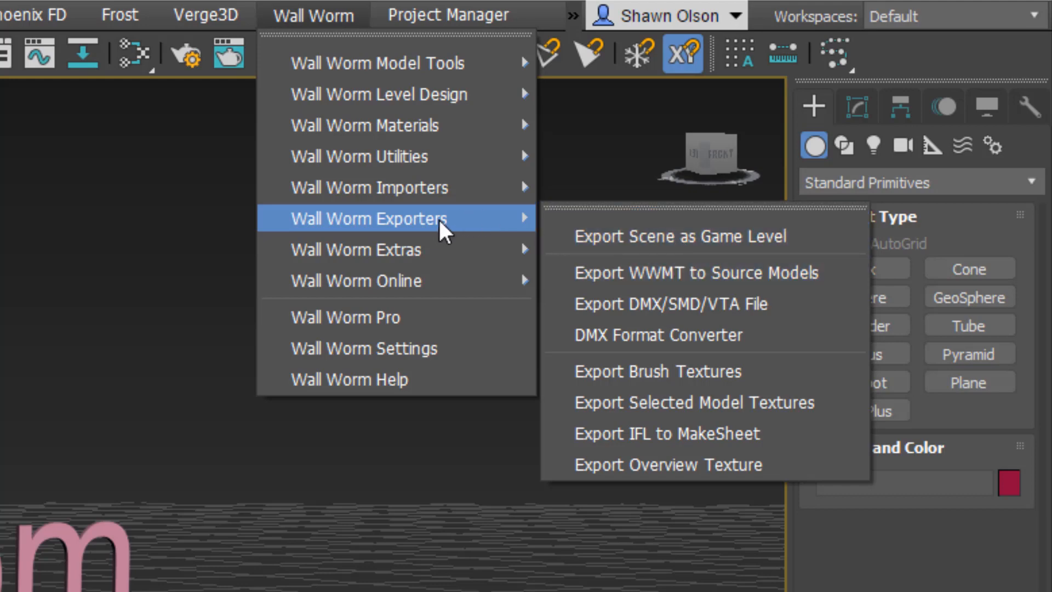
{"action": "mouse_move", "coordinate": [381, 258]}
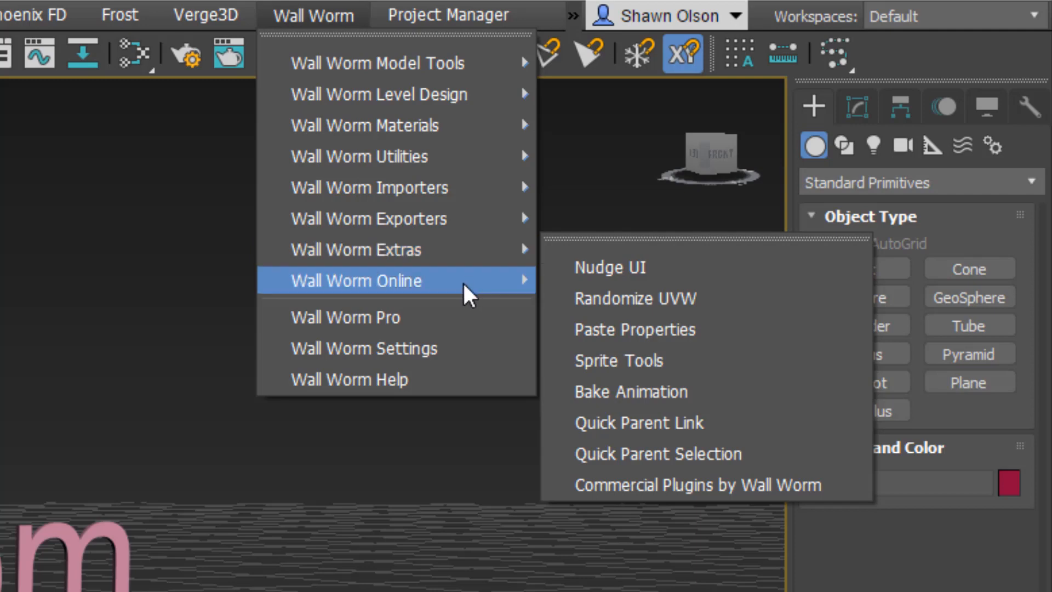
{"action": "mouse_move", "coordinate": [469, 282]}
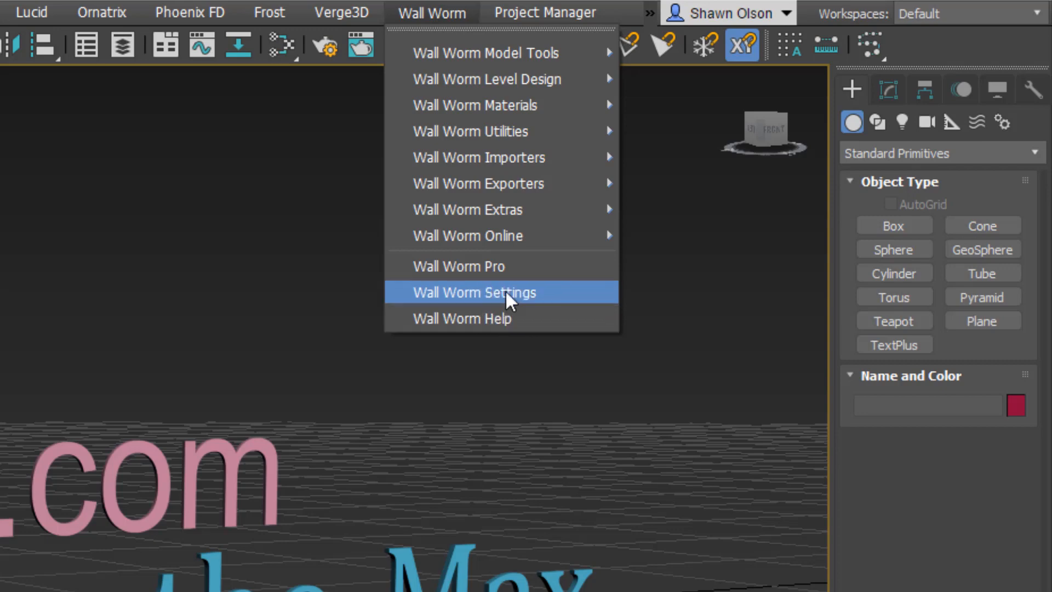
{"action": "mouse_move", "coordinate": [517, 240]}
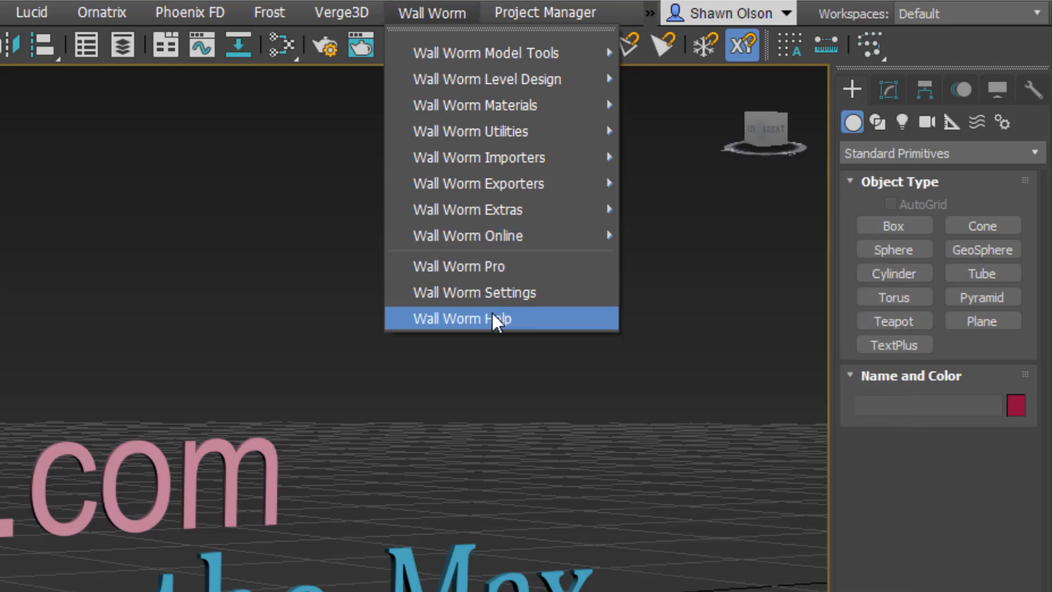
- Open Wall Worm Help, review the support and check options, and close the window
{"action": "left_click", "coordinate": [491, 314]}
{"action": "left_click_drag", "start_coordinate": [0, 430], "coordinate": [508, 200]}
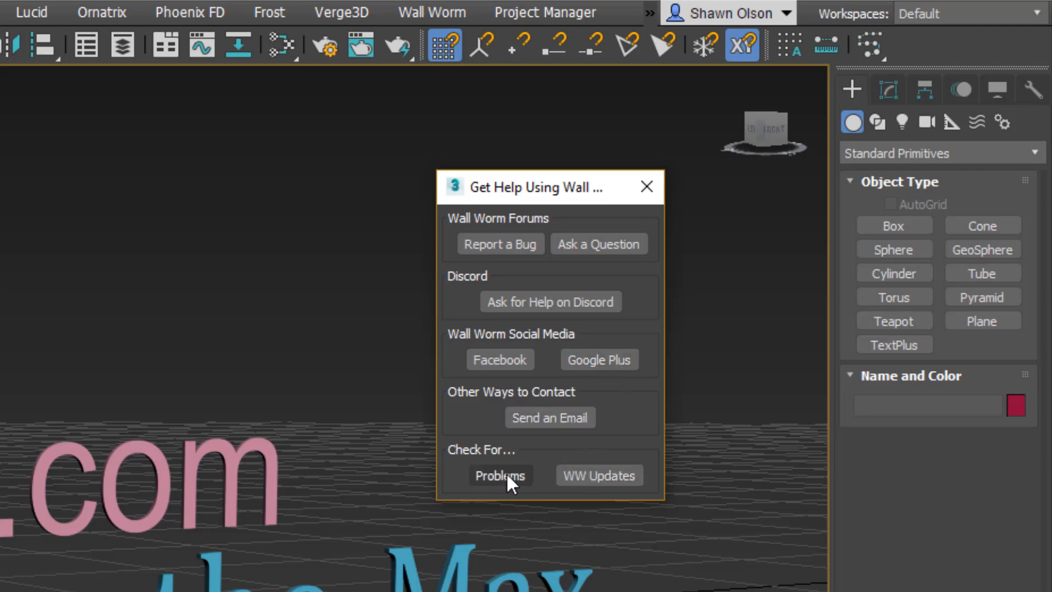
{"action": "left_click", "coordinate": [647, 188]}
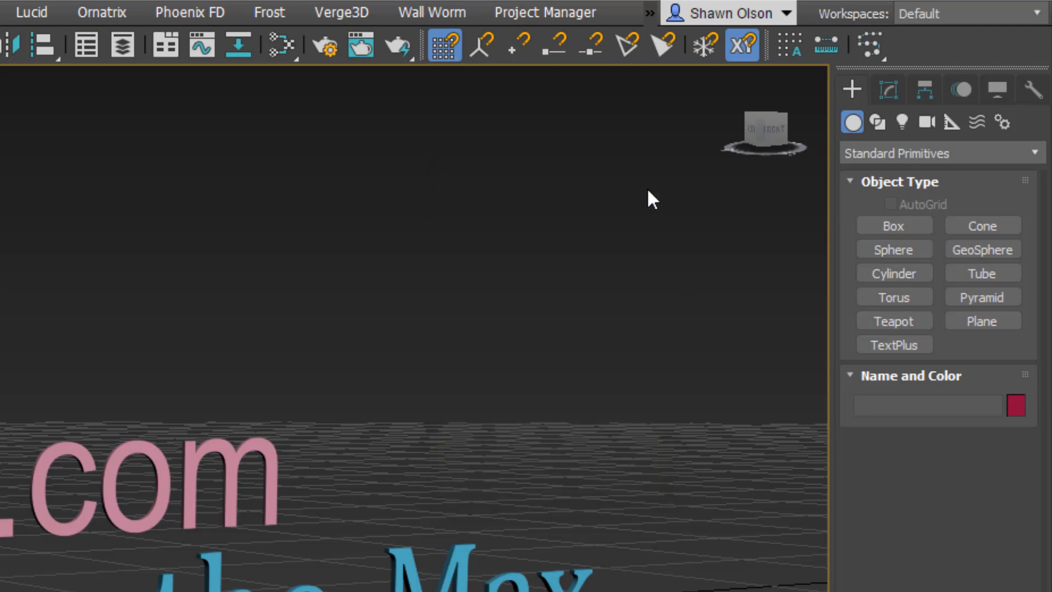
- Open the Wall Worm global settings and review the game and asset paths, including modelsrc
{"action": "left_click", "coordinate": [447, 14]}
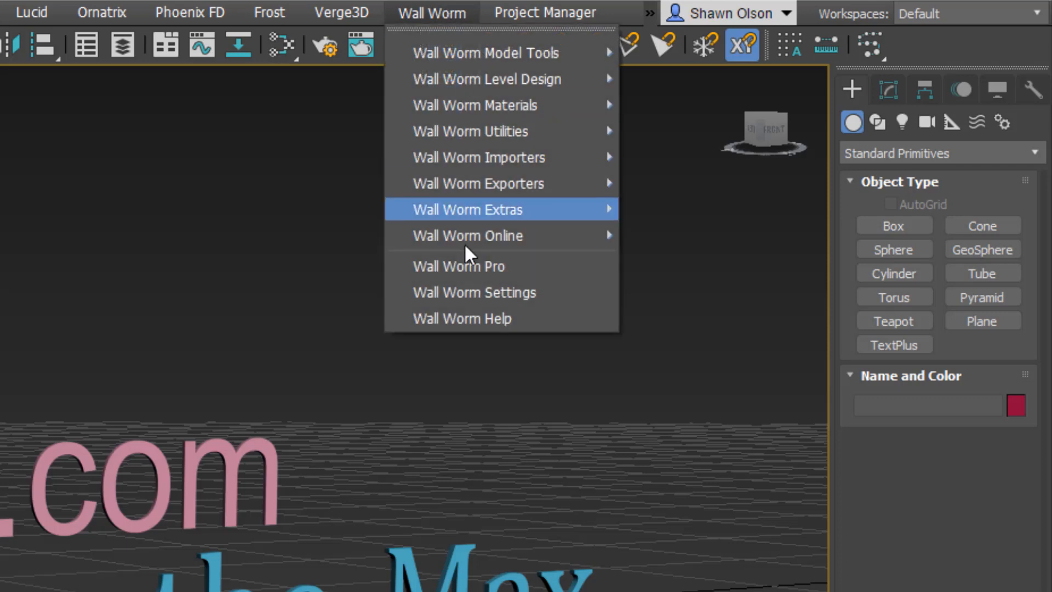
{"action": "left_click", "coordinate": [462, 292]}
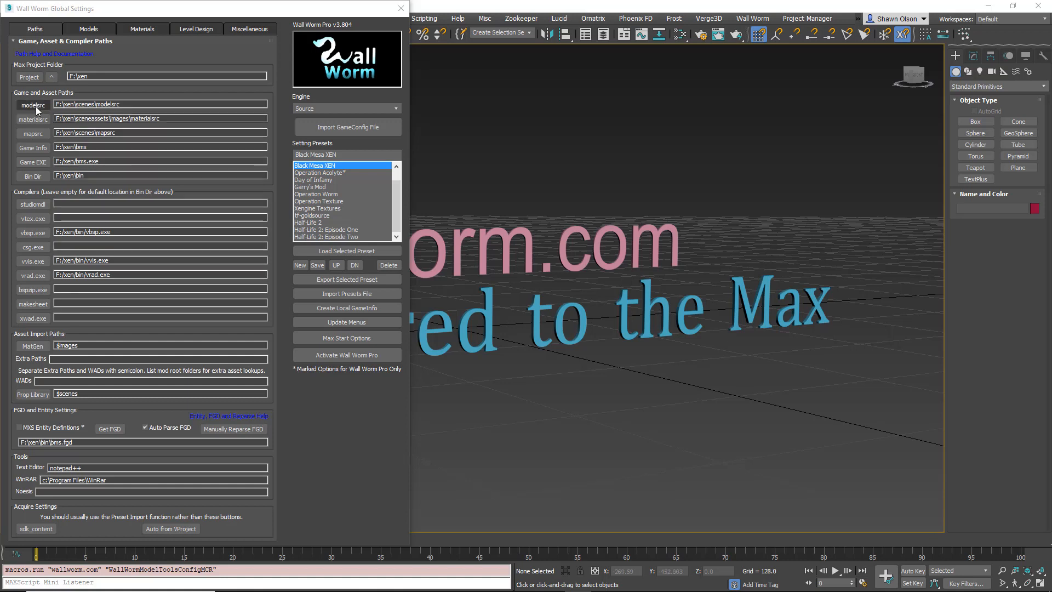
{"action": "left_click", "coordinate": [148, 105]}
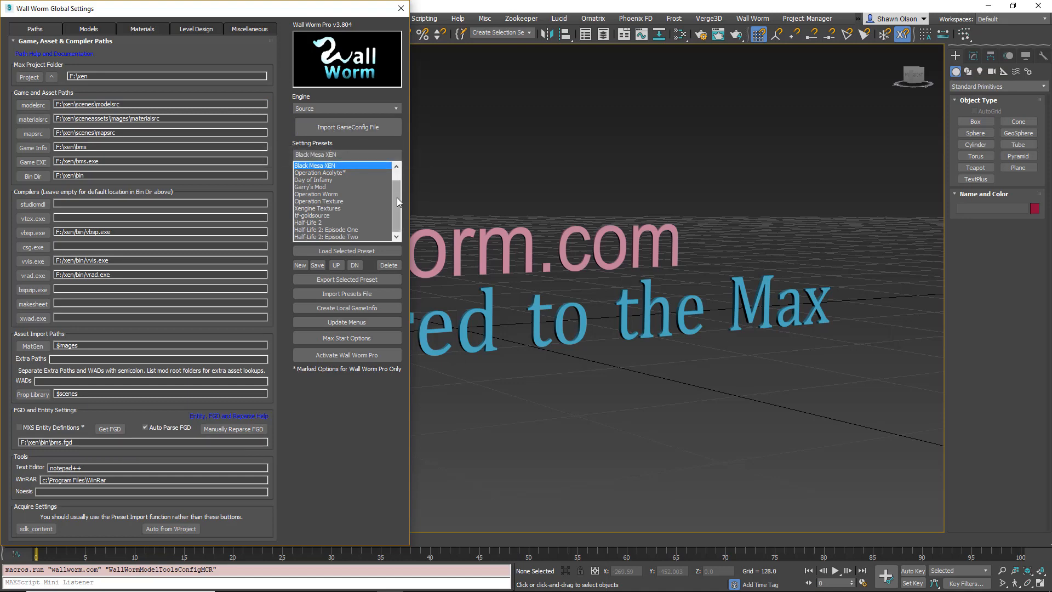
- Load the Counter-Strike: Global Offensive preset in the Wall Worm settings
{"action": "left_click_drag", "start_coordinate": [397, 198], "coordinate": [395, 177]}
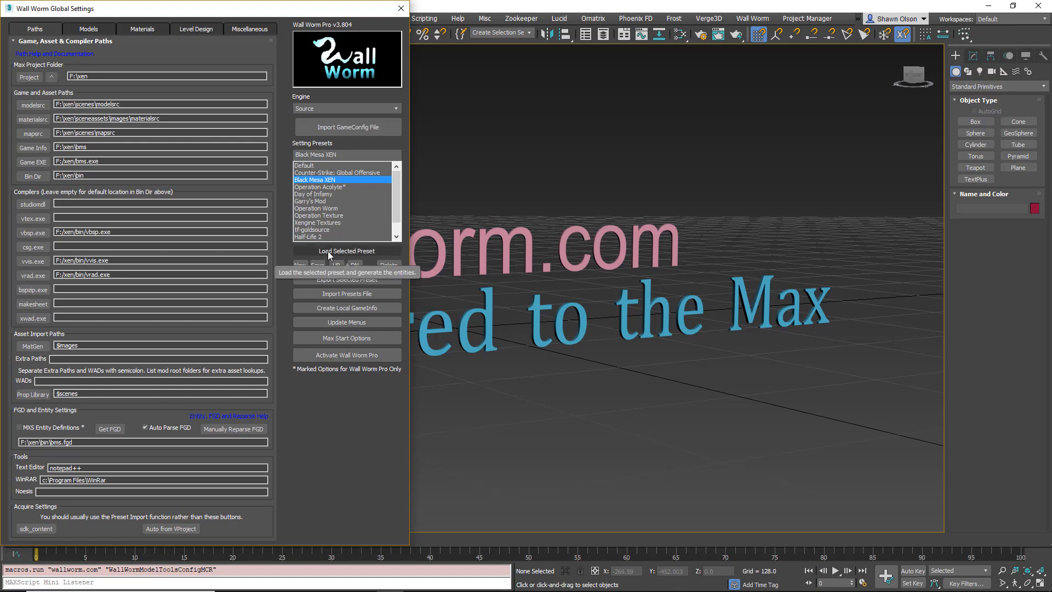
{"action": "left_click", "coordinate": [340, 172]}
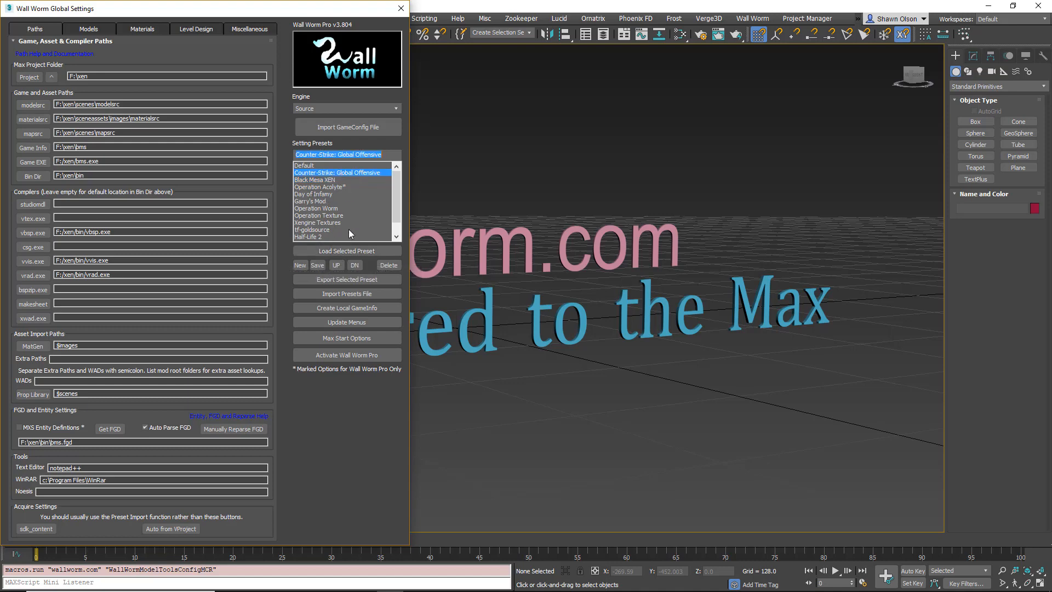
{"action": "left_click", "coordinate": [334, 252]}
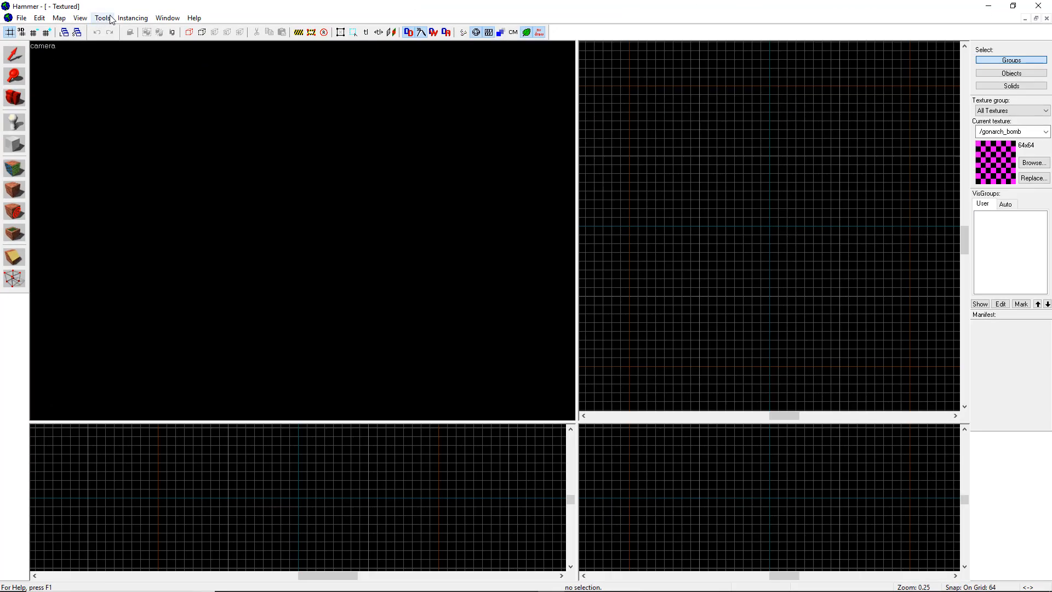
- In Hammer, open the configuration options and review the Black Mesa build programs and game configuration paths
{"action": "left_click", "coordinate": [103, 18]}
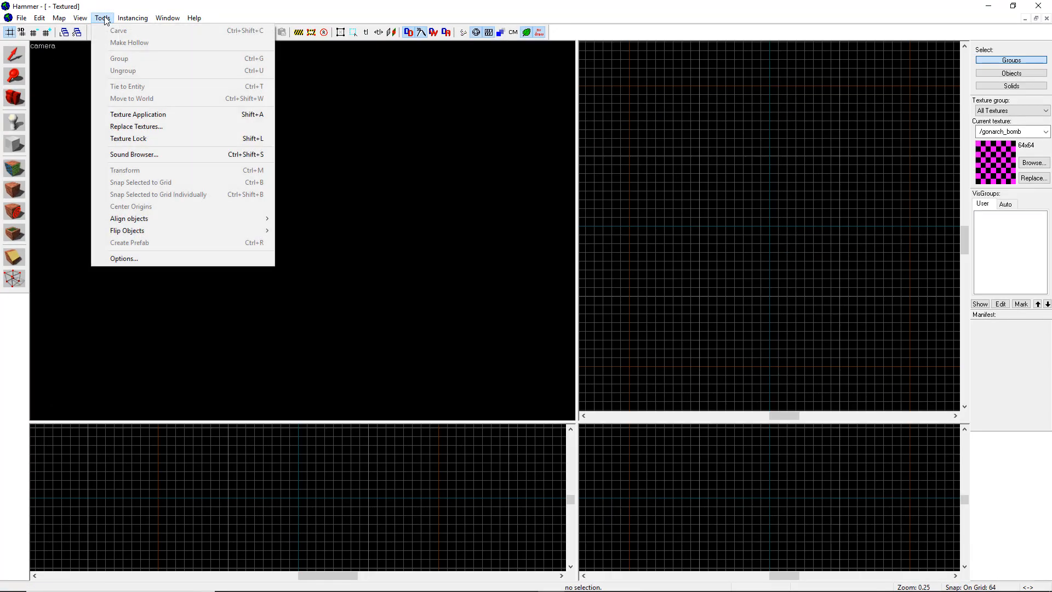
{"action": "left_click", "coordinate": [134, 263]}
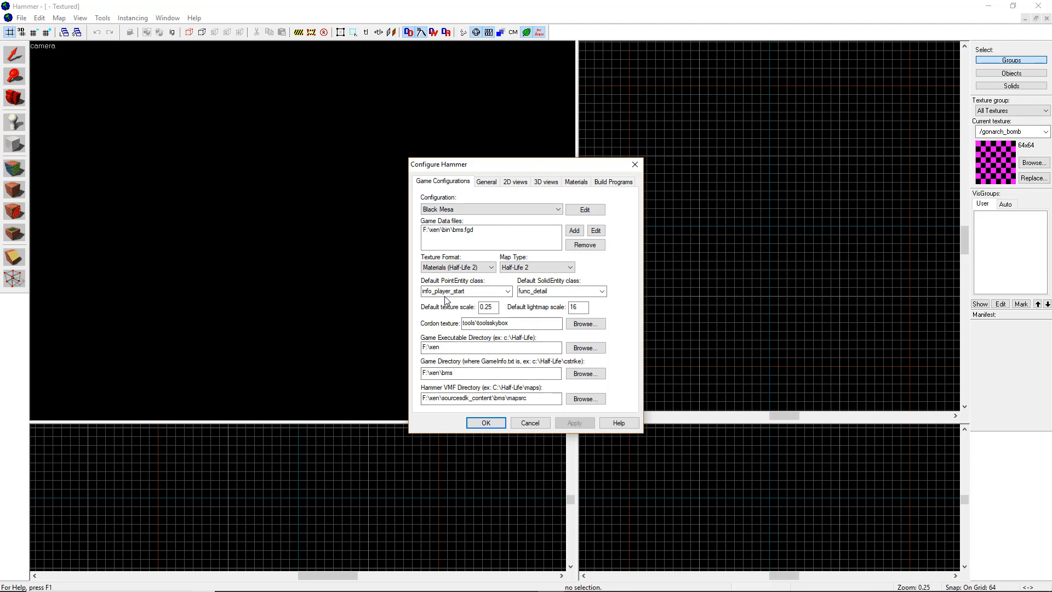
{"action": "left_click", "coordinate": [614, 182]}
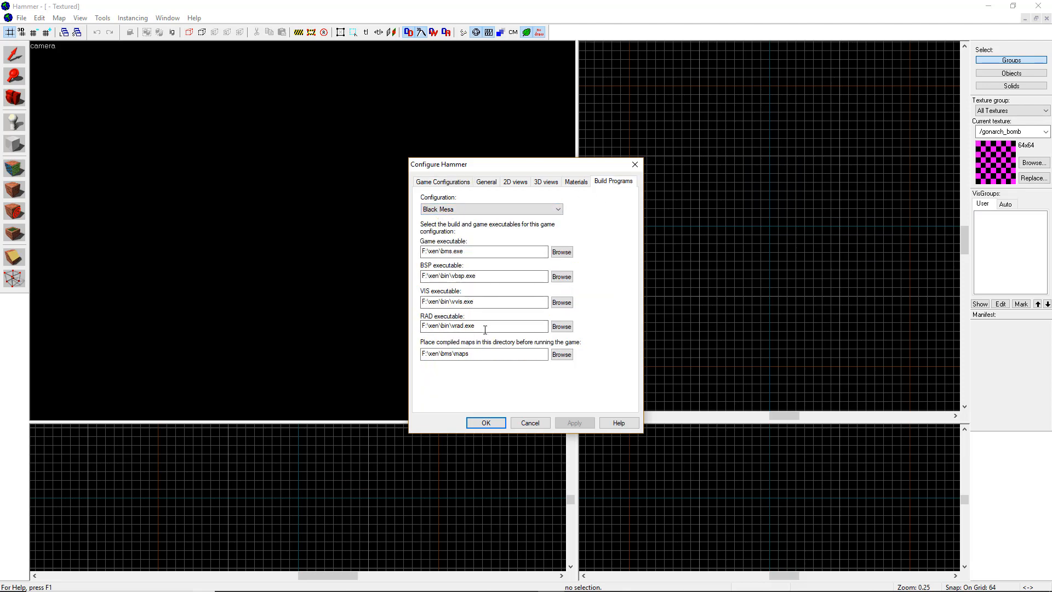
{"action": "left_click", "coordinate": [442, 182]}
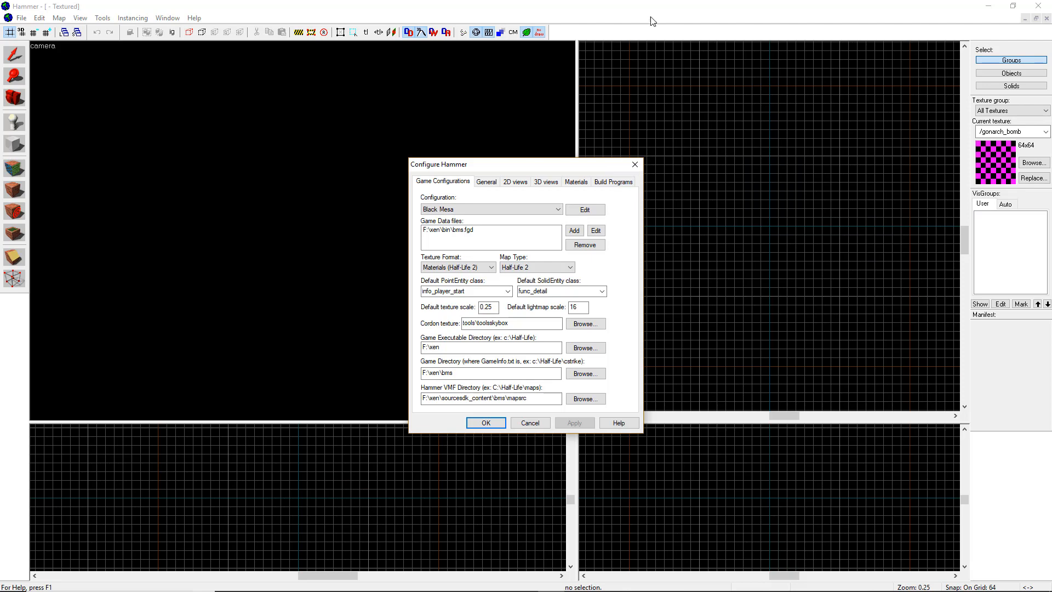
- Place Hammer's configuration dialog beside the Wall Worm settings in 3ds Max and load the Black Mesa XEN preset
{"action": "left_click", "coordinate": [856, 45]}
{"action": "left_click", "coordinate": [639, 166]}
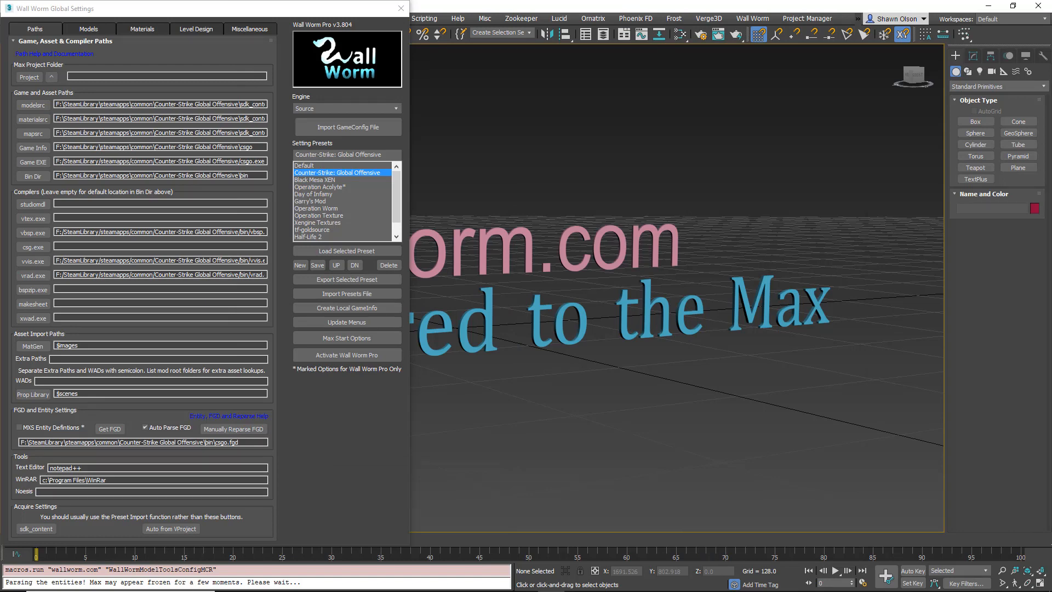
{"action": "left_click_drag", "start_coordinate": [1051, 285], "coordinate": [500, 7]}
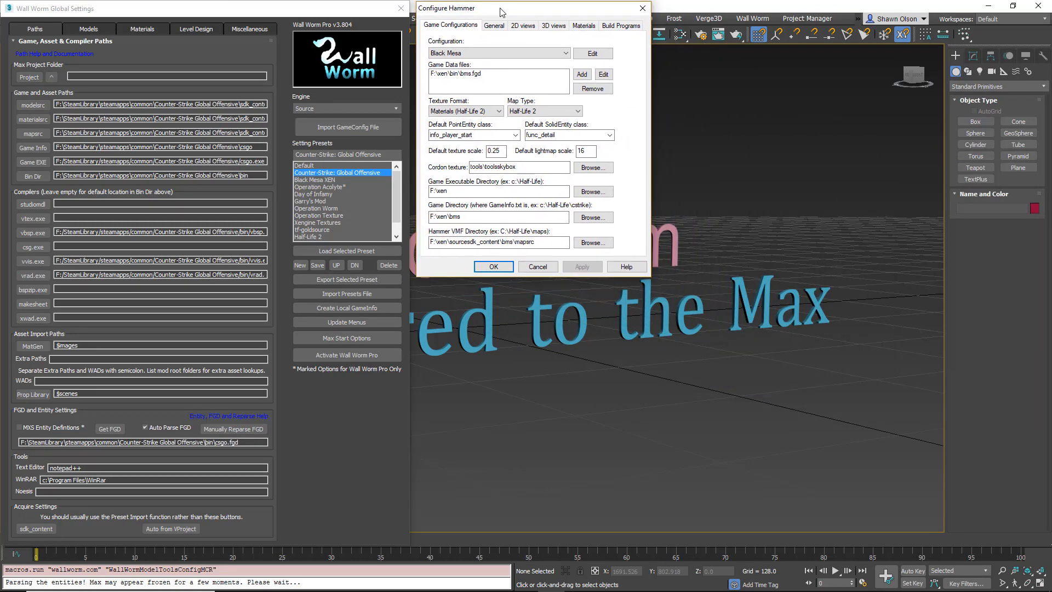
{"action": "left_click", "coordinate": [317, 180]}
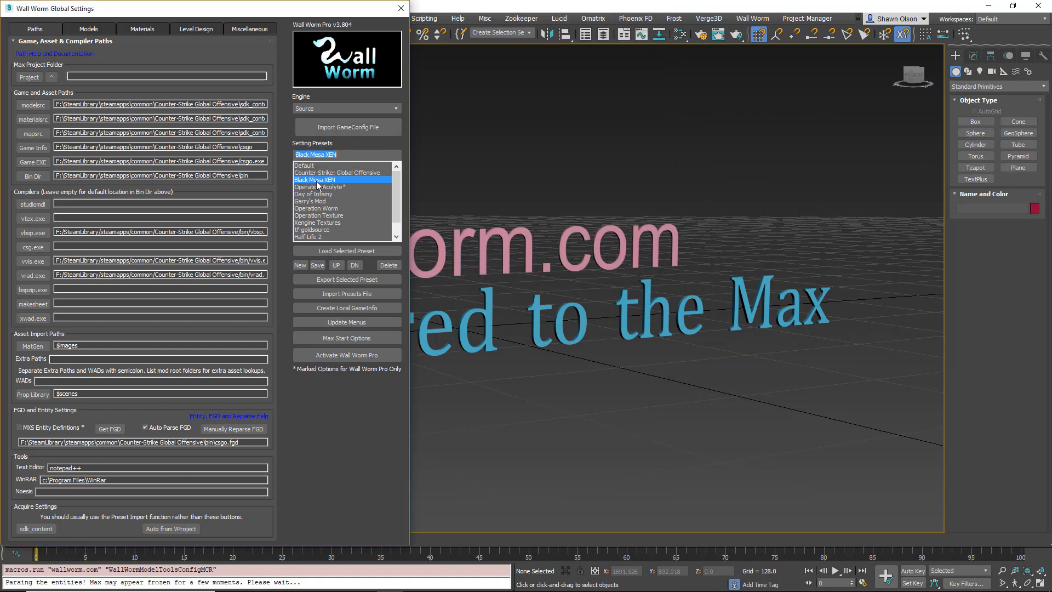
{"action": "left_click", "coordinate": [337, 251]}
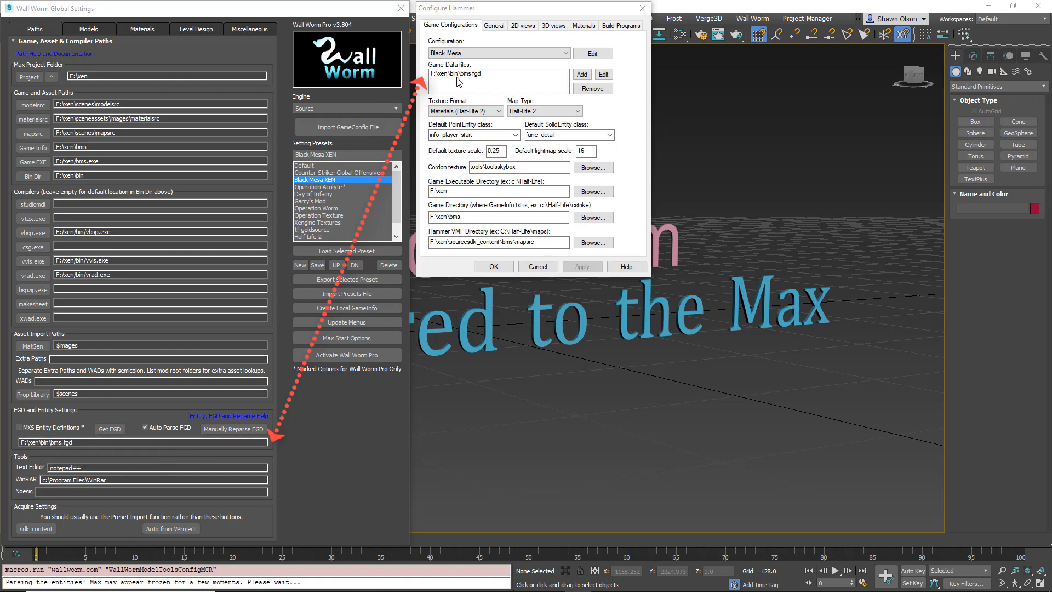
- Compare Hammer's game directory and build program paths with the matching Wall Worm path settings
{"action": "left_click_drag", "start_coordinate": [467, 218], "coordinate": [417, 222]}
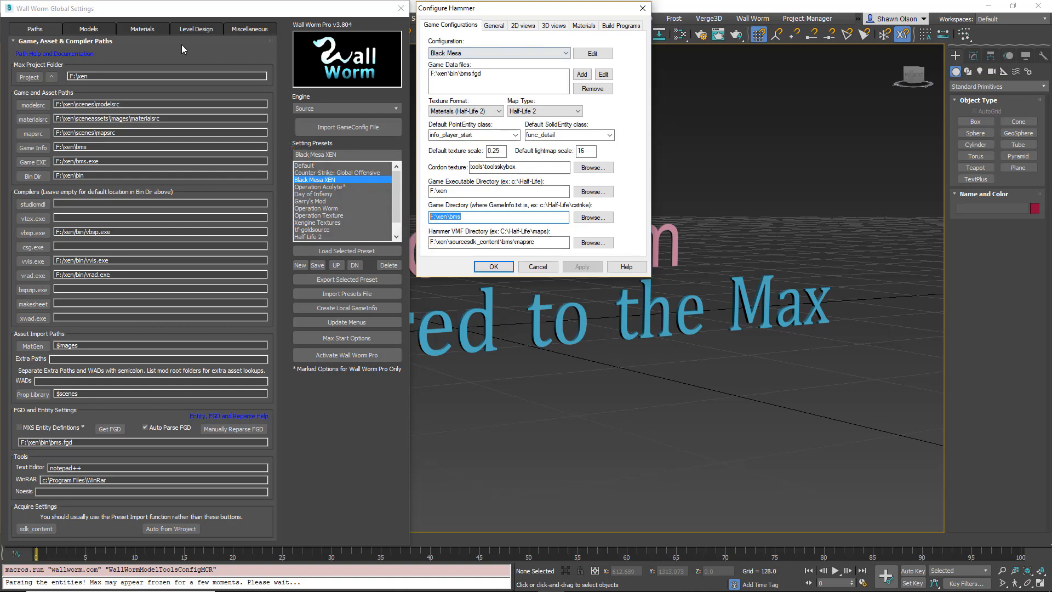
{"action": "left_click", "coordinate": [625, 28]}
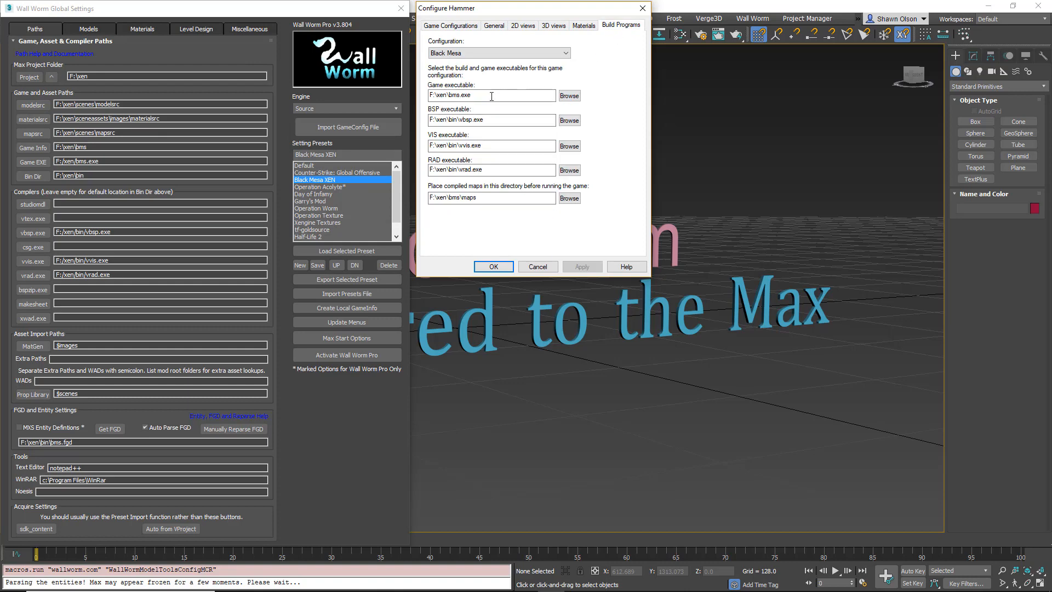
{"action": "double_click", "coordinate": [489, 119]}
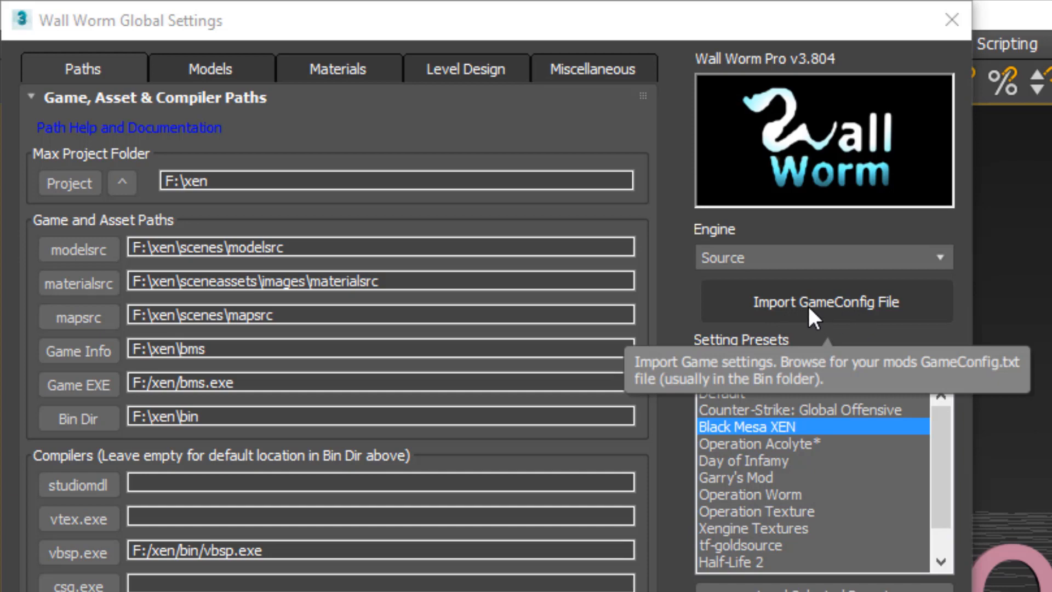
- Open the GameConfig file import to view the Half-Life 2 bin folder and cancel it
{"action": "left_click", "coordinate": [808, 306]}
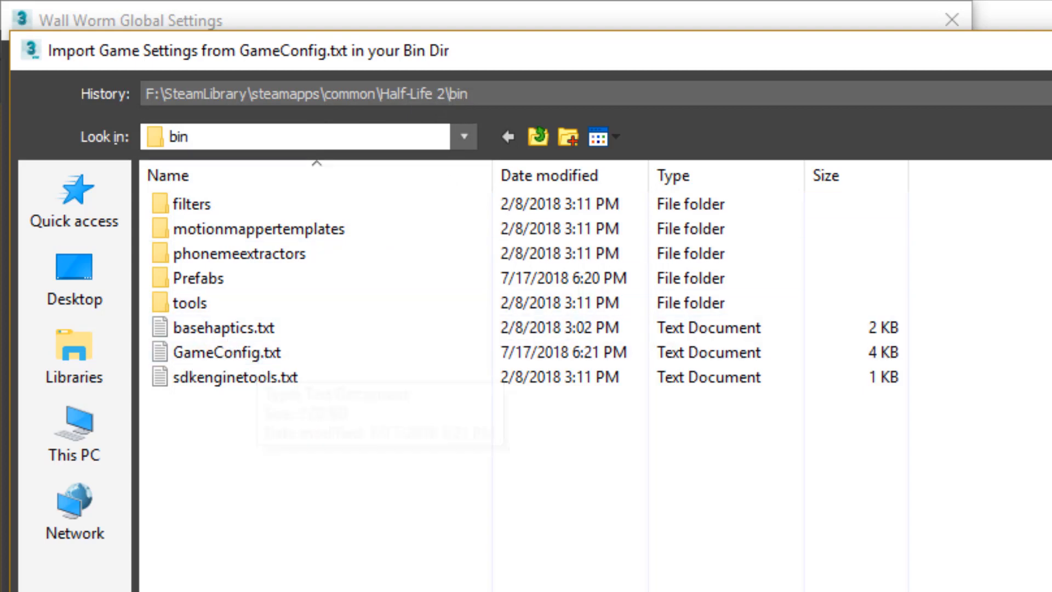
{"action": "key", "text": "Escape"}
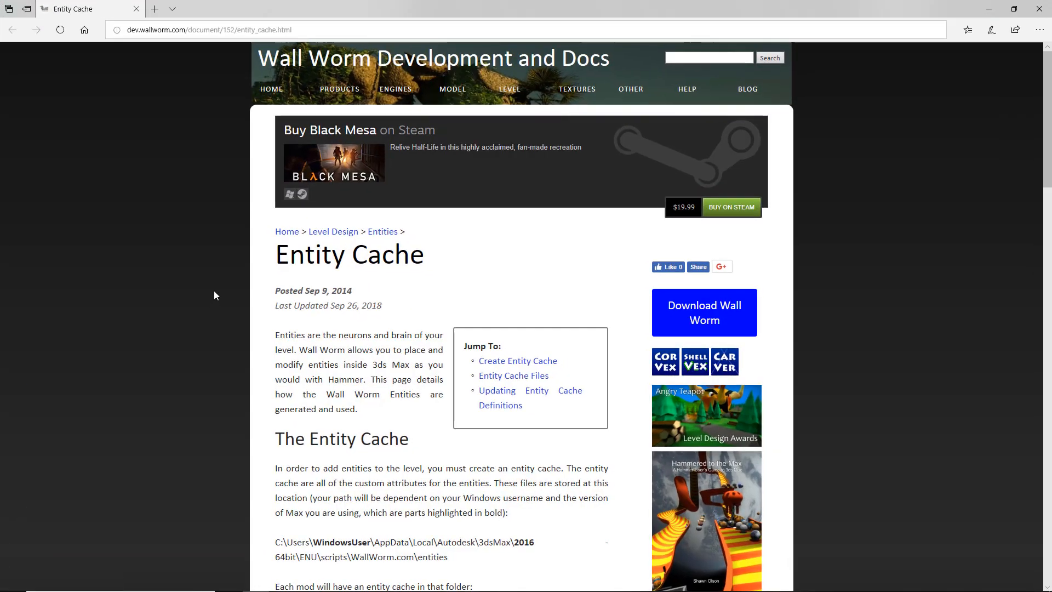
- Skim the Entity Cache documentation page for how entity caches are stored and created, and return to the Wall Worm settings
{"action": "scroll", "coordinate": [222, 282], "scroll_direction": "down", "scroll_amount": 15}
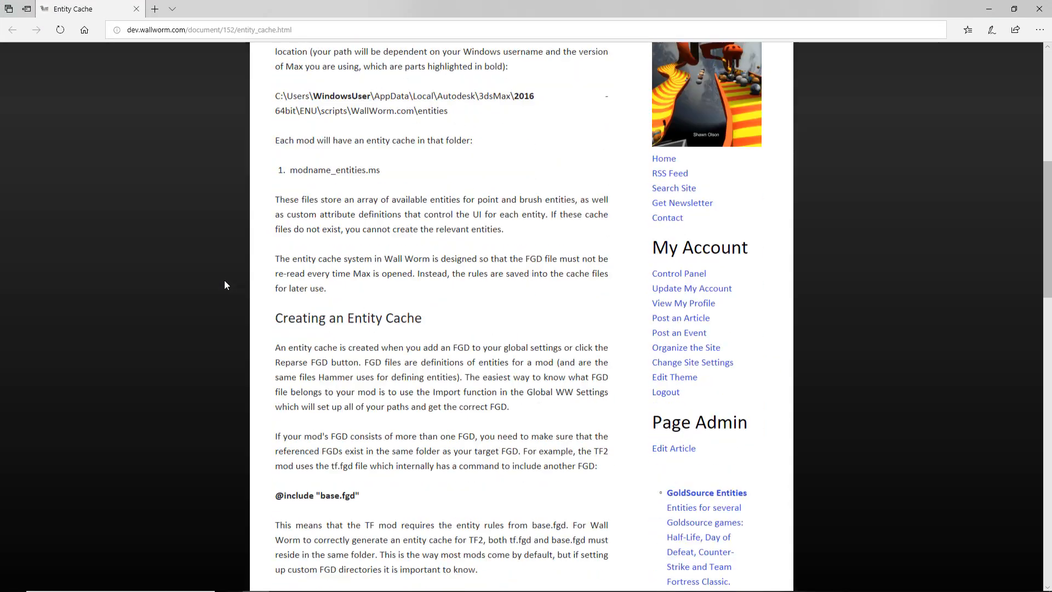
{"action": "scroll", "coordinate": [220, 281], "scroll_direction": "down", "scroll_amount": 2}
{"action": "scroll", "coordinate": [221, 280], "scroll_direction": "up", "scroll_amount": 15}
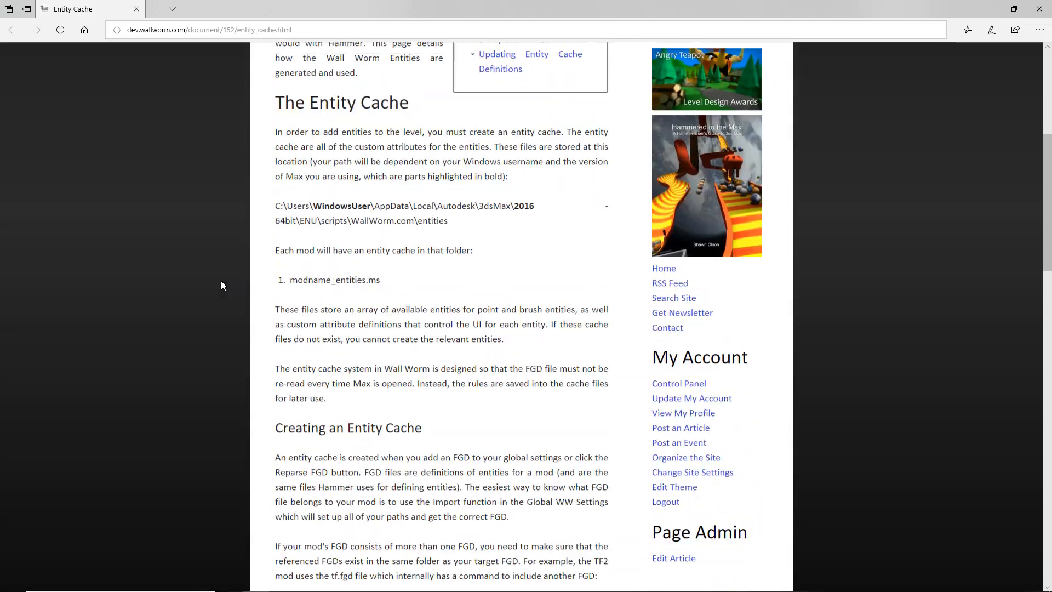
{"action": "left_click_drag", "start_coordinate": [441, 5], "coordinate": [758, 140]}
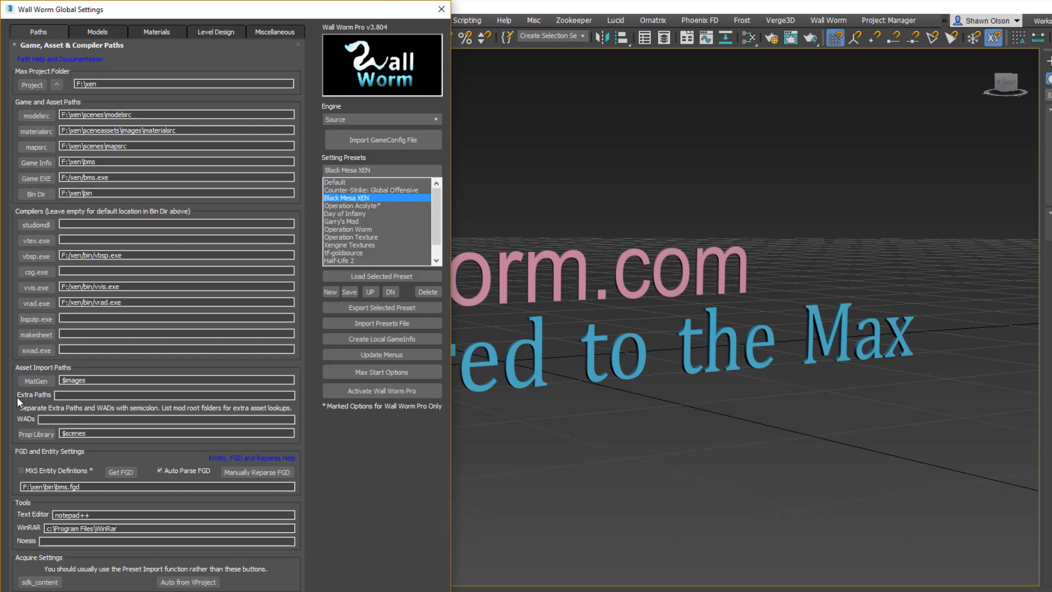
- Open the Wall Worm model settings and add props_examples/rocks to the default model paths
{"action": "left_click", "coordinate": [112, 32]}
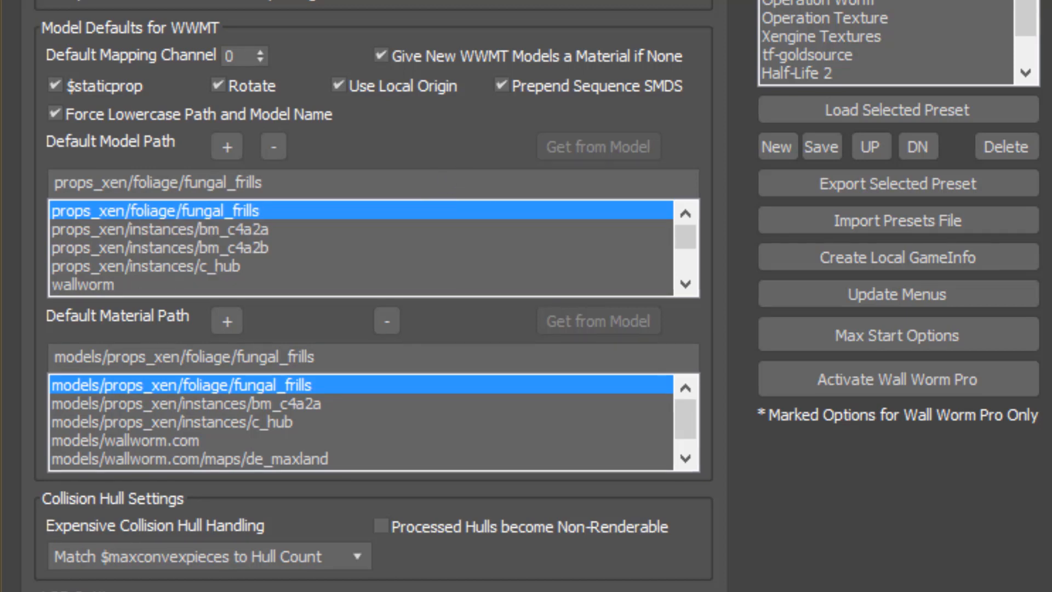
{"action": "left_click", "coordinate": [283, 183]}
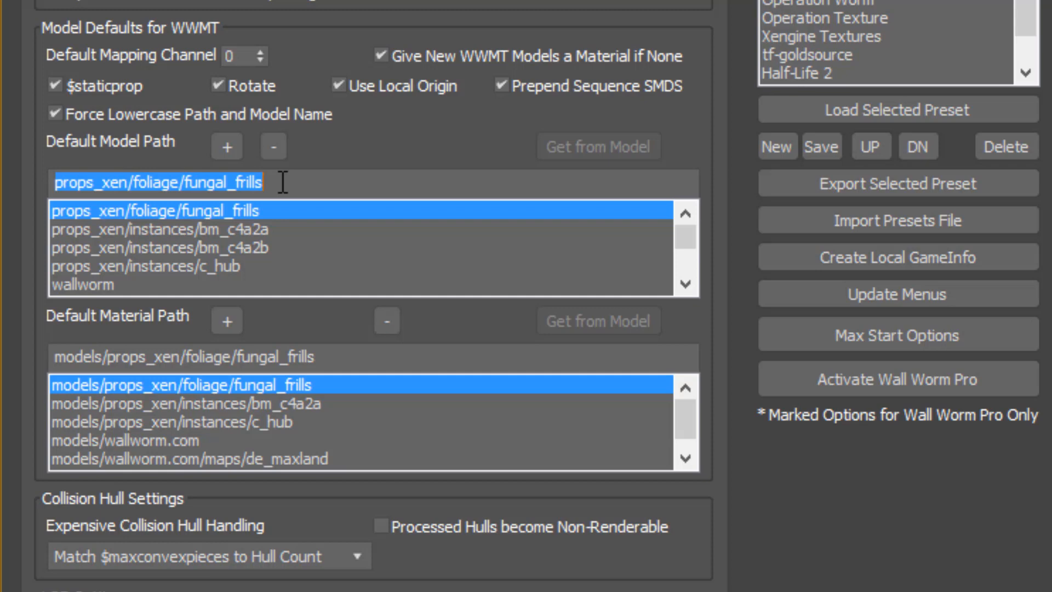
{"action": "type", "text": "p"}
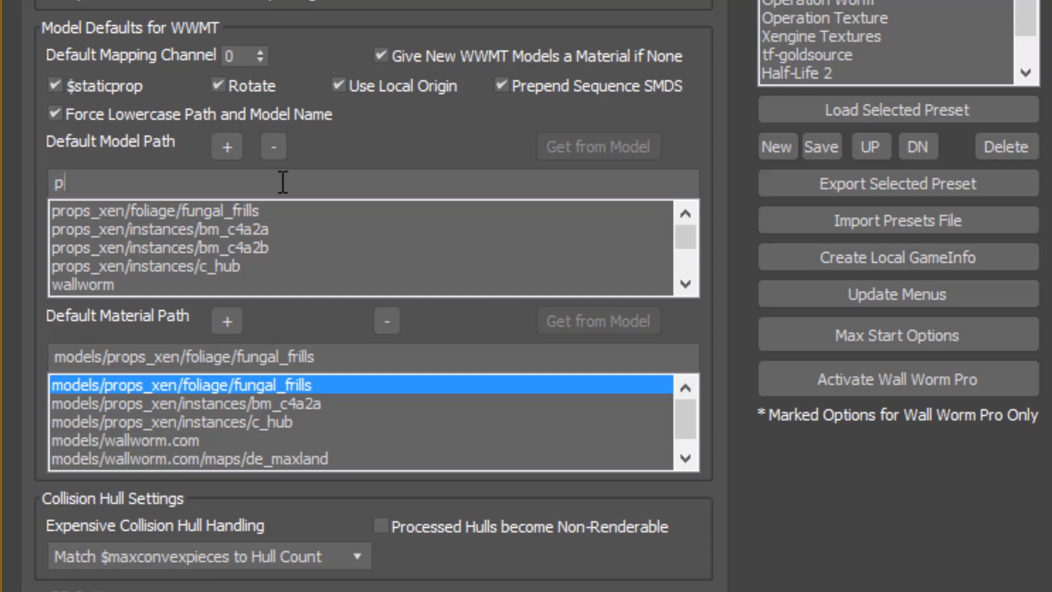
{"action": "type", "text": "rops_examples/"}
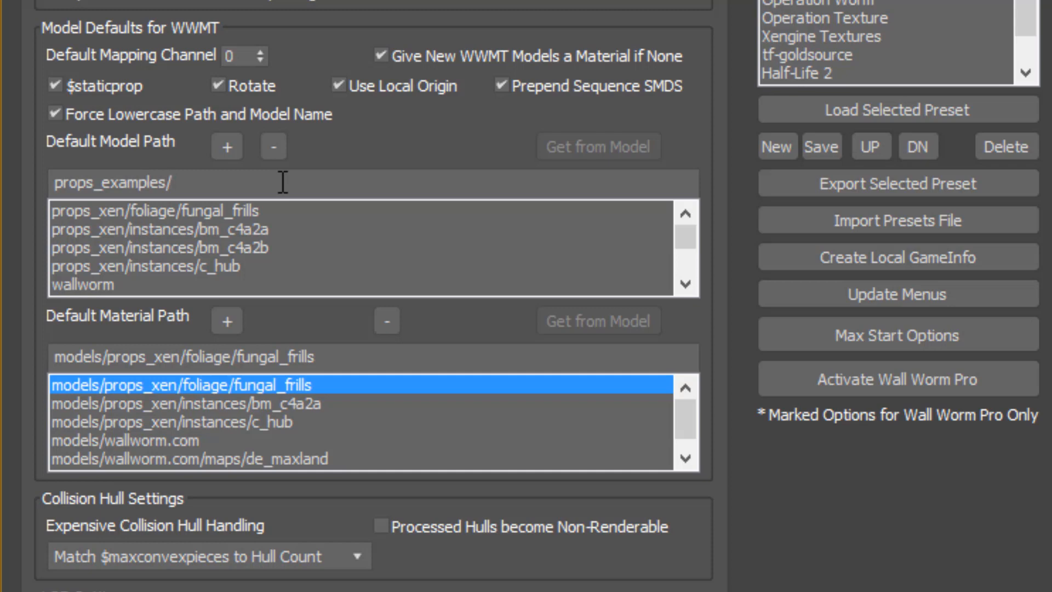
{"action": "type", "text": "rocks"}
{"action": "left_click", "coordinate": [227, 147]}
- Change the end of the rocks model path to foliage and add props_examples/foliage as another default model path
{"action": "left_click", "coordinate": [234, 189]}
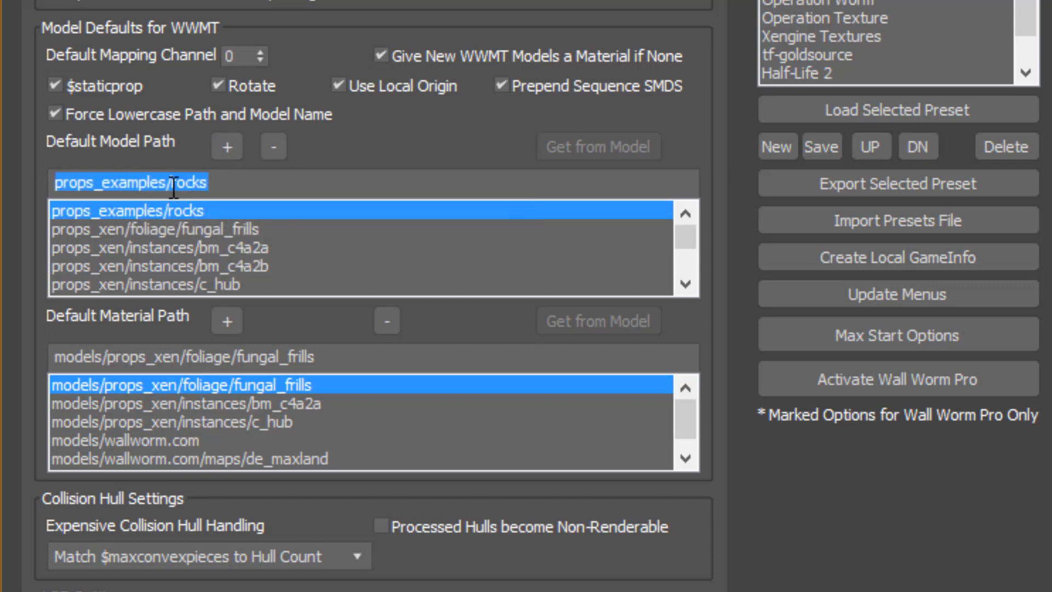
{"action": "left_click", "coordinate": [171, 183]}
{"action": "mouse_move", "coordinate": [171, 185]}
{"action": "left_mouse_down"}
{"action": "mouse_move", "coordinate": [221, 183]}
{"action": "mouse_move", "coordinate": [170, 187]}
{"action": "left_mouse_up"}
{"action": "left_click", "coordinate": [203, 186]}
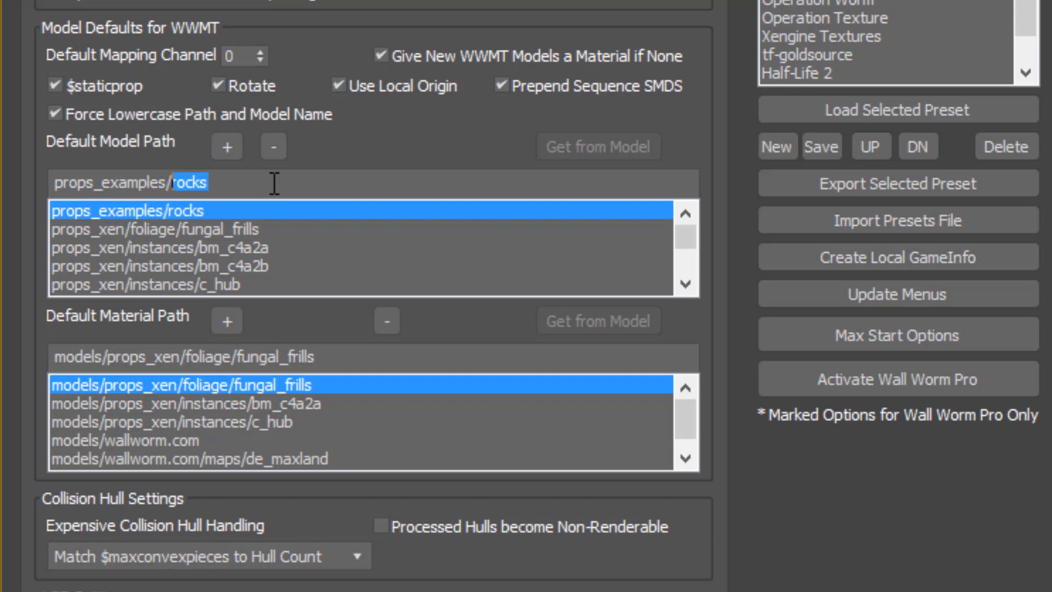
{"action": "type", "text": "foliage"}
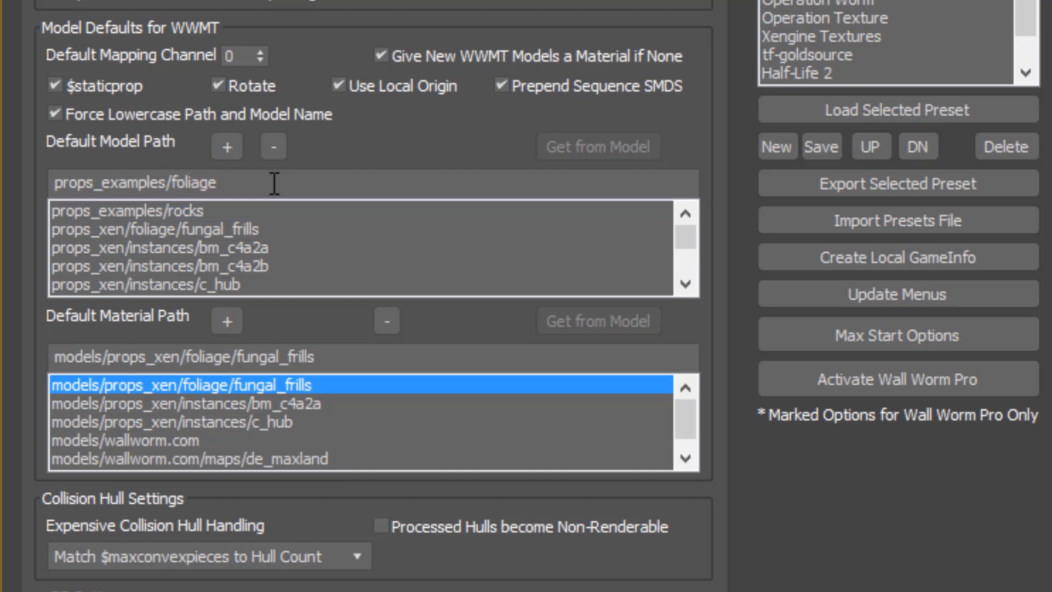
{"action": "left_click", "coordinate": [233, 145]}
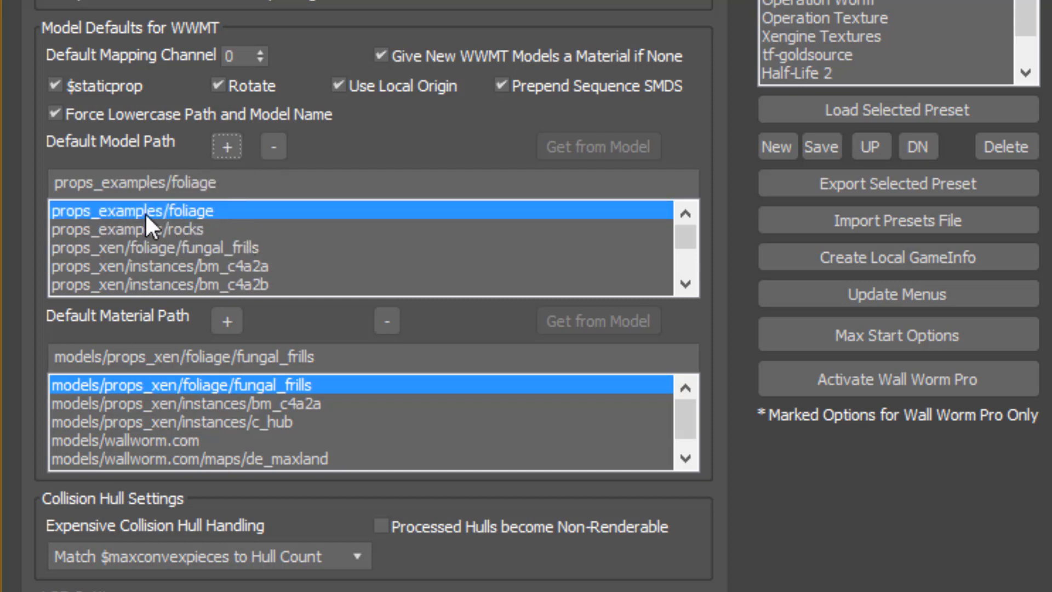
- Copy the rocks model path into the default material path and add it as models/props_examples/rocks
{"action": "left_click", "coordinate": [192, 228]}
{"action": "key", "text": "ctrl+c"}
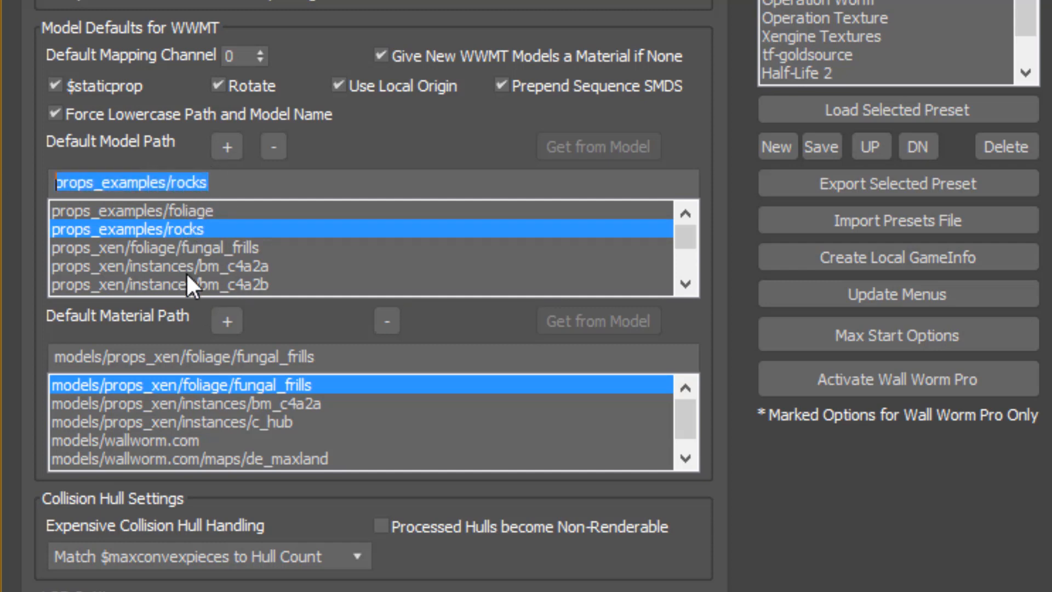
{"action": "left_click", "coordinate": [159, 361]}
{"action": "left_click_drag", "start_coordinate": [108, 357], "coordinate": [512, 368]}
{"action": "key", "text": "ctrl+v"}
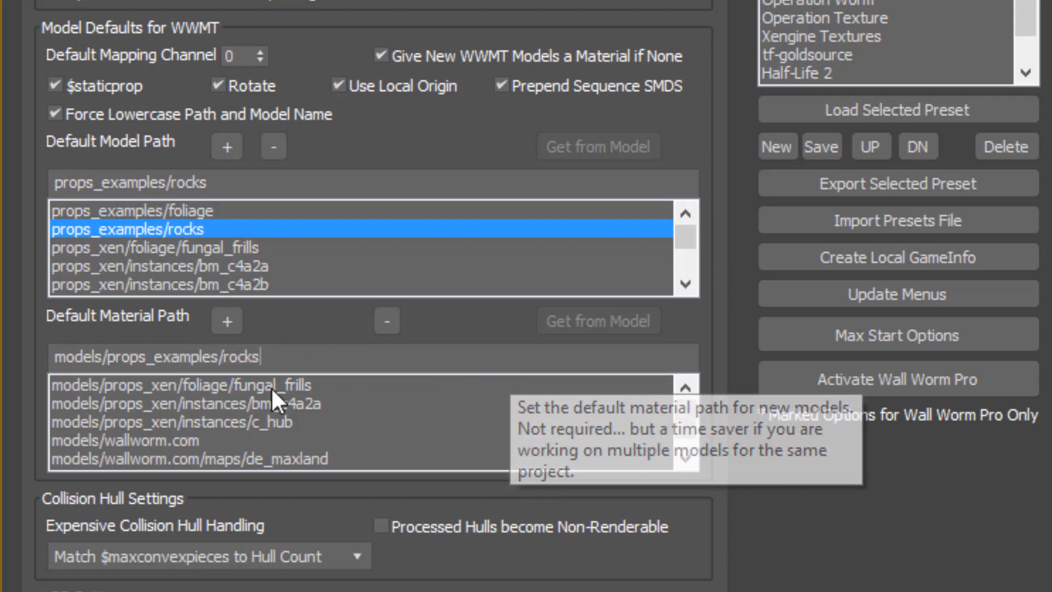
{"action": "left_click", "coordinate": [225, 316]}
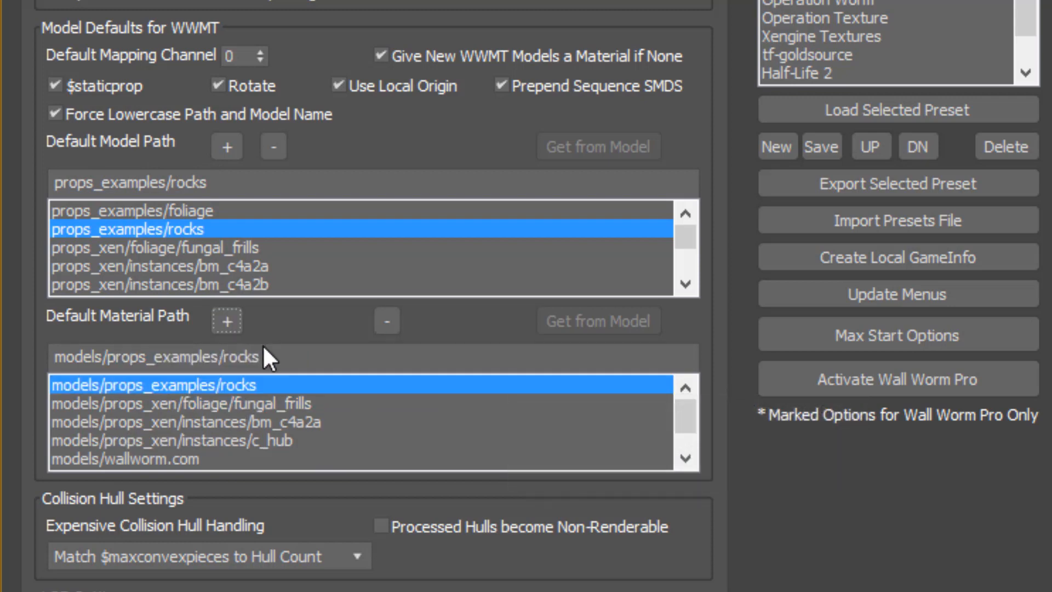
- Add models/props_examples/foliage to the default material paths, and make the rocks entries the selected material and model paths
{"action": "left_click", "coordinate": [137, 211]}
{"action": "left_click_drag", "start_coordinate": [265, 184], "coordinate": [11, 183]}
{"action": "left_click", "coordinate": [169, 226]}
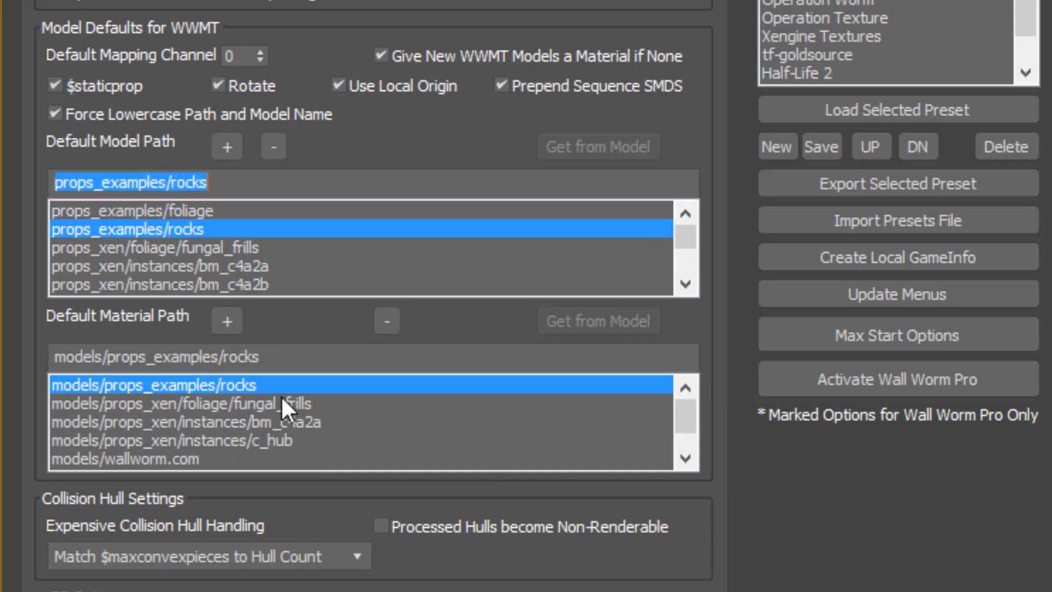
{"action": "left_click", "coordinate": [282, 359]}
{"action": "left_click", "coordinate": [258, 359]}
{"action": "left_click_drag", "start_coordinate": [281, 360], "coordinate": [108, 361]}
{"action": "type", "text": "props_examples/foliage"}
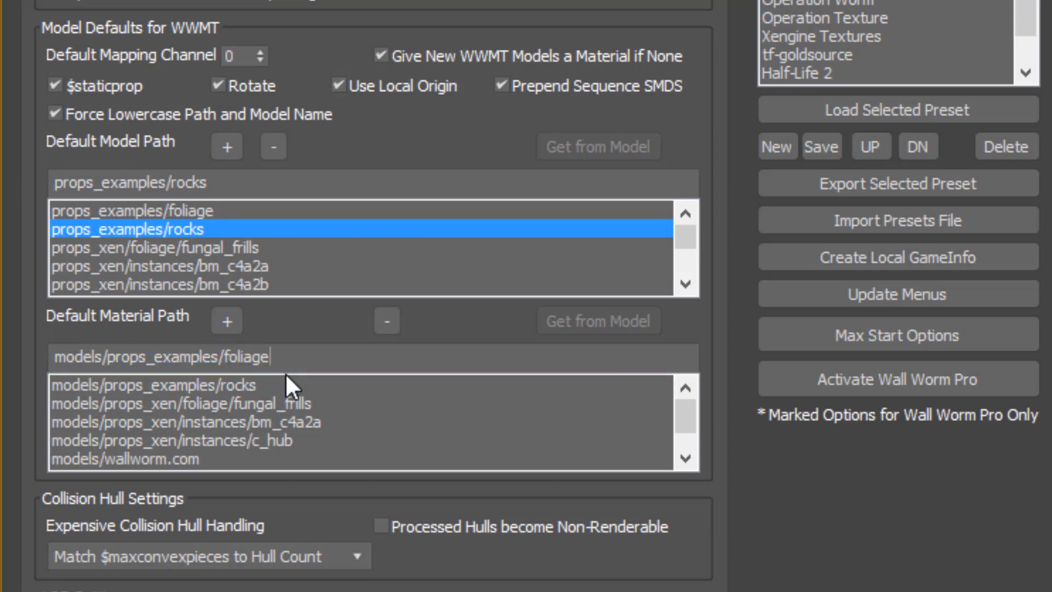
{"action": "left_click", "coordinate": [230, 319]}
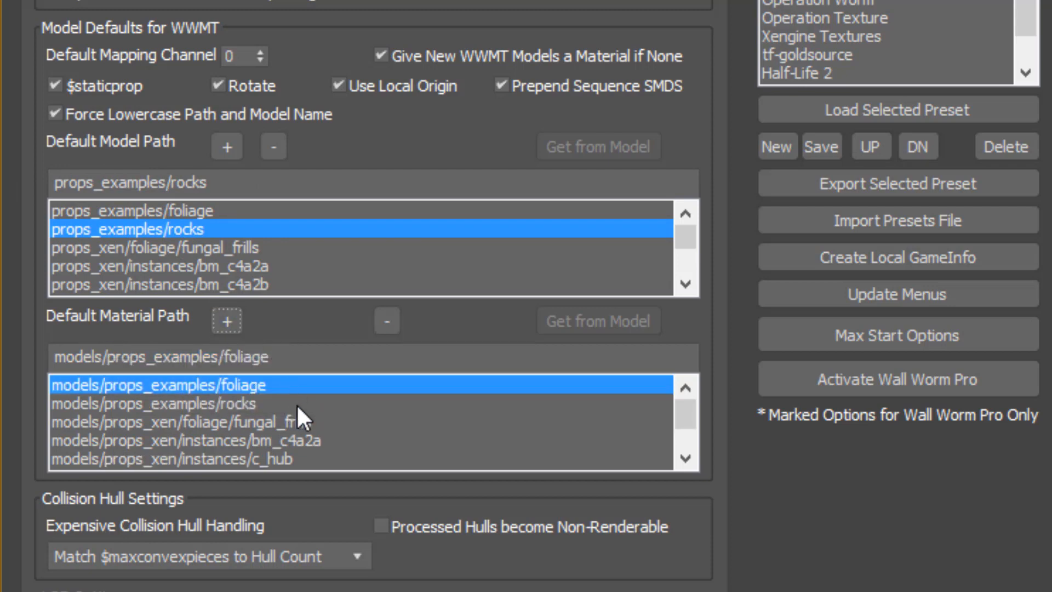
{"action": "left_click", "coordinate": [227, 404]}
{"action": "left_click", "coordinate": [186, 227]}
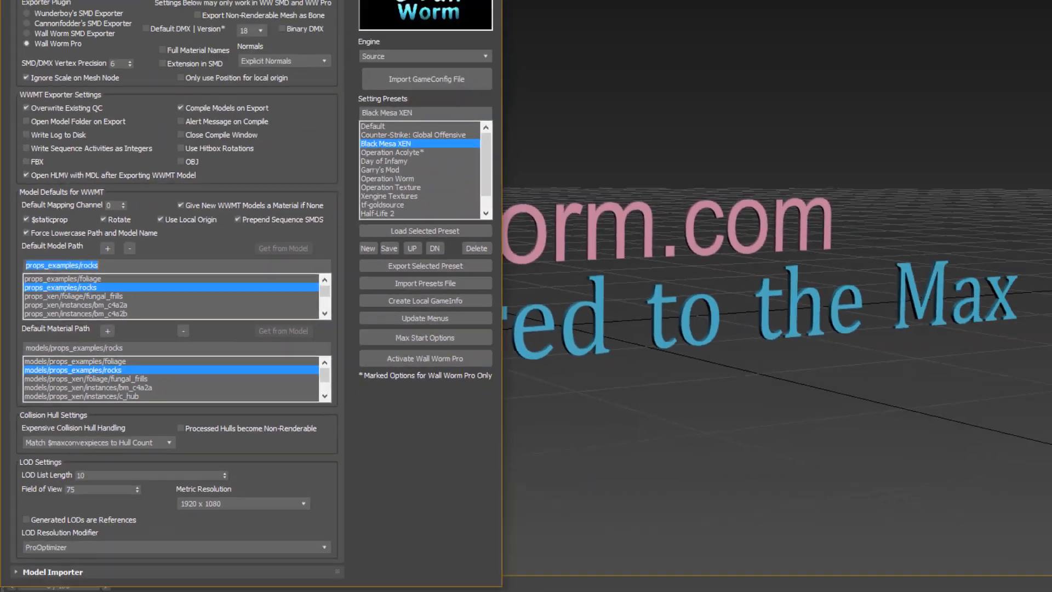
- Open Wall Worm Model Tools, place its window over the viewport beside the command panel, and lengthen it to show more rollouts
{"action": "left_click", "coordinate": [750, 21]}
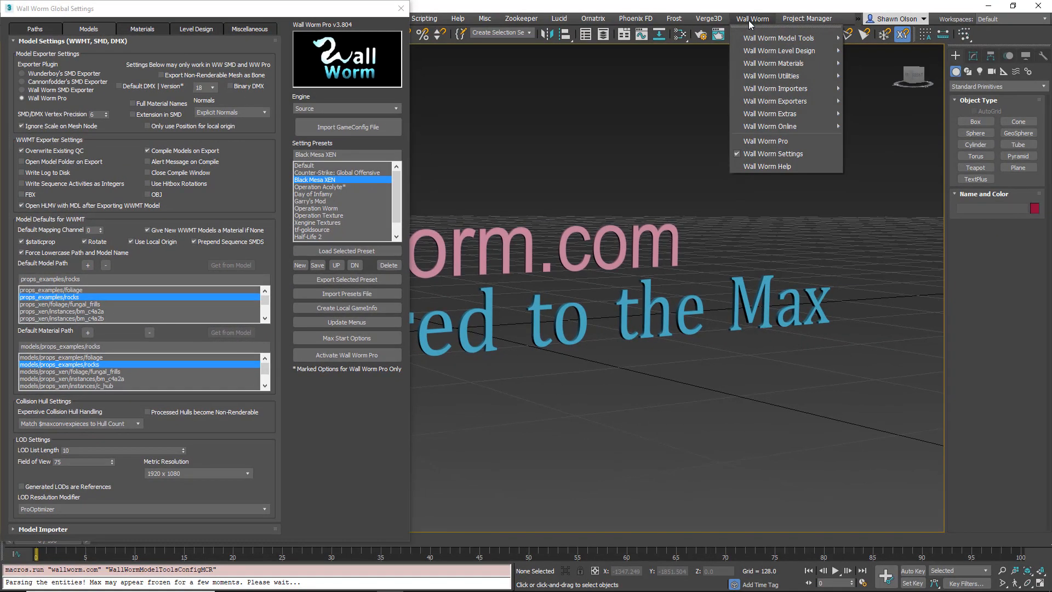
{"action": "mouse_move", "coordinate": [783, 38]}
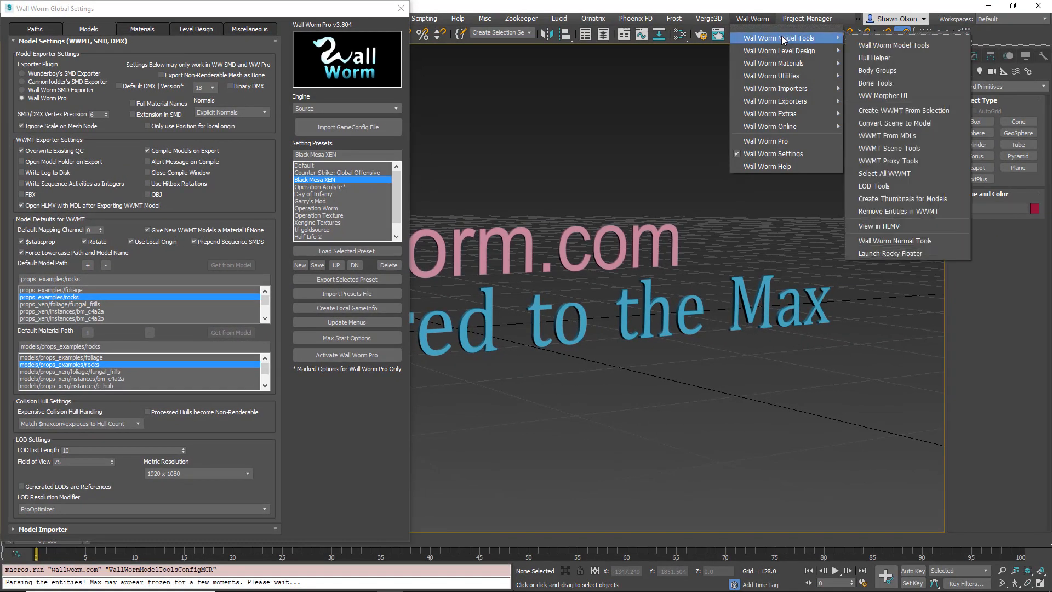
{"action": "left_click", "coordinate": [908, 50]}
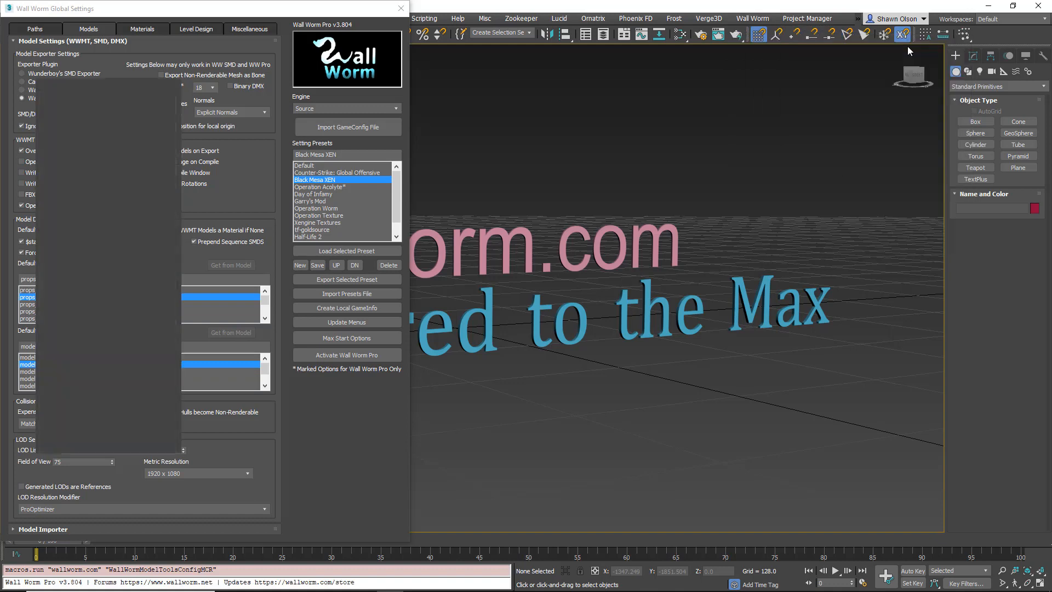
{"action": "left_click_drag", "start_coordinate": [70, 74], "coordinate": [855, 64]}
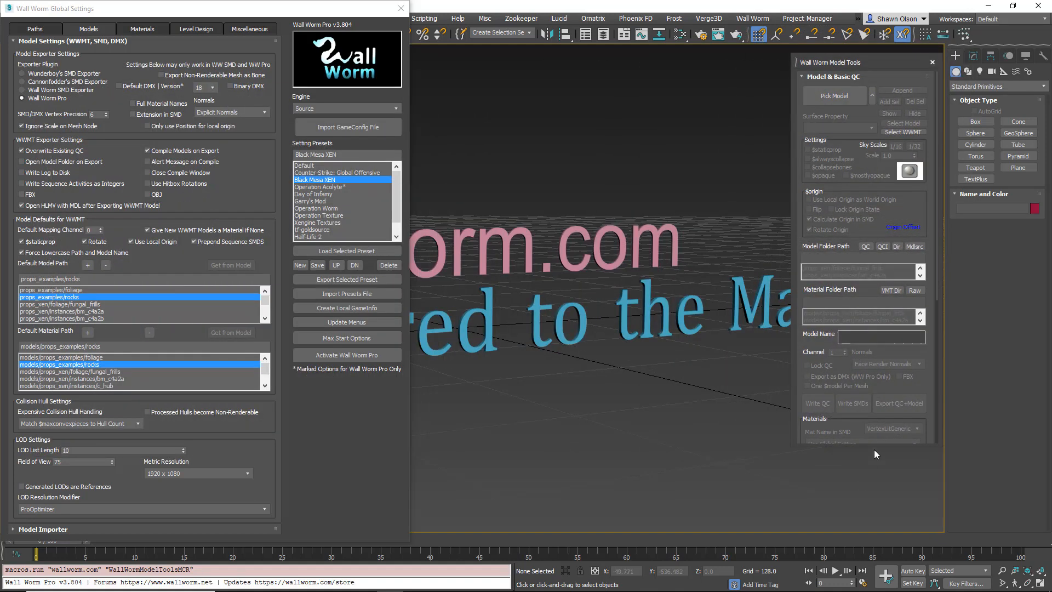
{"action": "left_click_drag", "start_coordinate": [877, 445], "coordinate": [889, 528]}
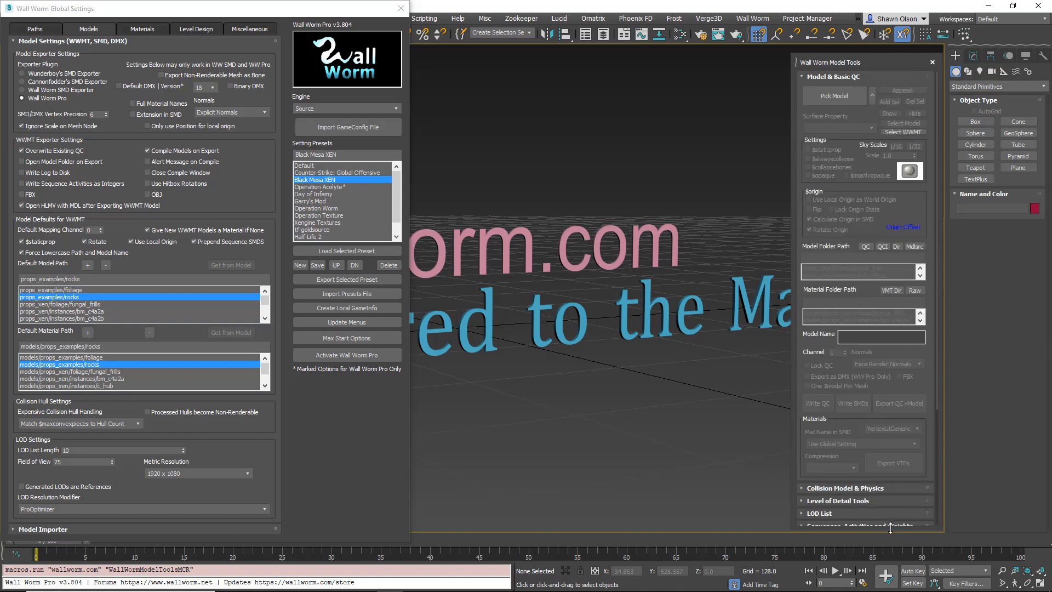
- Draw a box about 120 wide, 132 long and 66 high, and pick it as the model in Wall Worm Model Tools
{"action": "left_click", "coordinate": [986, 123]}
{"action": "left_click_drag", "start_coordinate": [621, 421], "coordinate": [585, 505]}
{"action": "right_click", "coordinate": [612, 391]}
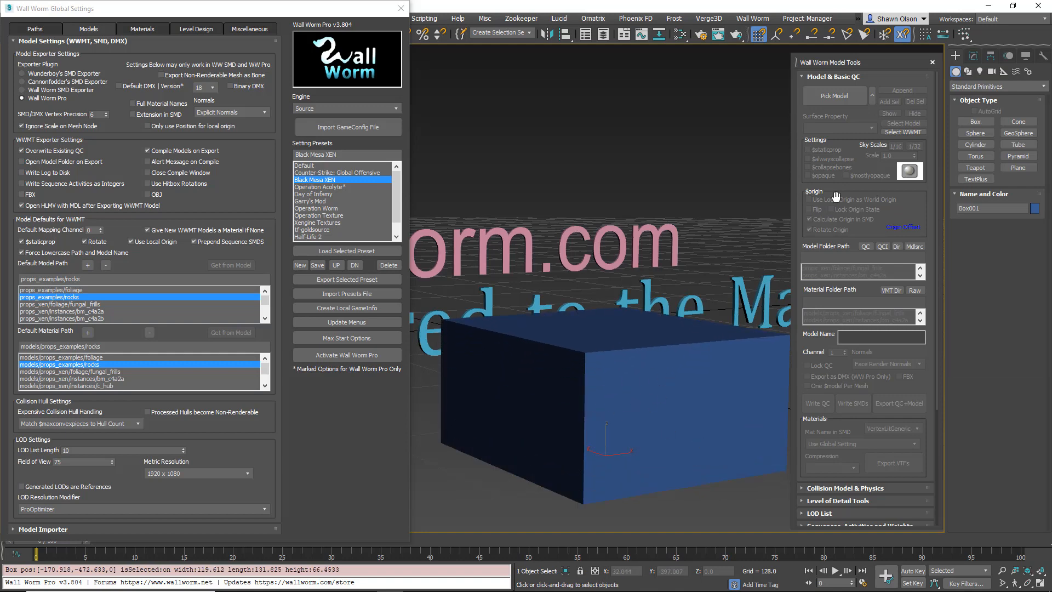
{"action": "left_click", "coordinate": [834, 99]}
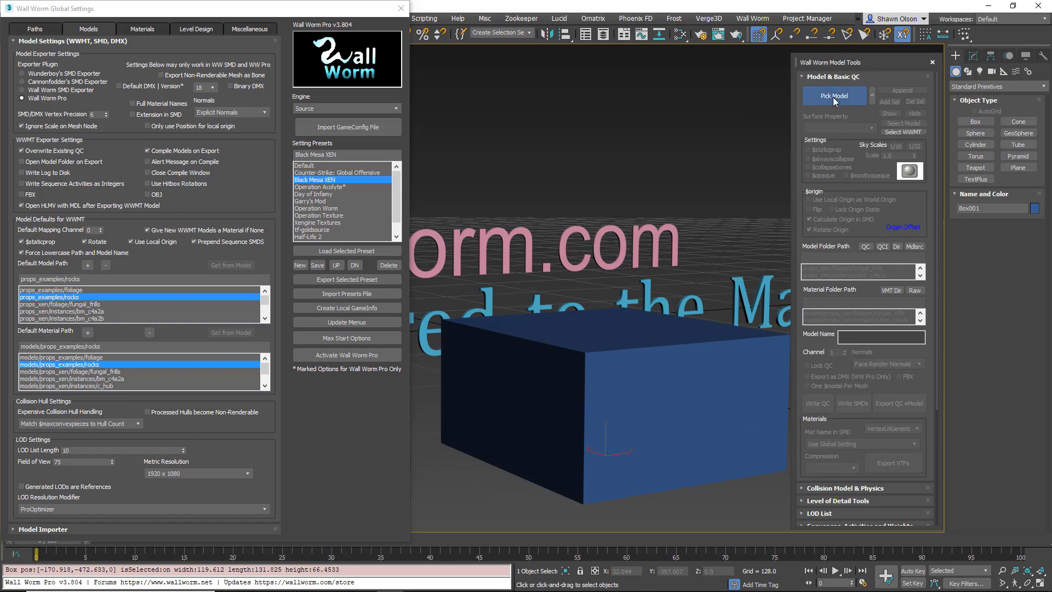
{"action": "left_click", "coordinate": [642, 379]}
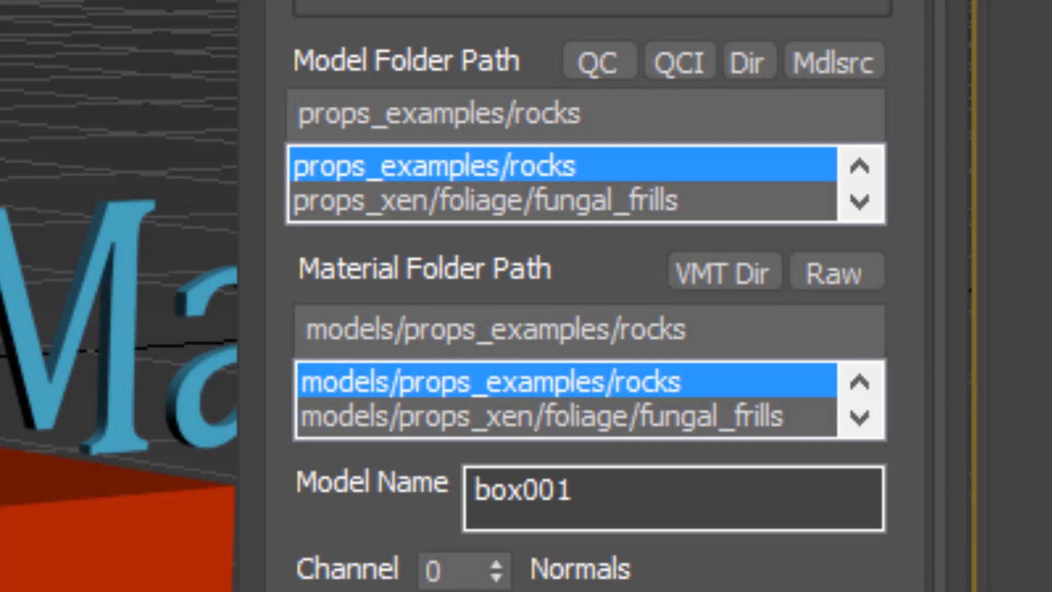
- Browse the model folder paths offered for the picked box in Wall Worm Model Tools
{"action": "left_click", "coordinate": [859, 201]}
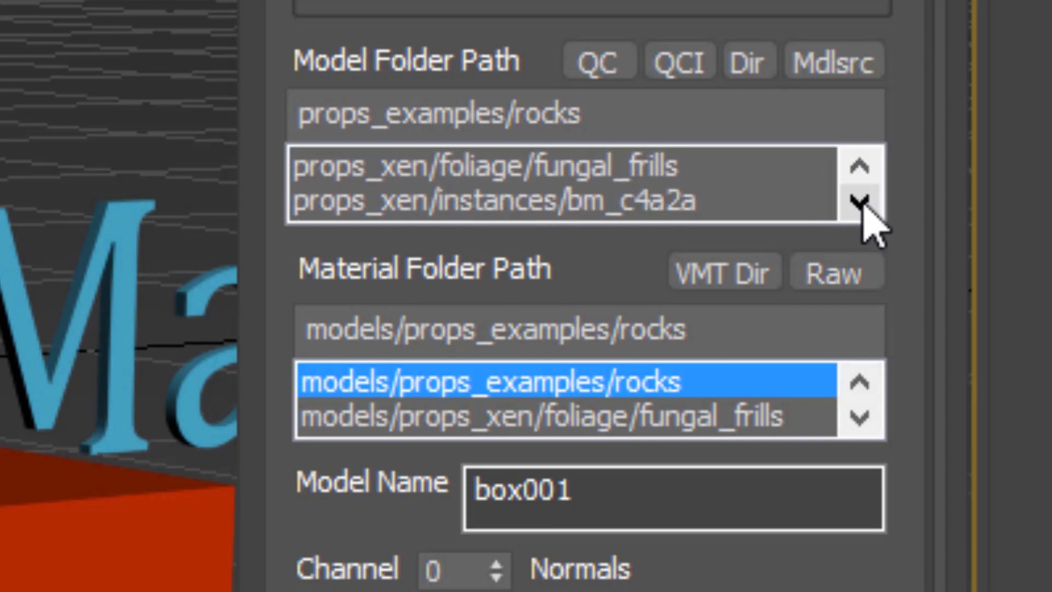
{"action": "left_click", "coordinate": [859, 201]}
{"action": "left_click", "coordinate": [860, 166]}
{"action": "left_click", "coordinate": [859, 167]}
{"action": "left_click", "coordinate": [860, 167]}
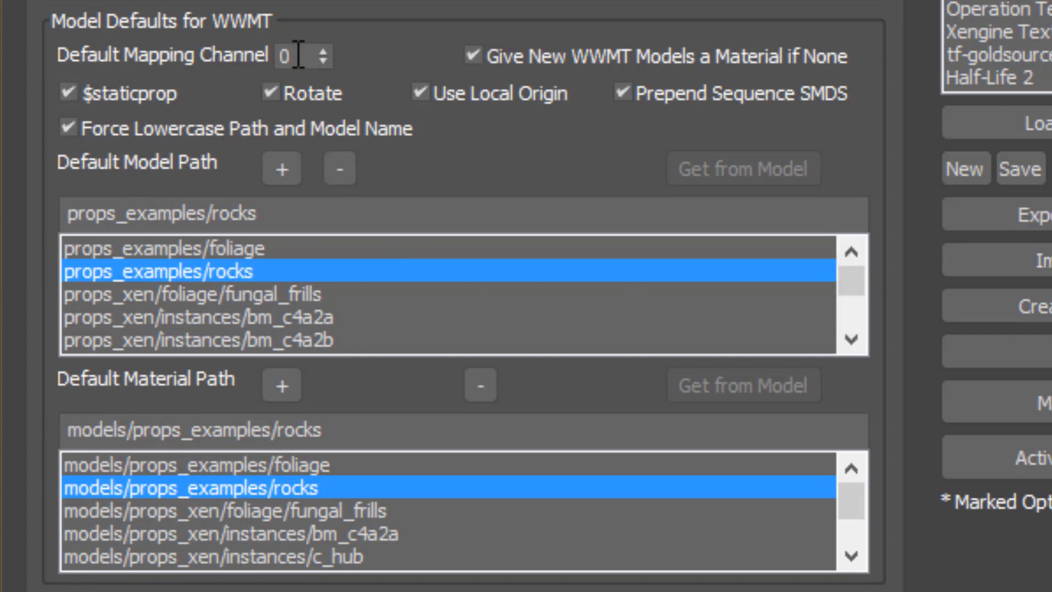
- Place the Wall Worm Model Tools window beside the global settings and examine its mapping channel option
{"action": "mouse_move", "coordinate": [330, 57]}
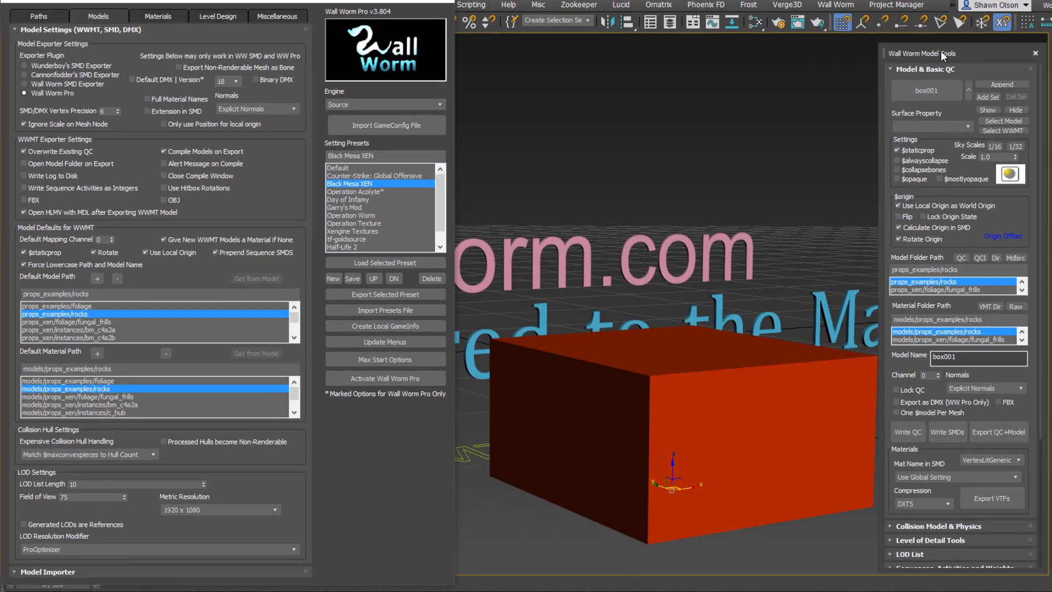
{"action": "left_click_drag", "start_coordinate": [941, 50], "coordinate": [518, 48]}
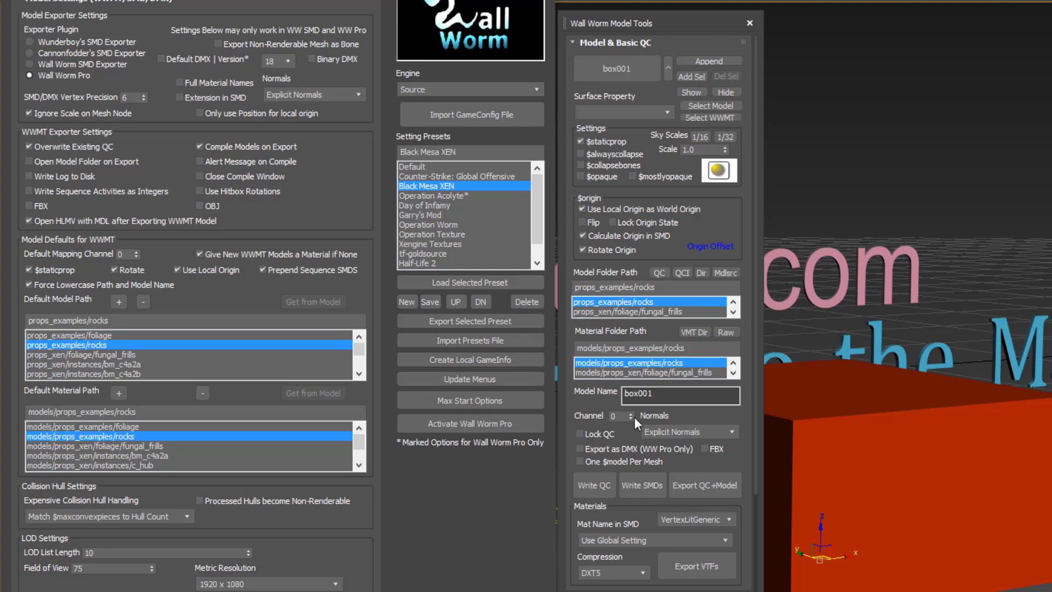
{"action": "mouse_move", "coordinate": [631, 418]}
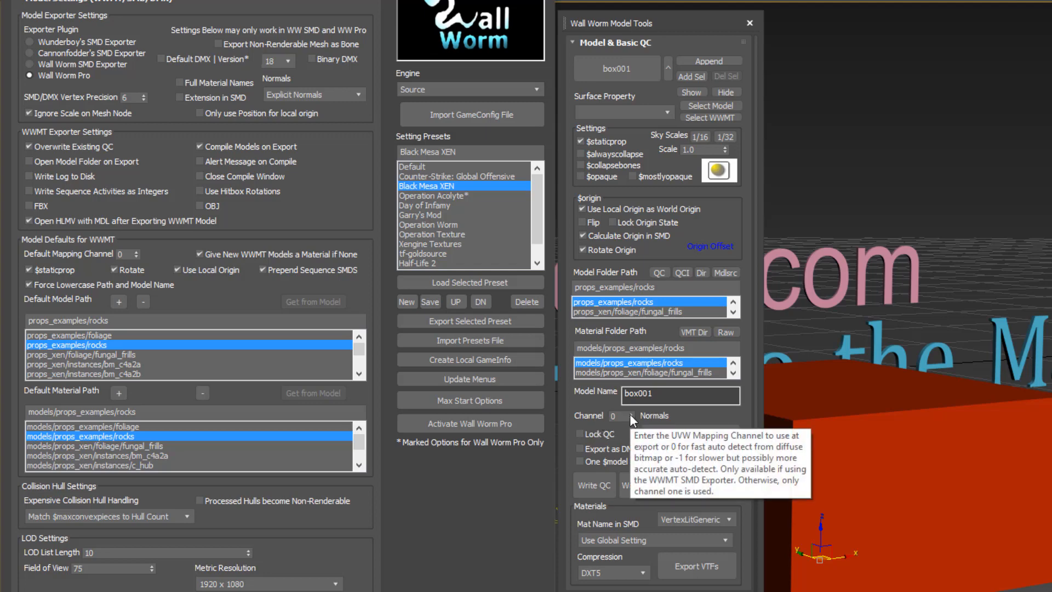
- Compare the $staticprop, origin, rotation and normals options in Wall Worm Model Tools with the matching model defaults in the global settings
{"action": "mouse_move", "coordinate": [48, 274]}
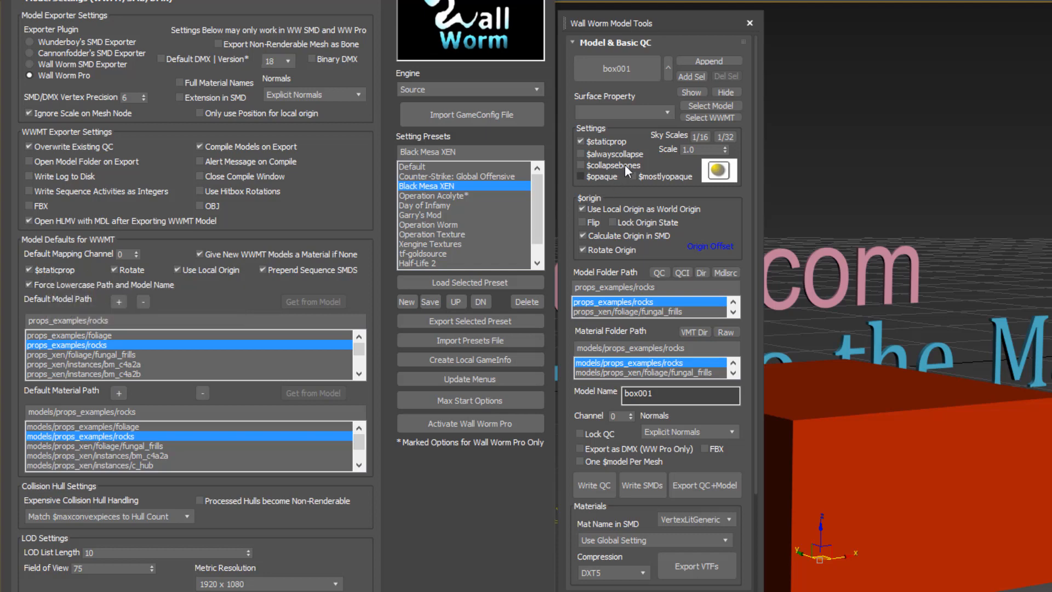
{"action": "mouse_move", "coordinate": [606, 141]}
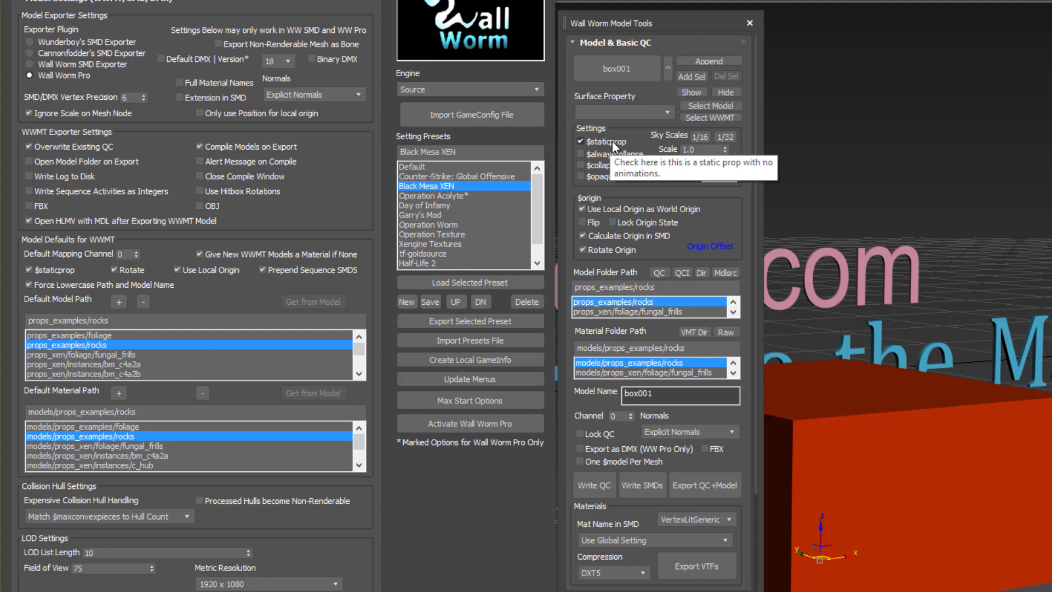
{"action": "mouse_move", "coordinate": [644, 237]}
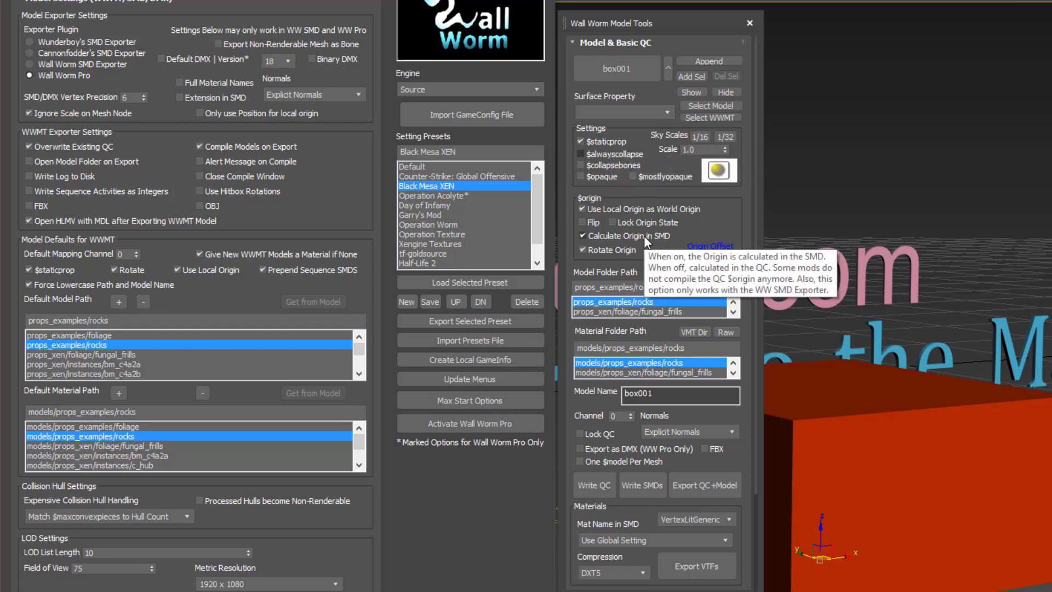
{"action": "mouse_move", "coordinate": [613, 254]}
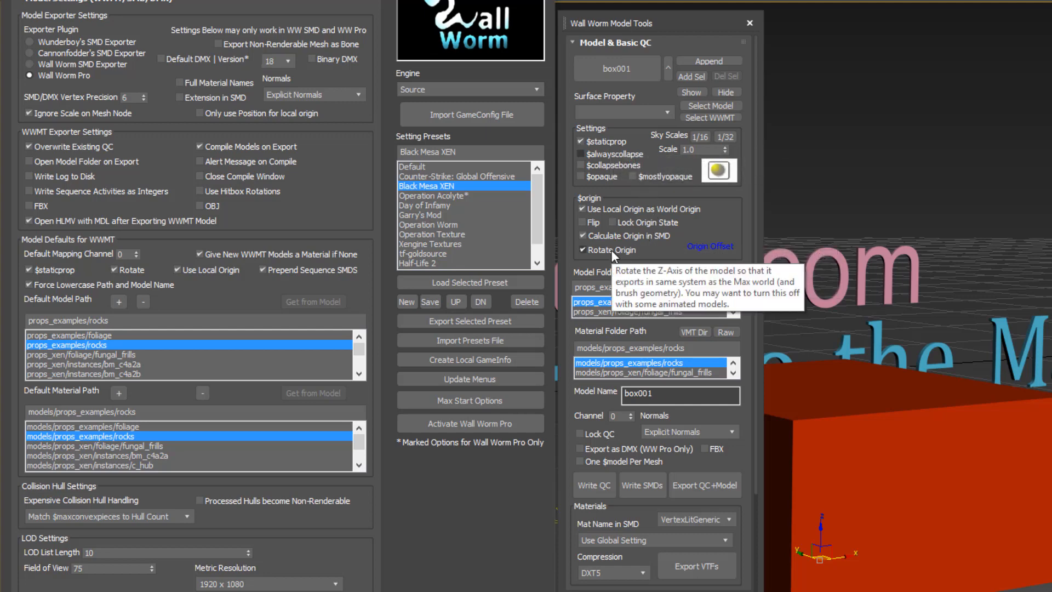
{"action": "mouse_move", "coordinate": [636, 215]}
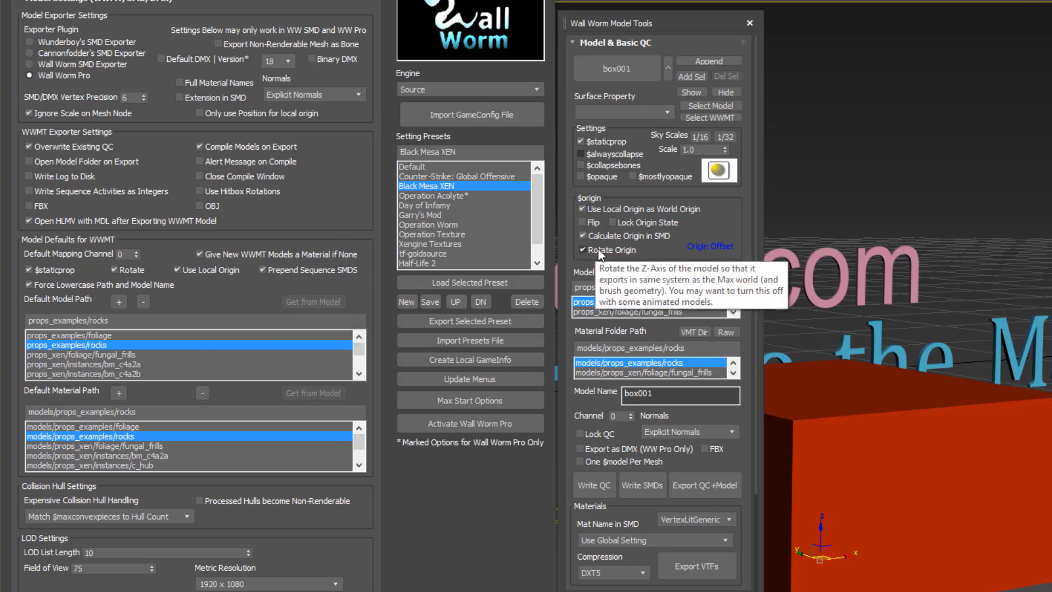
{"action": "mouse_move", "coordinate": [125, 270]}
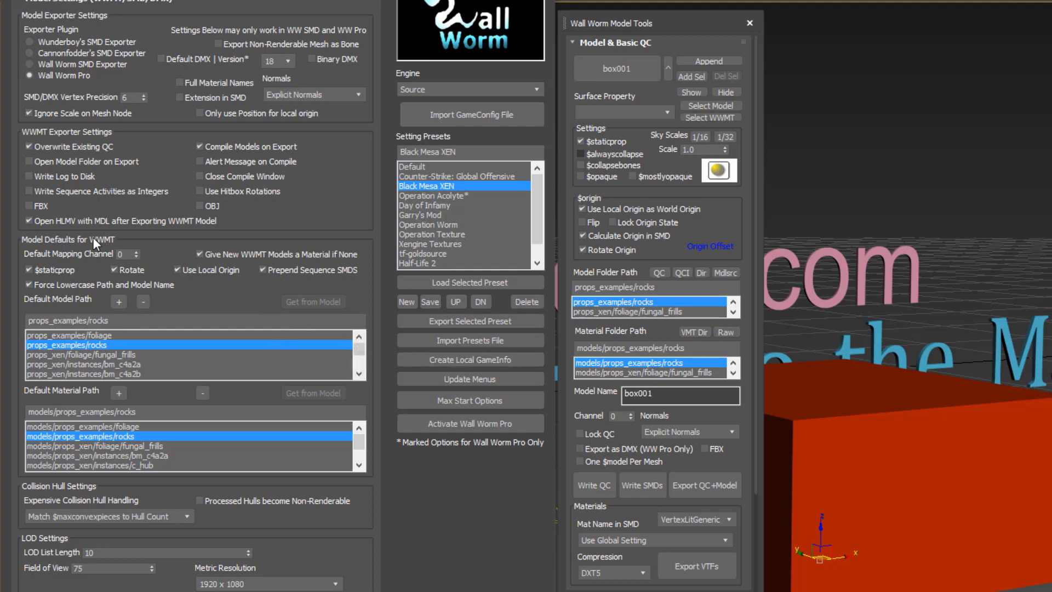
{"action": "mouse_move", "coordinate": [268, 281]}
{"action": "mouse_move", "coordinate": [299, 99]}
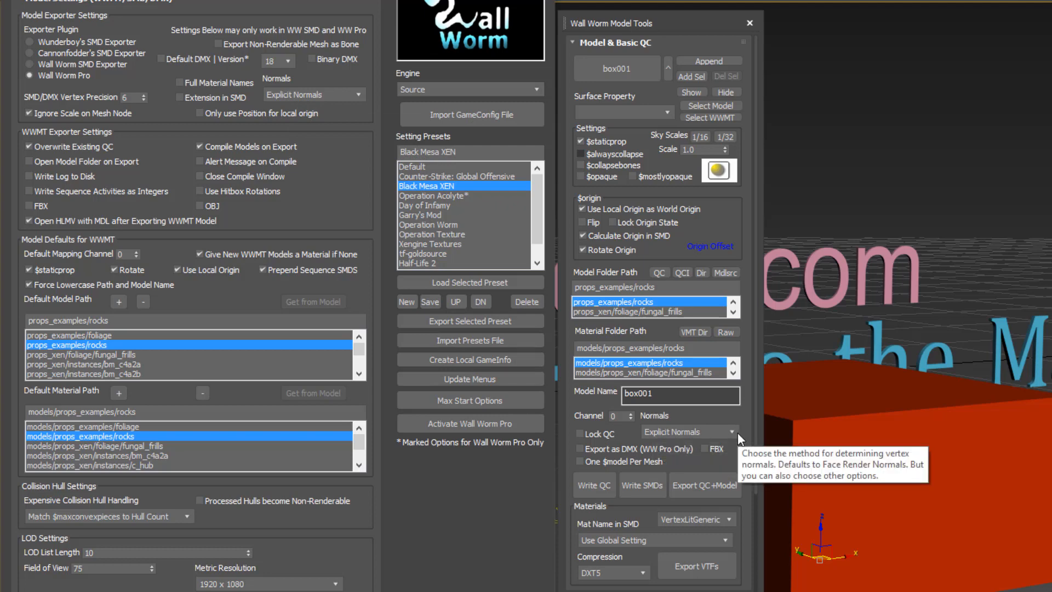
- Examine the Mat Name in SMD choices and the remaining rollouts of Wall Worm Model Tools for box001
{"action": "left_click", "coordinate": [626, 540]}
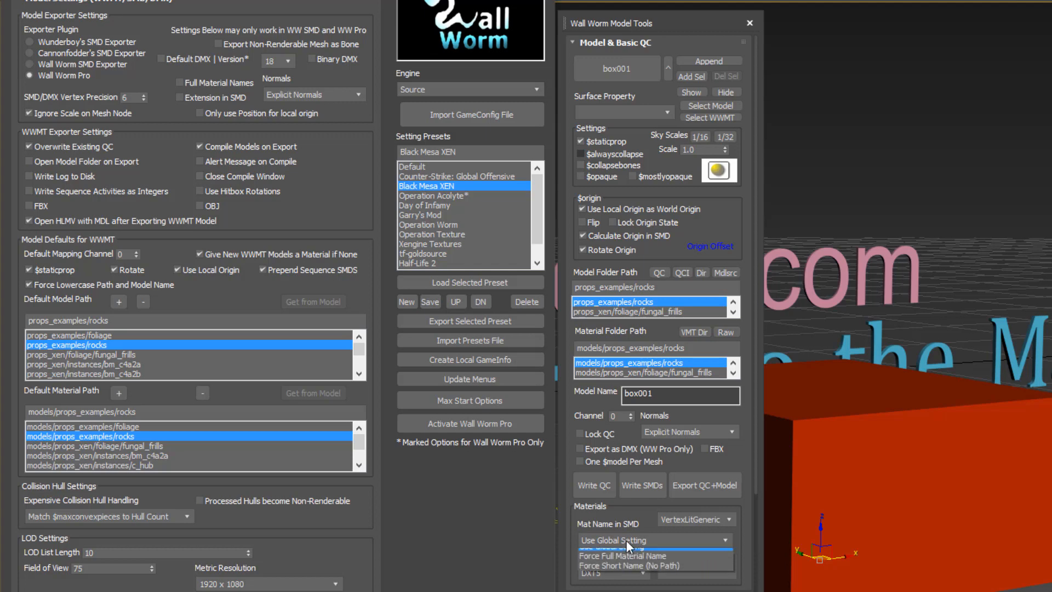
{"action": "left_click", "coordinate": [626, 541]}
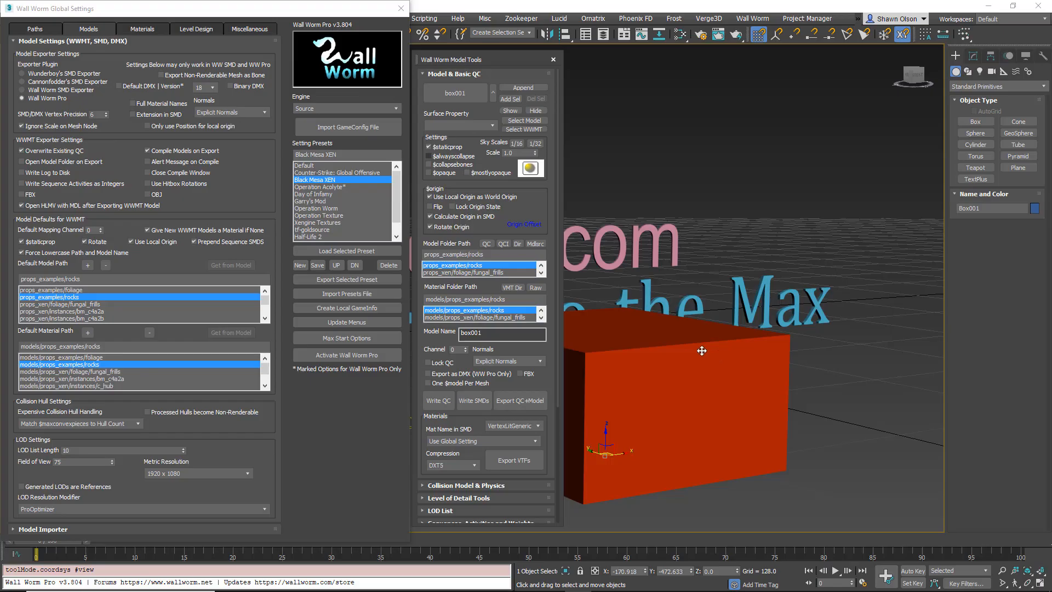
{"action": "middle_click_drag", "start_coordinate": [700, 351], "coordinate": [787, 376], "text": "alt"}
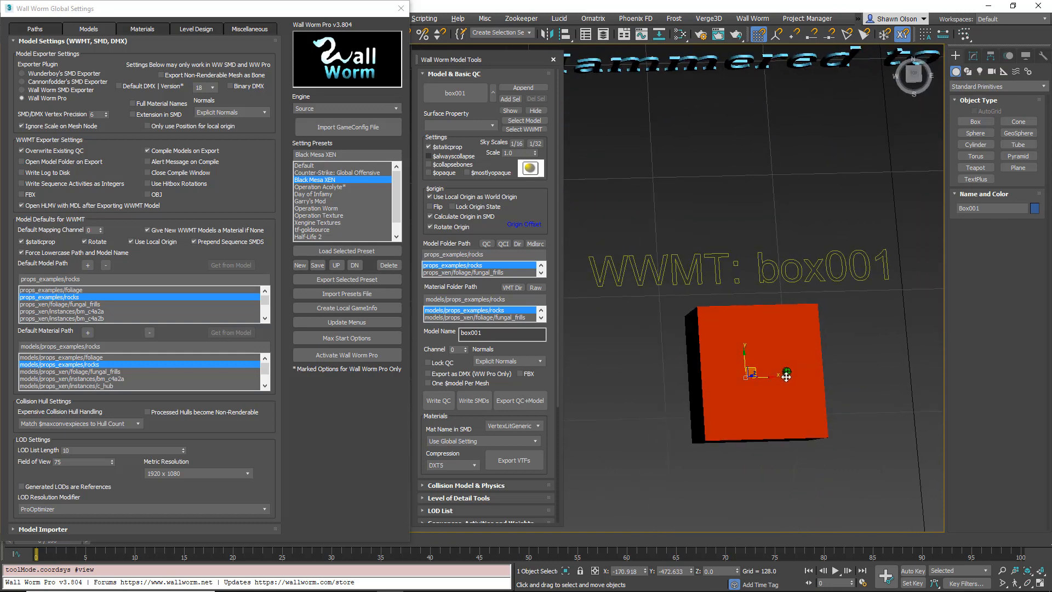
{"action": "left_click", "coordinate": [449, 94]}
{"action": "left_click_drag", "start_coordinate": [465, 367], "coordinate": [478, 160]}
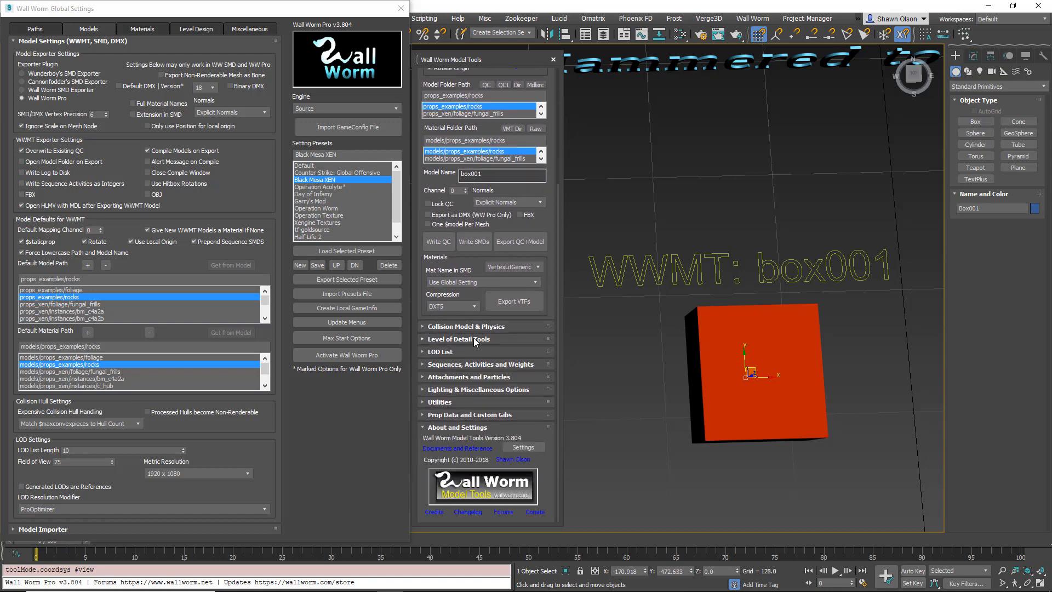
{"action": "left_click_drag", "start_coordinate": [472, 307], "coordinate": [483, 459]}
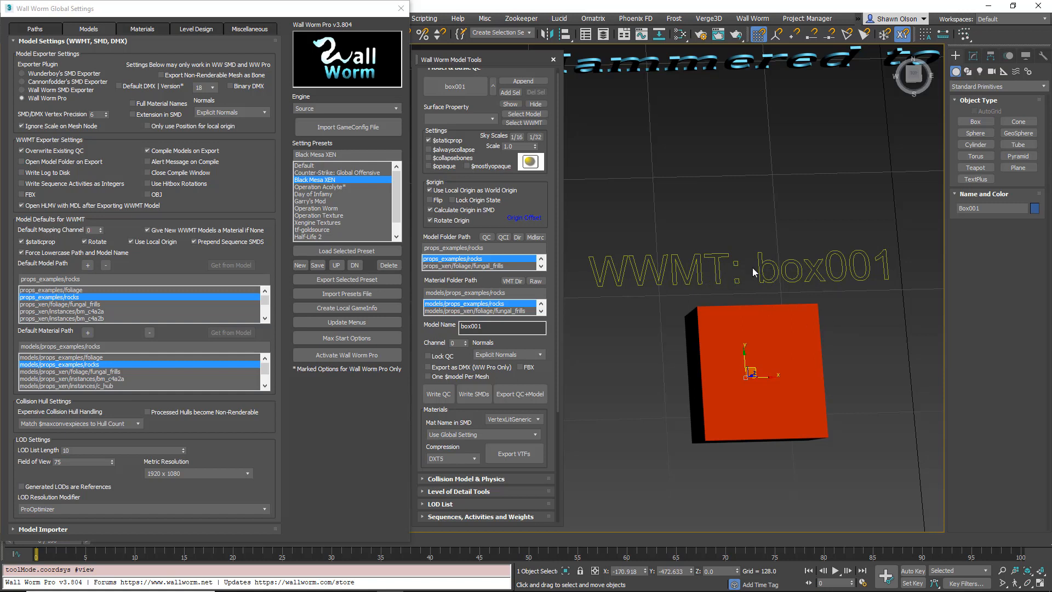
- Close and reopen Wall Worm Model Tools, and load the box's settings by picking its WWMT helper in the viewport
{"action": "left_click", "coordinate": [553, 59]}
{"action": "left_click", "coordinate": [755, 19]}
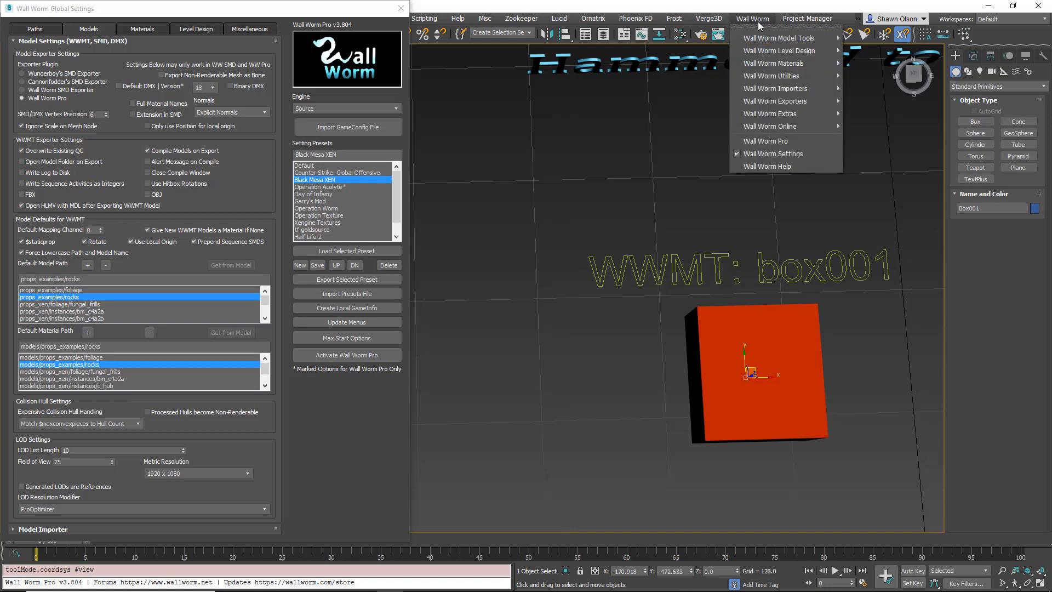
{"action": "mouse_move", "coordinate": [767, 38]}
{"action": "left_click", "coordinate": [854, 45]}
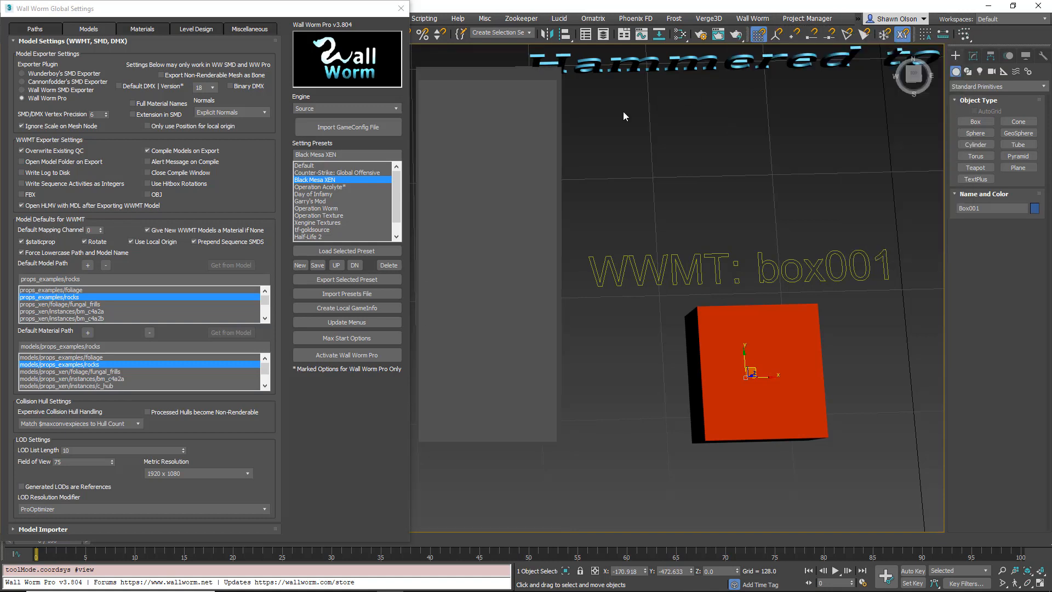
{"action": "left_click", "coordinate": [460, 95]}
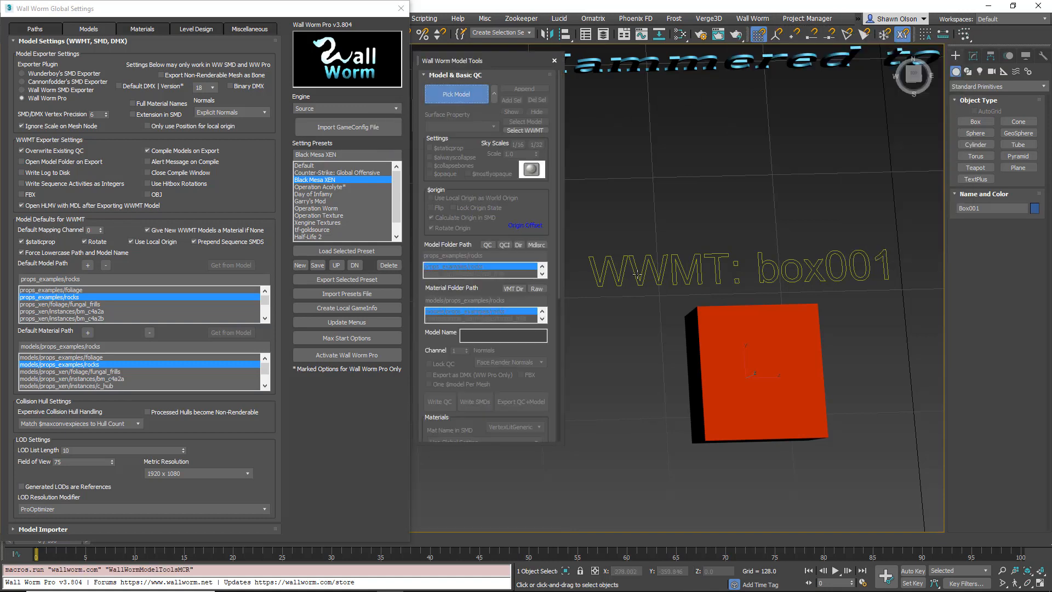
{"action": "left_click", "coordinate": [638, 274]}
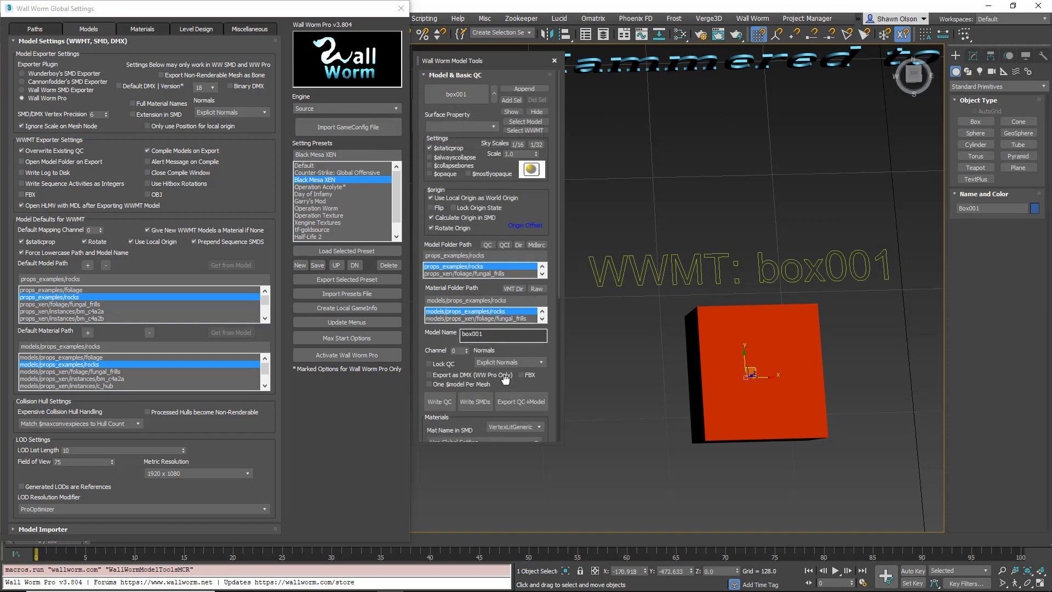
{"action": "left_click_drag", "start_coordinate": [509, 368], "coordinate": [512, 207]}
{"action": "scroll", "coordinate": [509, 209], "scroll_direction": "up", "scroll_amount": 5}
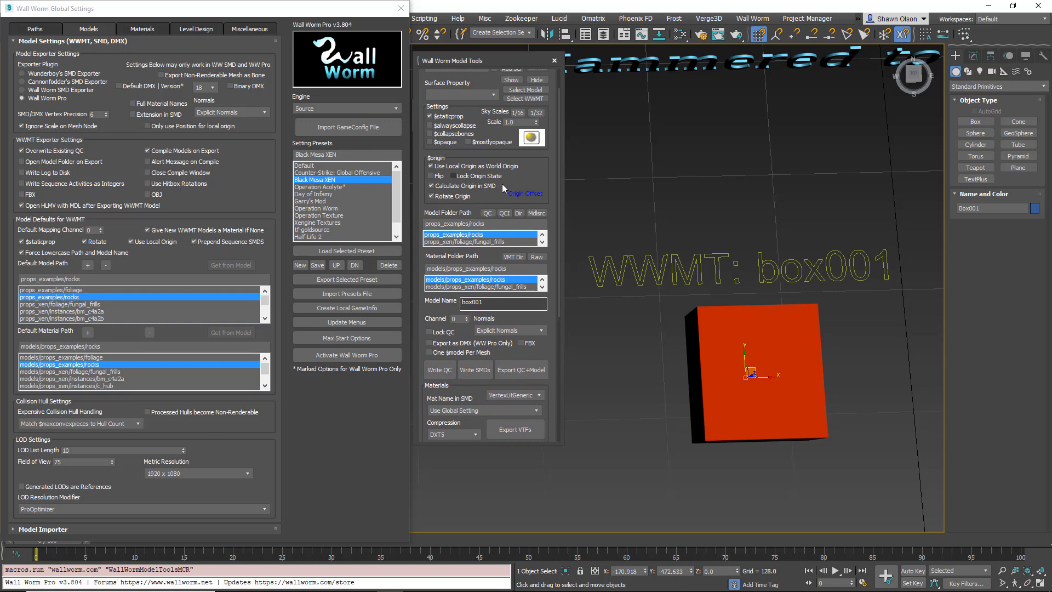
{"action": "scroll", "coordinate": [498, 213], "scroll_direction": "up", "scroll_amount": 1}
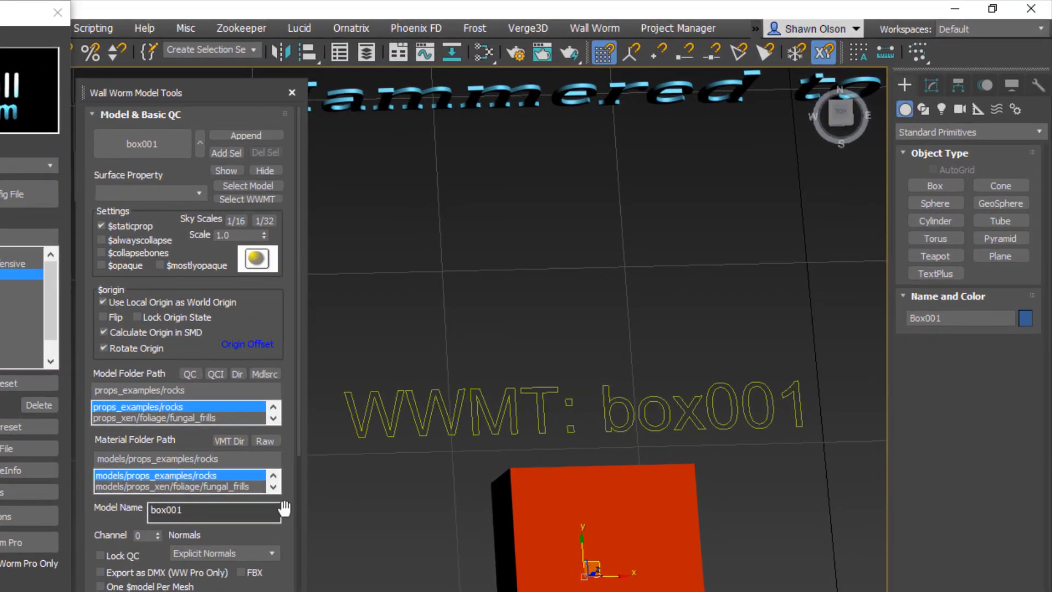
- Compare the Model Name in Wall Worm Model Tools with the text of the WWMT helper beside the box
{"action": "left_click_drag", "start_coordinate": [196, 510], "coordinate": [128, 511]}
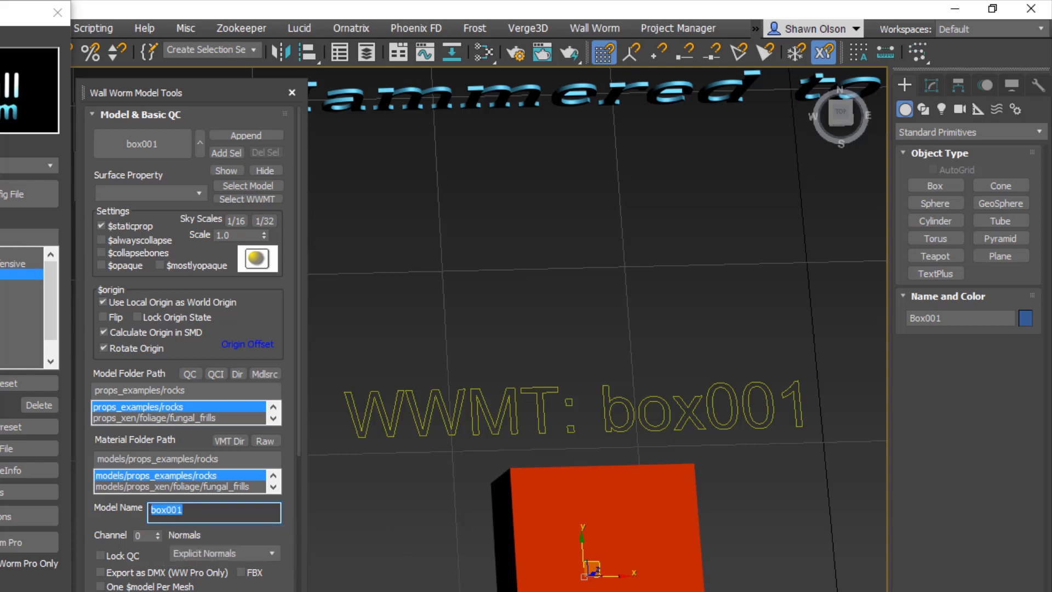
{"action": "left_click", "coordinate": [200, 510]}
{"action": "left_click", "coordinate": [476, 564]}
{"action": "left_click", "coordinate": [587, 554]}
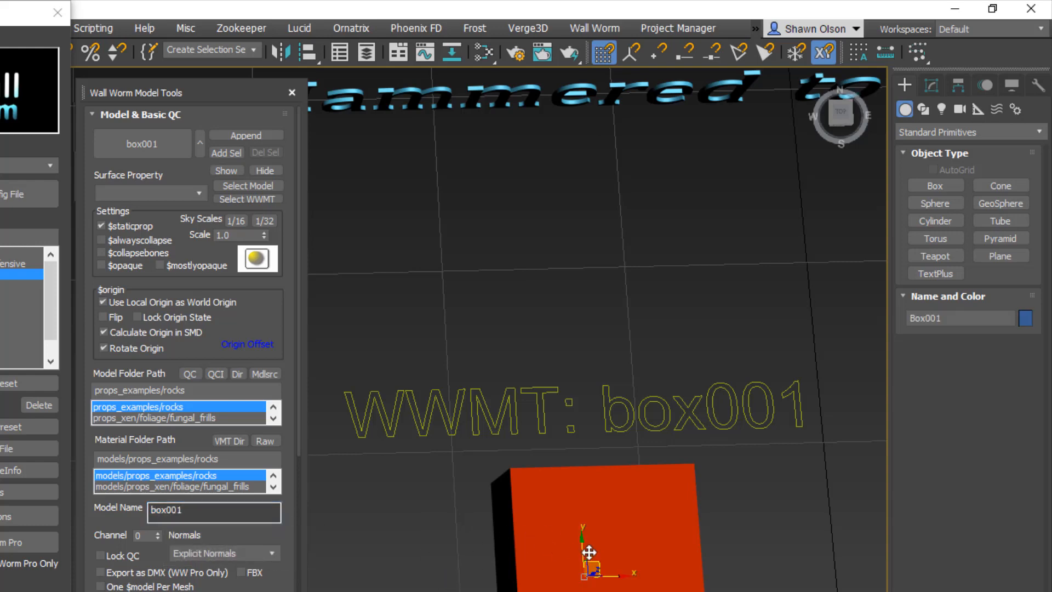
- Rename the selected box object in the scene as Rock01
{"action": "left_click", "coordinate": [927, 319]}
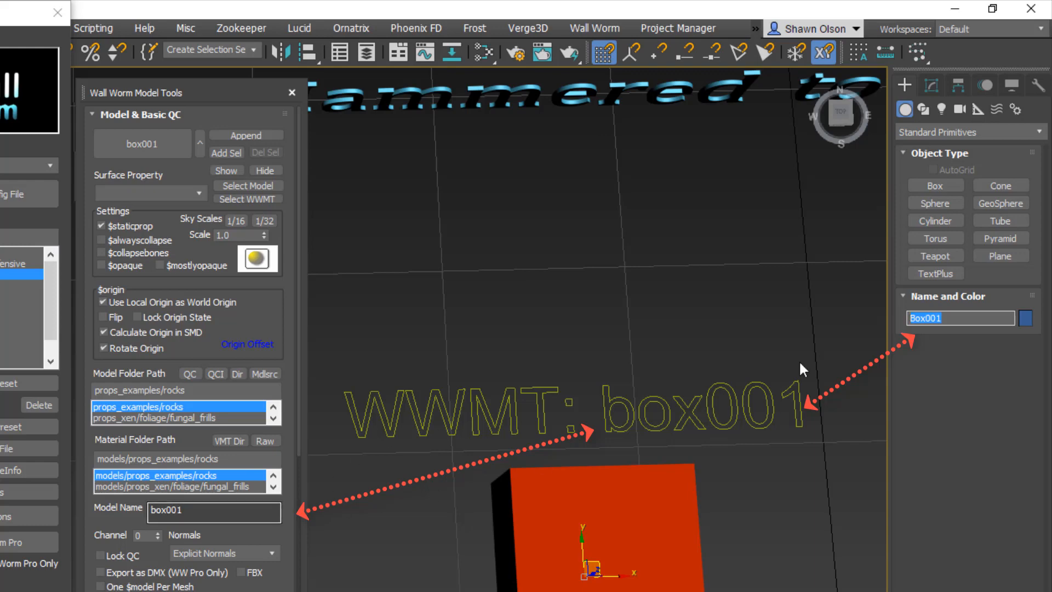
{"action": "left_click_drag", "start_coordinate": [961, 322], "coordinate": [909, 321]}
{"action": "double_click", "coordinate": [909, 321]}
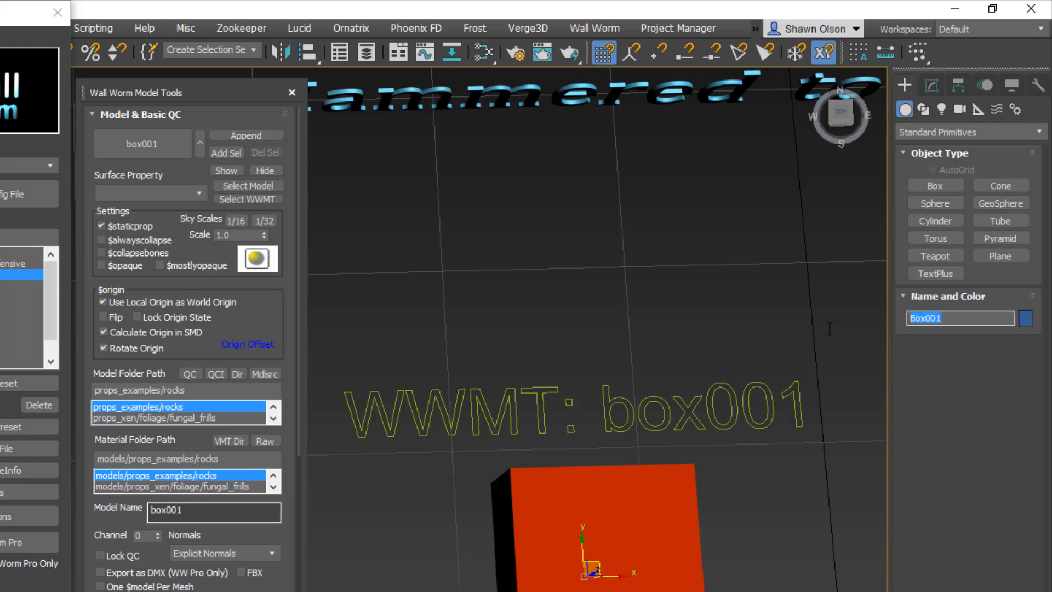
{"action": "type", "text": "Rock0"}
{"action": "left_click", "coordinate": [239, 534]}
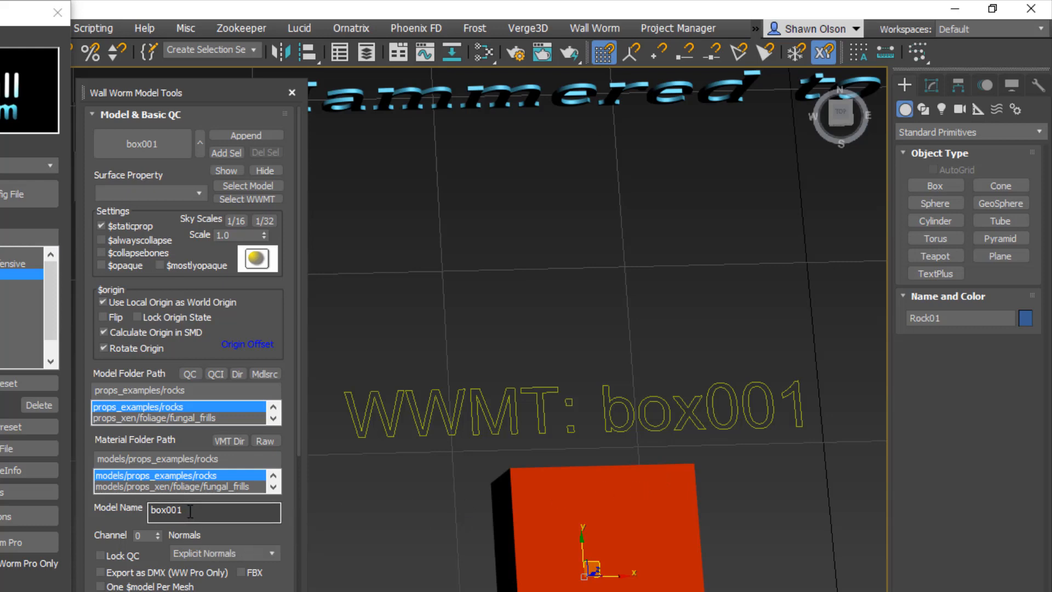
- Set the Model Name to rock01 in Wall Worm Model Tools
{"action": "double_click", "coordinate": [165, 510]}
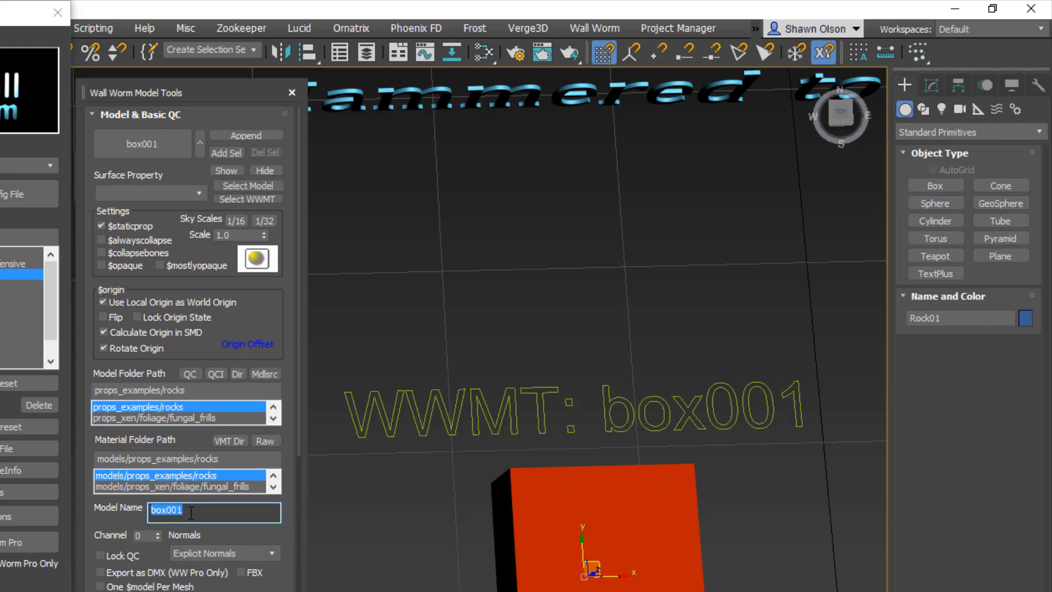
{"action": "left_click_drag", "start_coordinate": [191, 513], "coordinate": [121, 514]}
{"action": "type", "text": "rock01"}
- Turn on Lock QC for the rock01 model to see its effect on the helper text, and turn it off again
{"action": "left_click_drag", "start_coordinate": [218, 535], "coordinate": [229, 493]}
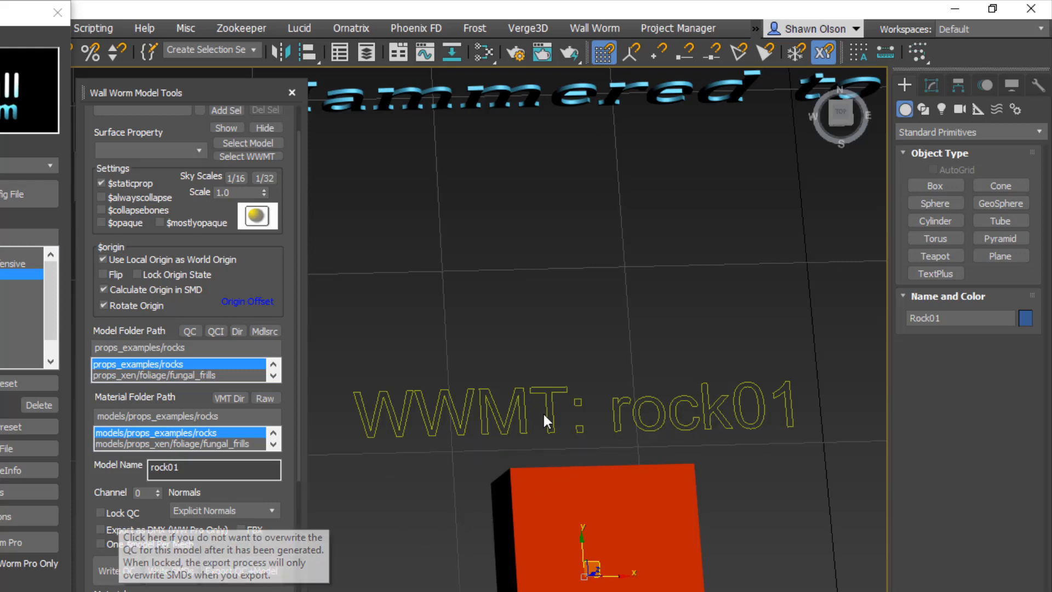
{"action": "middle_click_drag", "start_coordinate": [497, 431], "coordinate": [532, 419]}
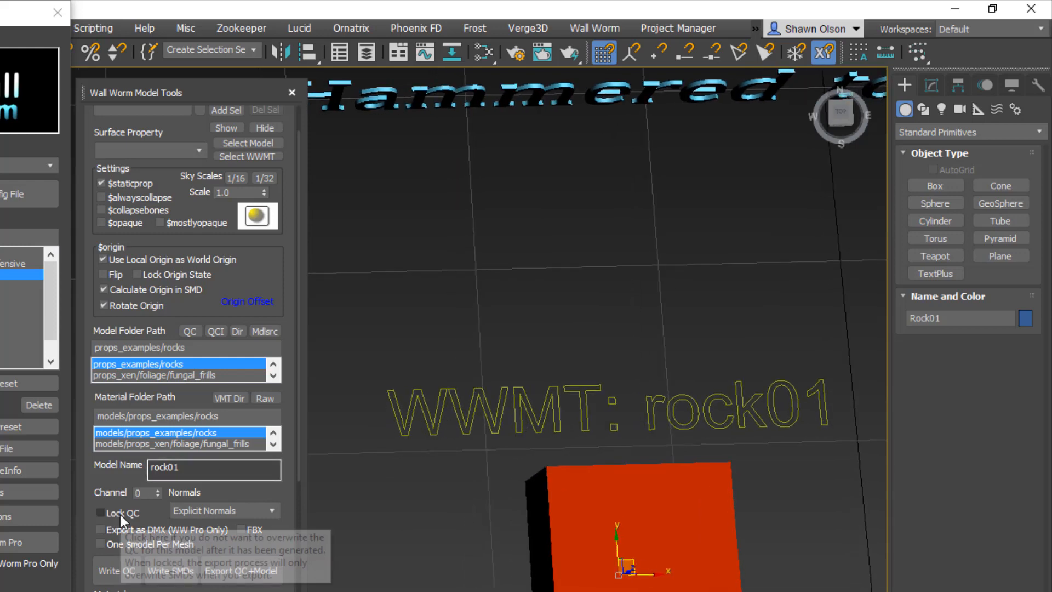
{"action": "left_click", "coordinate": [121, 517]}
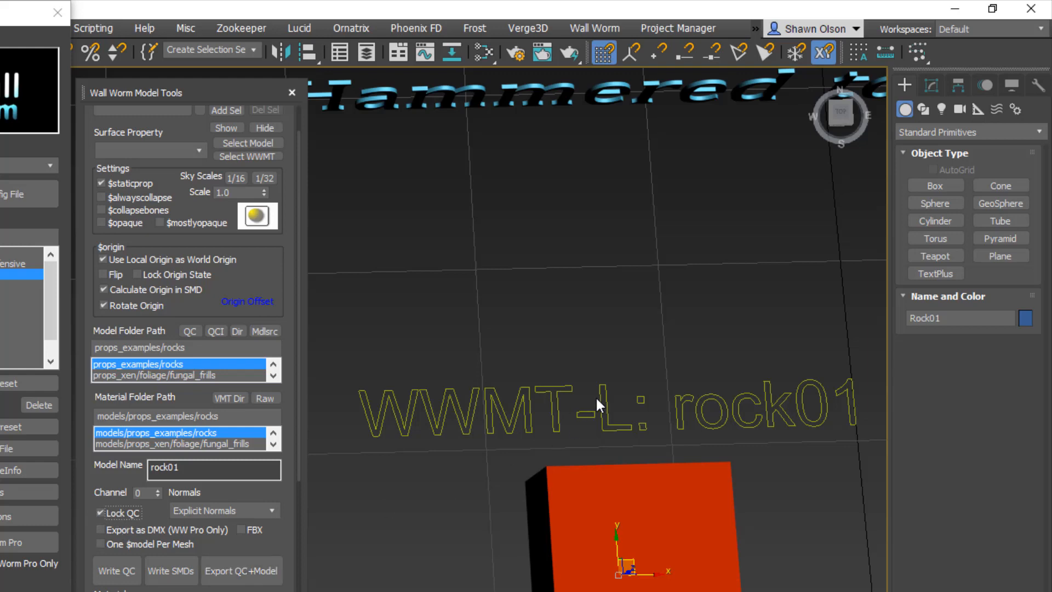
{"action": "left_click", "coordinate": [101, 512]}
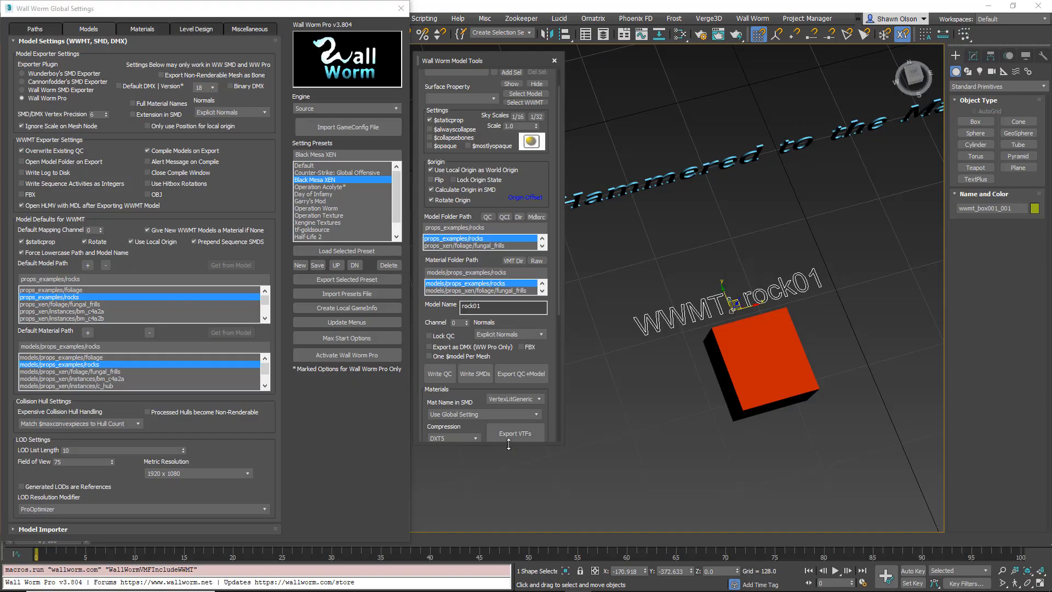
- Export the QC and compile the rock01 model, and view the result from an angle in the model viewer
{"action": "left_click_drag", "start_coordinate": [505, 445], "coordinate": [515, 508]}
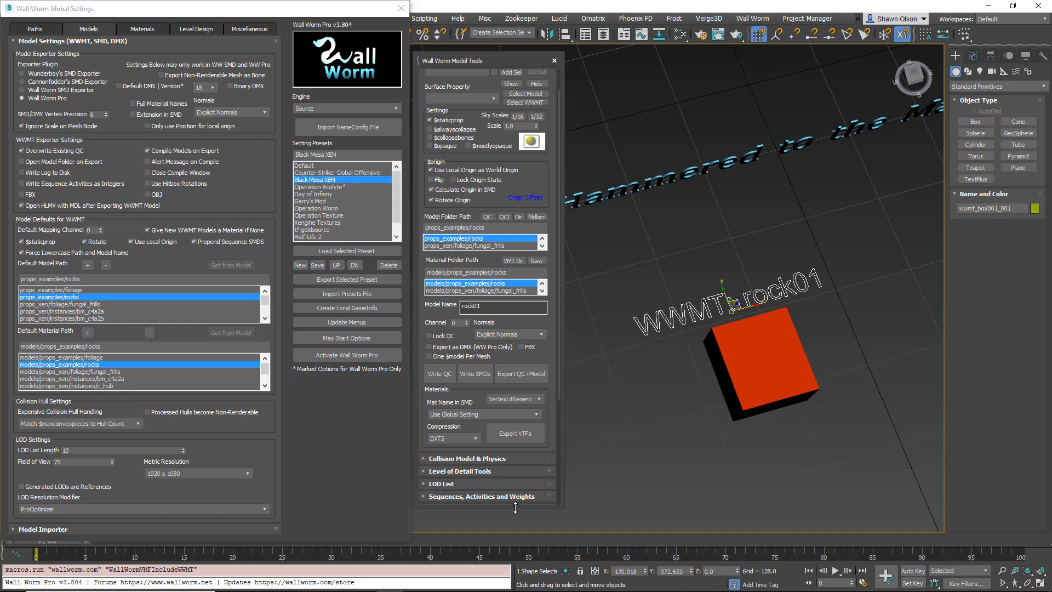
{"action": "left_click", "coordinate": [521, 375]}
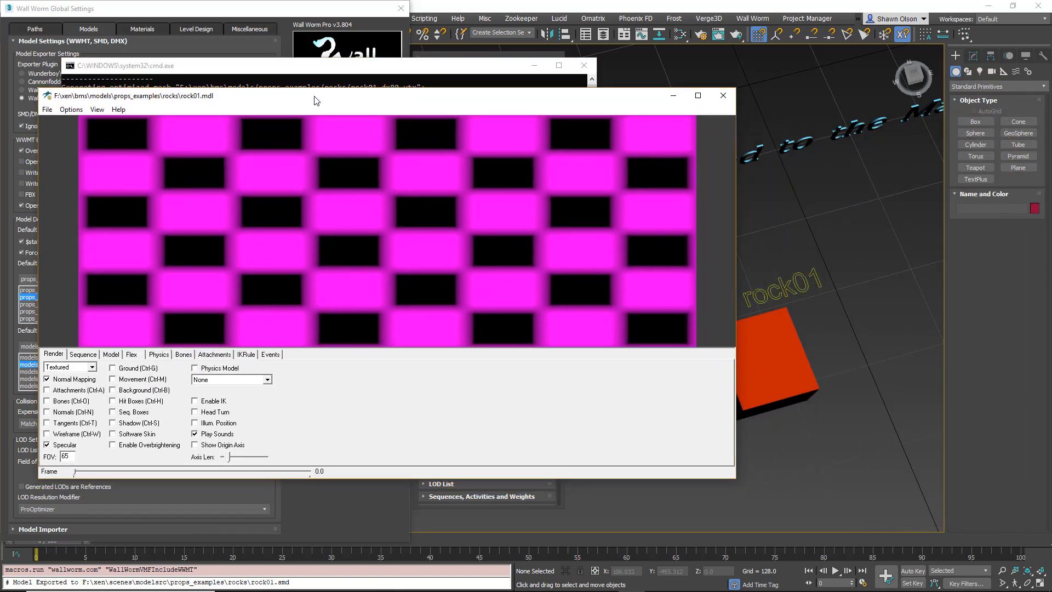
{"action": "right_click_drag", "start_coordinate": [405, 197], "coordinate": [398, 273]}
{"action": "left_click_drag", "start_coordinate": [382, 240], "coordinate": [400, 261]}
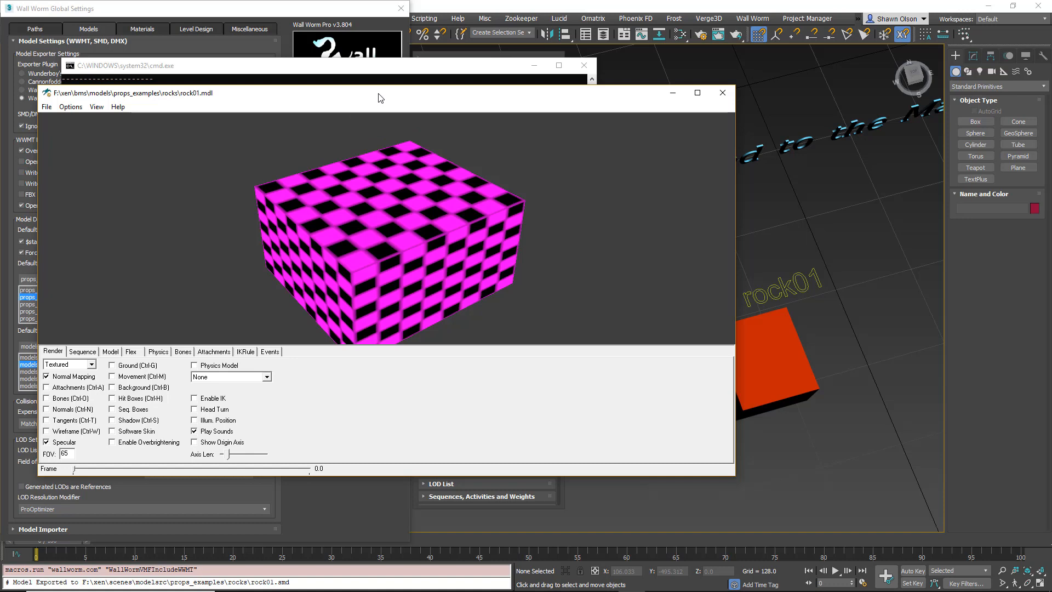
{"action": "left_click_drag", "start_coordinate": [384, 97], "coordinate": [602, 151]}
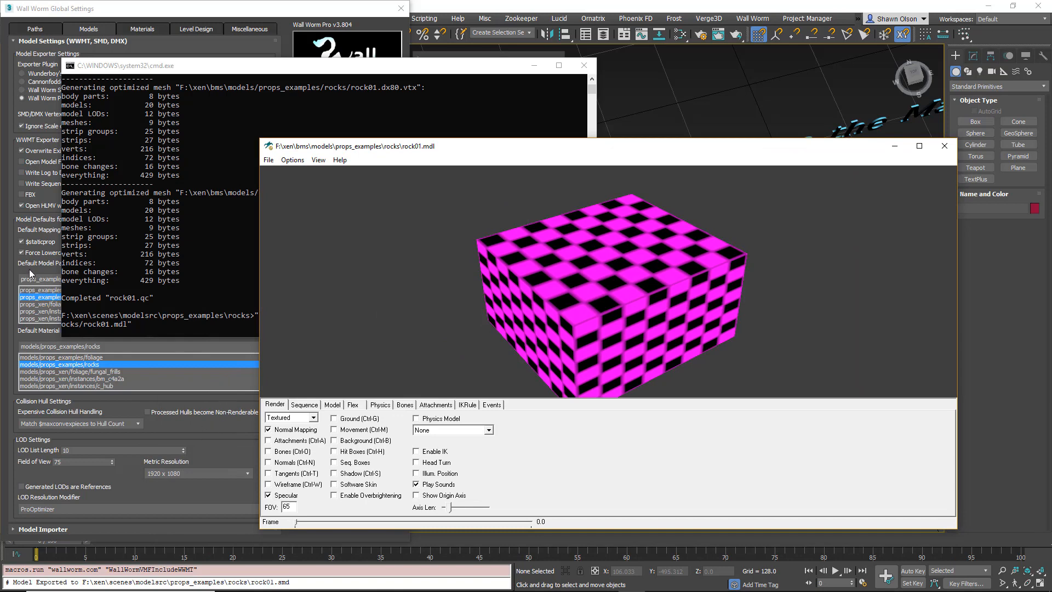
{"action": "left_click", "coordinate": [11, 310]}
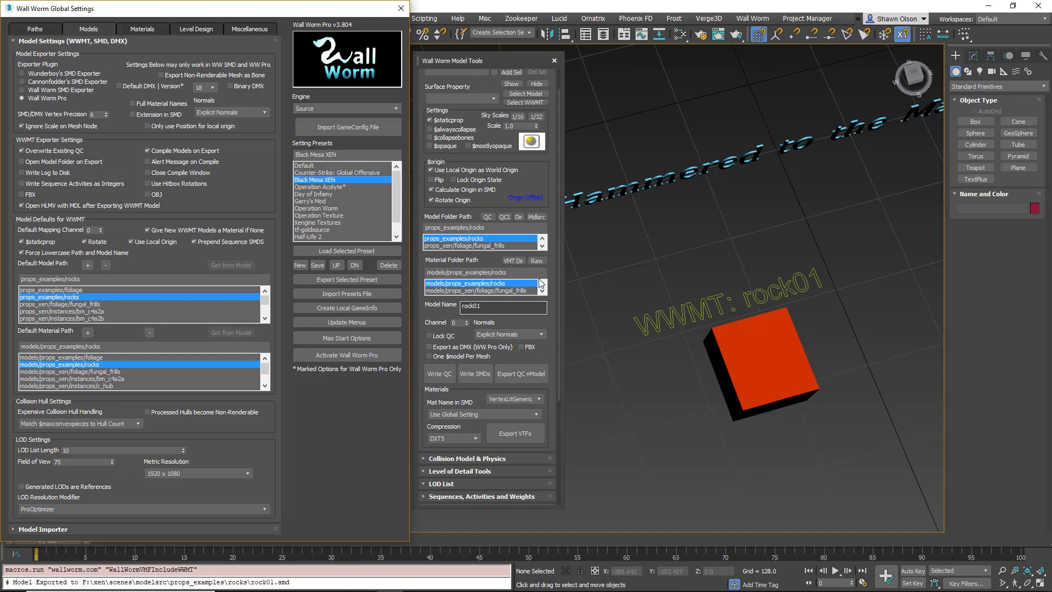
- Open rock01's VMT folder and check the VMTs loaded for the compiled model in the model viewer, then clear both windows away
{"action": "left_click", "coordinate": [514, 261]}
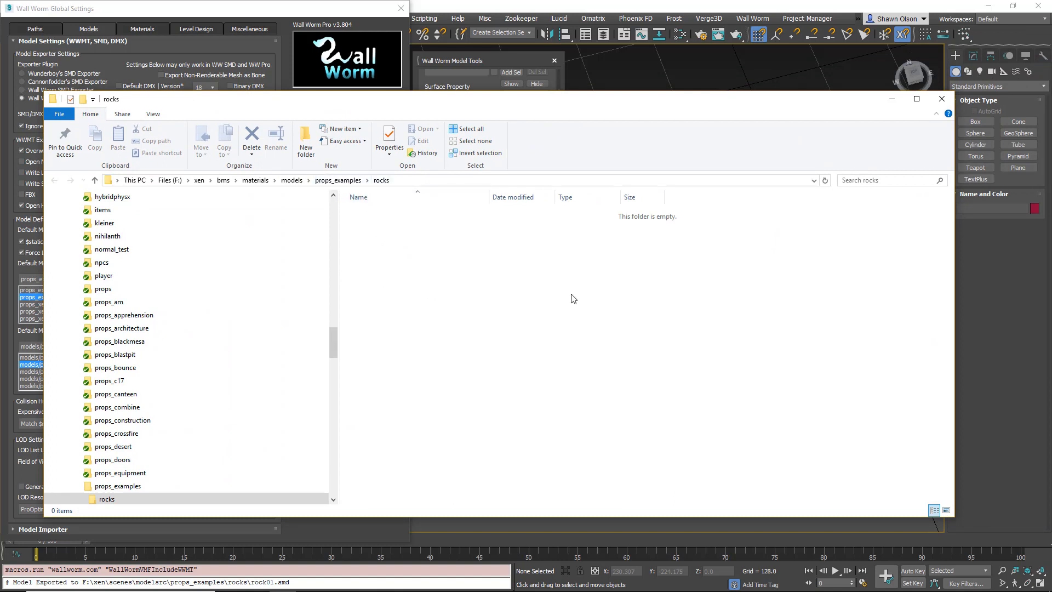
{"action": "left_click_drag", "start_coordinate": [956, 518], "coordinate": [640, 473]}
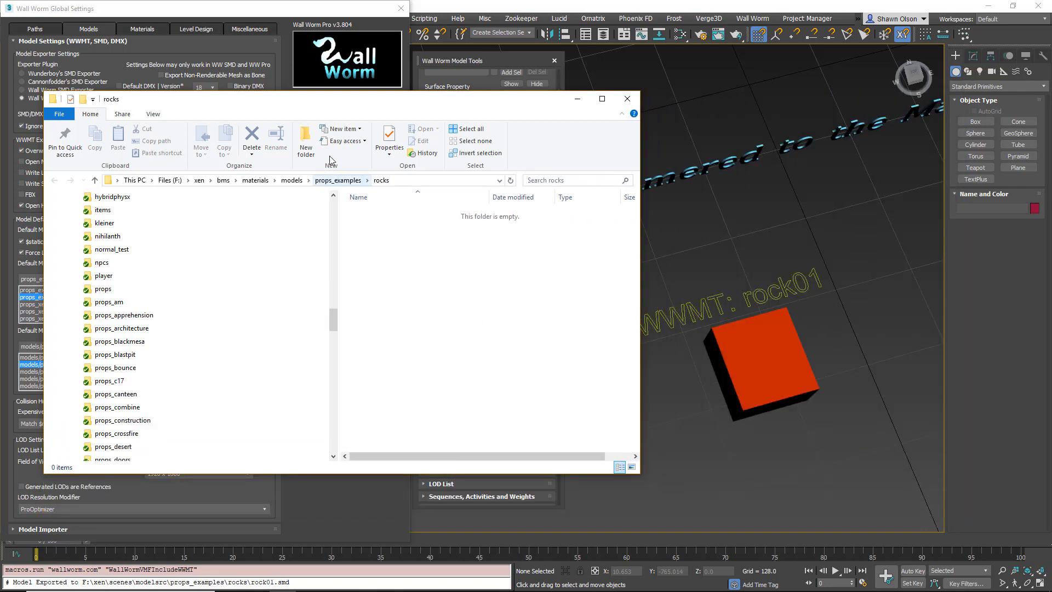
{"action": "mouse_move", "coordinate": [525, 587]}
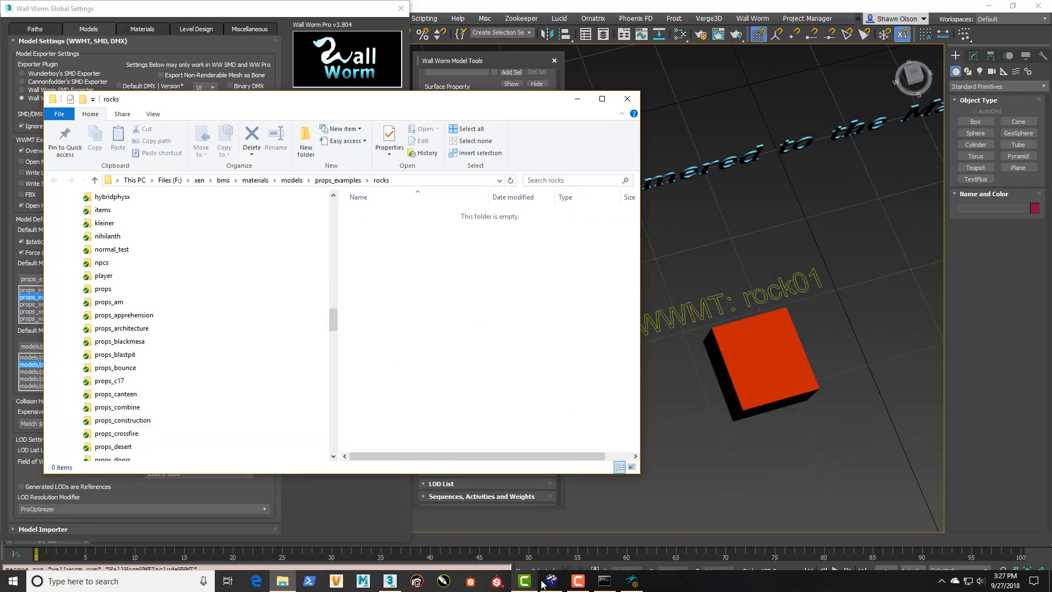
{"action": "key", "text": "super"}
{"action": "left_click", "coordinate": [632, 582]}
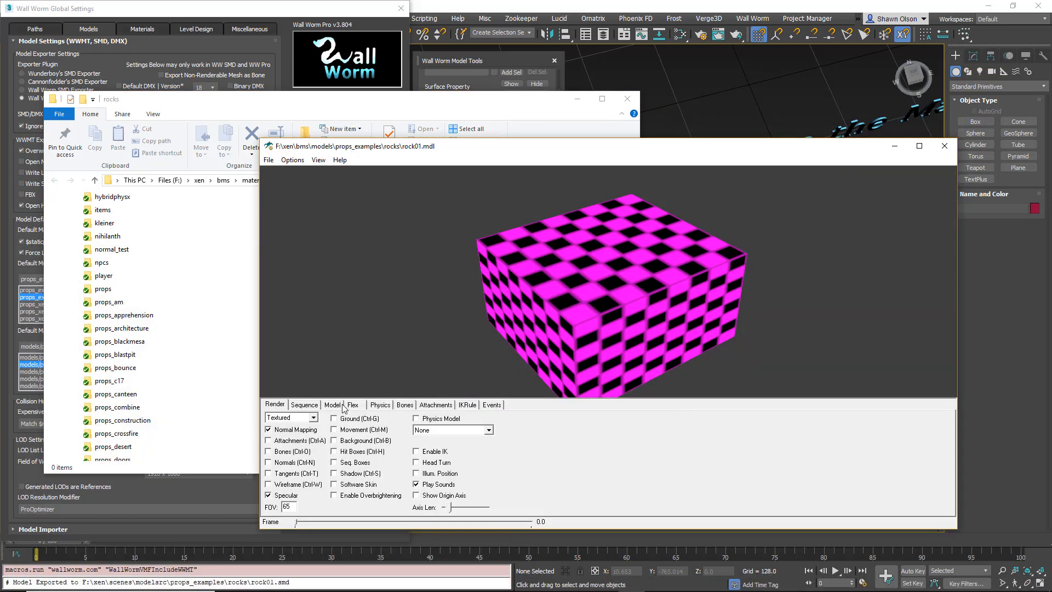
{"action": "left_click", "coordinate": [333, 407]}
{"action": "left_click", "coordinate": [566, 431]}
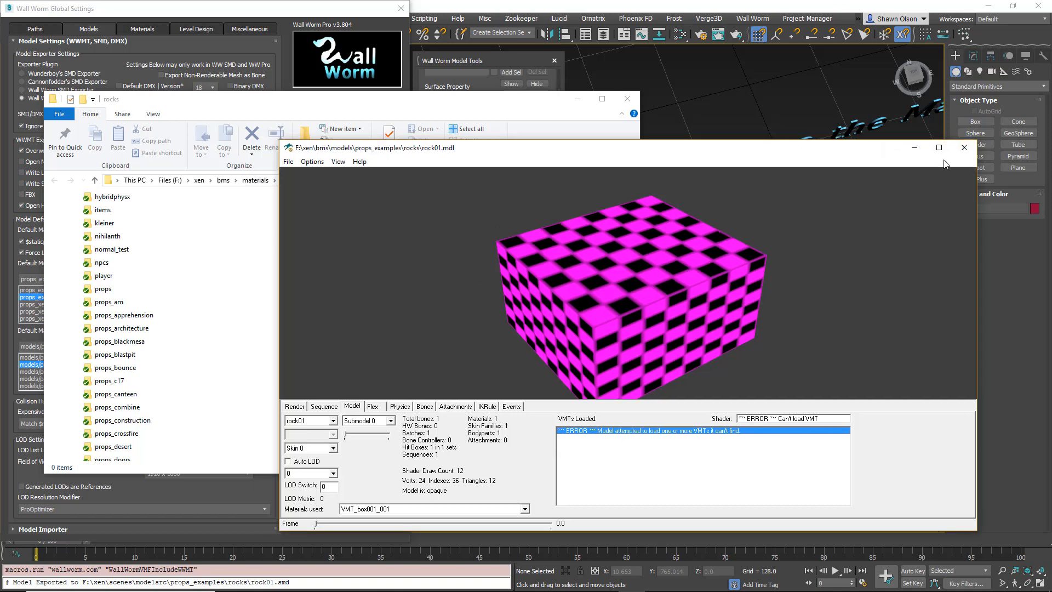
{"action": "left_click", "coordinate": [944, 146]}
{"action": "left_click_drag", "start_coordinate": [474, 97], "coordinate": [1051, 455]}
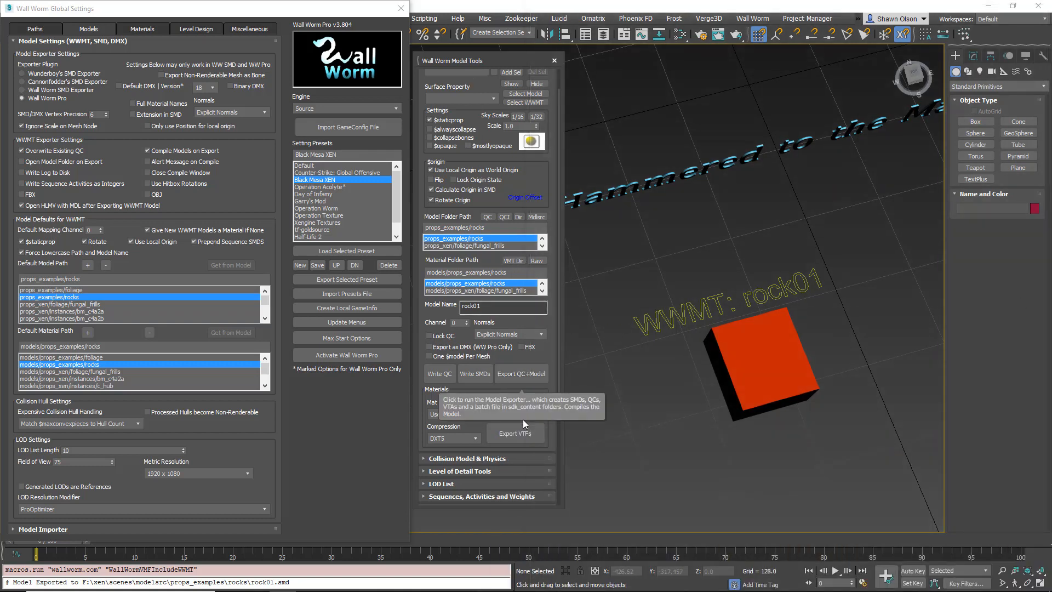
- Export the rock01 model's VMT material and textures with the Texture Exporter
{"action": "left_click", "coordinate": [516, 434]}
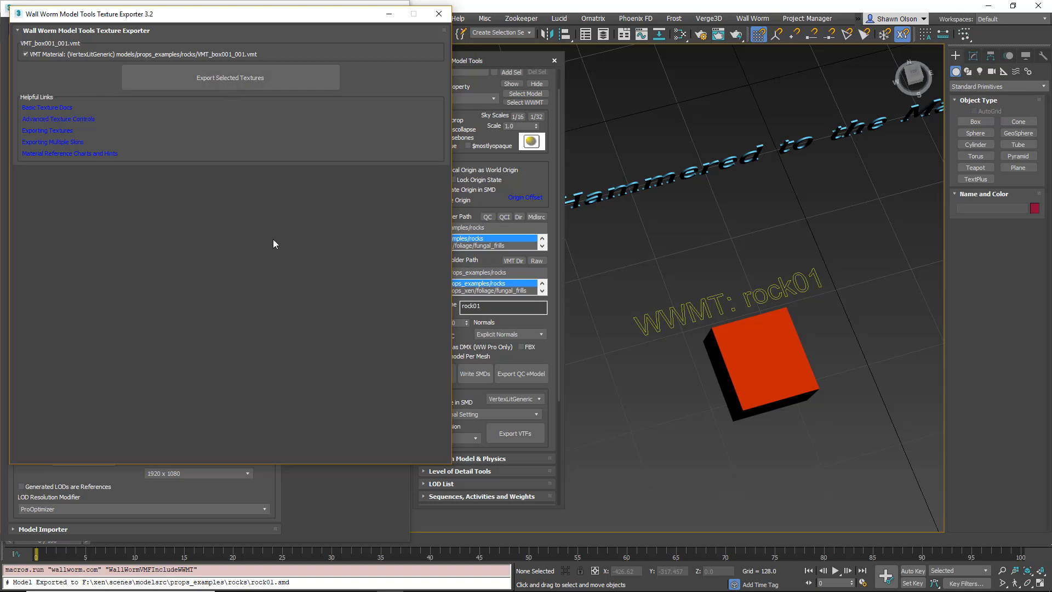
{"action": "left_click", "coordinate": [233, 77]}
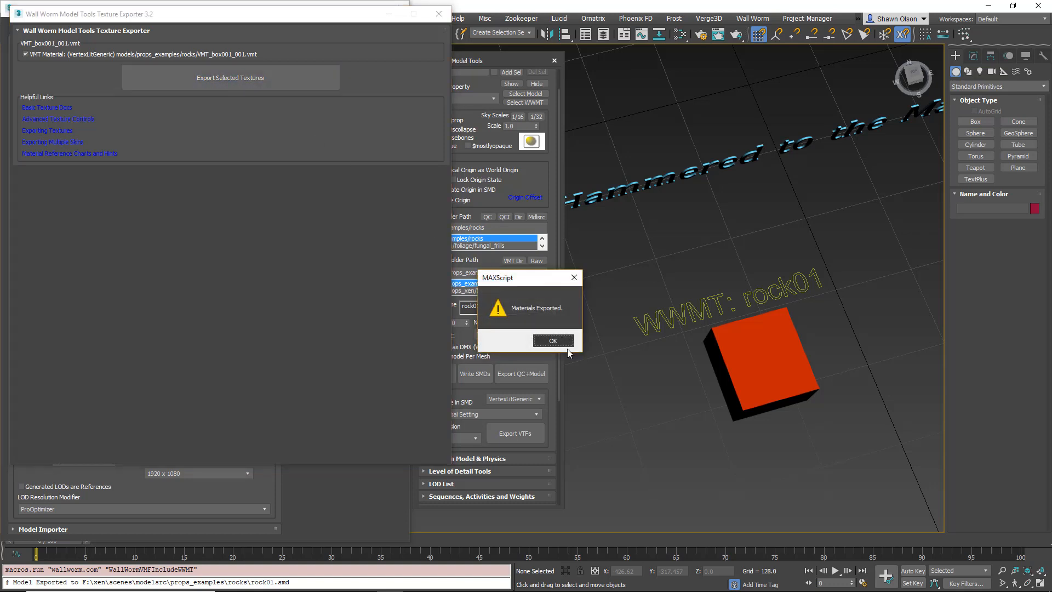
{"action": "left_click", "coordinate": [553, 341]}
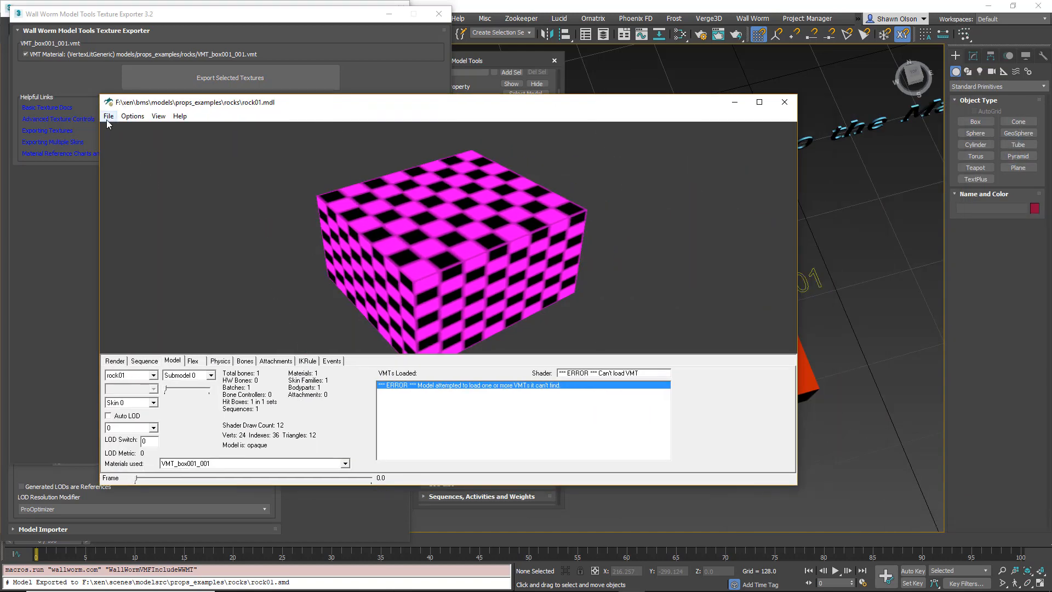
- Refresh rock01 in the model viewer and view it from another angle, then clear away the viewer and the Texture Exporter
{"action": "left_click", "coordinate": [108, 118]}
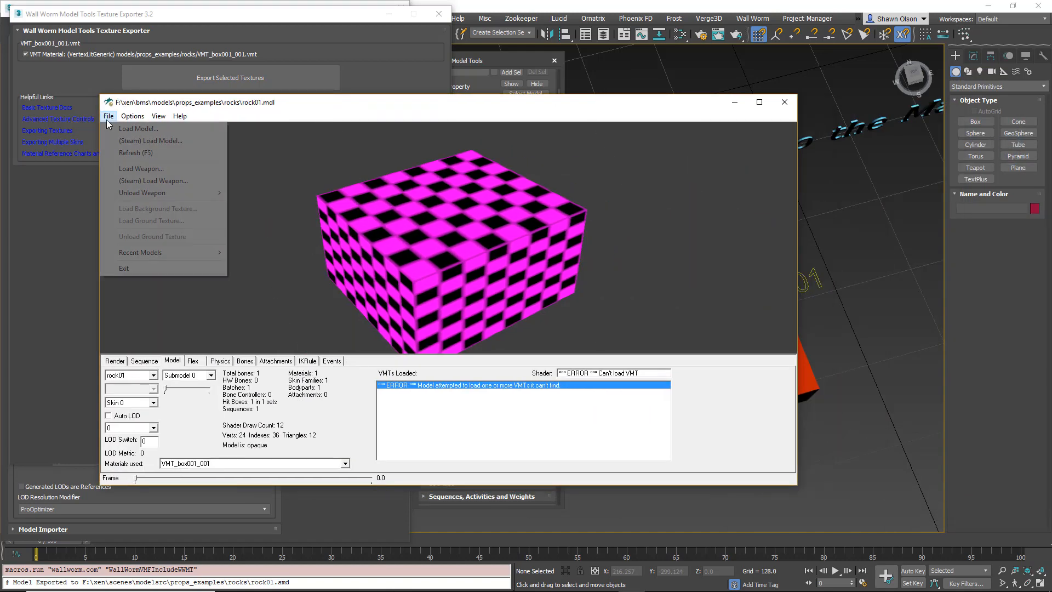
{"action": "left_click", "coordinate": [129, 153]}
{"action": "left_click_drag", "start_coordinate": [408, 255], "coordinate": [712, 269]}
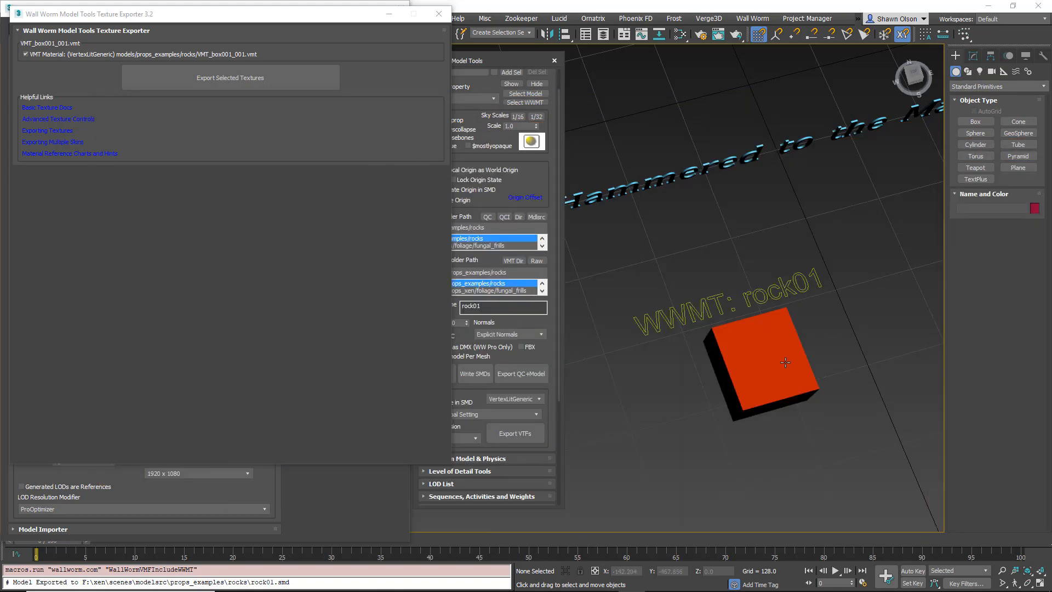
{"action": "left_click", "coordinate": [439, 14]}
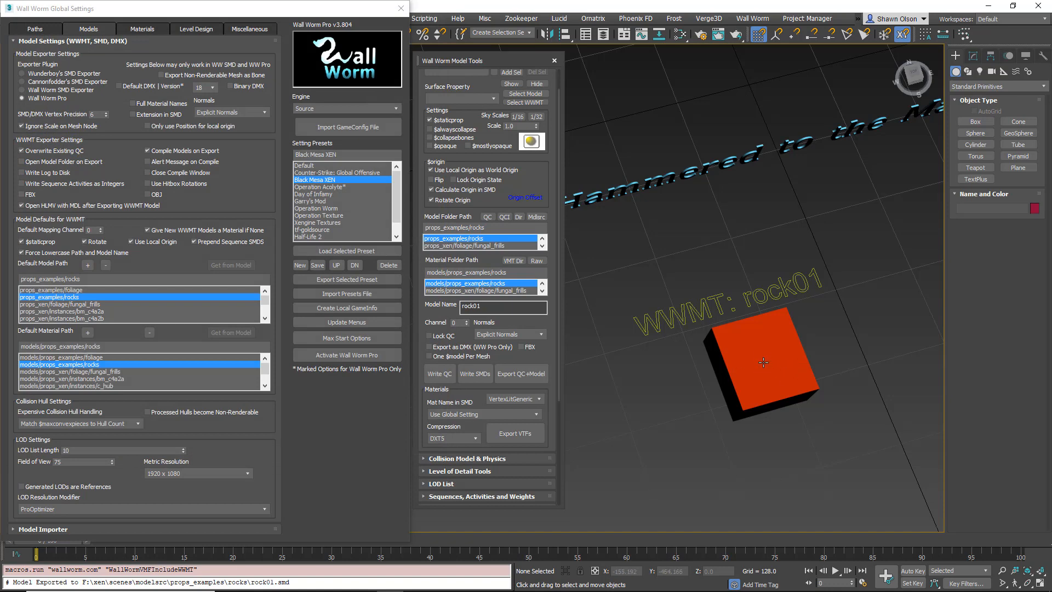
- Subdivide the rock01 box into 7 length, 5 width and 4 height segments
{"action": "middle_click_drag", "start_coordinate": [763, 362], "coordinate": [731, 284], "text": "alt"}
{"action": "scroll", "coordinate": [727, 310], "scroll_direction": "up", "scroll_amount": 5}
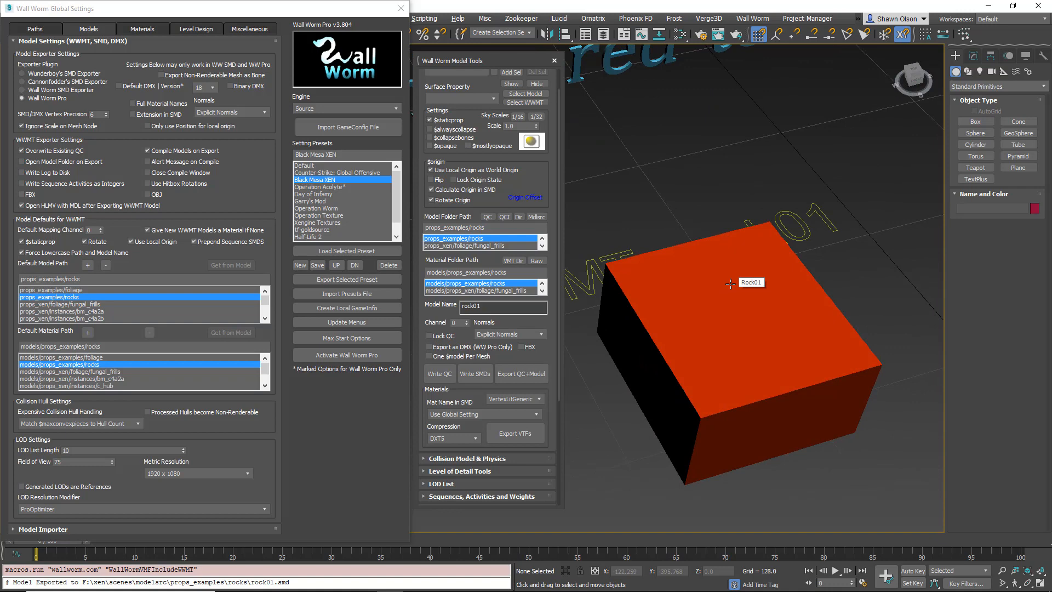
{"action": "left_click", "coordinate": [973, 55]}
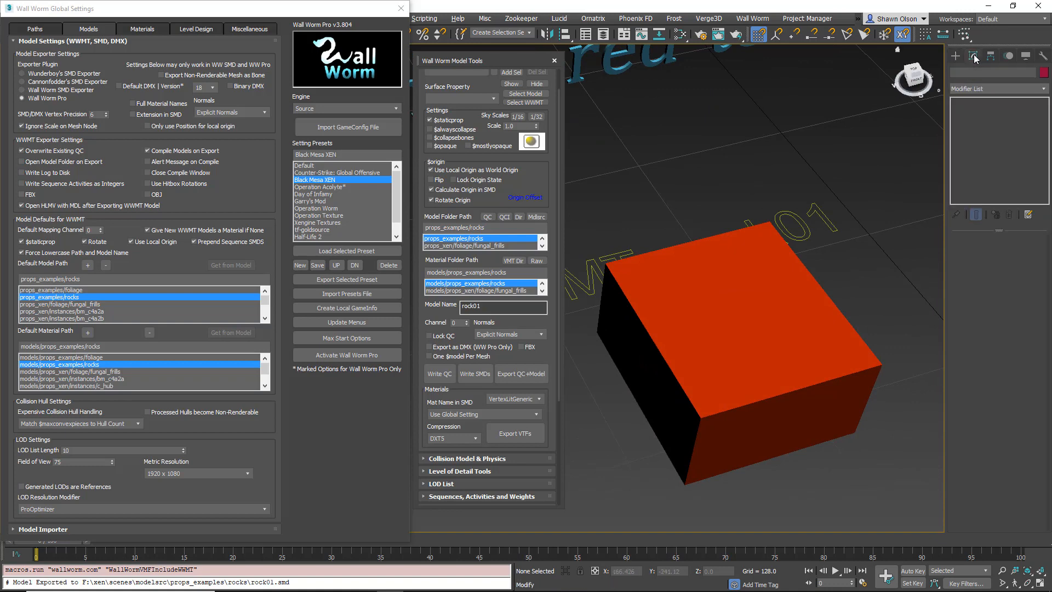
{"action": "left_click", "coordinate": [774, 361]}
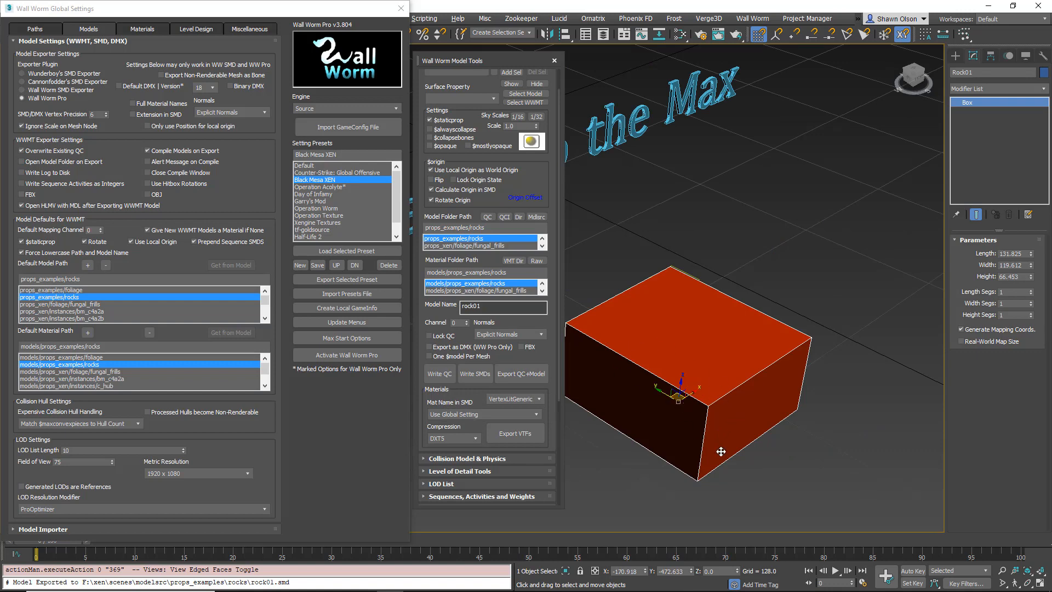
{"action": "left_click_drag", "start_coordinate": [1032, 292], "coordinate": [1032, 301]}
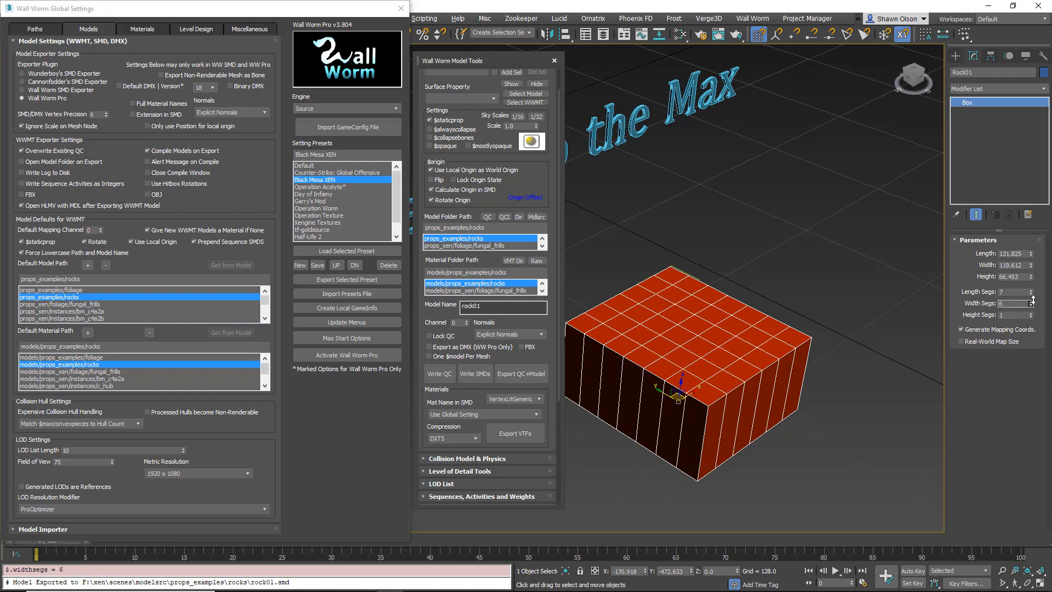
{"action": "left_click_drag", "start_coordinate": [1033, 301], "coordinate": [1033, 314]}
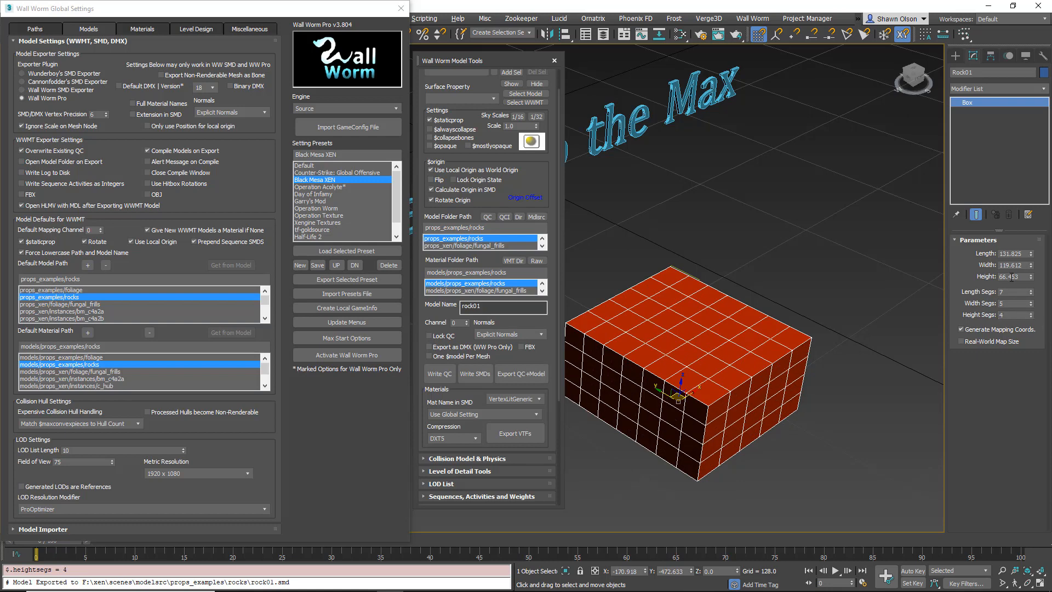
- Apply a Spherify modifier to the segmented rock01 box
{"action": "left_click", "coordinate": [1044, 90]}
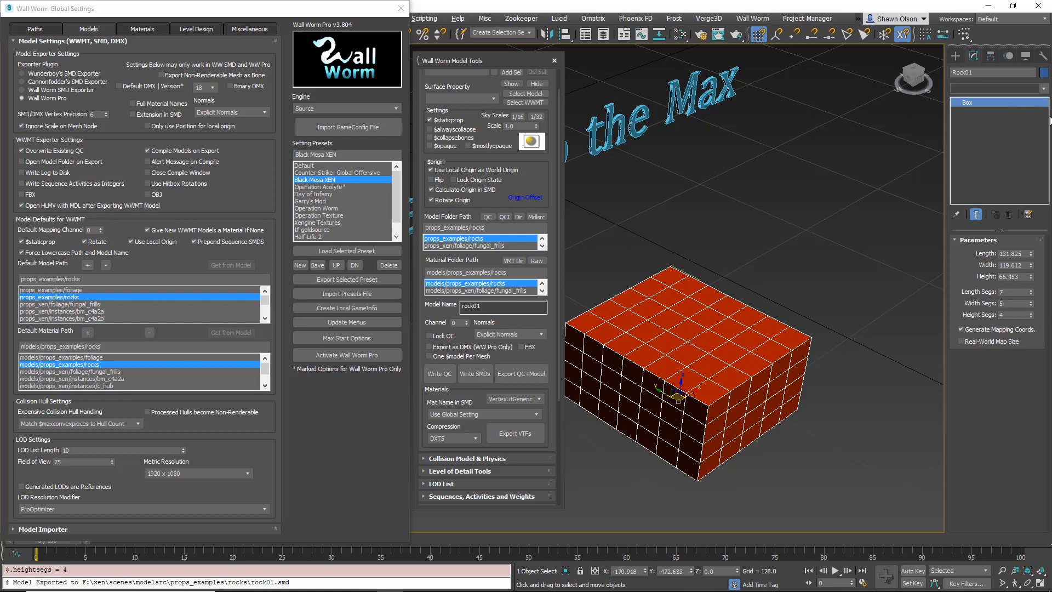
{"action": "left_click_drag", "start_coordinate": [1044, 129], "coordinate": [1043, 359]}
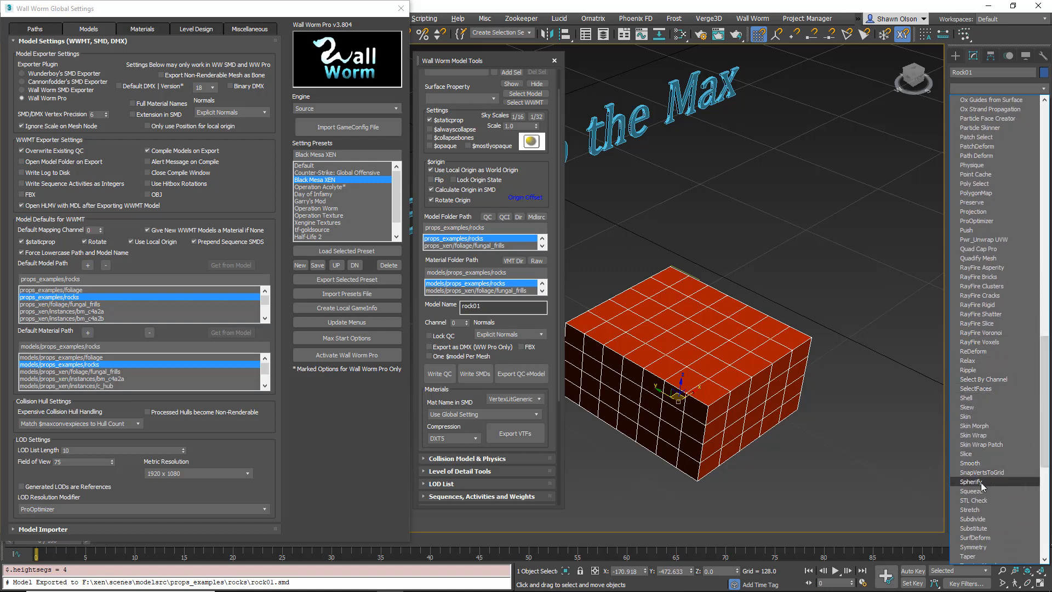
{"action": "left_click", "coordinate": [982, 482]}
{"action": "middle_click_drag", "start_coordinate": [717, 357], "coordinate": [737, 341], "text": "alt"}
- Add a Relax modifier above Spherify on the rock and set its iterations to 17
{"action": "left_click", "coordinate": [1045, 89]}
{"action": "left_click_drag", "start_coordinate": [1043, 121], "coordinate": [1040, 308]}
{"action": "left_click", "coordinate": [984, 435]}
{"action": "left_click_drag", "start_coordinate": [1035, 244], "coordinate": [1035, 226]}
{"action": "middle_click_drag", "start_coordinate": [702, 356], "coordinate": [783, 391], "text": "alt"}
- Add a Smooth modifier to the rock and assign smoothing group 1
{"action": "left_click", "coordinate": [1045, 91]}
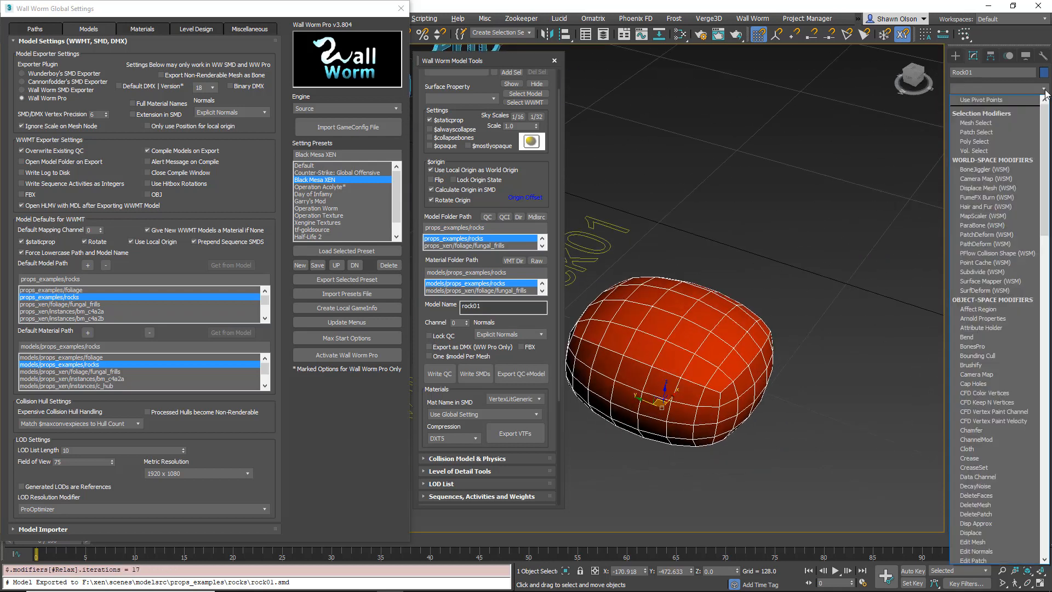
{"action": "left_click_drag", "start_coordinate": [1045, 123], "coordinate": [1032, 447]}
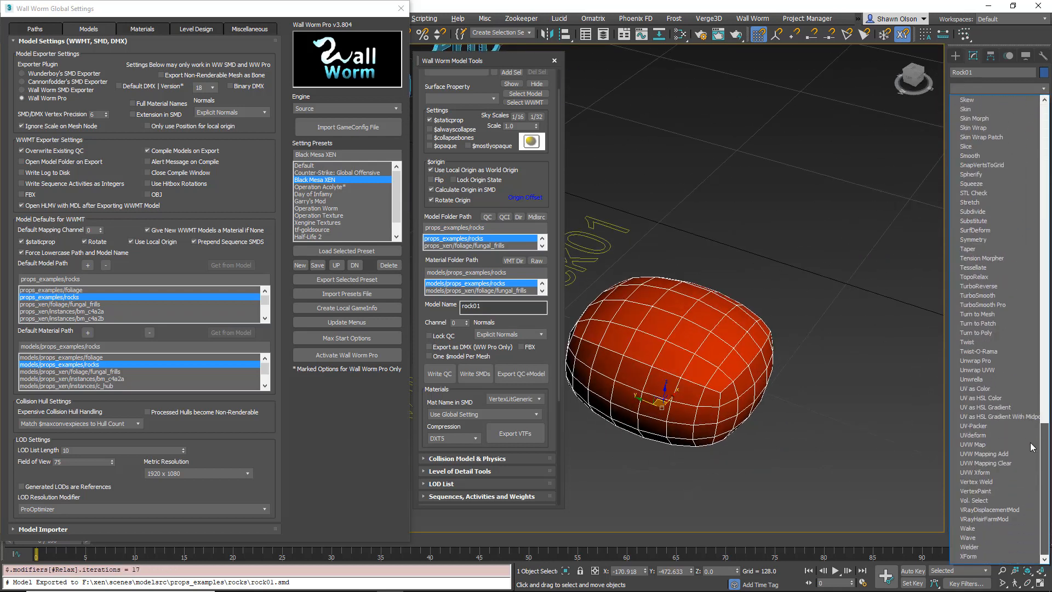
{"action": "scroll", "coordinate": [1032, 446], "scroll_direction": "up", "scroll_amount": 3}
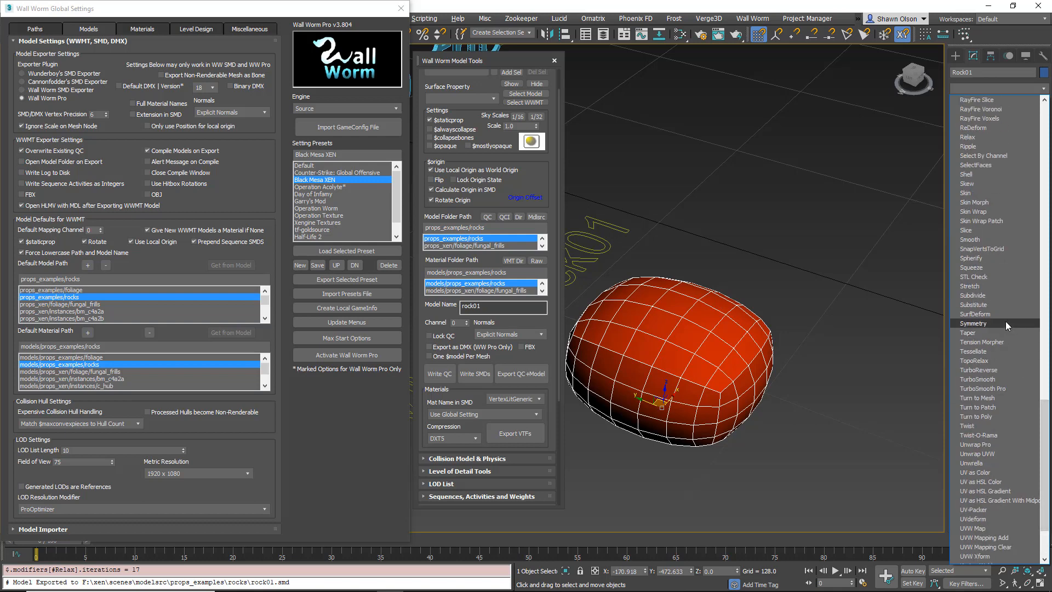
{"action": "left_click", "coordinate": [980, 240]}
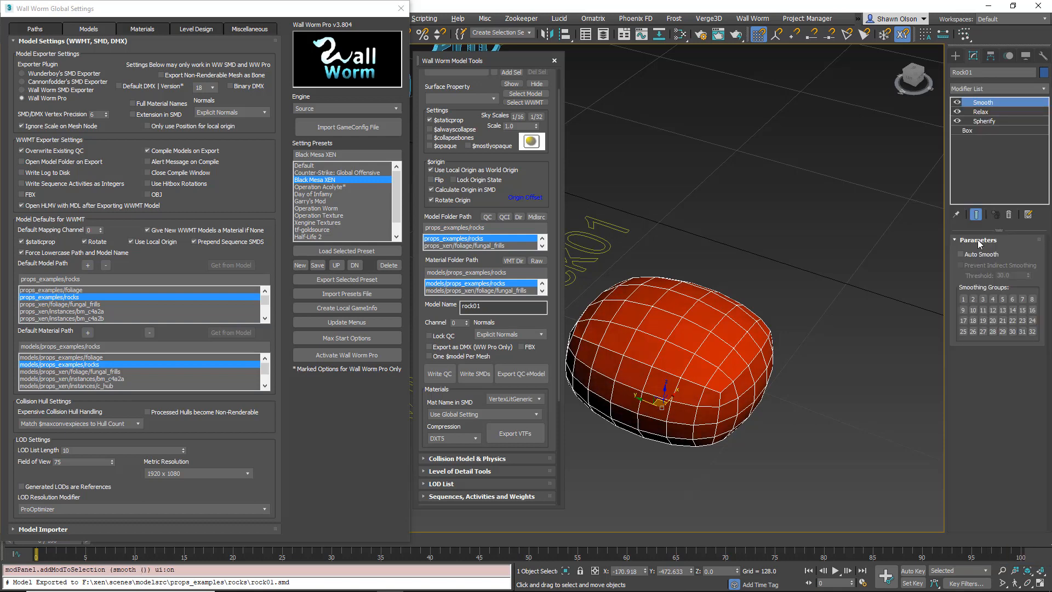
{"action": "left_click", "coordinate": [963, 299]}
- Hide the edged faces and compare the rock's shading up close with the Smooth modifier disabled and enabled
{"action": "scroll", "coordinate": [702, 390], "scroll_direction": "up", "scroll_amount": 5}
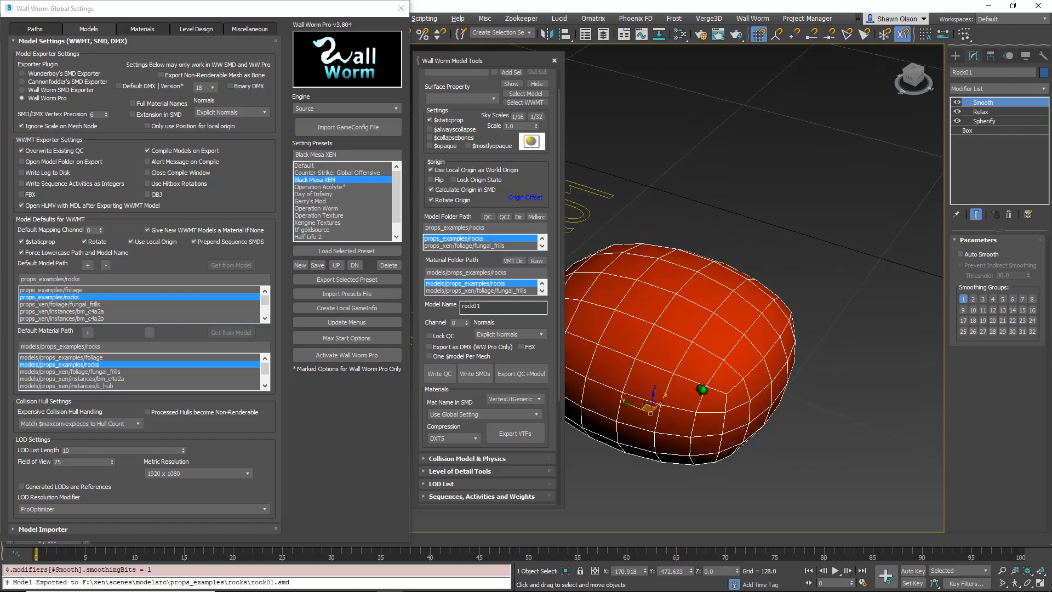
{"action": "middle_click_drag", "start_coordinate": [713, 380], "coordinate": [684, 358], "text": "alt"}
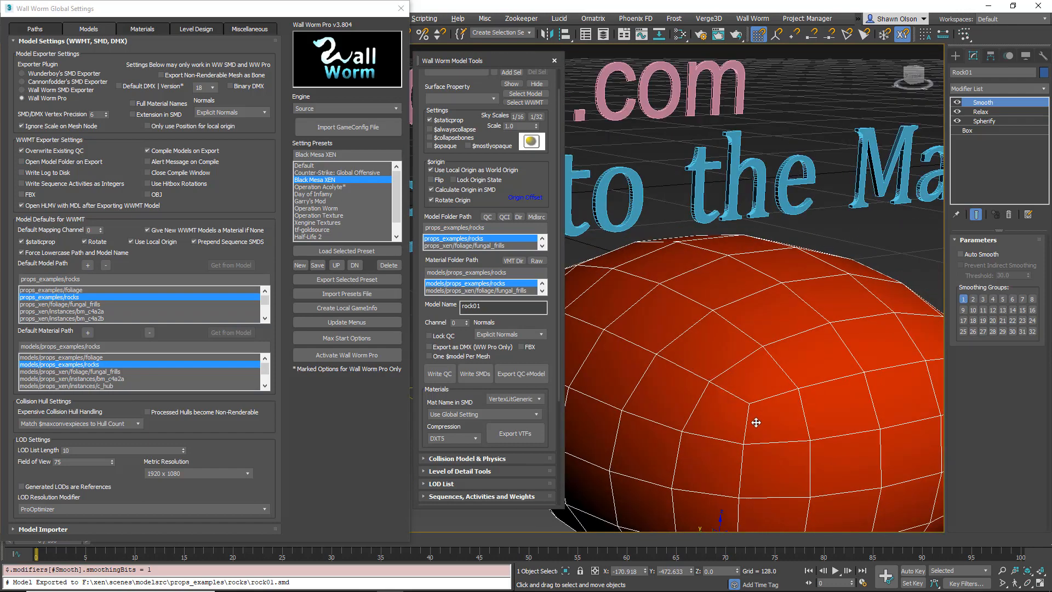
{"action": "scroll", "coordinate": [756, 424], "scroll_direction": "up", "scroll_amount": 2}
{"action": "key", "text": "F4"}
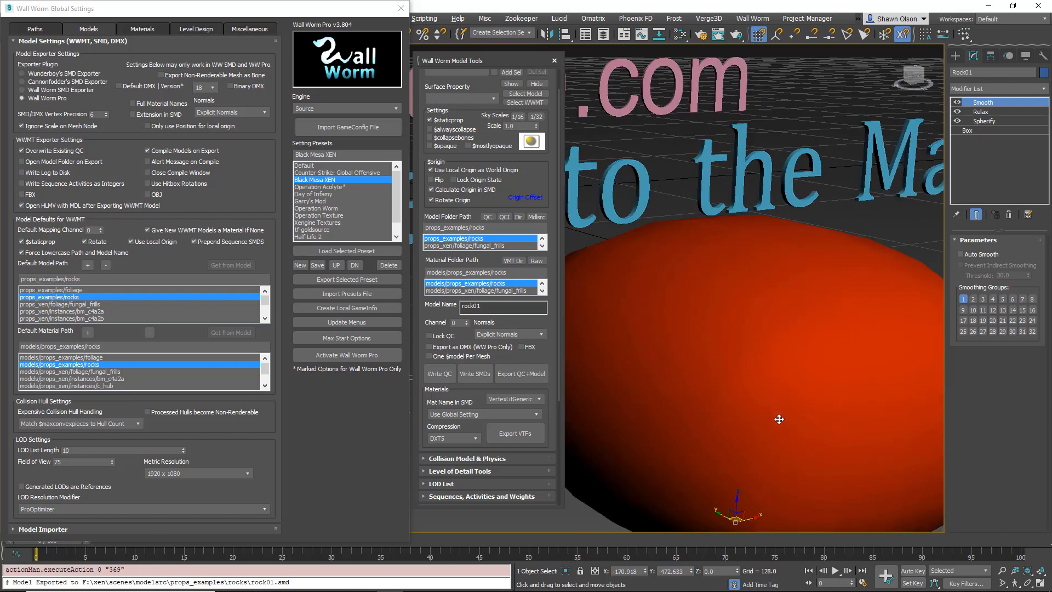
{"action": "key", "text": "F4"}
{"action": "key", "text": "F4"}
{"action": "left_click", "coordinate": [957, 103]}
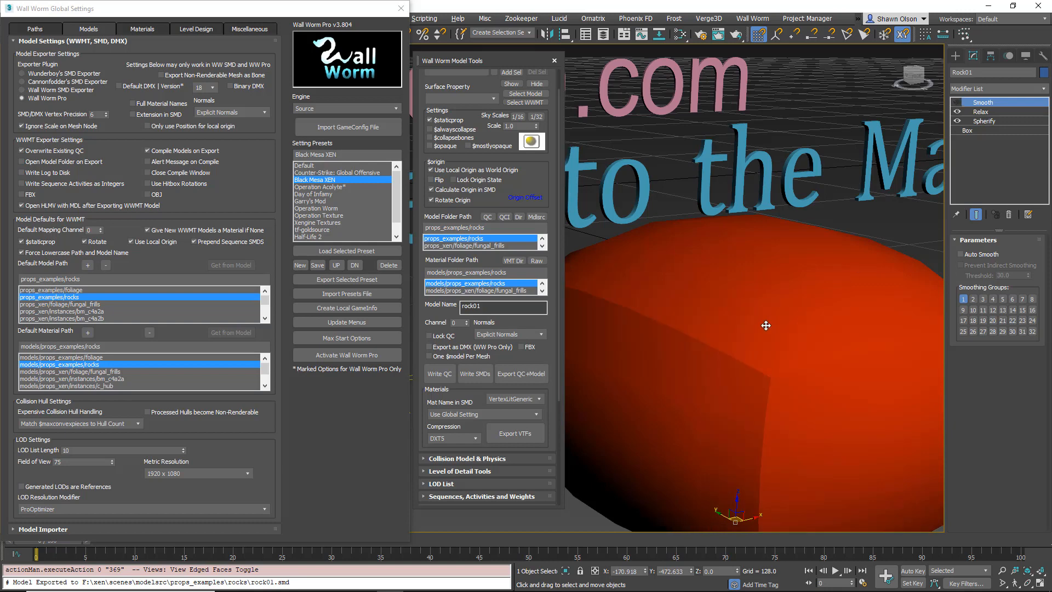
{"action": "scroll", "coordinate": [766, 324], "scroll_direction": "down", "scroll_amount": 4}
{"action": "scroll", "coordinate": [785, 330], "scroll_direction": "down", "scroll_amount": 3}
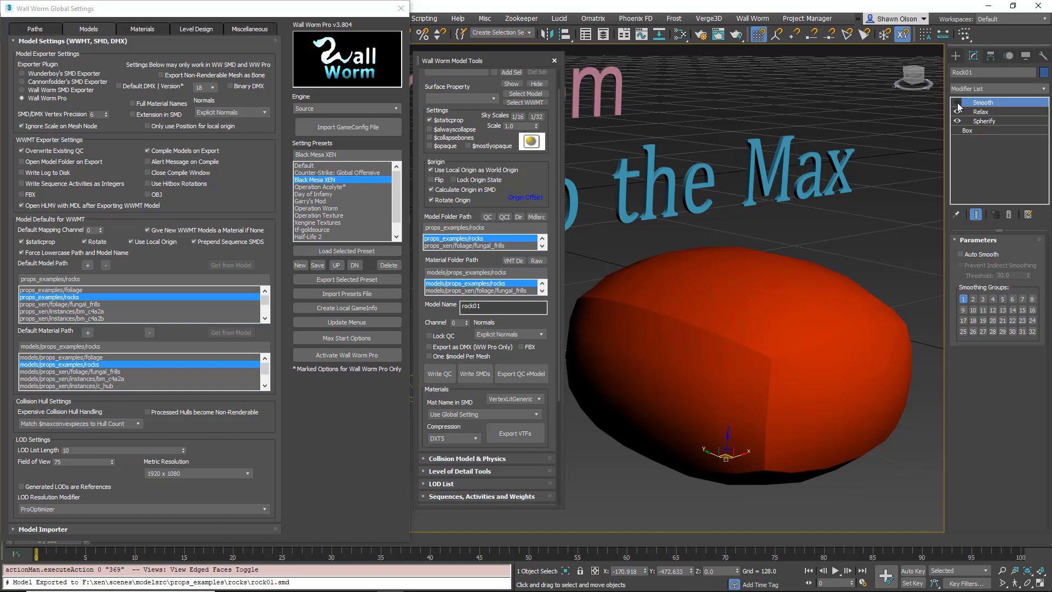
{"action": "left_click", "coordinate": [957, 103]}
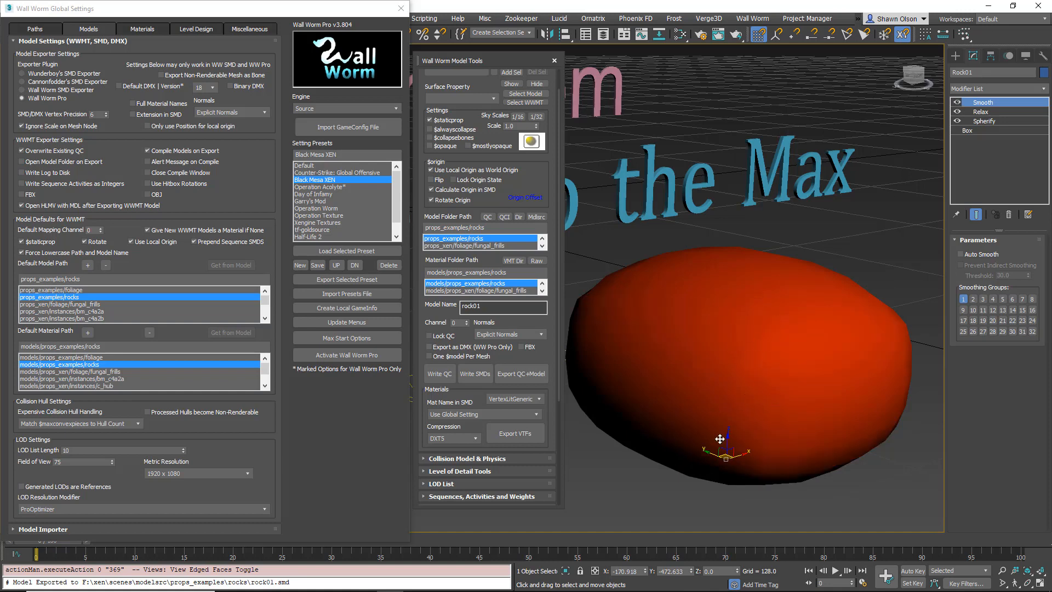
- Add a Noise modifier to the rock with a strength of 300 in X, Y and Z
{"action": "left_click", "coordinate": [1043, 88]}
{"action": "left_click_drag", "start_coordinate": [1044, 111], "coordinate": [1043, 320]}
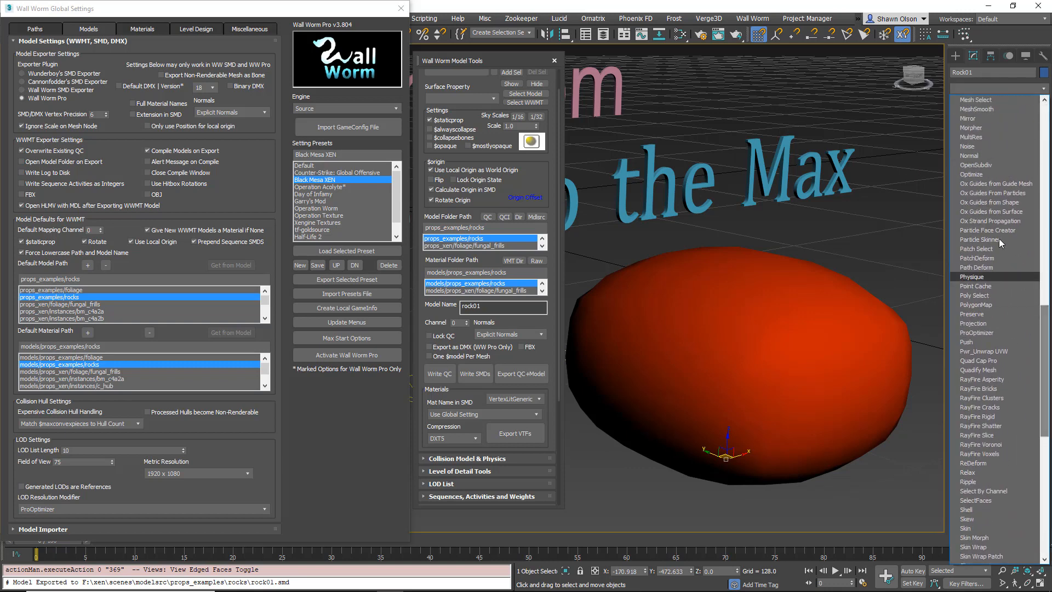
{"action": "left_click", "coordinate": [978, 147]}
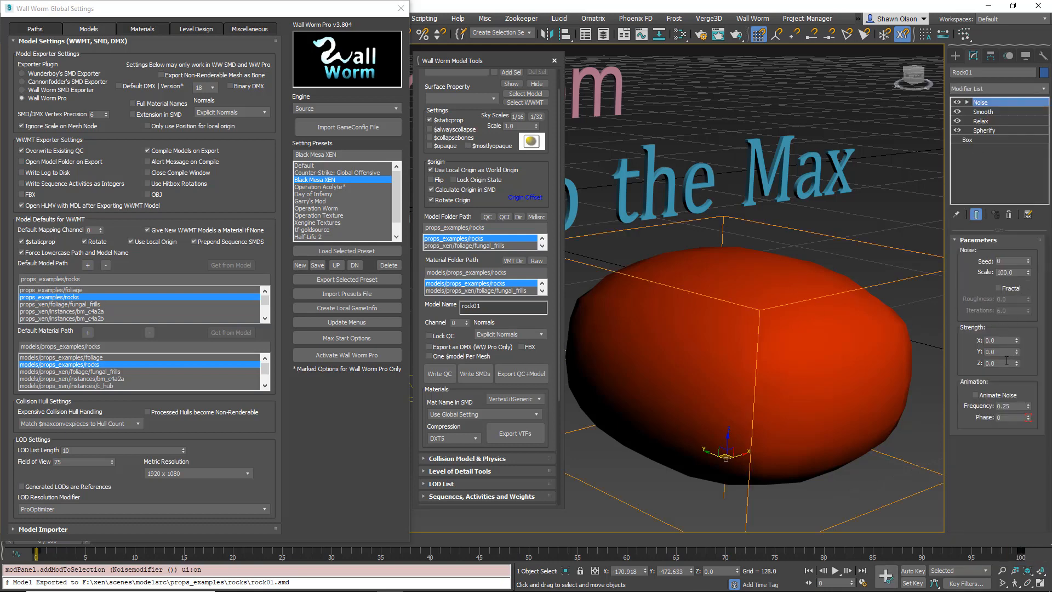
{"action": "left_click_drag", "start_coordinate": [1007, 340], "coordinate": [858, 482]}
{"action": "left_click_drag", "start_coordinate": [1008, 340], "coordinate": [863, 334]}
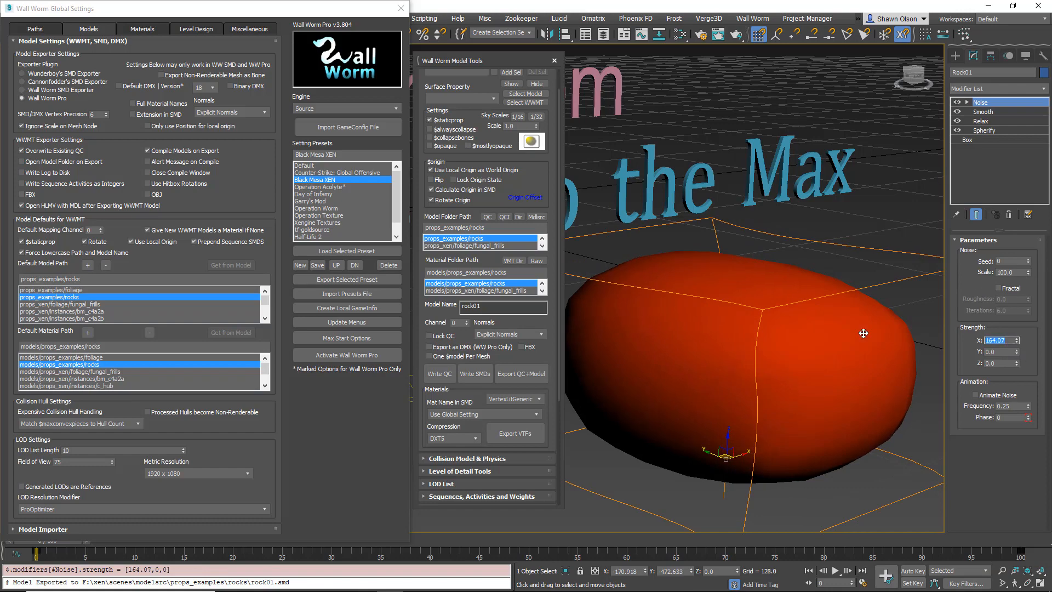
{"action": "type", "text": "300"}
{"action": "key", "text": "Tab"}
{"action": "type", "text": "300"}
{"action": "key", "text": "Tab"}
{"action": "type", "text": "300"}
- Try fractal noise on the rock, set the noise scale to 99.22, and turn Fractal off again
{"action": "scroll", "coordinate": [784, 343], "scroll_direction": "down", "scroll_amount": 4}
{"action": "mouse_move", "coordinate": [784, 343]}
{"action": "middle_mouse_down", "text": "alt"}
{"action": "mouse_move", "coordinate": [756, 371]}
{"action": "mouse_move", "coordinate": [749, 335]}
{"action": "mouse_move", "coordinate": [784, 323]}
{"action": "middle_mouse_up", "text": "alt"}
{"action": "left_click", "coordinate": [1011, 288]}
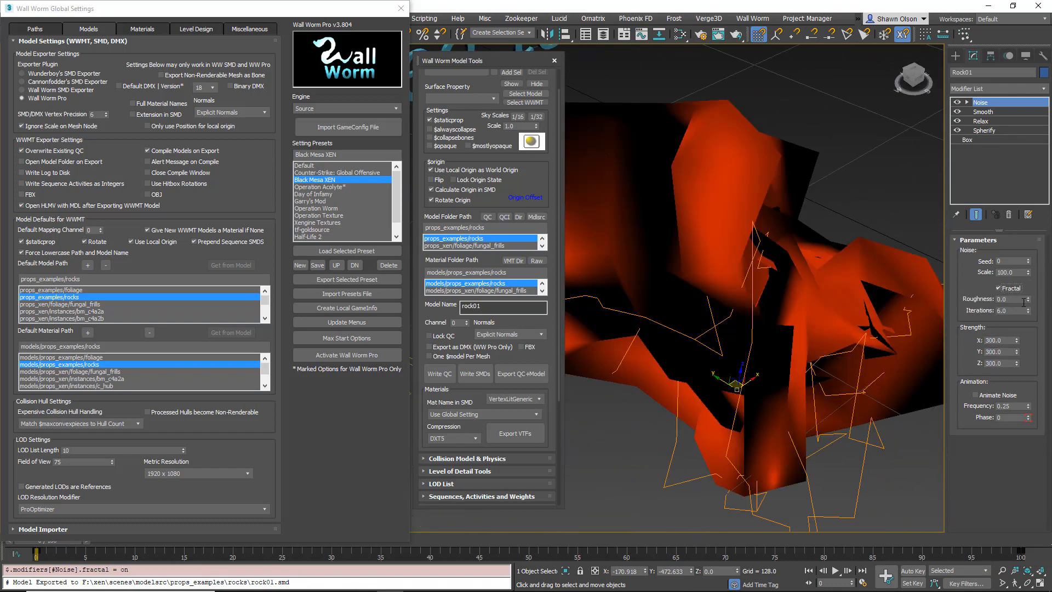
{"action": "left_click_drag", "start_coordinate": [1029, 273], "coordinate": [1034, 302]}
{"action": "left_click", "coordinate": [1005, 289]}
{"action": "mouse_move", "coordinate": [800, 348]}
{"action": "middle_mouse_down", "text": "alt"}
{"action": "mouse_move", "coordinate": [866, 351]}
{"action": "mouse_move", "coordinate": [817, 369]}
{"action": "mouse_move", "coordinate": [744, 369]}
{"action": "mouse_move", "coordinate": [810, 350]}
{"action": "middle_mouse_up", "text": "alt"}
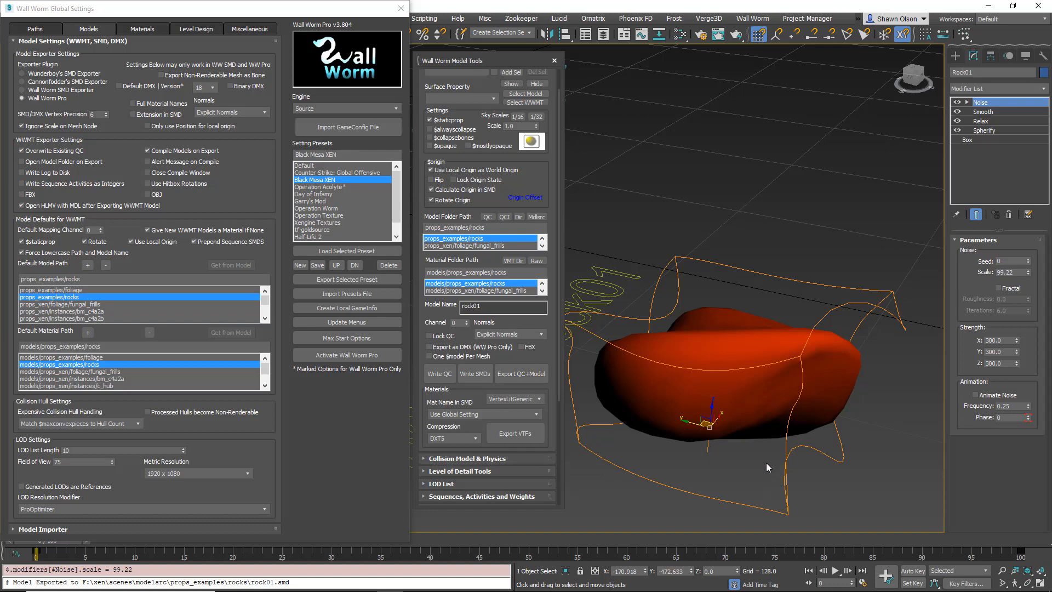
- Export the QC and compile the reshaped rock01, inspect it in the model viewer, and close the viewer and compile windows
{"action": "left_click", "coordinate": [520, 376]}
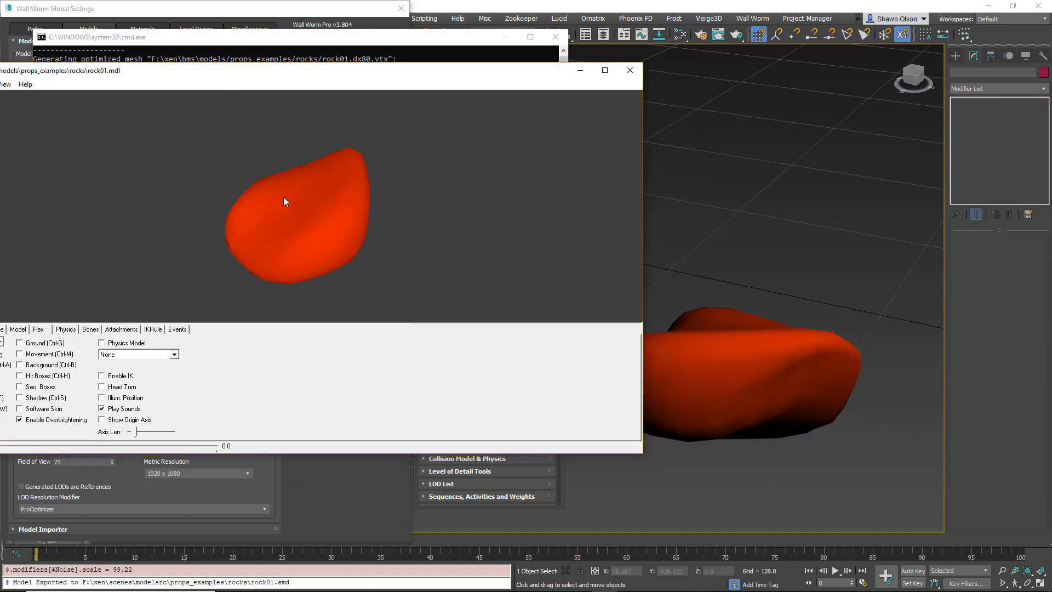
{"action": "left_click_drag", "start_coordinate": [284, 198], "coordinate": [235, 225]}
{"action": "left_click", "coordinate": [631, 70]}
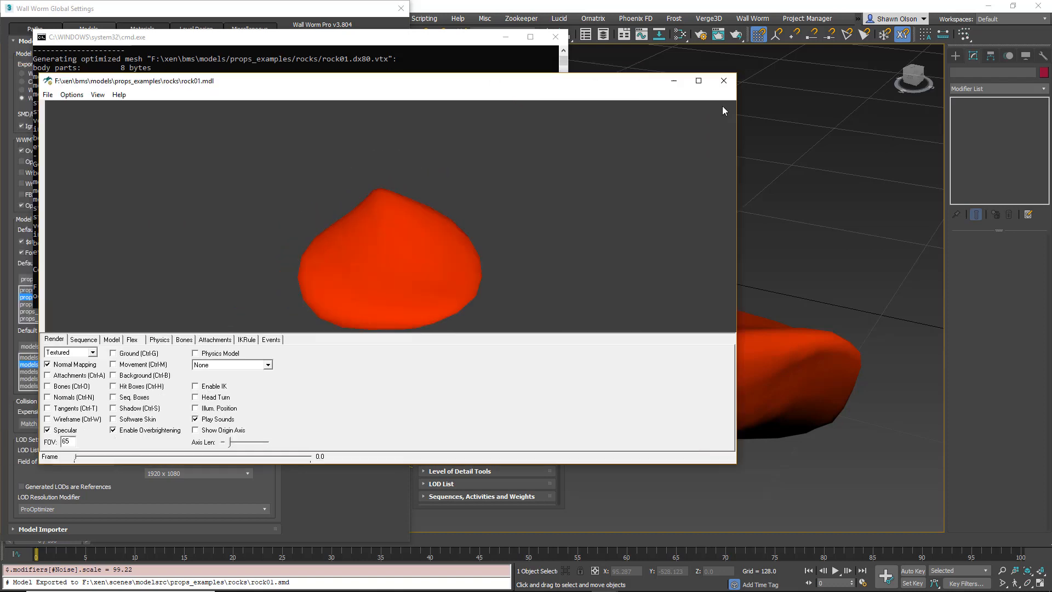
{"action": "left_click", "coordinate": [555, 37]}
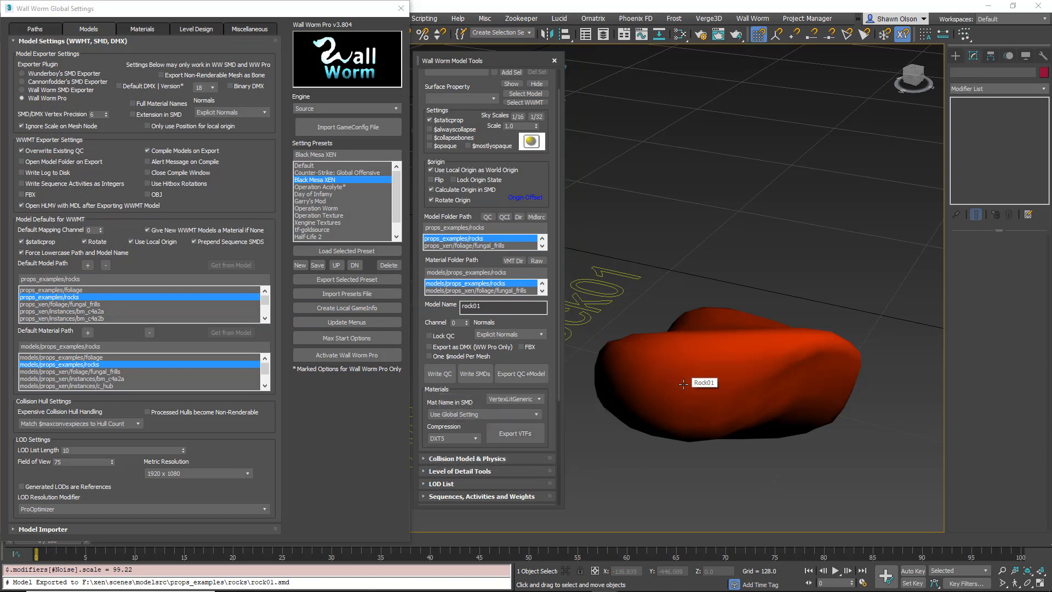
- Load the rock's material from the object into the Slate Material Editor
{"action": "left_click", "coordinate": [653, 393]}
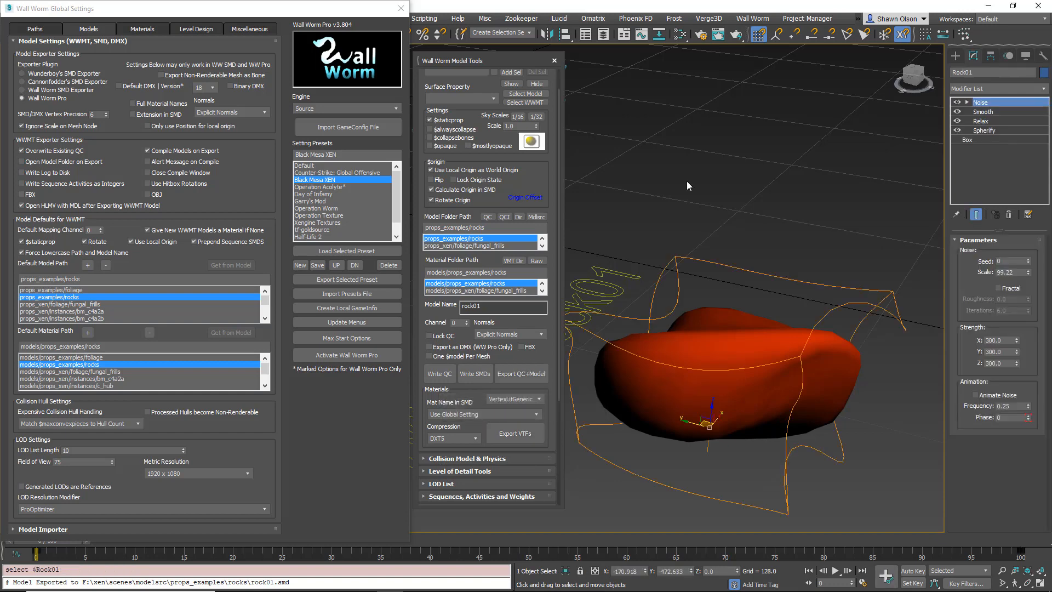
{"action": "left_click", "coordinate": [681, 35]}
{"action": "left_click", "coordinate": [682, 35]}
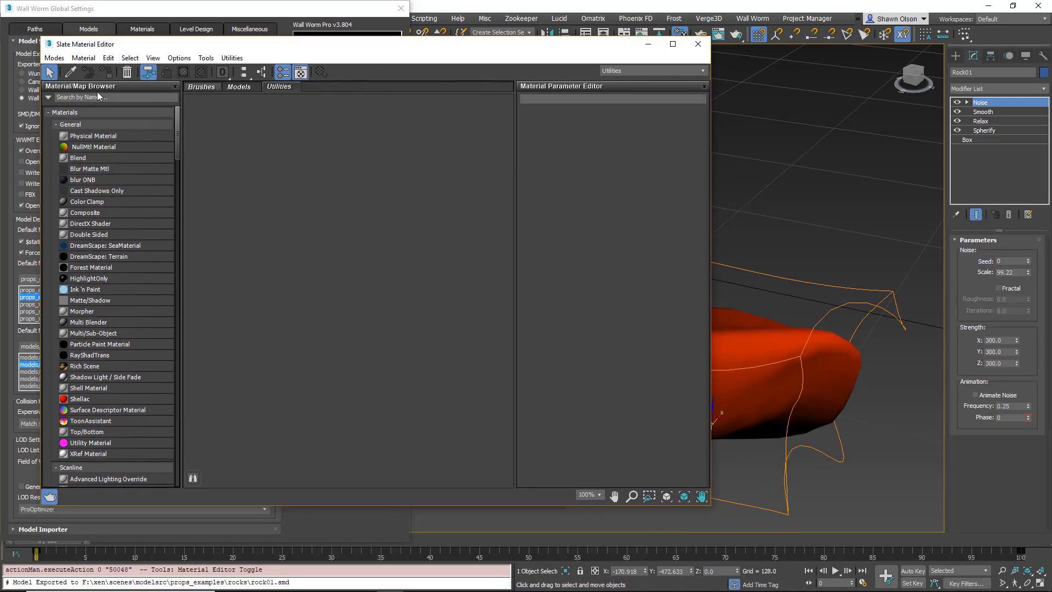
{"action": "left_click", "coordinate": [72, 74]}
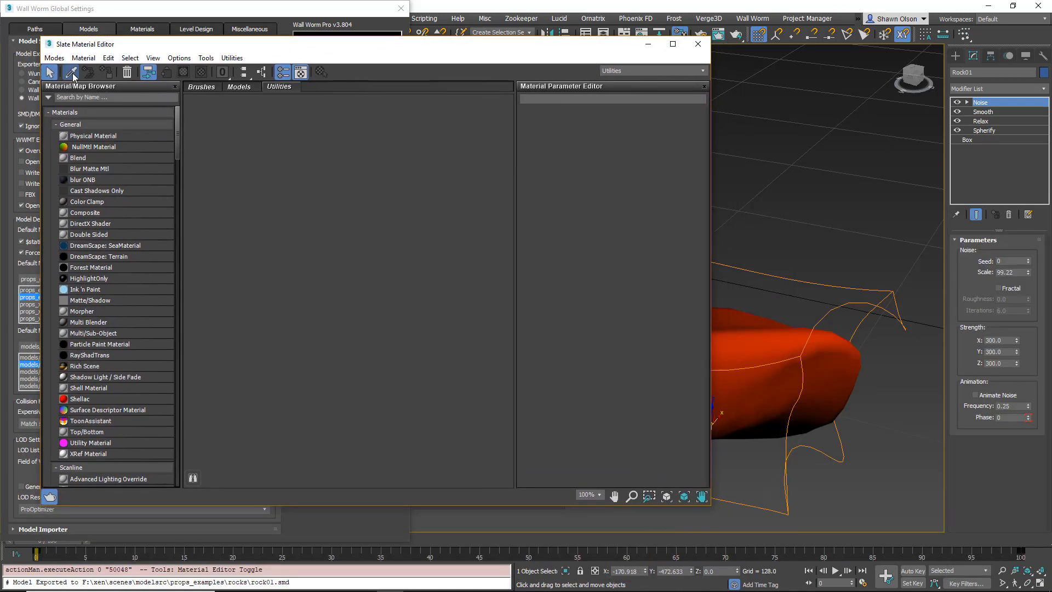
{"action": "left_click", "coordinate": [768, 340]}
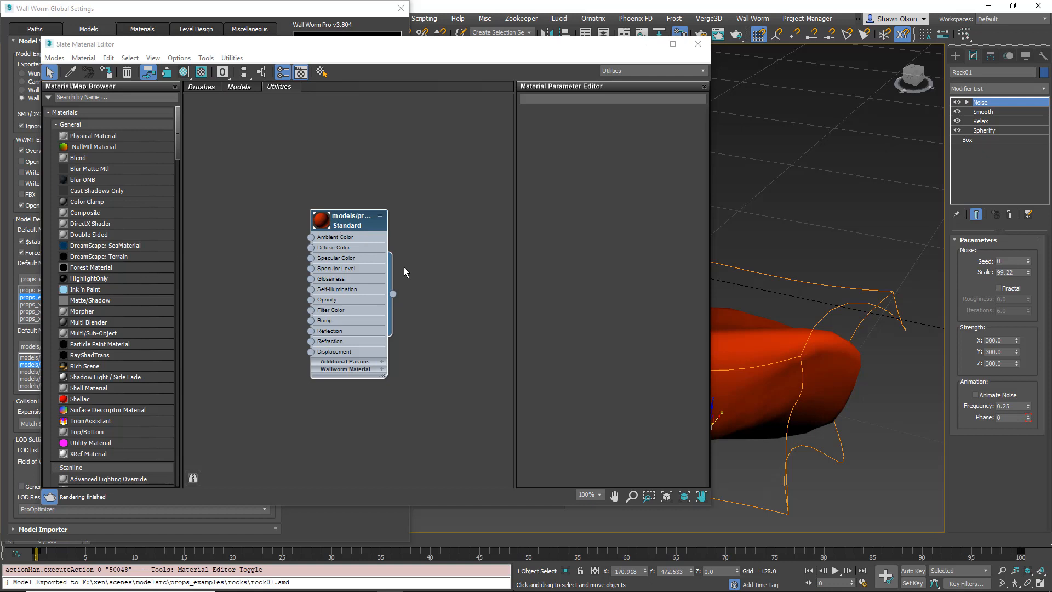
- Show the parameters of the rock's Standard material
{"action": "double_click", "coordinate": [335, 224]}
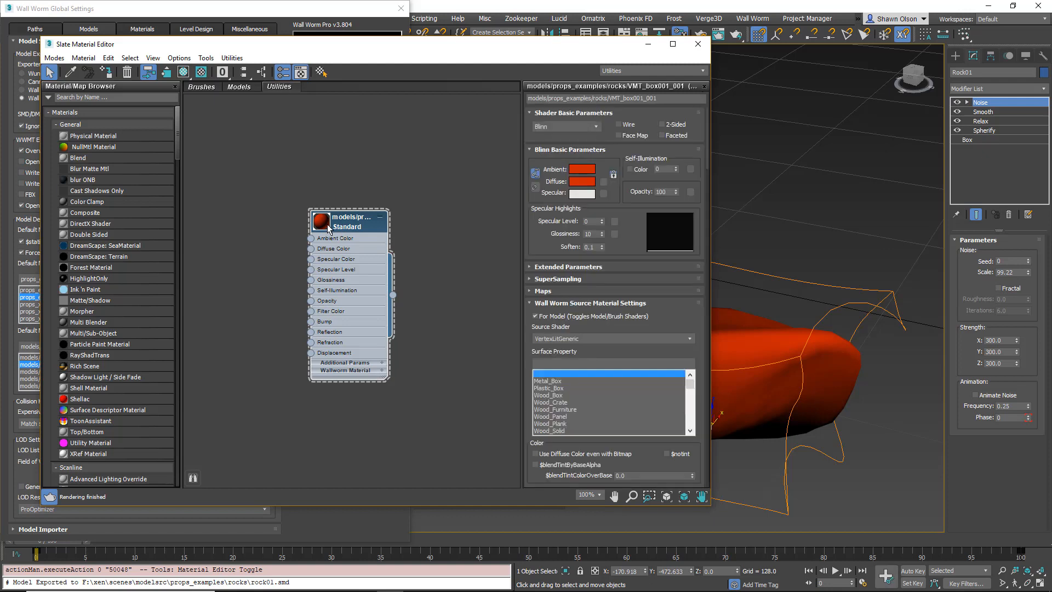
{"action": "left_click", "coordinate": [576, 185]}
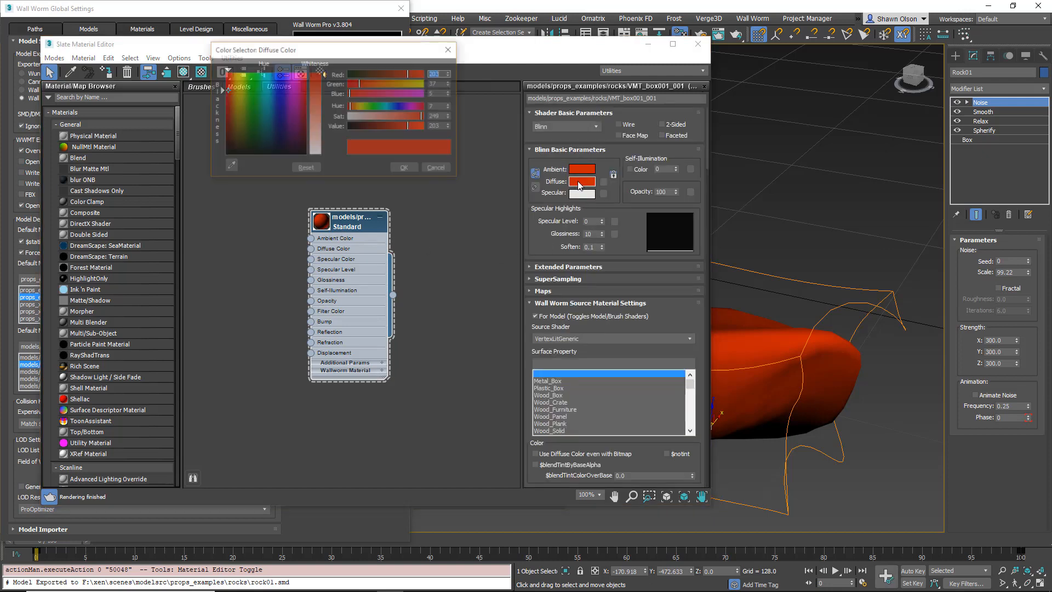
{"action": "left_click_drag", "start_coordinate": [405, 106], "coordinate": [377, 126]}
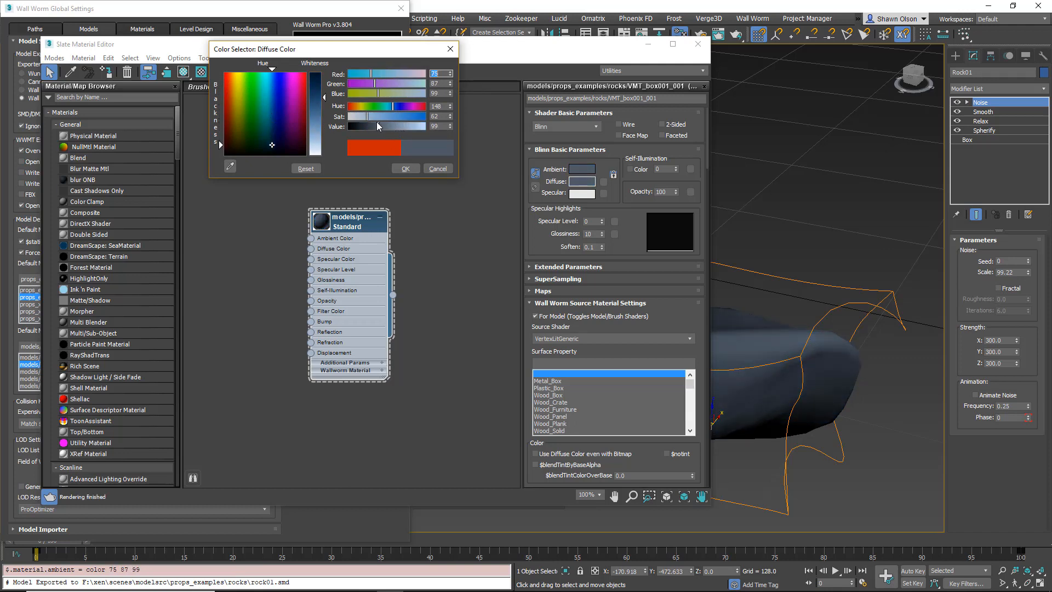
{"action": "left_click", "coordinate": [450, 49]}
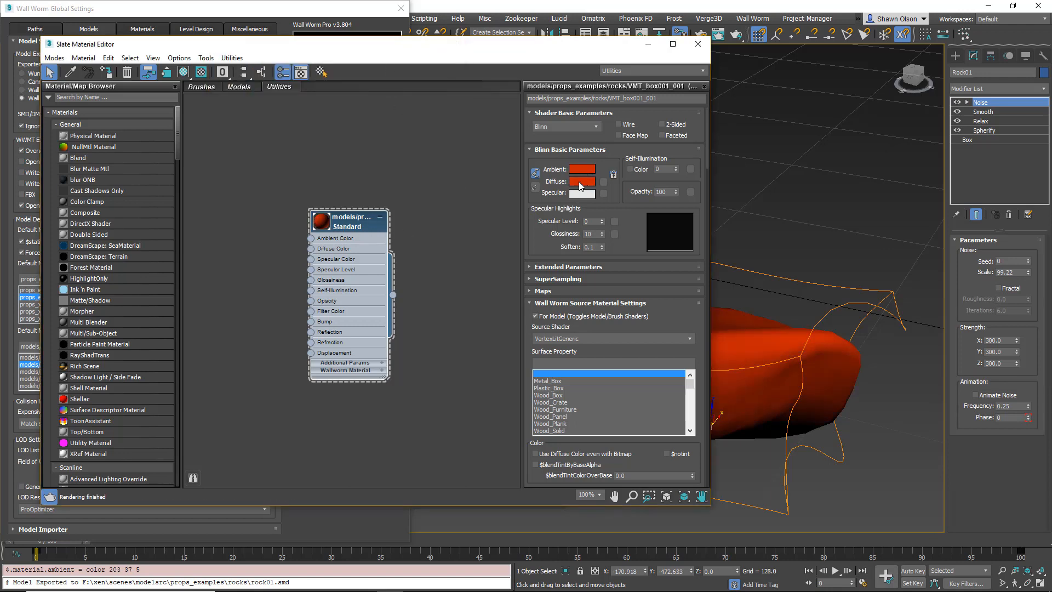
- Change the rock material's diffuse colour to a dark blue-grey of RGB 66, 84, 89
{"action": "left_click", "coordinate": [579, 182]}
{"action": "left_click", "coordinate": [389, 107]}
{"action": "left_click", "coordinate": [368, 116]}
{"action": "left_click_drag", "start_coordinate": [409, 126], "coordinate": [375, 126]}
{"action": "left_click", "coordinate": [405, 170]}
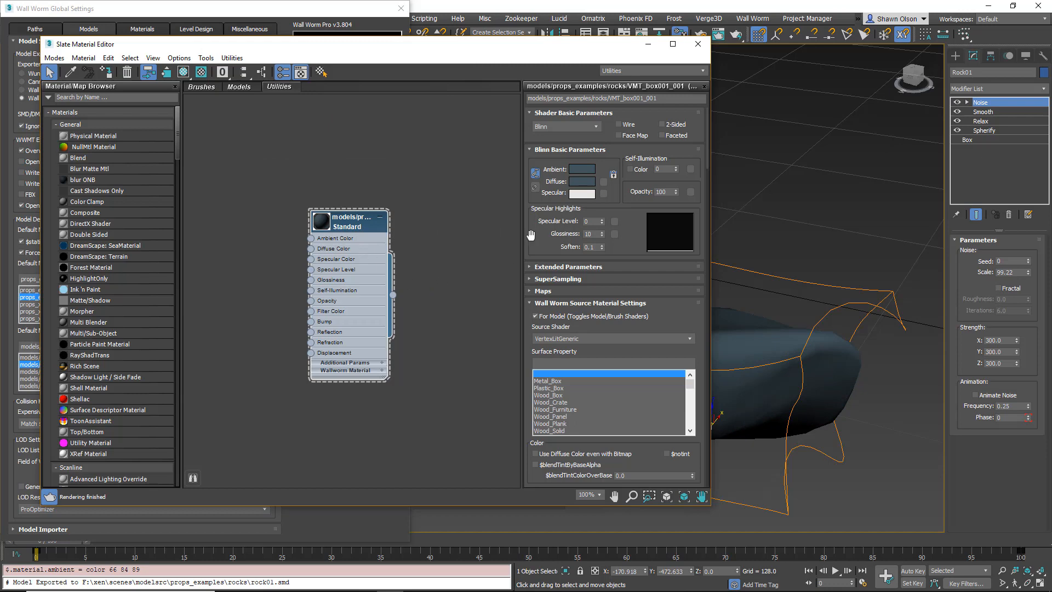
- Export the QC and compile rock01, inspect the model from several angles in the viewer, and shrink the viewer window
{"action": "left_click_drag", "start_coordinate": [536, 45], "coordinate": [494, 404]}
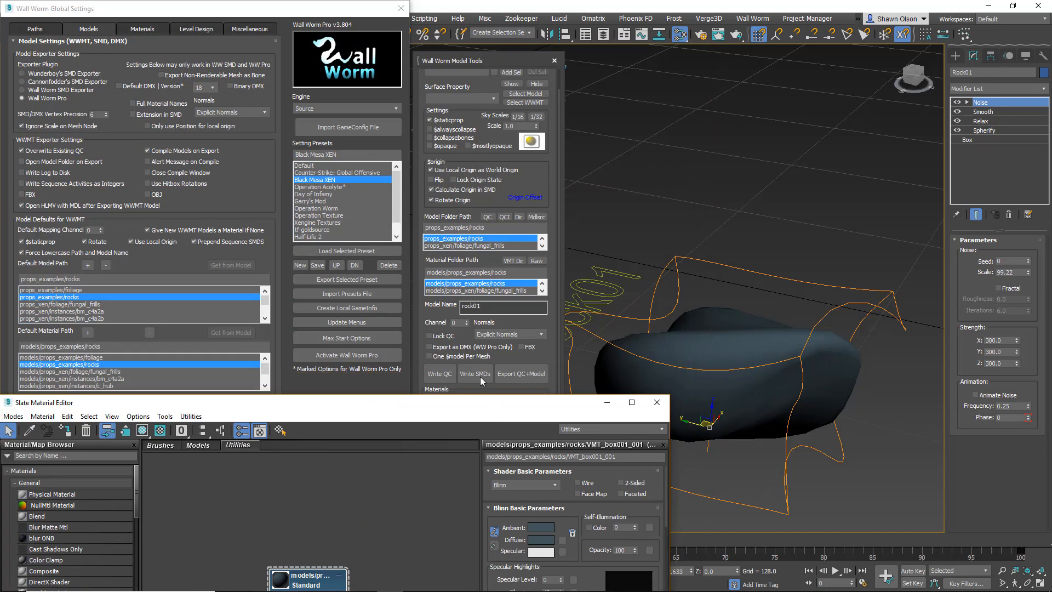
{"action": "left_click", "coordinate": [471, 61]}
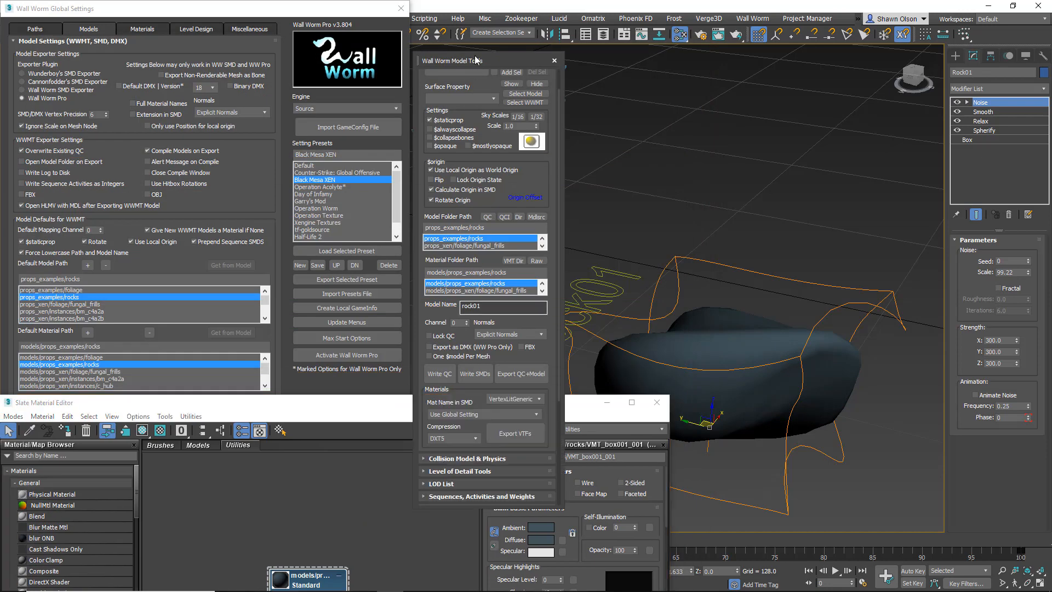
{"action": "left_click", "coordinate": [531, 377]}
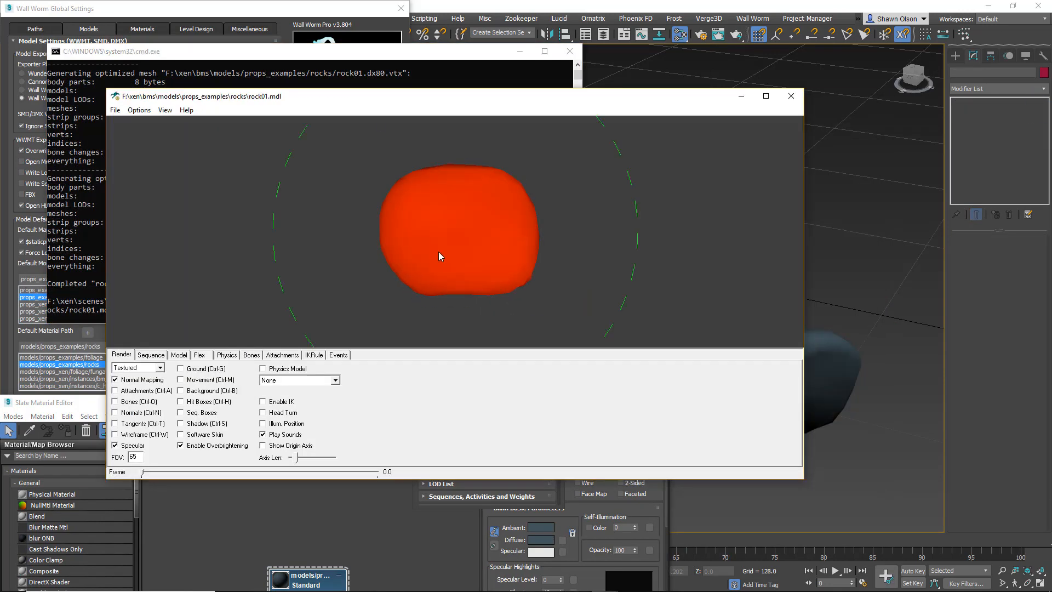
{"action": "left_click_drag", "start_coordinate": [438, 251], "coordinate": [550, 265]}
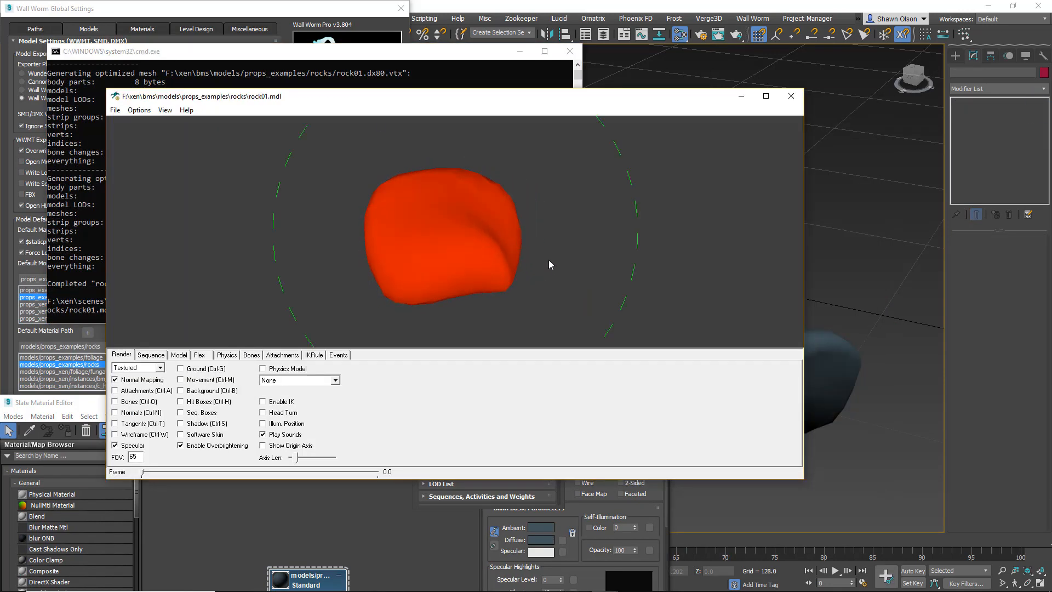
{"action": "left_click", "coordinate": [790, 96]}
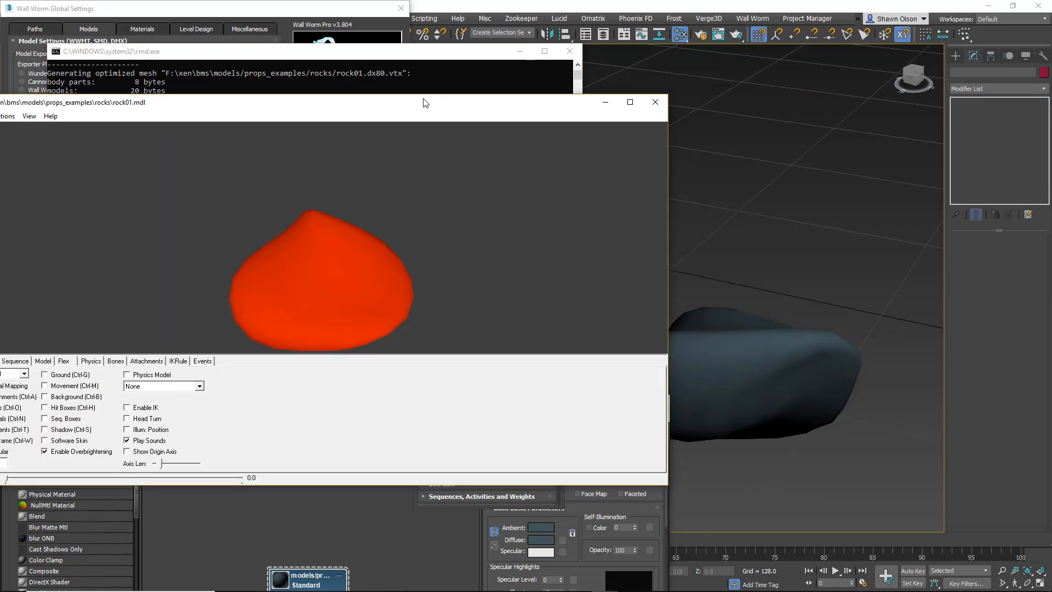
{"action": "left_click_drag", "start_coordinate": [425, 103], "coordinate": [463, 47]}
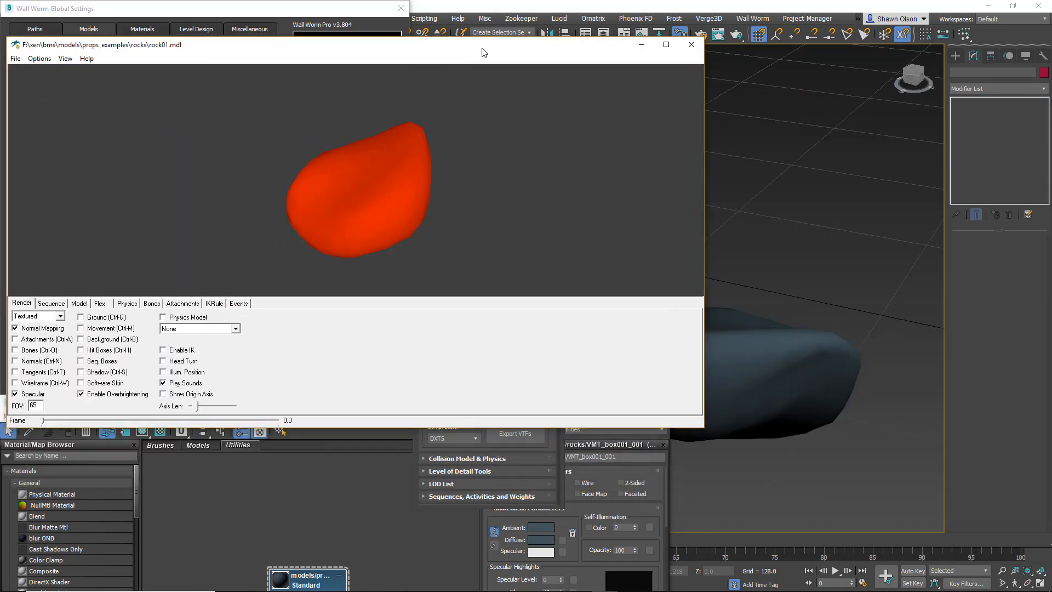
{"action": "left_click_drag", "start_coordinate": [706, 428], "coordinate": [390, 369]}
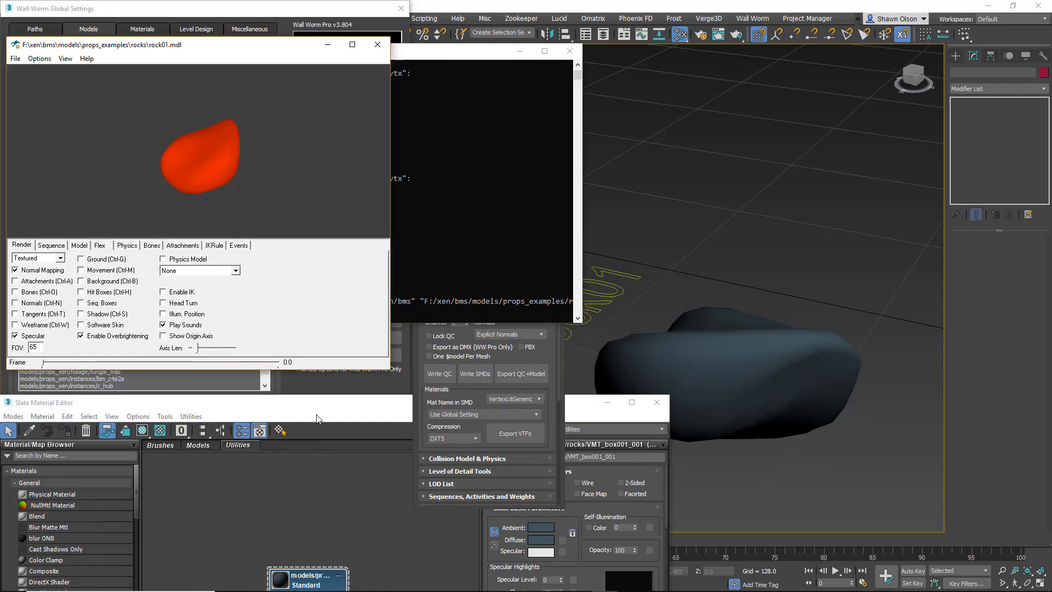
- Export the rock's VMT_box001_001.vmt material with the Wall Worm texture exporter
{"action": "left_click", "coordinate": [352, 387]}
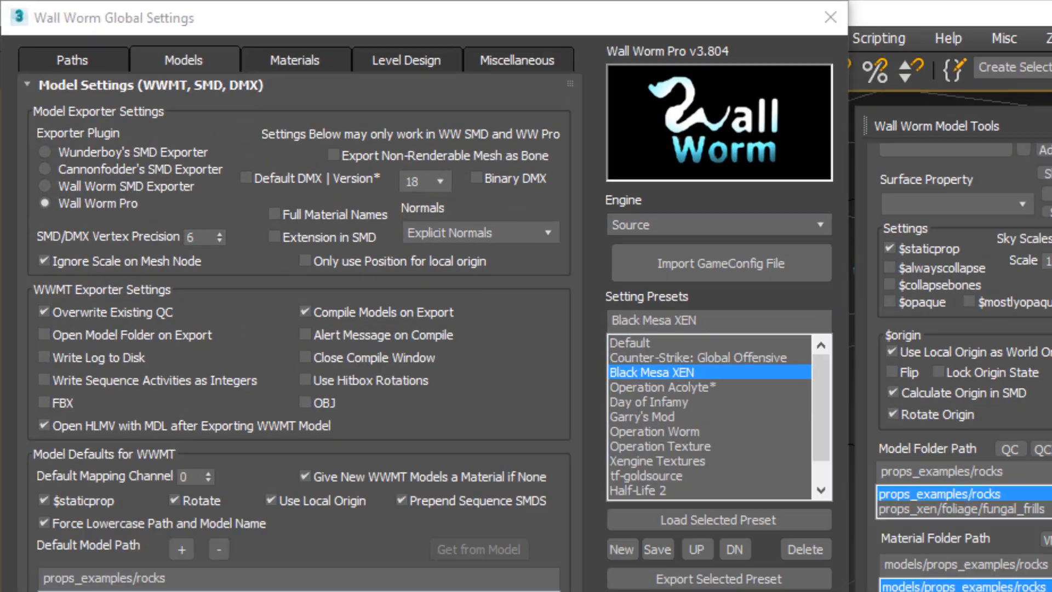
{"action": "left_click", "coordinate": [520, 436]}
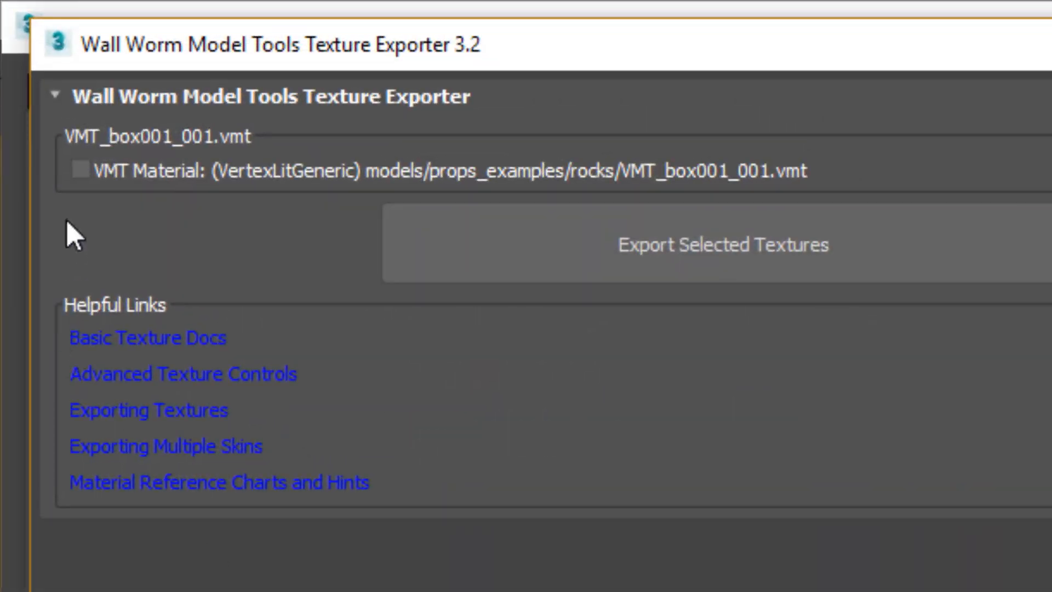
{"action": "left_click", "coordinate": [80, 169]}
{"action": "left_click", "coordinate": [88, 171]}
{"action": "left_click", "coordinate": [688, 245]}
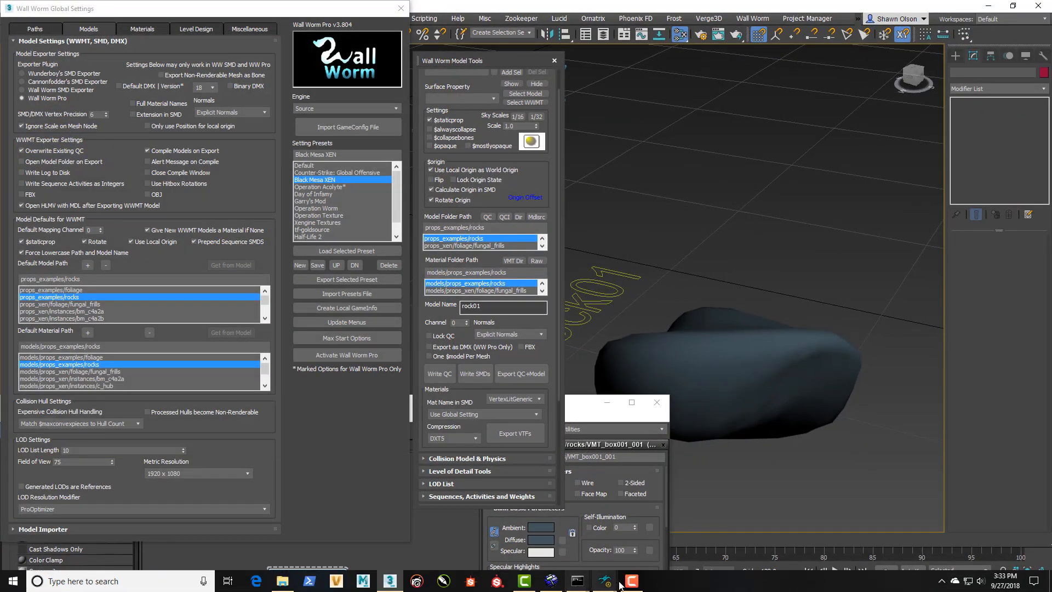
- Return to the model viewer, refresh rock01 to load the exported material, and rotate the model
{"action": "mouse_move", "coordinate": [612, 584]}
{"action": "left_click", "coordinate": [664, 526]}
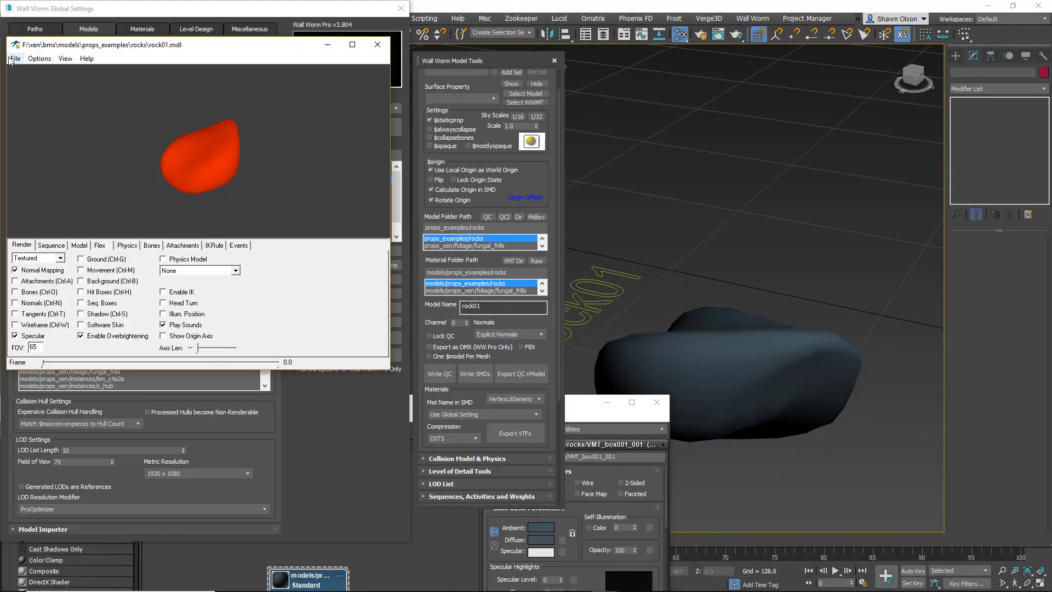
{"action": "left_click", "coordinate": [15, 58]}
{"action": "left_click", "coordinate": [33, 95]}
{"action": "left_click_drag", "start_coordinate": [183, 166], "coordinate": [313, 175]}
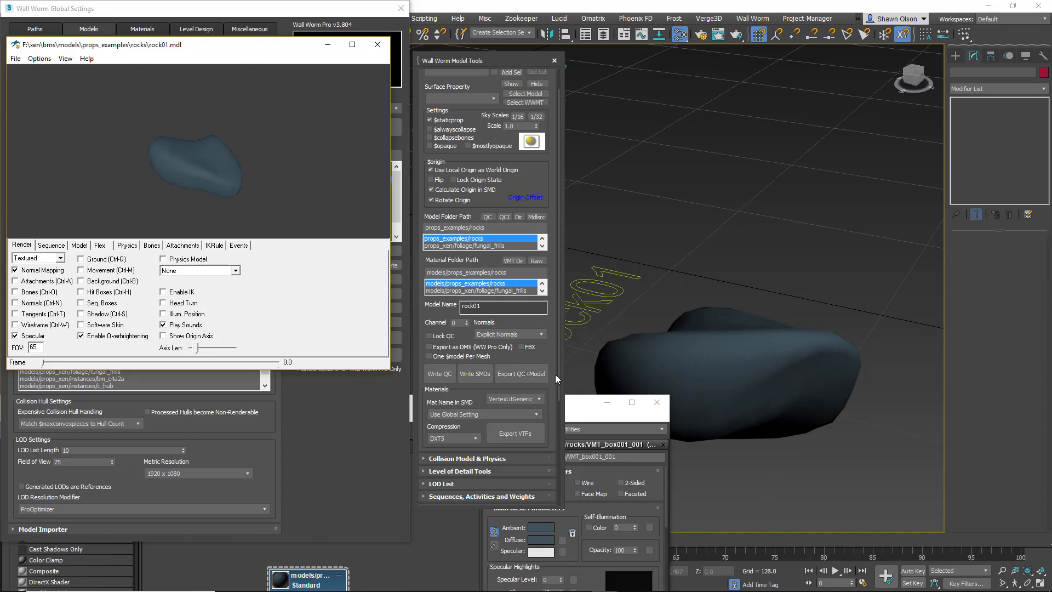
- Examine the VMT name of the rock's material in the Slate Material Editor and close the editor
{"action": "left_click", "coordinate": [539, 371]}
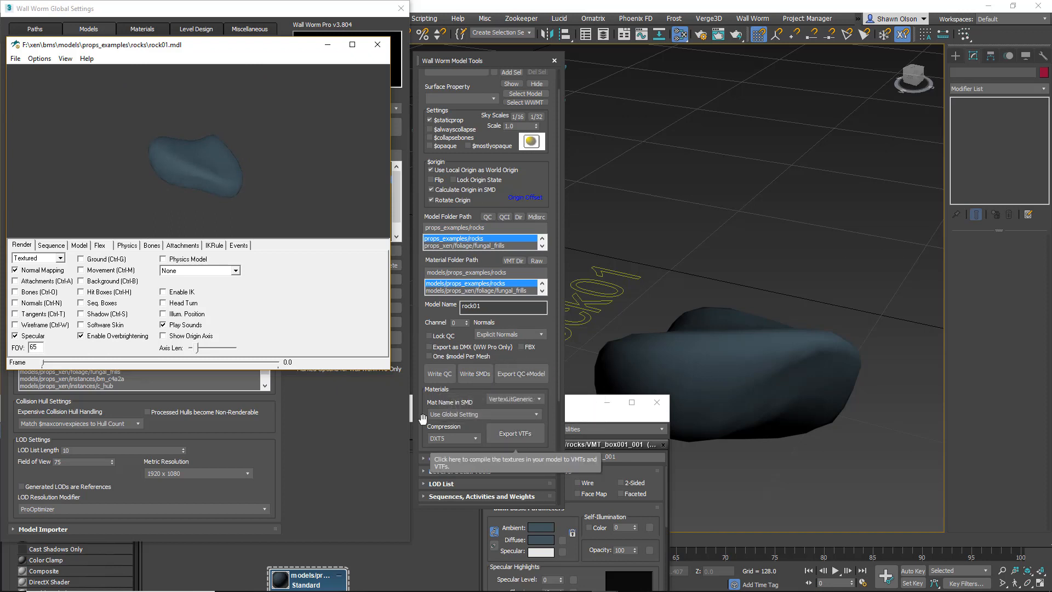
{"action": "left_click", "coordinate": [438, 542]}
{"action": "left_click_drag", "start_coordinate": [405, 405], "coordinate": [425, 52]}
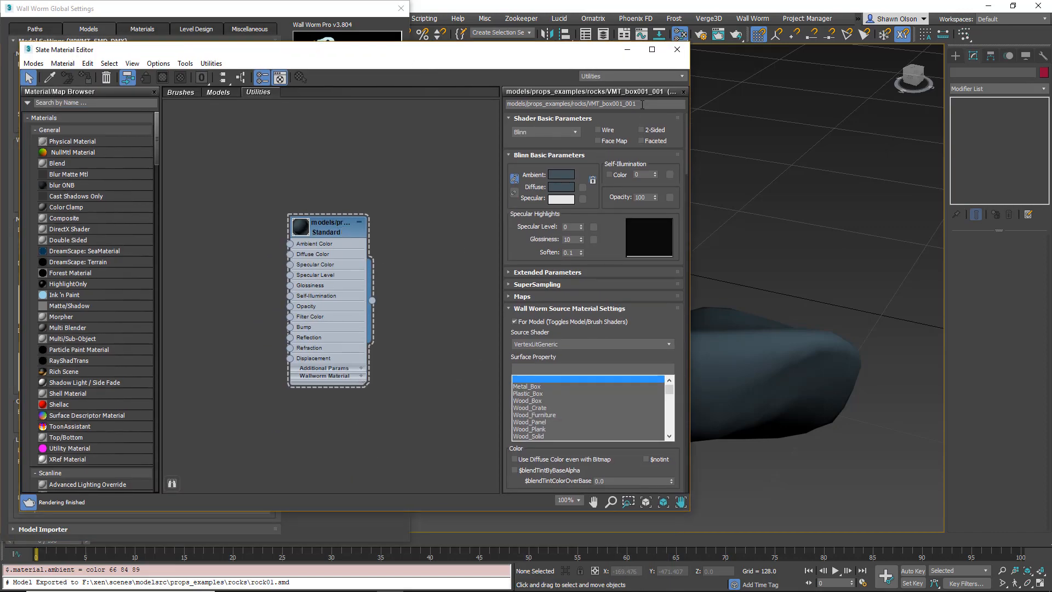
{"action": "left_click_drag", "start_coordinate": [642, 104], "coordinate": [596, 103]}
{"action": "left_click_drag", "start_coordinate": [552, 53], "coordinate": [588, 380]}
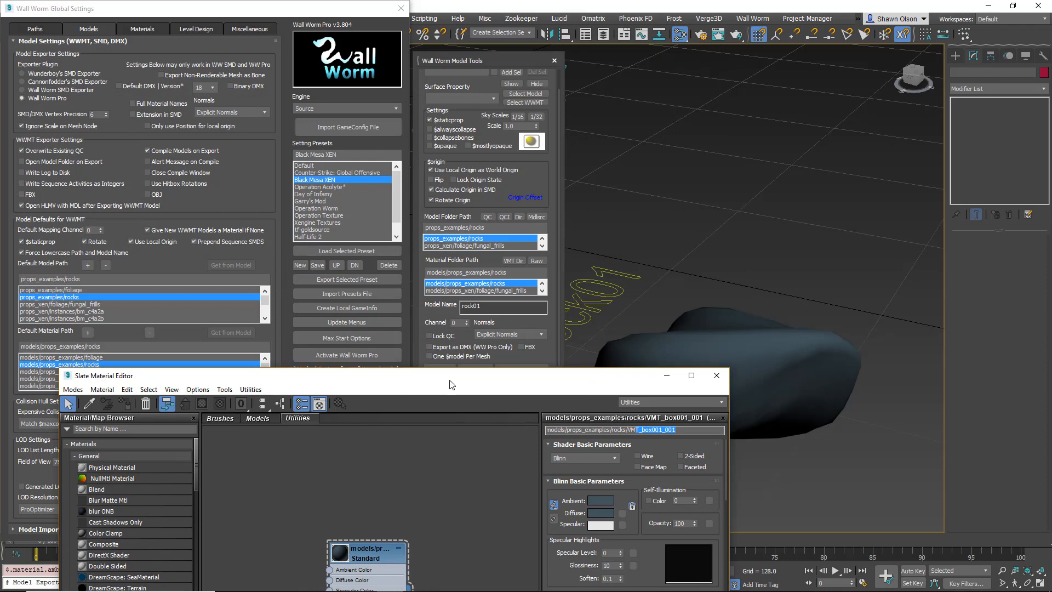
{"action": "left_click_drag", "start_coordinate": [456, 380], "coordinate": [475, 512]}
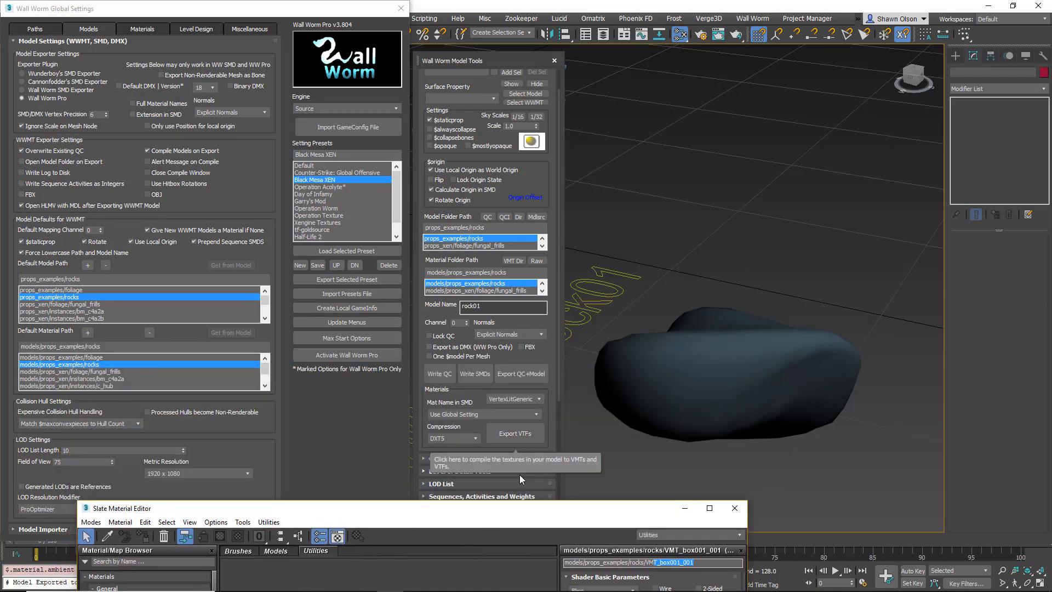
{"action": "key", "text": "m"}
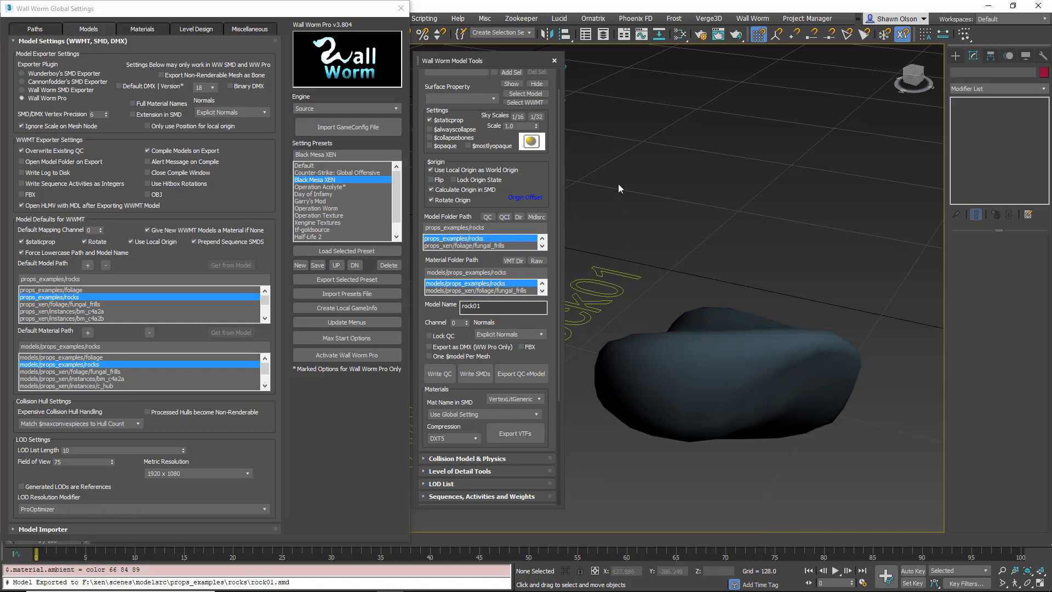
{"action": "scroll", "coordinate": [692, 301], "scroll_direction": "down", "scroll_amount": 5}
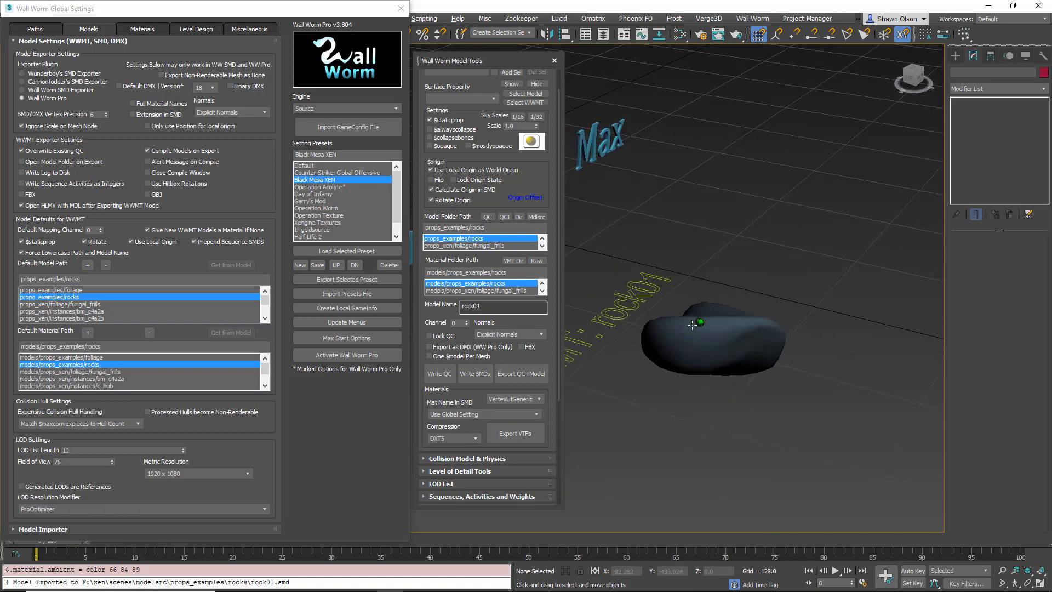
{"action": "middle_click_drag", "start_coordinate": [697, 322], "coordinate": [652, 374], "text": "alt"}
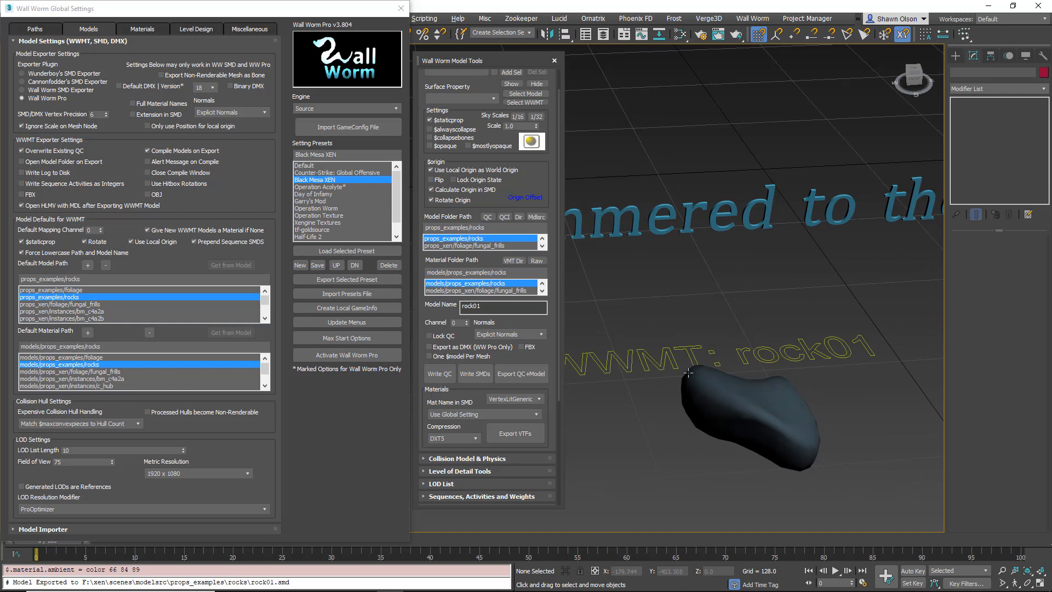
- Review the global Materials settings, examining the choices for the default MultiBlend shader and the displacement DX shader
{"action": "left_click", "coordinate": [145, 28]}
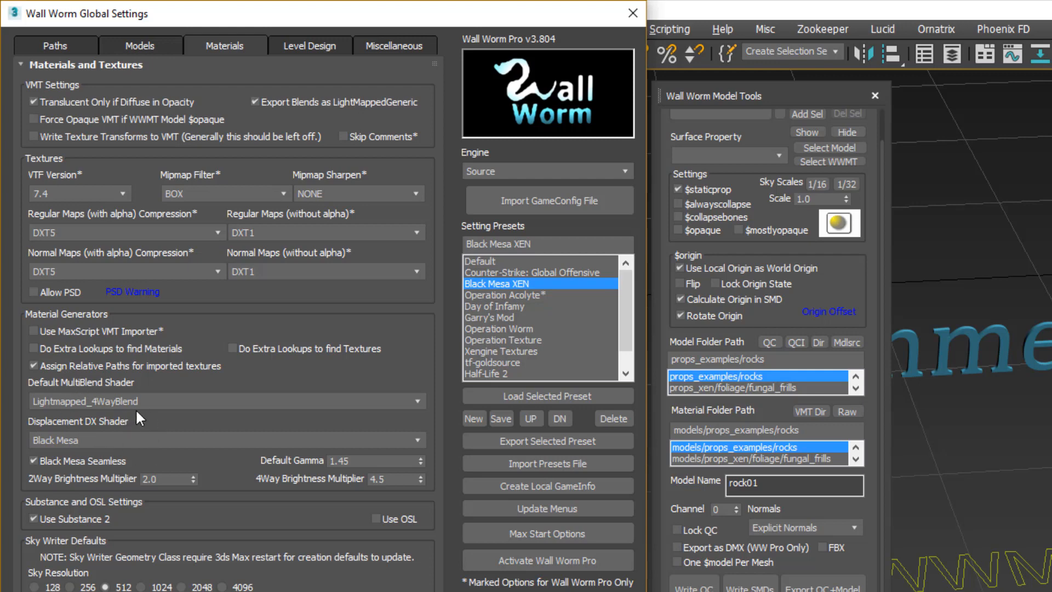
{"action": "left_click", "coordinate": [162, 401]}
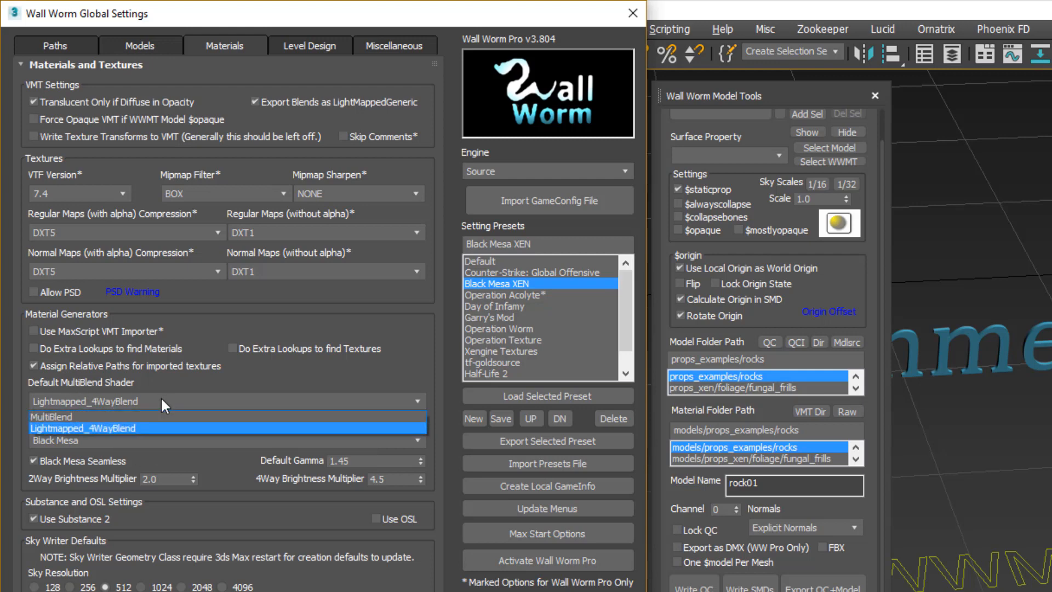
{"action": "left_click", "coordinate": [105, 428]}
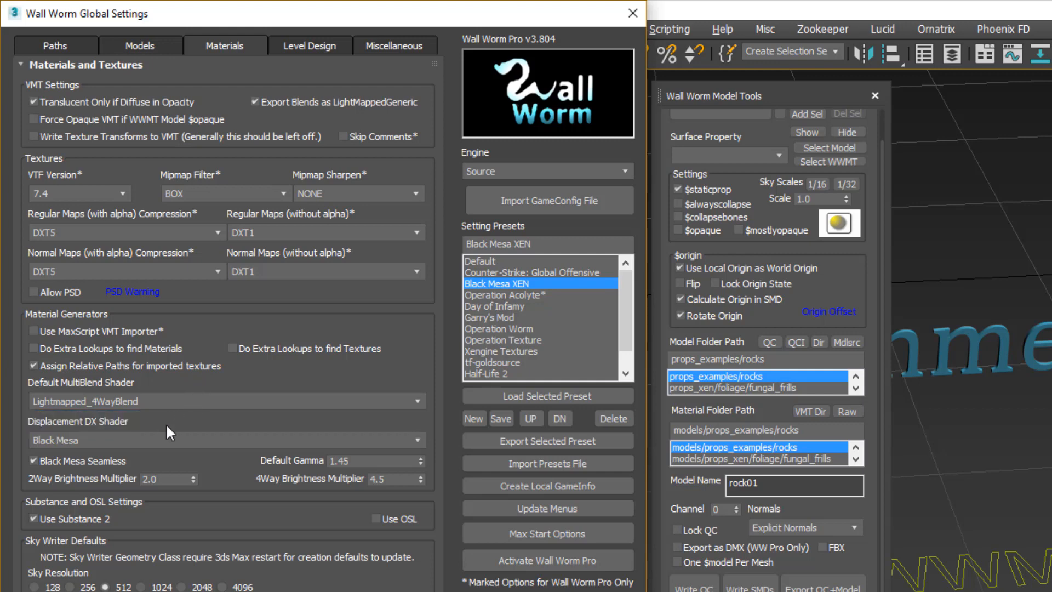
{"action": "left_click", "coordinate": [84, 434]}
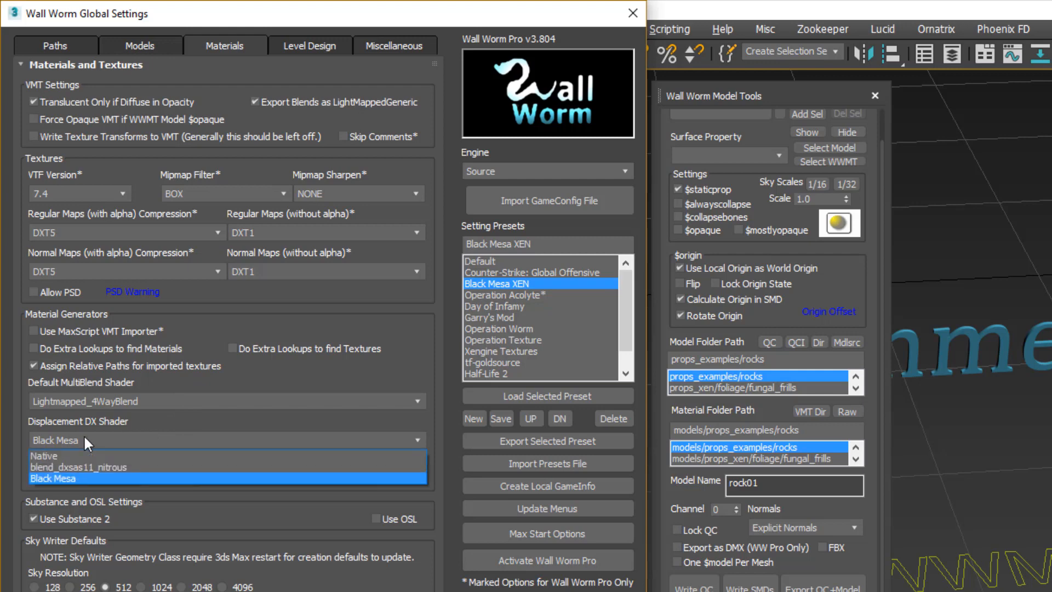
{"action": "left_click", "coordinate": [74, 478]}
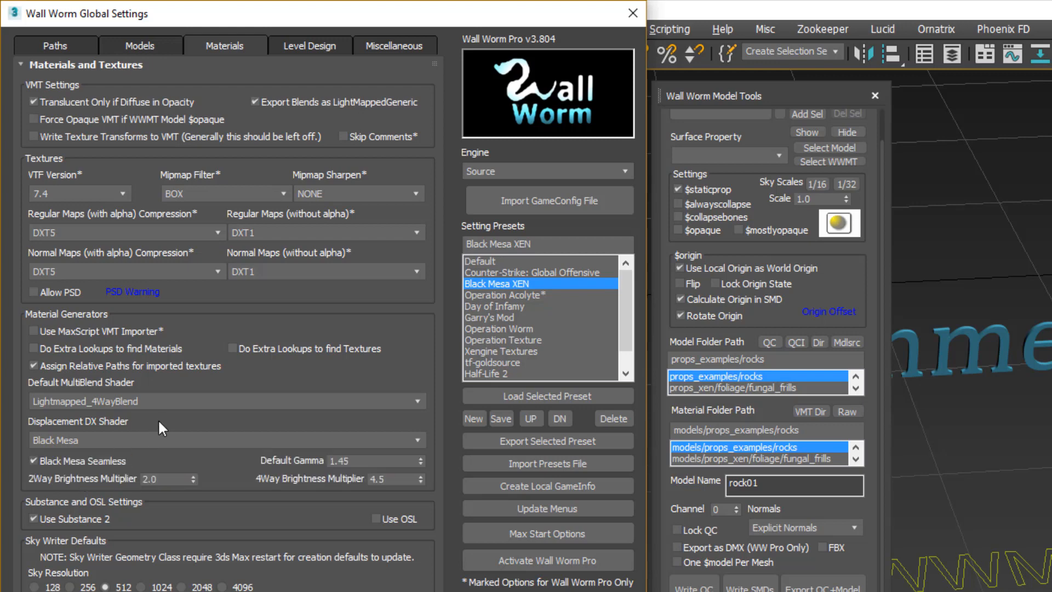
{"action": "left_click", "coordinate": [93, 441]}
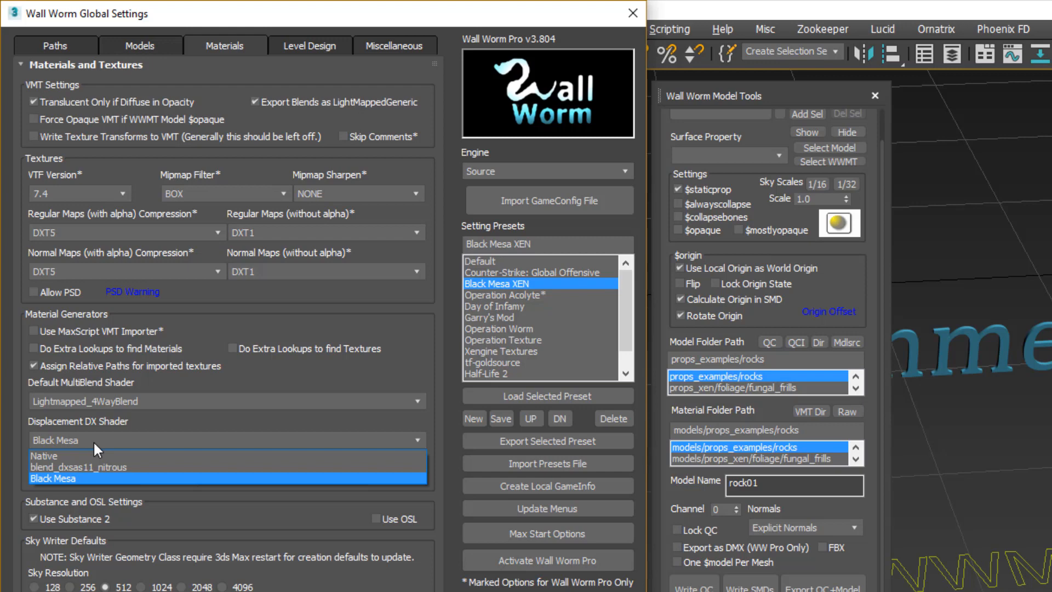
{"action": "left_click", "coordinate": [161, 421]}
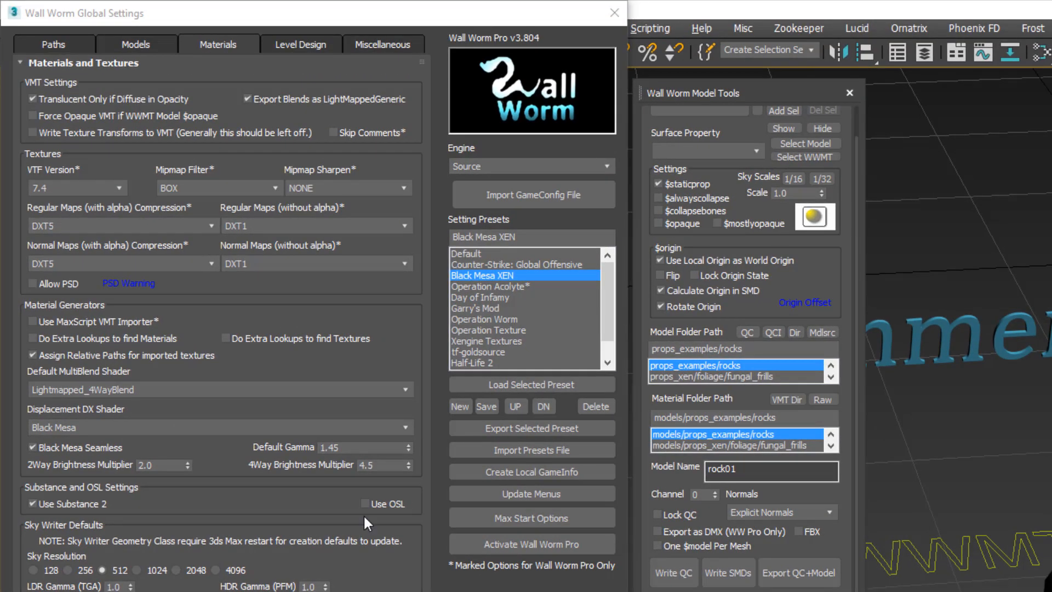
- Review the global Level Design settings, covering the default brush material, VMF exporter and displacement options
{"action": "left_click", "coordinate": [300, 44]}
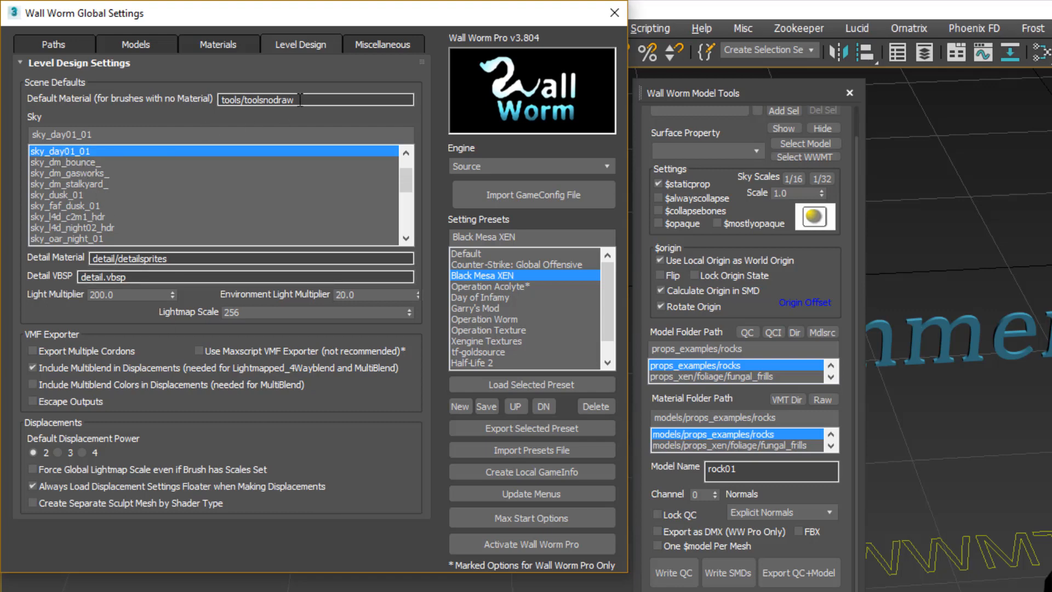
{"action": "left_click_drag", "start_coordinate": [324, 101], "coordinate": [96, 100]}
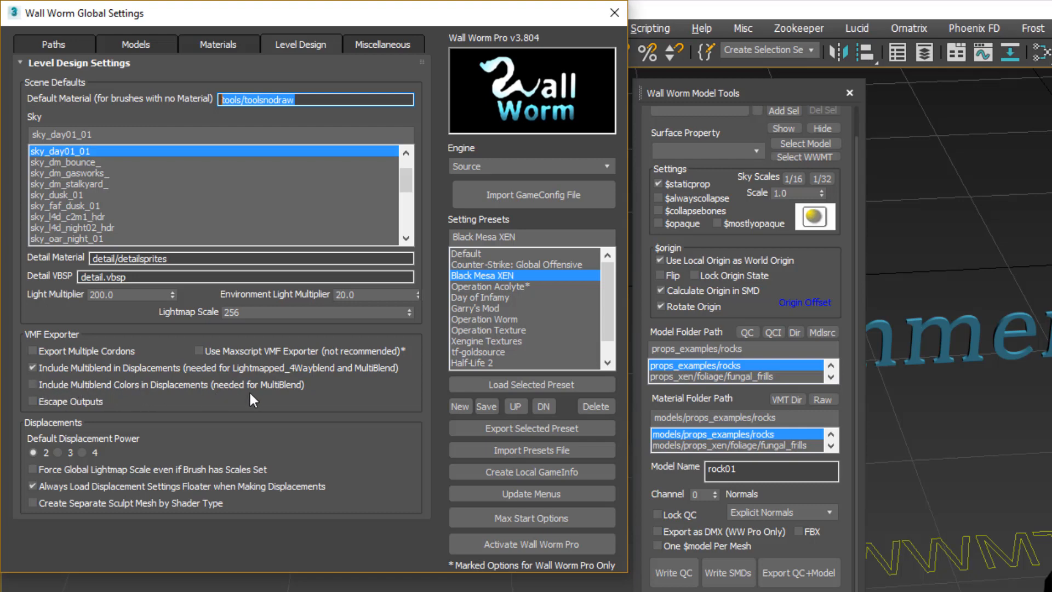
{"action": "left_click", "coordinate": [365, 401]}
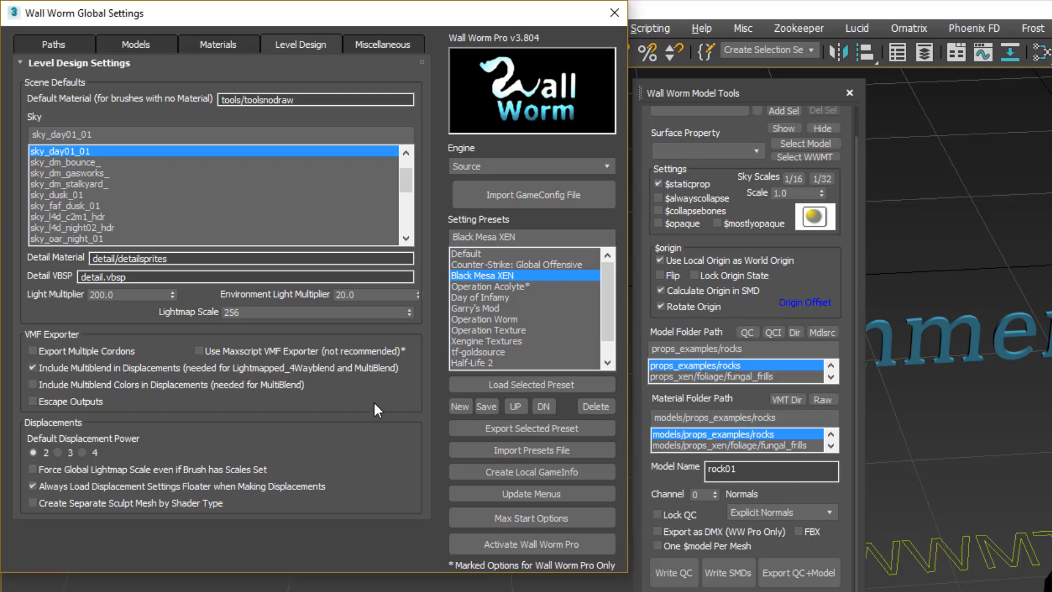
{"action": "mouse_move", "coordinate": [93, 350]}
{"action": "left_click", "coordinate": [246, 313]}
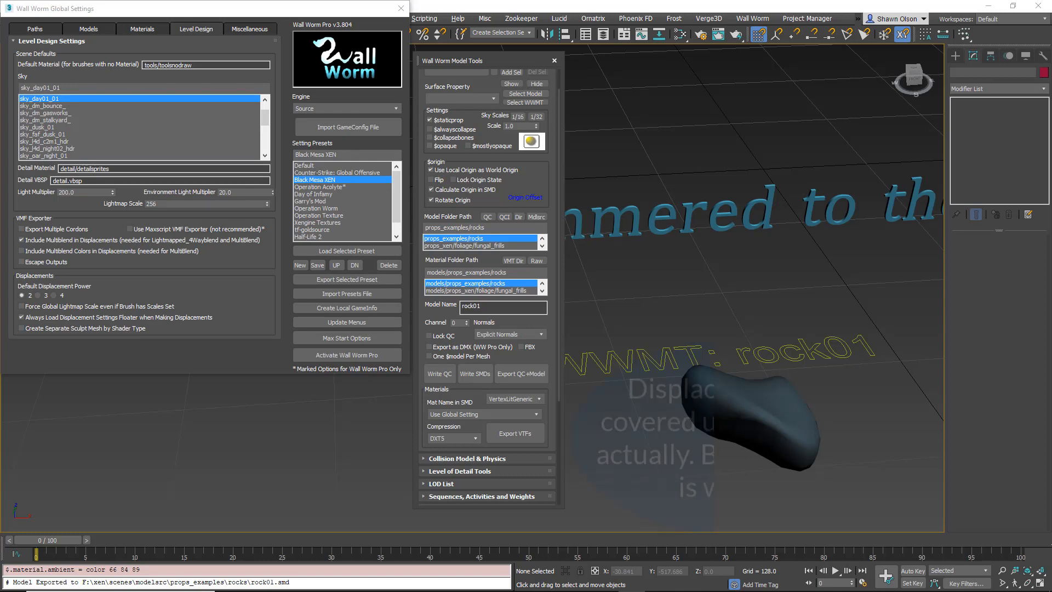
- Close the model tools and examine the scene objects individually: both text objects, the WWMT helper and the rock
{"action": "left_click", "coordinate": [555, 61]}
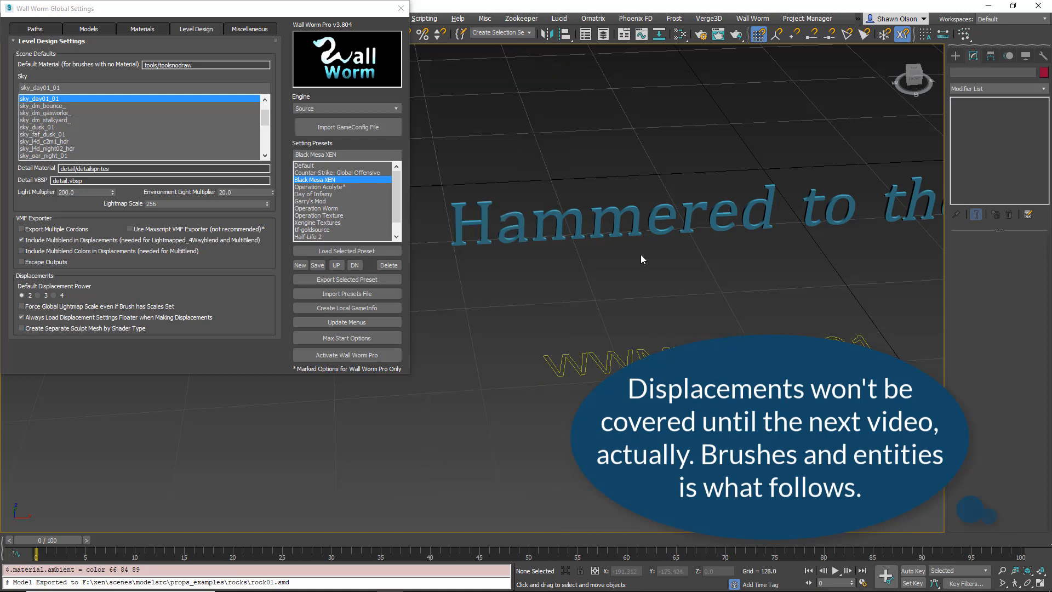
{"action": "scroll", "coordinate": [755, 281], "scroll_direction": "down", "scroll_amount": 4}
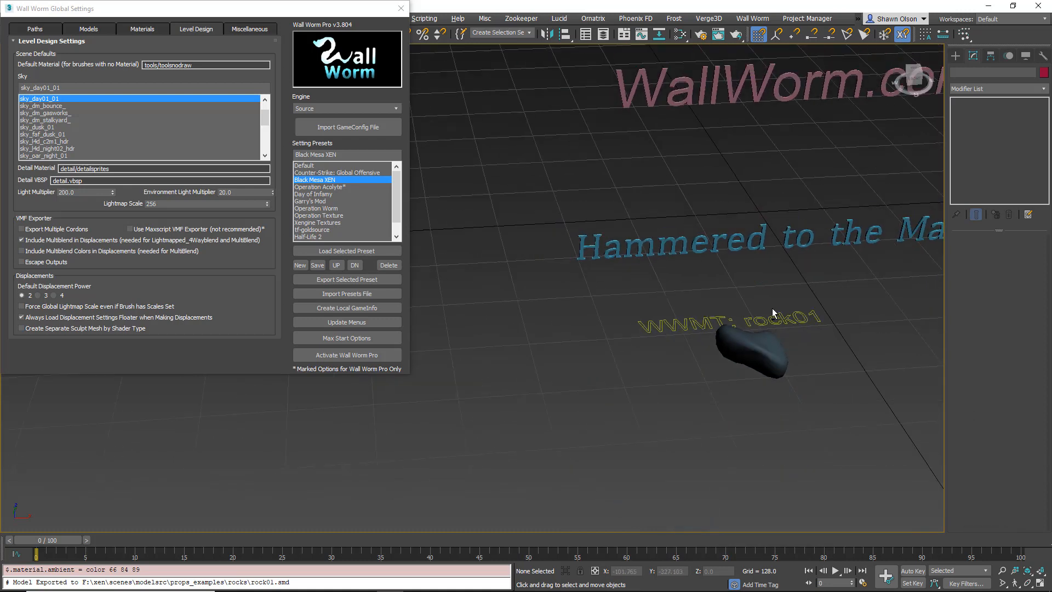
{"action": "middle_click_drag", "start_coordinate": [772, 308], "coordinate": [668, 407]}
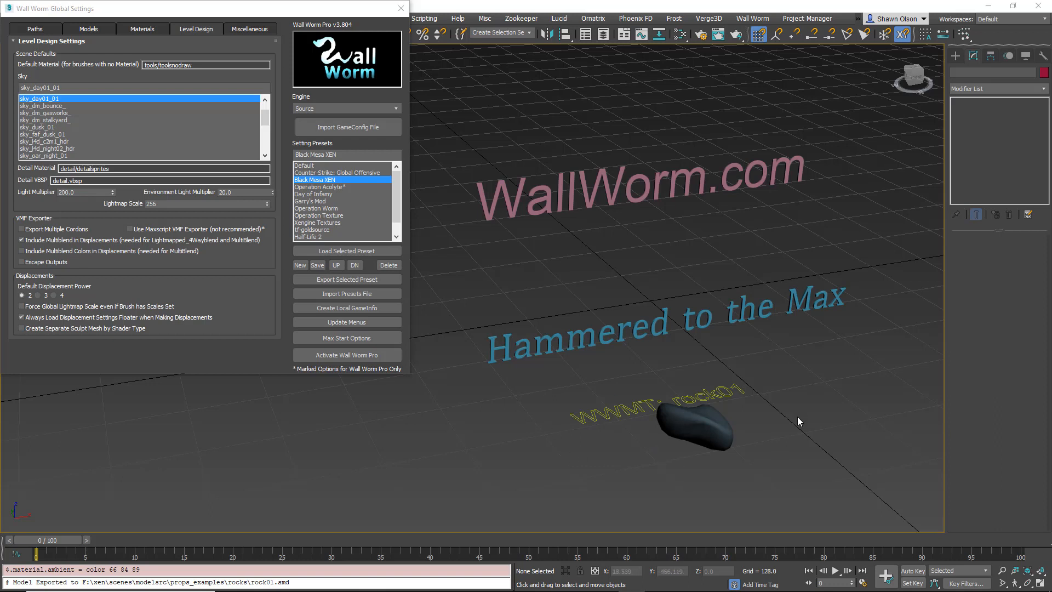
{"action": "left_click", "coordinate": [611, 191]}
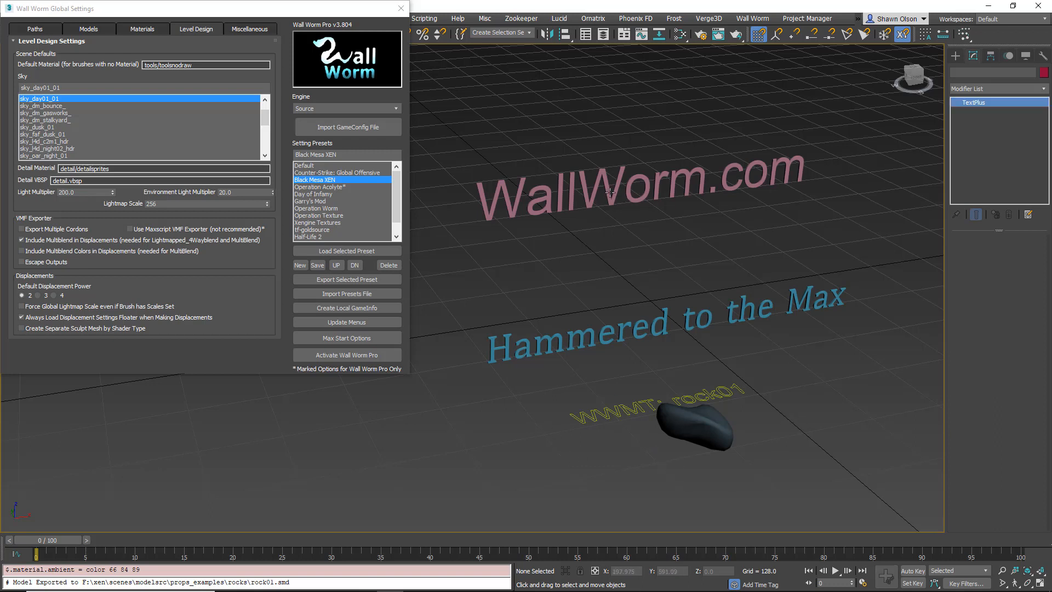
{"action": "left_click", "coordinate": [603, 340]}
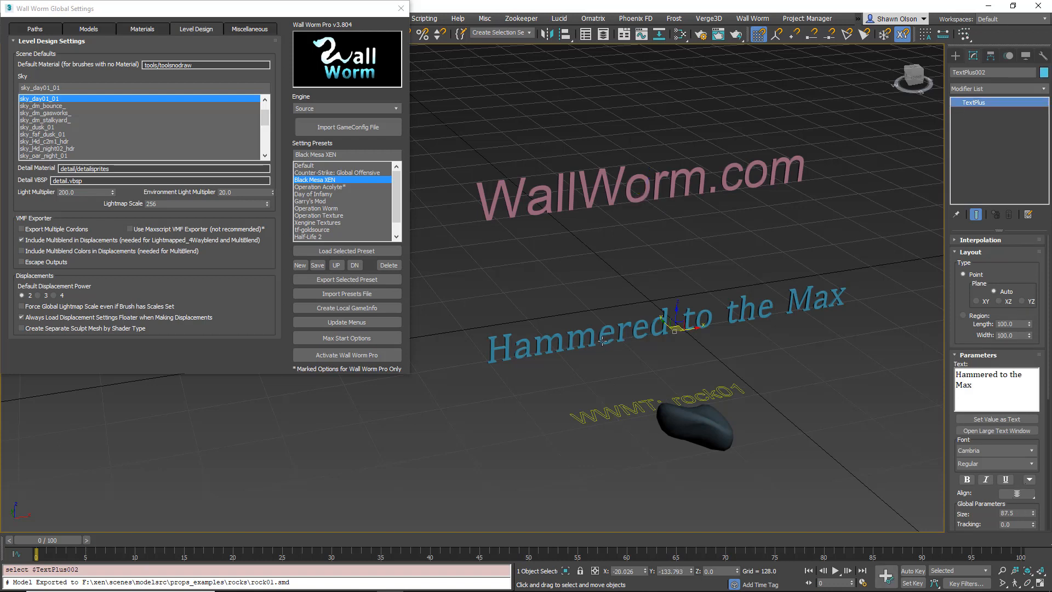
{"action": "left_click", "coordinate": [618, 426]}
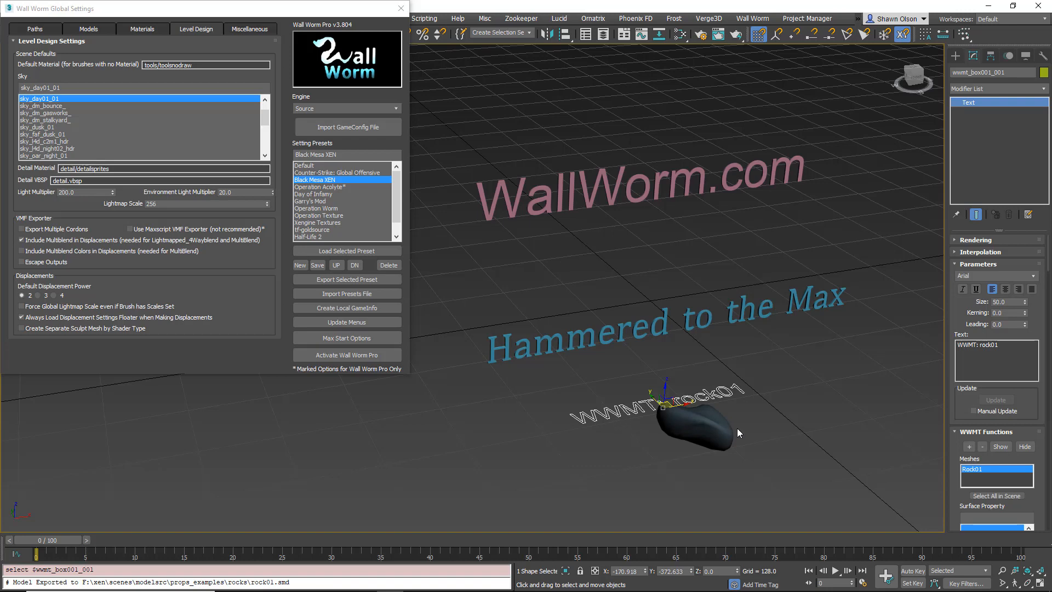
{"action": "left_click", "coordinate": [715, 445]}
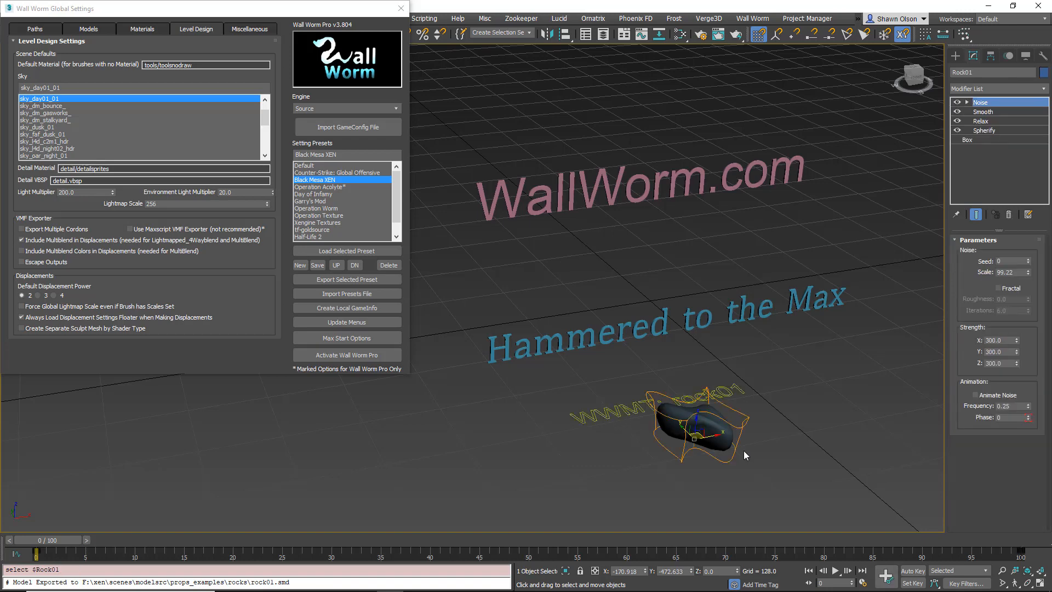
- Inspect the WWMT helper and its rock, and select both the WallWorm.com and Hammered to the Max text objects
{"action": "scroll", "coordinate": [710, 376], "scroll_direction": "down", "scroll_amount": 4}
{"action": "middle_click_drag", "start_coordinate": [711, 376], "coordinate": [735, 398], "text": "alt"}
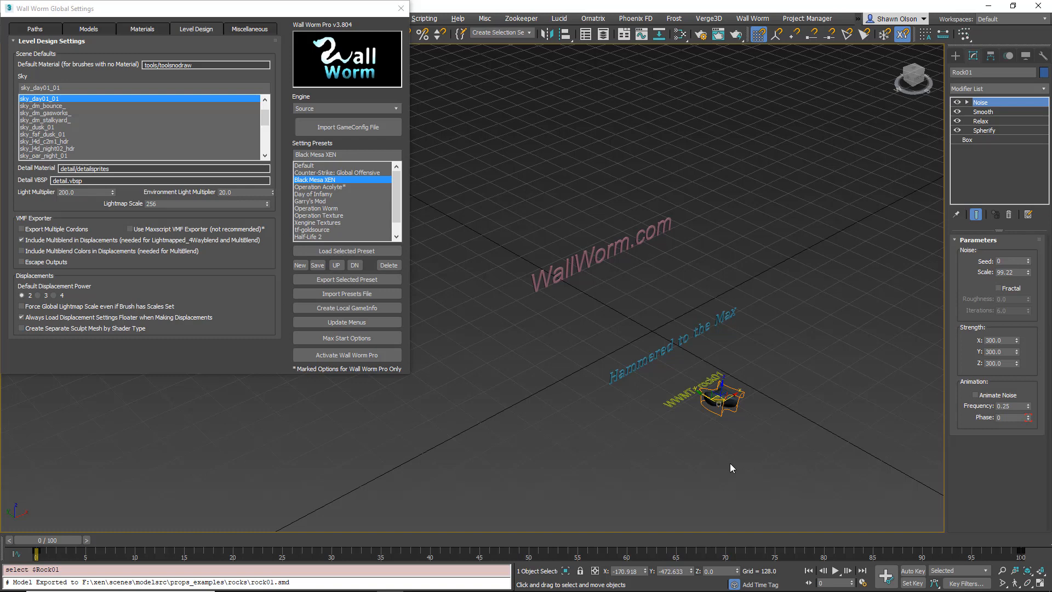
{"action": "left_click", "coordinate": [680, 410]}
{"action": "scroll", "coordinate": [684, 395], "scroll_direction": "up", "scroll_amount": 2}
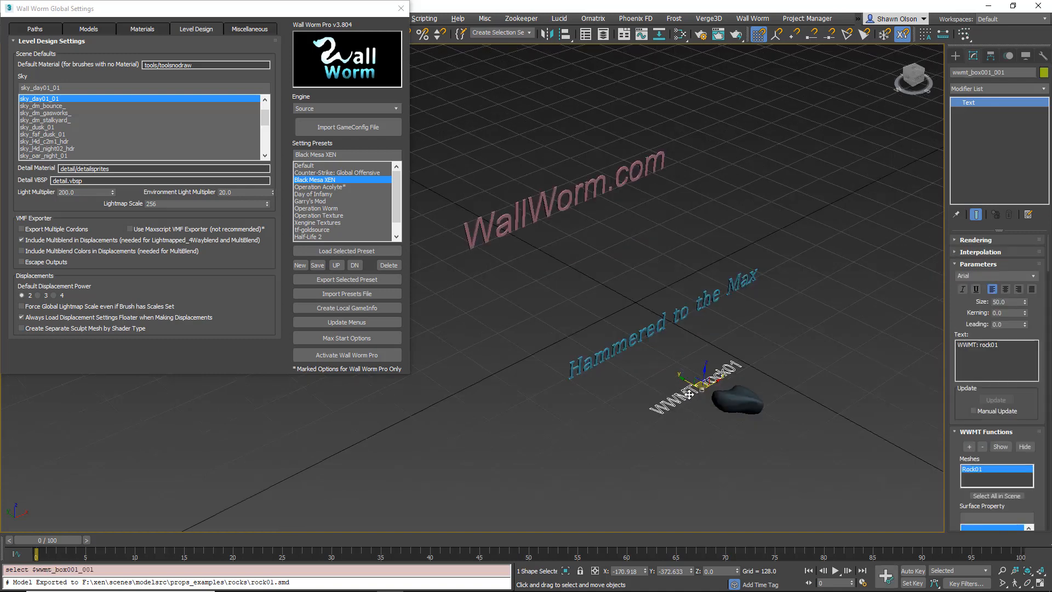
{"action": "left_click", "coordinate": [733, 401]}
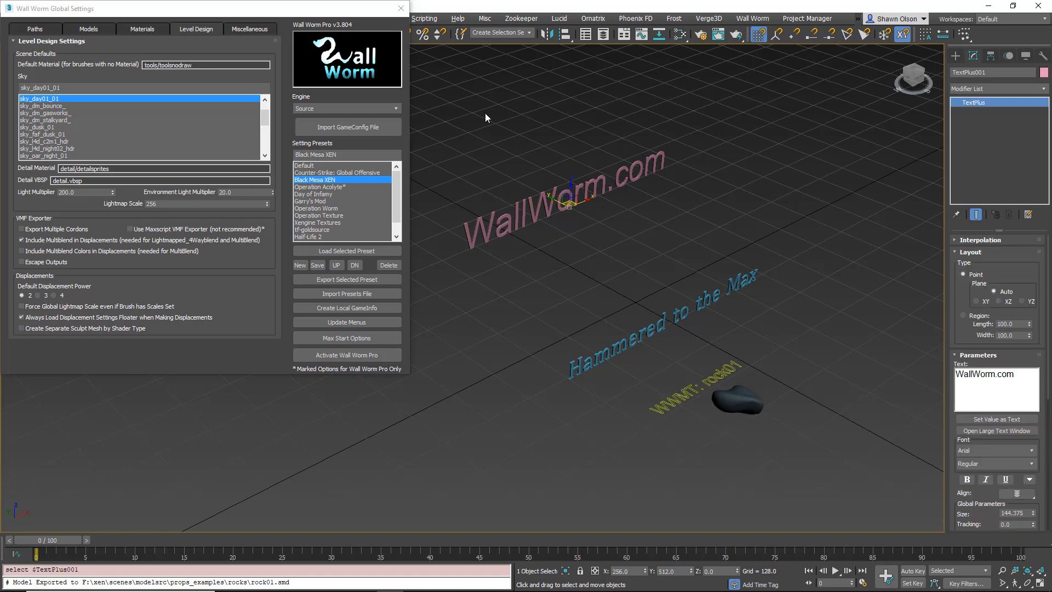
{"action": "left_click", "coordinate": [671, 341], "text": "ctrl"}
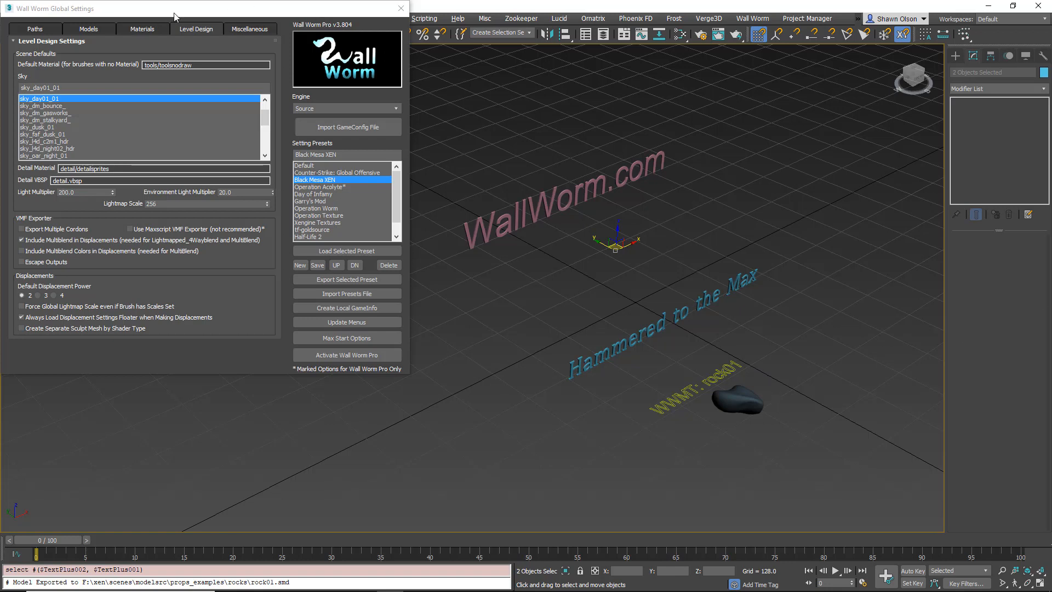
- Export the scene as a game level, saving the VMF in the testing folder as wallworm_example
{"action": "left_click", "coordinate": [760, 20]}
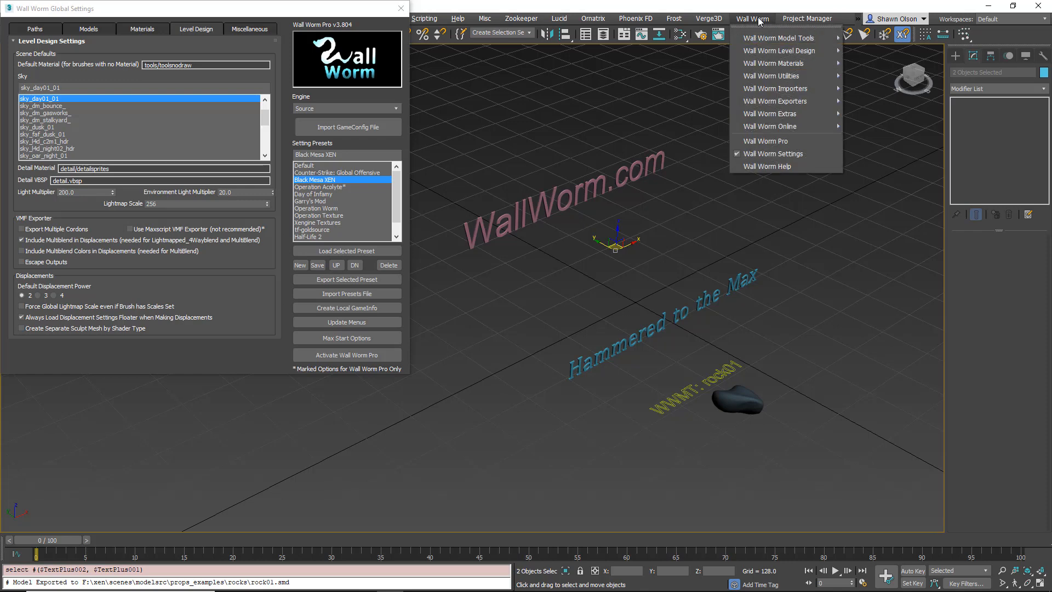
{"action": "mouse_move", "coordinate": [780, 54]}
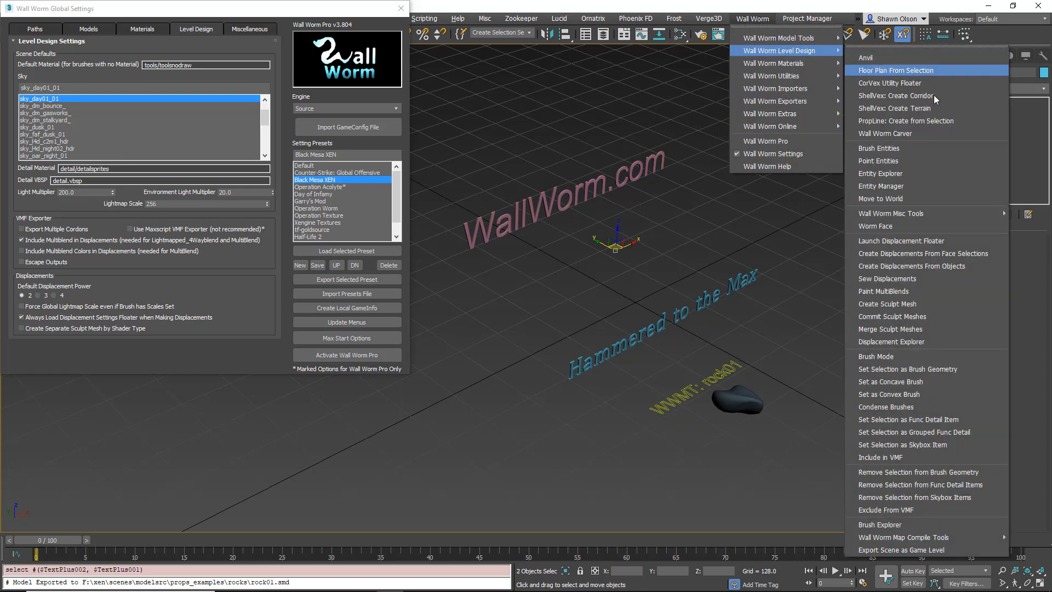
{"action": "left_click", "coordinate": [891, 551]}
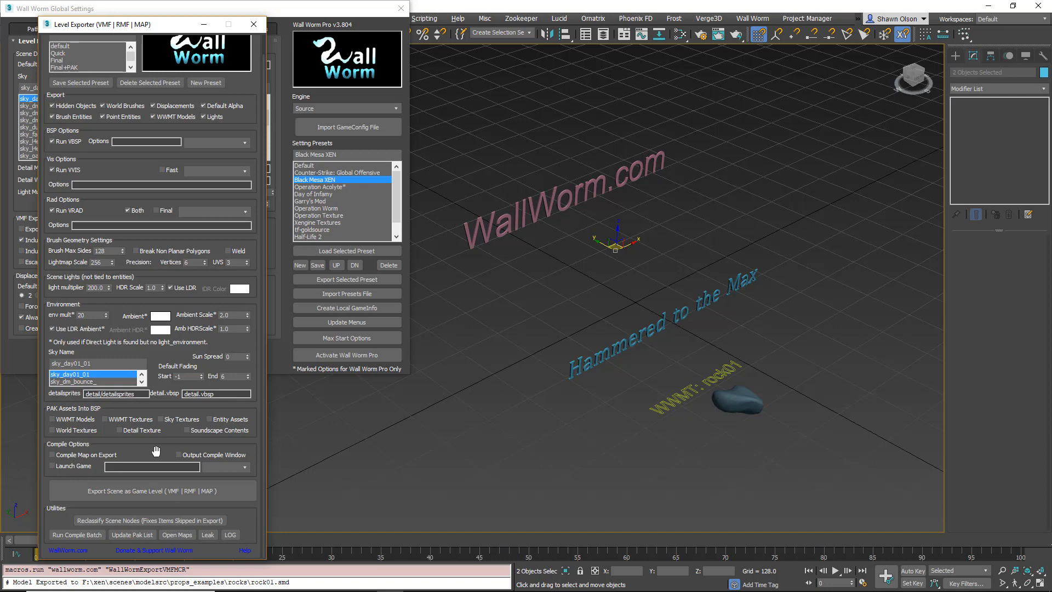
{"action": "left_click", "coordinate": [143, 492]}
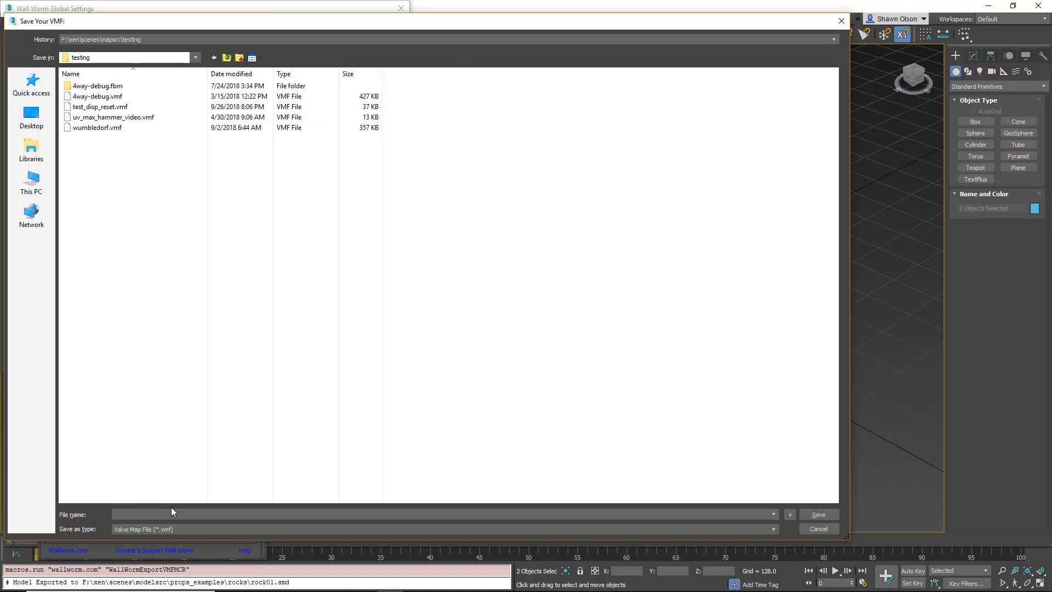
{"action": "type", "text": "wallworm_example"}
{"action": "key", "text": "Return"}
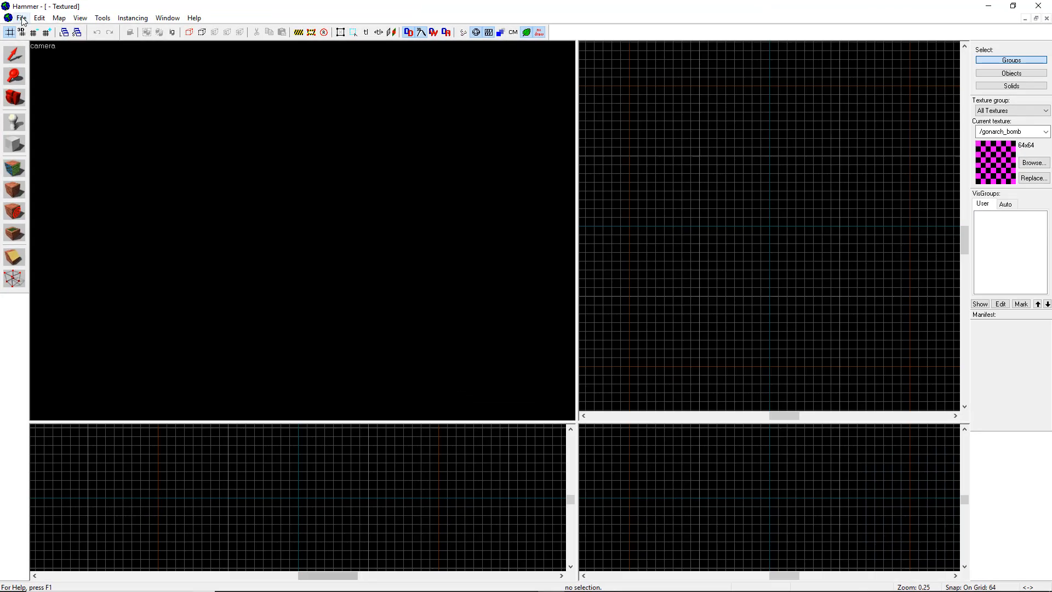
- Switch to Hammer and open wallworm_example.vmf from the testing folder
{"action": "left_click", "coordinate": [22, 20]}
{"action": "left_click", "coordinate": [46, 41]}
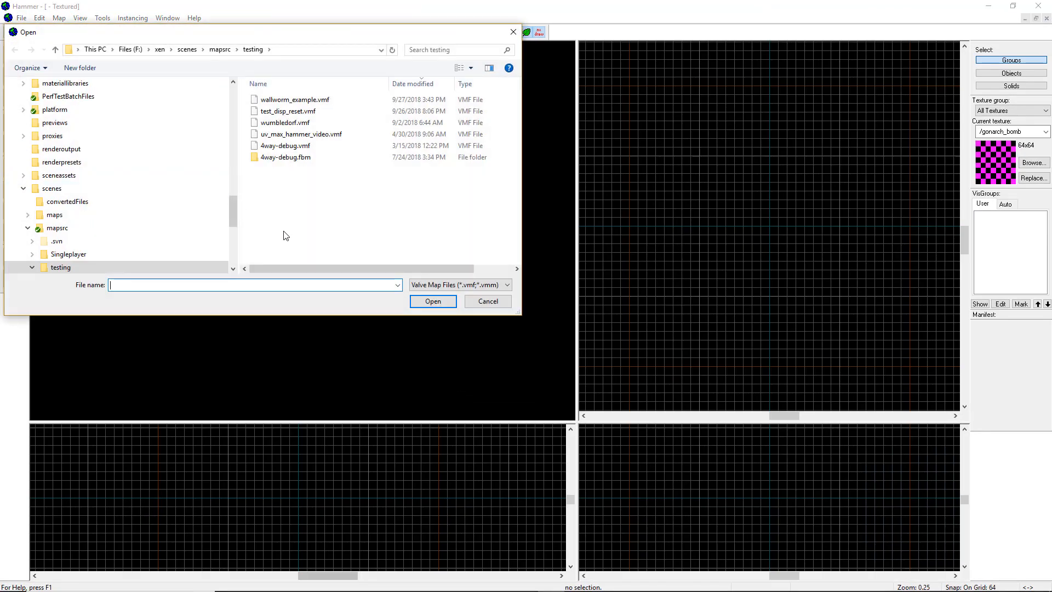
{"action": "left_click", "coordinate": [305, 100]}
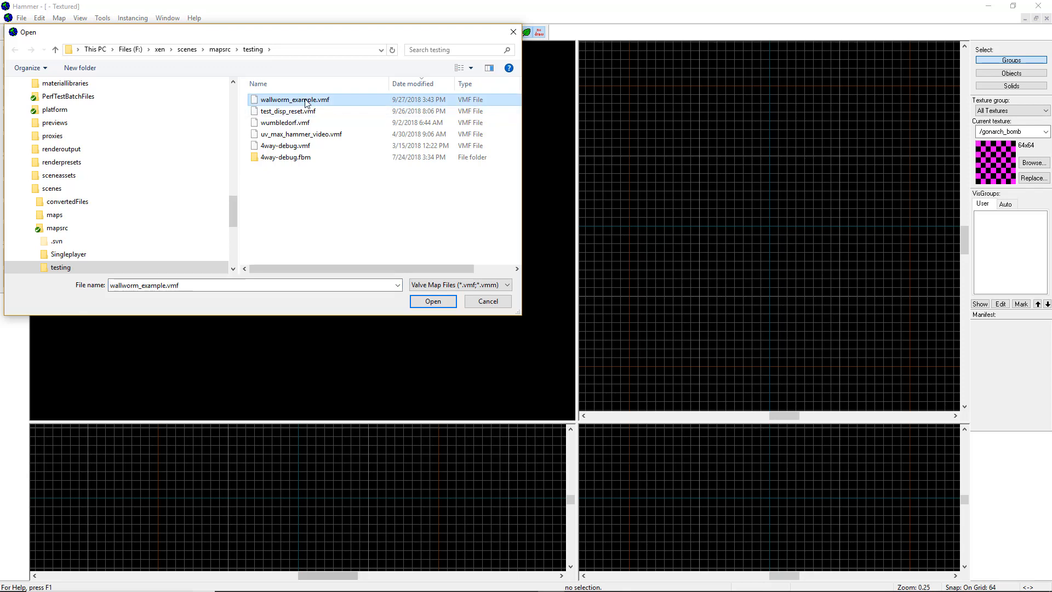
{"action": "double_click", "coordinate": [306, 102]}
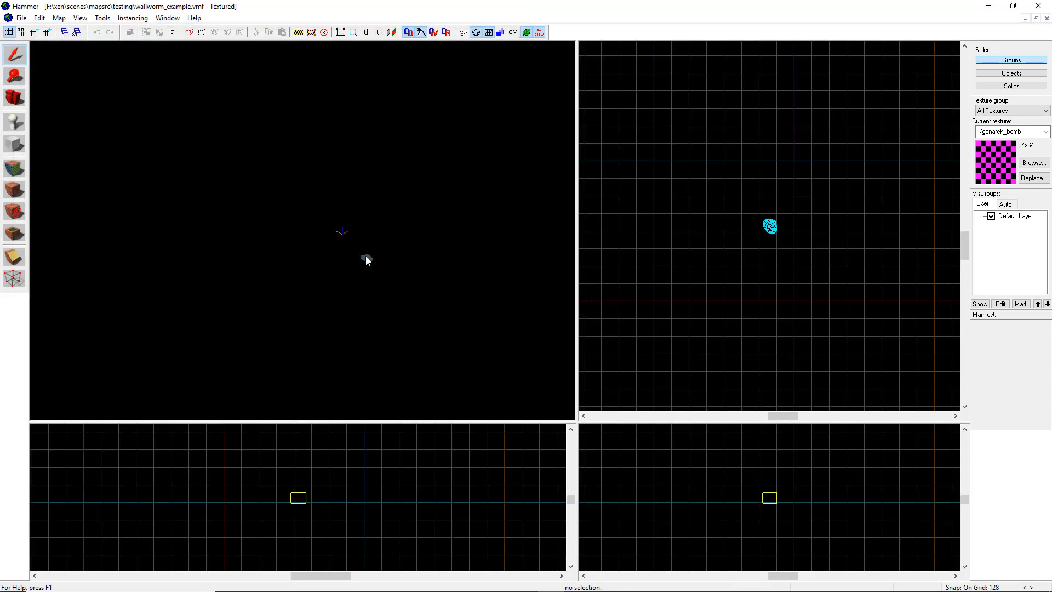
- Fly the 3D camera around the exported rock and select the rock prop
{"action": "key", "text": "z"}
{"action": "key", "text": "w"}
{"action": "key", "text": "w"}
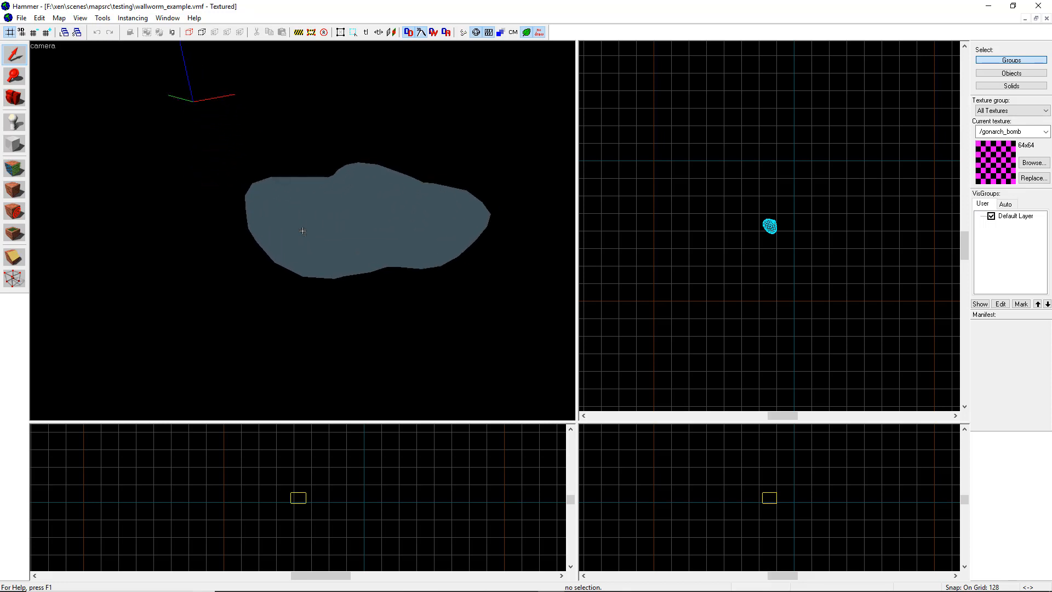
{"action": "key", "text": "d"}
{"action": "key", "text": "s"}
{"action": "left_click", "coordinate": [302, 231]}
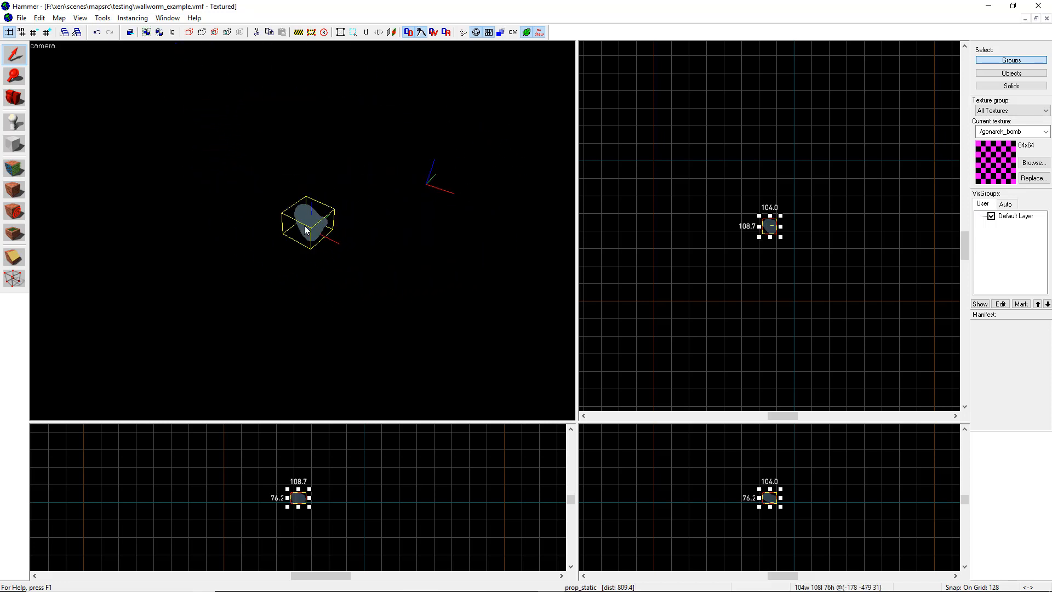
{"action": "key", "text": "z"}
- Examine the World Model path in the rock prop's object properties and close them
{"action": "key", "text": "alt+Return"}
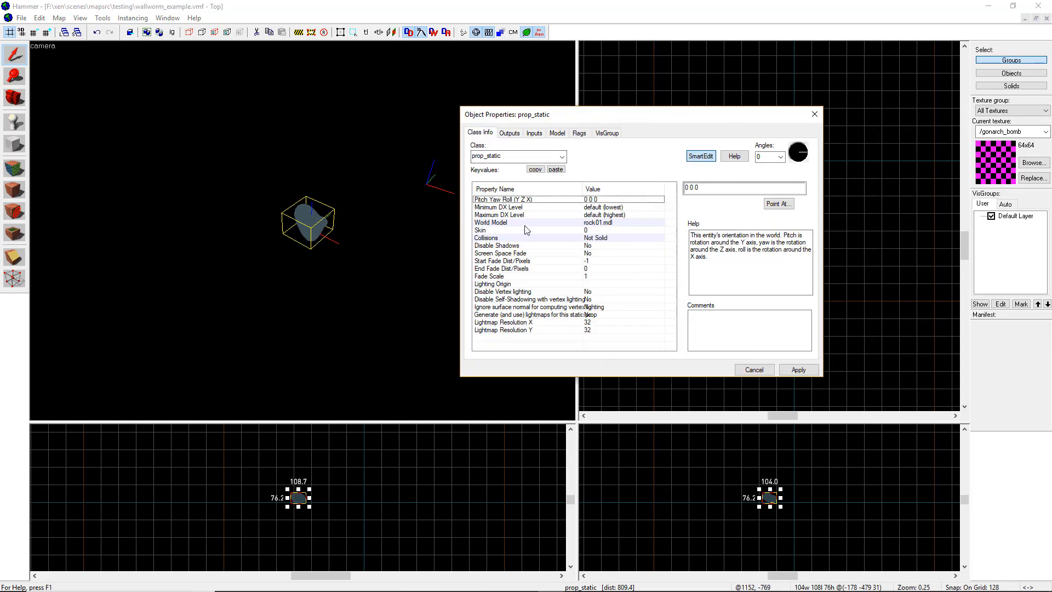
{"action": "left_click", "coordinate": [608, 223]}
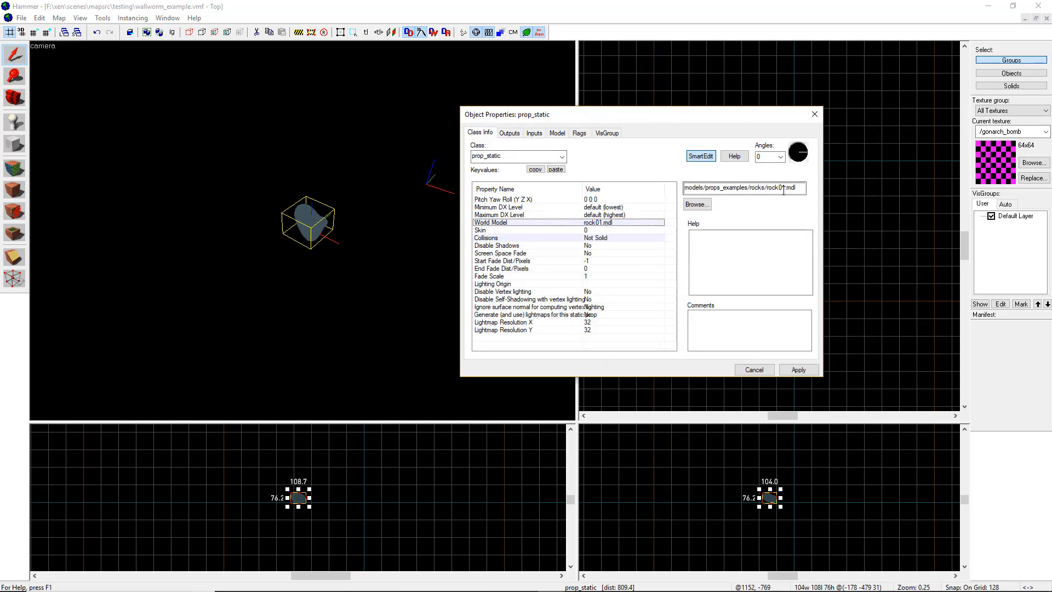
{"action": "left_click", "coordinate": [815, 114]}
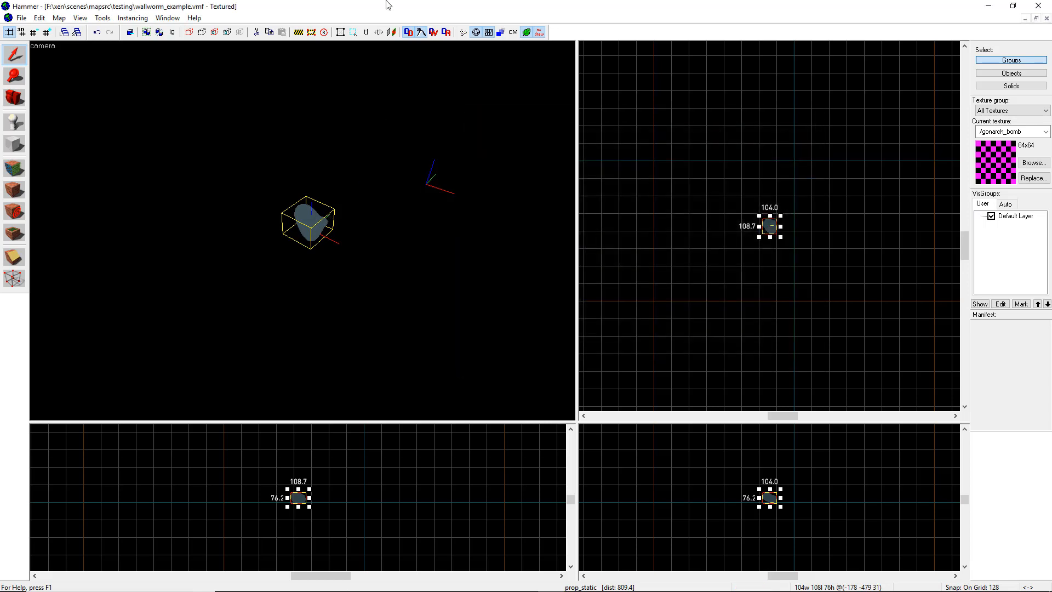
- Return to 3ds Max and close the Level Exporter and the Wall Worm global settings
{"action": "left_click_drag", "start_coordinate": [385, 4], "coordinate": [630, 485]}
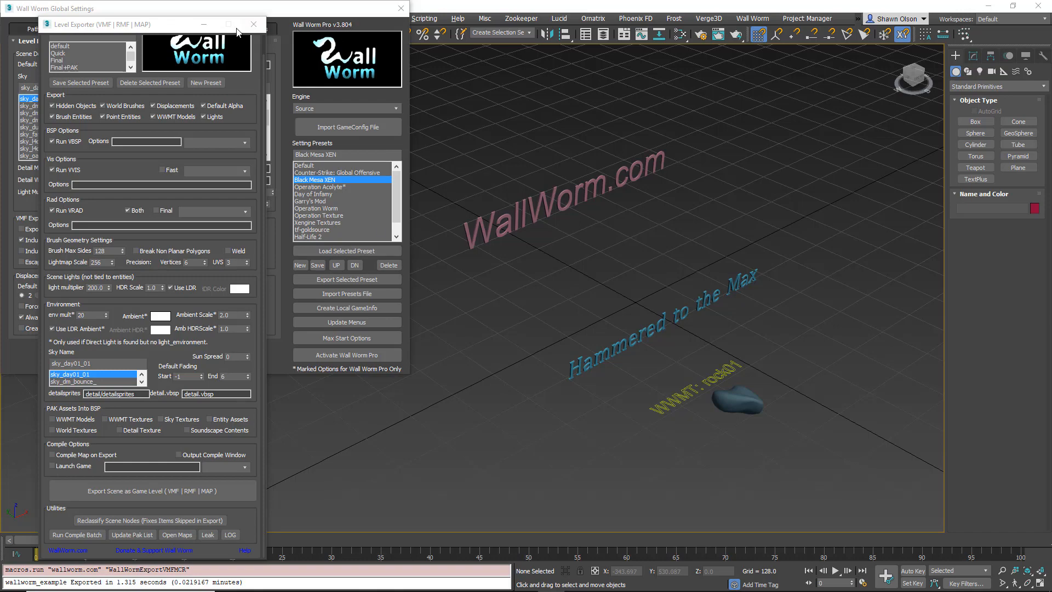
{"action": "left_click", "coordinate": [254, 27]}
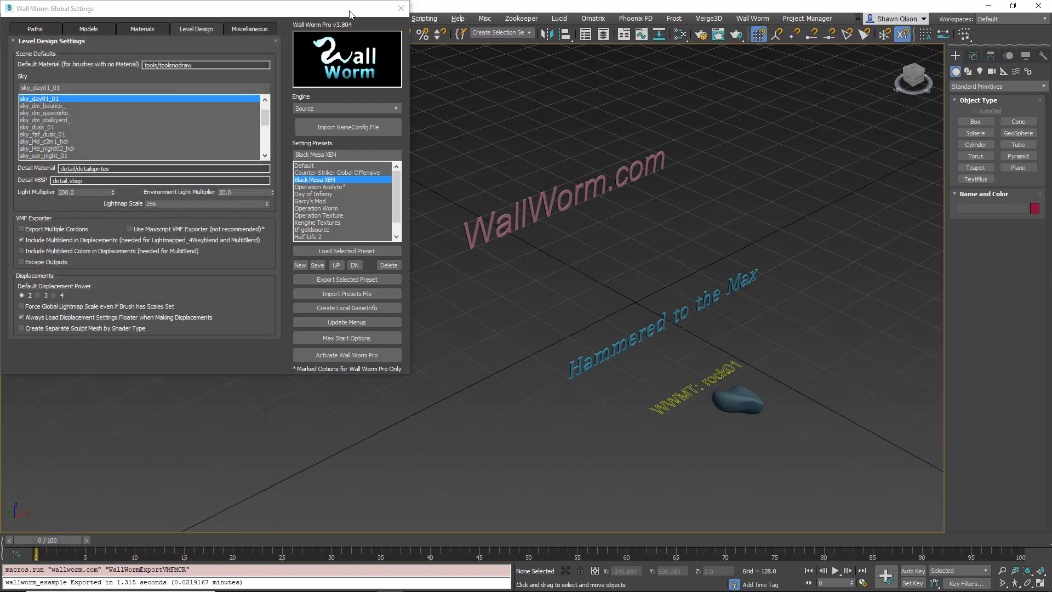
{"action": "left_click", "coordinate": [401, 8]}
{"action": "scroll", "coordinate": [545, 281], "scroll_direction": "down", "scroll_amount": 6}
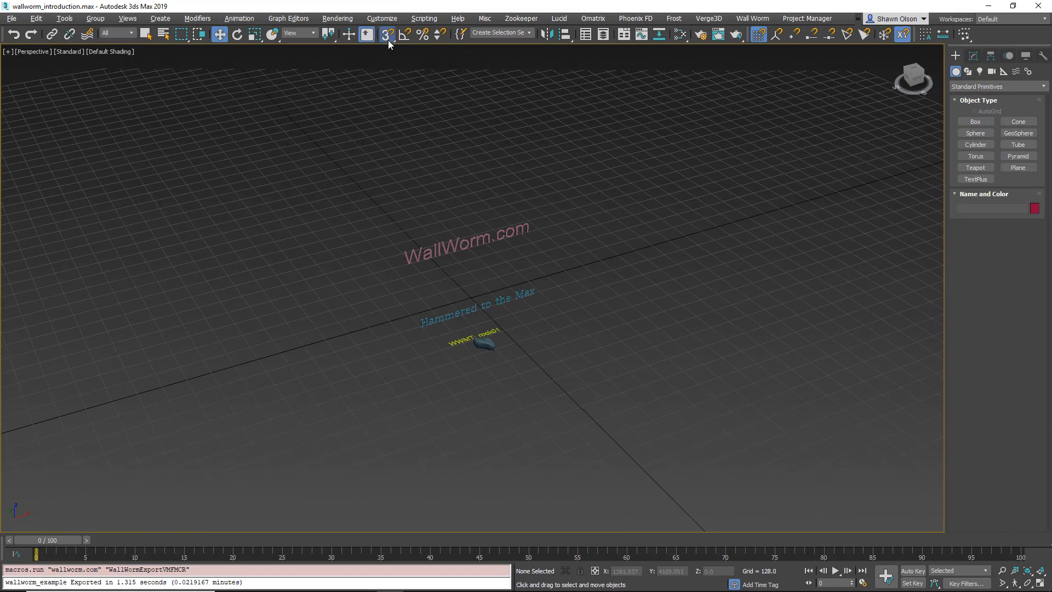
- Create the first wall beside the WallWorm.com text as a grid-snapped box 896 long and 128 wide
{"action": "left_click", "coordinate": [757, 36]}
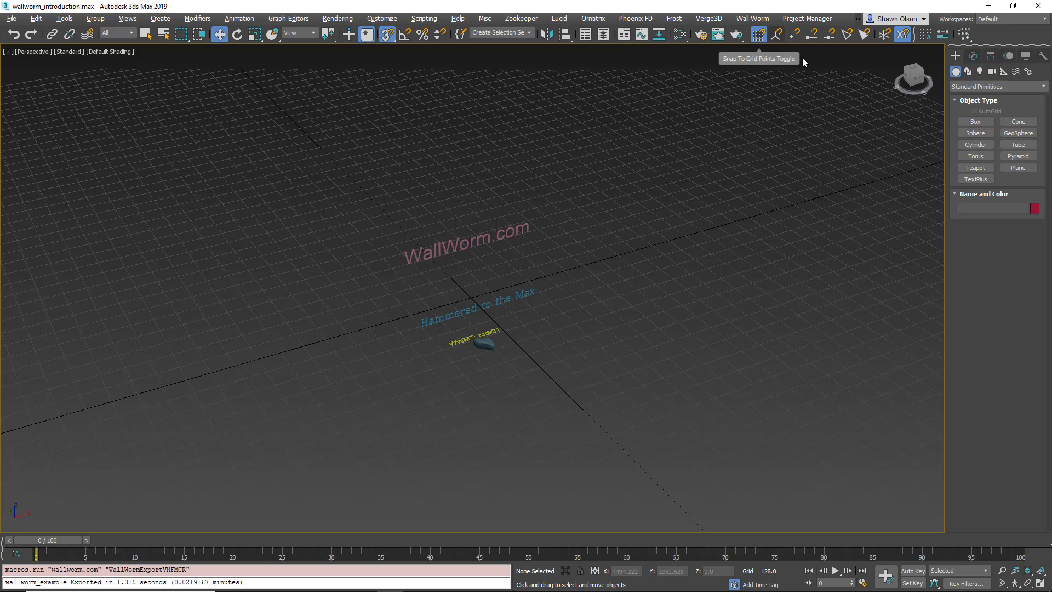
{"action": "left_click", "coordinate": [981, 122]}
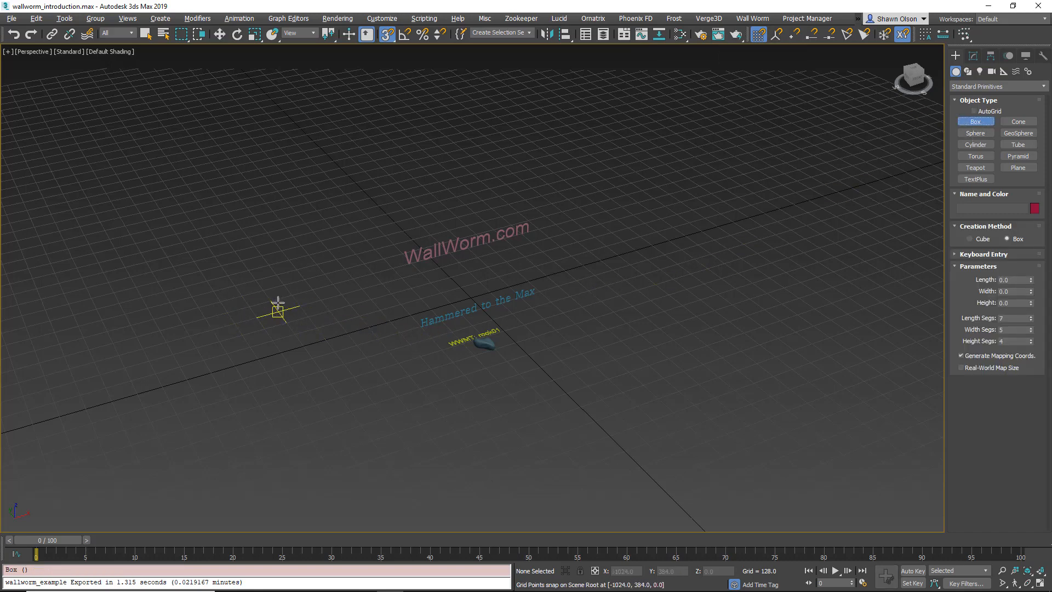
{"action": "left_click_drag", "start_coordinate": [228, 276], "coordinate": [298, 349]}
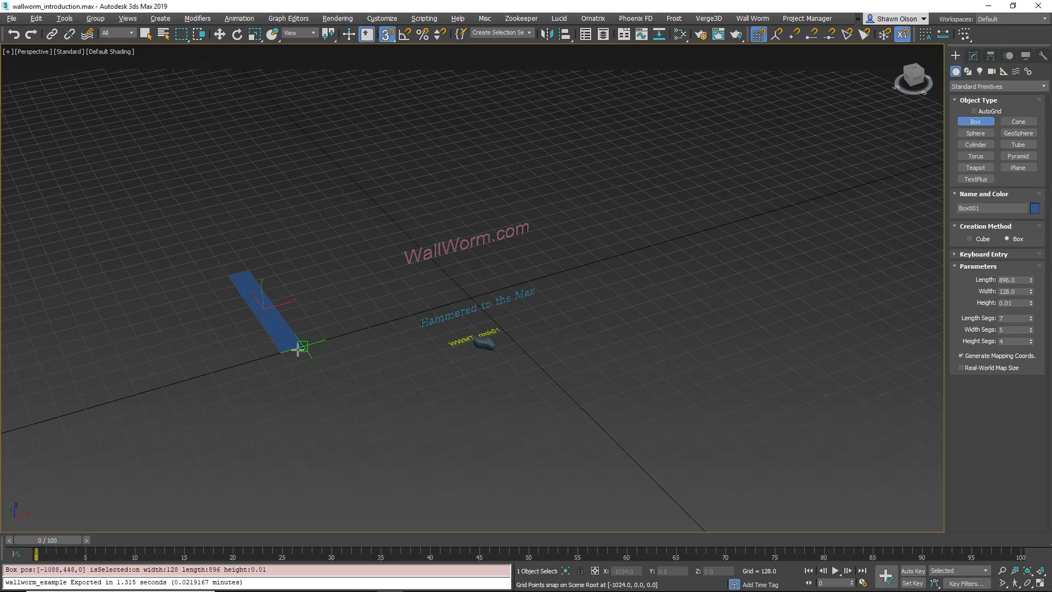
{"action": "left_click", "coordinate": [289, 305]}
- Create a floor box from the first wall under the WallWorm.com text, 896 long, 1792 wide and -128 high
{"action": "middle_click_drag", "start_coordinate": [304, 340], "coordinate": [265, 343], "text": "alt"}
{"action": "left_click_drag", "start_coordinate": [287, 254], "coordinate": [552, 396]}
{"action": "left_click", "coordinate": [554, 409]}
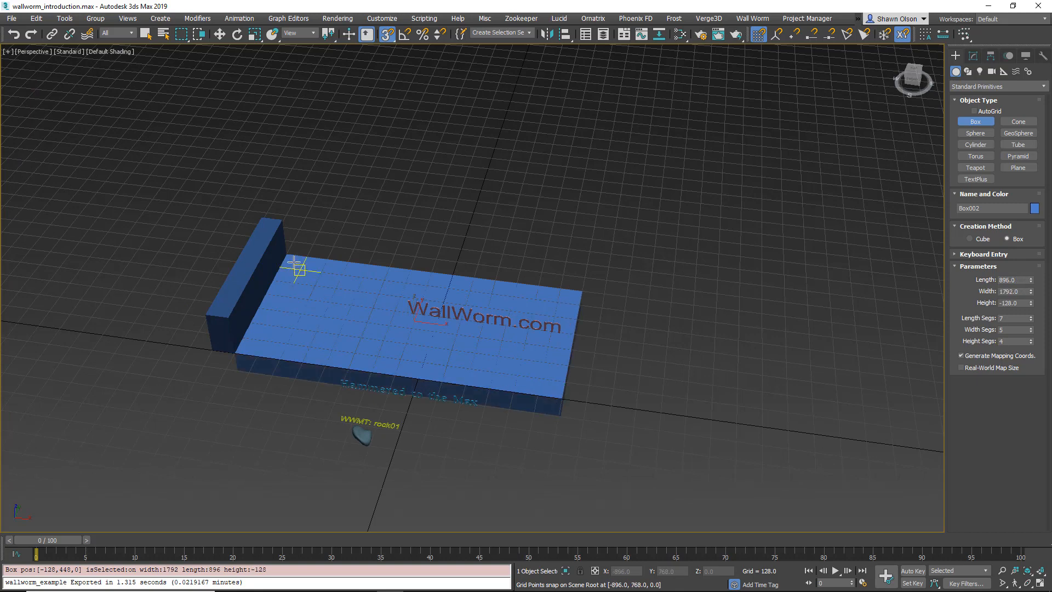
- Create wall boxes along the floor's back edge and its far end, making the end wall 896 by 128 by 256
{"action": "left_click_drag", "start_coordinate": [298, 254], "coordinate": [588, 397]}
{"action": "left_click", "coordinate": [566, 241]}
{"action": "left_click", "coordinate": [594, 356]}
- Extend the floor into an L shape with a box 896 long, 768 wide and -128 high
{"action": "middle_click_drag", "start_coordinate": [537, 376], "coordinate": [623, 356], "text": "alt"}
{"action": "middle_click_drag", "start_coordinate": [623, 356], "coordinate": [552, 170]}
{"action": "middle_click_drag", "start_coordinate": [552, 171], "coordinate": [552, 249], "text": "alt"}
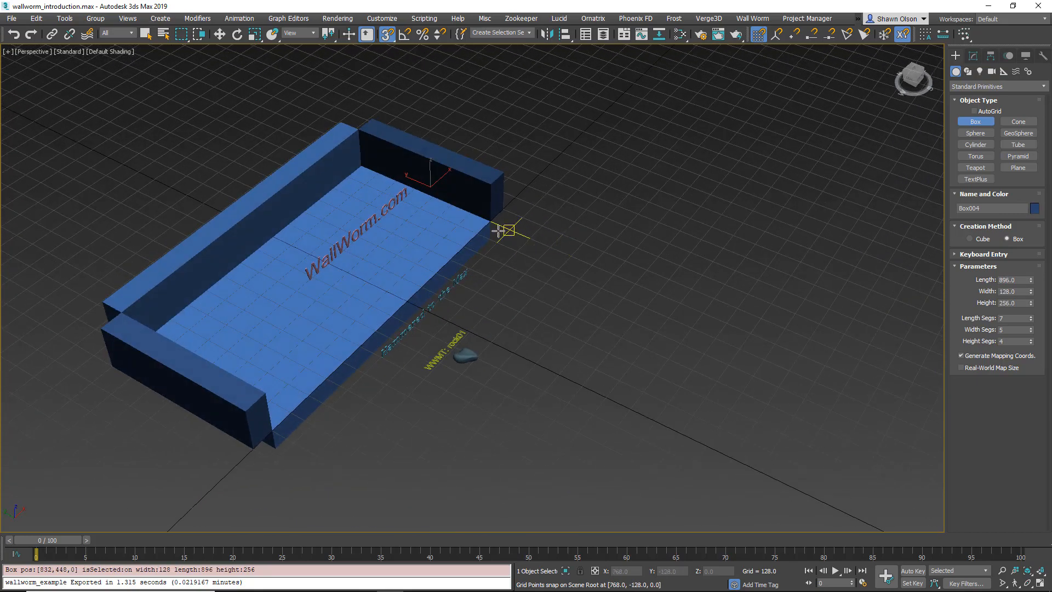
{"action": "left_click_drag", "start_coordinate": [492, 222], "coordinate": [571, 385]}
{"action": "left_click", "coordinate": [571, 383]}
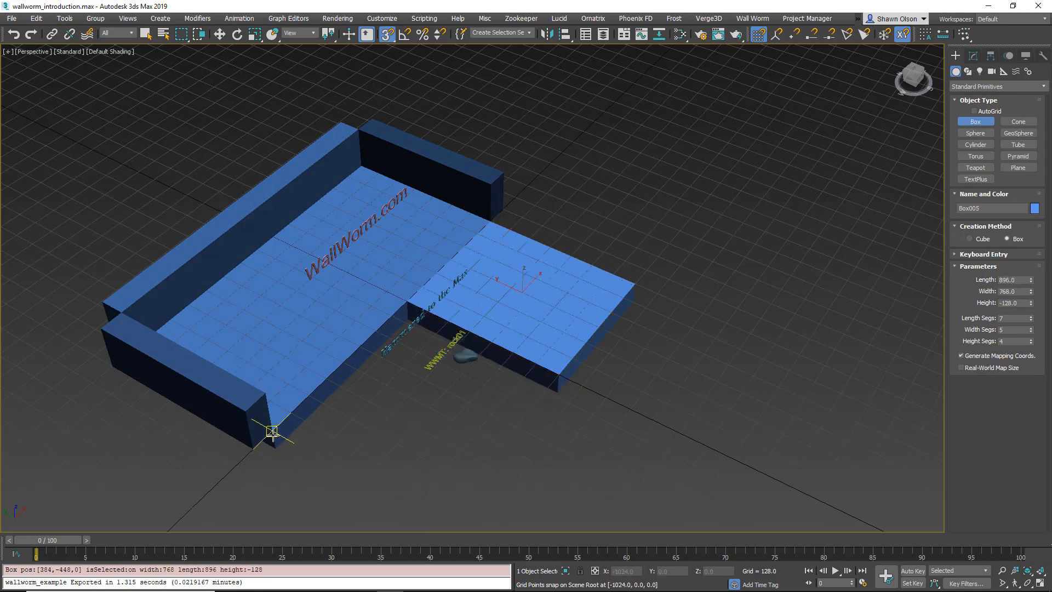
- Create a wall 128 long and 1024 wide along the main floor's inner edge and a 256 by 128 by 256 wall at the inner corner
{"action": "left_click_drag", "start_coordinate": [271, 430], "coordinate": [421, 312]}
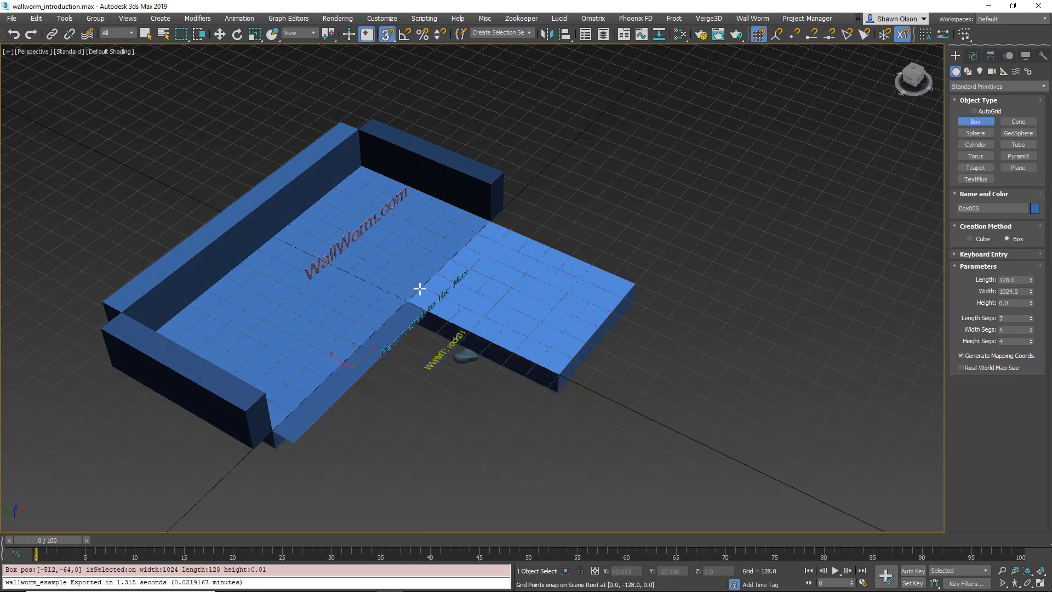
{"action": "left_click", "coordinate": [418, 261]}
{"action": "middle_click_drag", "start_coordinate": [448, 322], "coordinate": [432, 321], "text": "alt"}
{"action": "left_click_drag", "start_coordinate": [430, 319], "coordinate": [440, 358]}
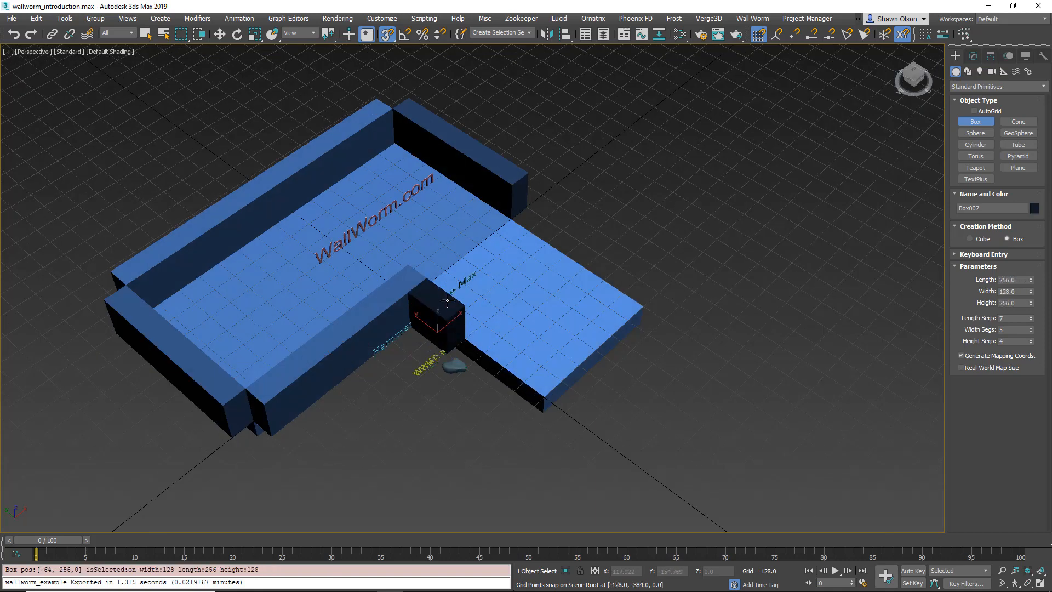
{"action": "left_click", "coordinate": [446, 302]}
- Create walls on the floor extension: 128 by 768 by 256 across its end and 640 by 128 by 256 along its outer side
{"action": "middle_click_drag", "start_coordinate": [444, 323], "coordinate": [372, 249], "text": "alt"}
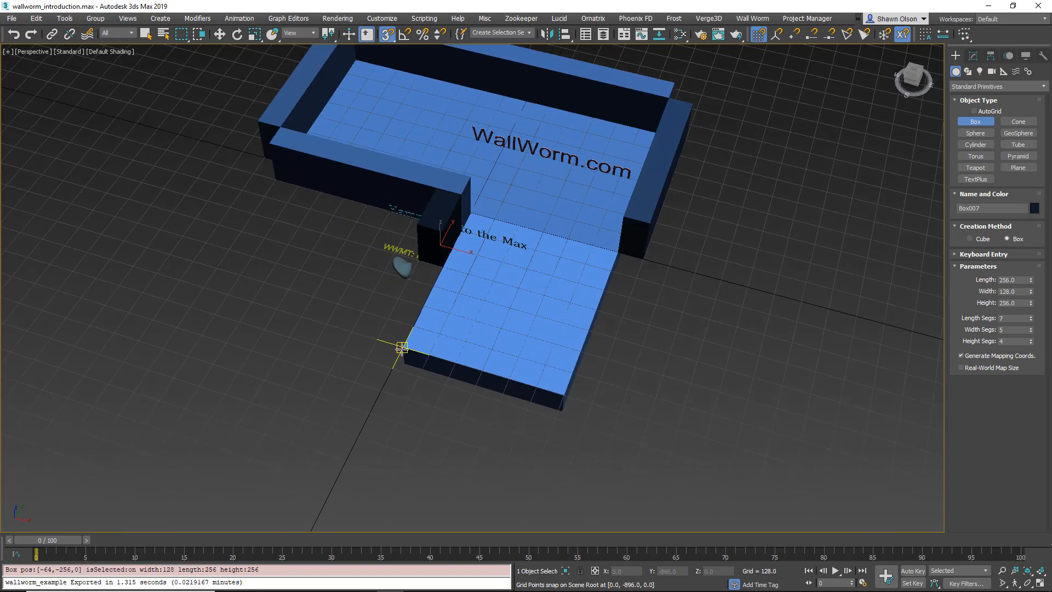
{"action": "left_click_drag", "start_coordinate": [404, 352], "coordinate": [554, 411]}
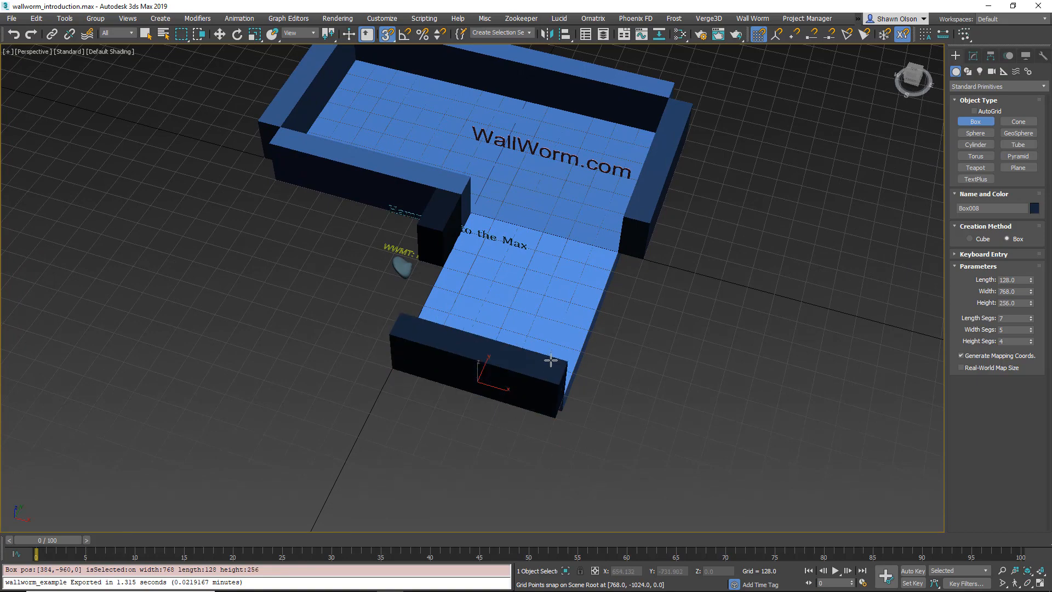
{"action": "left_click", "coordinate": [552, 360]}
{"action": "middle_click_drag", "start_coordinate": [552, 359], "coordinate": [476, 376], "text": "alt"}
{"action": "left_click_drag", "start_coordinate": [476, 376], "coordinate": [606, 347]}
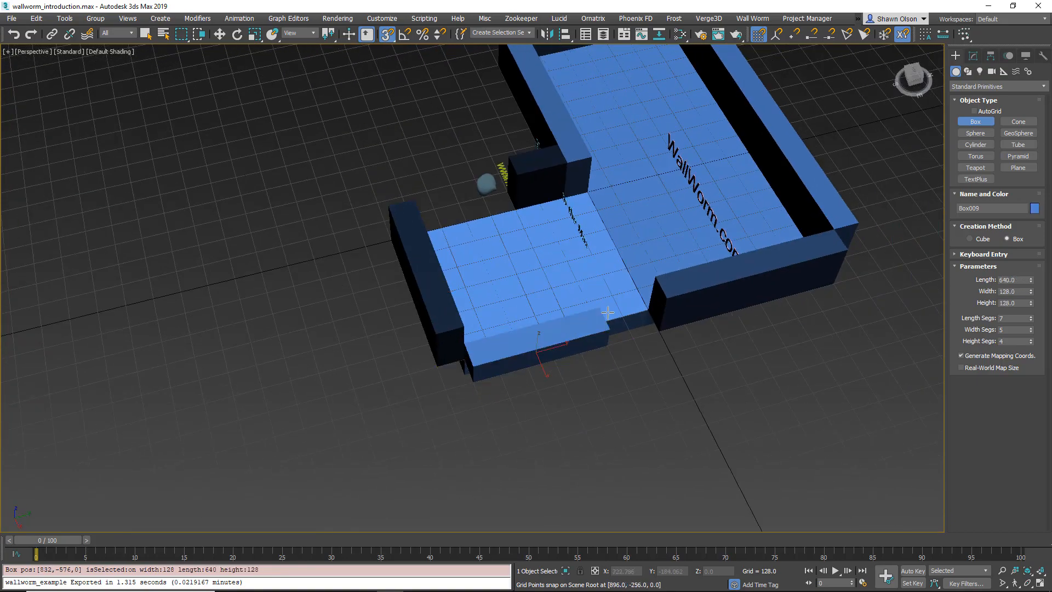
{"action": "middle_click_drag", "start_coordinate": [607, 293], "coordinate": [713, 275], "text": "alt"}
{"action": "key", "text": "w"}
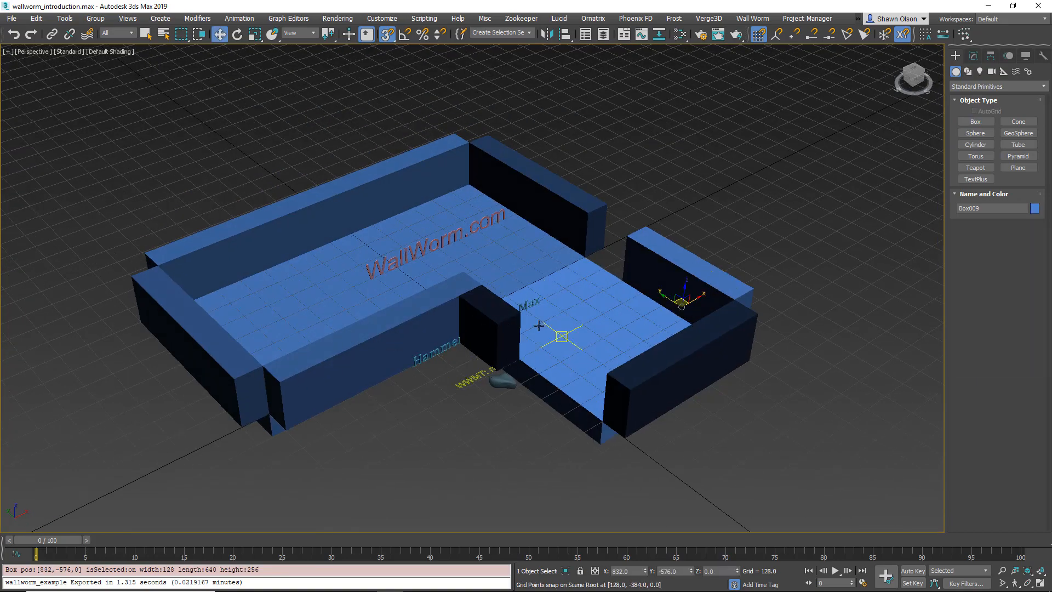
{"action": "middle_click_drag", "start_coordinate": [498, 304], "coordinate": [534, 295], "text": "alt"}
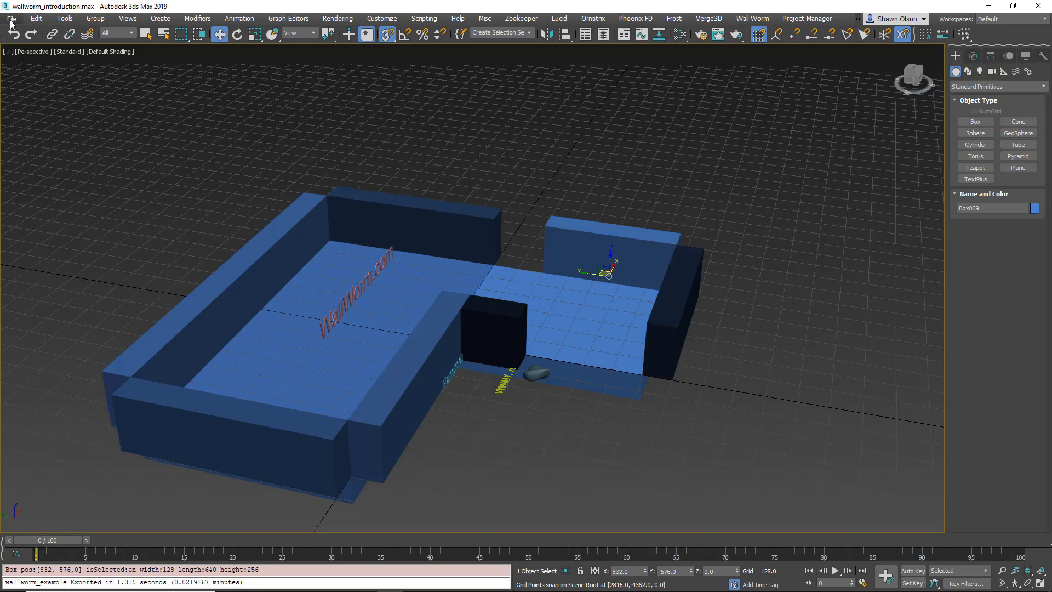
- Export the scene as a game level, overwriting wallworm_example.vmf in the testing folder
{"action": "left_click", "coordinate": [760, 20]}
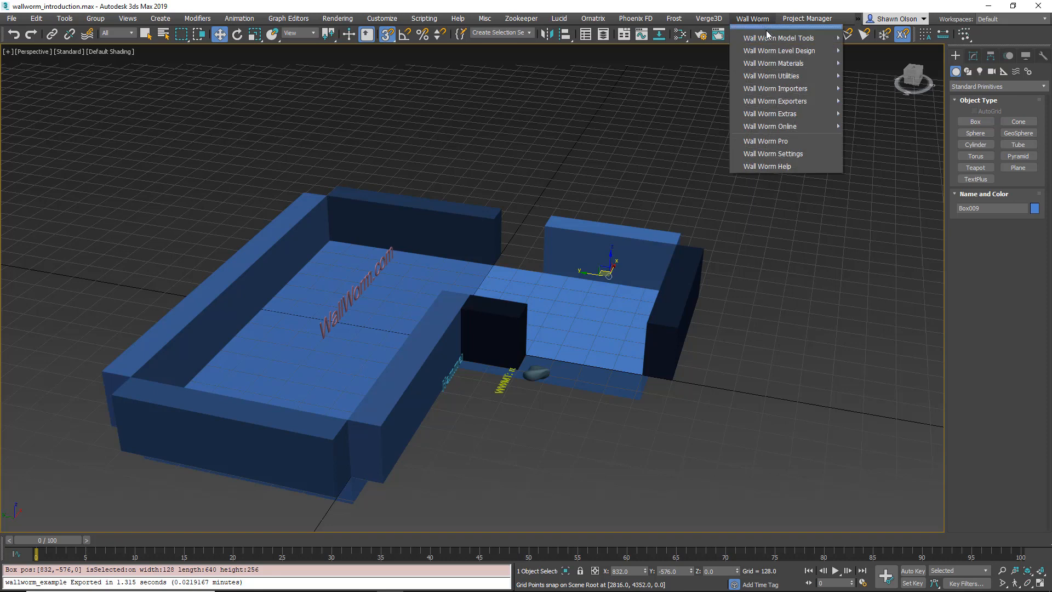
{"action": "mouse_move", "coordinate": [784, 50]}
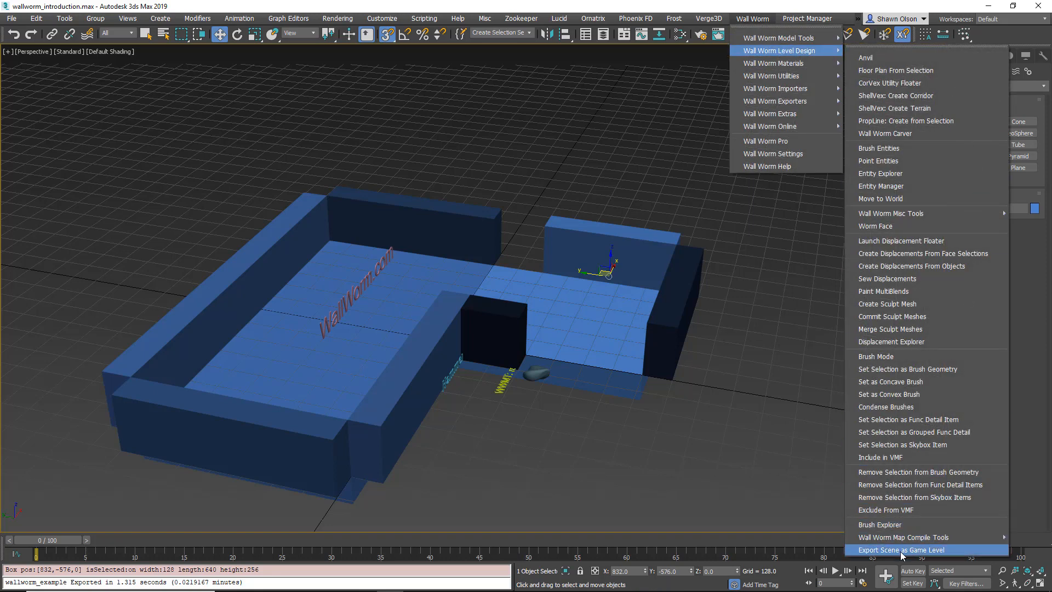
{"action": "left_click", "coordinate": [902, 550]}
{"action": "left_click", "coordinate": [165, 491]}
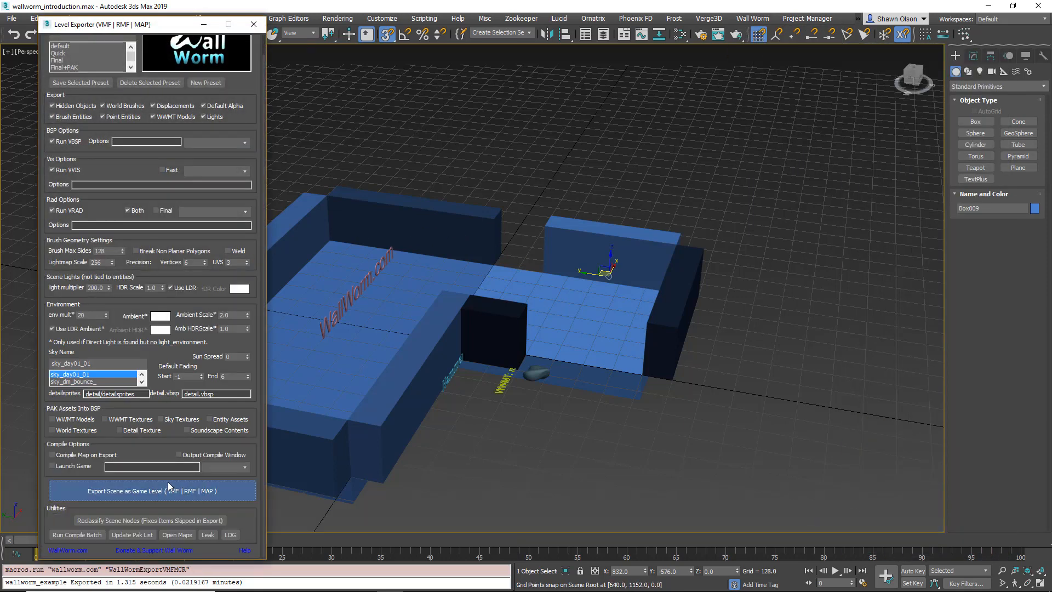
{"action": "left_click", "coordinate": [820, 515]}
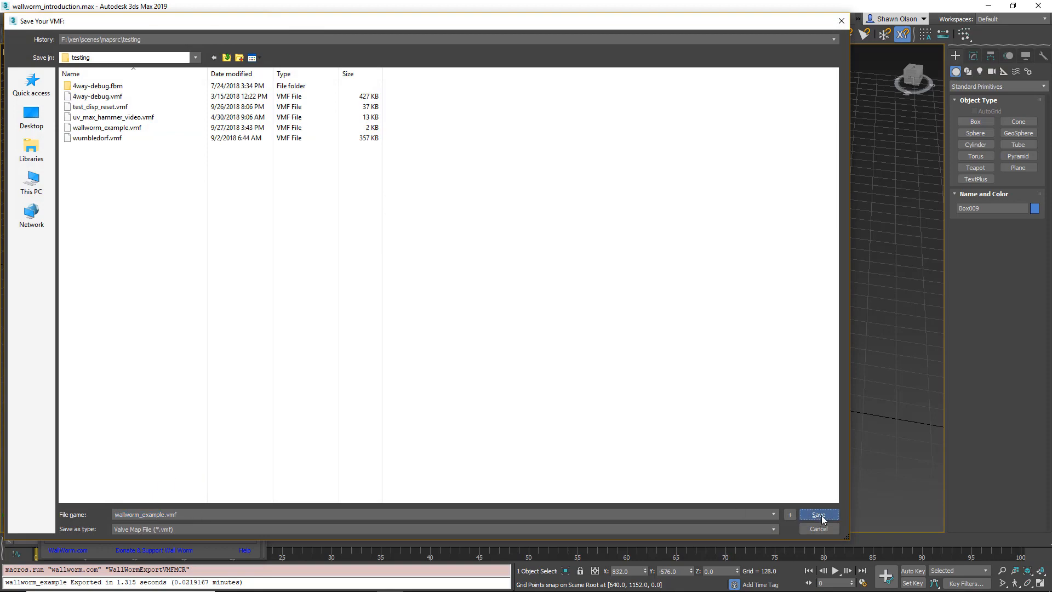
{"action": "left_click", "coordinate": [568, 344]}
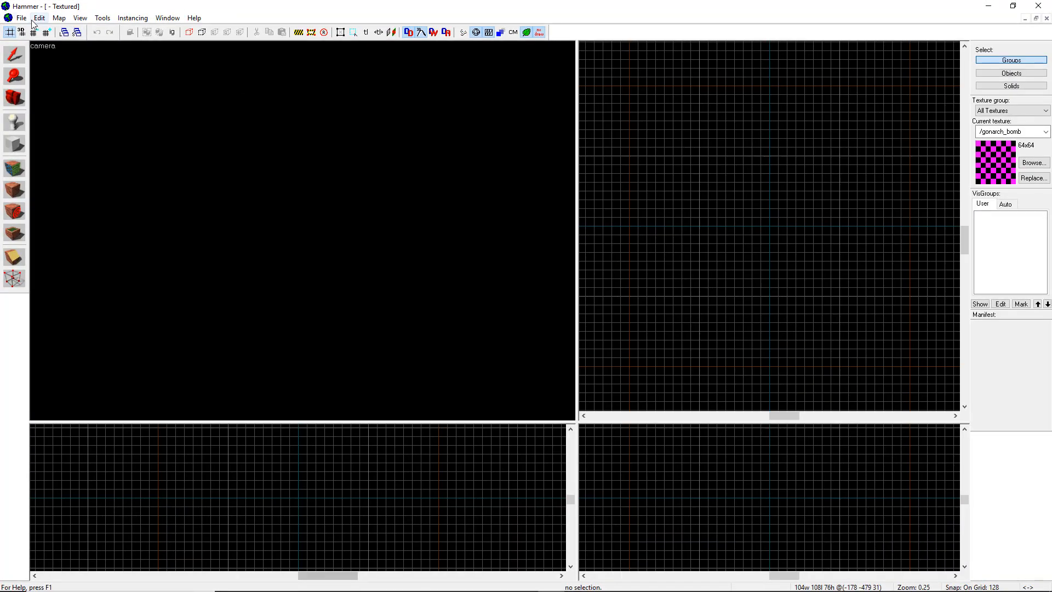
- Open wallworm_example.vmf in Hammer, check the exported level in the camera view, close the map and return to 3ds Max
{"action": "left_click", "coordinate": [21, 17]}
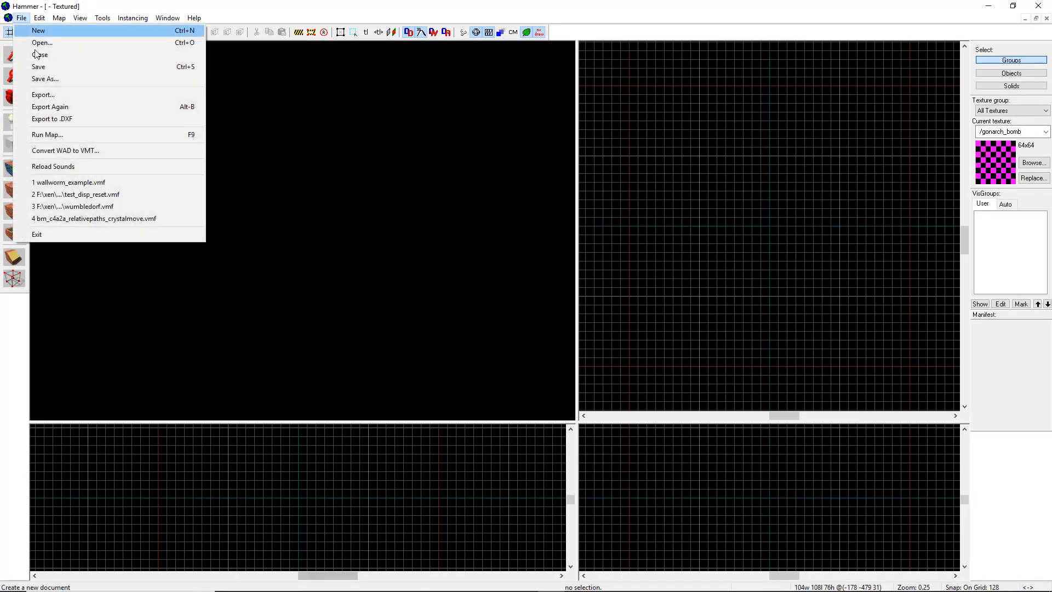
{"action": "left_click", "coordinate": [60, 183]}
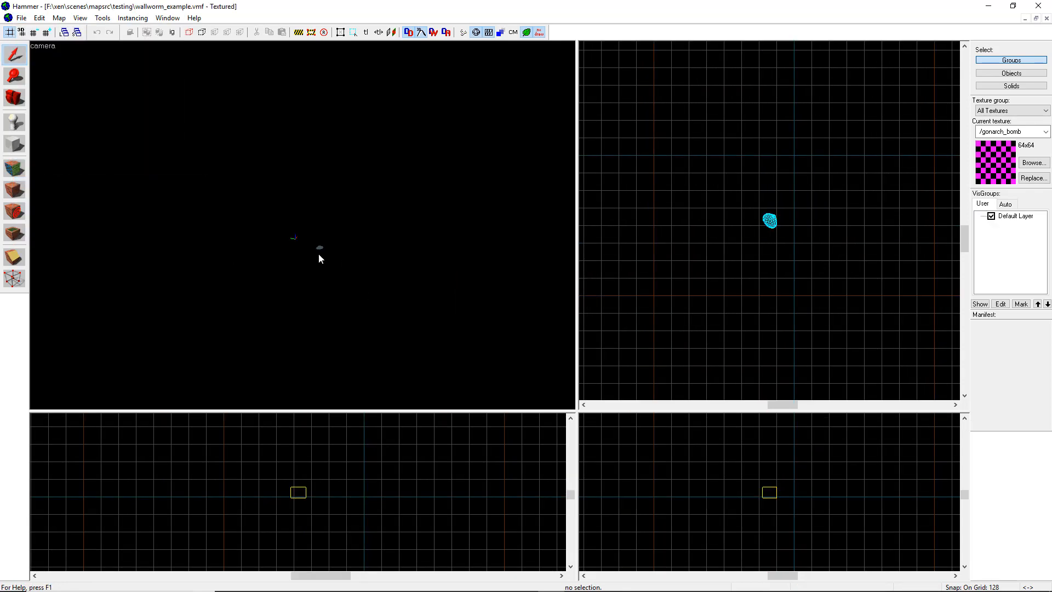
{"action": "scroll", "coordinate": [321, 267], "scroll_direction": "up", "scroll_amount": 1}
{"action": "left_click", "coordinate": [1046, 18]}
{"action": "left_click", "coordinate": [990, 7]}
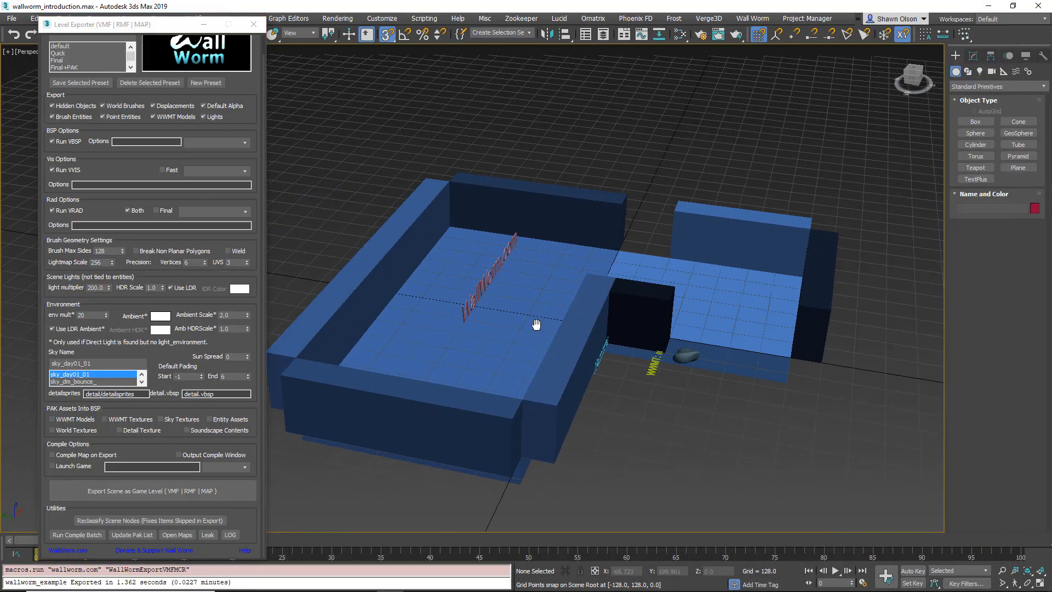
- Move the Level Exporter window aside, select the long back wall and enable Display Selected With Edged Faces for the viewport
{"action": "middle_click_drag", "start_coordinate": [539, 336], "coordinate": [514, 338], "text": "alt"}
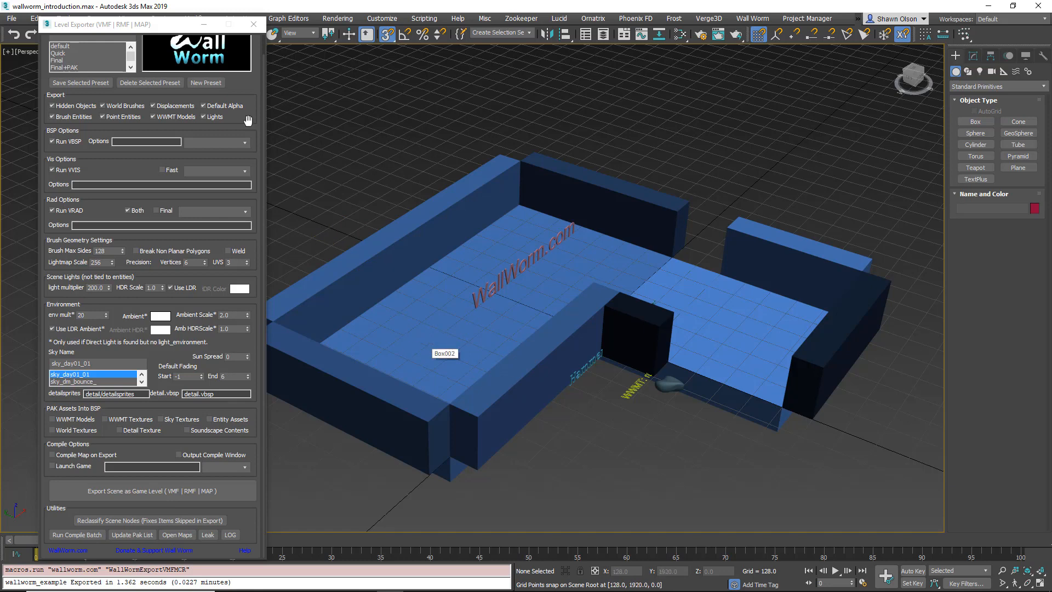
{"action": "left_click_drag", "start_coordinate": [144, 24], "coordinate": [83, 108]}
{"action": "left_click", "coordinate": [144, 35]}
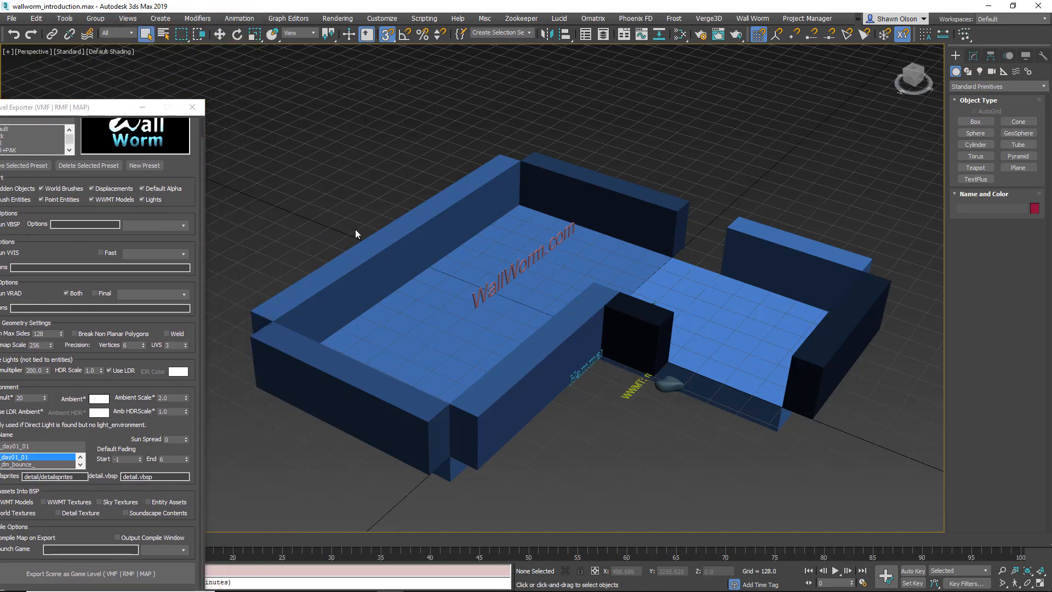
{"action": "left_click", "coordinate": [369, 252]}
{"action": "left_click", "coordinate": [110, 52]}
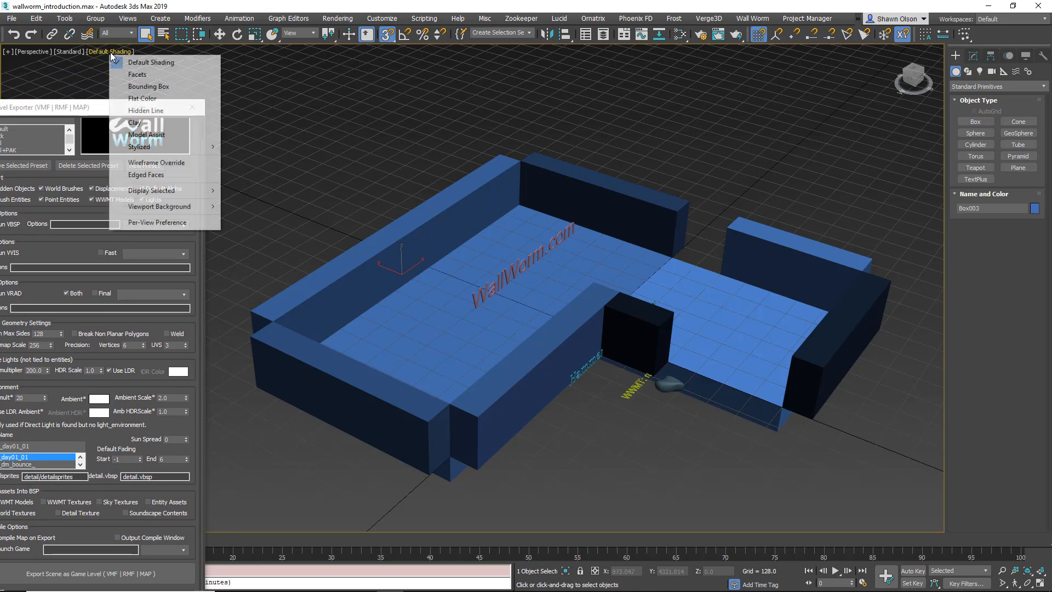
{"action": "mouse_move", "coordinate": [177, 192]}
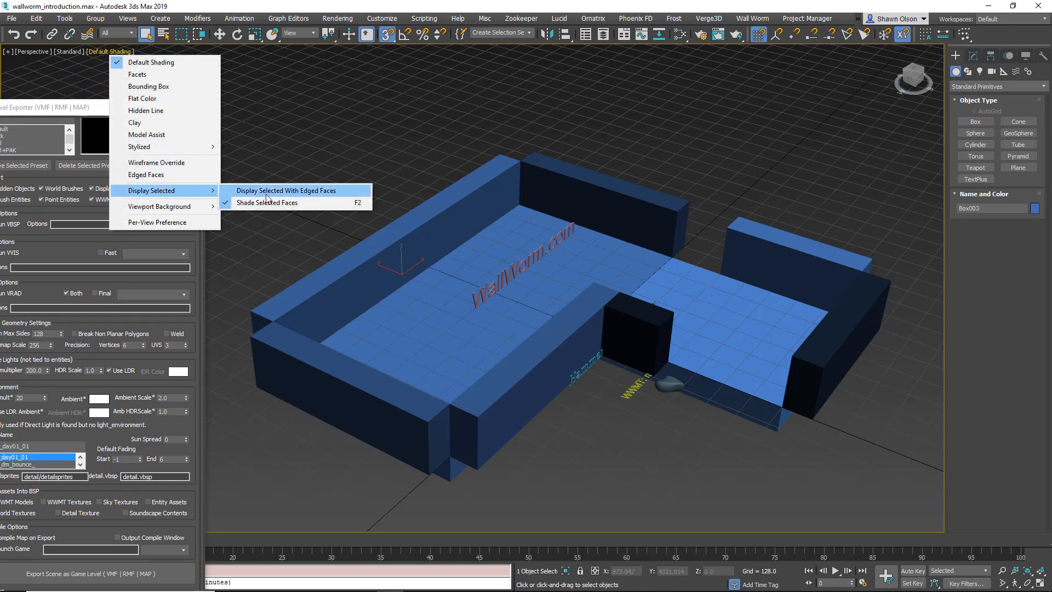
{"action": "left_click", "coordinate": [282, 192]}
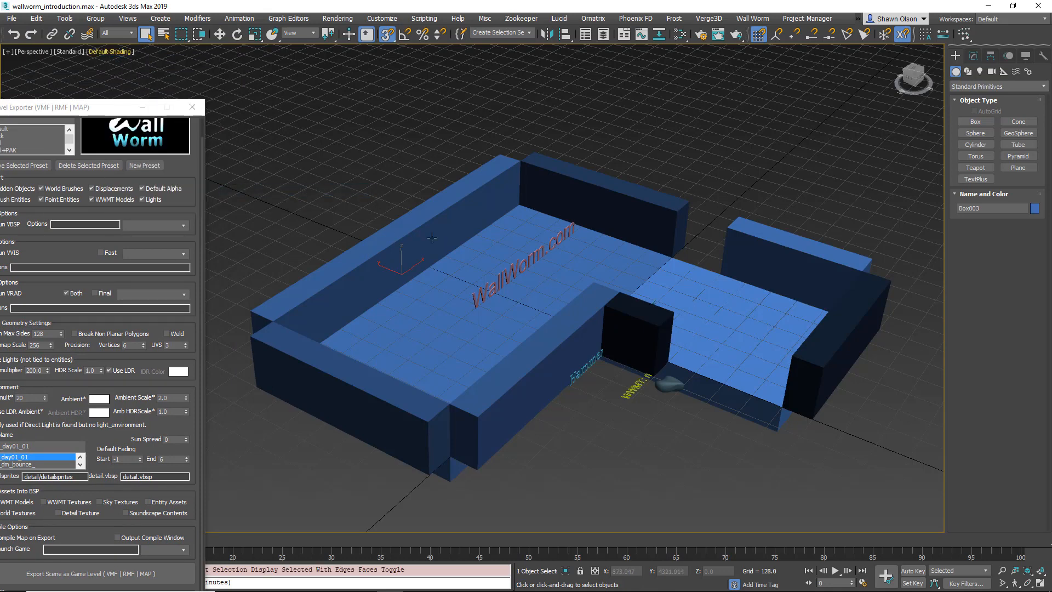
- Select all nine wall and floor boxes and set the selection as brush geometry
{"action": "left_click", "coordinate": [599, 189]}
{"action": "left_click", "coordinate": [809, 284]}
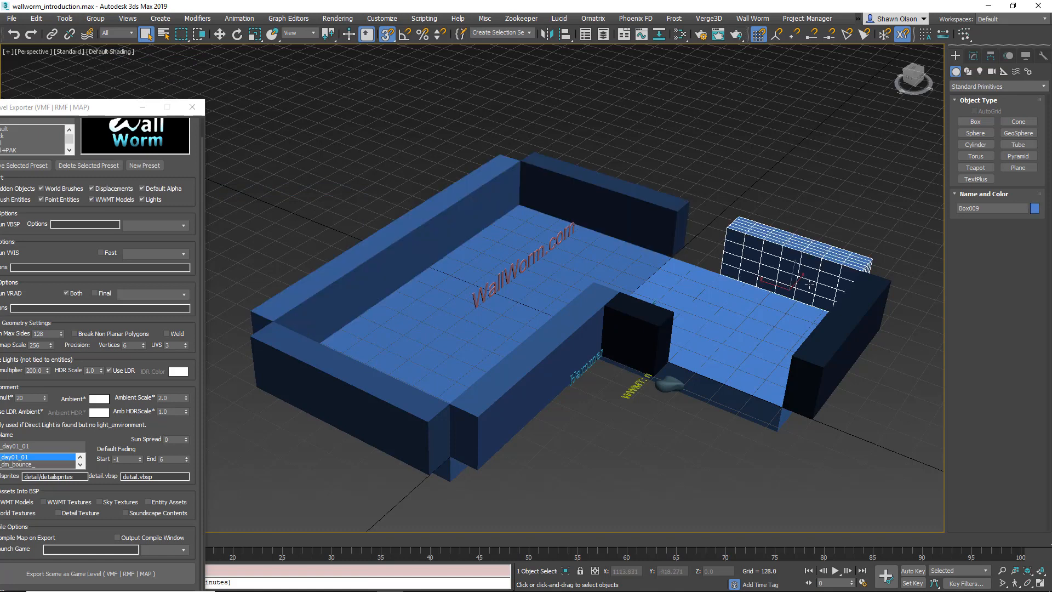
{"action": "left_click", "coordinate": [843, 321]}
{"action": "left_click", "coordinate": [638, 334], "text": "ctrl"}
{"action": "left_click", "coordinate": [778, 257], "text": "ctrl"}
{"action": "left_click", "coordinate": [630, 257], "text": "ctrl"}
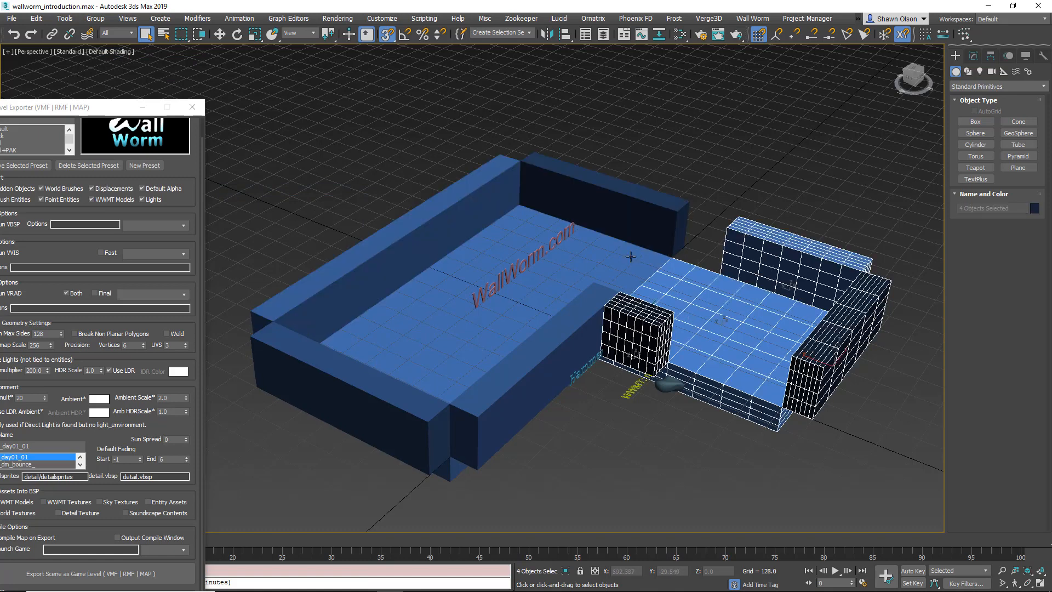
{"action": "left_click", "coordinate": [597, 253], "text": "ctrl"}
{"action": "left_click", "coordinate": [625, 197], "text": "ctrl"}
{"action": "left_click", "coordinate": [424, 204], "text": "ctrl"}
{"action": "left_click", "coordinate": [532, 387], "text": "ctrl"}
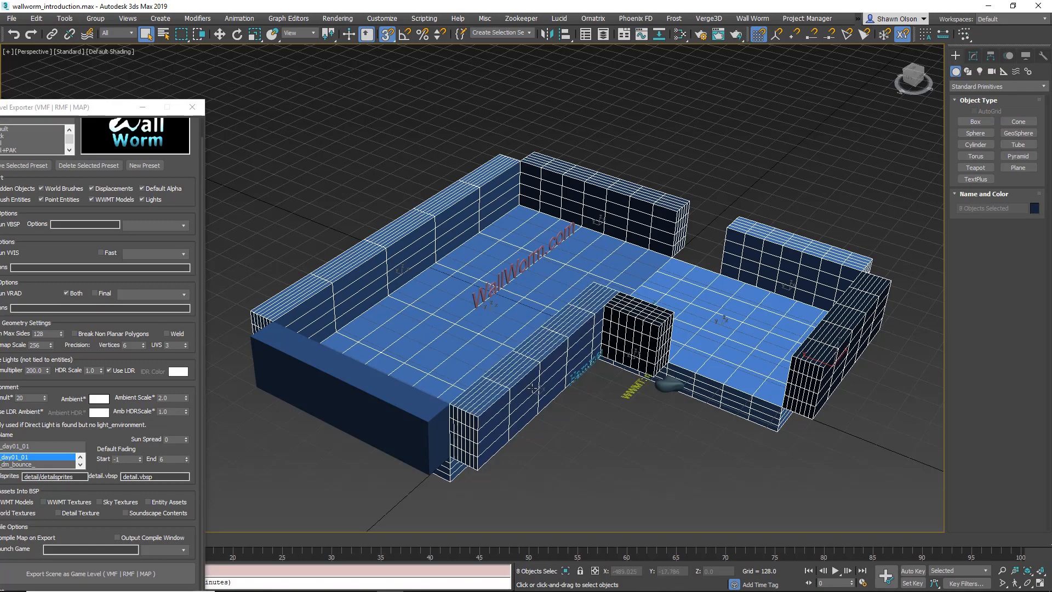
{"action": "left_click", "coordinate": [406, 396], "text": "ctrl"}
{"action": "middle_click_drag", "start_coordinate": [450, 371], "coordinate": [419, 378], "text": "alt"}
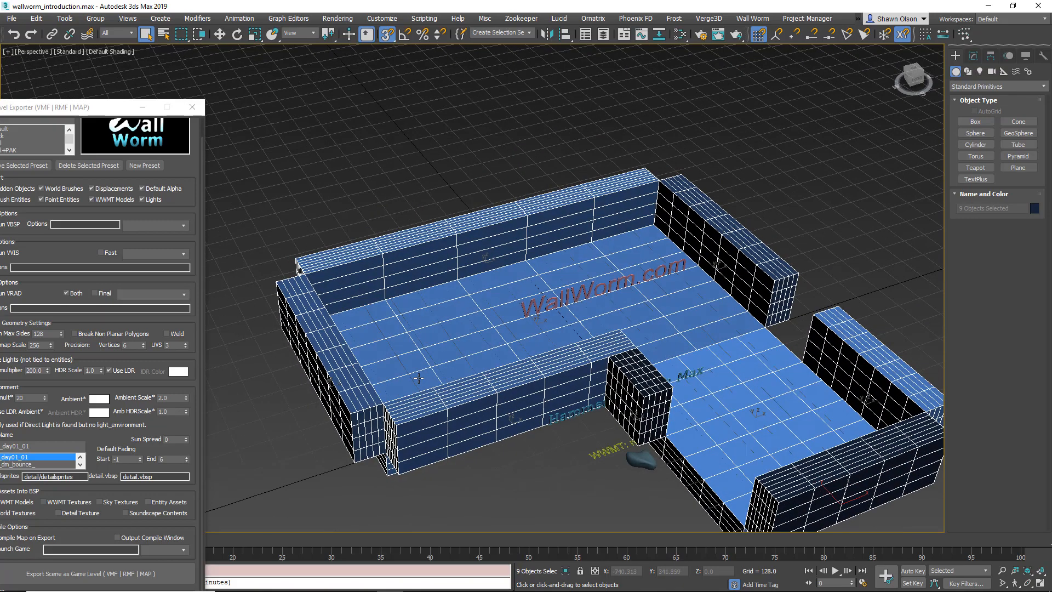
{"action": "left_click", "coordinate": [752, 19]}
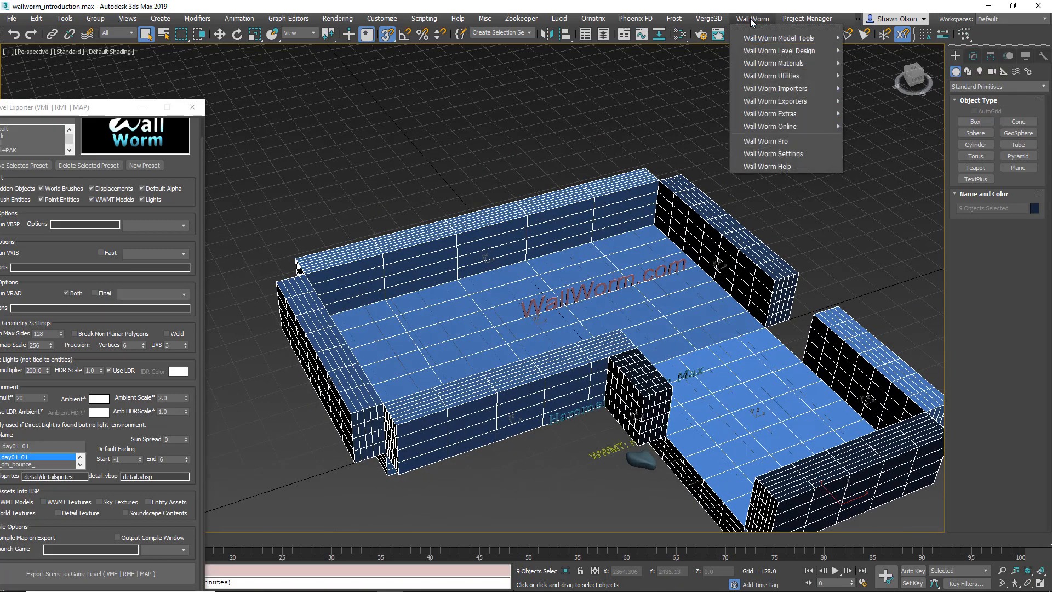
{"action": "mouse_move", "coordinate": [773, 51]}
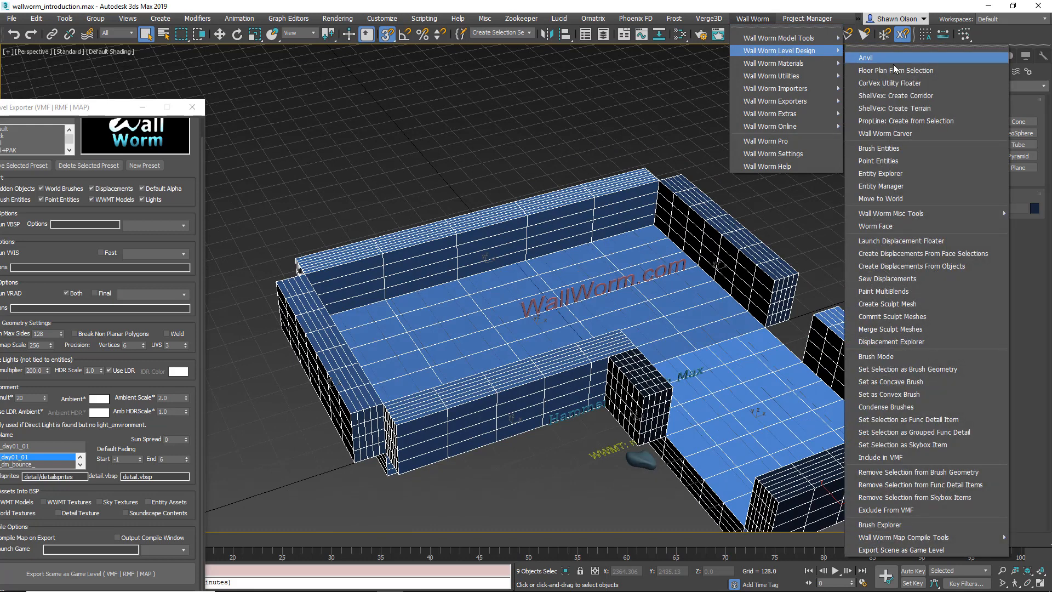
{"action": "left_click", "coordinate": [950, 370]}
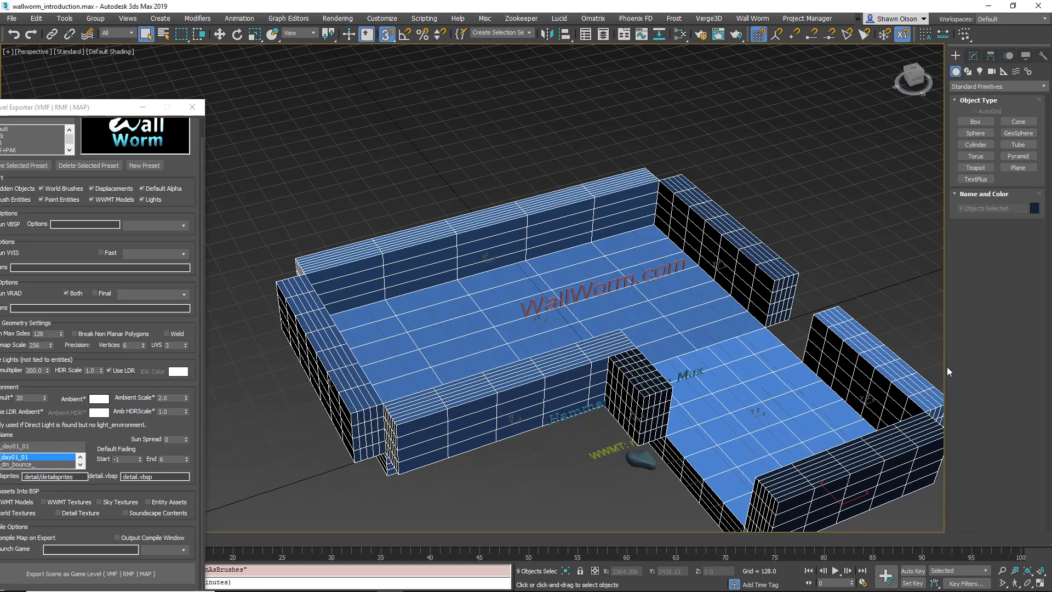
- Bring the Level Exporter window fully into view and export the level again over wallworm_example.vmf
{"action": "left_click_drag", "start_coordinate": [98, 109], "coordinate": [140, 25]}
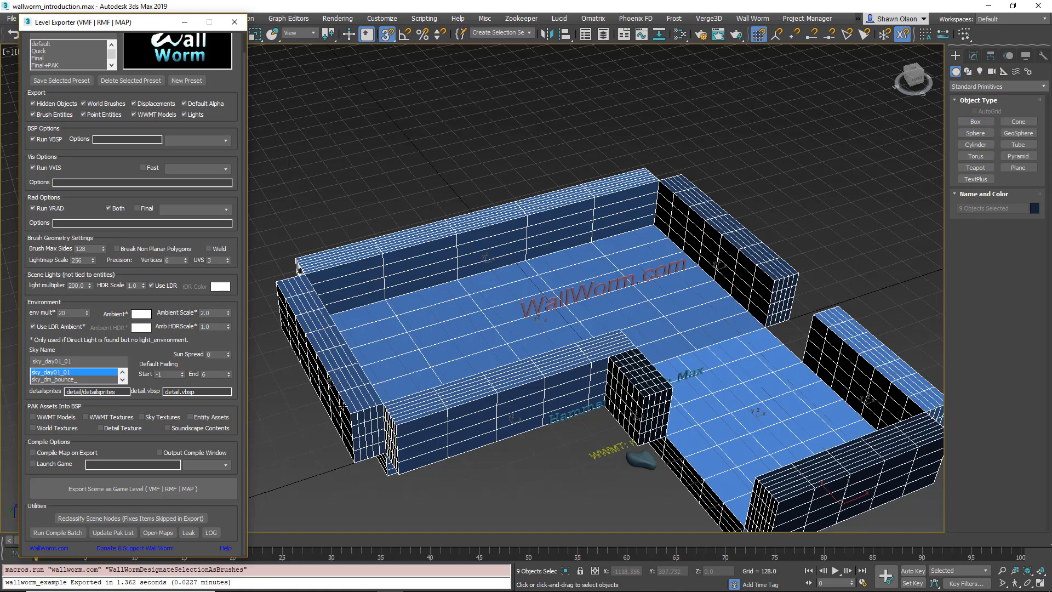
{"action": "left_click", "coordinate": [133, 488]}
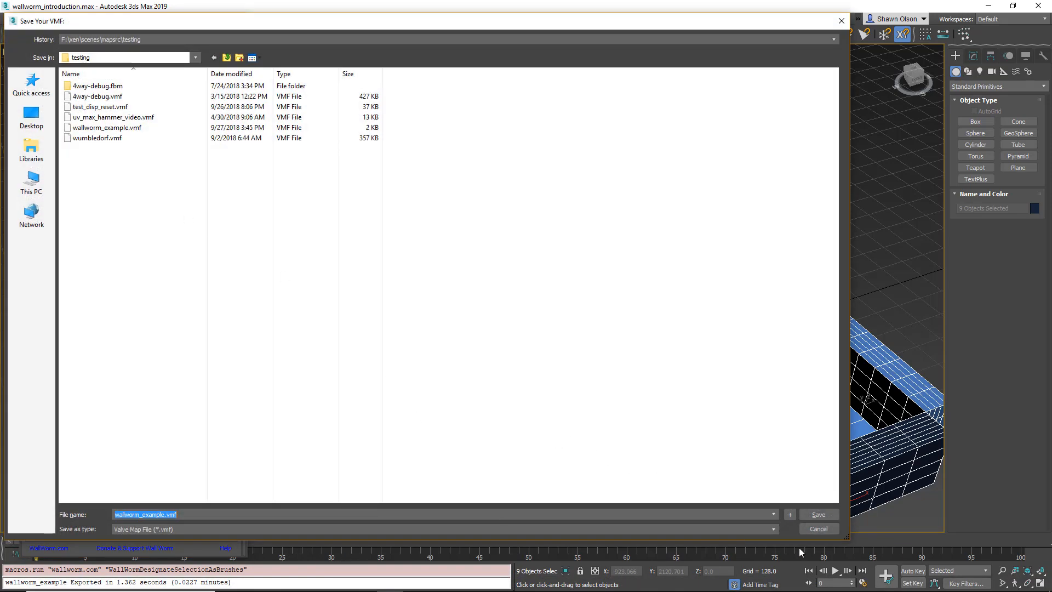
{"action": "left_click", "coordinate": [819, 515]}
{"action": "left_click", "coordinate": [570, 342]}
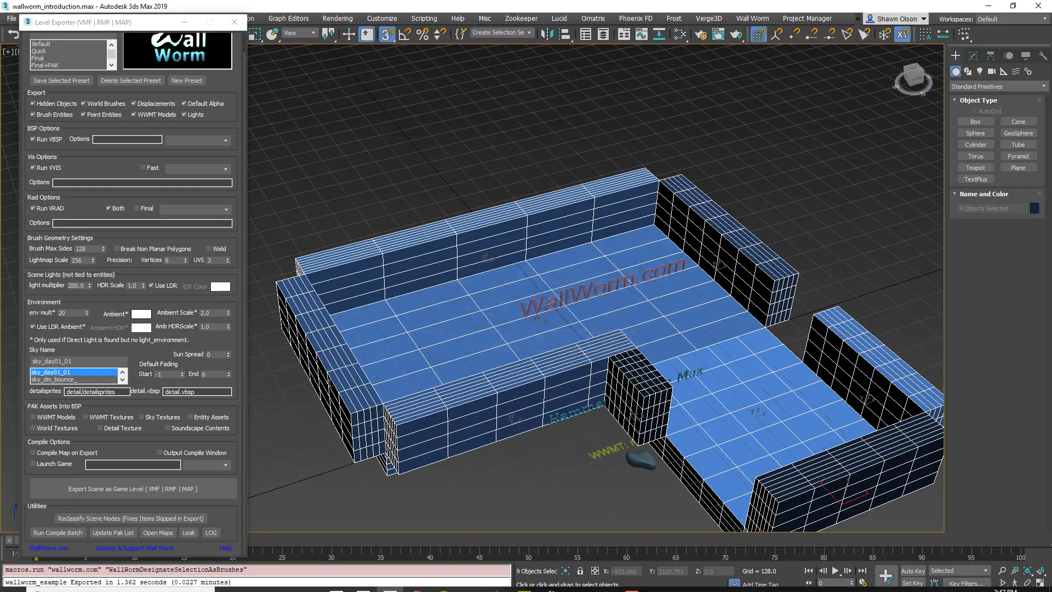
- Switch to Hammer, reopen wallworm_example.vmf to check for the brushes in the camera view, then close it and return to 3ds Max
{"action": "left_click", "coordinate": [550, 582]}
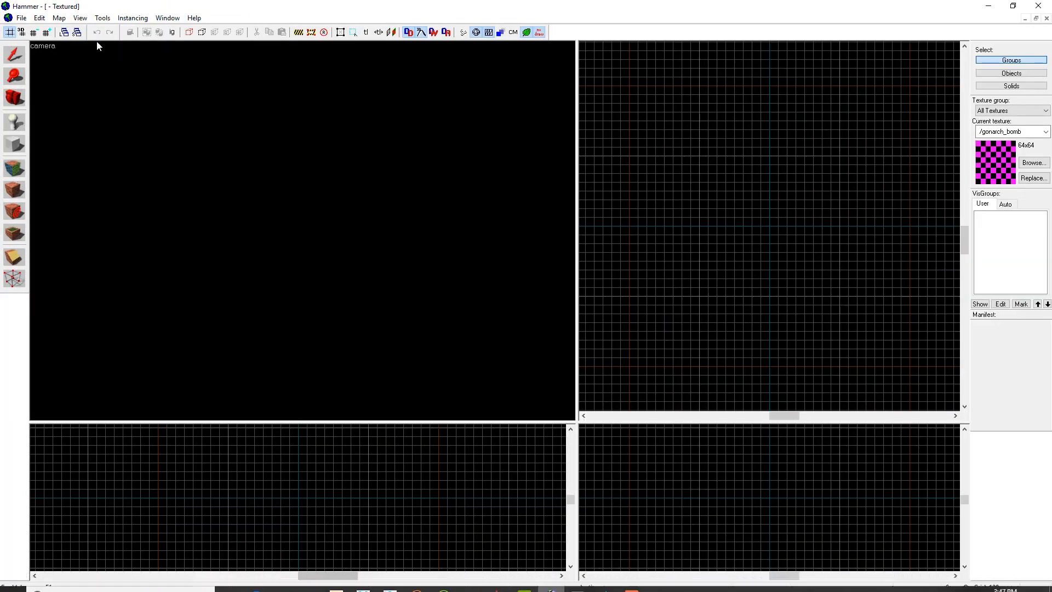
{"action": "left_click", "coordinate": [21, 18]}
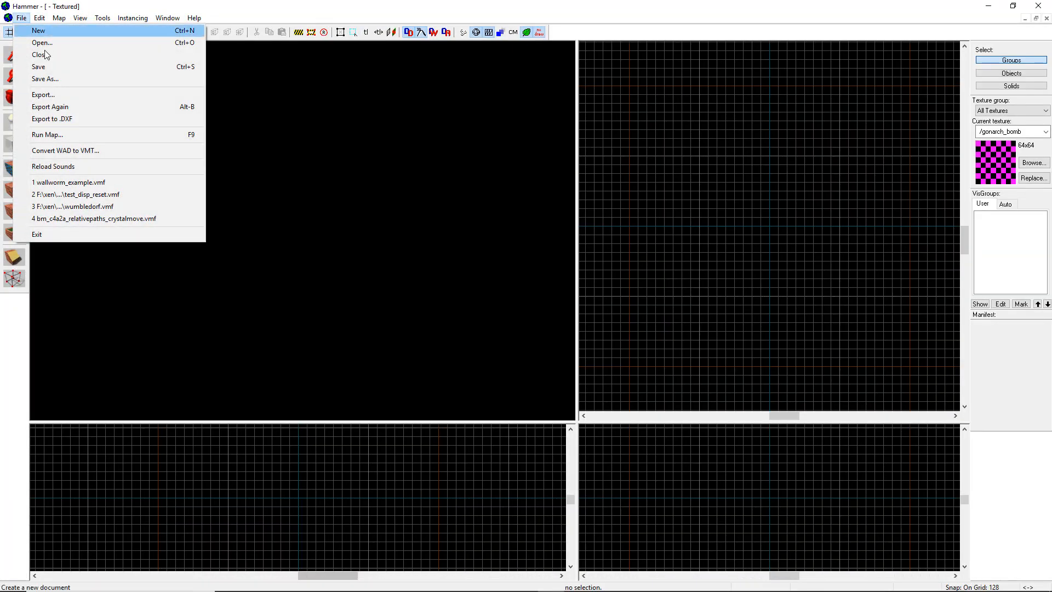
{"action": "left_click", "coordinate": [80, 183]}
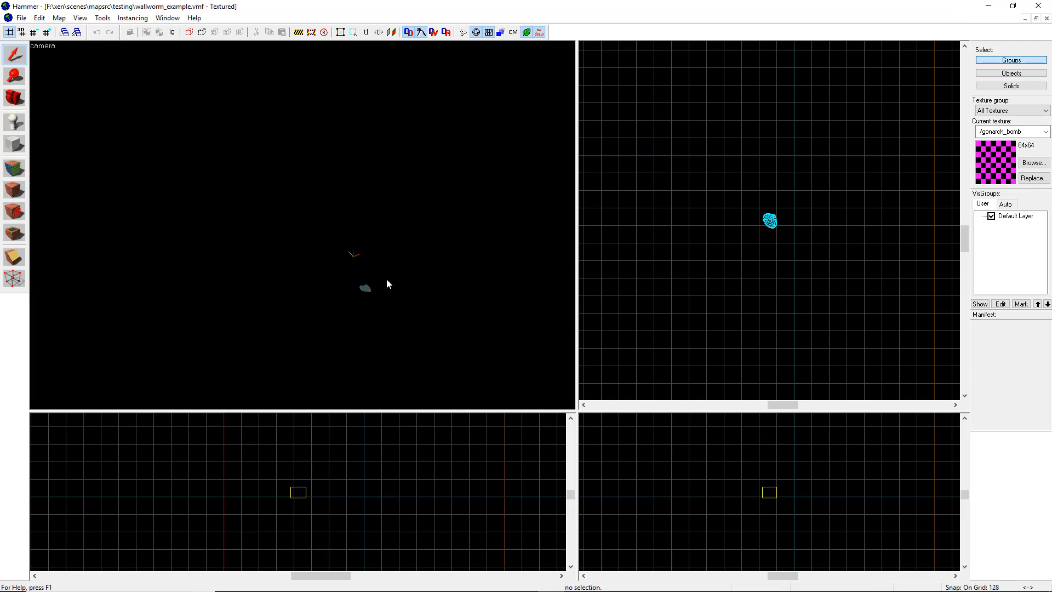
{"action": "scroll", "coordinate": [383, 303], "scroll_direction": "up", "scroll_amount": 2}
{"action": "left_click", "coordinate": [1047, 18]}
{"action": "left_click", "coordinate": [988, 6]}
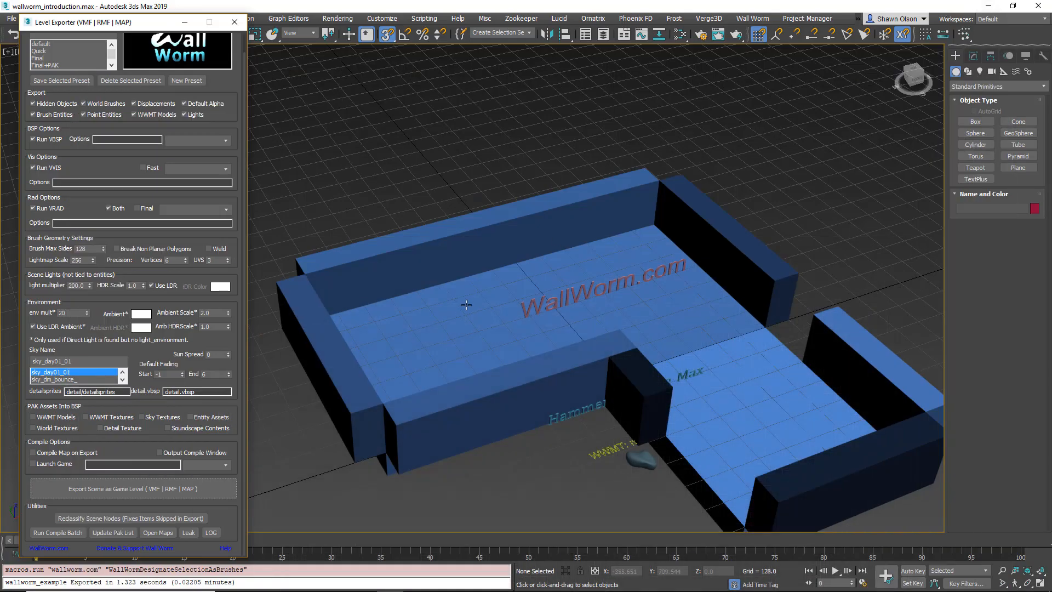
- Select the end wall on the short side of the larger room and set its height, width and length segments to 1
{"action": "left_click", "coordinate": [357, 379]}
{"action": "middle_click_drag", "start_coordinate": [339, 404], "coordinate": [425, 388], "text": "alt"}
{"action": "middle_click_drag", "start_coordinate": [425, 388], "coordinate": [621, 344]}
{"action": "scroll", "coordinate": [538, 368], "scroll_direction": "up", "scroll_amount": 3}
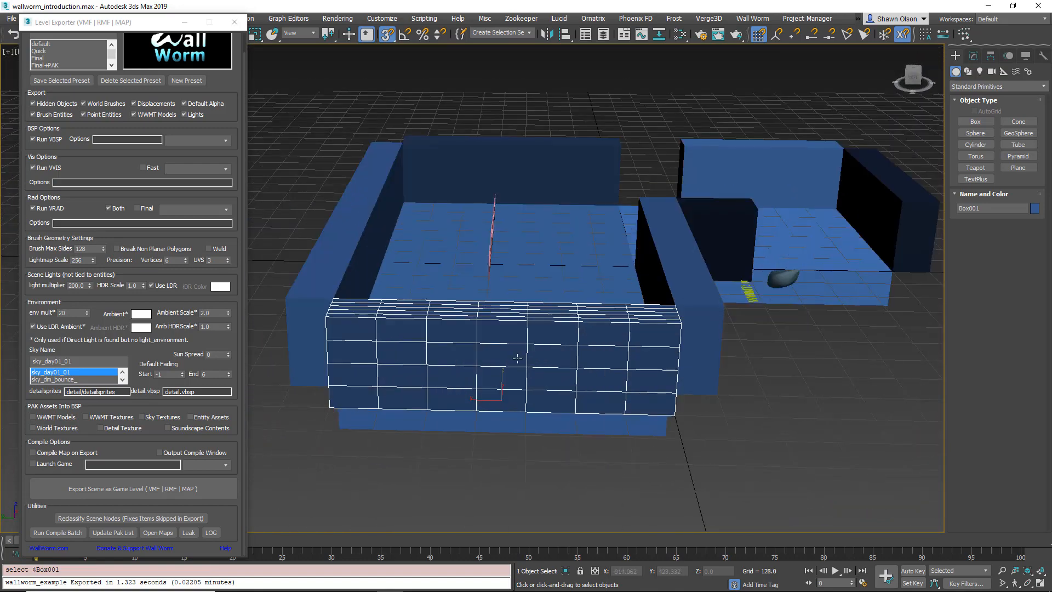
{"action": "left_click", "coordinate": [976, 56]}
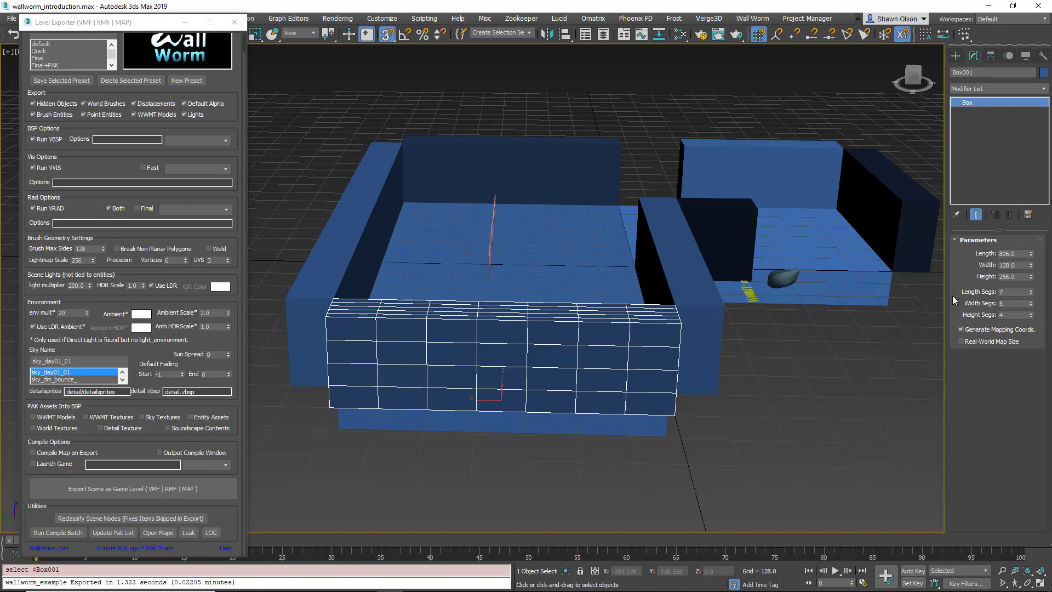
{"action": "right_click", "coordinate": [1031, 317]}
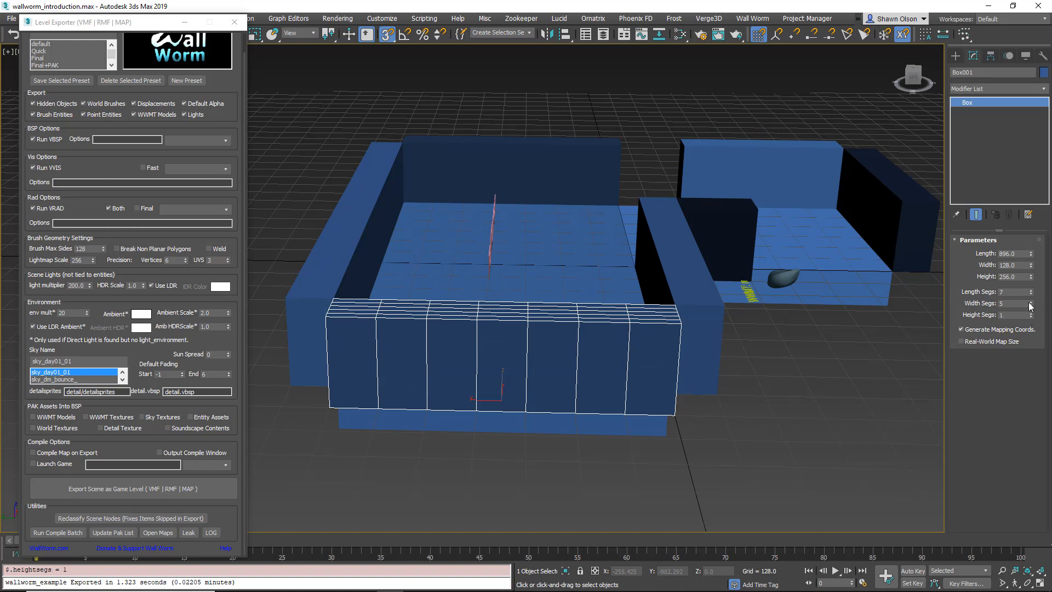
{"action": "right_click", "coordinate": [1031, 304]}
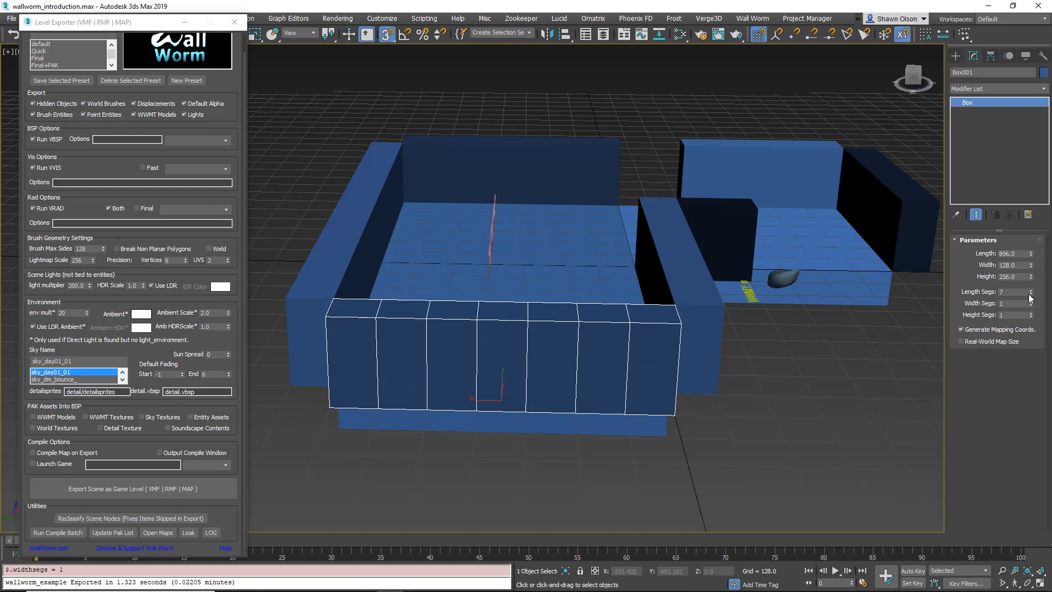
{"action": "right_click", "coordinate": [1031, 294]}
- Select the larger room's floor box and set its length, width and height segments to 1
{"action": "middle_click_drag", "start_coordinate": [596, 335], "coordinate": [383, 357], "text": "alt"}
{"action": "middle_click_drag", "start_coordinate": [485, 345], "coordinate": [350, 237]}
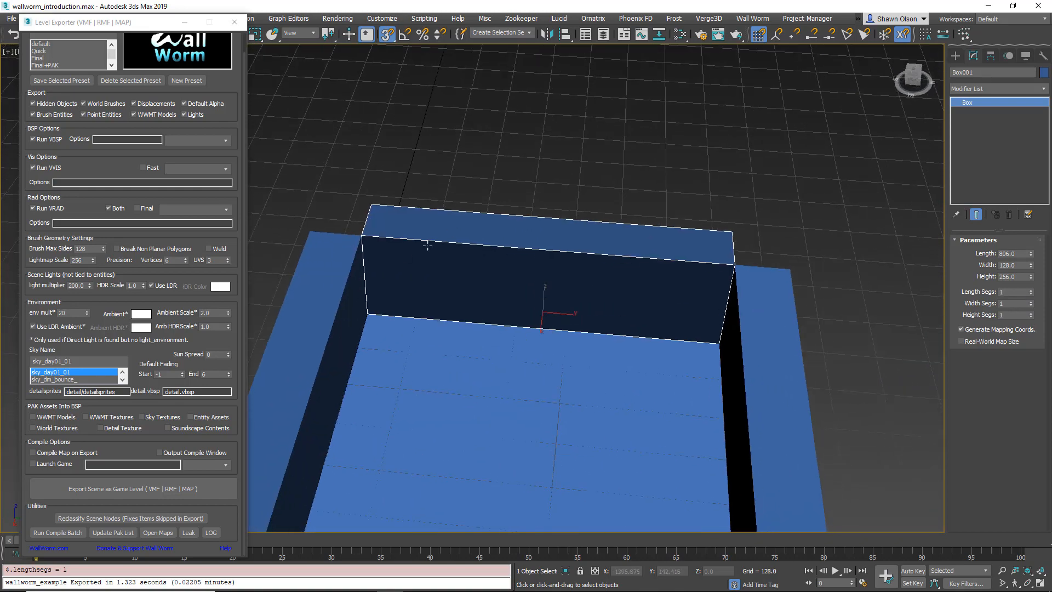
{"action": "middle_click_drag", "start_coordinate": [526, 264], "coordinate": [620, 257], "text": "alt"}
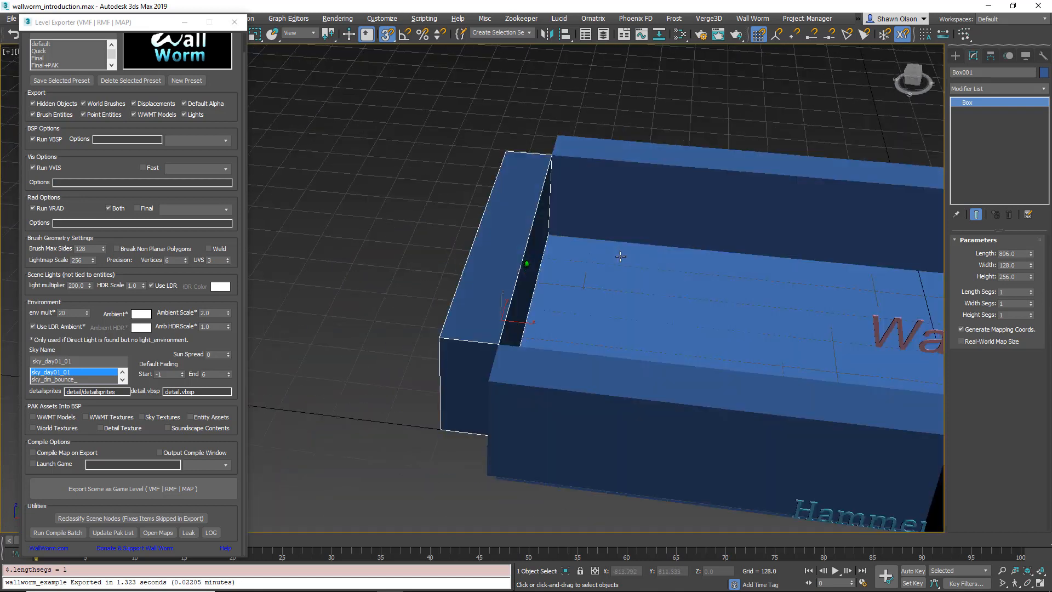
{"action": "left_click", "coordinate": [647, 283]}
{"action": "right_click", "coordinate": [1031, 293]}
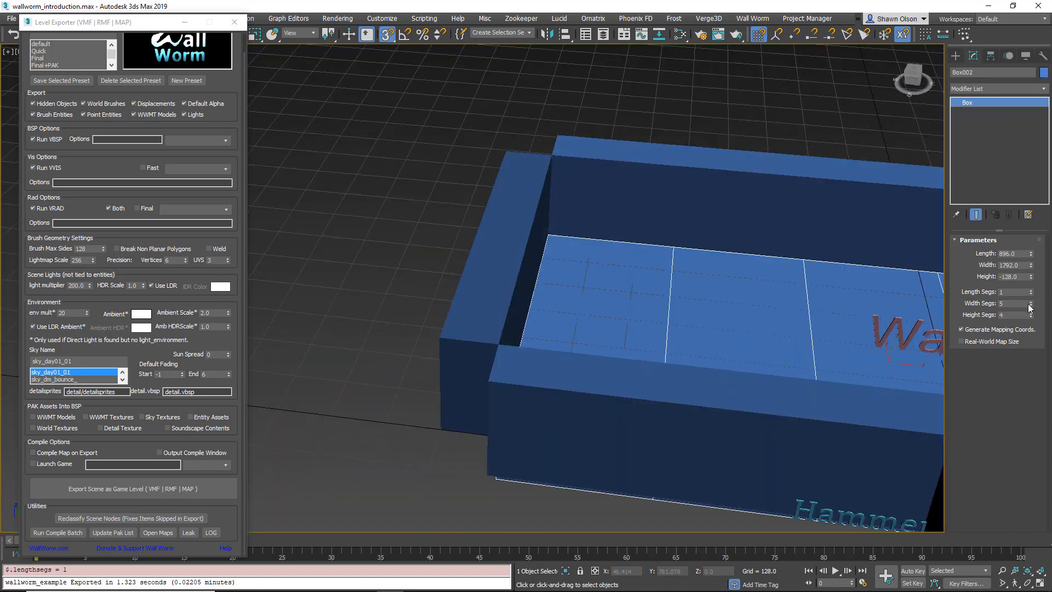
{"action": "right_click", "coordinate": [1031, 303]}
{"action": "right_click", "coordinate": [1031, 315]}
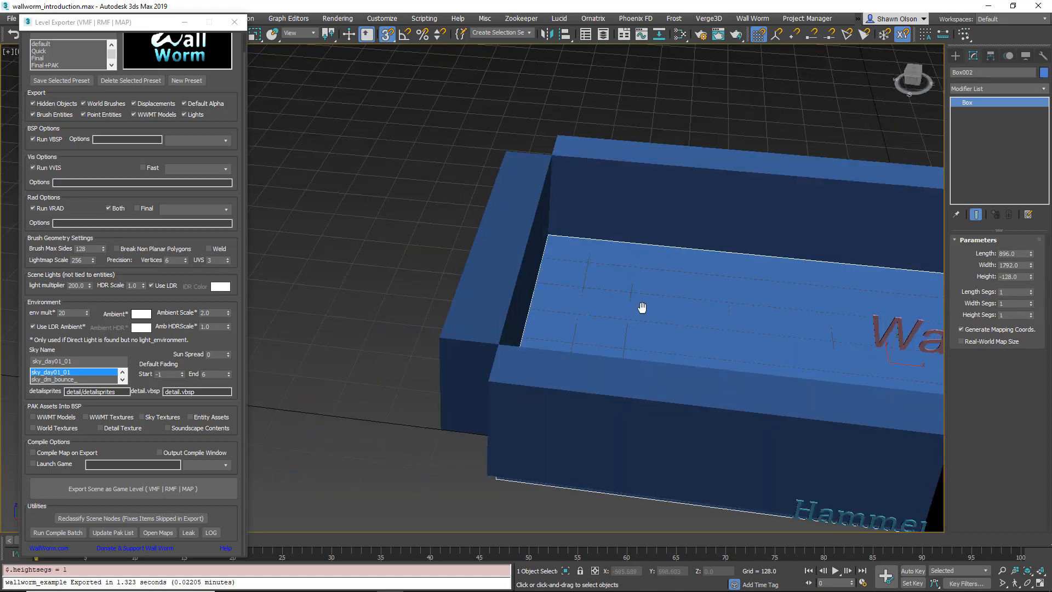
- Select the seven remaining boxes that still have extra segments: six walls and the smaller floor
{"action": "middle_click_drag", "start_coordinate": [641, 306], "coordinate": [546, 296]}
{"action": "scroll", "coordinate": [489, 297], "scroll_direction": "down", "scroll_amount": 5}
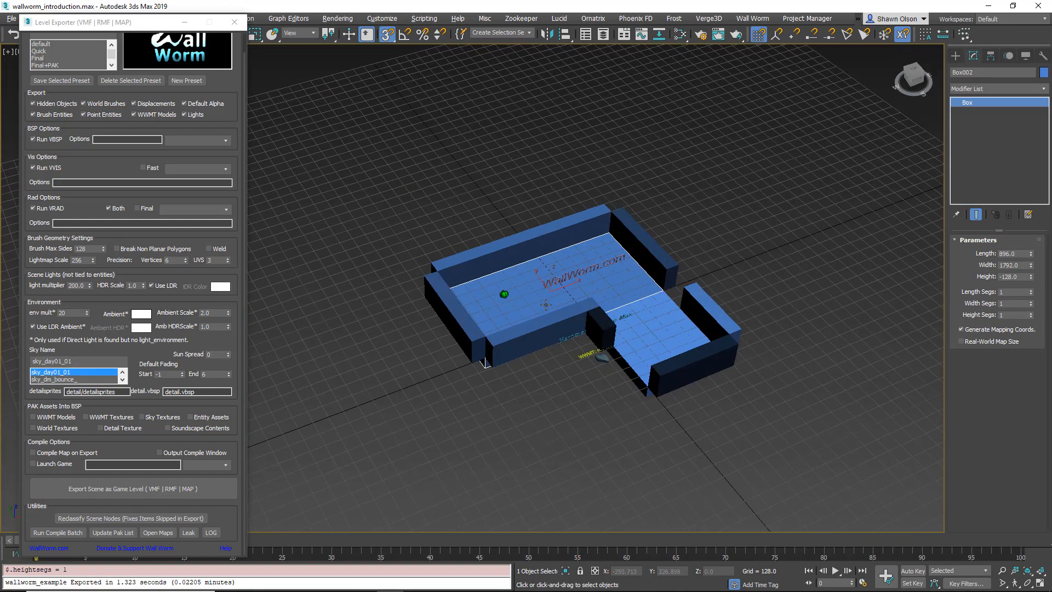
{"action": "left_click", "coordinate": [534, 237]}
{"action": "left_click", "coordinate": [643, 239], "text": "ctrl"}
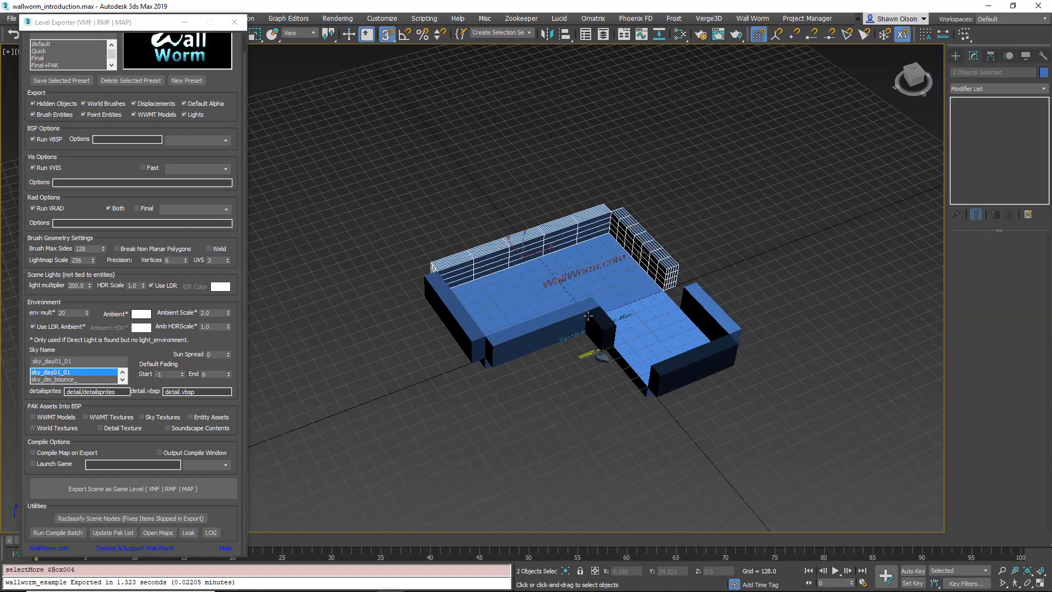
{"action": "left_click", "coordinate": [571, 311], "text": "ctrl"}
{"action": "left_click", "coordinate": [602, 329], "text": "ctrl"}
{"action": "left_click", "coordinate": [685, 313], "text": "ctrl"}
{"action": "left_click", "coordinate": [706, 308], "text": "ctrl"}
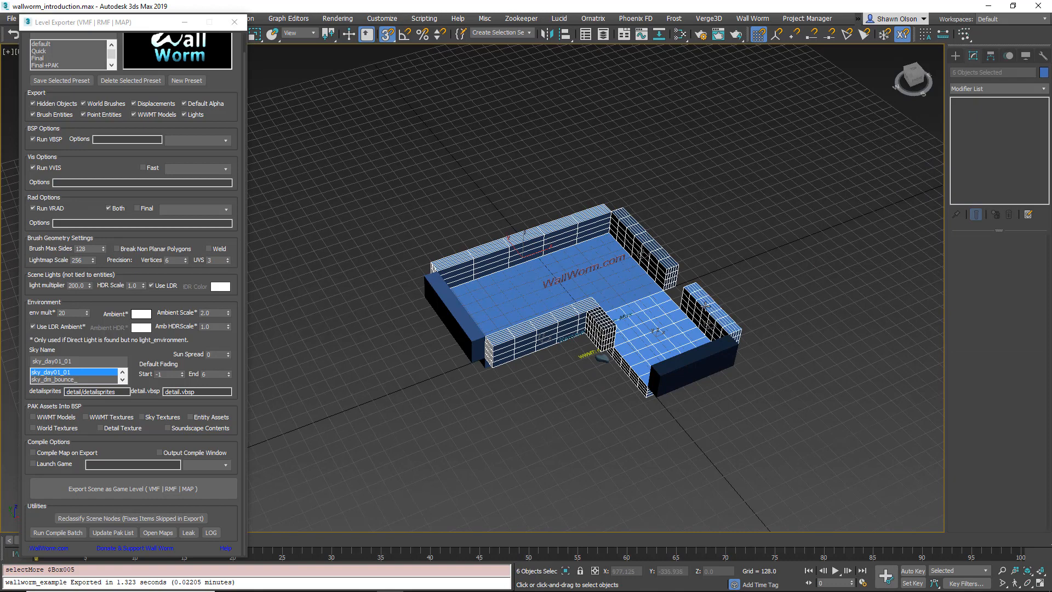
{"action": "left_click", "coordinate": [692, 357], "text": "ctrl"}
- Open the MAXScript Listener and run $.heightsegs = 1 and $.lengthsegs = 1 on the selected boxes
{"action": "right_click", "coordinate": [413, 570]}
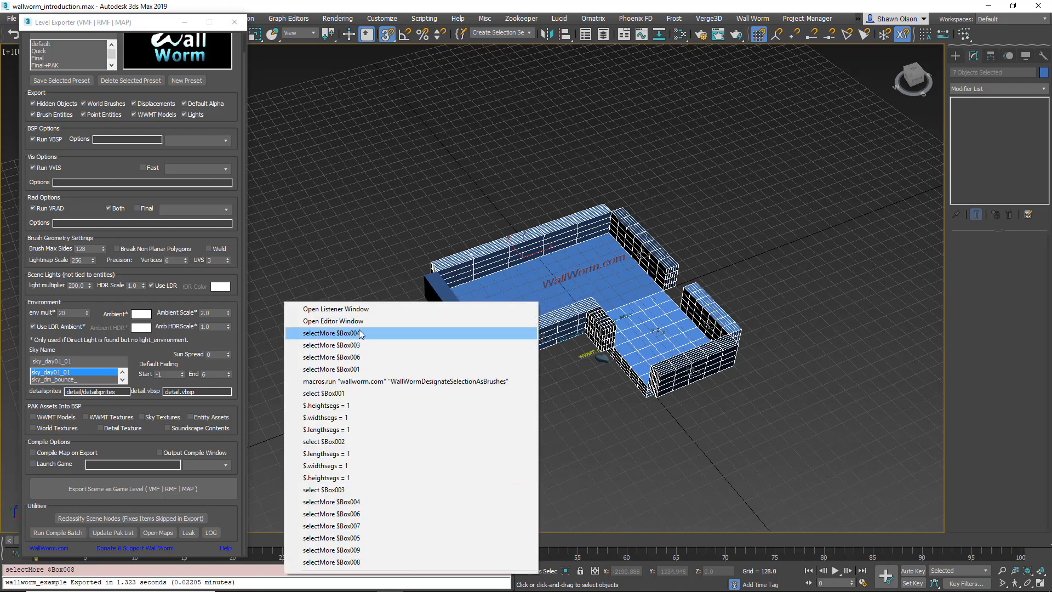
{"action": "left_click", "coordinate": [365, 311]}
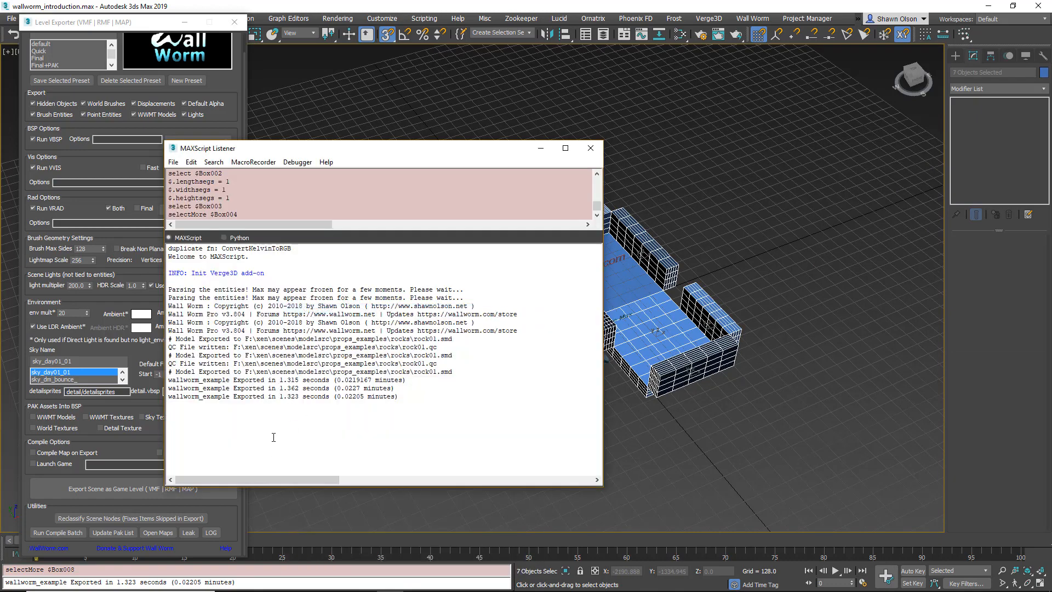
{"action": "type", "text": "$.heightsegs = 1"}
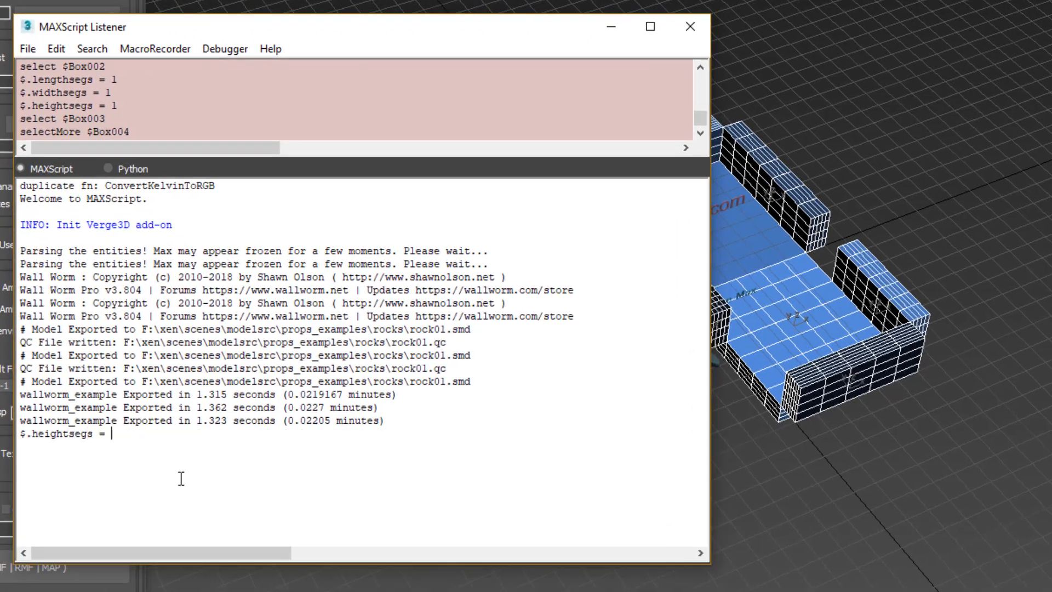
{"action": "key", "text": "Return"}
{"action": "type", "text": "$.heightsegs = 1"}
{"action": "left_click_drag", "start_coordinate": [84, 456], "coordinate": [49, 455]}
{"action": "type", "text": "length"}
{"action": "key", "text": "Return"}
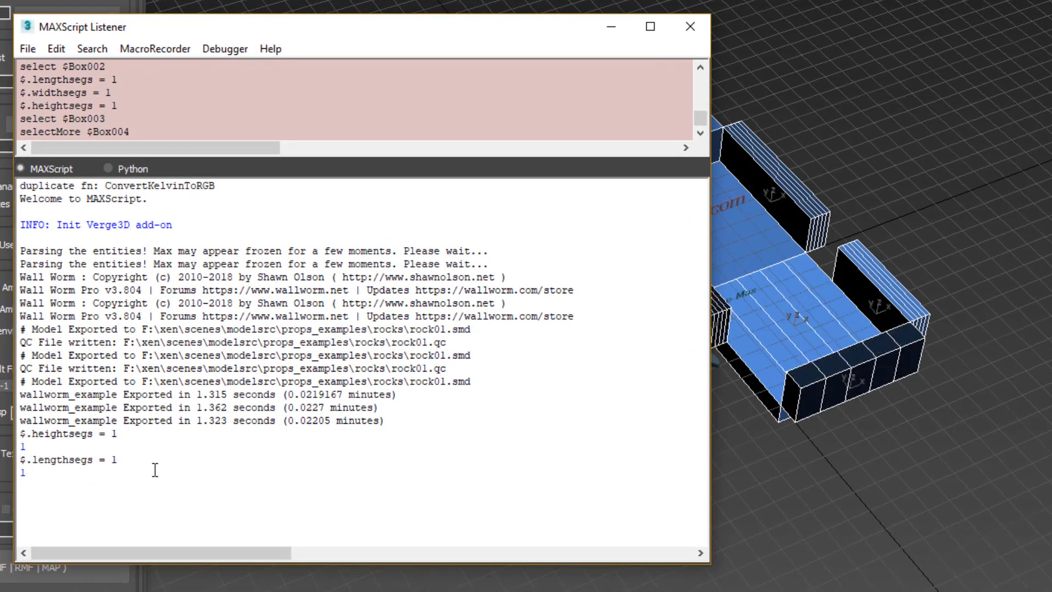
- Run $.widthsegs = 1 on the selected boxes and close the MAXScript Listener
{"action": "left_click_drag", "start_coordinate": [120, 460], "coordinate": [20, 460]}
{"action": "key", "text": "ctrl+c"}
{"action": "left_click", "coordinate": [44, 499]}
{"action": "key", "text": "ctrl+v"}
{"action": "left_click_drag", "start_coordinate": [69, 487], "coordinate": [33, 488]}
{"action": "type", "text": "width"}
{"action": "key", "text": "Return"}
{"action": "left_click", "coordinate": [690, 26]}
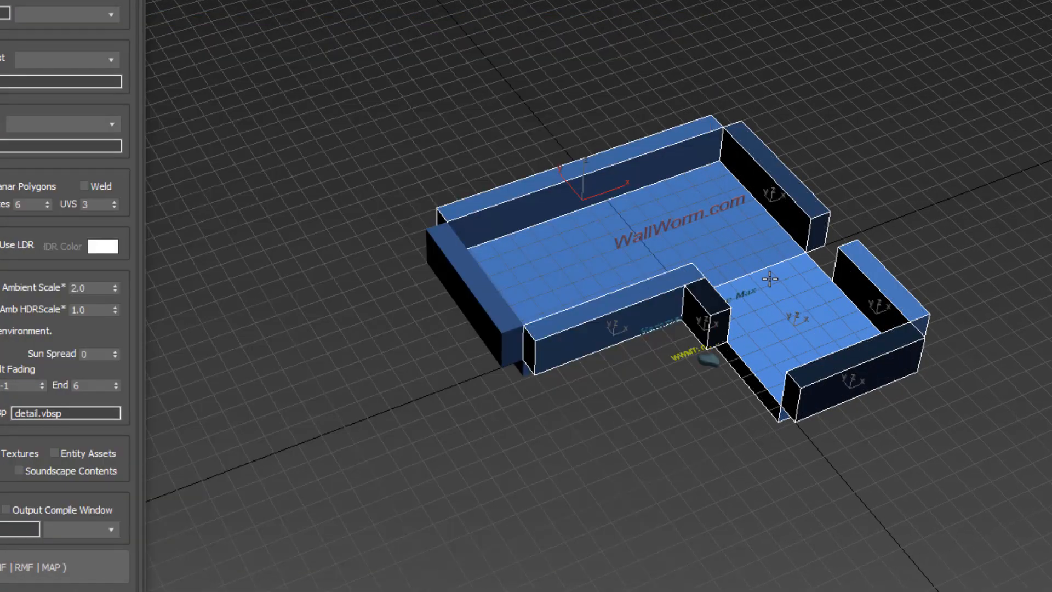
- Set the seven selected boxes as brush geometry
{"action": "scroll", "coordinate": [770, 278], "scroll_direction": "up", "scroll_amount": 3}
{"action": "middle_click_drag", "start_coordinate": [770, 246], "coordinate": [795, 226], "text": "alt"}
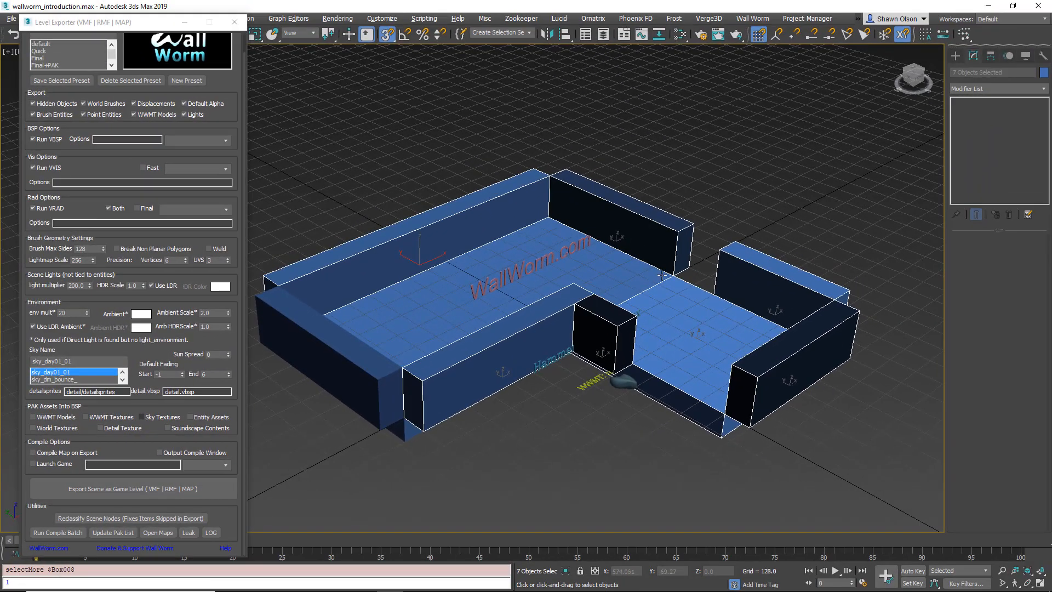
{"action": "left_click", "coordinate": [752, 19]}
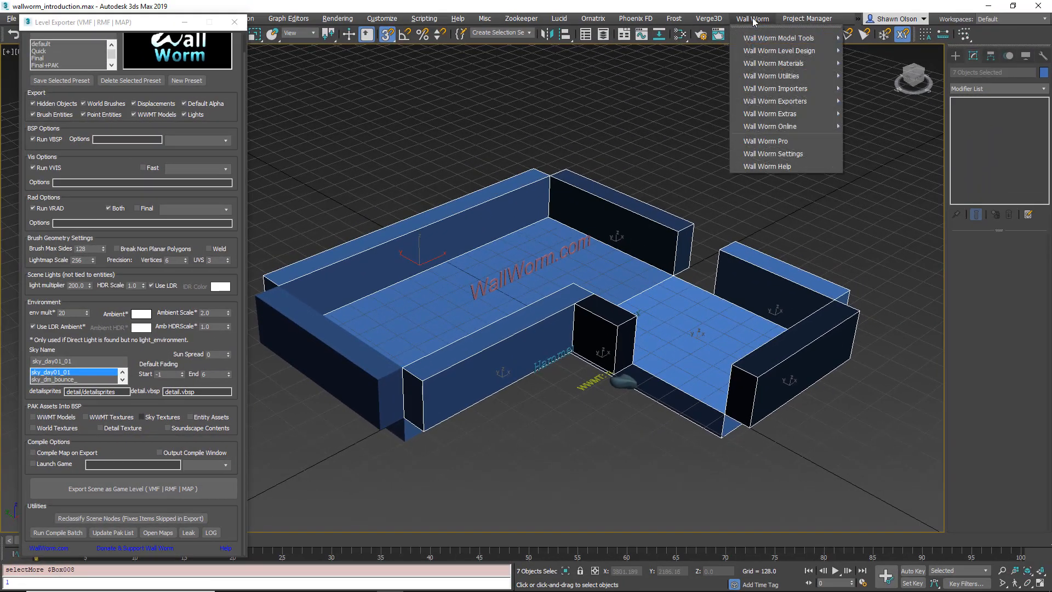
{"action": "mouse_move", "coordinate": [794, 52]}
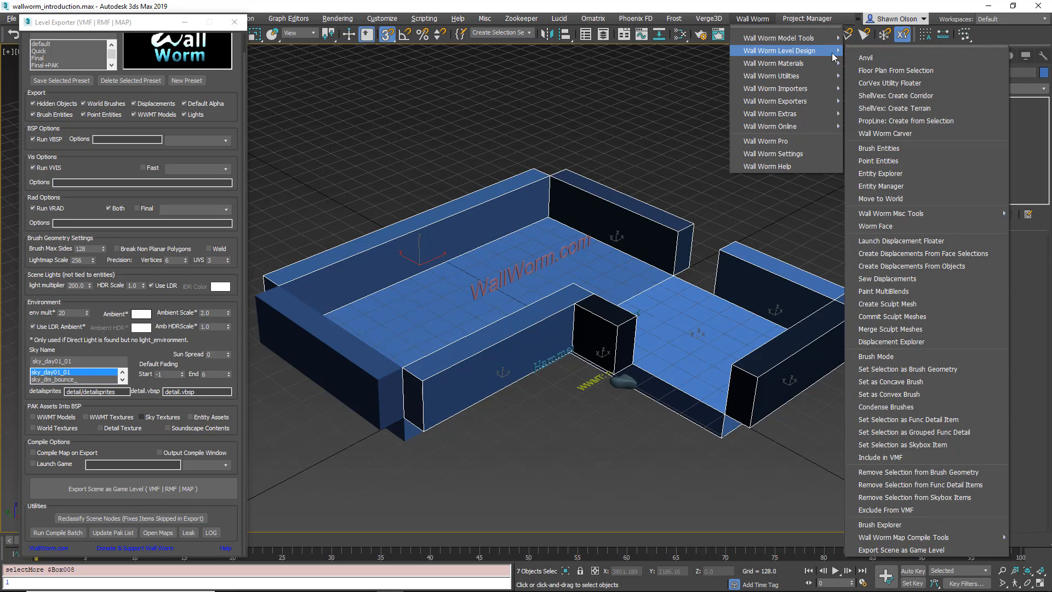
{"action": "left_click", "coordinate": [932, 370]}
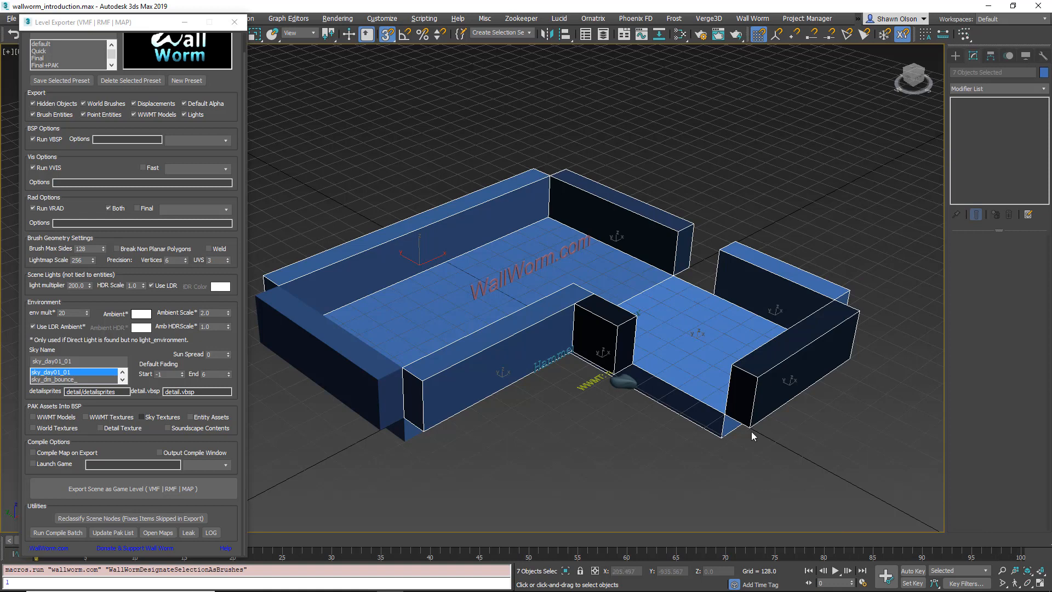
- Export the scene as a game level again, overwriting wallworm_example.vmf
{"action": "left_click", "coordinate": [130, 489]}
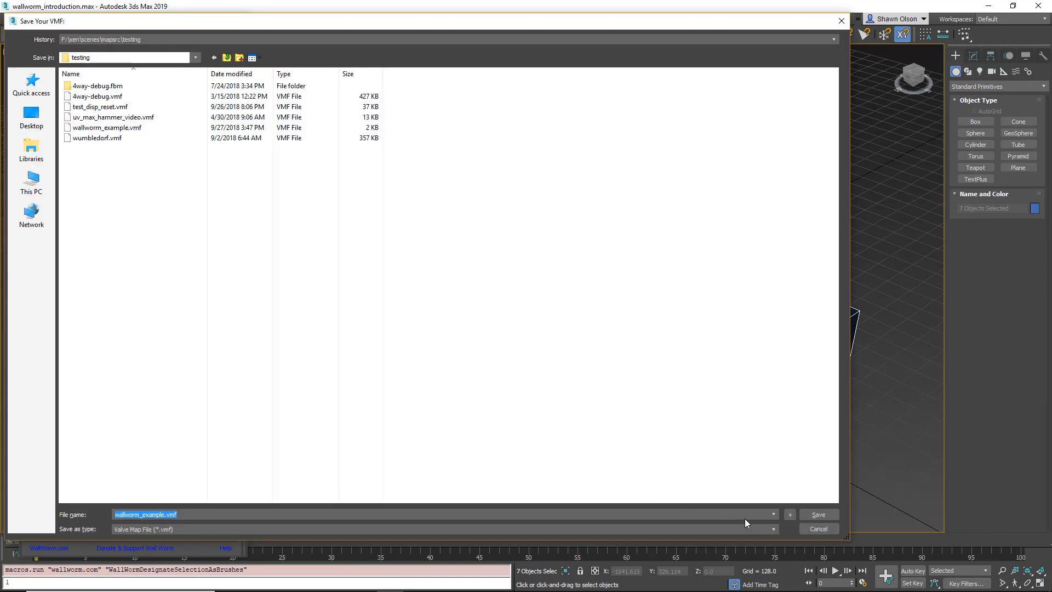
{"action": "left_click", "coordinate": [817, 511]}
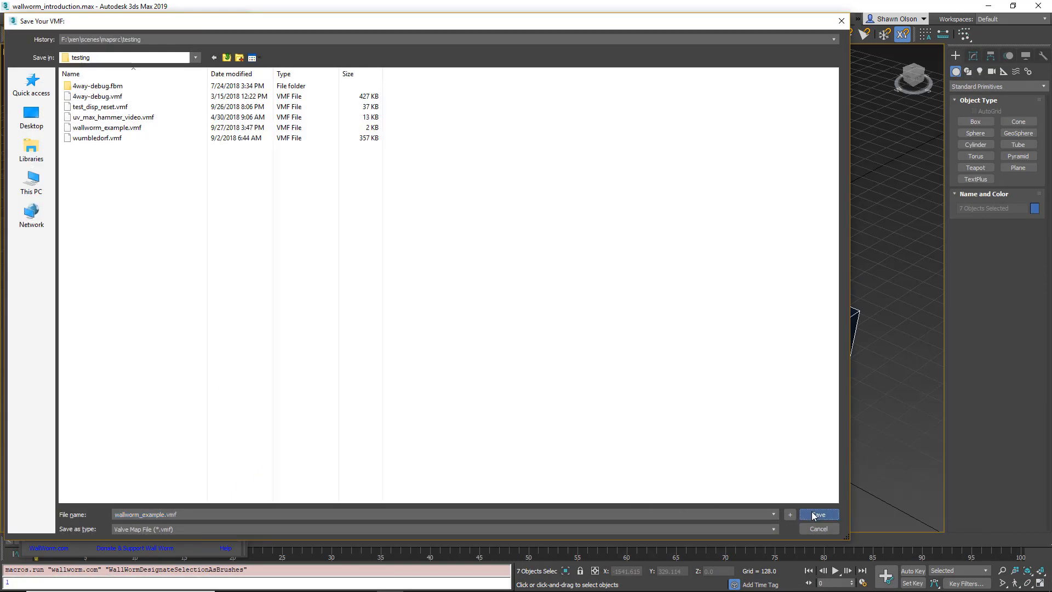
{"action": "left_click", "coordinate": [568, 342]}
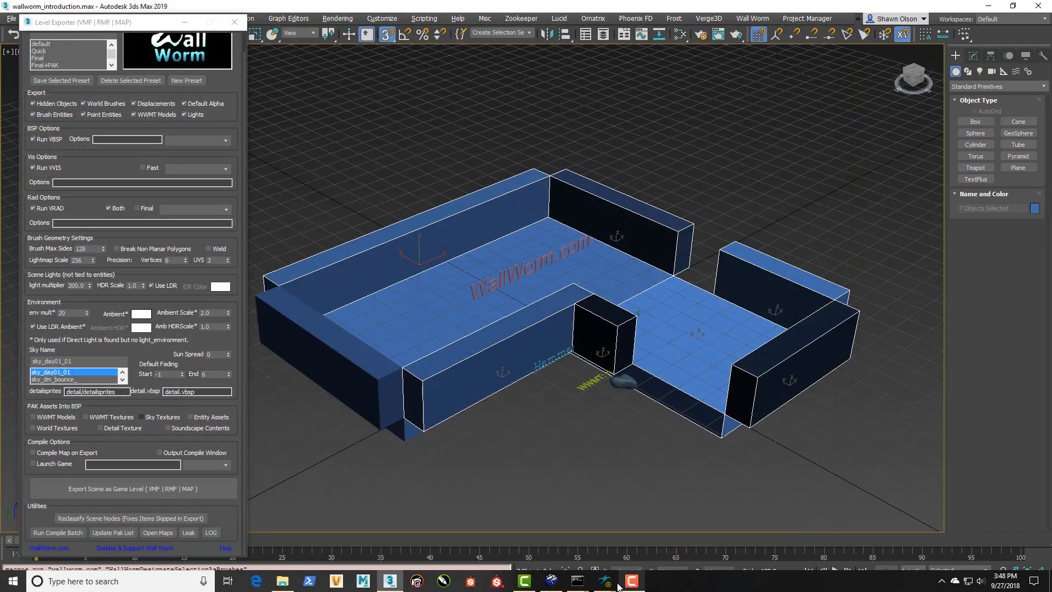
- Switch to Hammer, reopen wallworm_example.vmf, move through the camera view to inspect the exported brushes, then return to 3ds Max
{"action": "left_click", "coordinate": [605, 581]}
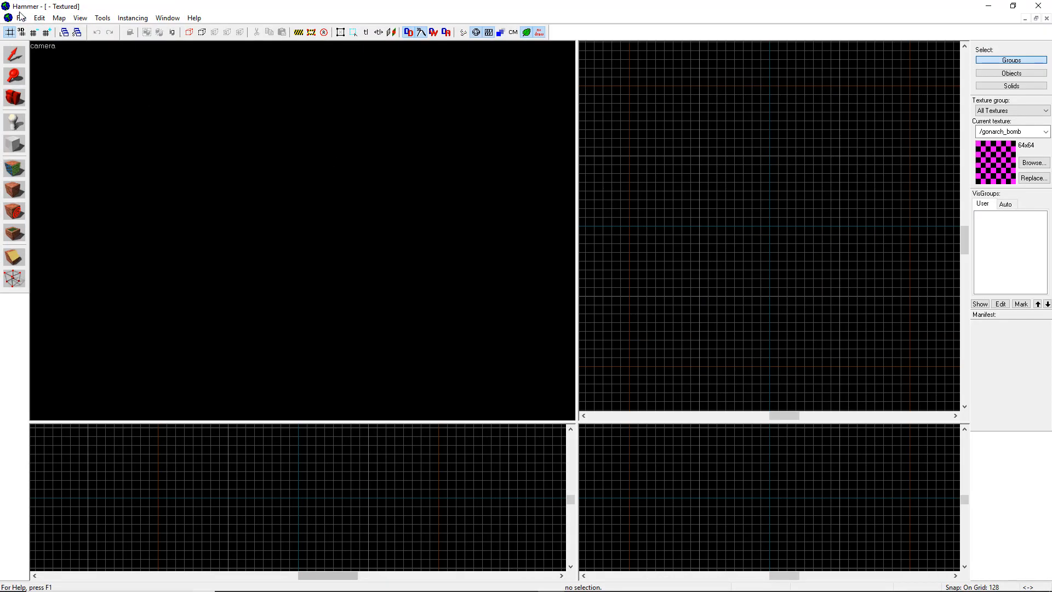
{"action": "left_click", "coordinate": [21, 18]}
{"action": "left_click", "coordinate": [69, 182]}
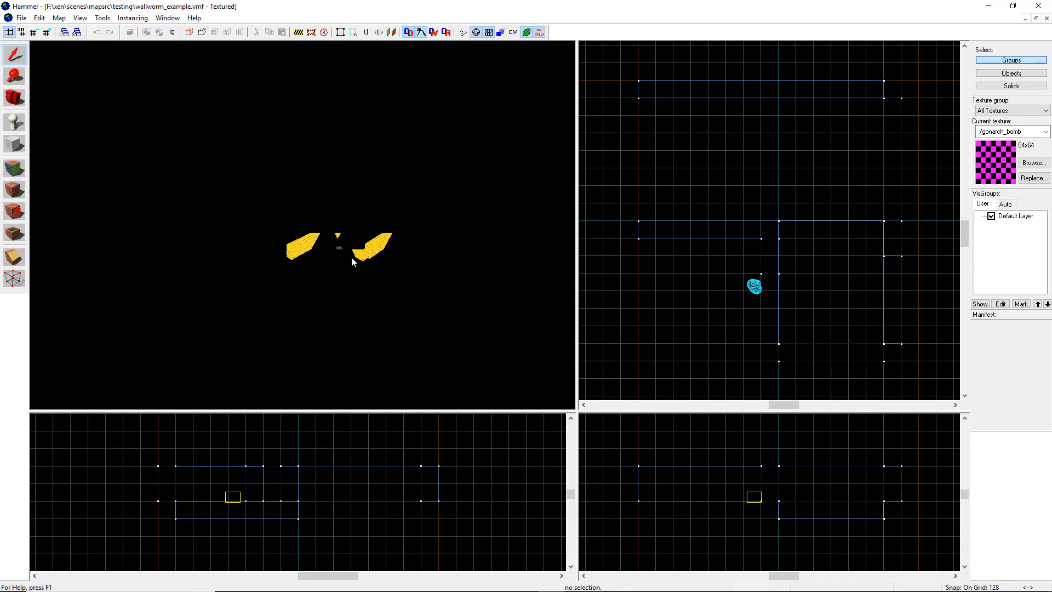
{"action": "key", "text": "w"}
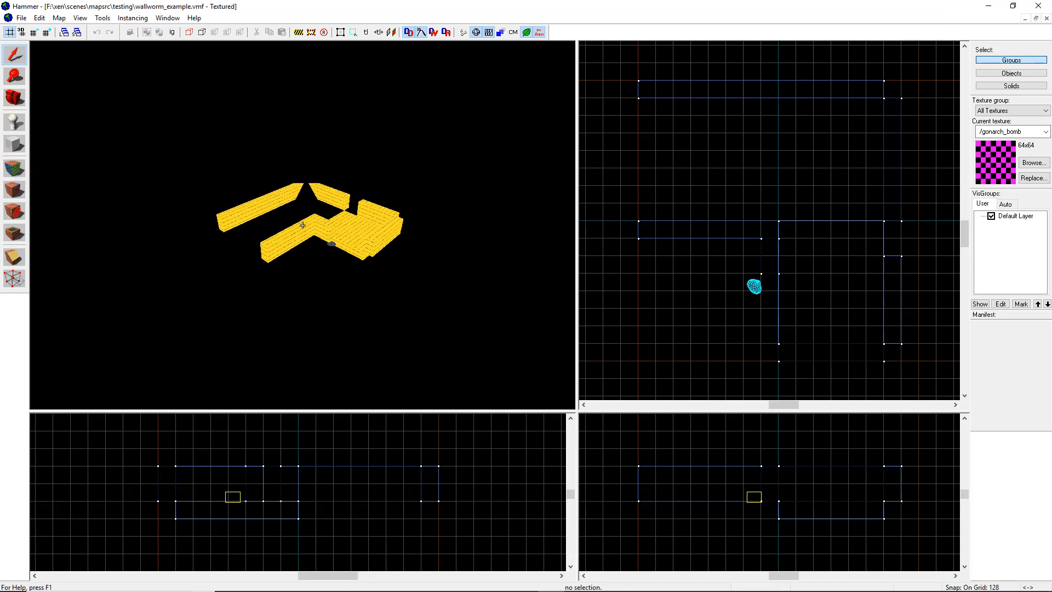
{"action": "key", "text": "w"}
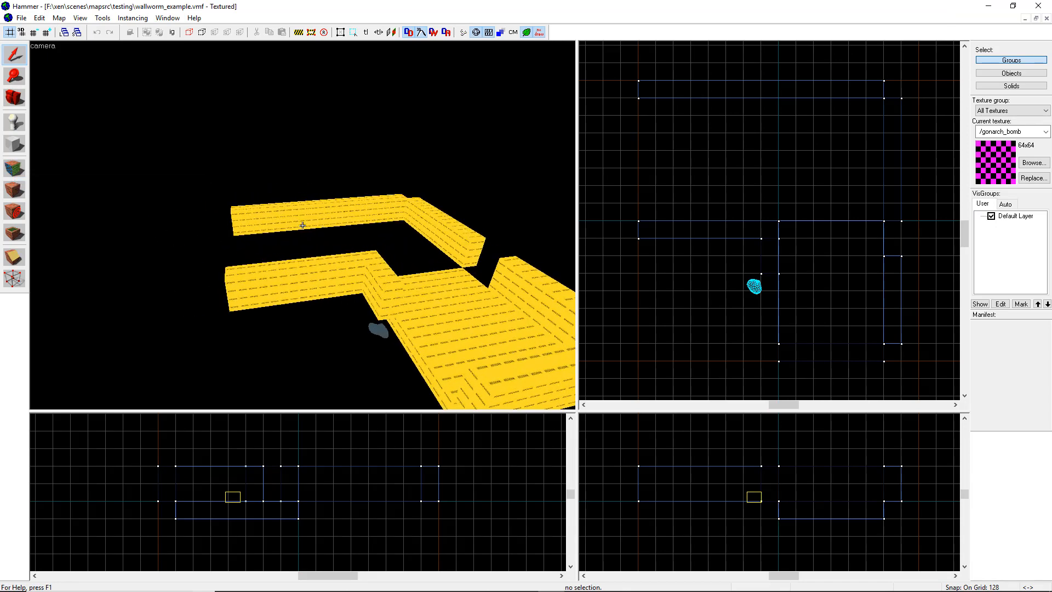
{"action": "key", "text": "w"}
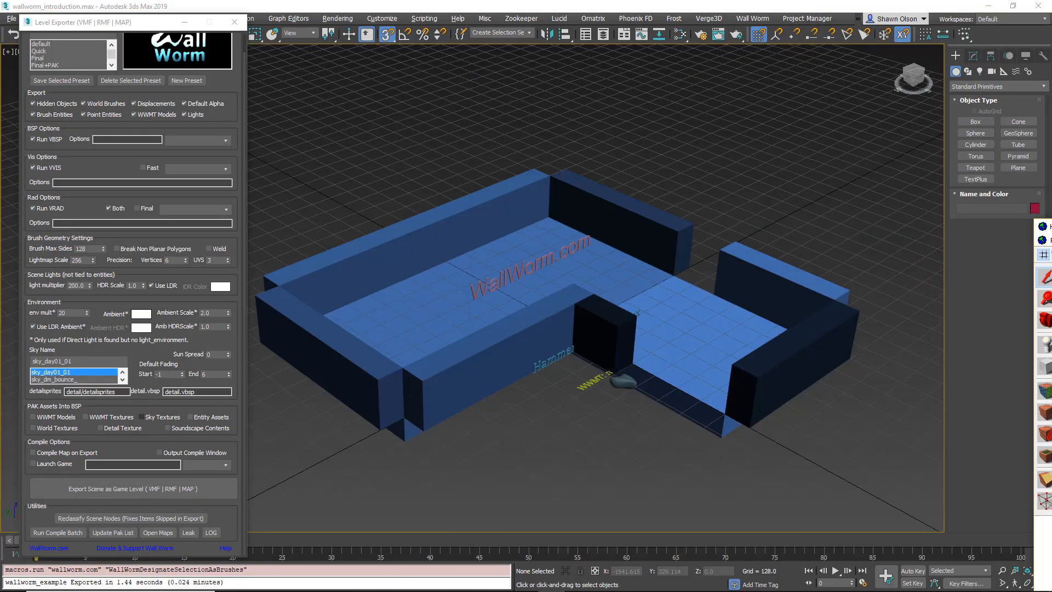
{"action": "left_click", "coordinate": [661, 318]}
{"action": "left_click", "coordinate": [474, 328], "text": "ctrl"}
{"action": "left_click", "coordinate": [360, 363], "text": "ctrl"}
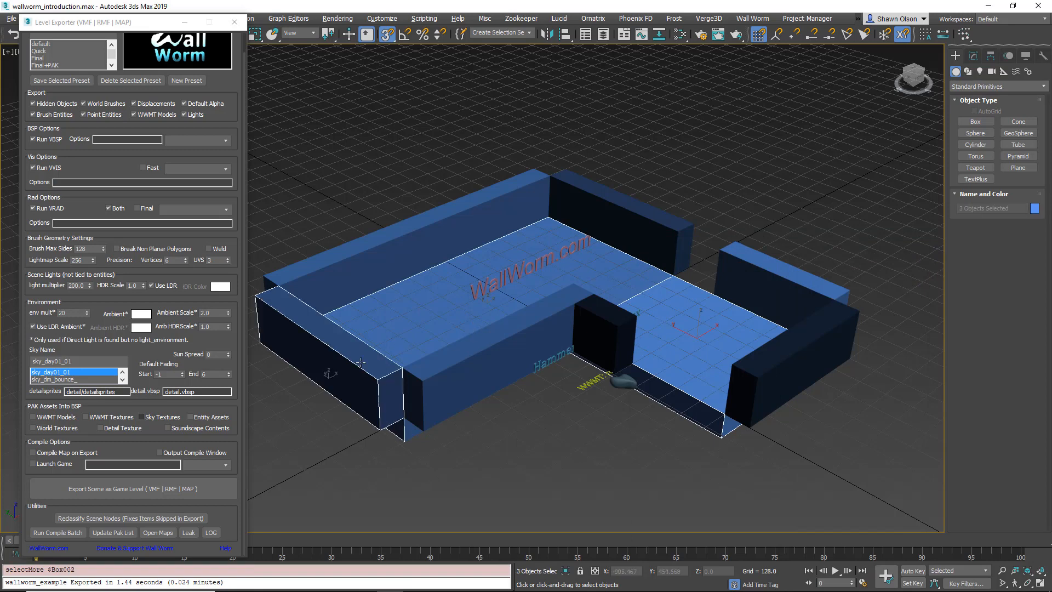
{"action": "left_click", "coordinate": [765, 20]}
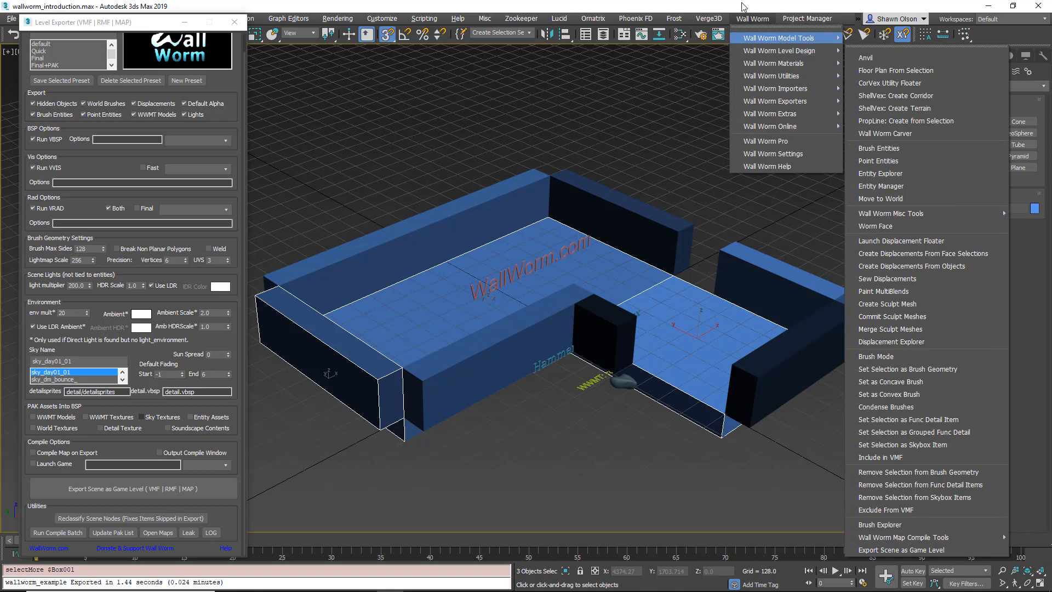
{"action": "left_click", "coordinate": [633, 73]}
{"action": "middle_click_drag", "start_coordinate": [370, 241], "coordinate": [430, 230]}
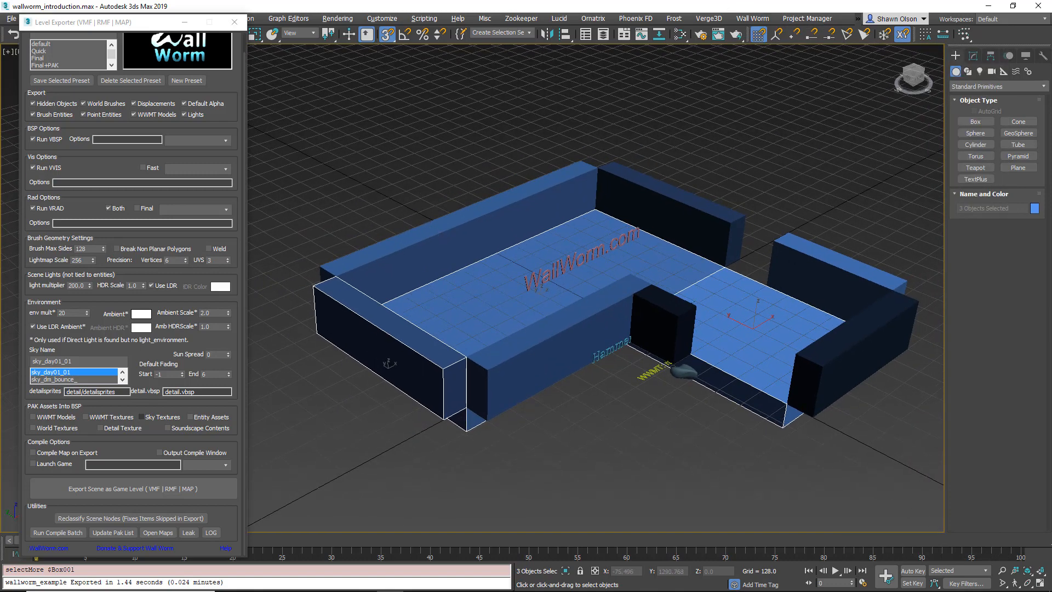
{"action": "scroll", "coordinate": [417, 214], "scroll_direction": "down", "scroll_amount": 3}
{"action": "left_click", "coordinate": [401, 195]}
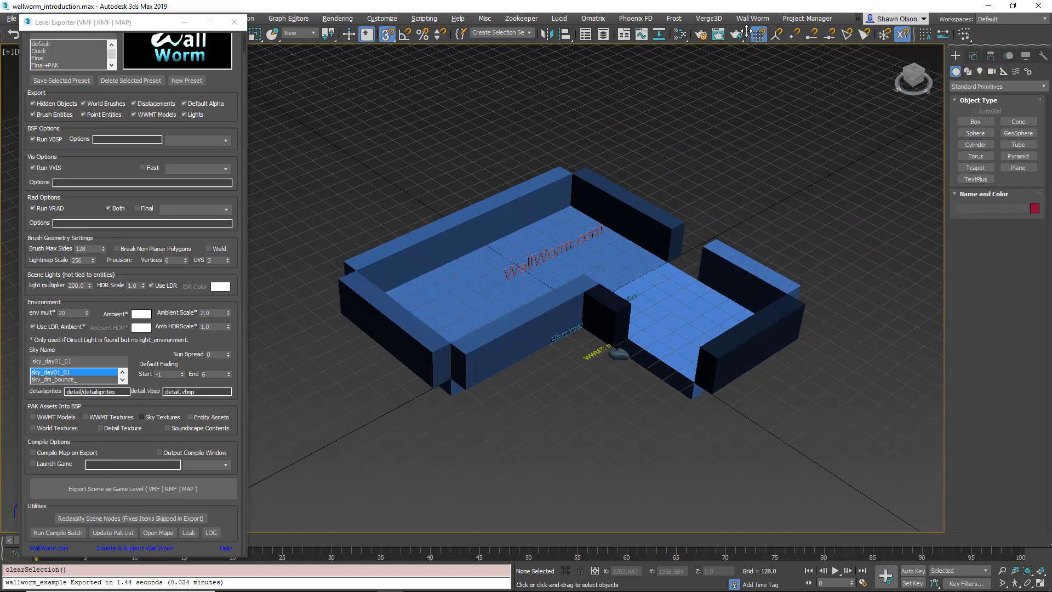
- Open Wall Worm Anvil, move its window clear of the room geometry and show its geometry tagging tools
{"action": "left_click", "coordinate": [759, 19]}
{"action": "mouse_move", "coordinate": [767, 50]}
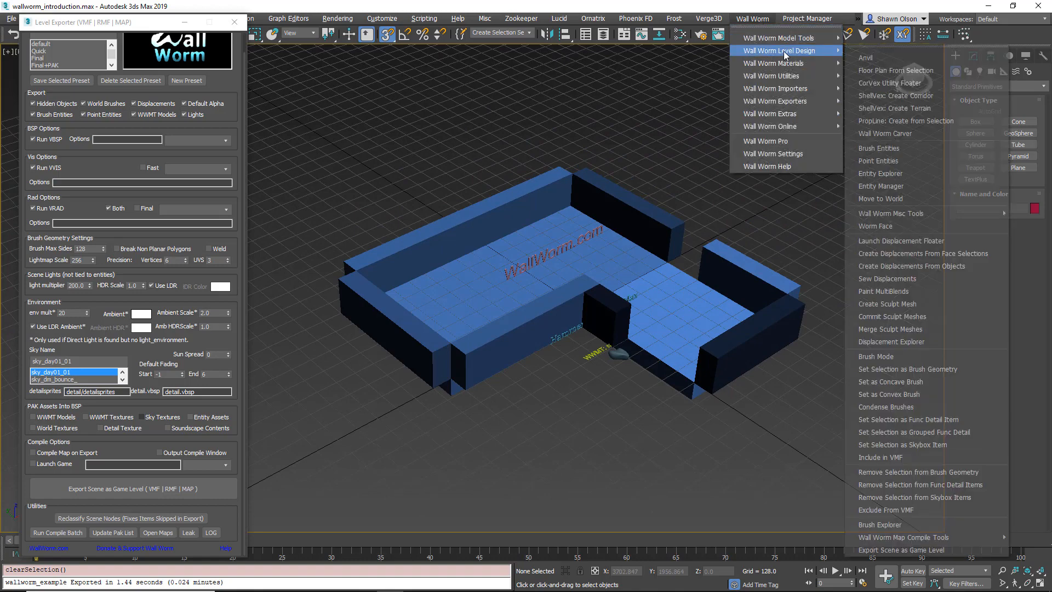
{"action": "left_click", "coordinate": [866, 57]}
{"action": "left_click_drag", "start_coordinate": [296, 32], "coordinate": [145, 23]}
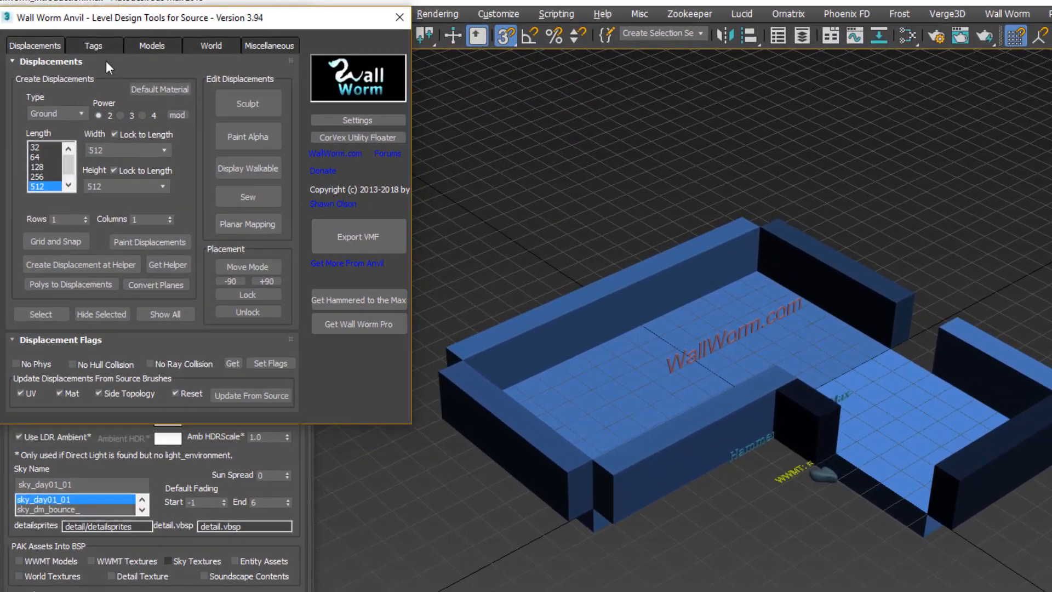
{"action": "left_click", "coordinate": [94, 46]}
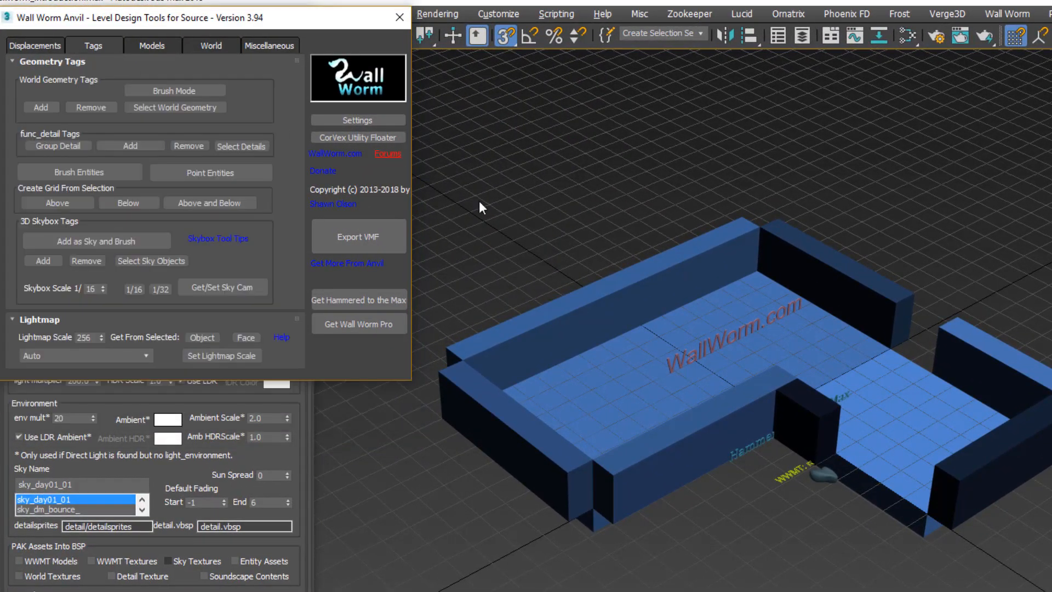
- Select all tagged world geometry and check which boxes of the room still lack the tag
{"action": "left_click", "coordinate": [179, 109]}
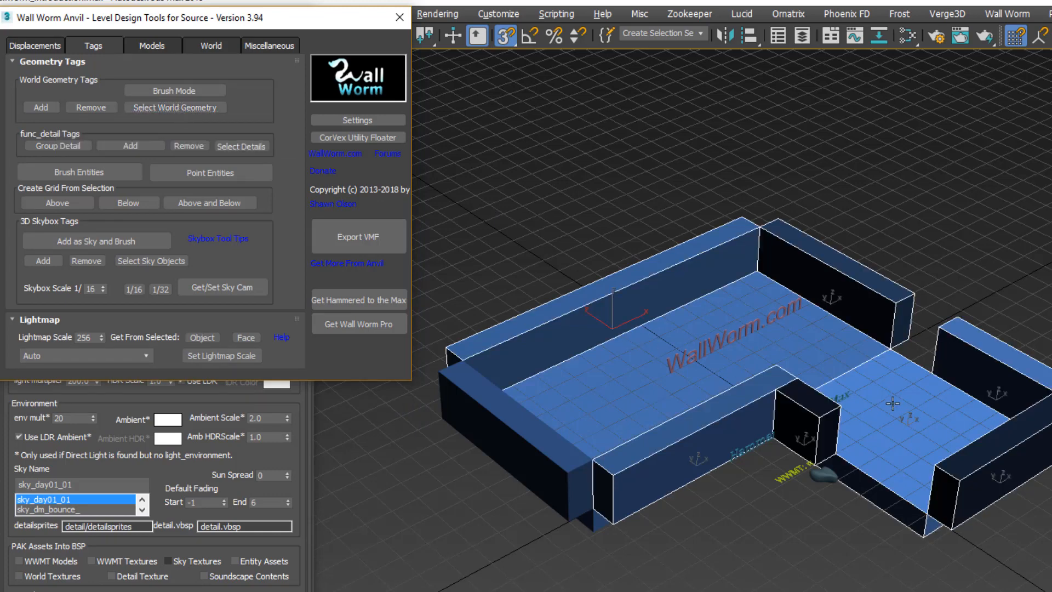
{"action": "middle_click_drag", "start_coordinate": [891, 402], "coordinate": [987, 414], "text": "alt"}
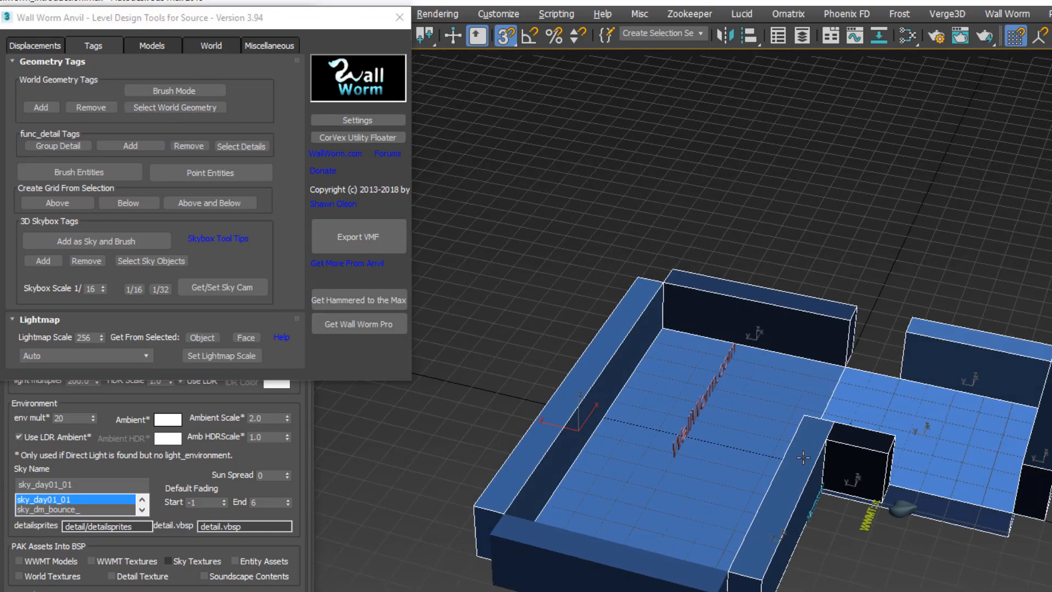
{"action": "middle_click_drag", "start_coordinate": [752, 436], "coordinate": [710, 415], "text": "alt"}
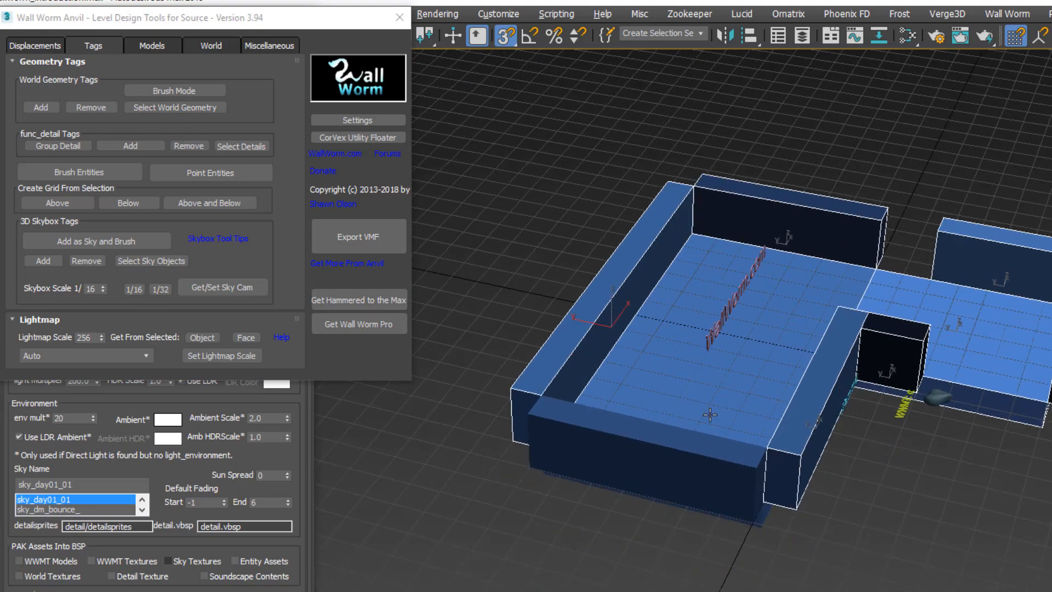
- Select the untagged end wall and the large floor box, and tag both as world brush geometry
{"action": "left_click", "coordinate": [669, 450]}
{"action": "left_click", "coordinate": [691, 407], "text": "ctrl"}
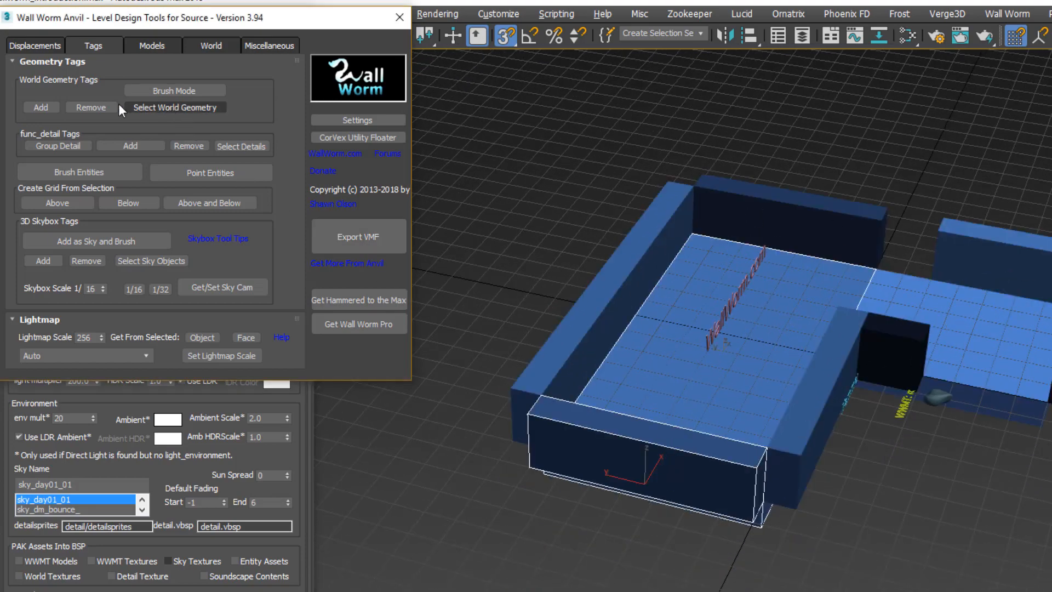
{"action": "left_click", "coordinate": [39, 107]}
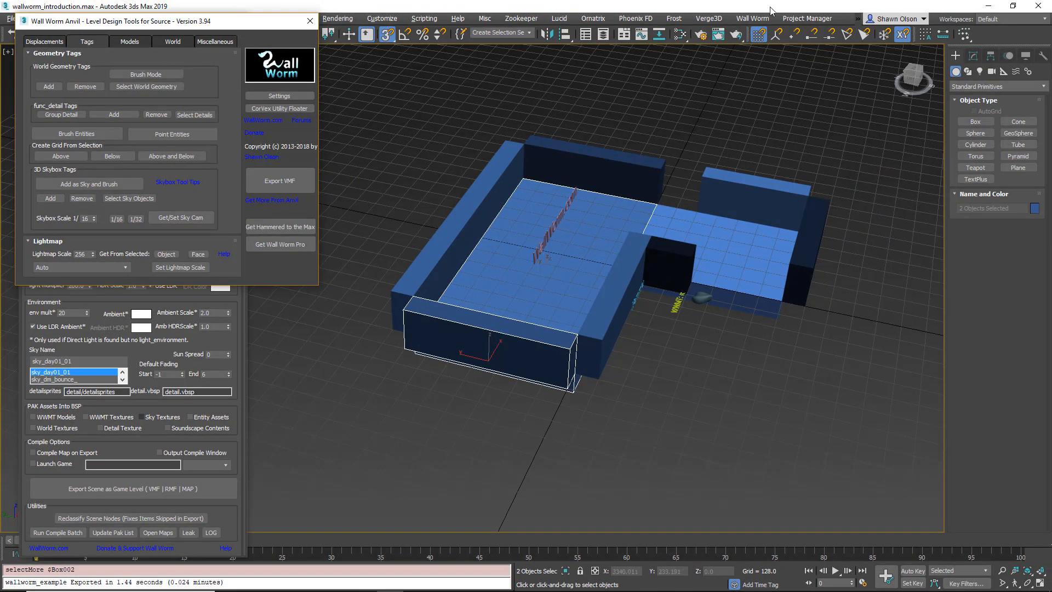
{"action": "left_click", "coordinate": [756, 18]}
{"action": "mouse_move", "coordinate": [786, 51]}
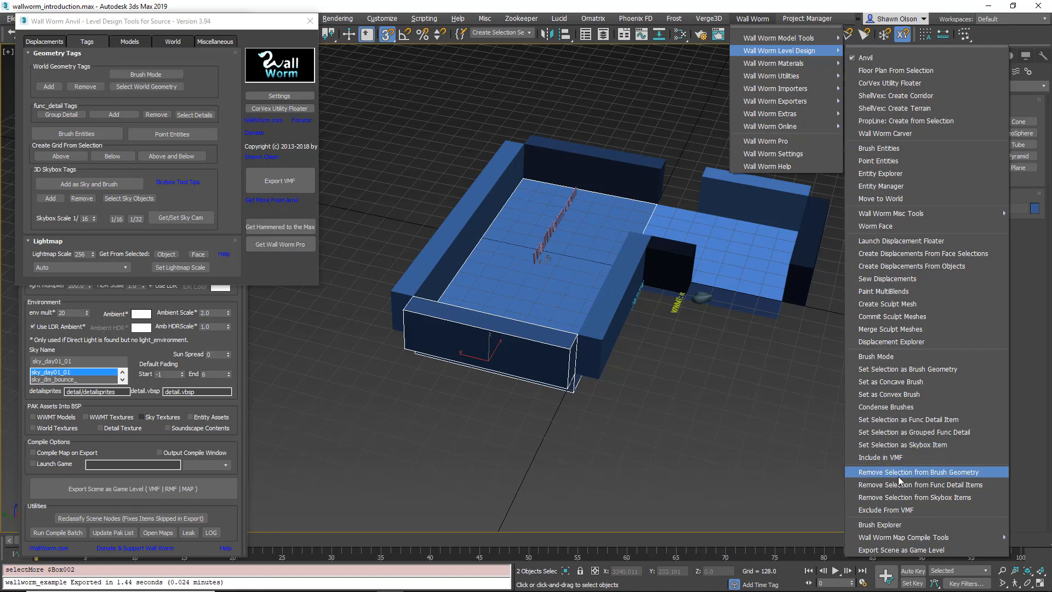
{"action": "left_click", "coordinate": [939, 370]}
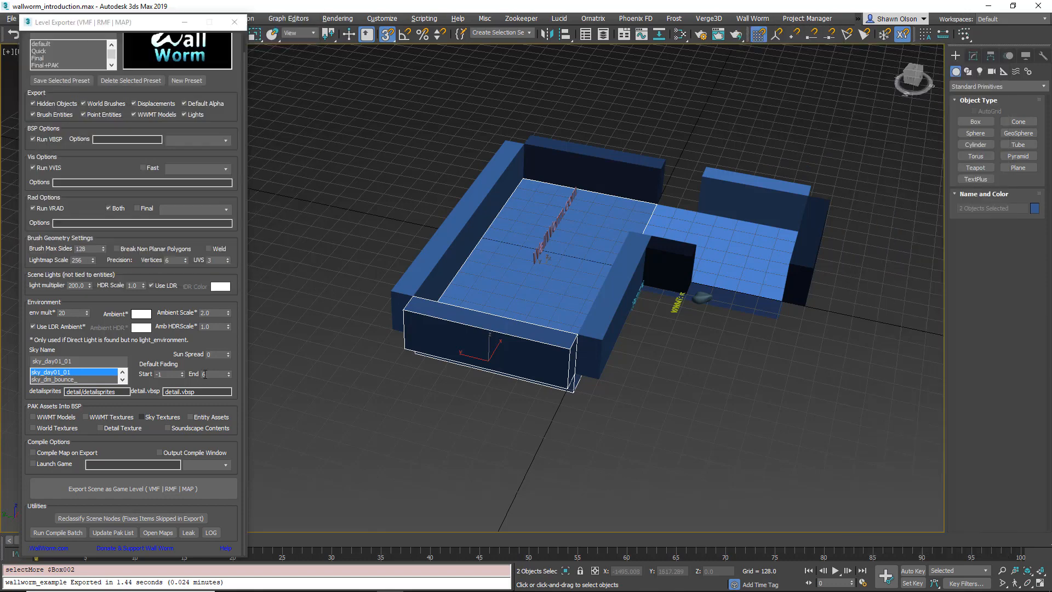
- Export the scene as a game level with the newly tagged boxes, replacing the existing wallworm_example.vmf
{"action": "left_click", "coordinate": [142, 485]}
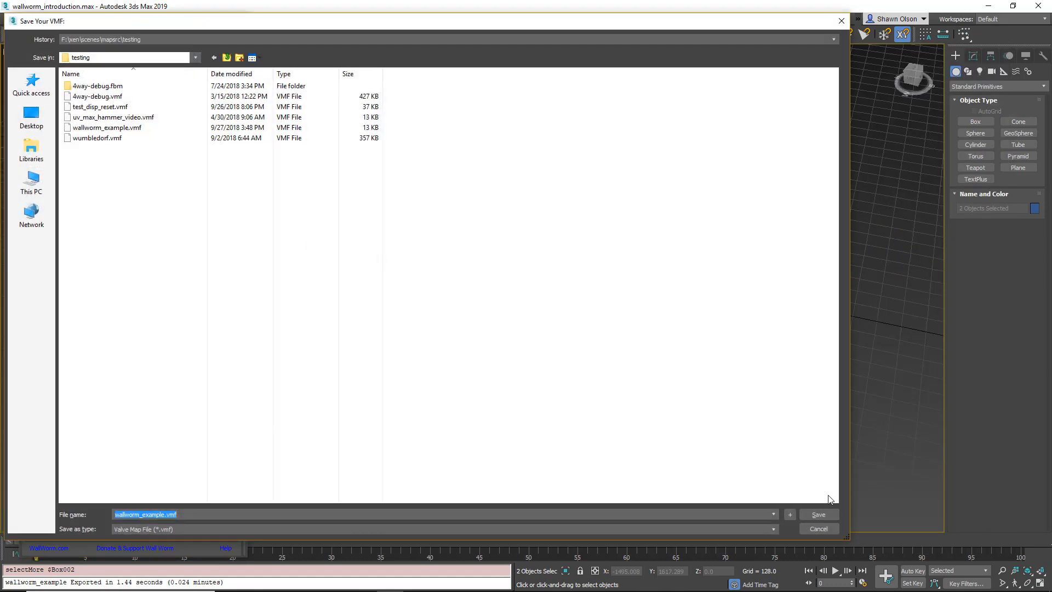
{"action": "left_click", "coordinate": [817, 515]}
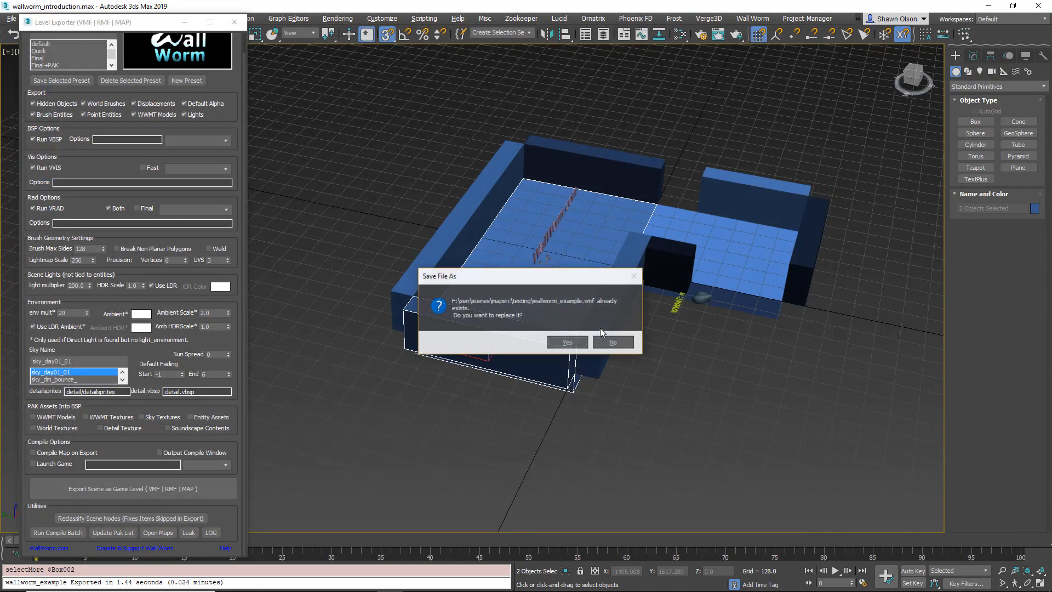
{"action": "left_click", "coordinate": [567, 342]}
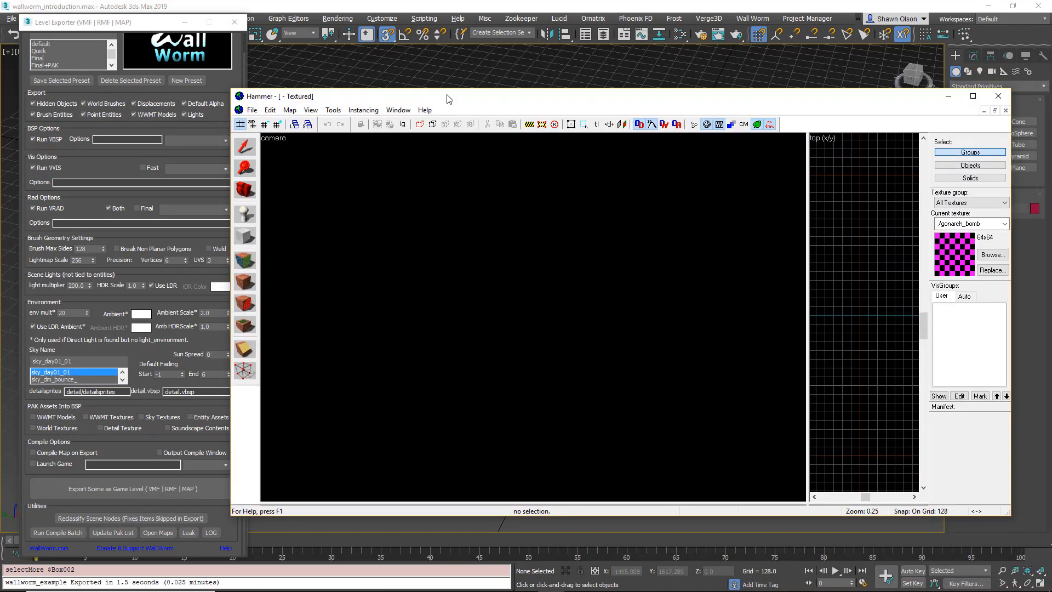
- In Hammer, reopen the recent map wallworm_example.vmf and maximize the window
{"action": "left_click", "coordinate": [257, 110]}
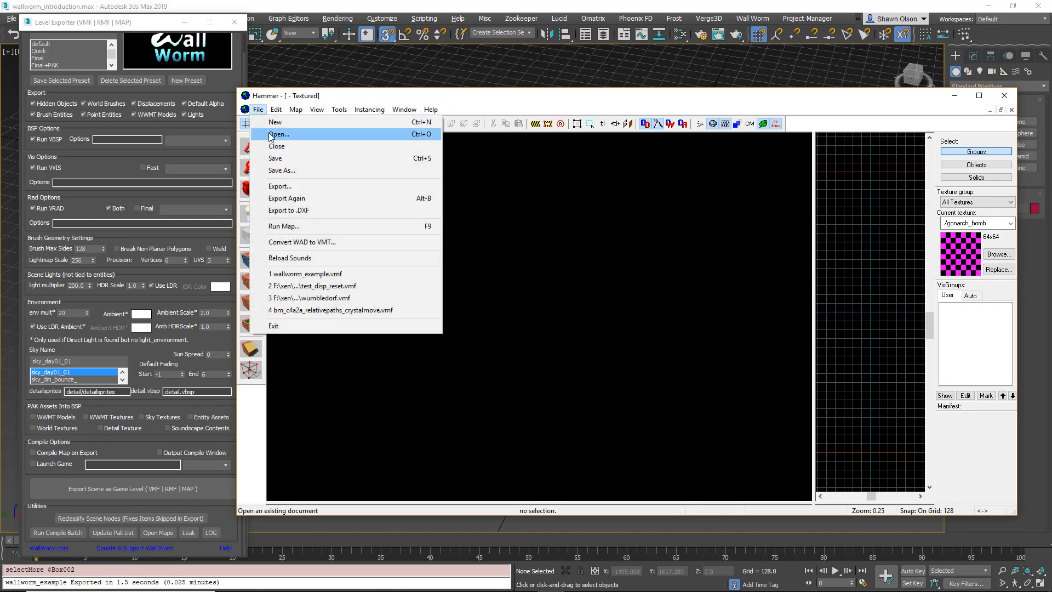
{"action": "left_click", "coordinate": [318, 273]}
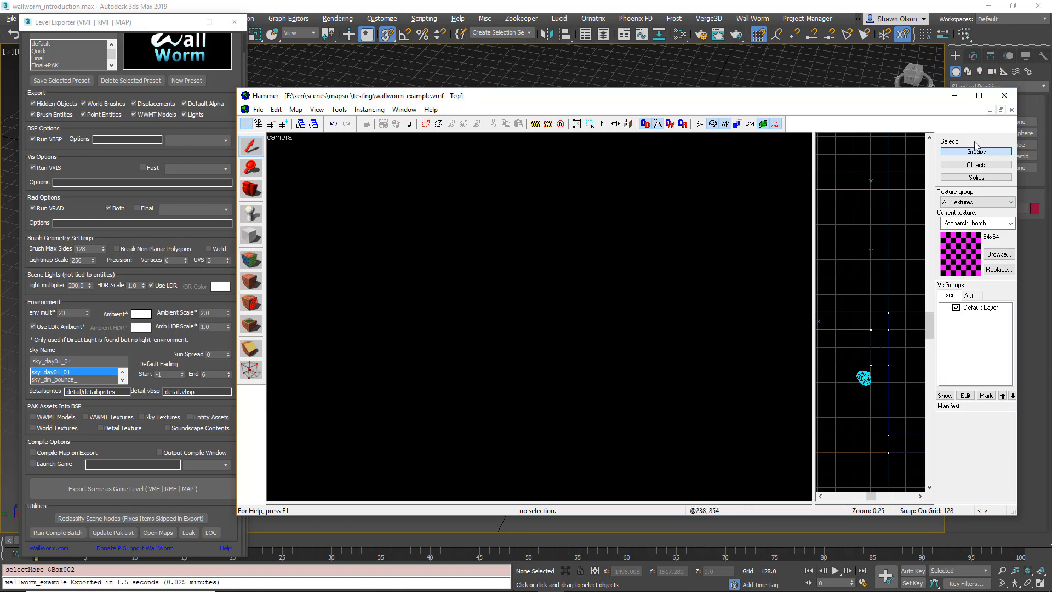
{"action": "left_click", "coordinate": [981, 95]}
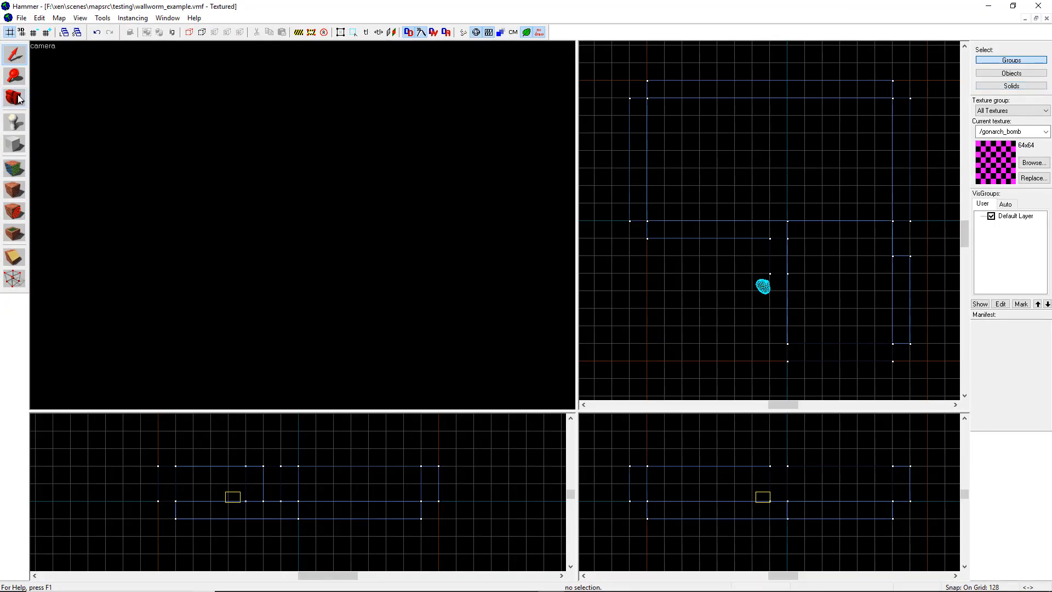
- Draw a camera across the room in Hammer's top view and bring it down to the room's height in the side view
{"action": "scroll", "coordinate": [704, 308], "scroll_direction": "down", "scroll_amount": 10}
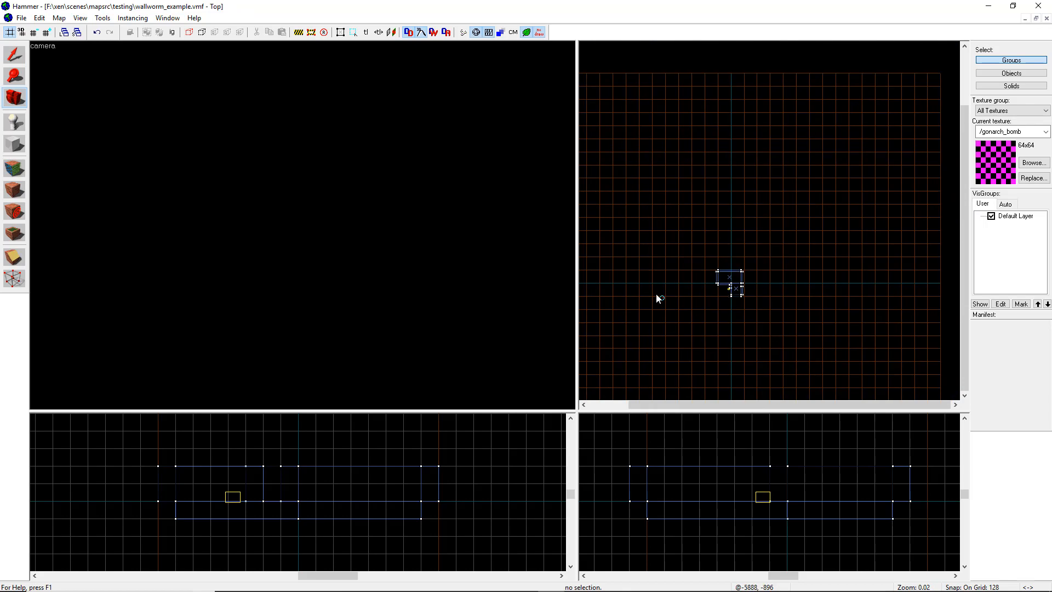
{"action": "left_click_drag", "start_coordinate": [662, 298], "coordinate": [754, 266]}
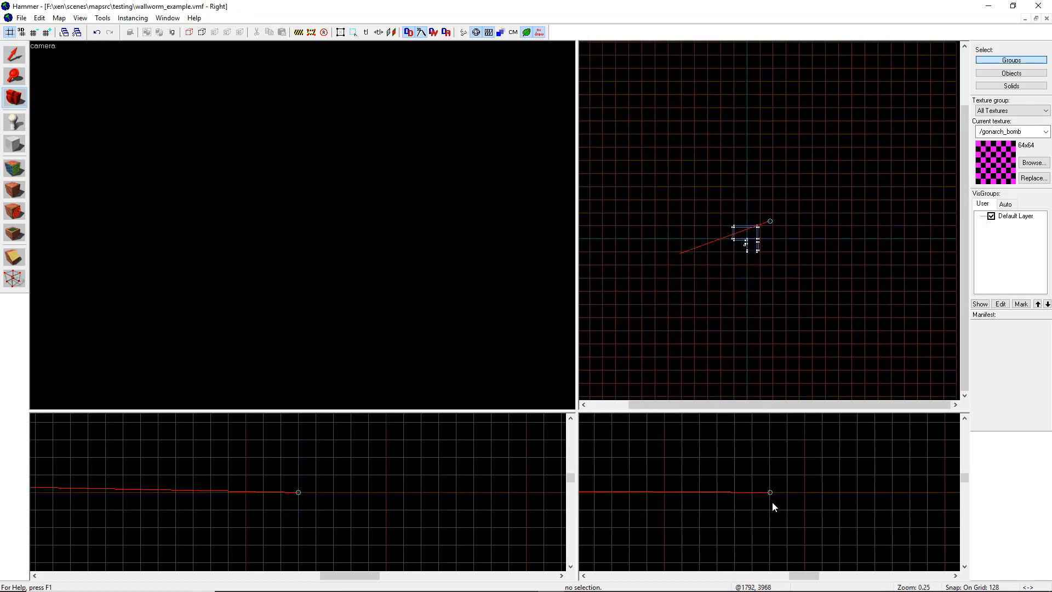
{"action": "scroll", "coordinate": [784, 520], "scroll_direction": "down", "scroll_amount": 15}
{"action": "scroll", "coordinate": [784, 522], "scroll_direction": "down", "scroll_amount": 2}
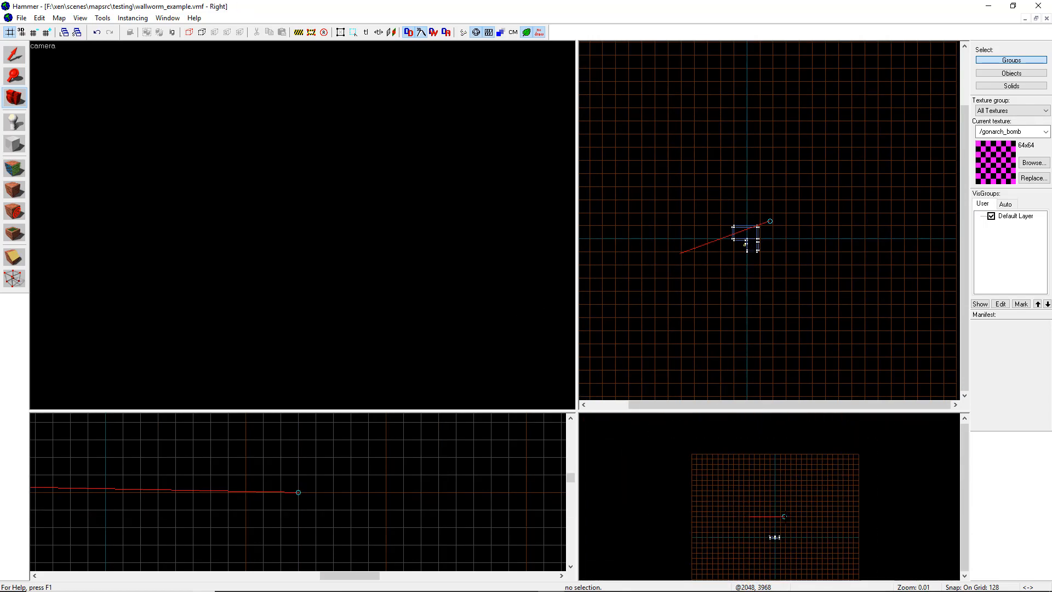
{"action": "left_click_drag", "start_coordinate": [784, 516], "coordinate": [787, 541]}
- Fly the camera view into the room to inspect the exported floor and walls, then return to 3ds Max
{"action": "key", "text": "z"}
{"action": "key", "text": "w"}
{"action": "key", "text": "w"}
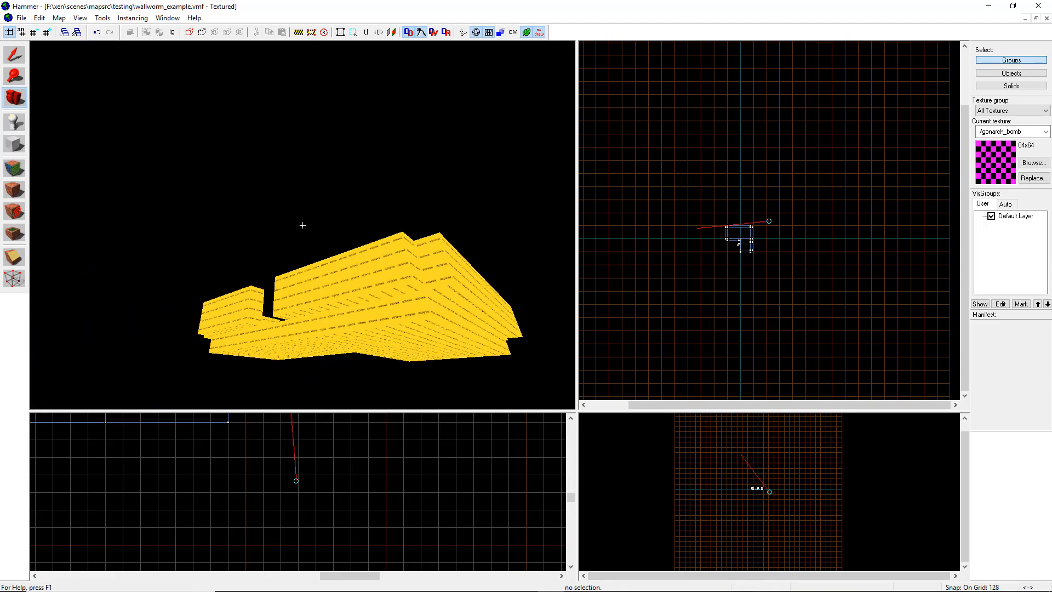
{"action": "key", "text": "w"}
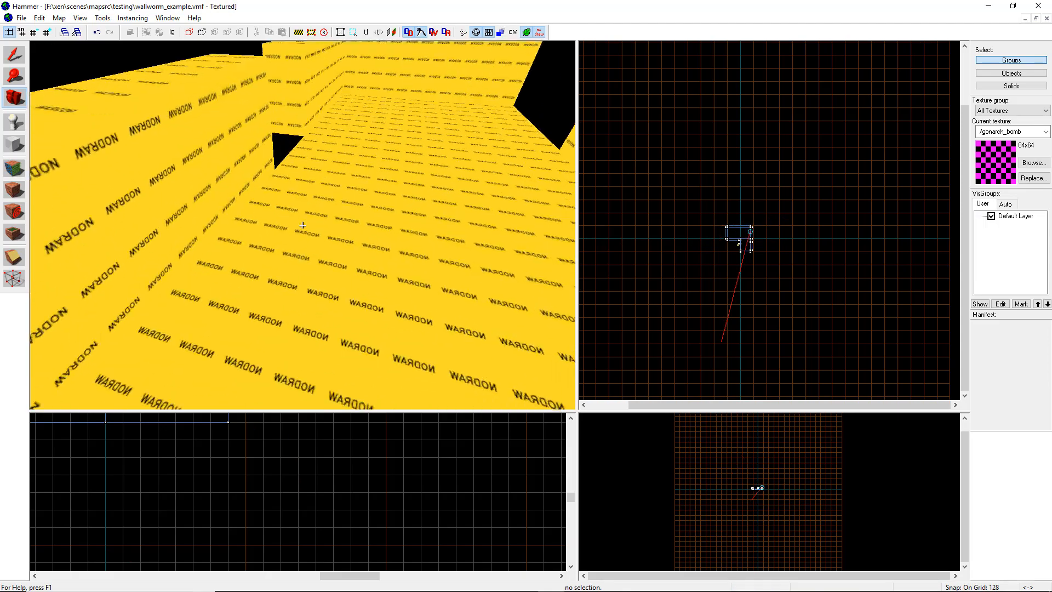
{"action": "key", "text": "z"}
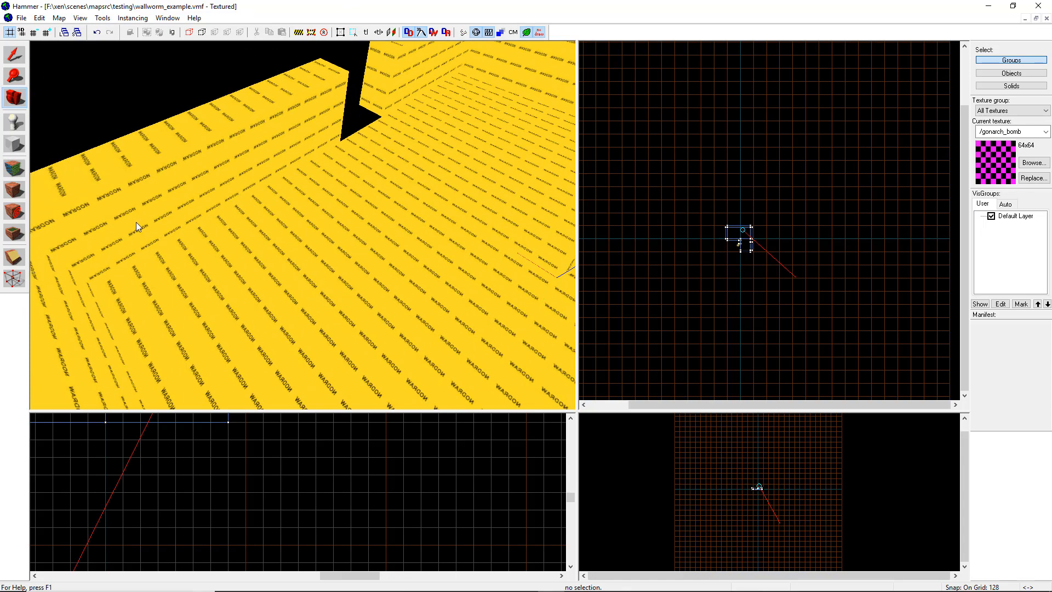
{"action": "left_click_drag", "start_coordinate": [397, 5], "coordinate": [1051, 281]}
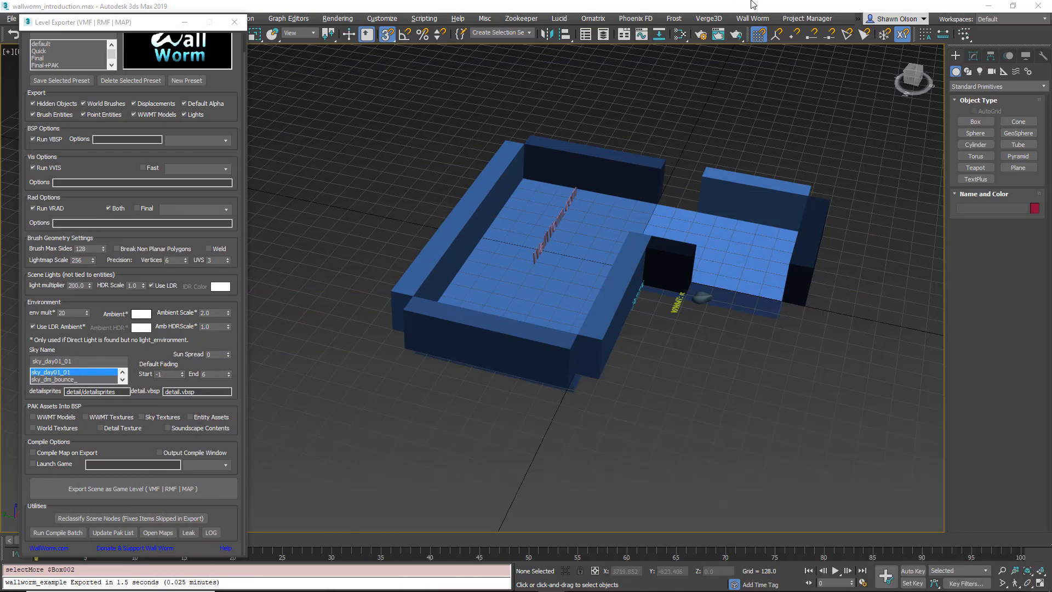
- Open the Wall Worm global settings, examine the default brush material under the level design settings, and move the window aside
{"action": "left_click", "coordinate": [758, 20]}
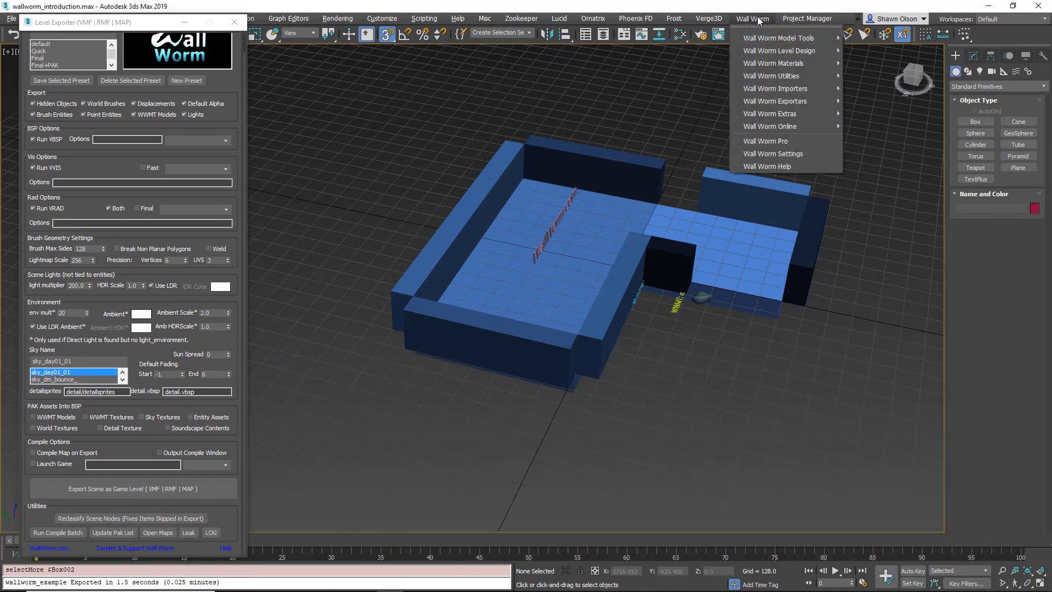
{"action": "left_click", "coordinate": [774, 155]}
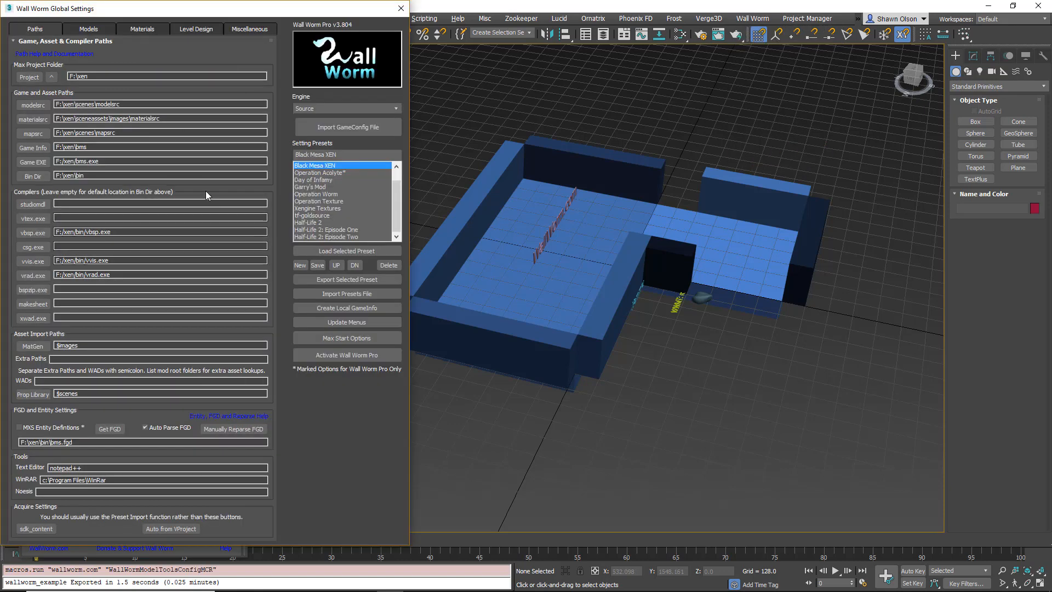
{"action": "left_click", "coordinate": [195, 28]}
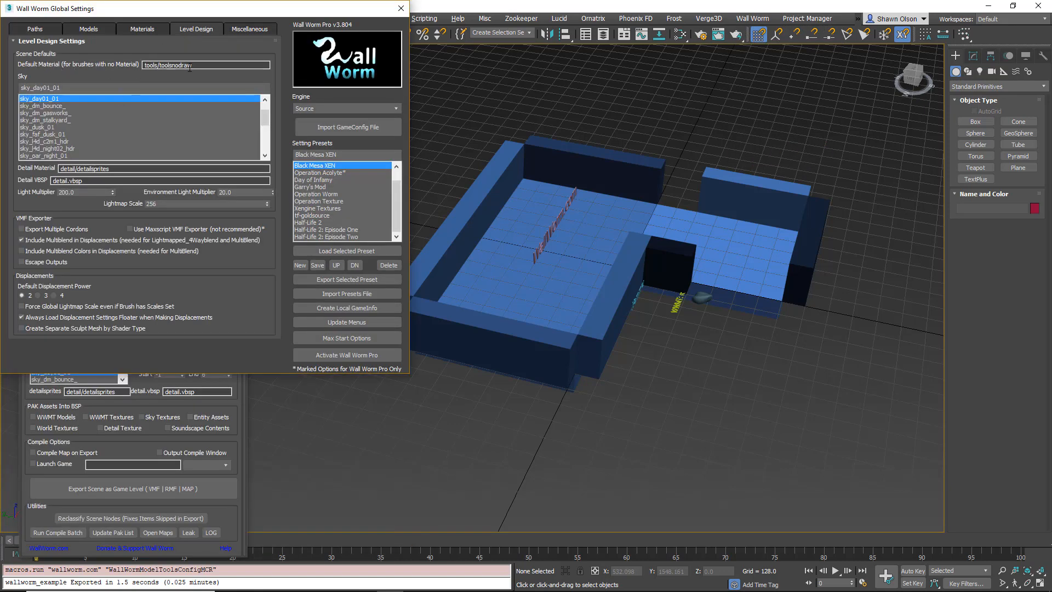
{"action": "left_click_drag", "start_coordinate": [195, 66], "coordinate": [137, 70]}
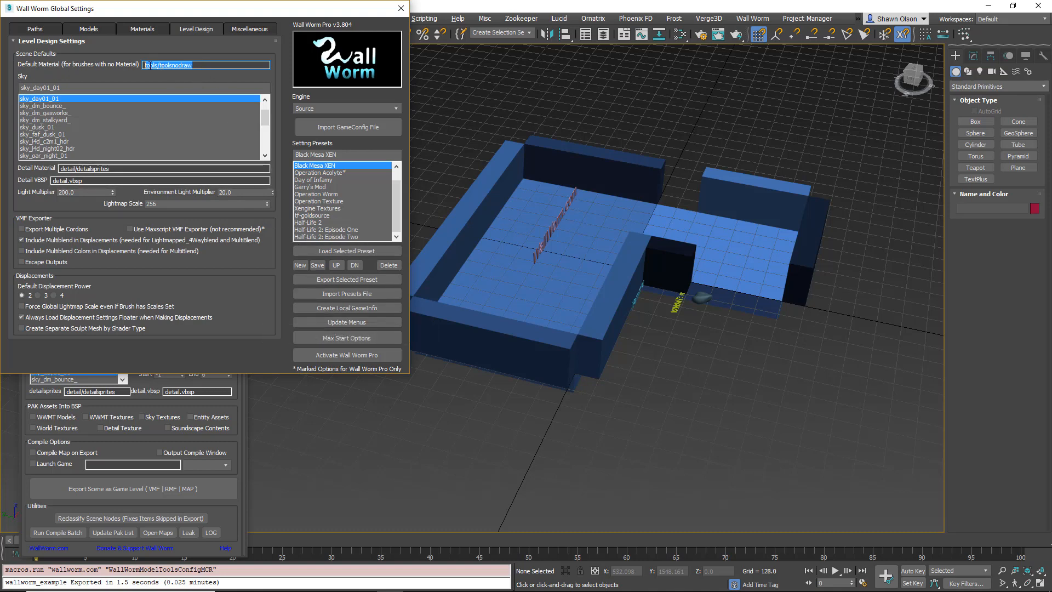
{"action": "left_click_drag", "start_coordinate": [196, 66], "coordinate": [154, 62]}
{"action": "left_click_drag", "start_coordinate": [148, 9], "coordinate": [388, 104]}
- Open Wall Worm Anvil, move its window clear of the global settings, and show the worldspawn entity properties
{"action": "left_click", "coordinate": [759, 20]}
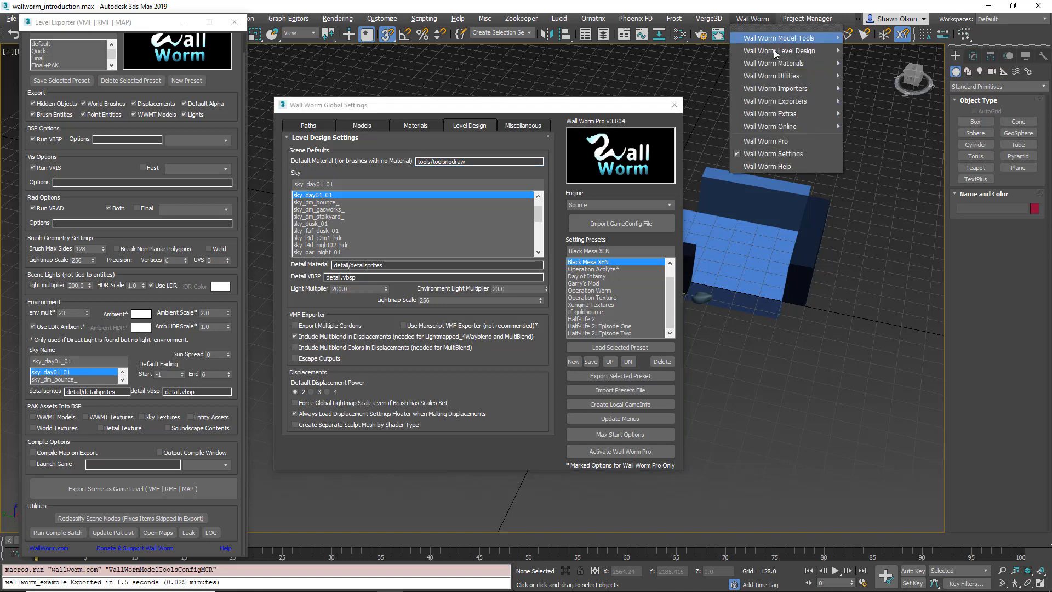
{"action": "mouse_move", "coordinate": [774, 51]}
{"action": "left_click", "coordinate": [865, 57]}
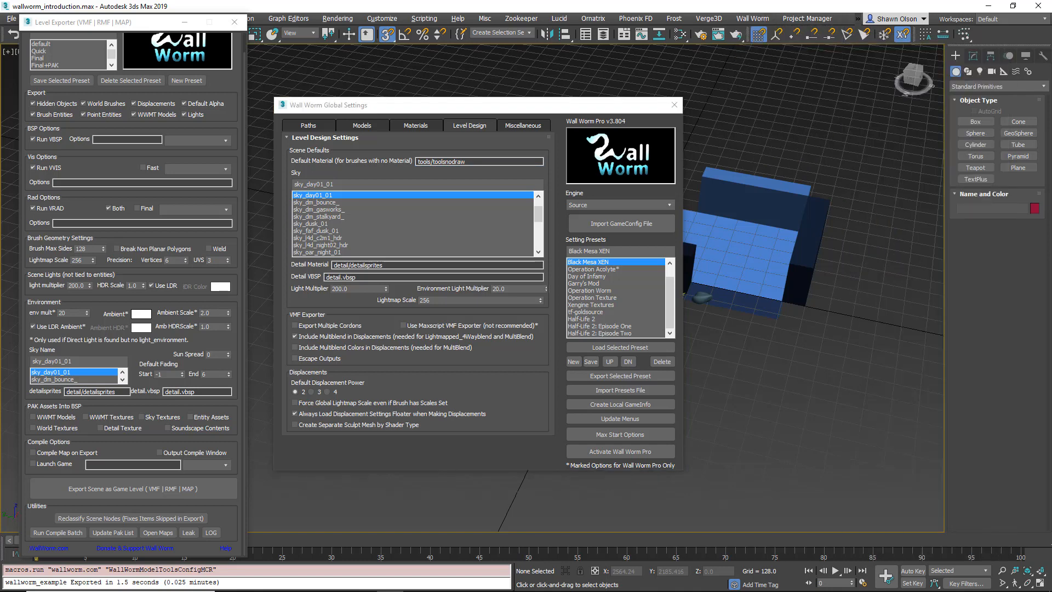
{"action": "left_click_drag", "start_coordinate": [791, 152], "coordinate": [164, 77]}
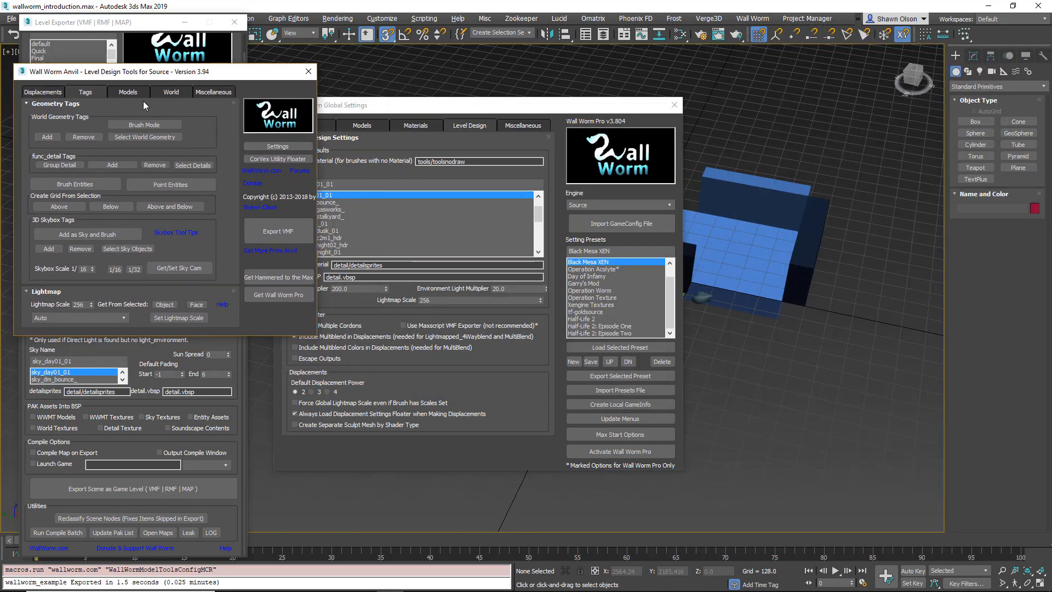
{"action": "left_click", "coordinate": [171, 92]}
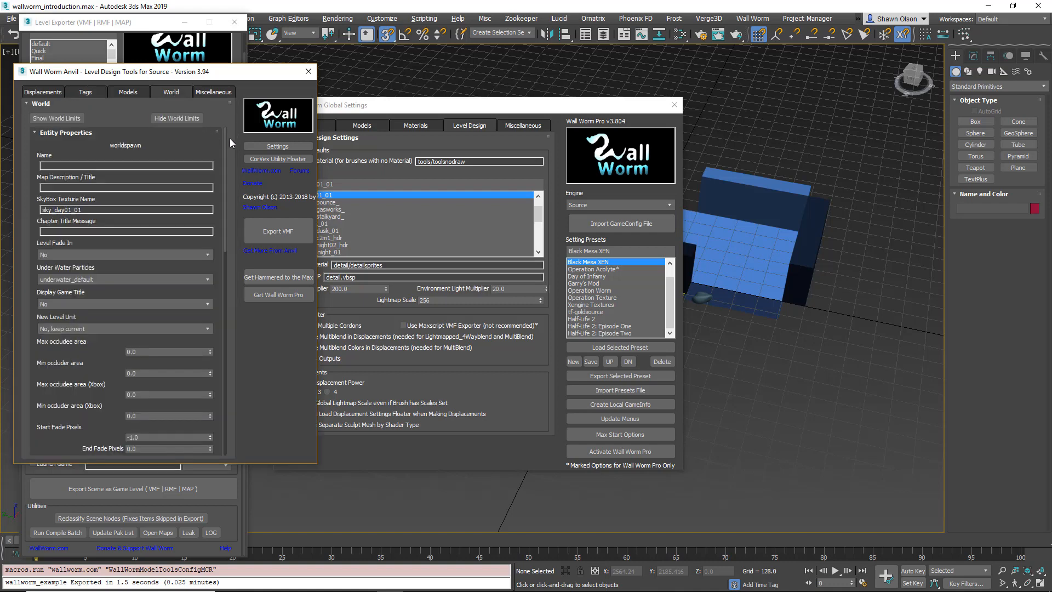
- Uncover the Global Settings window and compare its default sky with the SkyBox texture name in Anvil's world properties
{"action": "left_click_drag", "start_coordinate": [372, 103], "coordinate": [481, 74]}
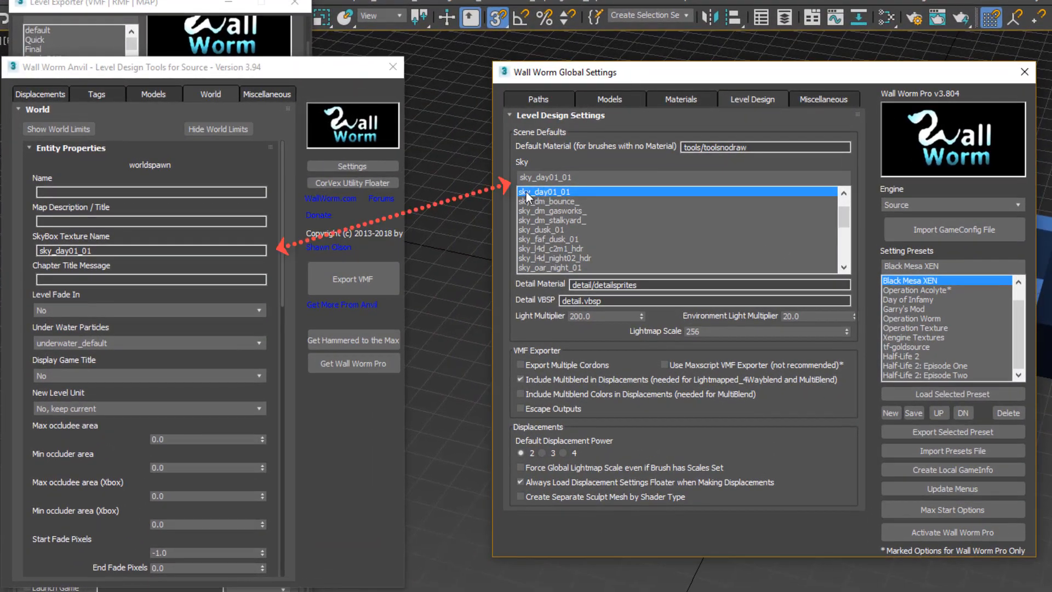
{"action": "left_click", "coordinate": [108, 251]}
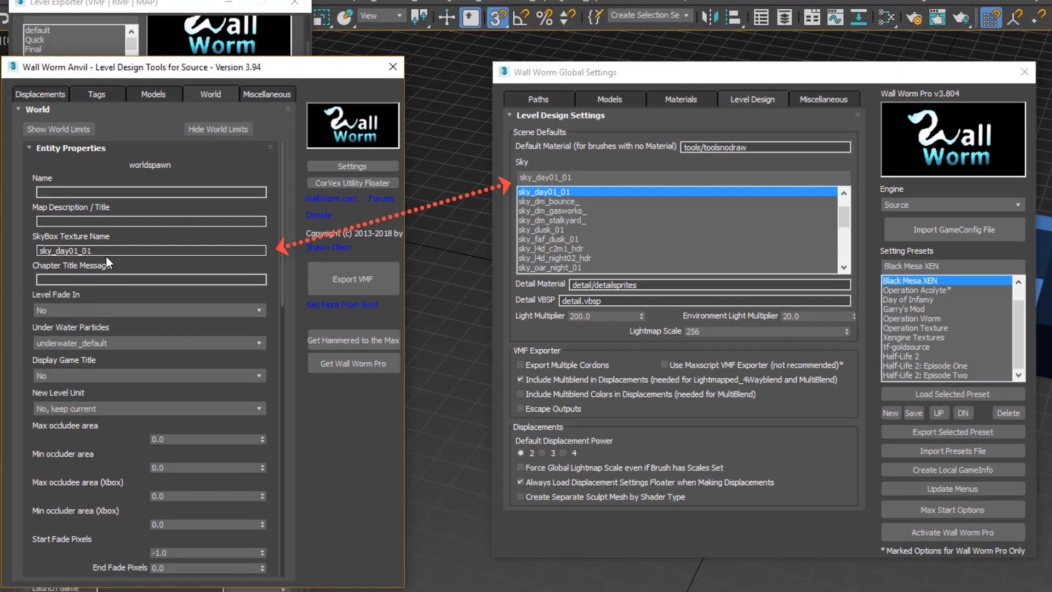
{"action": "left_click_drag", "start_coordinate": [110, 250], "coordinate": [139, 246]}
{"action": "left_click", "coordinate": [58, 250]}
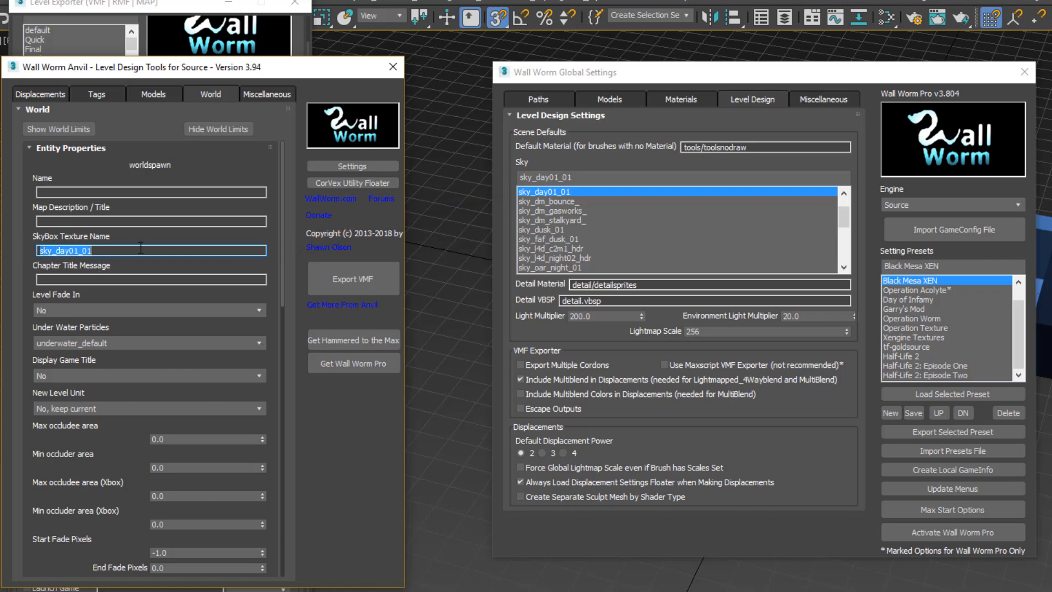
{"action": "left_click", "coordinate": [150, 250]}
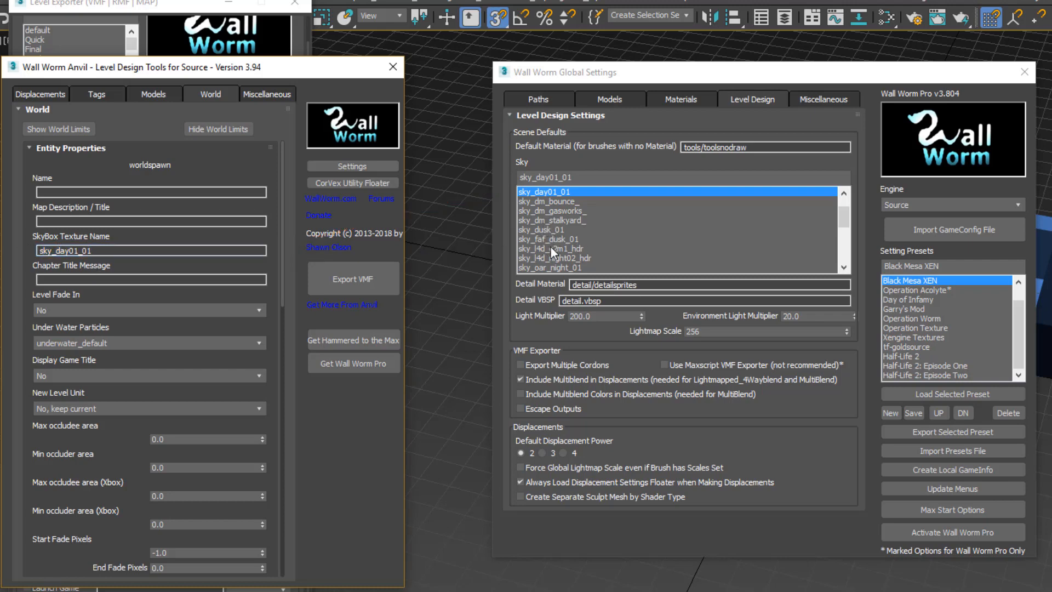
{"action": "left_click_drag", "start_coordinate": [101, 251], "coordinate": [38, 252]}
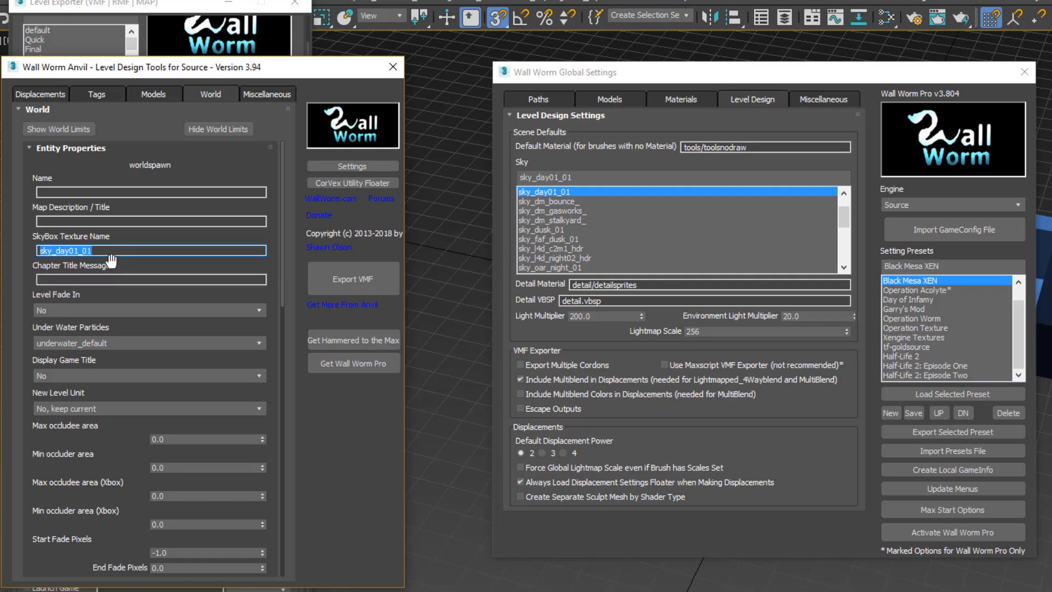
- Compare Anvil's detail.vbsp file and detail material fields with the matching scene defaults in Global Settings
{"action": "scroll", "coordinate": [118, 329], "scroll_direction": "down", "scroll_amount": 5}
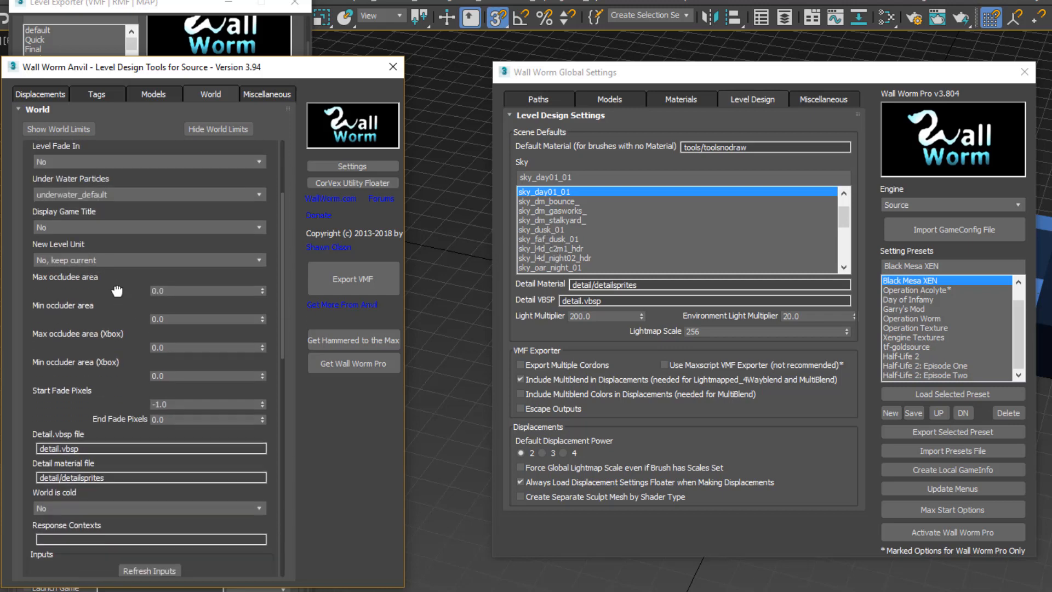
{"action": "scroll", "coordinate": [107, 423], "scroll_direction": "down", "scroll_amount": 1}
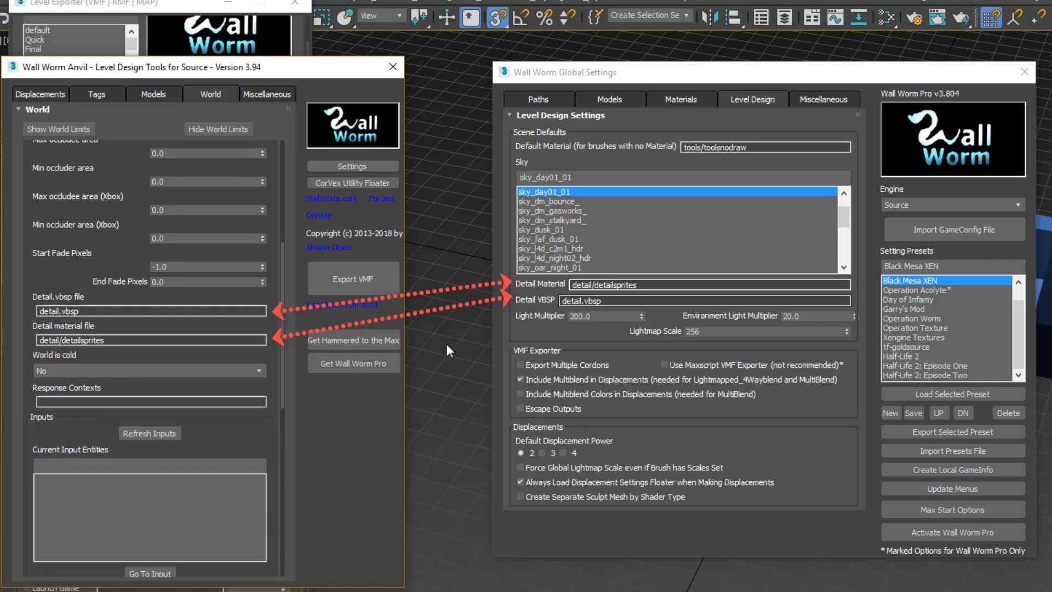
{"action": "left_click_drag", "start_coordinate": [252, 430], "coordinate": [197, 52]}
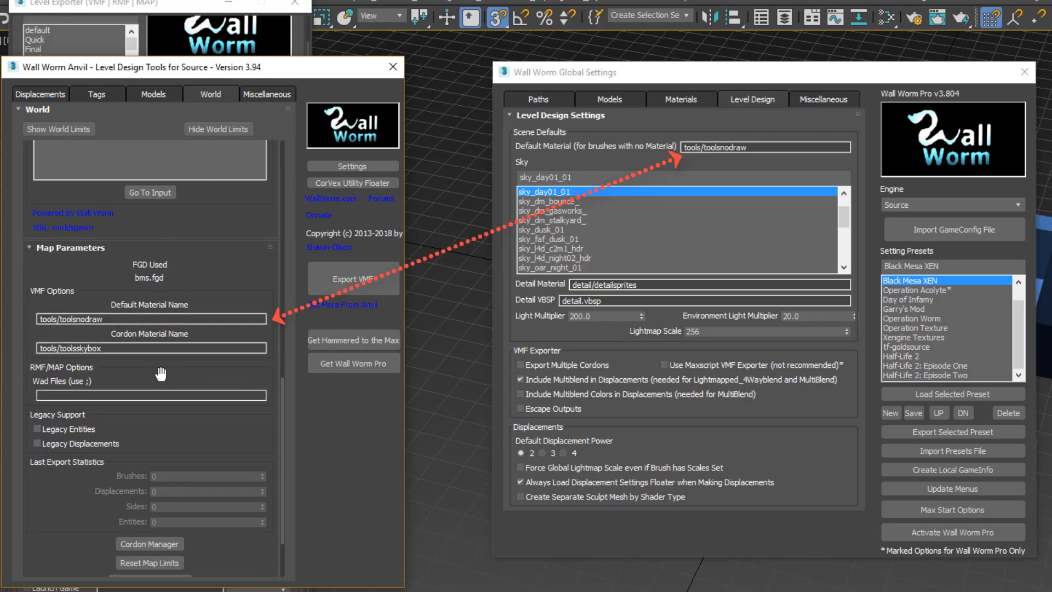
- Examine the default material and cordon material names in Anvil's Map Parameters against the Global Settings default material
{"action": "left_click_drag", "start_coordinate": [161, 375], "coordinate": [164, 367]}
{"action": "double_click", "coordinate": [100, 313]}
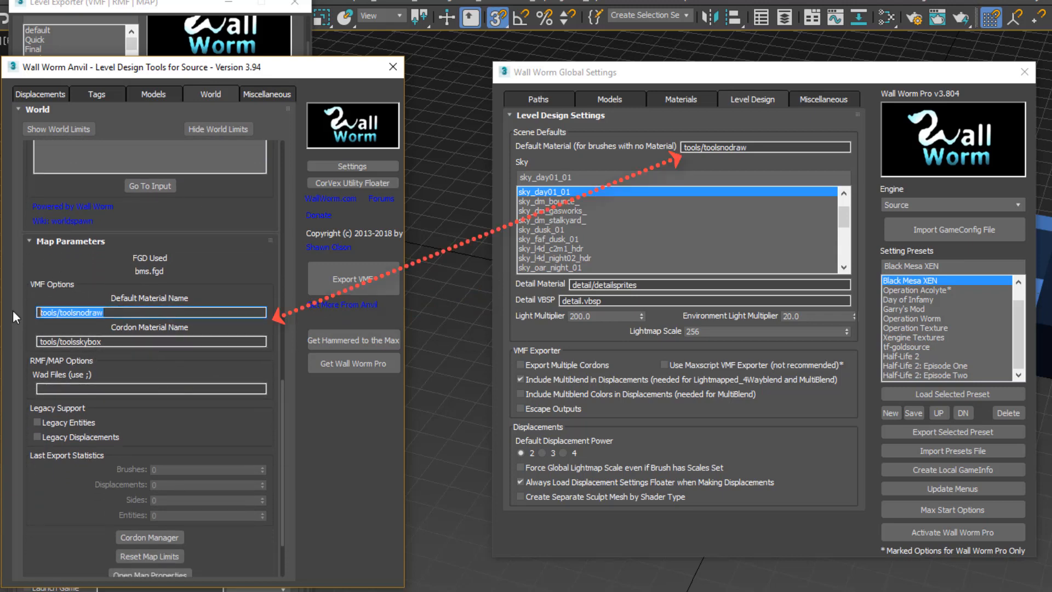
{"action": "double_click", "coordinate": [109, 343]}
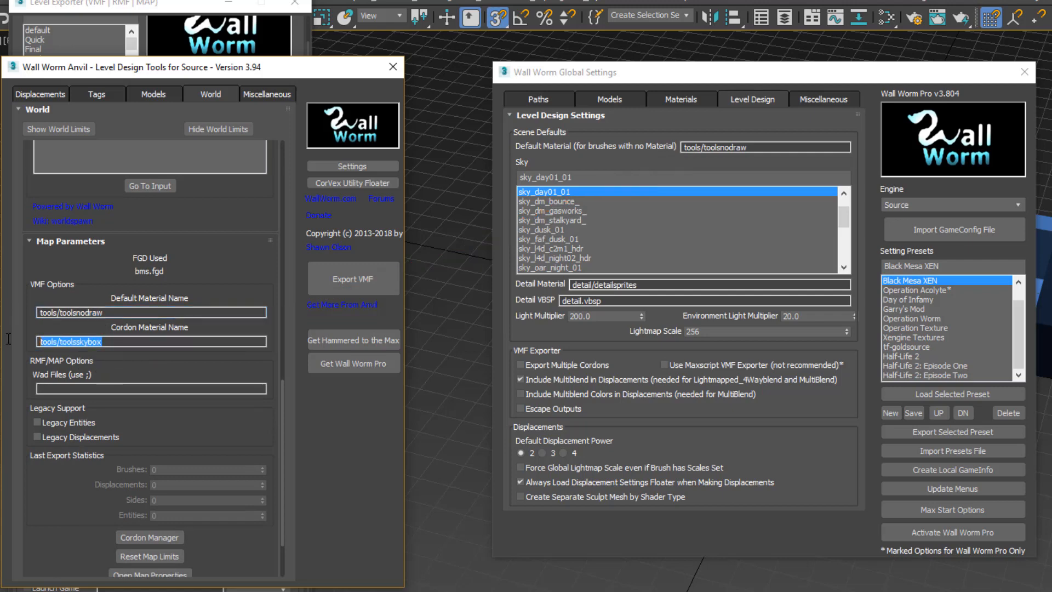
{"action": "double_click", "coordinate": [121, 313]}
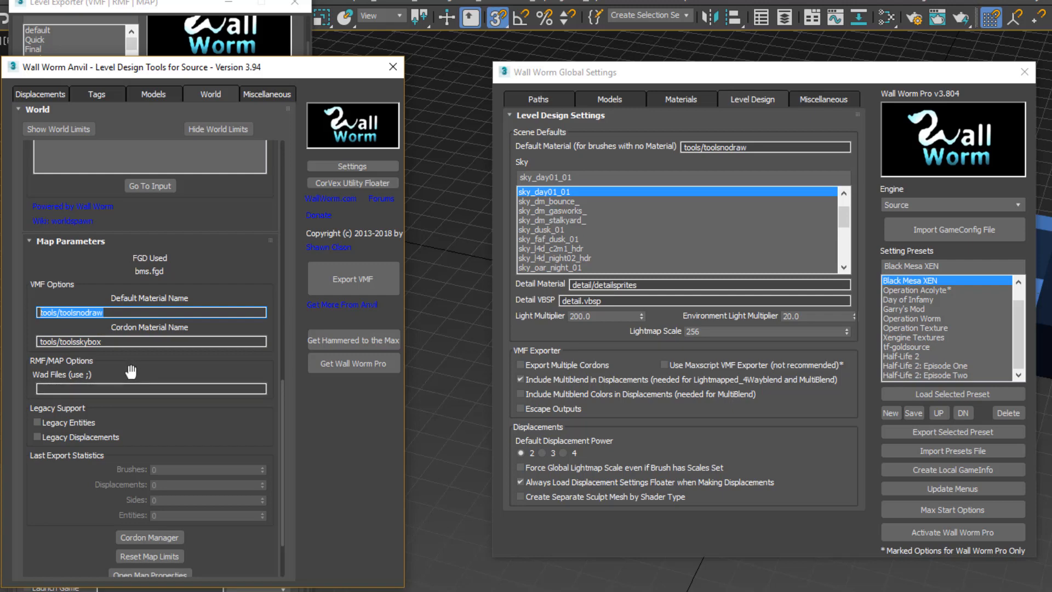
{"action": "left_click_drag", "start_coordinate": [283, 482], "coordinate": [259, 193]}
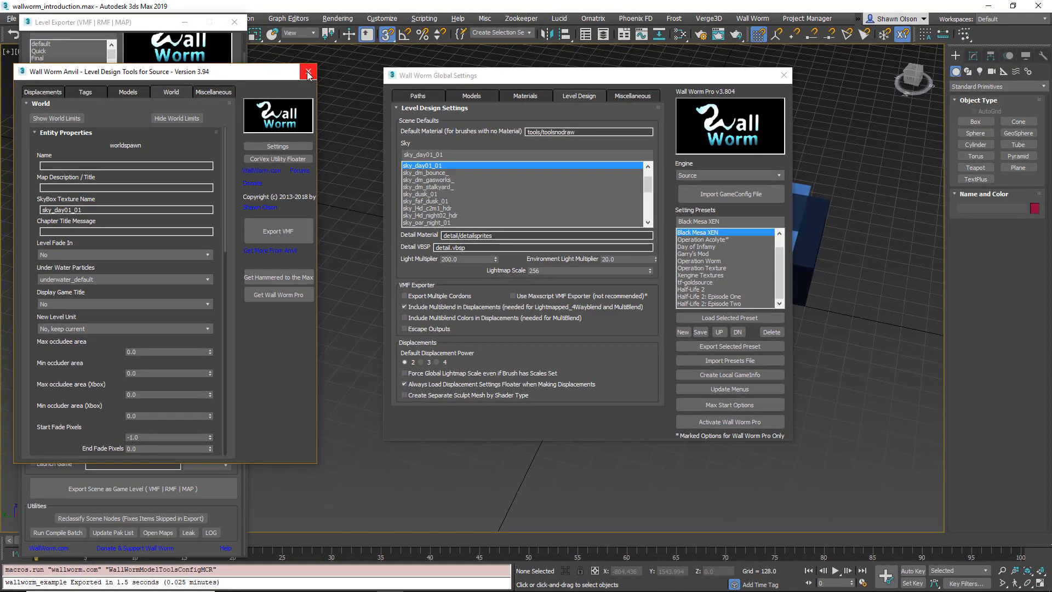
- Close the Anvil window and reopen Anvil from the Wall Worm level design tools
{"action": "left_click", "coordinate": [308, 73]}
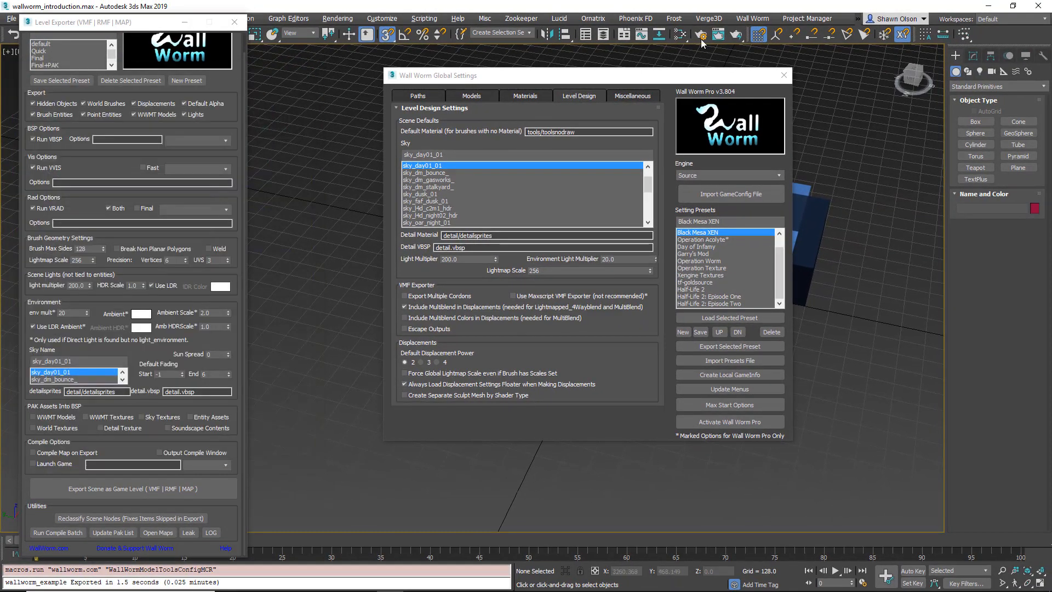
{"action": "left_click", "coordinate": [752, 20]}
{"action": "mouse_move", "coordinate": [796, 54]}
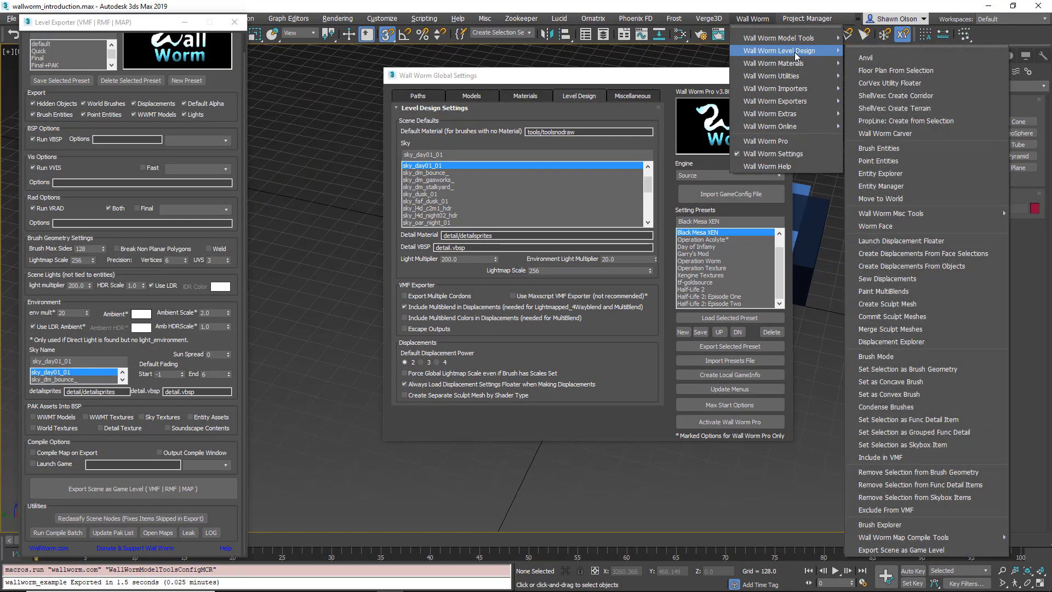
{"action": "left_click", "coordinate": [866, 58]}
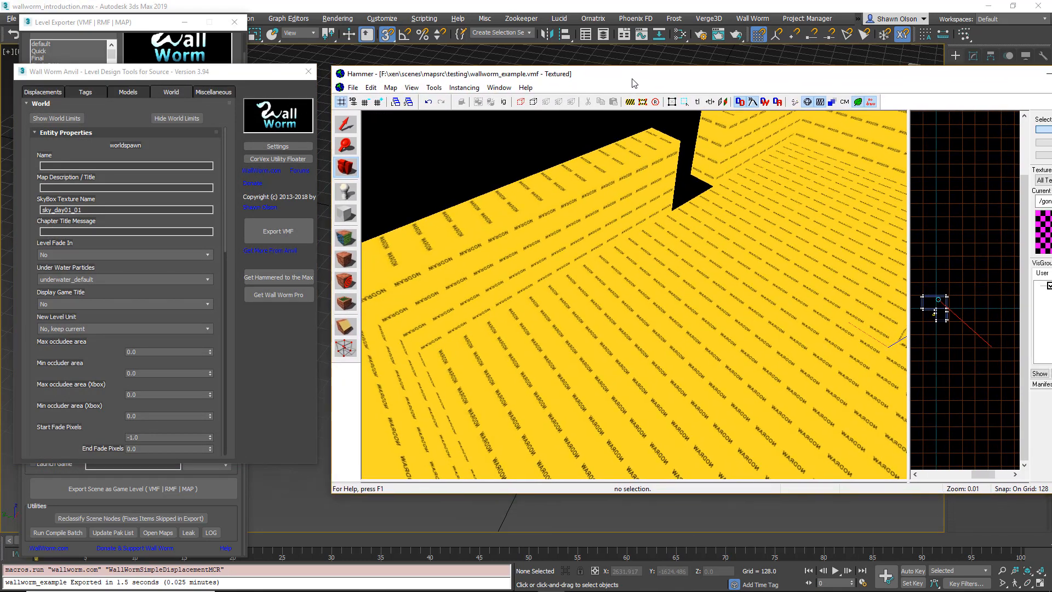
- Review the worldspawn entity properties and the Map Parameters in the reopened Anvil window
{"action": "left_click", "coordinate": [75, 292]}
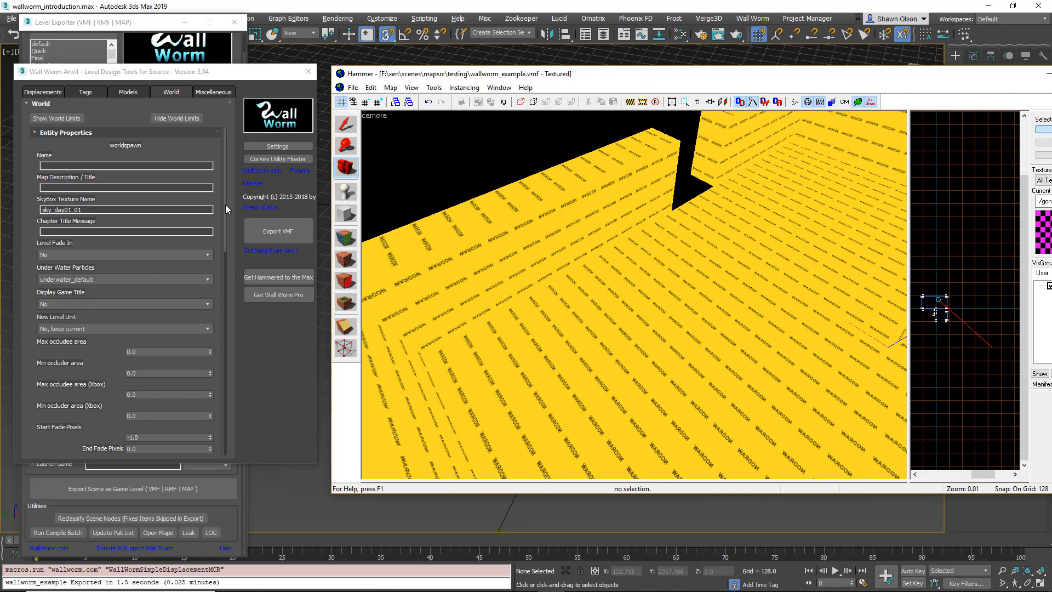
{"action": "left_click_drag", "start_coordinate": [227, 209], "coordinate": [219, 383]}
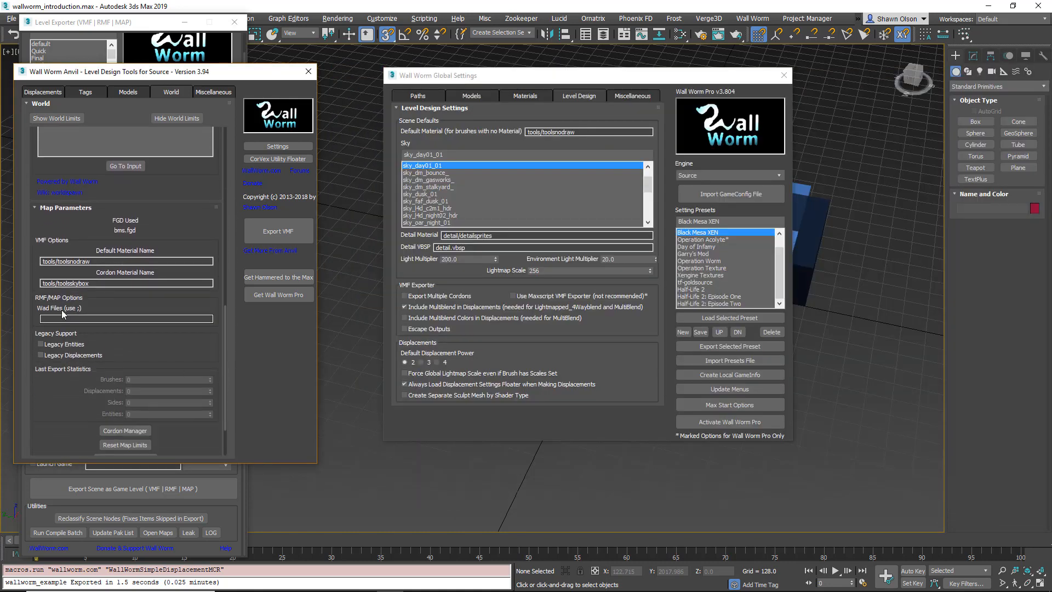
{"action": "left_click_drag", "start_coordinate": [224, 419], "coordinate": [223, 160]}
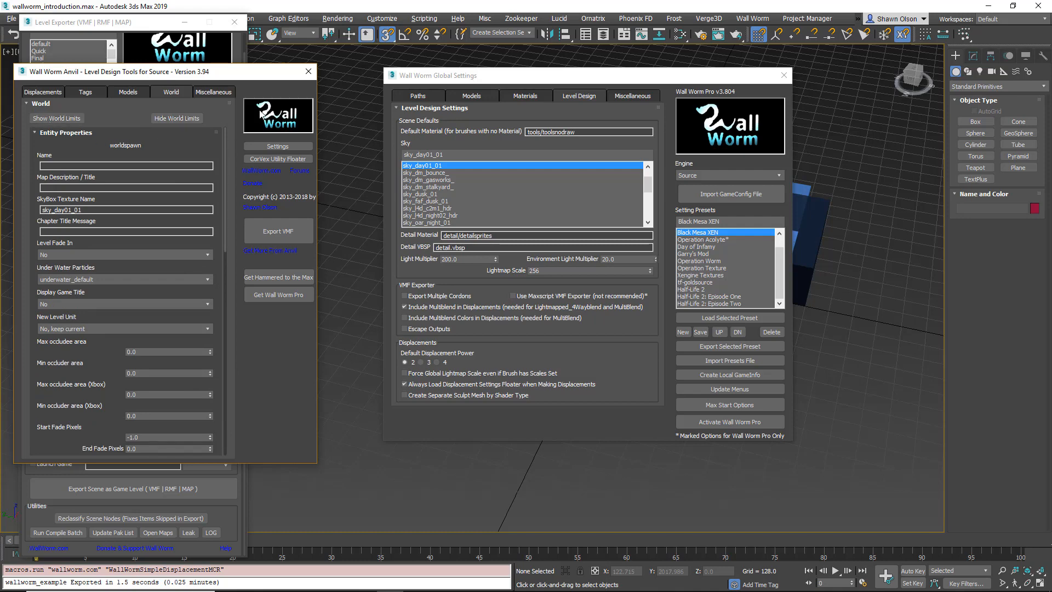
- Move the Global Settings window out of the way and show the world limits around the level
{"action": "left_click_drag", "start_coordinate": [536, 77], "coordinate": [1051, 96]}
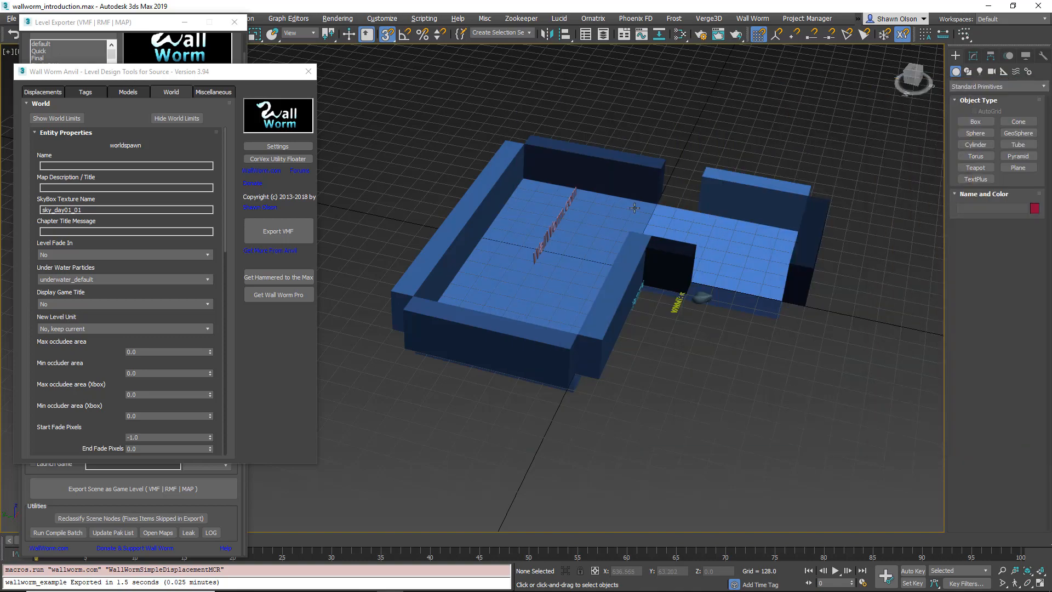
{"action": "scroll", "coordinate": [716, 216], "scroll_direction": "down", "scroll_amount": 5}
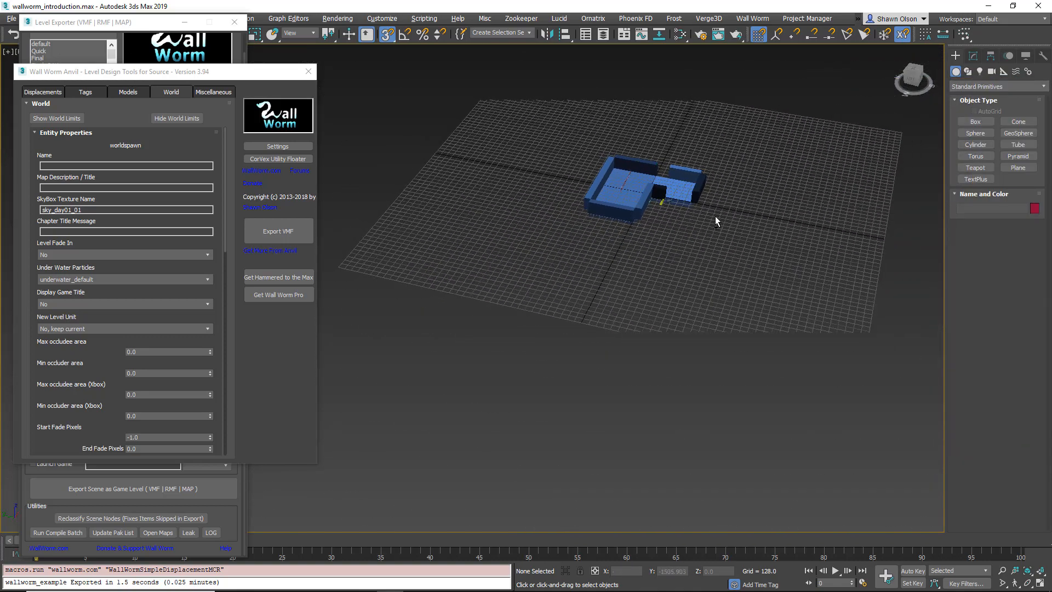
{"action": "middle_click_drag", "start_coordinate": [715, 215], "coordinate": [681, 216], "text": "alt"}
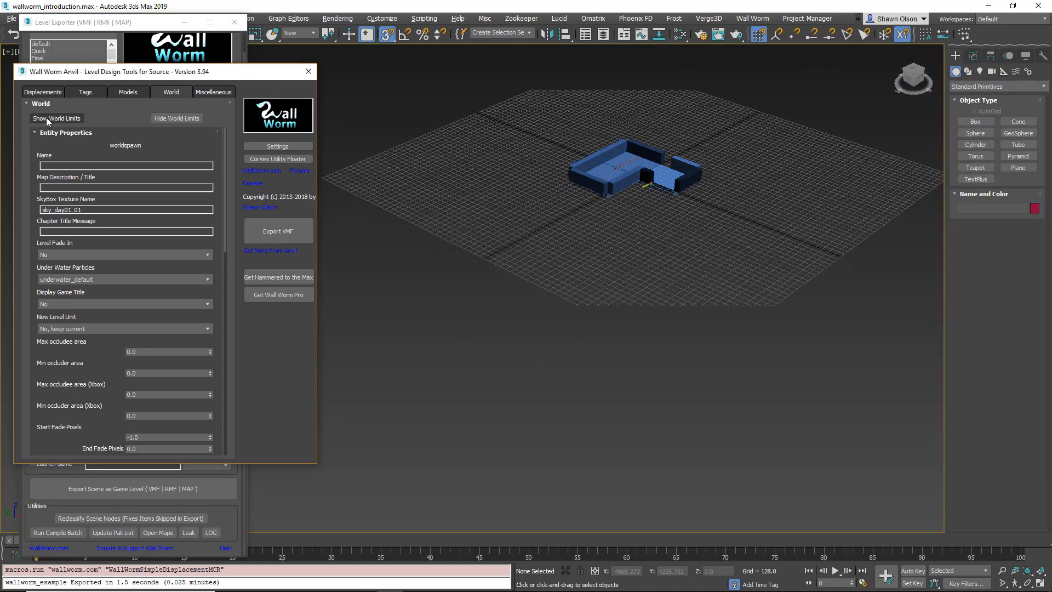
{"action": "left_click", "coordinate": [72, 119]}
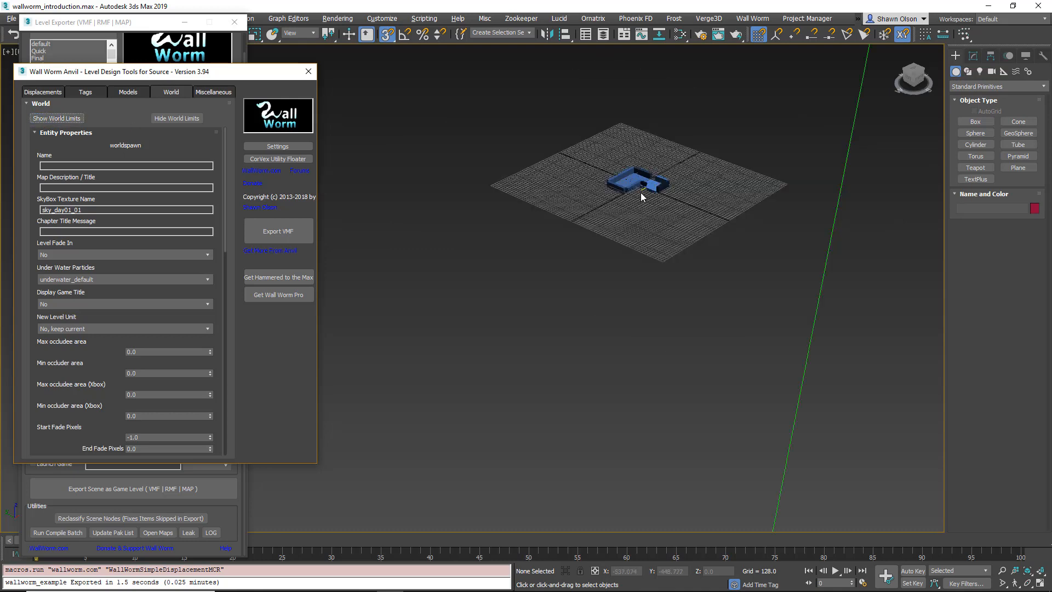
{"action": "middle_click_drag", "start_coordinate": [642, 191], "coordinate": [420, 212], "text": "alt"}
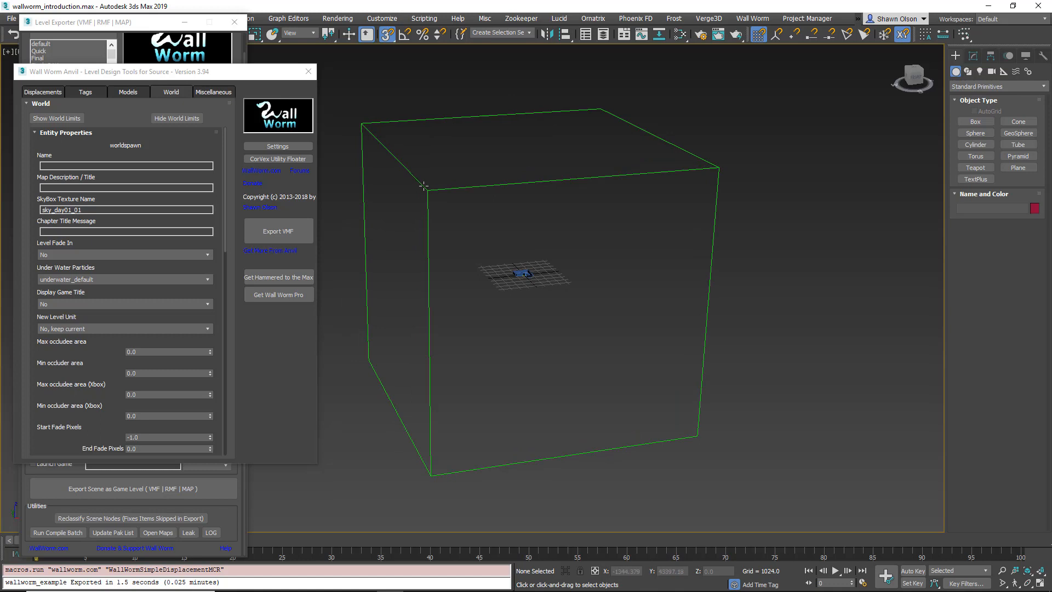
- Select the Map Limits helper surrounding the level and inspect it from several angles
{"action": "left_click", "coordinate": [424, 186]}
{"action": "middle_click_drag", "start_coordinate": [489, 233], "coordinate": [561, 370], "text": "alt"}
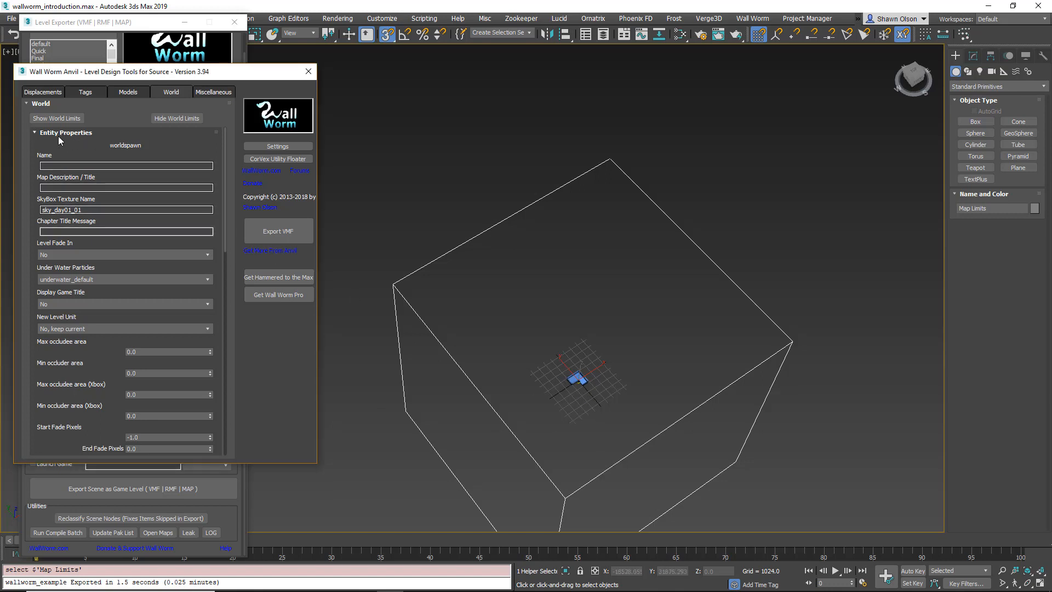
{"action": "mouse_move", "coordinate": [590, 396]}
{"action": "middle_mouse_down", "text": "alt"}
{"action": "mouse_move", "coordinate": [593, 377]}
{"action": "mouse_move", "coordinate": [532, 287]}
{"action": "middle_mouse_up", "text": "alt"}
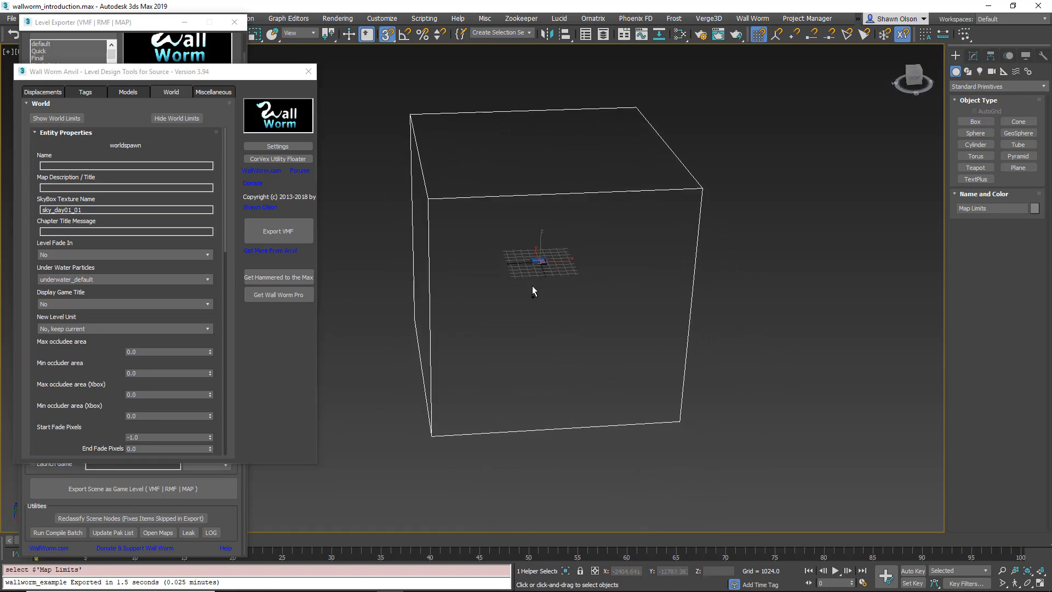
{"action": "scroll", "coordinate": [530, 267], "scroll_direction": "up", "scroll_amount": 3}
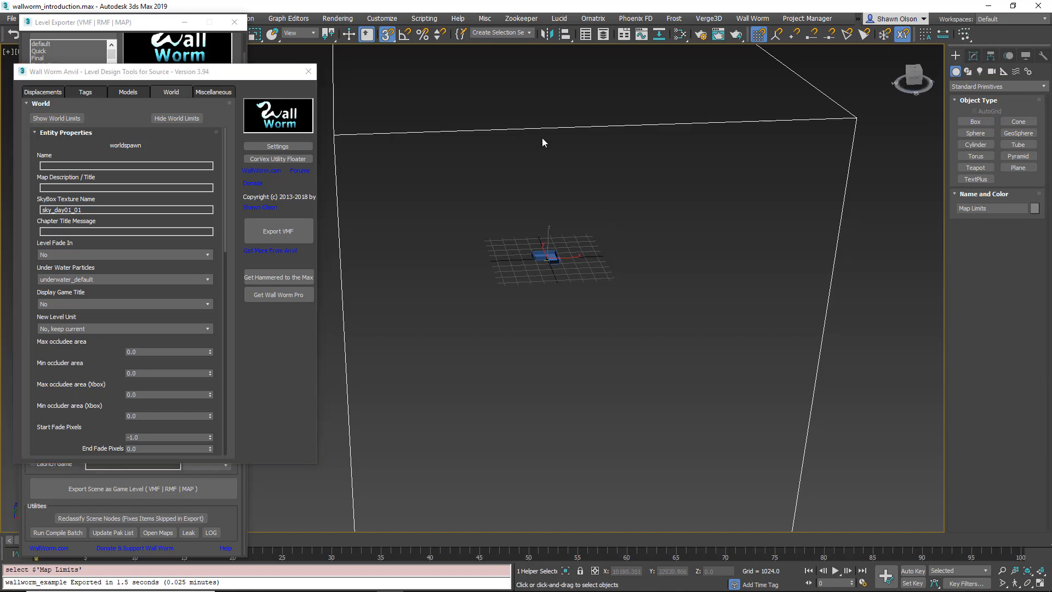
- Close Anvil and display the selected Map Limits helper's Map Parameters for modification
{"action": "left_click", "coordinate": [974, 56]}
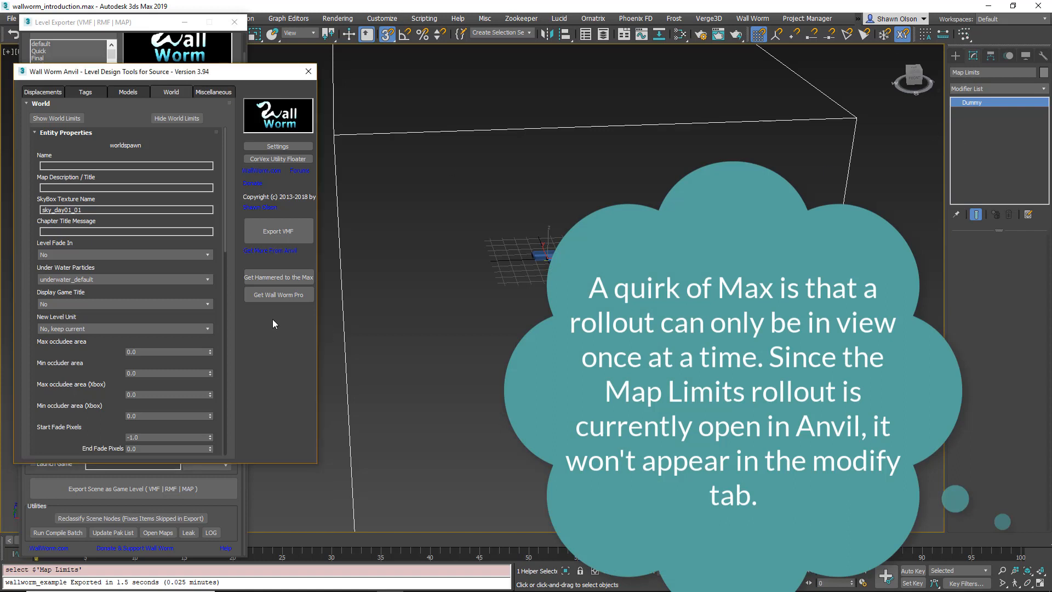
{"action": "left_click_drag", "start_coordinate": [226, 225], "coordinate": [231, 431]}
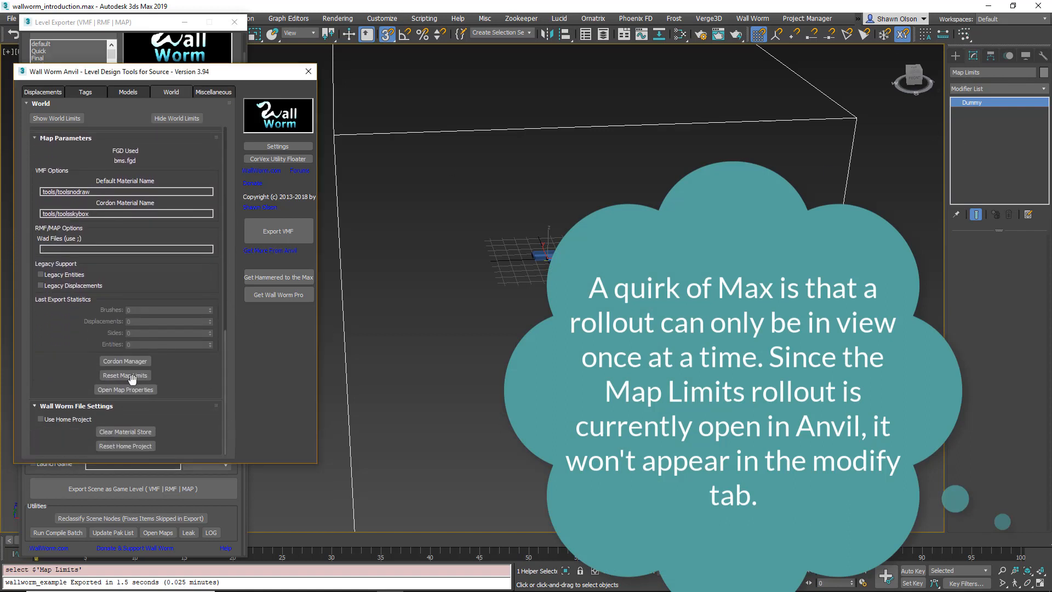
{"action": "left_click", "coordinate": [309, 71]}
{"action": "left_click", "coordinate": [955, 56]}
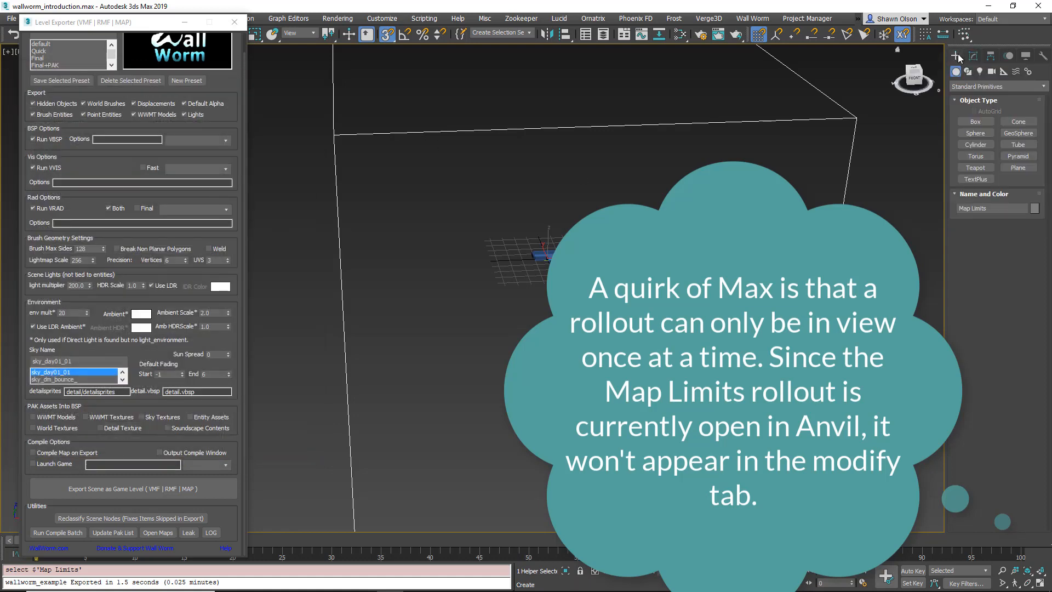
{"action": "left_click", "coordinate": [973, 56]}
{"action": "left_click", "coordinate": [789, 219]}
{"action": "left_click", "coordinate": [337, 187]}
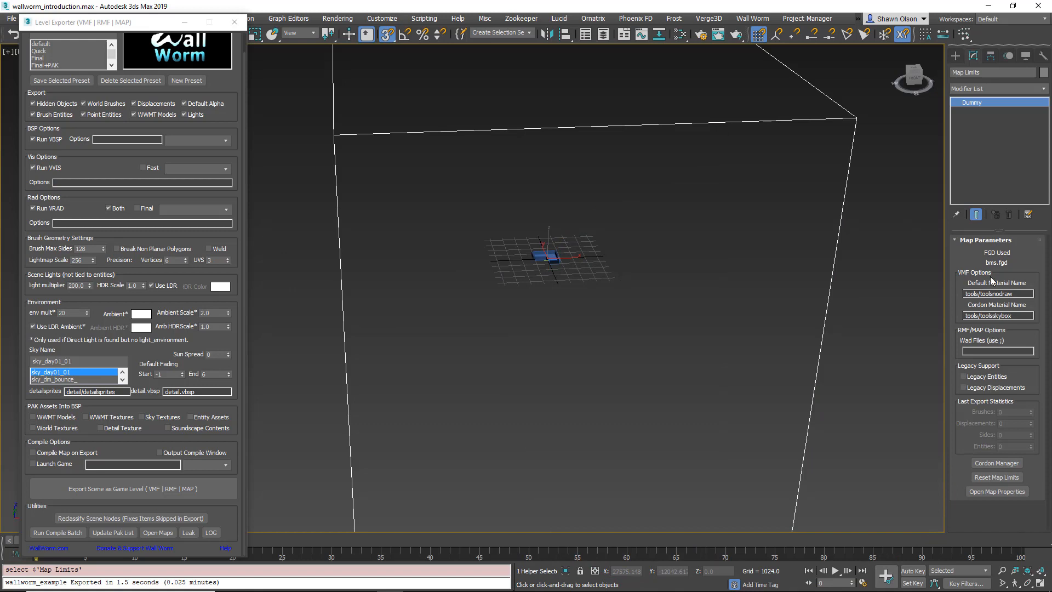
- Examine the Map Limits helper's default material and cordon material names alongside the Level Exporter settings
{"action": "left_click_drag", "start_coordinate": [1026, 294], "coordinate": [968, 294]}
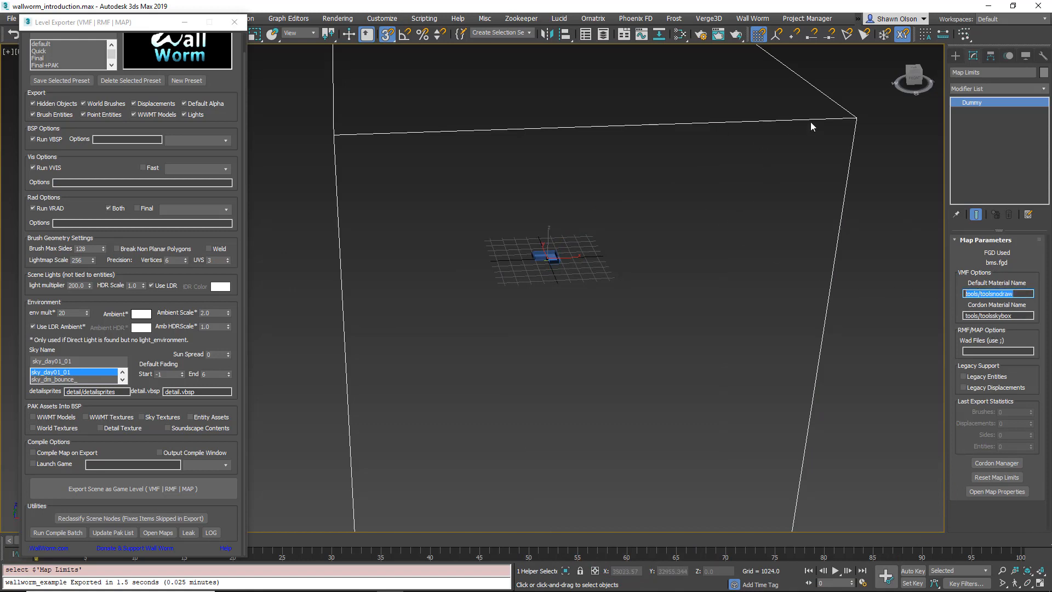
{"action": "left_click_drag", "start_coordinate": [965, 294], "coordinate": [1025, 297]}
{"action": "left_click_drag", "start_coordinate": [965, 315], "coordinate": [1029, 316]}
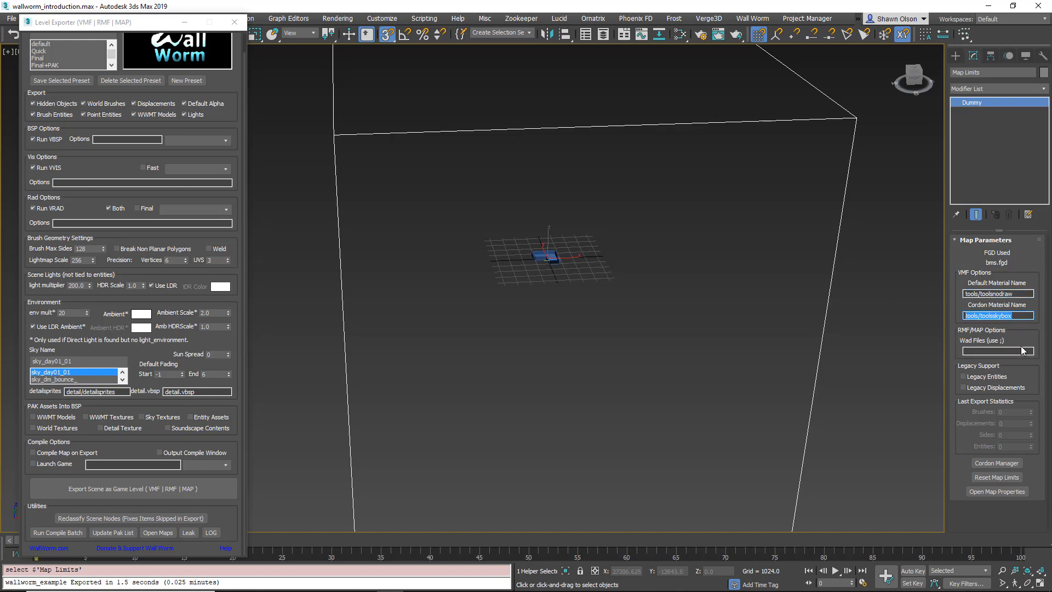
{"action": "left_click", "coordinate": [704, 122]}
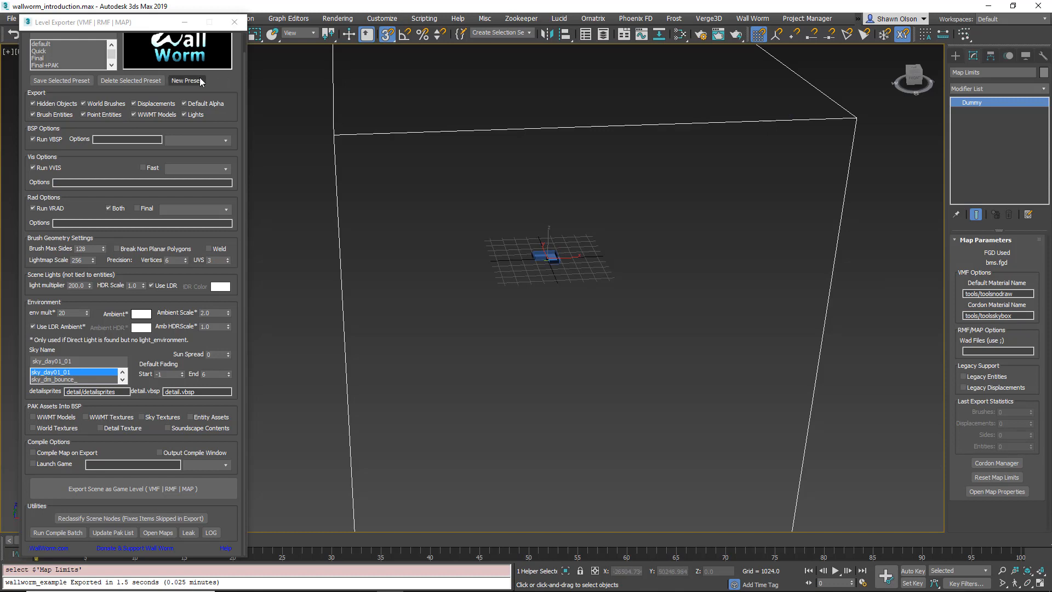
{"action": "left_click_drag", "start_coordinate": [1033, 295], "coordinate": [936, 303]}
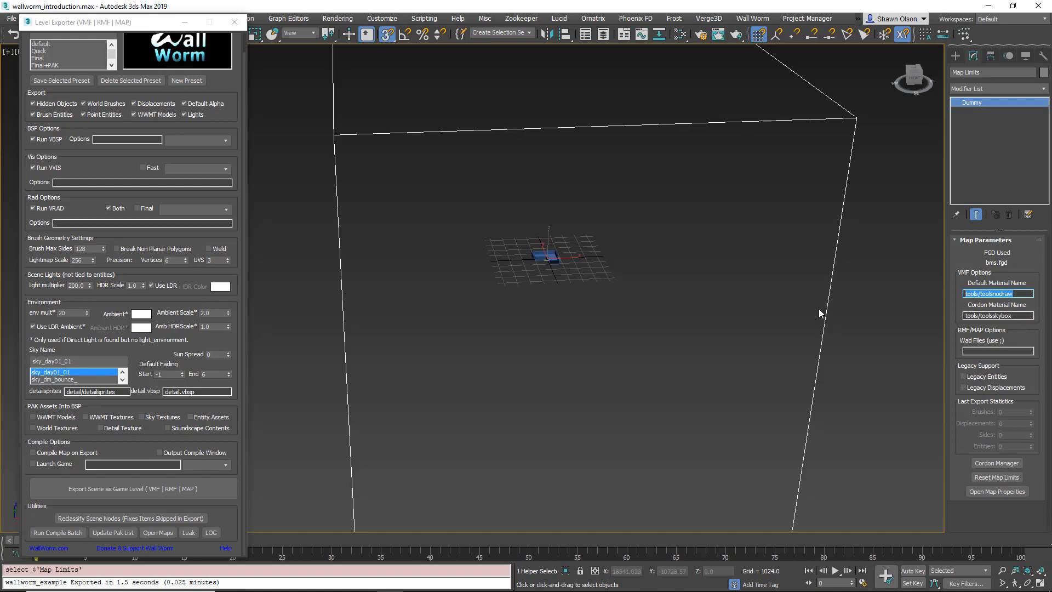
{"action": "scroll", "coordinate": [222, 327], "scroll_direction": "up", "scroll_amount": 1}
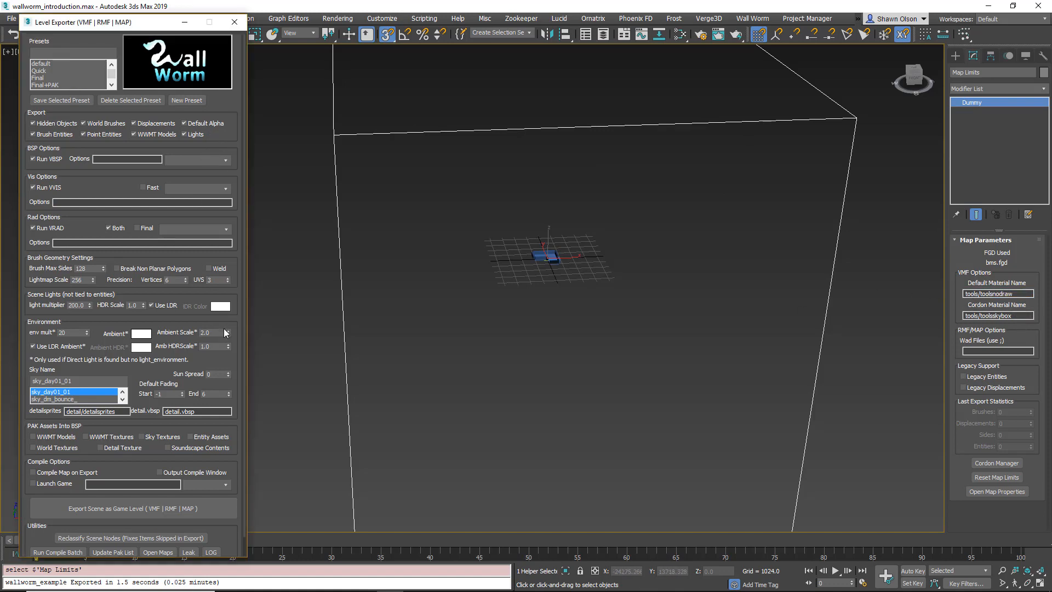
- Select the two floor boxes of the level together
{"action": "scroll", "coordinate": [548, 255], "scroll_direction": "up", "scroll_amount": 10}
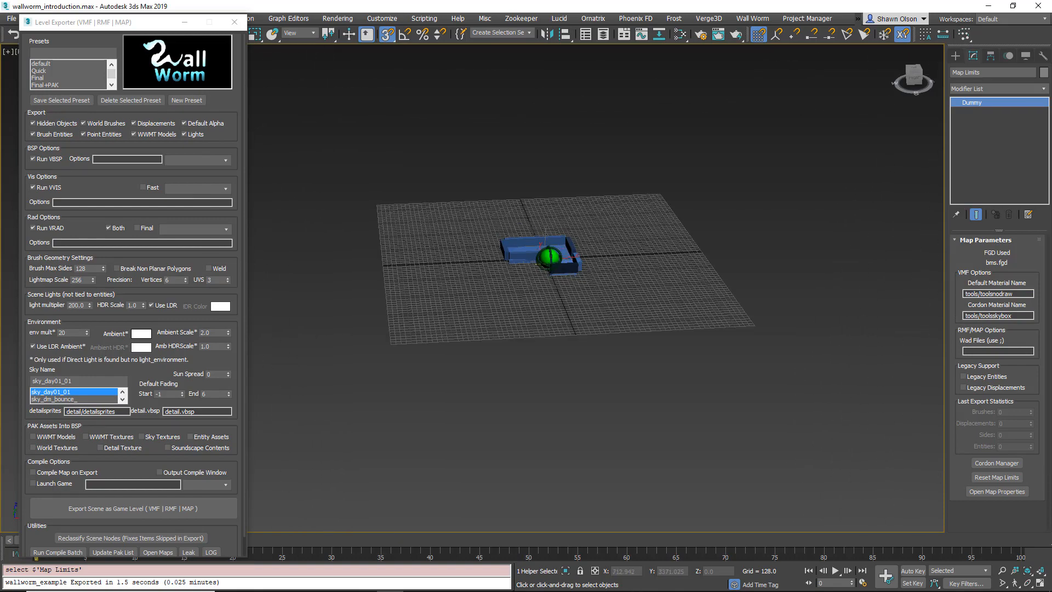
{"action": "scroll", "coordinate": [542, 254], "scroll_direction": "up", "scroll_amount": 5}
{"action": "middle_click_drag", "start_coordinate": [521, 241], "coordinate": [556, 243], "text": "alt"}
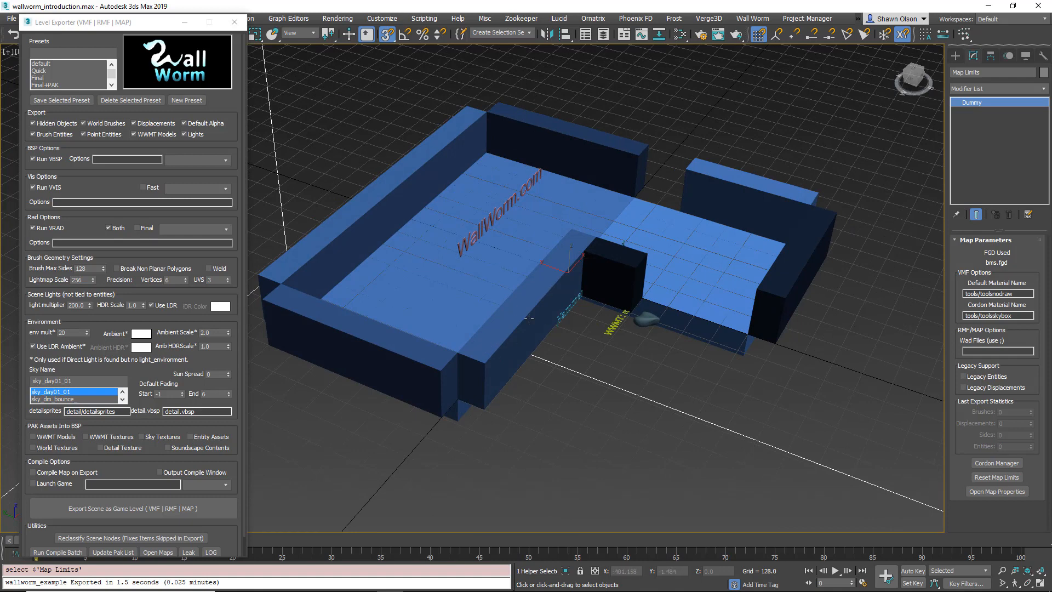
{"action": "left_click", "coordinate": [513, 260]}
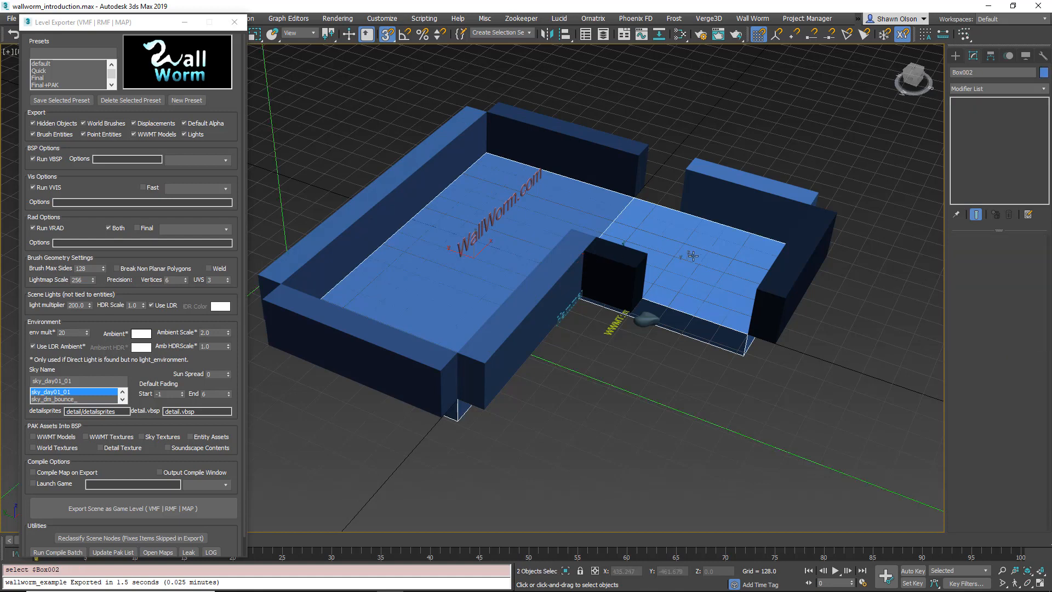
{"action": "left_click", "coordinate": [450, 246], "text": "ctrl"}
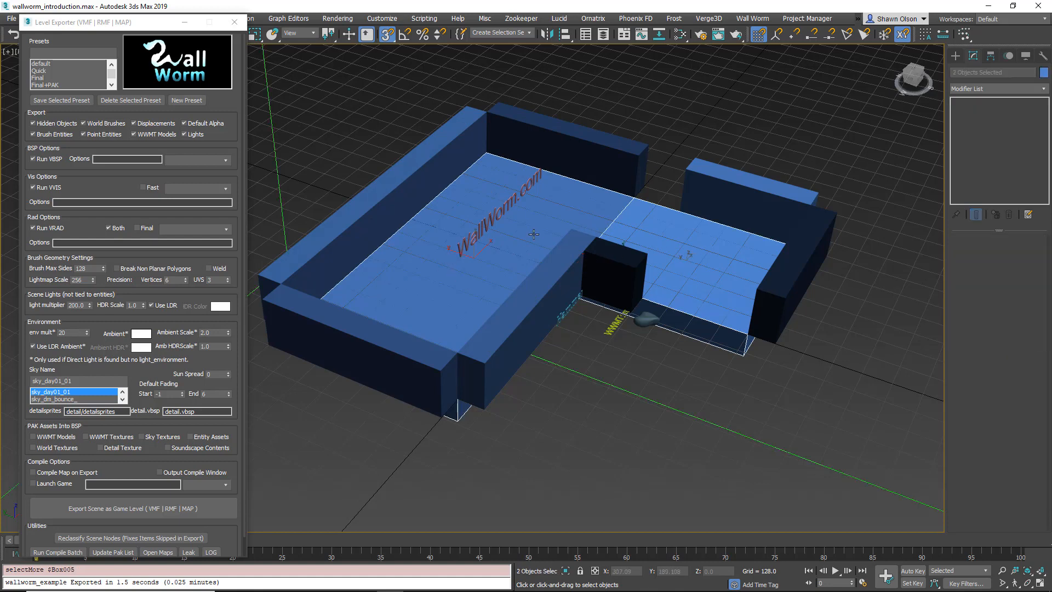
- Import a VMT material from the hl2 materials' concrete folder and apply it to the two selected floor boxes
{"action": "left_click", "coordinate": [757, 18]}
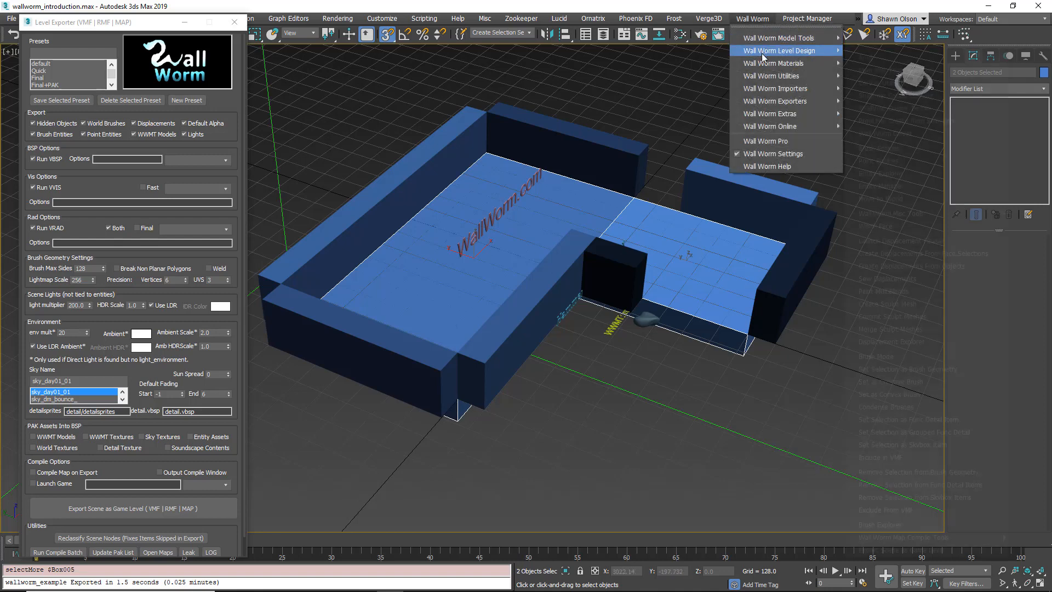
{"action": "mouse_move", "coordinate": [765, 63]}
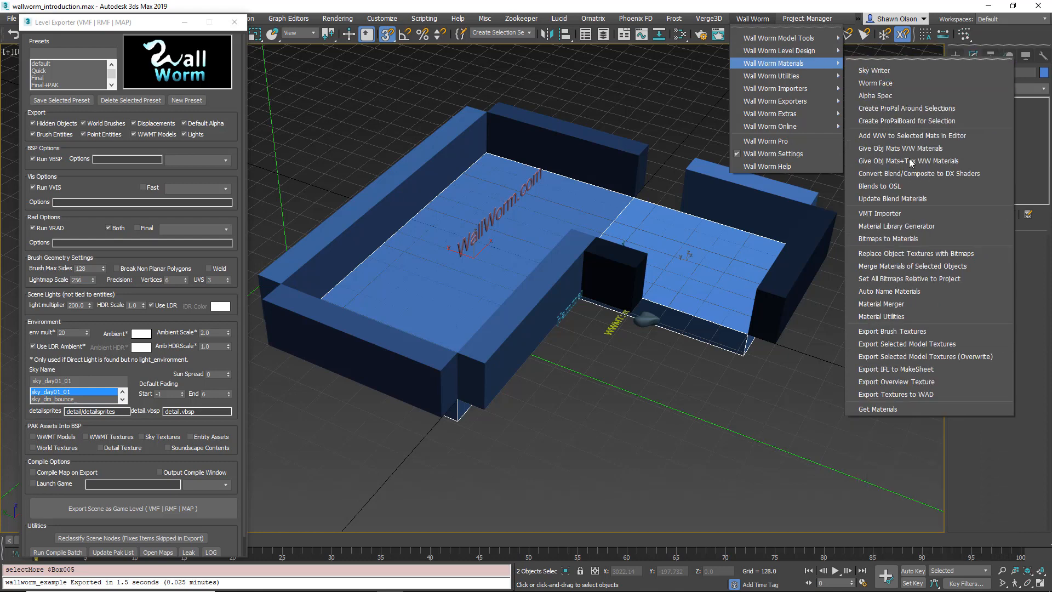
{"action": "left_click", "coordinate": [901, 214]}
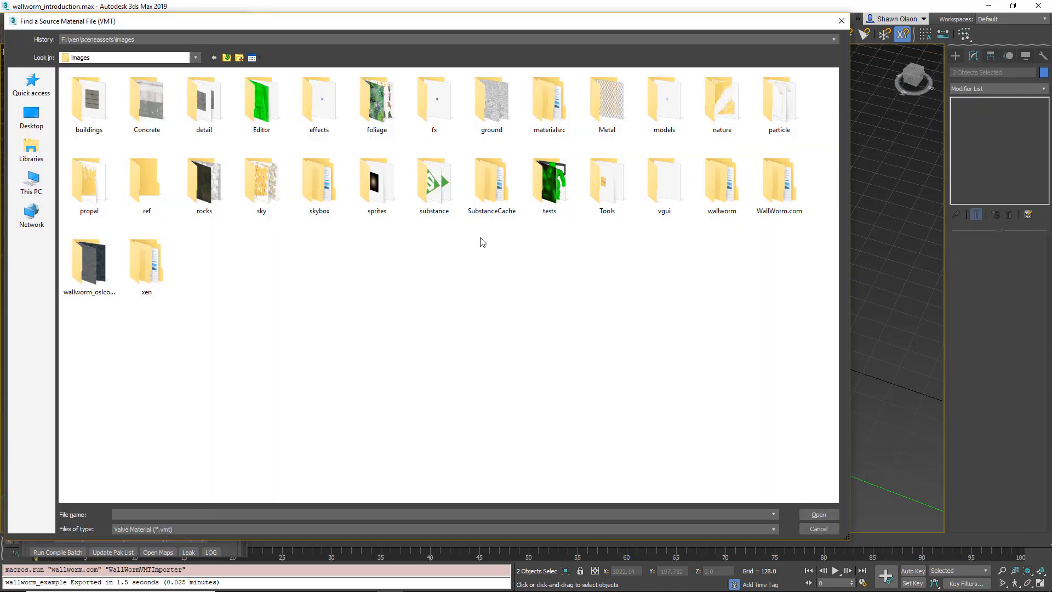
{"action": "left_click", "coordinate": [146, 38]}
{"action": "left_click", "coordinate": [112, 71]}
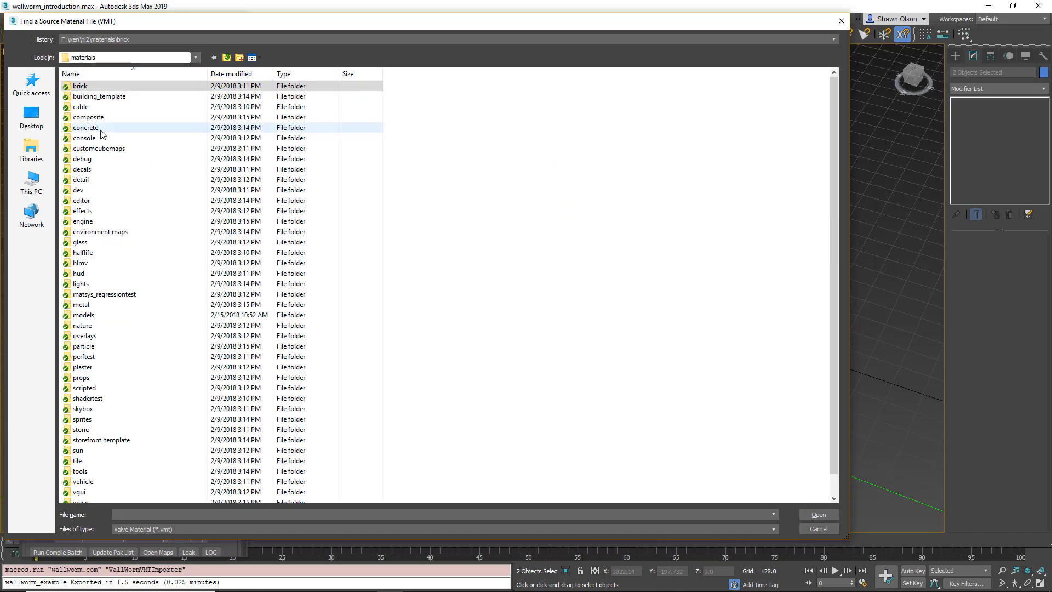
{"action": "double_click", "coordinate": [104, 127]}
{"action": "left_click", "coordinate": [106, 149]}
{"action": "double_click", "coordinate": [107, 151]}
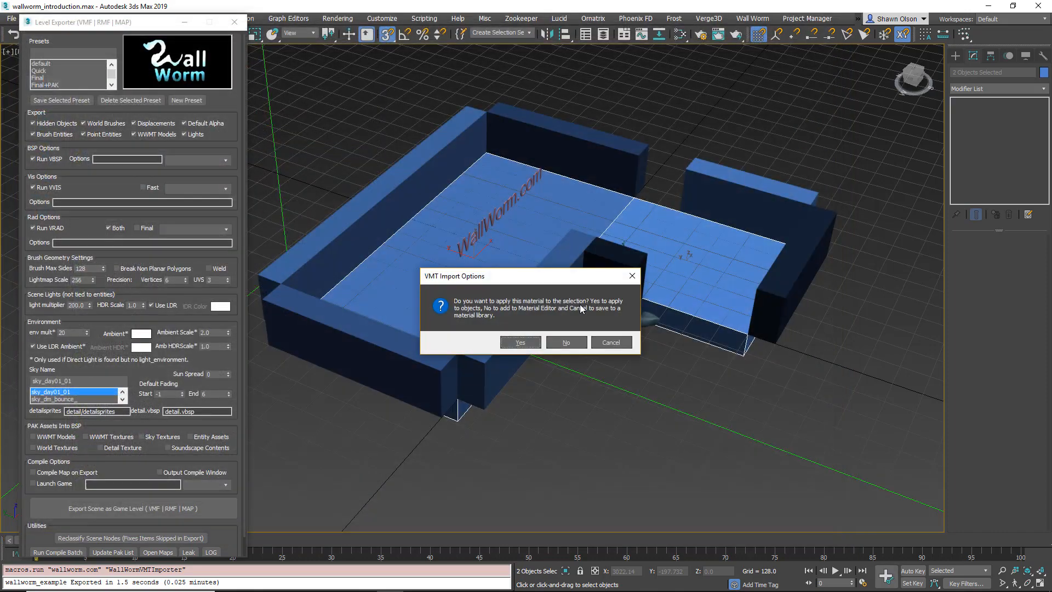
{"action": "left_click", "coordinate": [521, 342]}
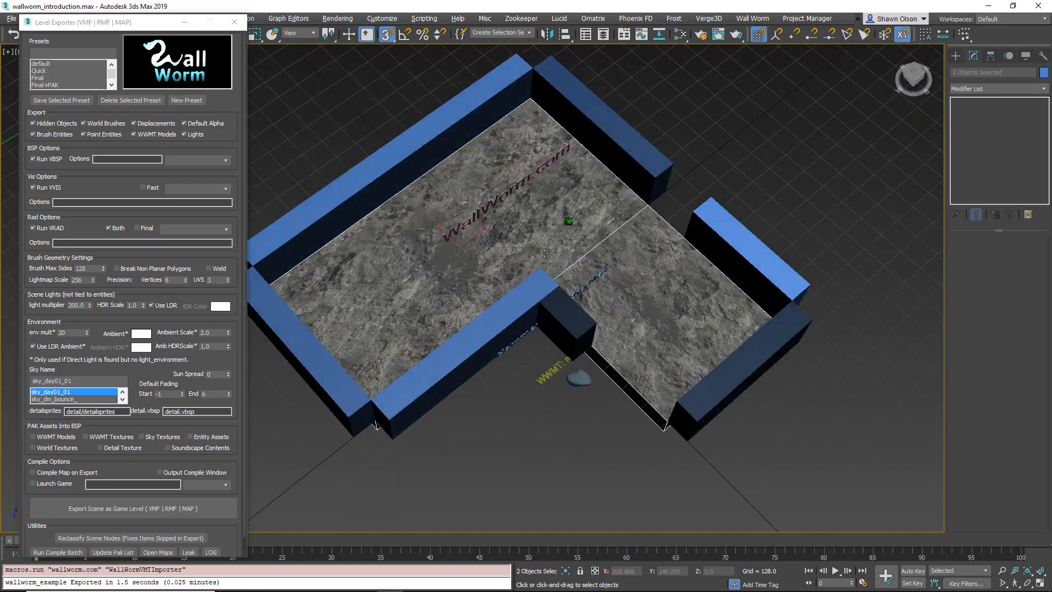
- Select all seven wall boxes around the textured floors
{"action": "middle_click_drag", "start_coordinate": [544, 254], "coordinate": [567, 221], "text": "alt"}
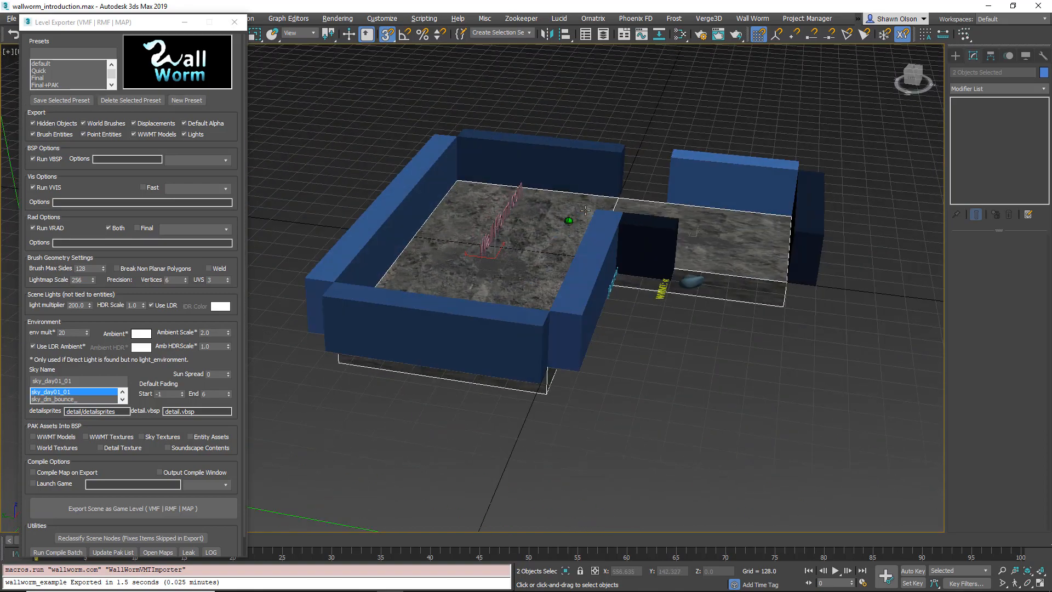
{"action": "left_click", "coordinate": [808, 207]}
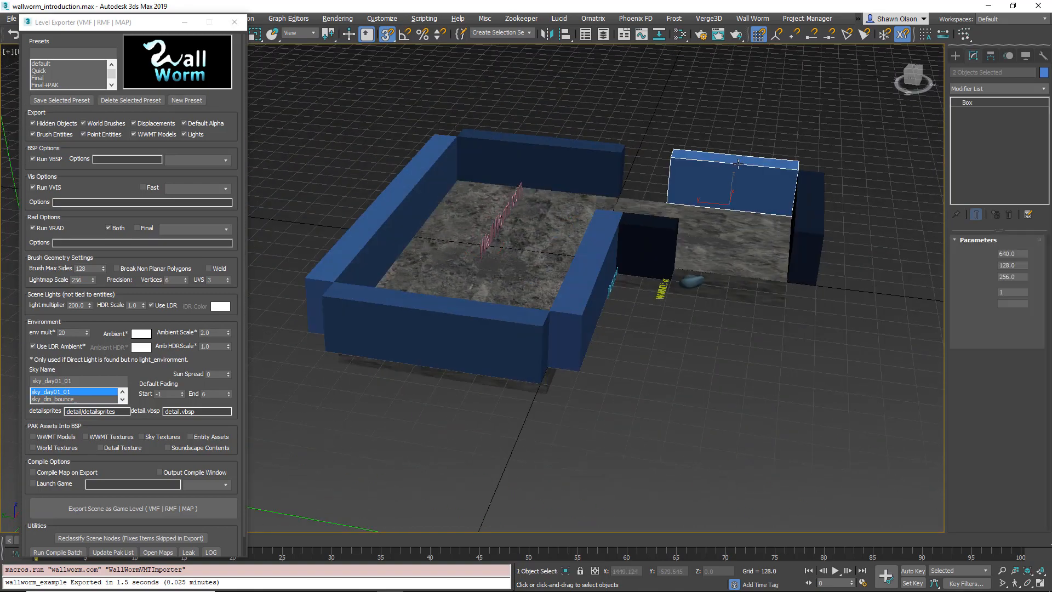
{"action": "left_click", "coordinate": [647, 247], "text": "ctrl"}
{"action": "left_click", "coordinate": [587, 258], "text": "ctrl"}
{"action": "left_click", "coordinate": [537, 178], "text": "ctrl"}
{"action": "left_click", "coordinate": [382, 193], "text": "ctrl"}
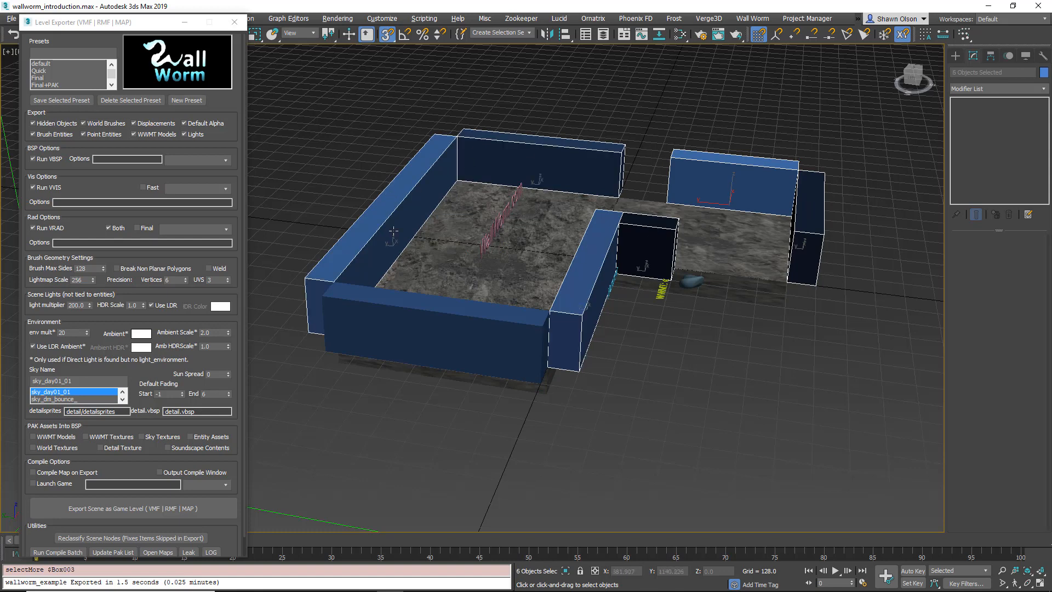
{"action": "left_click", "coordinate": [409, 324], "text": "ctrl"}
{"action": "middle_click_drag", "start_coordinate": [557, 223], "coordinate": [552, 244]}
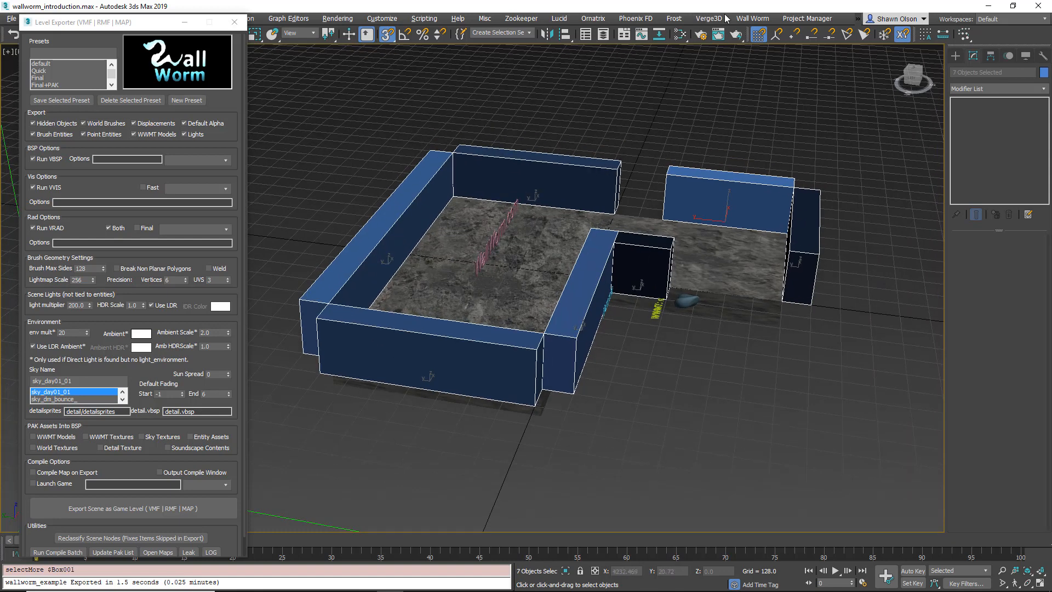
- Import brickwall014l.vmt from the hl2 brick materials folder and apply it to the selected walls
{"action": "left_click", "coordinate": [753, 19]}
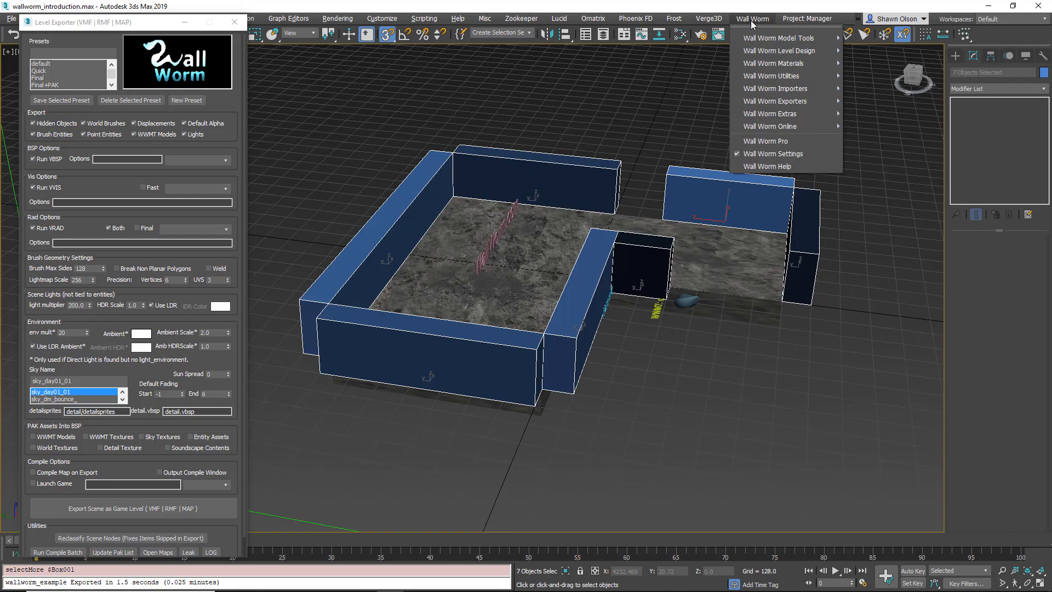
{"action": "mouse_move", "coordinate": [779, 80]}
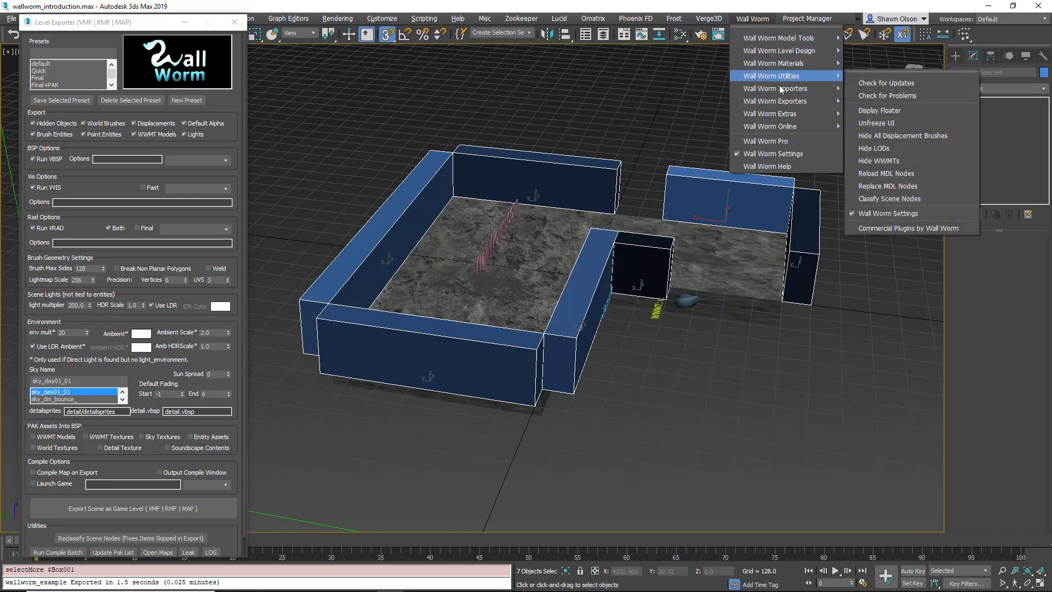
{"action": "left_click", "coordinate": [880, 201]}
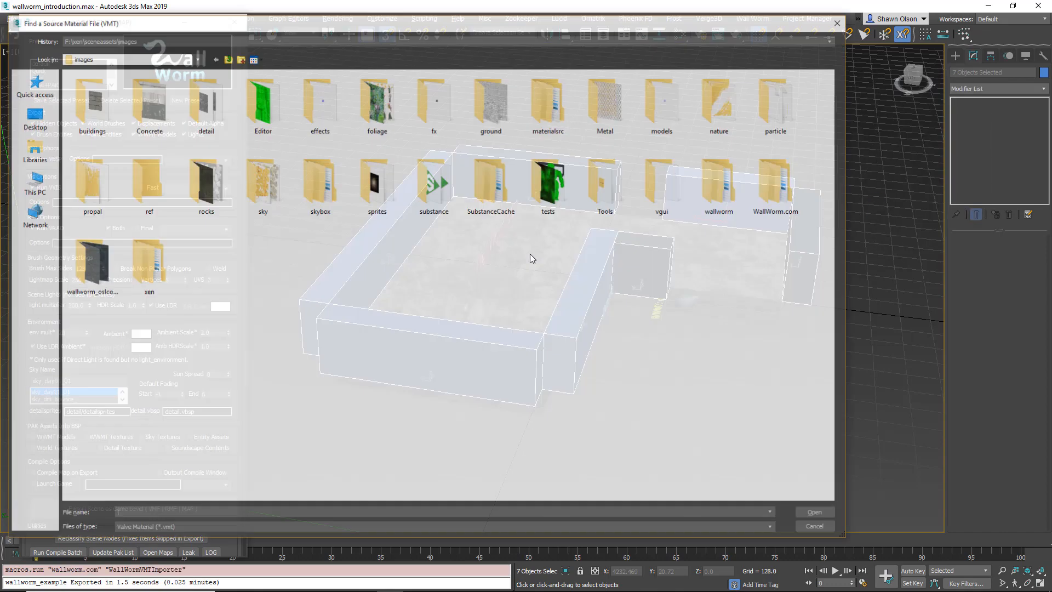
{"action": "left_click", "coordinate": [182, 39]}
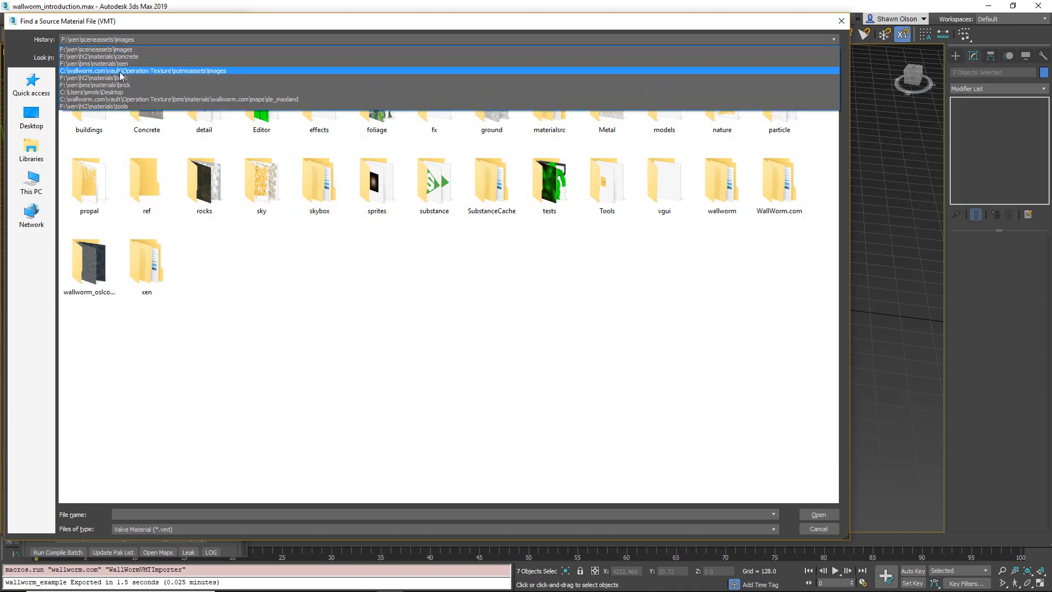
{"action": "left_click", "coordinate": [121, 78]}
{"action": "left_click", "coordinate": [99, 169]}
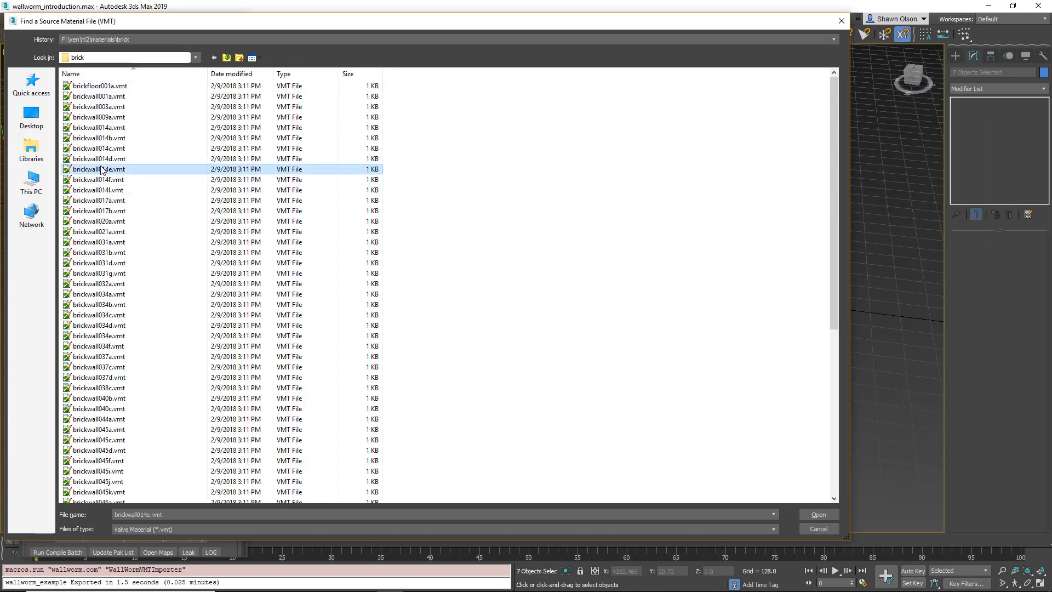
{"action": "left_click", "coordinate": [101, 192]}
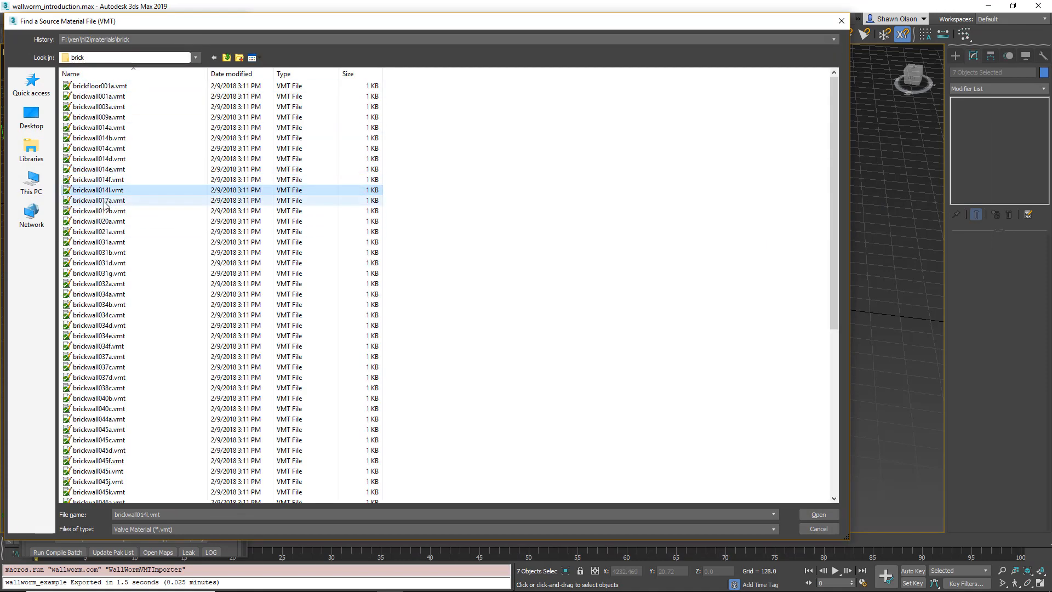
{"action": "double_click", "coordinate": [108, 193]}
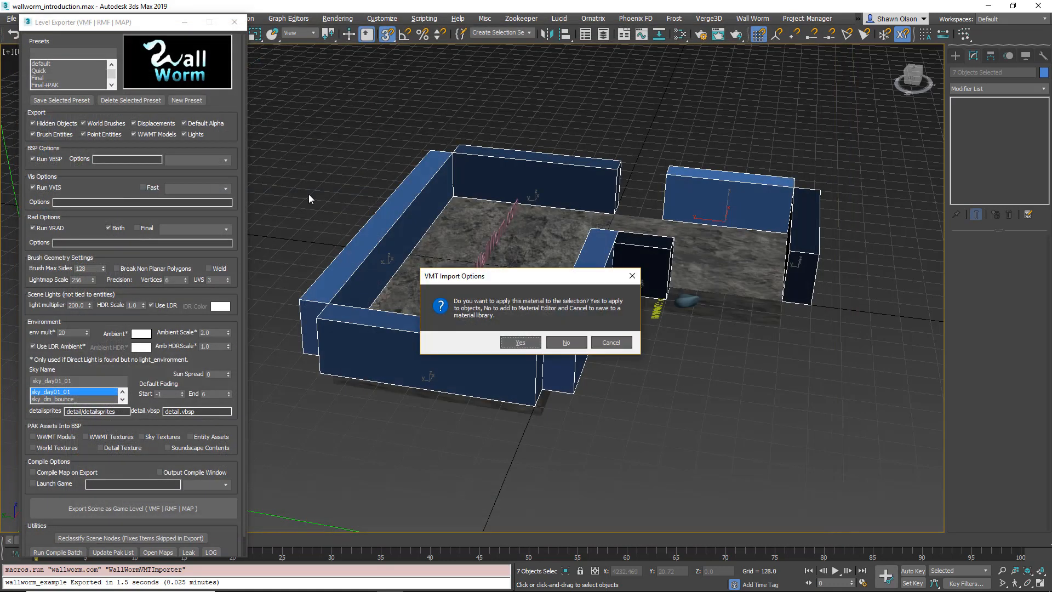
{"action": "left_click", "coordinate": [521, 343]}
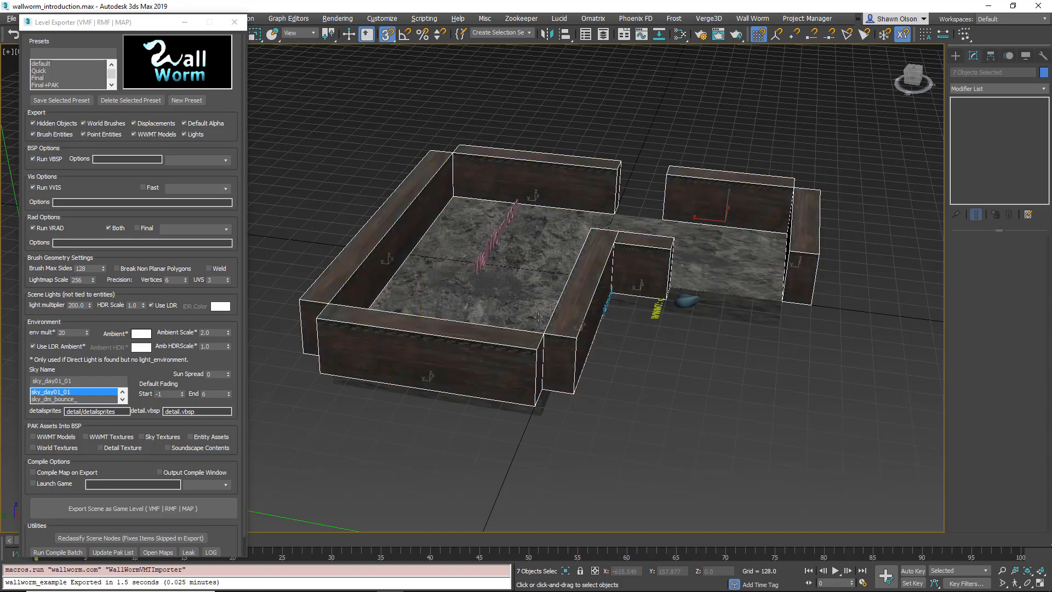
- Add both floor boxes to the wall selection
{"action": "middle_click_drag", "start_coordinate": [520, 337], "coordinate": [702, 370], "text": "alt"}
{"action": "scroll", "coordinate": [514, 319], "scroll_direction": "up", "scroll_amount": 6}
{"action": "scroll", "coordinate": [514, 318], "scroll_direction": "down", "scroll_amount": 6}
{"action": "left_click", "coordinate": [702, 370], "text": "ctrl"}
{"action": "left_click", "coordinate": [704, 320], "text": "ctrl"}
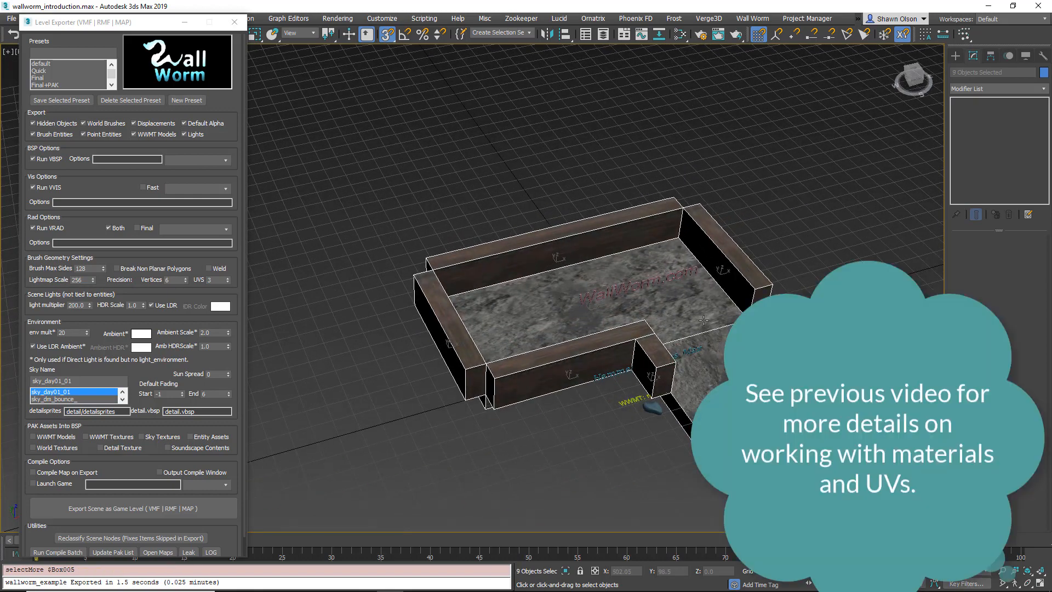
{"action": "left_click", "coordinate": [702, 365], "text": "ctrl"}
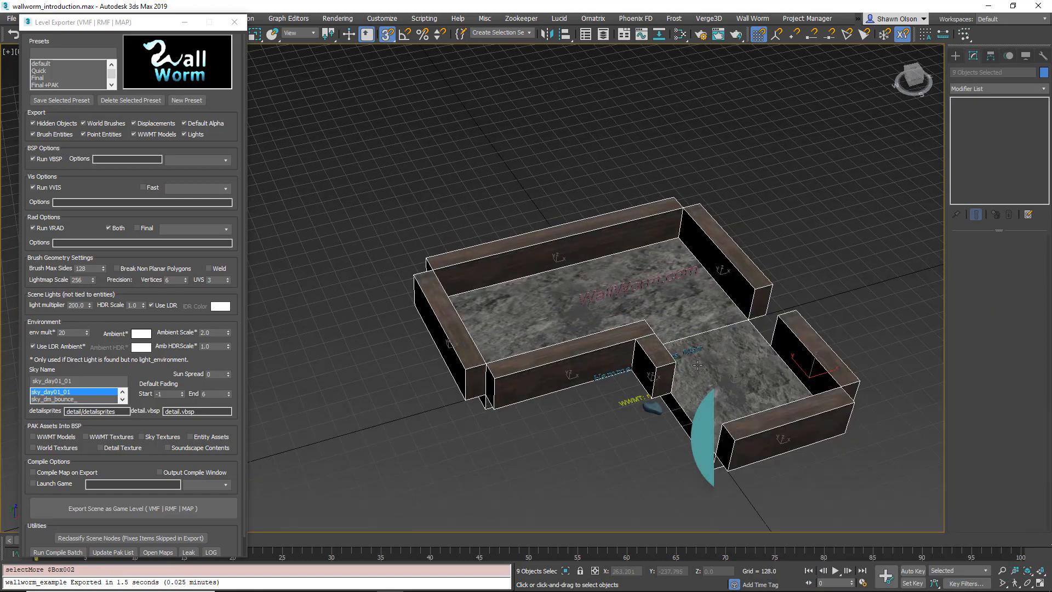
- Add a UVW Map modifier with Box mapping to the selected walls and floors
{"action": "left_click", "coordinate": [1044, 92]}
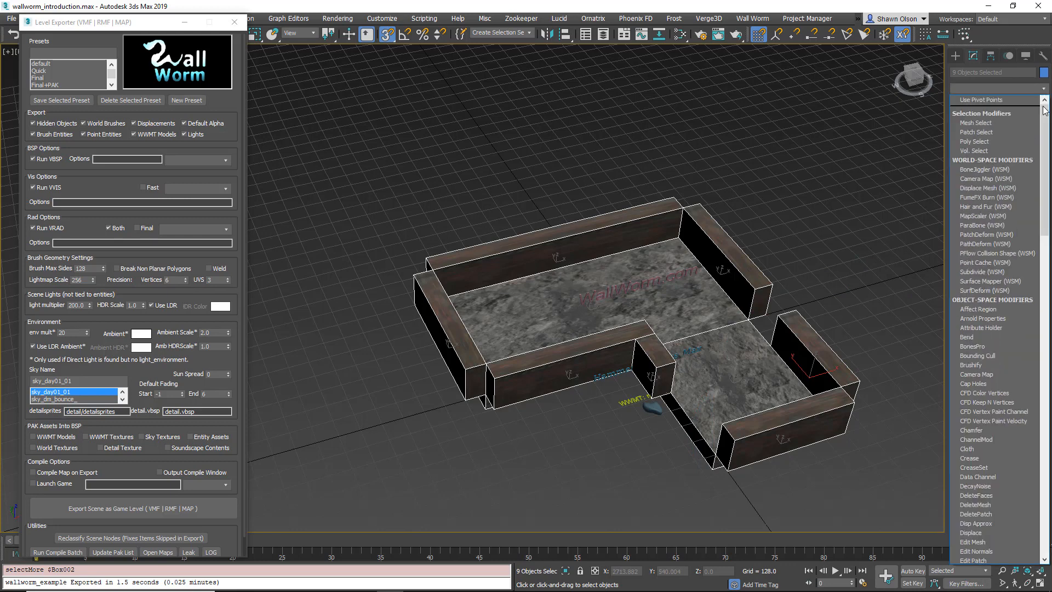
{"action": "scroll", "coordinate": [1026, 456], "scroll_direction": "down", "scroll_amount": 20}
{"action": "scroll", "coordinate": [1026, 456], "scroll_direction": "down", "scroll_amount": 1}
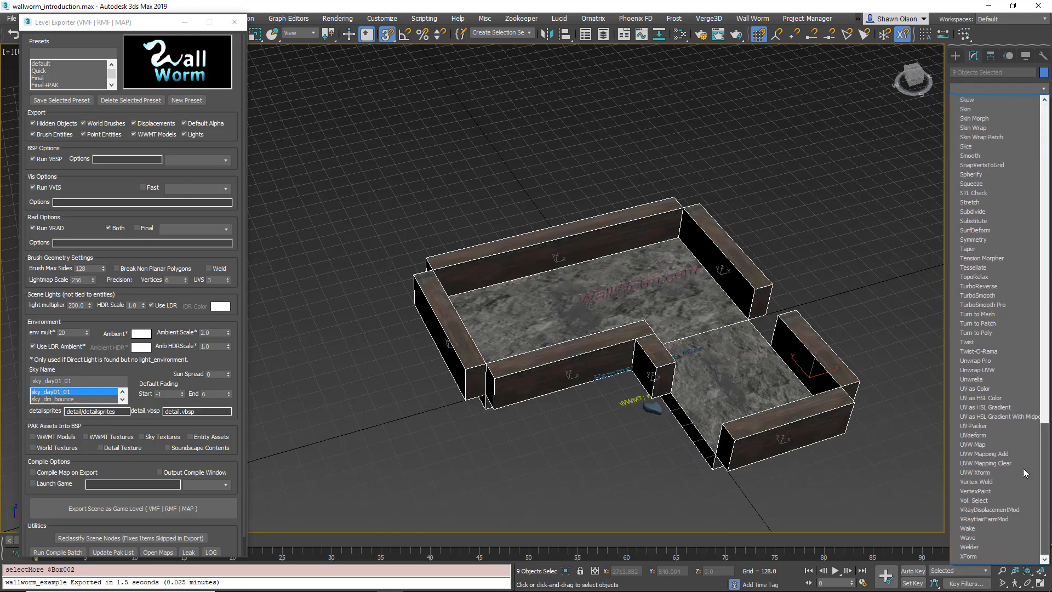
{"action": "left_click", "coordinate": [981, 445]}
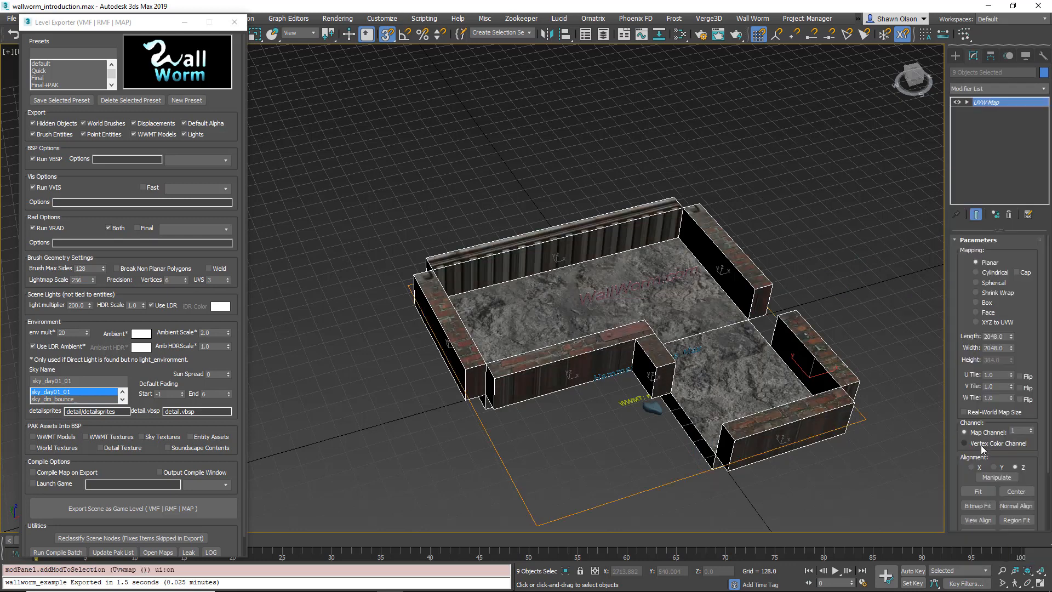
{"action": "left_click", "coordinate": [990, 305]}
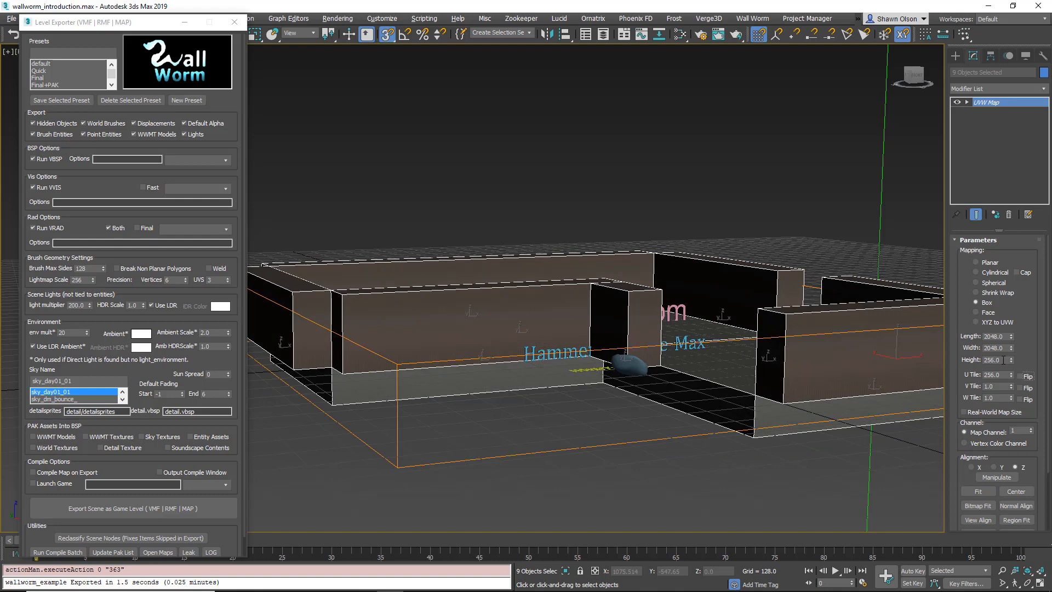
- Set the box mapping's length, width and height to 256 and its U tile to 1
{"action": "left_click_drag", "start_coordinate": [1005, 360], "coordinate": [971, 375]}
{"action": "key", "text": "ctrl+c"}
{"action": "type", "text": "1"}
{"action": "key", "text": "Tab"}
{"action": "left_click_drag", "start_coordinate": [1005, 339], "coordinate": [985, 364]}
{"action": "key", "text": "ctrl+v"}
{"action": "key", "text": "ctrl+v"}
{"action": "key", "text": "Tab"}
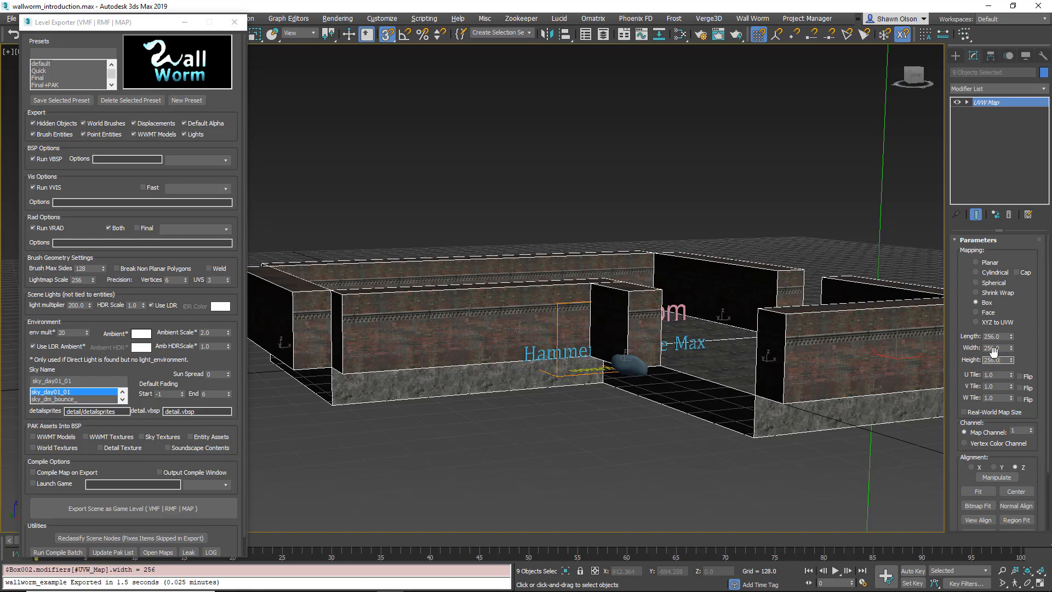
- Raise the UVW Map gizmo to Z 128 so the brick texture's trim lines up with the wall tops
{"action": "middle_click_drag", "start_coordinate": [681, 373], "coordinate": [687, 399]}
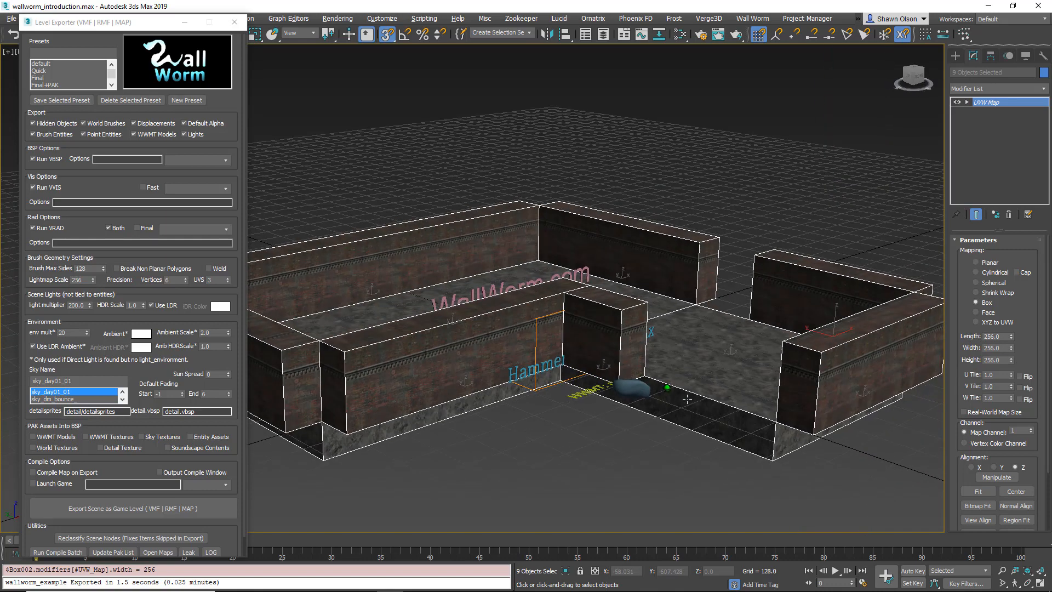
{"action": "left_click", "coordinate": [968, 102]}
{"action": "left_click", "coordinate": [990, 112]}
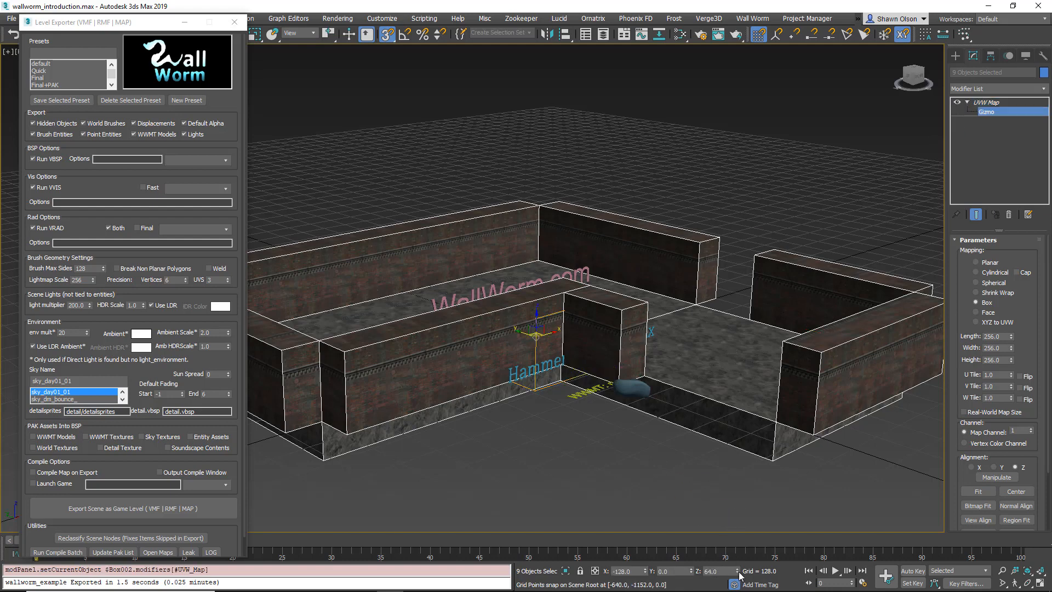
{"action": "left_click_drag", "start_coordinate": [738, 572], "coordinate": [745, 554]}
{"action": "scroll", "coordinate": [616, 312], "scroll_direction": "up", "scroll_amount": 6}
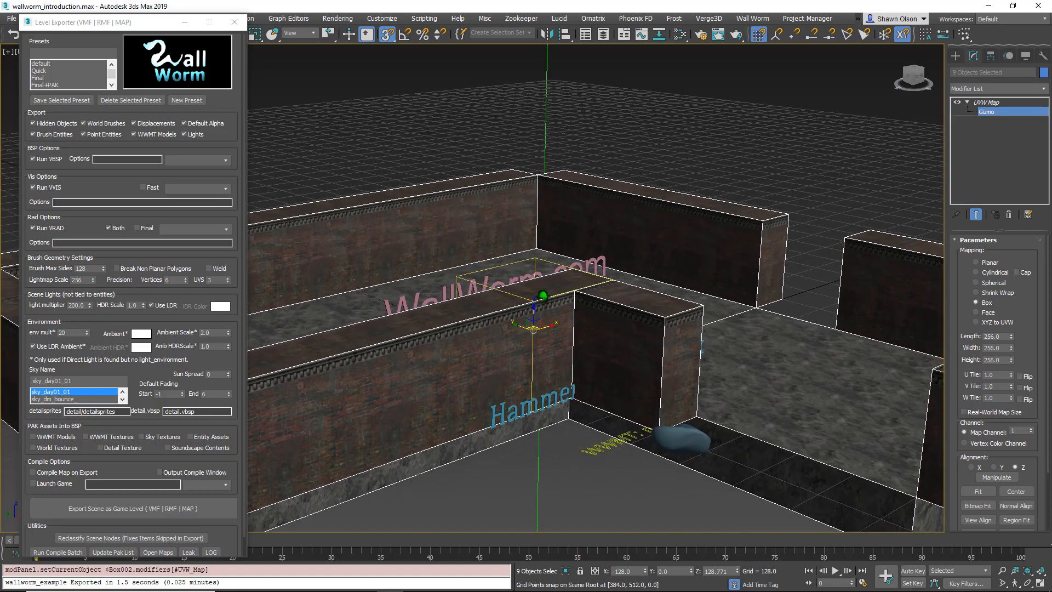
{"action": "scroll", "coordinate": [615, 312], "scroll_direction": "up", "scroll_amount": 4}
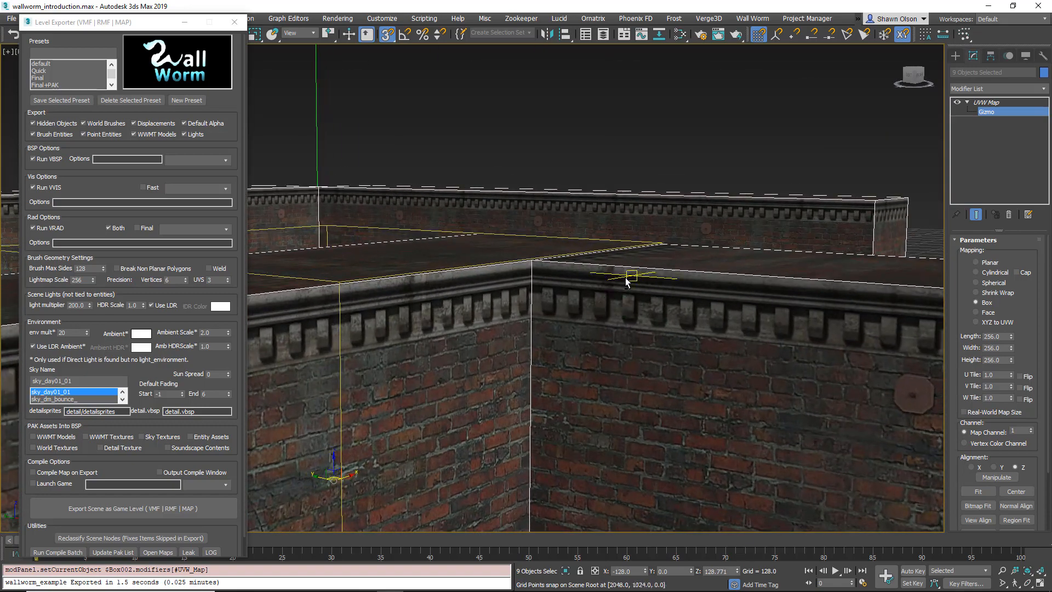
{"action": "double_click", "coordinate": [718, 571]}
{"action": "type", "text": "128"}
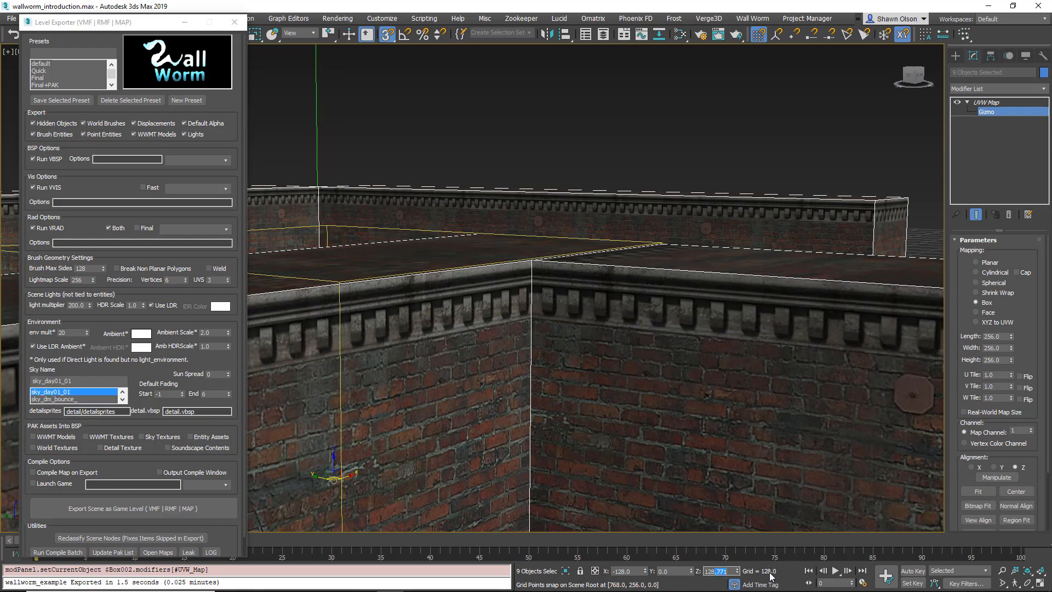
{"action": "key", "text": "Return"}
{"action": "scroll", "coordinate": [567, 396], "scroll_direction": "down", "scroll_amount": 10}
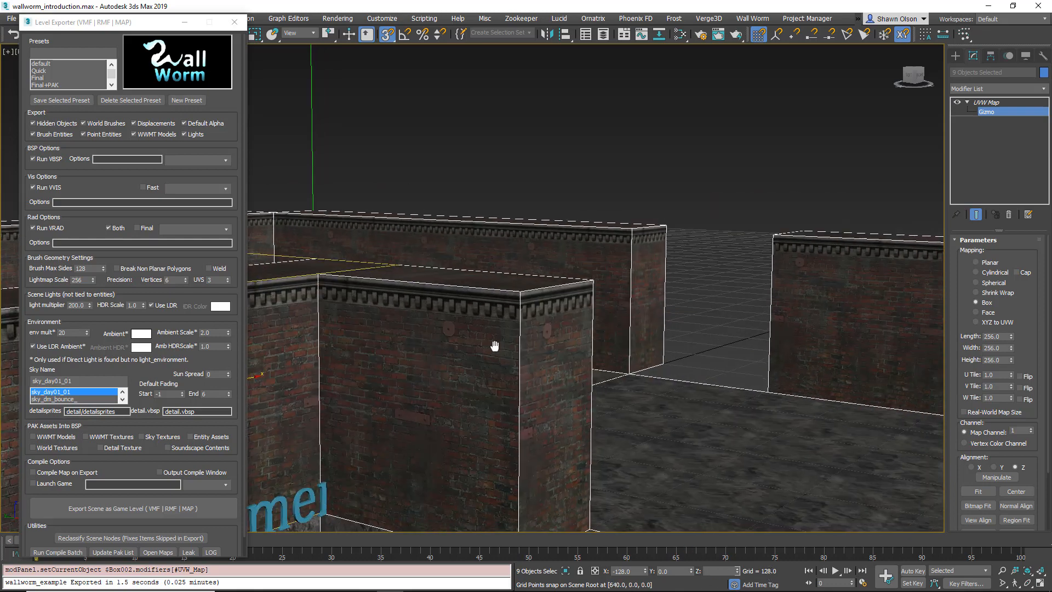
- Inspect the box-mapped walls and floors from several angles and save the scene
{"action": "middle_click_drag", "start_coordinate": [737, 426], "coordinate": [450, 404], "text": "alt"}
{"action": "middle_click_drag", "start_coordinate": [755, 420], "coordinate": [830, 336], "text": "alt"}
{"action": "scroll", "coordinate": [586, 341], "scroll_direction": "down", "scroll_amount": 5}
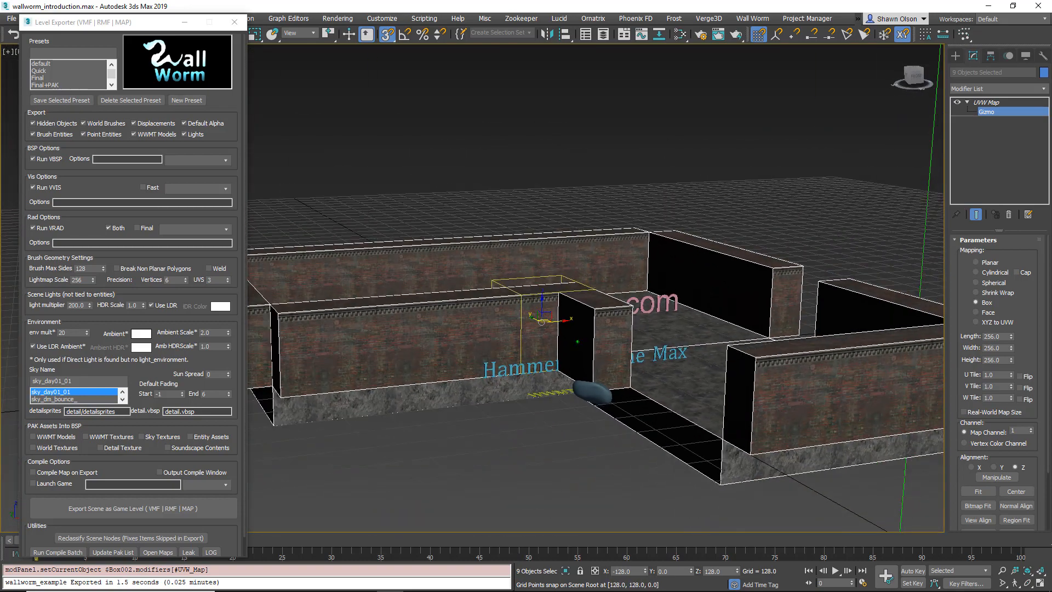
{"action": "mouse_move", "coordinate": [583, 382]}
{"action": "middle_mouse_down", "text": "alt"}
{"action": "mouse_move", "coordinate": [608, 405]}
{"action": "mouse_move", "coordinate": [742, 437]}
{"action": "middle_mouse_up", "text": "alt"}
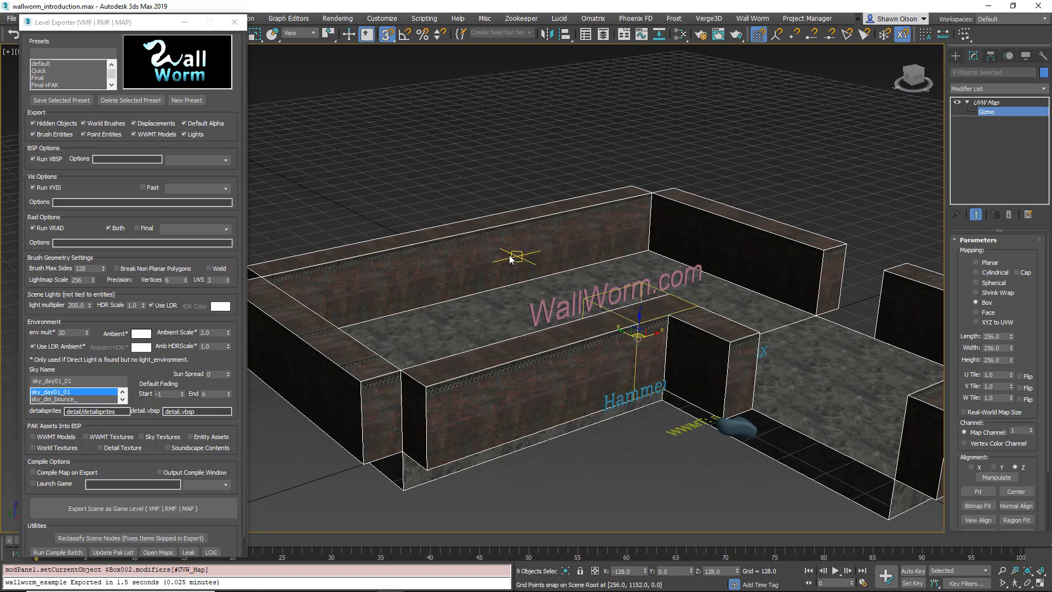
{"action": "scroll", "coordinate": [510, 256], "scroll_direction": "down", "scroll_amount": 3}
{"action": "middle_click_drag", "start_coordinate": [510, 257], "coordinate": [600, 438], "text": "alt"}
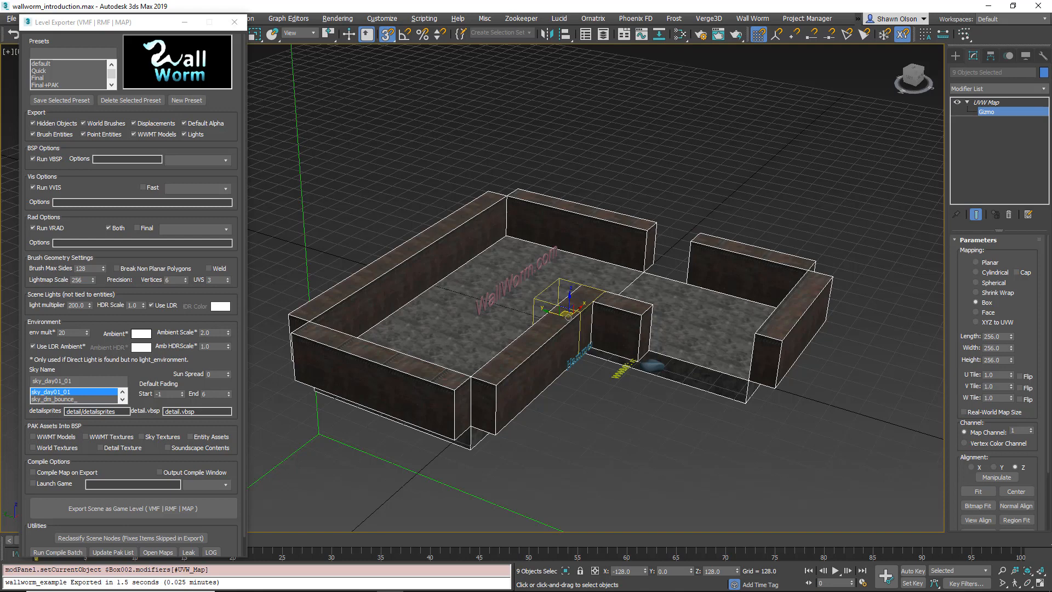
{"action": "key", "text": "ctrl+s"}
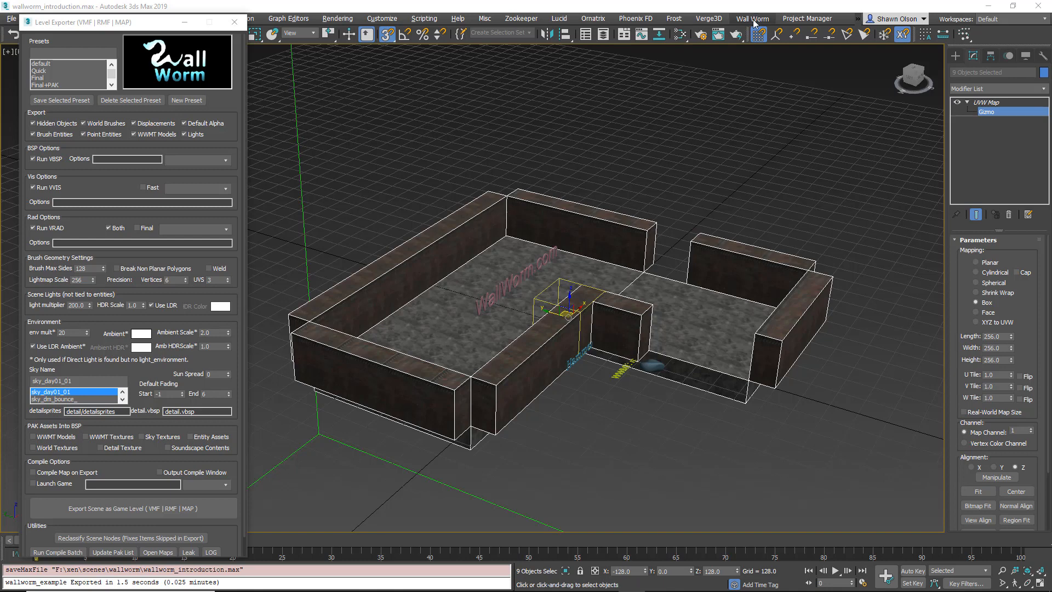
- Start Wall Worm's Material Library Generator, enable the Brush Library type and name the export project brick_concrete
{"action": "left_click", "coordinate": [753, 19]}
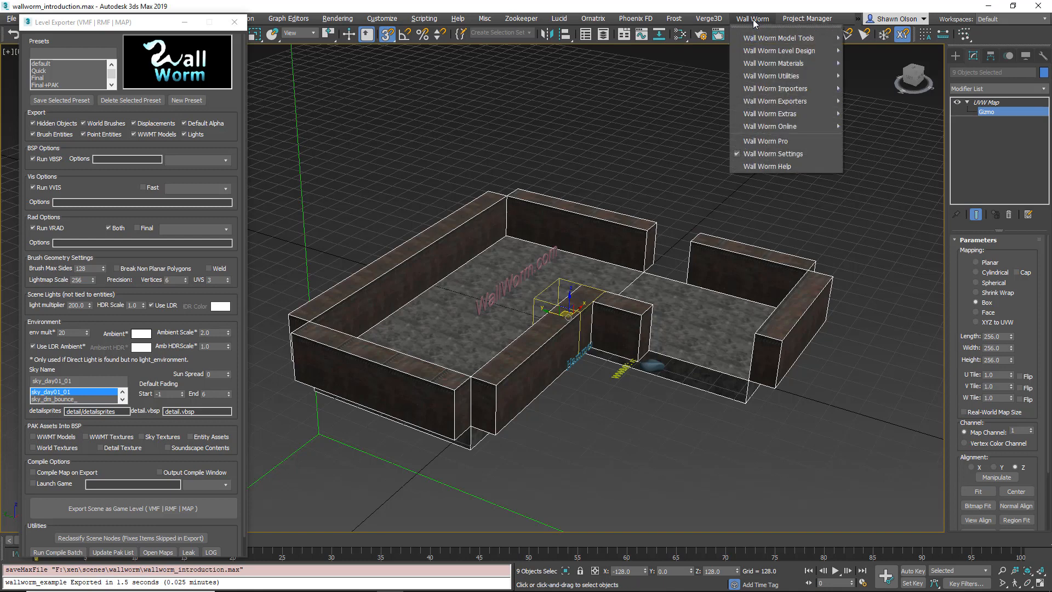
{"action": "mouse_move", "coordinate": [767, 65]}
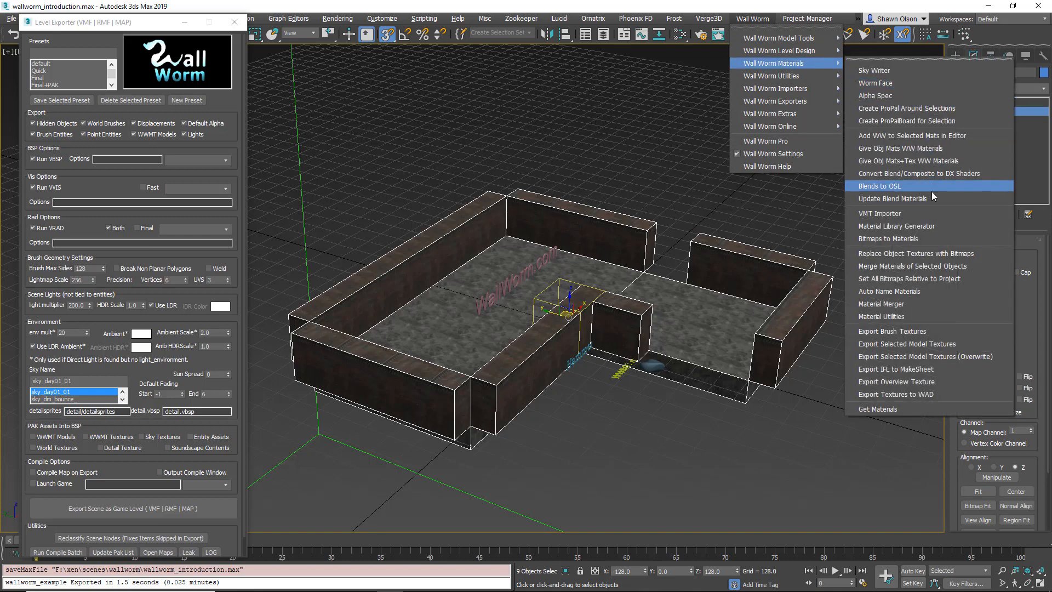
{"action": "left_click", "coordinate": [904, 227]}
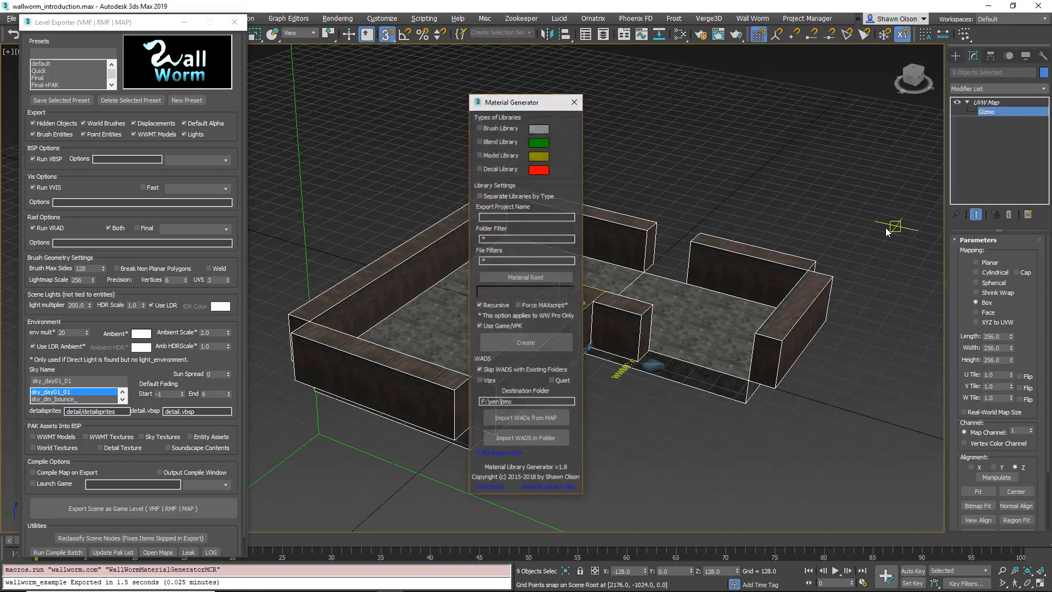
{"action": "left_click", "coordinate": [497, 129]}
{"action": "left_click", "coordinate": [504, 216]}
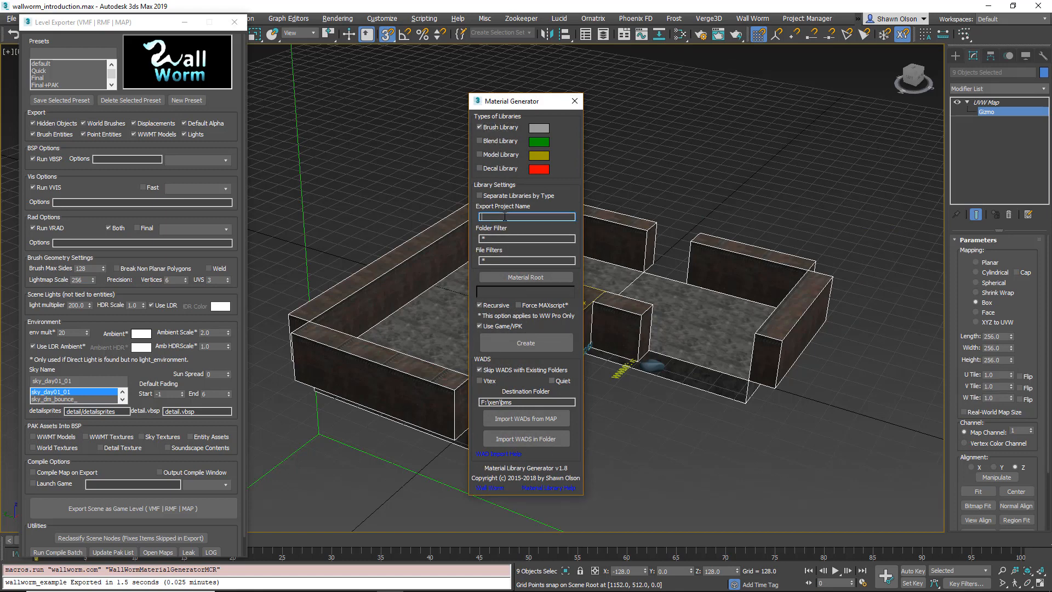
{"action": "type", "text": "brick_concrete"}
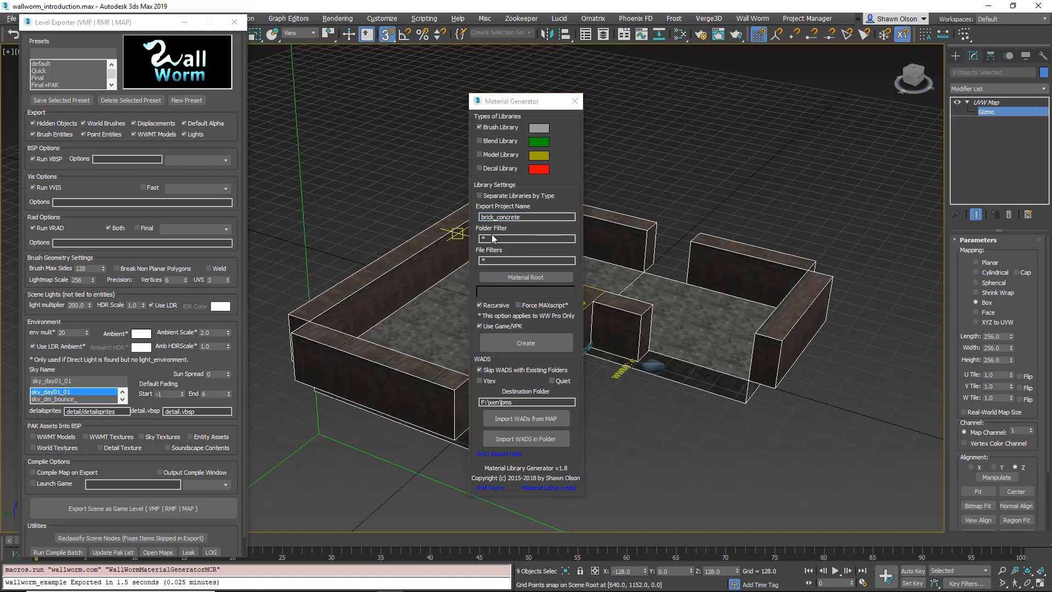
- Limit the folder filter to brick,concrete and create the material library
{"action": "left_click", "coordinate": [490, 238]}
{"action": "key", "text": "BackSpace"}
{"action": "type", "text": "bric"}
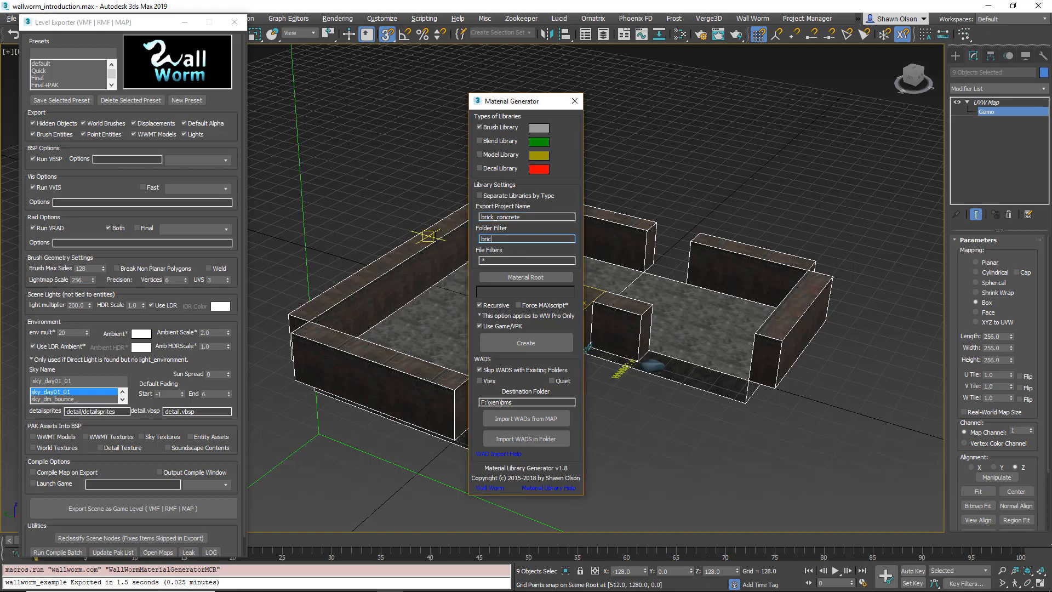
{"action": "type", "text": "k,"}
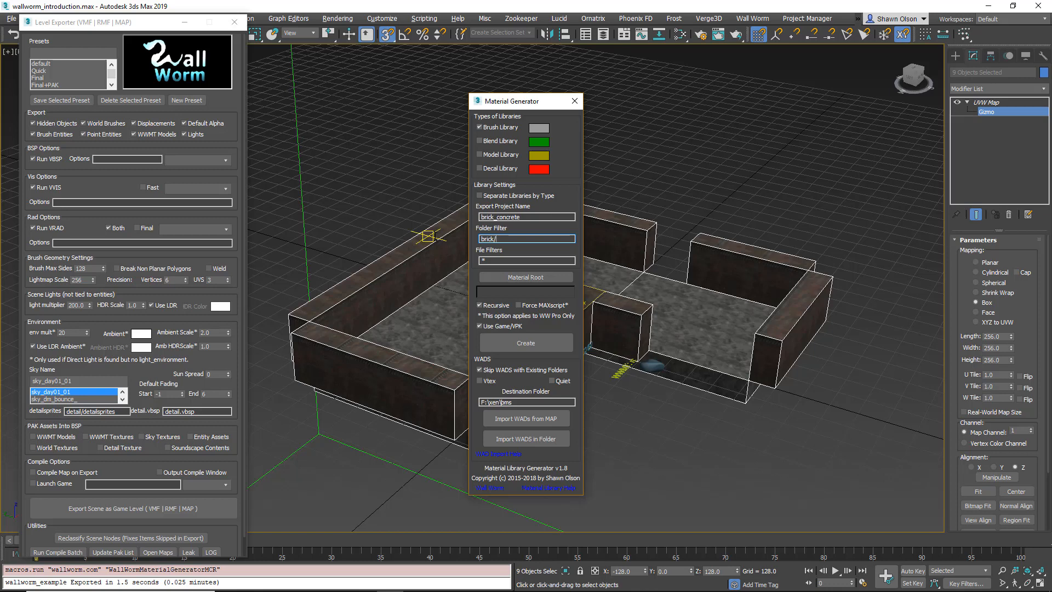
{"action": "type", "text": "concrete"}
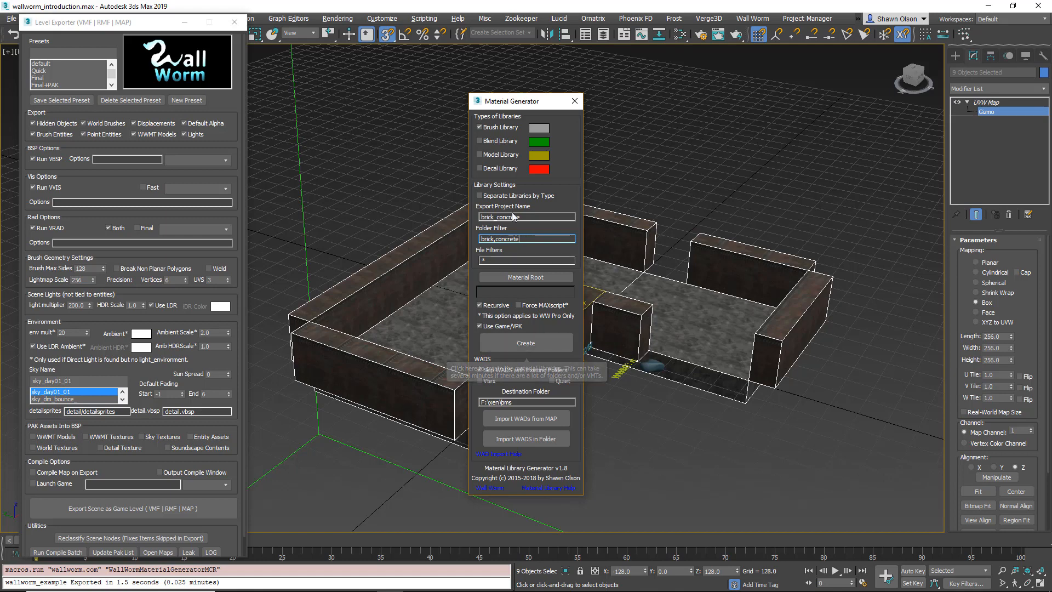
{"action": "left_click", "coordinate": [529, 343]}
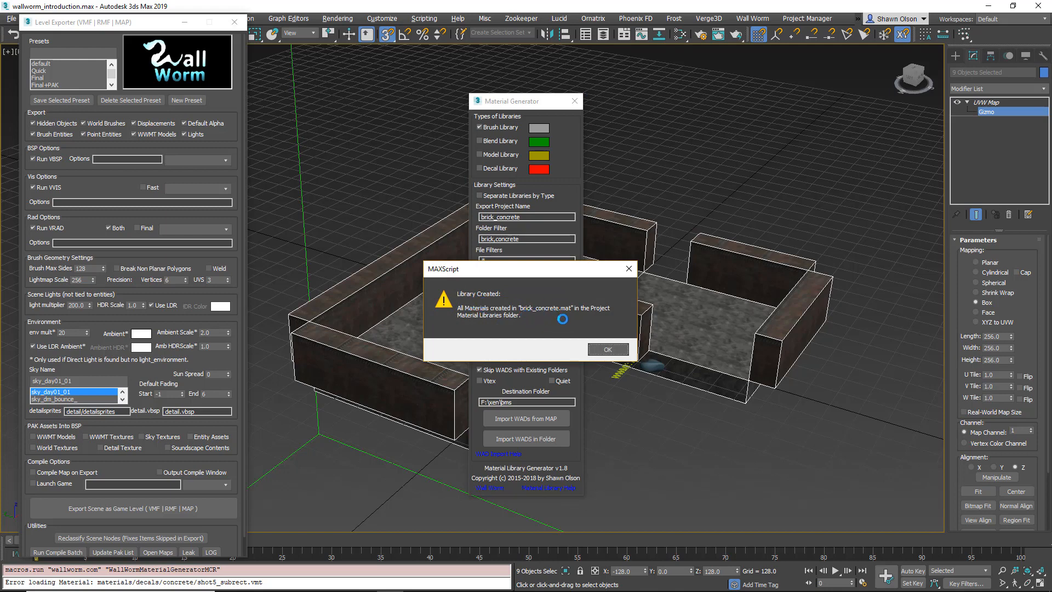
{"action": "left_click", "coordinate": [612, 351]}
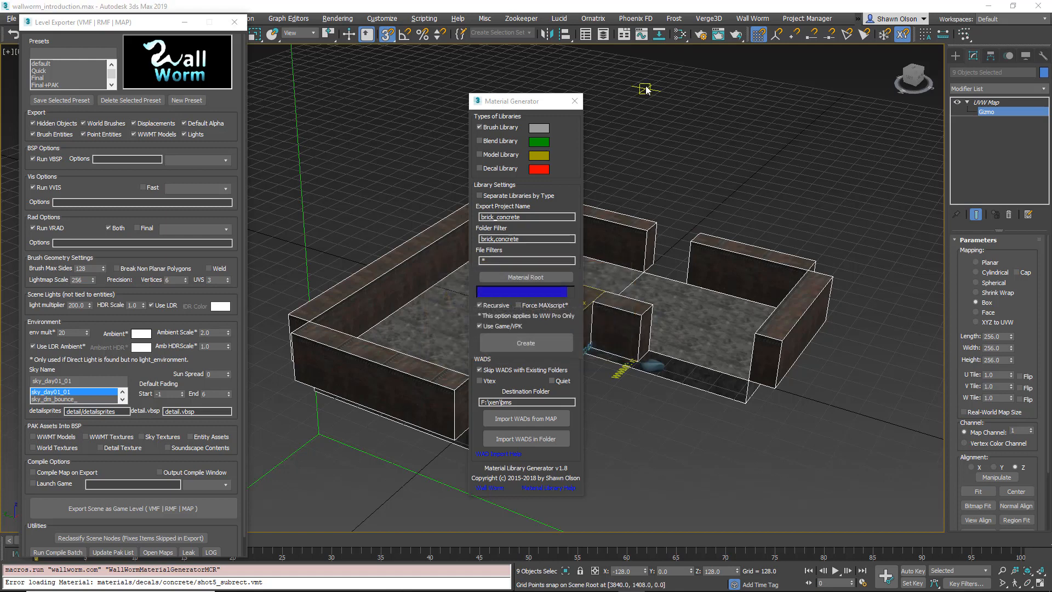
- Load the brick_concrete.mat library into the Slate Material Editor's Material/Map Browser
{"action": "left_click", "coordinate": [678, 37]}
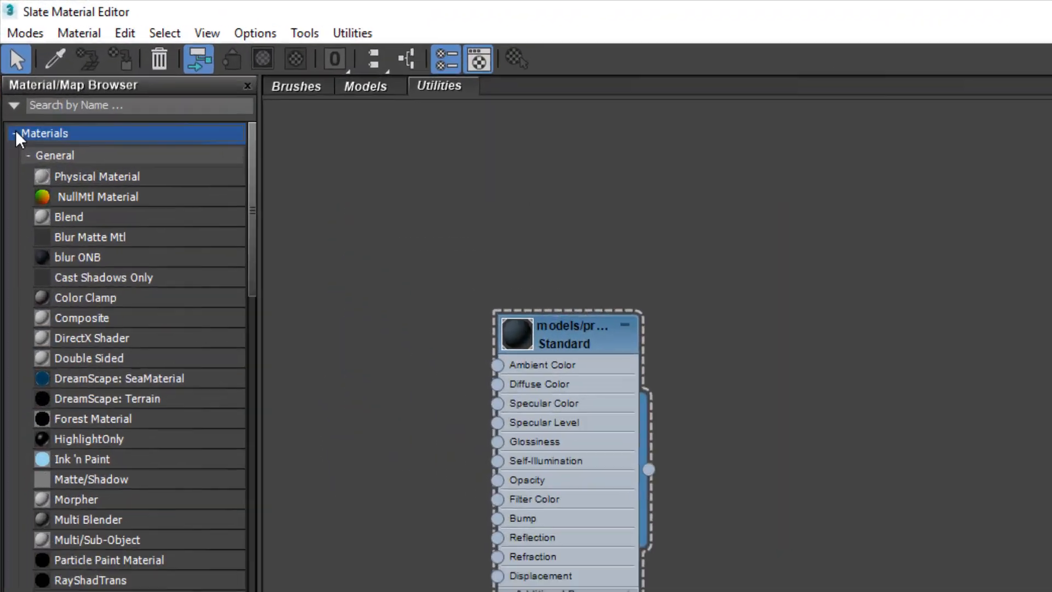
{"action": "left_click", "coordinate": [8, 72]}
{"action": "left_click", "coordinate": [23, 231]}
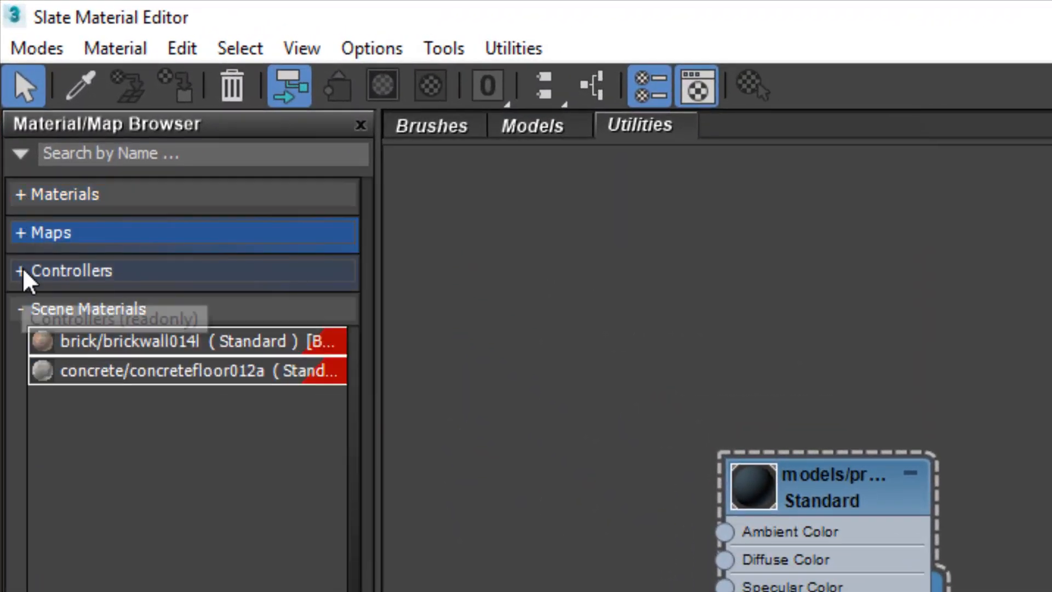
{"action": "left_click", "coordinate": [22, 152]}
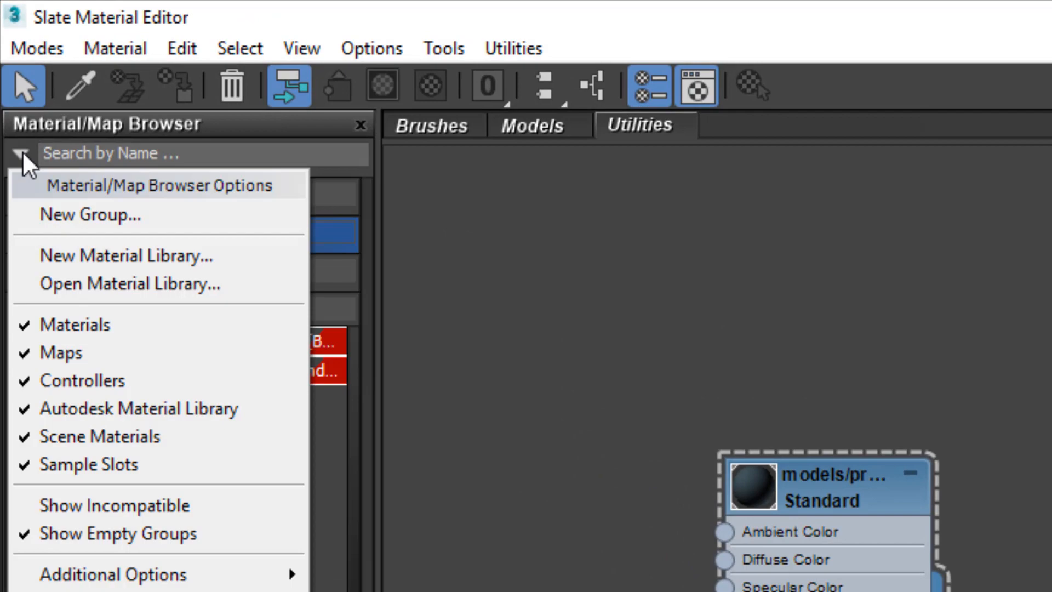
{"action": "left_click", "coordinate": [114, 283]}
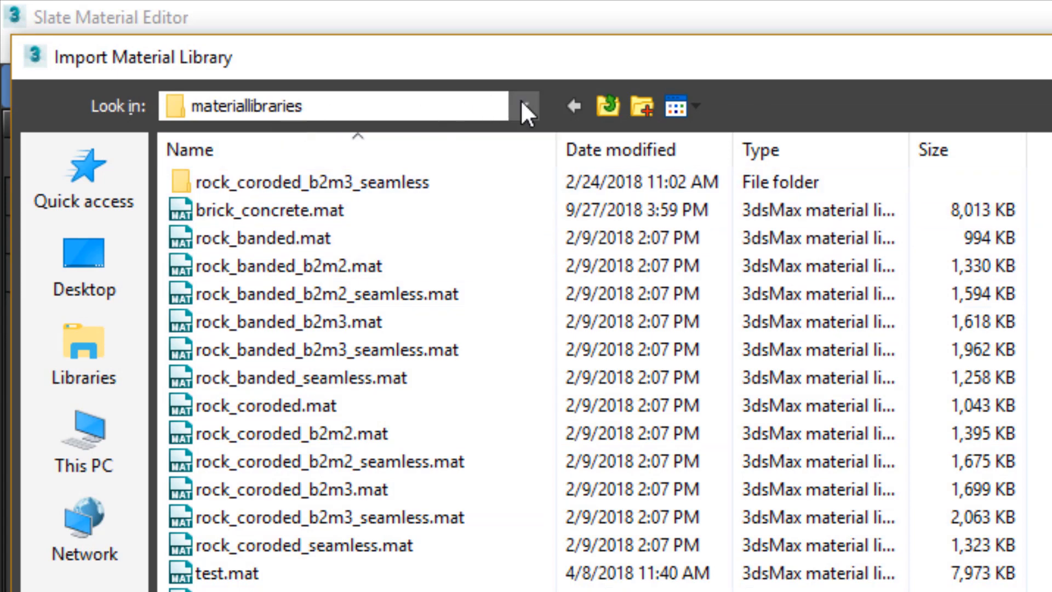
{"action": "left_click", "coordinate": [642, 146]}
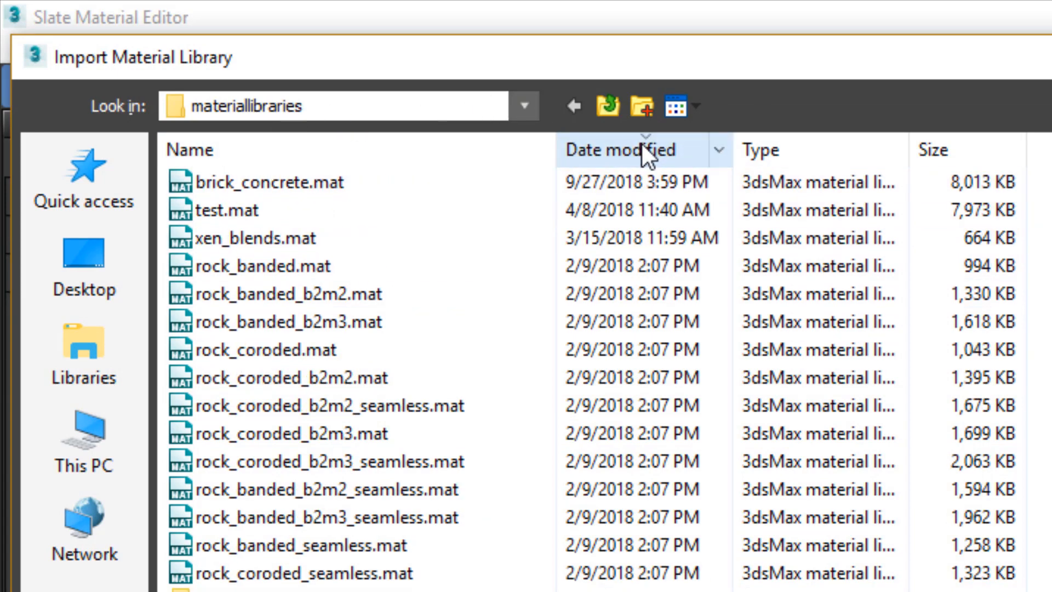
{"action": "double_click", "coordinate": [291, 181]}
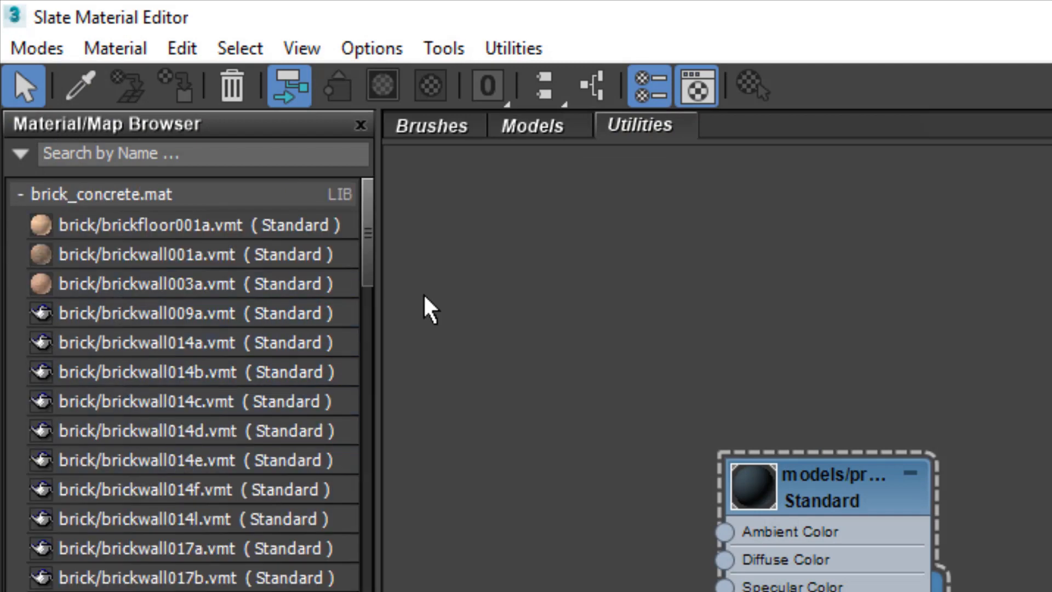
- Widen the Material/Map Browser and display the brick_concrete.mat library as large icons
{"action": "left_click_drag", "start_coordinate": [376, 345], "coordinate": [742, 356]}
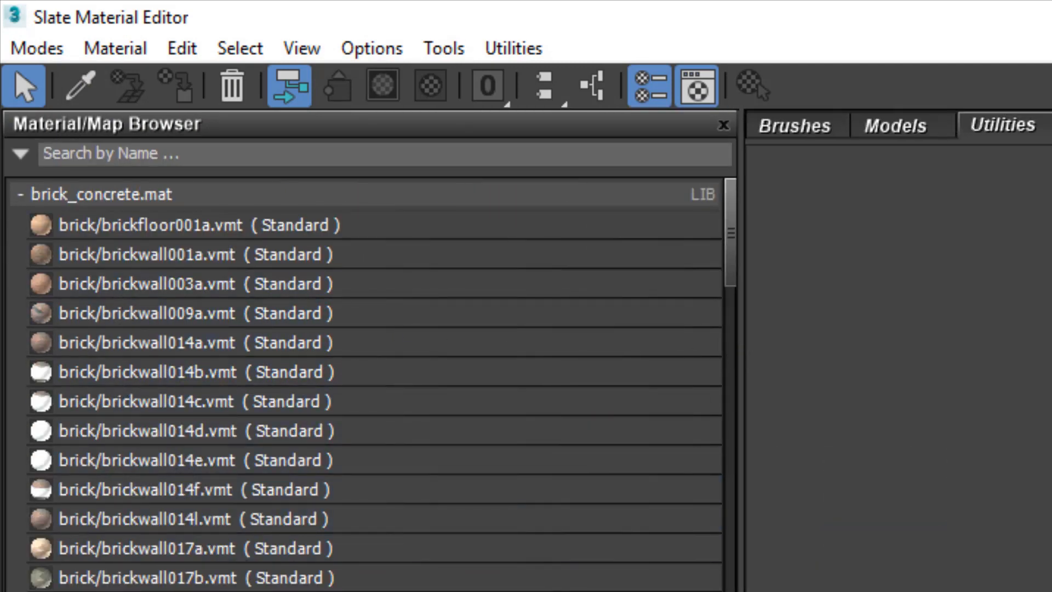
{"action": "right_click", "coordinate": [173, 232]}
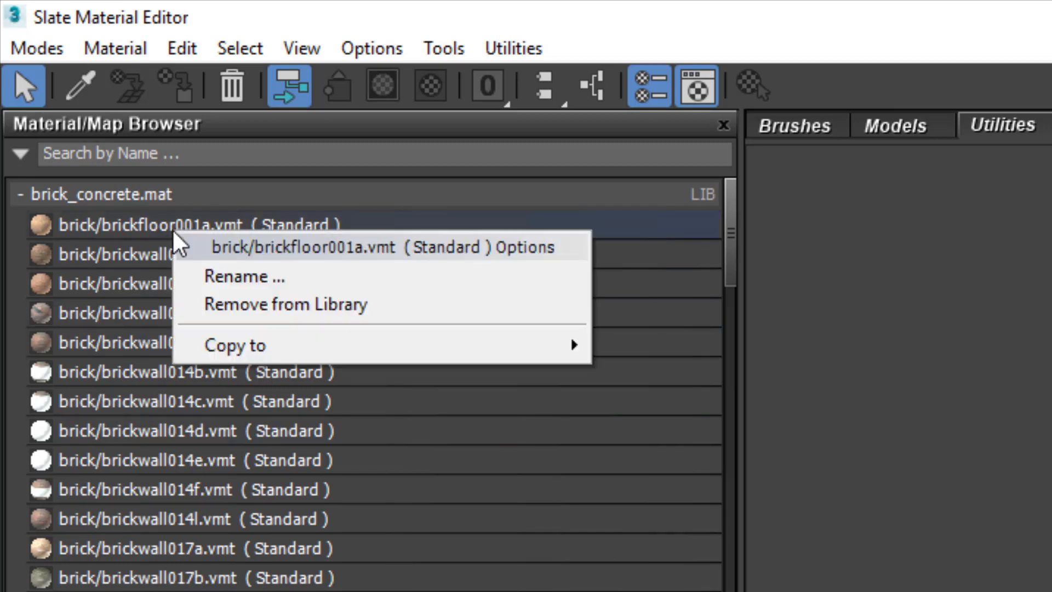
{"action": "right_click", "coordinate": [161, 194]}
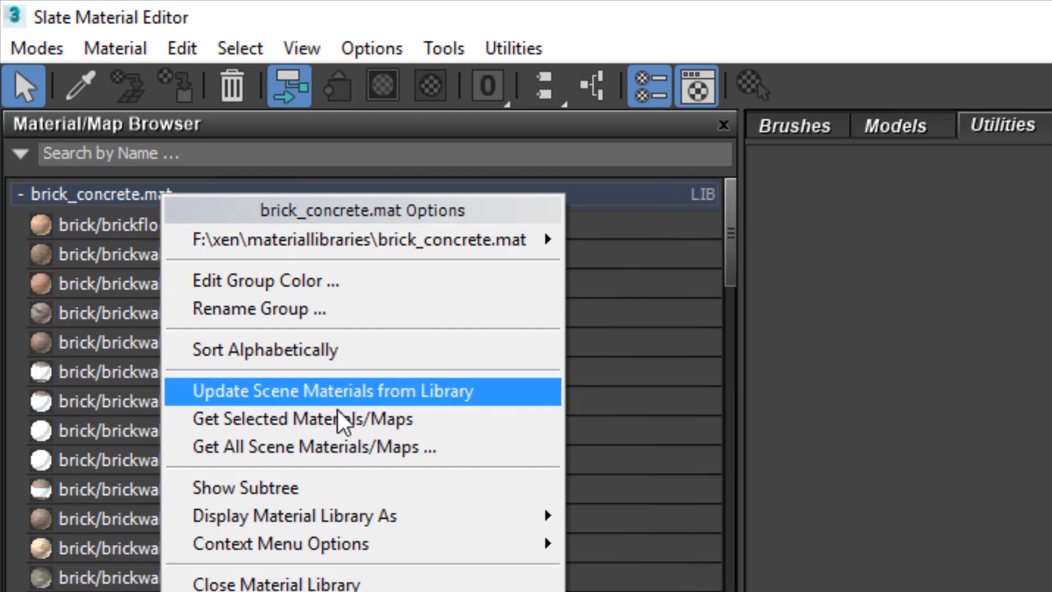
{"action": "mouse_move", "coordinate": [318, 515]}
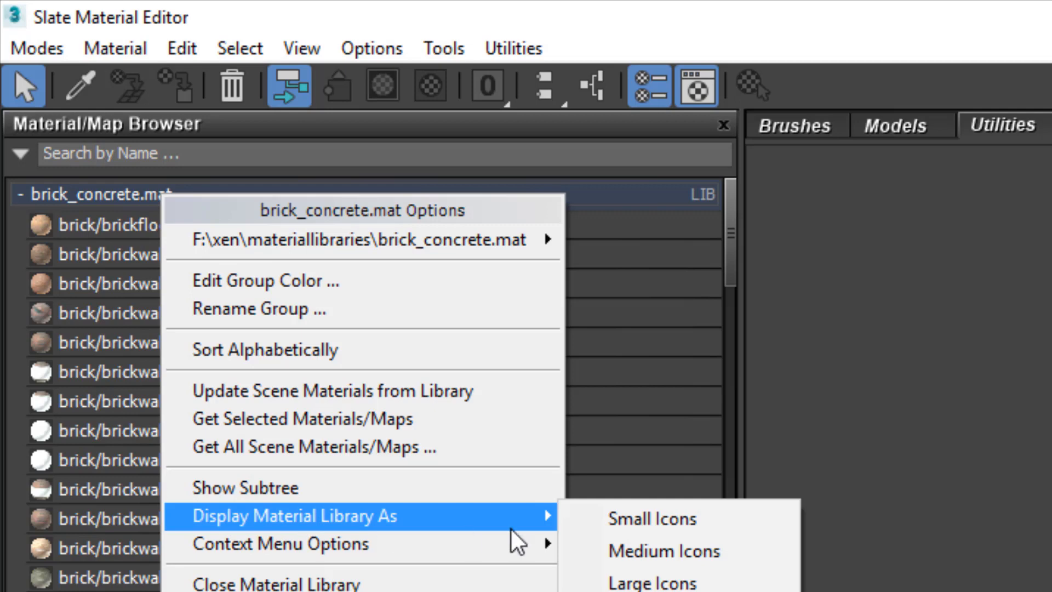
{"action": "left_click", "coordinate": [704, 582]}
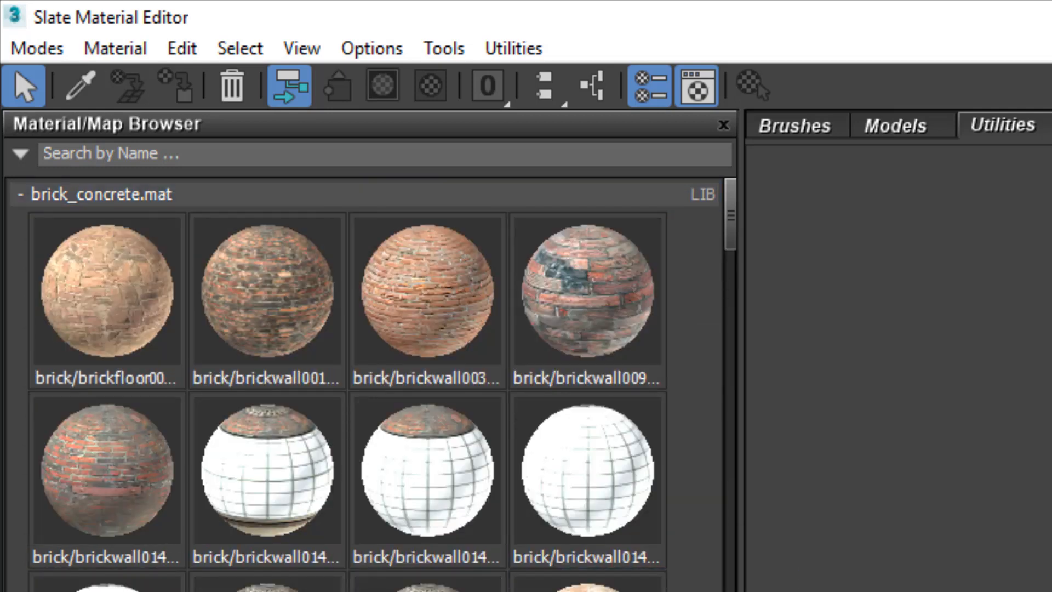
- Browse the brick and concrete material previews in the brick_concrete.mat library
{"action": "scroll", "coordinate": [372, 383], "scroll_direction": "down", "scroll_amount": 15}
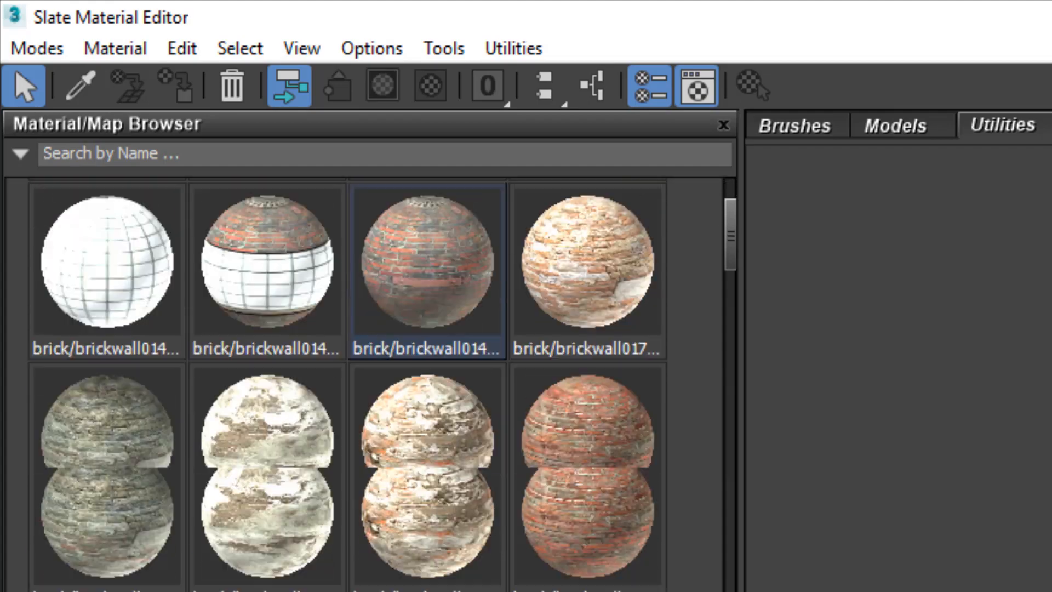
{"action": "scroll", "coordinate": [373, 383], "scroll_direction": "up", "scroll_amount": 4}
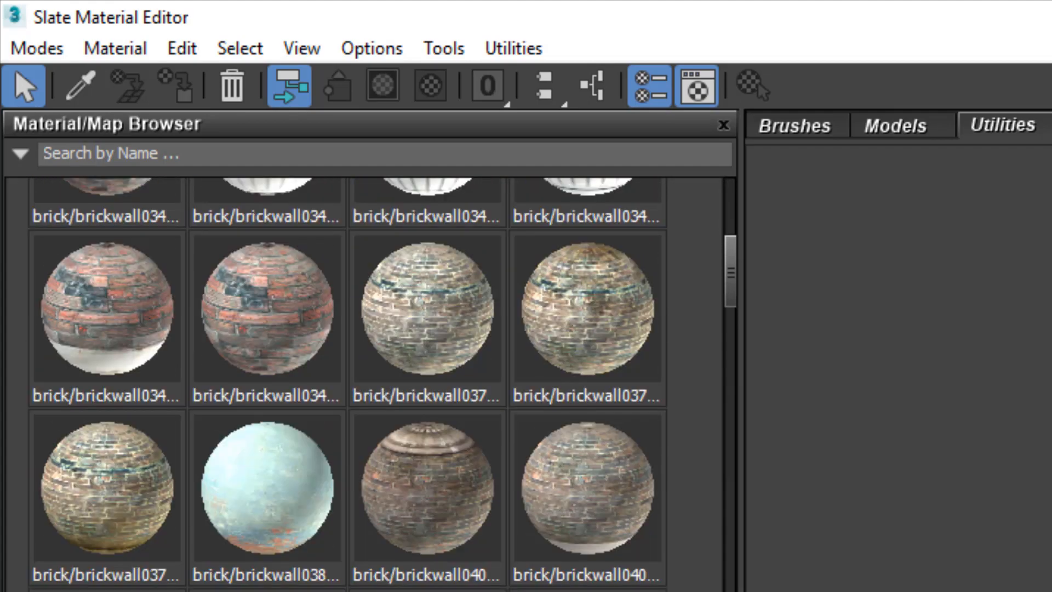
{"action": "scroll", "coordinate": [373, 383], "scroll_direction": "down", "scroll_amount": 4}
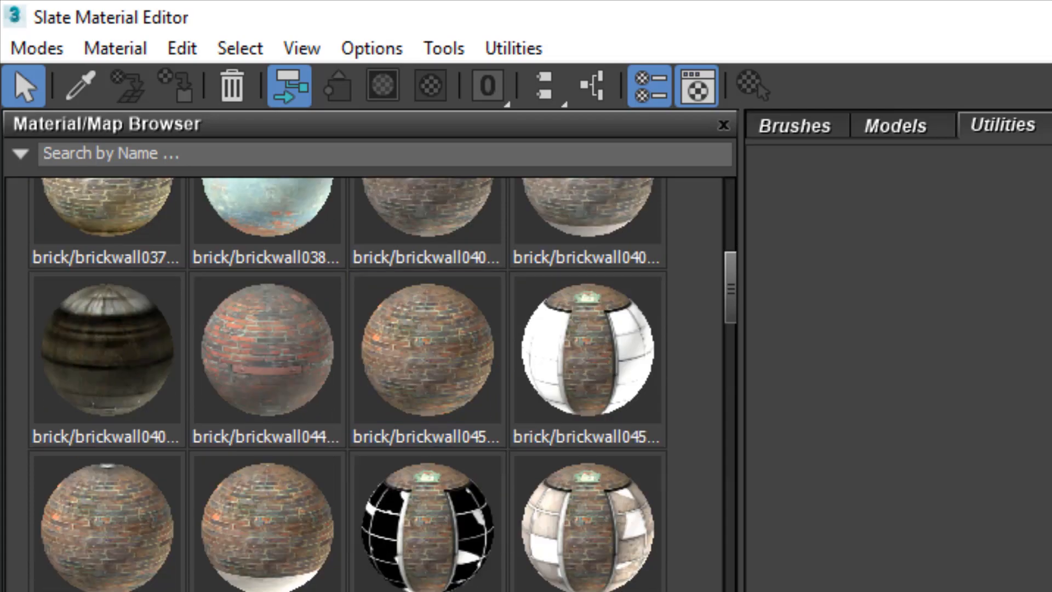
{"action": "scroll", "coordinate": [373, 384], "scroll_direction": "down", "scroll_amount": 4}
{"action": "scroll", "coordinate": [372, 384], "scroll_direction": "down", "scroll_amount": 2}
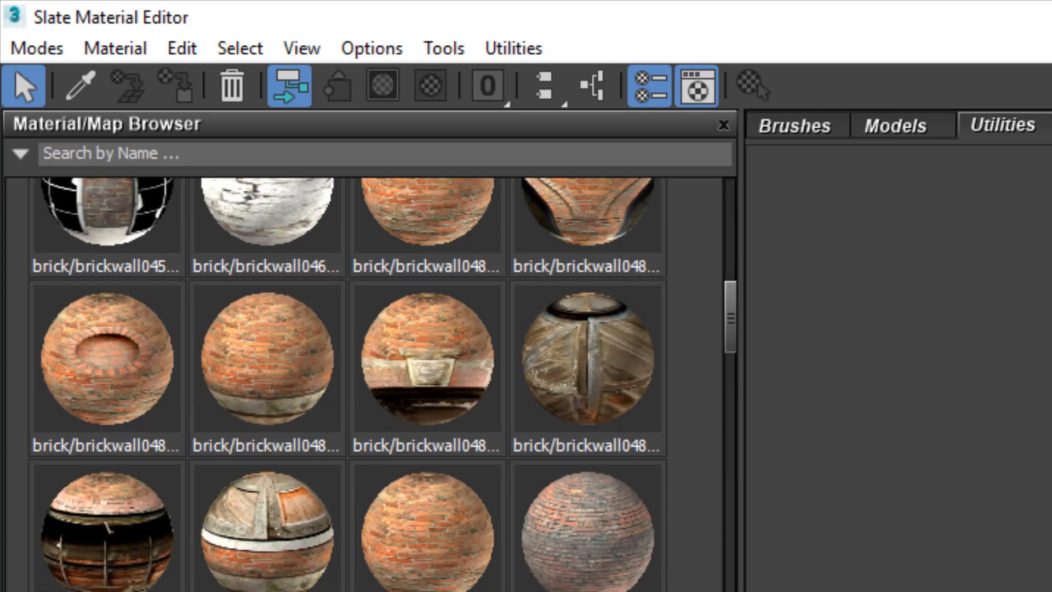
{"action": "scroll", "coordinate": [372, 383], "scroll_direction": "down", "scroll_amount": 2}
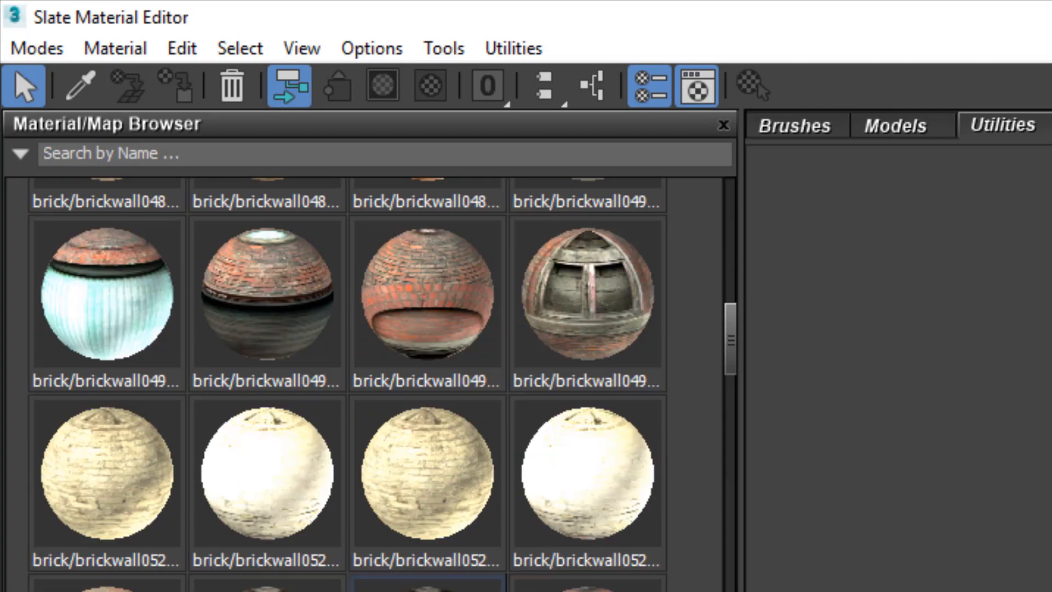
{"action": "scroll", "coordinate": [373, 383], "scroll_direction": "down", "scroll_amount": 5}
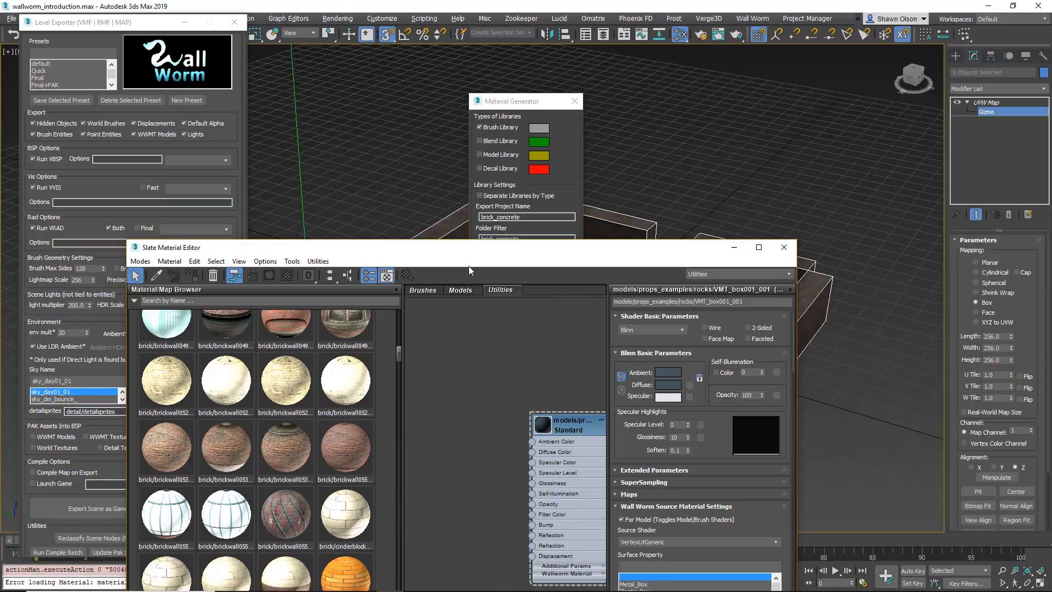
- Place the Slate Material Editor beside the Material Generator and examine the generator's folder and file filters
{"action": "left_click_drag", "start_coordinate": [476, 257], "coordinate": [939, 55]}
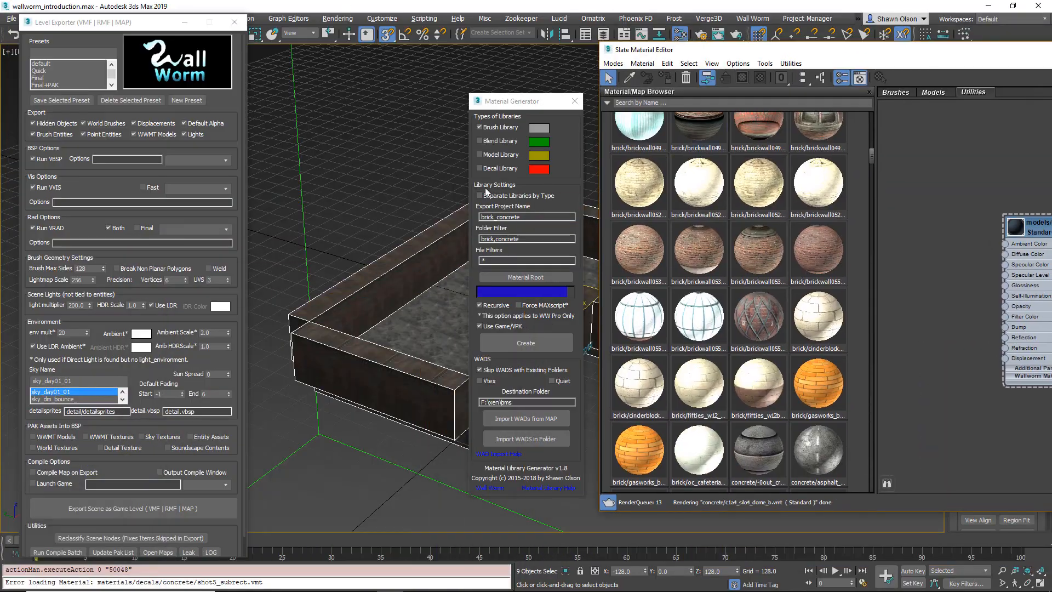
{"action": "left_click", "coordinate": [527, 237]}
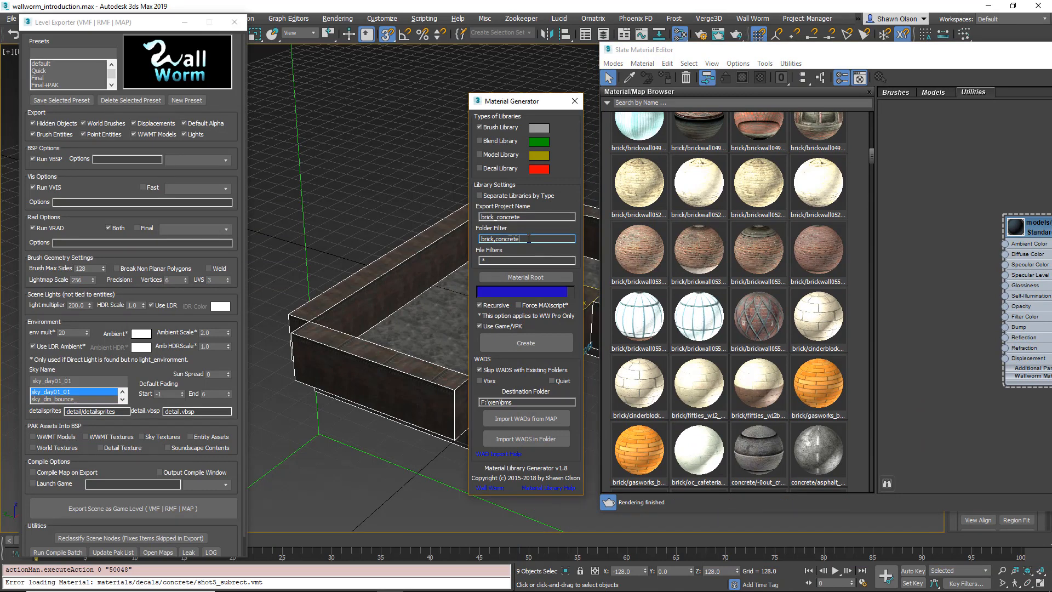
{"action": "double_click", "coordinate": [524, 238]}
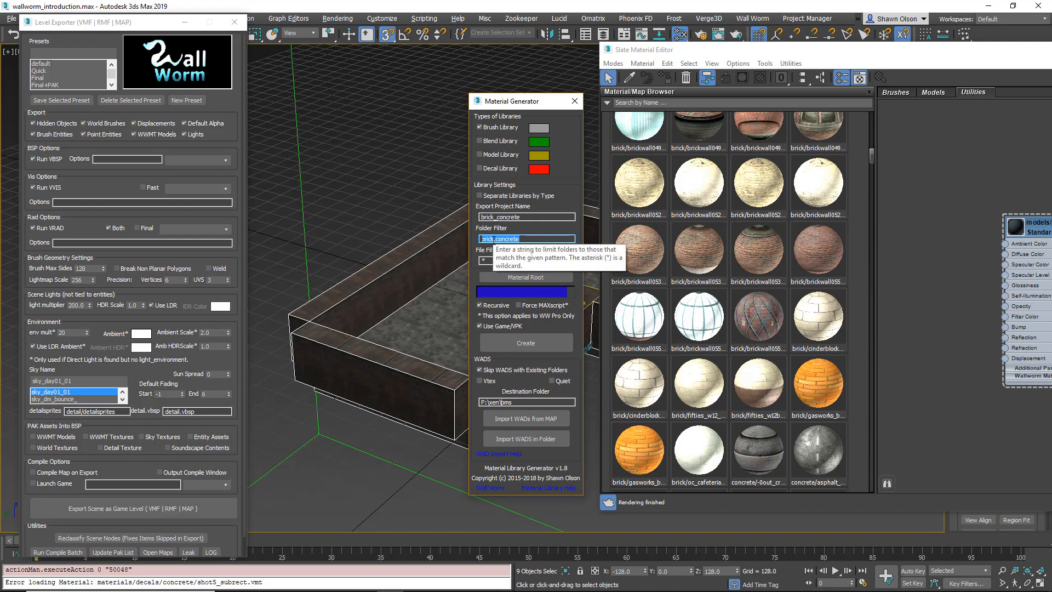
{"action": "left_click", "coordinate": [513, 260]}
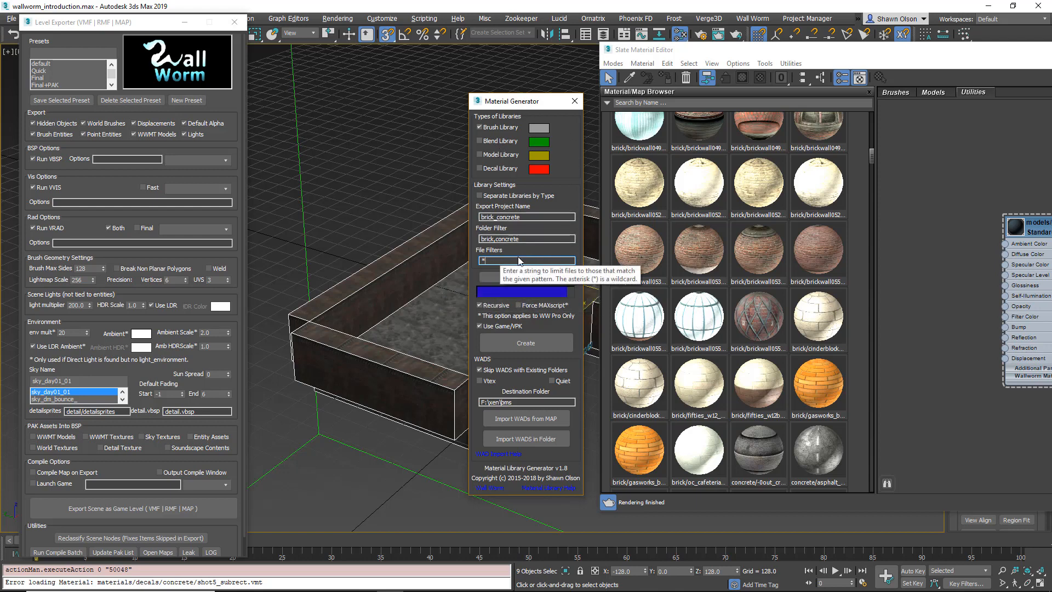
- Close the Material Generator and bring the brickwall031 previews of the library into view beside the level
{"action": "left_click", "coordinate": [574, 101]}
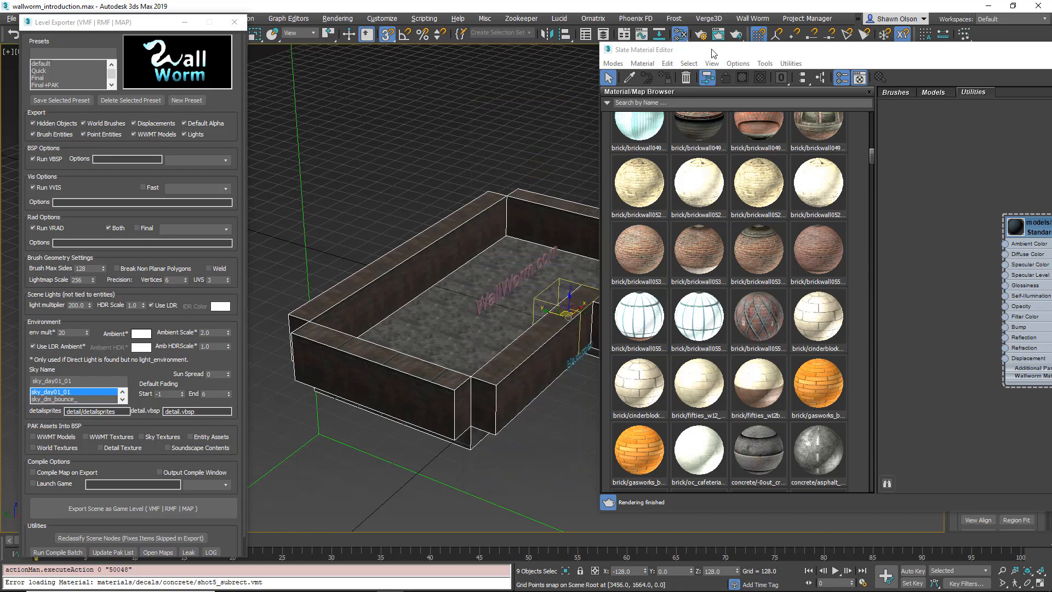
{"action": "left_click_drag", "start_coordinate": [872, 154], "coordinate": [877, 127]}
{"action": "middle_click_drag", "start_coordinate": [517, 253], "coordinate": [392, 256]}
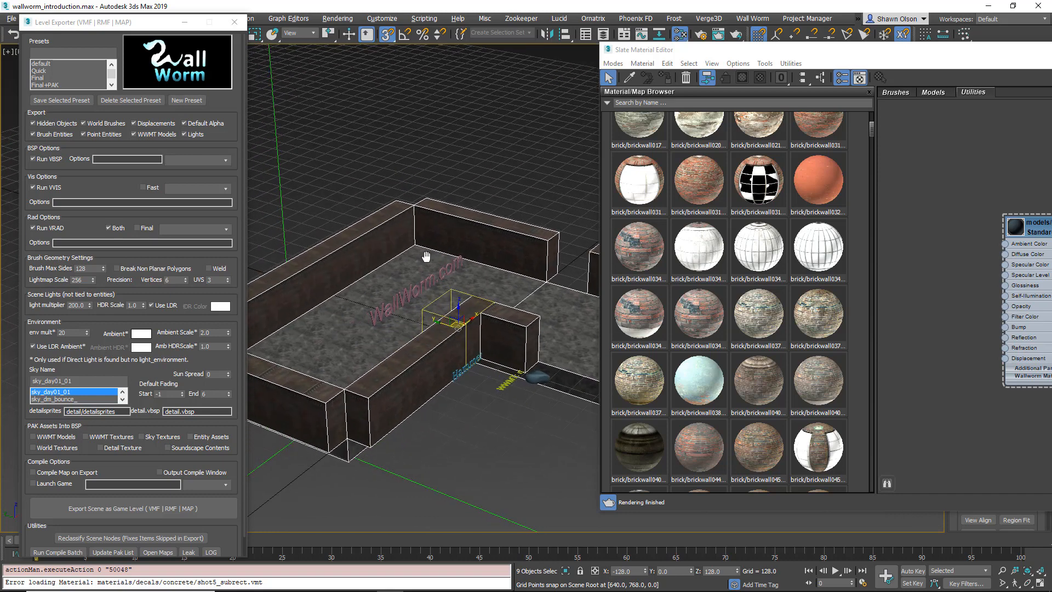
- Try assigning the brick/brickwall031d.vmt material to the entire selection of walls and floors, and undo the assignment
{"action": "left_click", "coordinate": [699, 174]}
{"action": "left_click_drag", "start_coordinate": [700, 175], "coordinate": [334, 270]}
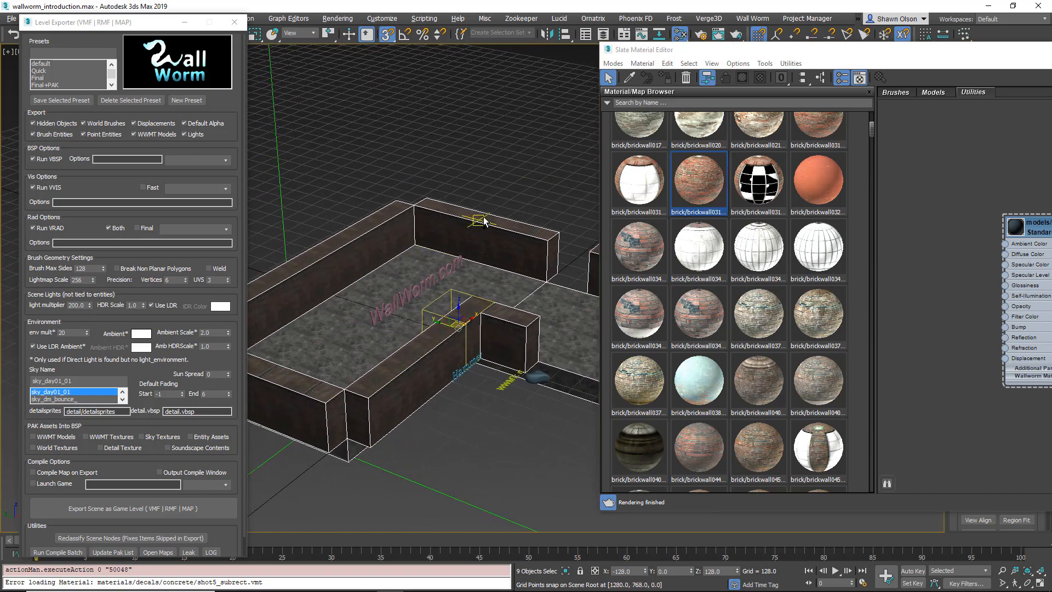
{"action": "mouse_move", "coordinate": [499, 281]}
{"action": "middle_mouse_down"}
{"action": "mouse_move", "coordinate": [467, 265]}
{"action": "mouse_move", "coordinate": [390, 275]}
{"action": "middle_mouse_up"}
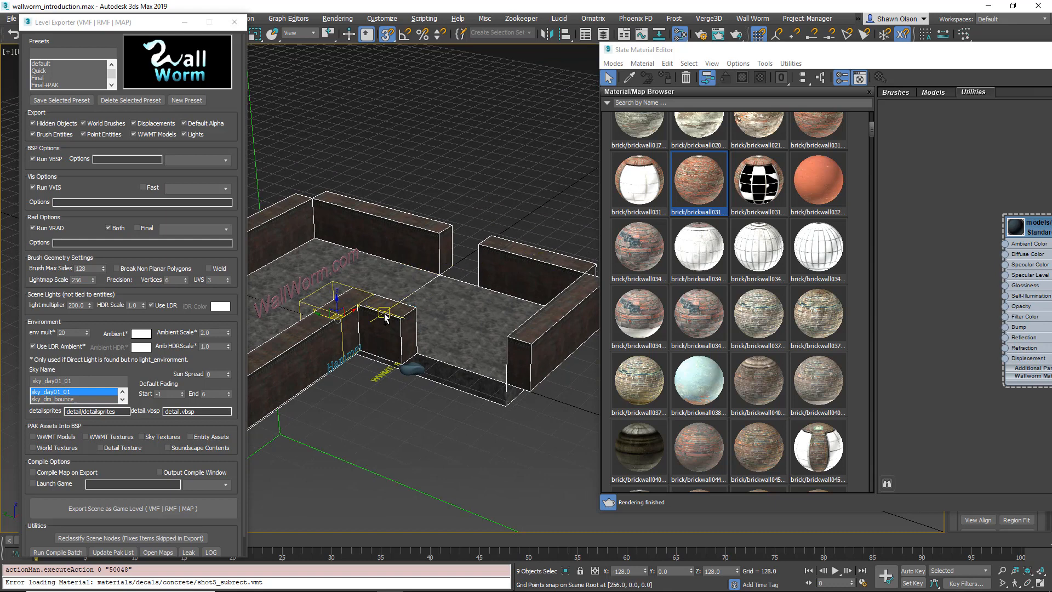
{"action": "left_click_drag", "start_coordinate": [419, 235], "coordinate": [422, 236]}
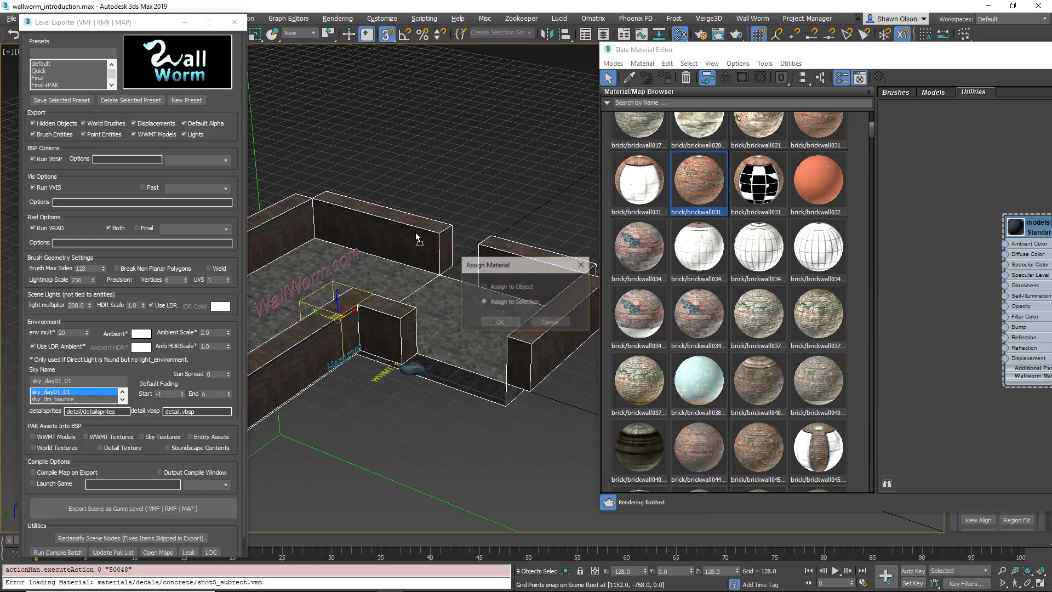
{"action": "left_click", "coordinate": [500, 324]}
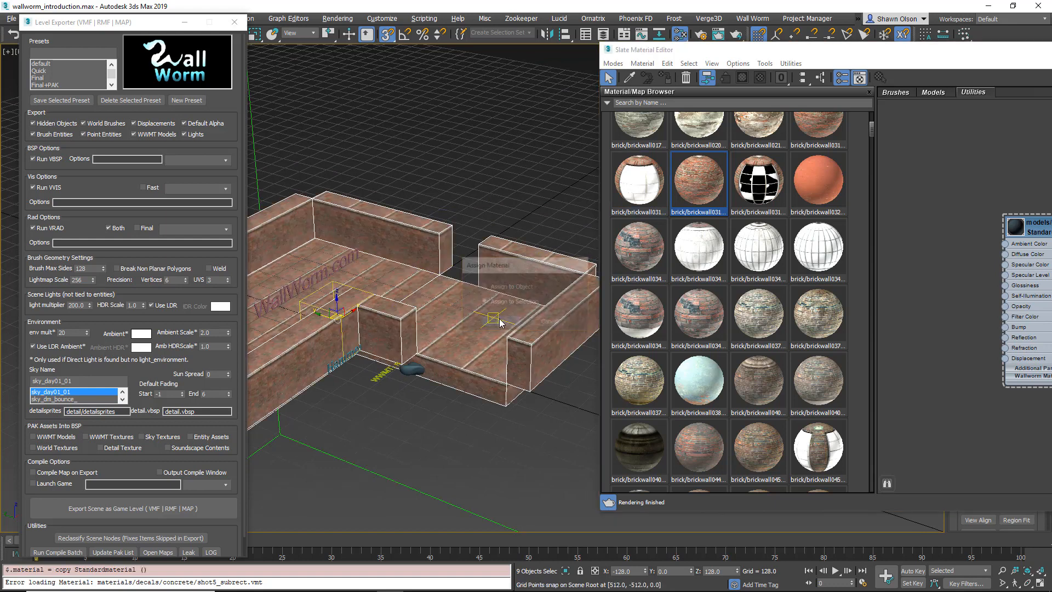
{"action": "middle_click_drag", "start_coordinate": [438, 321], "coordinate": [520, 276]}
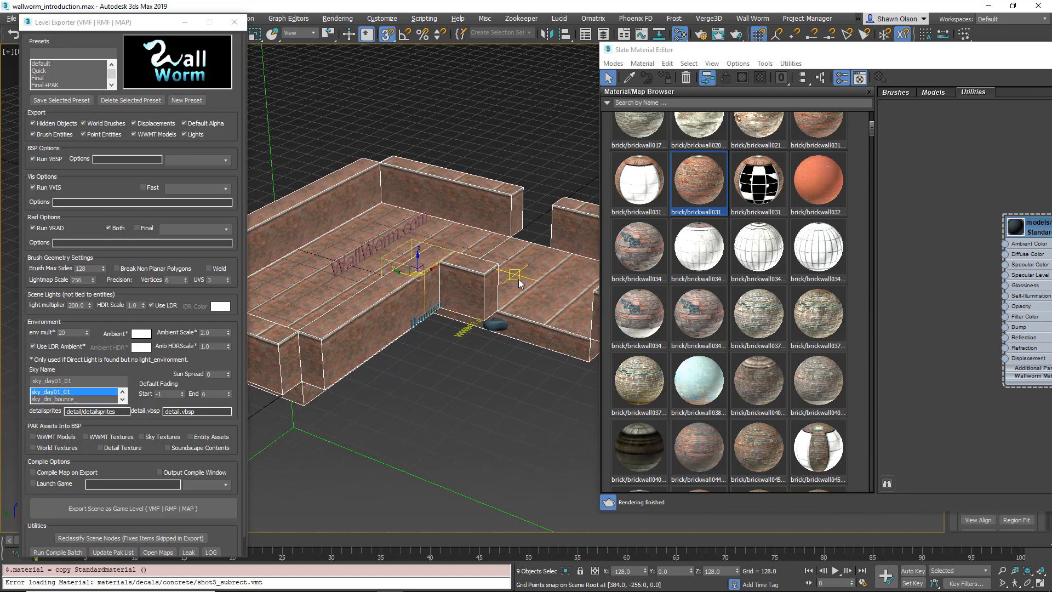
{"action": "middle_click_drag", "start_coordinate": [491, 350], "coordinate": [485, 364]}
{"action": "key", "text": "ctrl+z"}
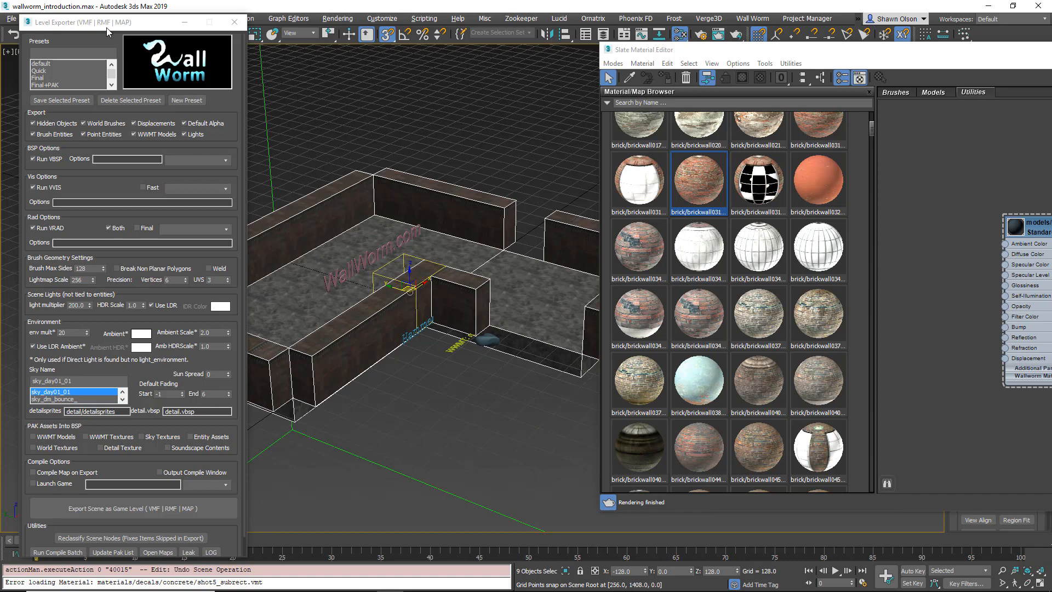
- Move the Level Exporter and Slate Material Editor windows down and aside to uncover the level and its modifier settings
{"action": "left_click_drag", "start_coordinate": [93, 29], "coordinate": [85, 164]}
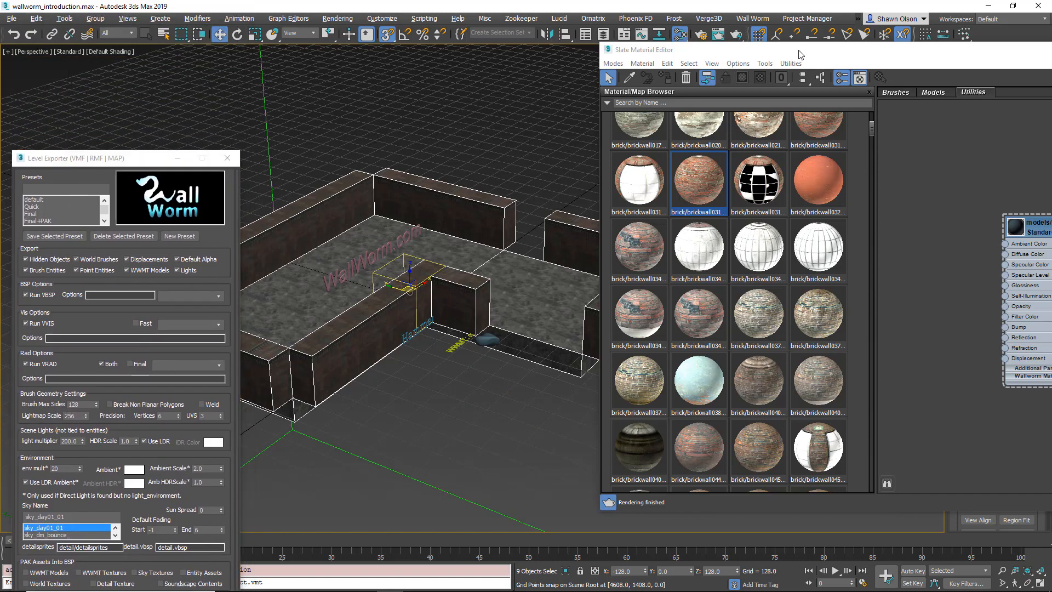
{"action": "left_click_drag", "start_coordinate": [712, 51], "coordinate": [266, 53]}
{"action": "left_click", "coordinate": [761, 56]}
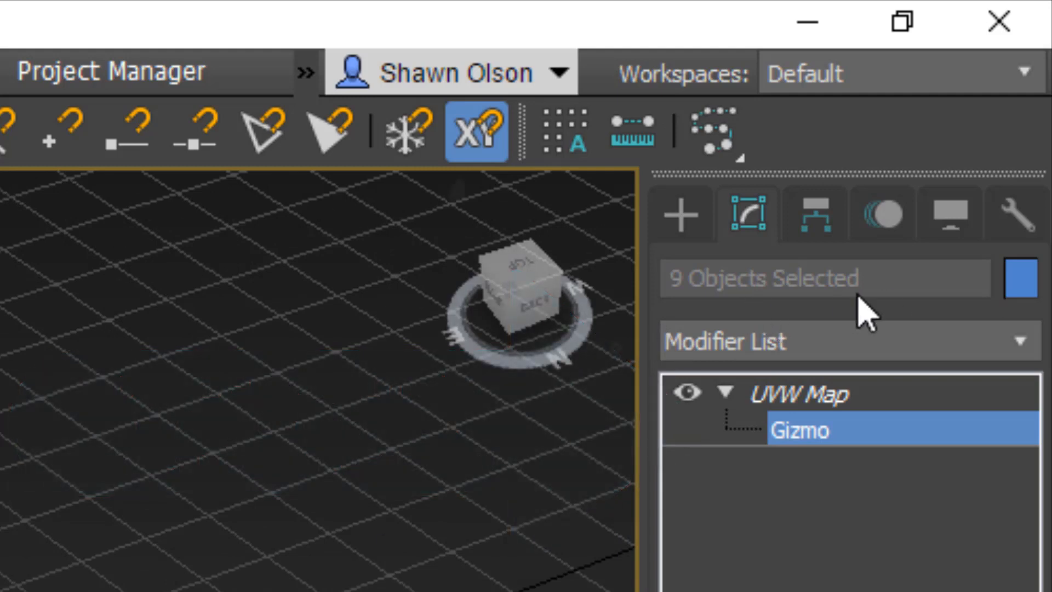
- Leave the UVW Map modifier's Gizmo level and clear the object selection
{"action": "left_click", "coordinate": [811, 438]}
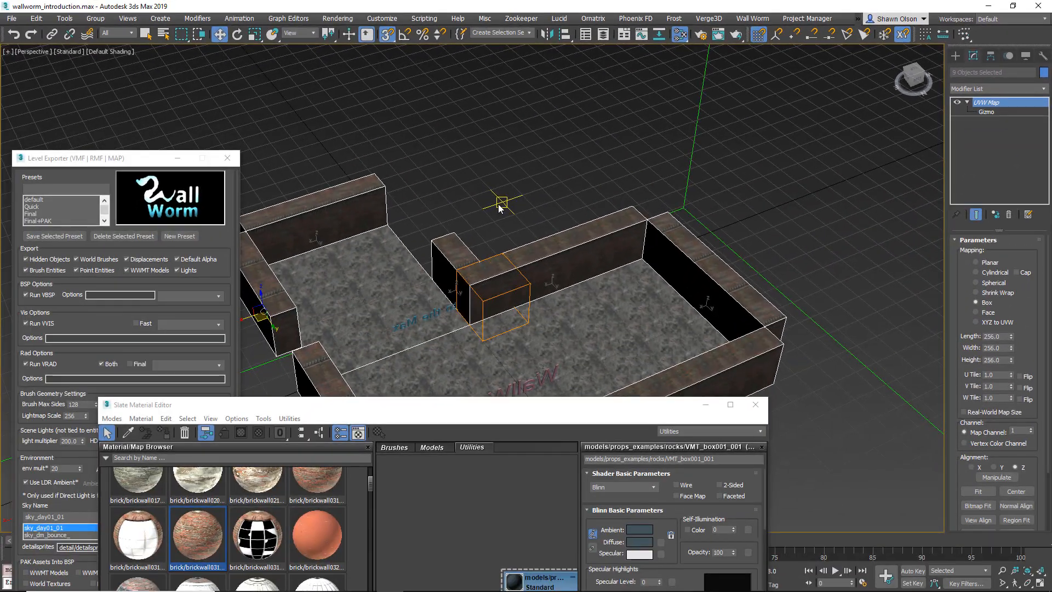
{"action": "key", "text": "q"}
{"action": "left_click", "coordinate": [498, 204]}
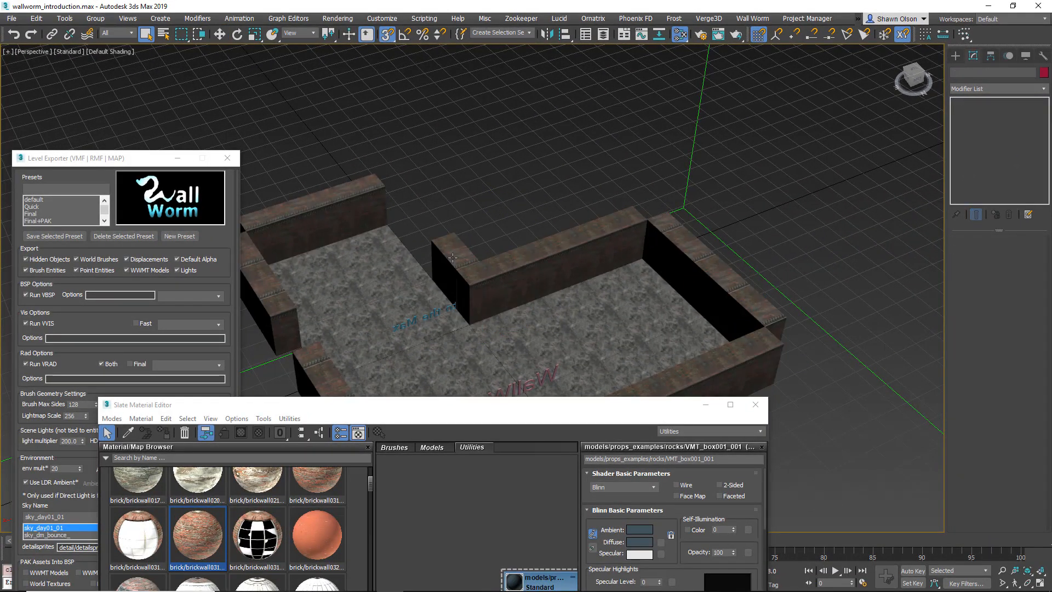
- Assign brick/brickwall031d.vmt to a selection of the five walls around the larger room, leaving out the floors, and inspect the brick mapping
{"action": "left_click", "coordinate": [465, 274]}
{"action": "left_click", "coordinate": [531, 266], "text": "ctrl"}
{"action": "left_click", "coordinate": [700, 256], "text": "ctrl"}
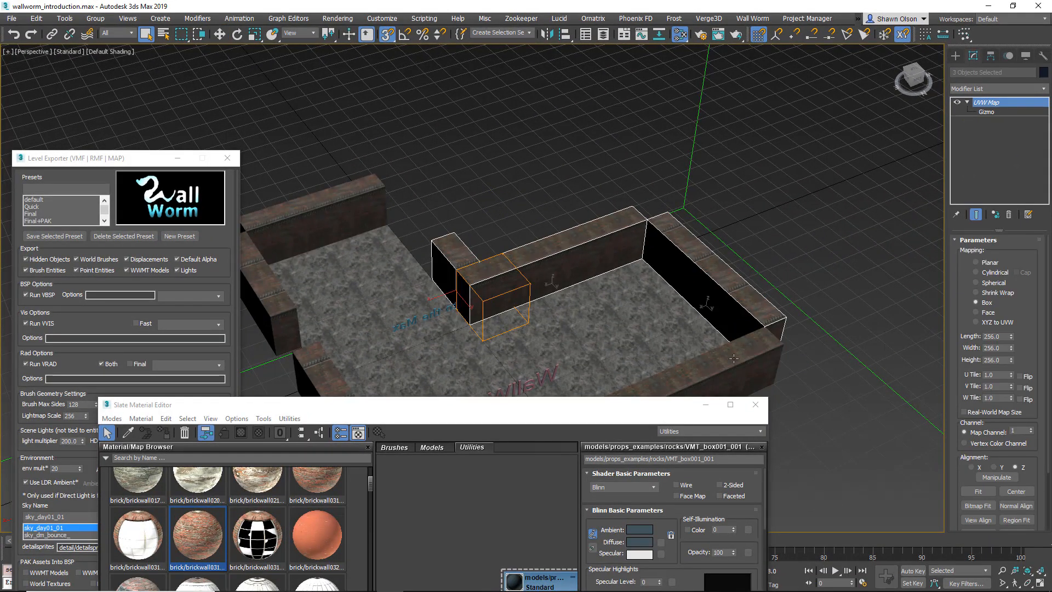
{"action": "left_click", "coordinate": [735, 357], "text": "ctrl"}
{"action": "middle_click_drag", "start_coordinate": [562, 333], "coordinate": [653, 228]}
{"action": "left_click", "coordinate": [458, 298], "text": "ctrl"}
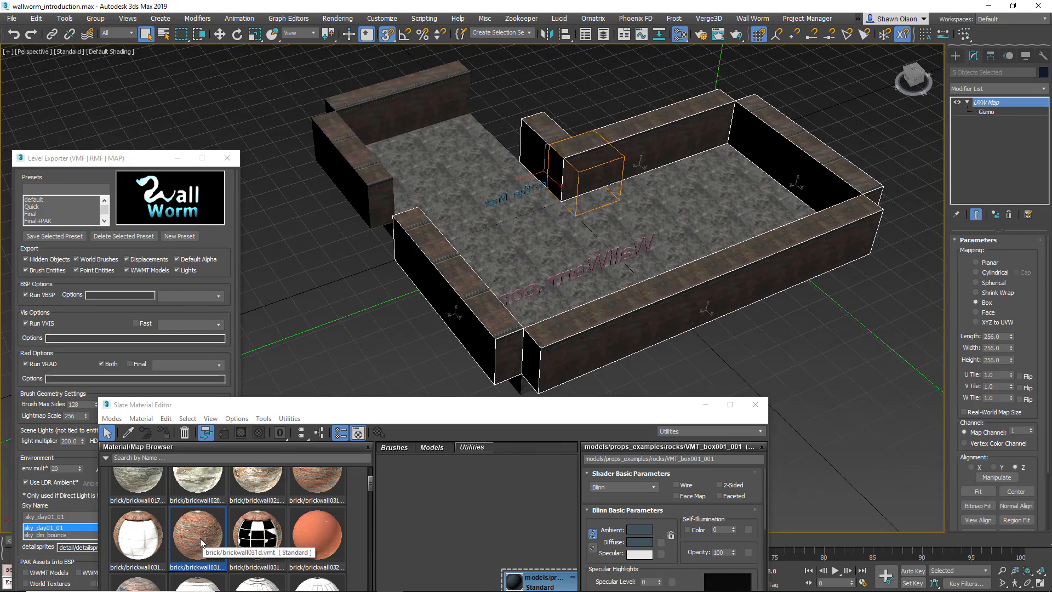
{"action": "left_click_drag", "start_coordinate": [200, 540], "coordinate": [475, 304]}
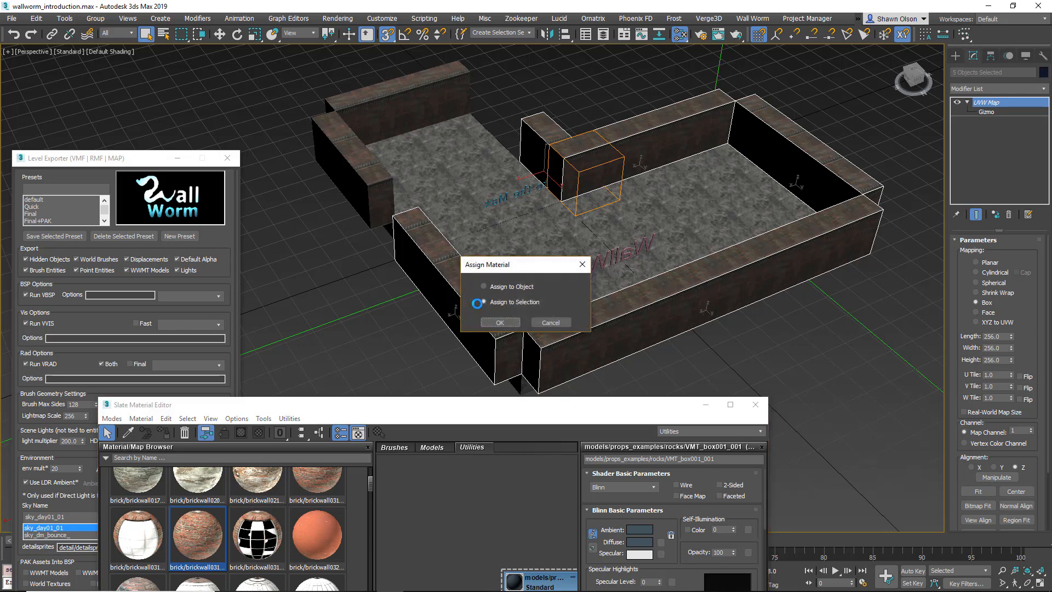
{"action": "left_click", "coordinate": [500, 323]}
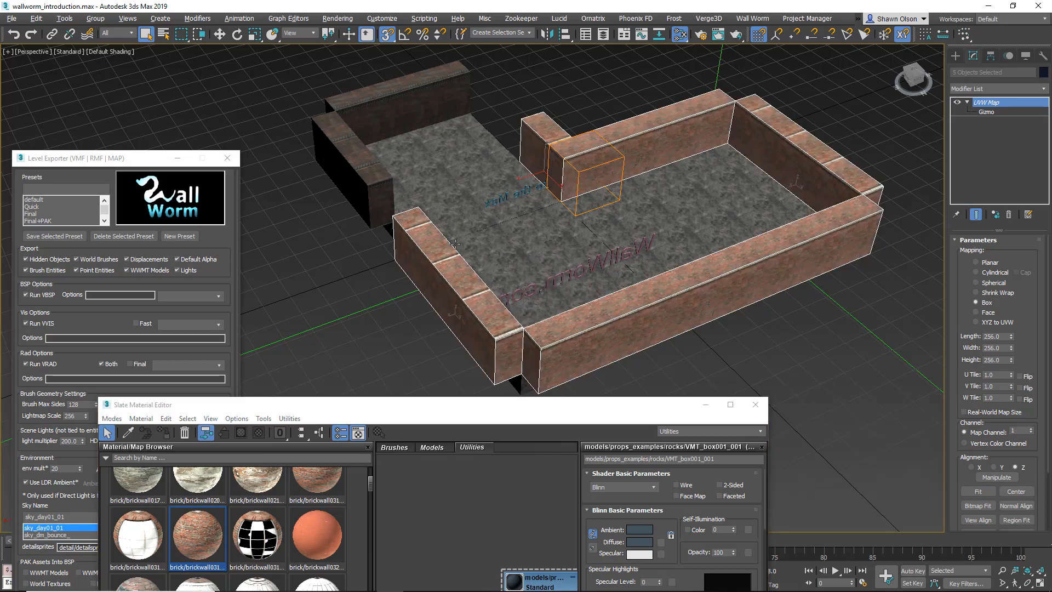
{"action": "middle_click_drag", "start_coordinate": [501, 324], "coordinate": [564, 225], "text": "alt"}
{"action": "scroll", "coordinate": [571, 227], "scroll_direction": "up", "scroll_amount": 5}
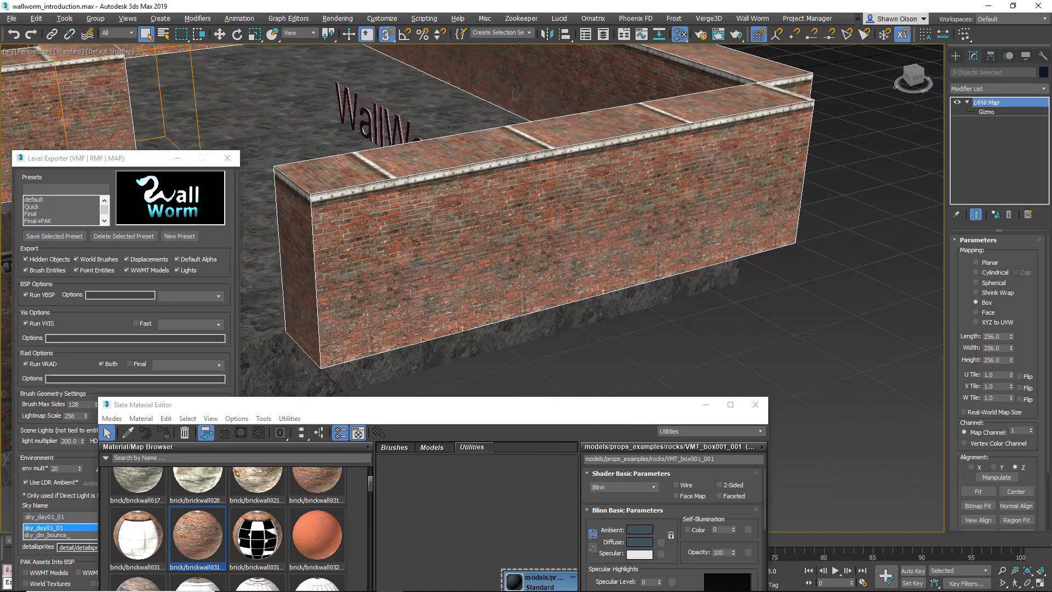
{"action": "middle_click_drag", "start_coordinate": [594, 185], "coordinate": [629, 183], "text": "alt"}
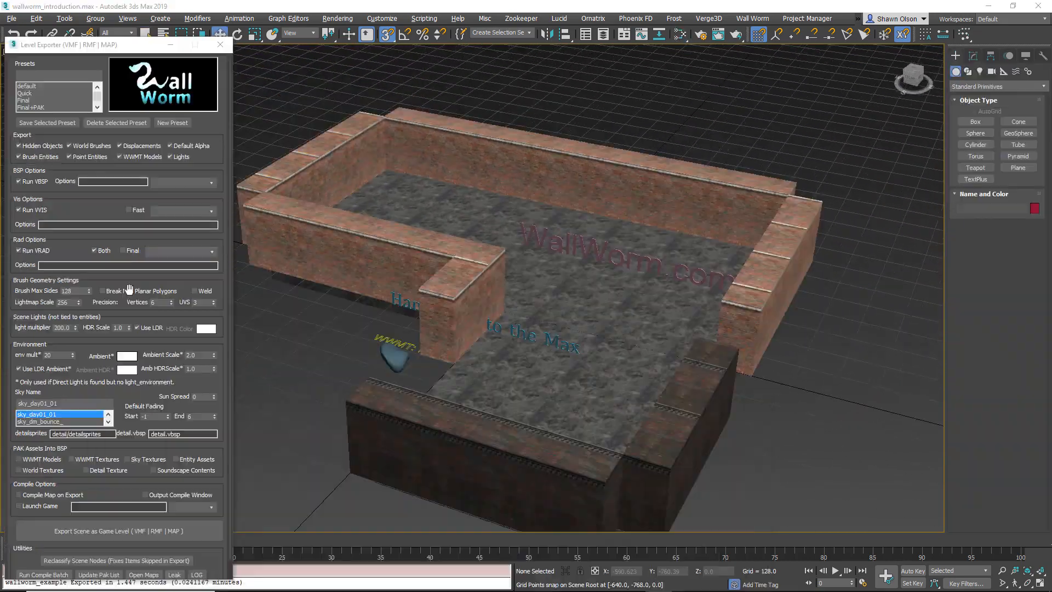
- Export the scene as a game level, overwriting wallworm_example.vmf in the testing folder
{"action": "left_click", "coordinate": [120, 531]}
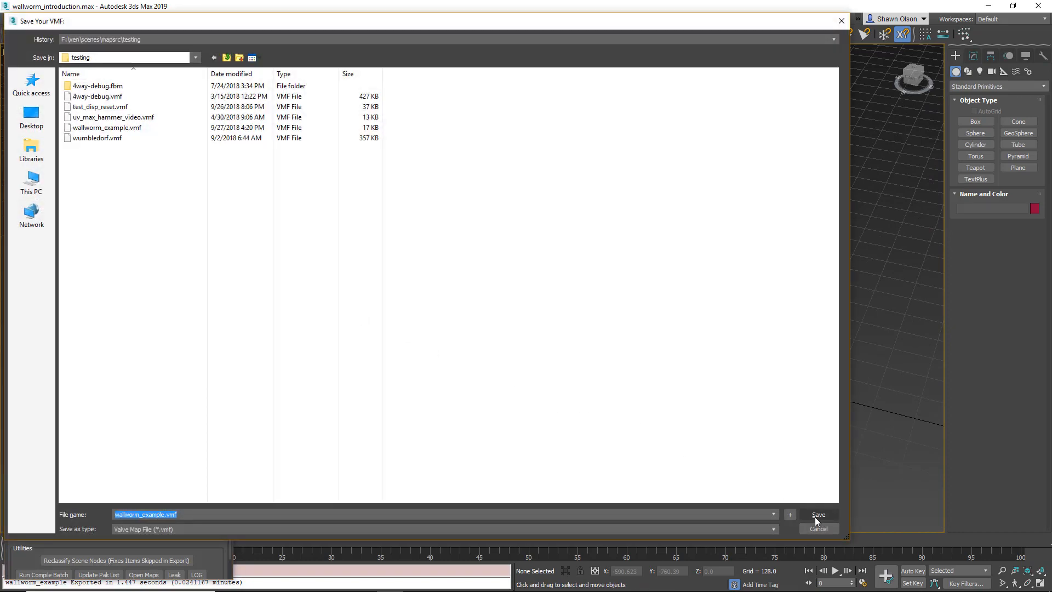
{"action": "left_click", "coordinate": [818, 515]}
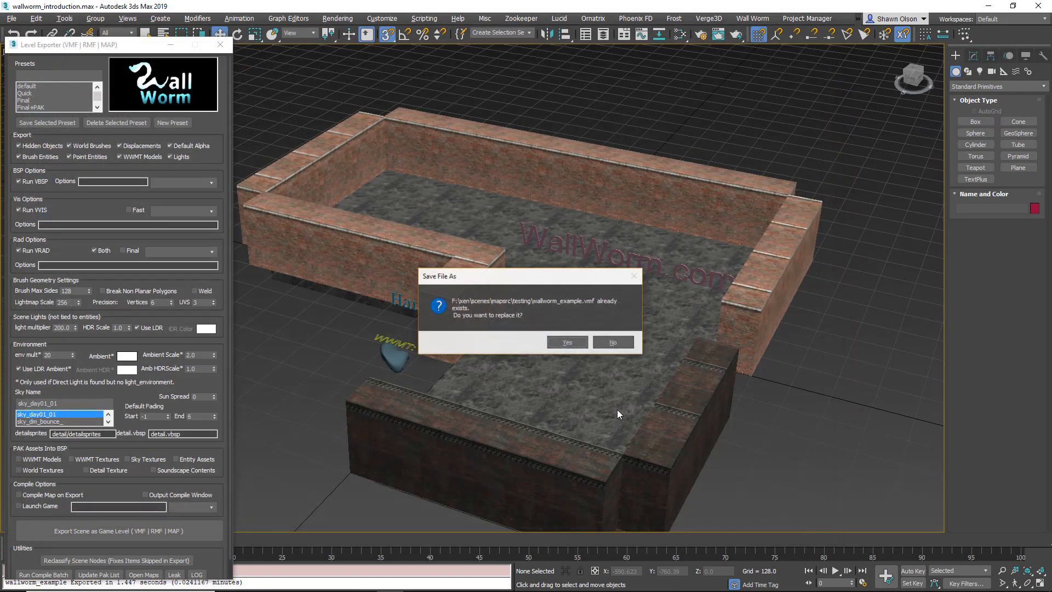
{"action": "left_click", "coordinate": [569, 345]}
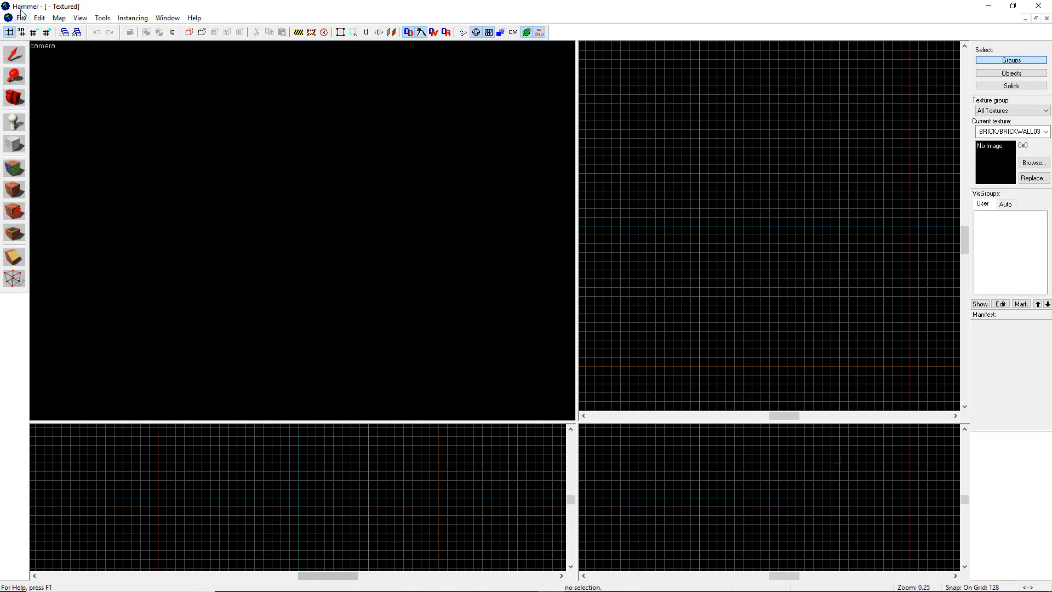
- Switch to Hammer, open wallworm_example.vmf, and move the 3D camera close to the brick walls
{"action": "left_click", "coordinate": [21, 17]}
{"action": "left_click", "coordinate": [61, 182]}
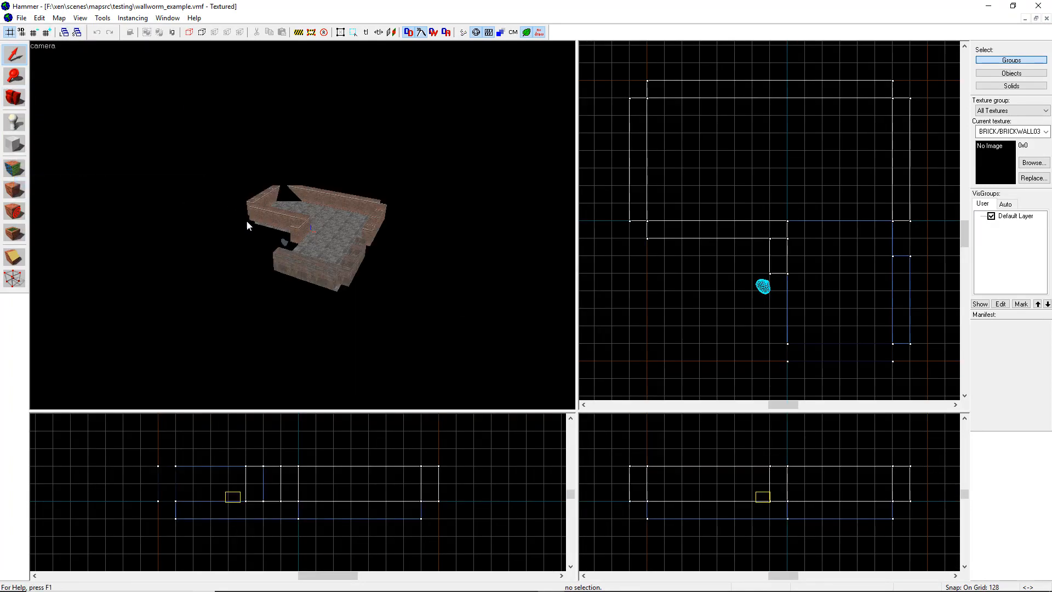
{"action": "key", "text": "z"}
{"action": "key", "text": "w"}
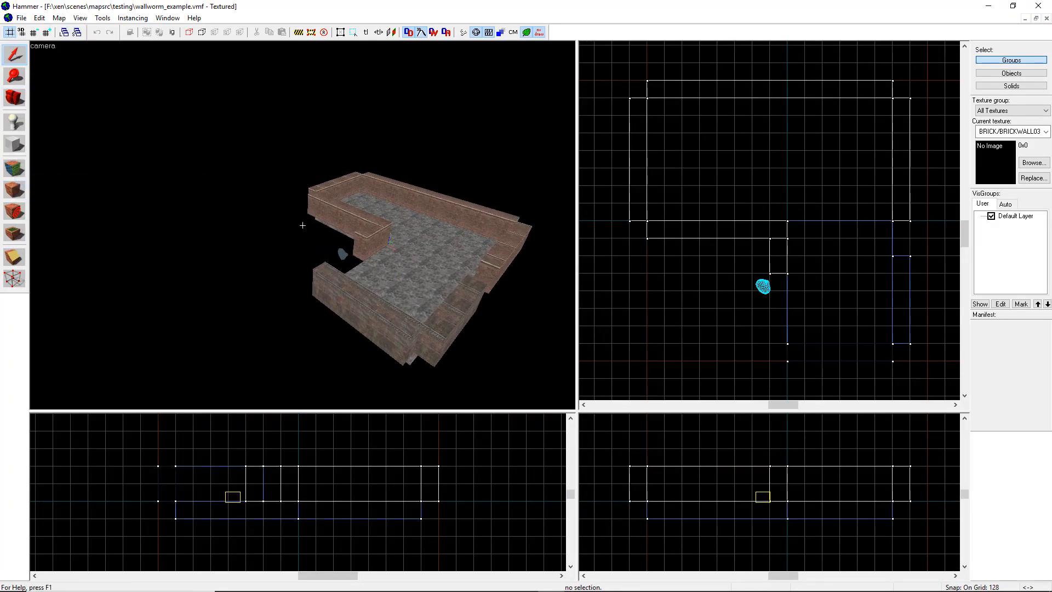
{"action": "key", "text": "w"}
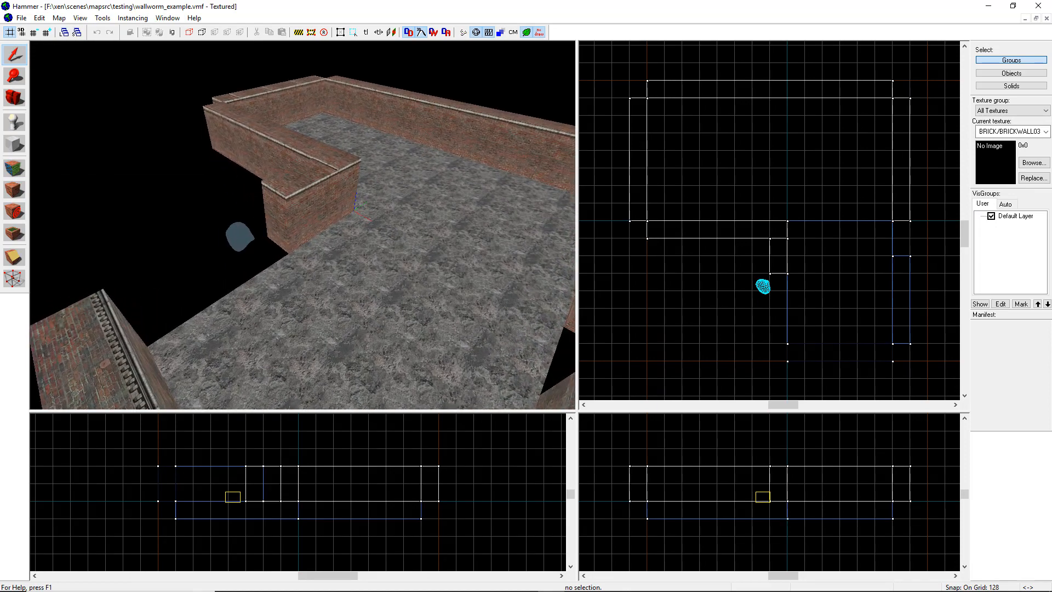
- Select the rock prop, short wall brushes and large floor brush in Hammer, and examine the exported level from several angles
{"action": "left_click", "coordinate": [242, 236]}
{"action": "left_click", "coordinate": [316, 203]}
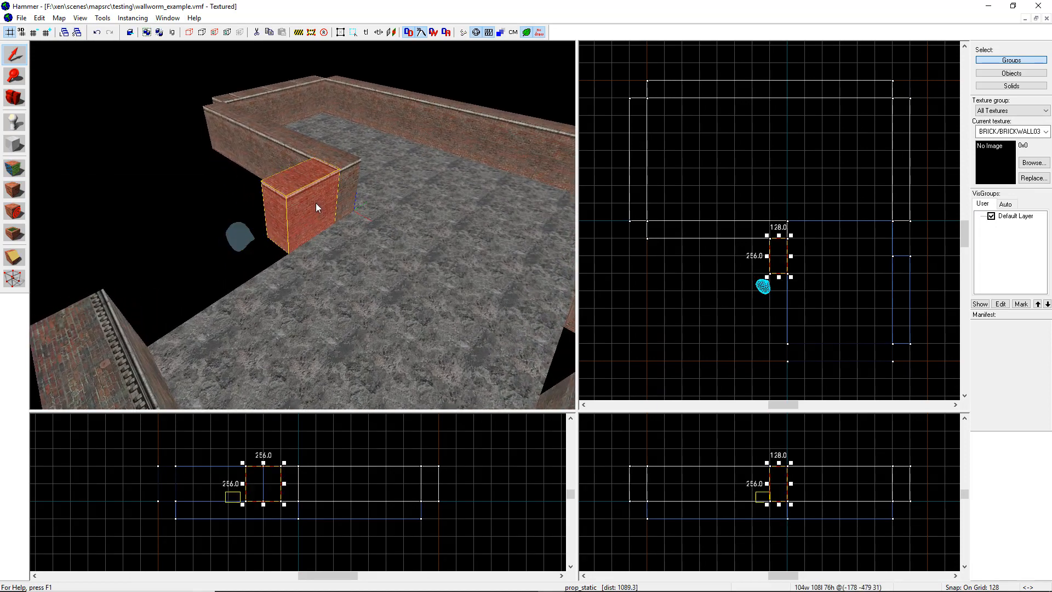
{"action": "left_click", "coordinate": [347, 192]}
{"action": "left_click", "coordinate": [344, 274]}
{"action": "key", "text": "z"}
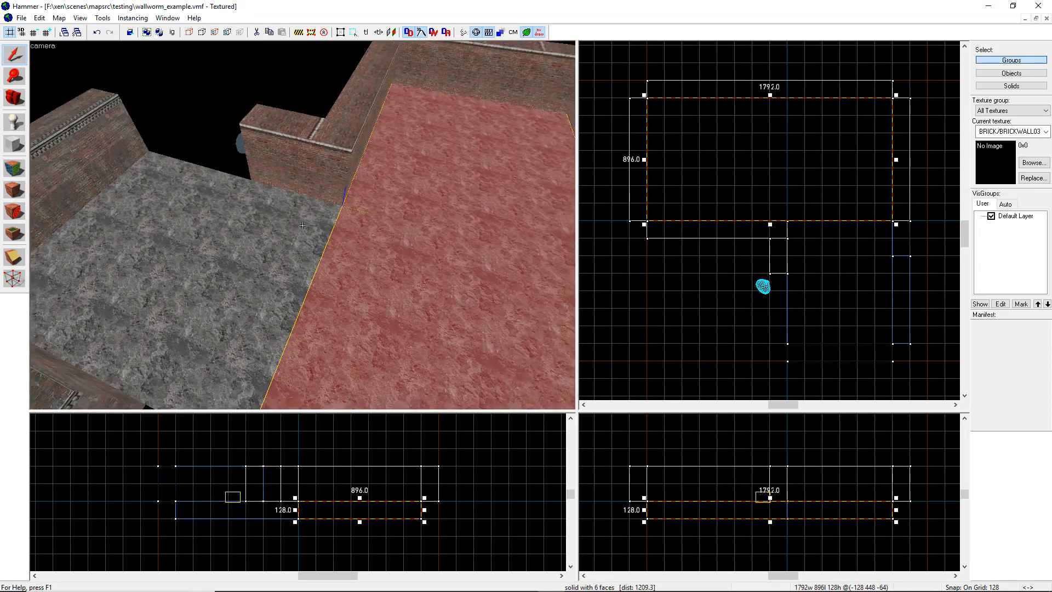
{"action": "key", "text": "d"}
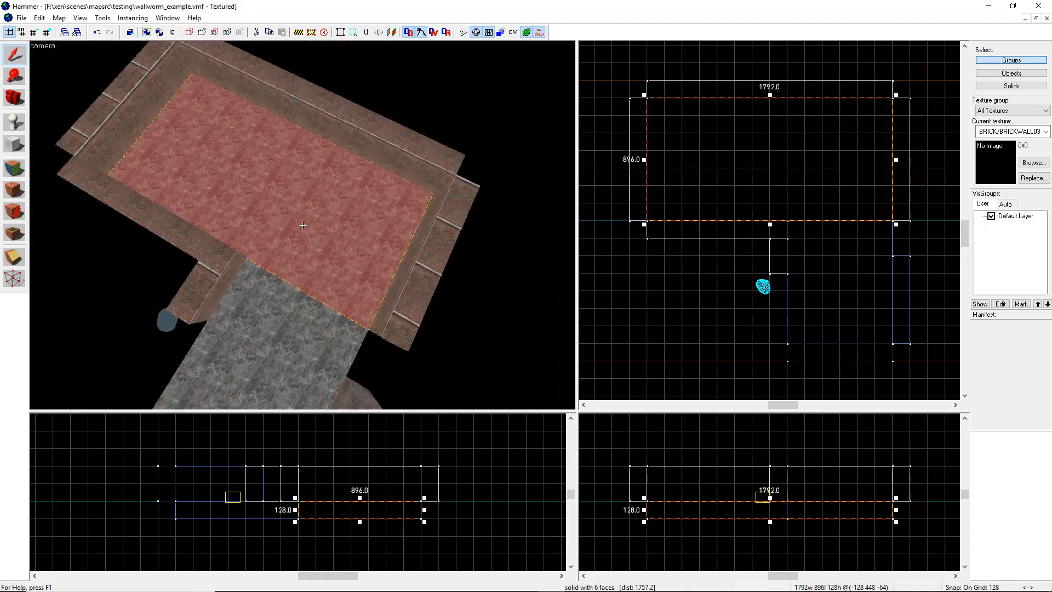
{"action": "key", "text": "a"}
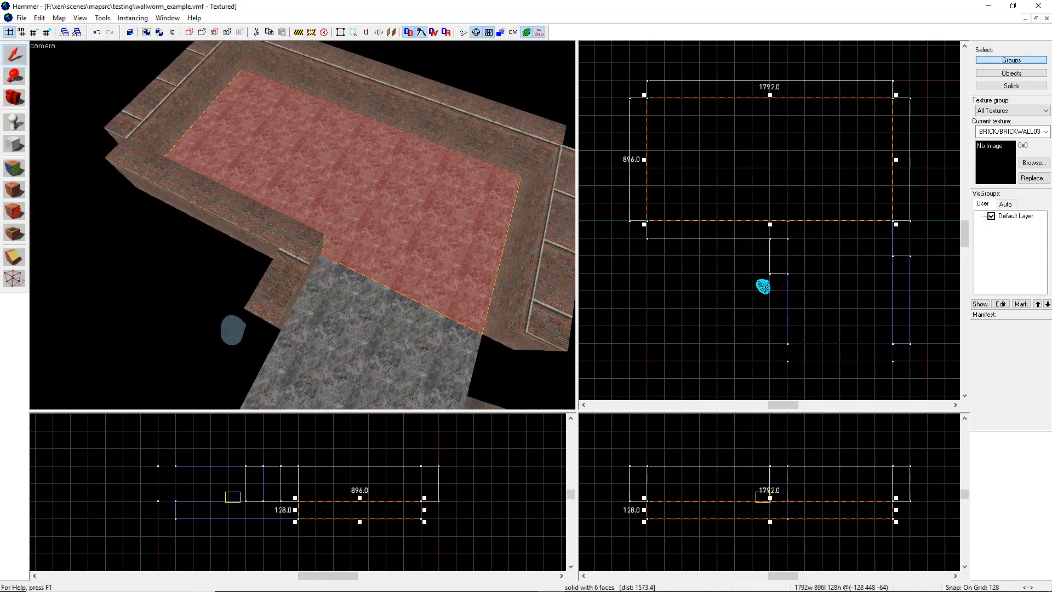
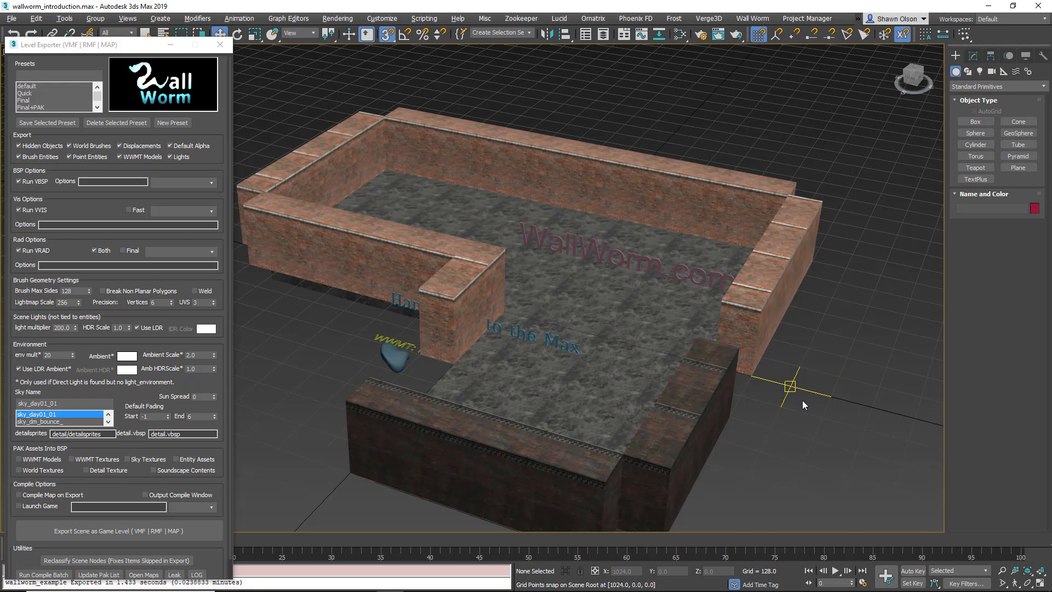
- Switch back to 3ds Max, close the Level Exporter, and display the AEC Extended geometry types for creation
{"action": "left_click", "coordinate": [220, 45]}
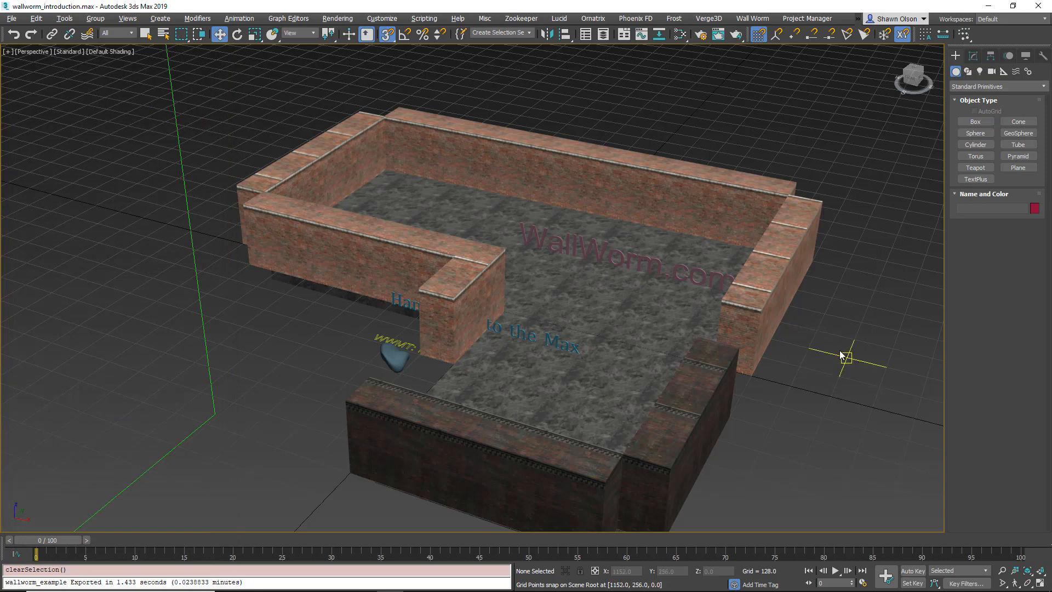
{"action": "middle_click_drag", "start_coordinate": [843, 356], "coordinate": [833, 345]}
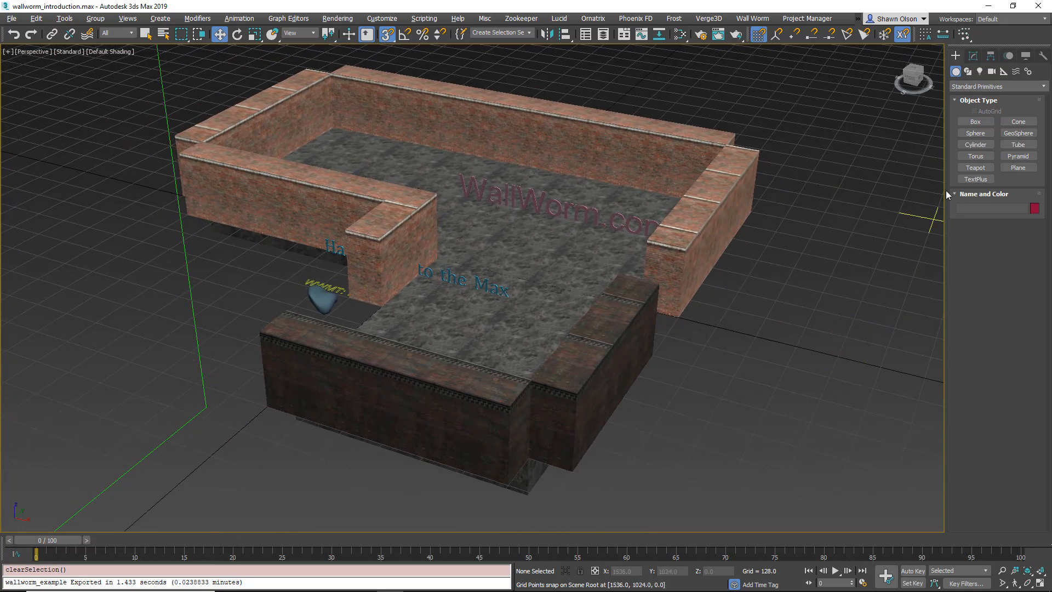
{"action": "left_click", "coordinate": [982, 86]}
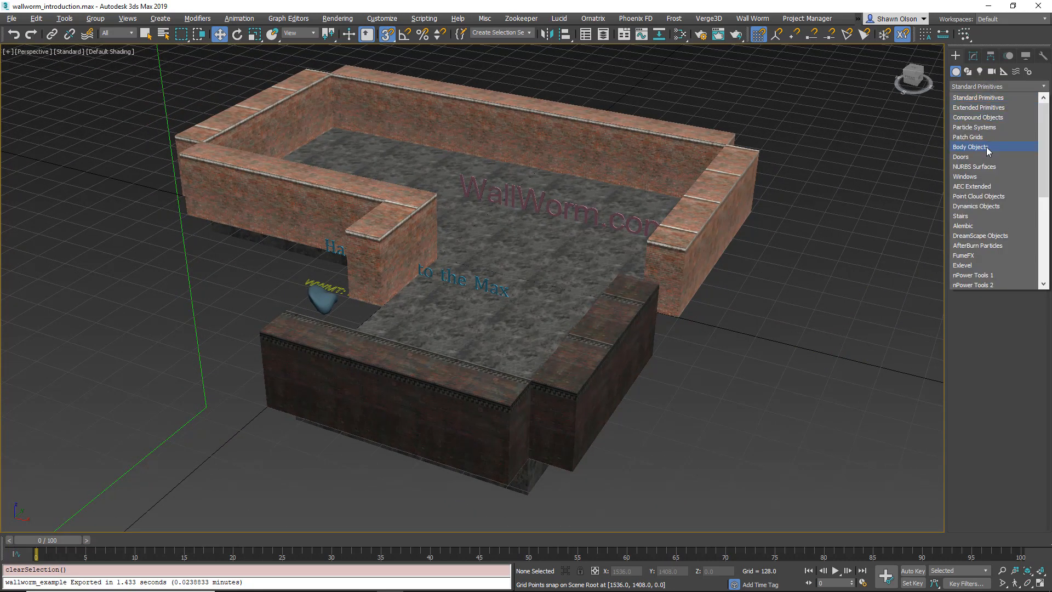
{"action": "left_click", "coordinate": [958, 69]}
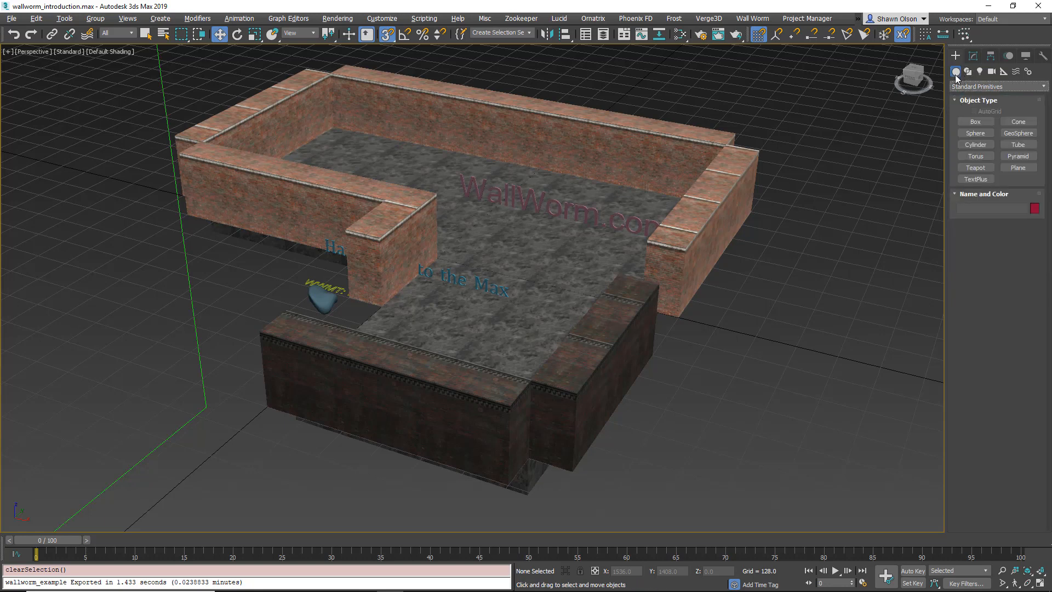
{"action": "left_click", "coordinate": [968, 87]}
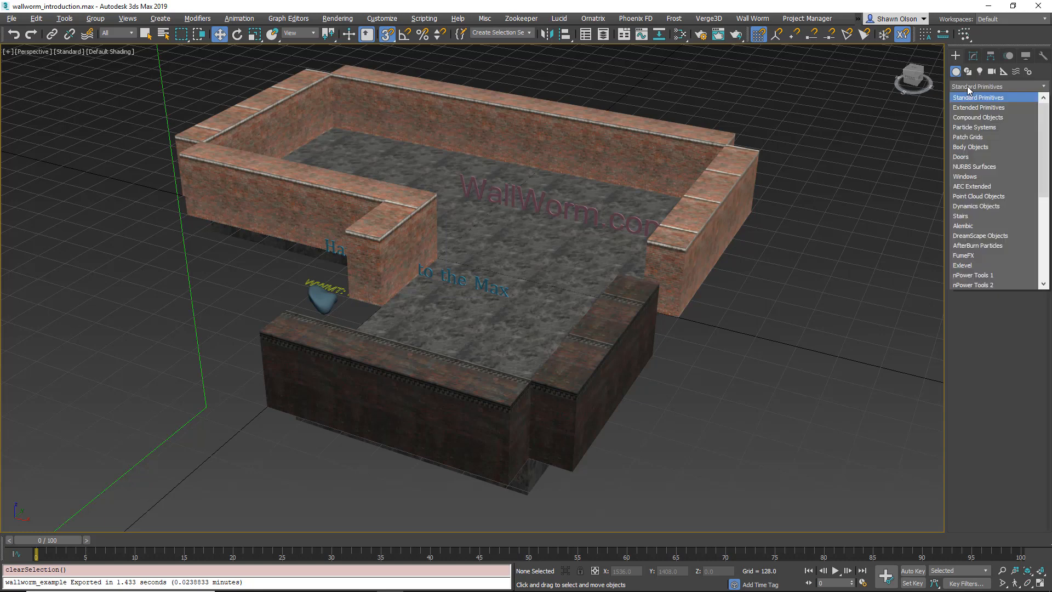
{"action": "left_click", "coordinate": [967, 187]}
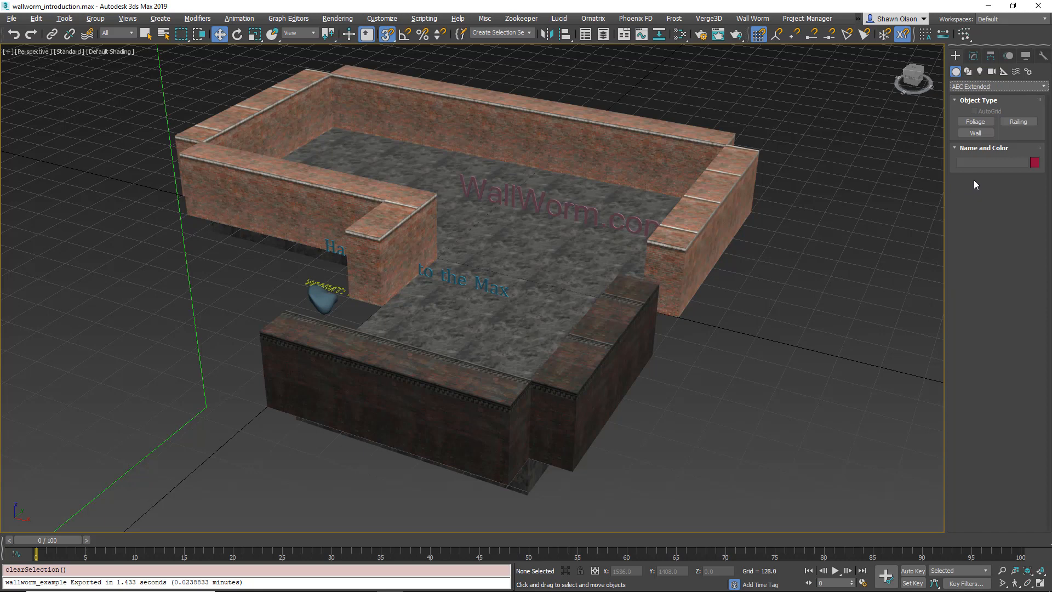
- Create a zigzag AEC wall of five segments beside the brick room, 5 wide and 96 high with centre justification
{"action": "left_click", "coordinate": [976, 133]}
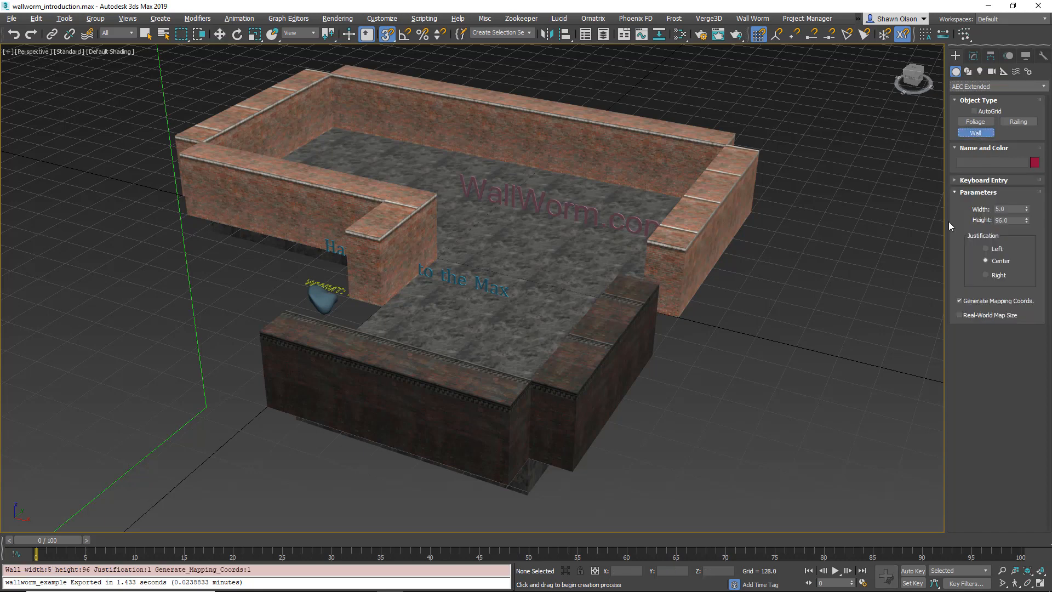
{"action": "left_click", "coordinate": [727, 309]}
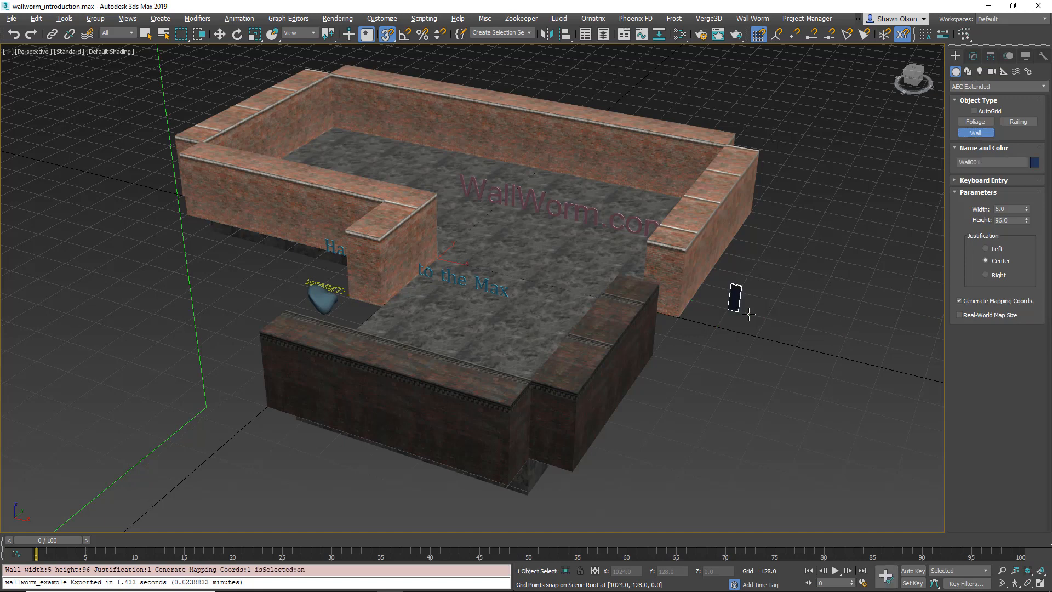
{"action": "left_click", "coordinate": [845, 339]}
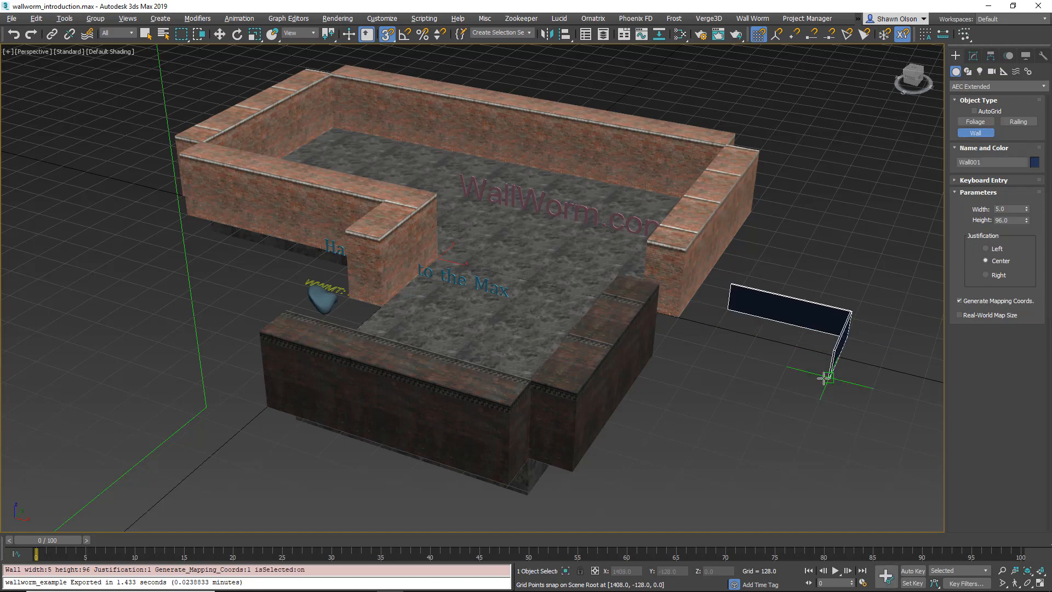
{"action": "left_click", "coordinate": [826, 377]}
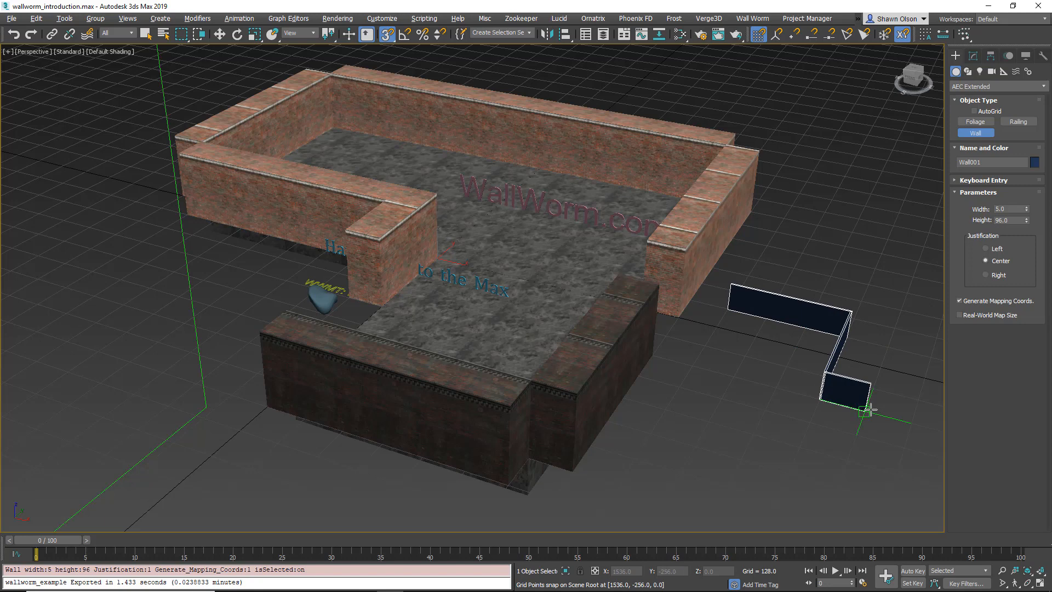
{"action": "left_click", "coordinate": [856, 429]}
{"action": "middle_click_drag", "start_coordinate": [857, 430], "coordinate": [772, 331]}
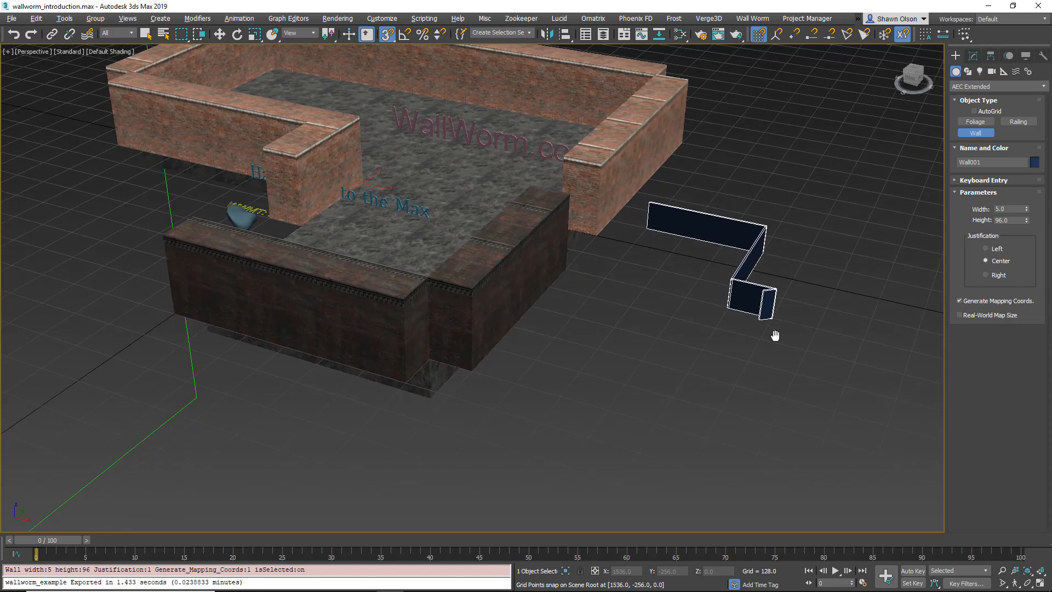
{"action": "left_click", "coordinate": [734, 382]}
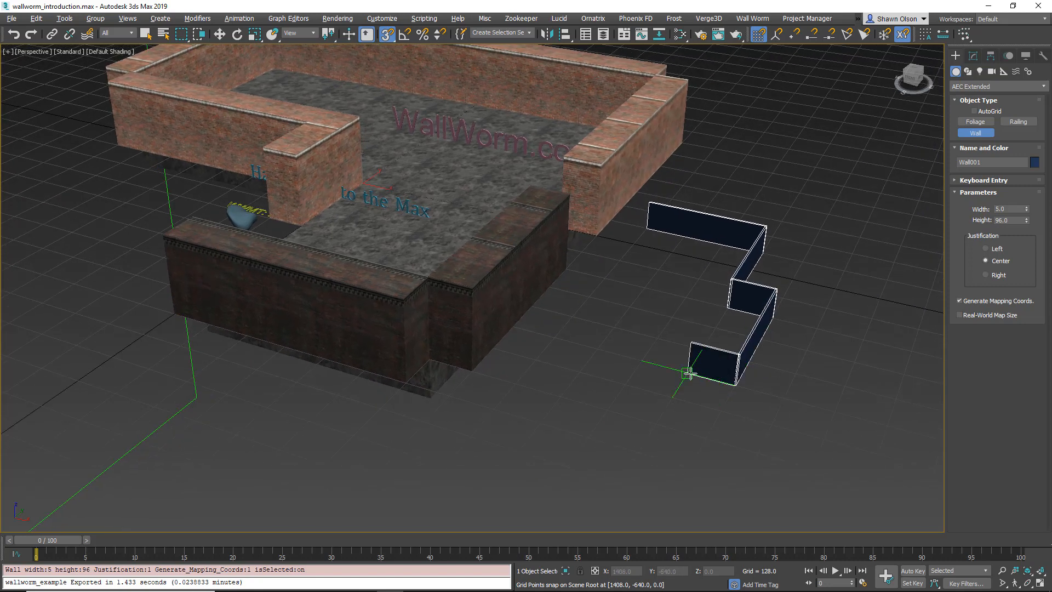
{"action": "scroll", "coordinate": [751, 286], "scroll_direction": "up", "scroll_amount": 10}
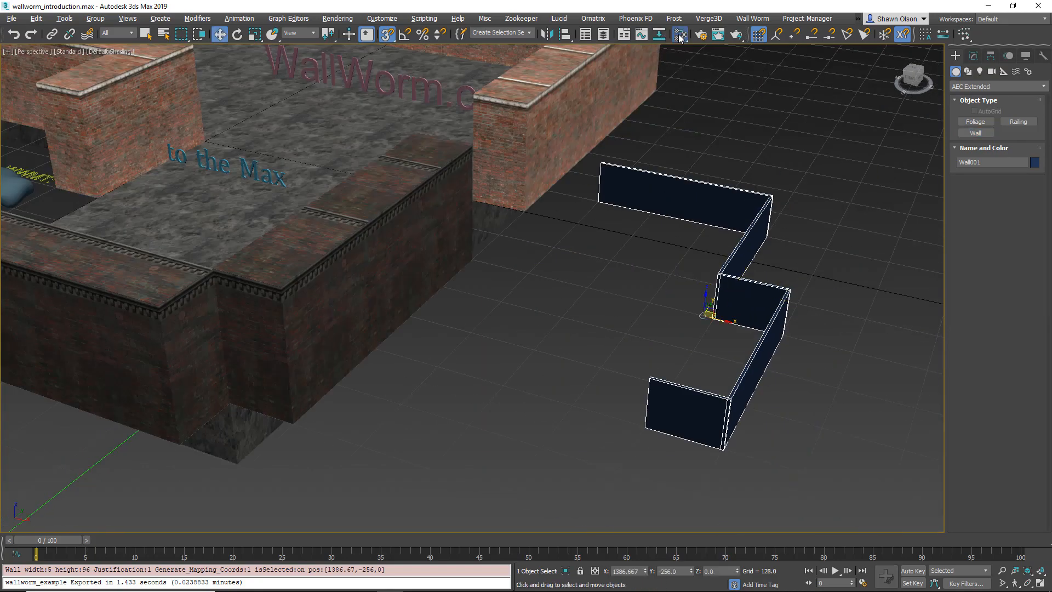
- Assign the weathered brick/brickwall037 library material to the zigzag wall in the Slate Material Editor and minimize the editor
{"action": "left_click_drag", "start_coordinate": [1051, 129], "coordinate": [116, 33]}
{"action": "left_click_drag", "start_coordinate": [148, 282], "coordinate": [740, 208]}
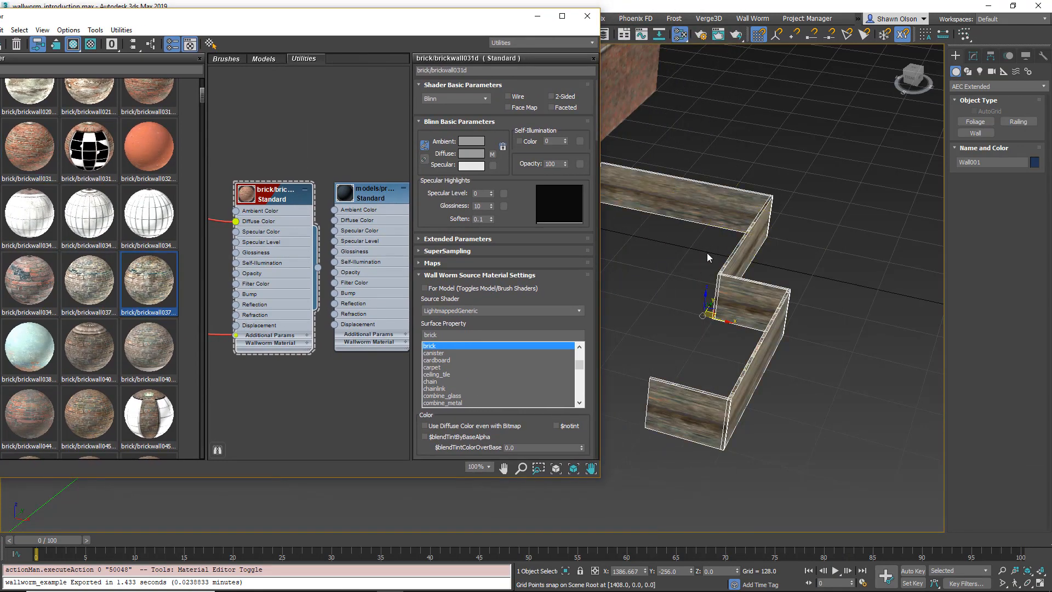
{"action": "middle_click_drag", "start_coordinate": [707, 255], "coordinate": [685, 303], "text": "alt"}
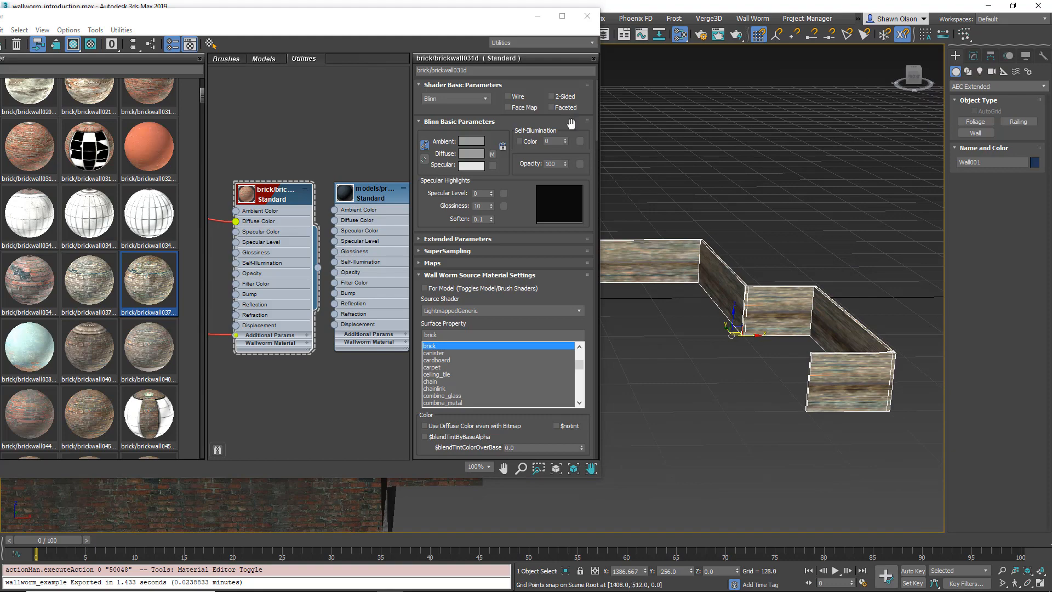
{"action": "left_click", "coordinate": [538, 16]}
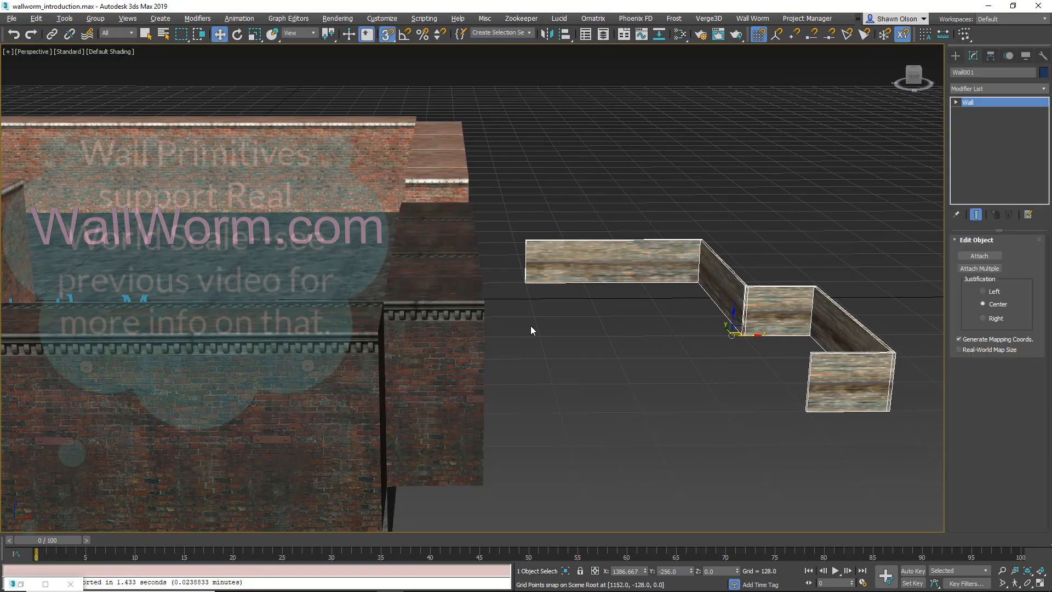
- Select the dark brick box nearest the zigzag wall, undo its accidental move, and copy its UVW Map modifier
{"action": "left_click_drag", "start_coordinate": [438, 338], "coordinate": [458, 331]}
{"action": "key", "text": "ctrl+z"}
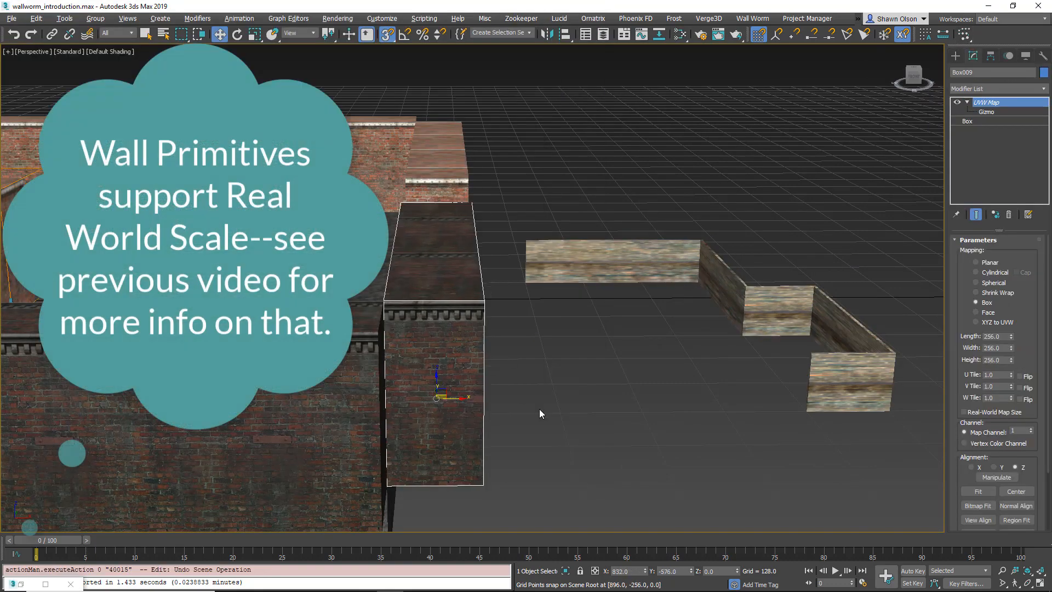
{"action": "key", "text": "q"}
{"action": "left_click", "coordinate": [457, 407]}
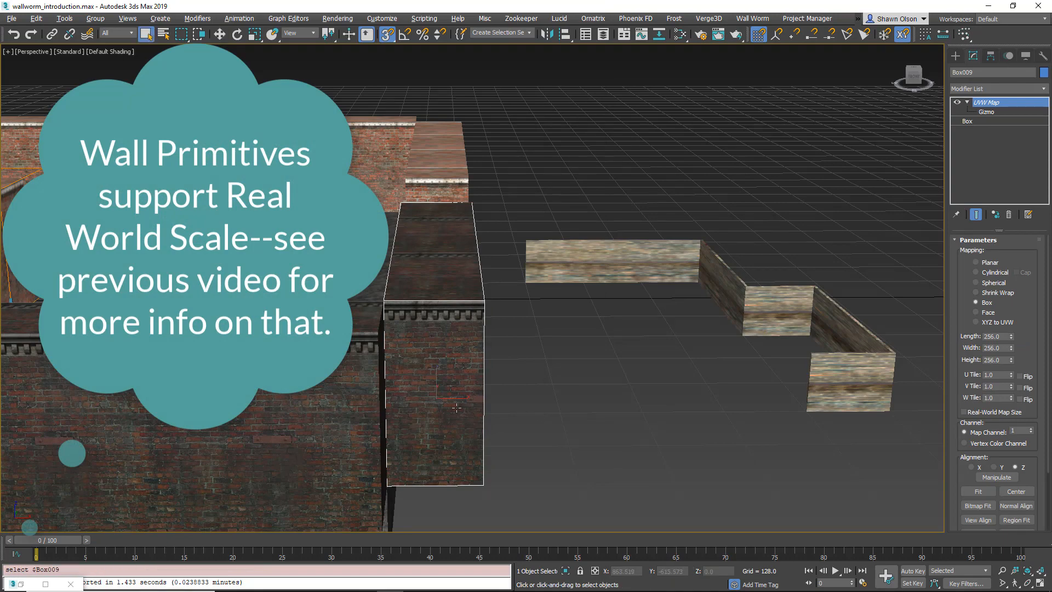
{"action": "key", "text": "m"}
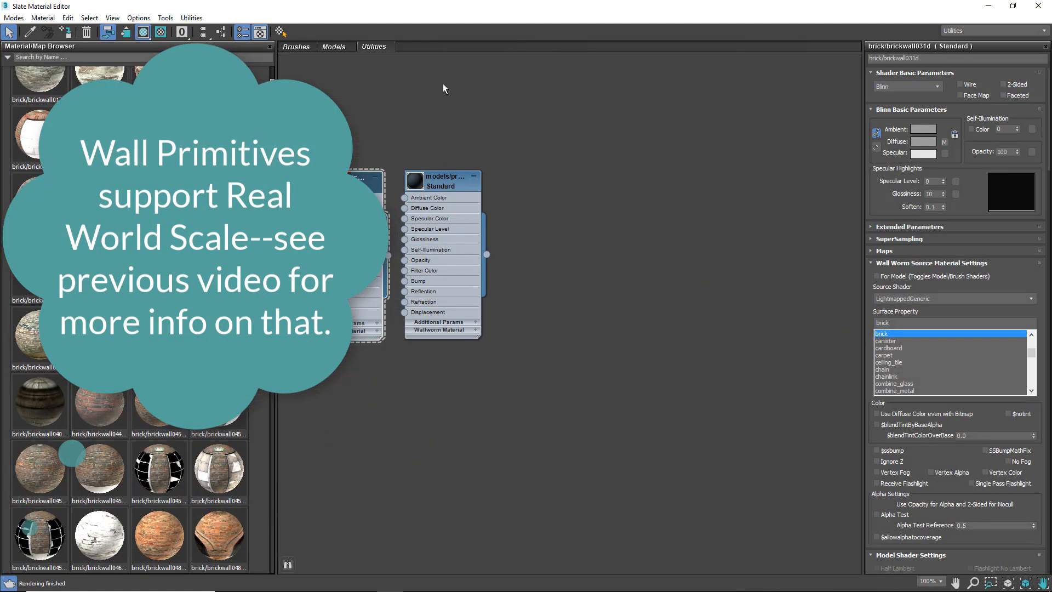
{"action": "left_click_drag", "start_coordinate": [505, 10], "coordinate": [1051, 49]}
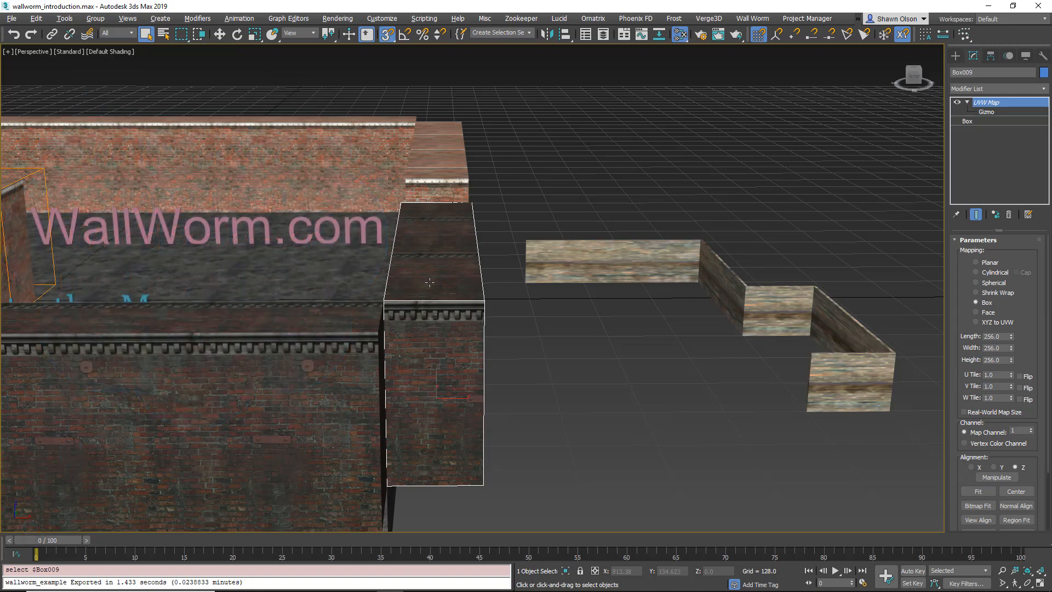
{"action": "right_click", "coordinate": [996, 102]}
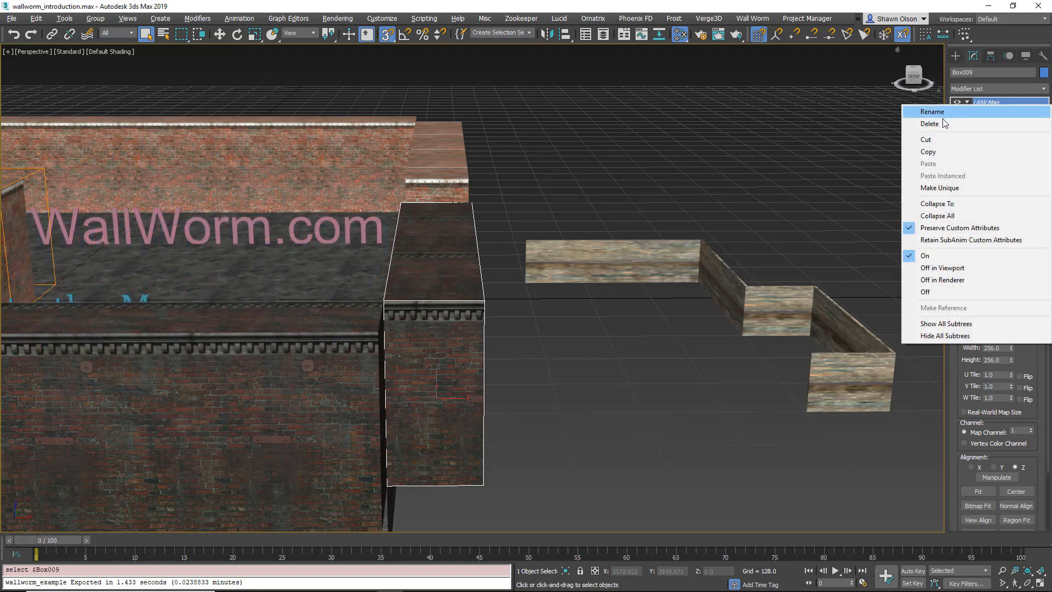
{"action": "left_click", "coordinate": [938, 151]}
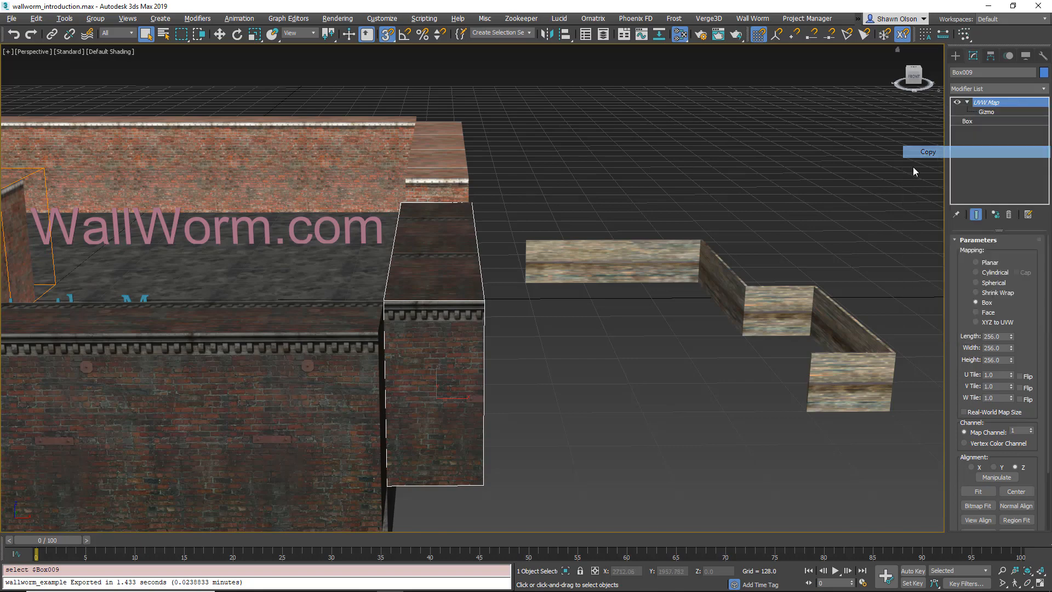
- Paste the copied UVW Map modifier onto the zigzag wall as an instance
{"action": "left_click", "coordinate": [748, 305]}
{"action": "right_click", "coordinate": [991, 108]}
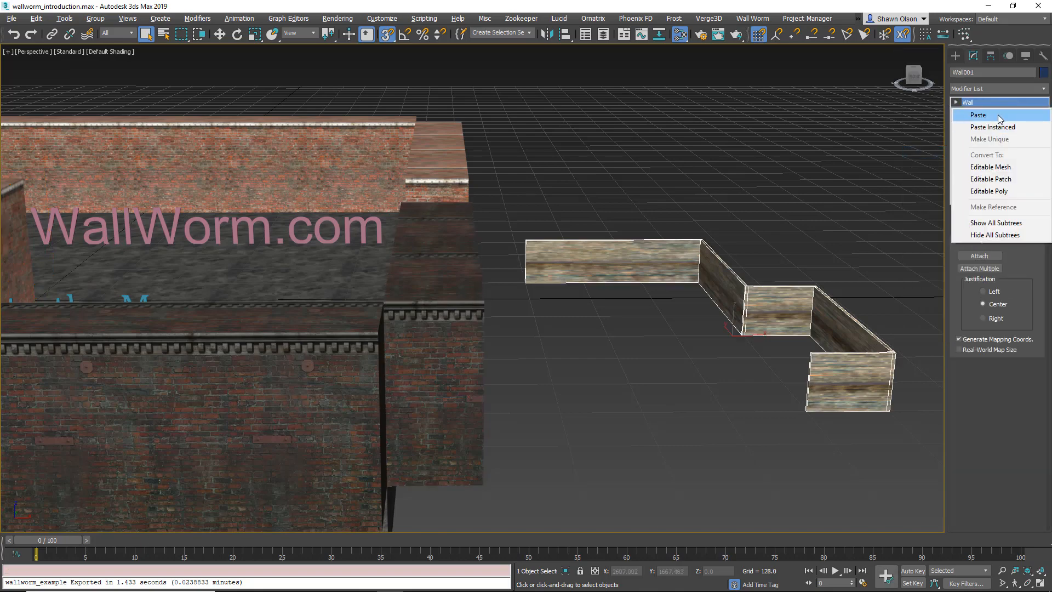
{"action": "left_click", "coordinate": [992, 127]}
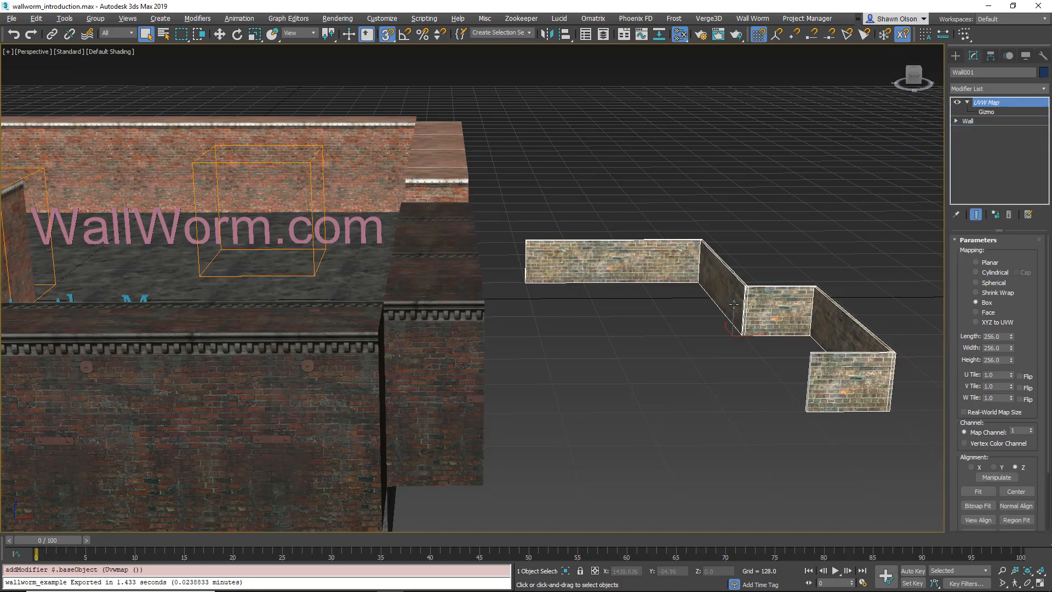
{"action": "scroll", "coordinate": [734, 304], "scroll_direction": "up", "scroll_amount": 3}
{"action": "middle_click_drag", "start_coordinate": [720, 294], "coordinate": [691, 305], "text": "alt"}
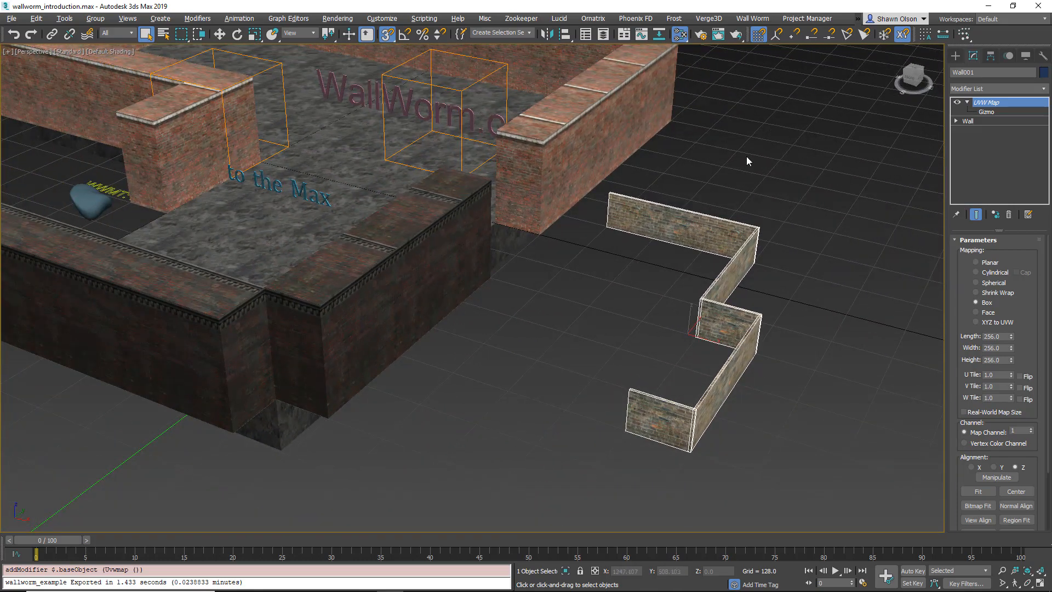
- Export the level with the Wall Worm Level Exporter, then open wallworm_example.vmf in Hammer and approach the new wall
{"action": "left_click", "coordinate": [752, 18]}
{"action": "left_click", "coordinate": [778, 50]}
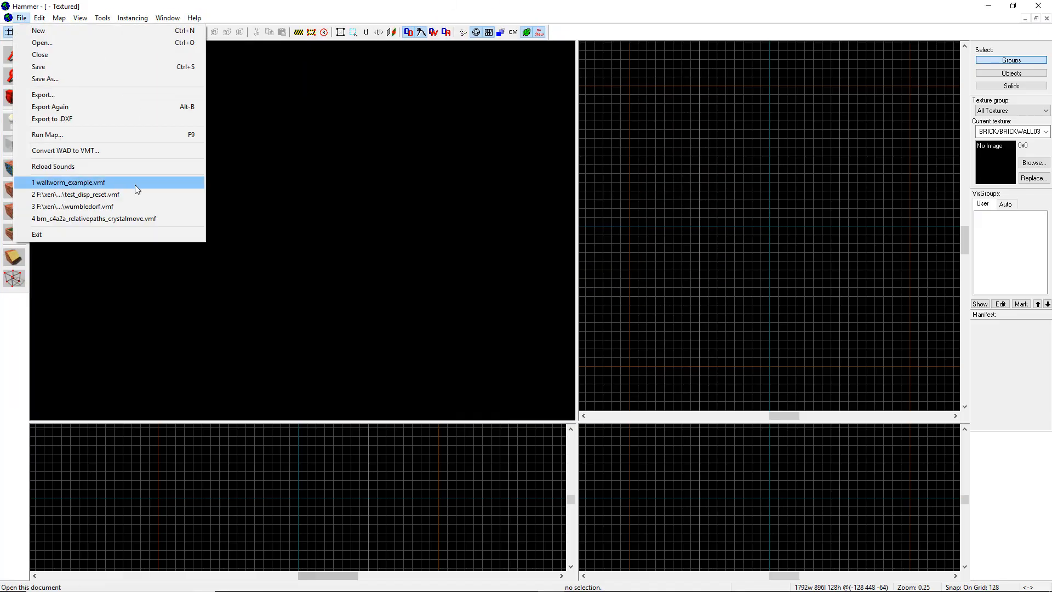
{"action": "left_click", "coordinate": [135, 185]}
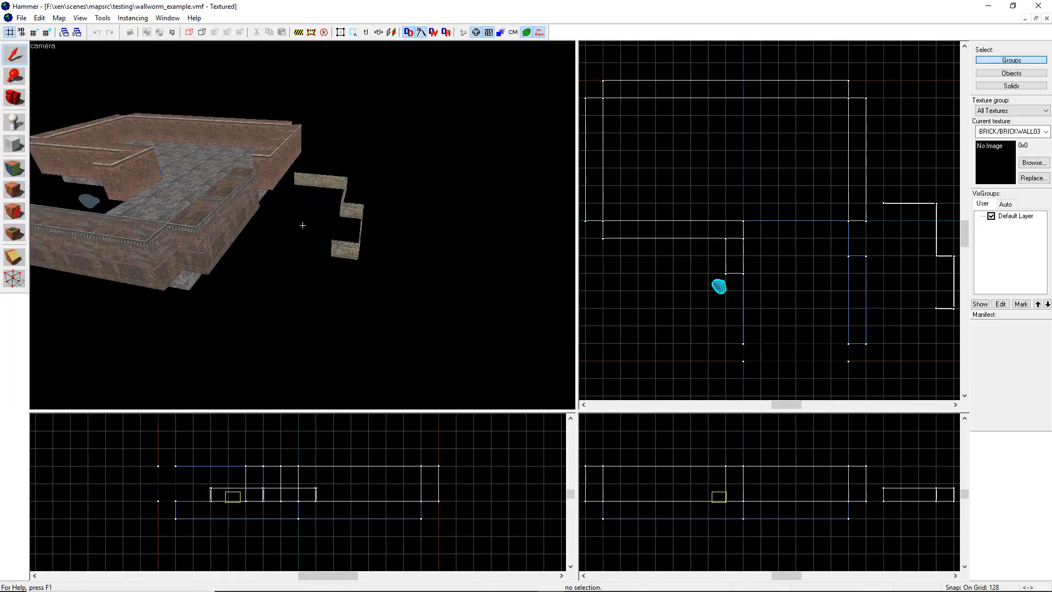
{"action": "key", "text": "w"}
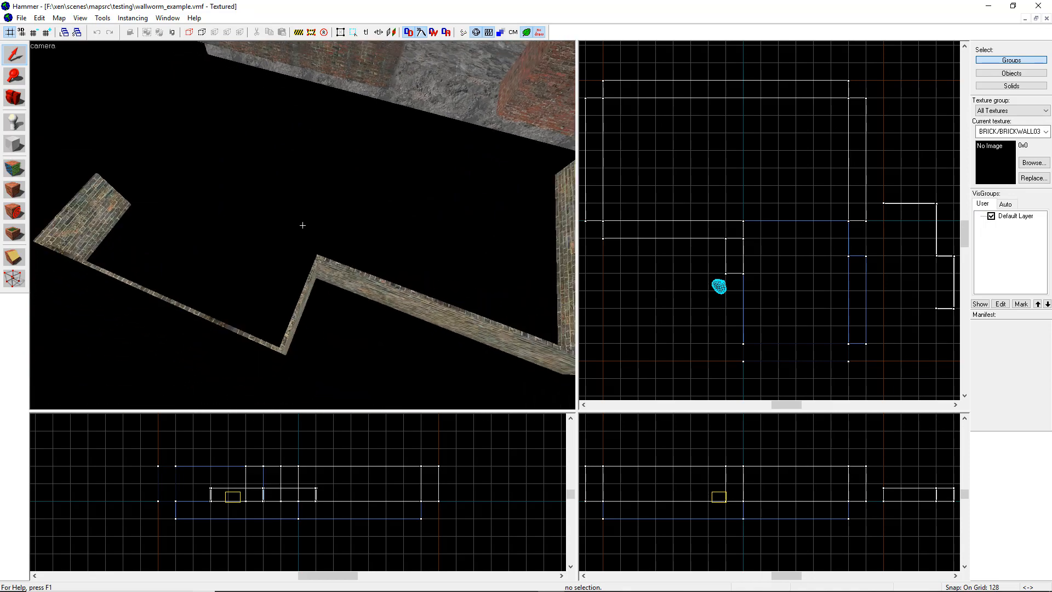
{"action": "key", "text": "a"}
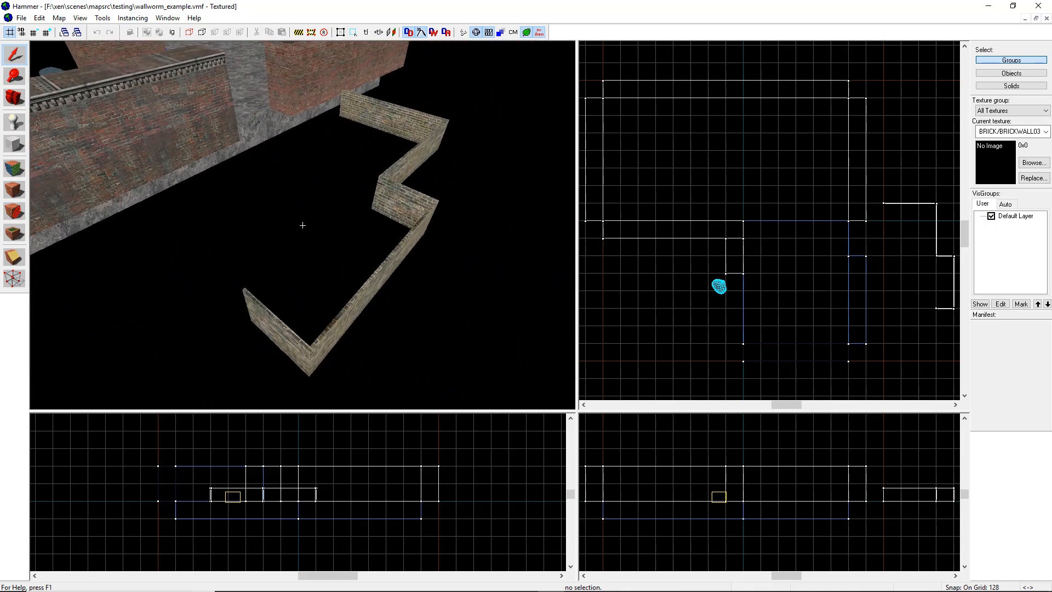
- Select the zigzag wall group in Hammer and examine its end corner up close
{"action": "left_click", "coordinate": [291, 376]}
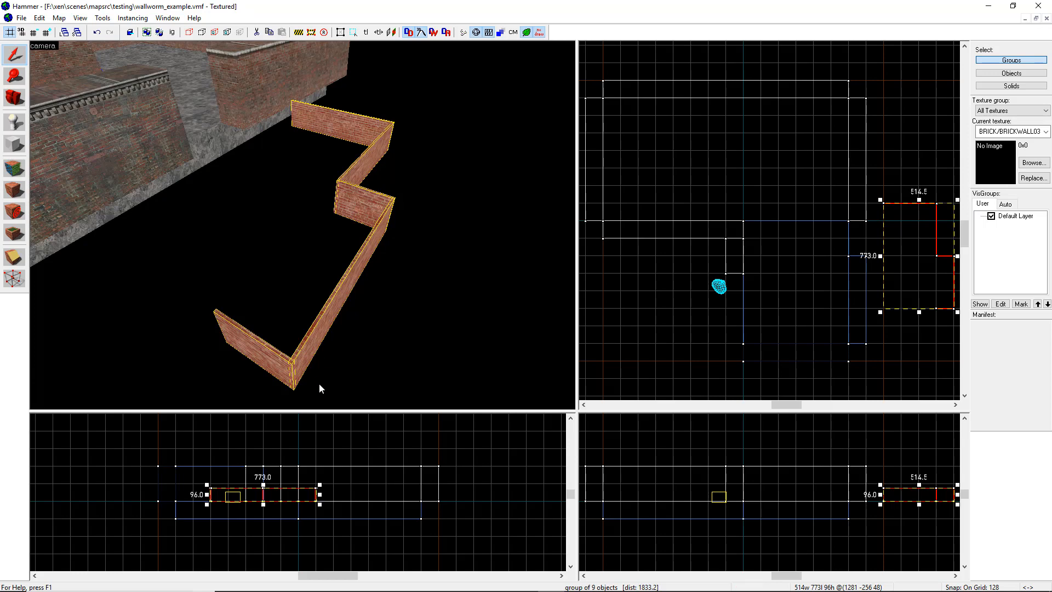
{"action": "key", "text": "z"}
{"action": "key", "text": "w"}
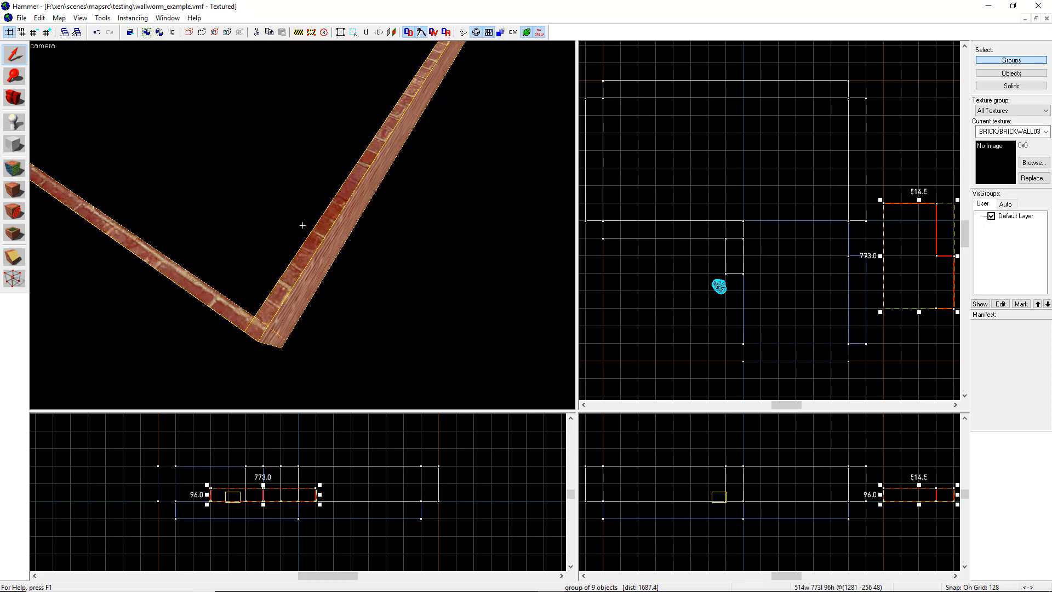
{"action": "key", "text": "s"}
{"action": "key", "text": "d"}
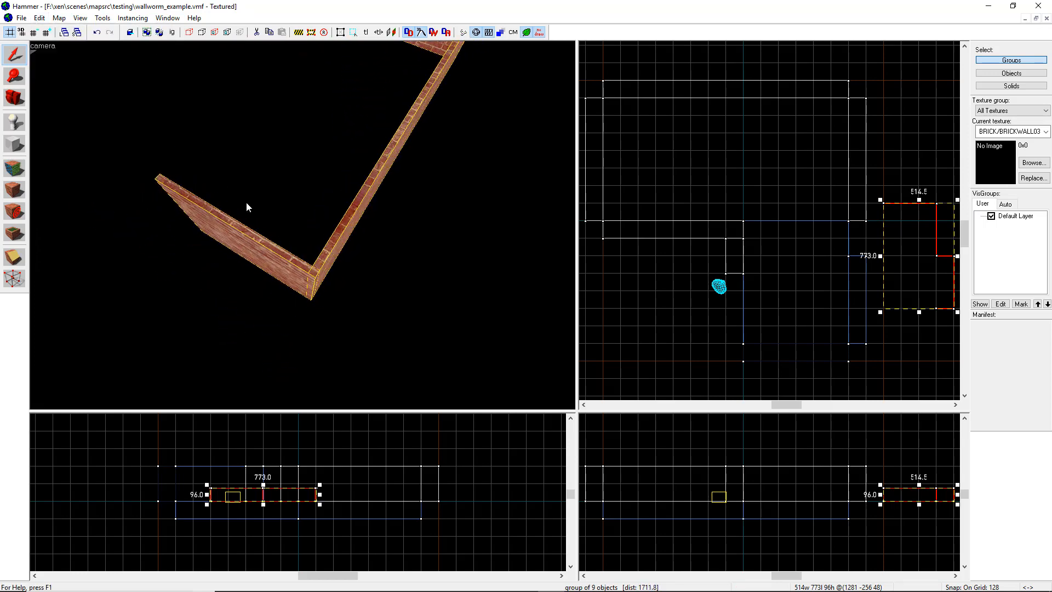
- Select the wall's individual brushes around the end corner, including the small corner piece, to examine how the wall is divided
{"action": "left_click", "coordinate": [314, 309]}
{"action": "left_click", "coordinate": [301, 281]}
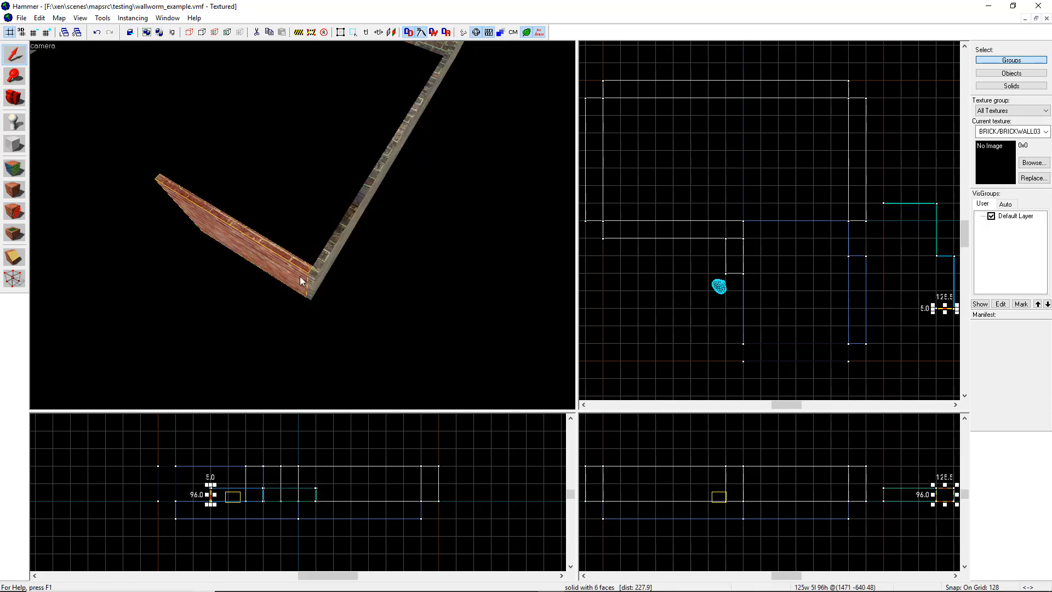
{"action": "left_click", "coordinate": [315, 276]}
{"action": "left_click", "coordinate": [321, 265]}
{"action": "left_click", "coordinate": [302, 270]}
{"action": "left_click", "coordinate": [312, 274]}
{"action": "left_click", "coordinate": [312, 275]}
{"action": "left_click", "coordinate": [315, 276]}
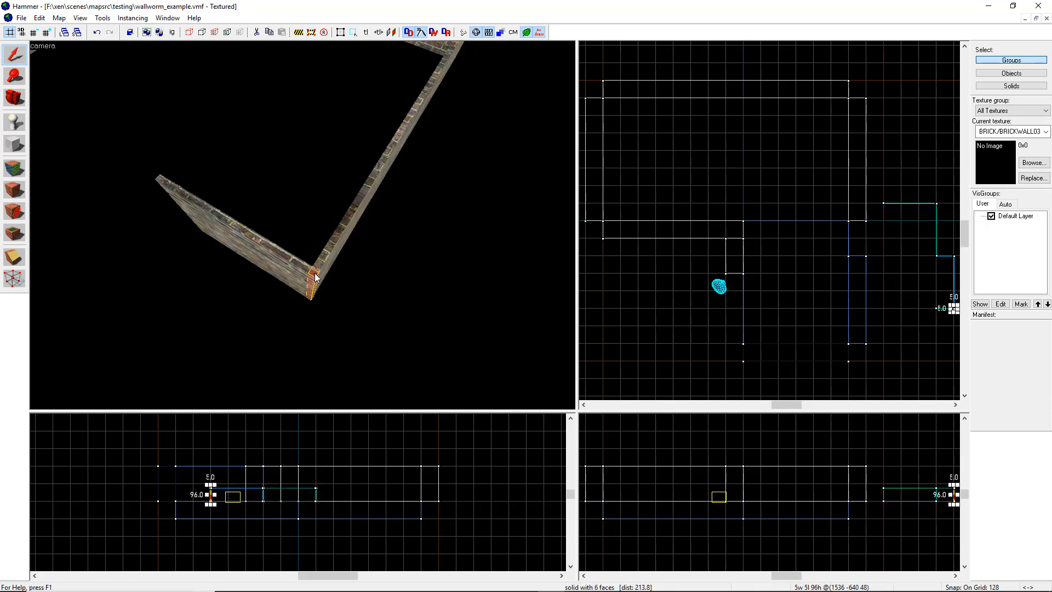
{"action": "scroll", "coordinate": [315, 276], "scroll_direction": "up", "scroll_amount": 3}
{"action": "left_click", "coordinate": [287, 342]}
{"action": "left_click", "coordinate": [395, 298]}
- Move the camera to the middle corner and select its wall and corner brushes in turn to examine the joint
{"action": "key", "text": "z"}
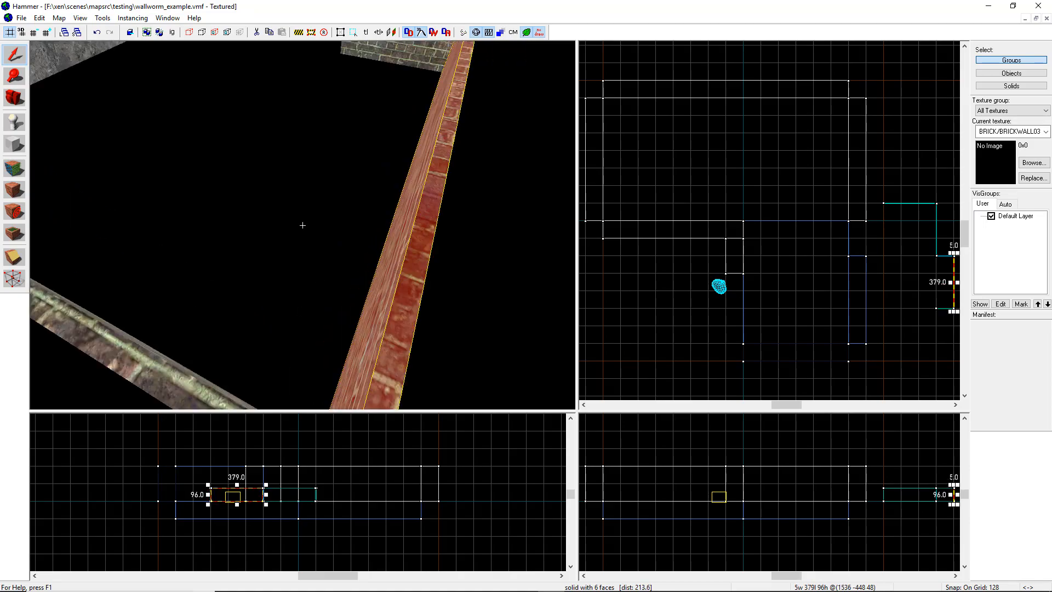
{"action": "key", "text": "w"}
{"action": "key", "text": "s"}
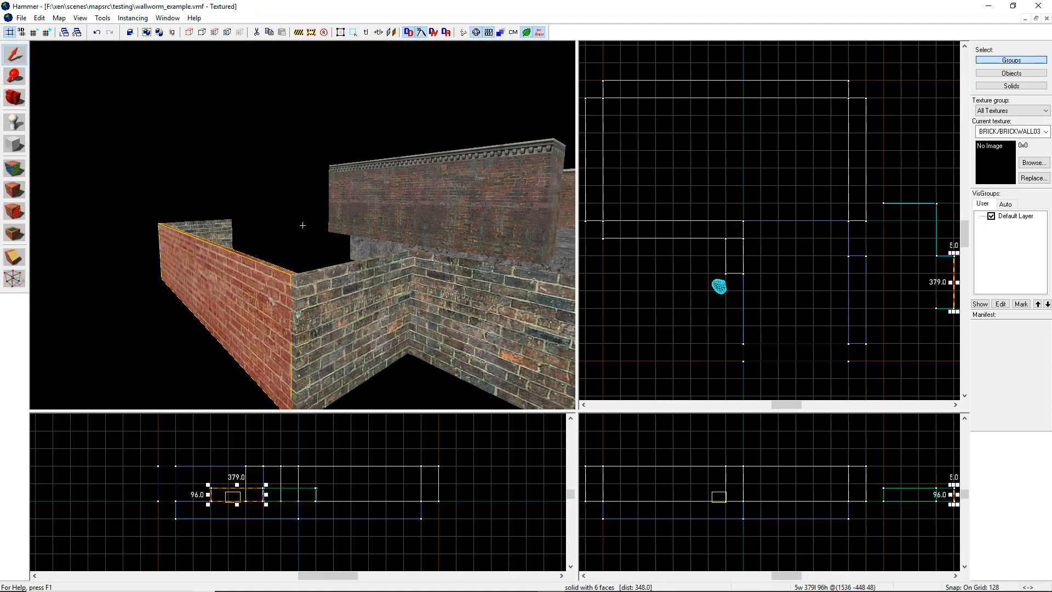
{"action": "key", "text": "w"}
{"action": "key", "text": "z"}
{"action": "left_click", "coordinate": [255, 236]}
{"action": "left_click", "coordinate": [356, 216]}
{"action": "left_click", "coordinate": [474, 184]}
{"action": "left_click", "coordinate": [252, 248]}
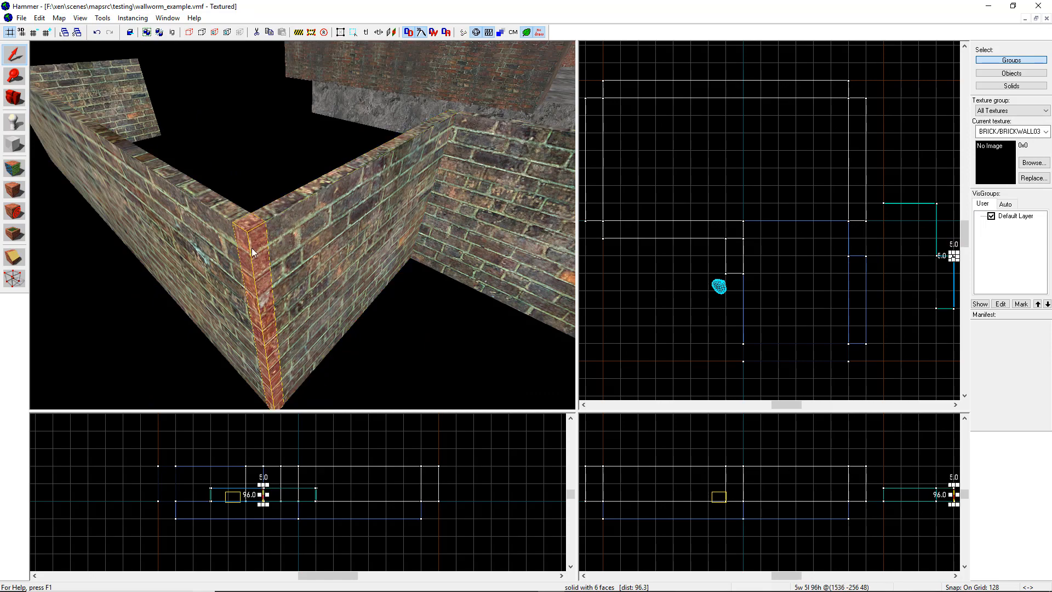
{"action": "left_click", "coordinate": [218, 215]}
{"action": "left_click", "coordinate": [252, 252]}
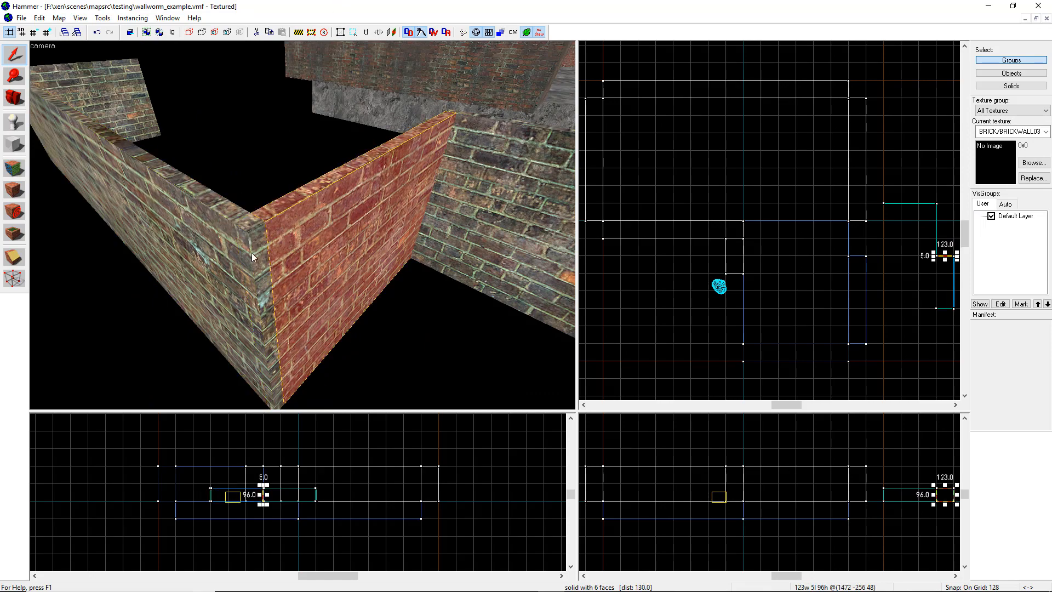
{"action": "left_click", "coordinate": [200, 203]}
{"action": "left_click", "coordinate": [254, 258]}
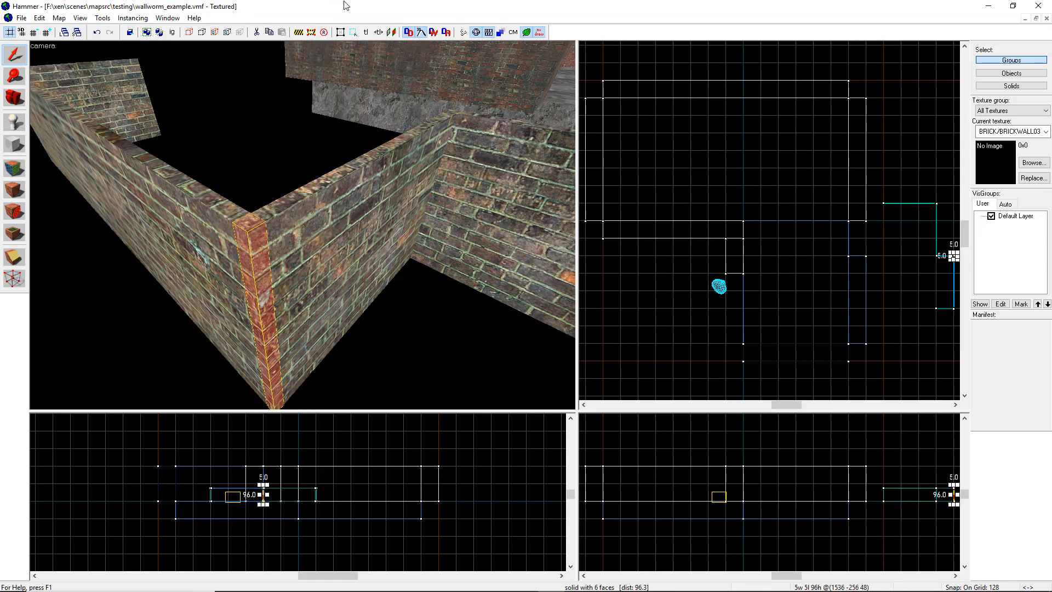
- Switch back to 3ds Max, select the zigzag wall and inspect its corners from a higher angle
{"action": "left_click_drag", "start_coordinate": [345, 3], "coordinate": [1051, 9]}
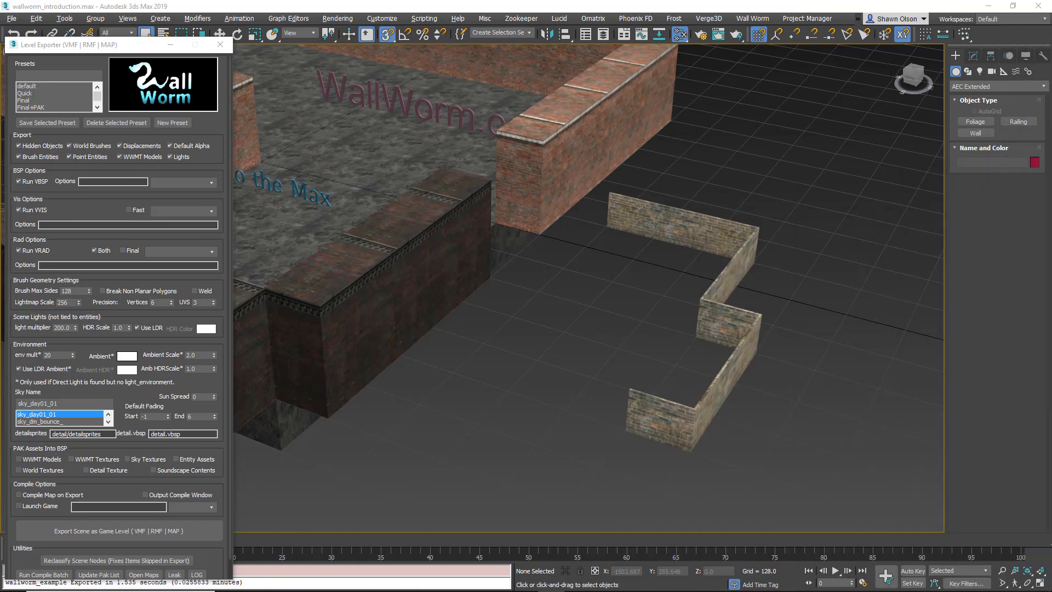
{"action": "left_click", "coordinate": [741, 316]}
{"action": "key", "text": "z"}
{"action": "middle_click_drag", "start_coordinate": [606, 316], "coordinate": [573, 334], "text": "alt"}
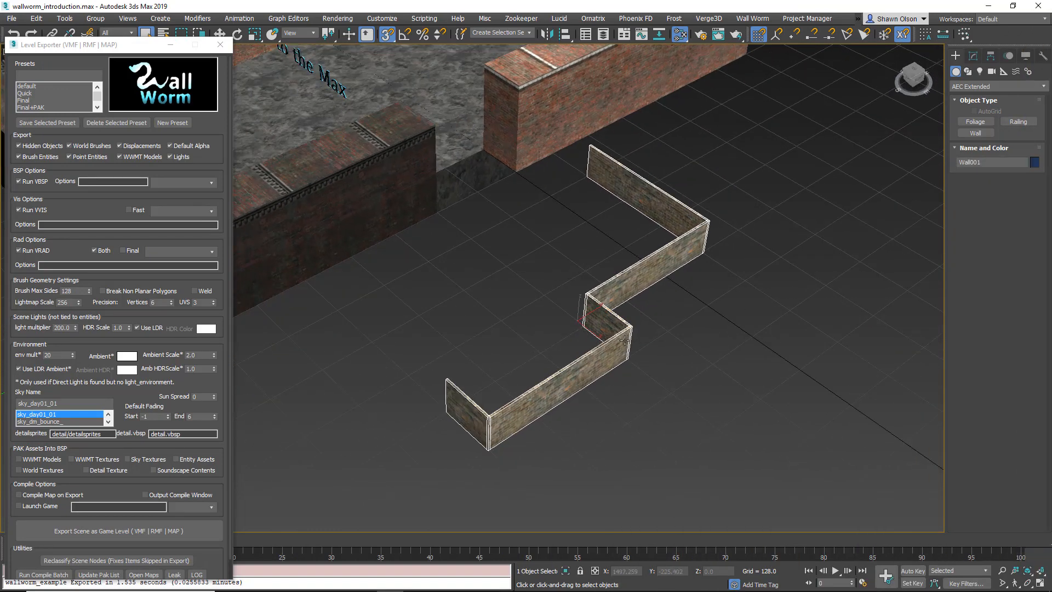
- Show the zigzag wall's modifiers and examine its corners and top edges from above, up close and from the side
{"action": "left_click", "coordinate": [973, 56]}
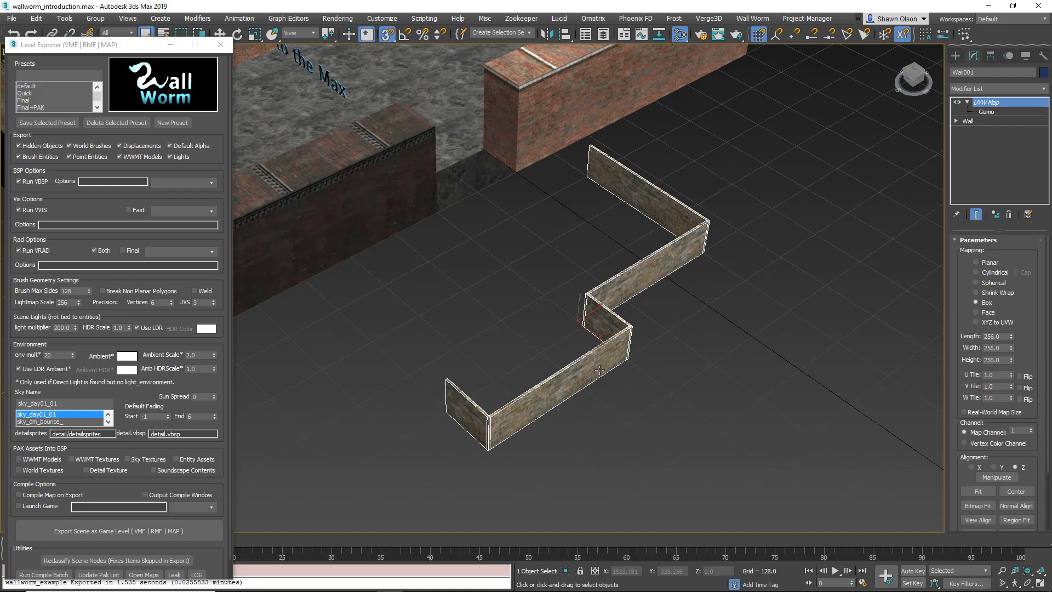
{"action": "scroll", "coordinate": [597, 366], "scroll_direction": "up", "scroll_amount": 4}
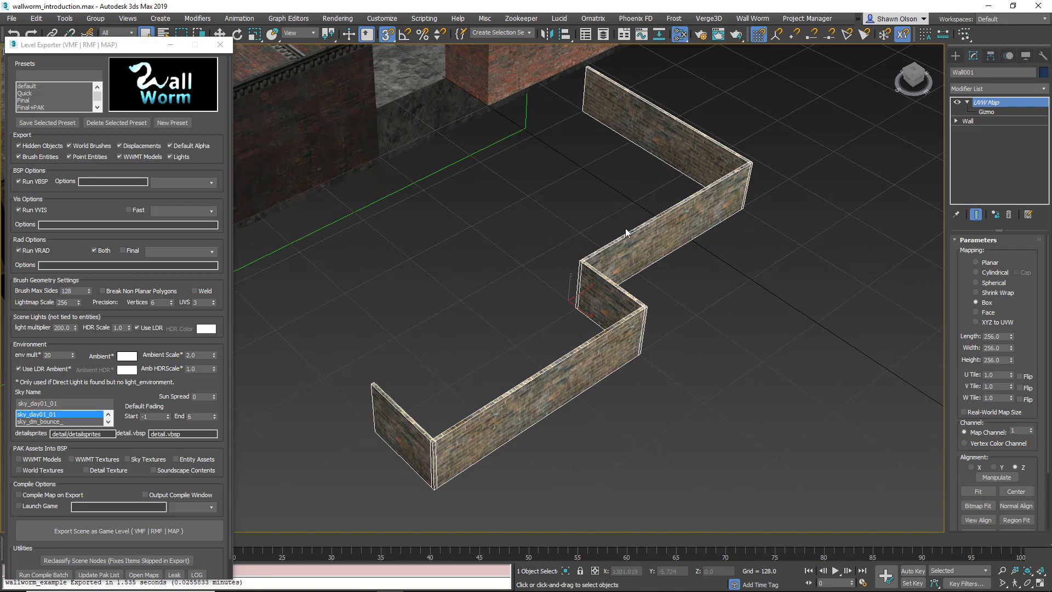
{"action": "middle_click_drag", "start_coordinate": [628, 236], "coordinate": [566, 284], "text": "alt"}
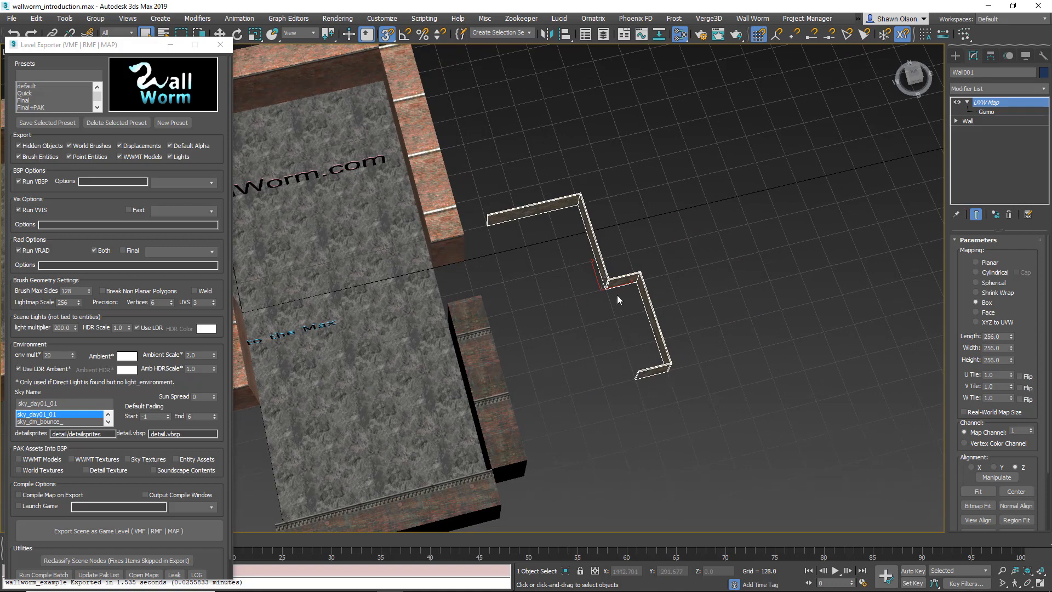
{"action": "scroll", "coordinate": [609, 271], "scroll_direction": "up", "scroll_amount": 5}
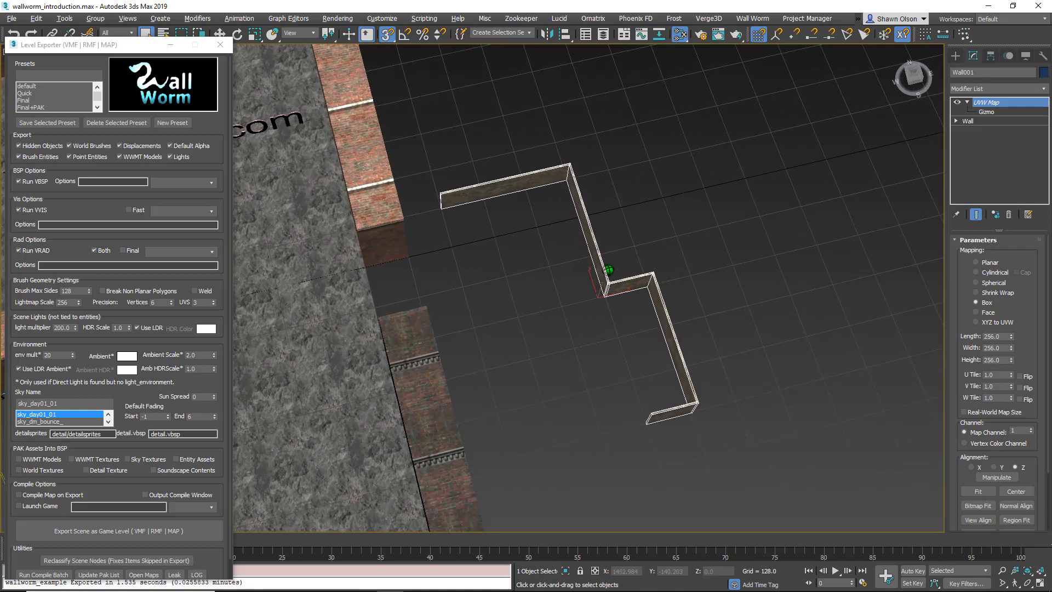
{"action": "scroll", "coordinate": [608, 270], "scroll_direction": "down", "scroll_amount": 2}
{"action": "middle_click_drag", "start_coordinate": [604, 242], "coordinate": [602, 235]}
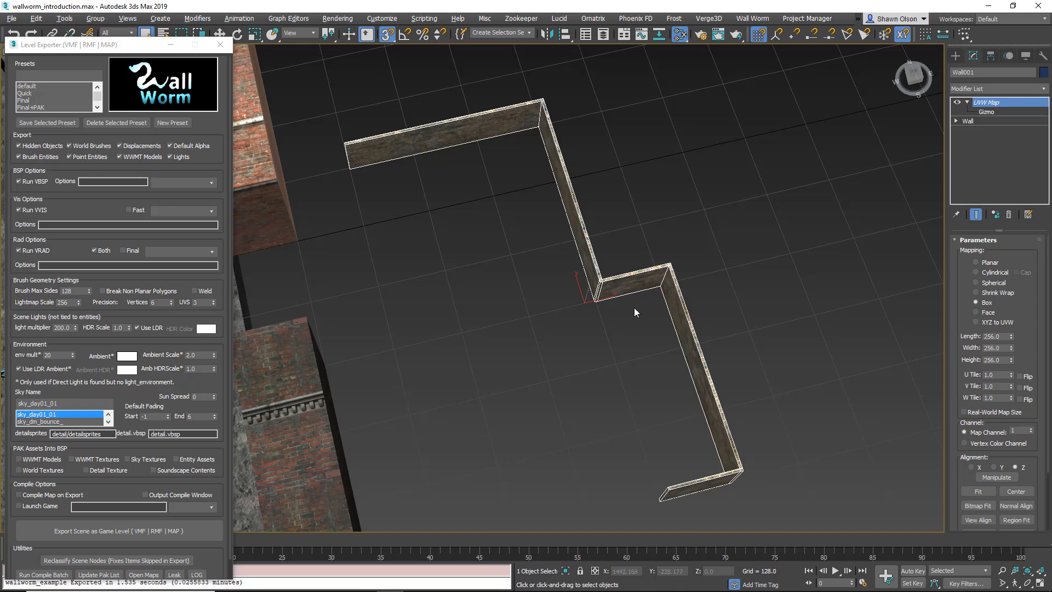
{"action": "middle_click_drag", "start_coordinate": [747, 474], "coordinate": [631, 422]}
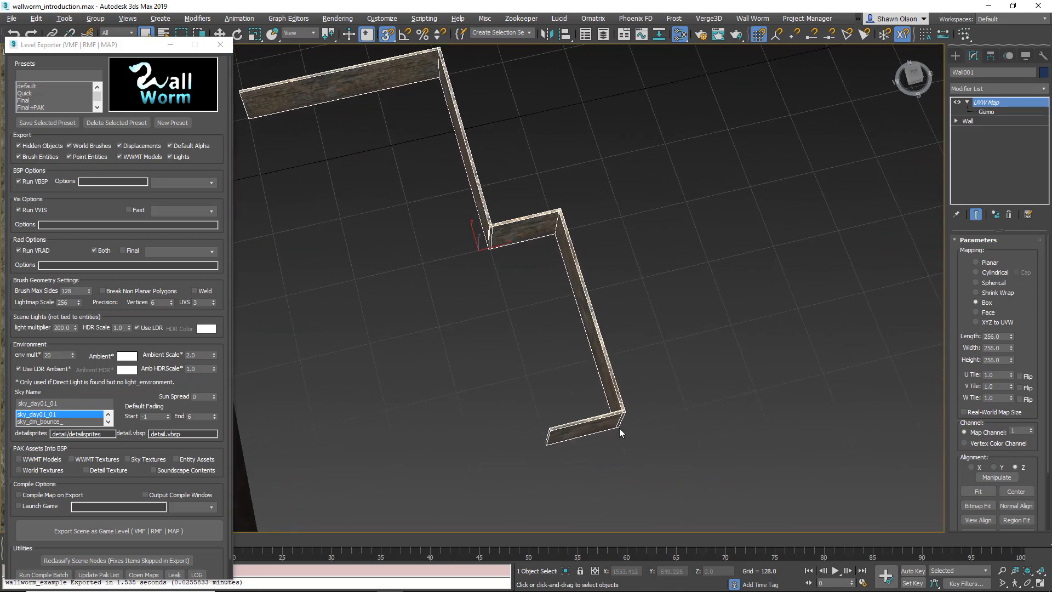
{"action": "scroll", "coordinate": [625, 417], "scroll_direction": "up", "scroll_amount": 5}
{"action": "scroll", "coordinate": [625, 416], "scroll_direction": "up", "scroll_amount": 4}
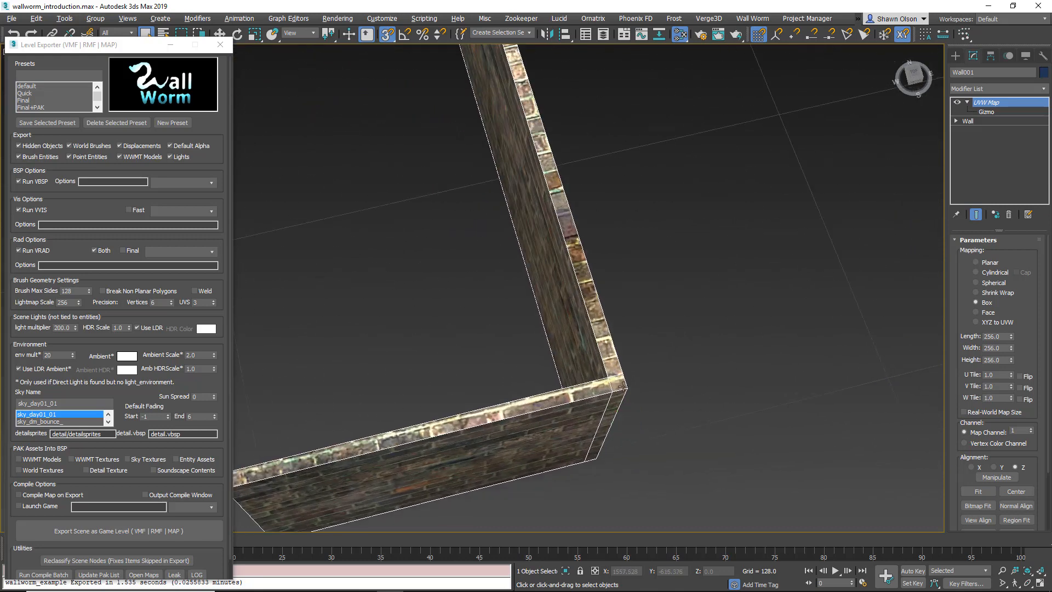
{"action": "key", "text": "F4"}
{"action": "scroll", "coordinate": [542, 350], "scroll_direction": "down", "scroll_amount": 5}
{"action": "middle_click_drag", "start_coordinate": [540, 351], "coordinate": [570, 383]}
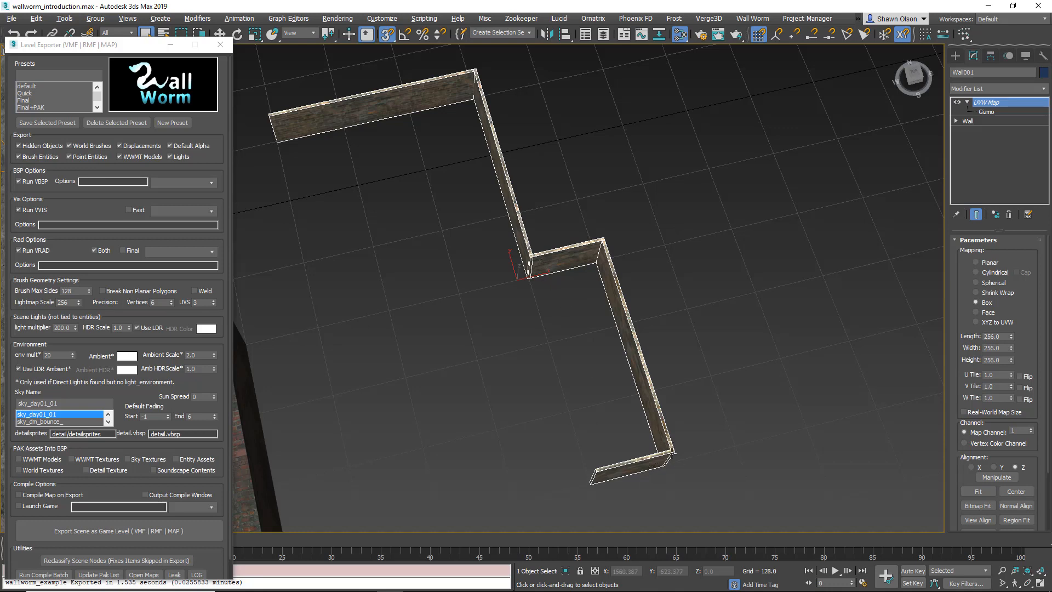
{"action": "middle_click_drag", "start_coordinate": [671, 454], "coordinate": [604, 327], "text": "alt"}
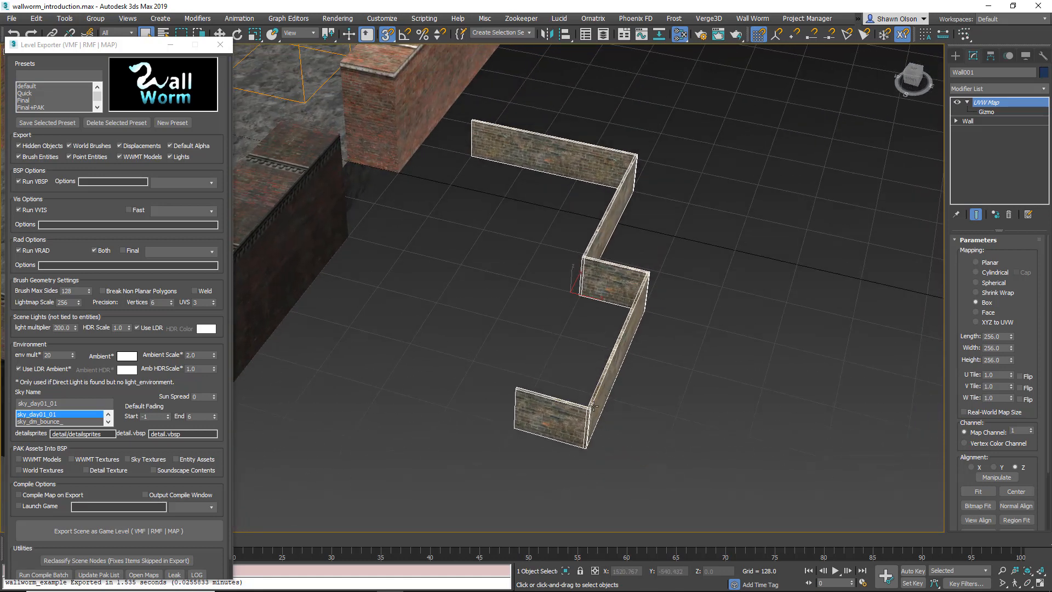
- Add a Poly Select modifier to the zigzag wall and select its long front segment at element level
{"action": "left_click", "coordinate": [1044, 90]}
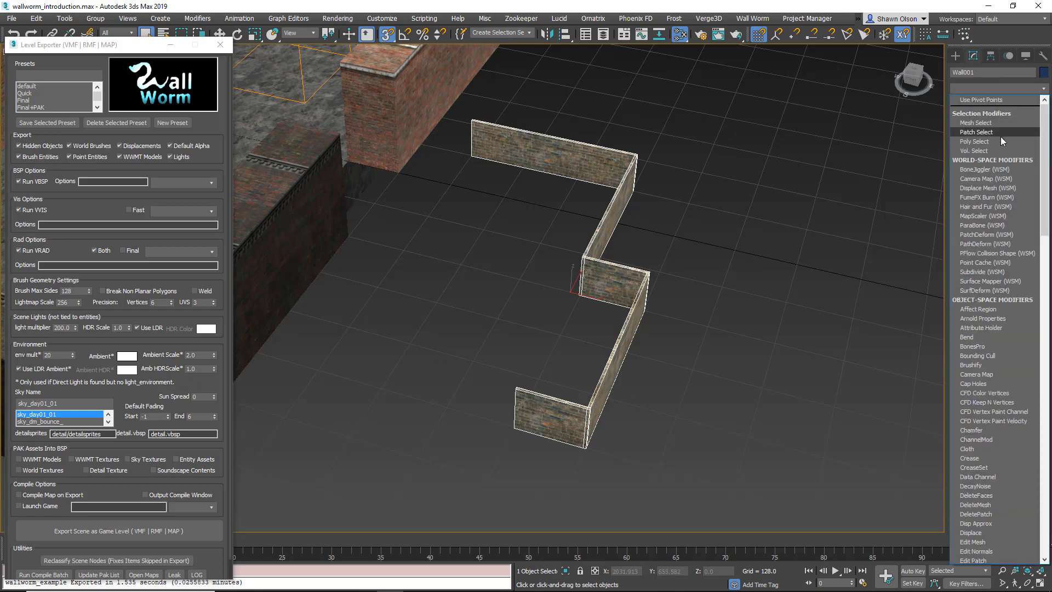
{"action": "left_click", "coordinate": [992, 142]}
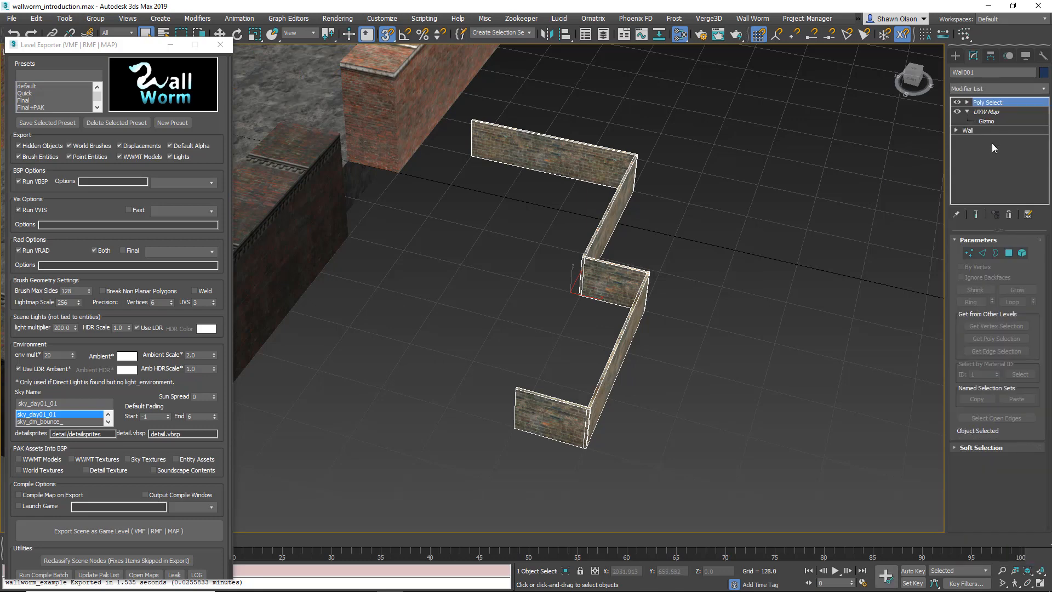
{"action": "left_click", "coordinate": [1023, 254]}
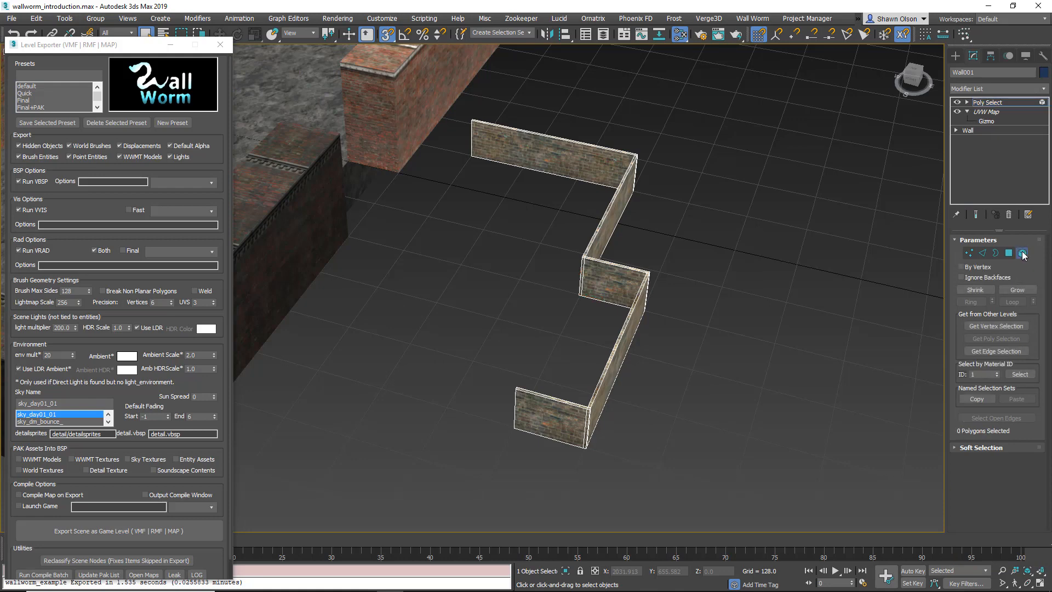
{"action": "left_click", "coordinate": [626, 345]}
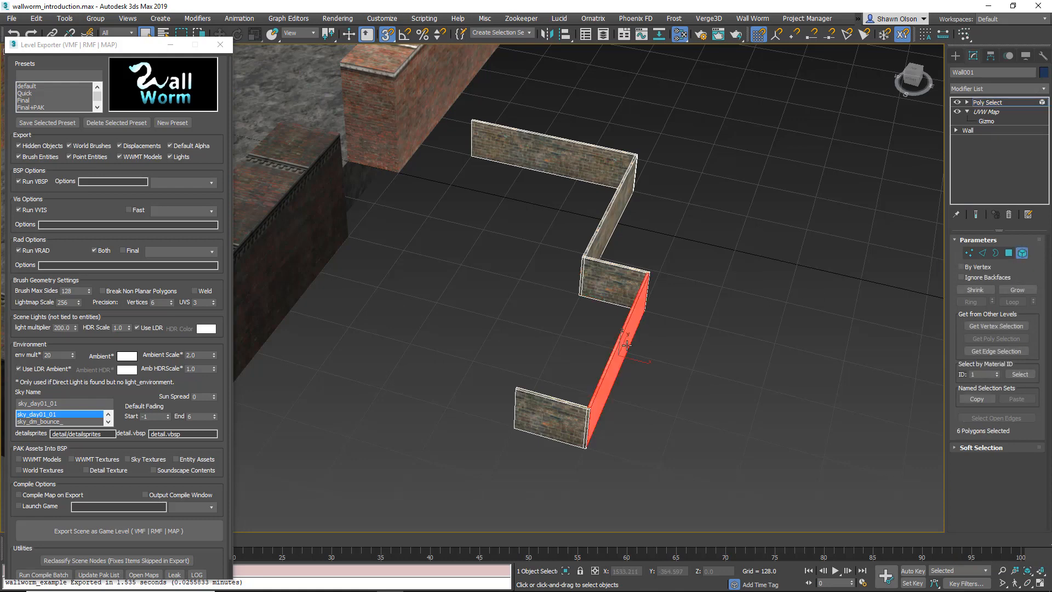
- Select the two wall elements meeting at the middle corner in turn and examine the joint up close
{"action": "middle_click_drag", "start_coordinate": [663, 331], "coordinate": [551, 233], "text": "alt"}
{"action": "scroll", "coordinate": [547, 268], "scroll_direction": "up", "scroll_amount": 5}
{"action": "scroll", "coordinate": [606, 327], "scroll_direction": "up", "scroll_amount": 10}
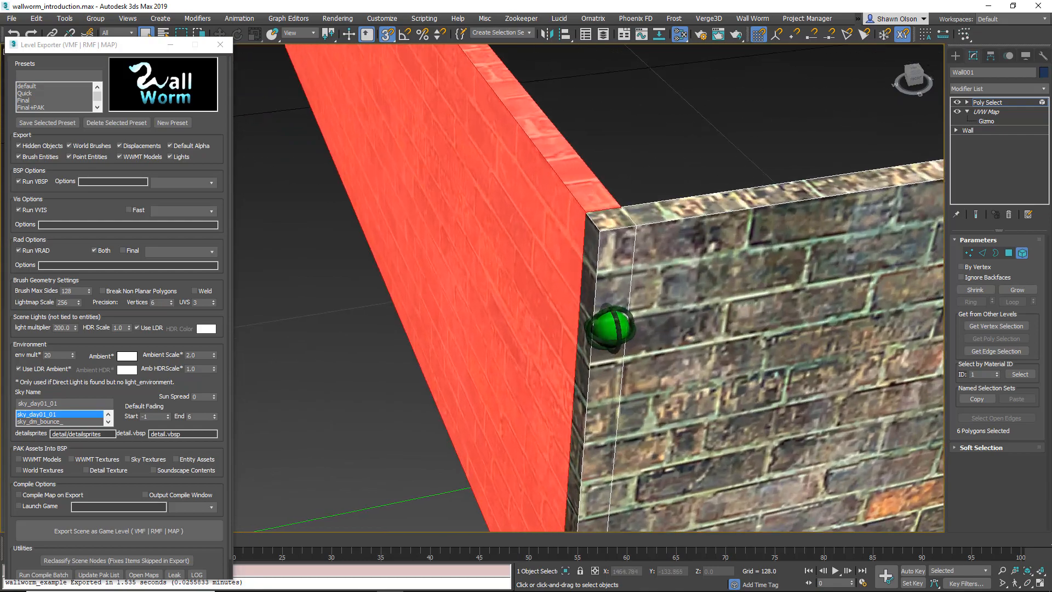
{"action": "scroll", "coordinate": [606, 328], "scroll_direction": "up", "scroll_amount": 3}
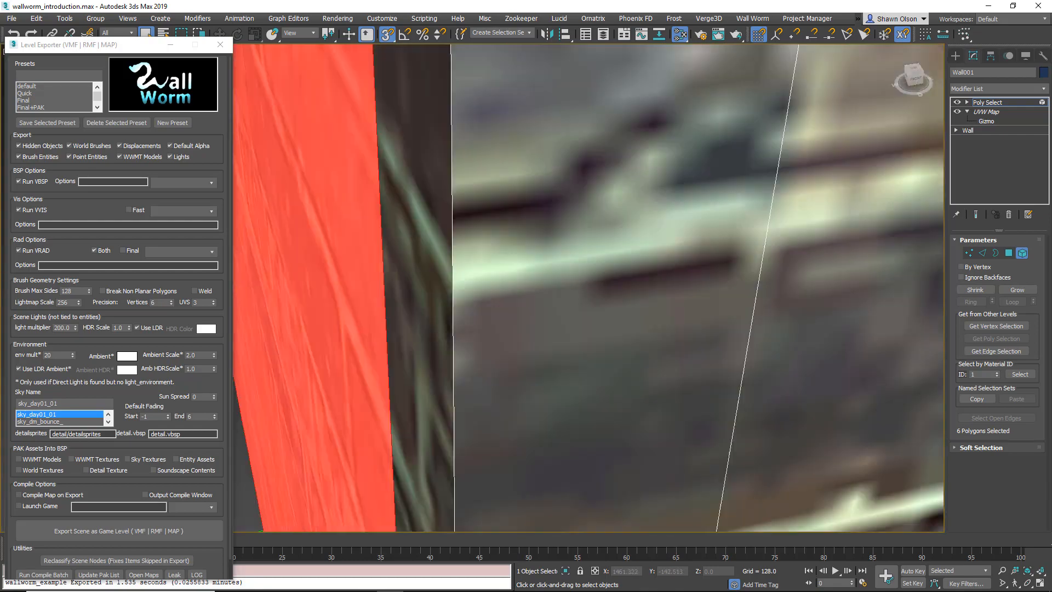
{"action": "scroll", "coordinate": [589, 324], "scroll_direction": "down", "scroll_amount": 10}
{"action": "scroll", "coordinate": [589, 324], "scroll_direction": "up", "scroll_amount": 4}
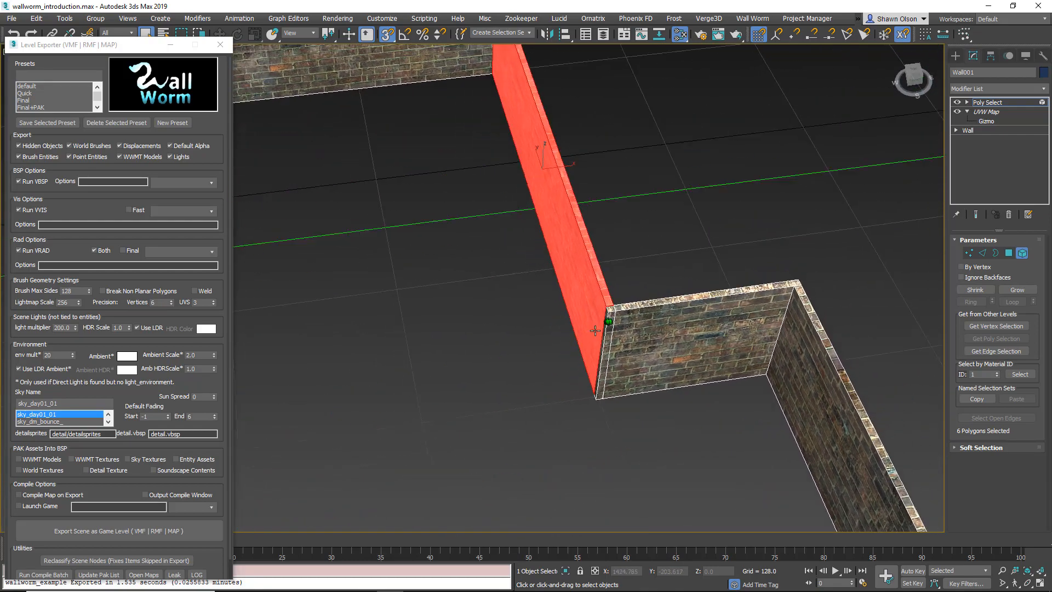
{"action": "left_click", "coordinate": [540, 96]}
{"action": "left_click", "coordinate": [680, 333]}
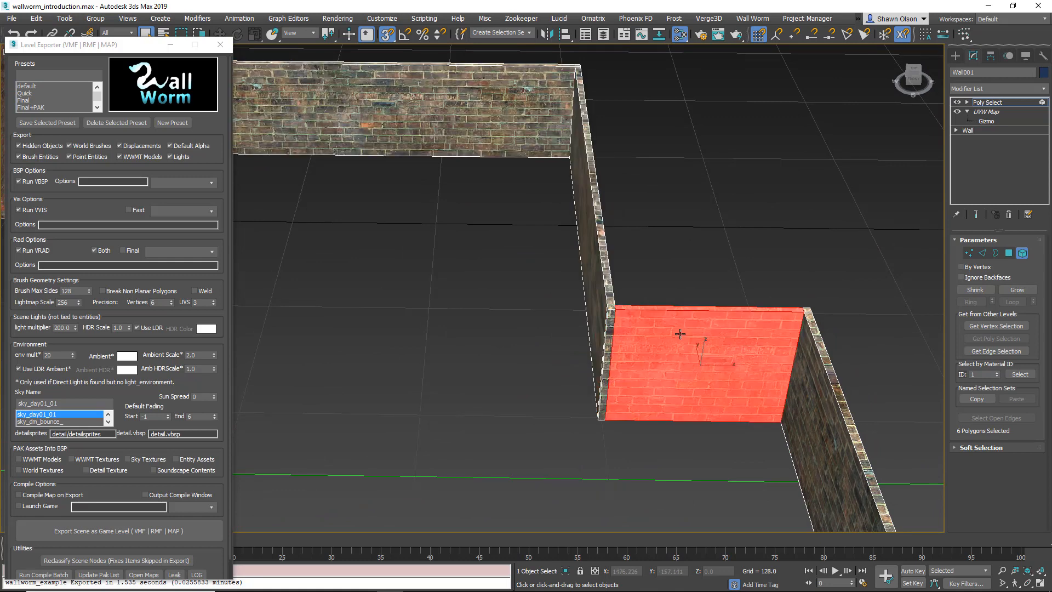
- Select the small corner elements at both ends of the short middle segment, along with the adjoining walls, to examine the divisions
{"action": "left_click", "coordinate": [826, 395]}
{"action": "left_click", "coordinate": [808, 309]}
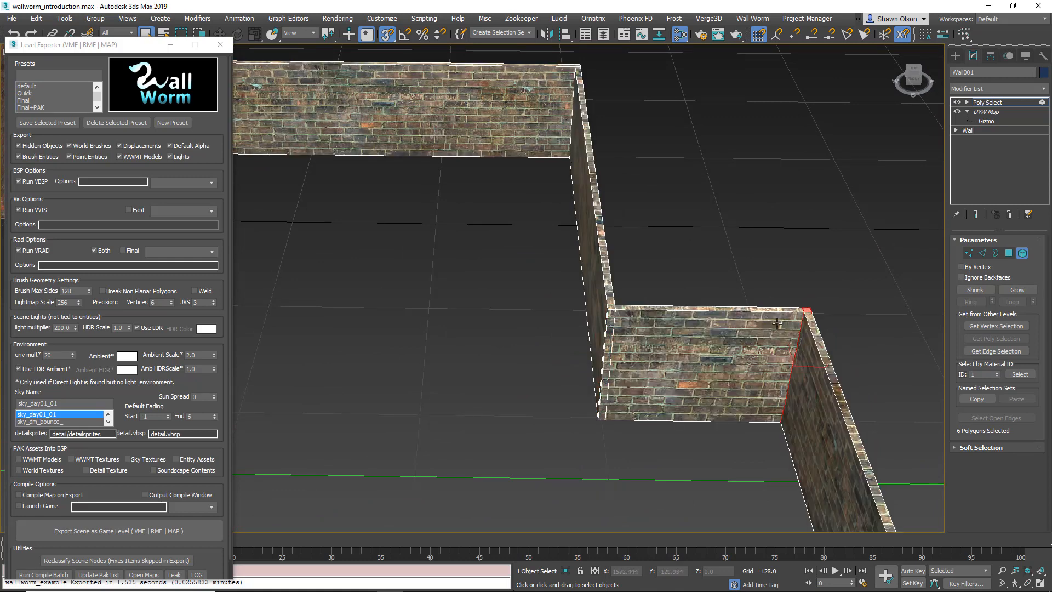
{"action": "left_click", "coordinate": [771, 326]}
{"action": "left_click", "coordinate": [610, 319]}
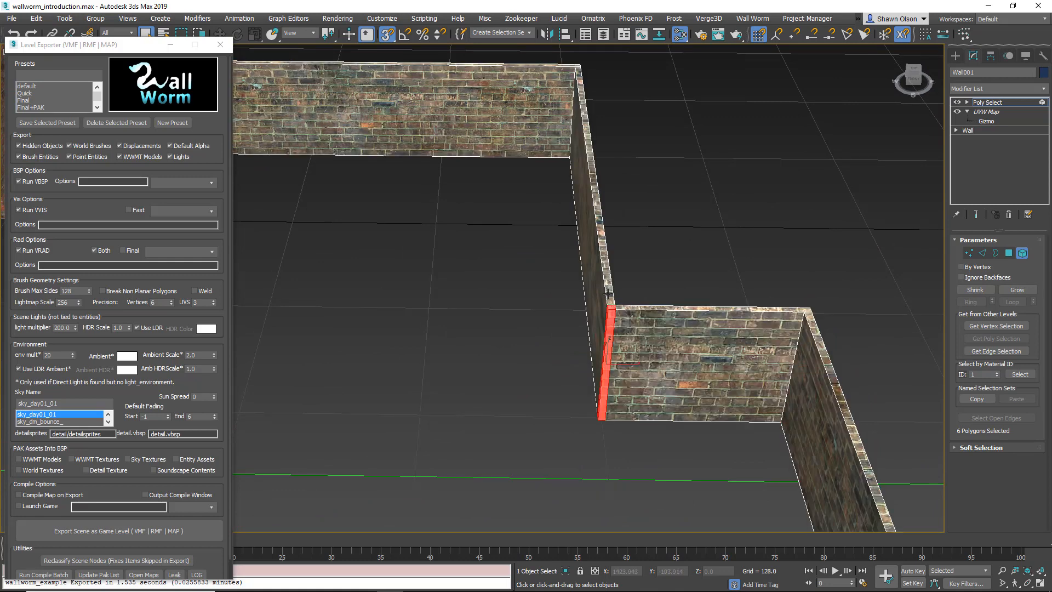
{"action": "left_click", "coordinate": [609, 295]}
{"action": "left_click", "coordinate": [805, 312]}
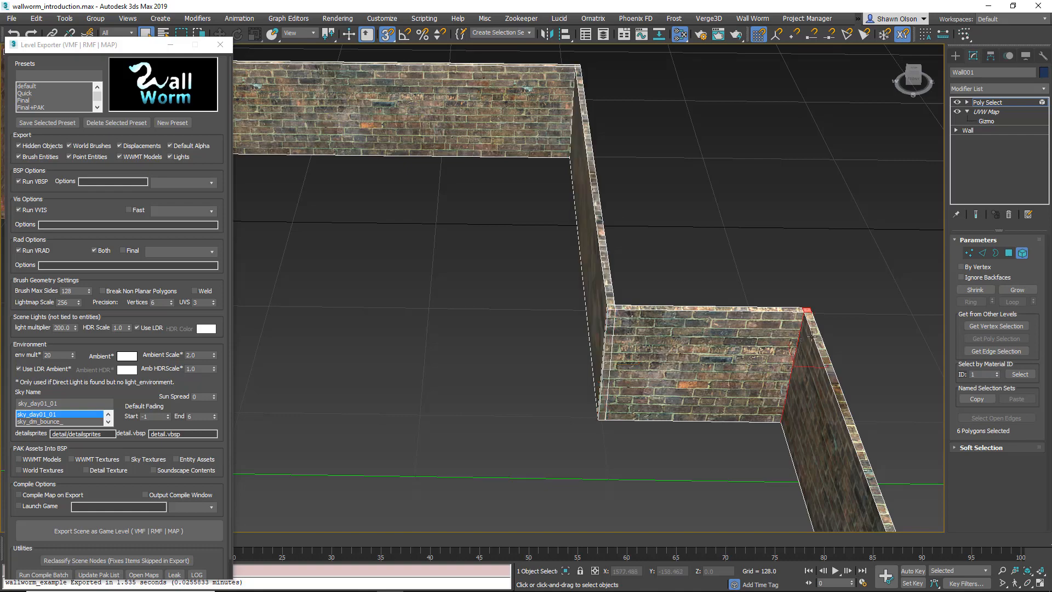
{"action": "left_click", "coordinate": [812, 336]}
{"action": "left_click", "coordinate": [806, 311]}
- Select the small corner element at the far end of the wall and examine it from the outside
{"action": "middle_click_drag", "start_coordinate": [807, 311], "coordinate": [931, 307], "text": "alt"}
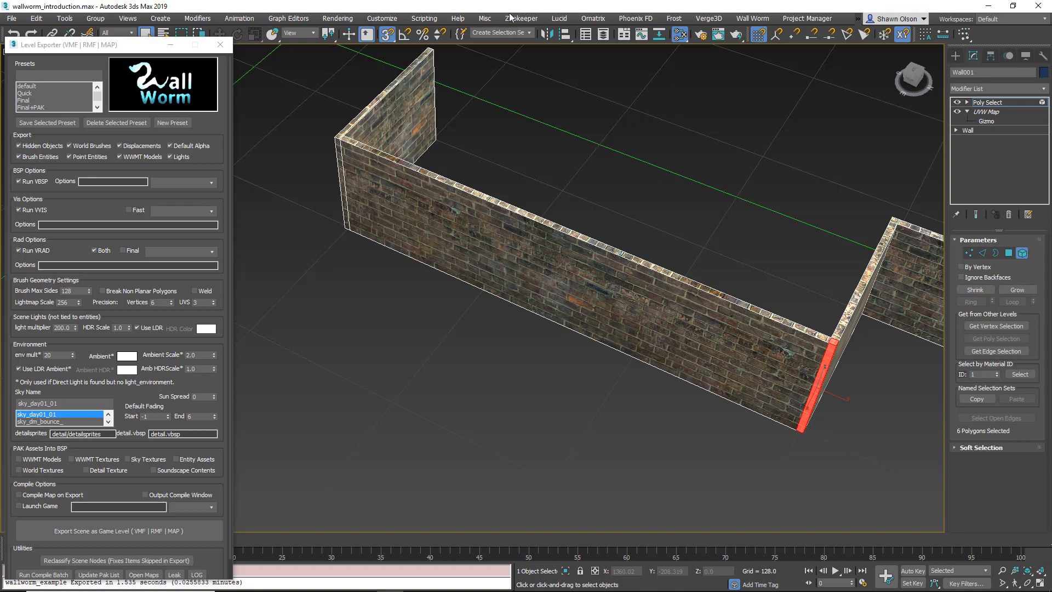
{"action": "left_click", "coordinate": [337, 144]}
{"action": "middle_click_drag", "start_coordinate": [366, 164], "coordinate": [529, 289], "text": "alt"}
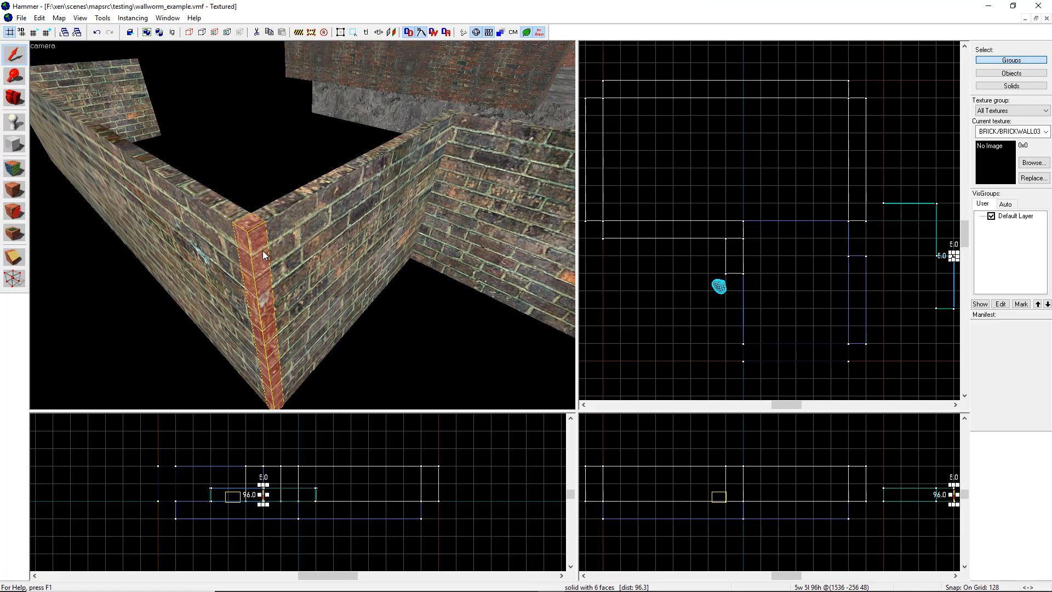
- In Hammer, select the wall and corner brushes at the end corner in turn for comparison, and return to 3ds Max
{"action": "left_click", "coordinate": [300, 237]}
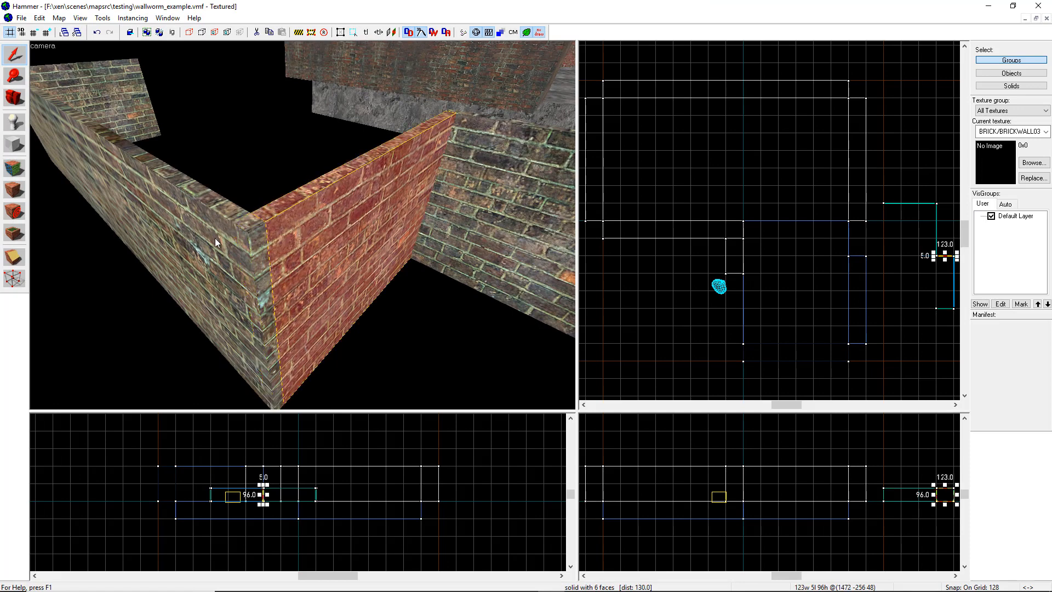
{"action": "left_click", "coordinate": [215, 238]}
{"action": "left_click", "coordinate": [254, 249]}
{"action": "left_click", "coordinate": [347, 213]}
{"action": "left_click", "coordinate": [988, 6]}
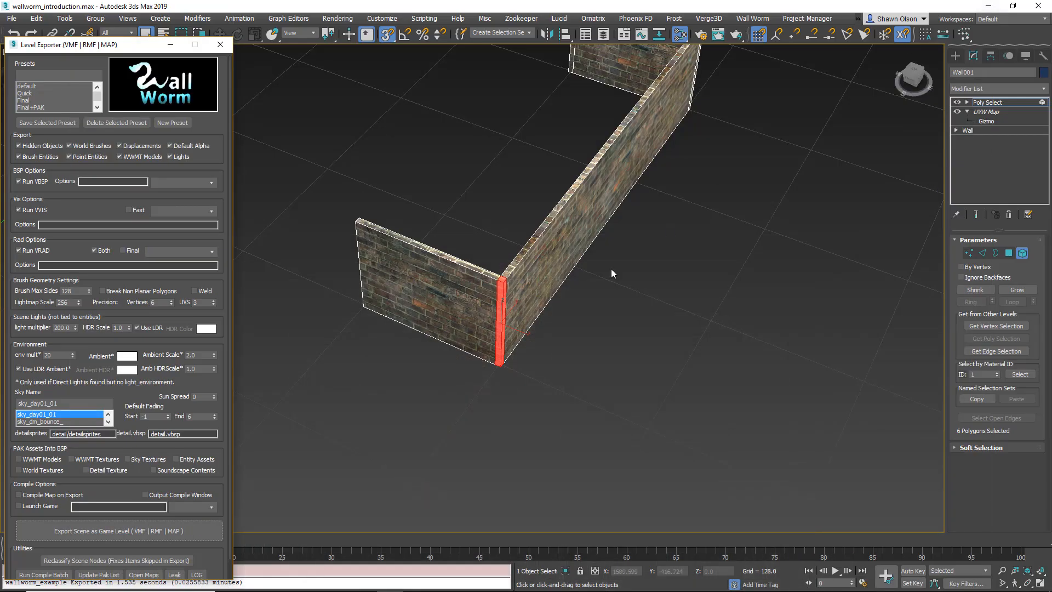
- Delete the Poly Select modifier from the zigzag wall
{"action": "middle_click_drag", "start_coordinate": [654, 294], "coordinate": [627, 362]}
{"action": "scroll", "coordinate": [628, 362], "scroll_direction": "down", "scroll_amount": 3}
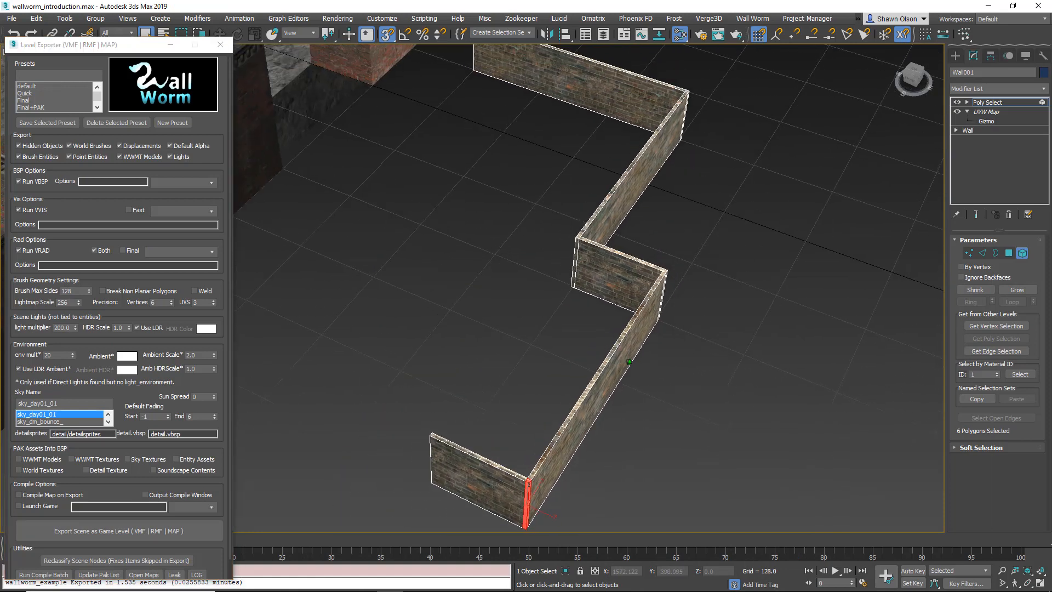
{"action": "left_click", "coordinate": [999, 103]}
{"action": "right_click", "coordinate": [1001, 102]}
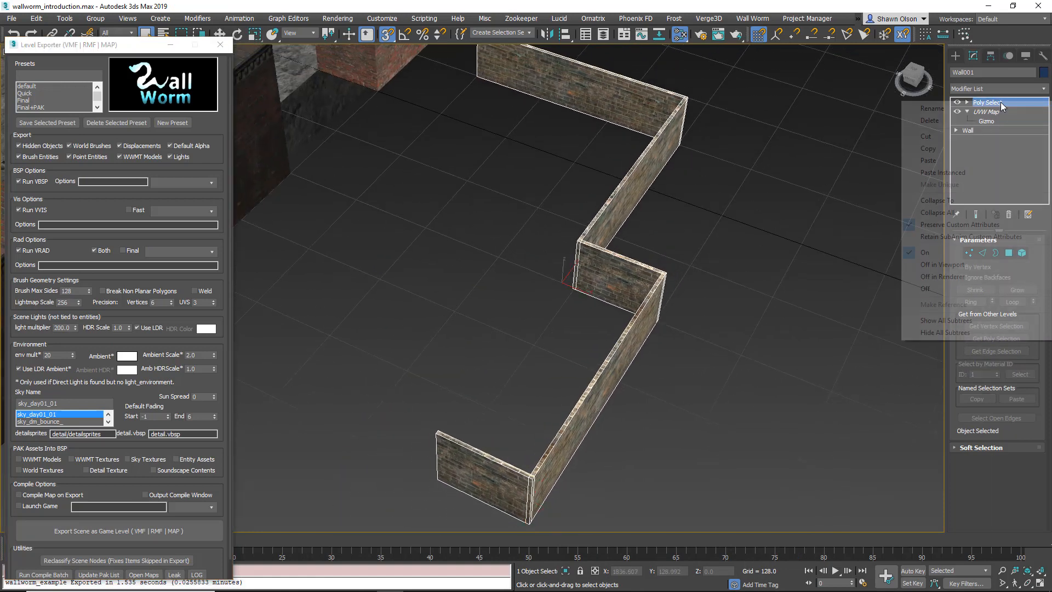
{"action": "left_click", "coordinate": [973, 120]}
{"action": "scroll", "coordinate": [638, 372], "scroll_direction": "down", "scroll_amount": 6}
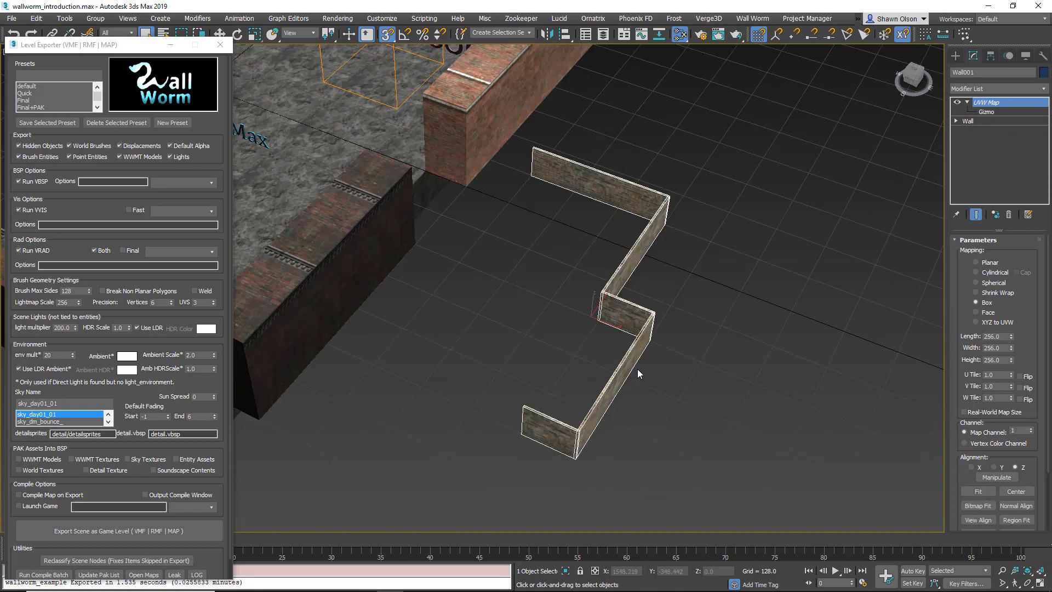
- Refine the base Wall object of the zigzag wall, adding a vertex midway along the segment between its end section and short middle segment
{"action": "middle_click_drag", "start_coordinate": [646, 351], "coordinate": [576, 330]}
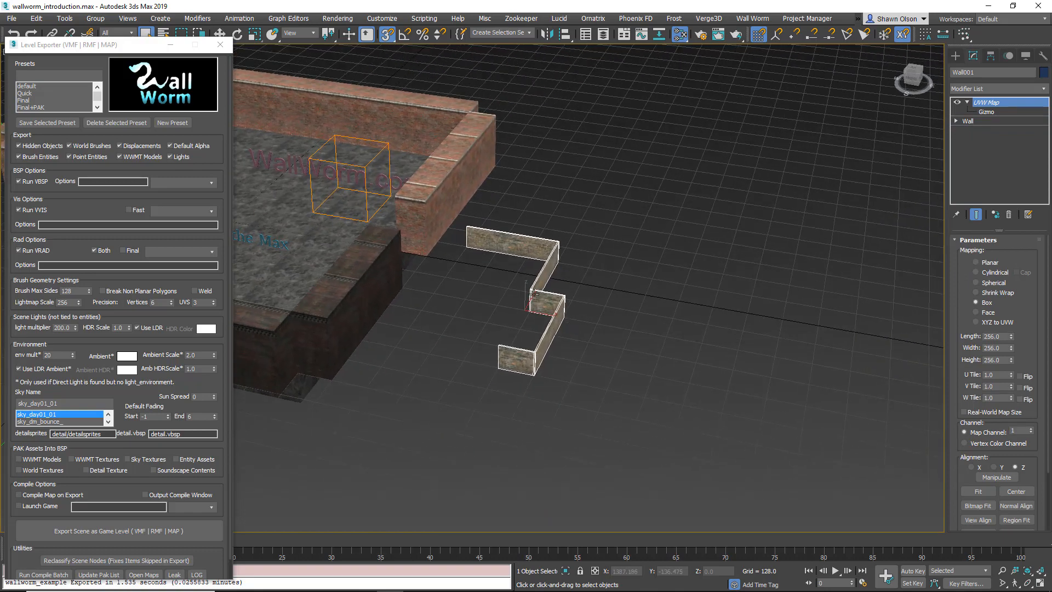
{"action": "scroll", "coordinate": [548, 285], "scroll_direction": "up", "scroll_amount": 3}
{"action": "left_click", "coordinate": [958, 54]}
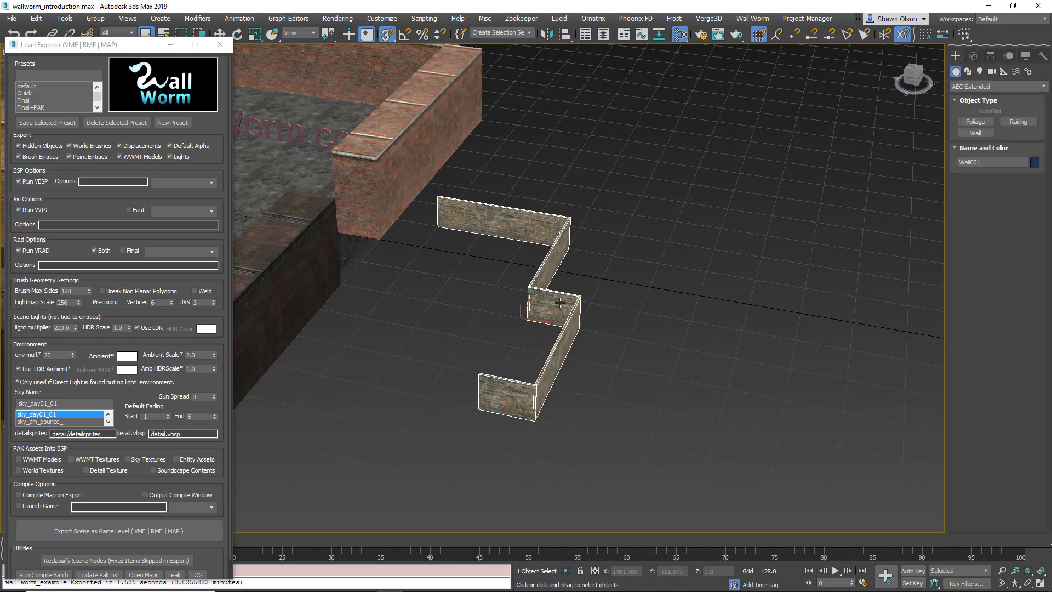
{"action": "left_click", "coordinate": [974, 55]}
{"action": "left_click", "coordinate": [957, 121]}
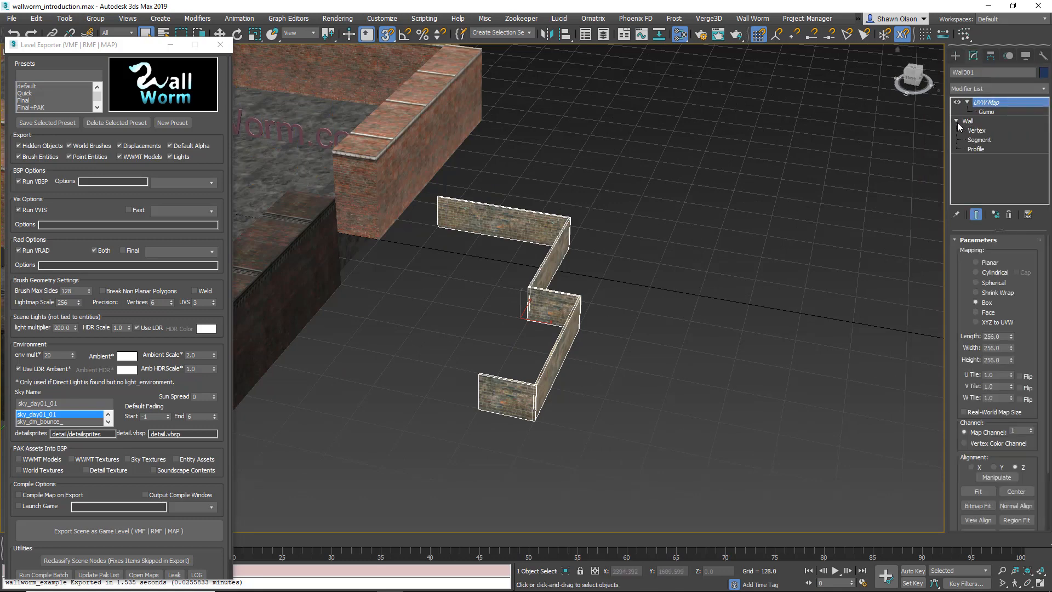
{"action": "left_click", "coordinate": [972, 123]}
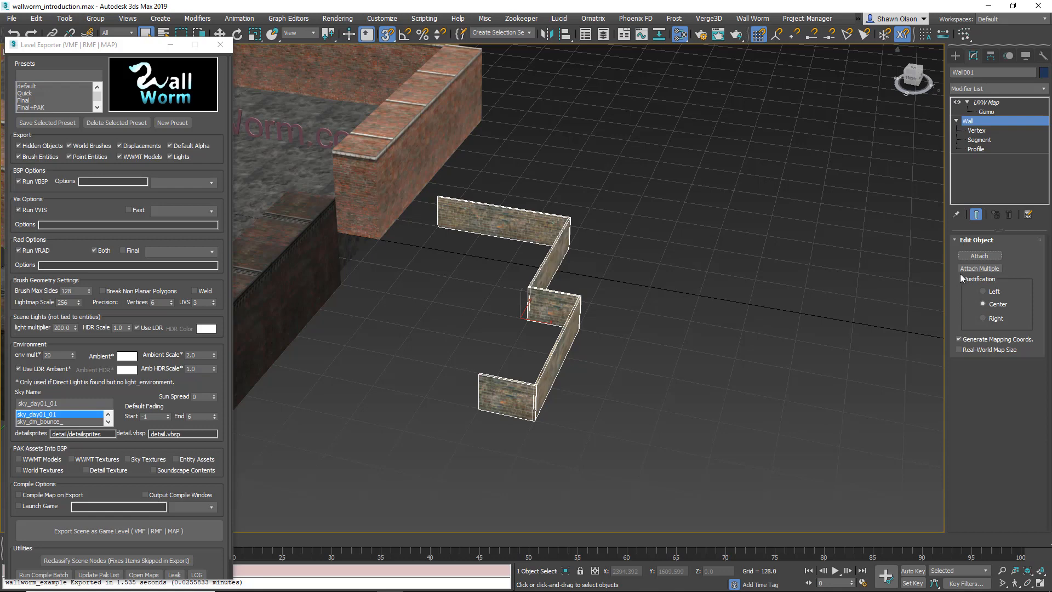
{"action": "scroll", "coordinate": [564, 329], "scroll_direction": "up", "scroll_amount": 5}
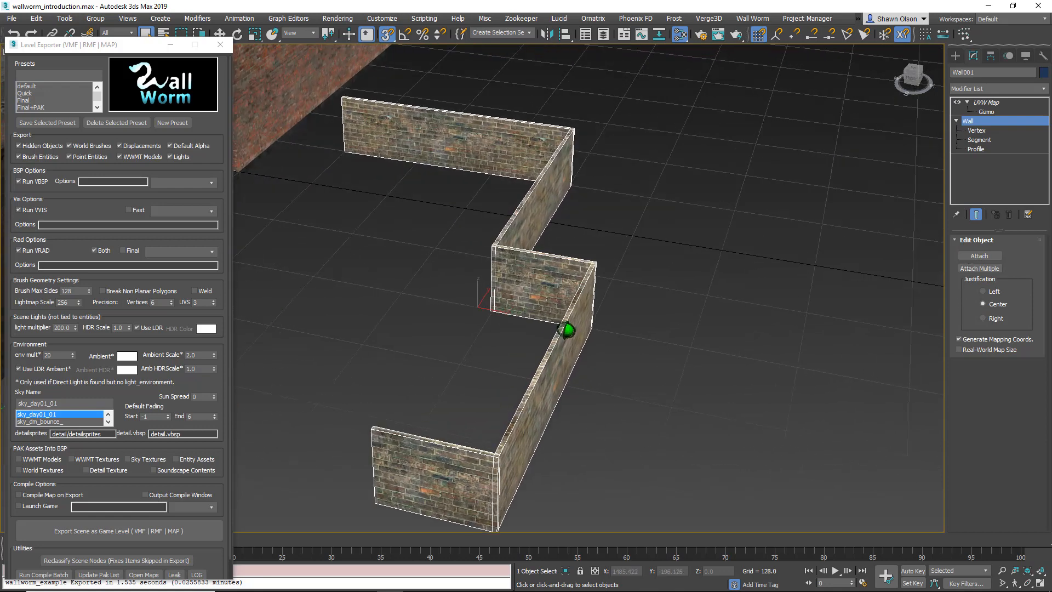
{"action": "left_click", "coordinate": [980, 131]}
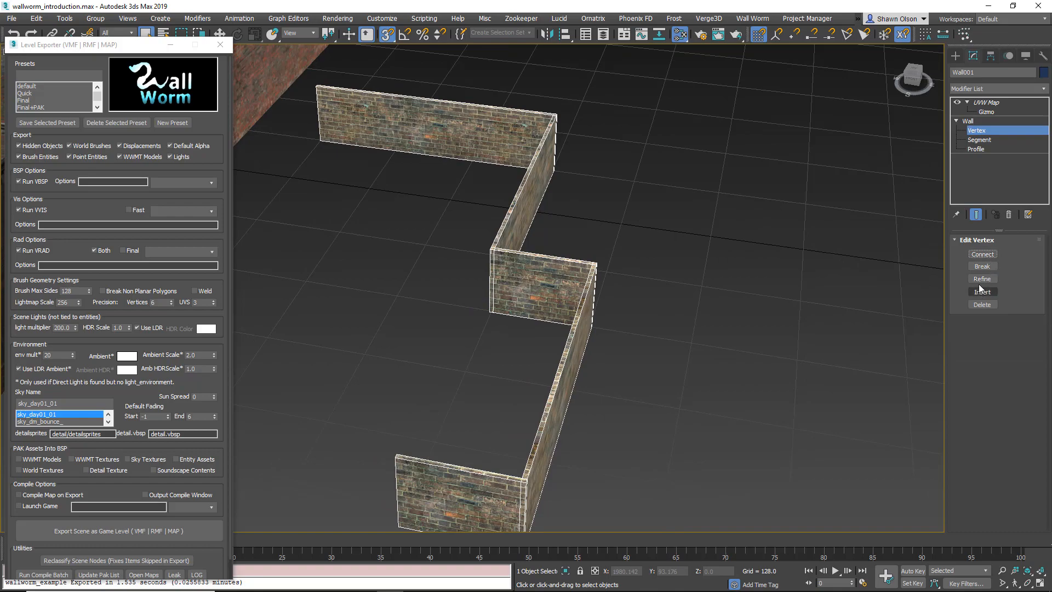
{"action": "mouse_move", "coordinate": [660, 320]}
{"action": "middle_mouse_down", "text": "alt"}
{"action": "mouse_move", "coordinate": [644, 298]}
{"action": "mouse_move", "coordinate": [666, 339]}
{"action": "mouse_move", "coordinate": [719, 349]}
{"action": "mouse_move", "coordinate": [647, 267]}
{"action": "middle_mouse_up", "text": "alt"}
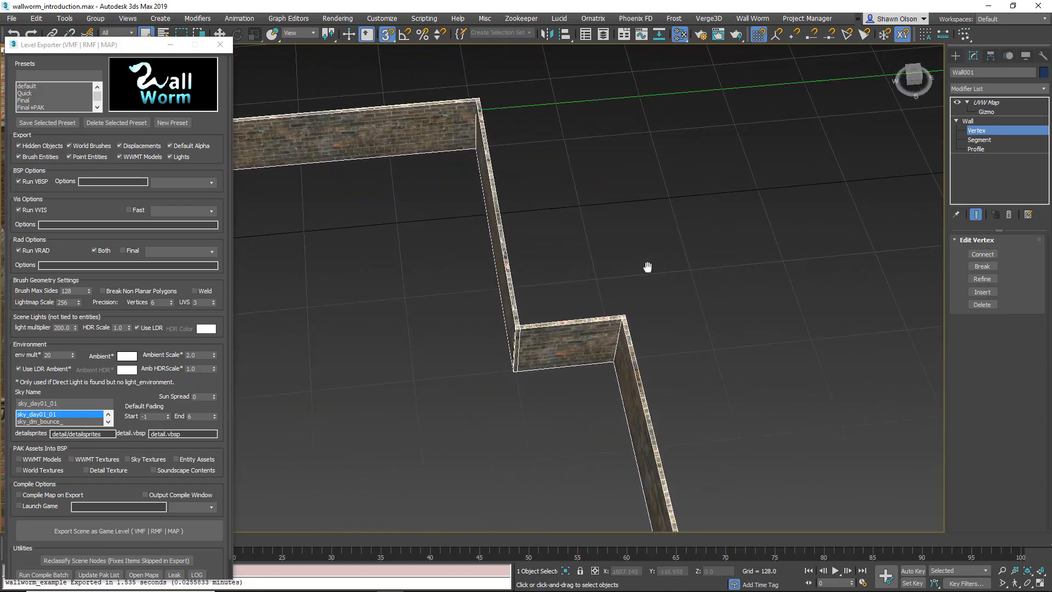
{"action": "left_click", "coordinate": [979, 278]}
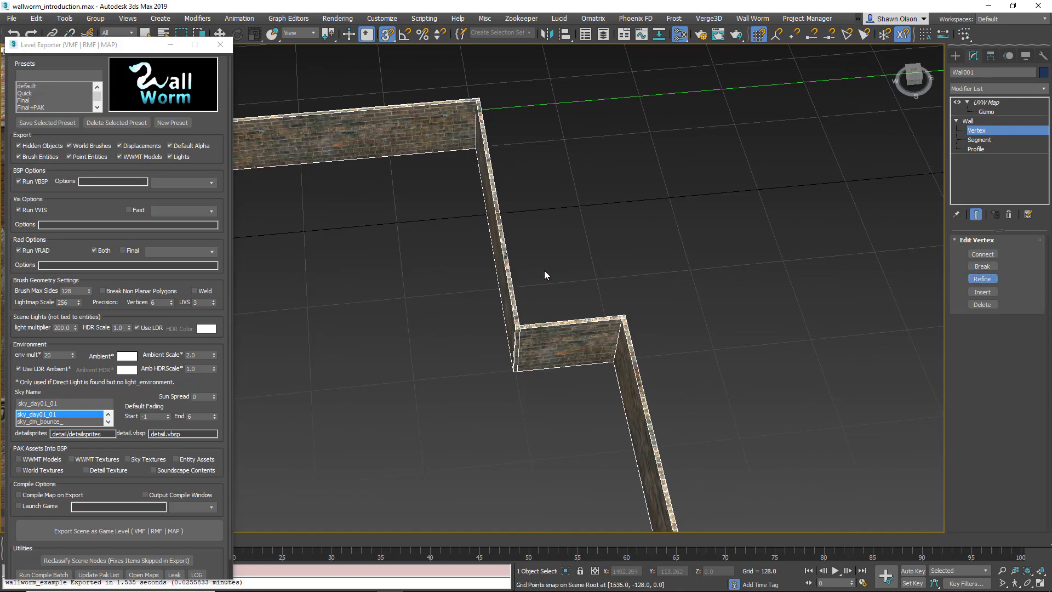
{"action": "right_click", "coordinate": [499, 250]}
{"action": "middle_click_drag", "start_coordinate": [500, 250], "coordinate": [594, 256], "text": "alt"}
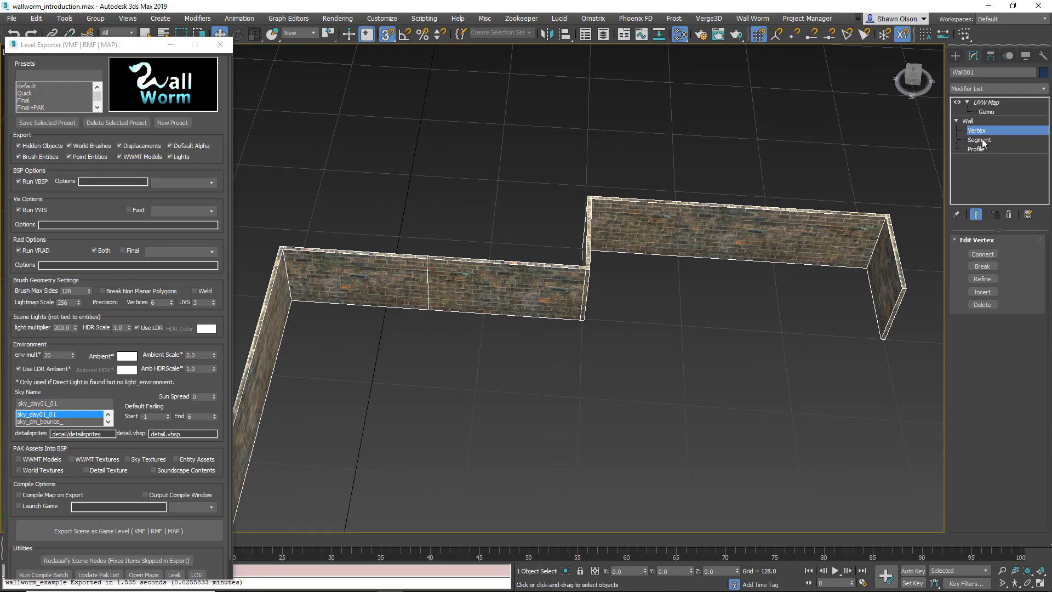
- Convert the zigzag wall to an Editable Poly
{"action": "key", "text": "2"}
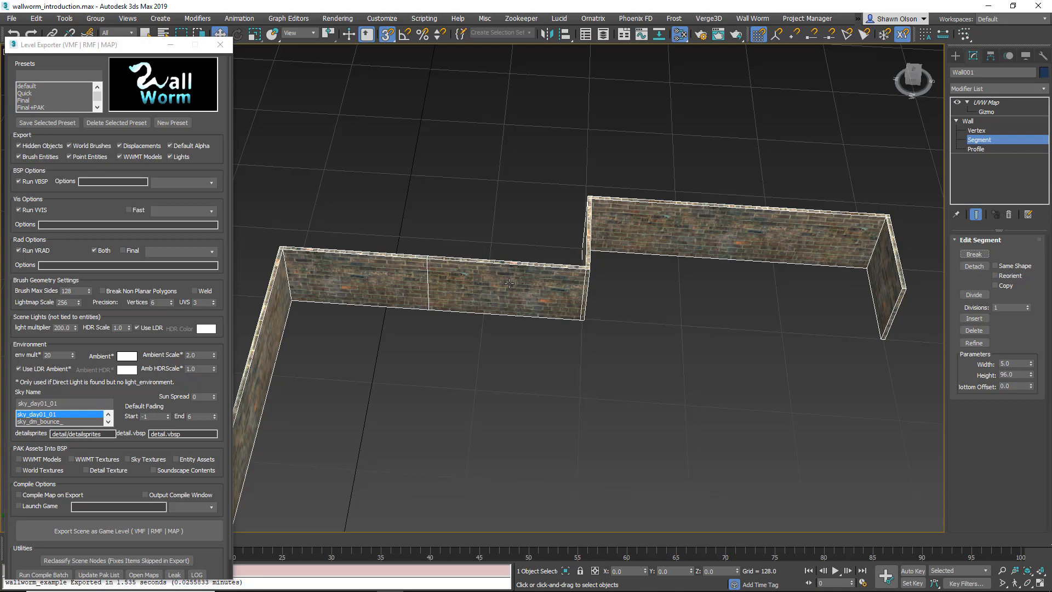
{"action": "right_click", "coordinate": [509, 283]}
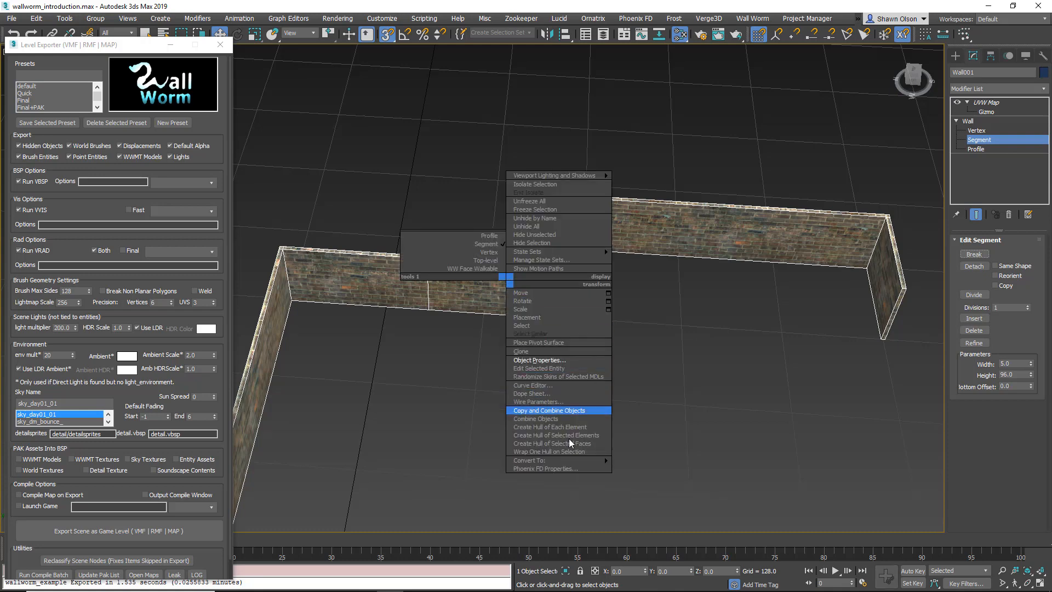
{"action": "mouse_move", "coordinate": [555, 461]}
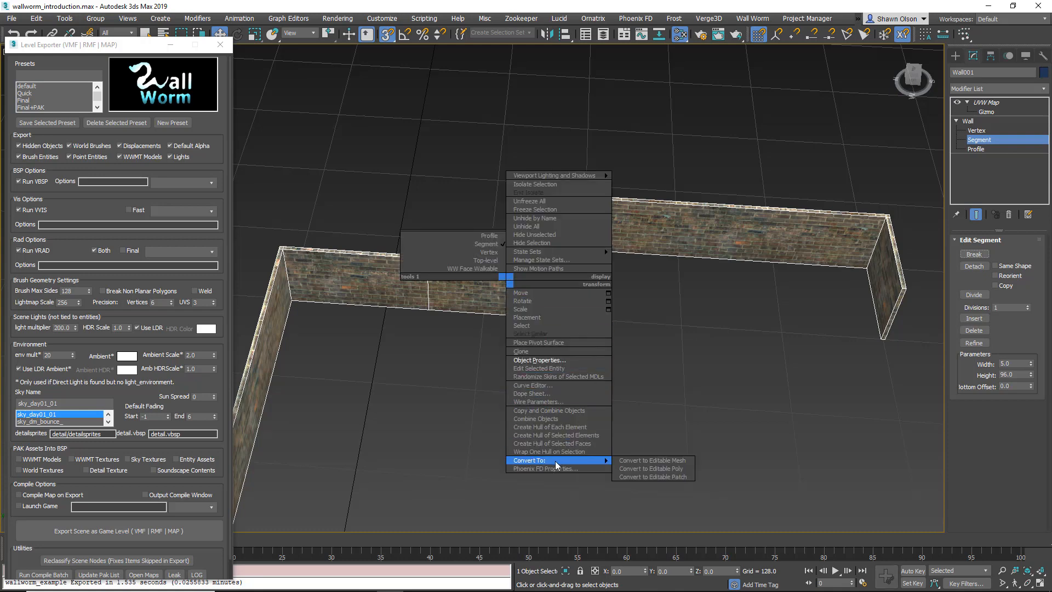
{"action": "left_click", "coordinate": [660, 469]}
{"action": "middle_click_drag", "start_coordinate": [660, 469], "coordinate": [475, 353], "text": "alt"}
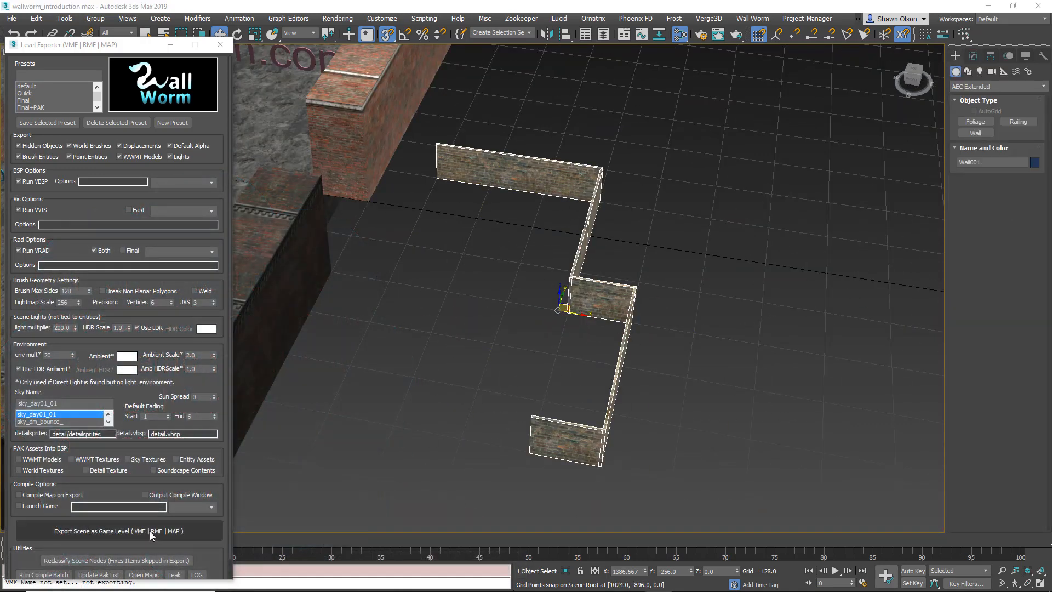
- Export the scene as a game level, overwriting wallworm_example.vmf
{"action": "left_click", "coordinate": [149, 531]}
{"action": "left_click", "coordinate": [817, 514]}
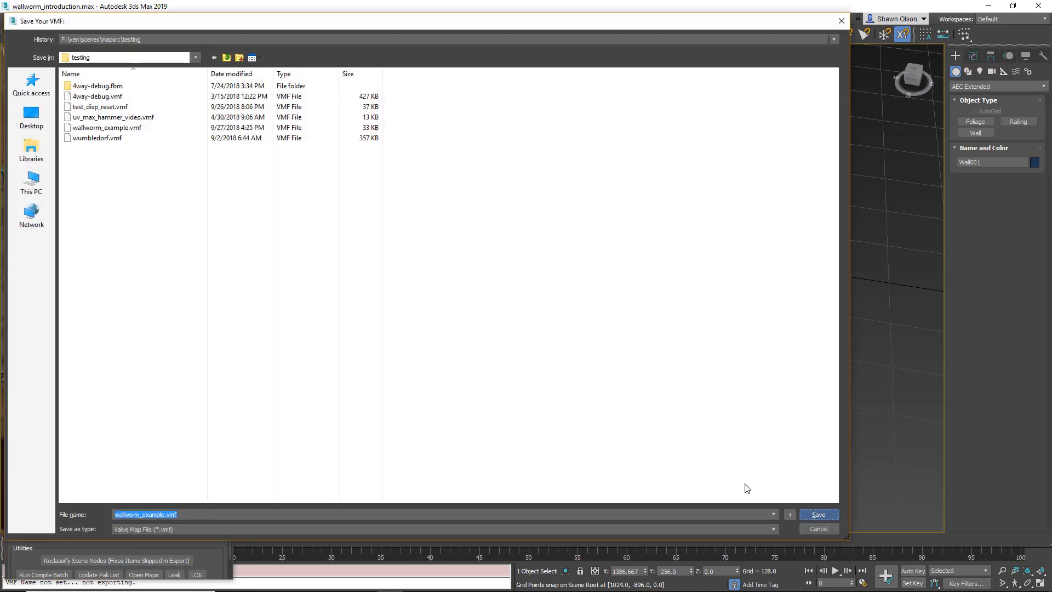
{"action": "left_click", "coordinate": [566, 342]}
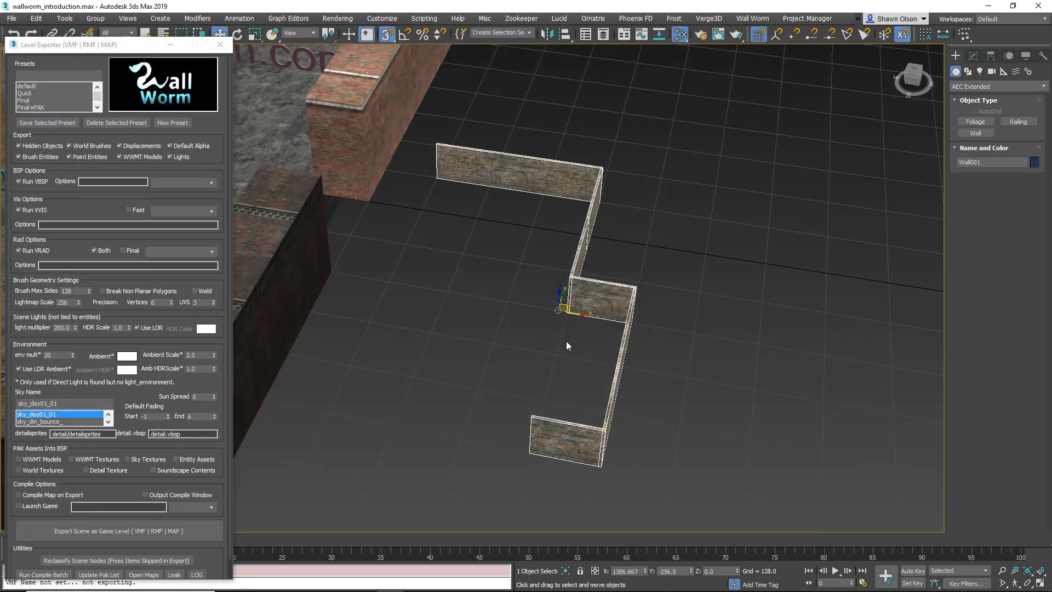
- In Hammer, close the open map and reopen wallworm_example.vmf, declining to re-save it with the invalid solids removed
{"action": "mouse_move", "coordinate": [665, 584]}
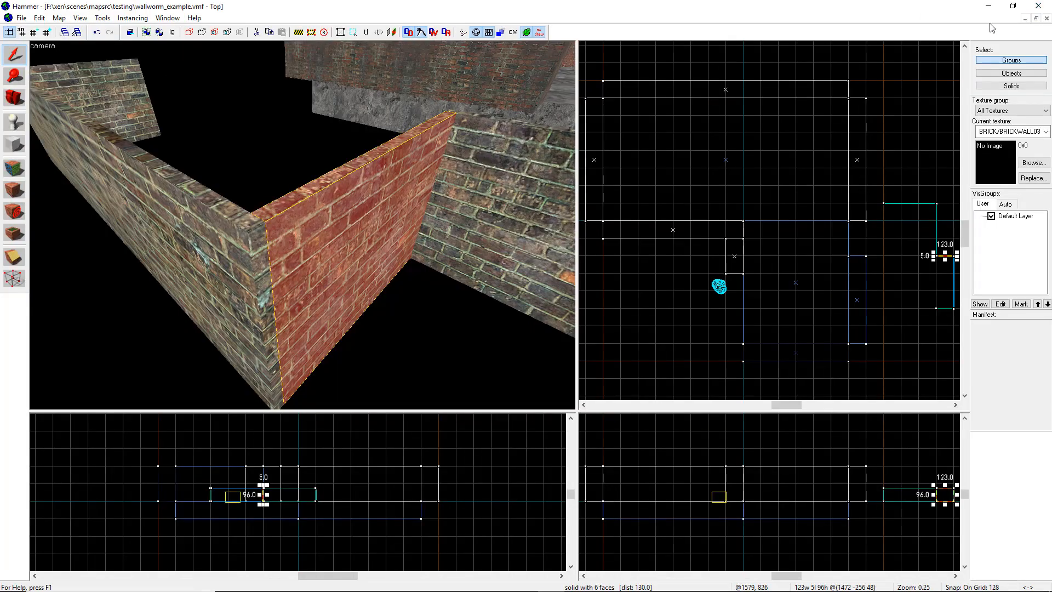
{"action": "left_click", "coordinate": [1047, 18]}
{"action": "left_click", "coordinate": [535, 338]}
{"action": "left_click", "coordinate": [21, 18]}
{"action": "left_click", "coordinate": [102, 186]}
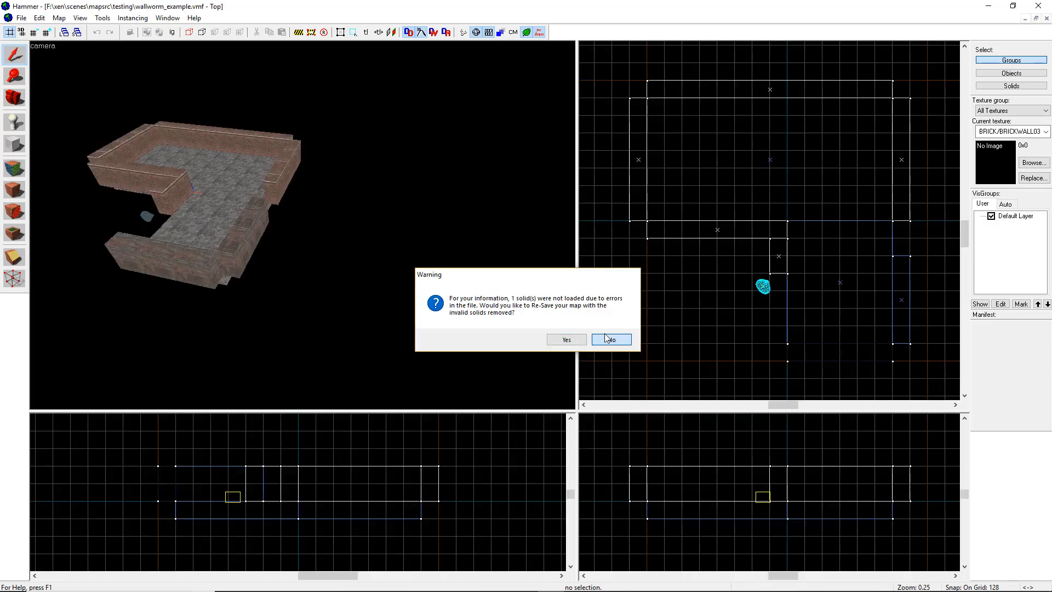
{"action": "left_click", "coordinate": [607, 338]}
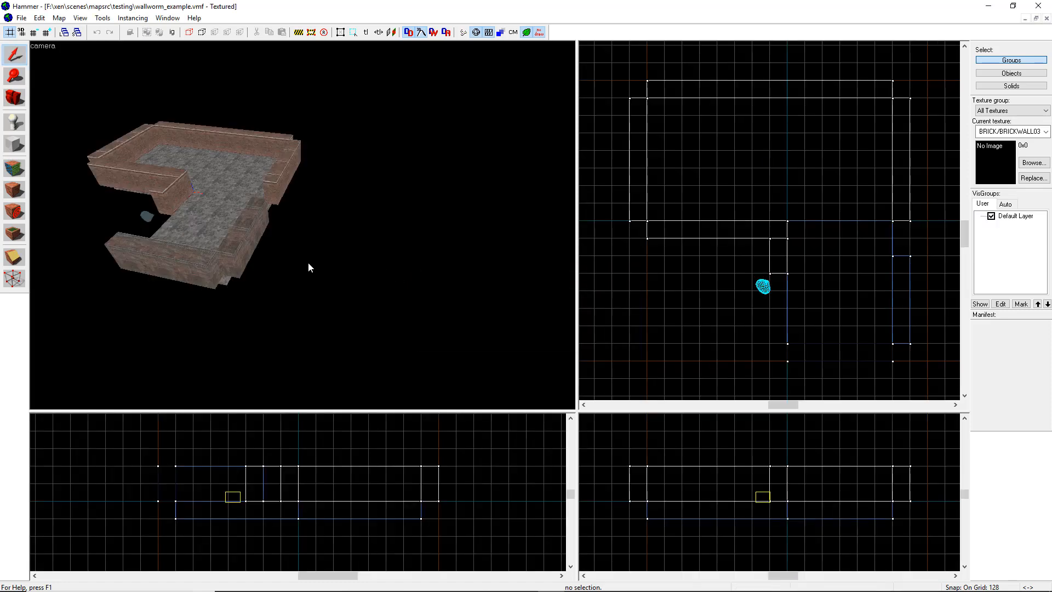
- Fly the 3D camera around the area beside the level to check for the wall, and return to 3ds Max
{"action": "key", "text": "z"}
{"action": "key", "text": "w"}
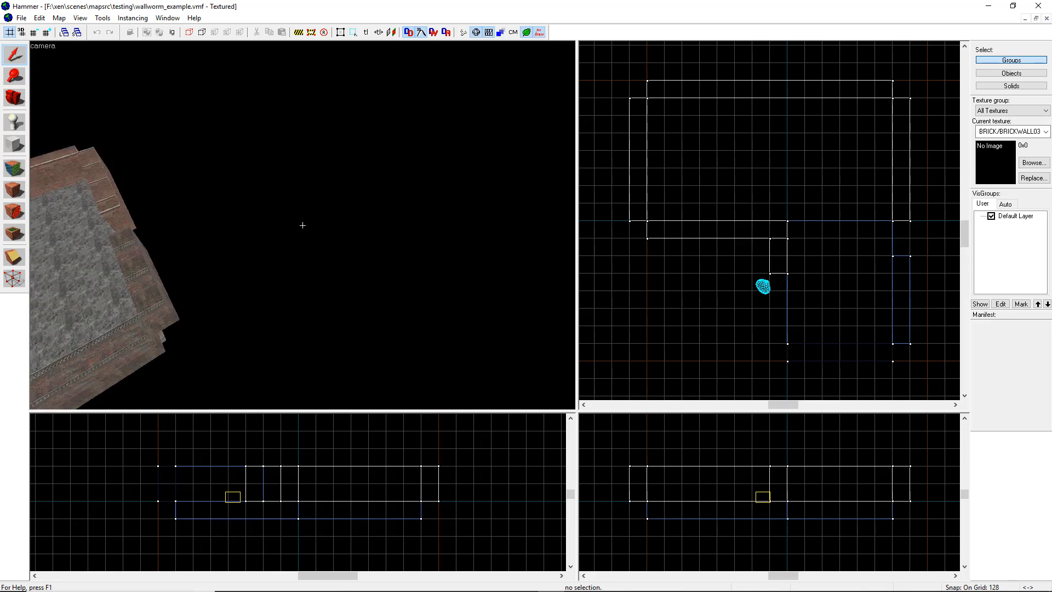
{"action": "key", "text": "s"}
{"action": "key", "text": "z"}
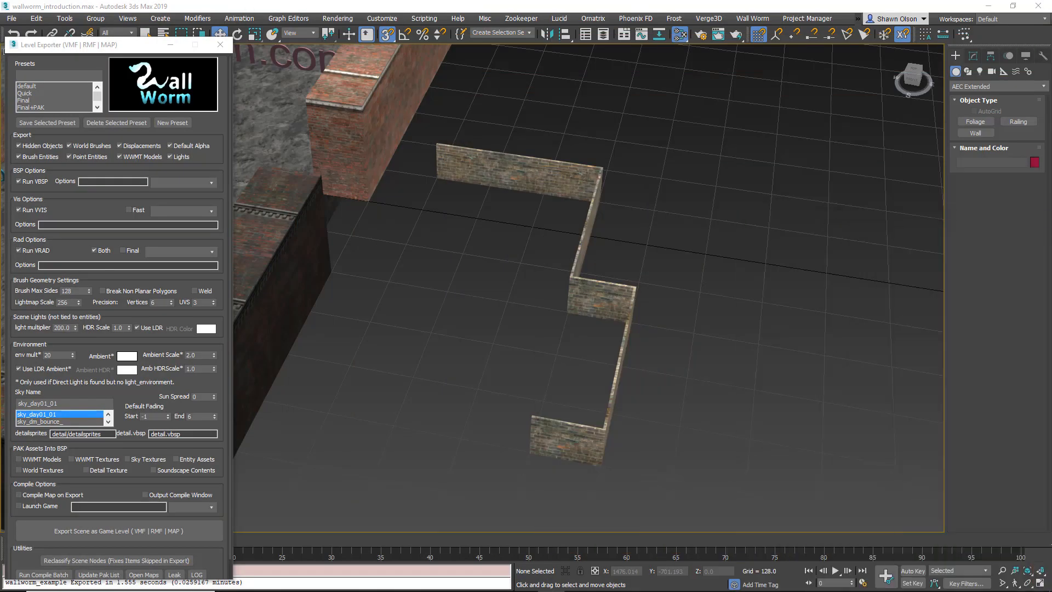
- Select the Editable Poly zigzag wall and set it as a concave brush with the Wall Worm level design tools
{"action": "left_click", "coordinate": [590, 292]}
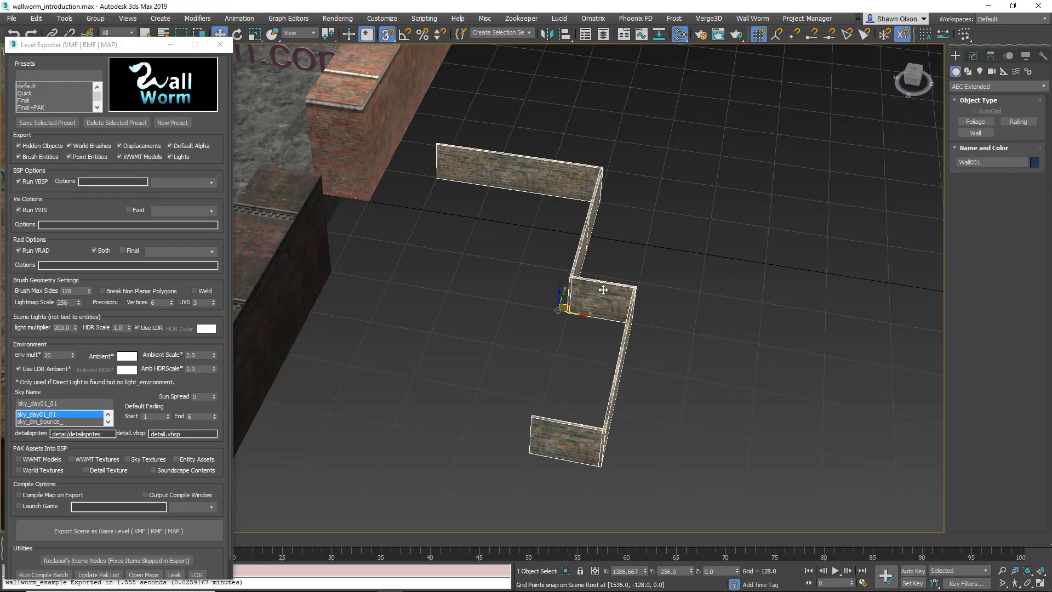
{"action": "left_click", "coordinate": [974, 56]}
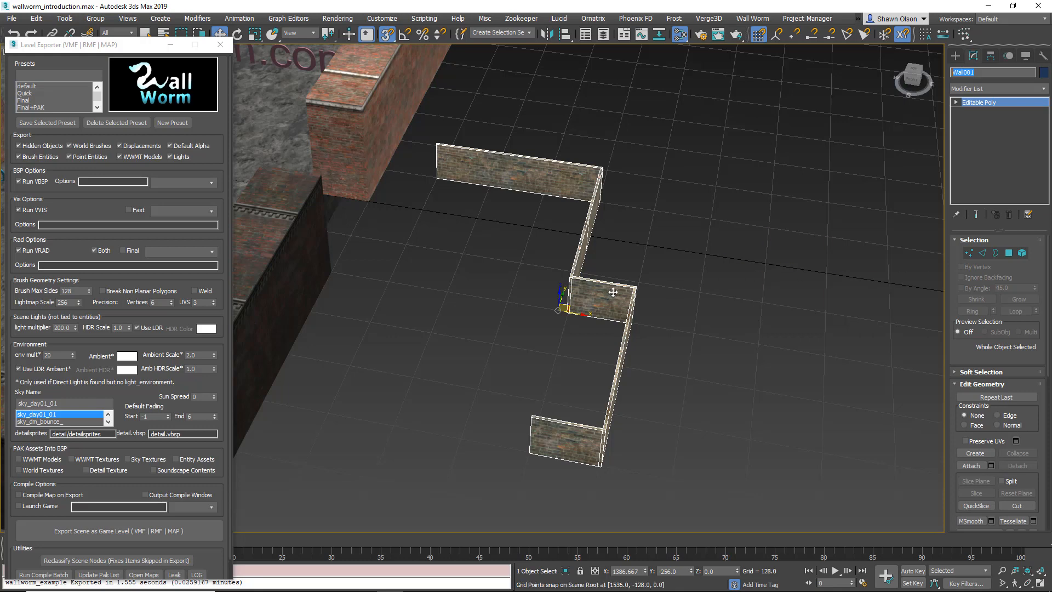
{"action": "left_click", "coordinate": [755, 17]}
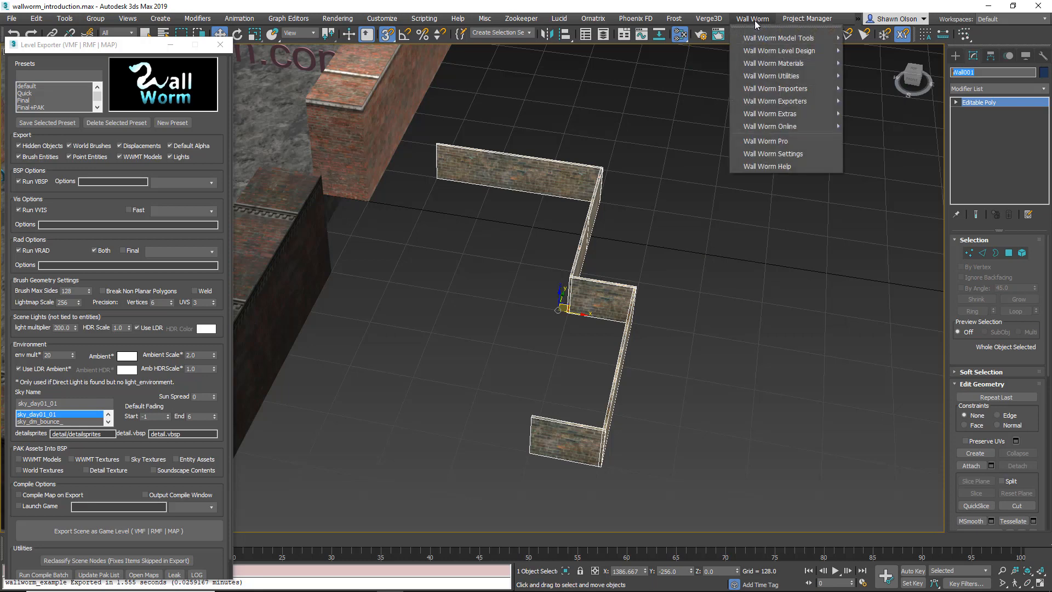
{"action": "mouse_move", "coordinate": [759, 50]}
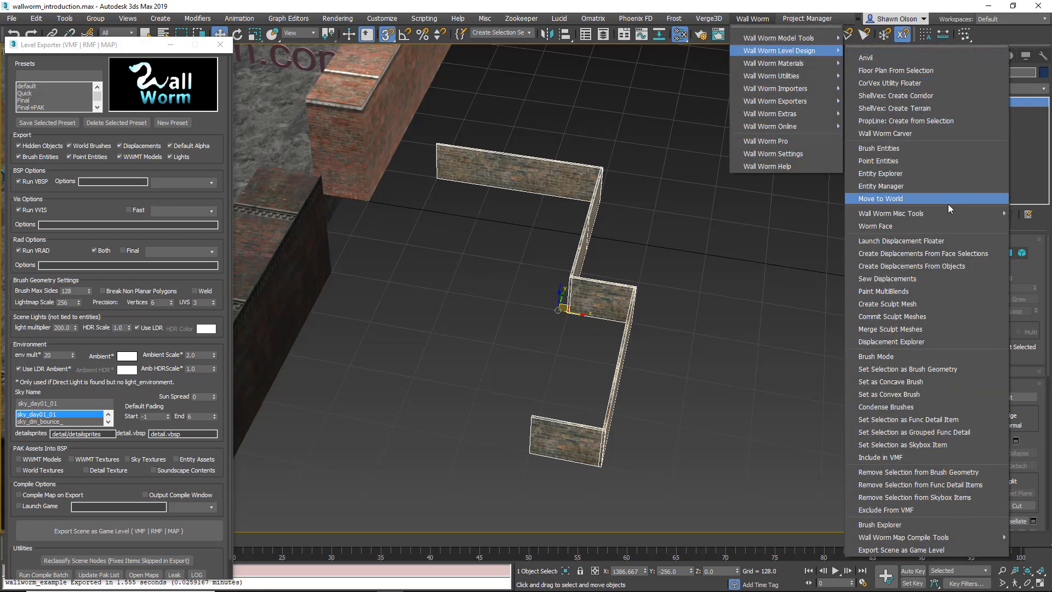
{"action": "left_click", "coordinate": [927, 382]}
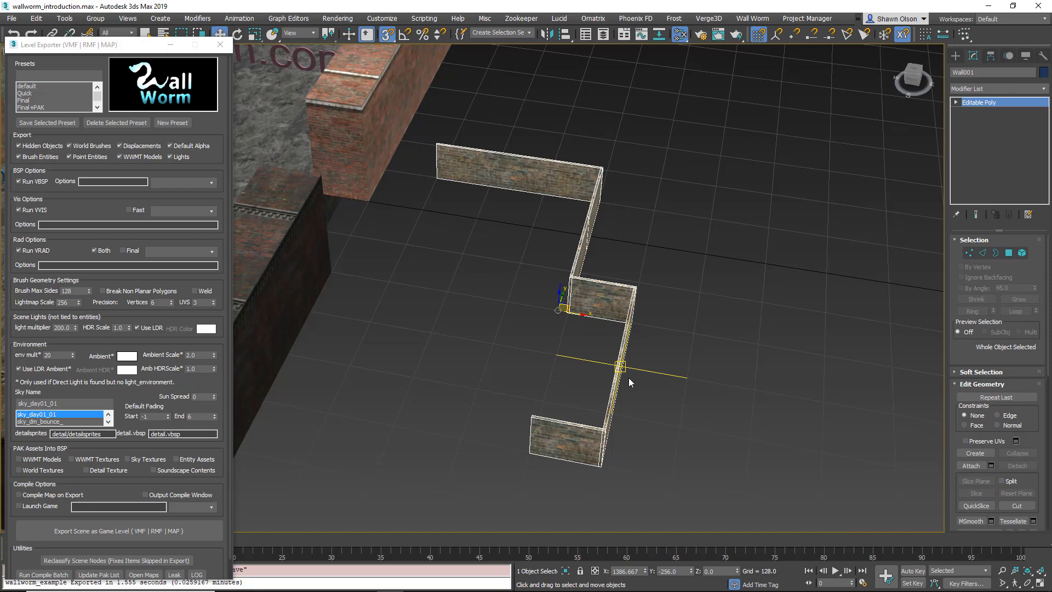
- Re-export the level with the concave brush wall to wallworm_example.vmf, replacing the existing file
{"action": "left_click", "coordinate": [153, 531]}
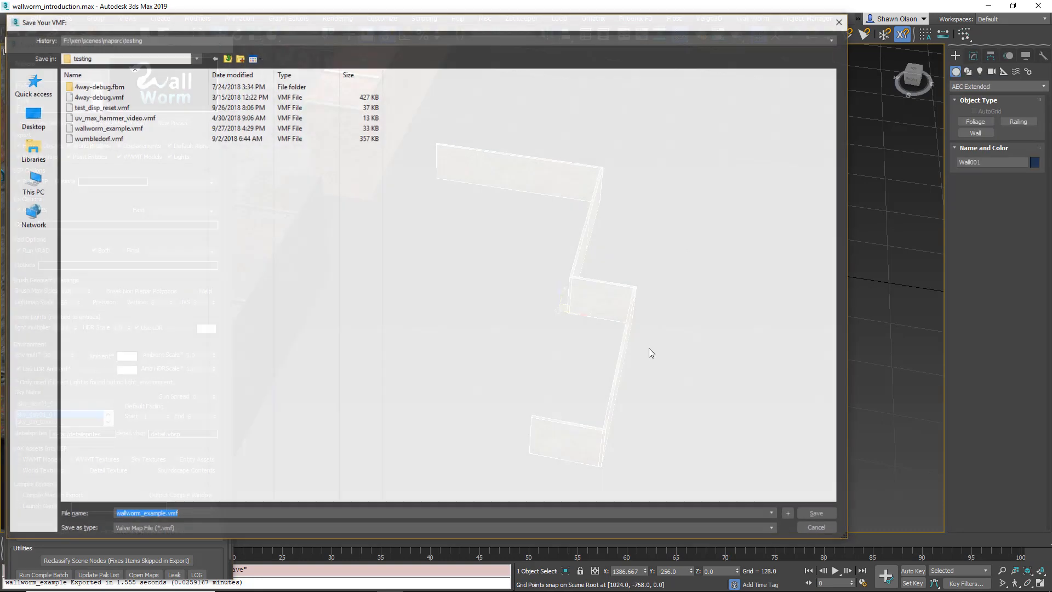
{"action": "left_click", "coordinate": [816, 512]}
{"action": "left_click", "coordinate": [566, 341]}
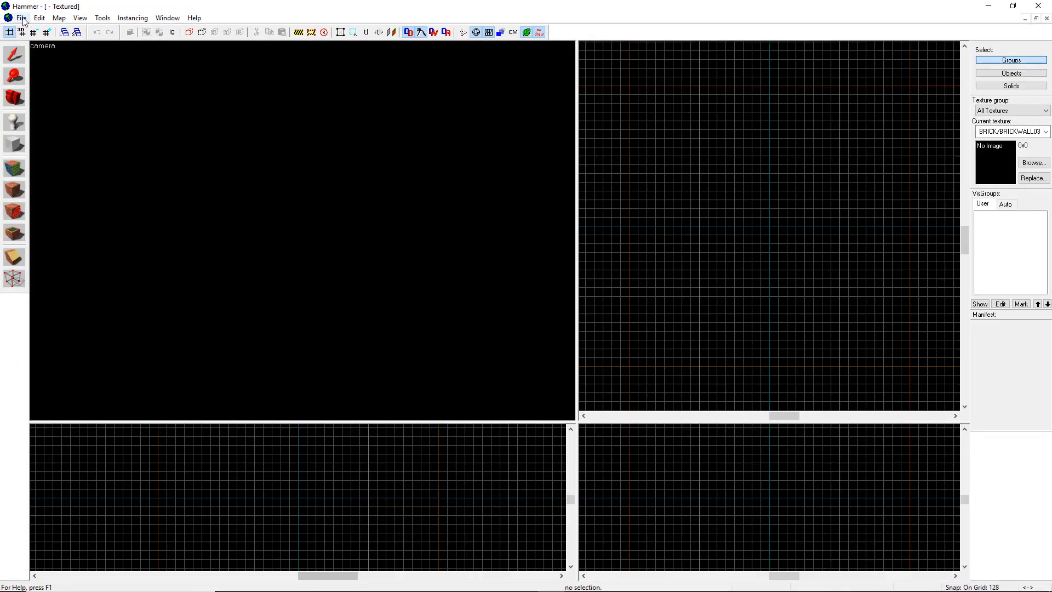
- Reopen wallworm_example.vmf in Hammer, examine the zigzag wall in the 3D view, and return to 3ds Max
{"action": "left_click", "coordinate": [21, 18]}
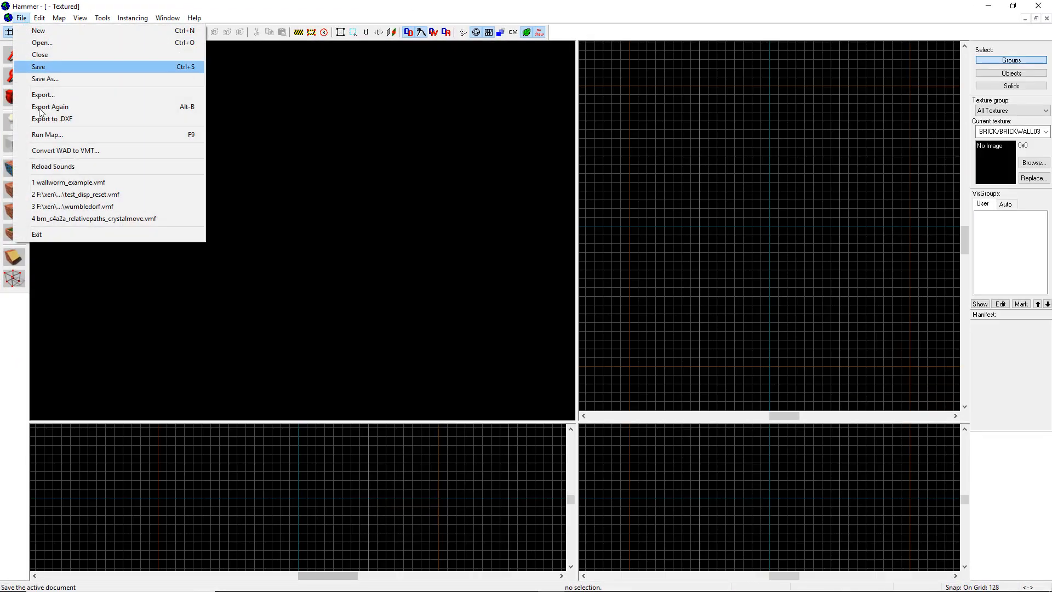
{"action": "left_click", "coordinate": [65, 184]}
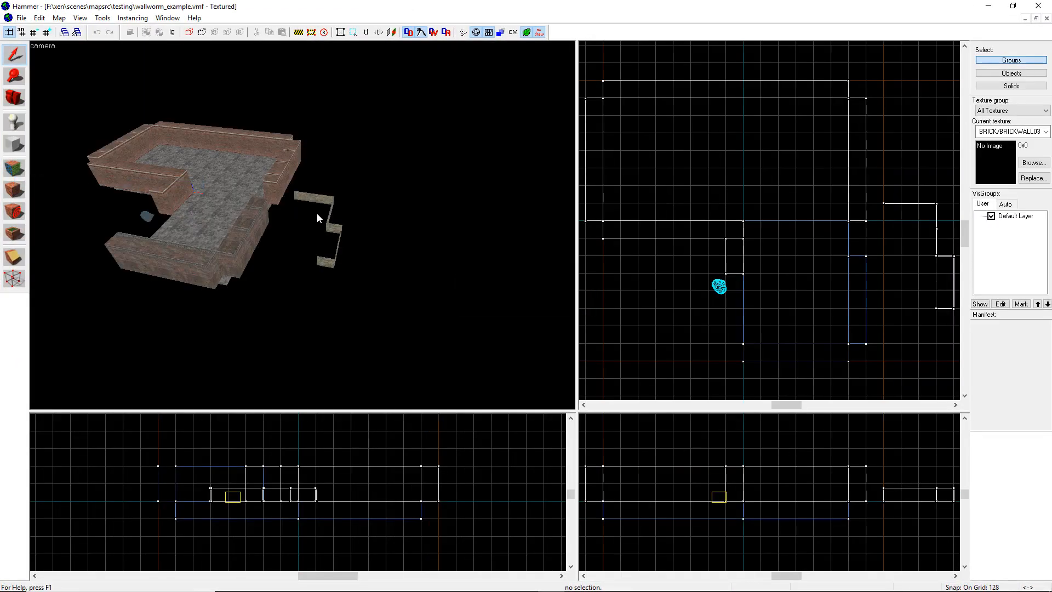
{"action": "left_click", "coordinate": [329, 224]}
{"action": "scroll", "coordinate": [329, 224], "scroll_direction": "up", "scroll_amount": 5}
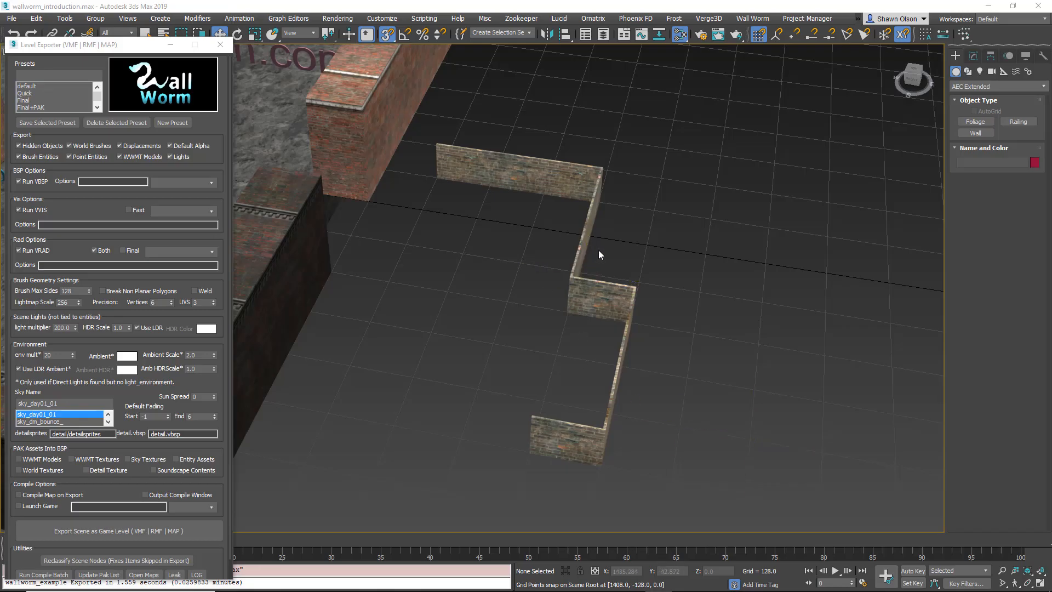
- Create two Wall Worm CorVex objects on the empty grid outside the level, beyond the zigzag wall
{"action": "scroll", "coordinate": [603, 252], "scroll_direction": "down", "scroll_amount": 3}
{"action": "mouse_move", "coordinate": [619, 295]}
{"action": "middle_mouse_down"}
{"action": "mouse_move", "coordinate": [636, 380]}
{"action": "mouse_move", "coordinate": [627, 303]}
{"action": "middle_mouse_up"}
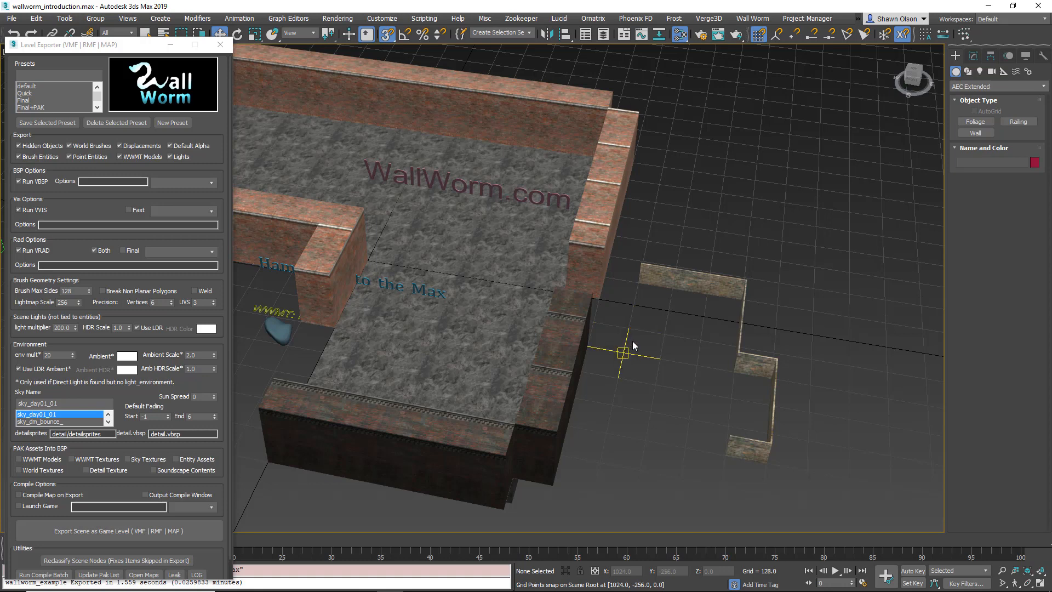
{"action": "left_click", "coordinate": [991, 86]}
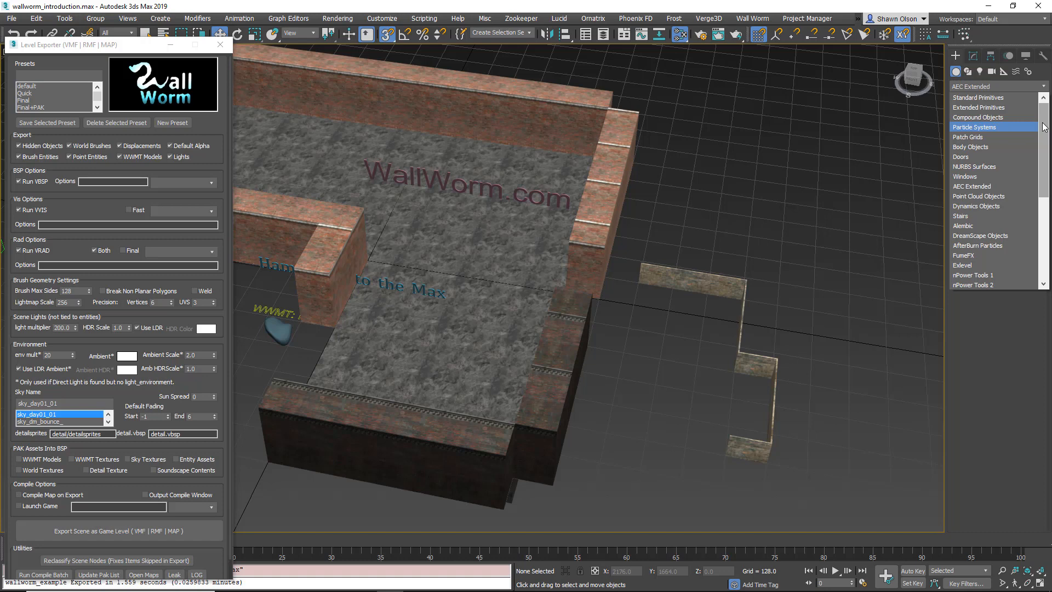
{"action": "left_click_drag", "start_coordinate": [1044, 127], "coordinate": [1044, 209]}
{"action": "left_click", "coordinate": [968, 276]}
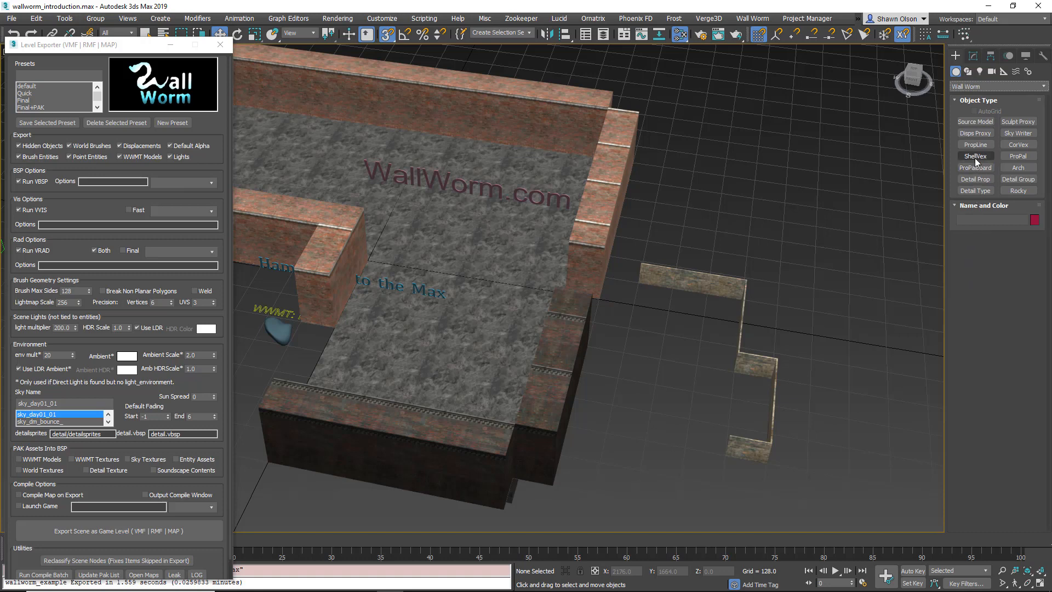
{"action": "left_click", "coordinate": [1018, 144]}
{"action": "left_click", "coordinate": [752, 210]}
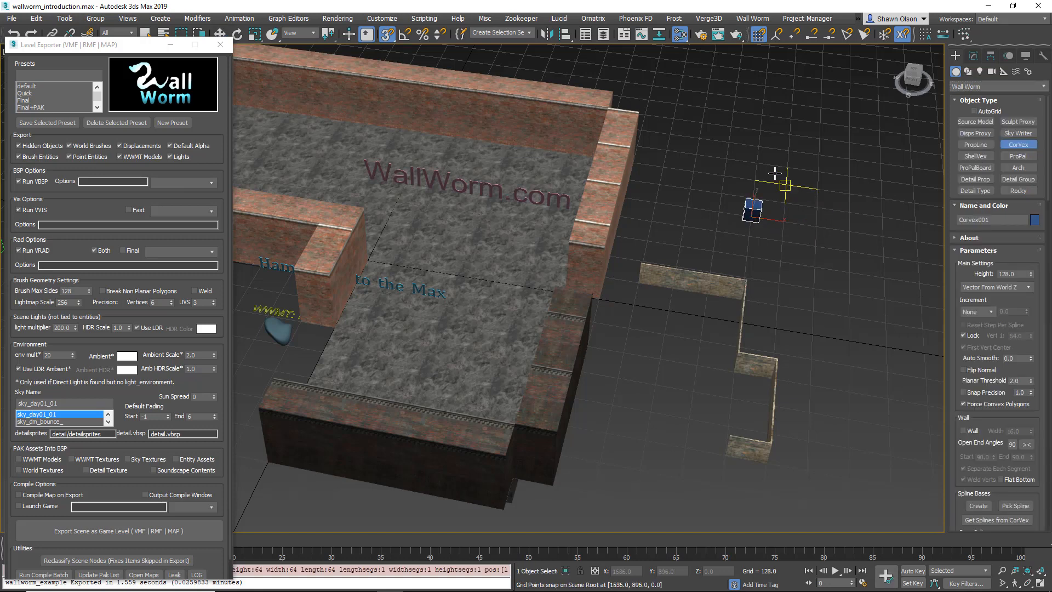
{"action": "left_click", "coordinate": [761, 125]}
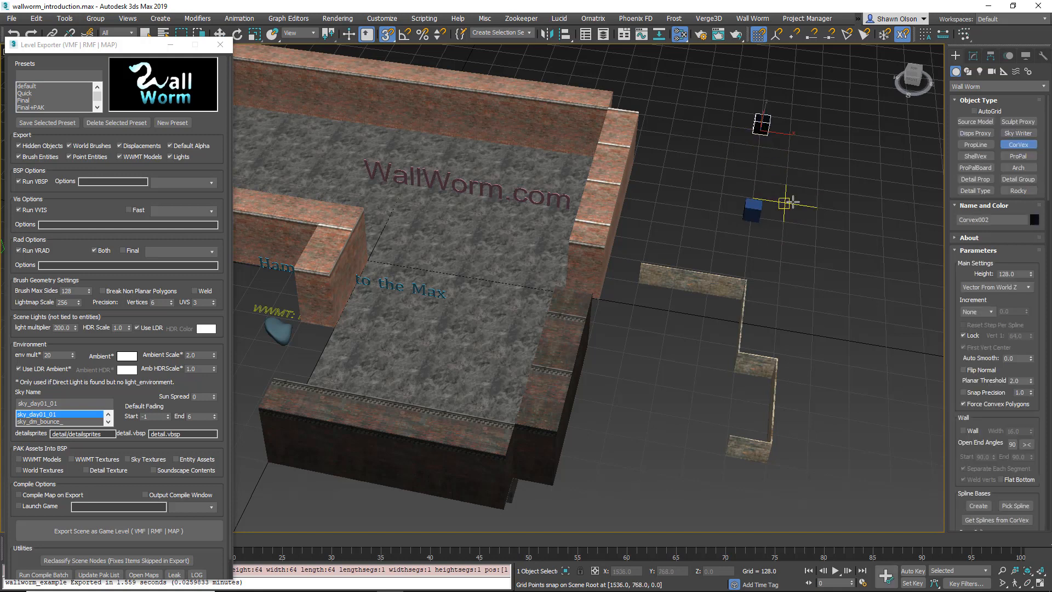
- Finish creating CorVex objects, select the blue one nearer the zigzag wall, and turn on its Wall mode
{"action": "right_click", "coordinate": [818, 211]}
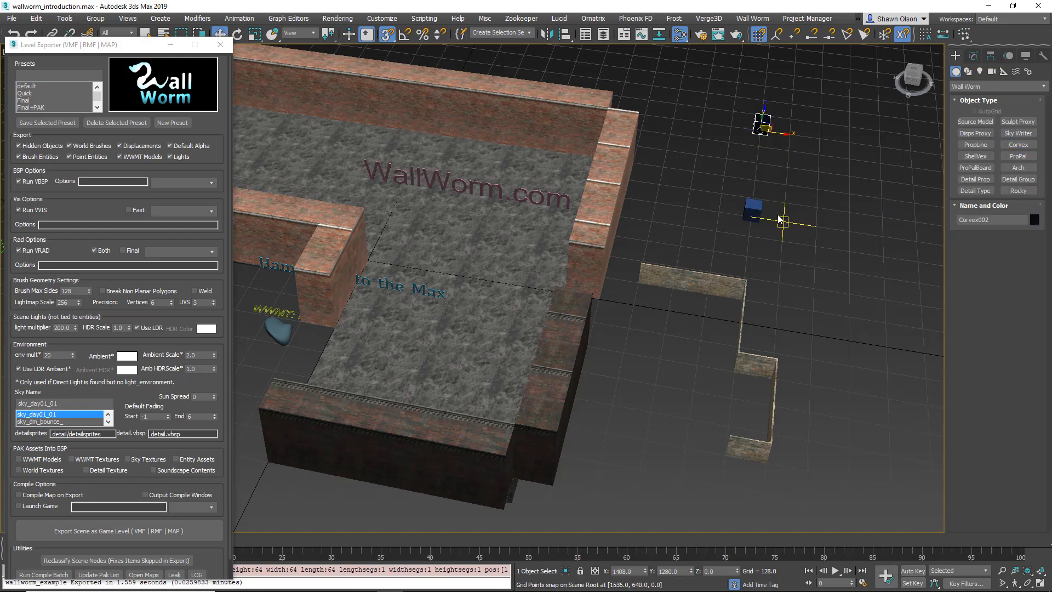
{"action": "middle_click_drag", "start_coordinate": [778, 219], "coordinate": [775, 226]}
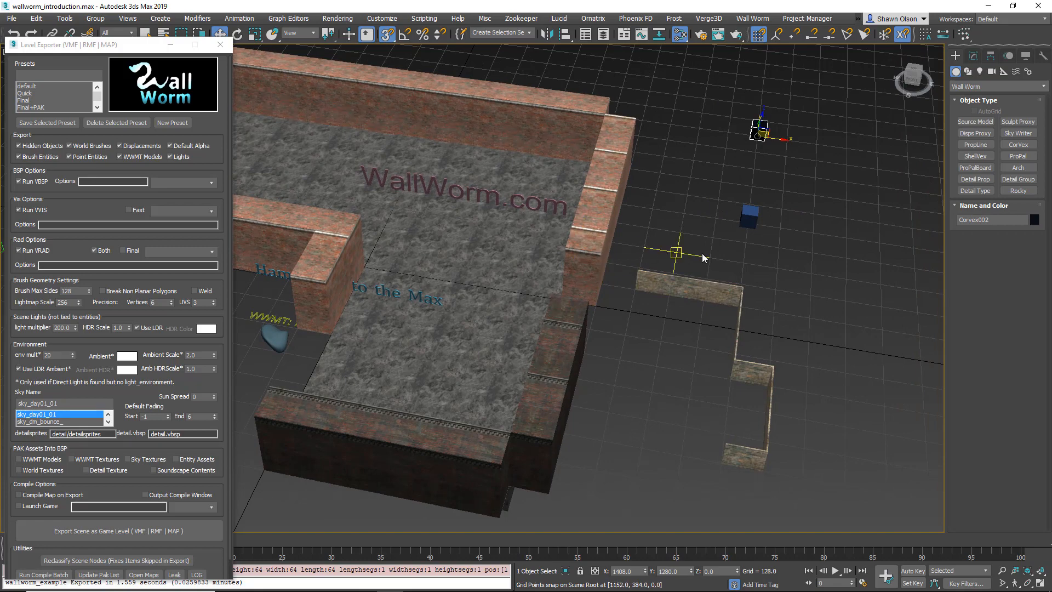
{"action": "middle_click_drag", "start_coordinate": [778, 236], "coordinate": [712, 278]}
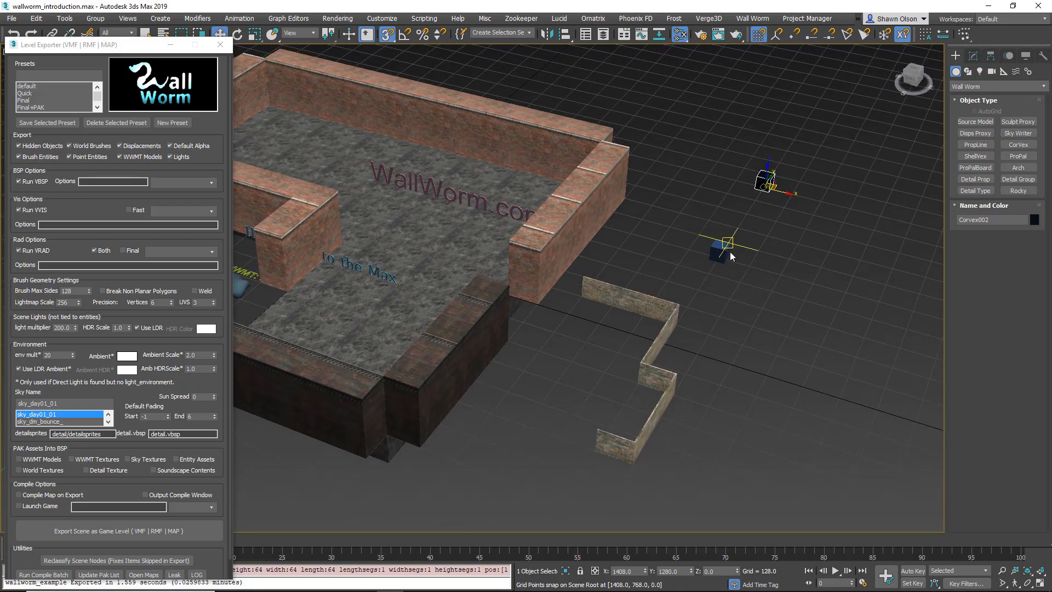
{"action": "left_click", "coordinate": [720, 252]}
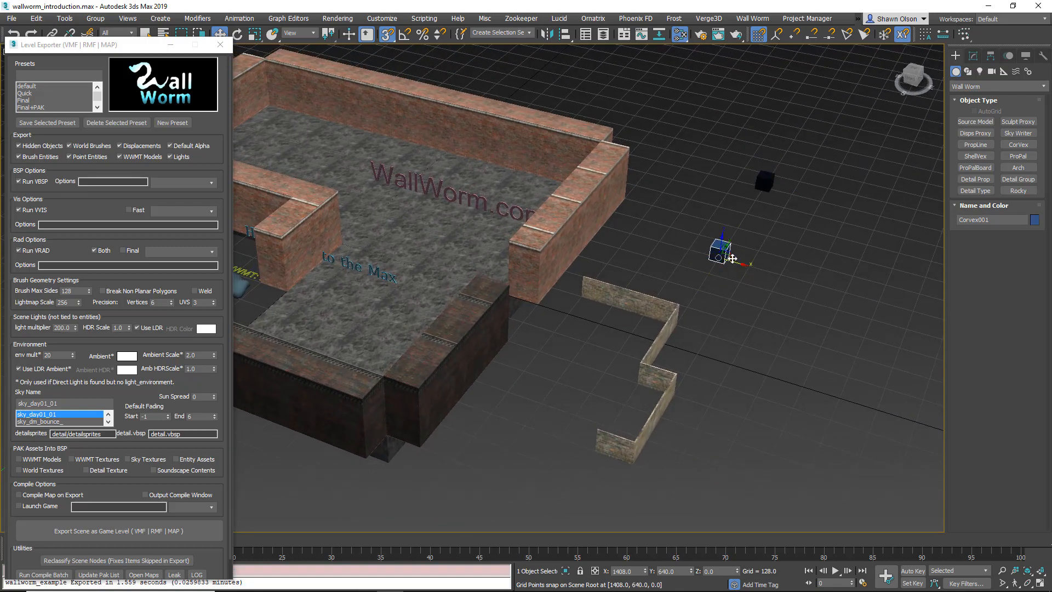
{"action": "left_click", "coordinate": [974, 56]}
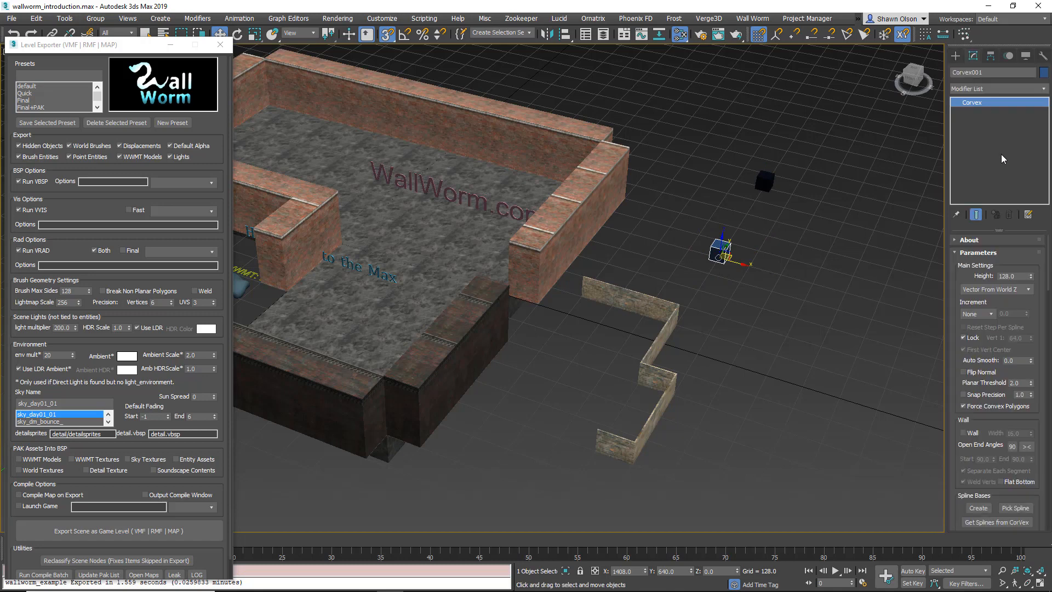
{"action": "left_click", "coordinate": [963, 433]}
{"action": "left_click_drag", "start_coordinate": [957, 441], "coordinate": [961, 343]}
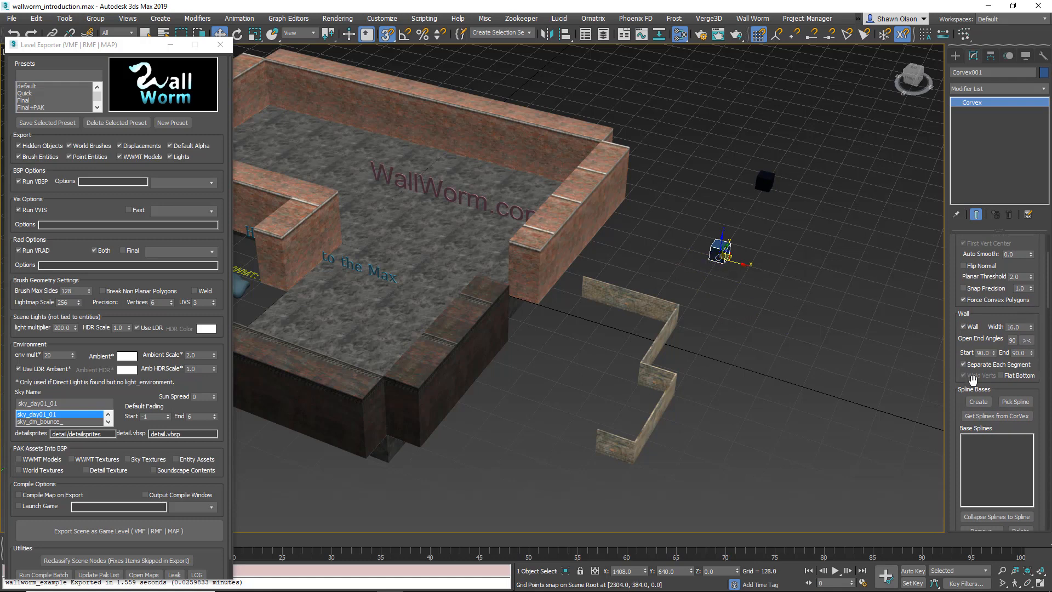
{"action": "left_click_drag", "start_coordinate": [990, 390], "coordinate": [991, 347]}
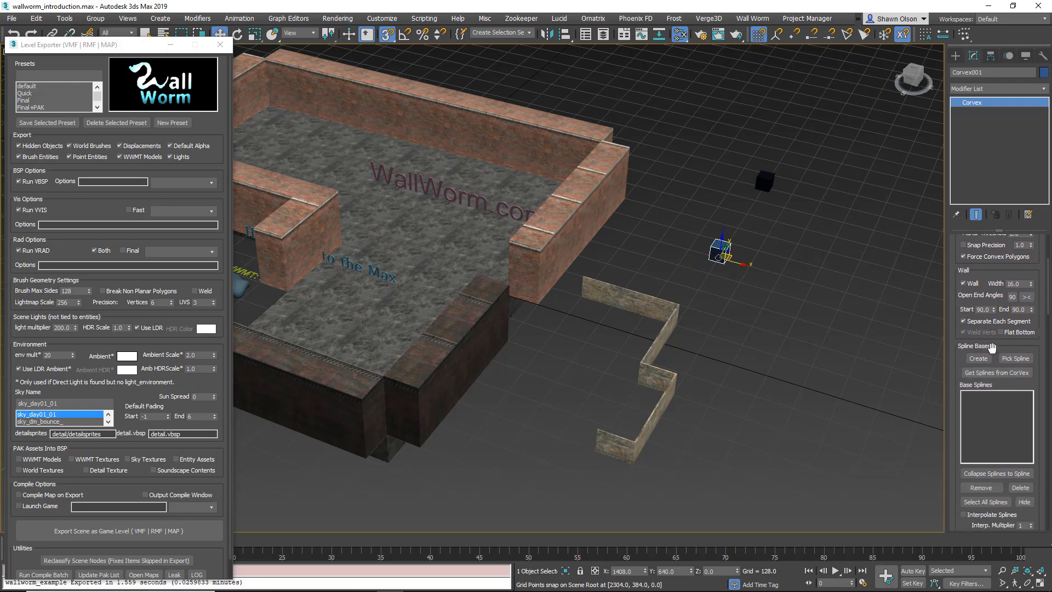
- Create a base spline for the blue CorVex, drawing a winding grid-snapped path from the brick wall's end around the zigzag wall
{"action": "left_click", "coordinate": [980, 359]}
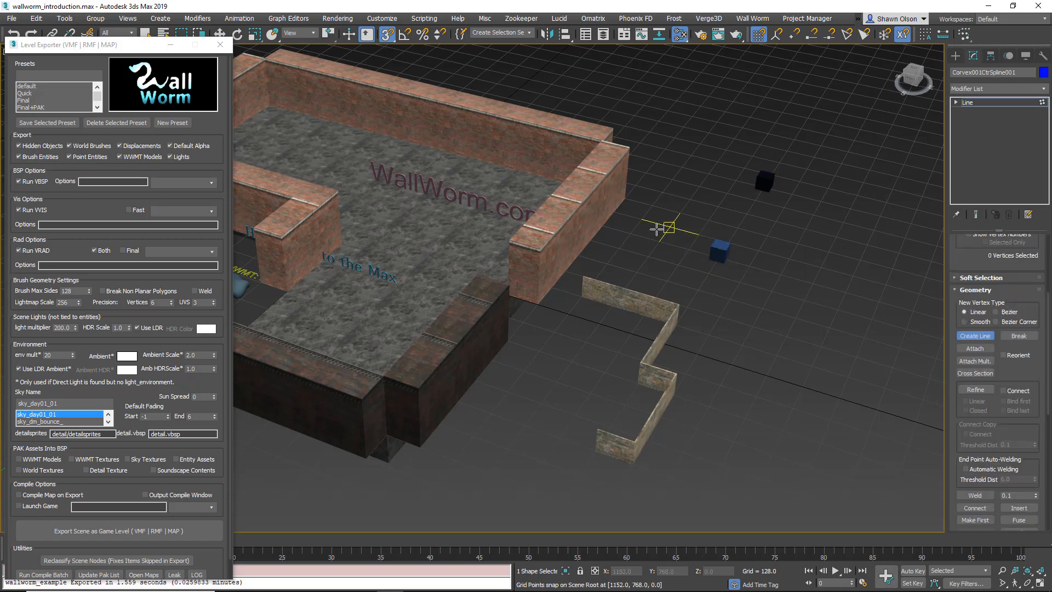
{"action": "left_click", "coordinate": [538, 304]}
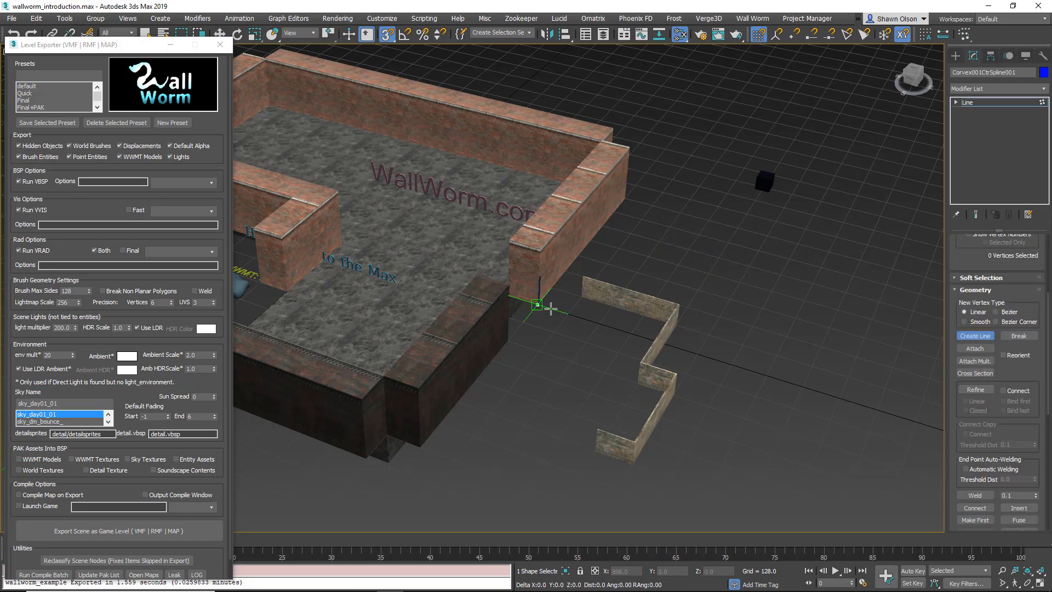
{"action": "left_click", "coordinate": [599, 324]}
{"action": "left_click", "coordinate": [599, 373]}
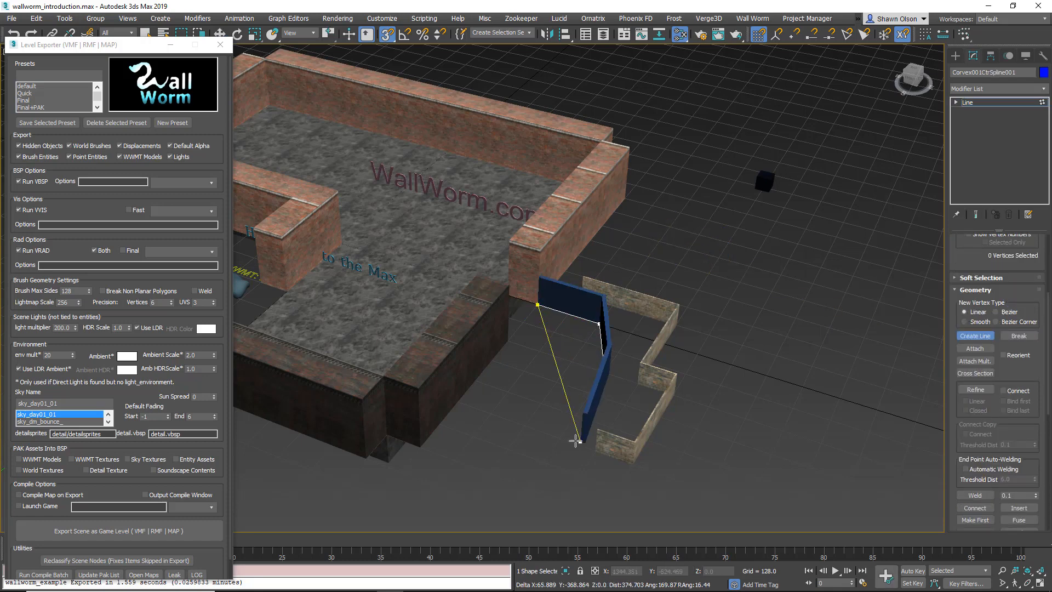
{"action": "left_click", "coordinate": [559, 438]}
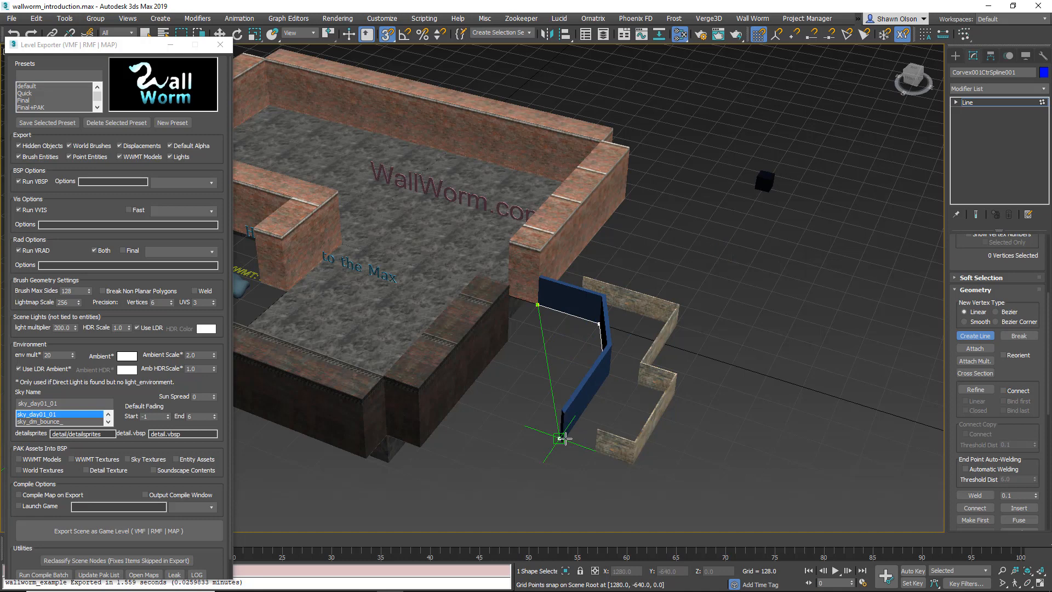
{"action": "left_click", "coordinate": [599, 515]}
{"action": "middle_click_drag", "start_coordinate": [679, 446], "coordinate": [679, 299]}
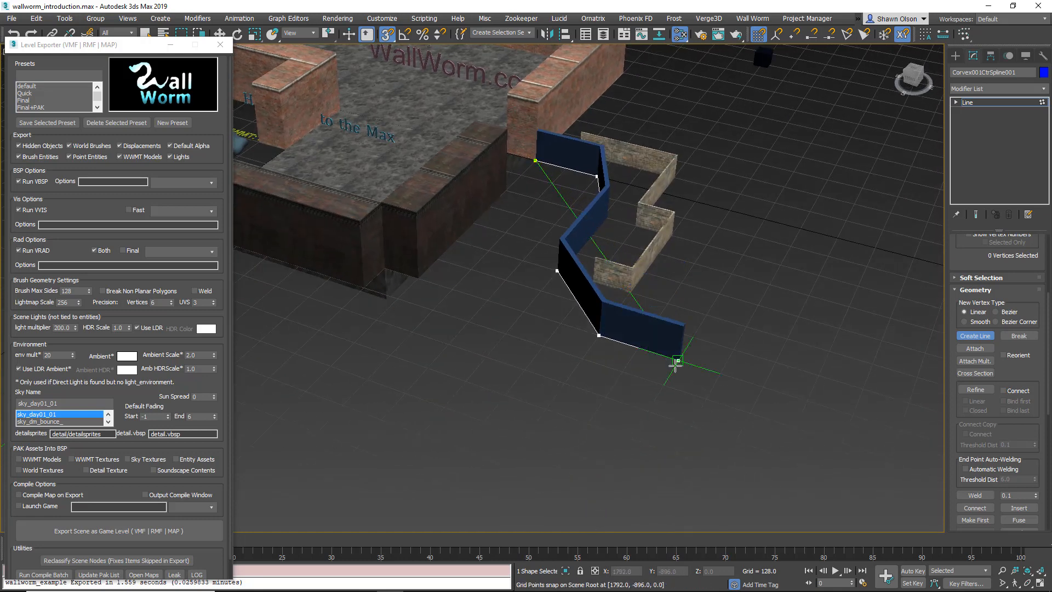
{"action": "left_click", "coordinate": [678, 361]}
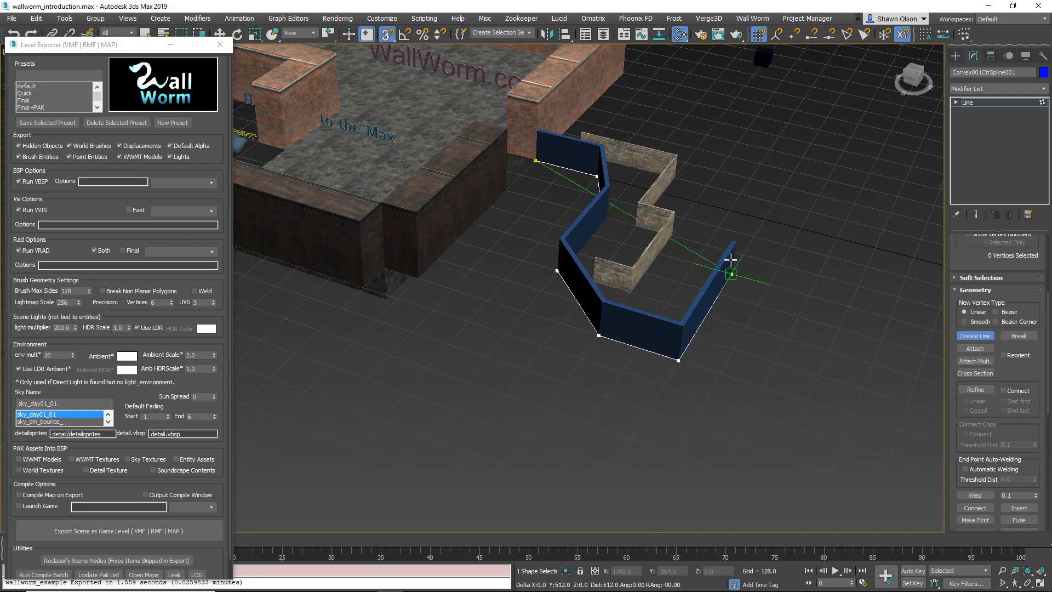
{"action": "left_click", "coordinate": [755, 236]}
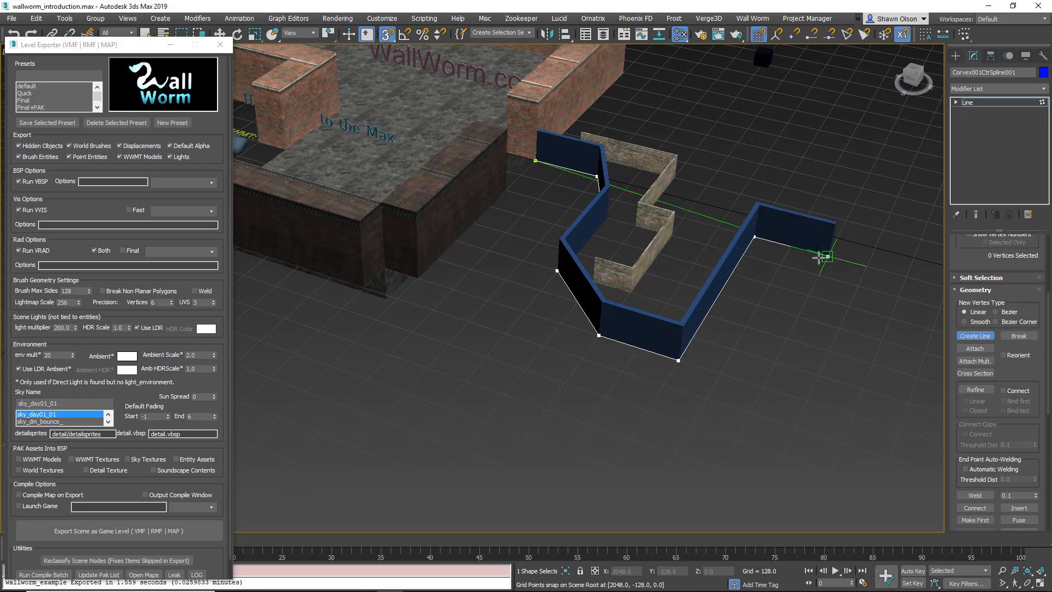
{"action": "left_click", "coordinate": [820, 254]}
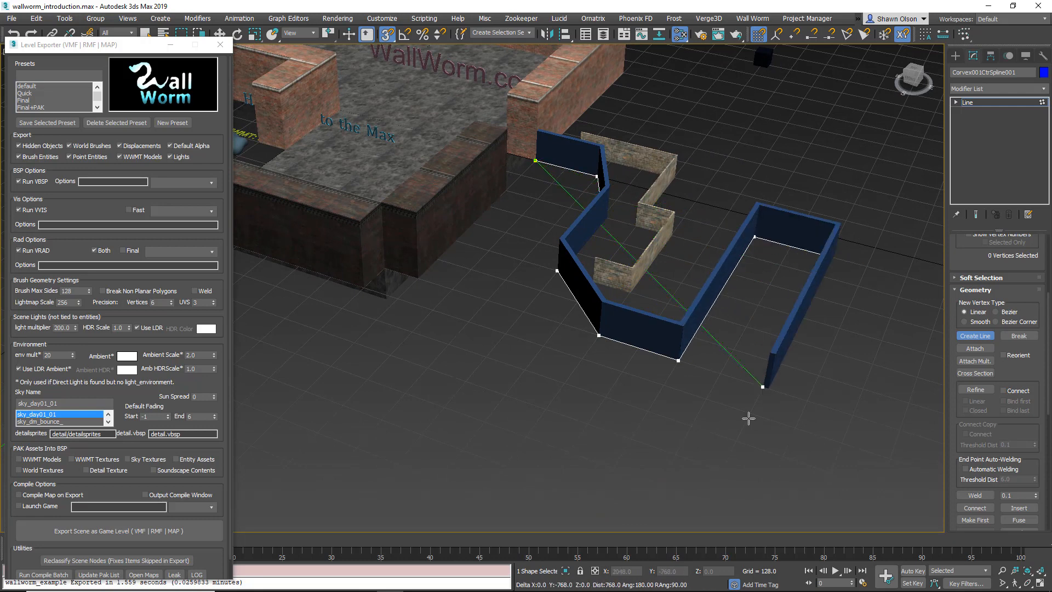
{"action": "left_click", "coordinate": [721, 469]}
{"action": "middle_click_drag", "start_coordinate": [542, 412], "coordinate": [544, 409], "text": "alt"}
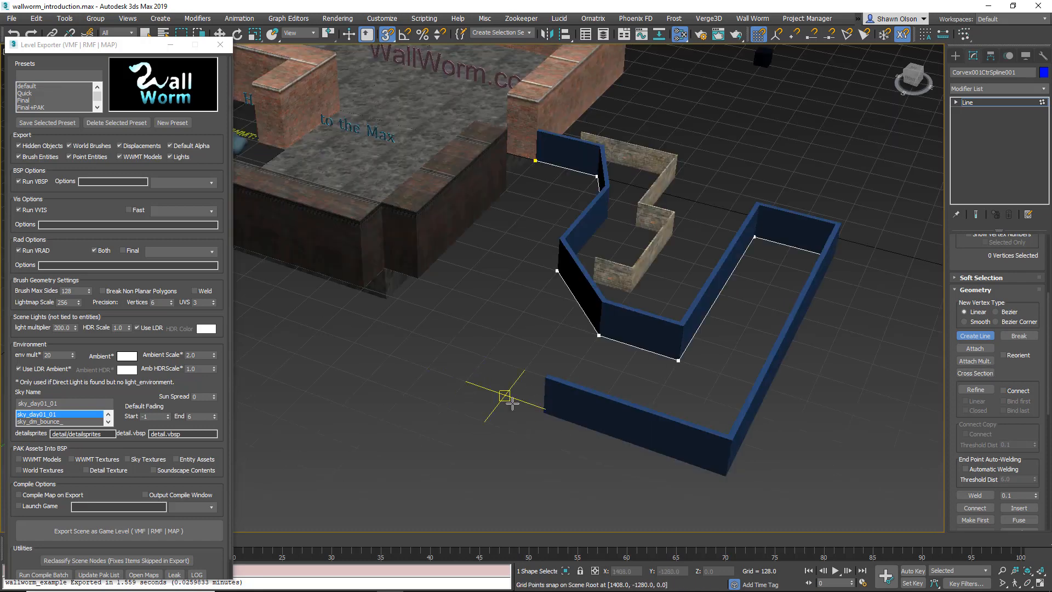
- Draw a second, L-shaped line in the same spline, leaving a gap after the first wall and ending by the dark wall
{"action": "left_click", "coordinate": [504, 395]}
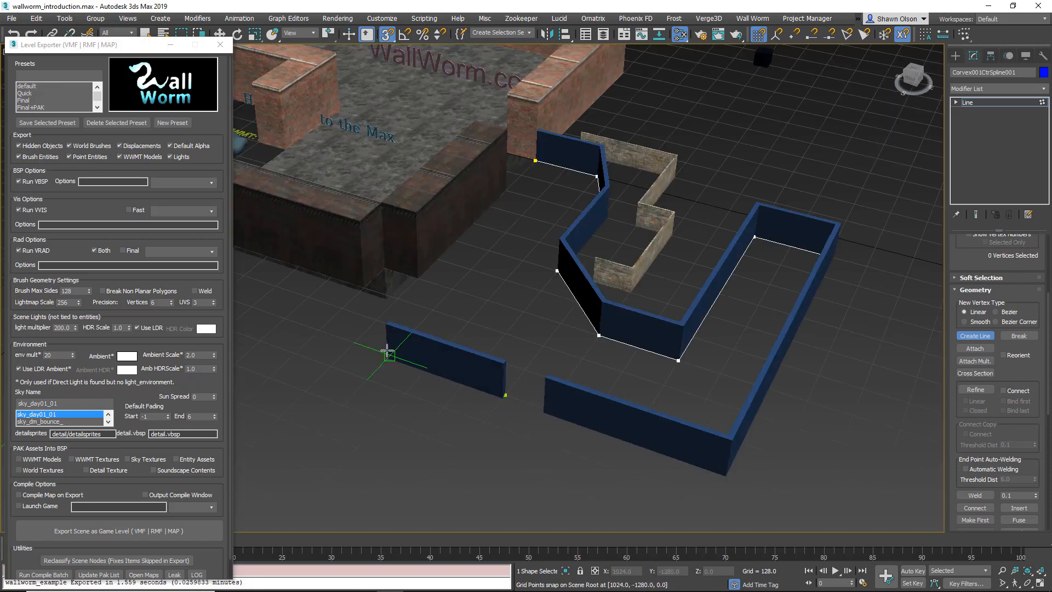
{"action": "left_click", "coordinate": [346, 311]}
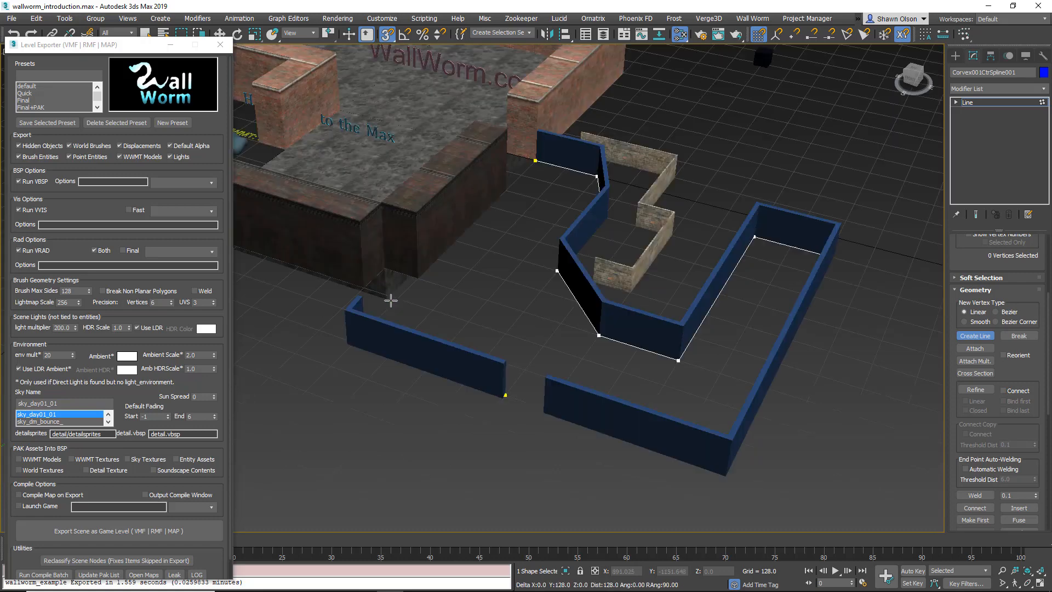
{"action": "left_click", "coordinate": [418, 277]}
{"action": "right_click", "coordinate": [418, 277]}
{"action": "right_click", "coordinate": [511, 279]}
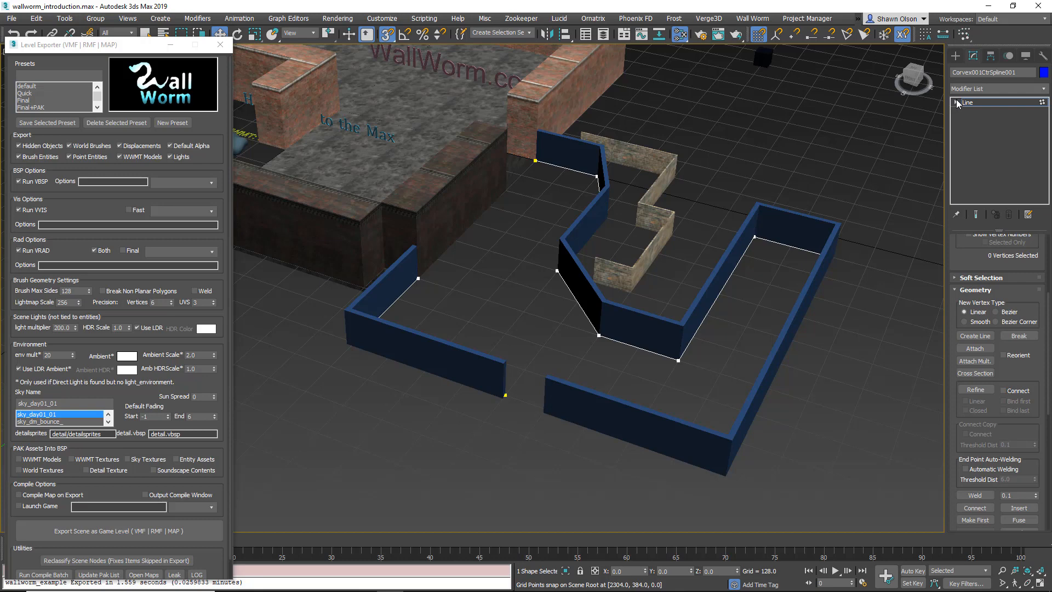
- Move the first path's sixth vertex one 128-unit grid step along X and back, and leave vertex editing
{"action": "left_click", "coordinate": [957, 103]}
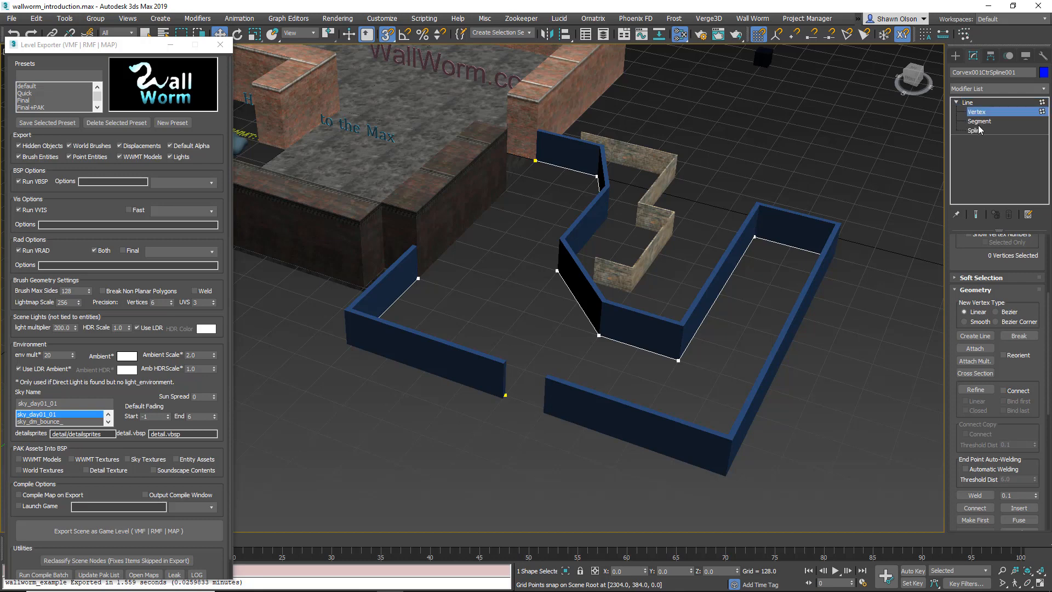
{"action": "left_click", "coordinate": [678, 361]}
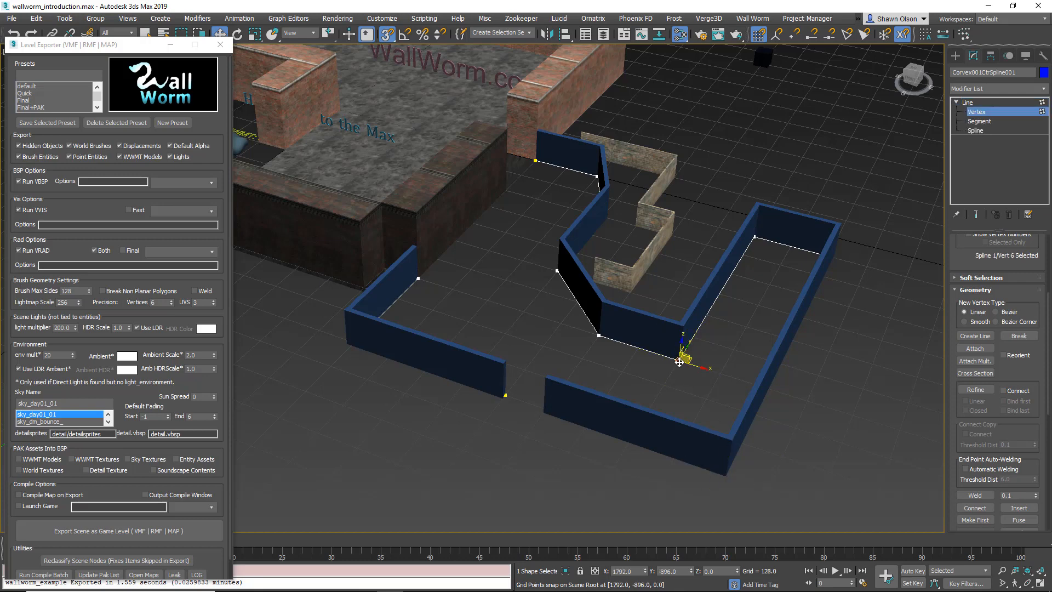
{"action": "left_click_drag", "start_coordinate": [677, 364], "coordinate": [640, 348]}
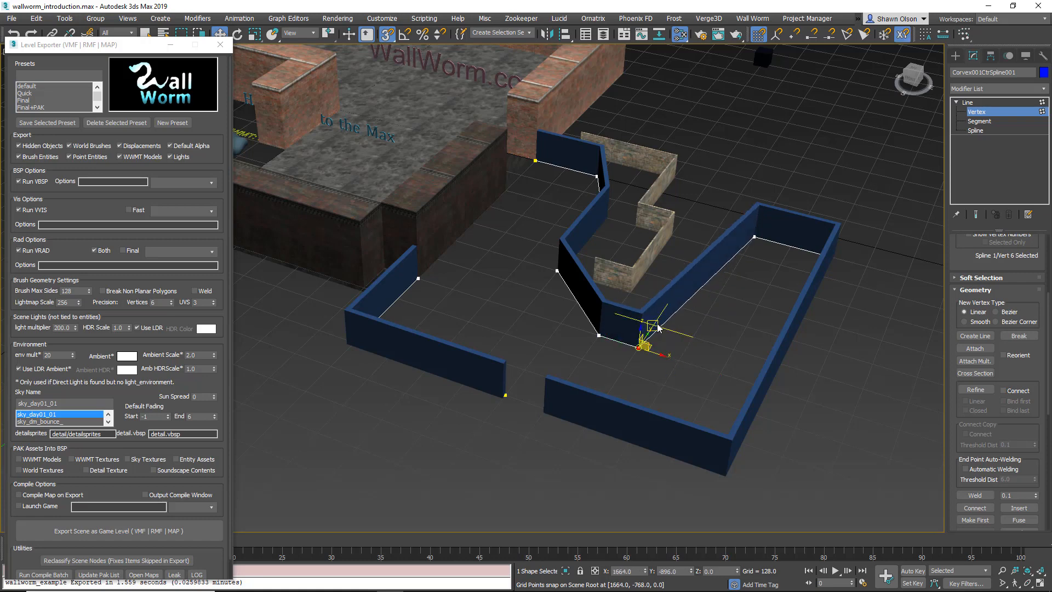
{"action": "scroll", "coordinate": [658, 328], "scroll_direction": "up", "scroll_amount": 5}
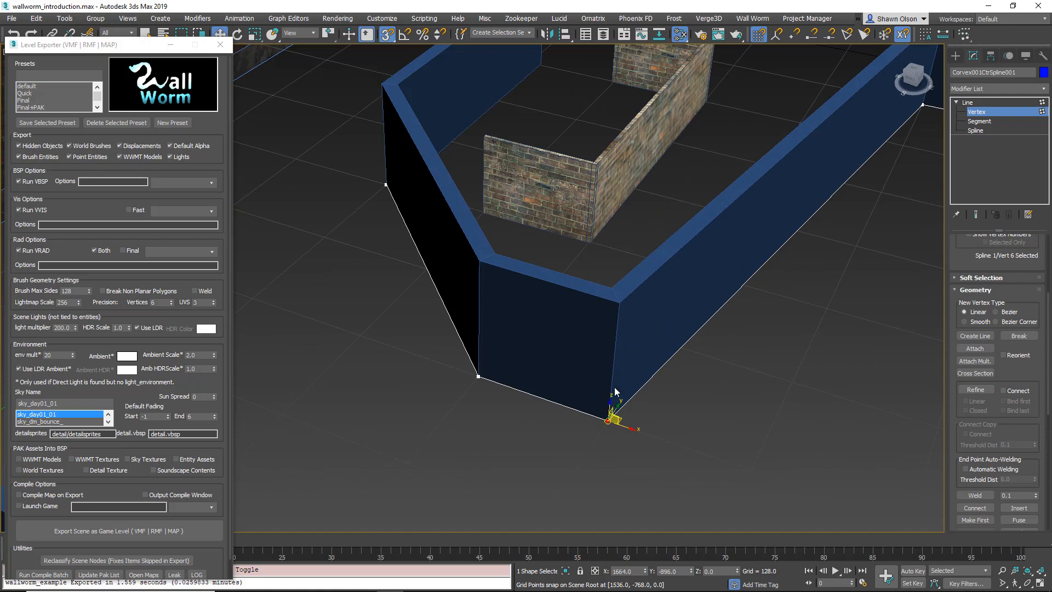
{"action": "left_click_drag", "start_coordinate": [614, 393], "coordinate": [769, 437]}
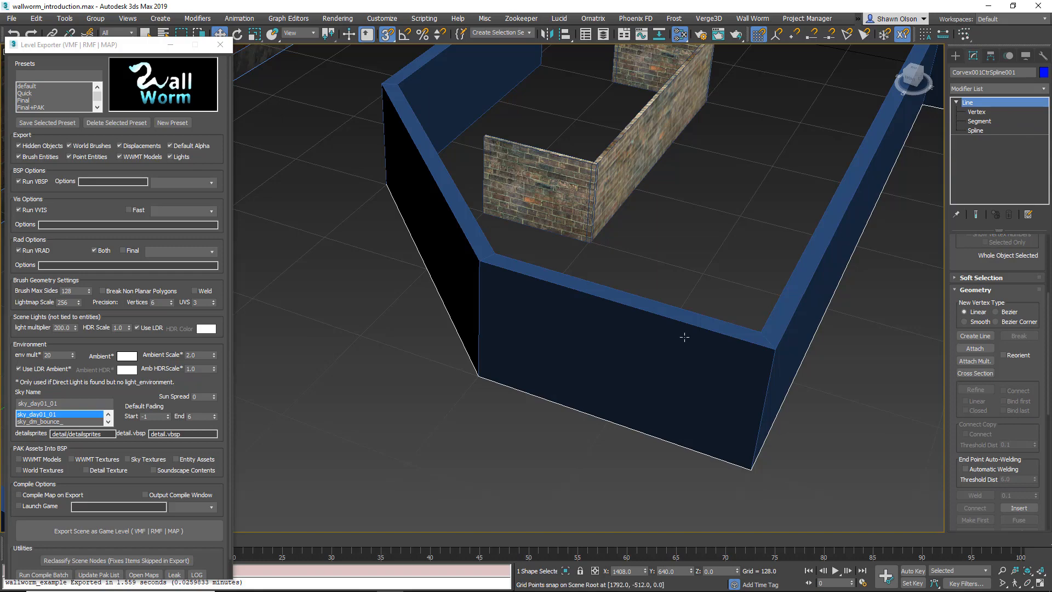
{"action": "key", "text": "1"}
- Select the CorVex wall and increase its wall width to 34.7 and its height to 254
{"action": "left_click", "coordinate": [825, 325]}
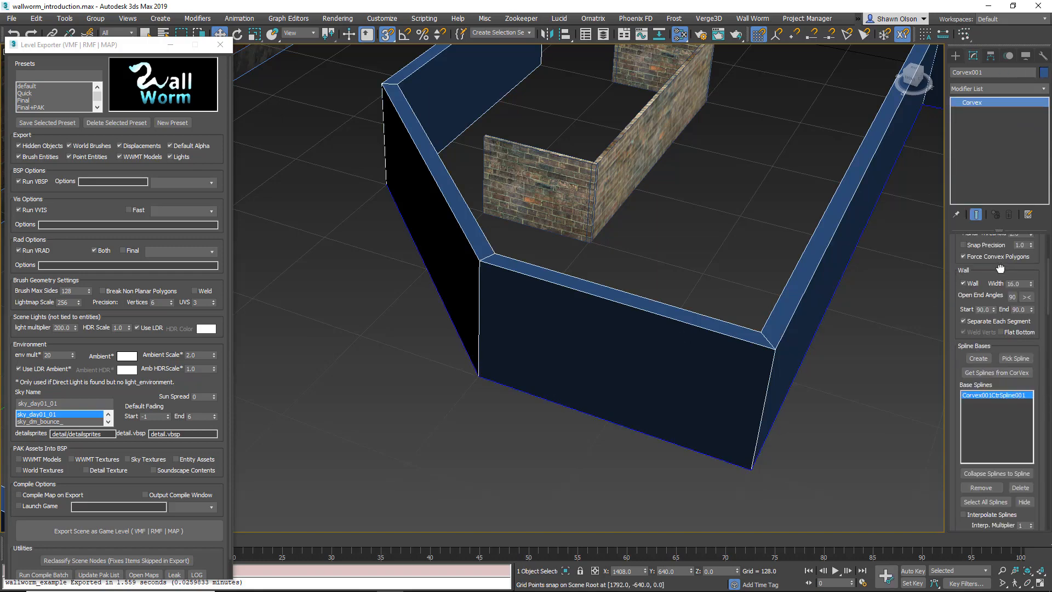
{"action": "scroll", "coordinate": [1027, 406], "scroll_direction": "up", "scroll_amount": 3}
{"action": "scroll", "coordinate": [704, 298], "scroll_direction": "down", "scroll_amount": 5}
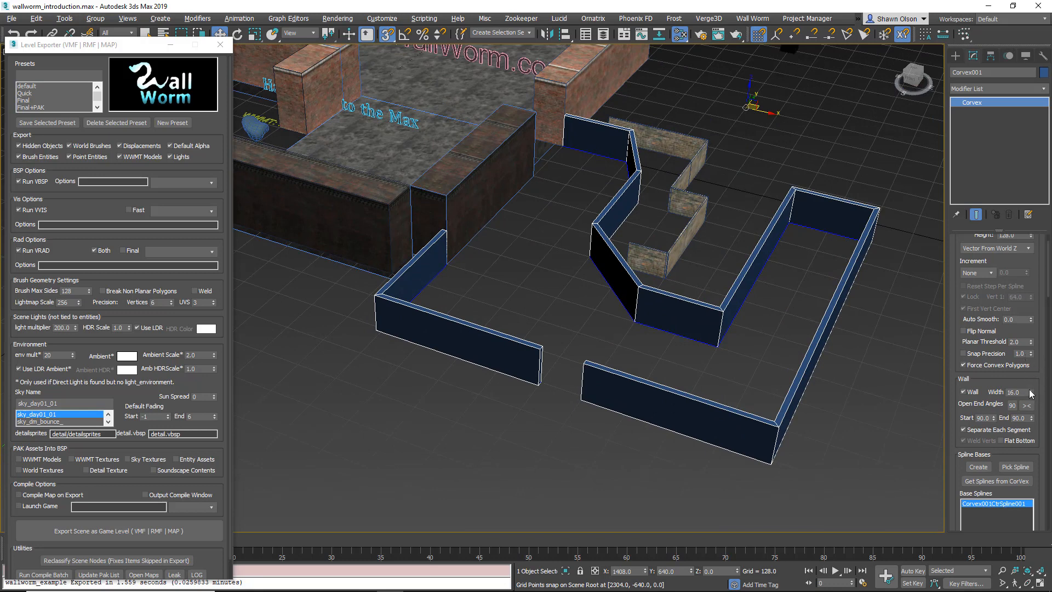
{"action": "left_click_drag", "start_coordinate": [1033, 393], "coordinate": [1033, 219]}
{"action": "scroll", "coordinate": [1017, 257], "scroll_direction": "up", "scroll_amount": 1}
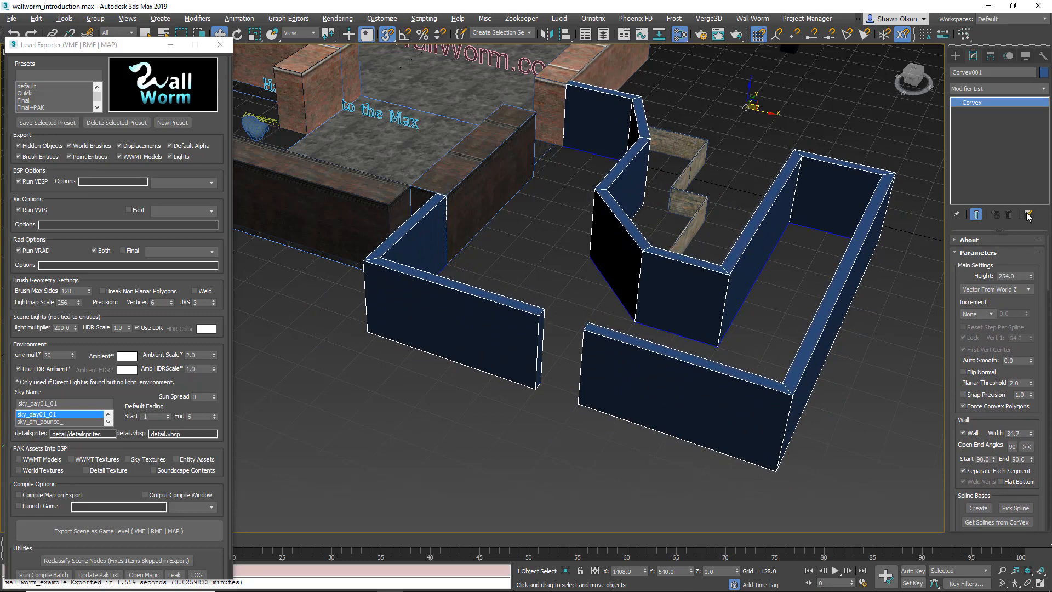
- Pick the CorVex wall's main material ID from the level's red brick wall
{"action": "left_click_drag", "start_coordinate": [1050, 265], "coordinate": [1050, 399]}
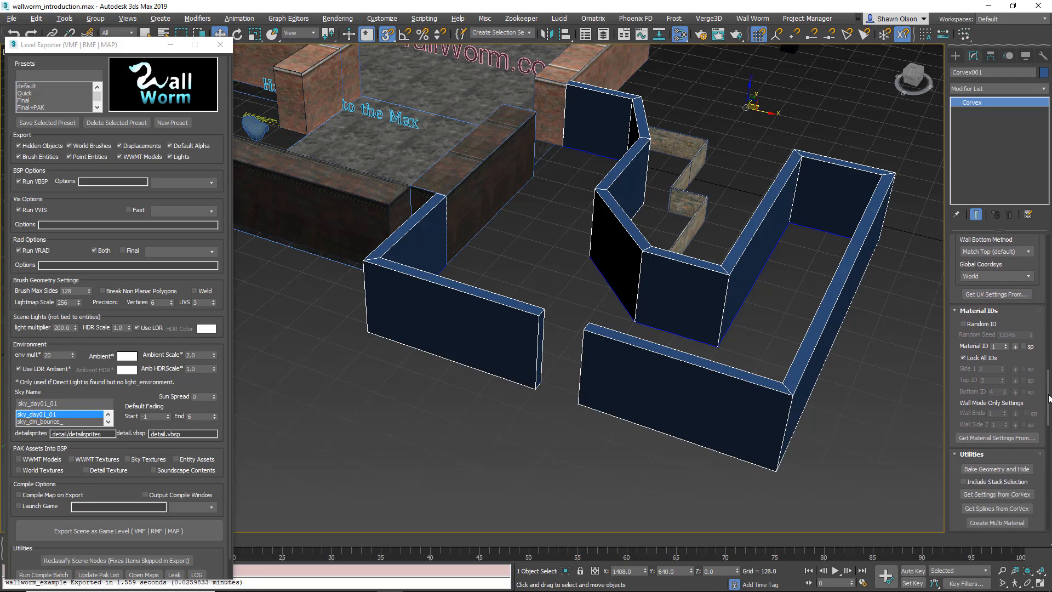
{"action": "left_click", "coordinate": [1016, 347]}
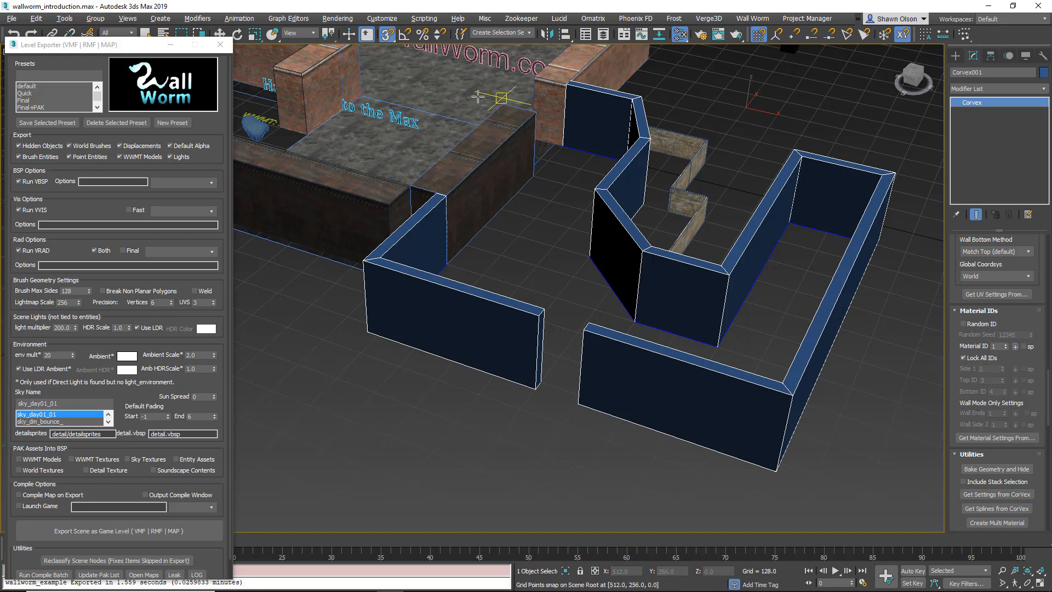
{"action": "left_click", "coordinate": [315, 83]}
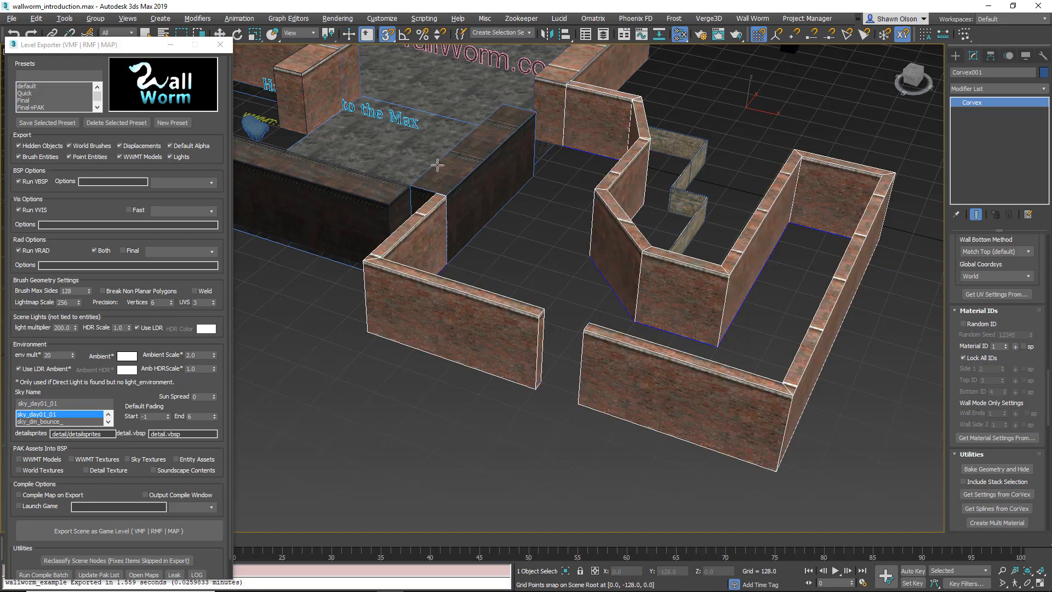
- Unlock the CorVex's material IDs and pick its Top ID from the level's concrete floor
{"action": "left_click", "coordinate": [964, 359]}
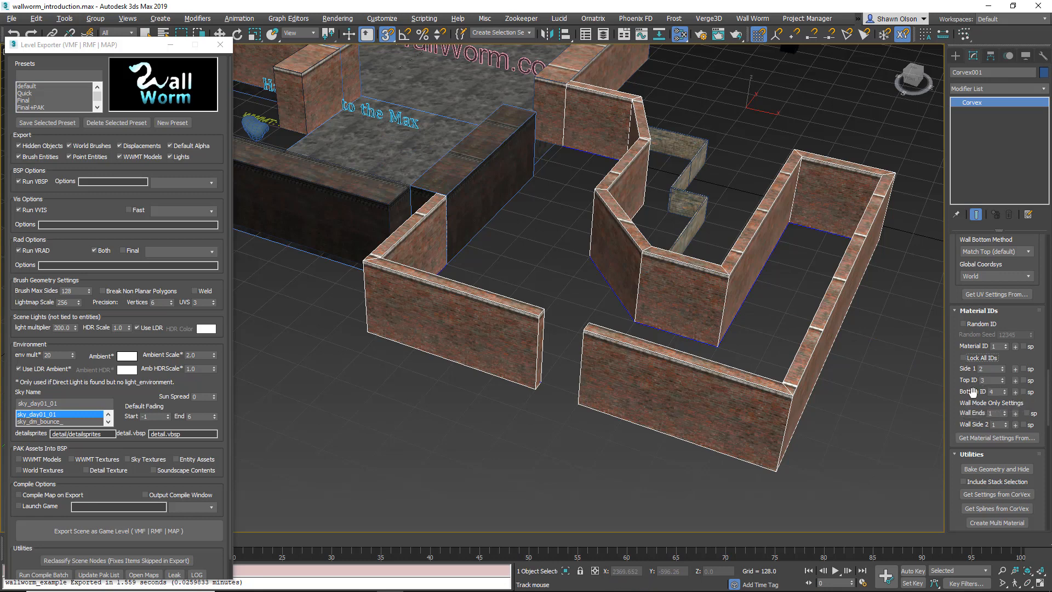
{"action": "key", "text": "w"}
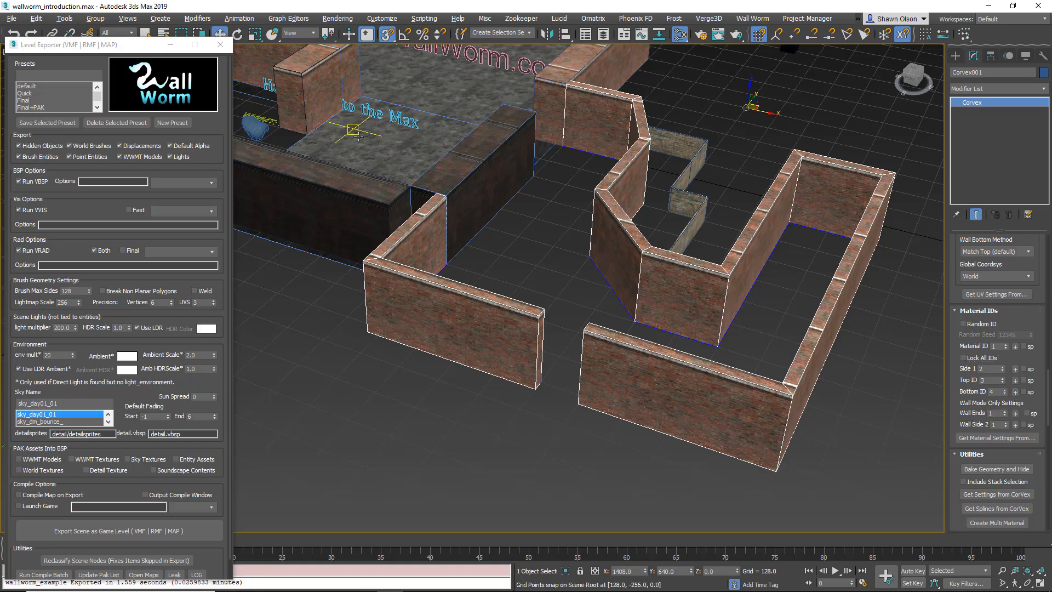
{"action": "scroll", "coordinate": [1013, 373], "scroll_direction": "down", "scroll_amount": 2}
{"action": "left_click", "coordinate": [1015, 349]}
{"action": "left_click", "coordinate": [391, 161]}
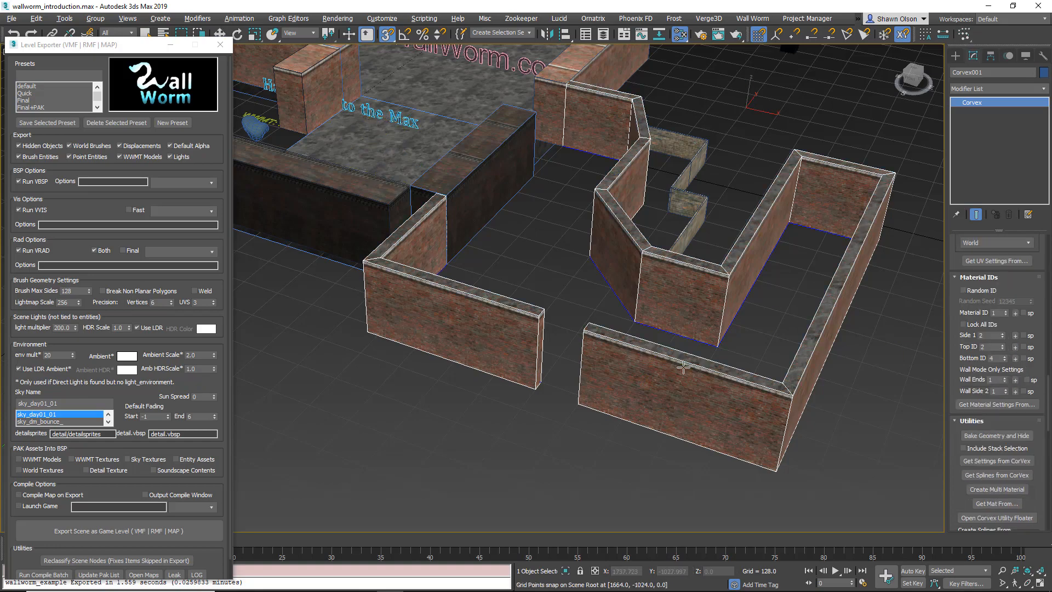
- Examine the textures on the CorVex wall's sides, top and underside
{"action": "middle_click_drag", "start_coordinate": [681, 373], "coordinate": [596, 365], "text": "alt"}
{"action": "middle_click_drag", "start_coordinate": [731, 392], "coordinate": [416, 356]}
{"action": "scroll", "coordinate": [633, 430], "scroll_direction": "up", "scroll_amount": 2}
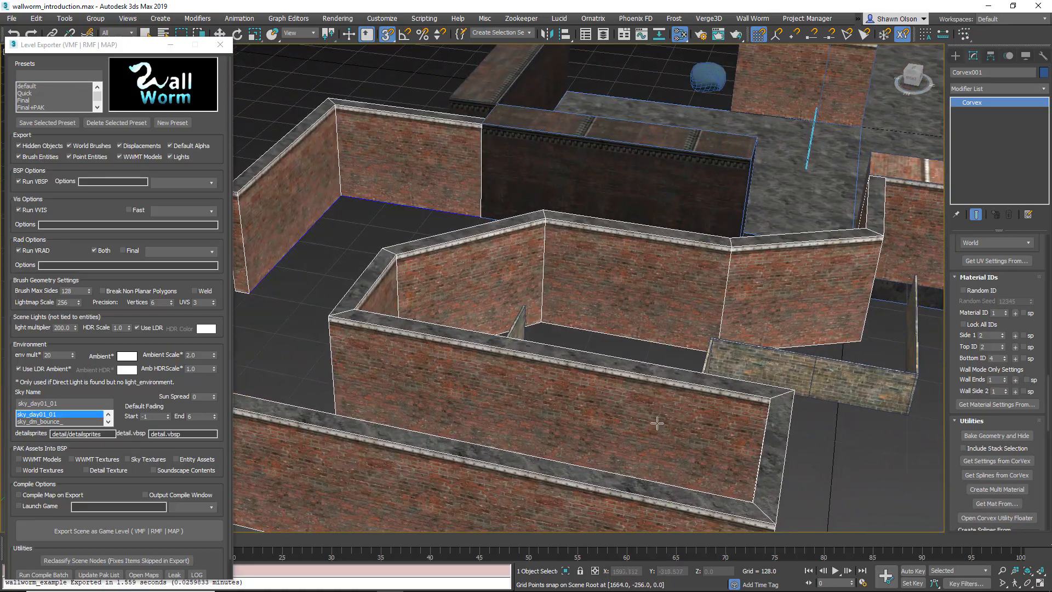
{"action": "middle_click_drag", "start_coordinate": [657, 423], "coordinate": [766, 160]}
{"action": "scroll", "coordinate": [678, 336], "scroll_direction": "up", "scroll_amount": 2}
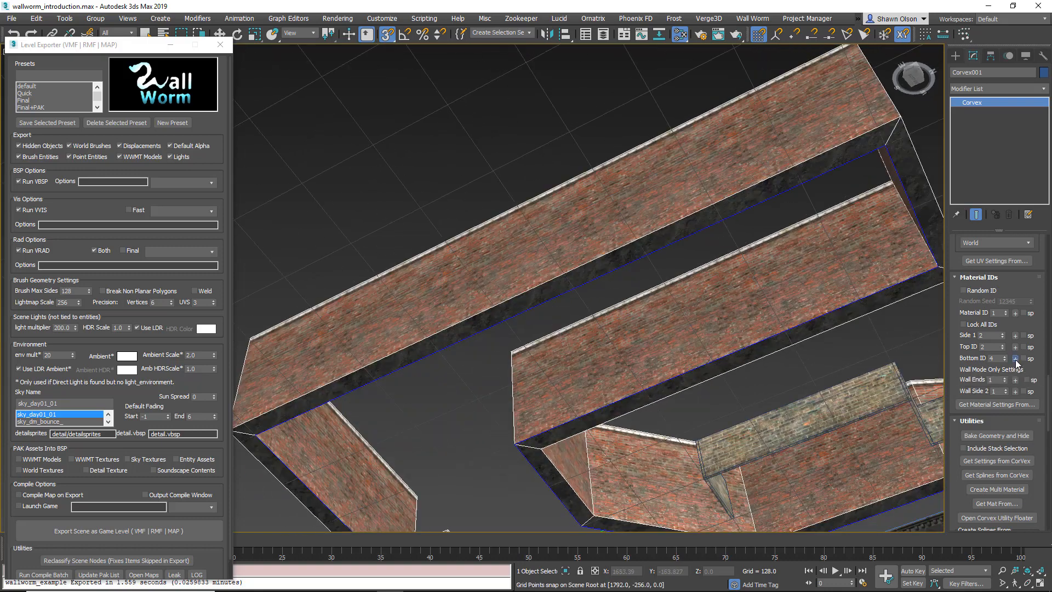
- Pick the CorVex wall's Bottom ID from its red brick face, and change that Bottom ID to 2
{"action": "key", "text": "w"}
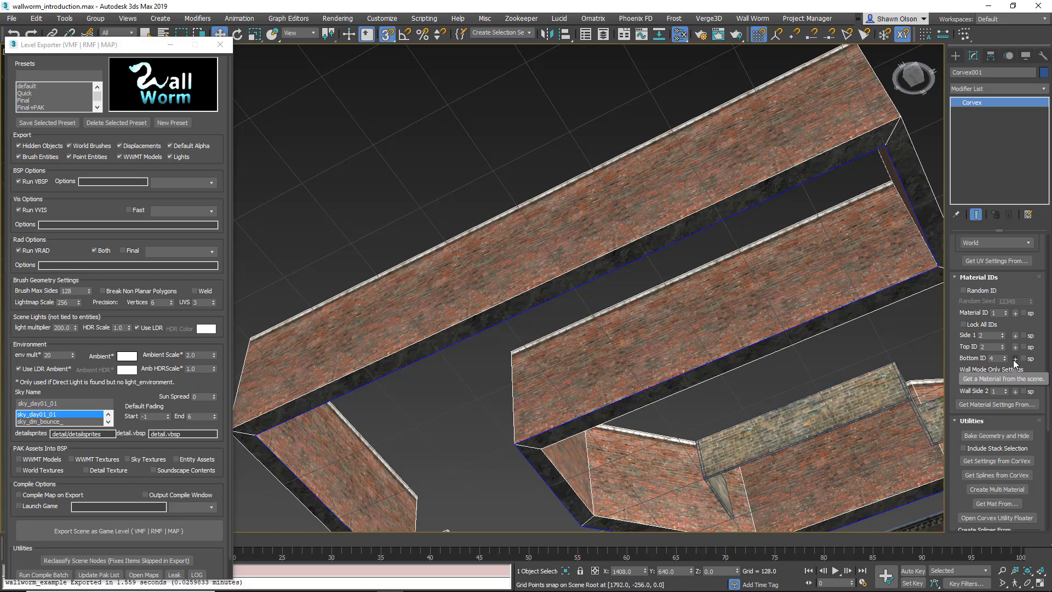
{"action": "left_click", "coordinate": [799, 300]}
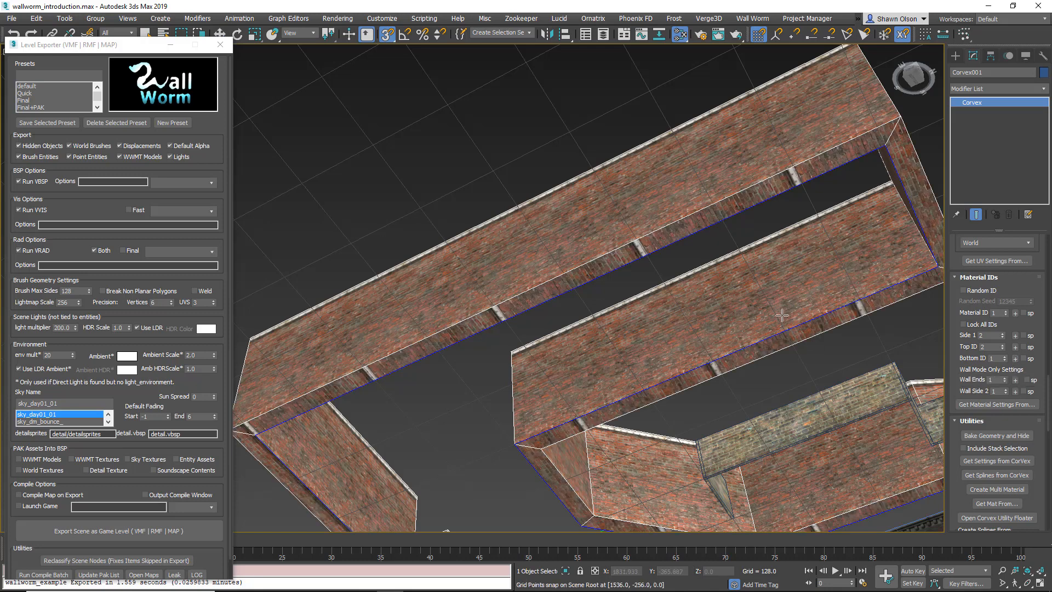
{"action": "left_click", "coordinate": [1005, 356]}
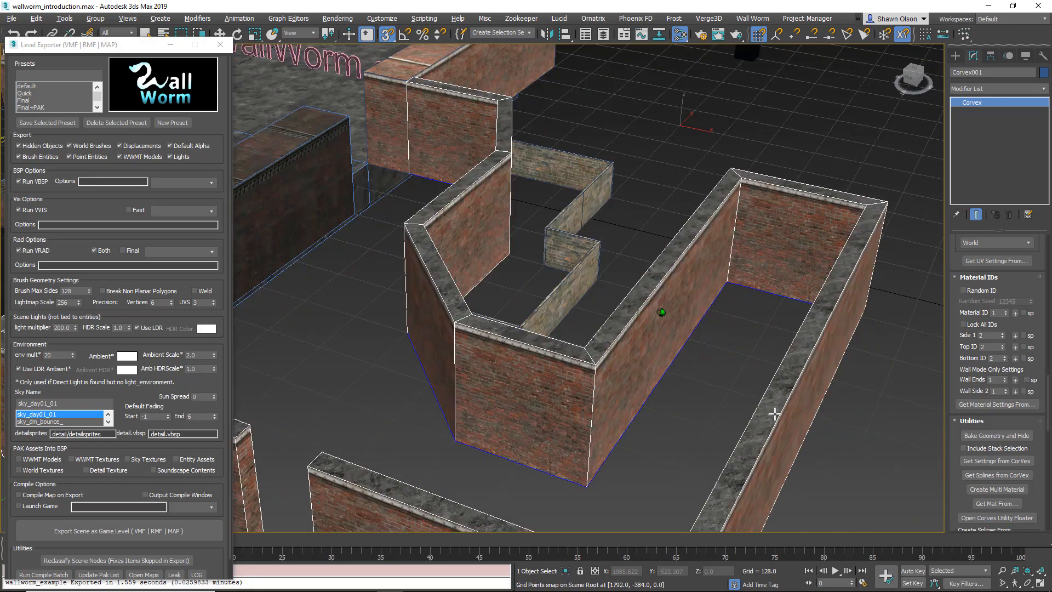
{"action": "middle_click_drag", "start_coordinate": [775, 414], "coordinate": [623, 306], "text": "alt"}
{"action": "scroll", "coordinate": [625, 248], "scroll_direction": "down", "scroll_amount": 2}
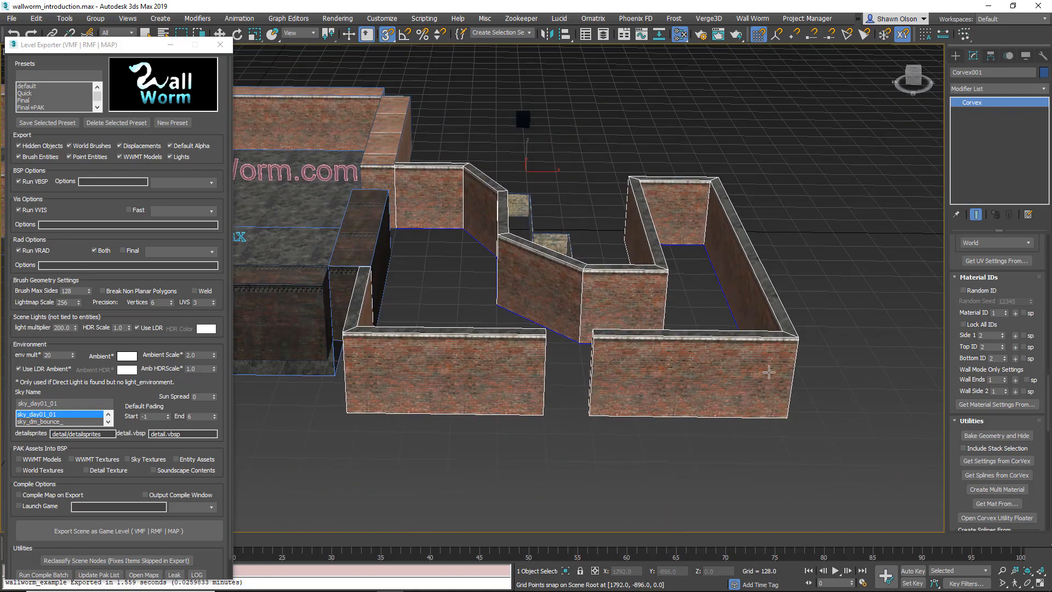
- Add a second CorVex object on the empty ground beyond the brick walls, at X 1408, Y 1280
{"action": "scroll", "coordinate": [1044, 402], "scroll_direction": "up", "scroll_amount": 5}
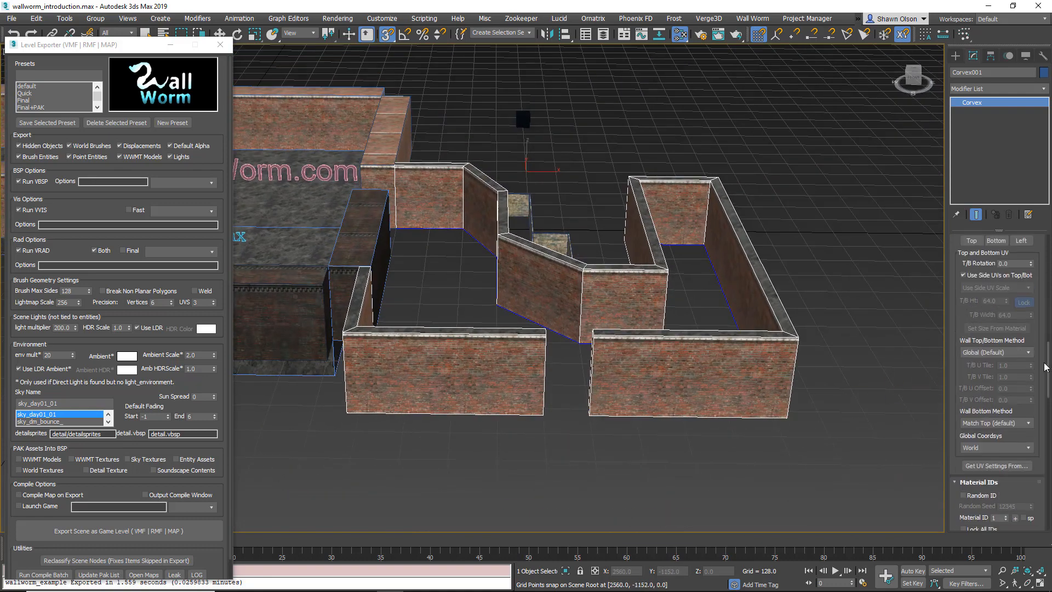
{"action": "middle_click_drag", "start_coordinate": [493, 290], "coordinate": [524, 324]}
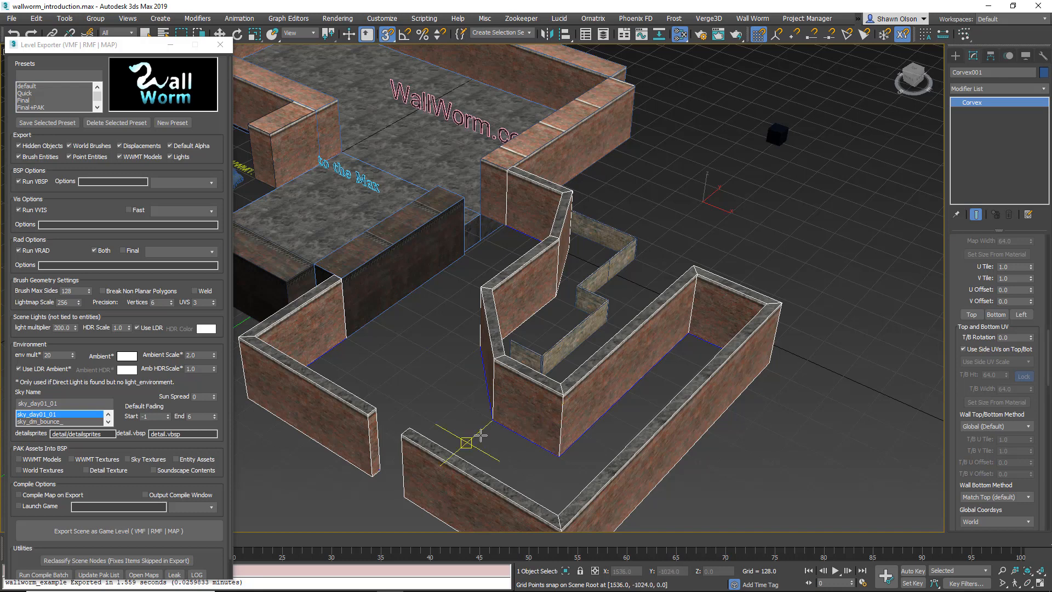
{"action": "key", "text": "w"}
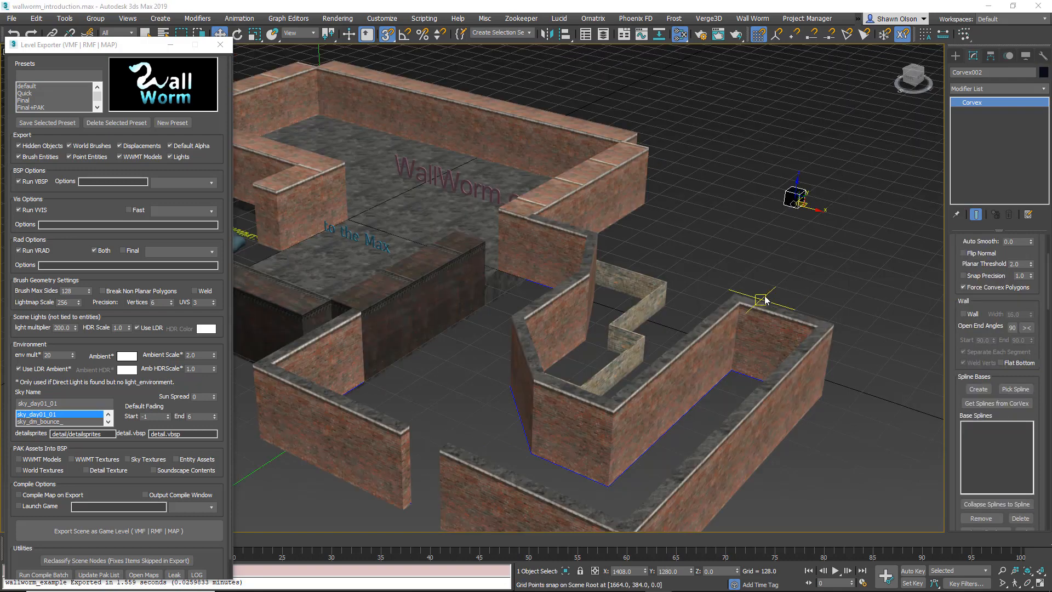
{"action": "middle_click_drag", "start_coordinate": [761, 294], "coordinate": [696, 304]}
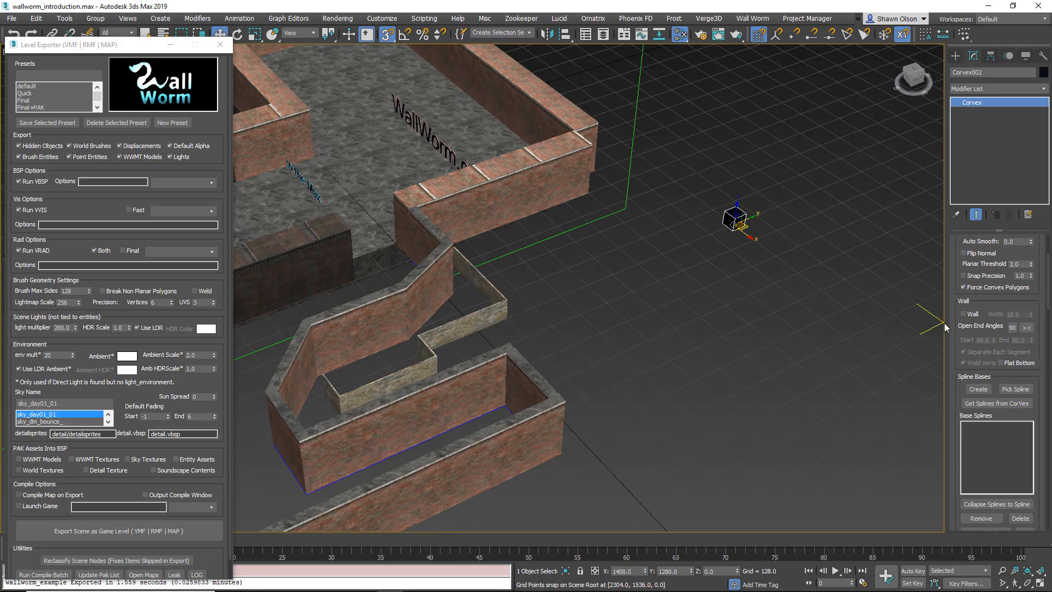
- Create a base spline for the new CorVex and draw a closed grid-snapped rectangle of about 384 by 256 units
{"action": "left_click_drag", "start_coordinate": [973, 317], "coordinate": [996, 449]}
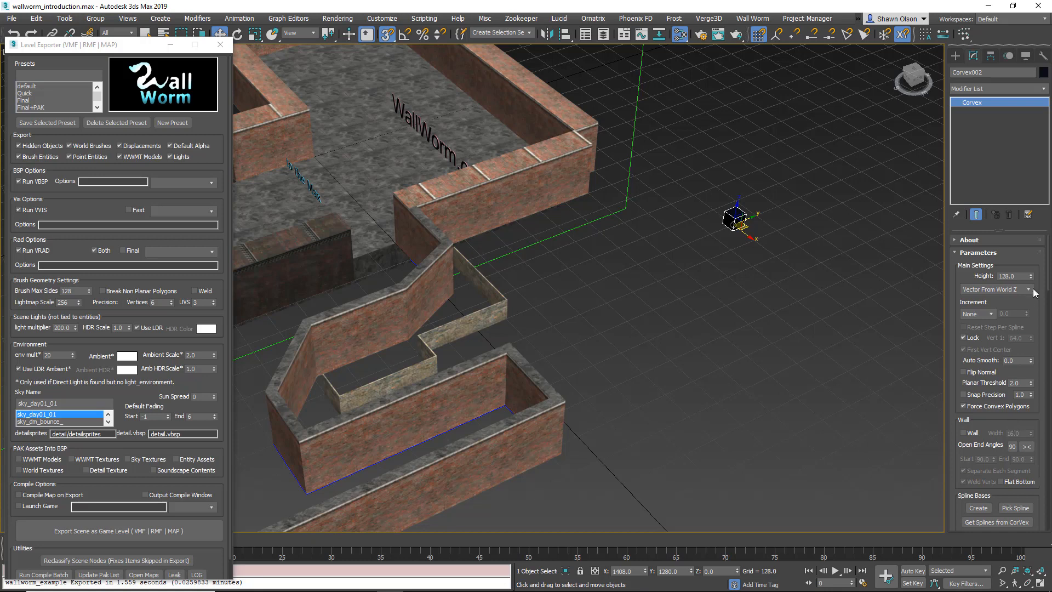
{"action": "left_click_drag", "start_coordinate": [1049, 283], "coordinate": [1049, 313]}
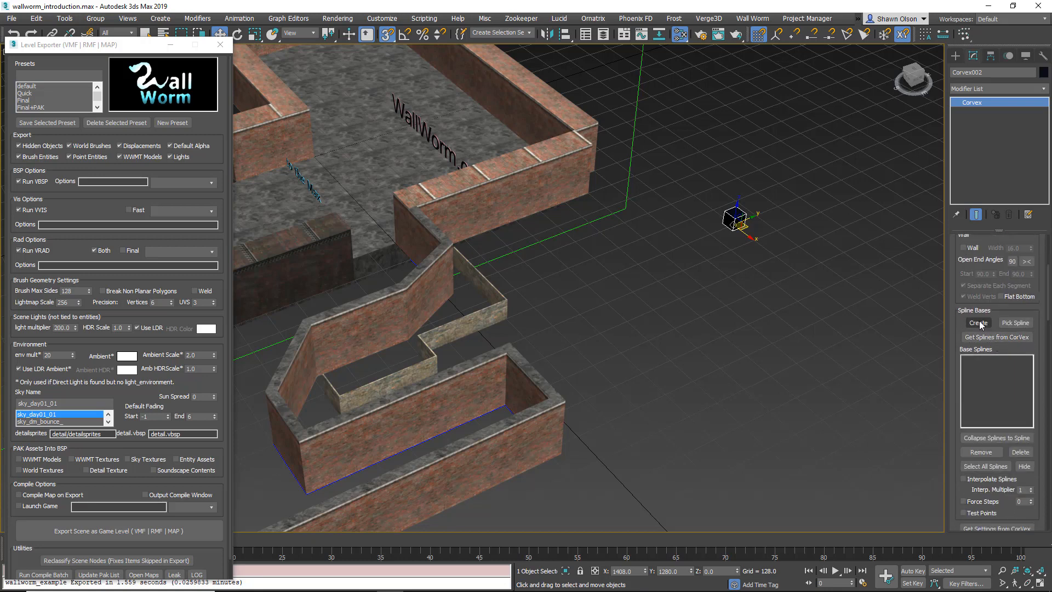
{"action": "left_click", "coordinate": [979, 323]}
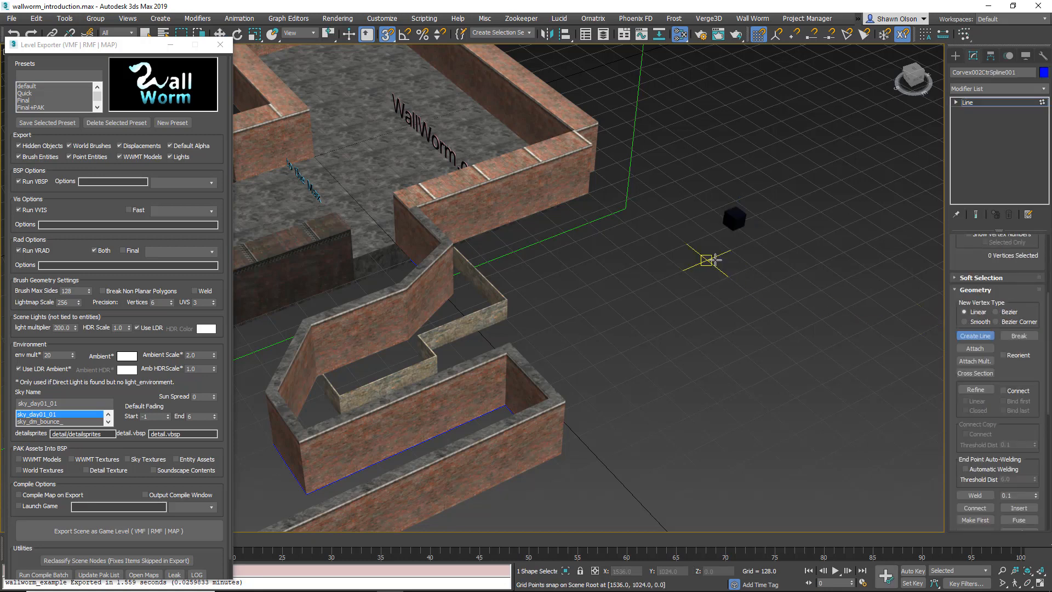
{"action": "middle_click_drag", "start_coordinate": [731, 307], "coordinate": [641, 316]}
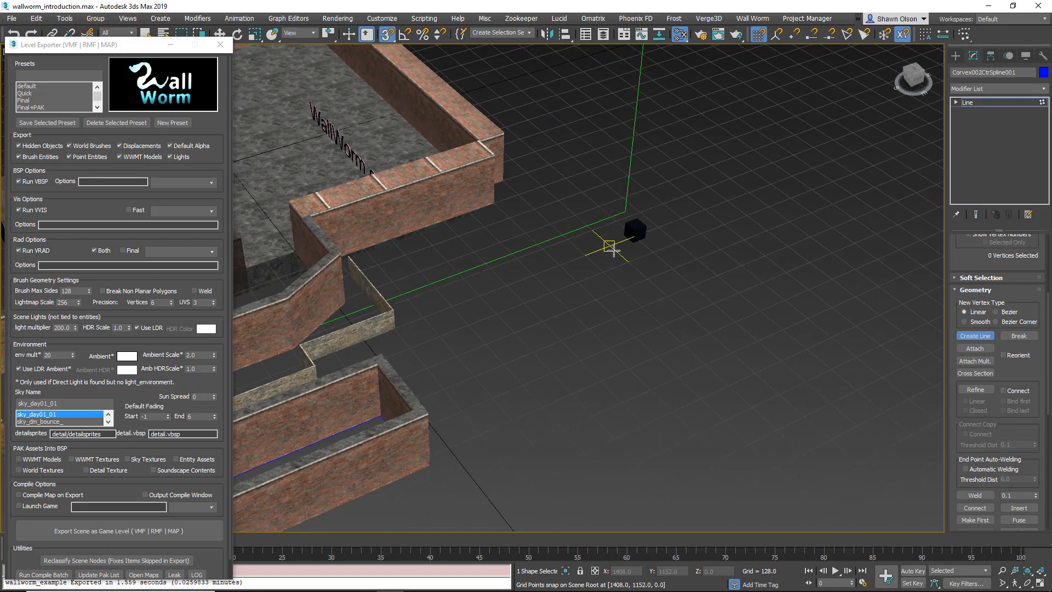
{"action": "middle_click_drag", "start_coordinate": [530, 327], "coordinate": [526, 331], "text": "alt"}
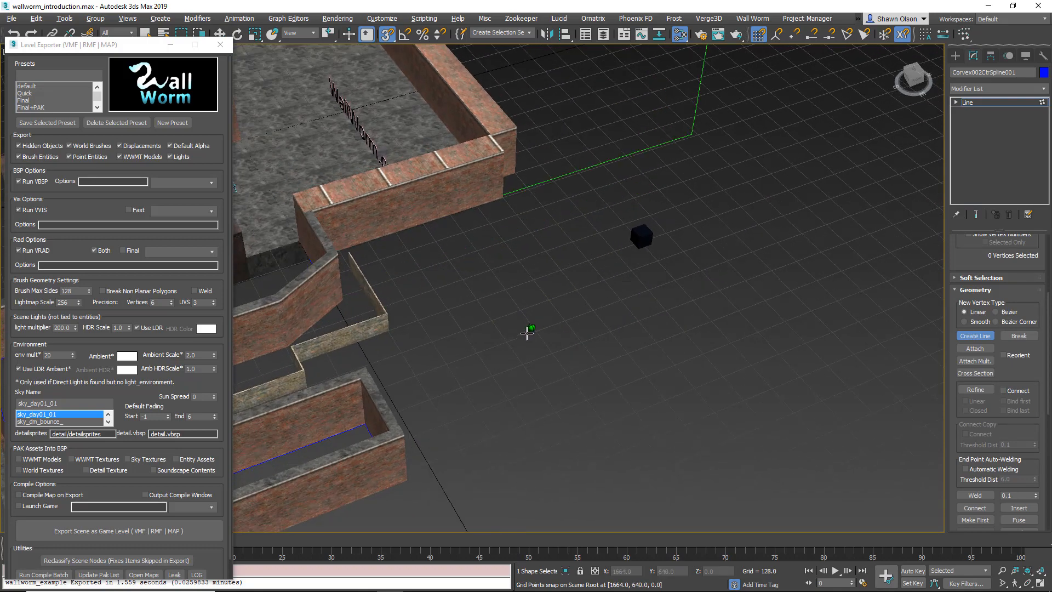
{"action": "left_click", "coordinate": [520, 311]}
{"action": "left_click", "coordinate": [491, 270]}
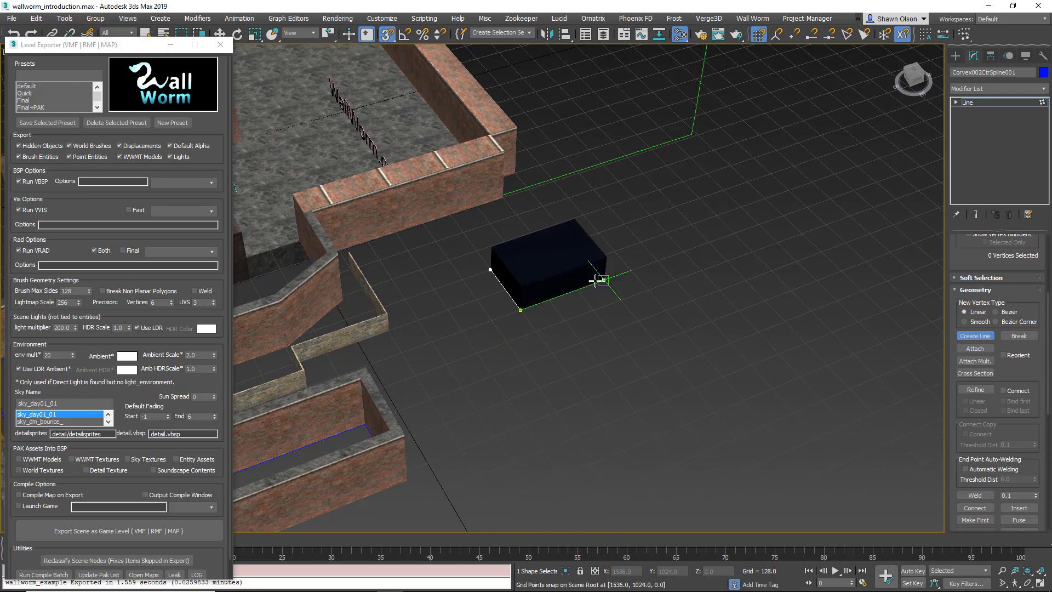
{"action": "left_click", "coordinate": [603, 280]}
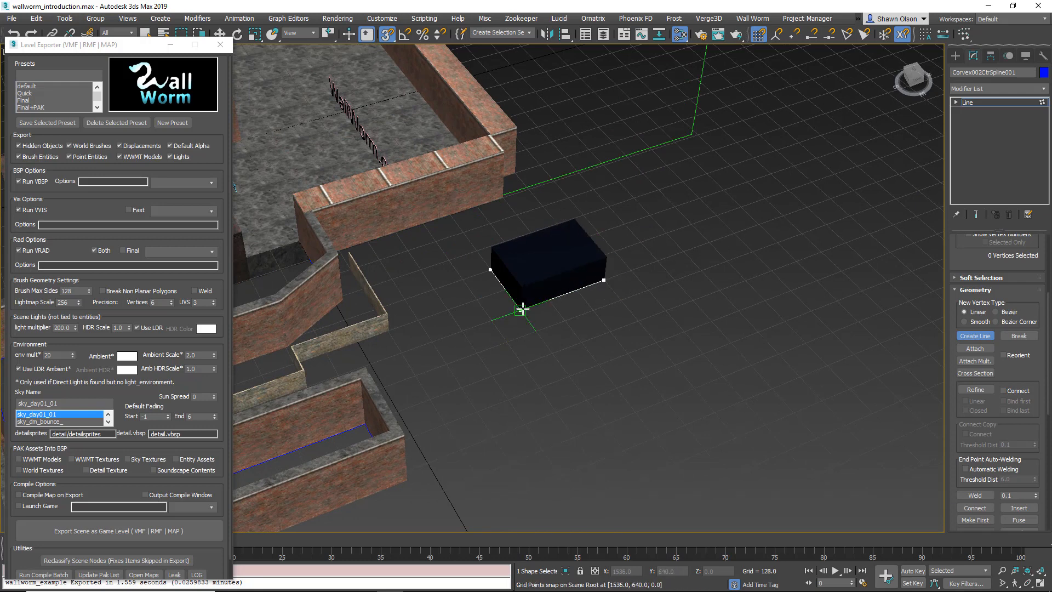
{"action": "left_click", "coordinate": [520, 310]}
{"action": "left_click", "coordinate": [510, 334]}
{"action": "mouse_move", "coordinate": [548, 326]}
{"action": "middle_mouse_down", "text": "alt"}
{"action": "mouse_move", "coordinate": [557, 331]}
{"action": "mouse_move", "coordinate": [512, 360]}
{"action": "mouse_move", "coordinate": [543, 328]}
{"action": "middle_mouse_up", "text": "alt"}
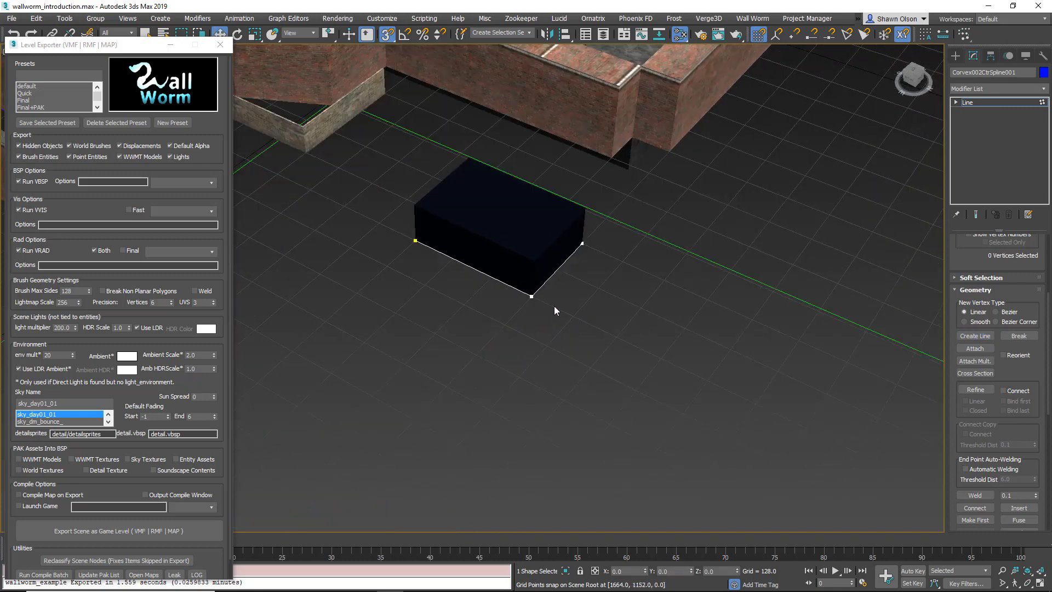
- Add a closed six-sided outline to the base spline, sharing the rectangle's short edge
{"action": "left_click", "coordinate": [973, 337]}
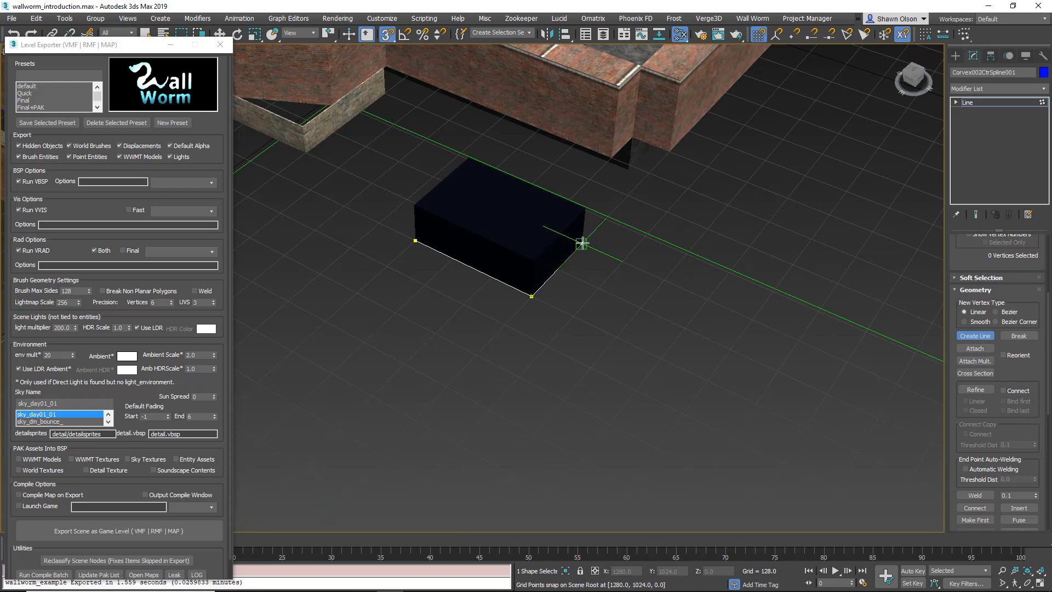
{"action": "left_click_drag", "start_coordinate": [582, 243], "coordinate": [800, 341]}
{"action": "left_click", "coordinate": [801, 341]}
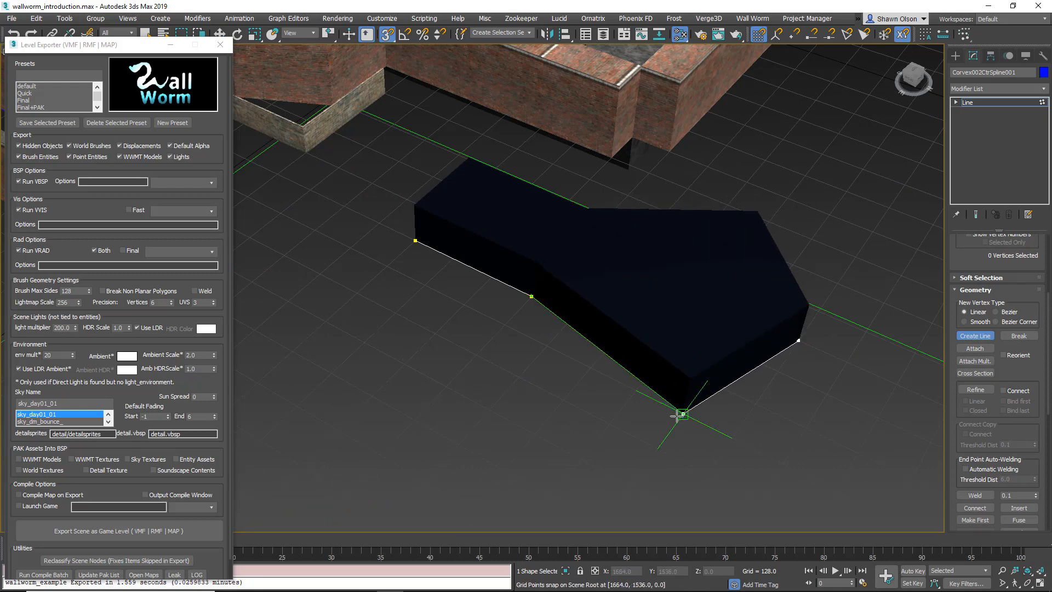
{"action": "left_click", "coordinate": [682, 414]}
{"action": "left_click", "coordinate": [547, 345]}
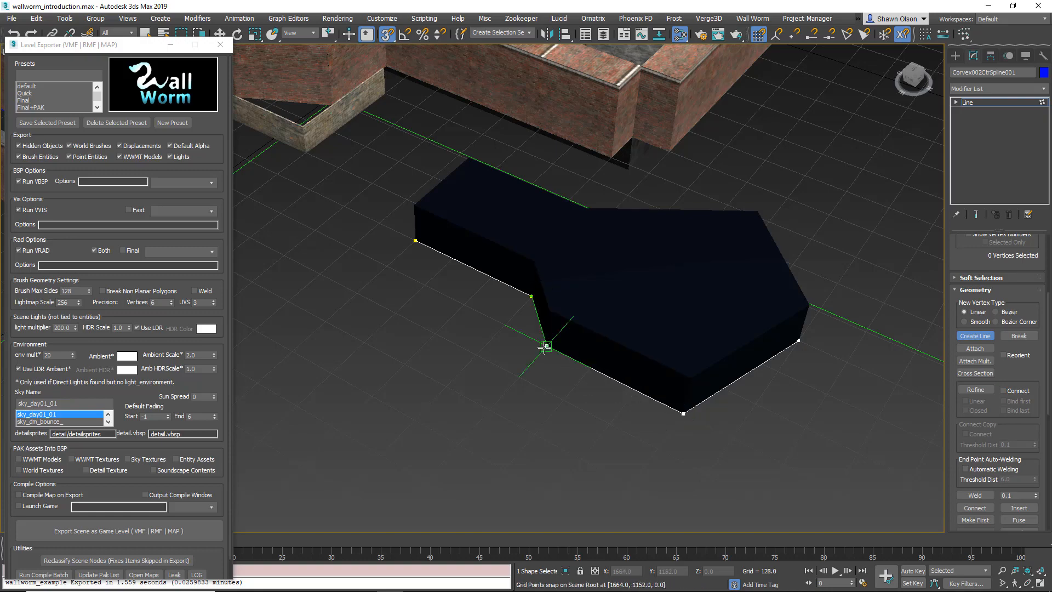
{"action": "left_click", "coordinate": [536, 317]}
{"action": "left_click", "coordinate": [531, 297]}
{"action": "left_click", "coordinate": [556, 338]}
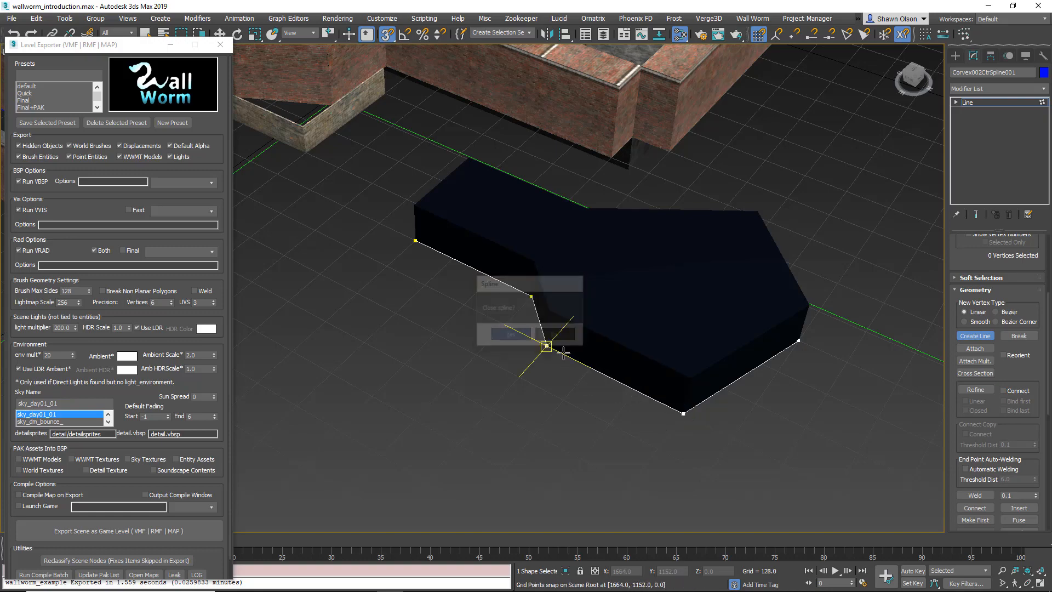
- Draw a closed five-sided outline on the base spline, sharing the outer edge of the six-sided shape
{"action": "scroll", "coordinate": [598, 359], "scroll_direction": "down", "scroll_amount": 5}
{"action": "mouse_move", "coordinate": [596, 359]}
{"action": "middle_mouse_down", "text": "alt"}
{"action": "mouse_move", "coordinate": [606, 371]}
{"action": "mouse_move", "coordinate": [512, 333]}
{"action": "mouse_move", "coordinate": [521, 334]}
{"action": "mouse_move", "coordinate": [510, 346]}
{"action": "middle_mouse_up", "text": "alt"}
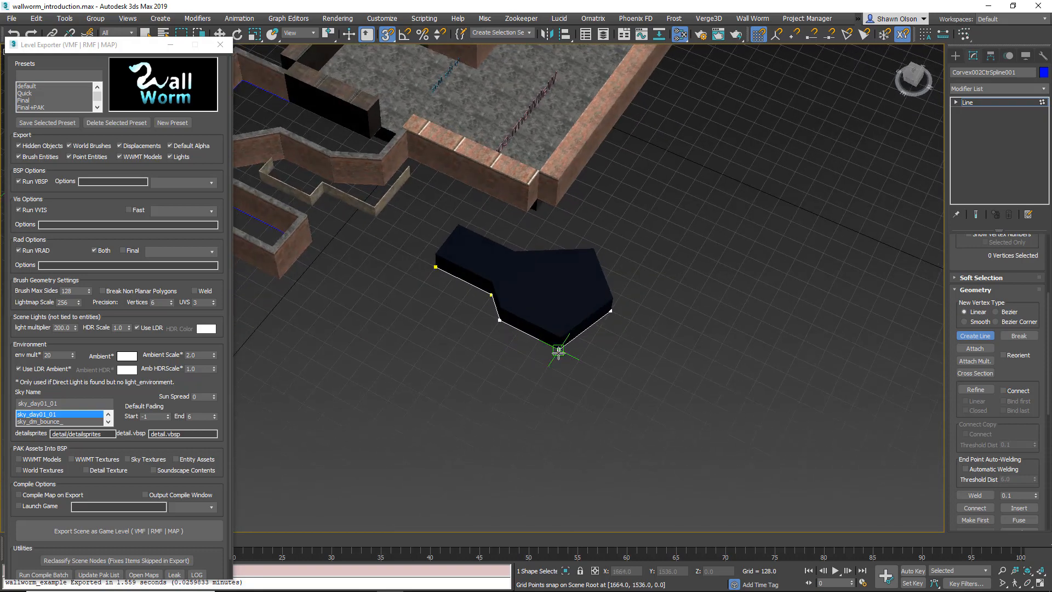
{"action": "left_click", "coordinate": [558, 350]}
{"action": "left_click", "coordinate": [566, 423]}
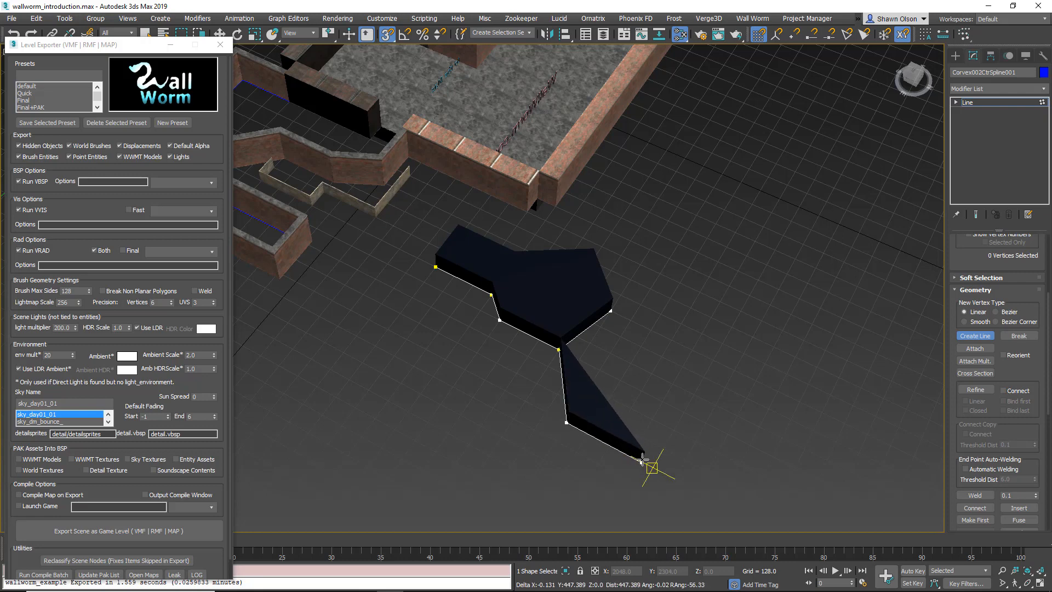
{"action": "left_click", "coordinate": [631, 455]}
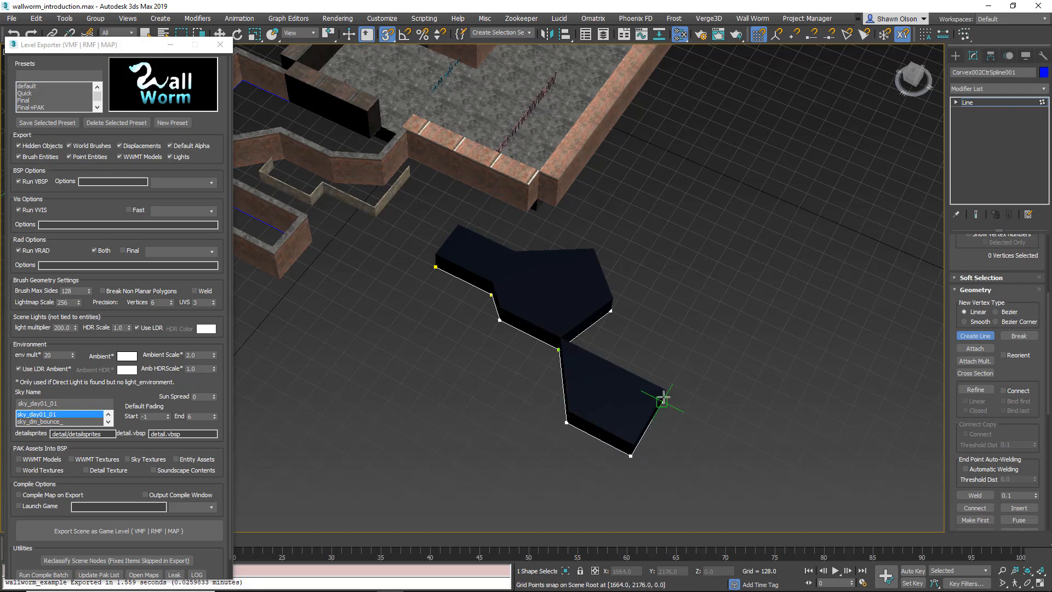
{"action": "left_click", "coordinate": [663, 400]}
{"action": "left_click", "coordinate": [610, 312]}
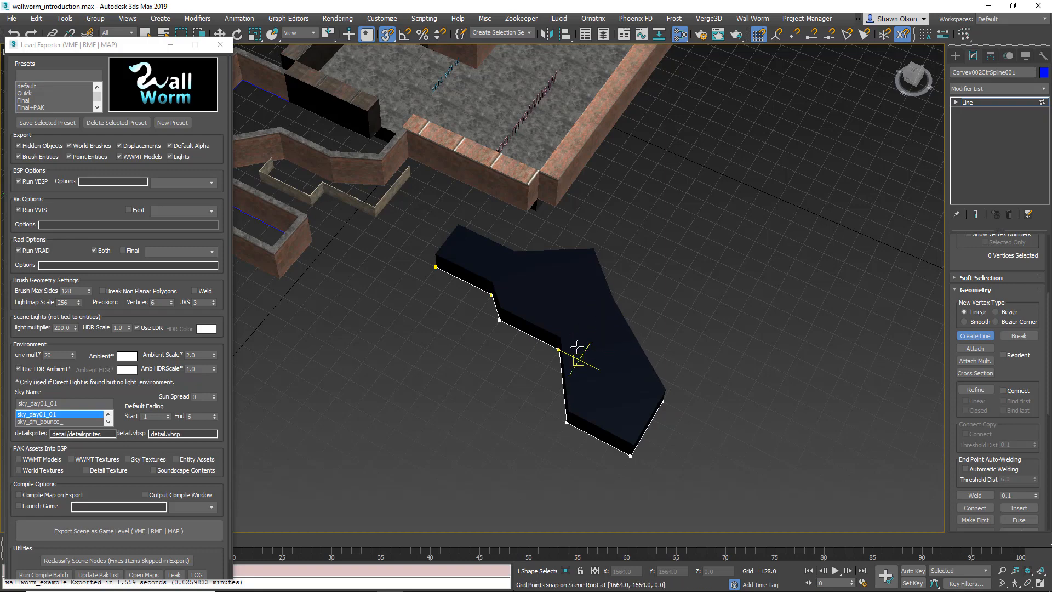
{"action": "left_click", "coordinate": [558, 351]}
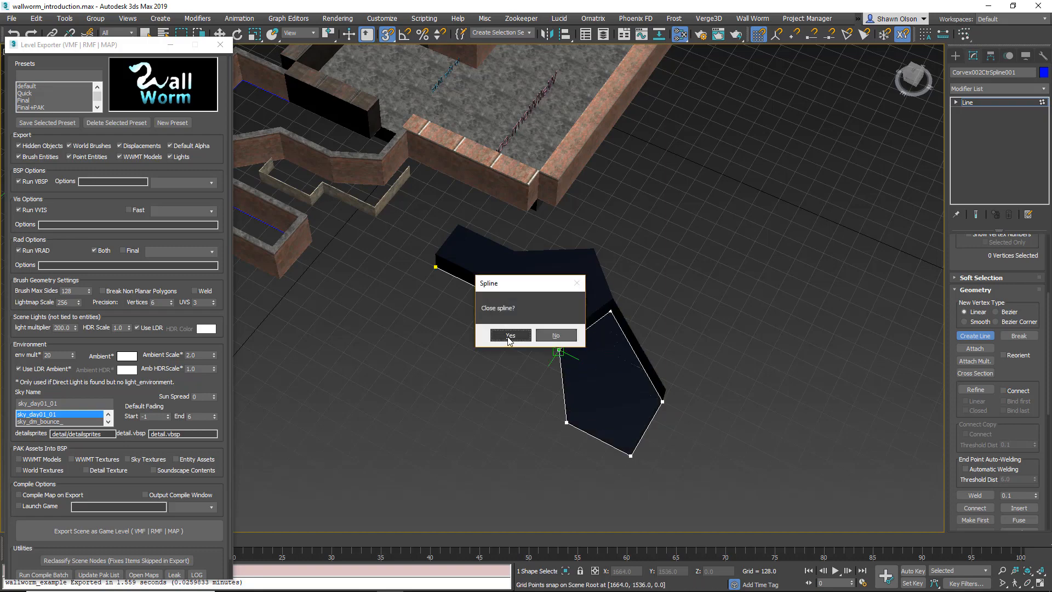
{"action": "left_click", "coordinate": [510, 336]}
- Draw a closed four-sided branch outline on the base spline, extending from the free edge of the six-sided shape
{"action": "mouse_move", "coordinate": [579, 360]}
{"action": "middle_mouse_down", "text": "alt"}
{"action": "mouse_move", "coordinate": [503, 348]}
{"action": "mouse_move", "coordinate": [464, 327]}
{"action": "mouse_move", "coordinate": [456, 343]}
{"action": "middle_mouse_up", "text": "alt"}
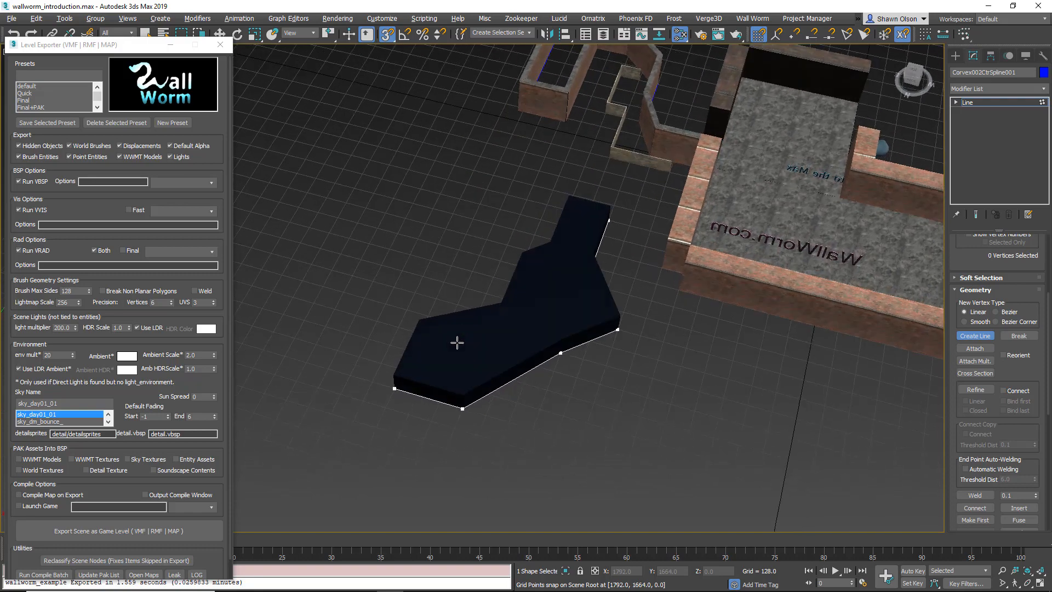
{"action": "left_click", "coordinate": [560, 354]}
{"action": "middle_click_drag", "start_coordinate": [579, 418], "coordinate": [549, 360]}
{"action": "left_click", "coordinate": [548, 367]}
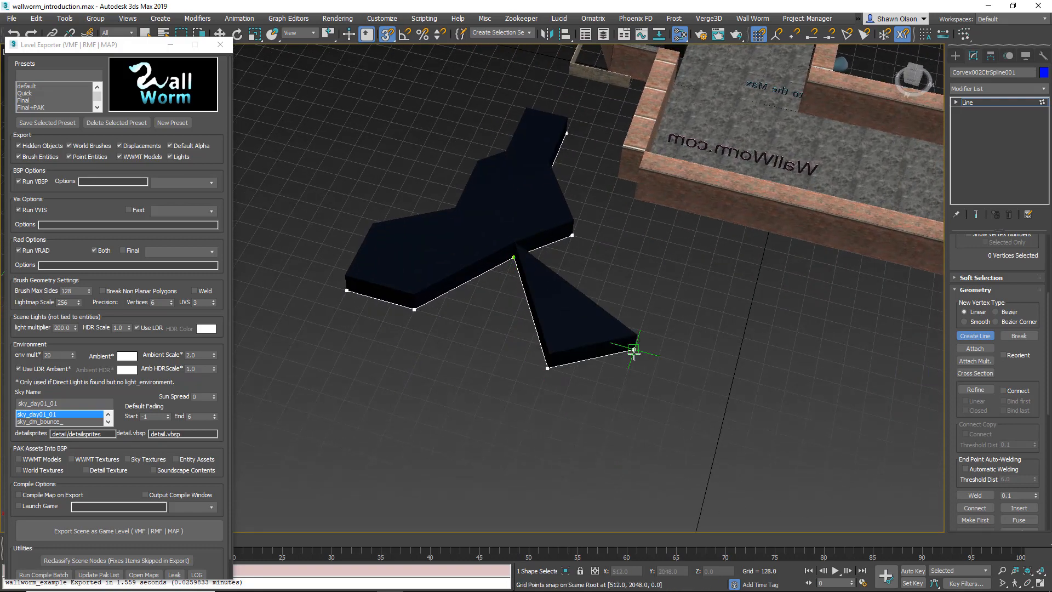
{"action": "left_click", "coordinate": [634, 349]}
{"action": "left_click", "coordinate": [572, 234]}
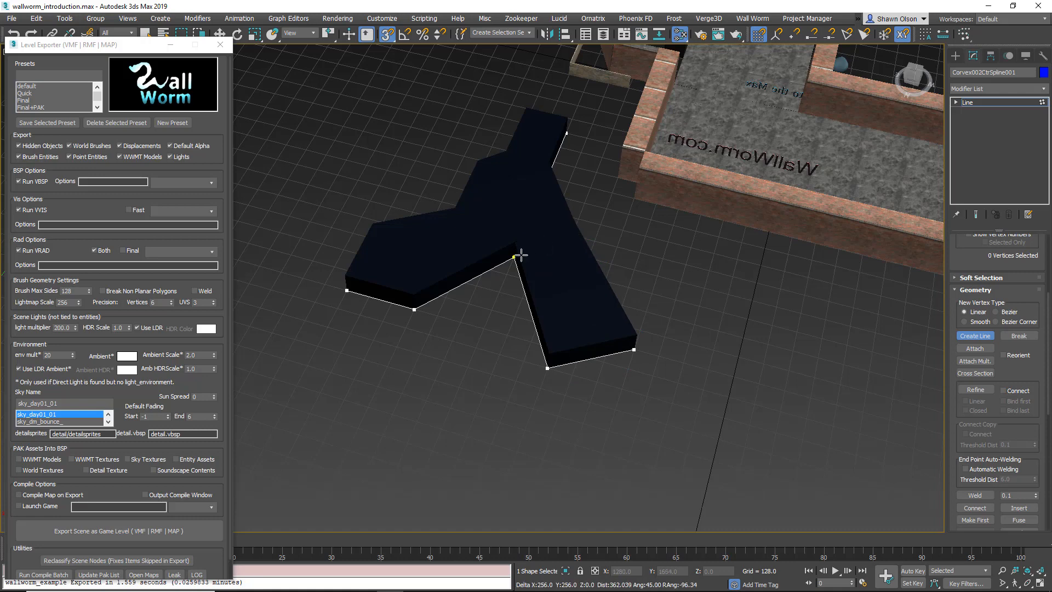
{"action": "left_click", "coordinate": [514, 257]}
{"action": "left_click", "coordinate": [501, 335]}
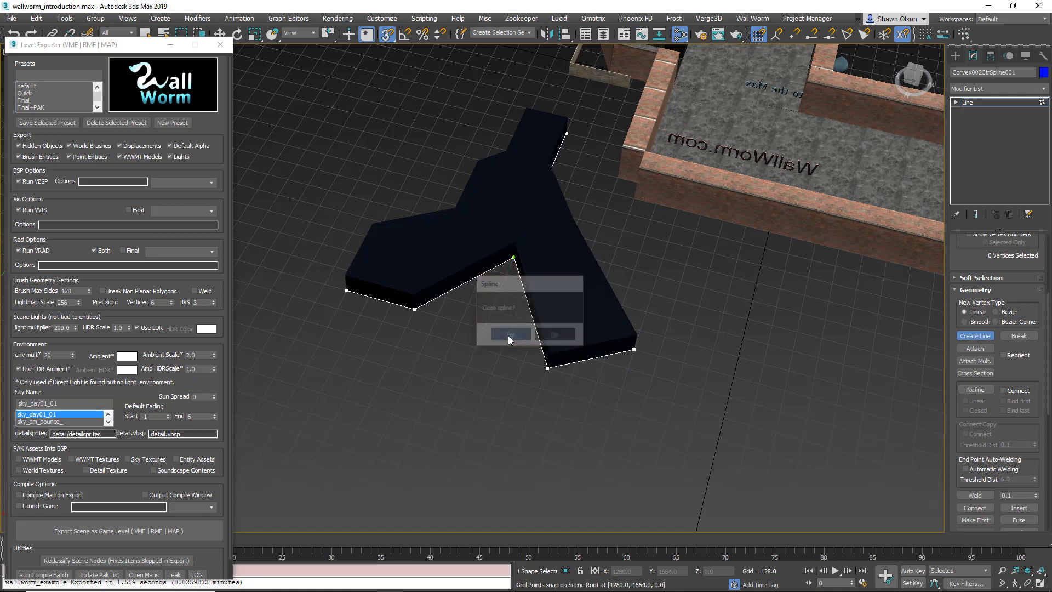
{"action": "mouse_move", "coordinate": [511, 331]}
{"action": "middle_mouse_down", "text": "alt"}
{"action": "mouse_move", "coordinate": [547, 334]}
{"action": "mouse_move", "coordinate": [507, 366]}
{"action": "middle_mouse_up", "text": "alt"}
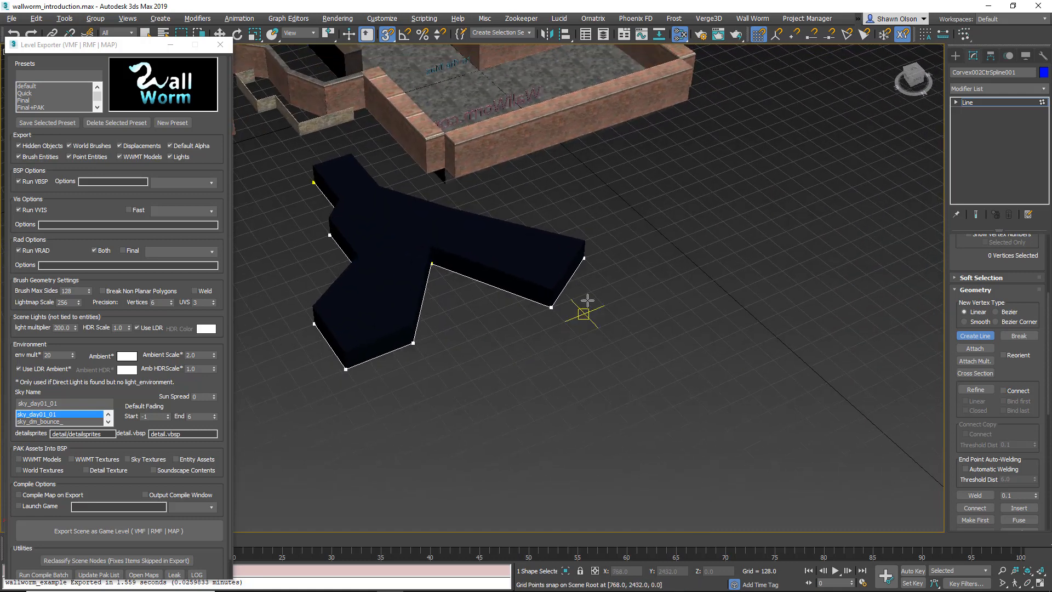
- Draw a multi-sided room outline on the control spline, running between the two end corners of the long corridor arm
{"action": "left_click", "coordinate": [583, 257]}
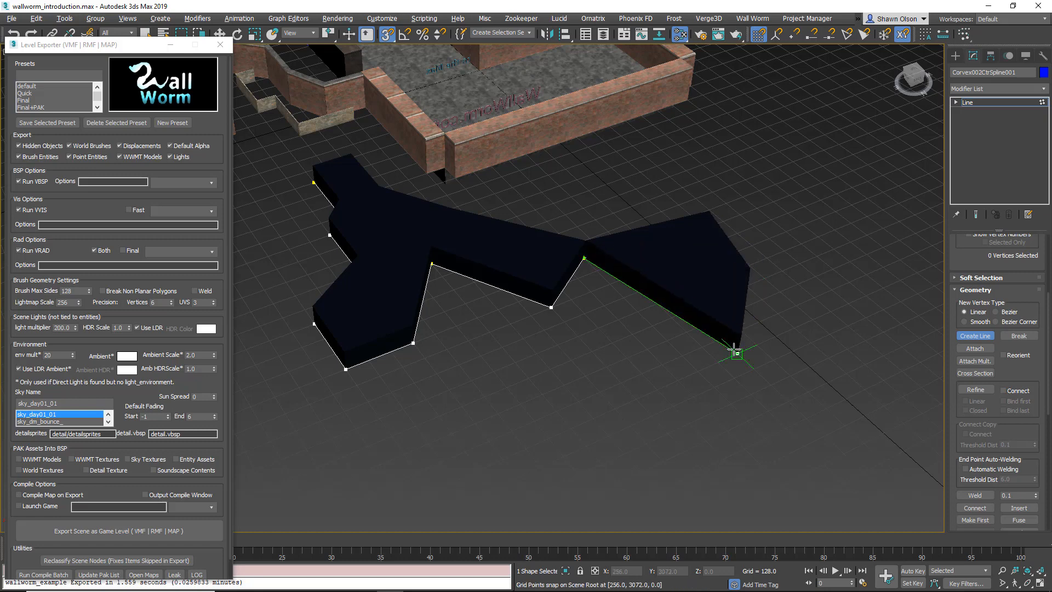
{"action": "left_click", "coordinate": [737, 354]}
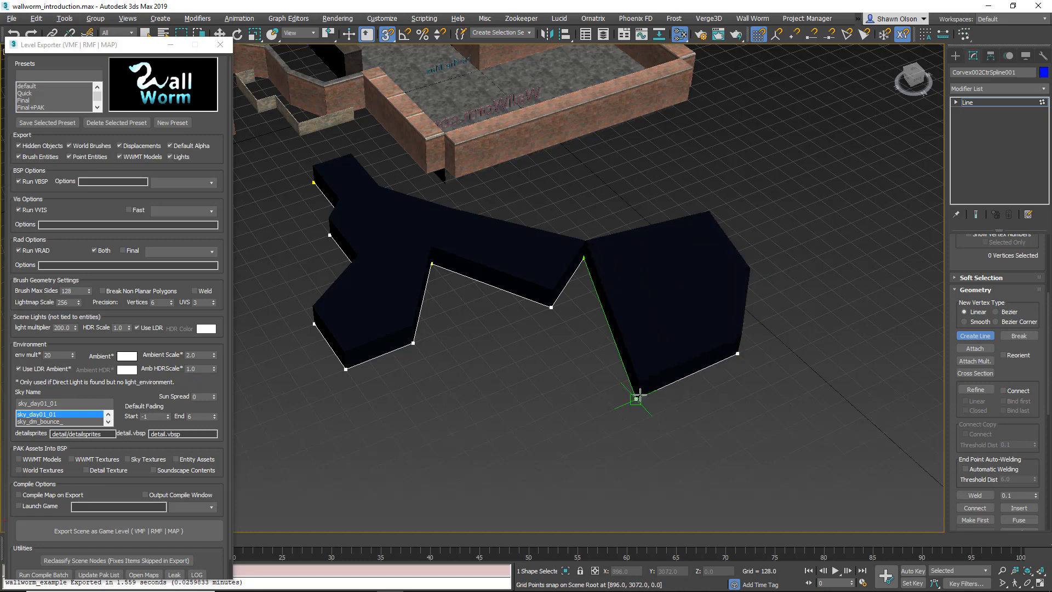
{"action": "left_click", "coordinate": [636, 398]}
{"action": "left_click", "coordinate": [571, 359]}
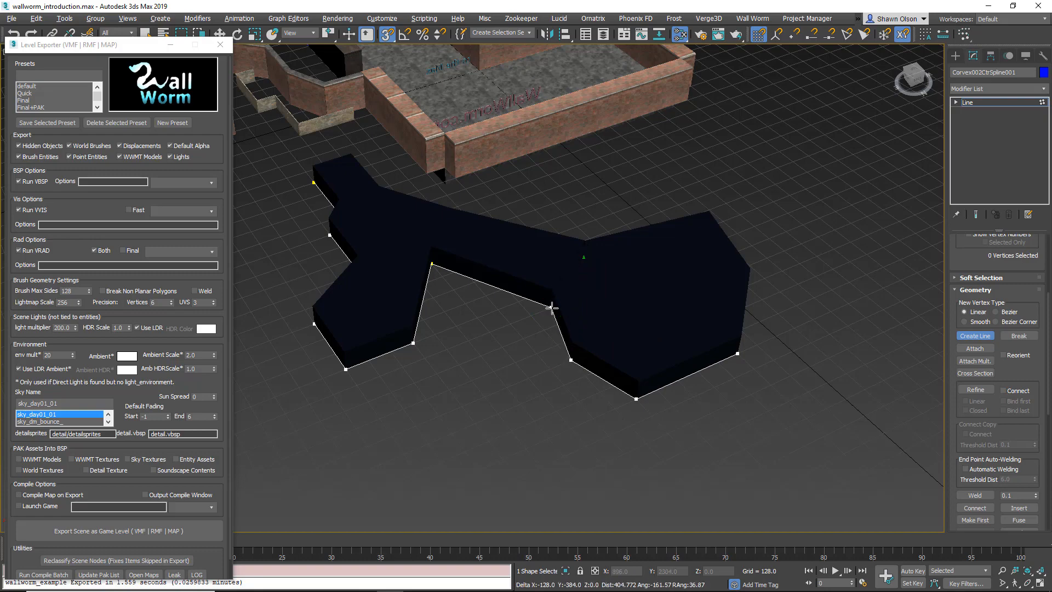
{"action": "left_click", "coordinate": [552, 308]}
{"action": "right_click", "coordinate": [574, 300]}
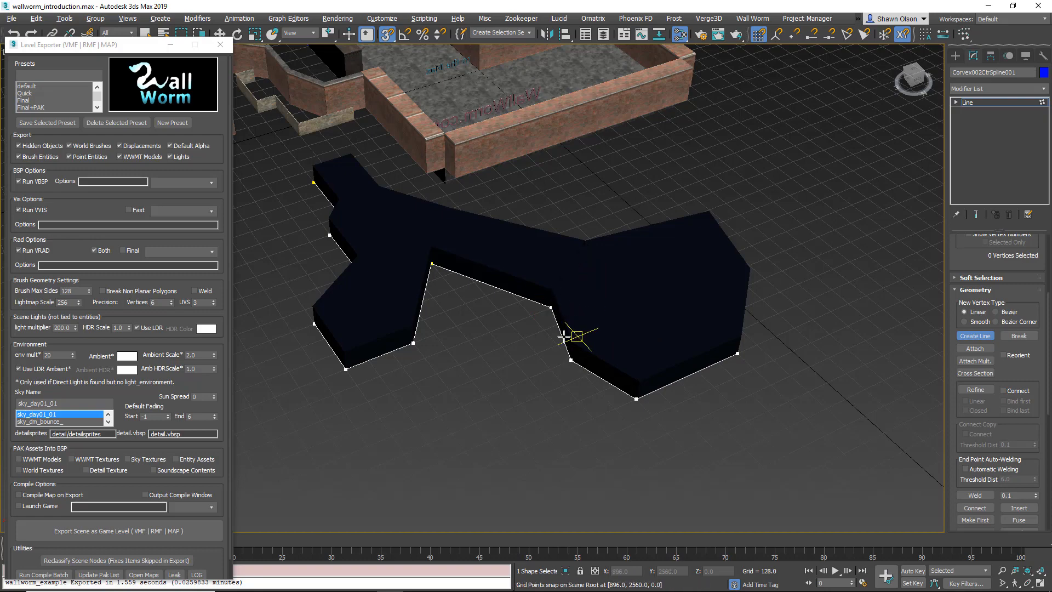
- Add a four-point straight corridor section to the control spline, extending from the end of the short angled arm
{"action": "middle_click_drag", "start_coordinate": [575, 335], "coordinate": [589, 339], "text": "alt"}
{"action": "middle_click_drag", "start_coordinate": [594, 388], "coordinate": [585, 360], "text": "alt"}
{"action": "scroll", "coordinate": [585, 361], "scroll_direction": "up", "scroll_amount": 3}
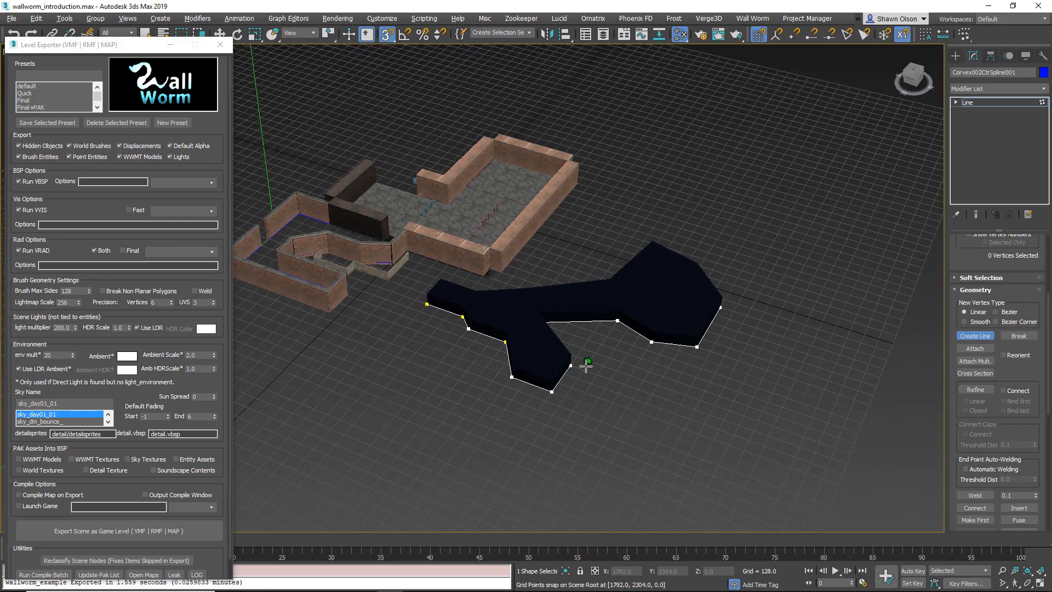
{"action": "left_click", "coordinate": [488, 370]}
{"action": "left_click", "coordinate": [436, 438]}
{"action": "left_click", "coordinate": [495, 462]}
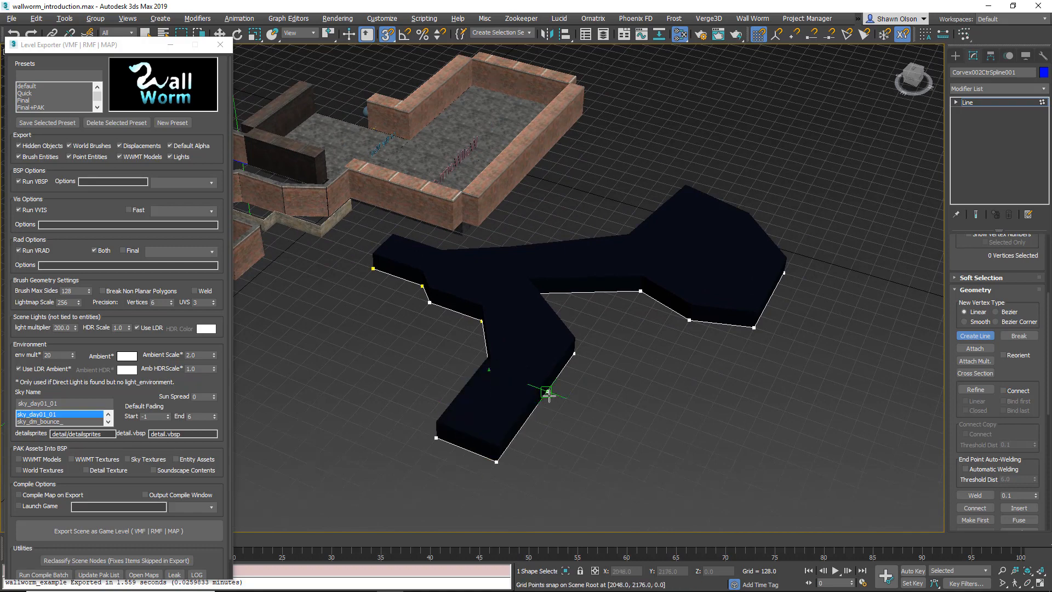
{"action": "left_click", "coordinate": [548, 391]}
{"action": "right_click", "coordinate": [548, 392]}
- Draw a multi-sided room outline at the new corridor's end with grid-snapped spline points, and finish line creation
{"action": "left_click", "coordinate": [437, 437]}
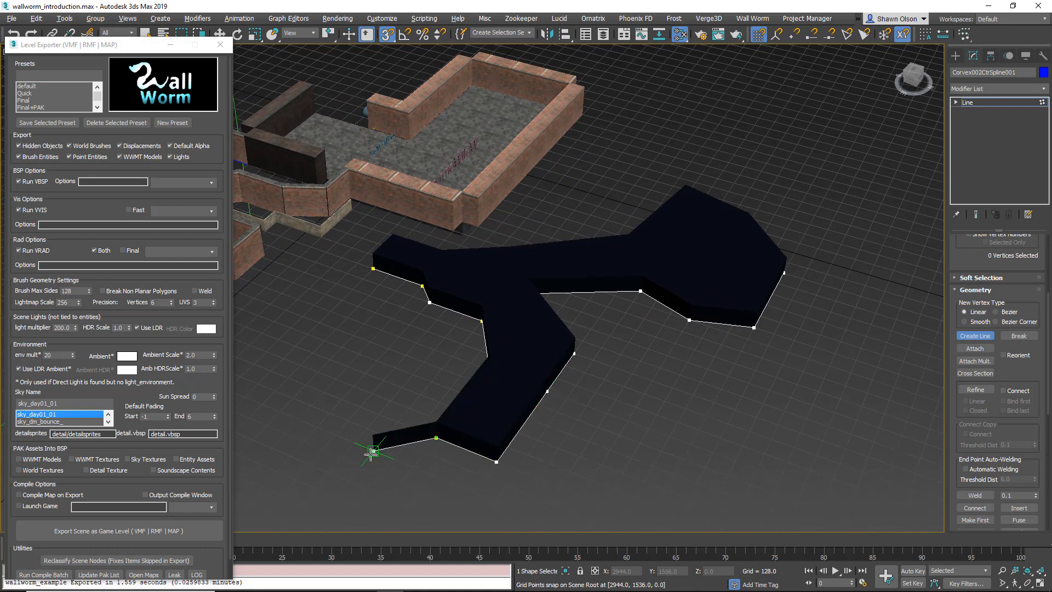
{"action": "left_click", "coordinate": [372, 450]}
{"action": "left_click", "coordinate": [336, 492]}
{"action": "middle_click_drag", "start_coordinate": [336, 492], "coordinate": [349, 368]}
{"action": "left_click", "coordinate": [386, 425]}
{"action": "left_click", "coordinate": [452, 451]}
{"action": "left_click", "coordinate": [533, 420]}
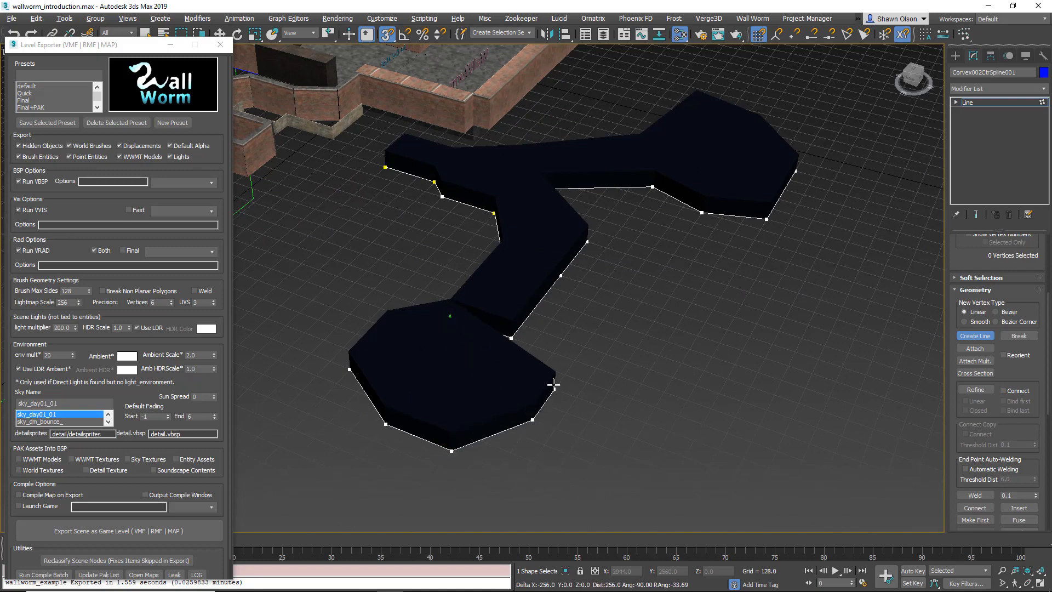
{"action": "left_click", "coordinate": [554, 389]}
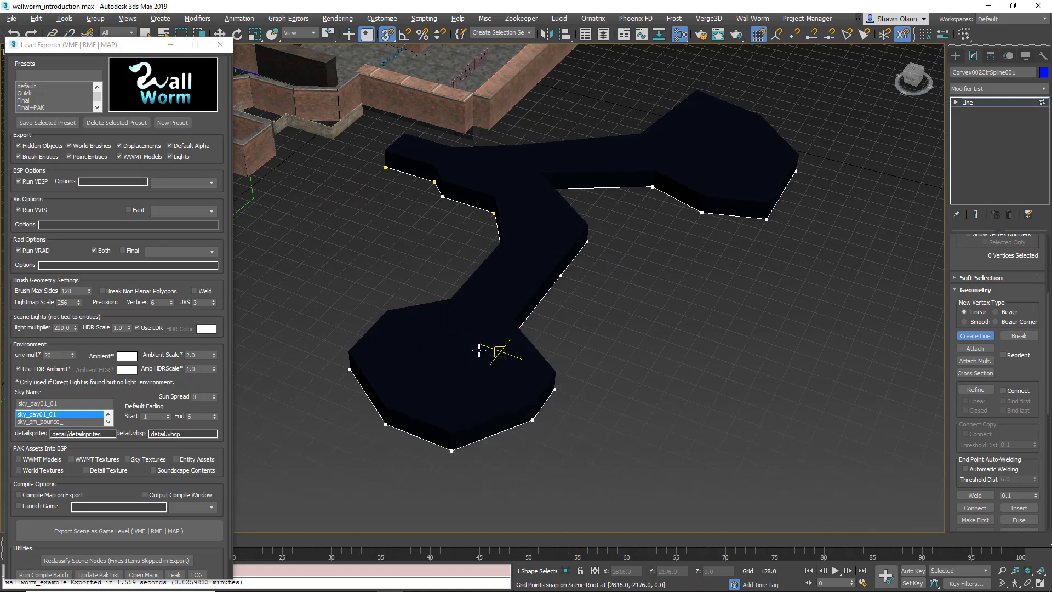
{"action": "middle_click_drag", "start_coordinate": [498, 348], "coordinate": [534, 373], "text": "alt"}
{"action": "right_click", "coordinate": [534, 374]}
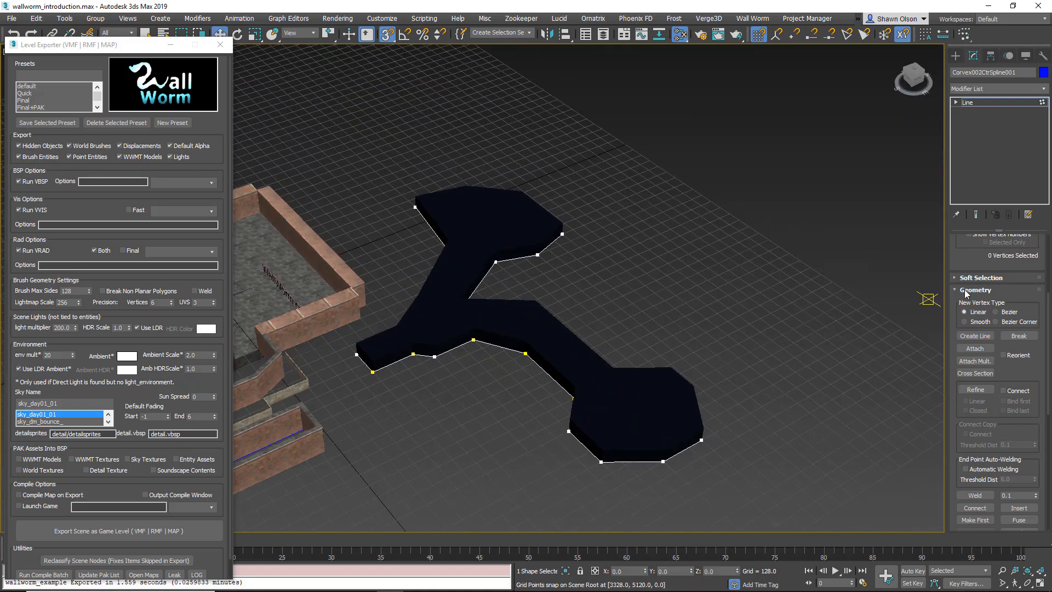
- Select the new floor Corvex and pick its material ID from the textured floor of the existing room
{"action": "left_click", "coordinate": [956, 55]}
{"action": "middle_click_drag", "start_coordinate": [434, 329], "coordinate": [618, 291]}
{"action": "middle_click_drag", "start_coordinate": [521, 333], "coordinate": [544, 328], "text": "alt"}
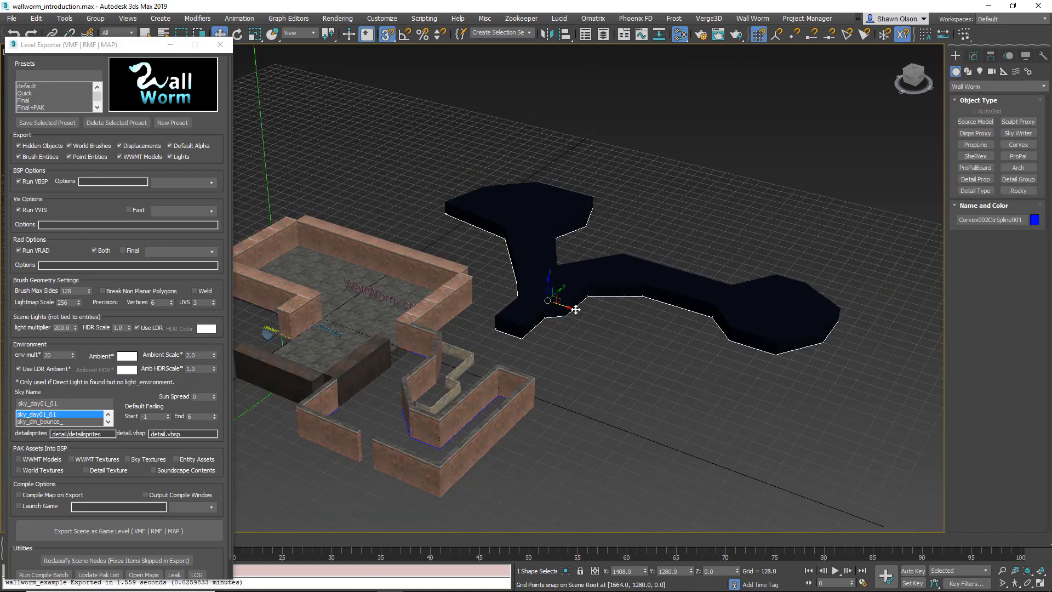
{"action": "scroll", "coordinate": [575, 310], "scroll_direction": "up", "scroll_amount": 3}
{"action": "left_click", "coordinate": [974, 56]}
{"action": "left_click", "coordinate": [495, 228]}
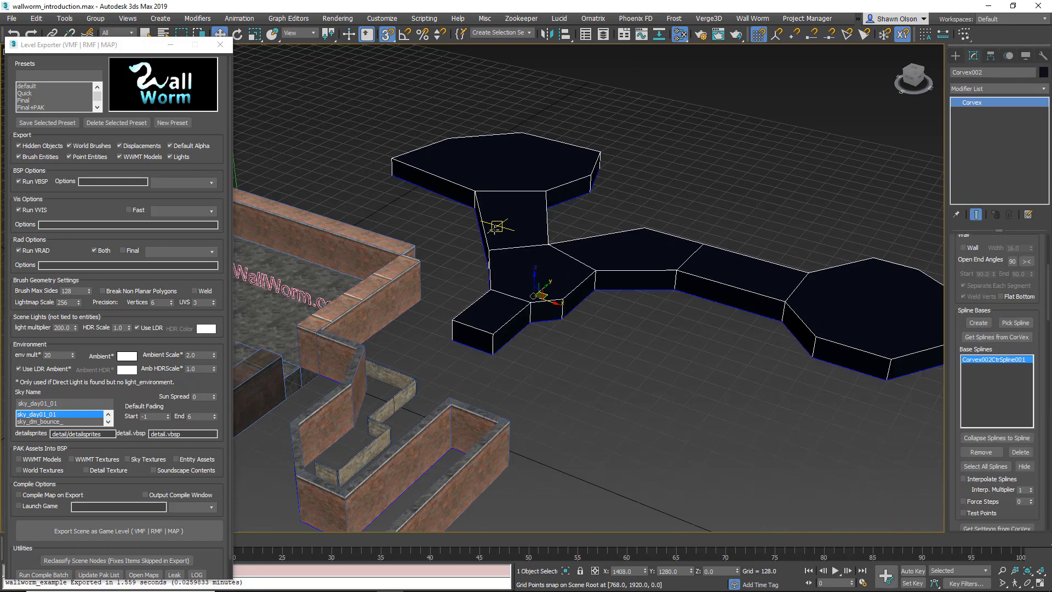
{"action": "middle_click_drag", "start_coordinate": [756, 304], "coordinate": [729, 230], "text": "alt"}
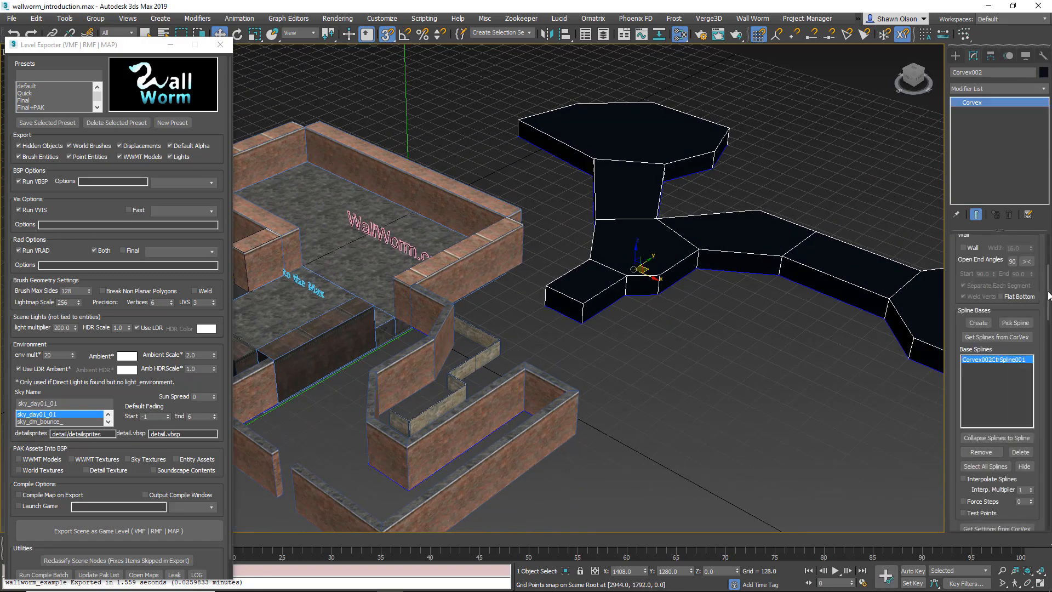
{"action": "left_click_drag", "start_coordinate": [1049, 296], "coordinate": [1051, 412]}
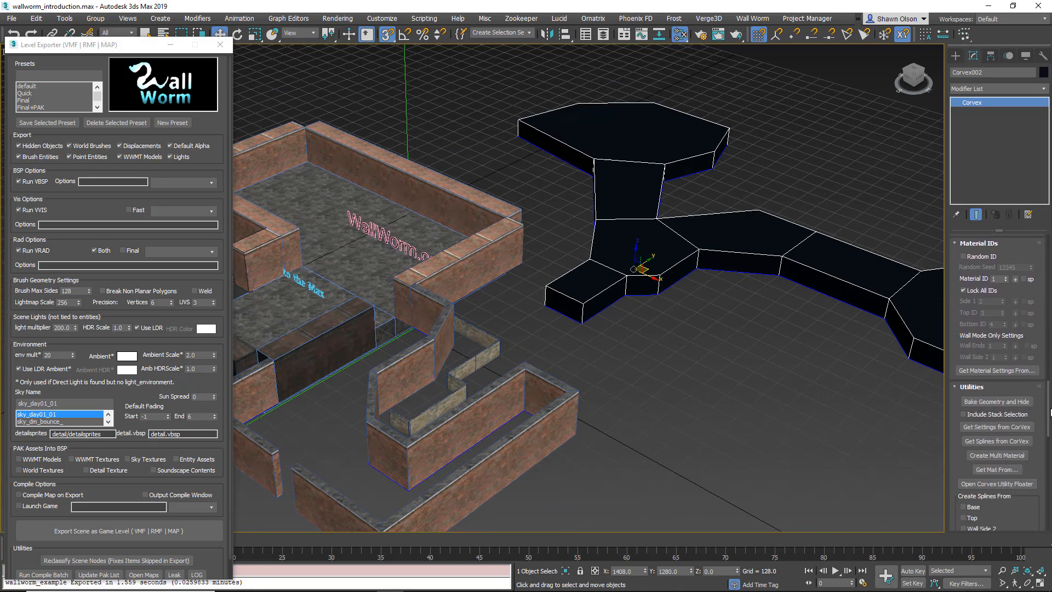
{"action": "scroll", "coordinate": [1029, 375], "scroll_direction": "up", "scroll_amount": 2}
{"action": "left_click", "coordinate": [1015, 334]}
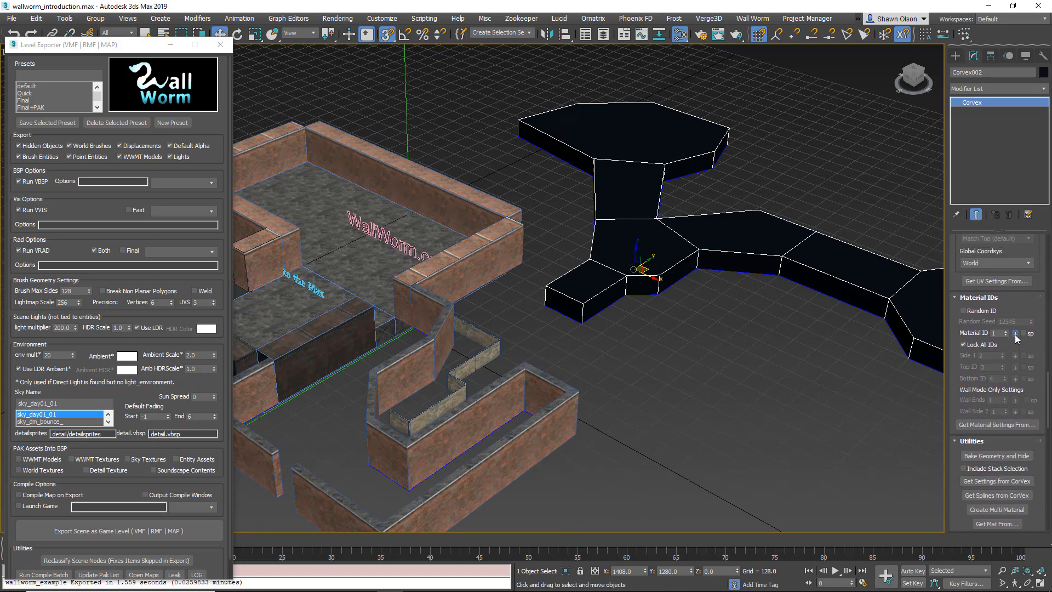
{"action": "left_click", "coordinate": [346, 264]}
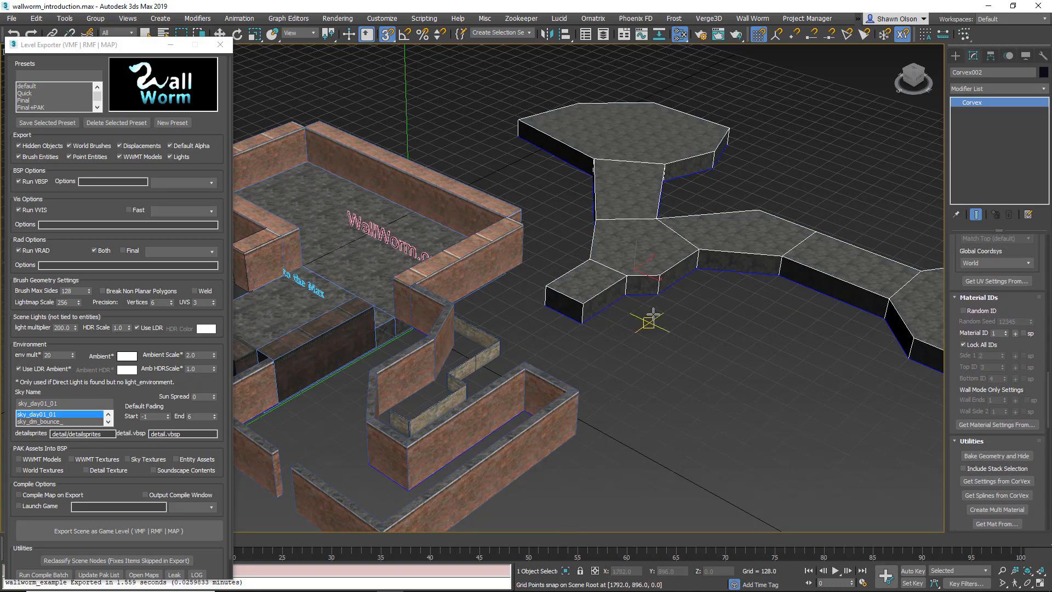
- Turn off Match Height for the floor Corvex's UVs and set the UV height to about 246
{"action": "scroll", "coordinate": [650, 274], "scroll_direction": "up", "scroll_amount": 8}
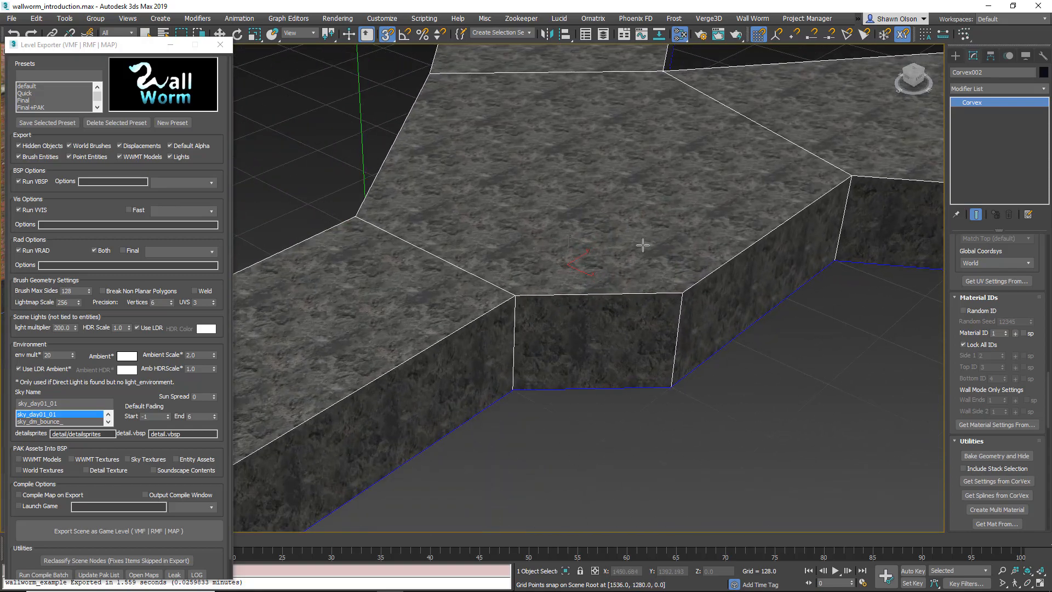
{"action": "scroll", "coordinate": [643, 245], "scroll_direction": "down", "scroll_amount": 6}
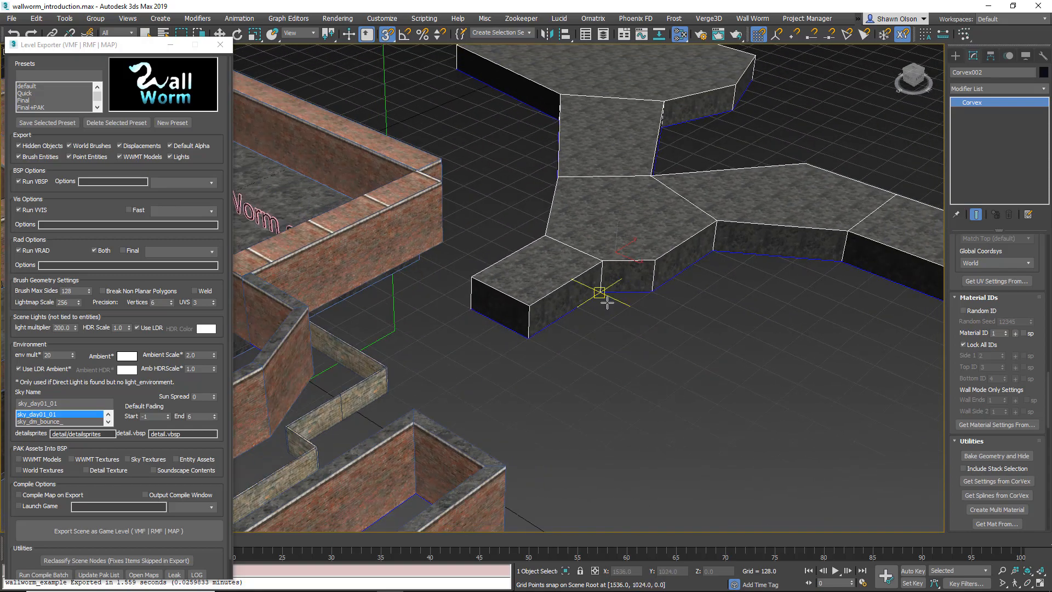
{"action": "middle_click_drag", "start_coordinate": [601, 294], "coordinate": [501, 338]}
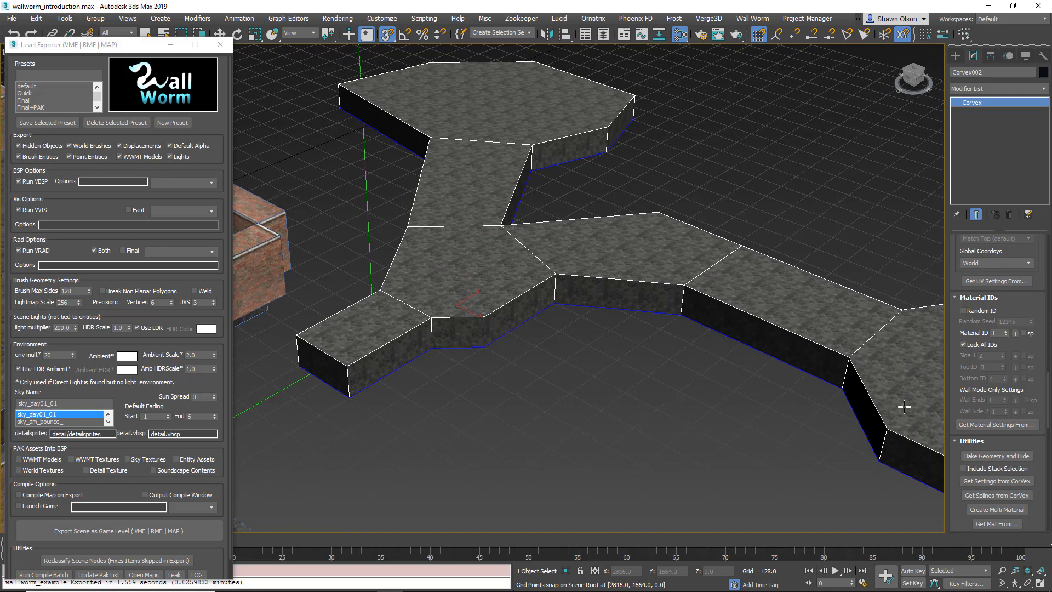
{"action": "scroll", "coordinate": [1048, 392], "scroll_direction": "up", "scroll_amount": 5}
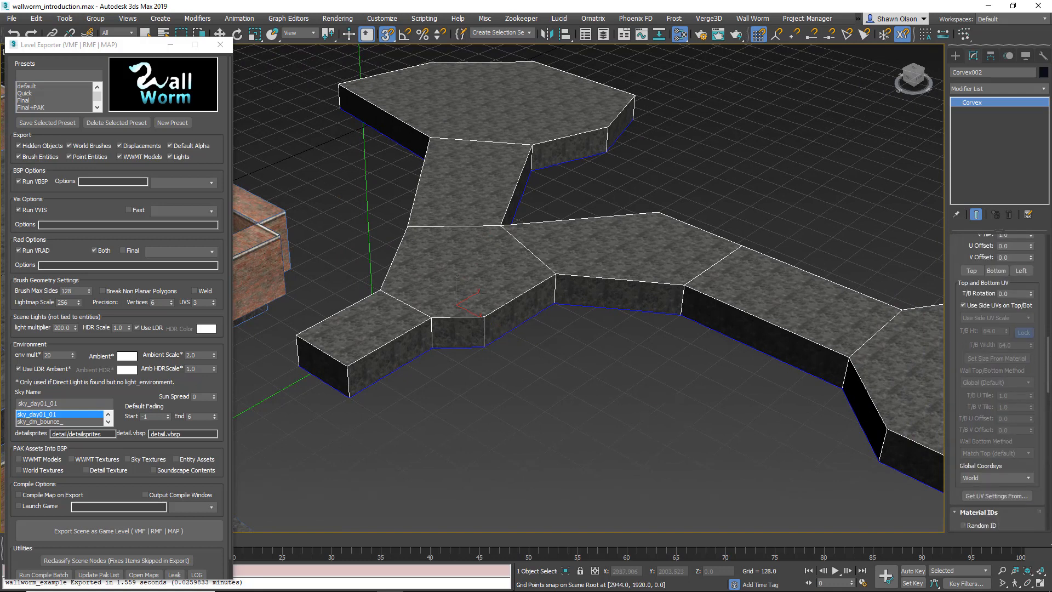
{"action": "scroll", "coordinate": [997, 329], "scroll_direction": "up", "scroll_amount": 2}
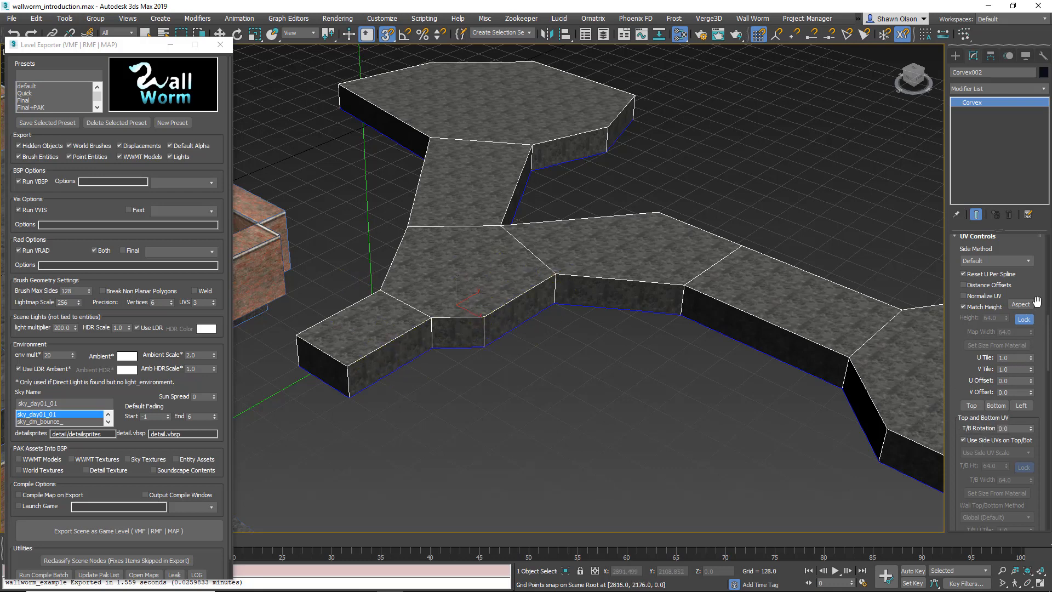
{"action": "left_click", "coordinate": [975, 306]}
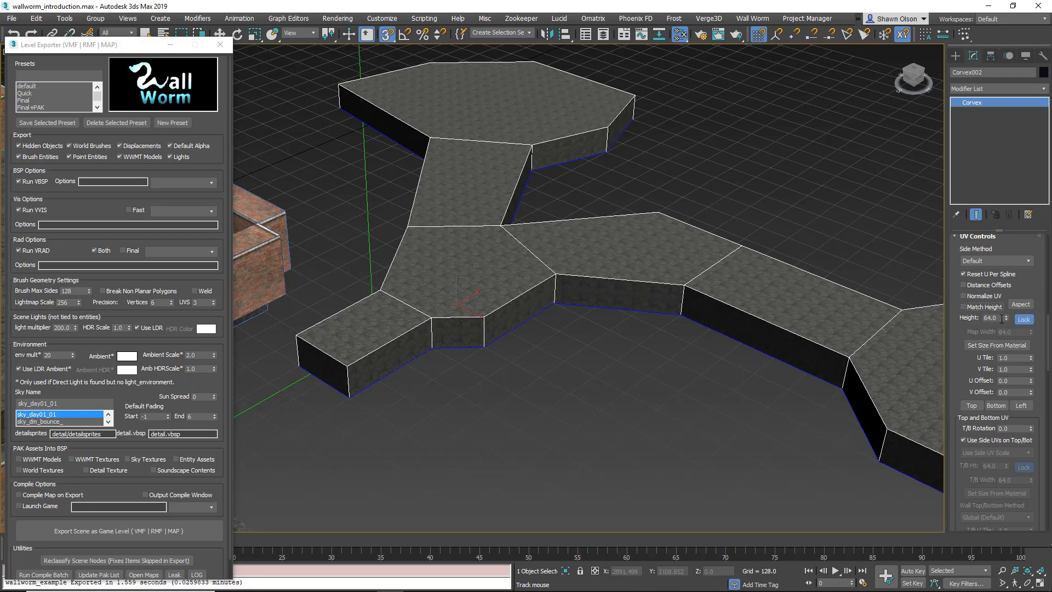
{"action": "left_click", "coordinate": [1002, 318]}
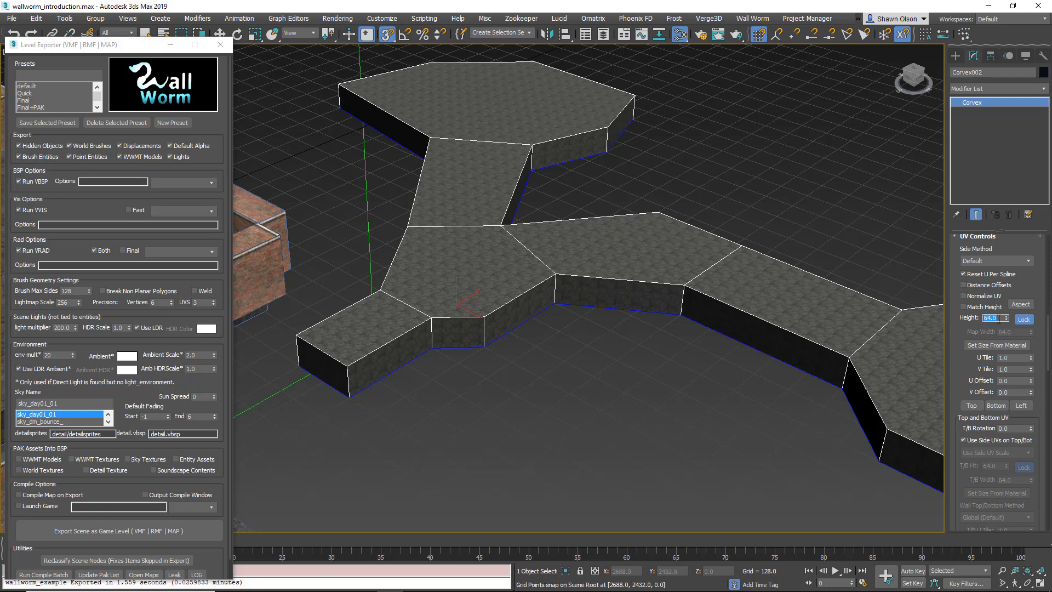
{"action": "left_click_drag", "start_coordinate": [1006, 318], "coordinate": [1026, 219]}
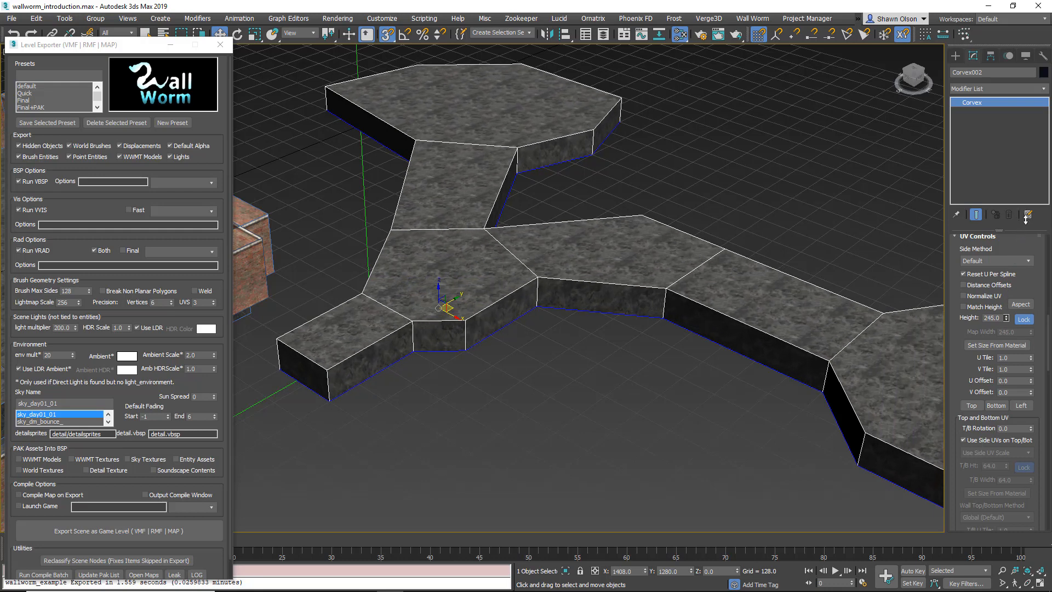
- Compare the new floor's texture mapping with the existing brick walls and review the available side UV methods
{"action": "middle_click_drag", "start_coordinate": [670, 270], "coordinate": [724, 348], "text": "alt"}
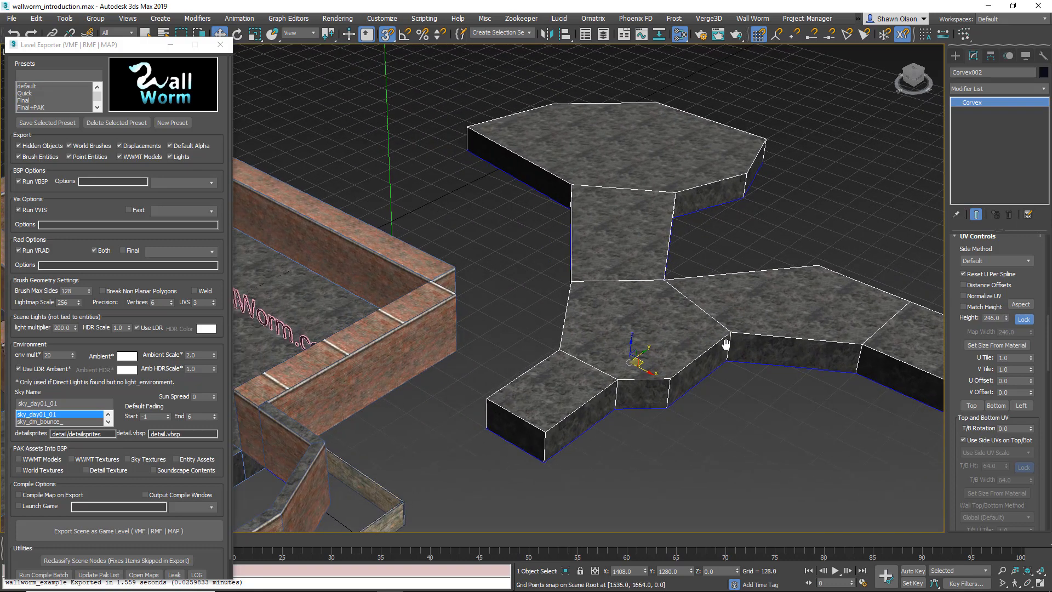
{"action": "middle_click_drag", "start_coordinate": [569, 342], "coordinate": [696, 301]}
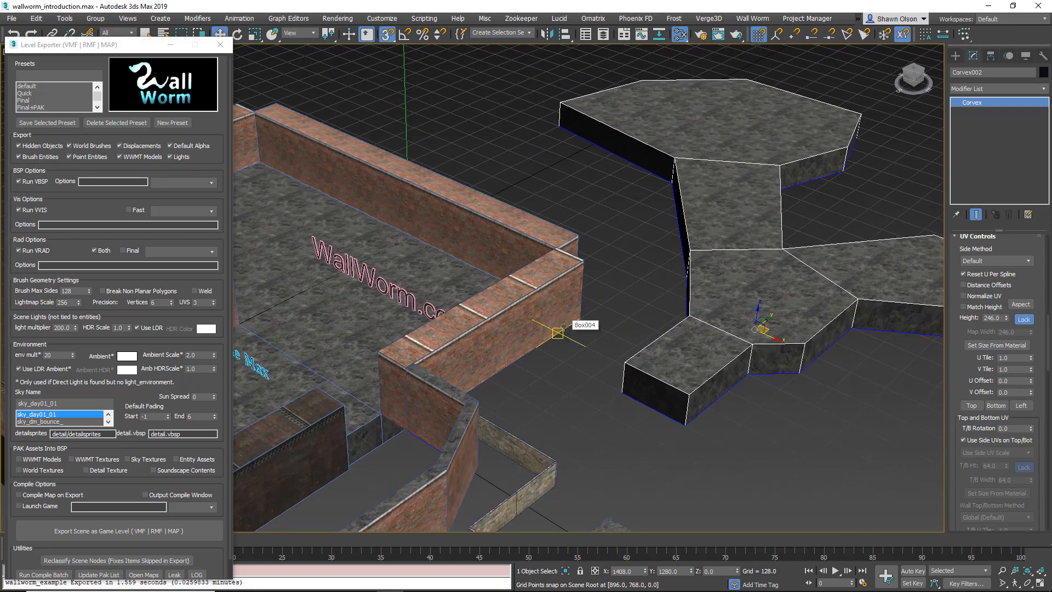
{"action": "left_click", "coordinate": [1008, 260]}
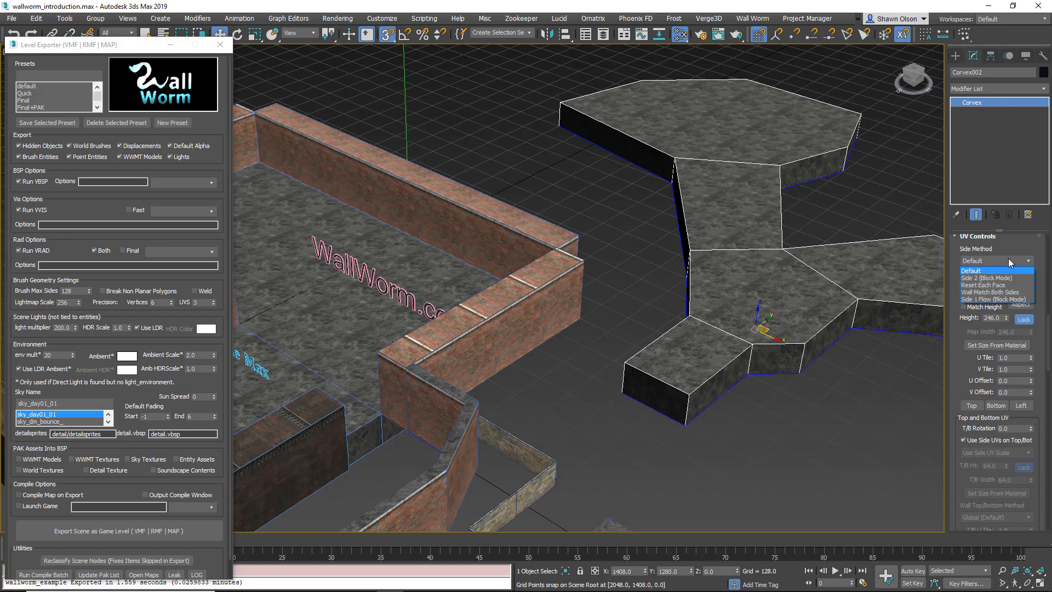
{"action": "left_click", "coordinate": [851, 227]}
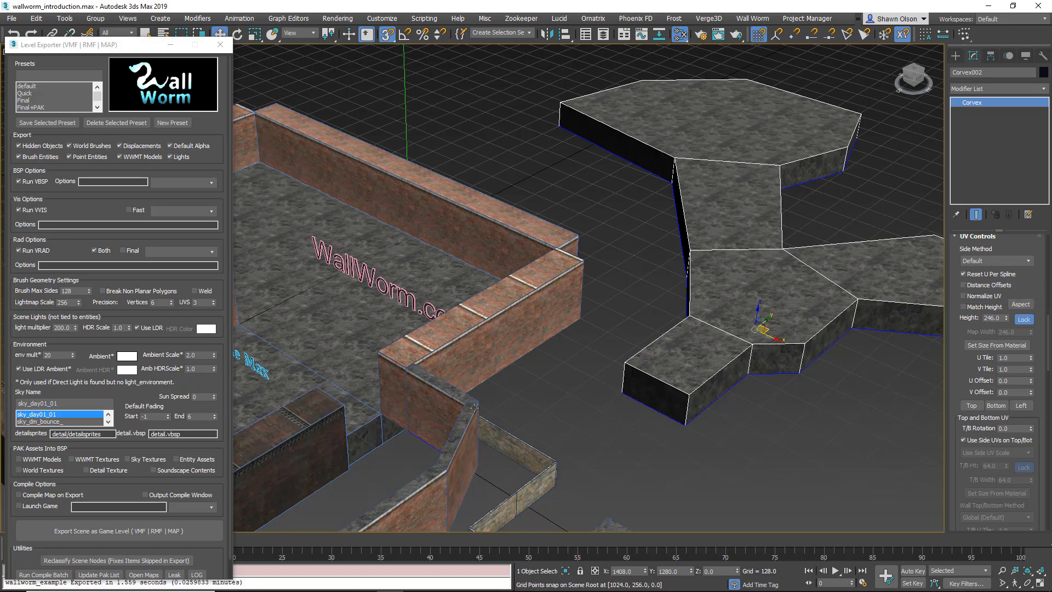
{"action": "middle_click_drag", "start_coordinate": [483, 378], "coordinate": [592, 191]}
{"action": "mouse_move", "coordinate": [351, 403]}
{"action": "middle_mouse_down", "text": "alt"}
{"action": "mouse_move", "coordinate": [403, 372]}
{"action": "mouse_move", "coordinate": [412, 351]}
{"action": "middle_mouse_up", "text": "alt"}
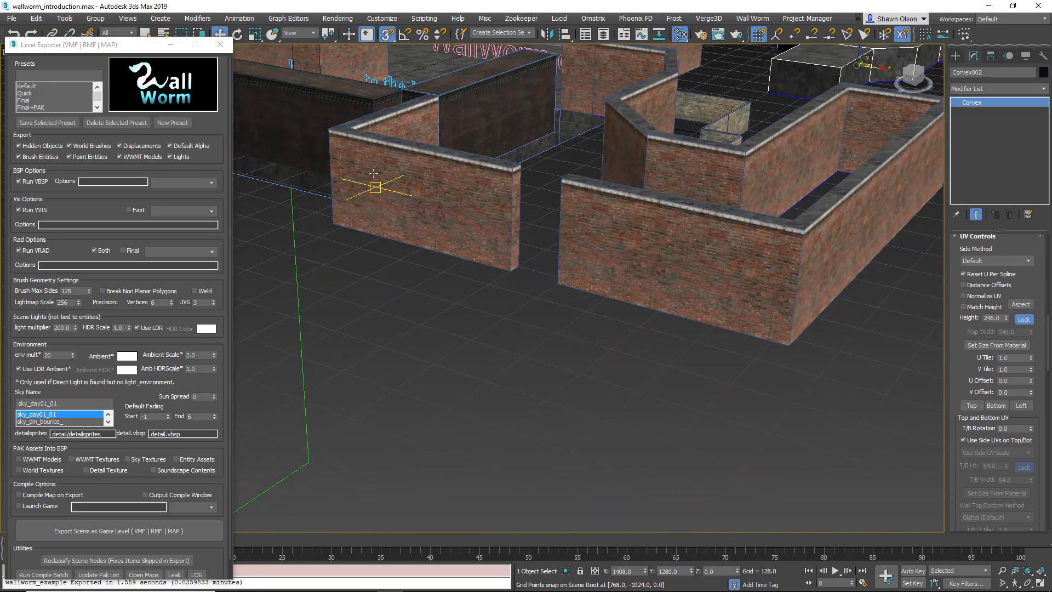
{"action": "middle_click_drag", "start_coordinate": [806, 268], "coordinate": [615, 415]}
{"action": "scroll", "coordinate": [676, 341], "scroll_direction": "down", "scroll_amount": 2}
{"action": "middle_click_drag", "start_coordinate": [678, 340], "coordinate": [625, 369]}
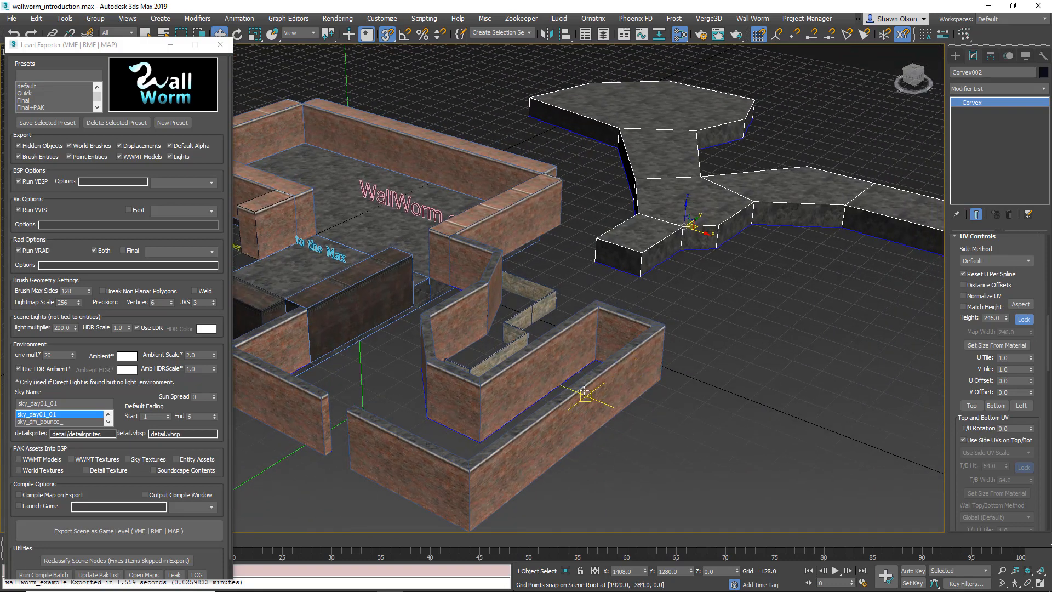
- Select the existing brick wall Corvex and create a new control spline for it
{"action": "left_click", "coordinate": [492, 386]}
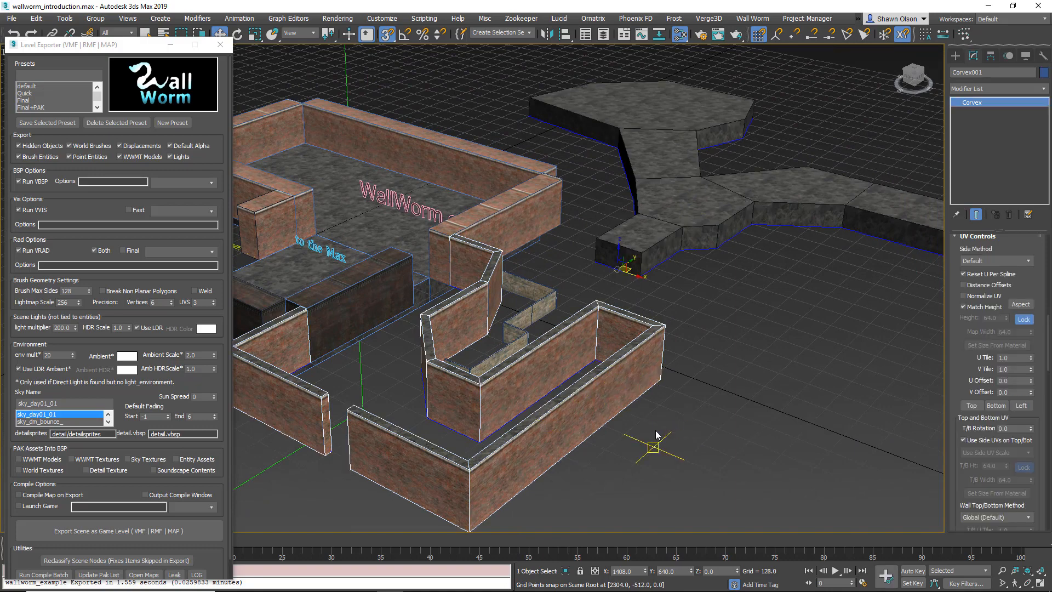
{"action": "middle_click_drag", "start_coordinate": [649, 323], "coordinate": [625, 349]}
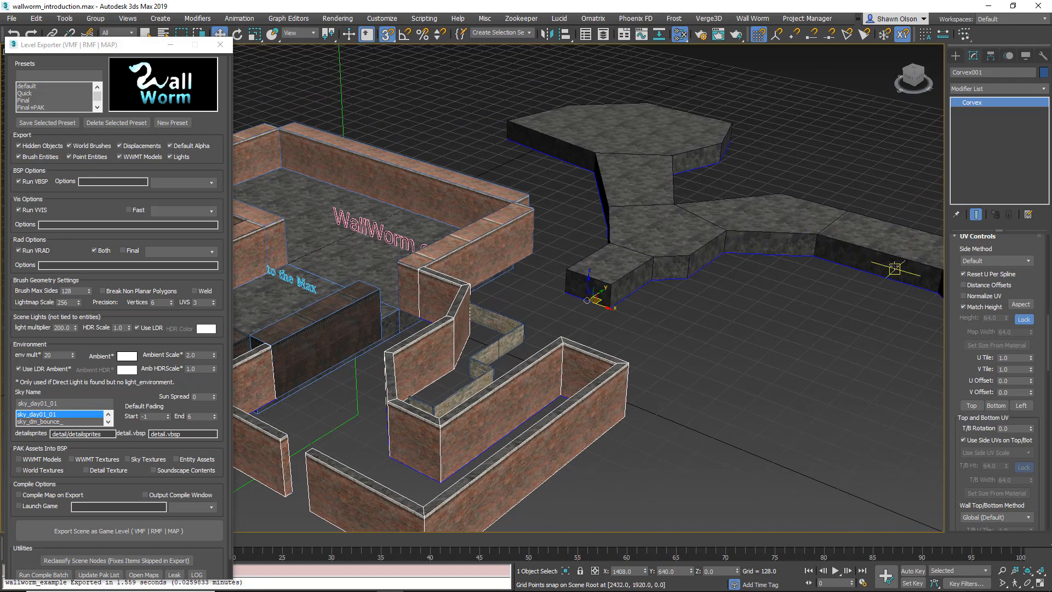
{"action": "scroll", "coordinate": [705, 285], "scroll_direction": "down", "scroll_amount": 4}
{"action": "middle_click_drag", "start_coordinate": [693, 278], "coordinate": [702, 316], "text": "alt"}
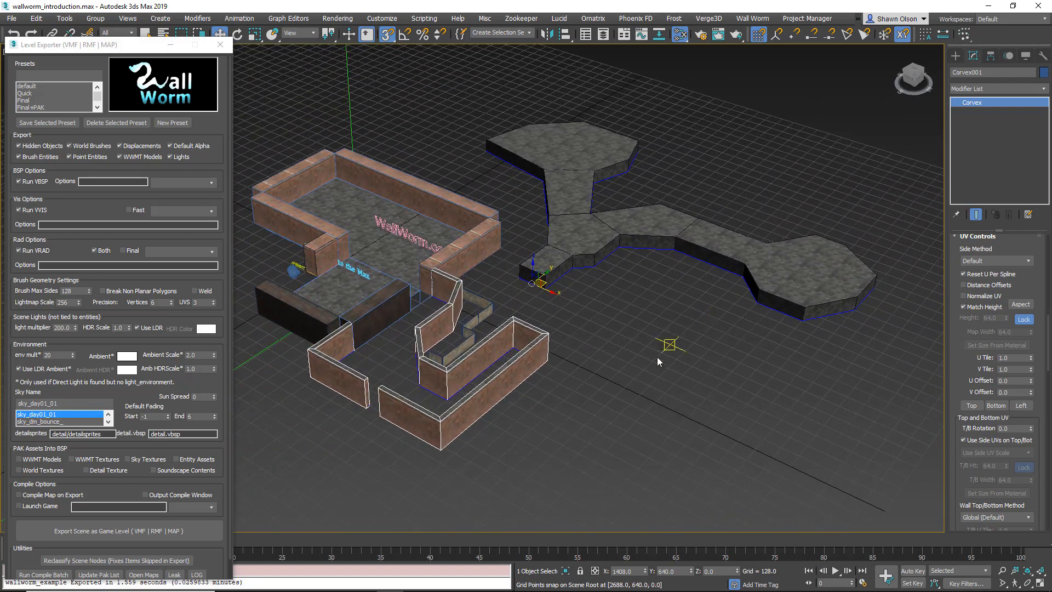
{"action": "left_click", "coordinate": [567, 440]}
{"action": "left_click", "coordinate": [497, 395]}
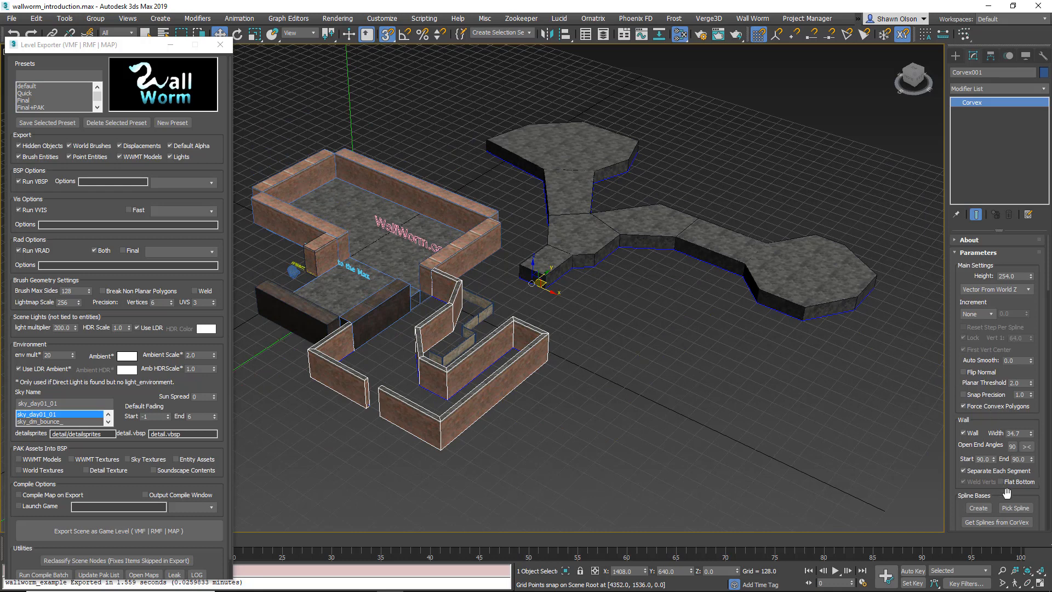
{"action": "left_click_drag", "start_coordinate": [1007, 493], "coordinate": [998, 344]}
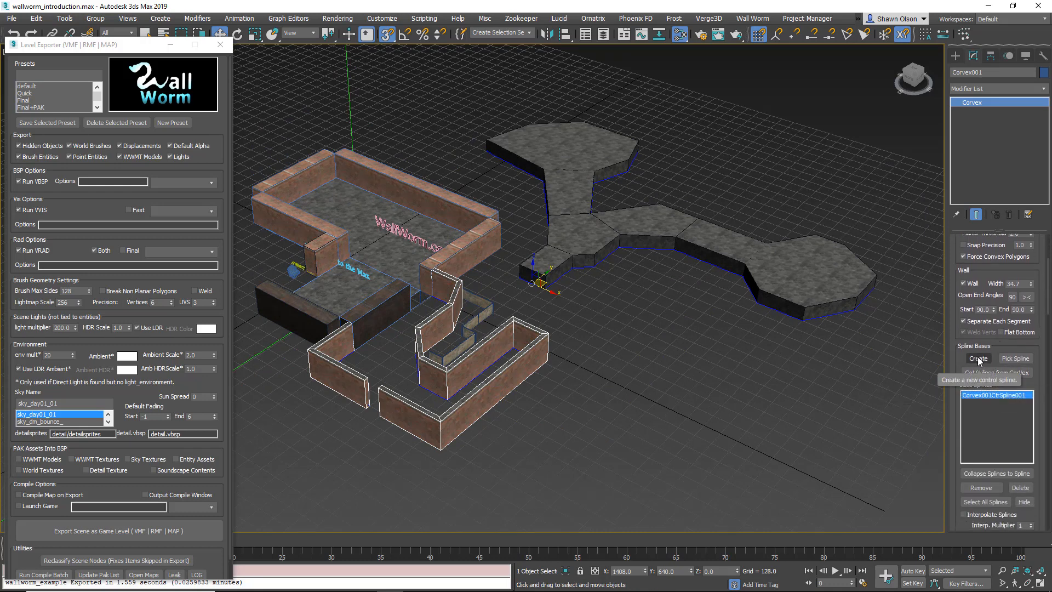
{"action": "left_click", "coordinate": [979, 360]}
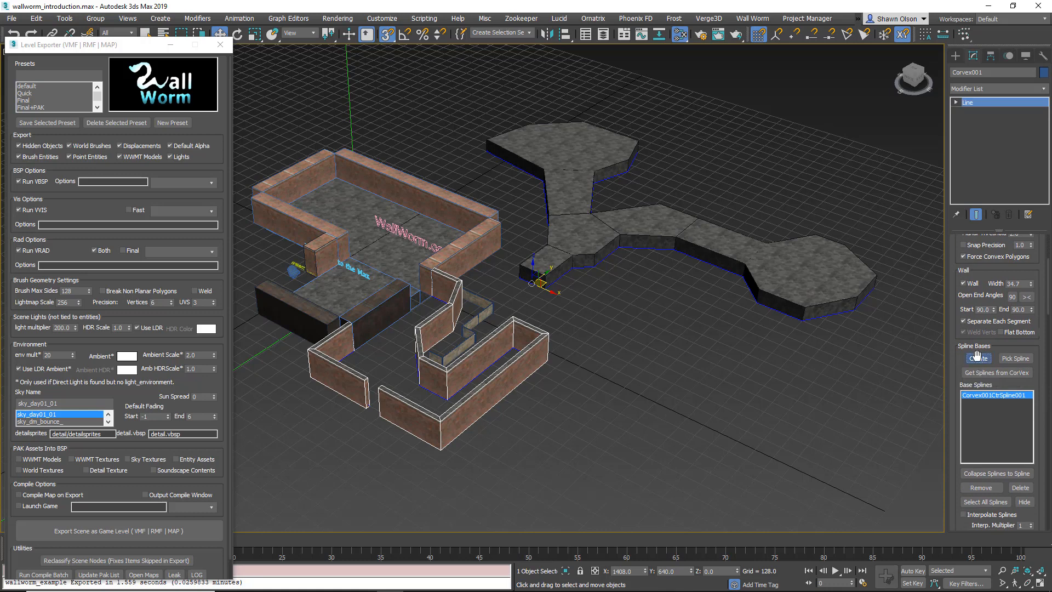
- Switch snapping from grid points to vertices and trace the new wall spline from the floor's entrance along the long corridor to its end room
{"action": "left_click", "coordinate": [760, 36]}
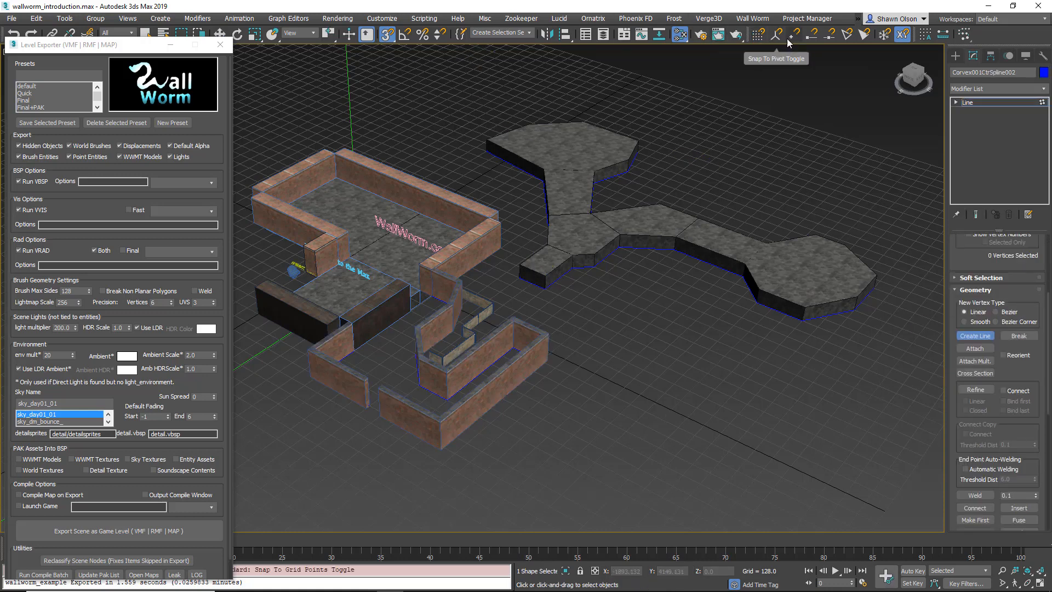
{"action": "left_click", "coordinate": [793, 36]}
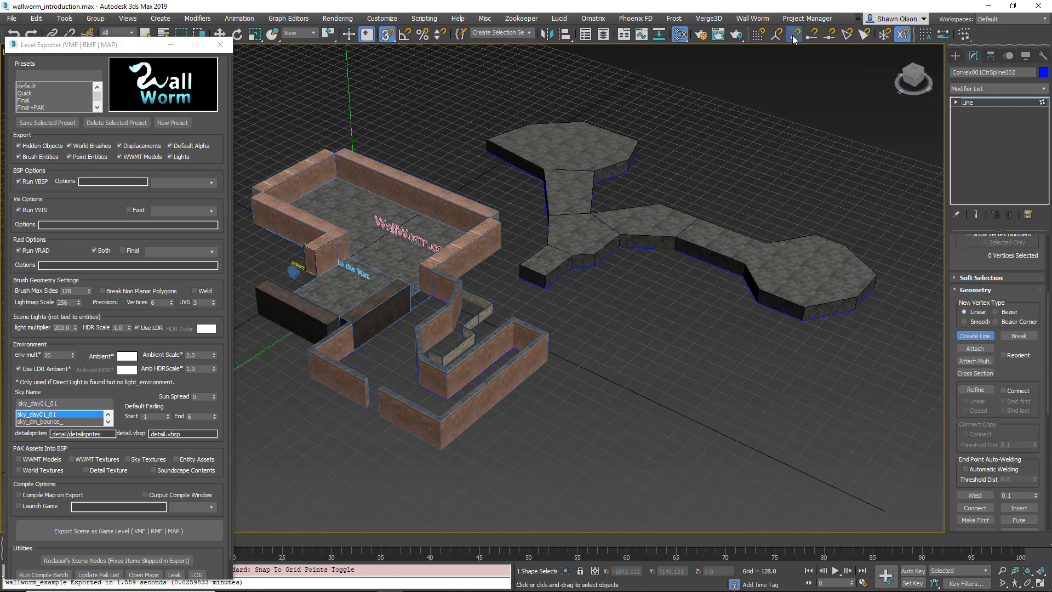
{"action": "left_click", "coordinate": [545, 276]}
{"action": "left_click", "coordinate": [573, 254]}
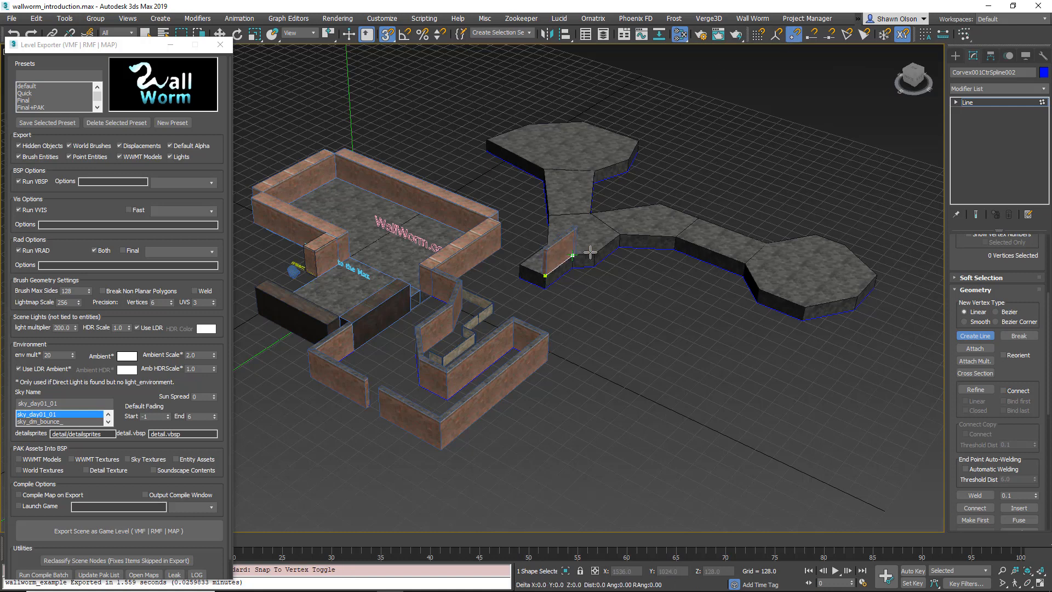
{"action": "left_click", "coordinate": [595, 254]}
{"action": "left_click", "coordinate": [620, 234]}
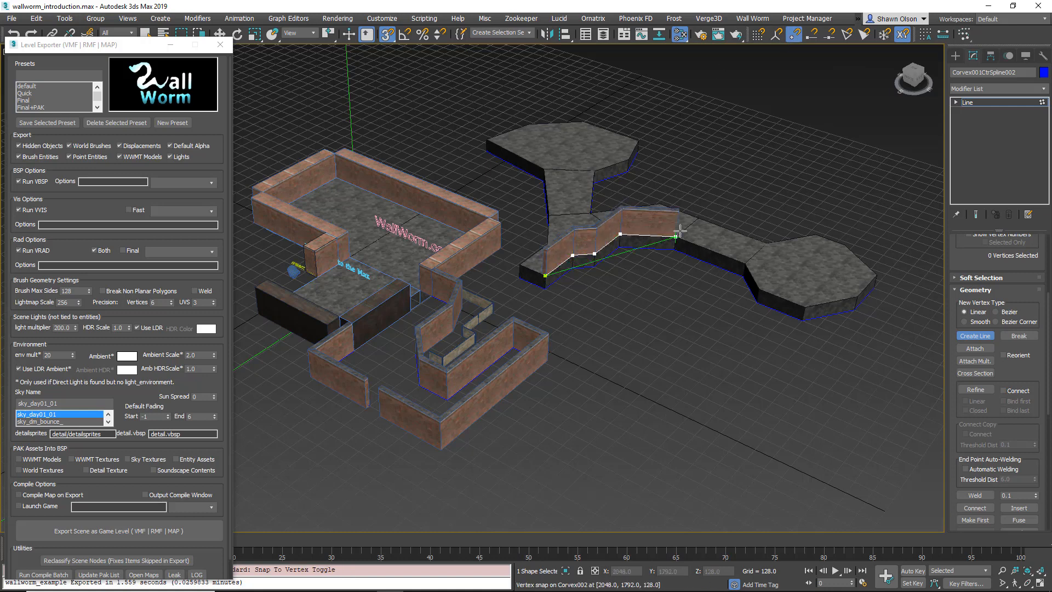
{"action": "left_click", "coordinate": [676, 237]}
{"action": "scroll", "coordinate": [746, 261], "scroll_direction": "up", "scroll_amount": 6}
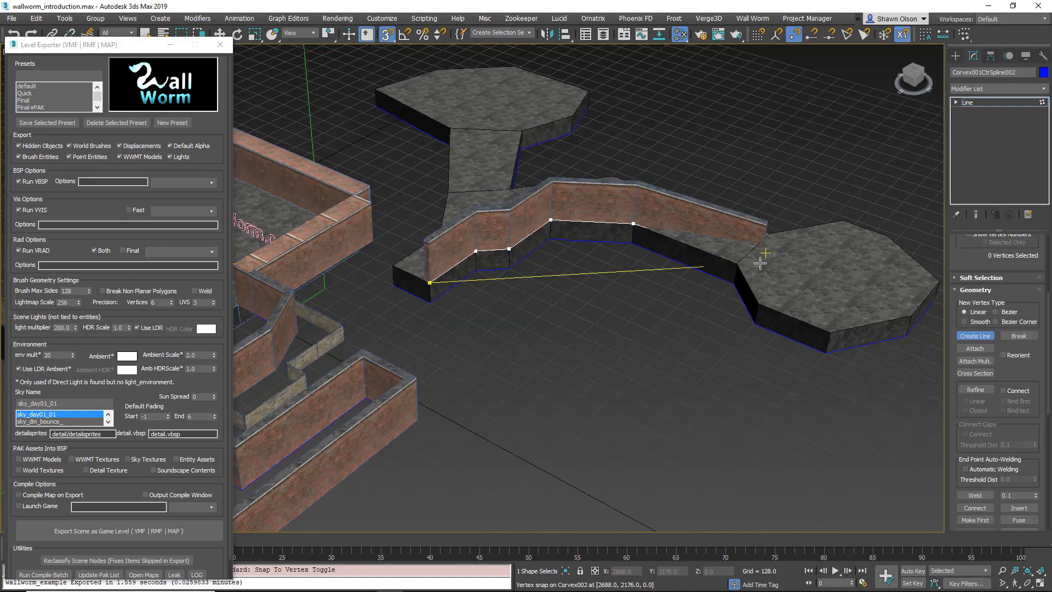
{"action": "left_click", "coordinate": [632, 259]}
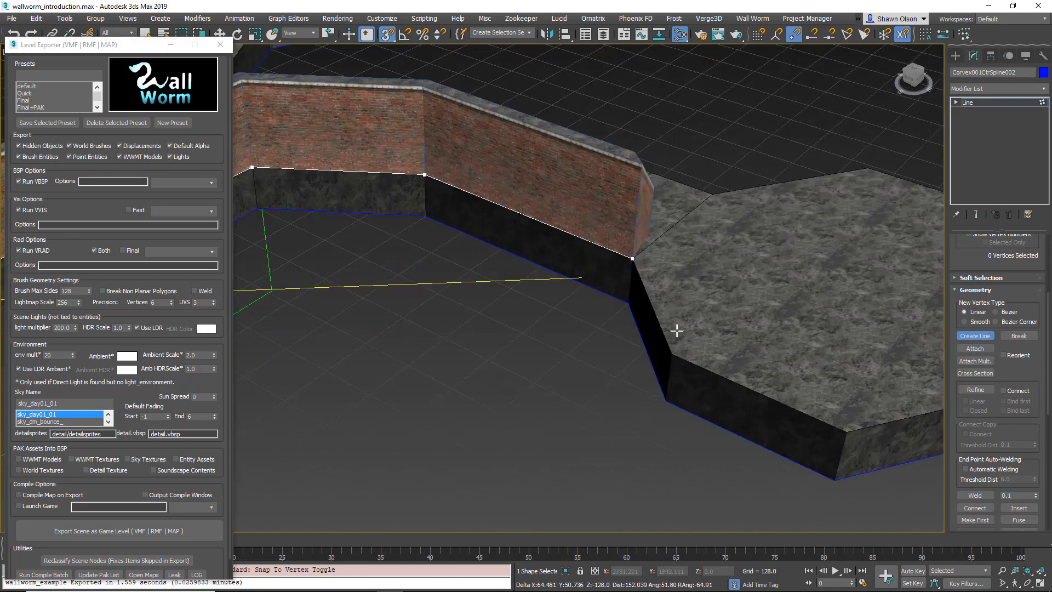
- Continue the wall spline around the outer corners of the long corridor's multi-sided end room, snapping to the floor's vertices
{"action": "left_click", "coordinate": [672, 354]}
{"action": "left_click", "coordinate": [846, 434]}
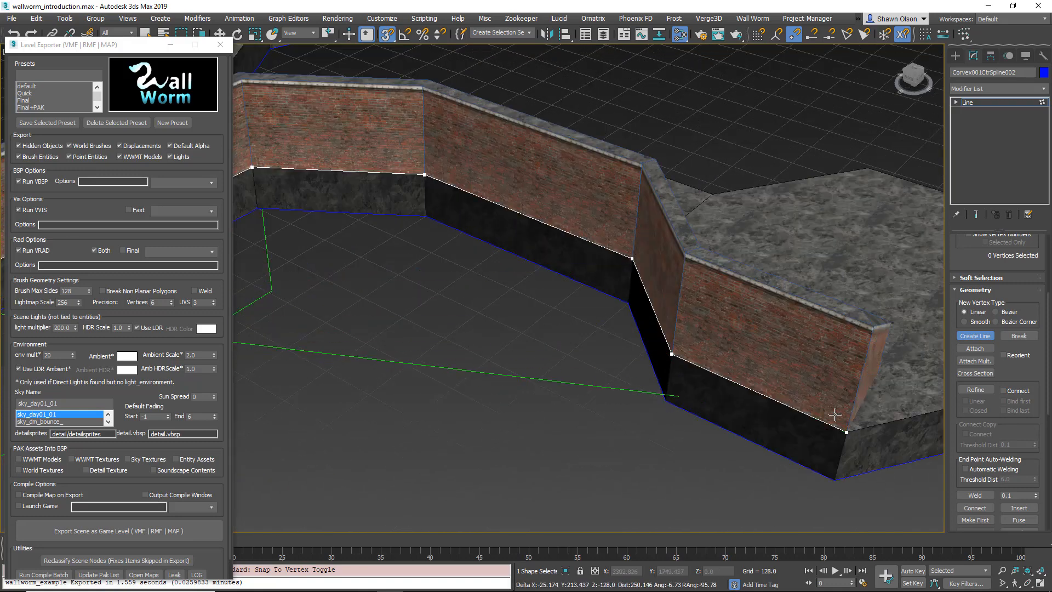
{"action": "middle_click_drag", "start_coordinate": [834, 418], "coordinate": [453, 394]}
{"action": "left_click", "coordinate": [685, 363]}
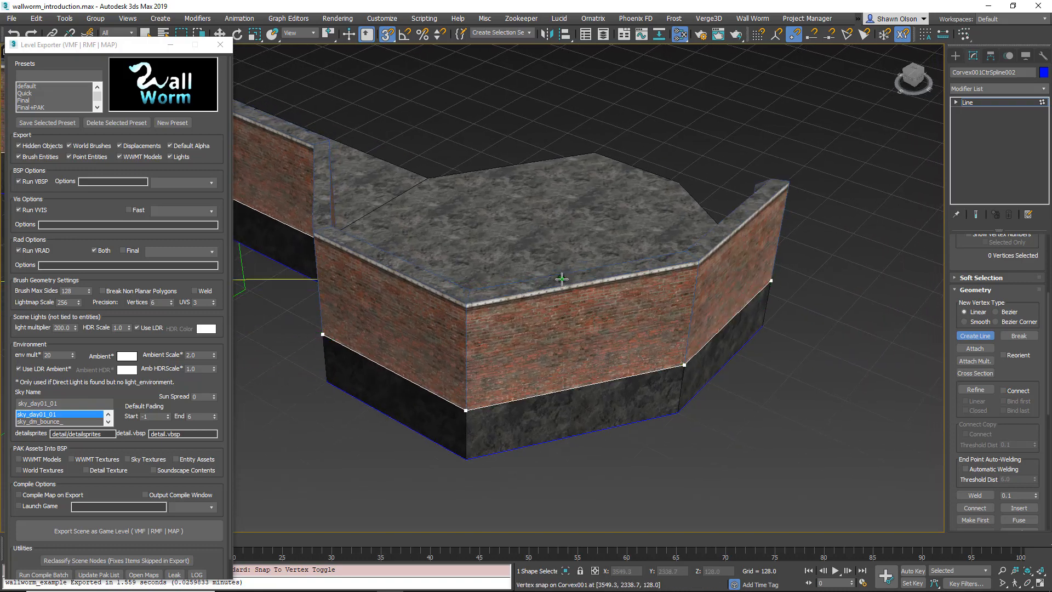
{"action": "middle_click_drag", "start_coordinate": [561, 279], "coordinate": [472, 273], "text": "alt"}
{"action": "middle_click_drag", "start_coordinate": [782, 336], "coordinate": [423, 234]}
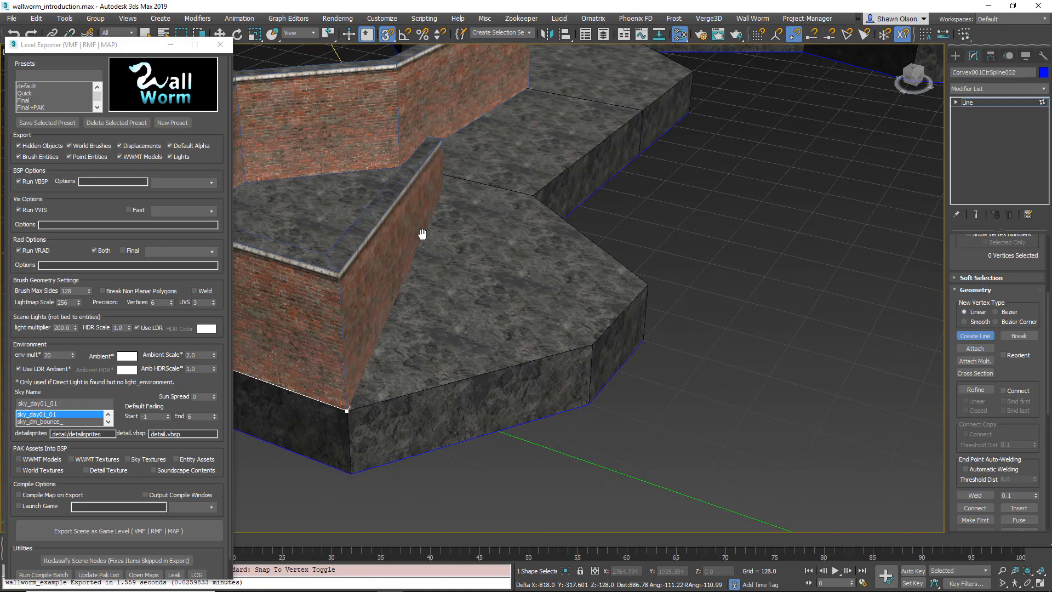
{"action": "left_click", "coordinate": [593, 344]}
{"action": "left_click", "coordinate": [648, 286]}
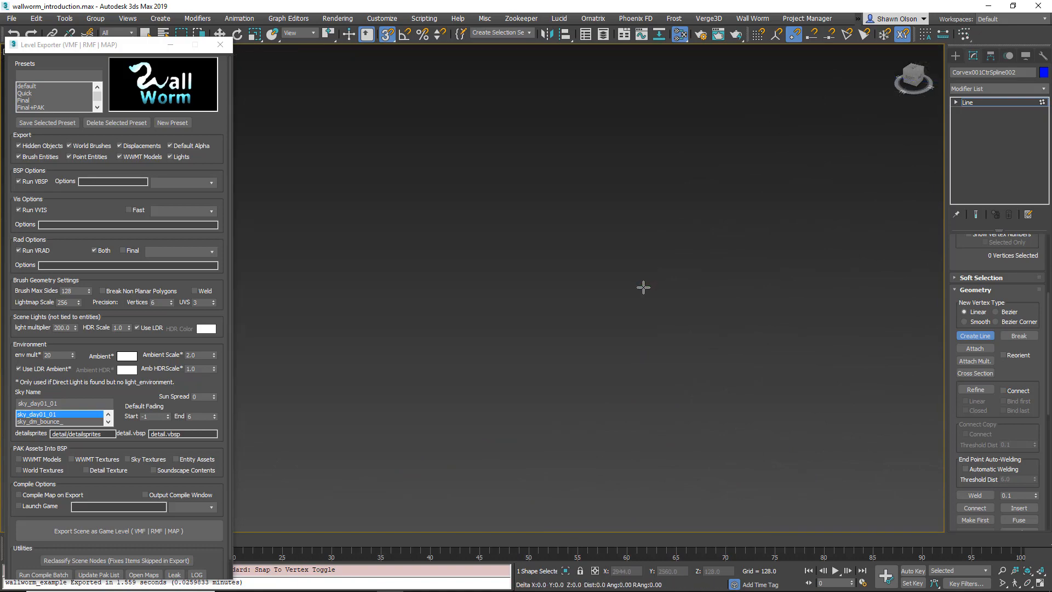
{"action": "middle_click_drag", "start_coordinate": [629, 294], "coordinate": [814, 491]}
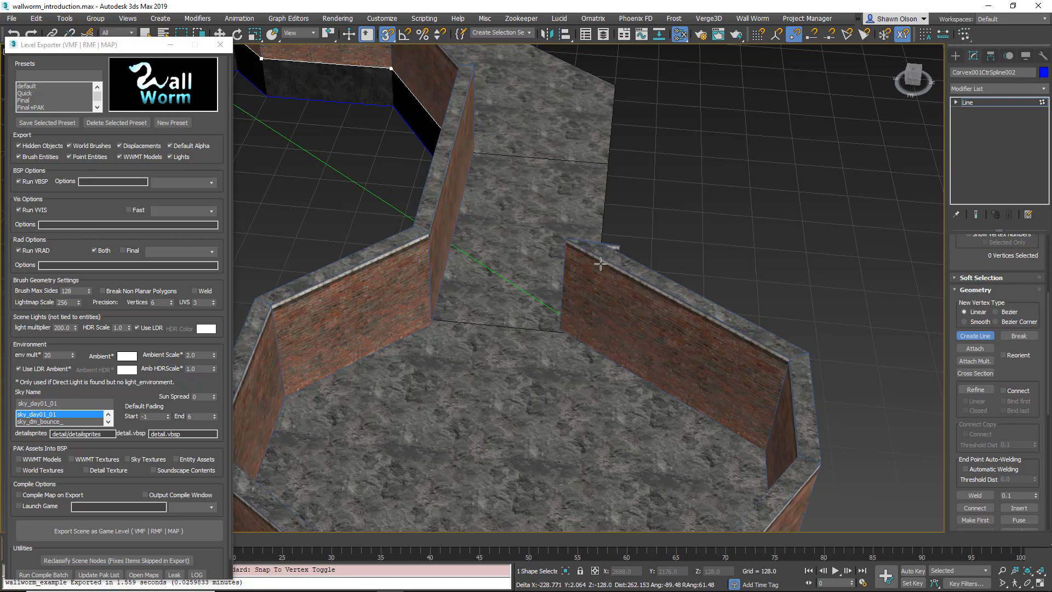
- Extend the wall spline back along the long corridor's far side and up the branch corridor's edge to the second room
{"action": "middle_click_drag", "start_coordinate": [618, 172], "coordinate": [683, 202], "text": "alt"}
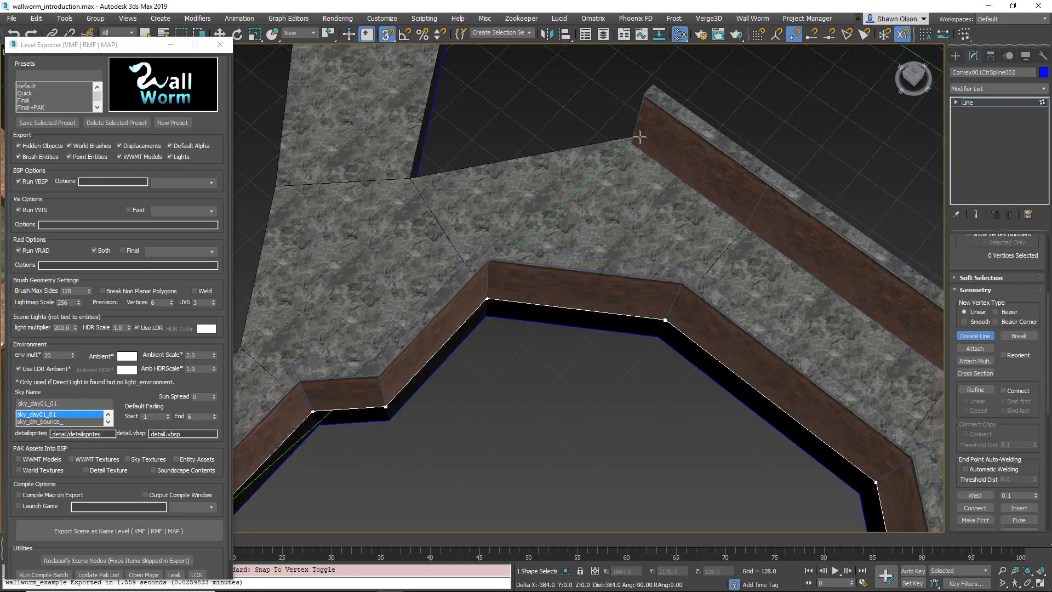
{"action": "left_click", "coordinate": [408, 180]}
{"action": "middle_click_drag", "start_coordinate": [465, 287], "coordinate": [587, 539]}
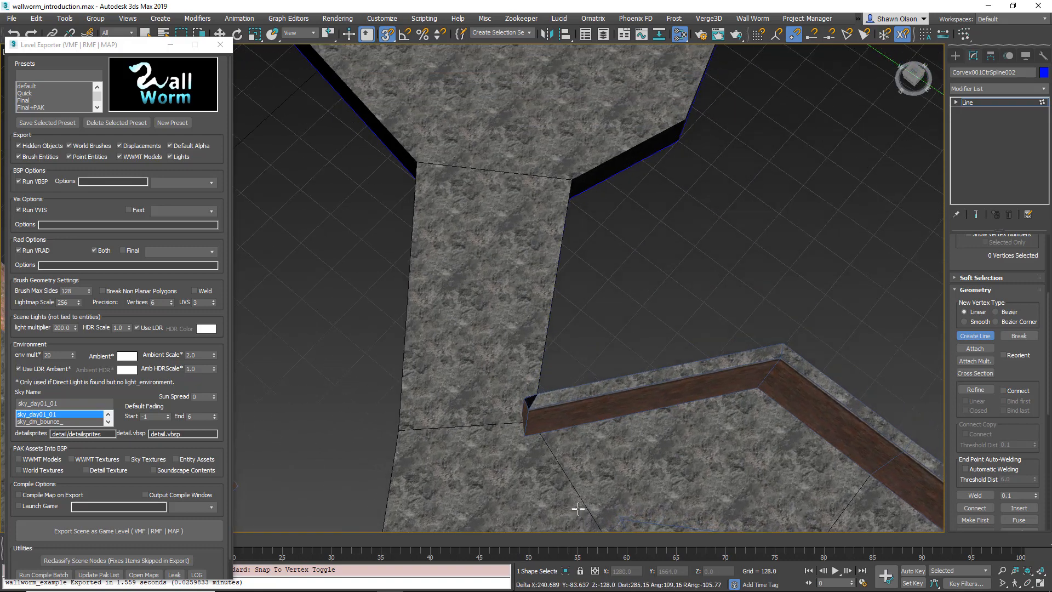
{"action": "left_click", "coordinate": [568, 181]}
{"action": "middle_click_drag", "start_coordinate": [568, 181], "coordinate": [458, 167], "text": "alt"}
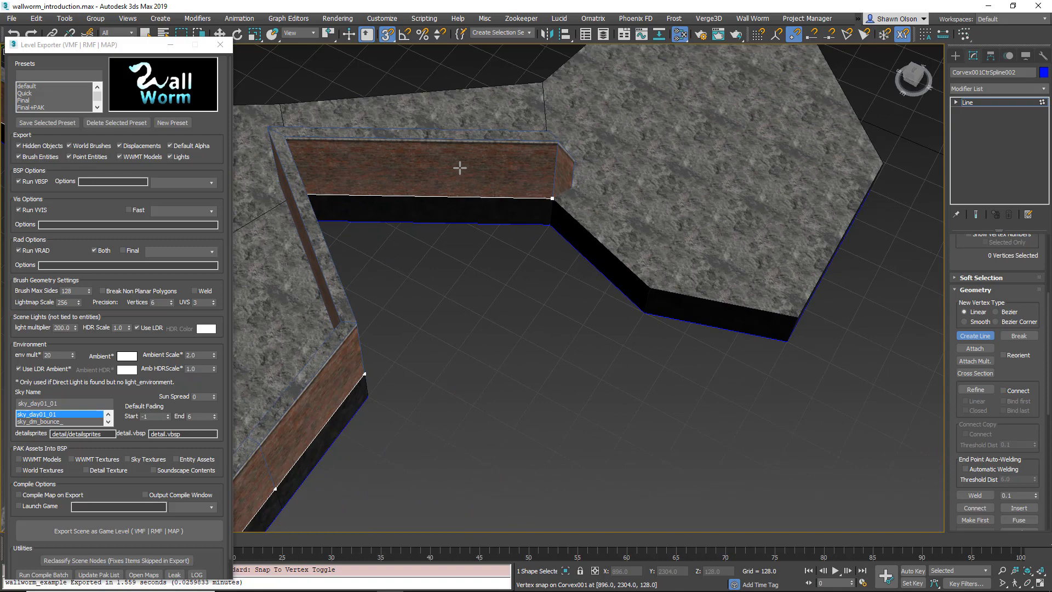
- Trace the wall spline around the outer corners of the second multi-sided room, snapping to the floor's vertices
{"action": "left_click", "coordinate": [647, 287]}
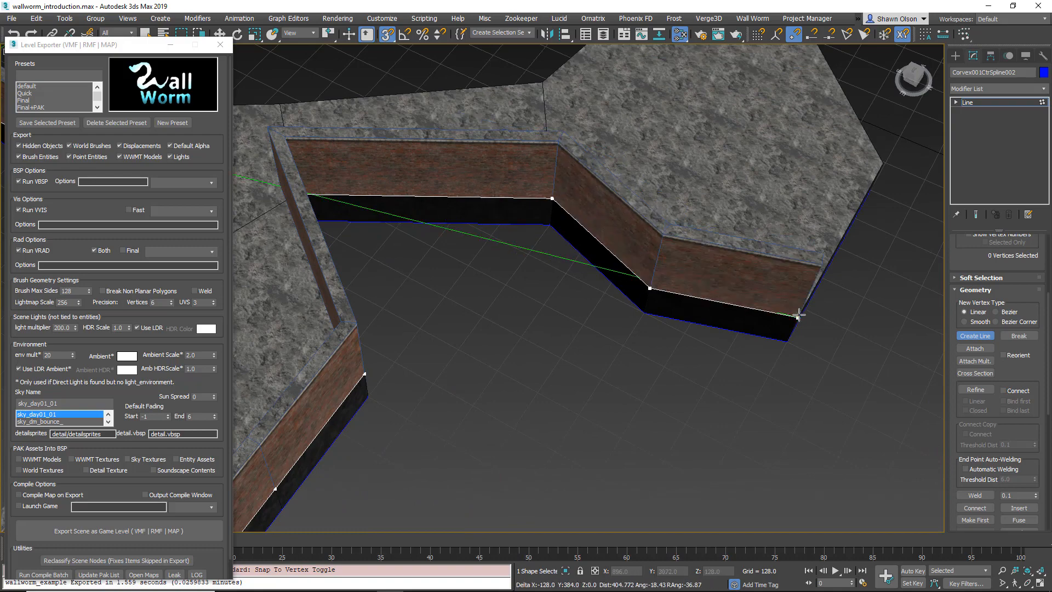
{"action": "left_click", "coordinate": [798, 316]}
{"action": "middle_click_drag", "start_coordinate": [715, 343], "coordinate": [421, 478]}
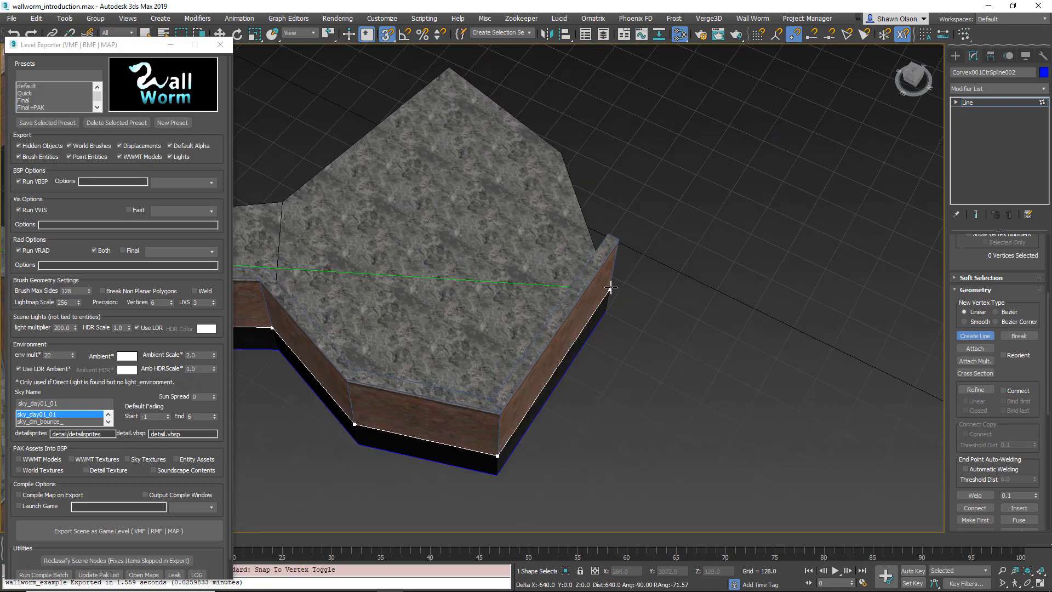
{"action": "left_click", "coordinate": [611, 288]}
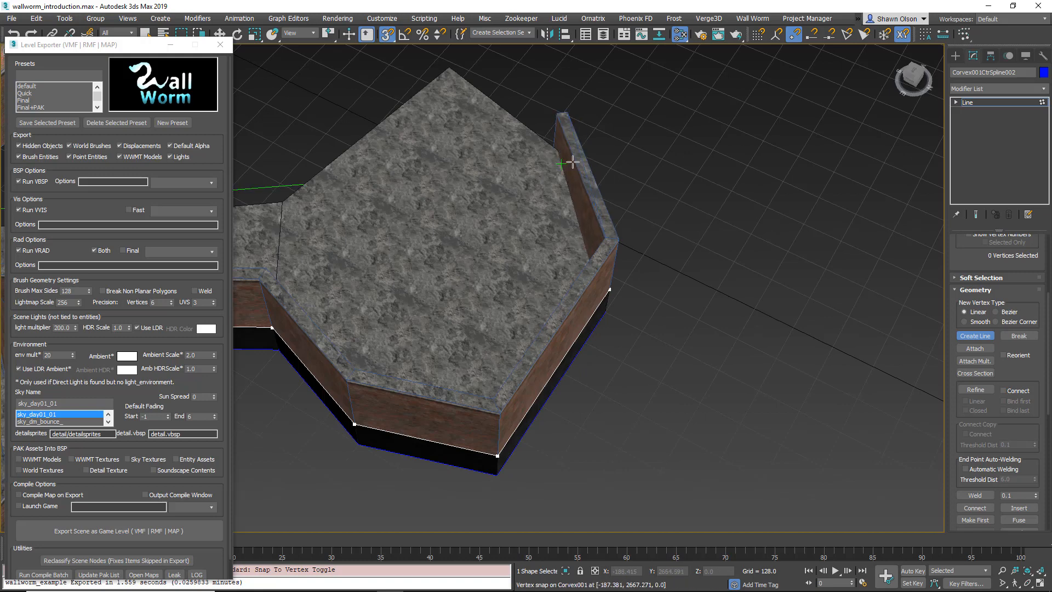
{"action": "left_click", "coordinate": [565, 152]}
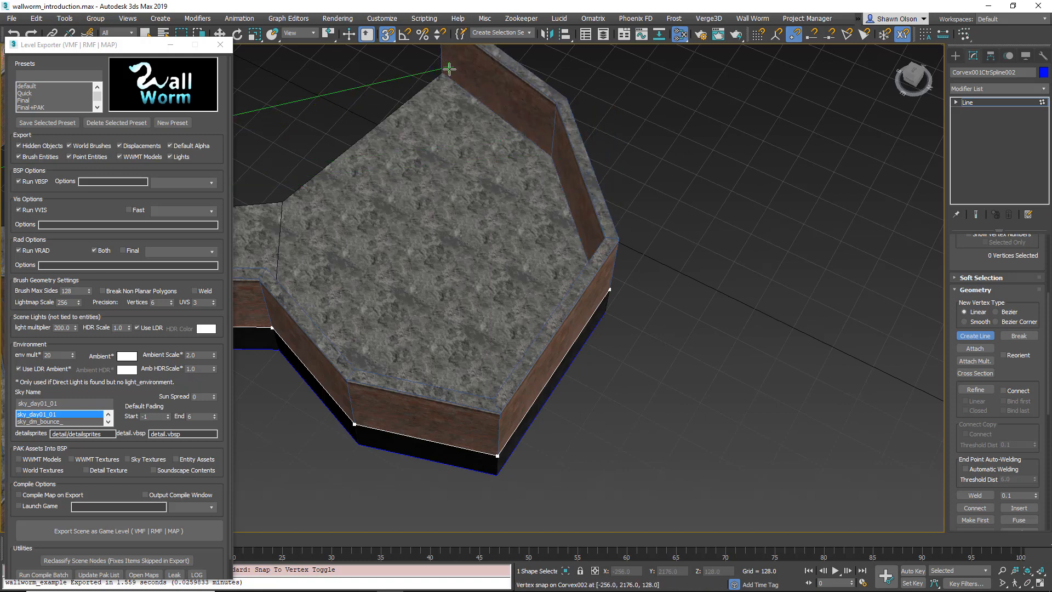
{"action": "scroll", "coordinate": [449, 68], "scroll_direction": "up", "scroll_amount": 5}
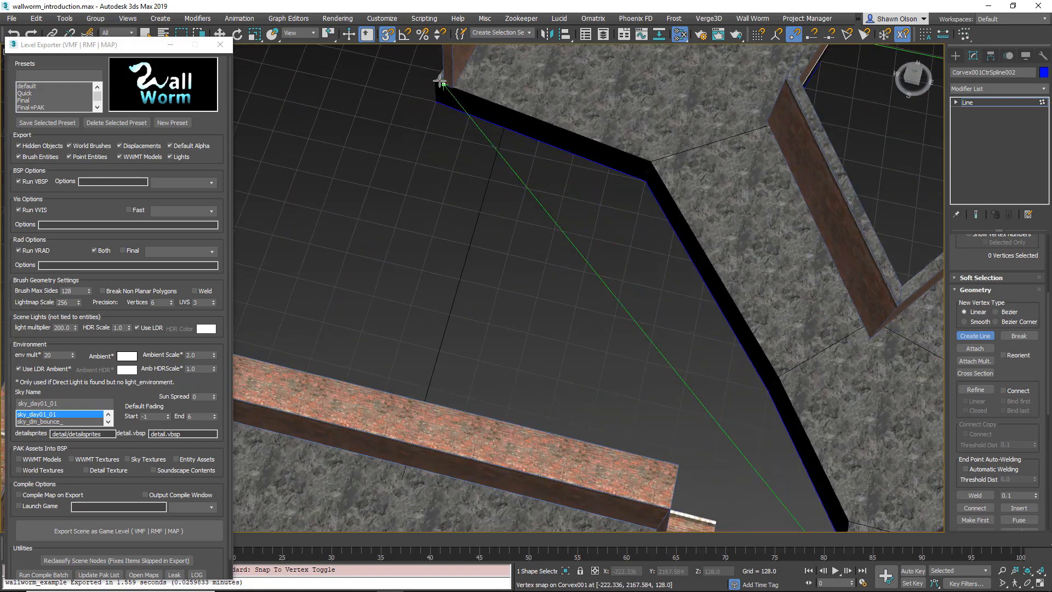
- Run the wall spline from the second room down the branch corridor's remaining side to the opposite corner of the floor's entrance
{"action": "left_click", "coordinate": [650, 162]}
{"action": "middle_click_drag", "start_coordinate": [742, 306], "coordinate": [565, 122]}
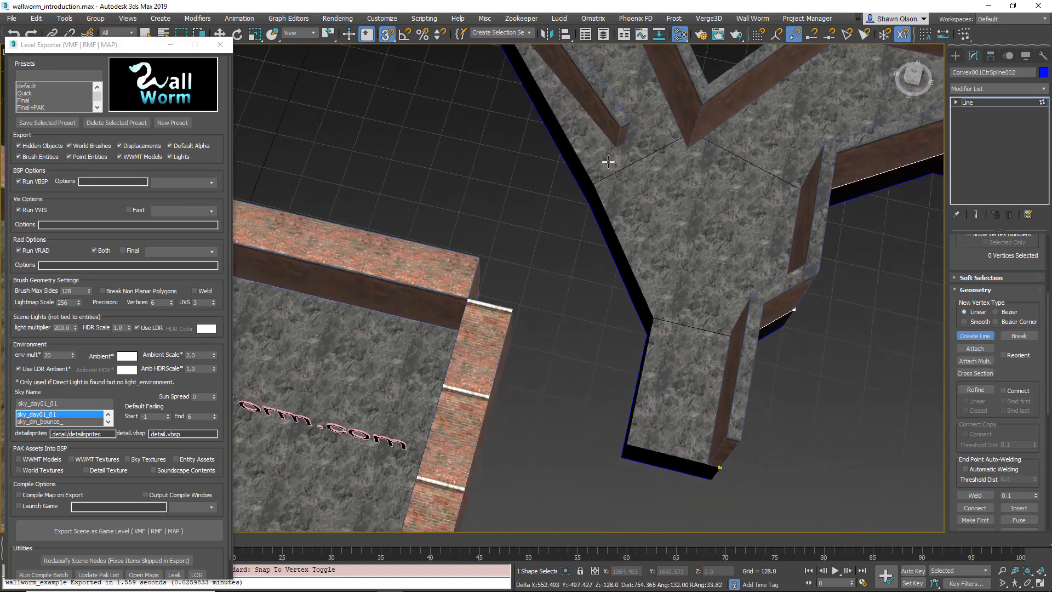
{"action": "left_click", "coordinate": [596, 183]}
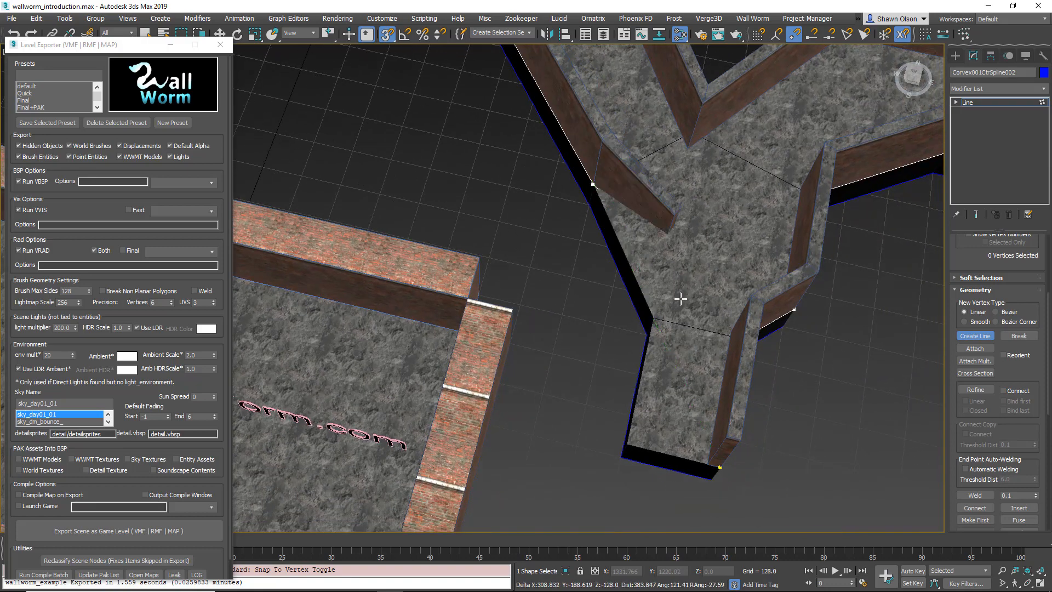
{"action": "left_click", "coordinate": [652, 318]}
{"action": "left_click", "coordinate": [630, 442]}
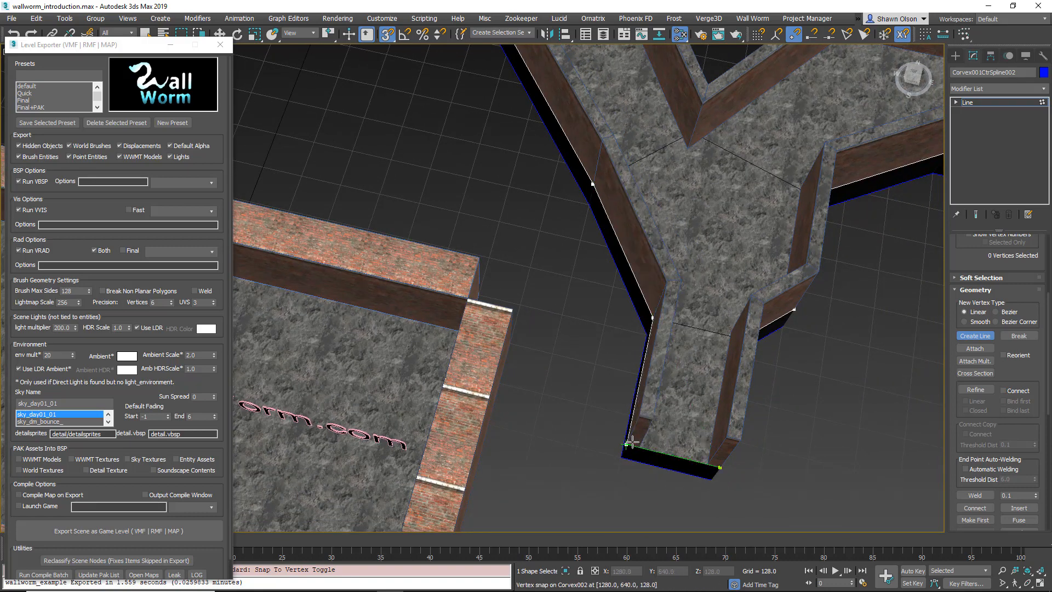
- Finish the wall spline with the entrance left open, leave vertex editing and reselect the brick wall Corvex
{"action": "middle_click_drag", "start_coordinate": [653, 427], "coordinate": [689, 398], "text": "alt"}
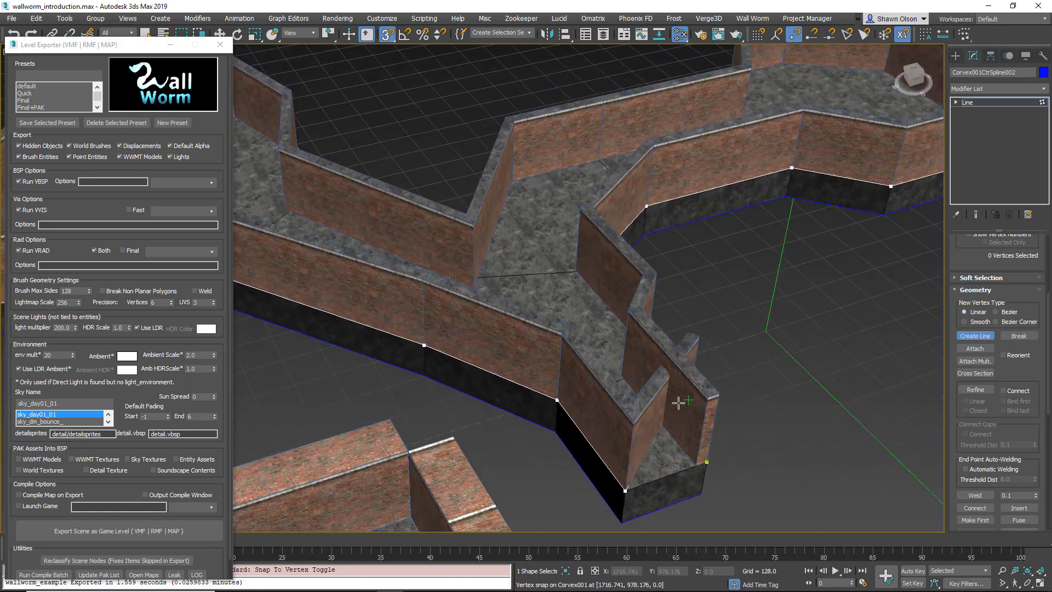
{"action": "key", "text": "BackSpace"}
{"action": "scroll", "coordinate": [762, 402], "scroll_direction": "down", "scroll_amount": 5}
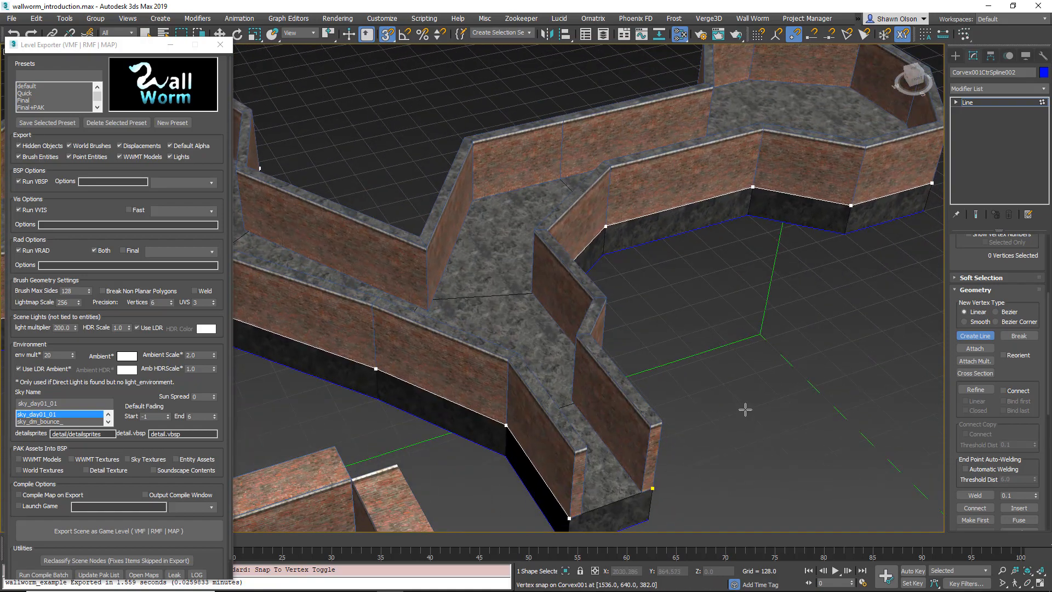
{"action": "middle_click_drag", "start_coordinate": [706, 350], "coordinate": [653, 336], "text": "alt"}
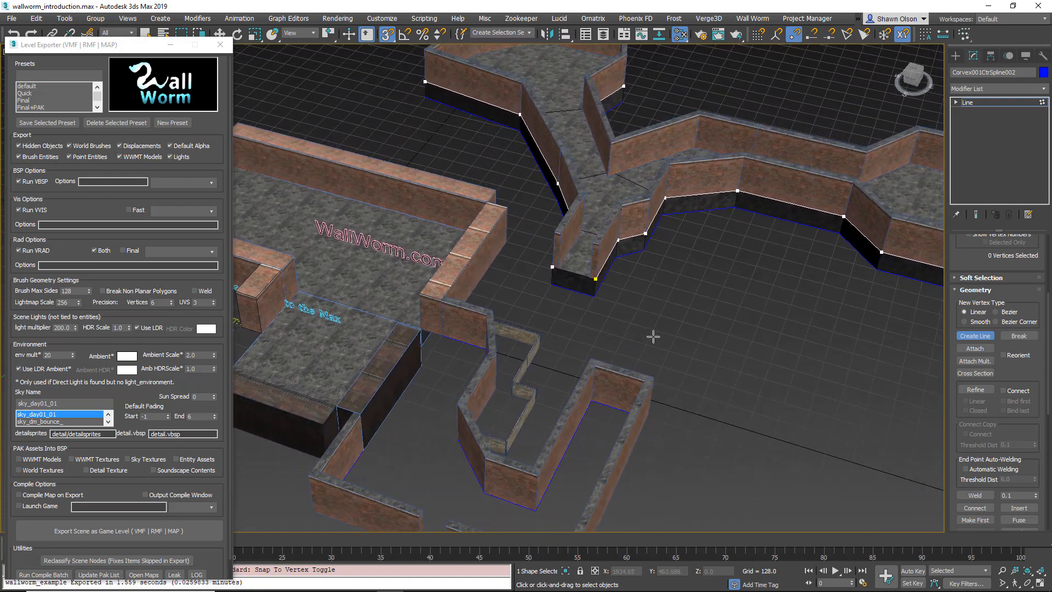
{"action": "right_click", "coordinate": [707, 337]}
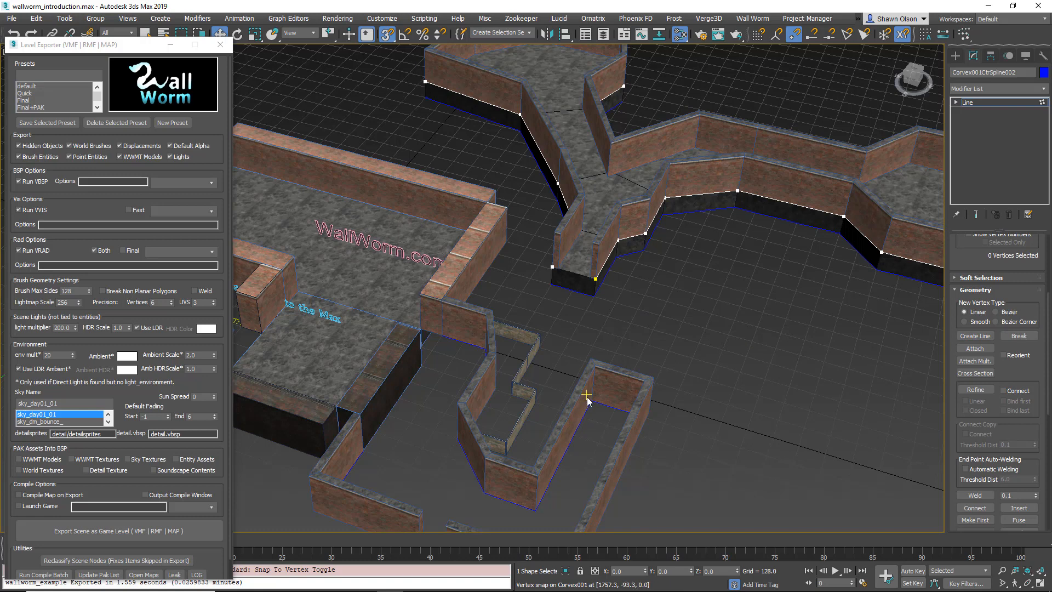
{"action": "left_click", "coordinate": [956, 102]}
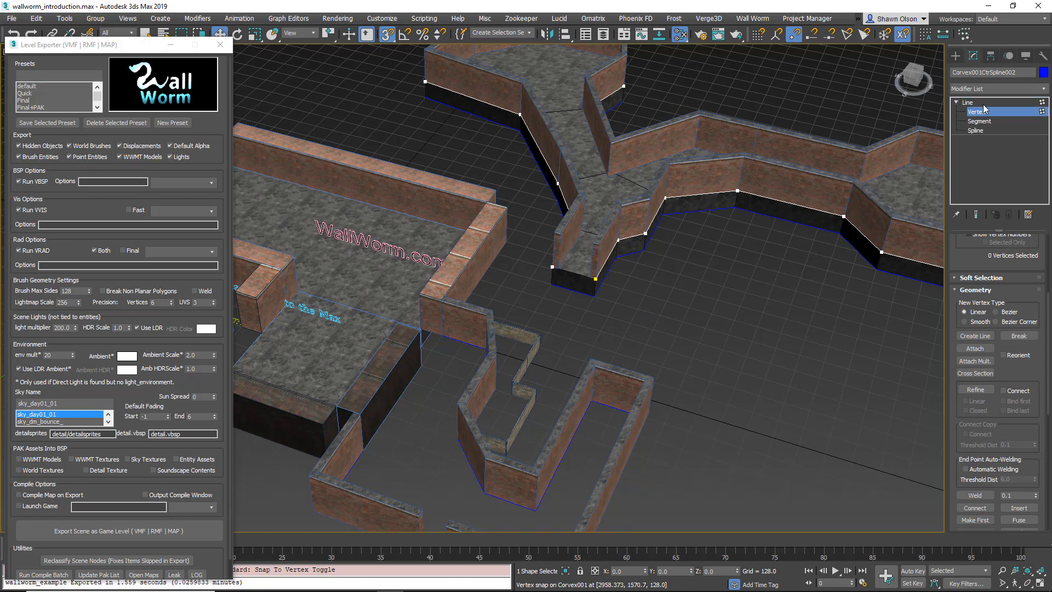
{"action": "left_click", "coordinate": [981, 115]}
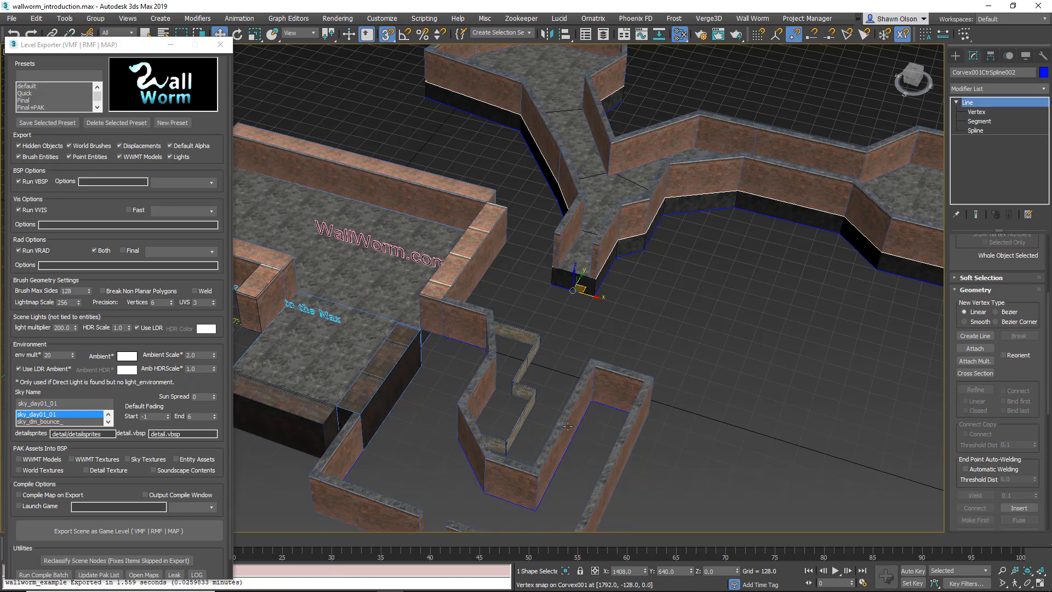
{"action": "left_click", "coordinate": [636, 398]}
{"action": "middle_click_drag", "start_coordinate": [680, 387], "coordinate": [709, 416], "text": "alt"}
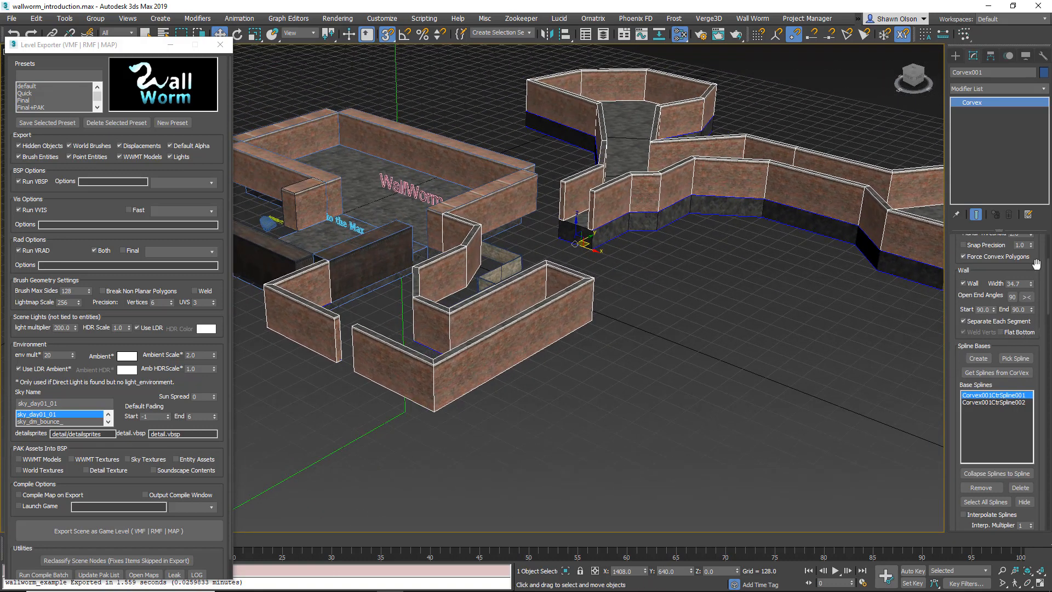
- Set the brick wall Corvex's height to 256 and enable Snap Precision on both the wall and the floor Corvex
{"action": "mouse_move", "coordinate": [1047, 274]}
{"action": "left_mouse_down"}
{"action": "mouse_move", "coordinate": [1051, 250]}
{"action": "mouse_move", "coordinate": [1033, 286]}
{"action": "mouse_move", "coordinate": [1032, 368]}
{"action": "mouse_move", "coordinate": [1038, 259]}
{"action": "mouse_move", "coordinate": [1037, 288]}
{"action": "left_mouse_up"}
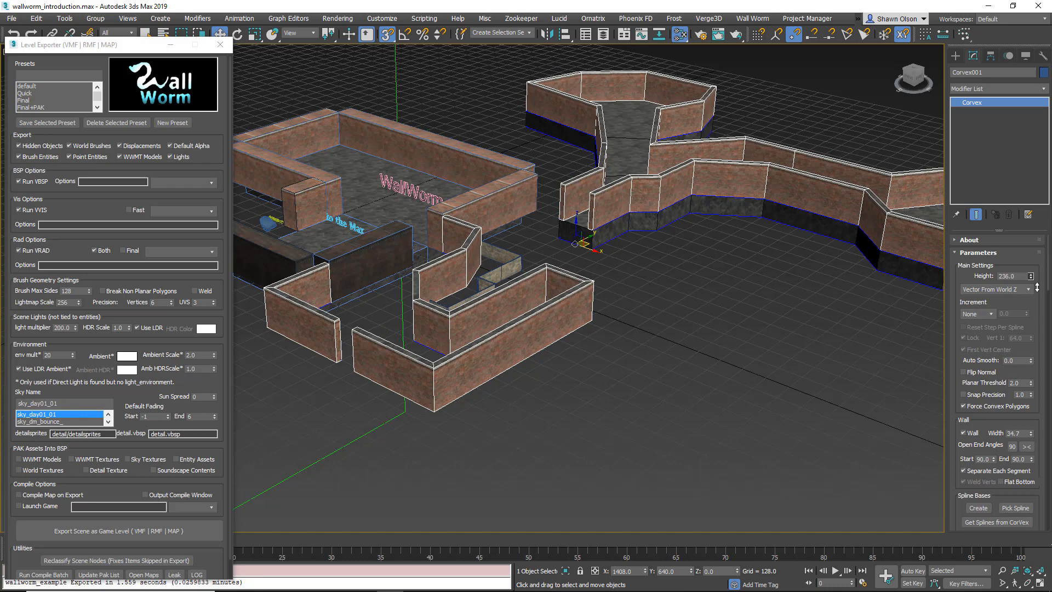
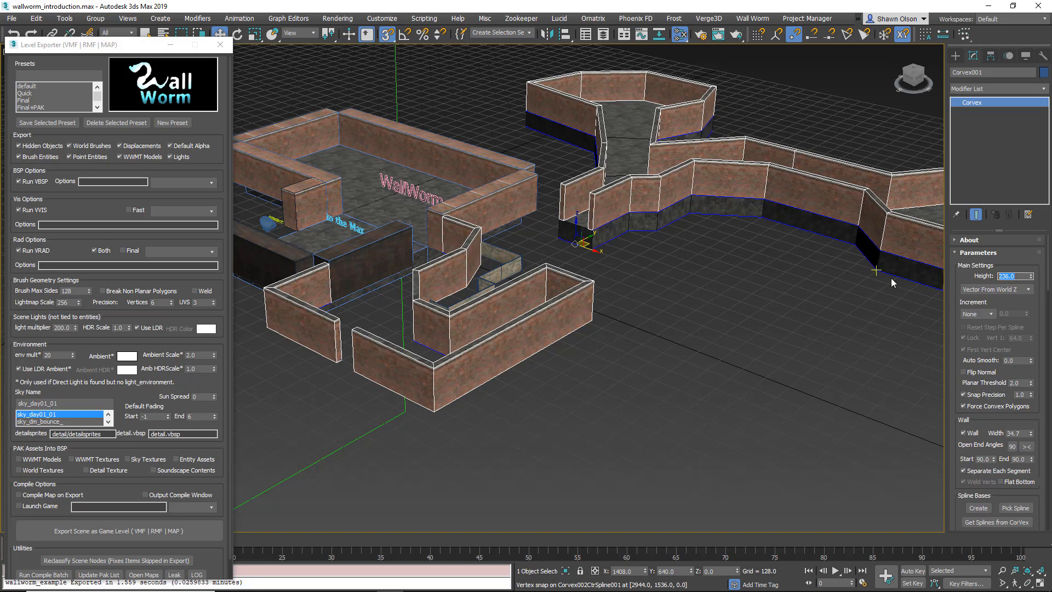
{"action": "type", "text": "256"}
{"action": "key", "text": "Return"}
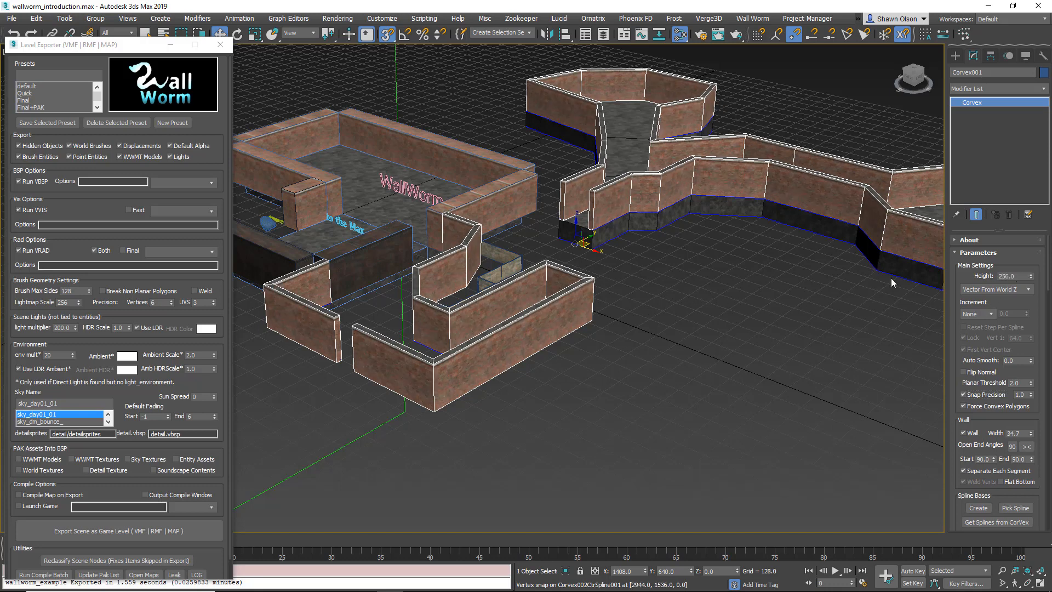
{"action": "middle_click_drag", "start_coordinate": [833, 365], "coordinate": [847, 369], "text": "alt"}
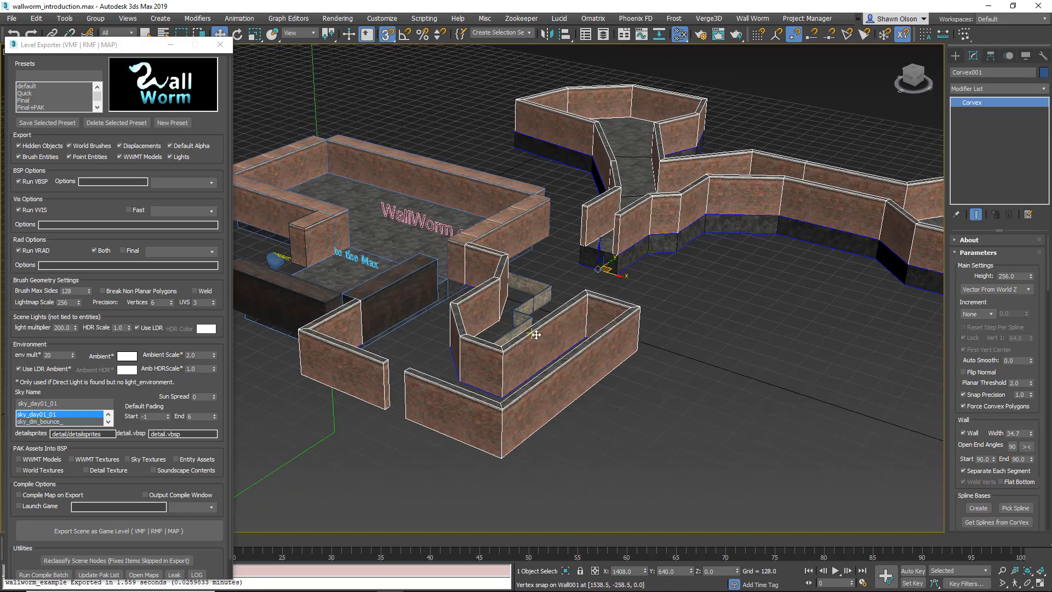
{"action": "left_click", "coordinate": [677, 246]}
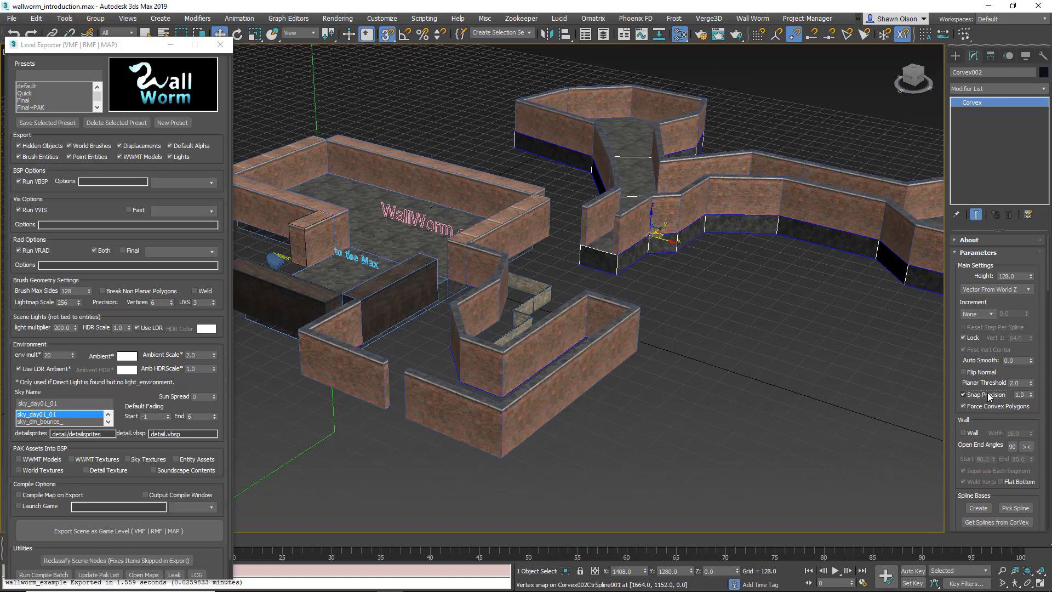
{"action": "mouse_move", "coordinate": [707, 349]}
{"action": "middle_mouse_down", "text": "alt"}
{"action": "mouse_move", "coordinate": [626, 341]}
{"action": "mouse_move", "coordinate": [709, 335]}
{"action": "middle_mouse_up", "text": "alt"}
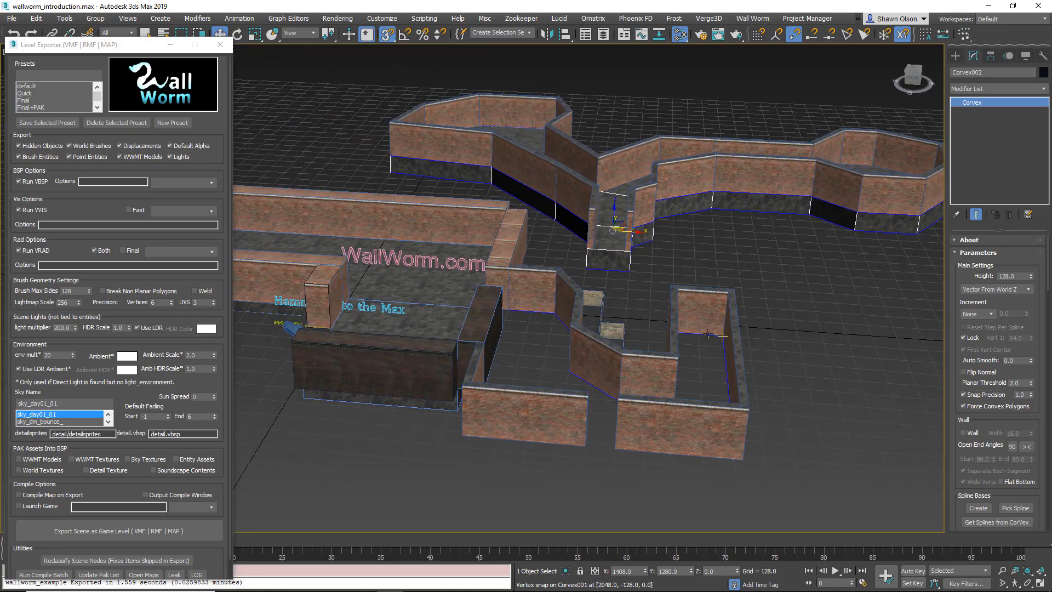
- Clear the selection and create a physical camera from a closer perspective view of the brick walls and the floor's entrance
{"action": "left_click", "coordinate": [693, 376]}
{"action": "middle_click_drag", "start_coordinate": [613, 269], "coordinate": [627, 249], "text": "alt"}
{"action": "scroll", "coordinate": [589, 283], "scroll_direction": "up", "scroll_amount": 3}
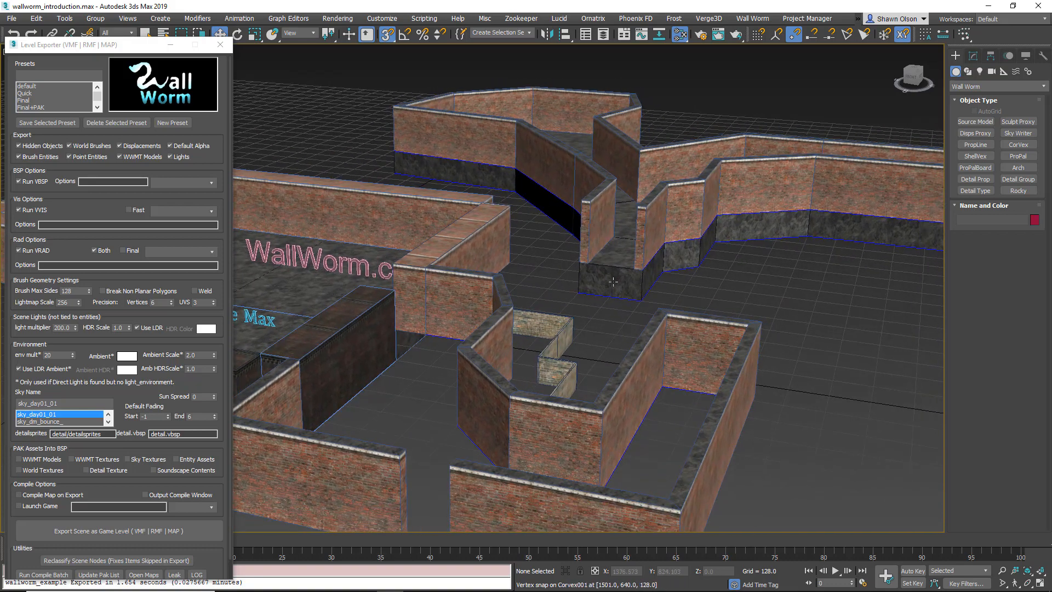
{"action": "mouse_move", "coordinate": [665, 282]}
{"action": "middle_mouse_down"}
{"action": "mouse_move", "coordinate": [652, 284]}
{"action": "mouse_move", "coordinate": [669, 282]}
{"action": "middle_mouse_up"}
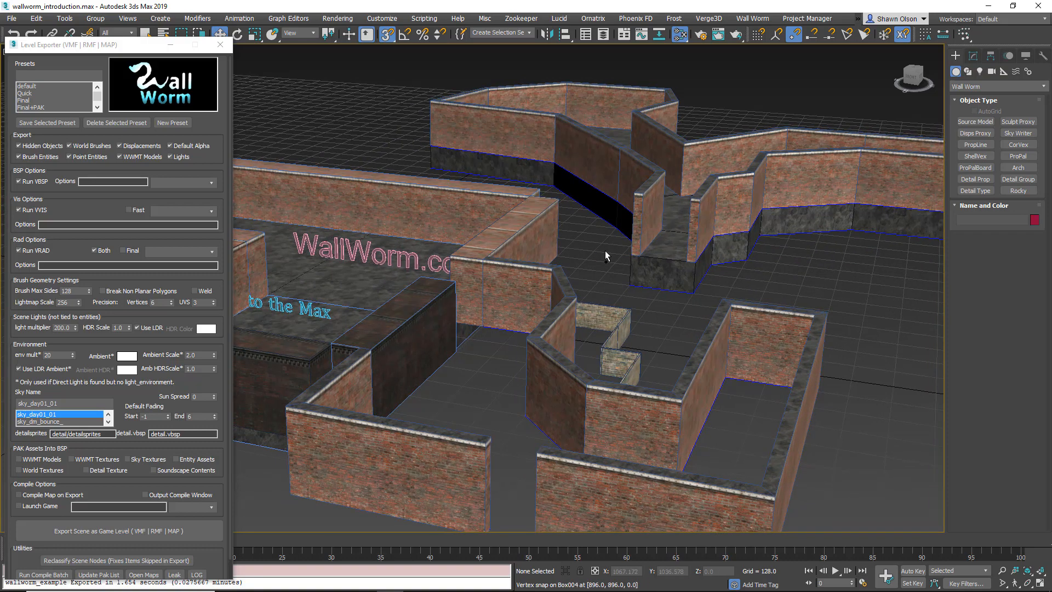
{"action": "key", "text": "ctrl+c"}
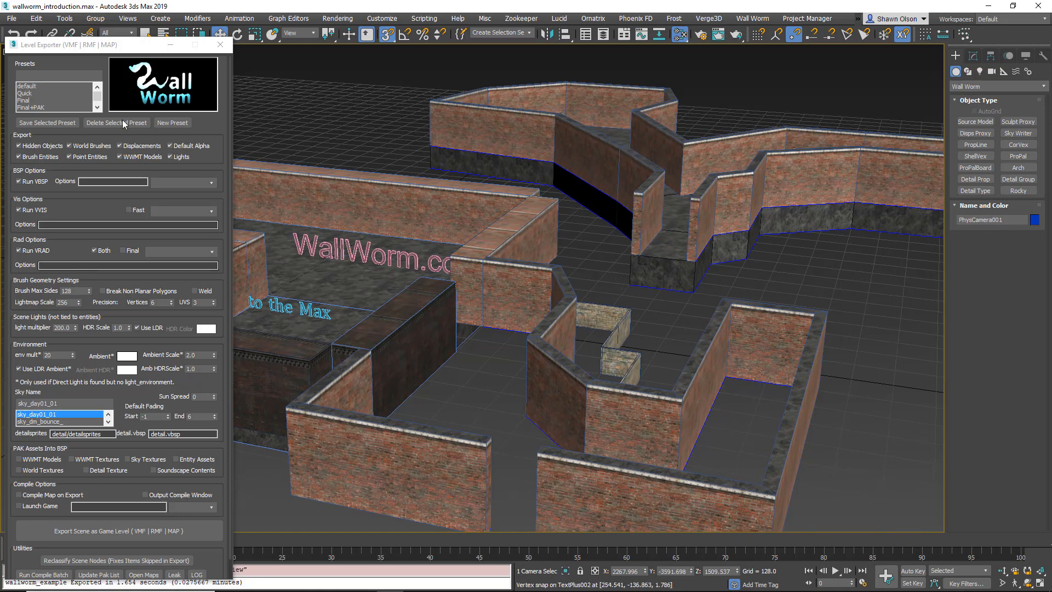
- Export the scene as a game level, overwriting wallworm_example.vmf in the testing folder
{"action": "left_click_drag", "start_coordinate": [114, 52], "coordinate": [127, 141]}
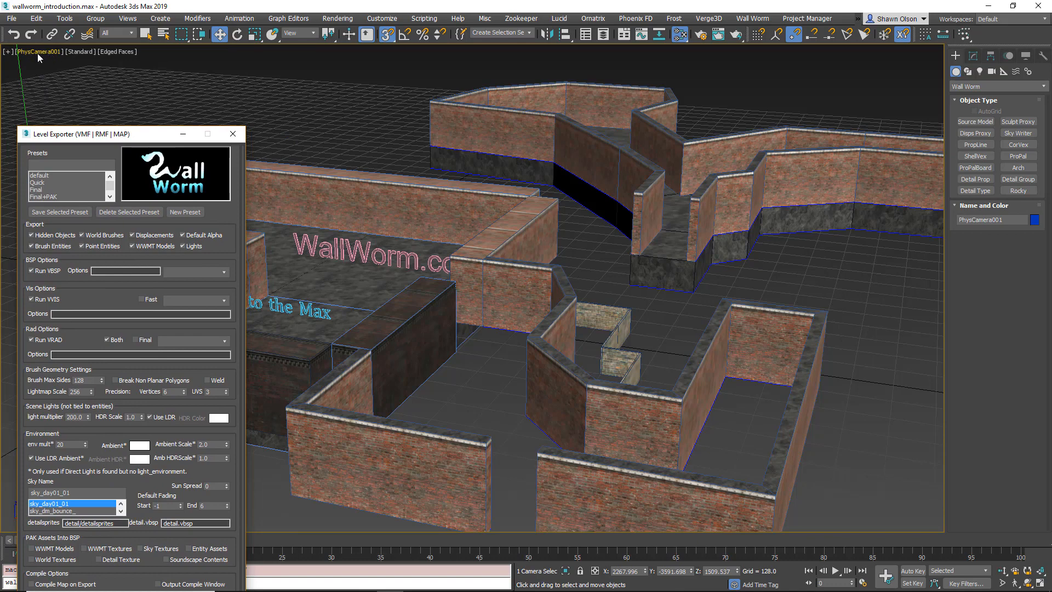
{"action": "left_click_drag", "start_coordinate": [121, 138], "coordinate": [117, 51]}
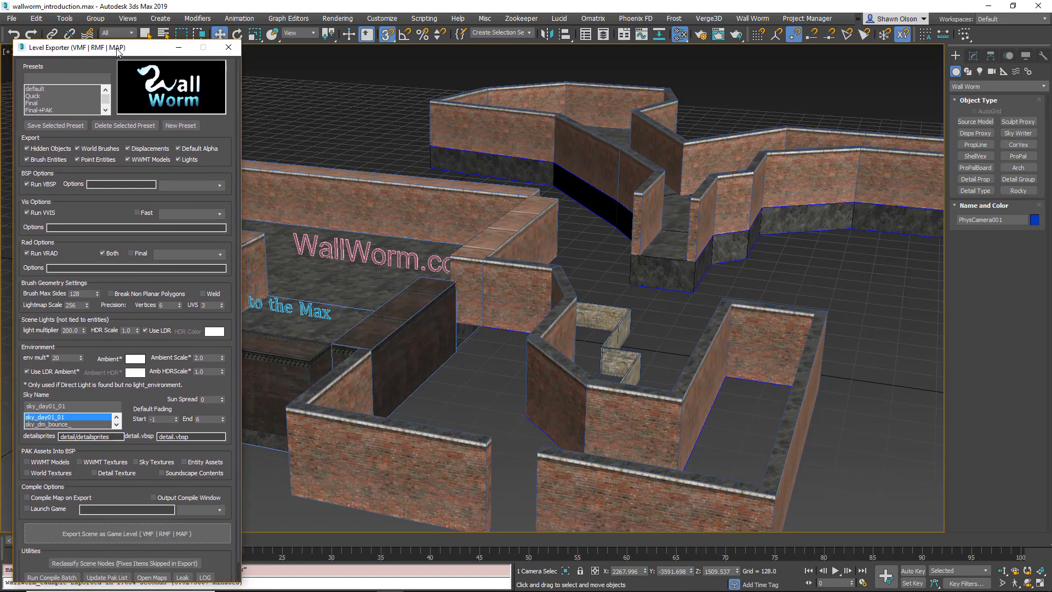
{"action": "left_click", "coordinate": [140, 535]}
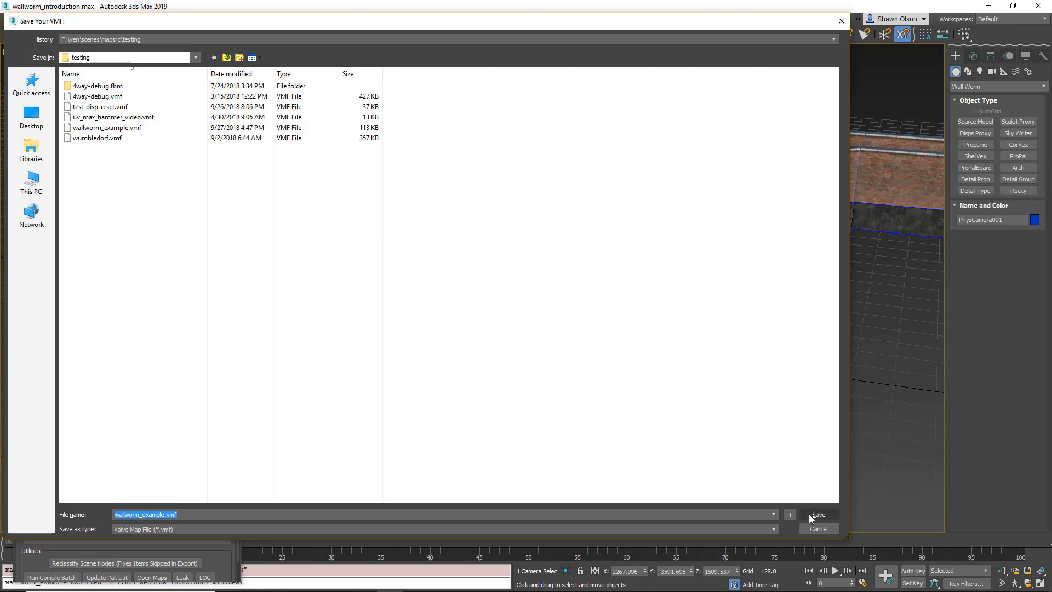
{"action": "left_click", "coordinate": [816, 514]}
{"action": "left_click", "coordinate": [564, 343]}
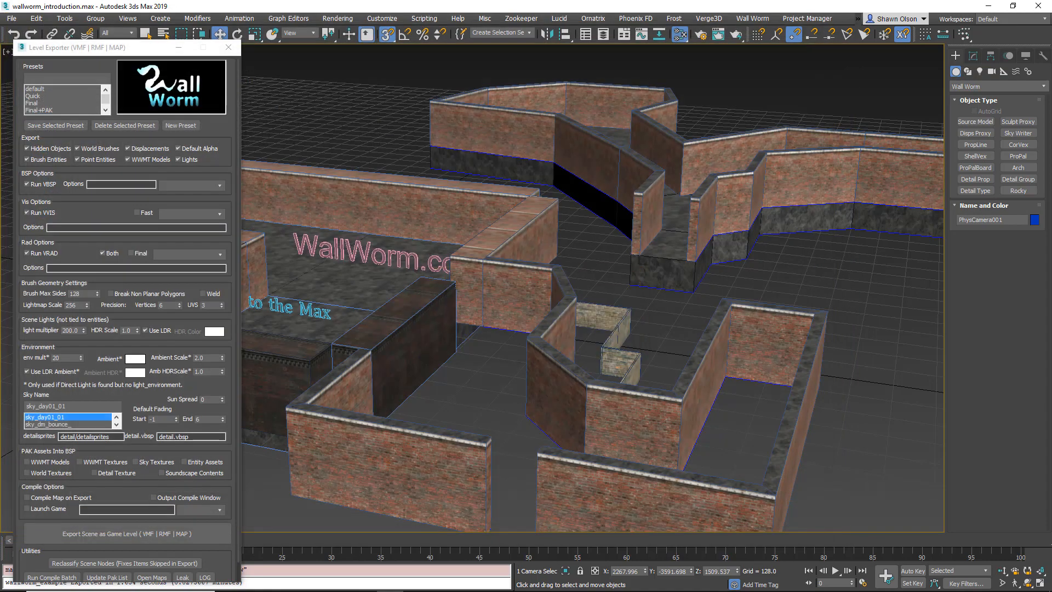
- Switch to Hammer and open the recent map wallworm_example.vmf
{"action": "left_click", "coordinate": [552, 581]}
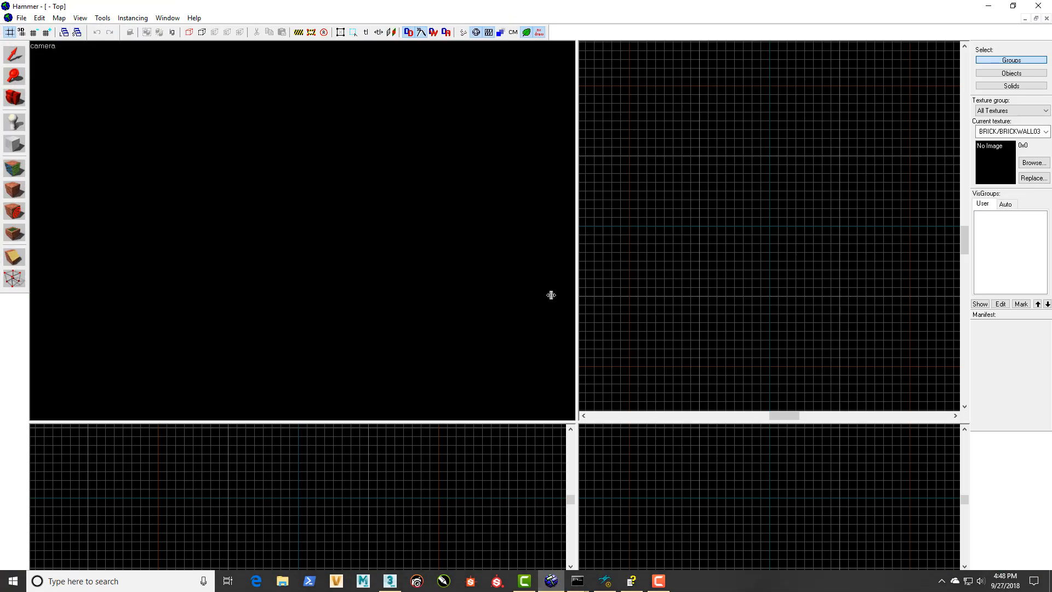
{"action": "left_click", "coordinate": [22, 18]}
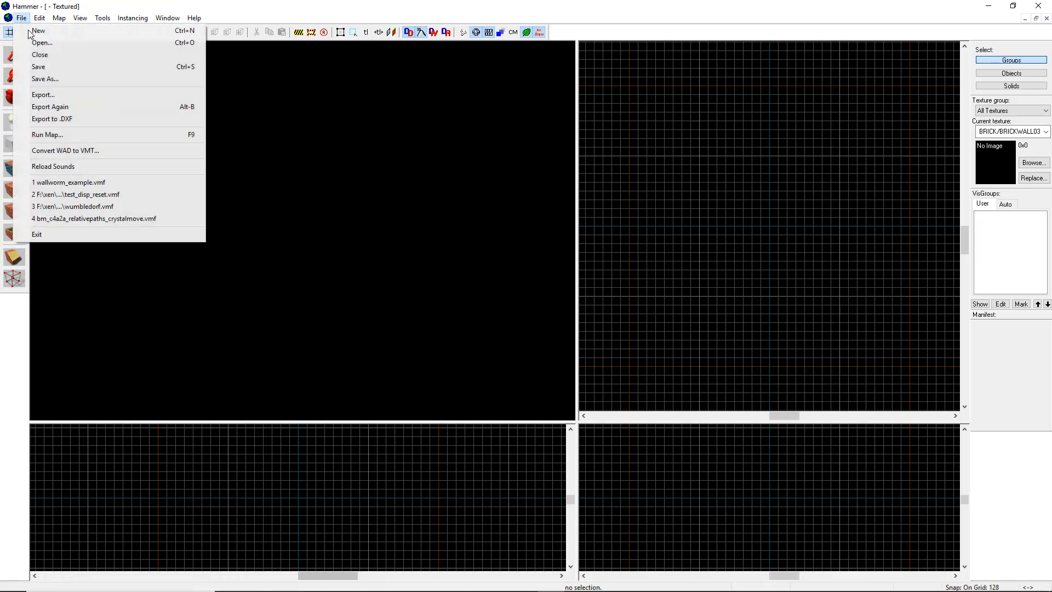
{"action": "left_click", "coordinate": [77, 182]}
- Examine the exported floor and brick wall groups from several angles in the 3D view, and return to 3ds Max
{"action": "key", "text": "w"}
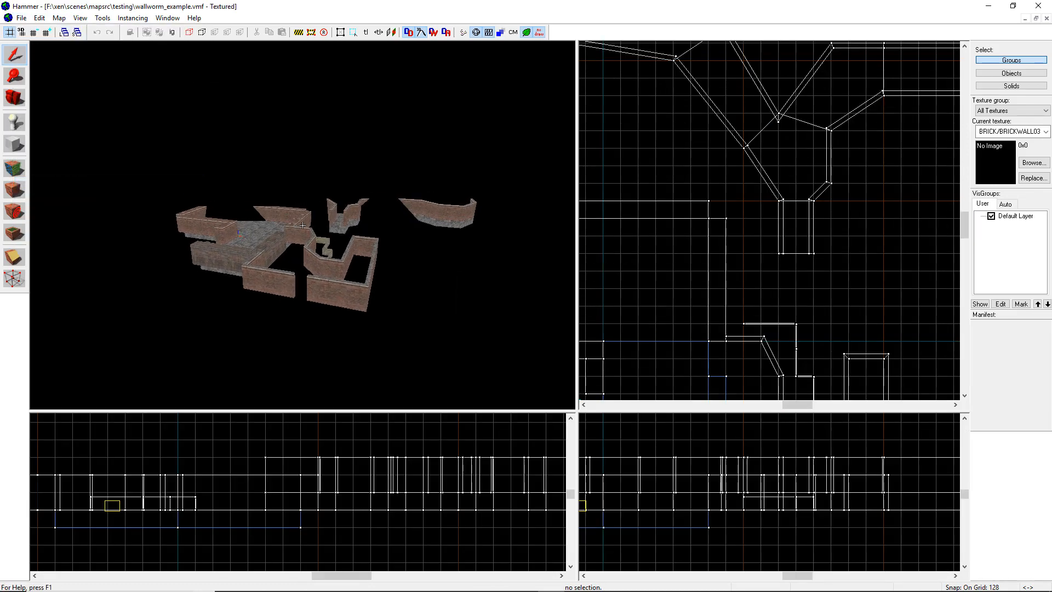
{"action": "key", "text": "w"}
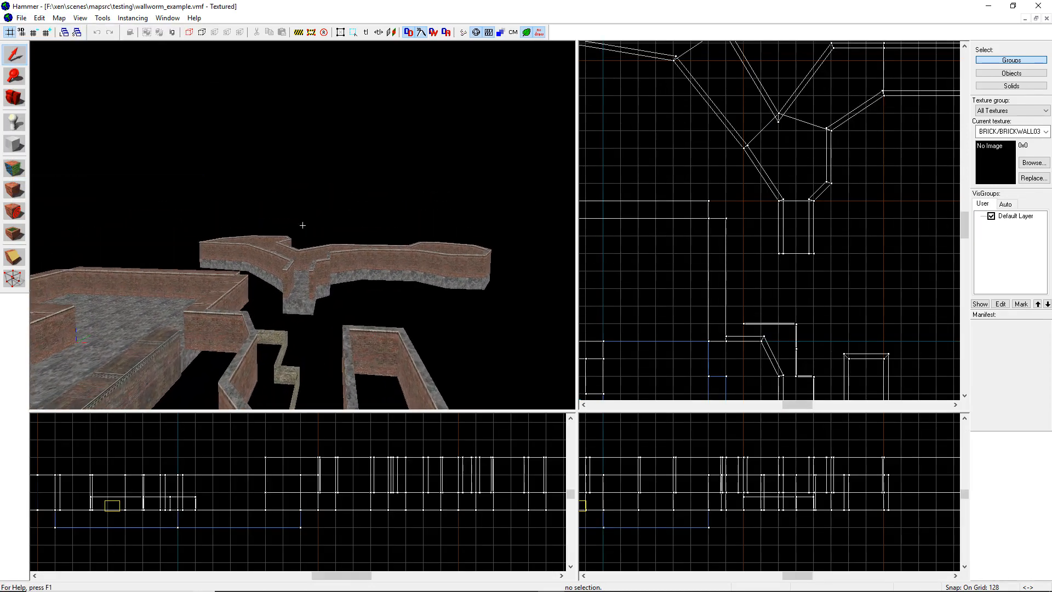
{"action": "key", "text": "d"}
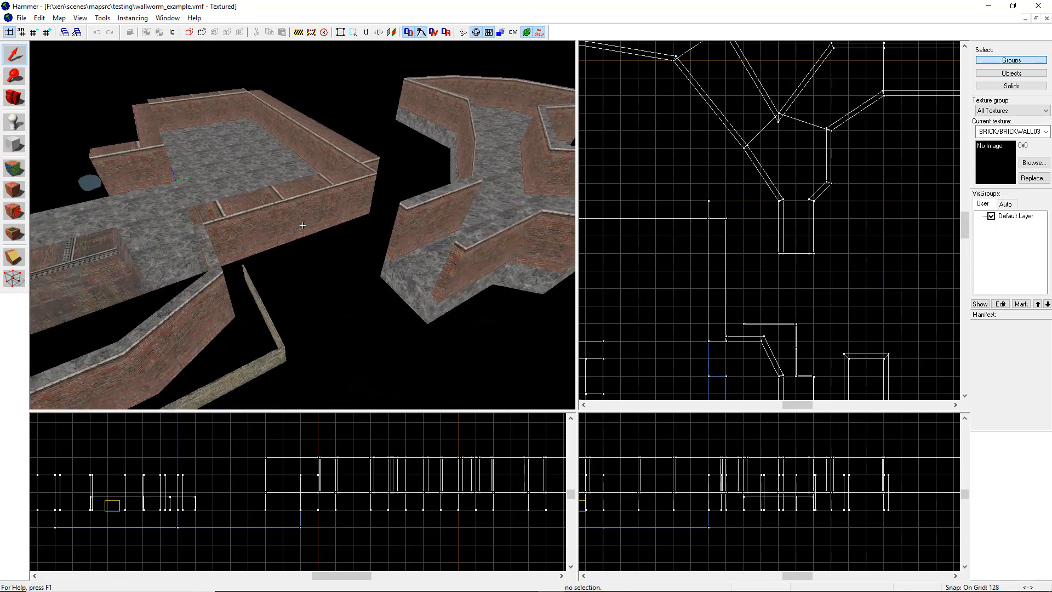
{"action": "key", "text": "z"}
{"action": "left_click", "coordinate": [427, 274]}
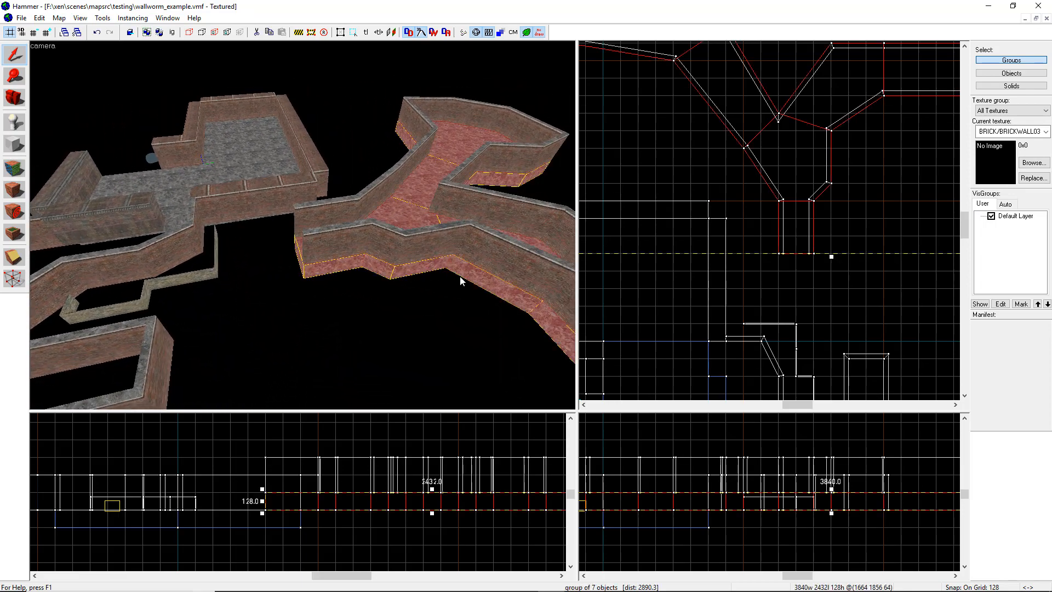
{"action": "key", "text": "z"}
{"action": "key", "text": "s"}
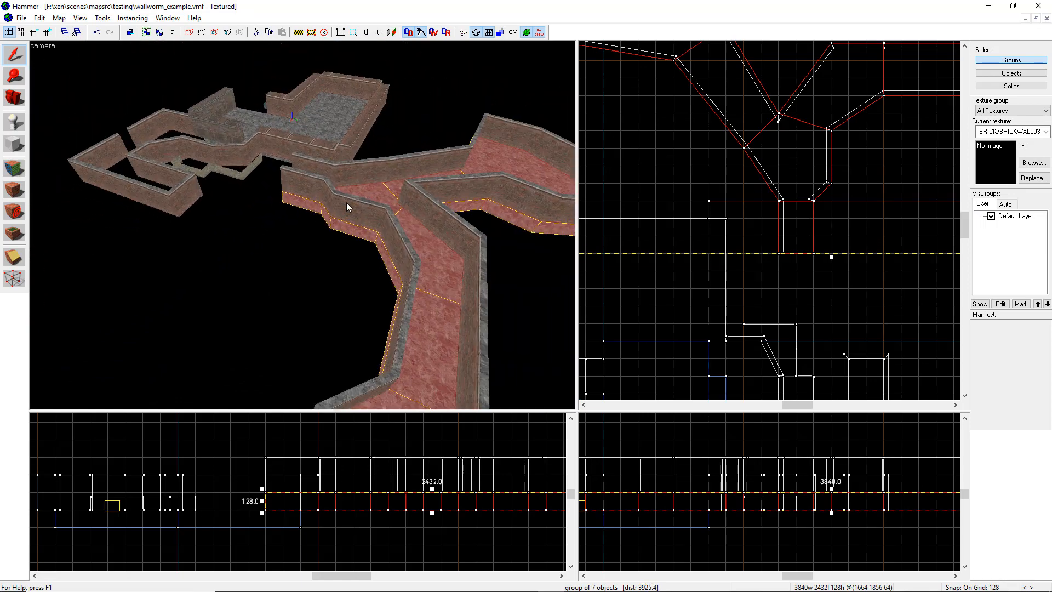
{"action": "left_click", "coordinate": [347, 202]}
{"action": "key", "text": "z"}
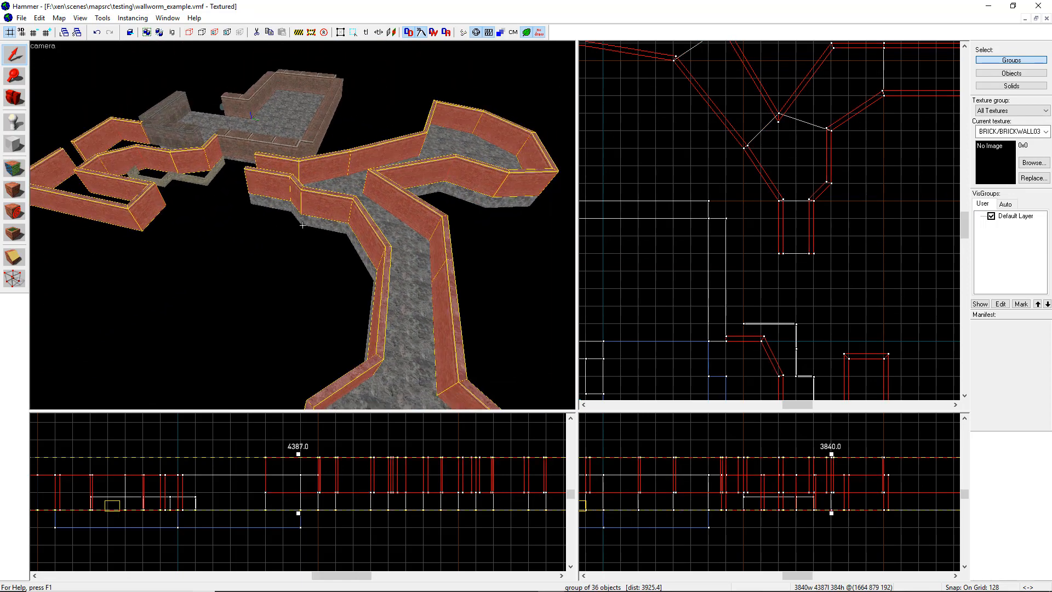
{"action": "key", "text": "w"}
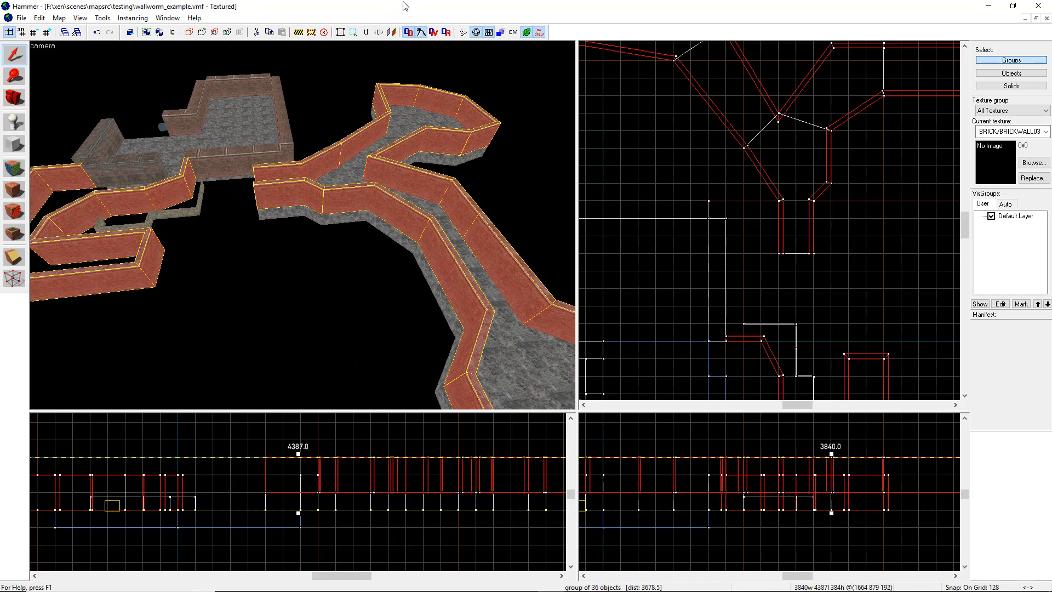
{"action": "left_click", "coordinate": [981, 10]}
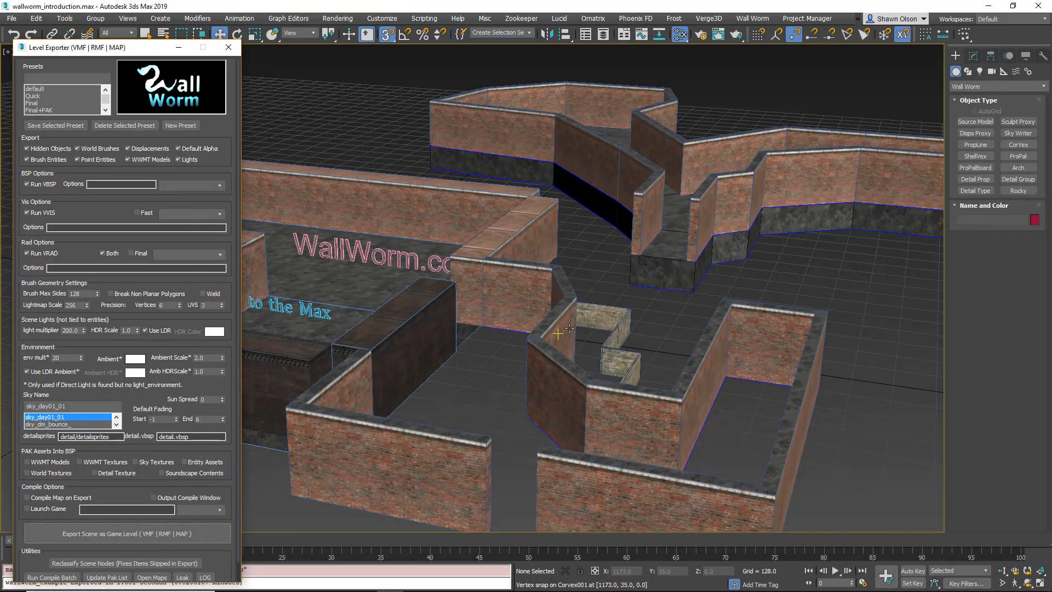
{"action": "left_click", "coordinate": [547, 353]}
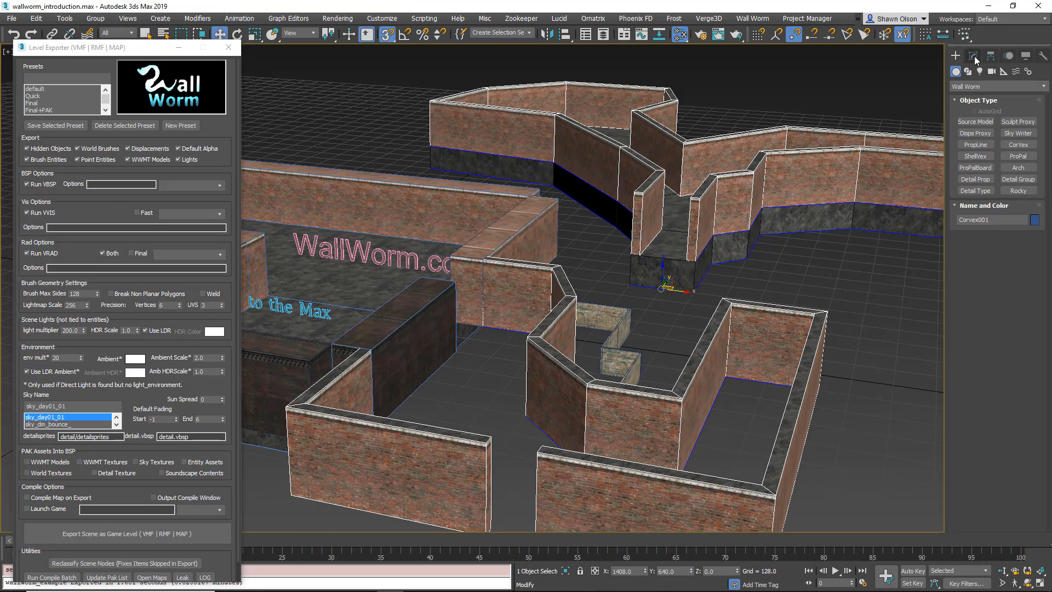
{"action": "left_click", "coordinate": [1018, 167]}
{"action": "middle_click_drag", "start_coordinate": [877, 373], "coordinate": [555, 365]}
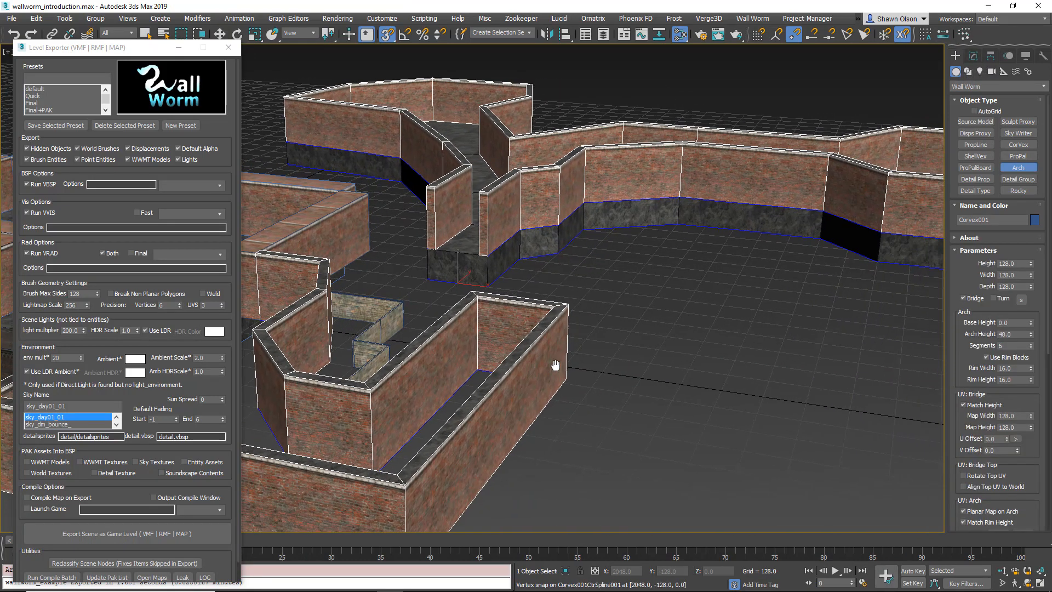
{"action": "middle_click_drag", "start_coordinate": [661, 296], "coordinate": [721, 293]}
{"action": "right_click", "coordinate": [673, 298]}
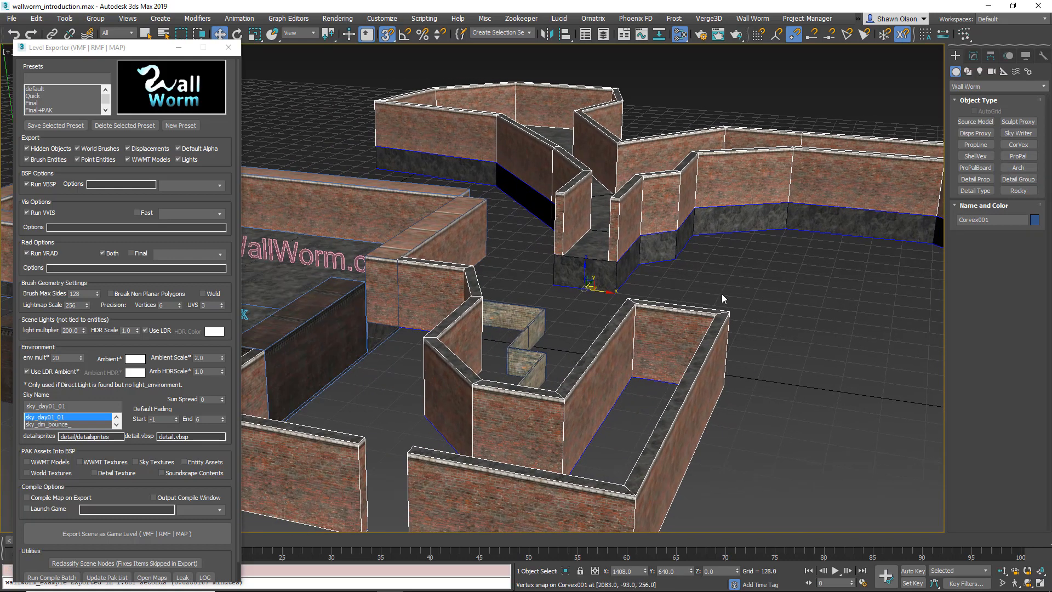
- Switch snapping from vertices to grid points and draw a Wall Worm Arch 256 wide, 384 deep and 64 high at the floor's entrance
{"action": "key", "text": "z"}
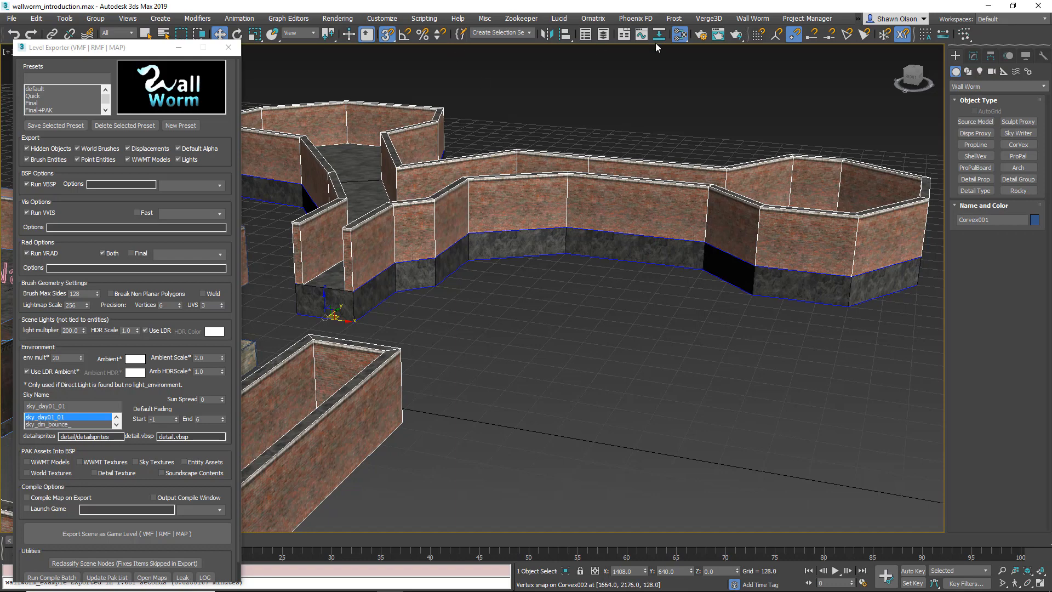
{"action": "left_click", "coordinate": [759, 35]}
{"action": "left_click", "coordinate": [794, 36]}
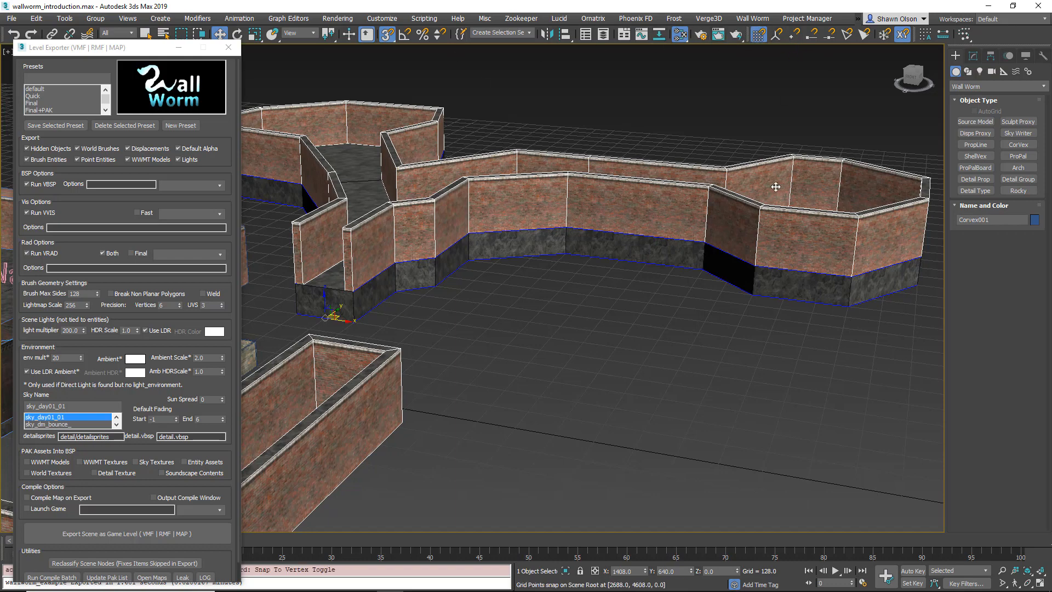
{"action": "middle_click_drag", "start_coordinate": [599, 308], "coordinate": [596, 218], "text": "alt"}
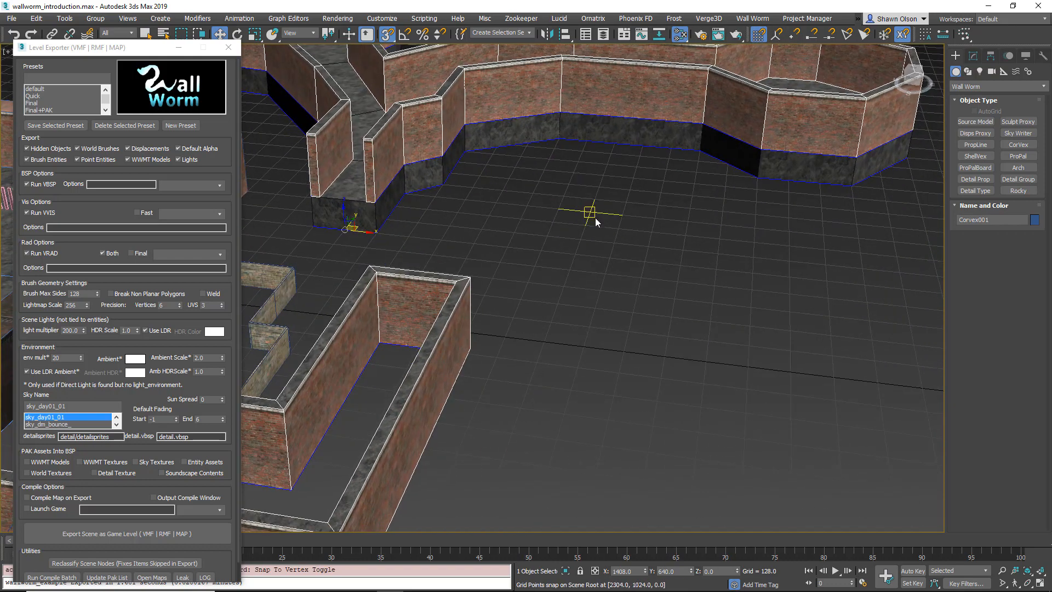
{"action": "left_click", "coordinate": [1018, 168]}
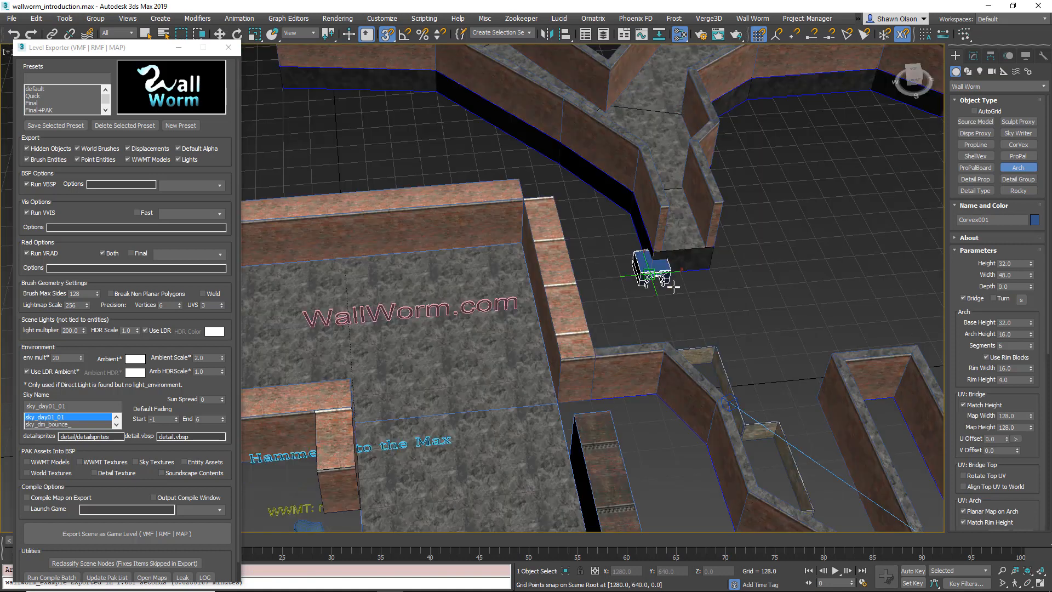
{"action": "left_click_drag", "start_coordinate": [681, 270], "coordinate": [737, 340]}
{"action": "left_click", "coordinate": [741, 330]}
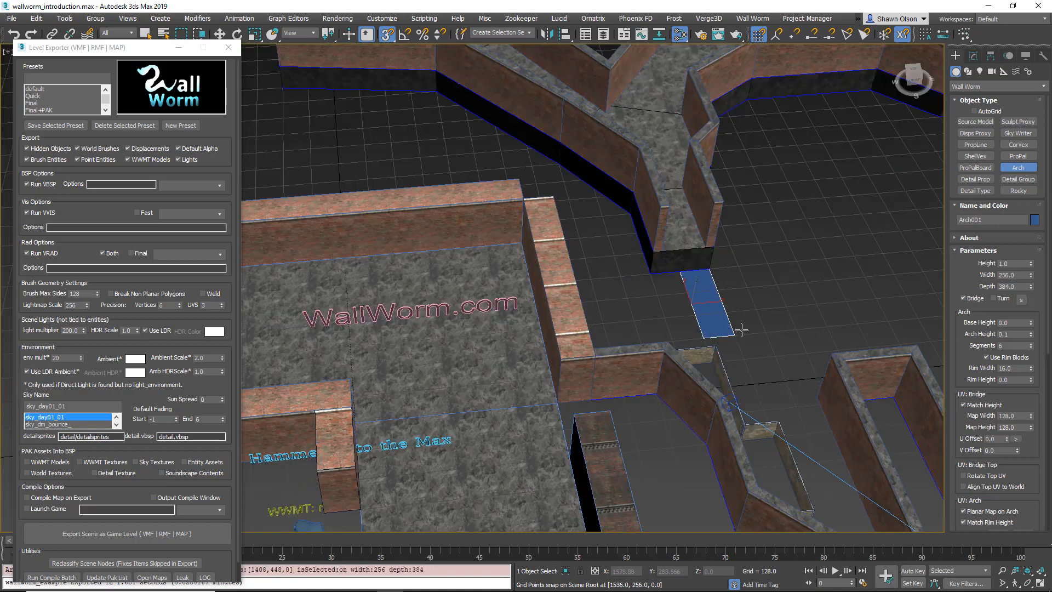
{"action": "right_click", "coordinate": [669, 302]}
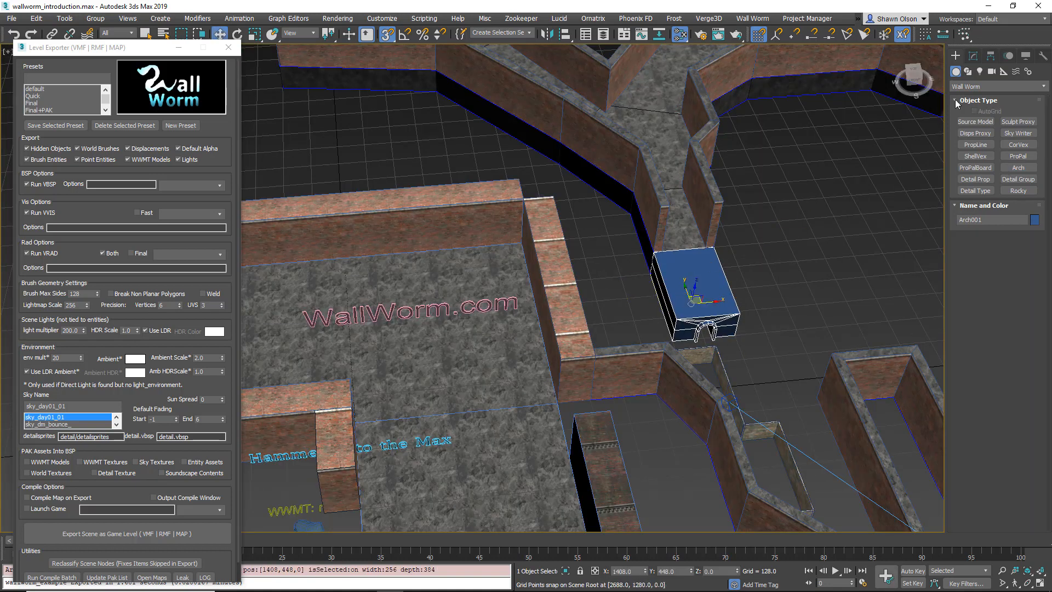
- Turn the arch's bridge and swap its dimensions to 384 wide and 256 deep
{"action": "left_click", "coordinate": [973, 57]}
{"action": "middle_click_drag", "start_coordinate": [642, 324], "coordinate": [582, 274], "text": "alt"}
{"action": "scroll", "coordinate": [702, 310], "scroll_direction": "up", "scroll_amount": 5}
{"action": "middle_click_drag", "start_coordinate": [582, 274], "coordinate": [580, 303]}
{"action": "left_click", "coordinate": [1023, 304]}
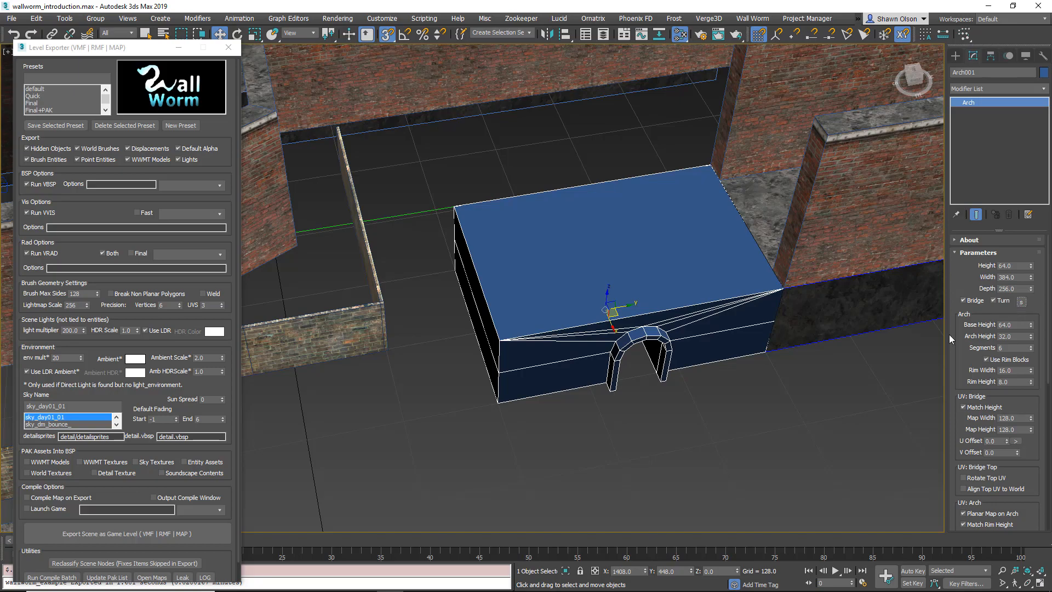
{"action": "mouse_move", "coordinate": [654, 324]}
{"action": "middle_mouse_down", "text": "alt"}
{"action": "mouse_move", "coordinate": [652, 291]}
{"action": "mouse_move", "coordinate": [643, 319]}
{"action": "mouse_move", "coordinate": [787, 306]}
{"action": "mouse_move", "coordinate": [672, 319]}
{"action": "mouse_move", "coordinate": [650, 308]}
{"action": "middle_mouse_up", "text": "alt"}
{"action": "middle_click_drag", "start_coordinate": [686, 341], "coordinate": [680, 328], "text": "alt"}
{"action": "scroll", "coordinate": [679, 324], "scroll_direction": "up", "scroll_amount": 3}
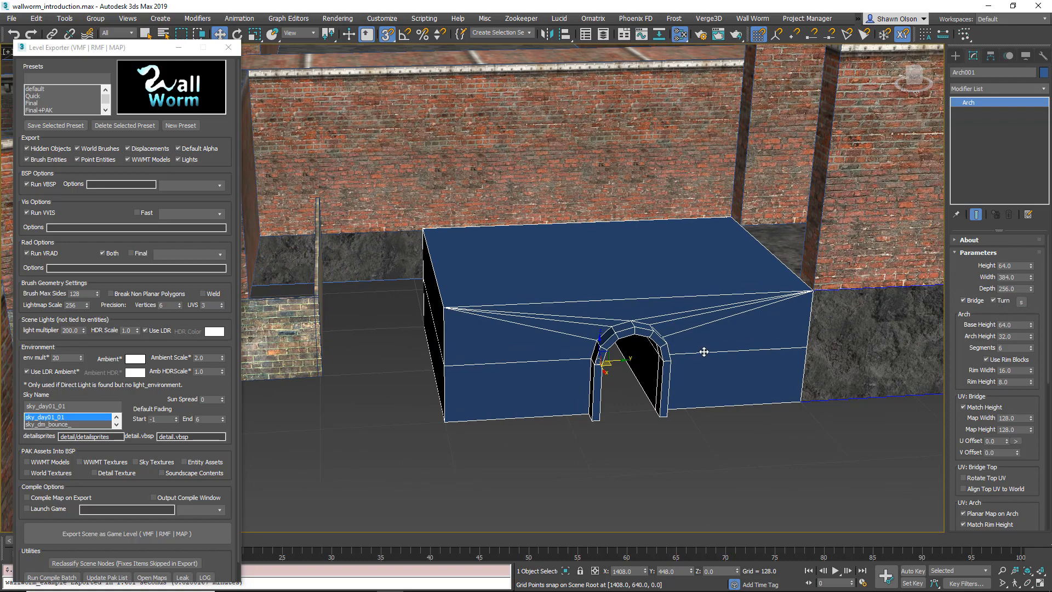
{"action": "left_click_drag", "start_coordinate": [999, 313], "coordinate": [958, 266]}
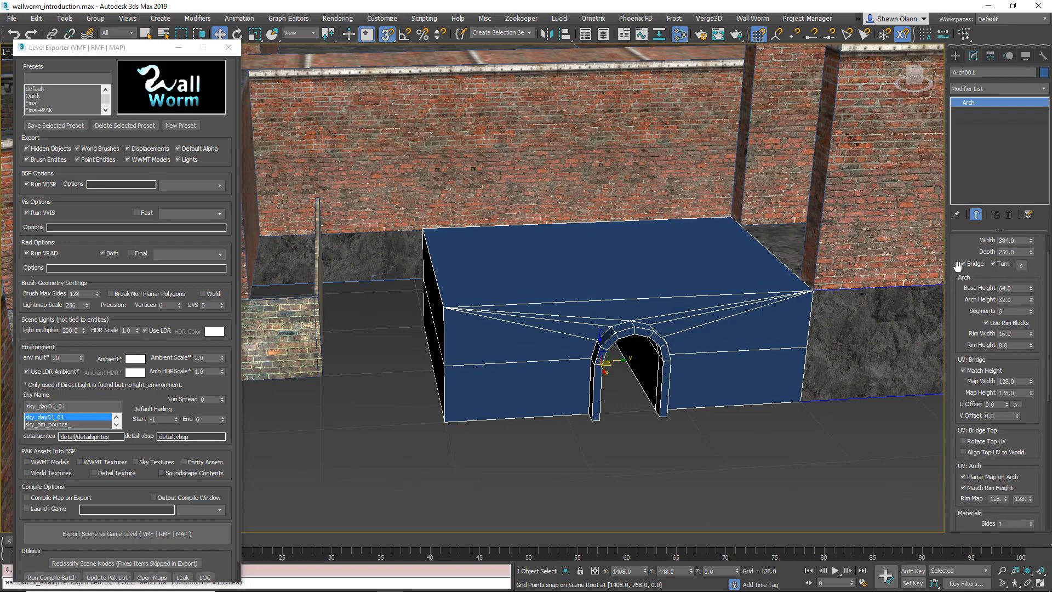
- Turn the arch's Bridge and Use Rim Blocks options off and back on
{"action": "left_click", "coordinate": [964, 264]}
{"action": "left_click", "coordinate": [964, 265]}
{"action": "left_click_drag", "start_coordinate": [963, 324], "coordinate": [970, 290]}
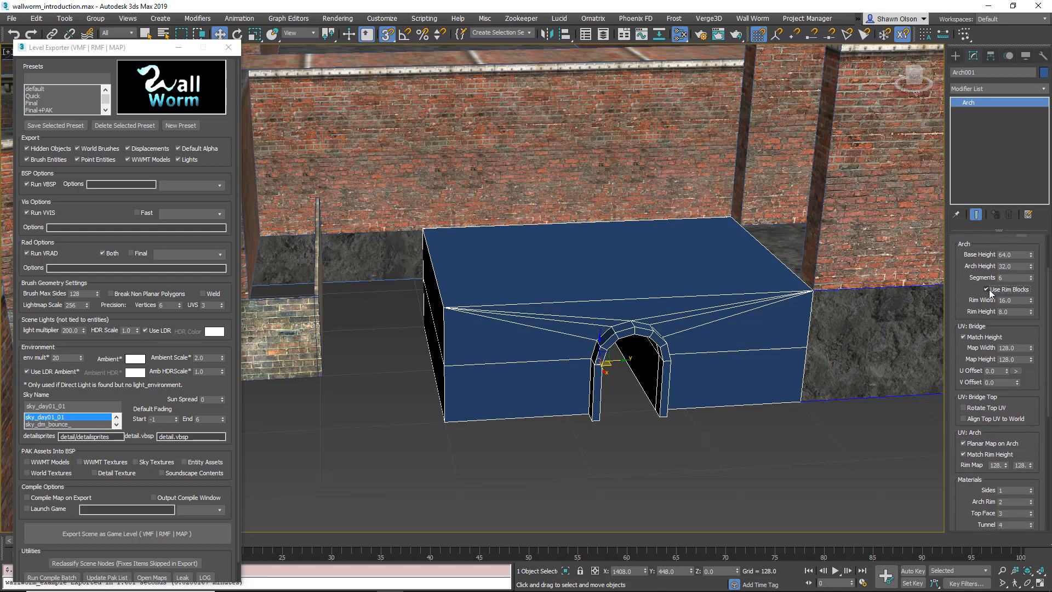
{"action": "left_click", "coordinate": [988, 290]}
{"action": "left_click", "coordinate": [988, 290]}
{"action": "left_click_drag", "start_coordinate": [1007, 362], "coordinate": [1006, 399]}
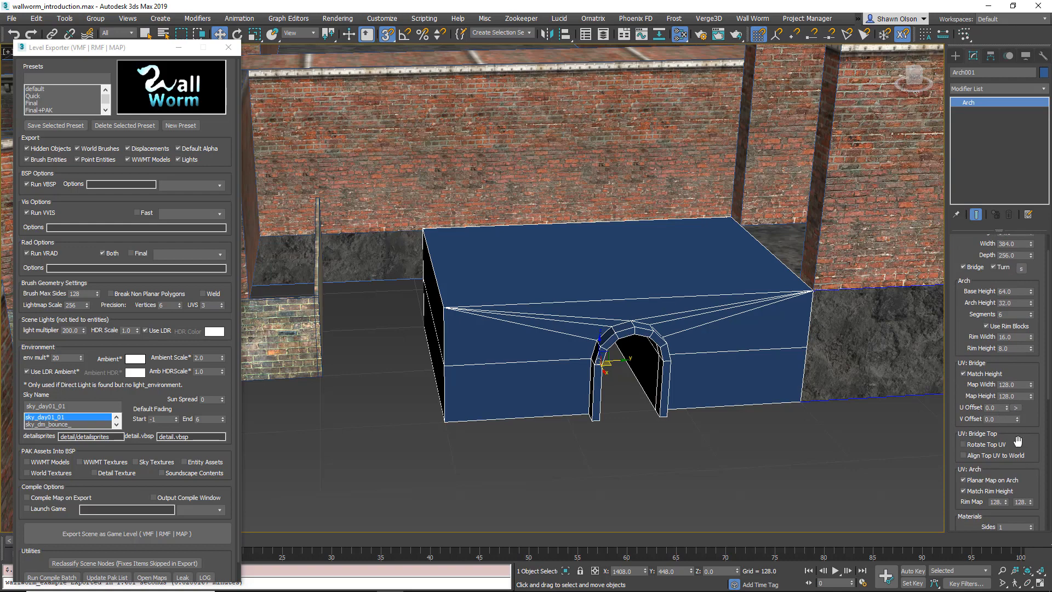
- Copy the brick wall's material onto the arch with Get Mat From and set its Top Face material ID to 4
{"action": "scroll", "coordinate": [606, 394], "scroll_direction": "down", "scroll_amount": 5}
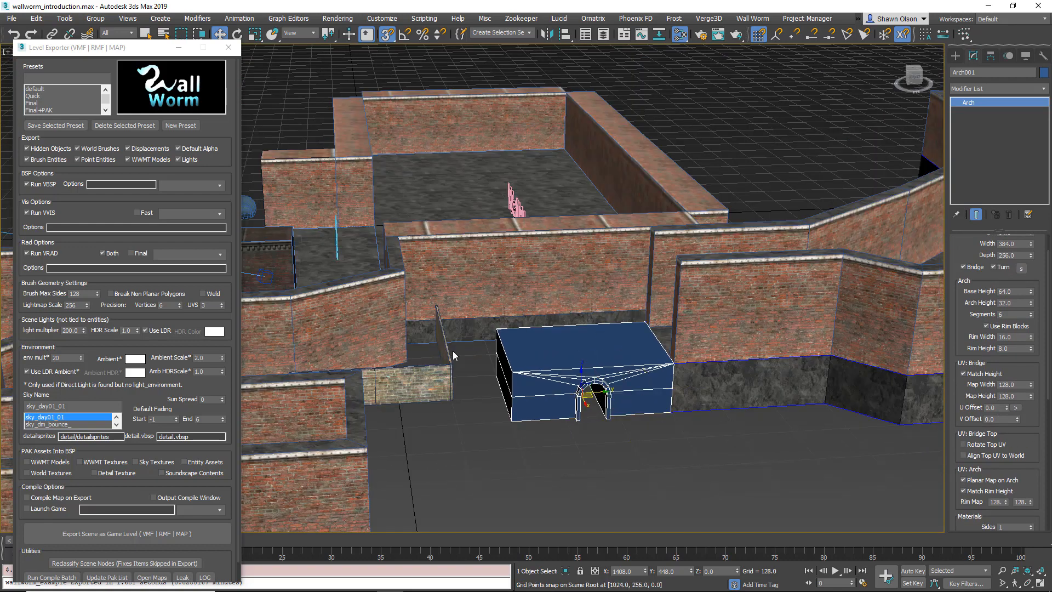
{"action": "scroll", "coordinate": [1031, 466], "scroll_direction": "down", "scroll_amount": 5}
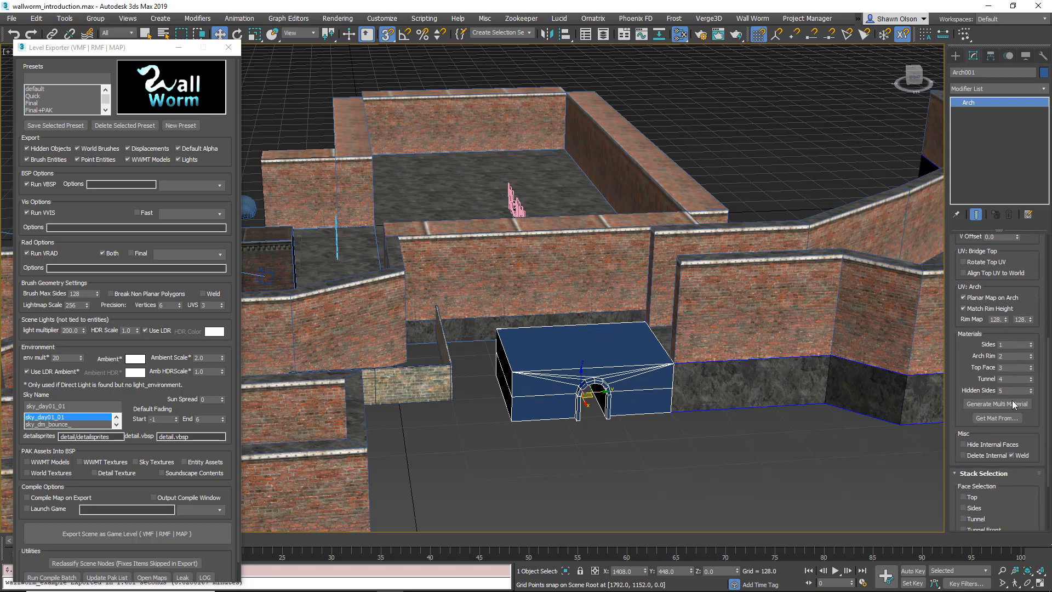
{"action": "left_click", "coordinate": [1009, 419]}
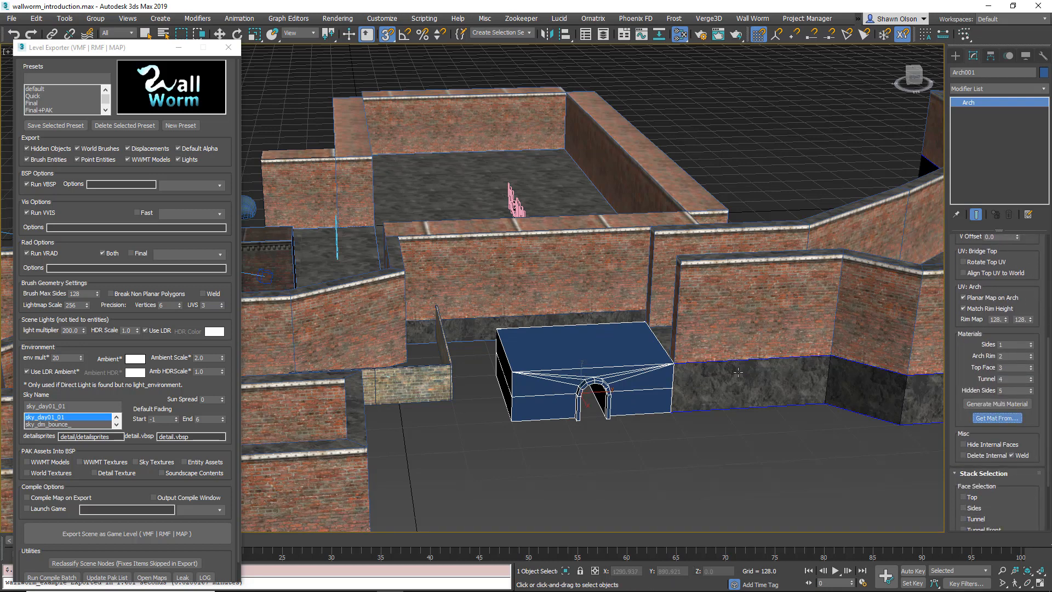
{"action": "left_click", "coordinate": [724, 319]}
{"action": "key", "text": "w"}
{"action": "mouse_move", "coordinate": [575, 390]}
{"action": "middle_mouse_down", "text": "alt"}
{"action": "mouse_move", "coordinate": [600, 402]}
{"action": "mouse_move", "coordinate": [576, 382]}
{"action": "middle_mouse_up", "text": "alt"}
{"action": "scroll", "coordinate": [577, 381], "scroll_direction": "up", "scroll_amount": 2}
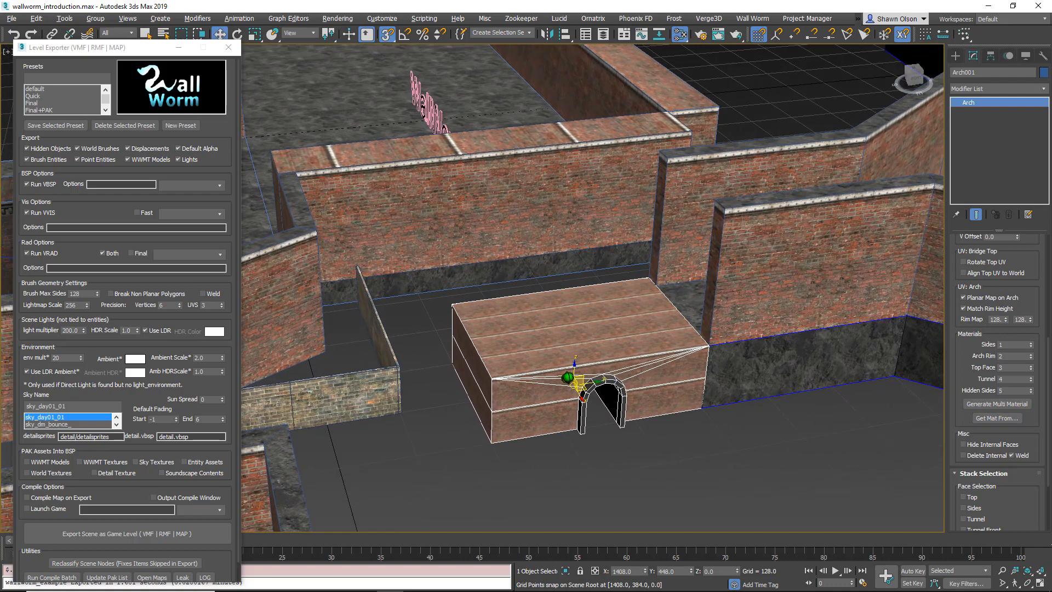
{"action": "scroll", "coordinate": [952, 362], "scroll_direction": "up", "scroll_amount": 1}
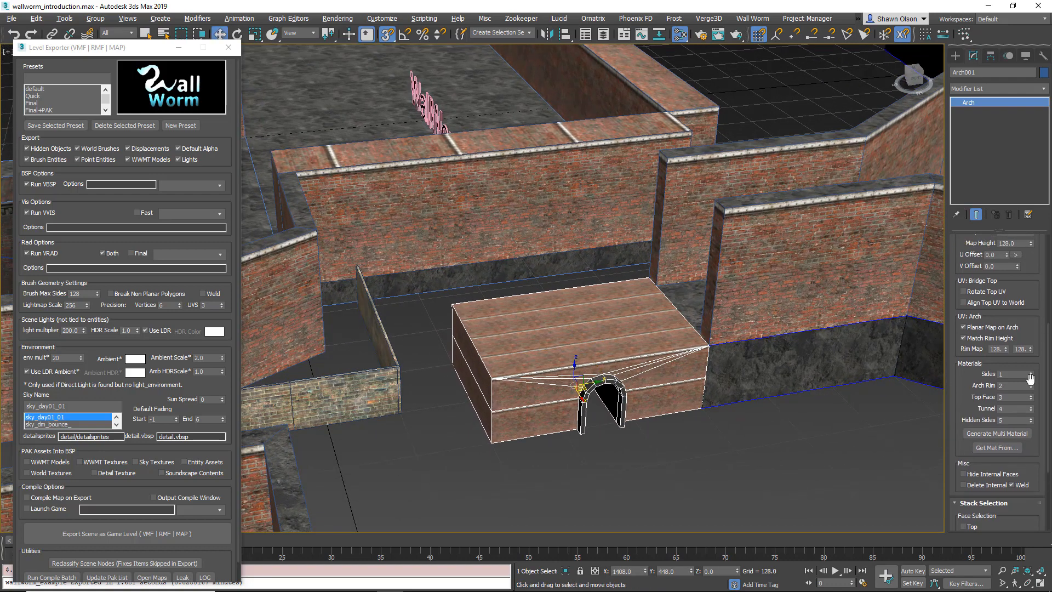
{"action": "left_click", "coordinate": [1031, 395]}
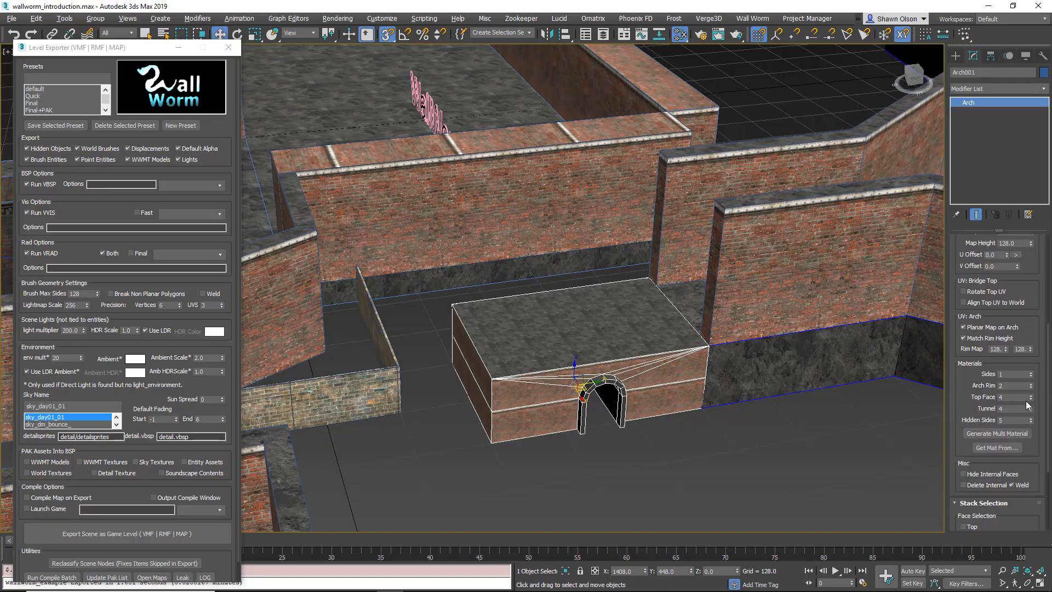
- Examine the textured arch bridge and its connection to the floor corridor from several angles
{"action": "middle_click_drag", "start_coordinate": [707, 408], "coordinate": [684, 399], "text": "alt"}
{"action": "scroll", "coordinate": [586, 393], "scroll_direction": "up", "scroll_amount": 1}
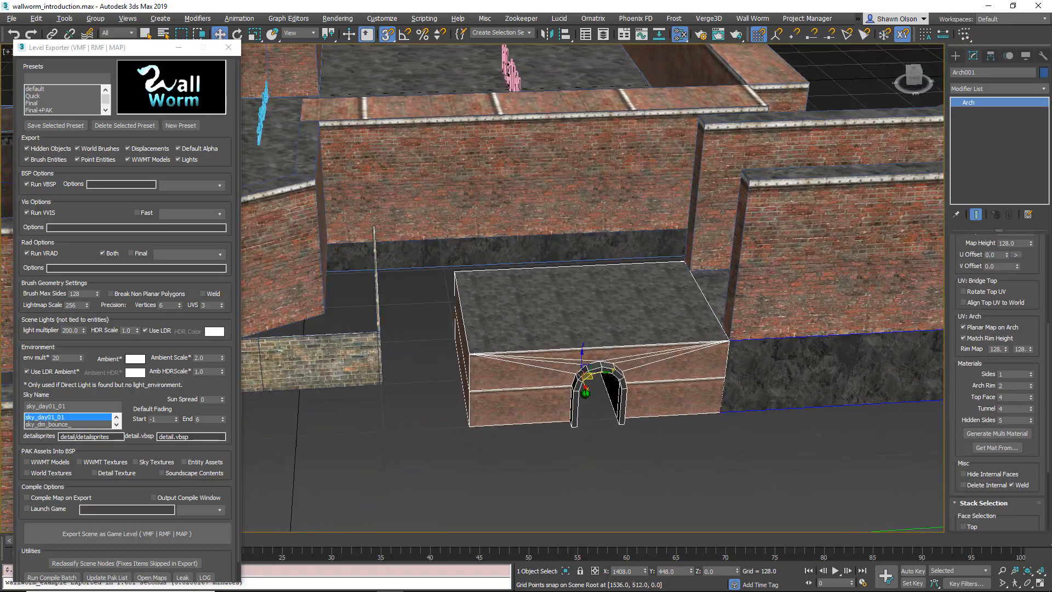
{"action": "scroll", "coordinate": [585, 393], "scroll_direction": "up", "scroll_amount": 4}
{"action": "scroll", "coordinate": [586, 393], "scroll_direction": "down", "scroll_amount": 4}
{"action": "scroll", "coordinate": [586, 394], "scroll_direction": "up", "scroll_amount": 2}
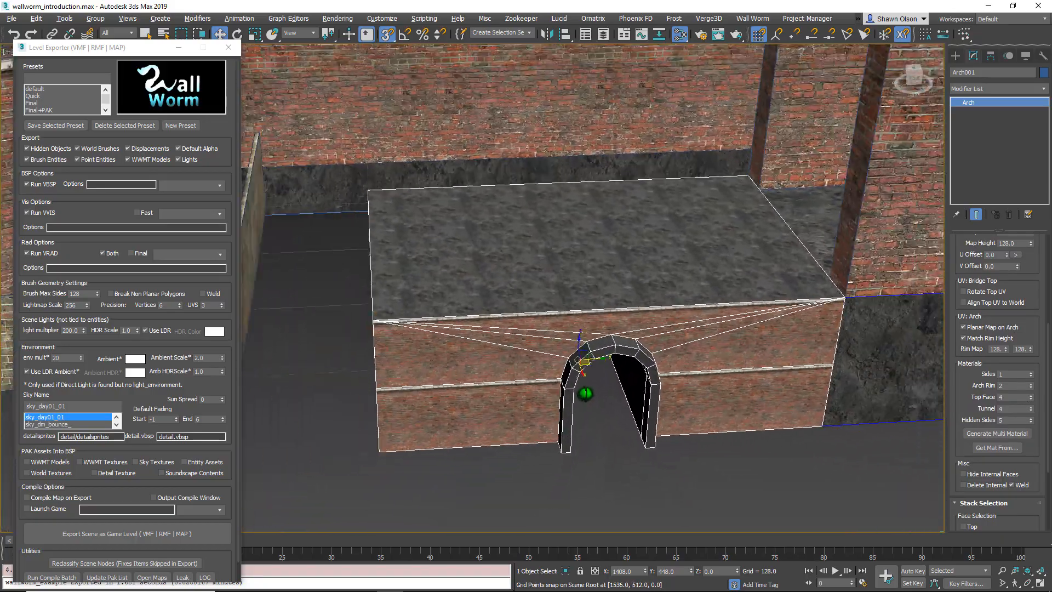
{"action": "scroll", "coordinate": [586, 393], "scroll_direction": "down", "scroll_amount": 4}
{"action": "mouse_move", "coordinate": [586, 394]}
{"action": "middle_mouse_down", "text": "alt"}
{"action": "mouse_move", "coordinate": [682, 403]}
{"action": "mouse_move", "coordinate": [577, 382]}
{"action": "middle_mouse_up", "text": "alt"}
{"action": "scroll", "coordinate": [578, 382], "scroll_direction": "down", "scroll_amount": 2}
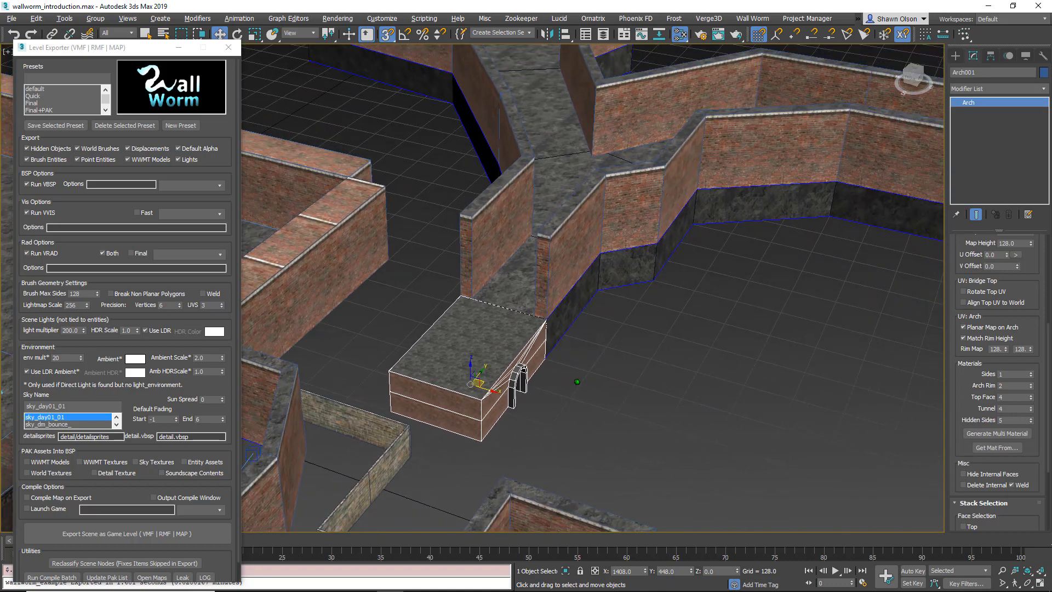
{"action": "middle_click_drag", "start_coordinate": [574, 423], "coordinate": [552, 417]}
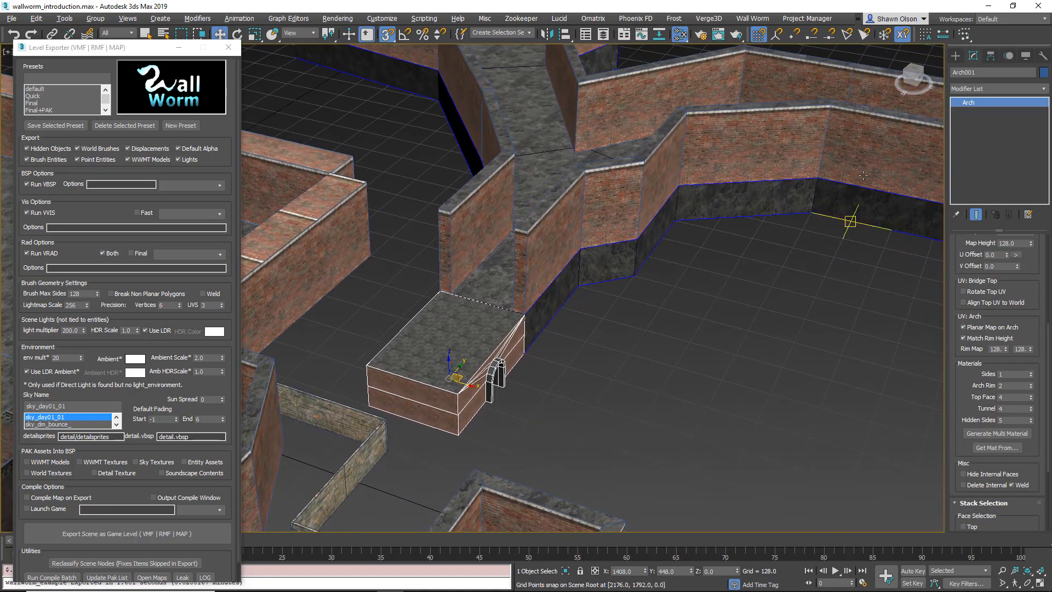
- Draw a Standard Primitives plane 1408 long and 1536 wide on the open ground beside the corridors
{"action": "left_click", "coordinate": [958, 59]}
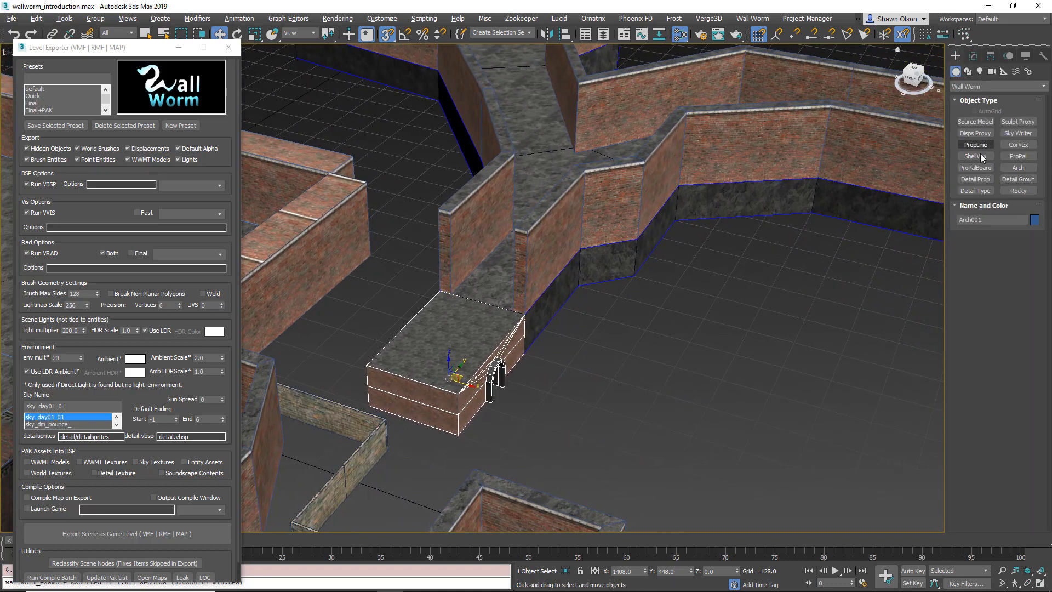
{"action": "scroll", "coordinate": [695, 246], "scroll_direction": "down", "scroll_amount": 4}
{"action": "middle_click_drag", "start_coordinate": [695, 247], "coordinate": [604, 237]}
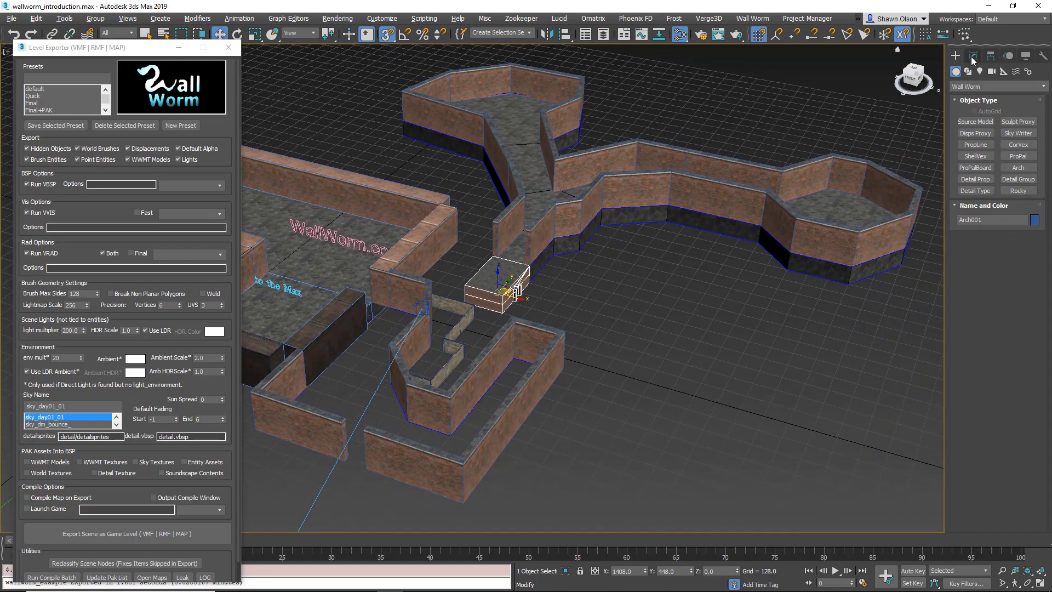
{"action": "left_click", "coordinate": [980, 88]}
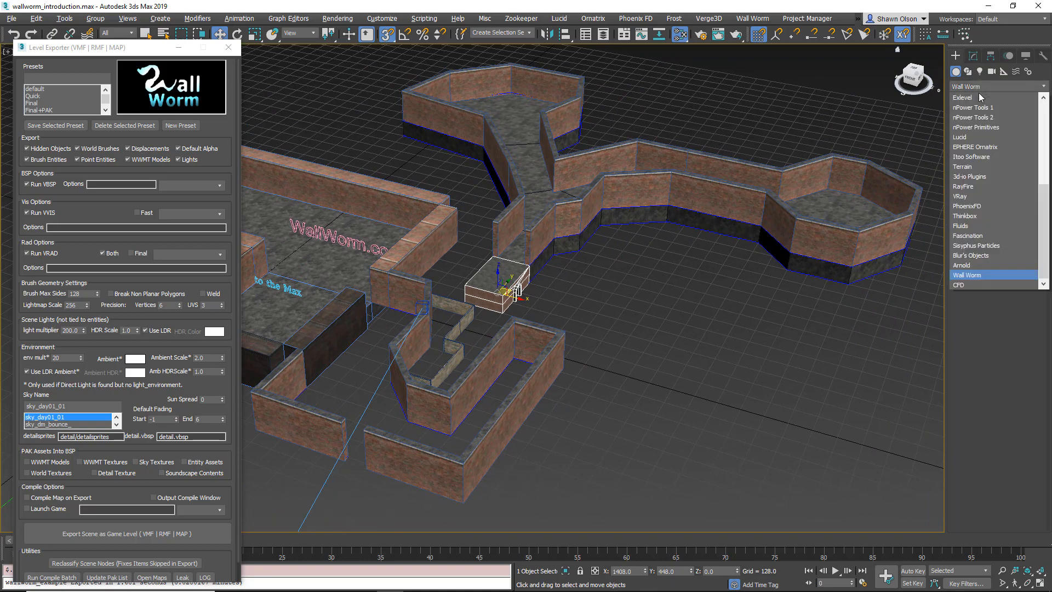
{"action": "scroll", "coordinate": [997, 245], "scroll_direction": "up", "scroll_amount": 5}
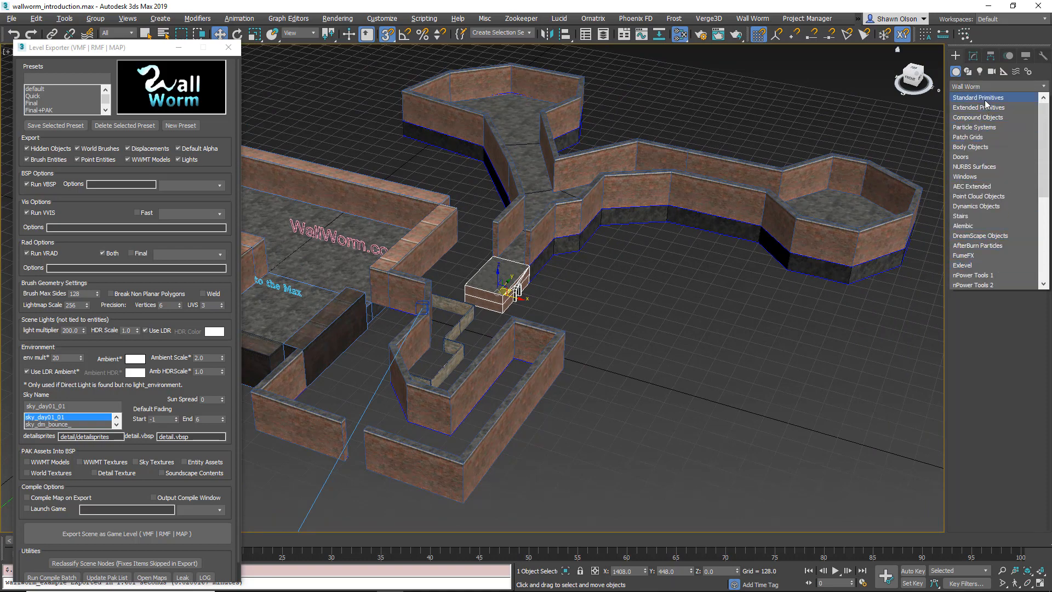
{"action": "left_click", "coordinate": [985, 99]}
{"action": "left_click", "coordinate": [1017, 168]}
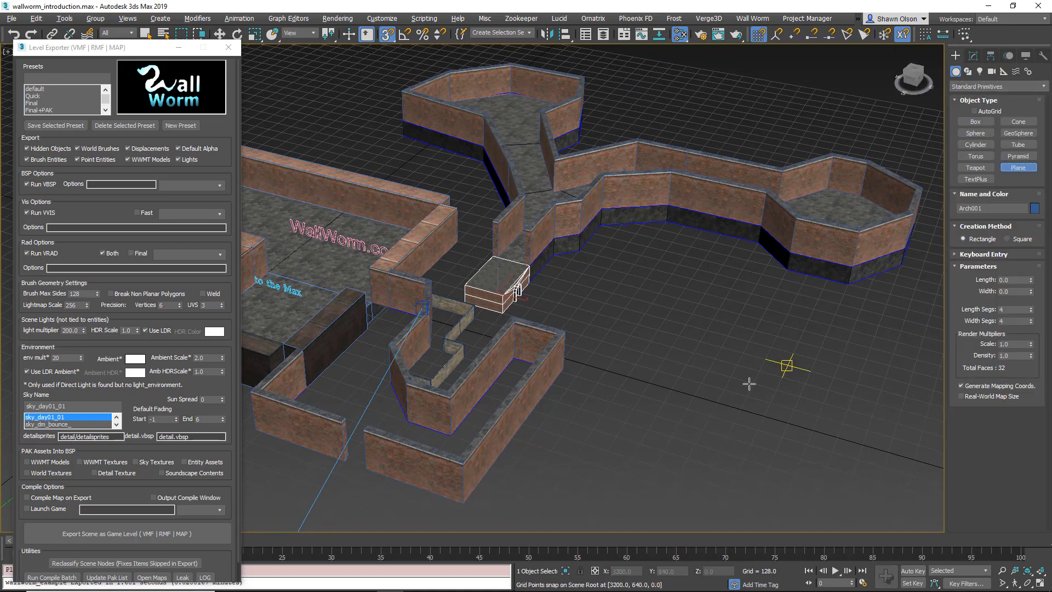
{"action": "left_click_drag", "start_coordinate": [660, 295], "coordinate": [868, 514]}
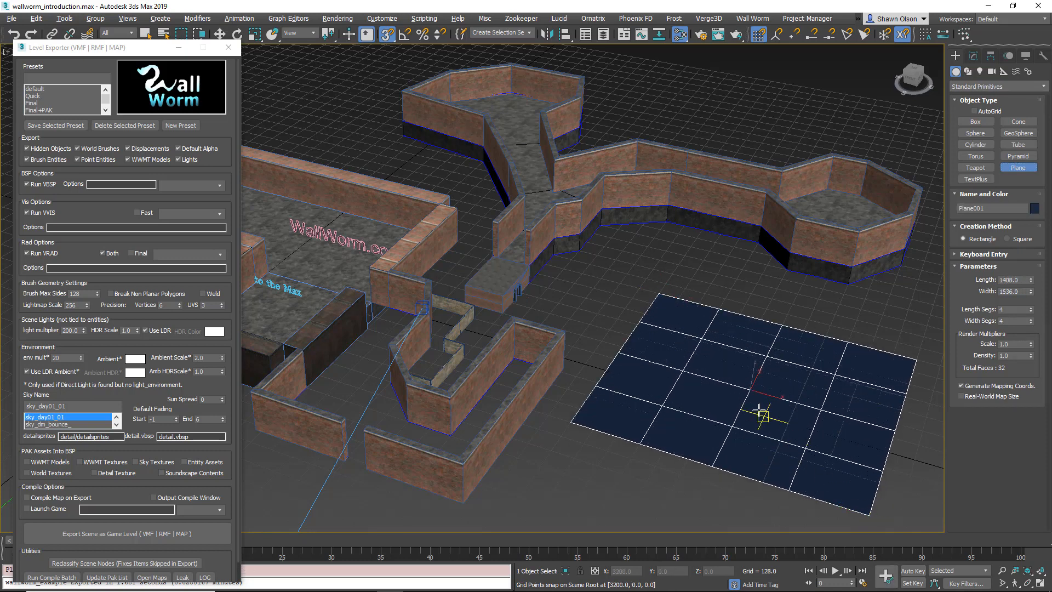
{"action": "key", "text": "w"}
- Convert the plane to an Editable Poly and delete its center vertex to open a hole in the middle
{"action": "right_click", "coordinate": [761, 359]}
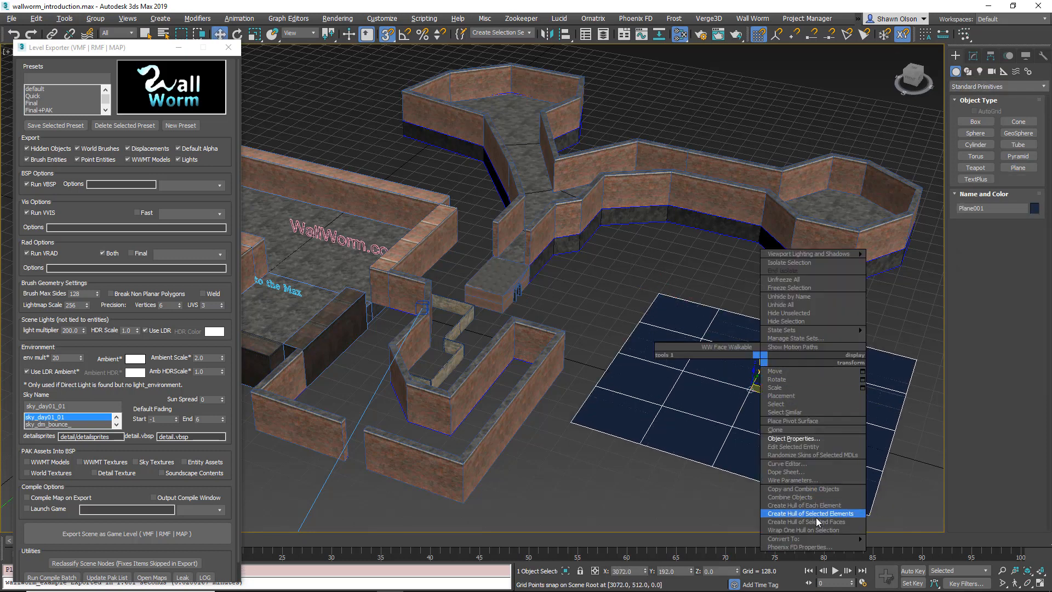
{"action": "left_click", "coordinate": [697, 409]}
{"action": "right_click", "coordinate": [761, 393]}
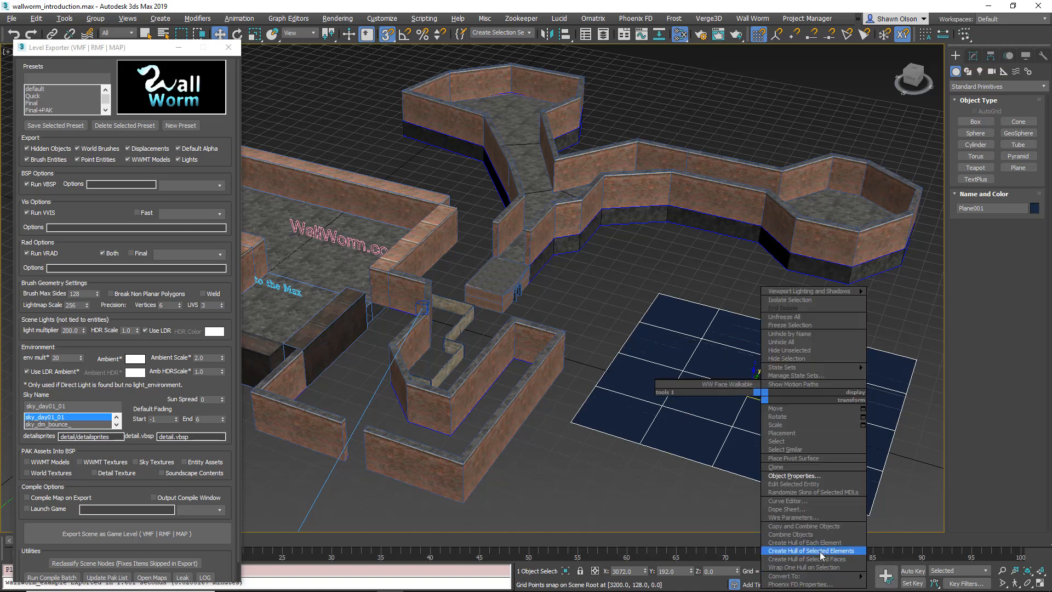
{"action": "mouse_move", "coordinate": [828, 572]}
{"action": "left_click", "coordinate": [899, 561]}
{"action": "left_click", "coordinate": [969, 252]}
{"action": "left_click", "coordinate": [750, 391]}
{"action": "key", "text": "Delete"}
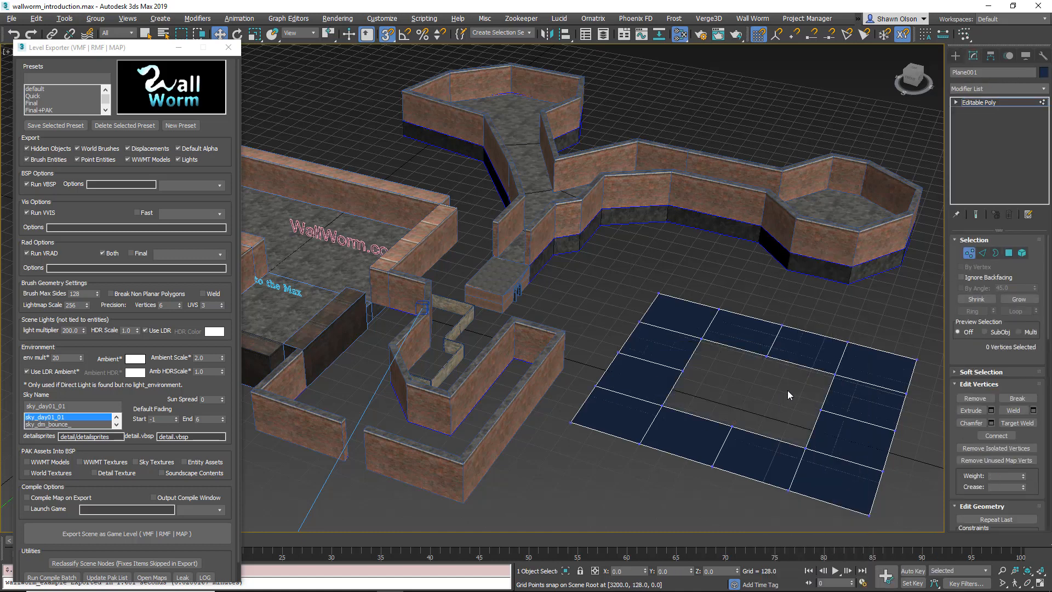
- Chamfer the four corner vertices of the plane's central hole
{"action": "left_click", "coordinate": [836, 374]}
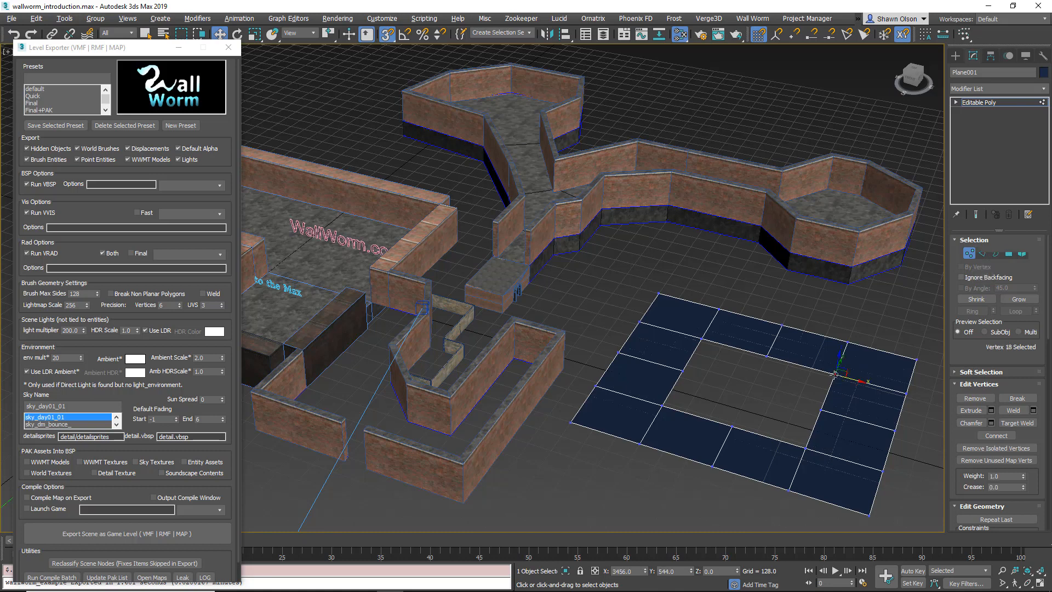
{"action": "left_click", "coordinate": [701, 339], "text": "ctrl"}
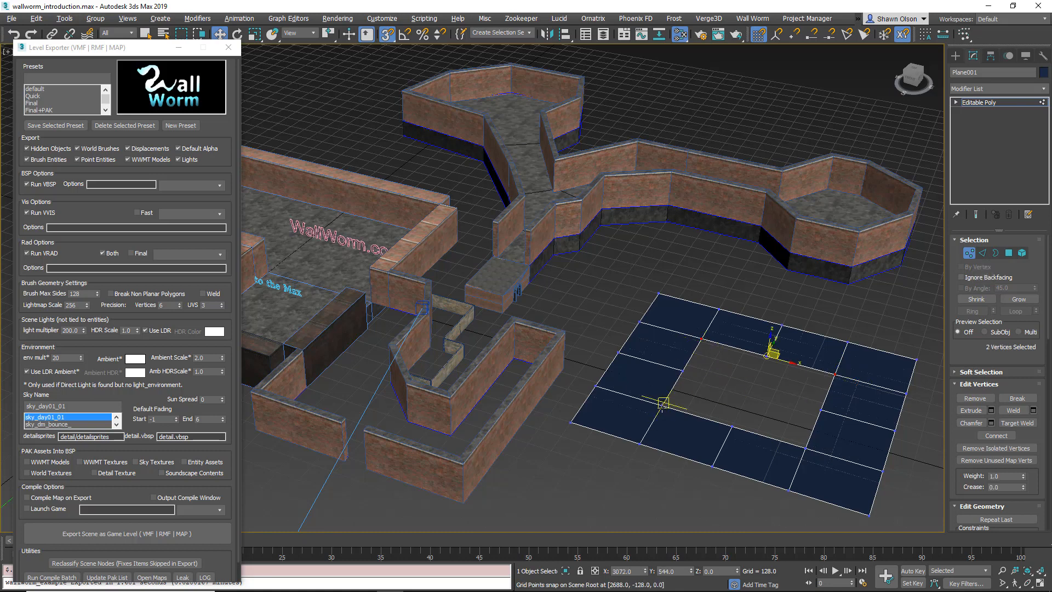
{"action": "left_click", "coordinate": [663, 405], "text": "ctrl"}
{"action": "left_click", "coordinate": [805, 449], "text": "ctrl"}
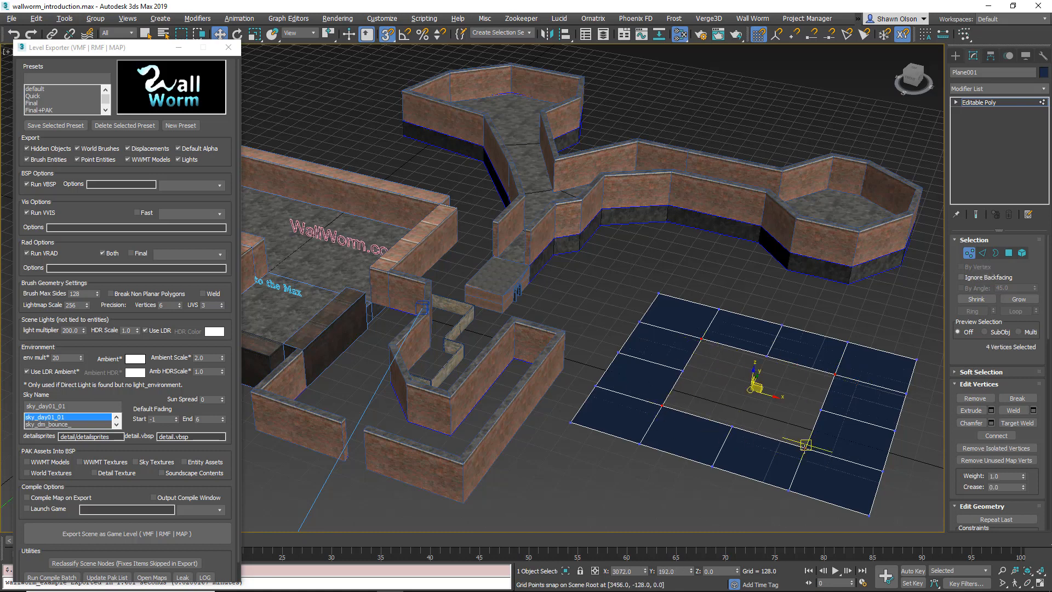
{"action": "left_click", "coordinate": [971, 423]}
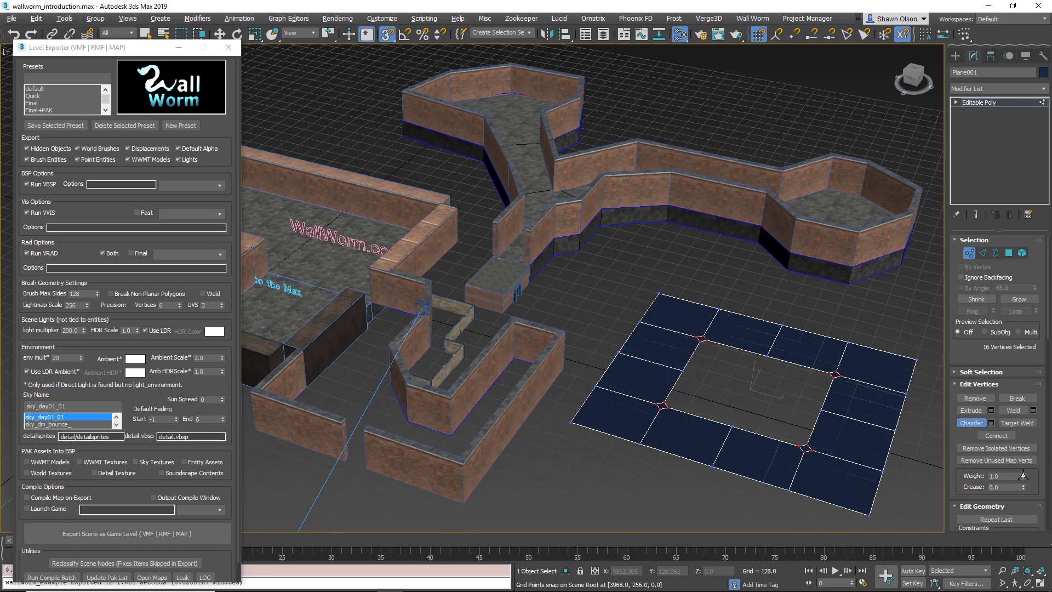
{"action": "left_click_drag", "start_coordinate": [1023, 476], "coordinate": [1051, 476]}
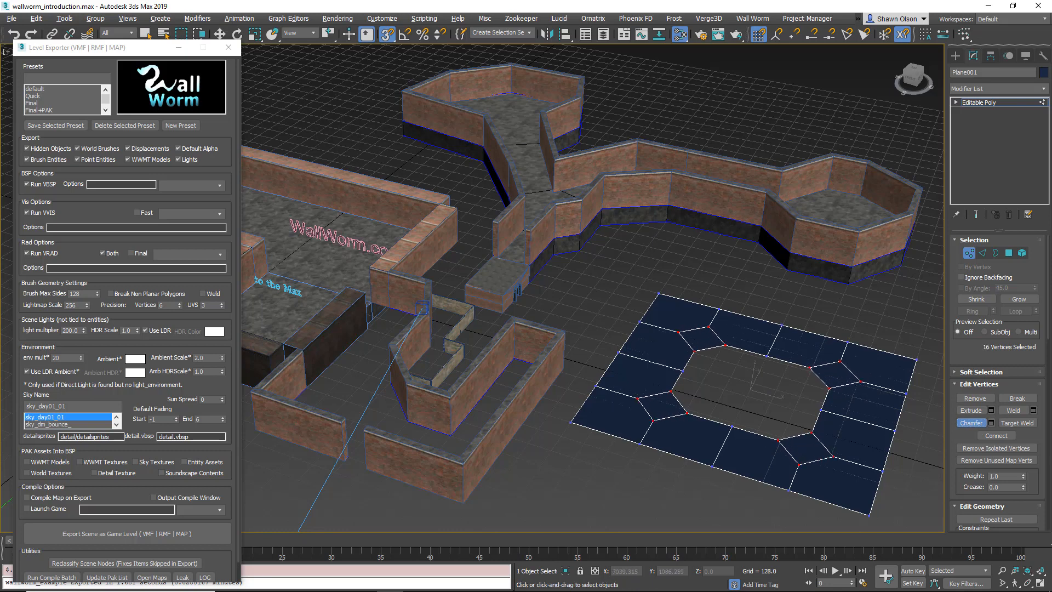
- Chamfer the plane's four outer corner vertices and return to whole-object level
{"action": "scroll", "coordinate": [963, 451], "scroll_direction": "down", "scroll_amount": 2}
{"action": "middle_click_drag", "start_coordinate": [876, 405], "coordinate": [800, 373]}
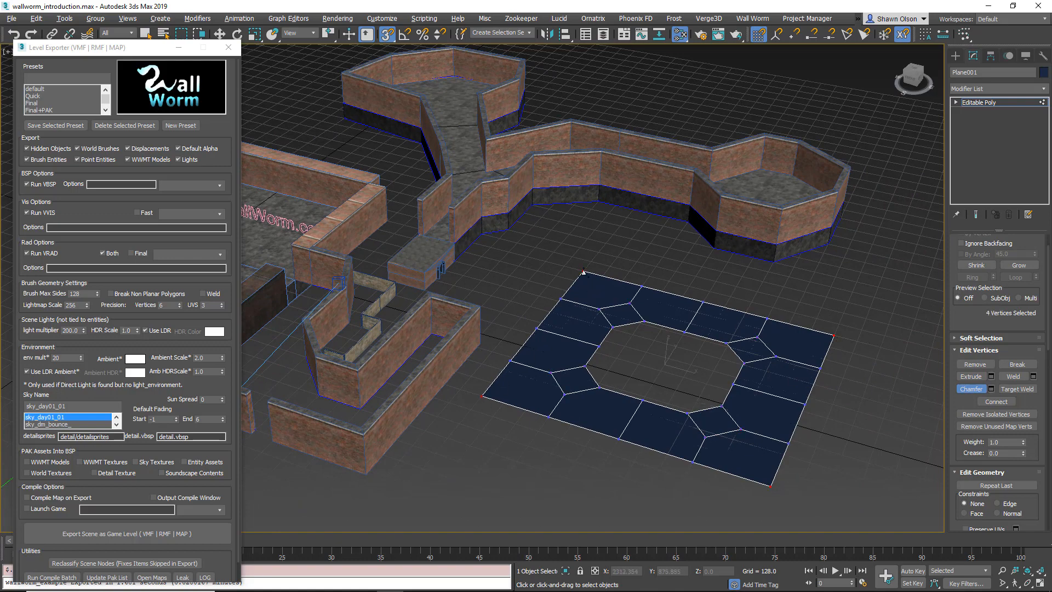
{"action": "left_click_drag", "start_coordinate": [750, 332], "coordinate": [1051, 354]}
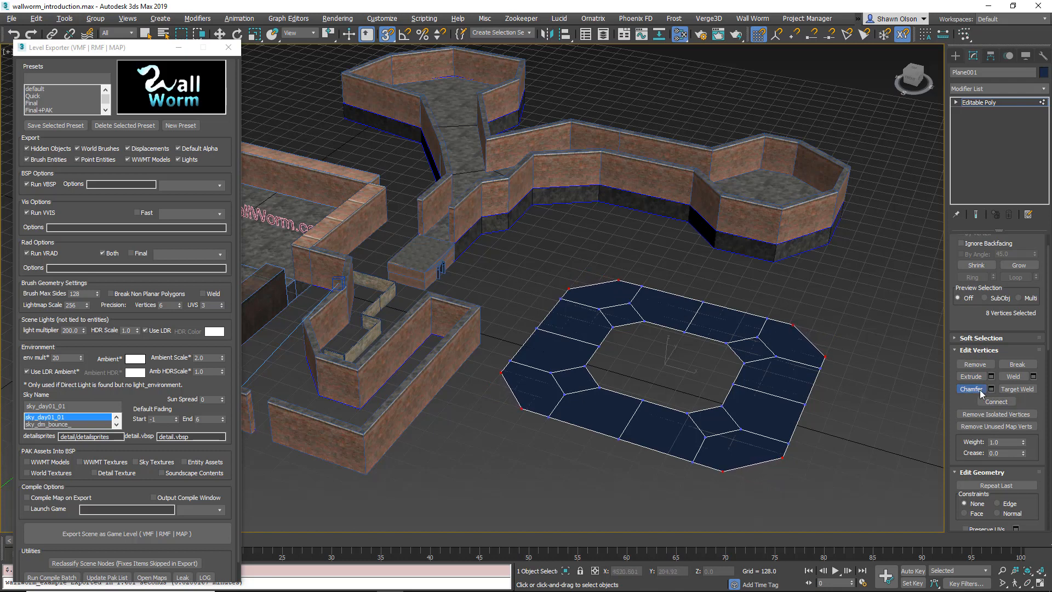
{"action": "key", "text": "w"}
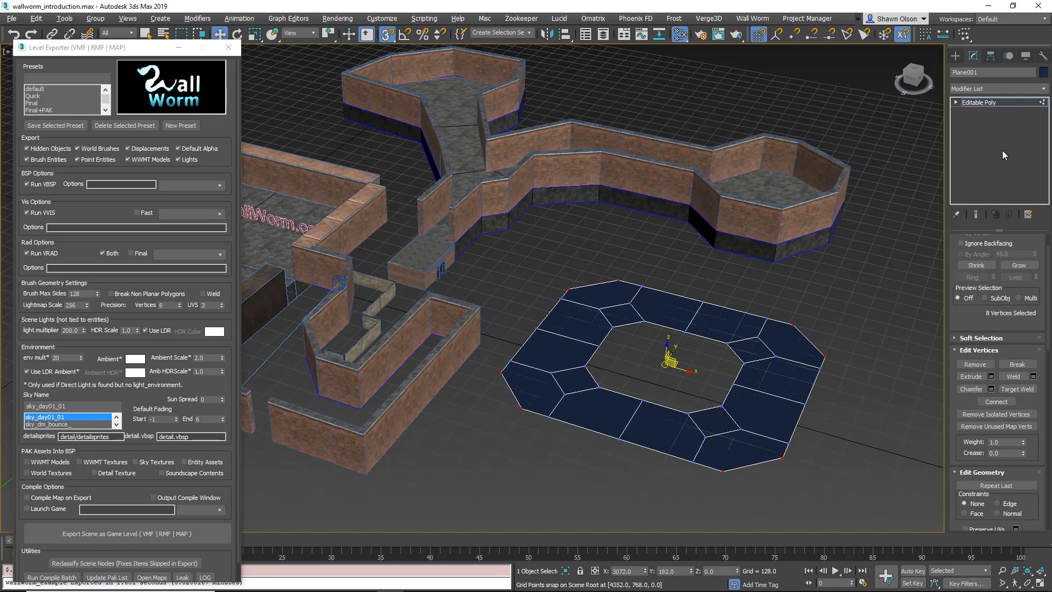
{"action": "left_click", "coordinate": [978, 102]}
{"action": "middle_click_drag", "start_coordinate": [603, 350], "coordinate": [629, 347], "text": "alt"}
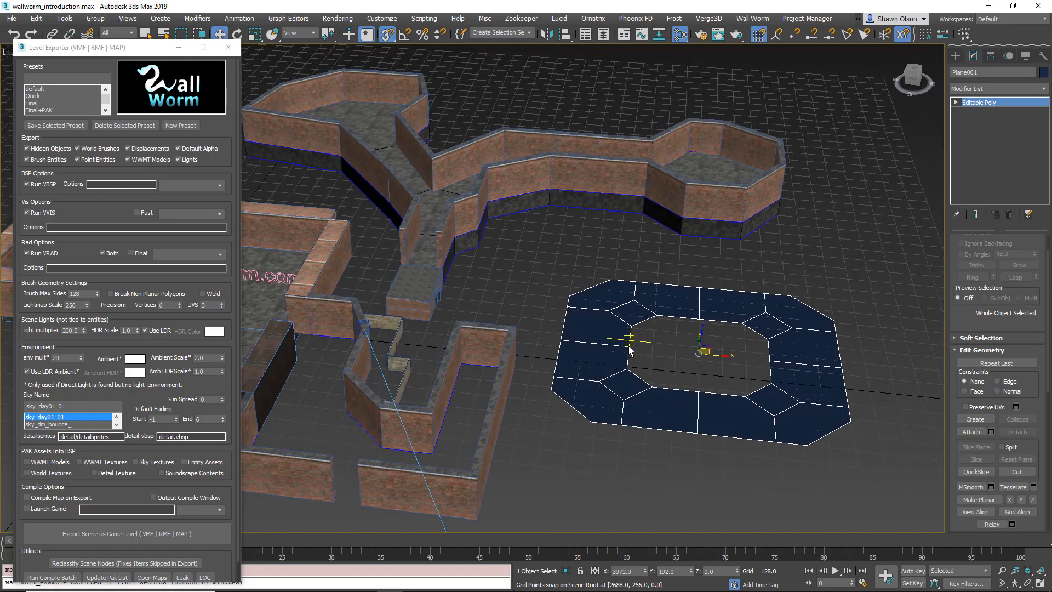
{"action": "middle_click_drag", "start_coordinate": [630, 254], "coordinate": [606, 328], "text": "alt"}
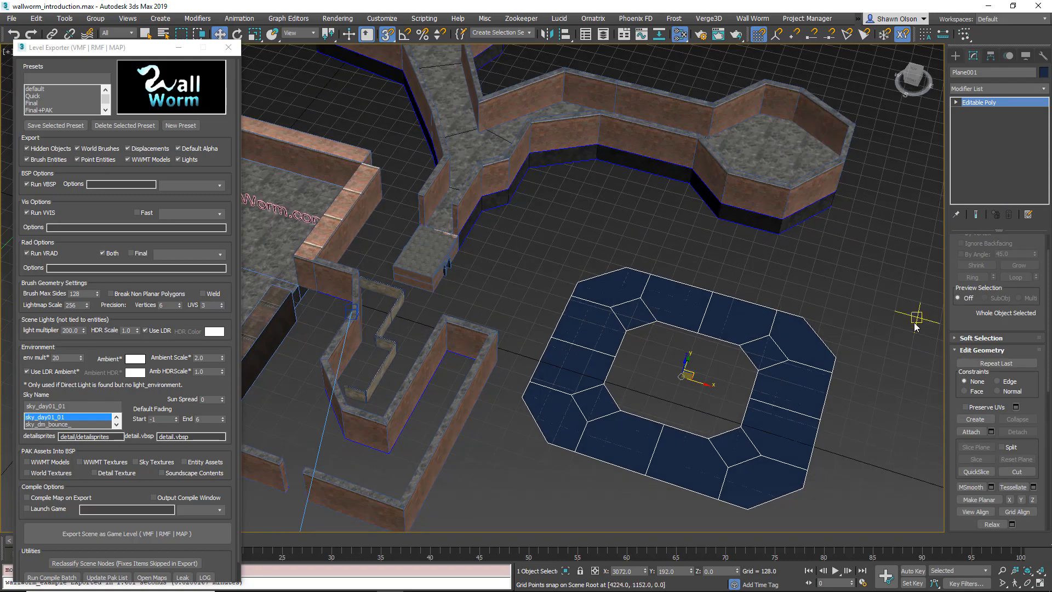
- Open the Slate Material Editor and sample the concrete material from the corridor floor
{"action": "key", "text": "m"}
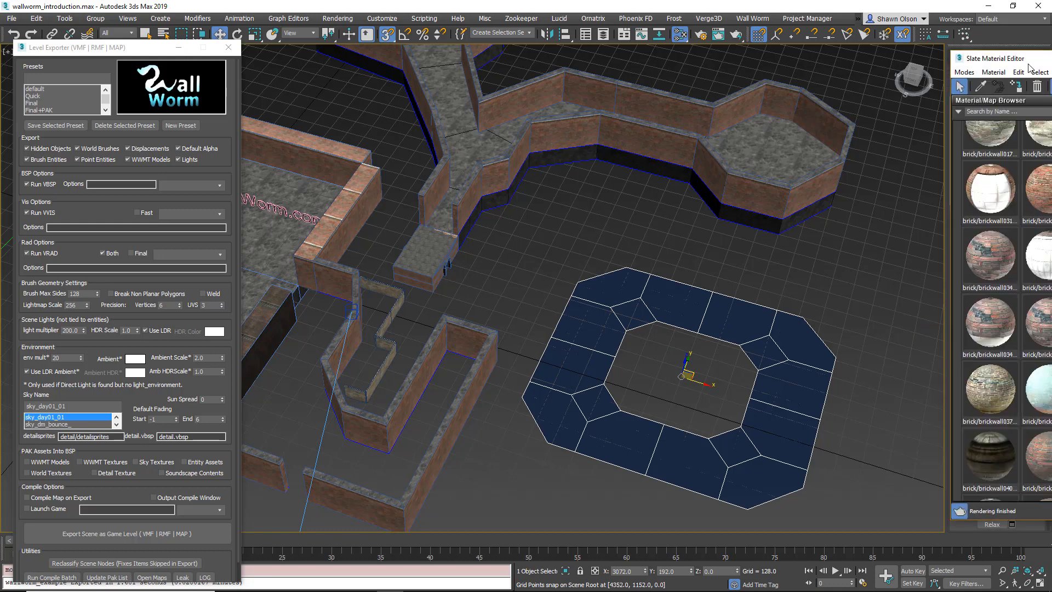
{"action": "left_click_drag", "start_coordinate": [665, 120], "coordinate": [430, 311]}
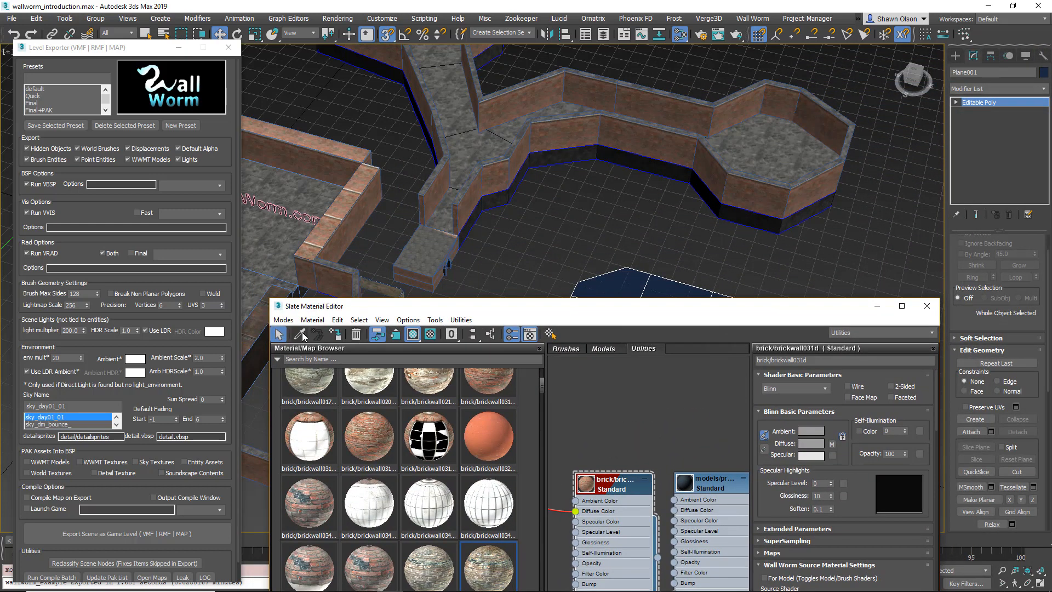
{"action": "left_click", "coordinate": [302, 335]}
{"action": "left_click", "coordinate": [497, 147]}
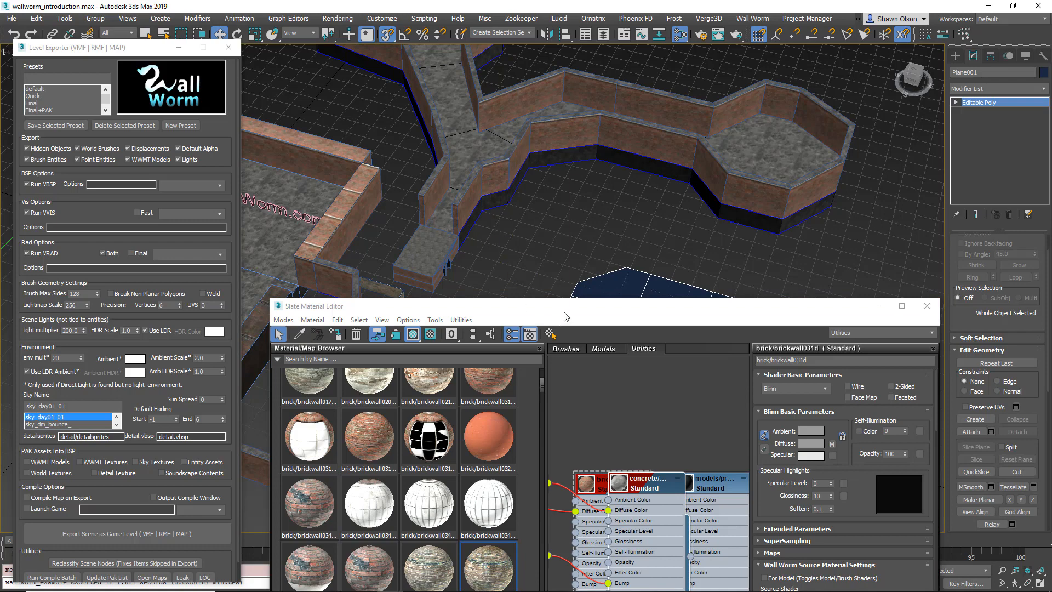
- Apply the sampled concrete material to the ring-shaped plane and minimize the Slate Material Editor
{"action": "left_click_drag", "start_coordinate": [564, 307], "coordinate": [490, 190]}
{"action": "scroll", "coordinate": [592, 351], "scroll_direction": "down", "scroll_amount": 3}
{"action": "left_click_drag", "start_coordinate": [591, 366], "coordinate": [560, 253]}
{"action": "left_click_drag", "start_coordinate": [606, 199], "coordinate": [221, 114]}
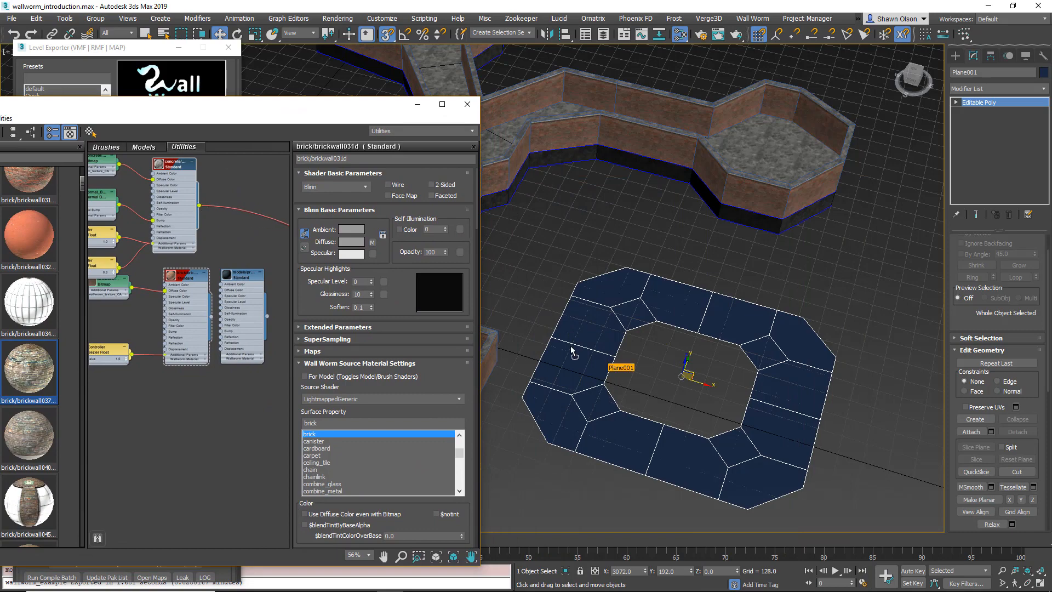
{"action": "left_click_drag", "start_coordinate": [571, 351], "coordinate": [579, 357]}
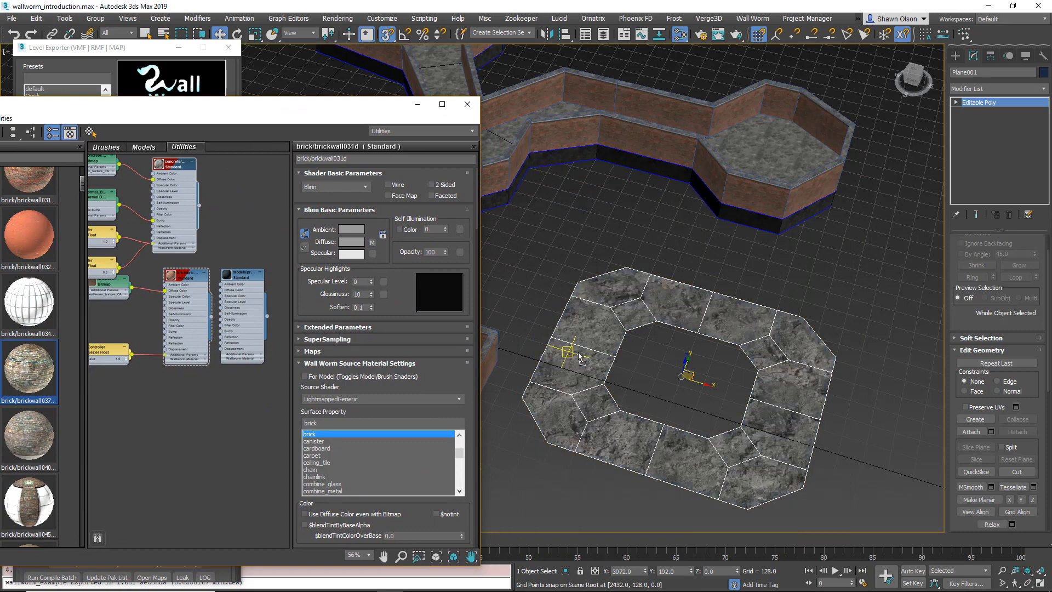
{"action": "left_click", "coordinate": [418, 108]}
- Create a Wall Worm ShellVex object on the ground beside the ring-shaped plane
{"action": "middle_click_drag", "start_coordinate": [702, 350], "coordinate": [831, 442], "text": "alt"}
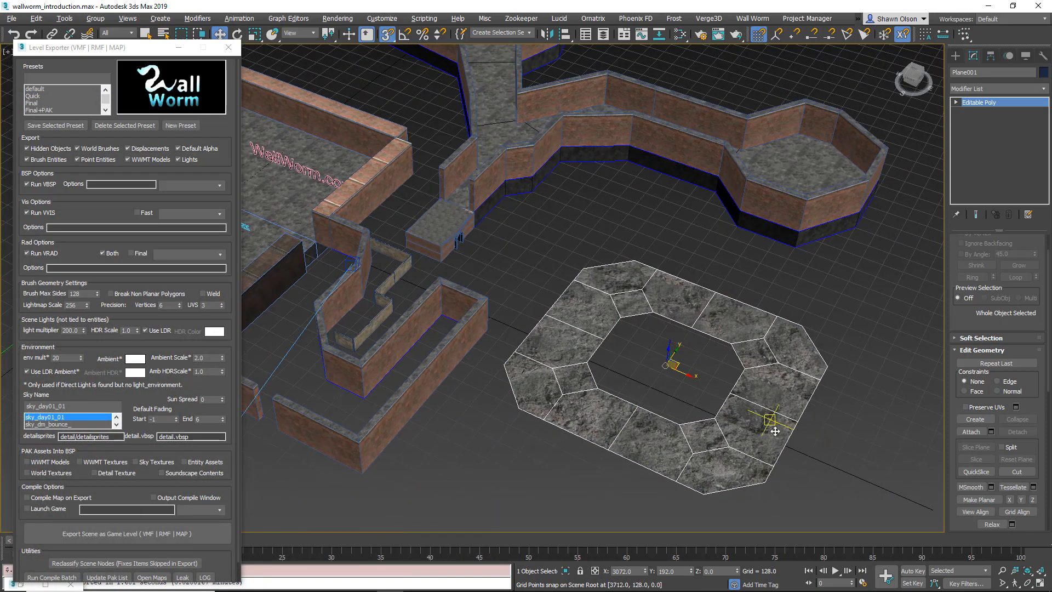
{"action": "left_click", "coordinate": [956, 56]}
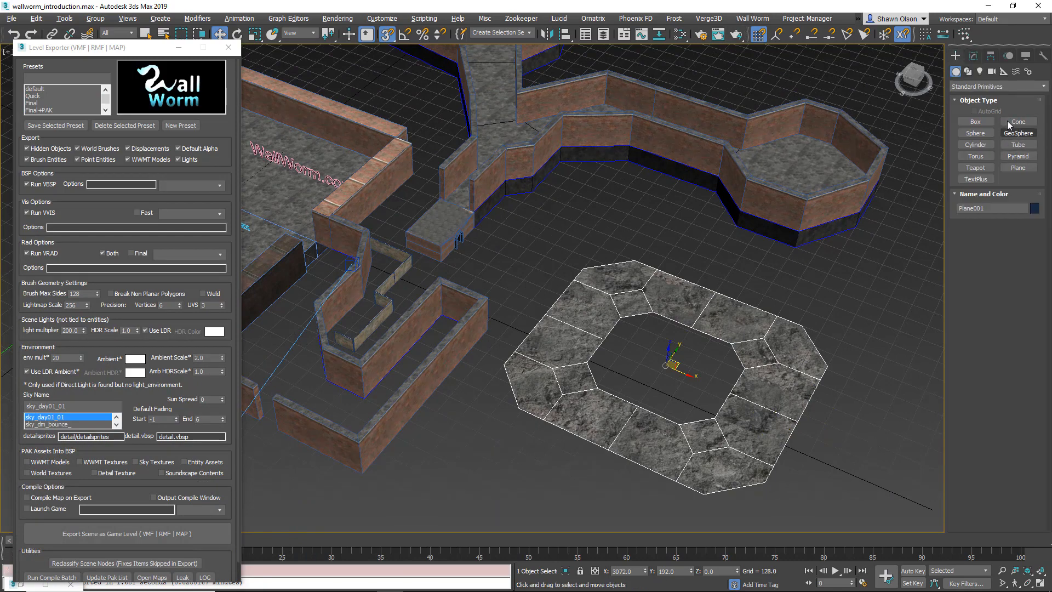
{"action": "left_click", "coordinate": [996, 86]}
{"action": "scroll", "coordinate": [991, 209], "scroll_direction": "down", "scroll_amount": 3}
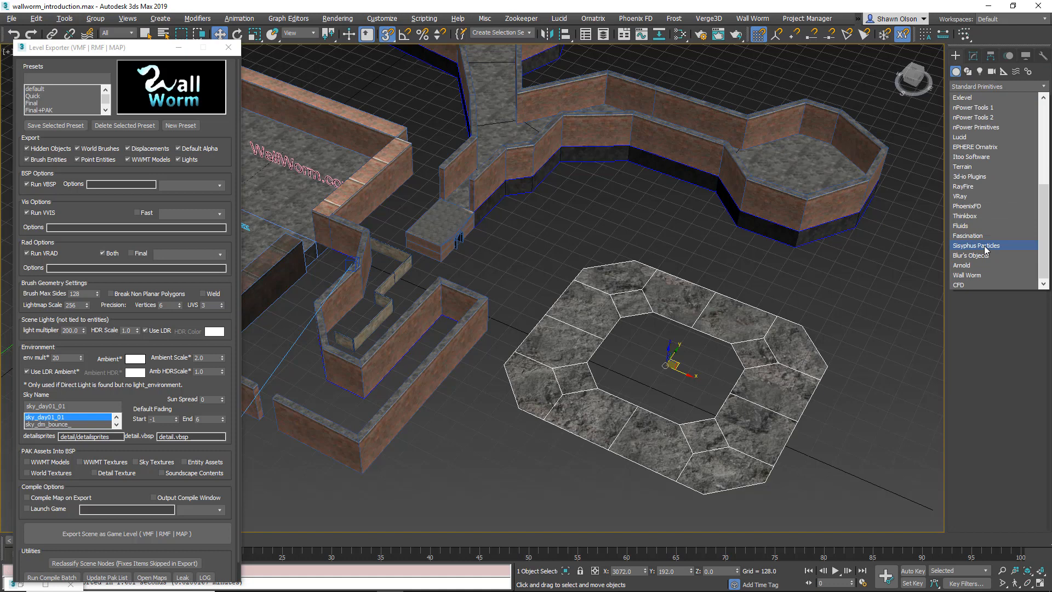
{"action": "left_click", "coordinate": [971, 275]}
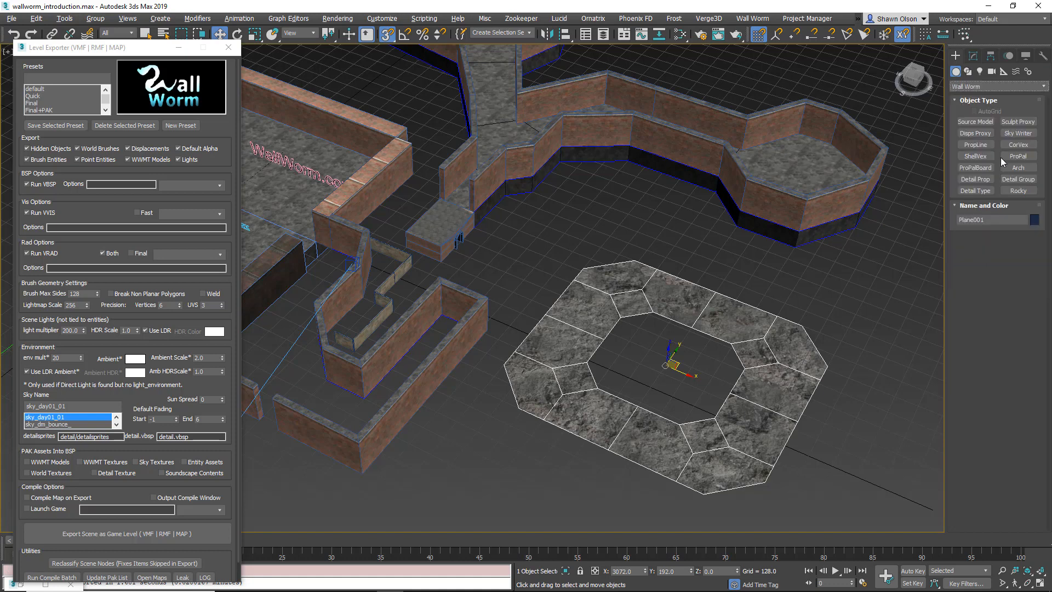
{"action": "left_click", "coordinate": [974, 156]}
{"action": "left_click", "coordinate": [848, 434]}
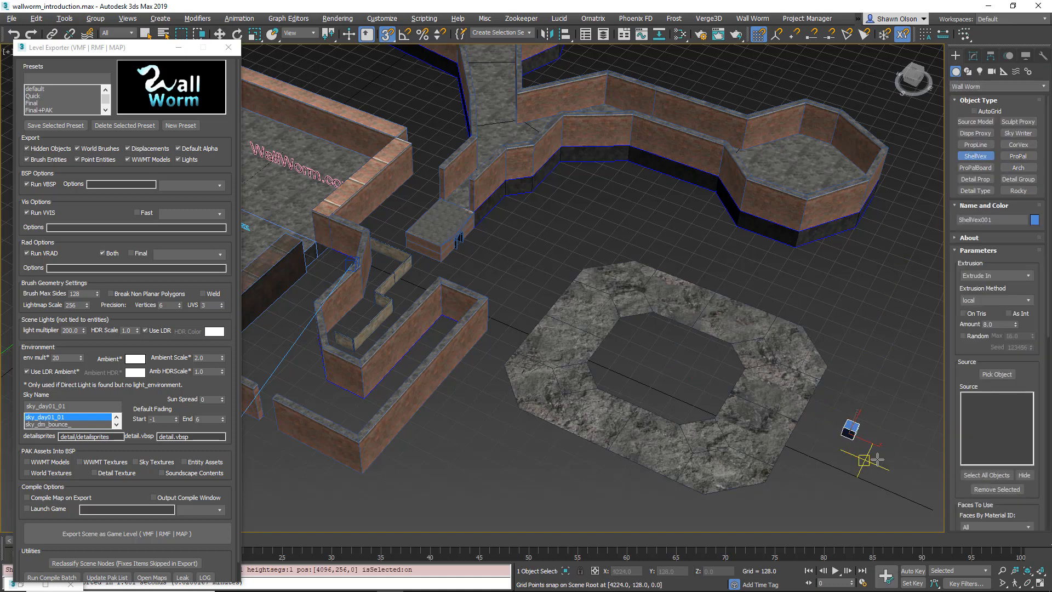
- Assign the ring-shaped plane as the ShellVex's source object and check the shell generated along its border
{"action": "left_click", "coordinate": [973, 55]}
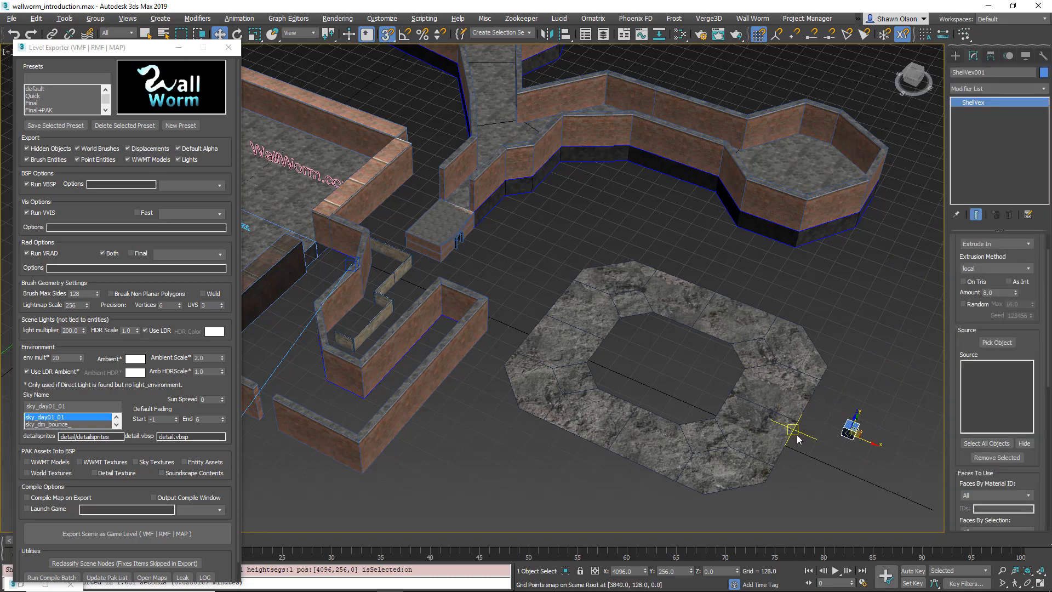
{"action": "left_click", "coordinate": [997, 342]}
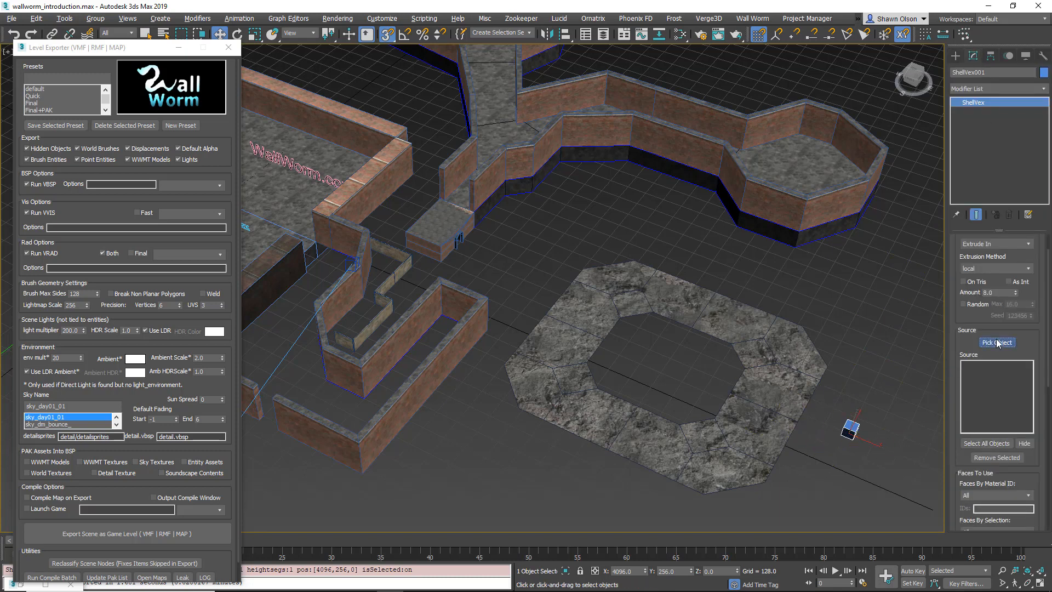
{"action": "left_click", "coordinate": [750, 454]}
{"action": "middle_click_drag", "start_coordinate": [730, 450], "coordinate": [746, 465], "text": "alt"}
{"action": "scroll", "coordinate": [723, 385], "scroll_direction": "up", "scroll_amount": 4}
{"action": "scroll", "coordinate": [731, 423], "scroll_direction": "down", "scroll_amount": 3}
{"action": "middle_click_drag", "start_coordinate": [731, 424], "coordinate": [740, 443], "text": "alt"}
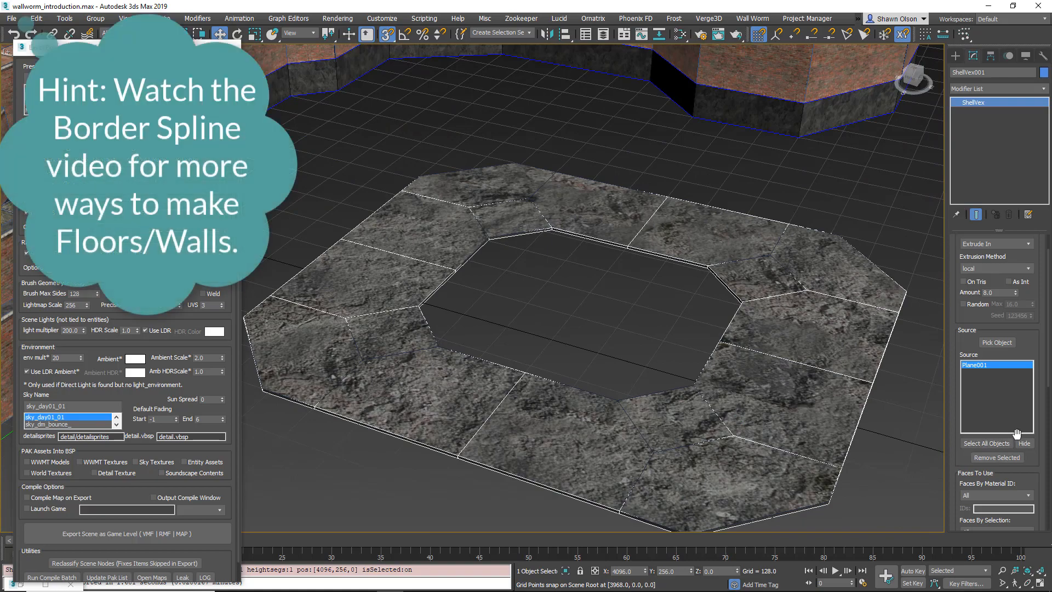
{"action": "scroll", "coordinate": [694, 432], "scroll_direction": "down", "scroll_amount": 5}
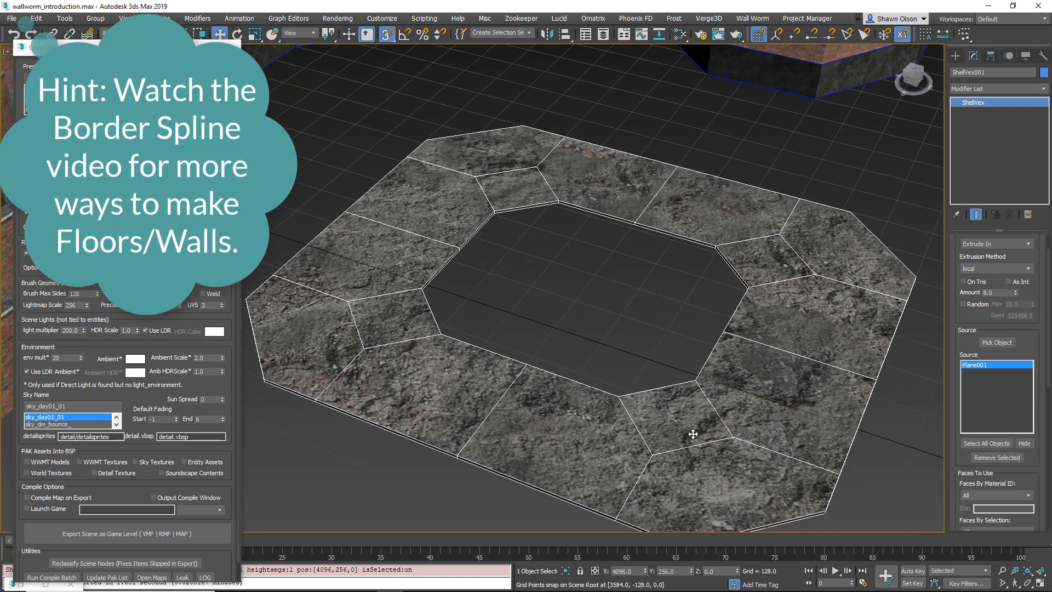
{"action": "middle_click_drag", "start_coordinate": [693, 432], "coordinate": [685, 433], "text": "alt"}
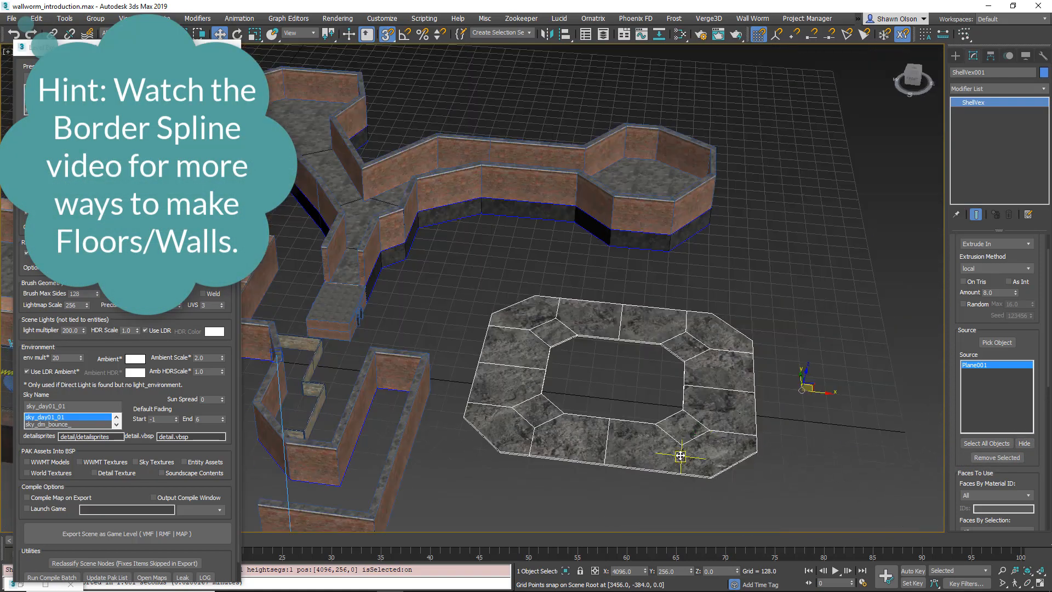
{"action": "middle_click_drag", "start_coordinate": [622, 444], "coordinate": [667, 395]}
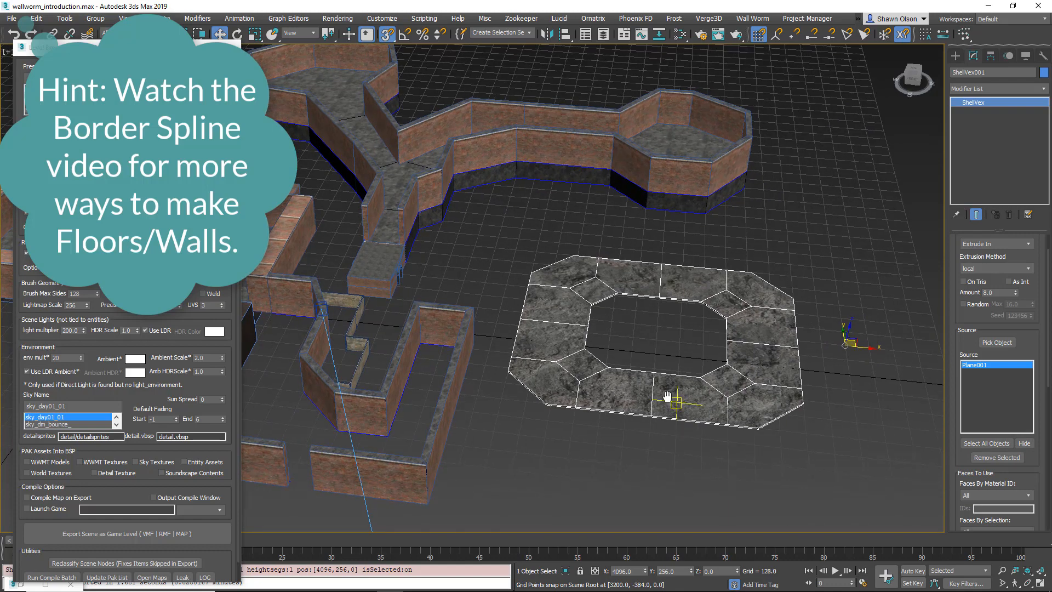
- Go from the ShellVex to its source plane and enter the plane's Edge sub-object level
{"action": "double_click", "coordinate": [987, 365]}
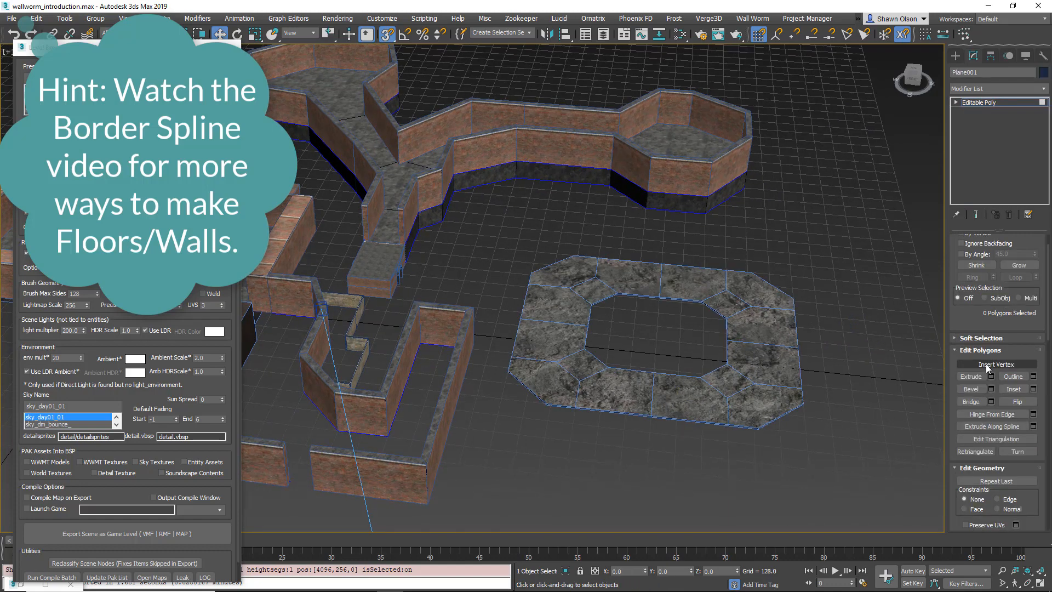
{"action": "middle_click_drag", "start_coordinate": [658, 328], "coordinate": [664, 405]}
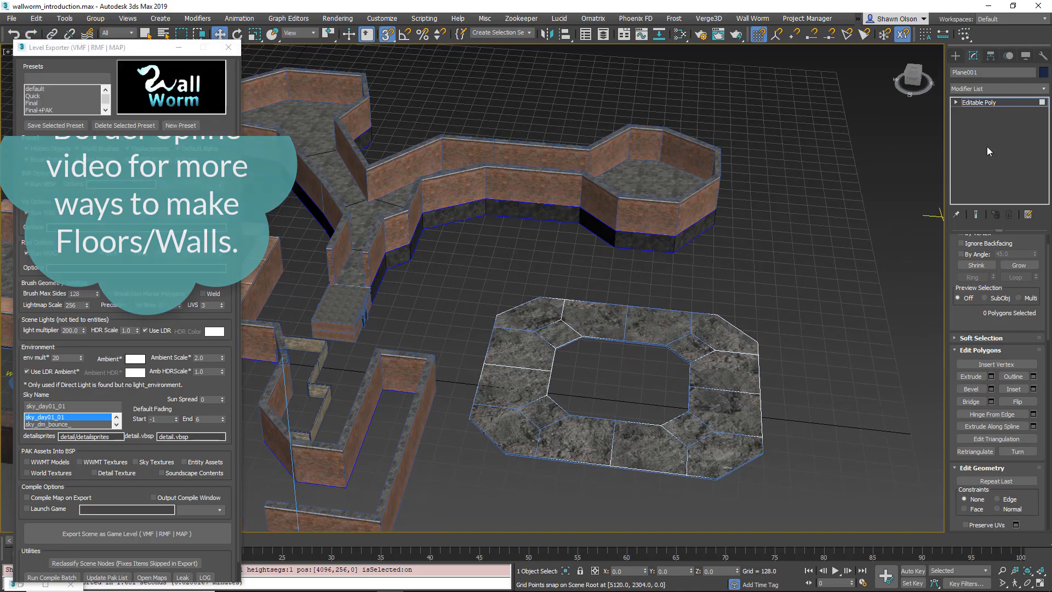
{"action": "left_click", "coordinate": [956, 103]}
{"action": "left_click", "coordinate": [977, 123]}
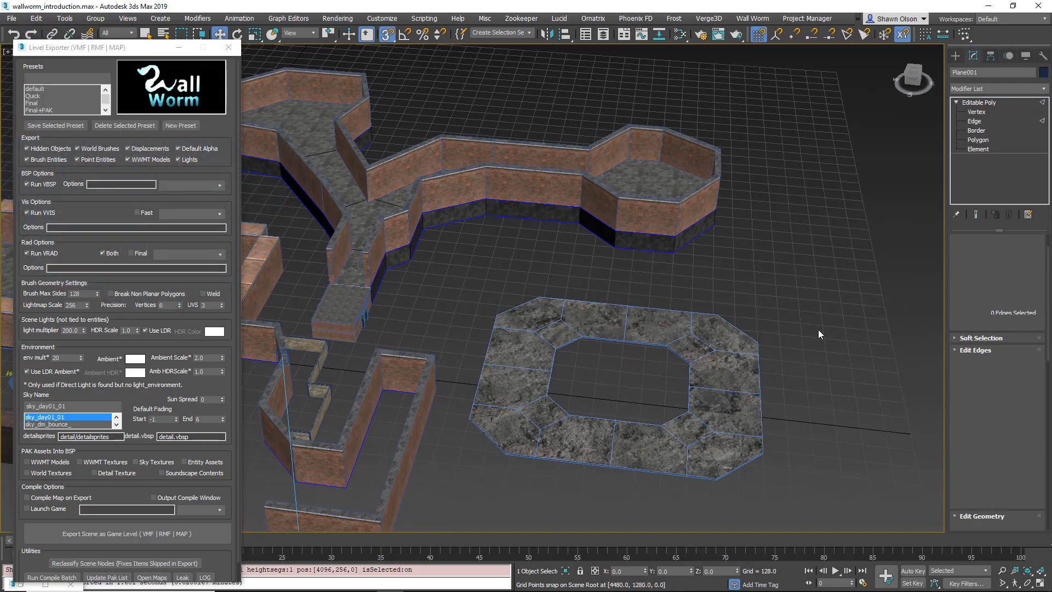
- Extend one outer edge of the ring, next to its chamfered corner, outward by 512 units along X as a new polygon
{"action": "middle_click_drag", "start_coordinate": [759, 371], "coordinate": [690, 349], "text": "alt"}
{"action": "scroll", "coordinate": [749, 369], "scroll_direction": "up", "scroll_amount": 5}
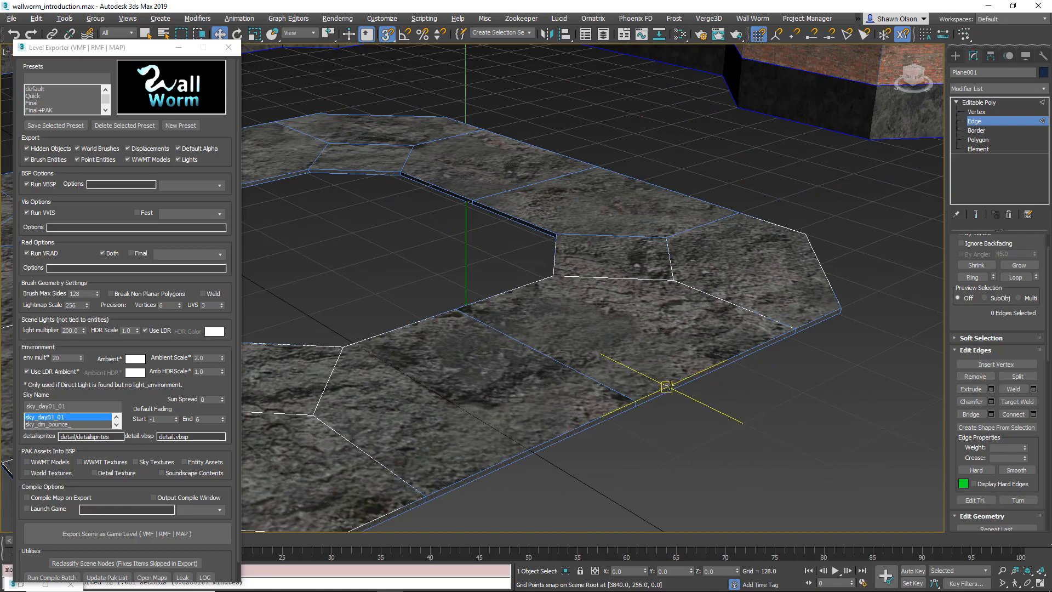
{"action": "left_click", "coordinate": [679, 379]}
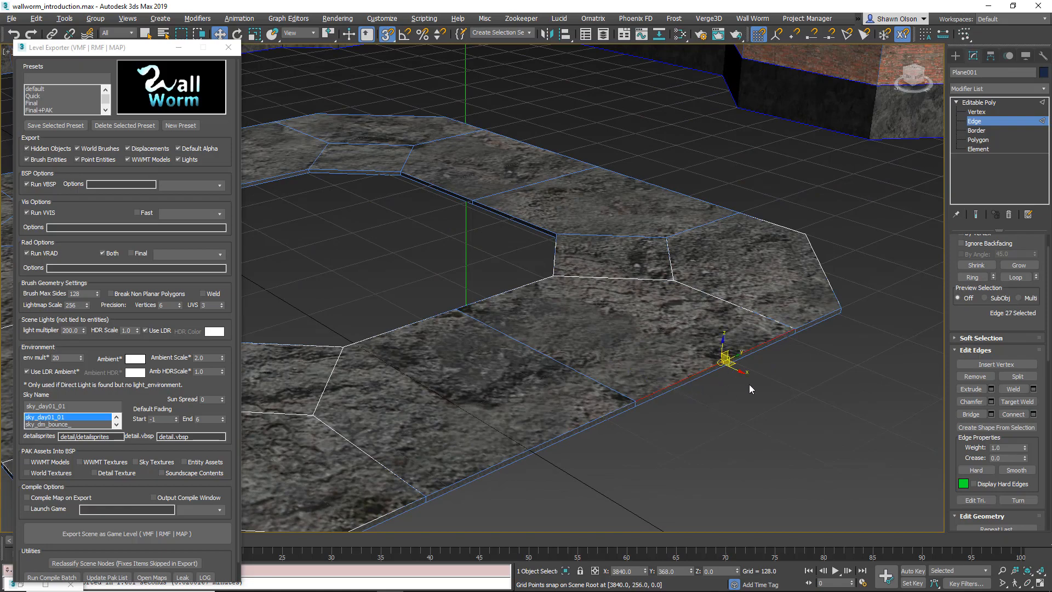
{"action": "middle_click_drag", "start_coordinate": [748, 384], "coordinate": [598, 382], "text": "alt"}
{"action": "middle_click_drag", "start_coordinate": [609, 325], "coordinate": [631, 338], "text": "alt"}
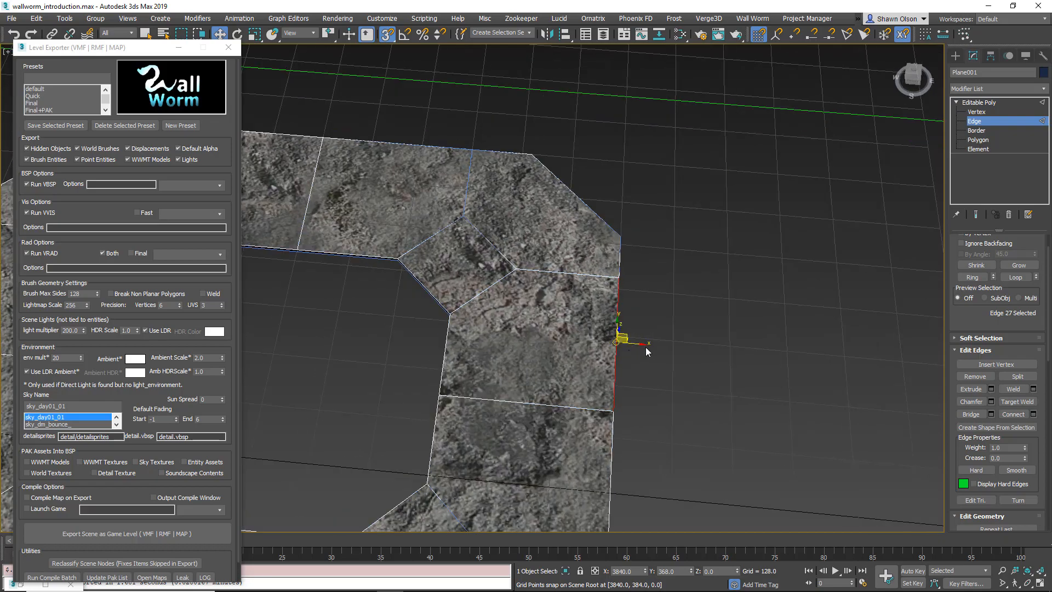
{"action": "left_click_drag", "start_coordinate": [821, 360], "coordinate": [844, 360], "text": "shift"}
{"action": "middle_click_drag", "start_coordinate": [690, 362], "coordinate": [609, 266], "text": "alt"}
{"action": "scroll", "coordinate": [669, 360], "scroll_direction": "up", "scroll_amount": 3}
{"action": "scroll", "coordinate": [609, 267], "scroll_direction": "up", "scroll_amount": 3}
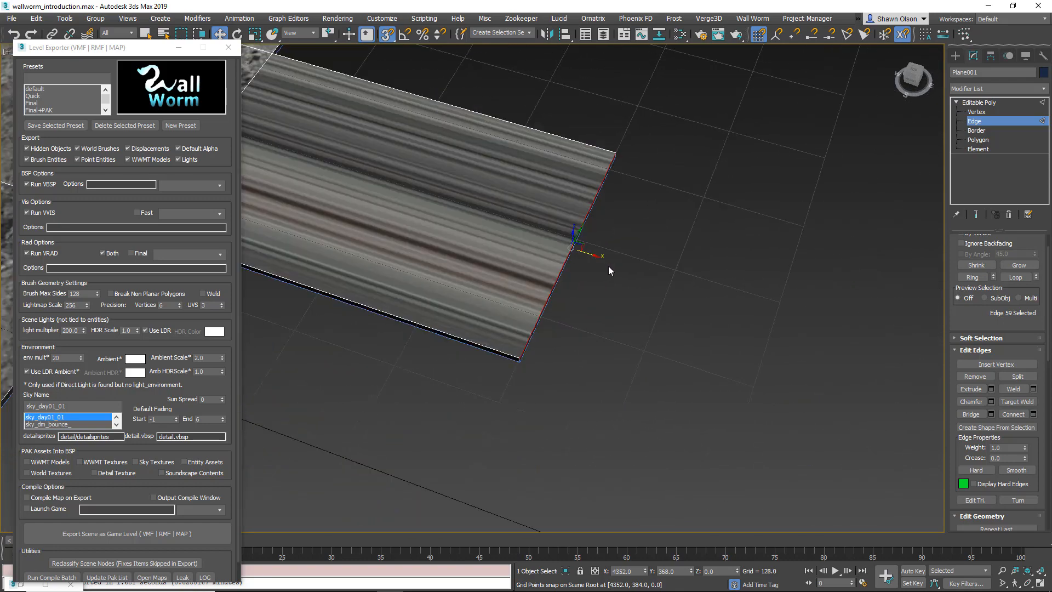
- Extend the new strip's end edge another 256 units along X and return to whole-object level
{"action": "left_click_drag", "start_coordinate": [596, 257], "coordinate": [776, 315], "text": "shift"}
{"action": "scroll", "coordinate": [776, 315], "scroll_direction": "down", "scroll_amount": 5}
{"action": "middle_click_drag", "start_coordinate": [776, 315], "coordinate": [760, 288], "text": "alt"}
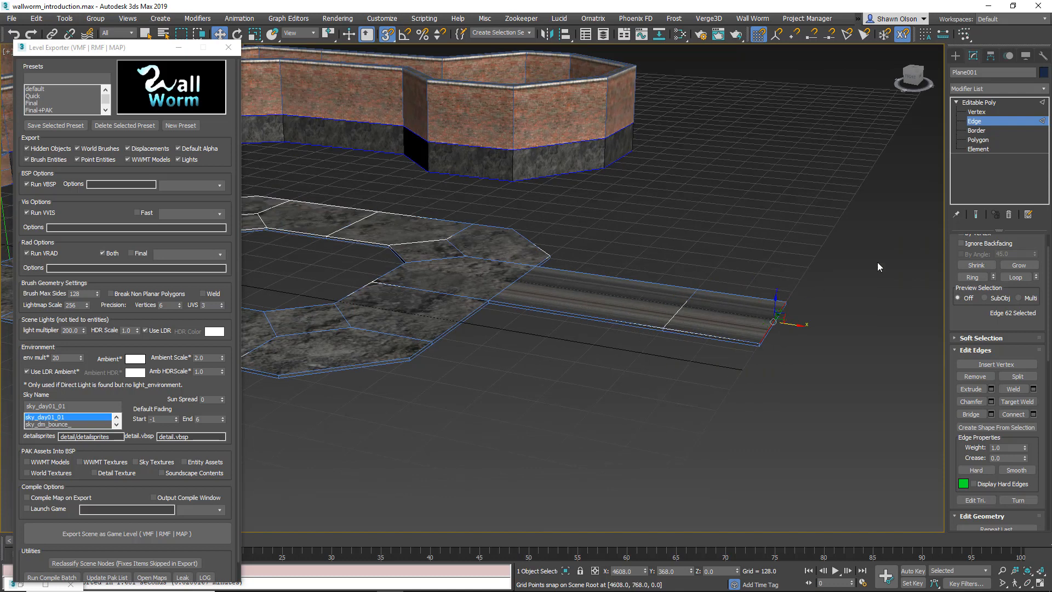
{"action": "left_click", "coordinate": [996, 125]}
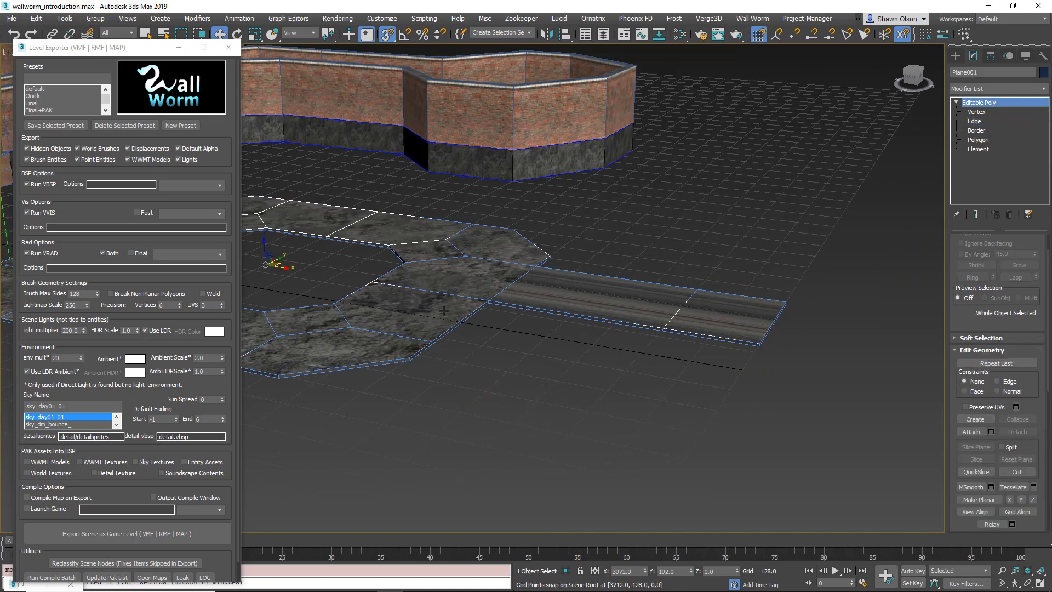
- Set the ShellVex's extrusion amount to 64
{"action": "left_click", "coordinate": [652, 327]}
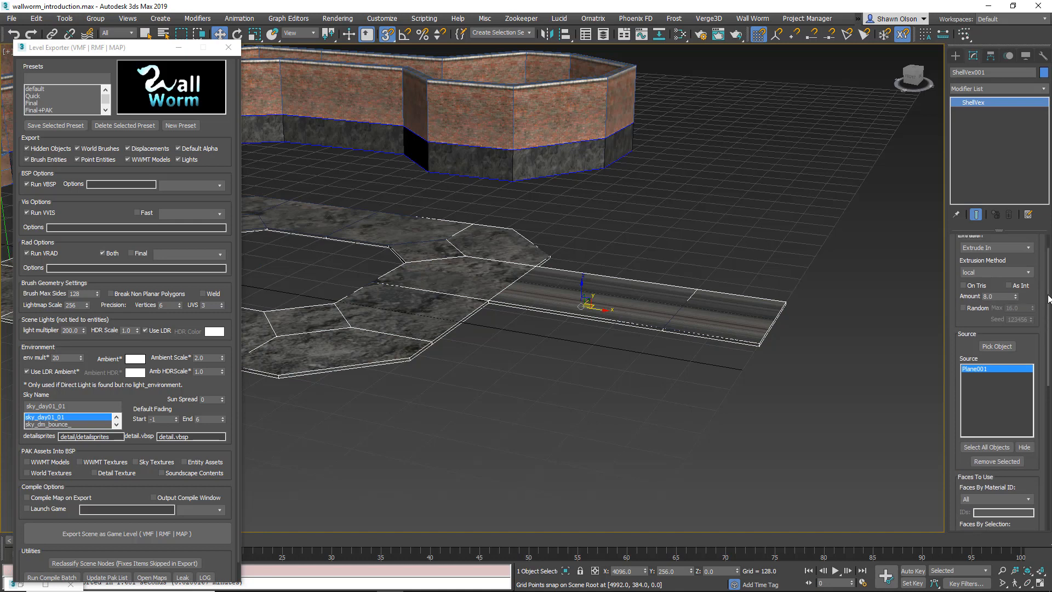
{"action": "scroll", "coordinate": [1009, 289], "scroll_direction": "up", "scroll_amount": 2}
{"action": "left_click", "coordinate": [1002, 328]}
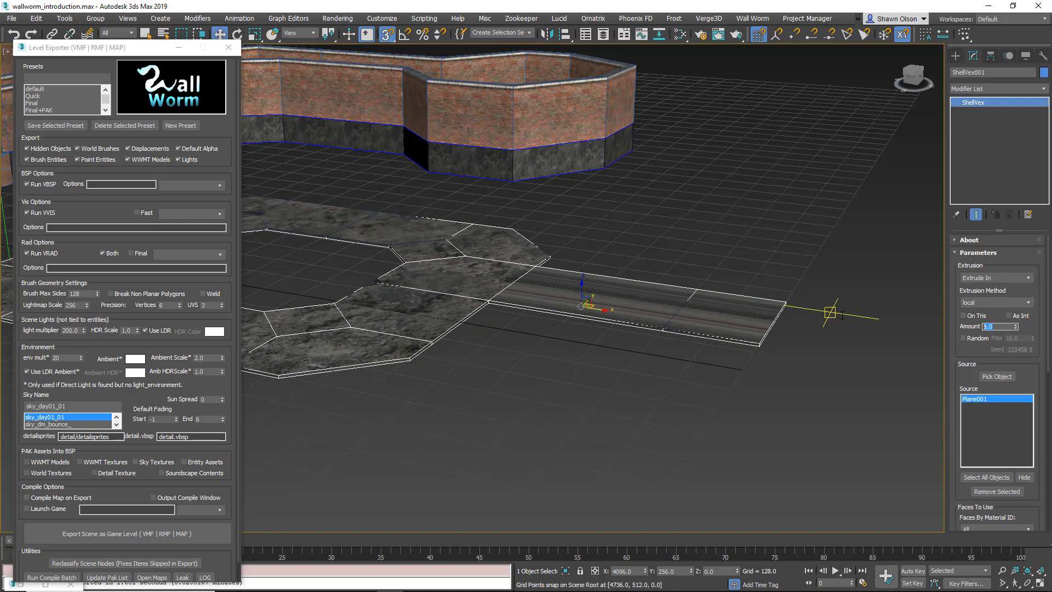
{"action": "key", "text": "Return"}
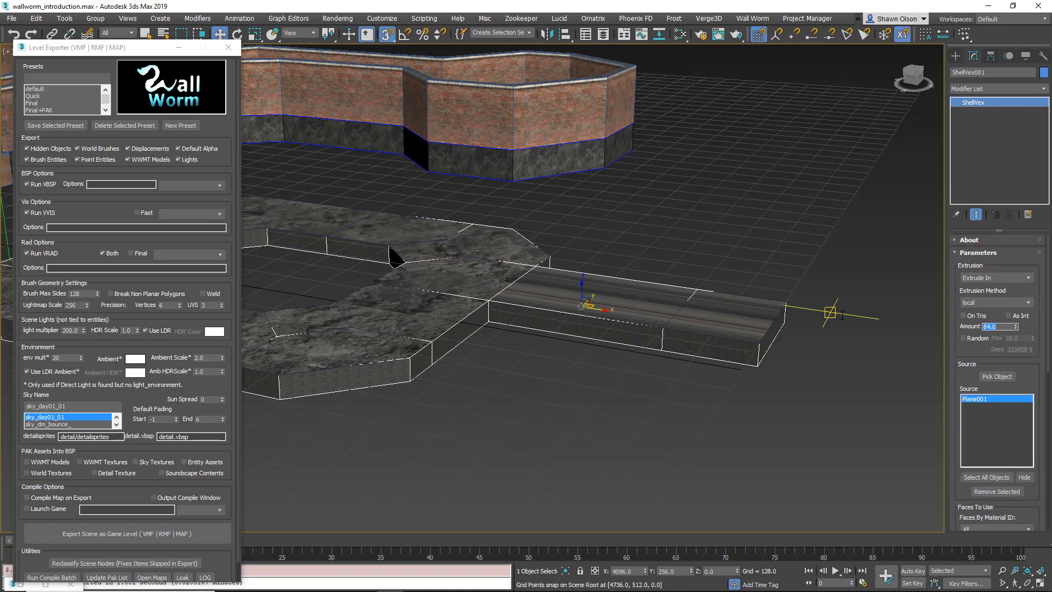
{"action": "middle_click_drag", "start_coordinate": [843, 321], "coordinate": [549, 357]}
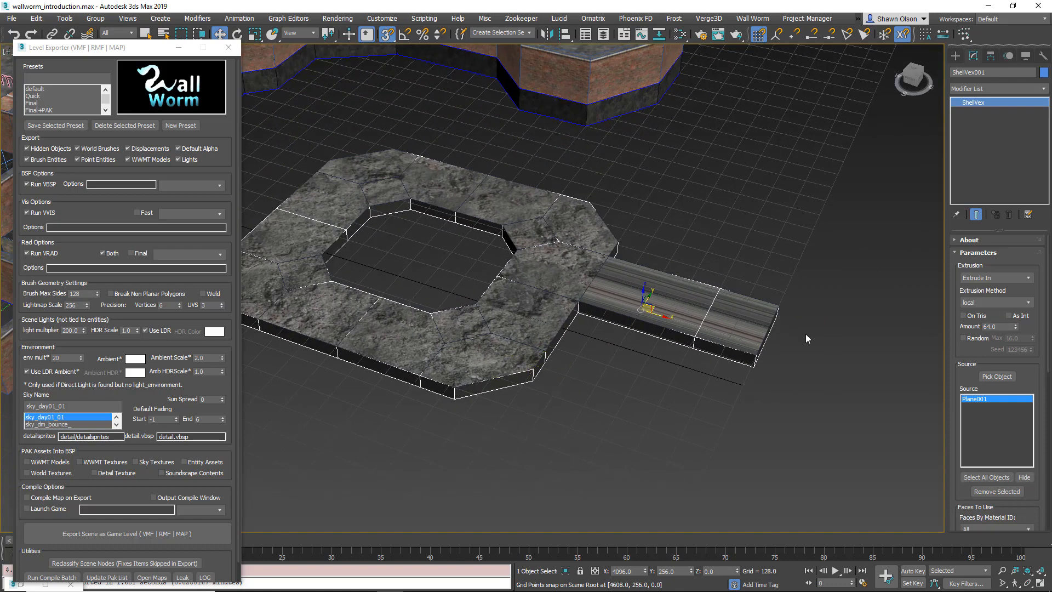
- Return to the ShellVex's source plane at whole-object level and add a UVW Map modifier to it
{"action": "double_click", "coordinate": [976, 399]}
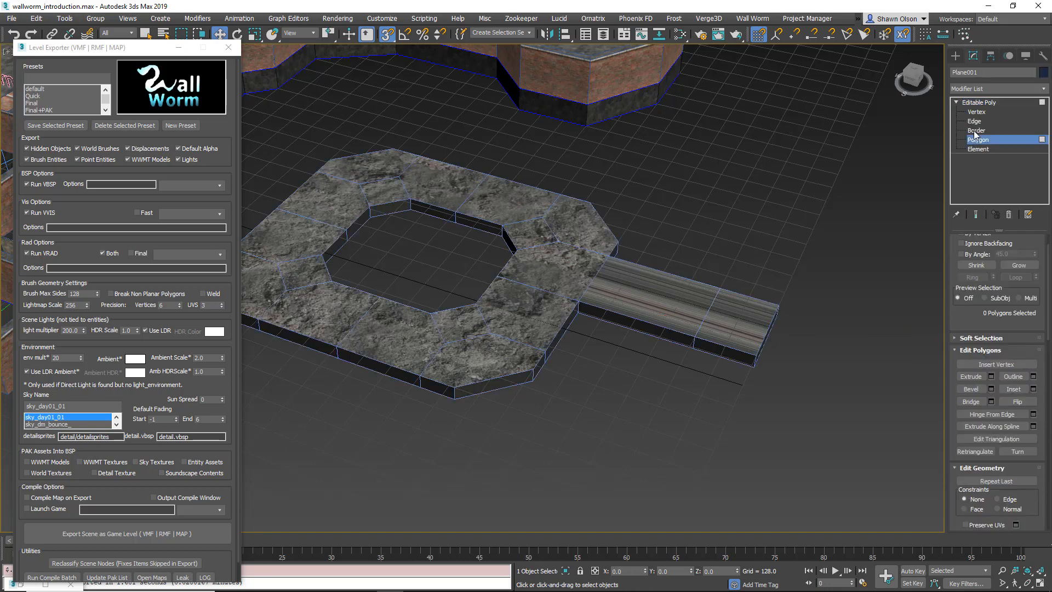
{"action": "left_click", "coordinate": [1015, 140]}
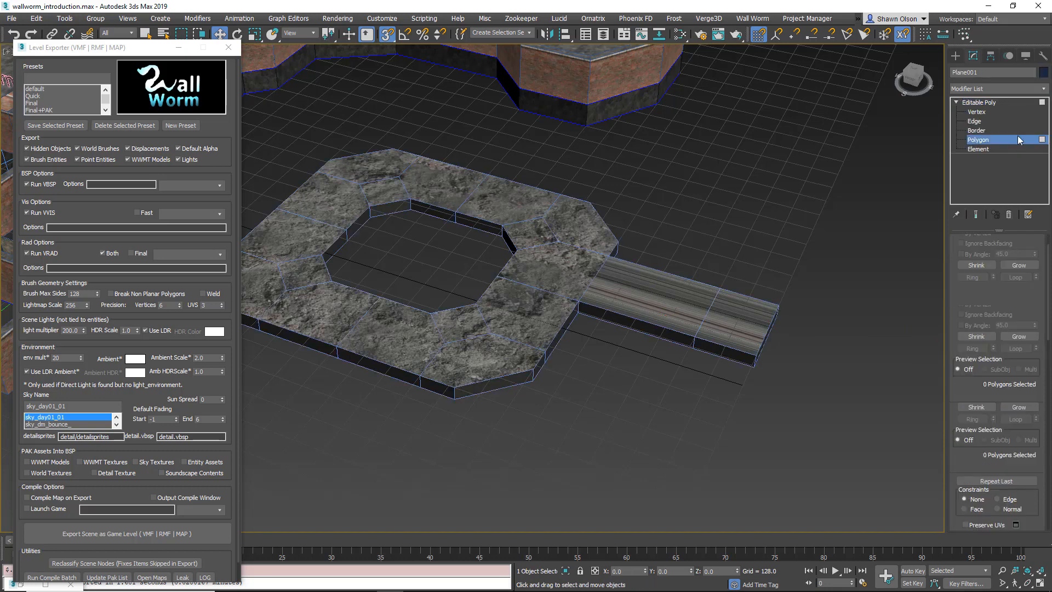
{"action": "left_click", "coordinate": [1044, 88]}
{"action": "left_click_drag", "start_coordinate": [1045, 131], "coordinate": [1045, 409]}
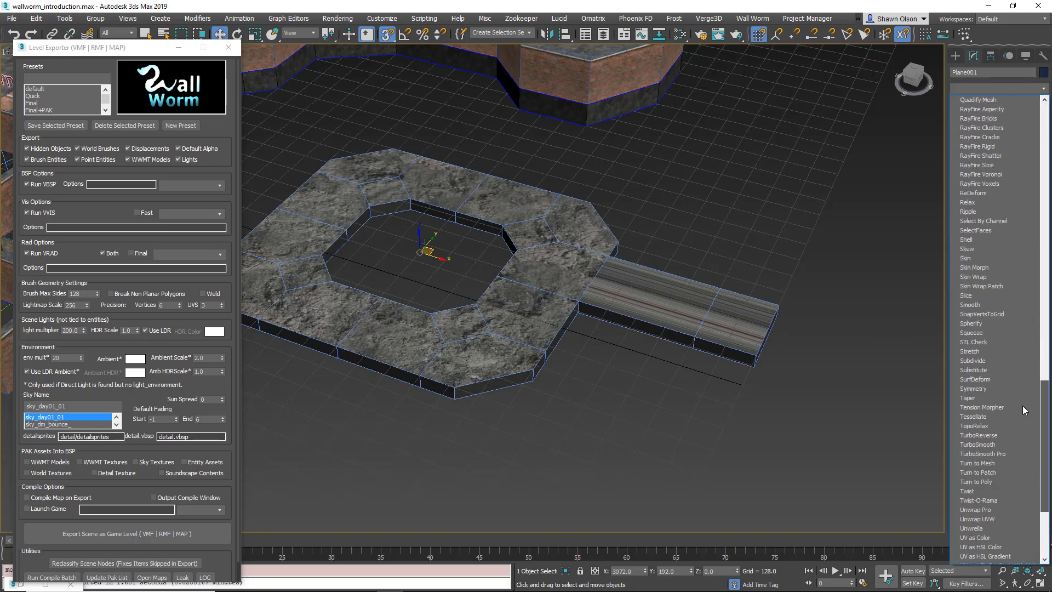
{"action": "scroll", "coordinate": [990, 527], "scroll_direction": "down", "scroll_amount": 3}
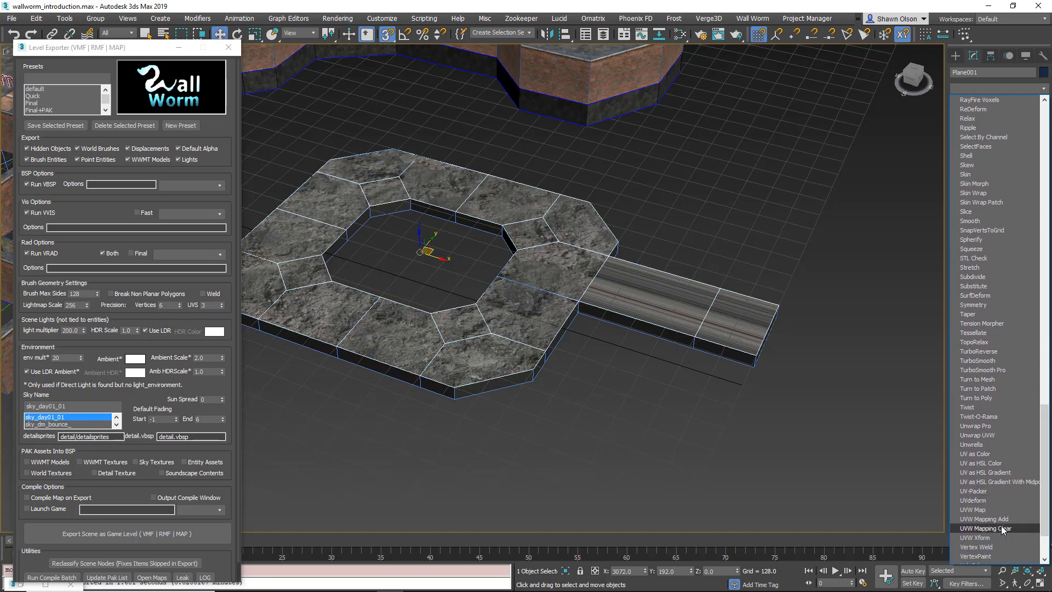
{"action": "left_click", "coordinate": [995, 510]}
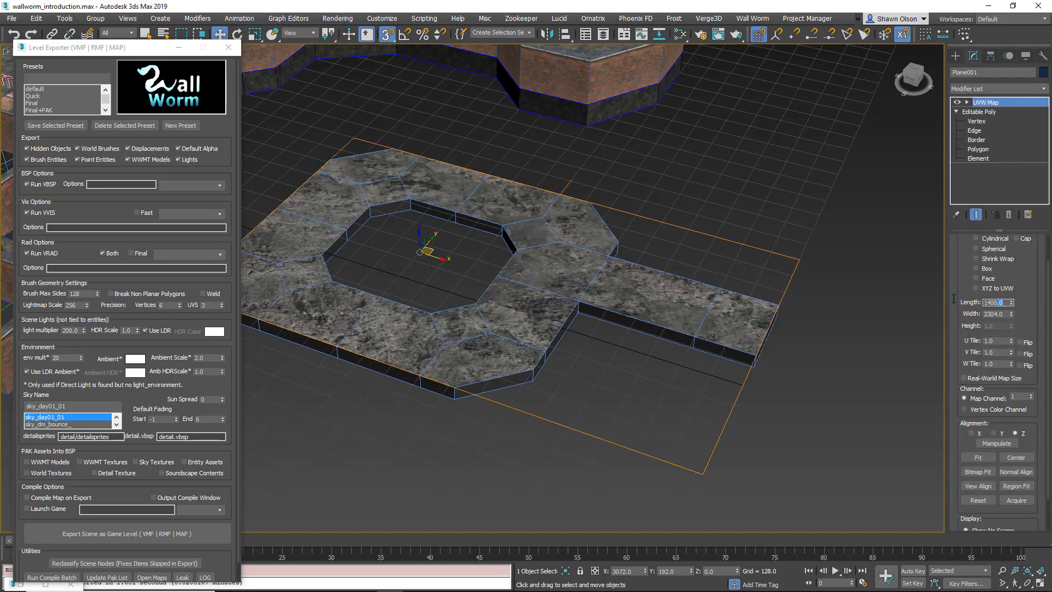
- Set the UVW mapping's length and width to 512 and collapse the Editable Poly entry in the modifier stack
{"action": "key", "text": "Return"}
{"action": "type", "text": "512"}
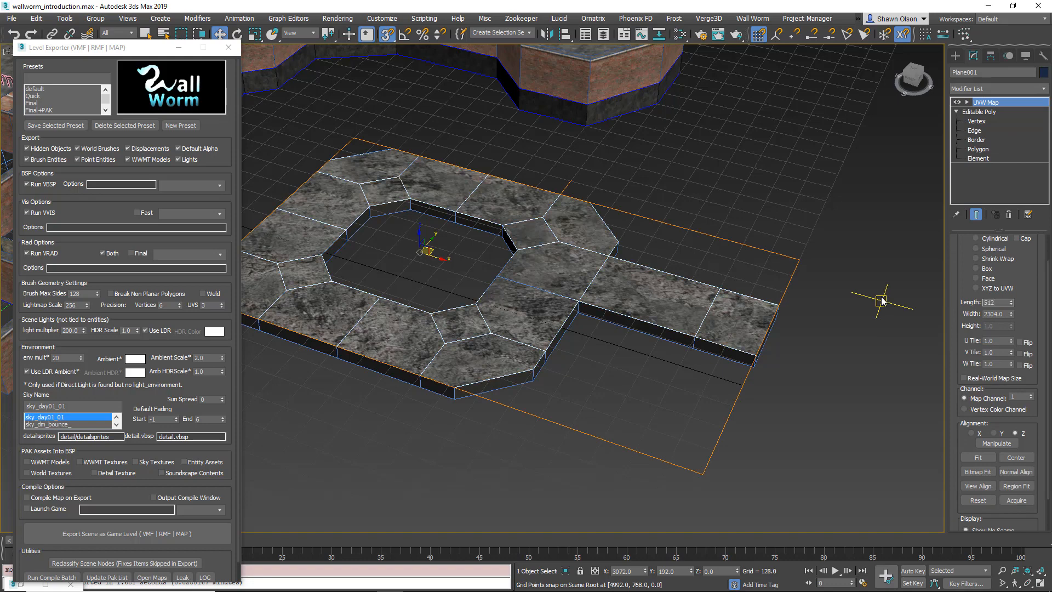
{"action": "key", "text": "Tab"}
{"action": "type", "text": "512"}
{"action": "key", "text": "Tab"}
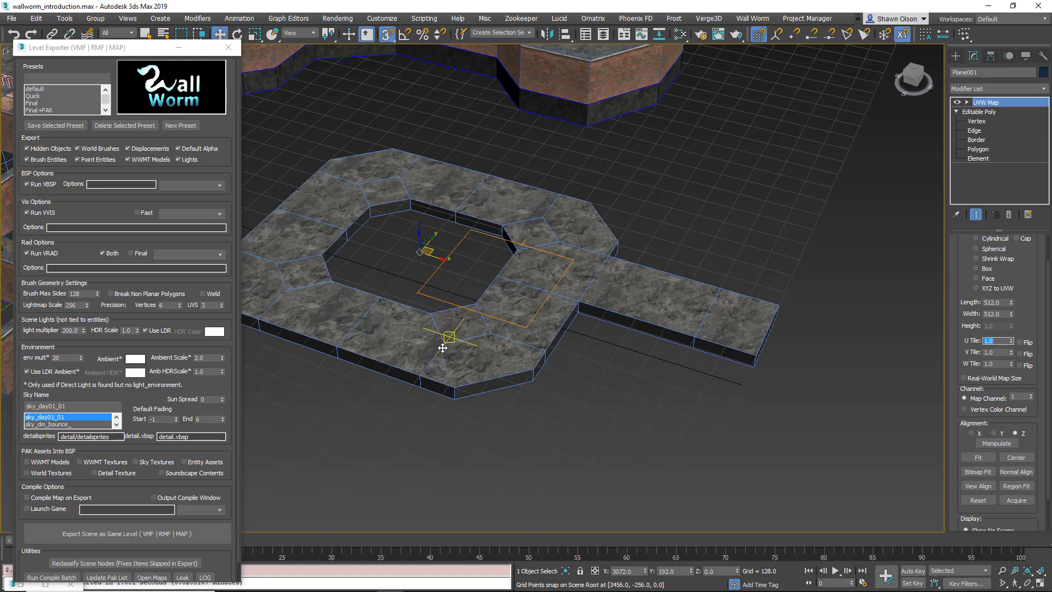
{"action": "middle_click_drag", "start_coordinate": [443, 348], "coordinate": [429, 330], "text": "alt"}
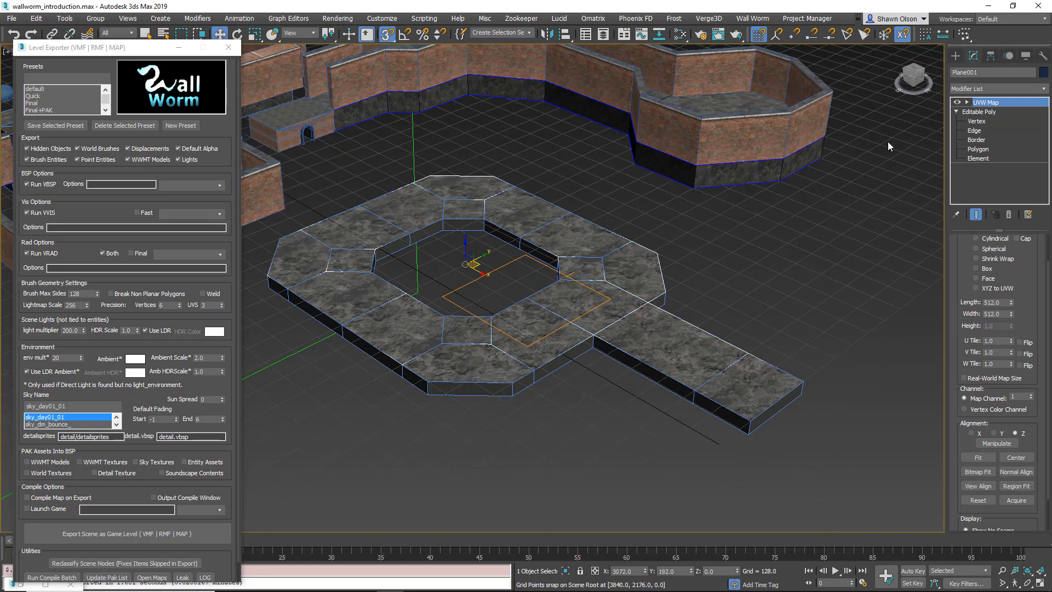
{"action": "left_click", "coordinate": [957, 112]}
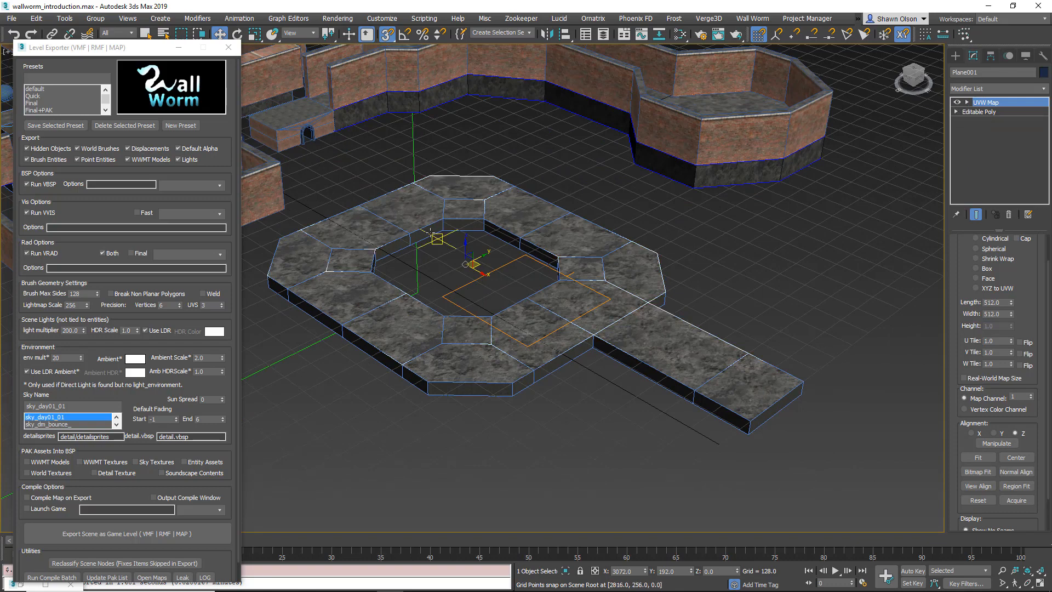
- Export the scene as a game level, overwriting the existing wallworm_example.vmf
{"action": "middle_click_drag", "start_coordinate": [422, 237], "coordinate": [606, 241]}
{"action": "scroll", "coordinate": [621, 267], "scroll_direction": "down", "scroll_amount": 2}
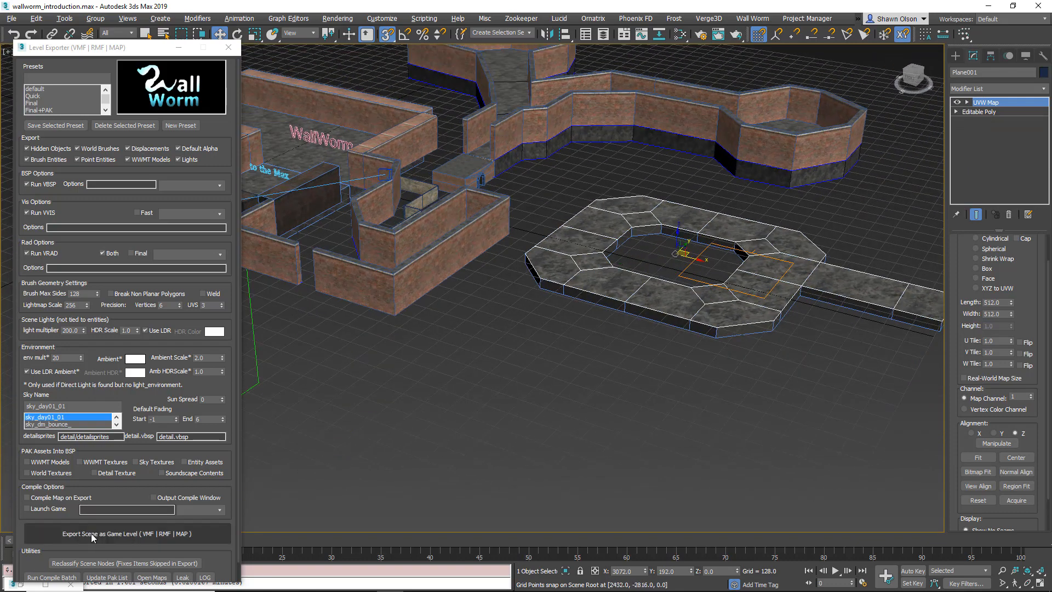
{"action": "left_click", "coordinate": [127, 533]}
{"action": "key", "text": "Return"}
{"action": "key", "text": "Return"}
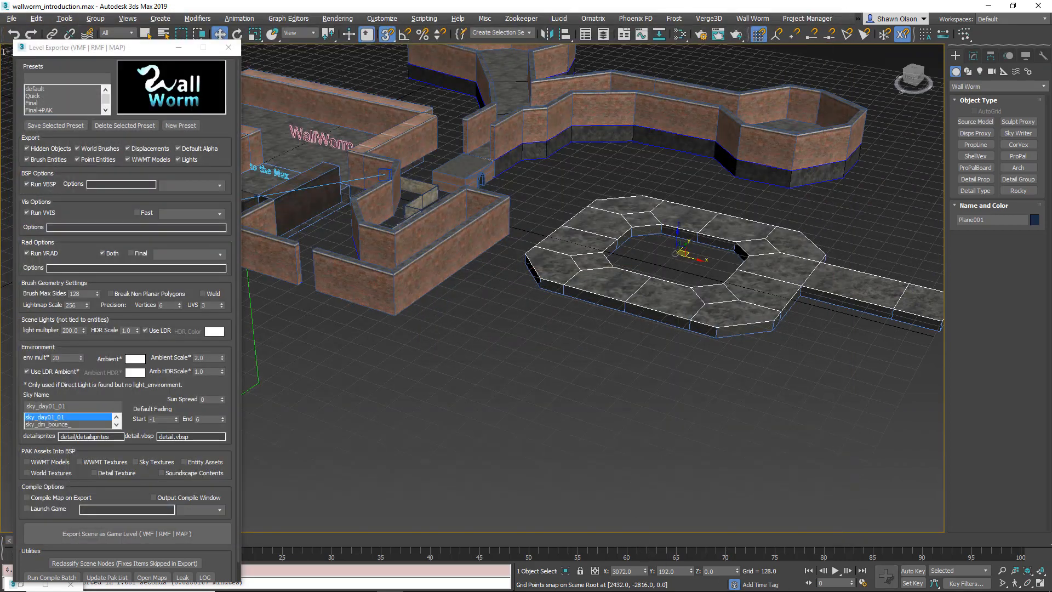
- Switch to Hammer, close the open map and reload wallworm_example.vmf
{"action": "key", "text": "super"}
{"action": "left_click", "coordinate": [551, 581]}
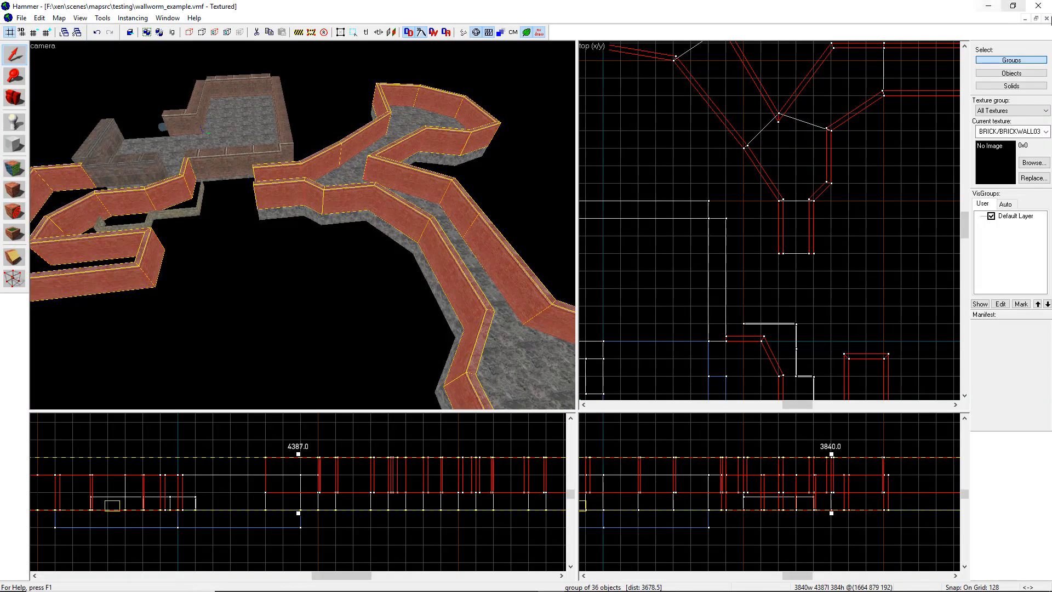
{"action": "left_click", "coordinate": [1046, 18]}
{"action": "left_click", "coordinate": [22, 17]}
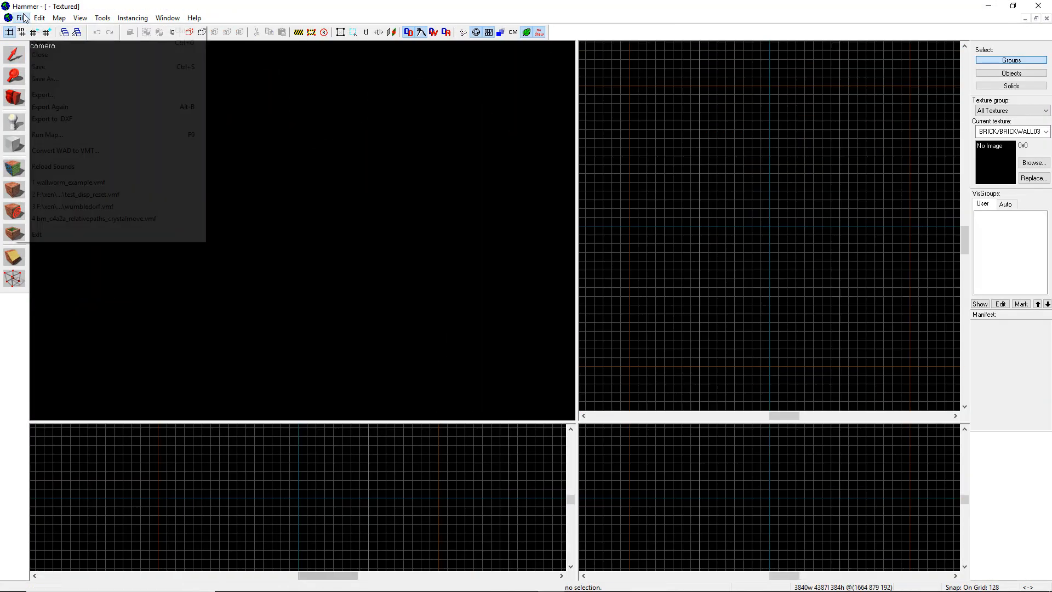
{"action": "left_click", "coordinate": [88, 182]}
- Select the exported ring floor and fly around it in the 3D view to examine its brushes
{"action": "key", "text": "z"}
{"action": "key", "text": "w"}
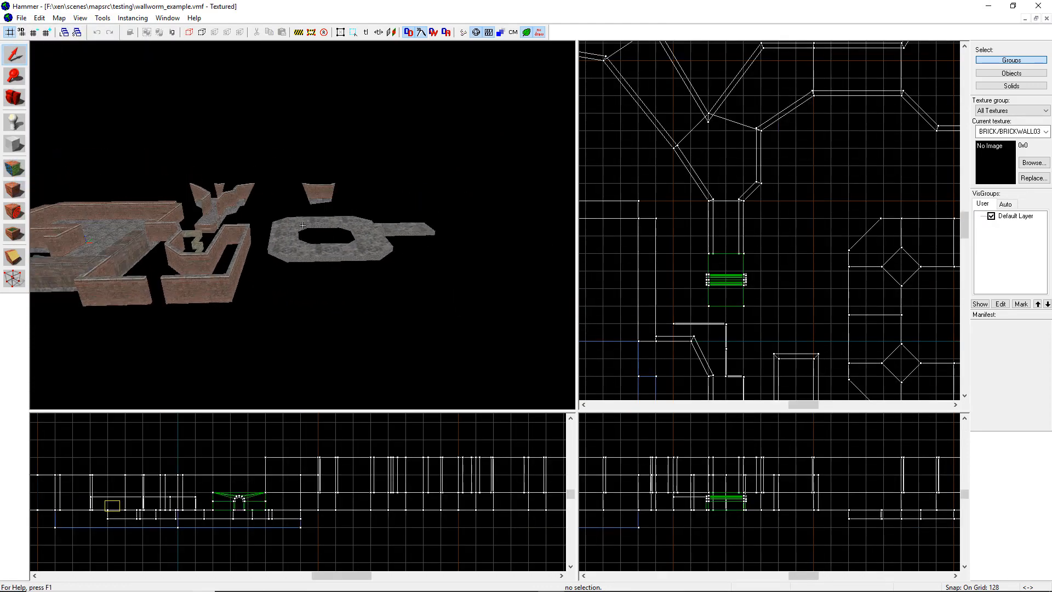
{"action": "key", "text": "z"}
{"action": "left_click", "coordinate": [300, 261]}
{"action": "key", "text": "z"}
{"action": "key", "text": "w"}
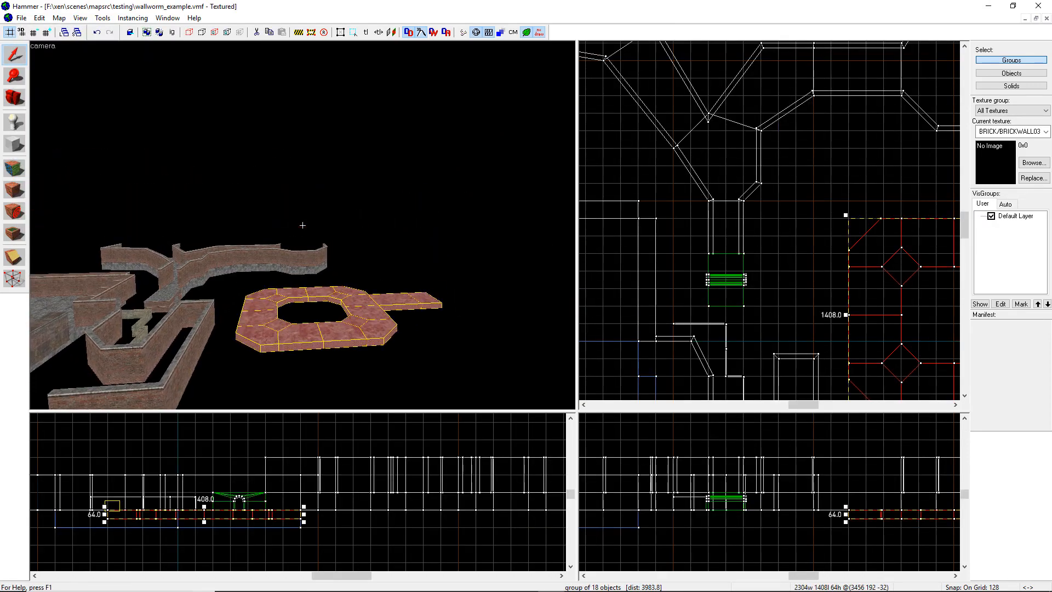
{"action": "key", "text": "d"}
{"action": "key", "text": "z"}
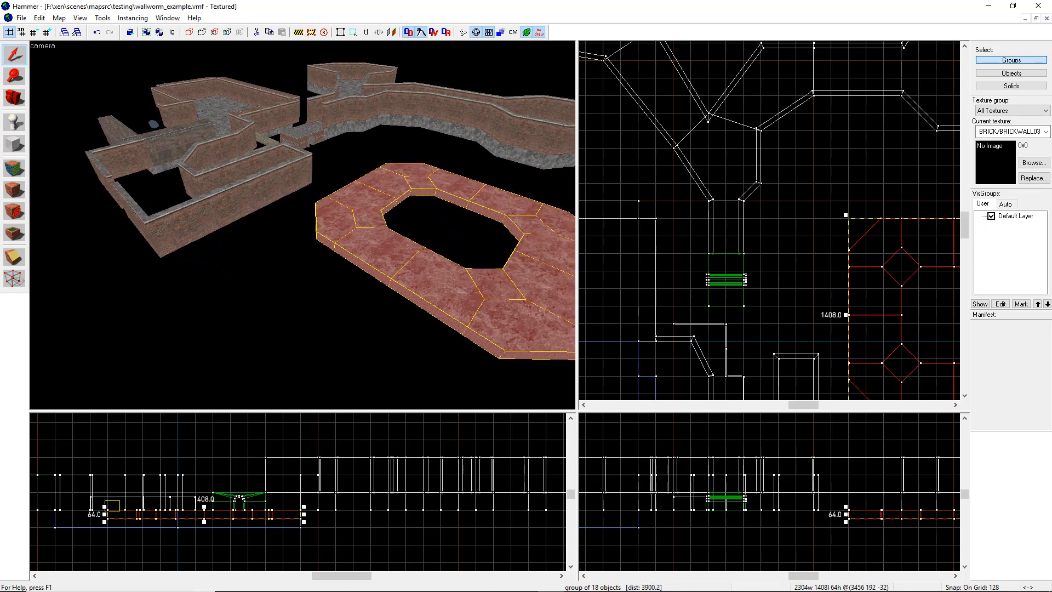
- Return to 3ds Max, select the ring floor's source plane and look over the surrounding walls and rooms from several angles
{"action": "left_click", "coordinate": [987, 7]}
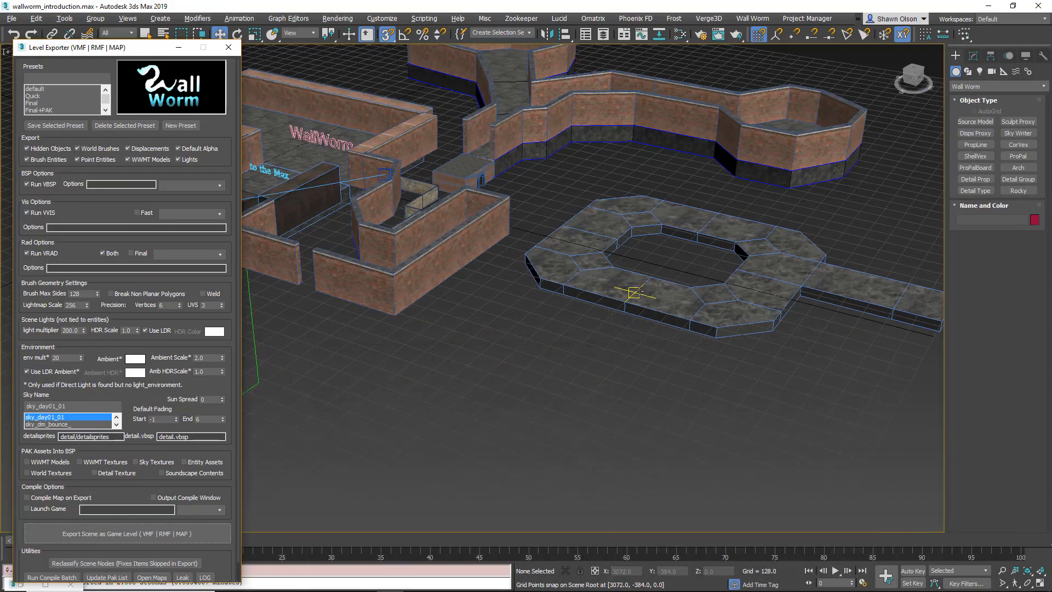
{"action": "left_click", "coordinate": [708, 296]}
{"action": "middle_click_drag", "start_coordinate": [709, 297], "coordinate": [726, 347], "text": "alt"}
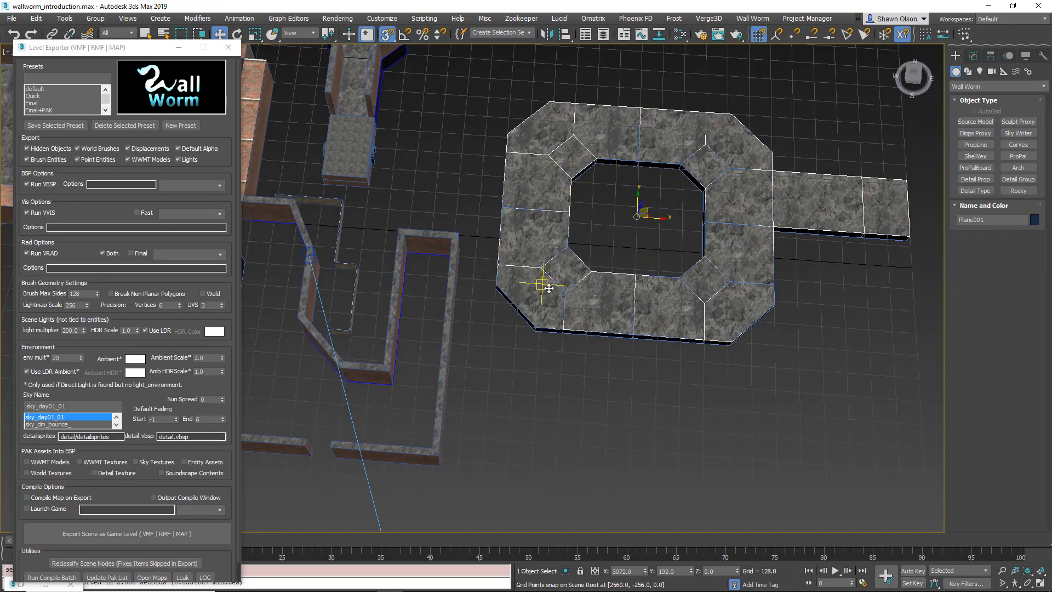
{"action": "middle_click_drag", "start_coordinate": [544, 286], "coordinate": [610, 218], "text": "alt"}
{"action": "scroll", "coordinate": [609, 219], "scroll_direction": "up", "scroll_amount": 3}
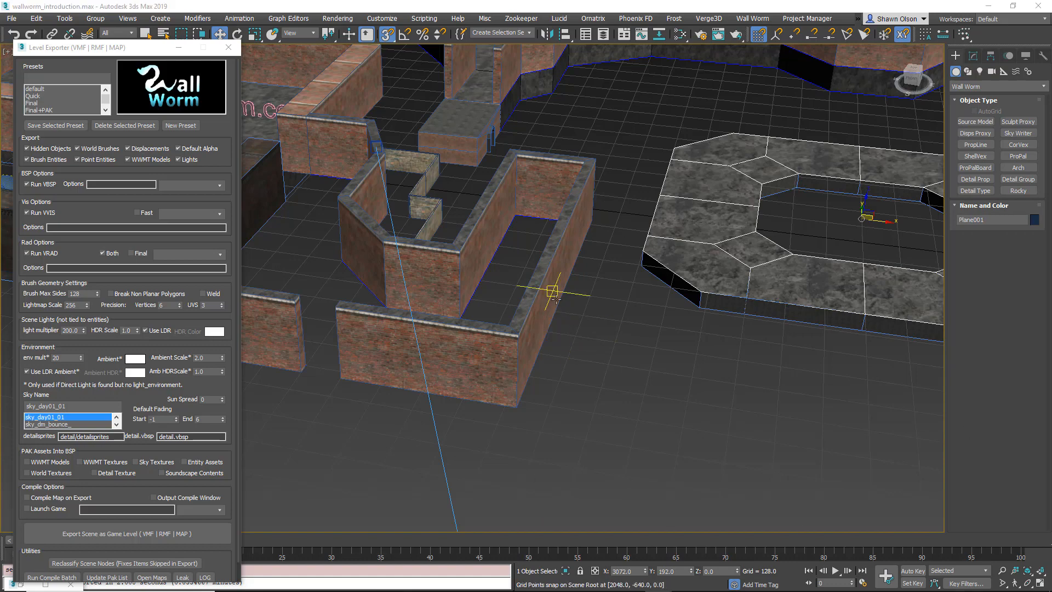
{"action": "scroll", "coordinate": [678, 420], "scroll_direction": "down", "scroll_amount": 5}
{"action": "scroll", "coordinate": [678, 420], "scroll_direction": "down", "scroll_amount": 3}
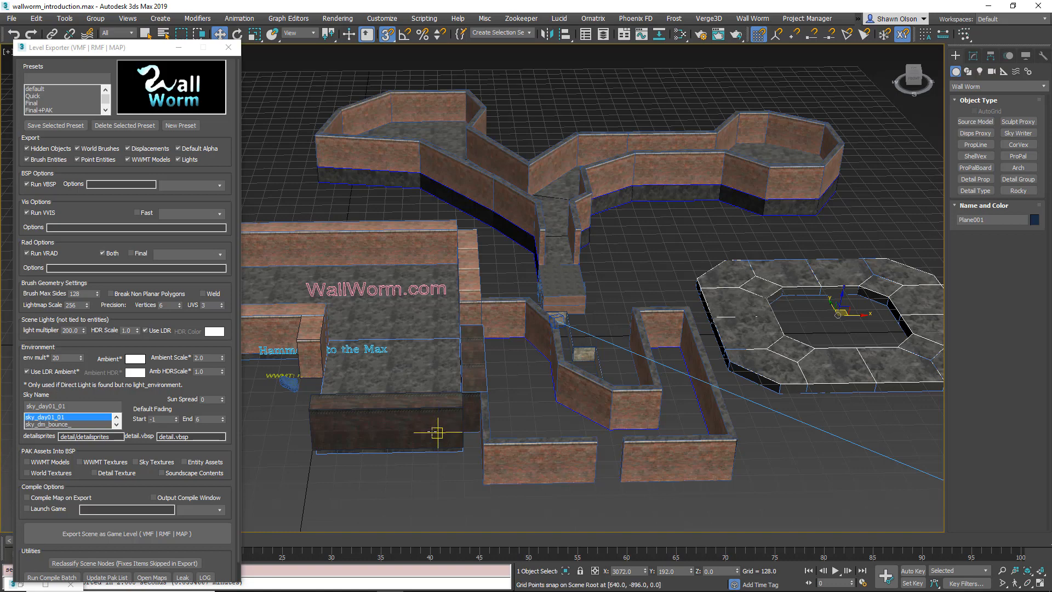
{"action": "mouse_move", "coordinate": [437, 432]}
{"action": "middle_mouse_down", "text": "alt"}
{"action": "mouse_move", "coordinate": [694, 454]}
{"action": "mouse_move", "coordinate": [682, 489]}
{"action": "mouse_move", "coordinate": [647, 479]}
{"action": "middle_mouse_up", "text": "alt"}
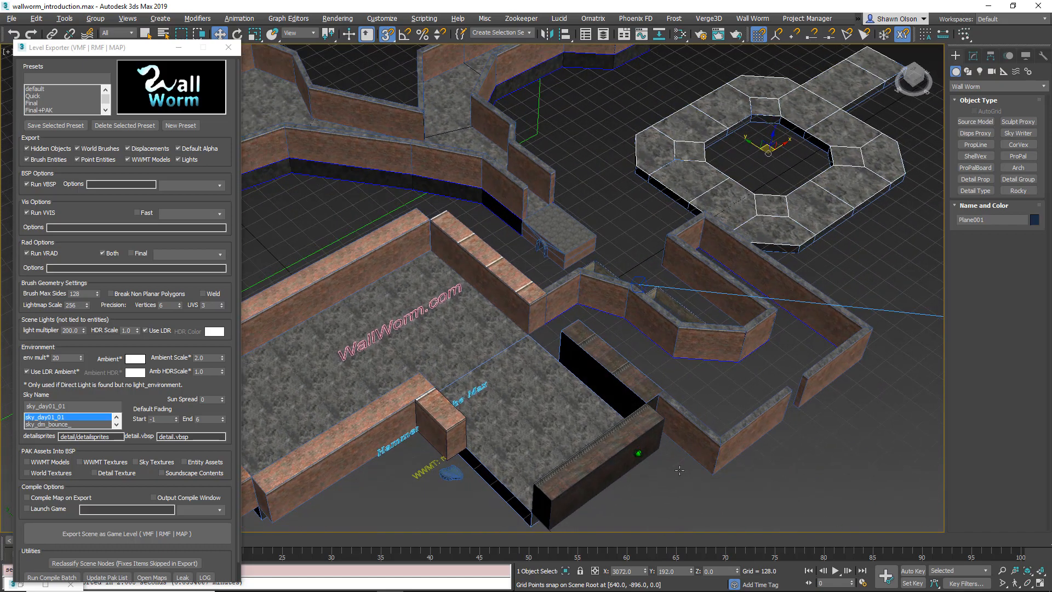
{"action": "middle_click_drag", "start_coordinate": [644, 408], "coordinate": [665, 389], "text": "alt"}
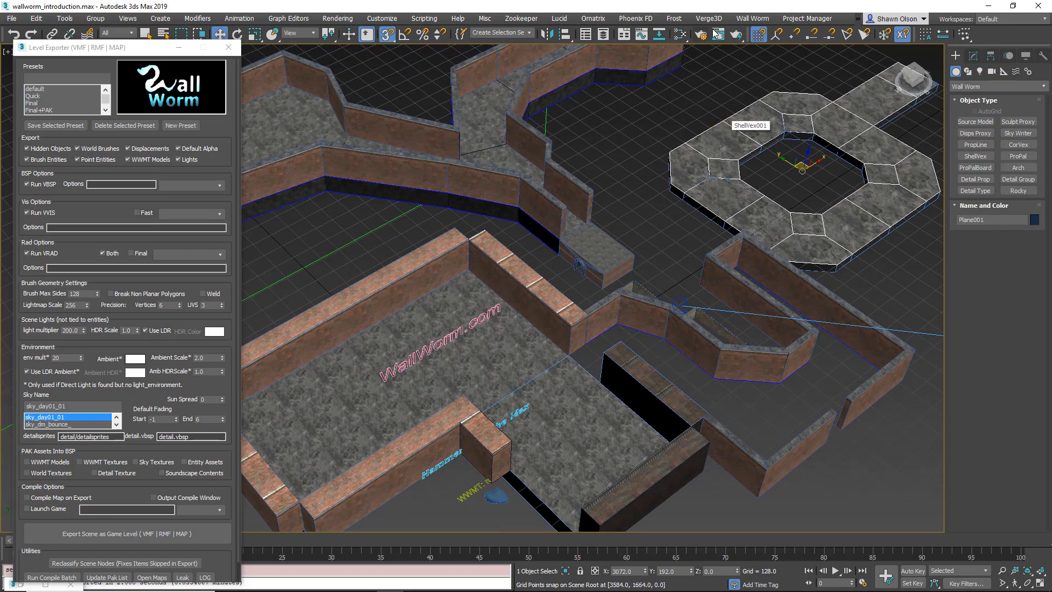
- Open Wall Worm's Brush Entities tool, clear the Level Exporter out of view and place the tool beside the model
{"action": "left_click", "coordinate": [752, 20]}
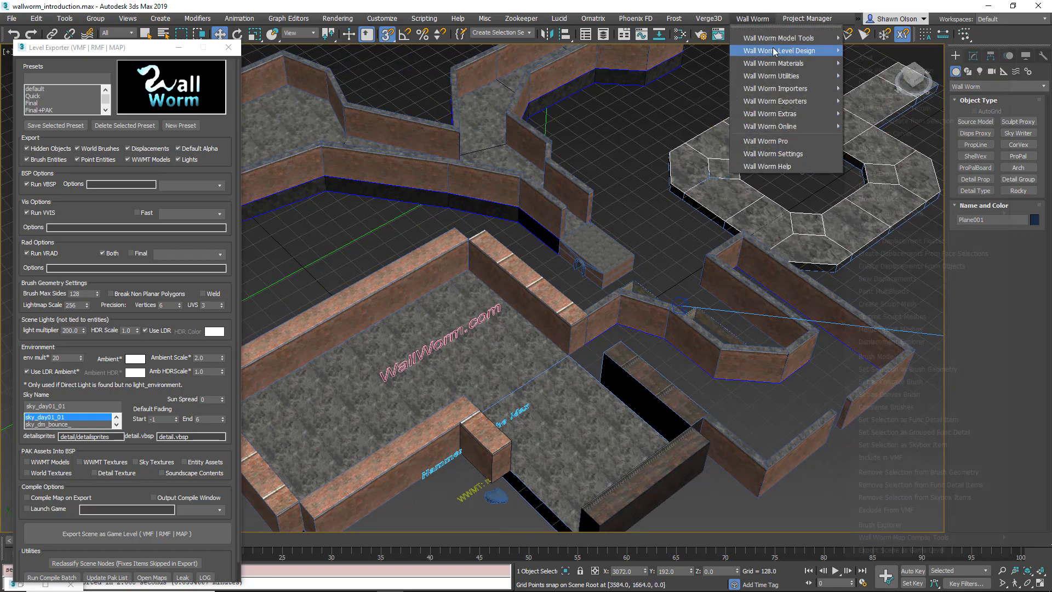
{"action": "mouse_move", "coordinate": [773, 49]}
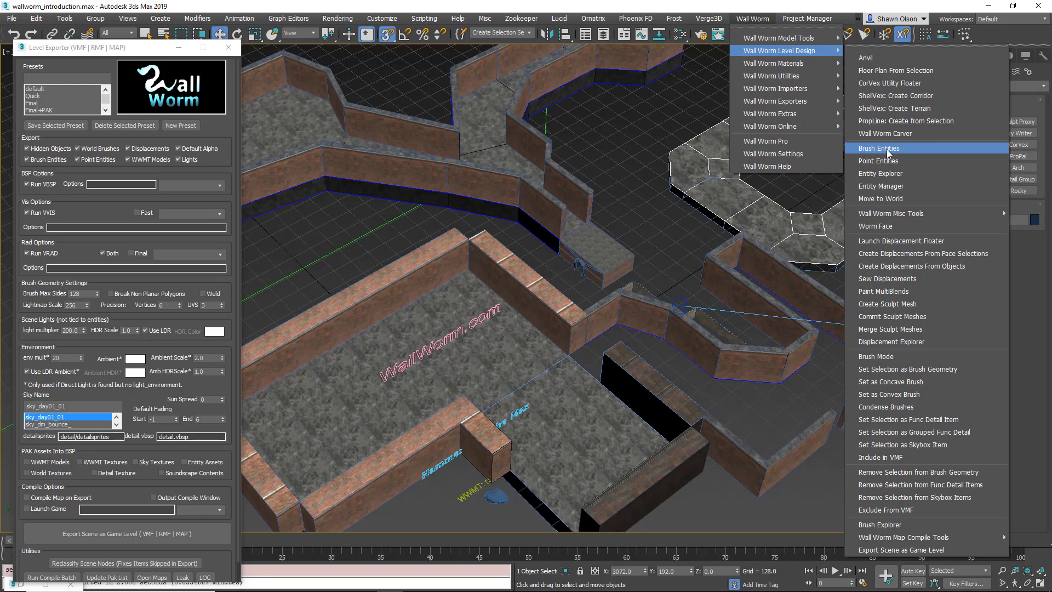
{"action": "left_click", "coordinate": [889, 149]}
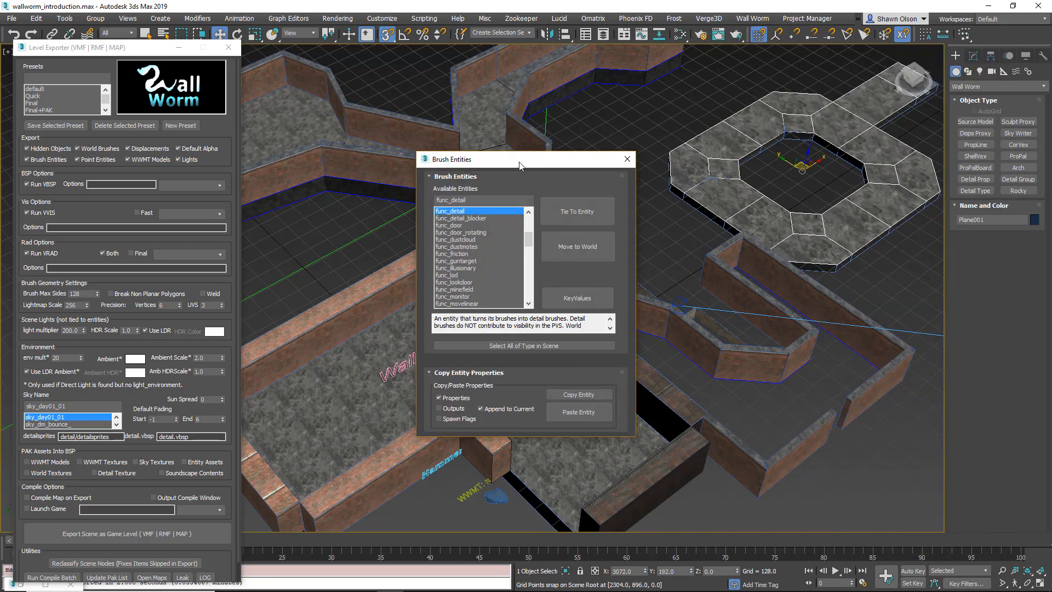
{"action": "mouse_move", "coordinate": [519, 165]}
{"action": "left_mouse_down"}
{"action": "mouse_move", "coordinate": [450, 144]}
{"action": "mouse_move", "coordinate": [351, 143]}
{"action": "left_mouse_up"}
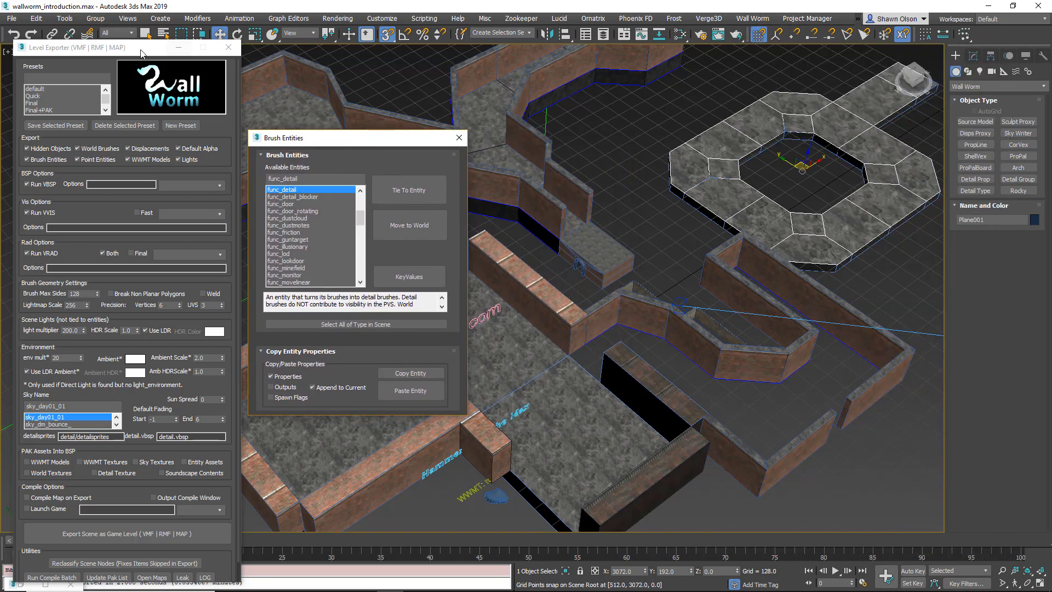
{"action": "left_click_drag", "start_coordinate": [98, 50], "coordinate": [1051, 87]}
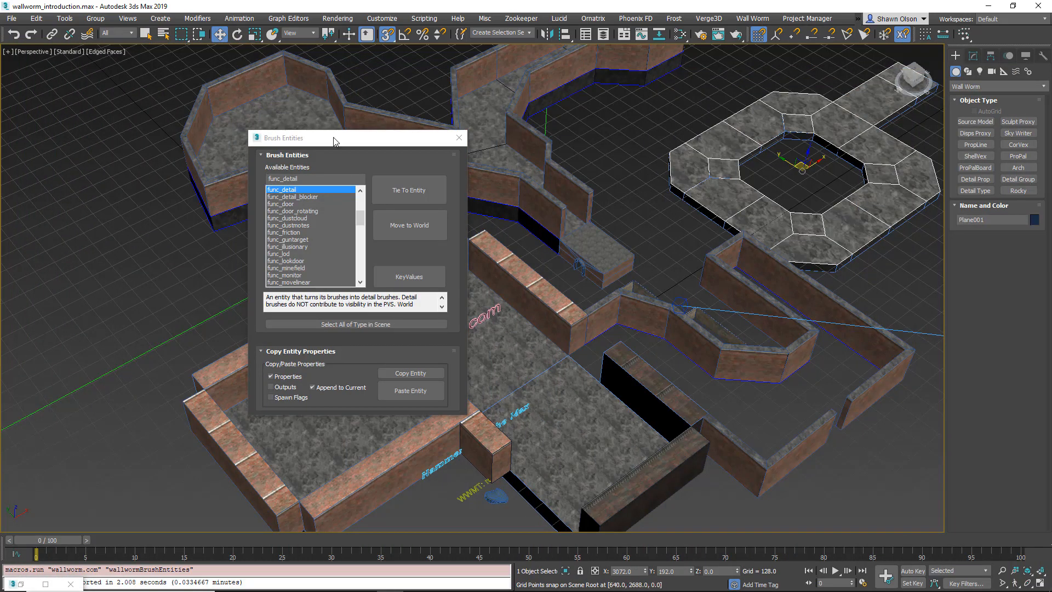
{"action": "mouse_move", "coordinate": [333, 138]}
{"action": "left_mouse_down"}
{"action": "mouse_move", "coordinate": [136, 103]}
{"action": "mouse_move", "coordinate": [101, 76]}
{"action": "left_mouse_up"}
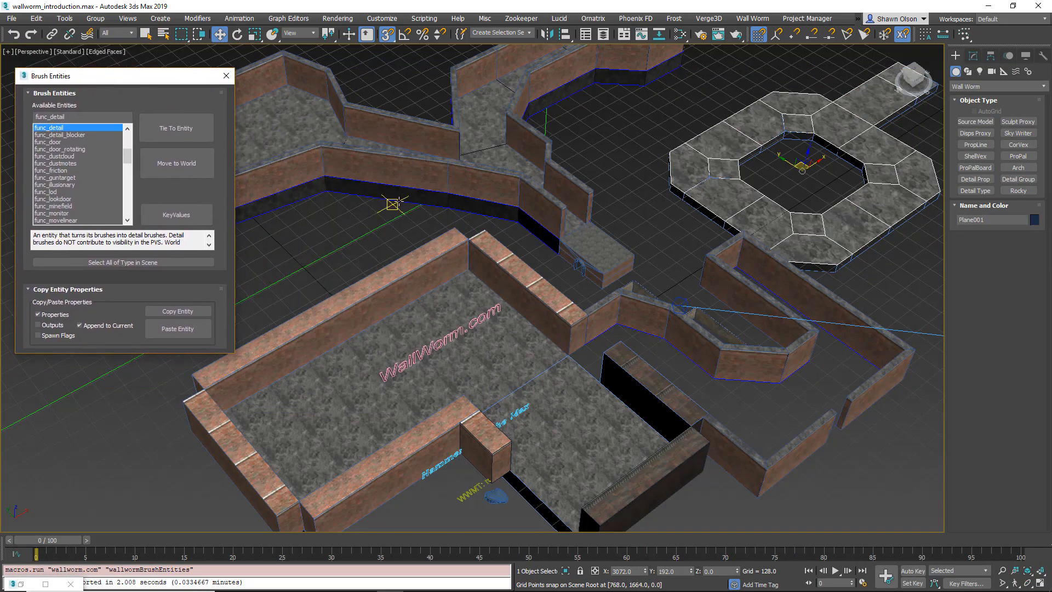
- Read the description of func_dustmotes among the brush entities and examine the dark end wall of the small room
{"action": "middle_click_drag", "start_coordinate": [550, 366], "coordinate": [603, 353], "text": "alt"}
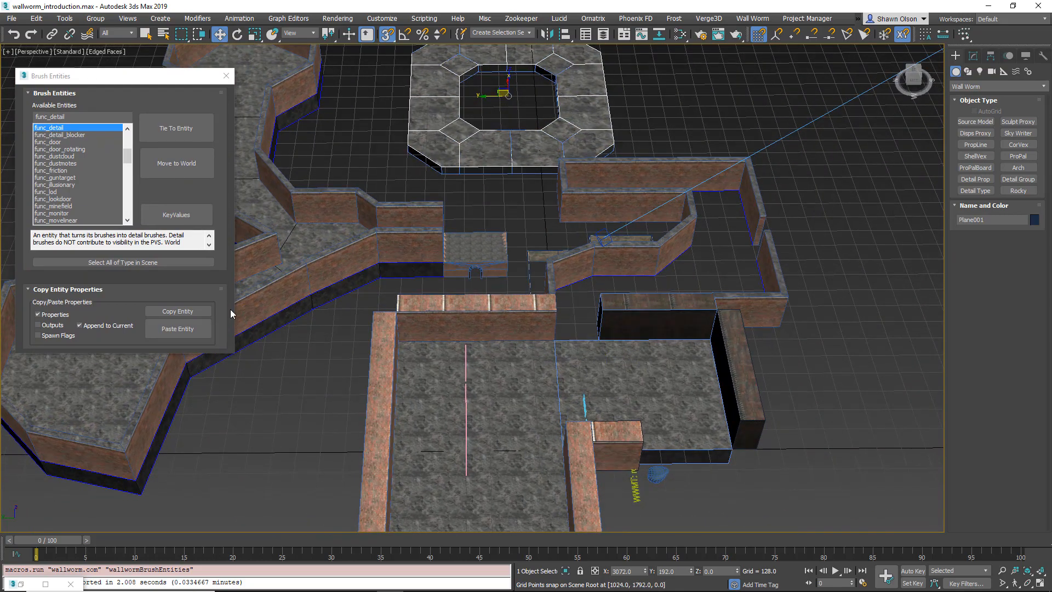
{"action": "left_click", "coordinate": [51, 162]}
{"action": "left_click_drag", "start_coordinate": [63, 247], "coordinate": [16, 231]}
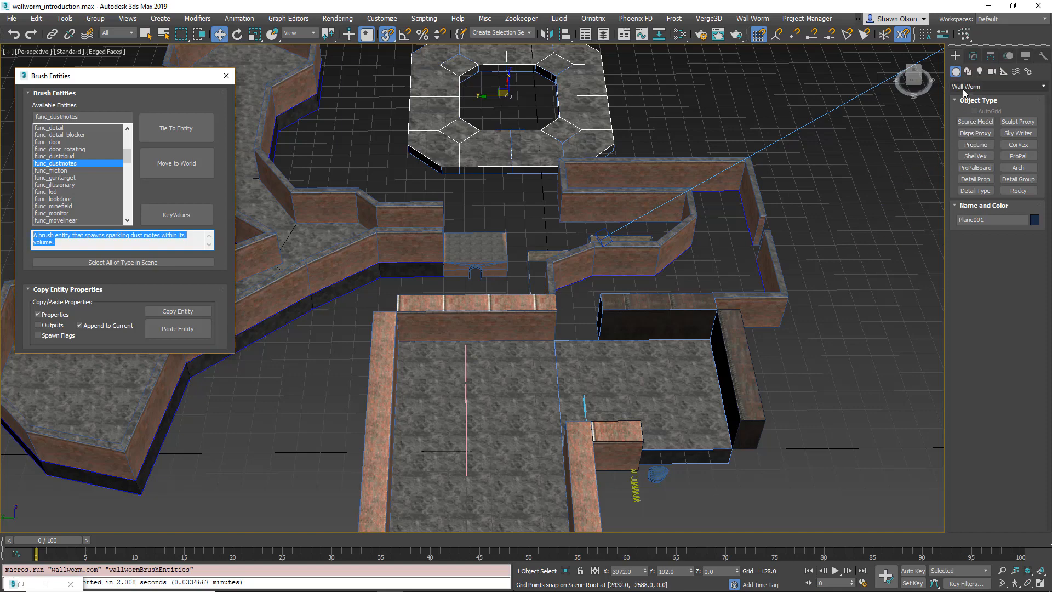
{"action": "left_click", "coordinate": [748, 393]}
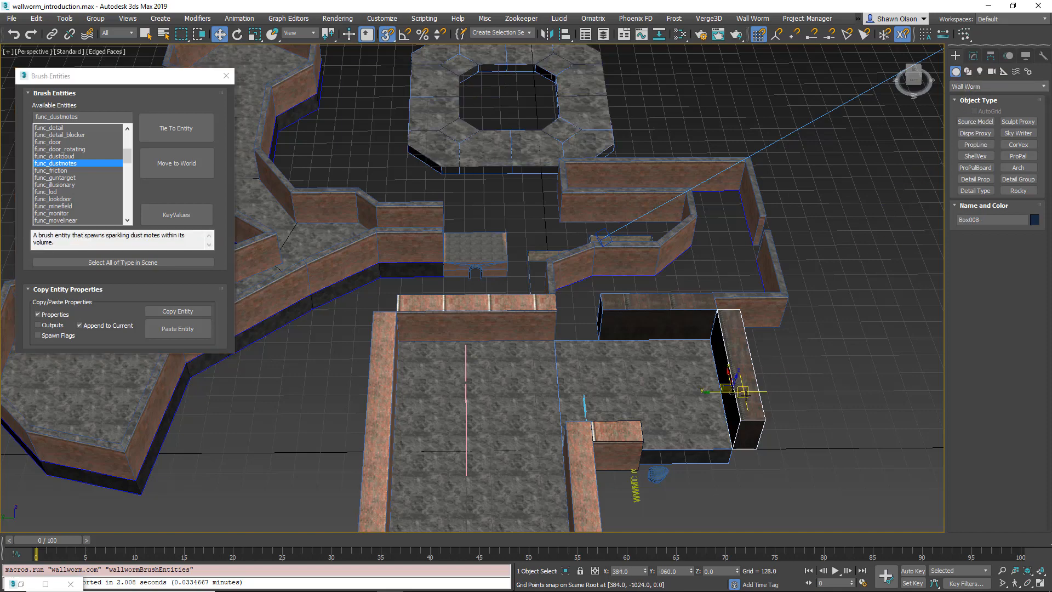
{"action": "middle_click_drag", "start_coordinate": [749, 410], "coordinate": [817, 400], "text": "alt"}
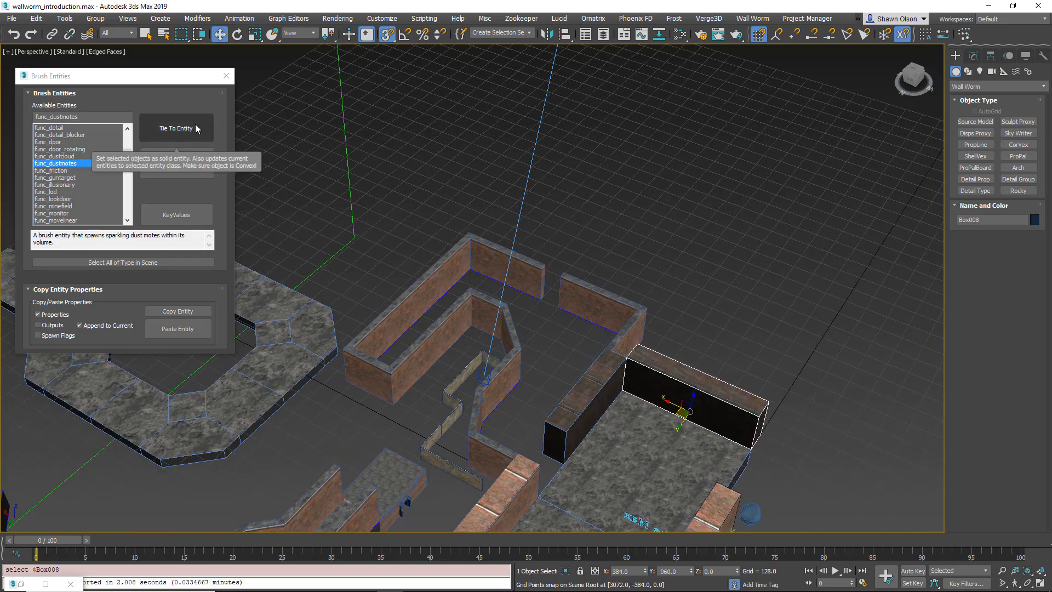
{"action": "mouse_move", "coordinate": [826, 328]}
{"action": "middle_mouse_down", "text": "alt"}
{"action": "mouse_move", "coordinate": [747, 191]}
{"action": "mouse_move", "coordinate": [723, 200]}
{"action": "mouse_move", "coordinate": [811, 164]}
{"action": "middle_mouse_up", "text": "alt"}
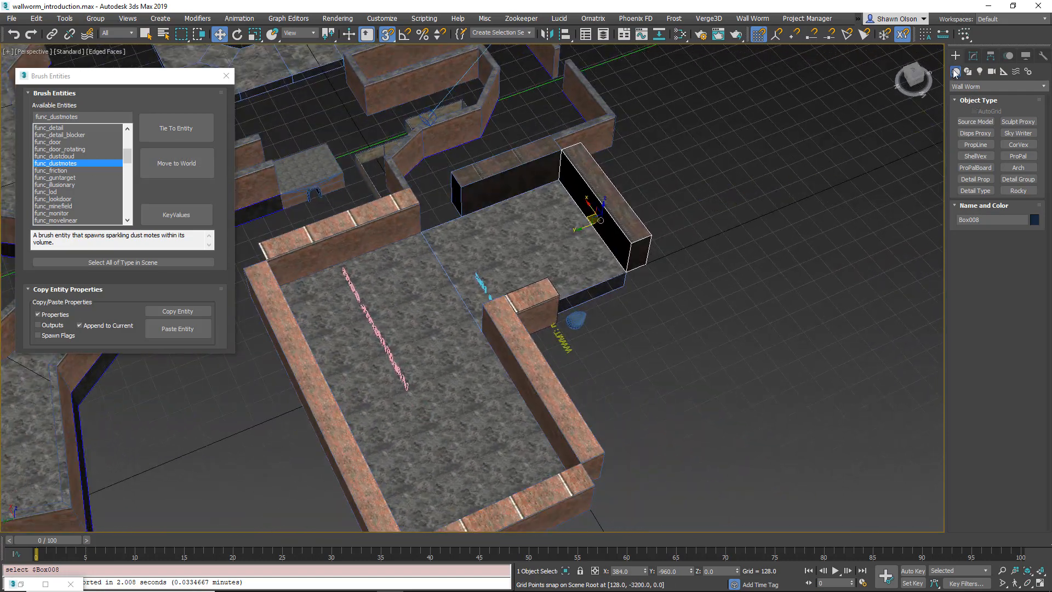
- Create a 256 × 256 × 256 standard primitive box in the middle of the small room's floor
{"action": "left_click", "coordinate": [981, 86]}
{"action": "left_click", "coordinate": [976, 98]}
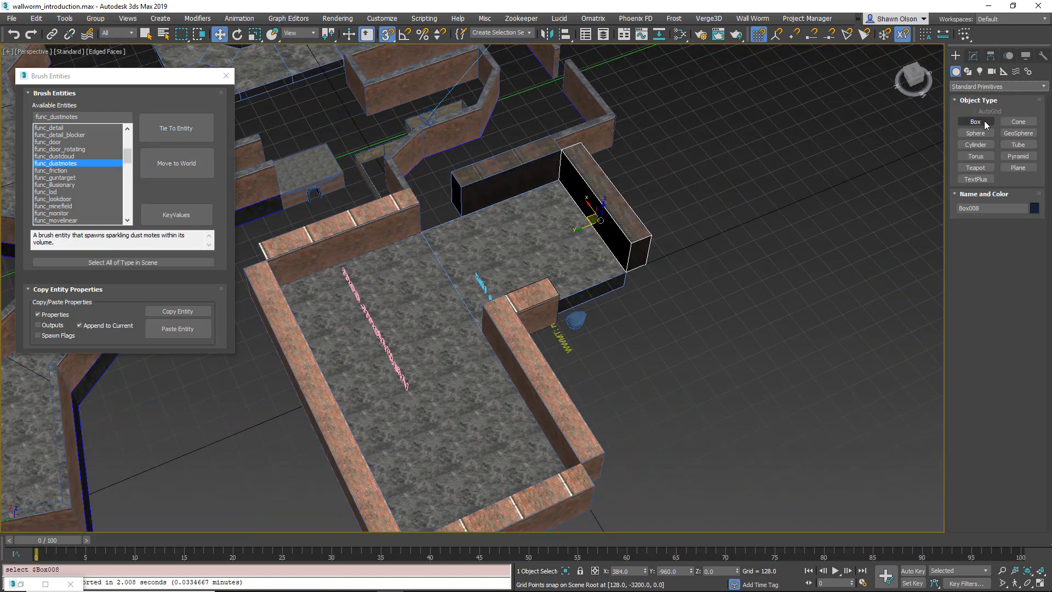
{"action": "left_click", "coordinate": [978, 122]}
{"action": "middle_click_drag", "start_coordinate": [454, 235], "coordinate": [599, 256], "text": "alt"}
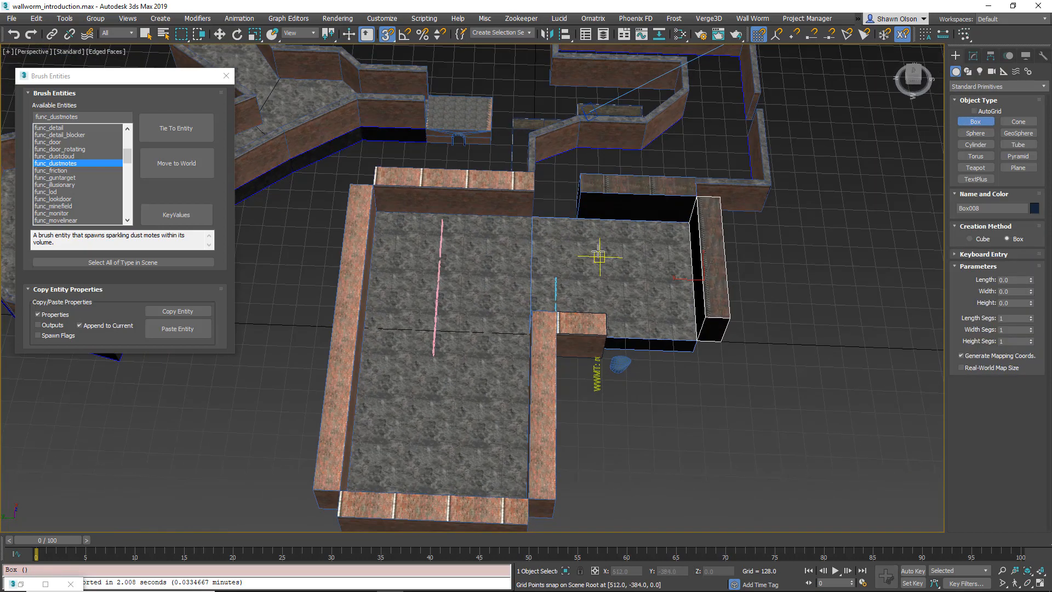
{"action": "scroll", "coordinate": [531, 254], "scroll_direction": "up", "scroll_amount": 2}
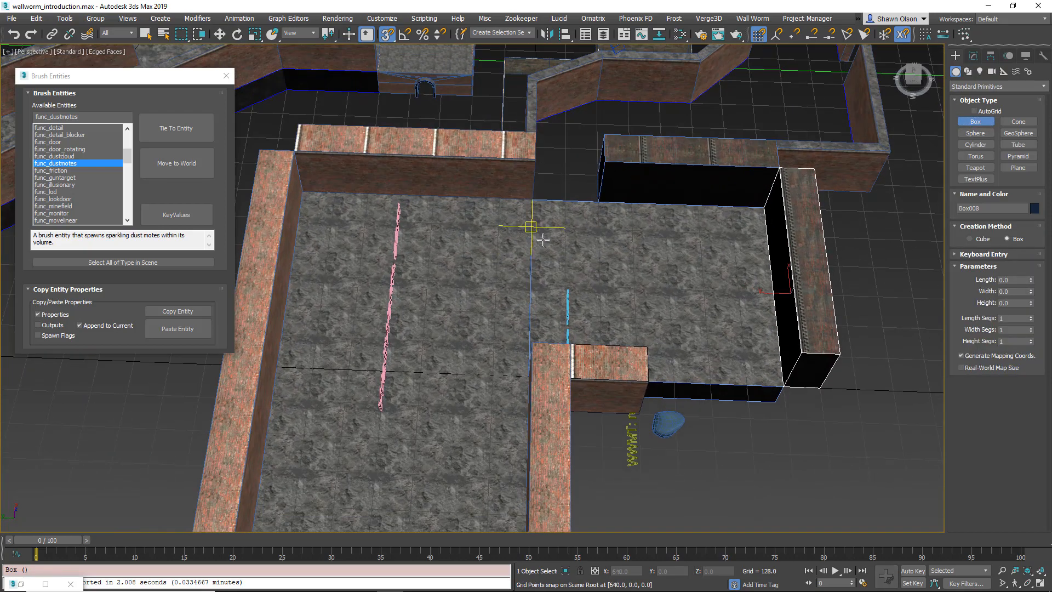
{"action": "scroll", "coordinate": [527, 233], "scroll_direction": "up", "scroll_amount": 2}
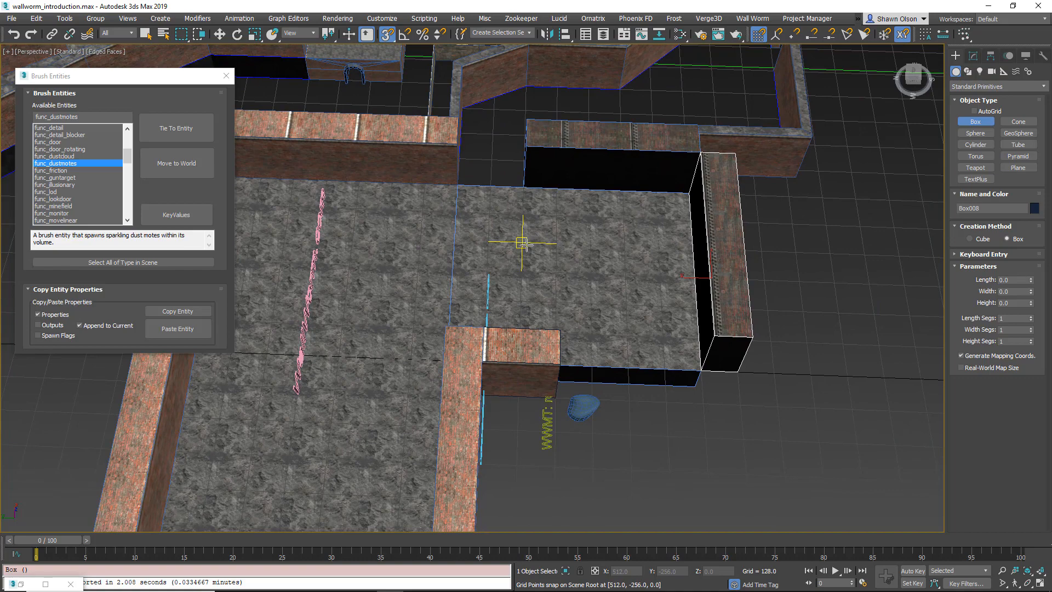
{"action": "left_click_drag", "start_coordinate": [524, 242], "coordinate": [595, 304]}
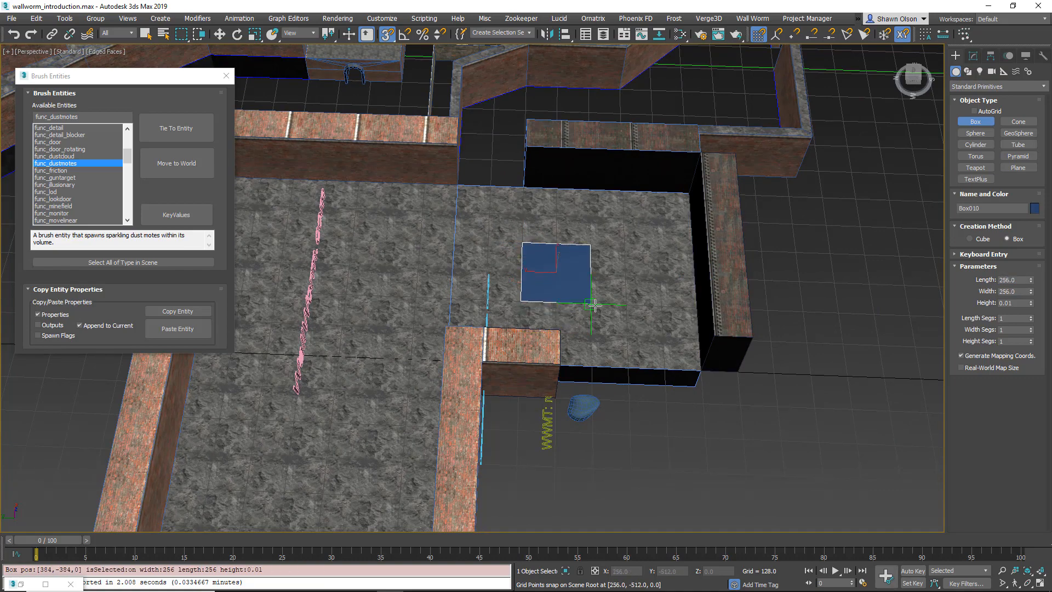
{"action": "left_click", "coordinate": [611, 245]}
- Create a box 256 long, 128 wide and 256 high filling the wall gap beside the small room's dark wall
{"action": "middle_click_drag", "start_coordinate": [523, 258], "coordinate": [510, 256], "text": "alt"}
{"action": "left_click_drag", "start_coordinate": [518, 144], "coordinate": [565, 191]}
{"action": "left_click", "coordinate": [558, 134]}
- Close the small room's open side with a box 512 long and 128 wide, and switch to the Move tool
{"action": "middle_click_drag", "start_coordinate": [591, 348], "coordinate": [513, 327], "text": "alt"}
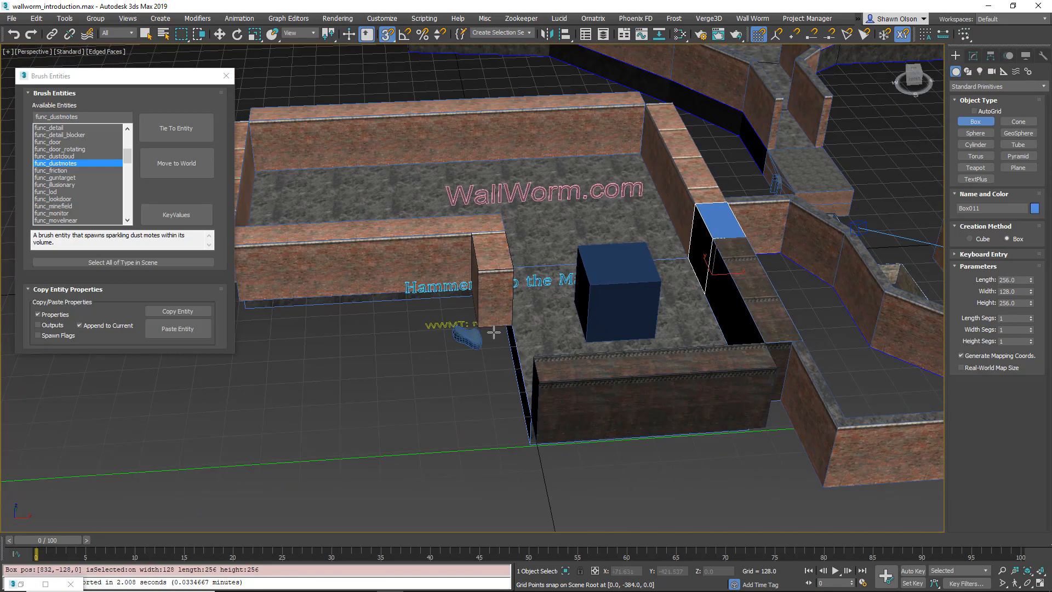
{"action": "left_click_drag", "start_coordinate": [513, 327], "coordinate": [531, 413]}
{"action": "middle_click_drag", "start_coordinate": [537, 363], "coordinate": [657, 362], "text": "alt"}
{"action": "key", "text": "w"}
- Tie the box in the middle of the small room to the trigger_hurt brush entity and view its entity properties
{"action": "middle_click_drag", "start_coordinate": [375, 346], "coordinate": [597, 300]}
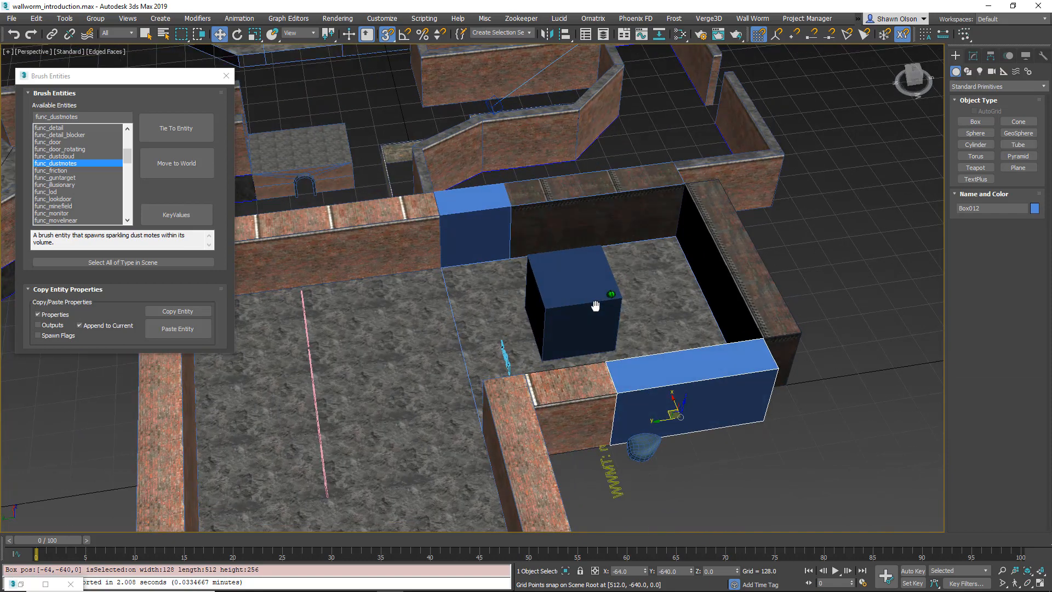
{"action": "left_click", "coordinate": [578, 296]}
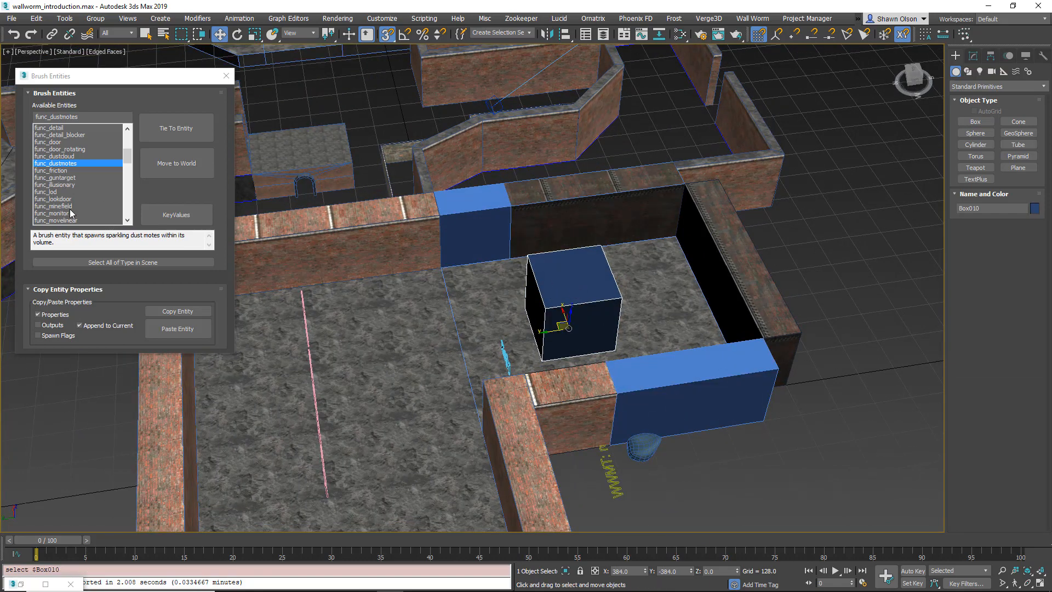
{"action": "left_click_drag", "start_coordinate": [124, 156], "coordinate": [125, 200]}
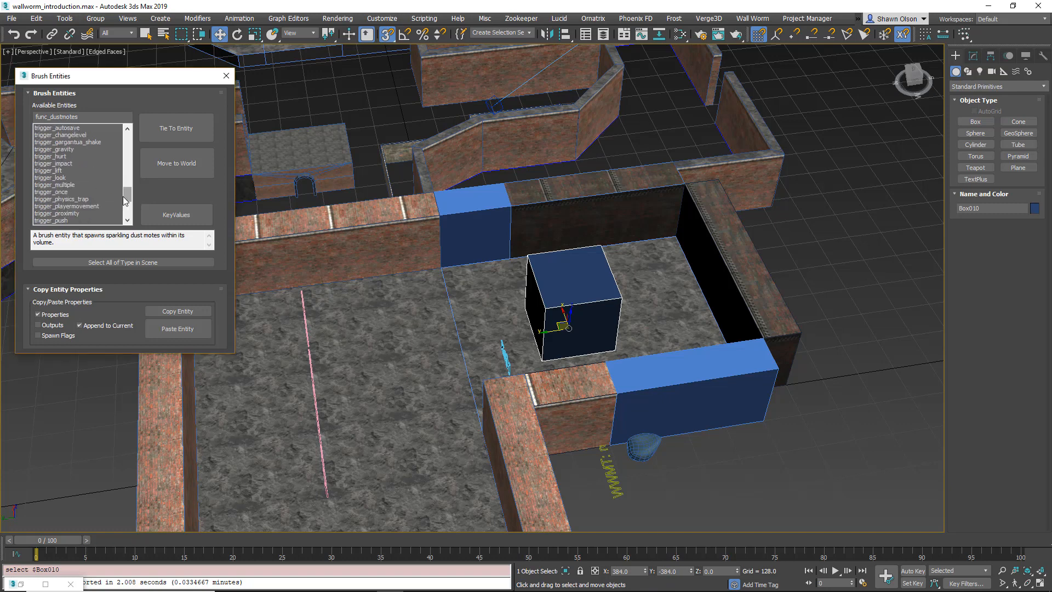
{"action": "left_click", "coordinate": [88, 156]}
{"action": "left_click", "coordinate": [170, 126]}
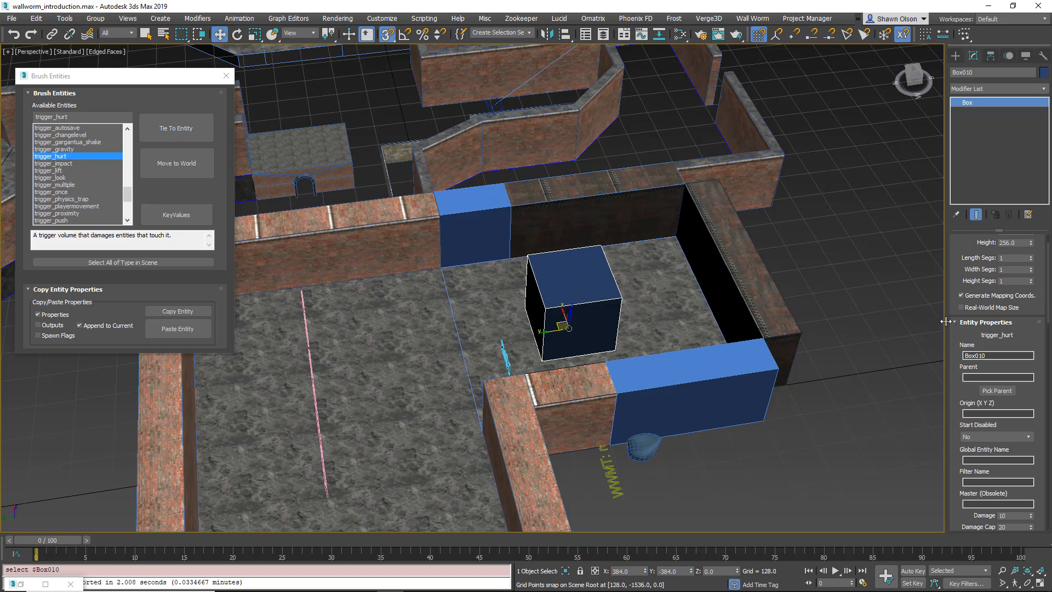
{"action": "left_click_drag", "start_coordinate": [947, 320], "coordinate": [736, 317]}
{"action": "left_click_drag", "start_coordinate": [818, 320], "coordinate": [966, 330]}
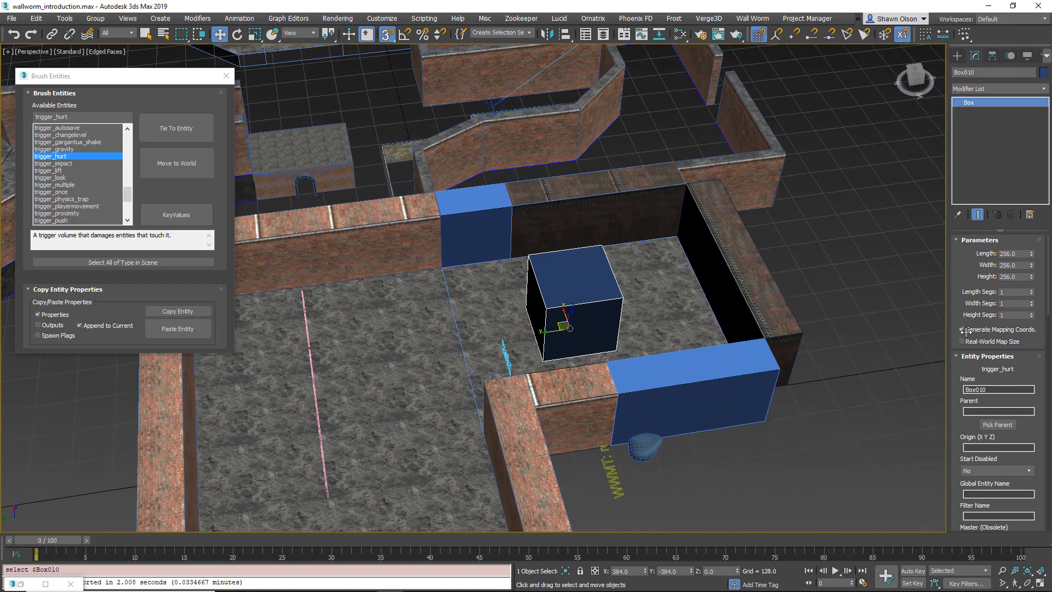
- Examine the trigger_hurt box's entity properties, including Start Disabled, damage settings, spawn flags, included nodes and outputs
{"action": "left_click", "coordinate": [958, 241]}
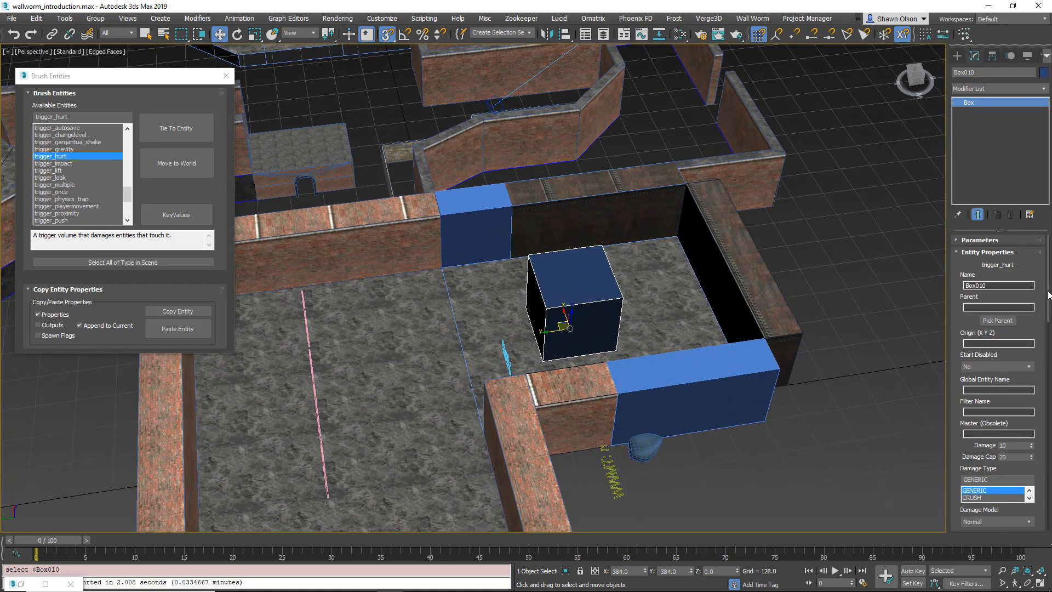
{"action": "scroll", "coordinate": [1010, 235], "scroll_direction": "down", "scroll_amount": 3}
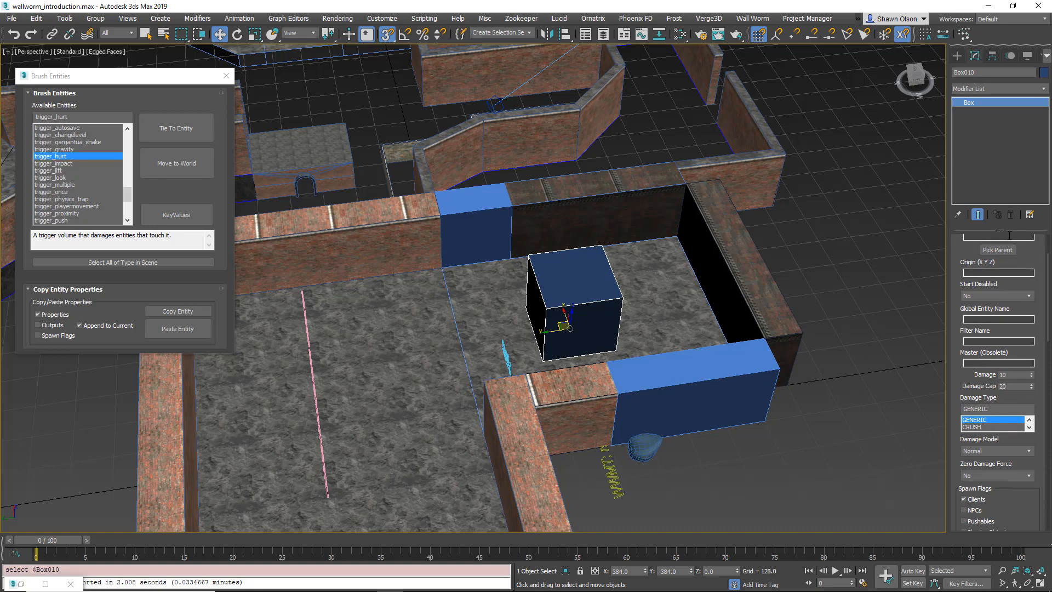
{"action": "left_click_drag", "start_coordinate": [1000, 231], "coordinate": [1002, 164]}
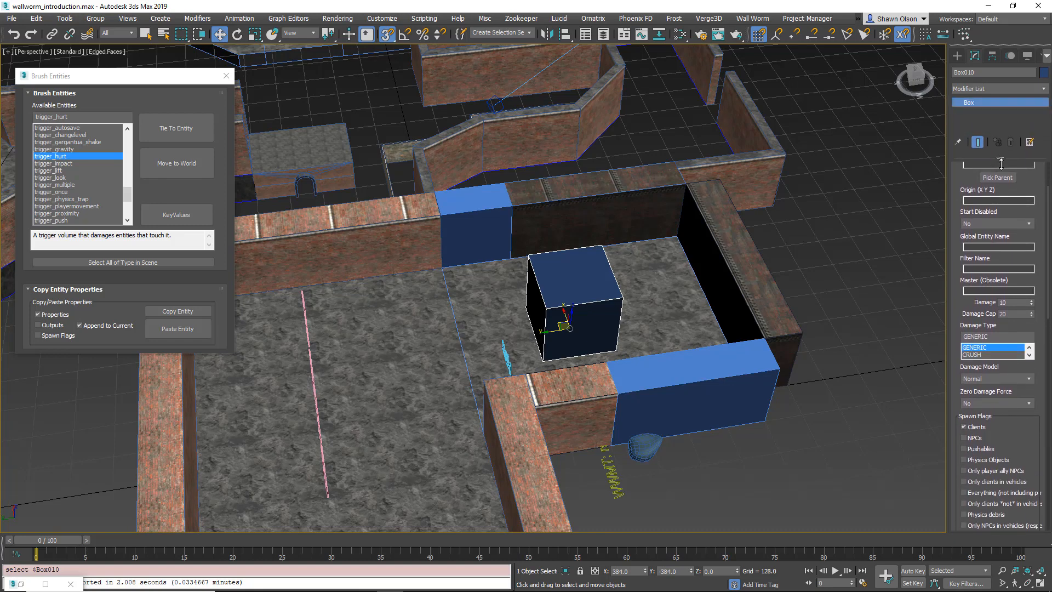
{"action": "scroll", "coordinate": [1048, 310], "scroll_direction": "down", "scroll_amount": 5}
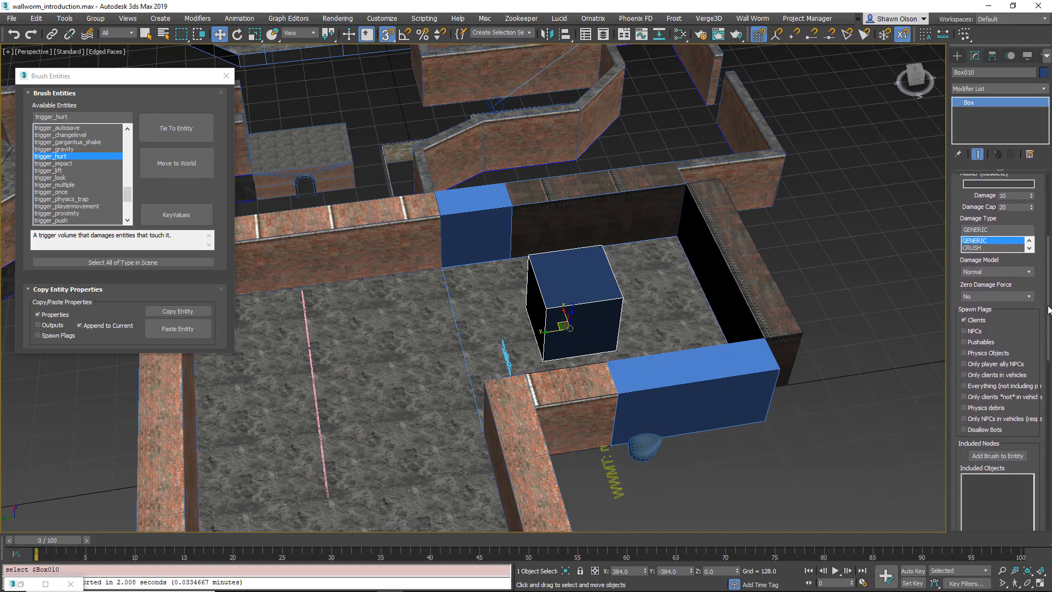
{"action": "left_click_drag", "start_coordinate": [1048, 309], "coordinate": [1048, 253]}
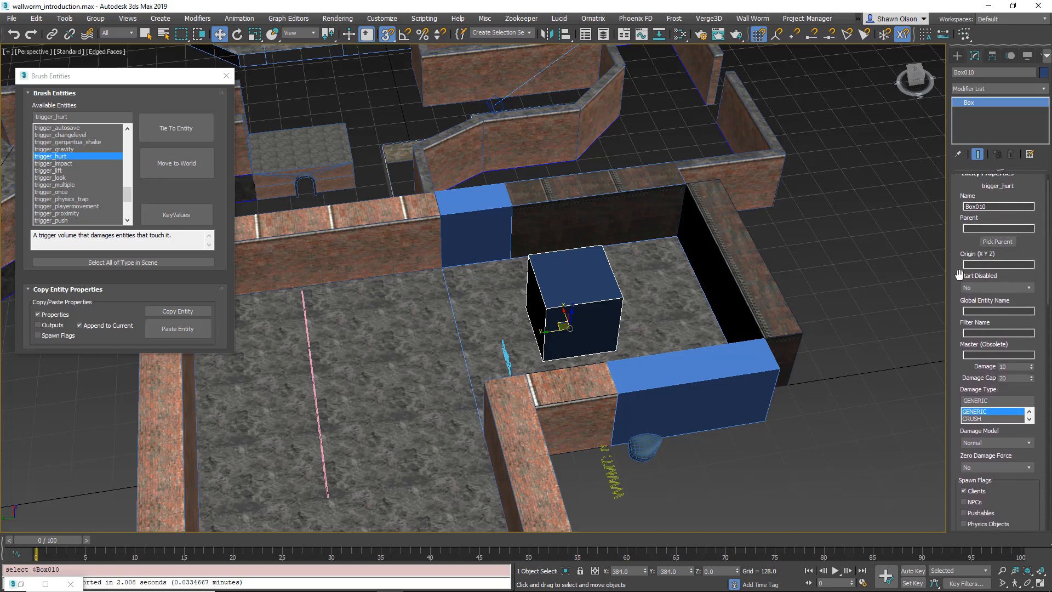
{"action": "left_click_drag", "start_coordinate": [959, 275], "coordinate": [960, 247]}
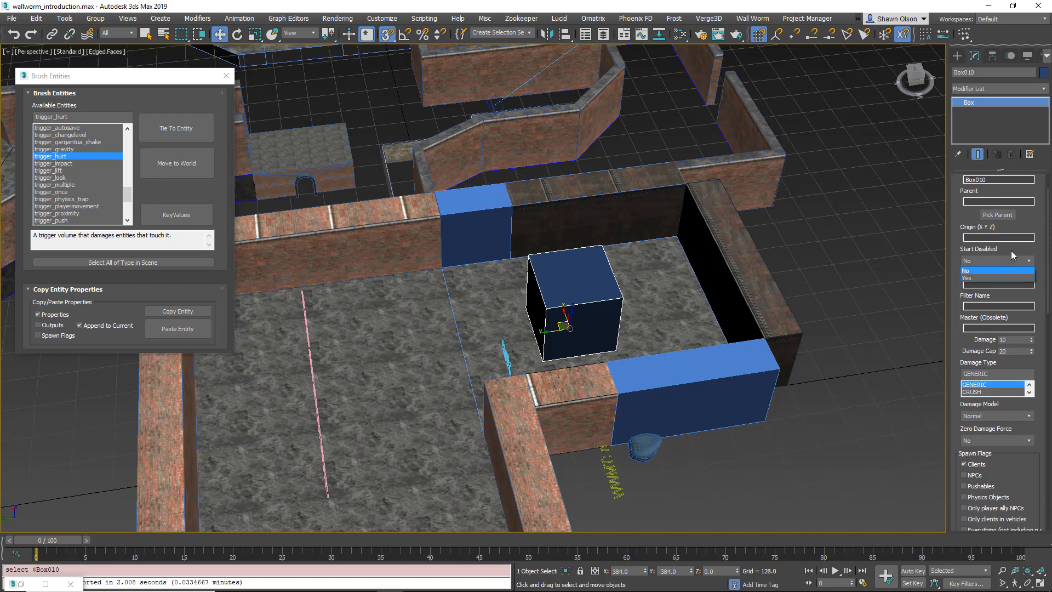
{"action": "left_click", "coordinate": [1012, 252]}
{"action": "left_click_drag", "start_coordinate": [1047, 299], "coordinate": [1048, 358]}
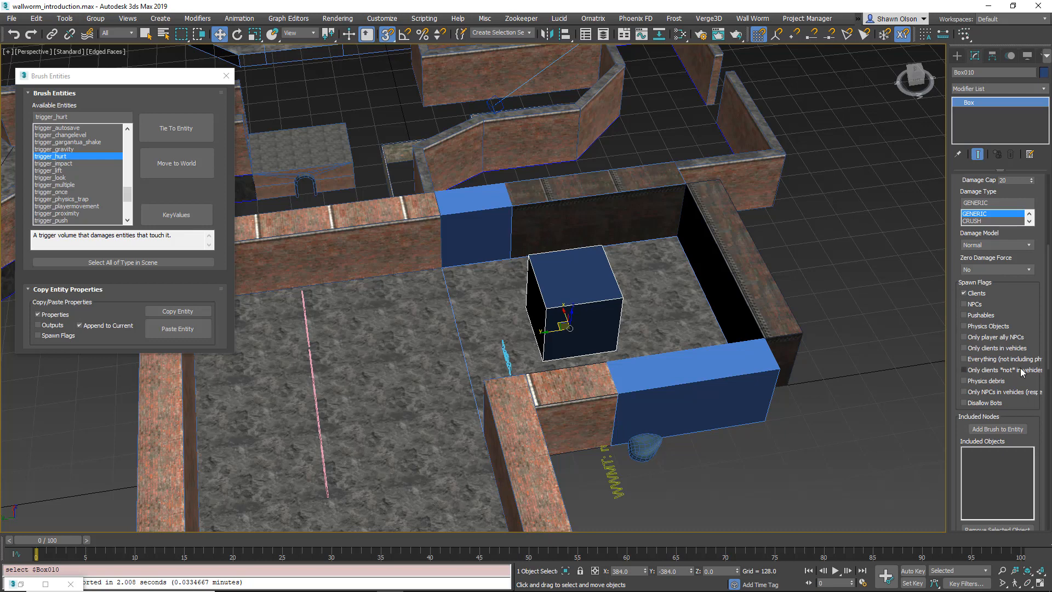
{"action": "left_click_drag", "start_coordinate": [1020, 403], "coordinate": [1016, 141]}
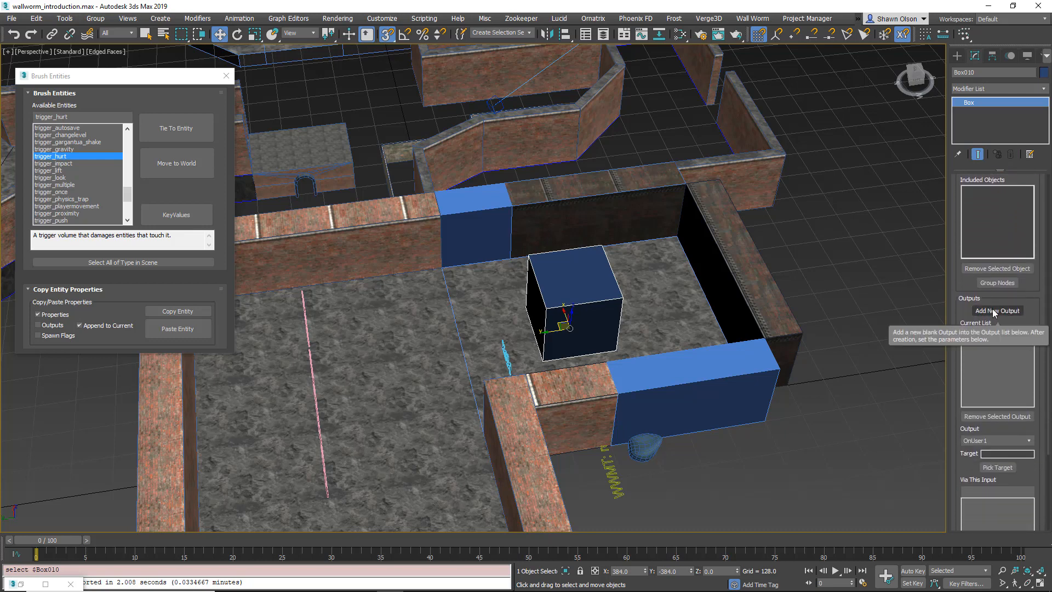
{"action": "left_click_drag", "start_coordinate": [970, 477], "coordinate": [981, 281]}
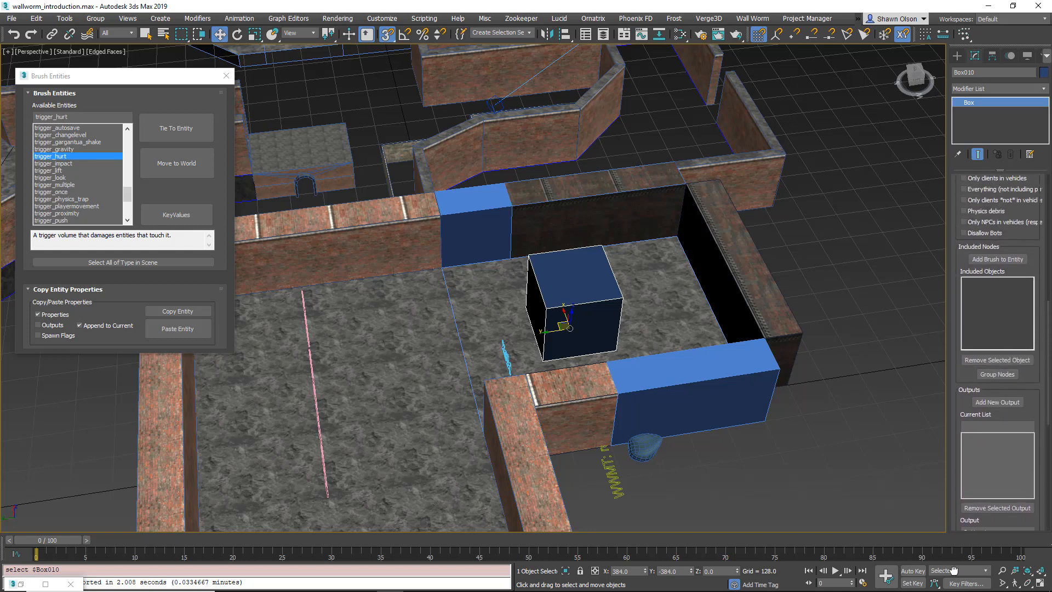
- Tie the box filling the wall gap beside the dark wall to the trigger_changelevel brush entity with Start Disabled set to No
{"action": "left_click", "coordinate": [444, 257]}
{"action": "left_click_drag", "start_coordinate": [131, 197], "coordinate": [133, 132]}
{"action": "left_click", "coordinate": [93, 149]}
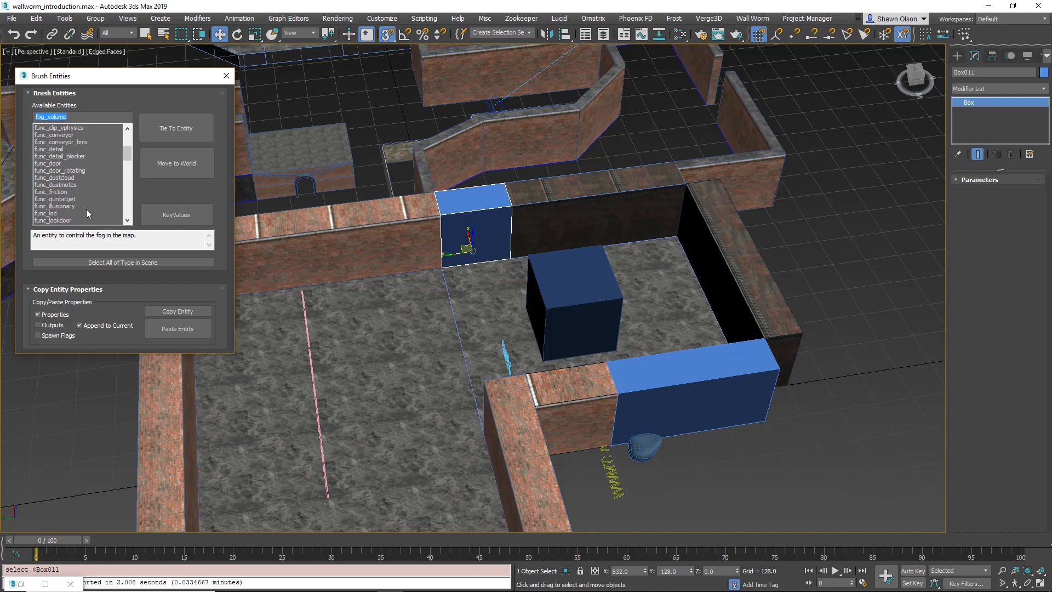
{"action": "scroll", "coordinate": [86, 209], "scroll_direction": "down", "scroll_amount": 15}
{"action": "left_click", "coordinate": [58, 185]}
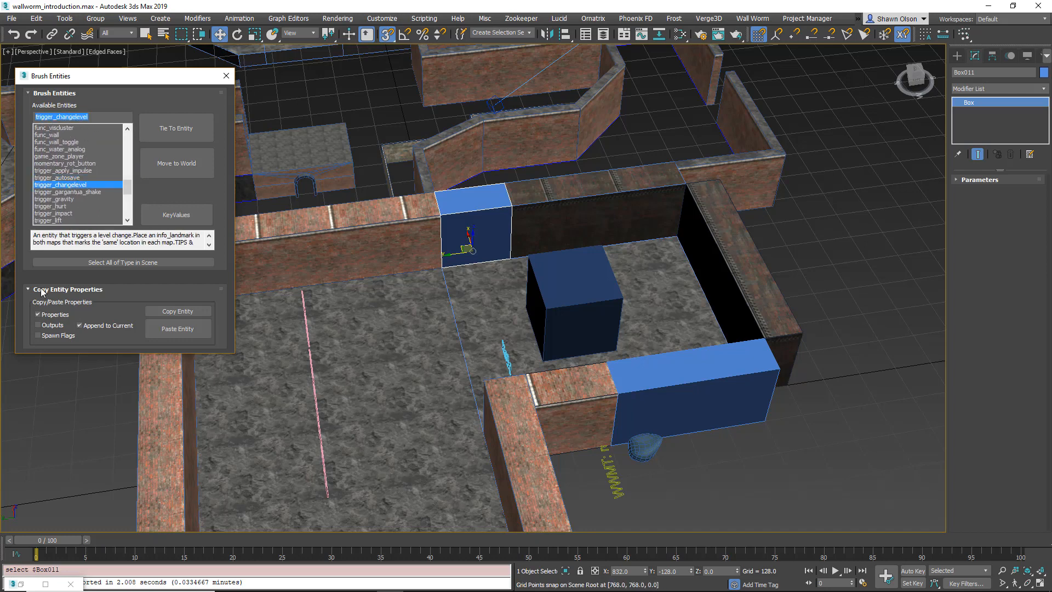
{"action": "left_click", "coordinate": [179, 129]}
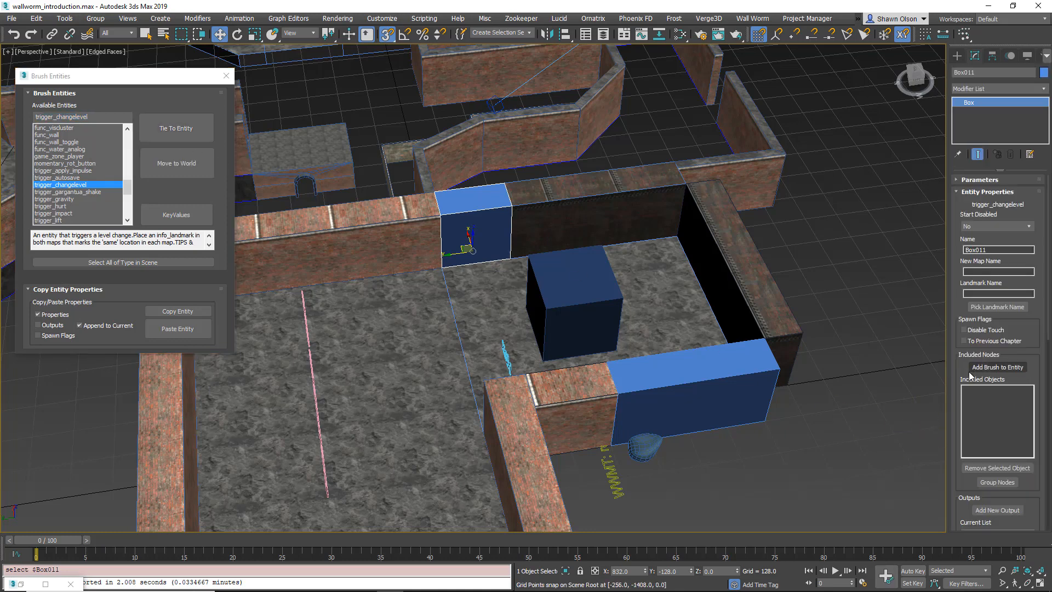
{"action": "left_click", "coordinate": [985, 226]}
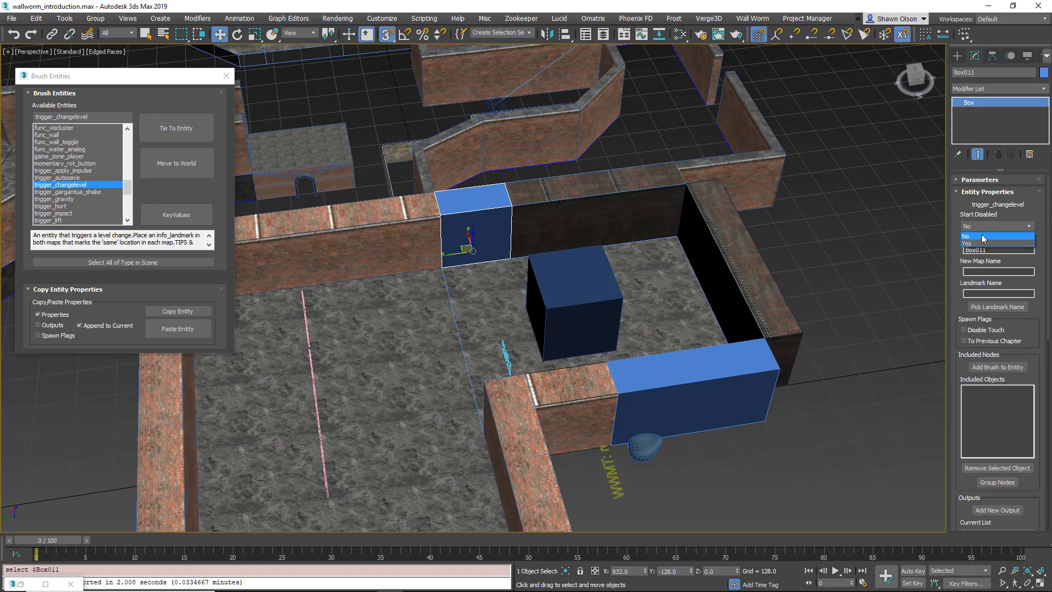
{"action": "left_click", "coordinate": [981, 237]}
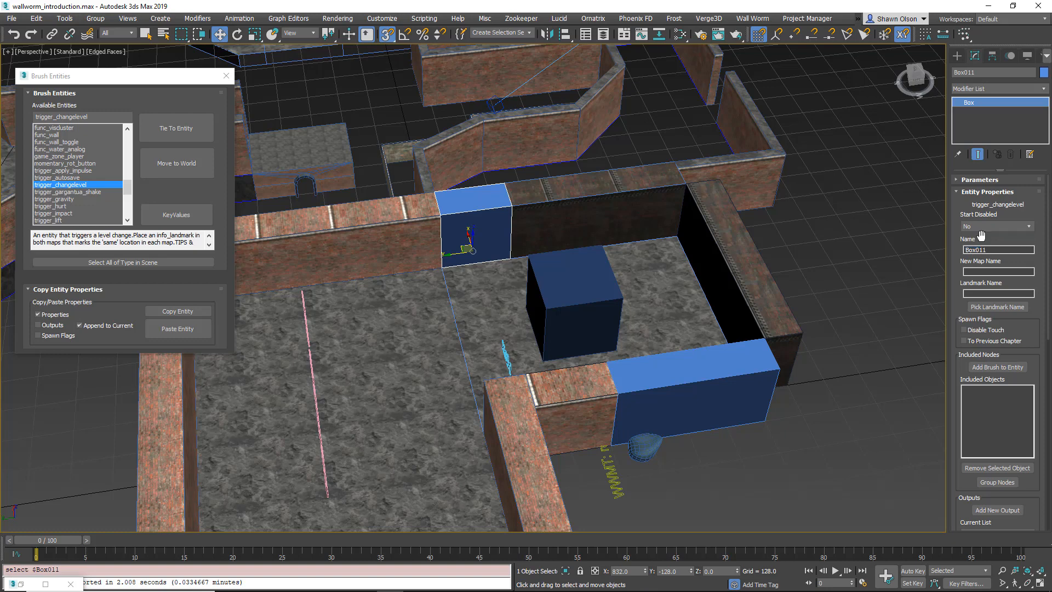
- Tie the 512-long box closing the small room's open side to the trigger_multiple brush entity
{"action": "left_click", "coordinate": [673, 384]}
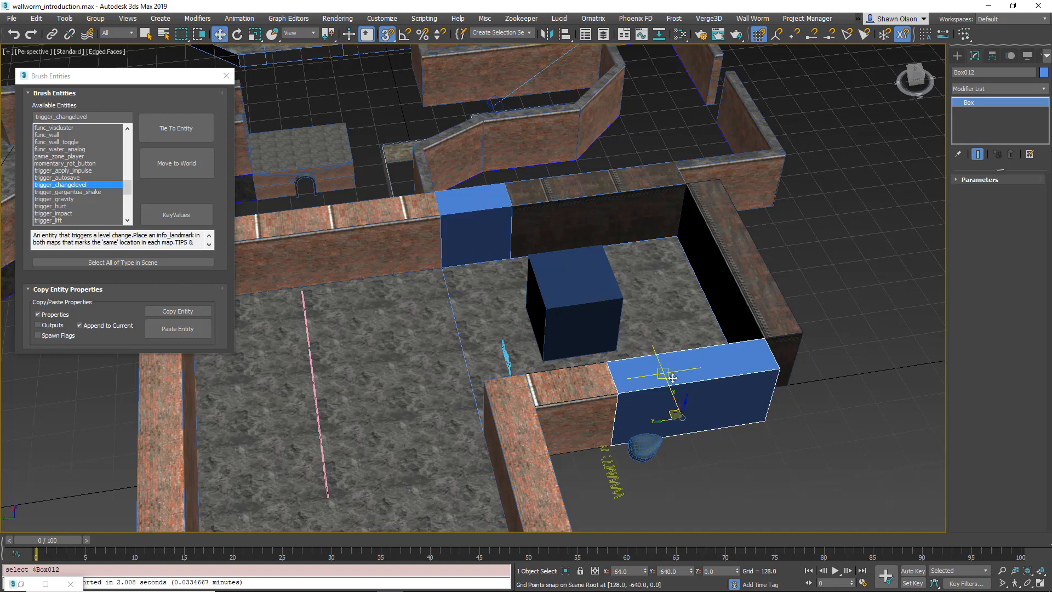
{"action": "left_click", "coordinate": [956, 180]}
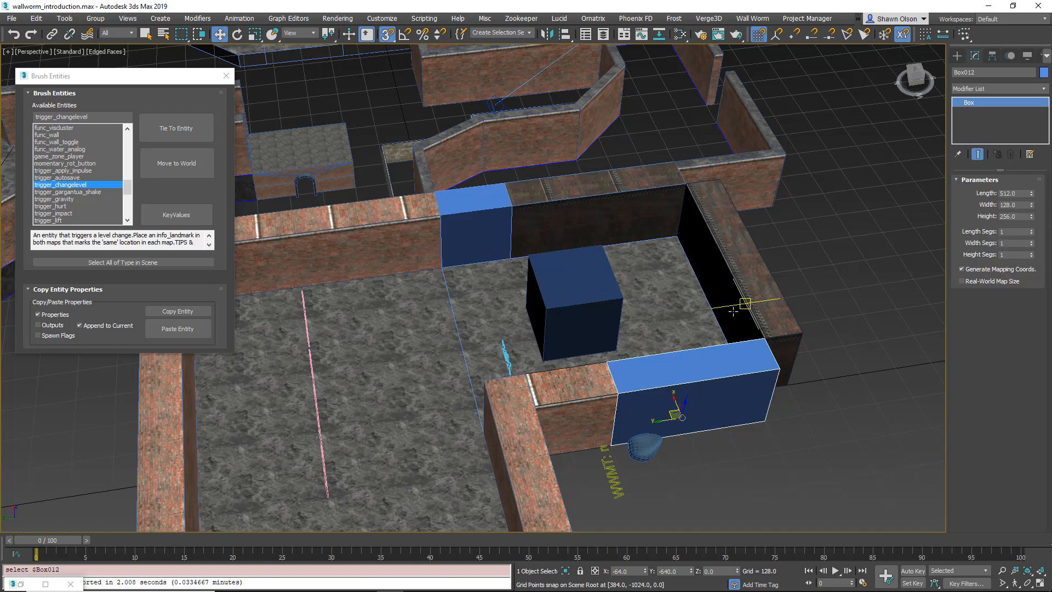
{"action": "left_click", "coordinate": [53, 215]}
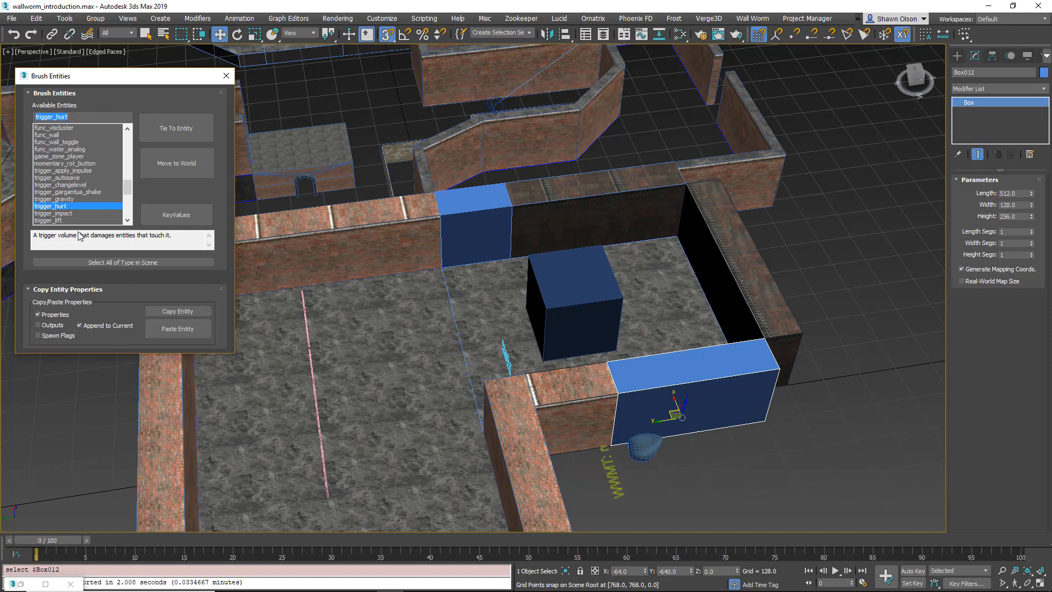
{"action": "left_click", "coordinate": [53, 200]}
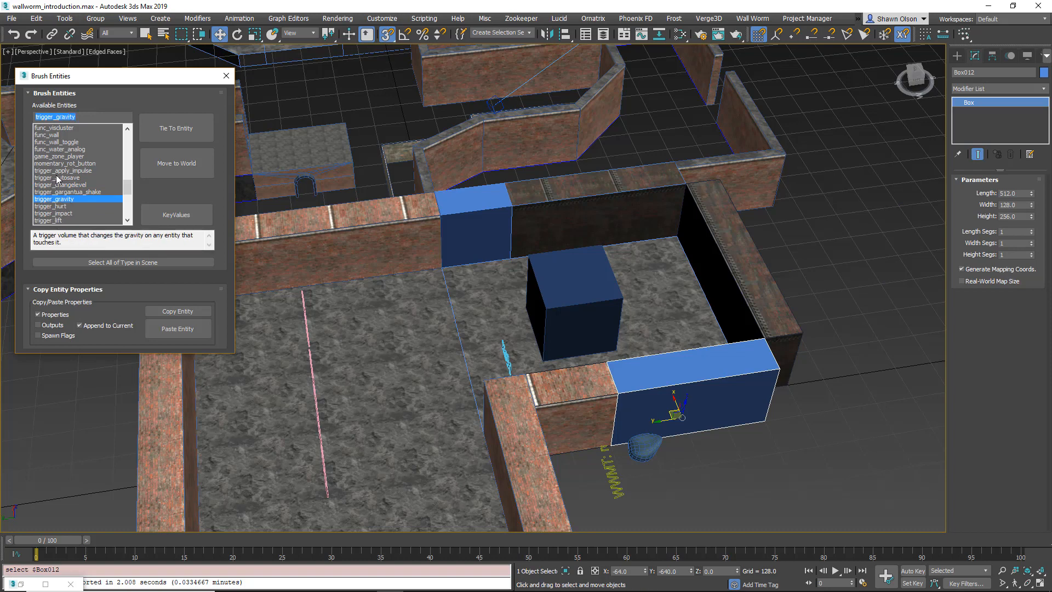
{"action": "scroll", "coordinate": [57, 178], "scroll_direction": "down", "scroll_amount": 1}
{"action": "left_click", "coordinate": [48, 213]}
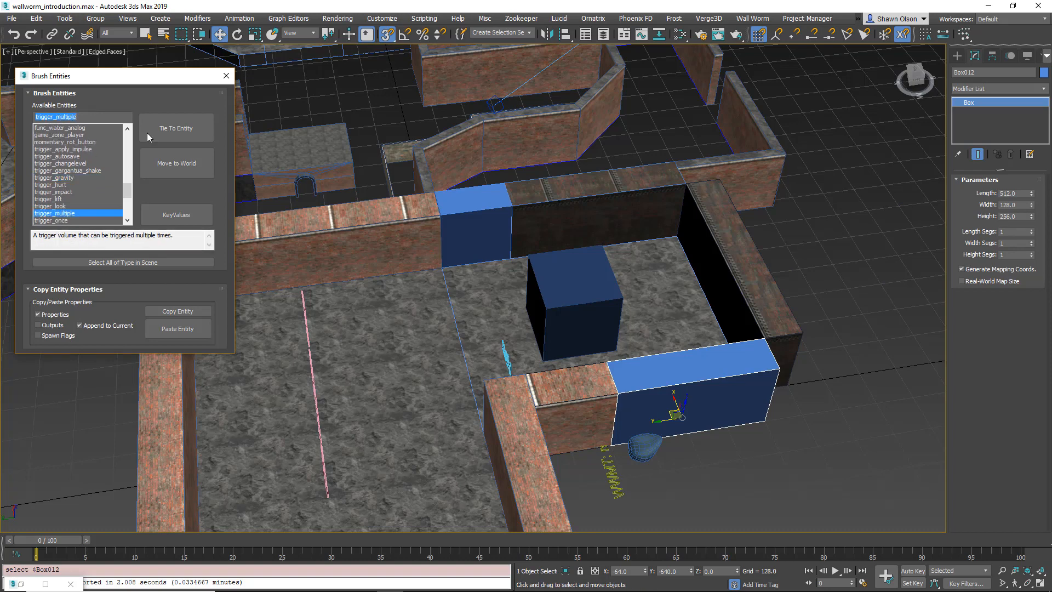
{"action": "left_click", "coordinate": [178, 131]}
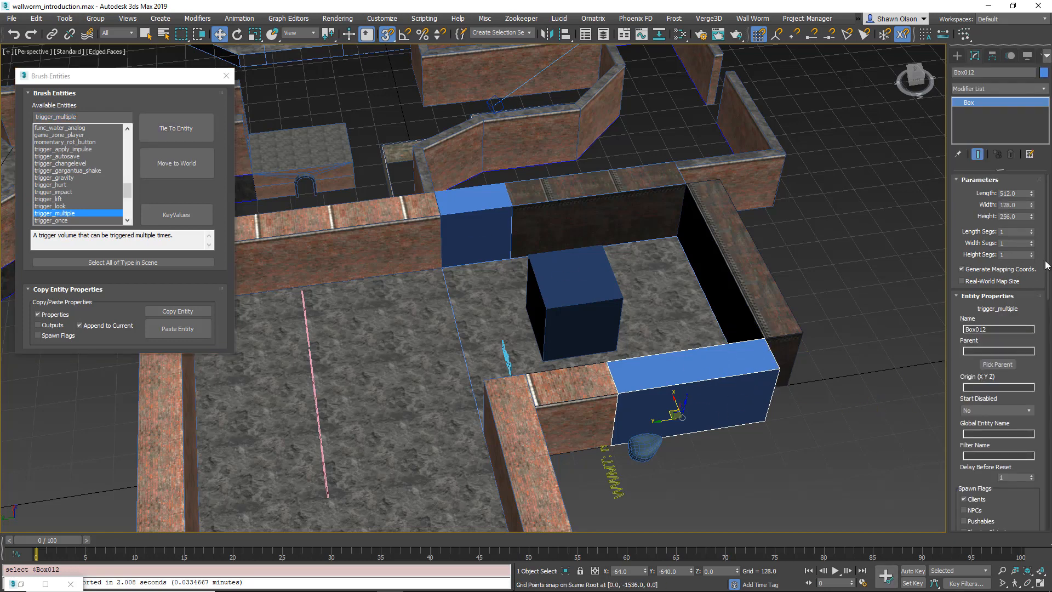
- Add a new output to the trigger_multiple box and set its output event to OnStartTouch
{"action": "left_click_drag", "start_coordinate": [1049, 274], "coordinate": [1045, 395]}
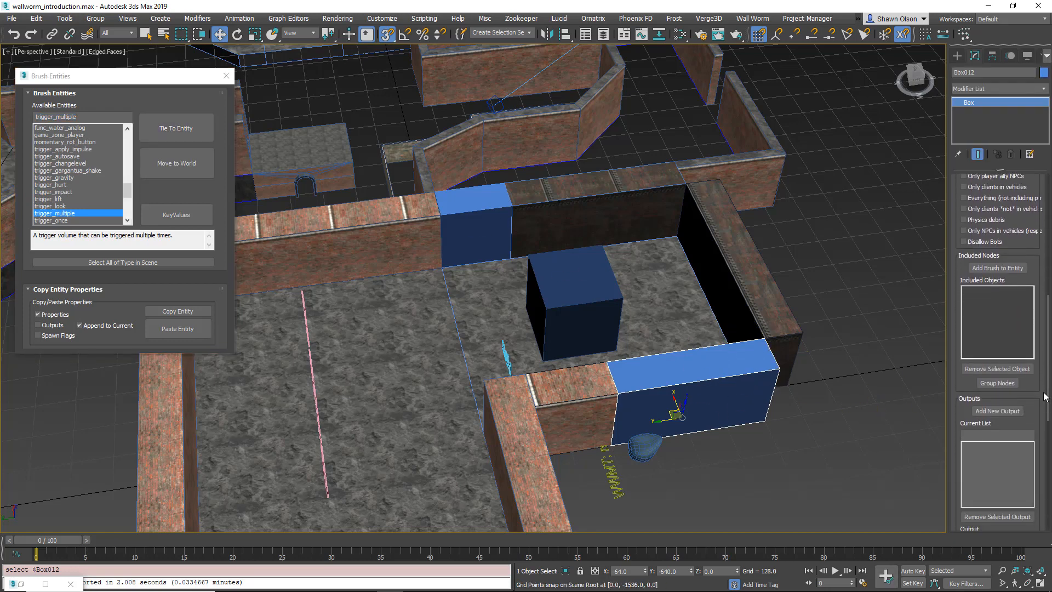
{"action": "scroll", "coordinate": [1003, 329], "scroll_direction": "down", "scroll_amount": 3}
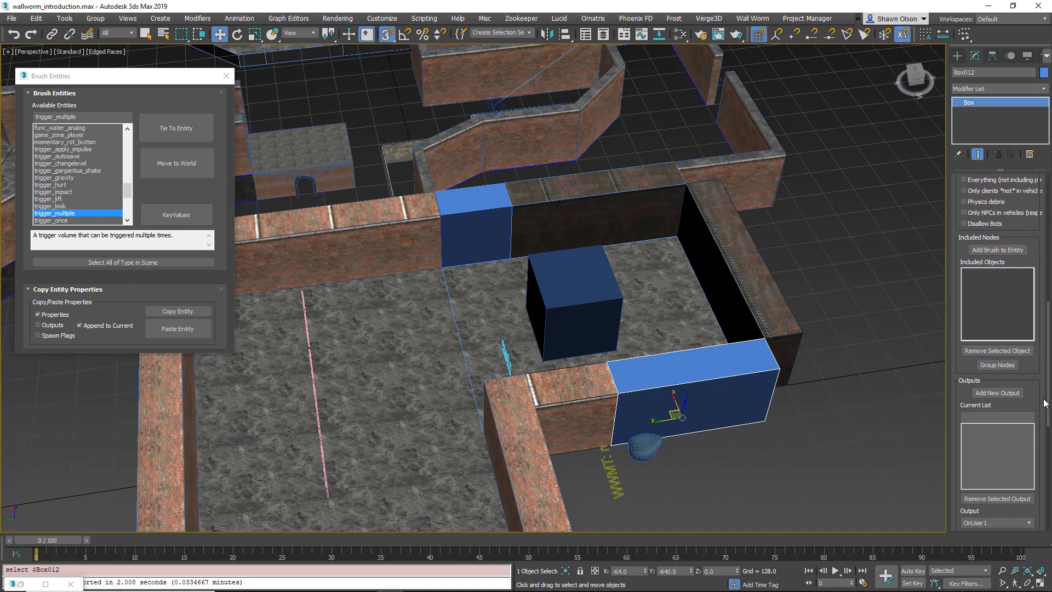
{"action": "left_click", "coordinate": [1004, 307]}
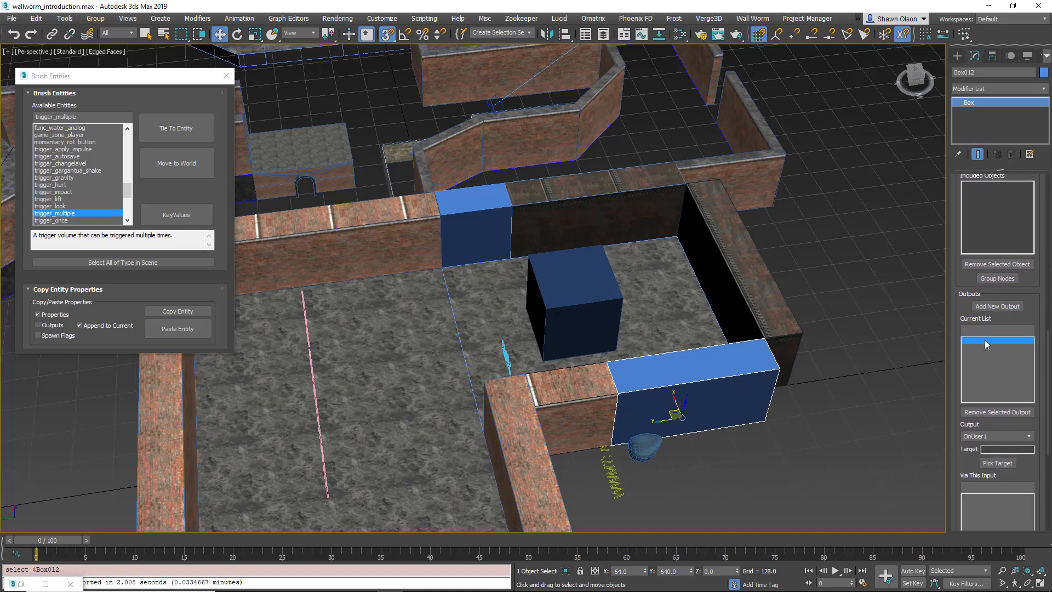
{"action": "left_click", "coordinate": [981, 435]}
{"action": "scroll", "coordinate": [987, 471], "scroll_direction": "down", "scroll_amount": 3}
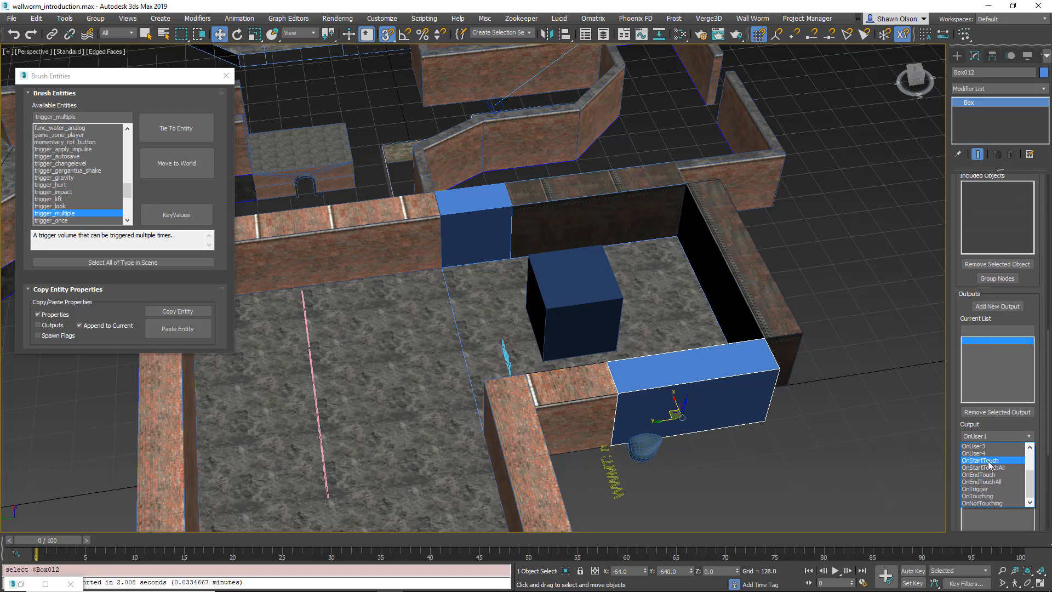
{"action": "left_click", "coordinate": [989, 461]}
- Target the OnStartTouch output at the trigger_changelevel box Box011 and choose Enable as its input
{"action": "scroll", "coordinate": [992, 383], "scroll_direction": "down", "scroll_amount": 3}
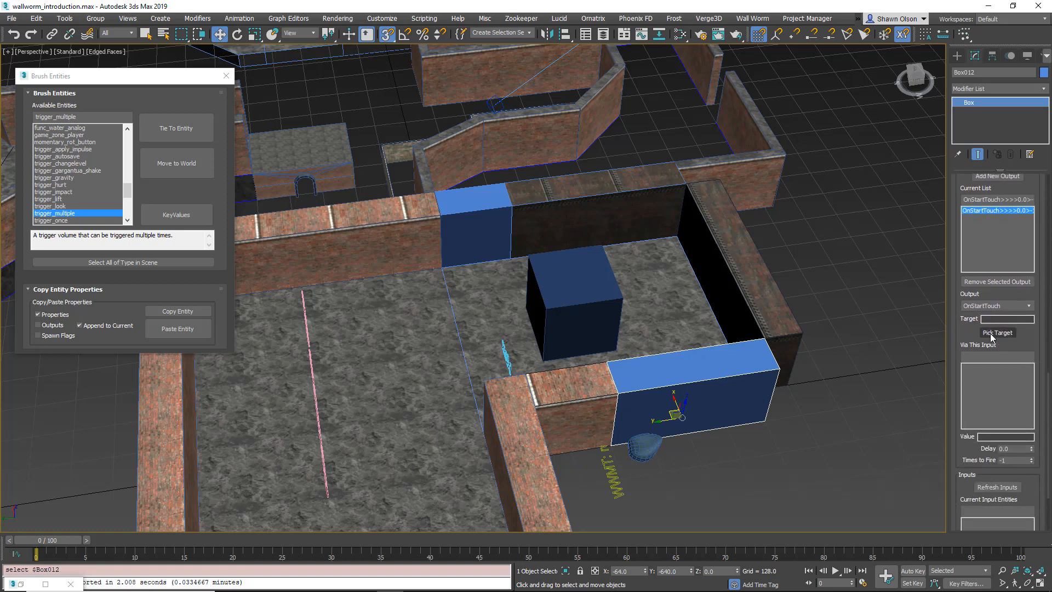
{"action": "left_click", "coordinate": [997, 334]}
{"action": "left_click", "coordinate": [475, 218]}
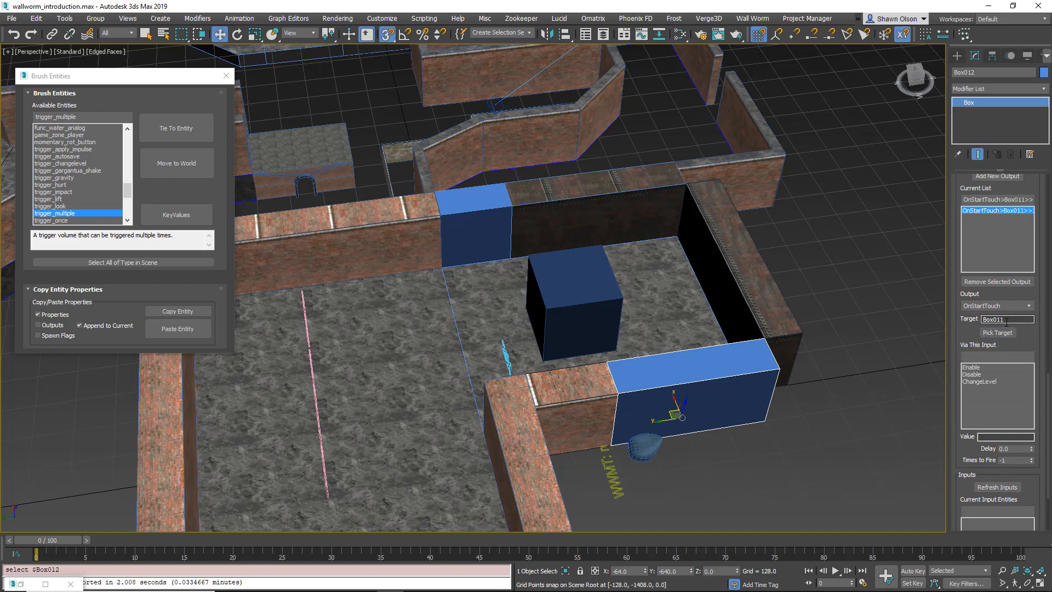
{"action": "scroll", "coordinate": [966, 277], "scroll_direction": "down", "scroll_amount": 3}
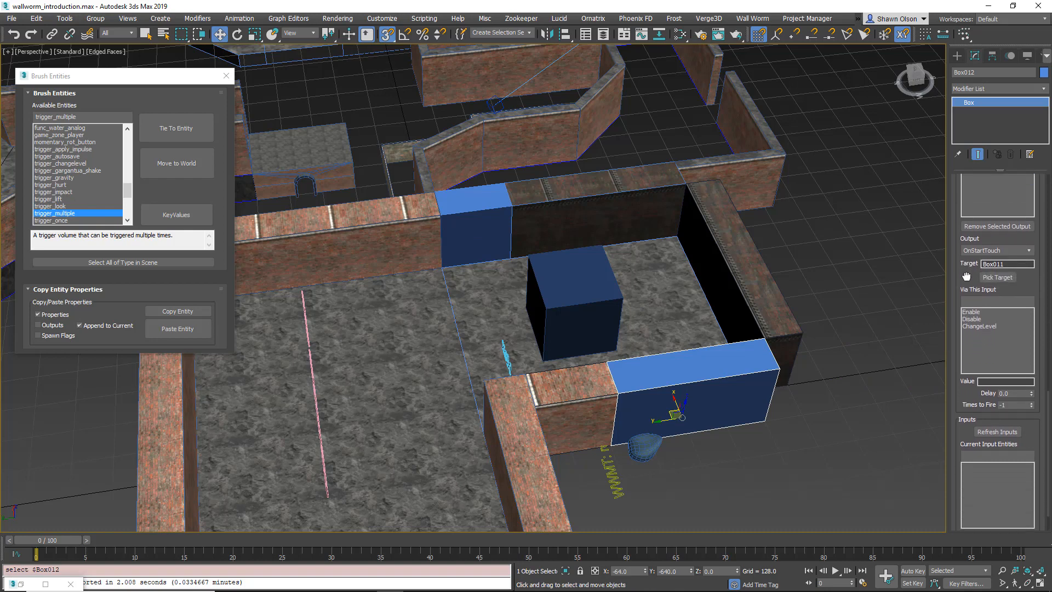
{"action": "left_click", "coordinate": [973, 312]}
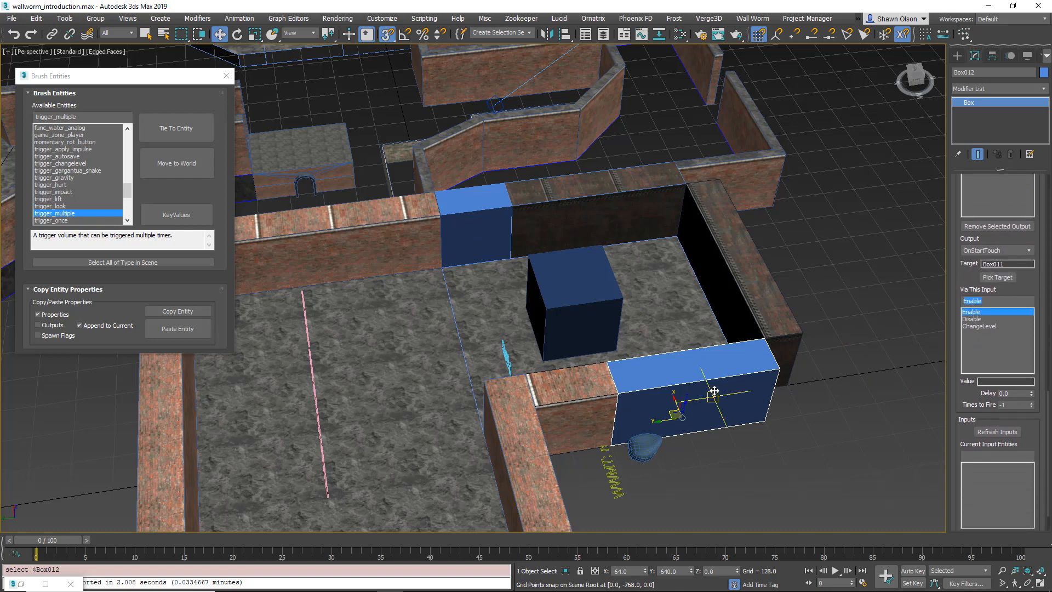
- Compare the trigger_changelevel and trigger_multiple boxes' entity properties and review the stored OnStartTouch output's target and input
{"action": "left_click", "coordinate": [455, 212]}
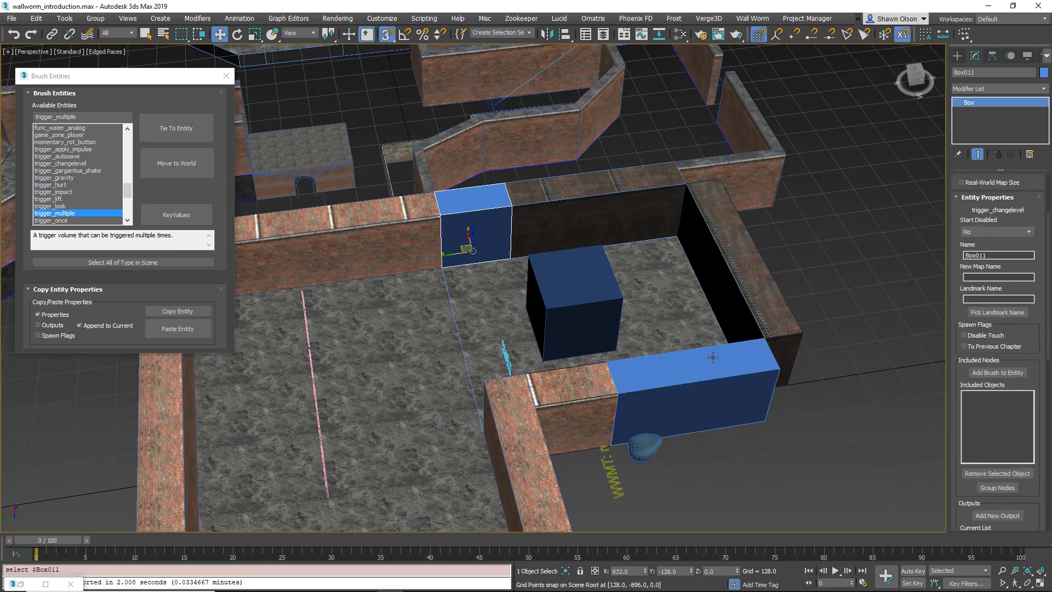
{"action": "left_click", "coordinate": [685, 368]}
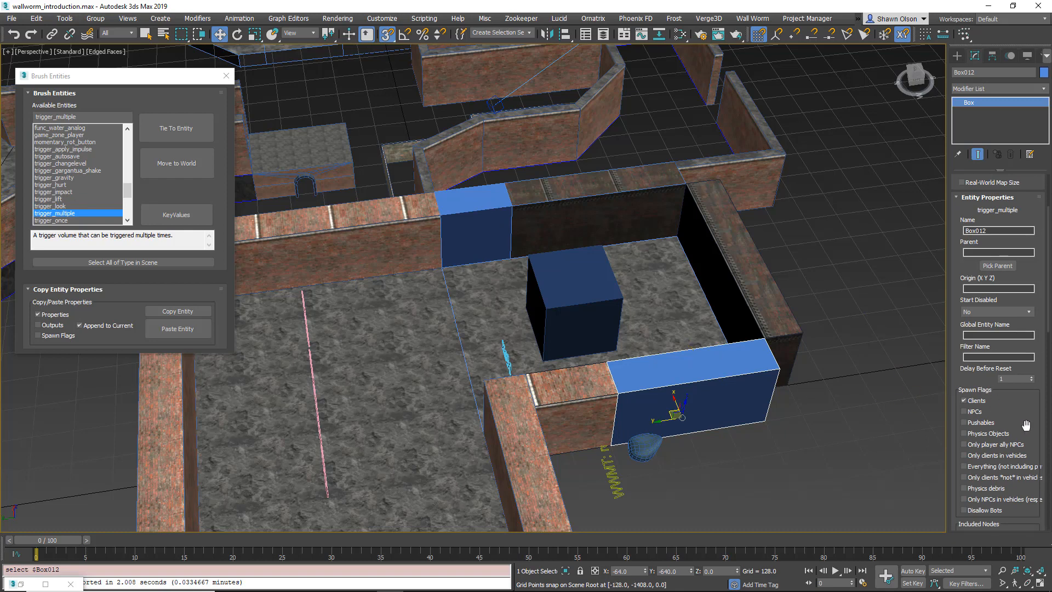
{"action": "scroll", "coordinate": [1026, 425], "scroll_direction": "down", "scroll_amount": 2}
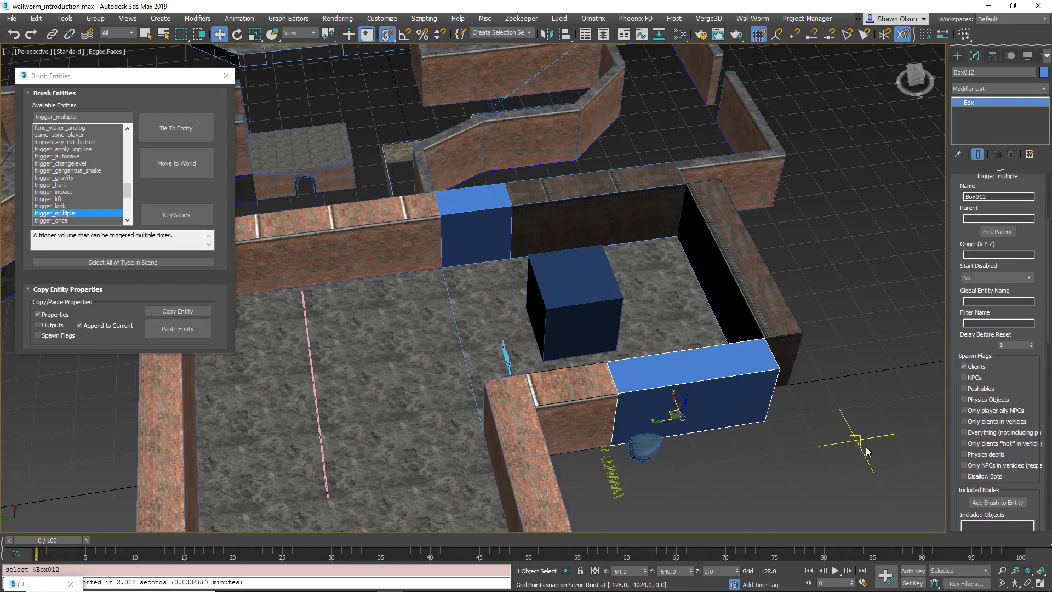
{"action": "scroll", "coordinate": [1029, 370], "scroll_direction": "down", "scroll_amount": 10}
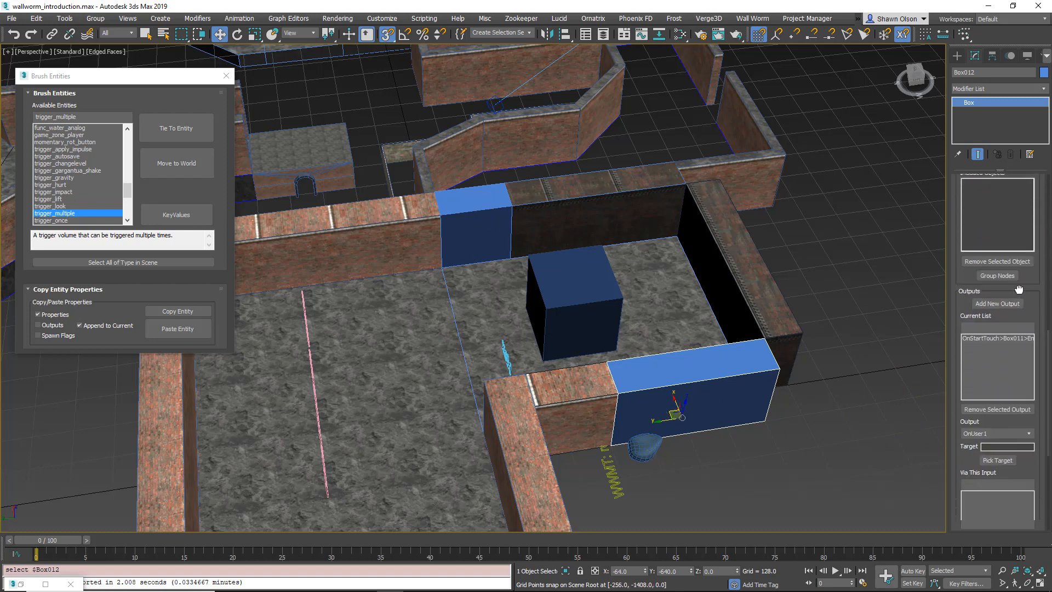
{"action": "left_click", "coordinate": [1000, 293]}
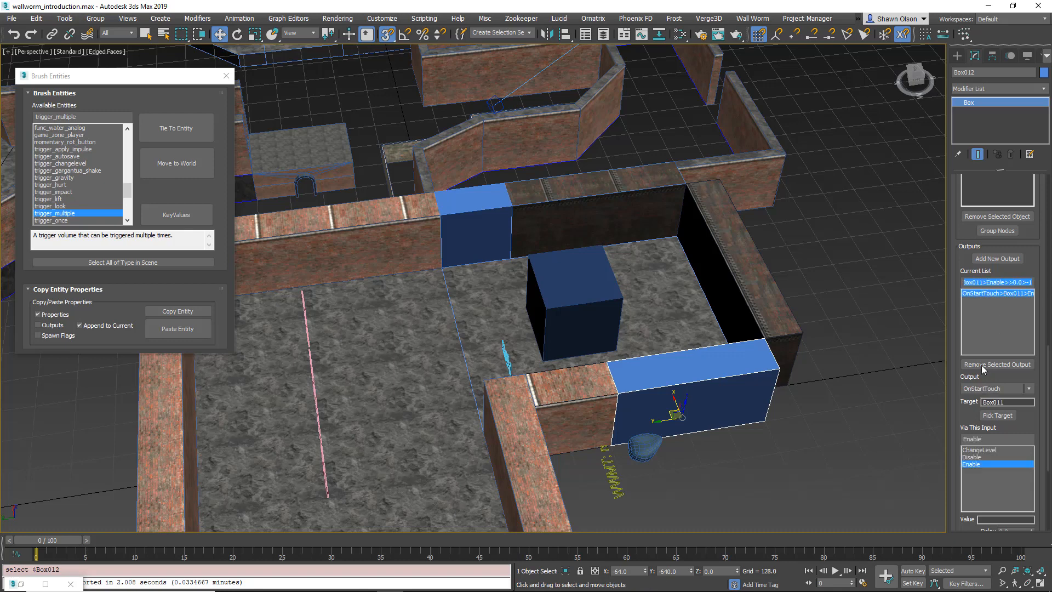
{"action": "left_click", "coordinate": [1003, 366]}
{"action": "scroll", "coordinate": [969, 405], "scroll_direction": "down", "scroll_amount": 4}
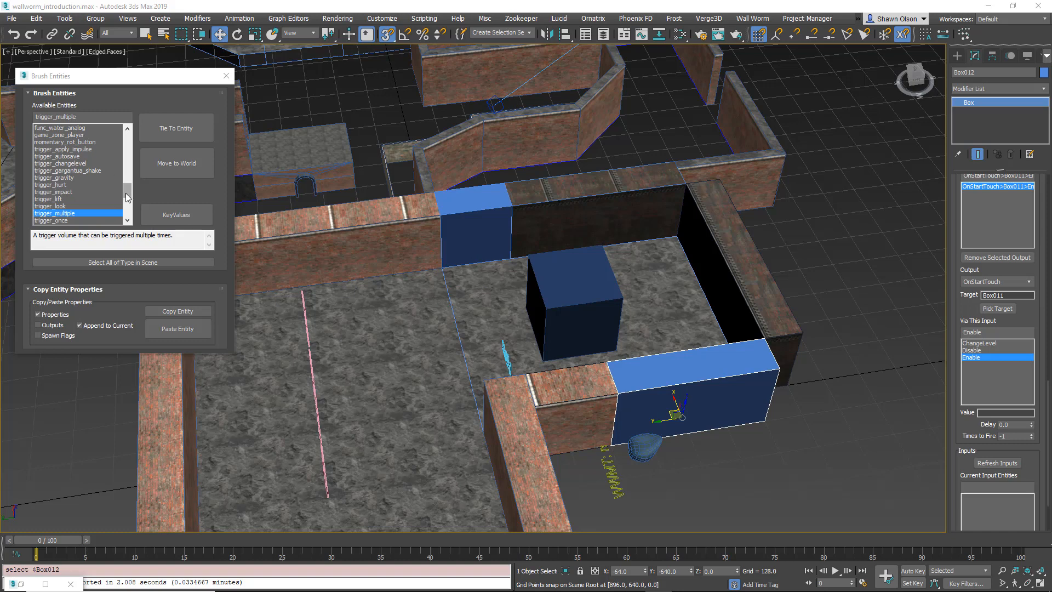
{"action": "scroll", "coordinate": [126, 198], "scroll_direction": "down", "scroll_amount": 2}
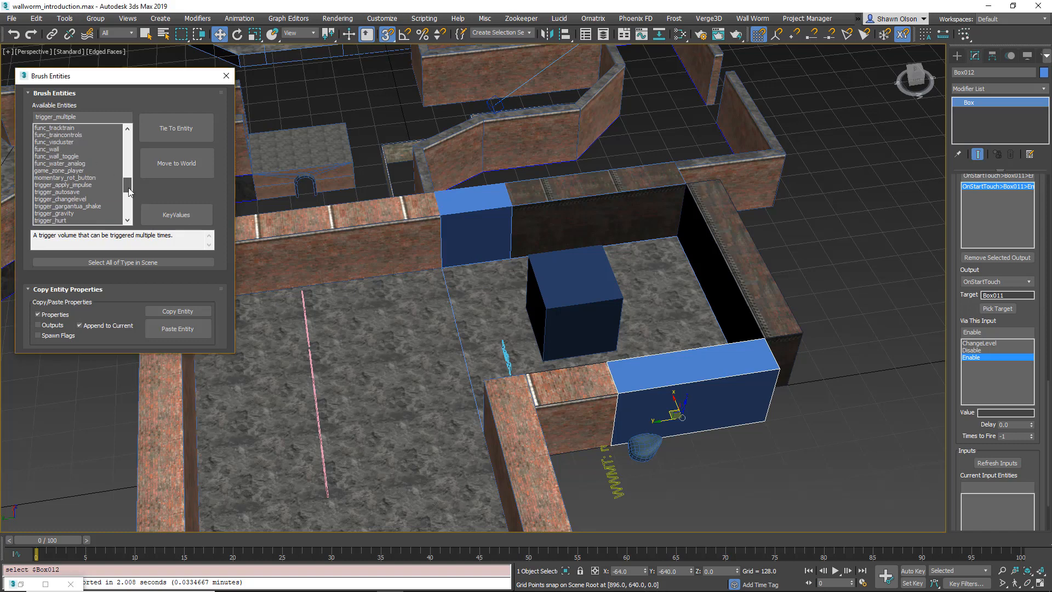
- Move the cube in the small room back to the world and tie it to the trigger_multiple brush entity
{"action": "left_click", "coordinate": [552, 279]}
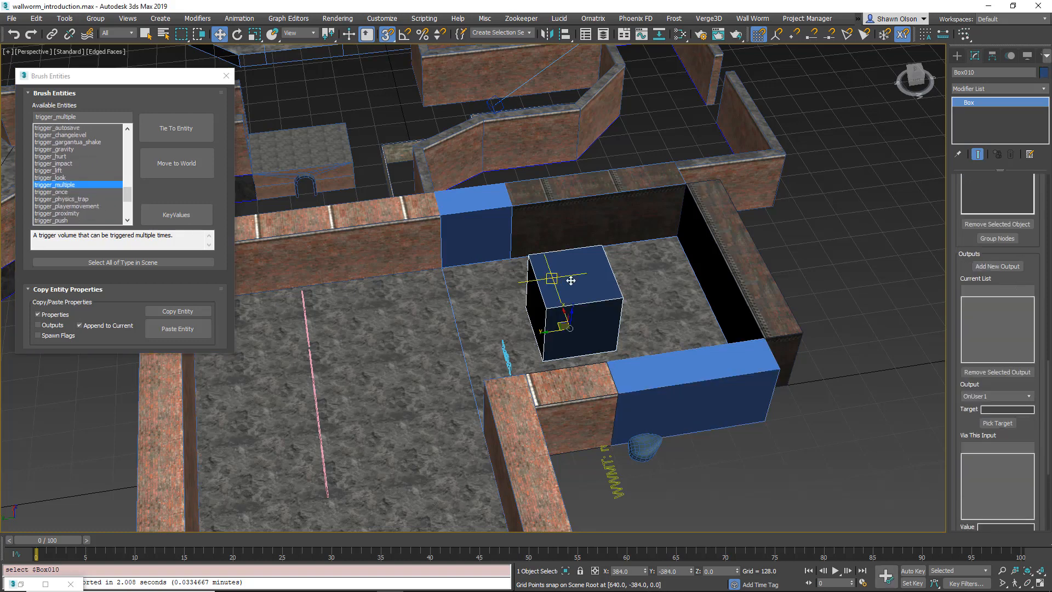
{"action": "left_click", "coordinate": [184, 164]}
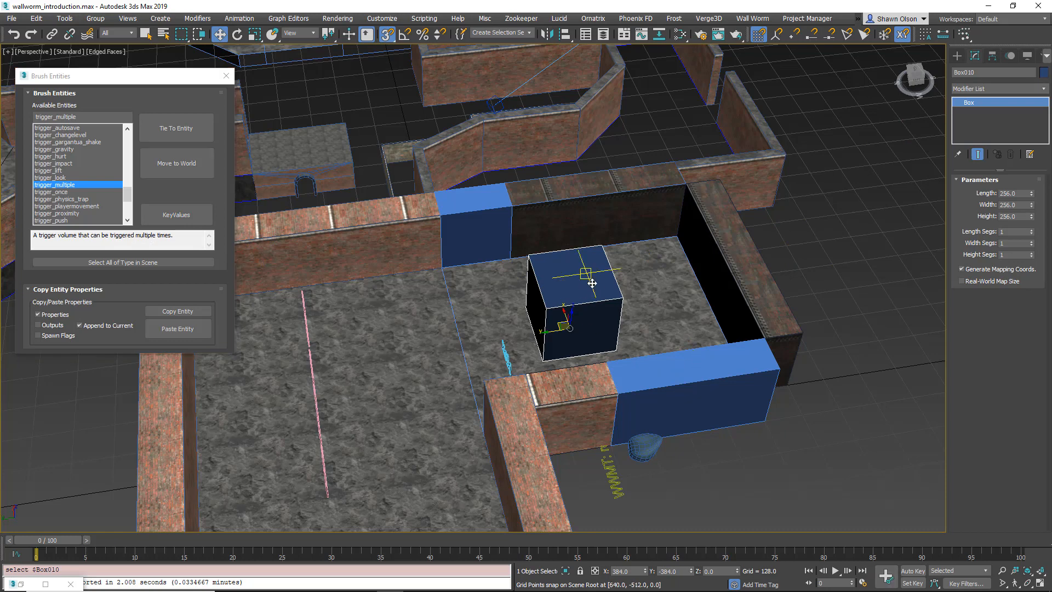
{"action": "left_click", "coordinate": [171, 135]}
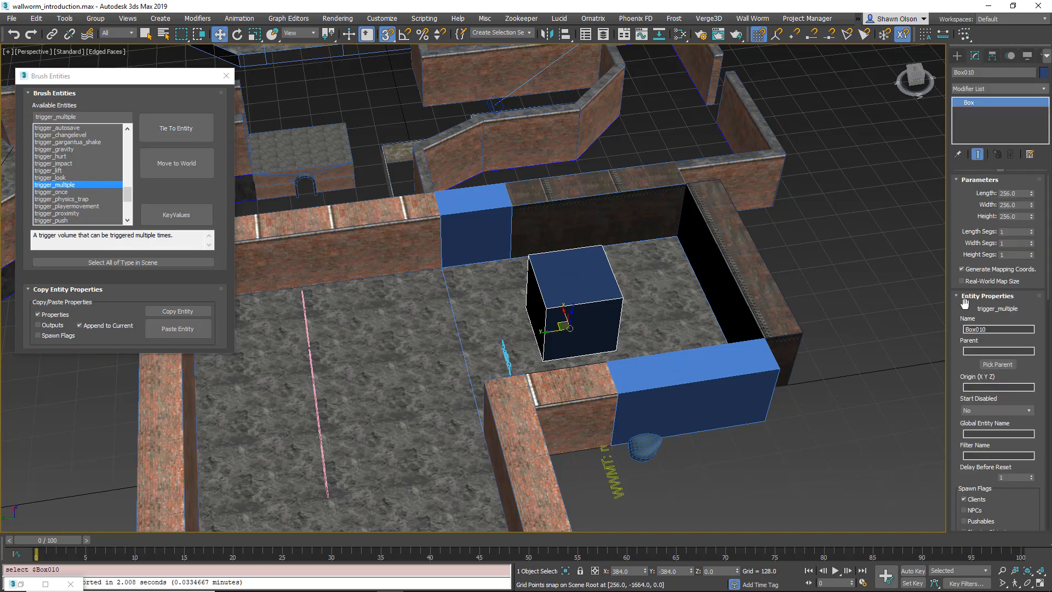
{"action": "scroll", "coordinate": [964, 303], "scroll_direction": "down", "scroll_amount": 5}
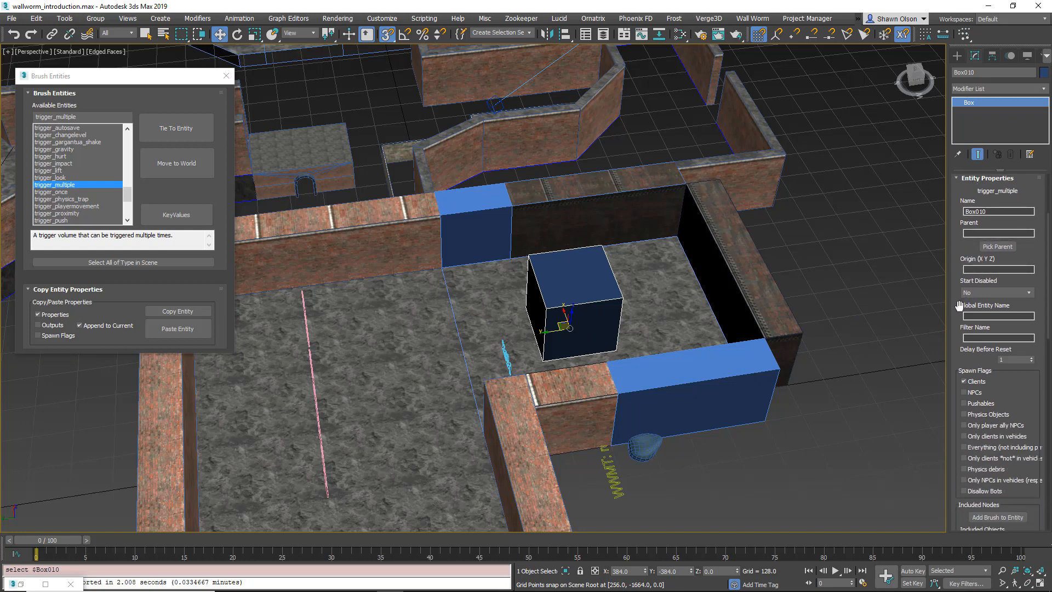
{"action": "left_click_drag", "start_coordinate": [960, 305], "coordinate": [960, 396]}
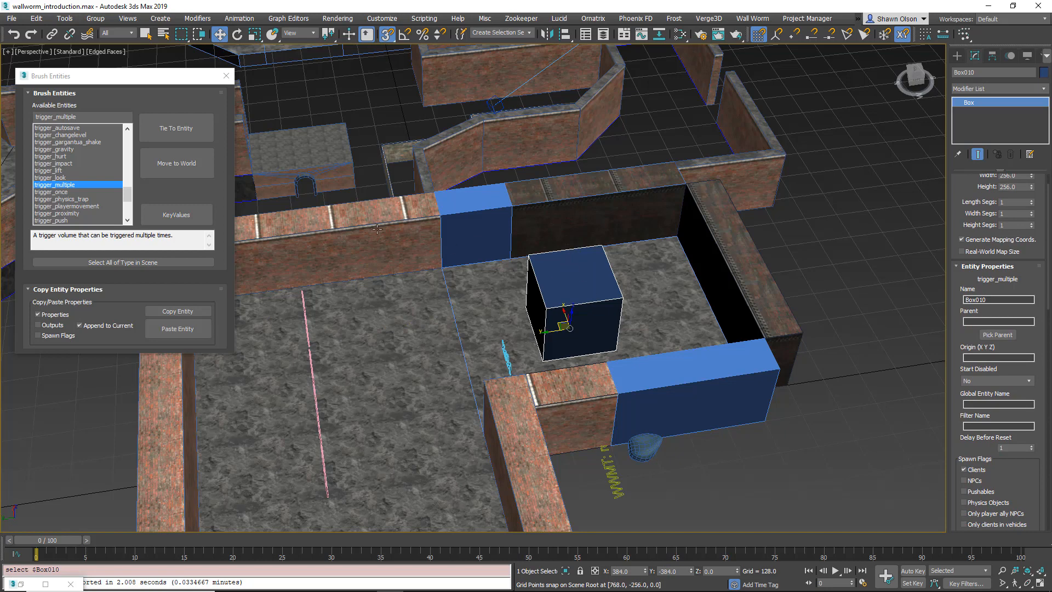
- Add custom KeyValues to the trigger_multiple cube and bring the Keyvalues settings into view
{"action": "left_click", "coordinate": [173, 216]}
{"action": "left_click_drag", "start_coordinate": [1049, 270], "coordinate": [1035, 461]}
{"action": "scroll", "coordinate": [1036, 463], "scroll_direction": "down", "scroll_amount": 5}
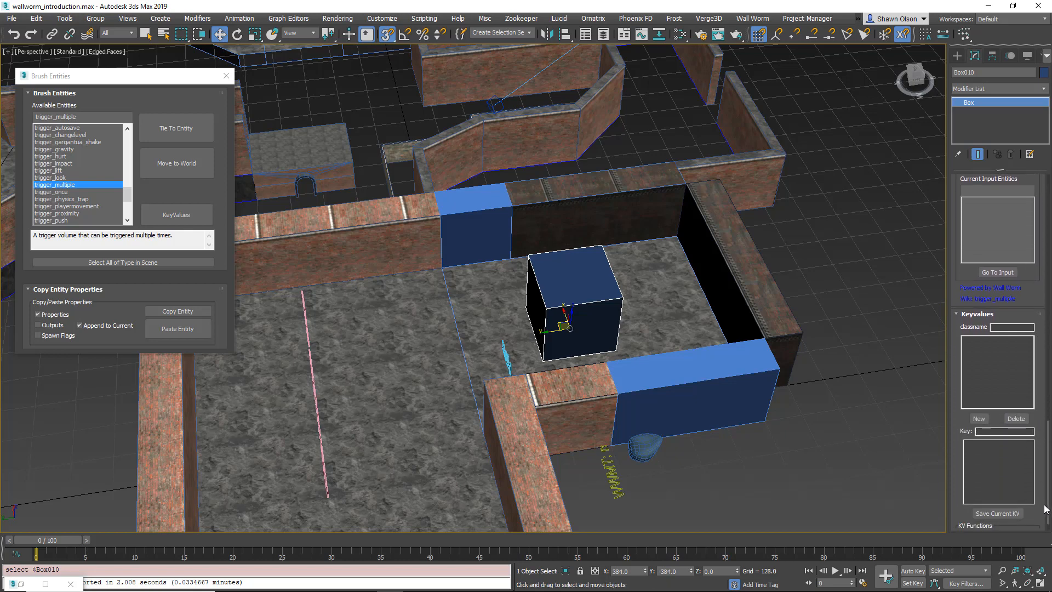
- Try a new keyvalue on the cube with key test and value new, save it, and delete the pair
{"action": "left_click", "coordinate": [985, 411]}
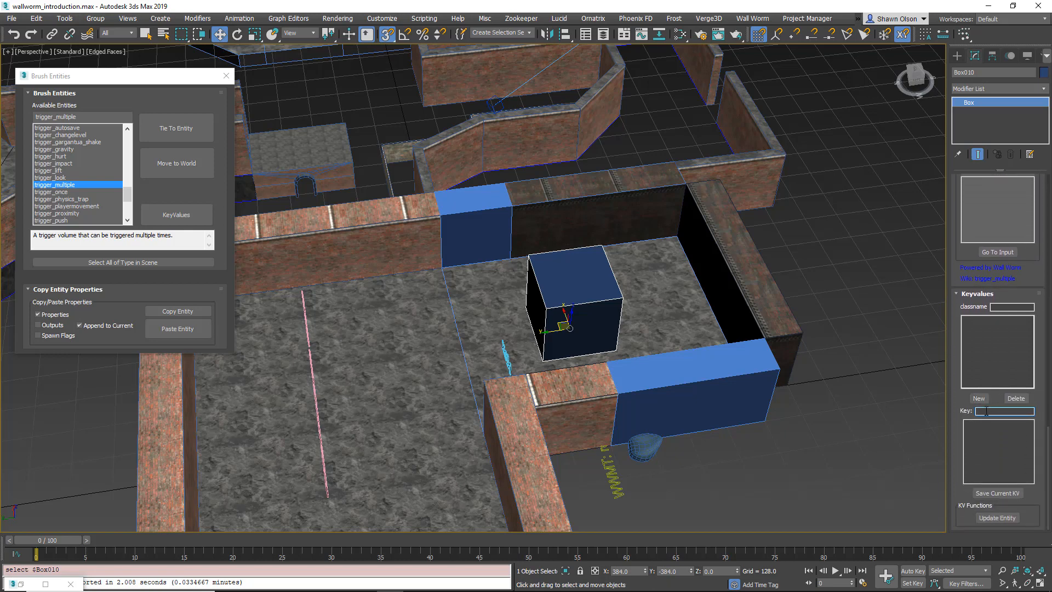
{"action": "left_click", "coordinate": [979, 398]}
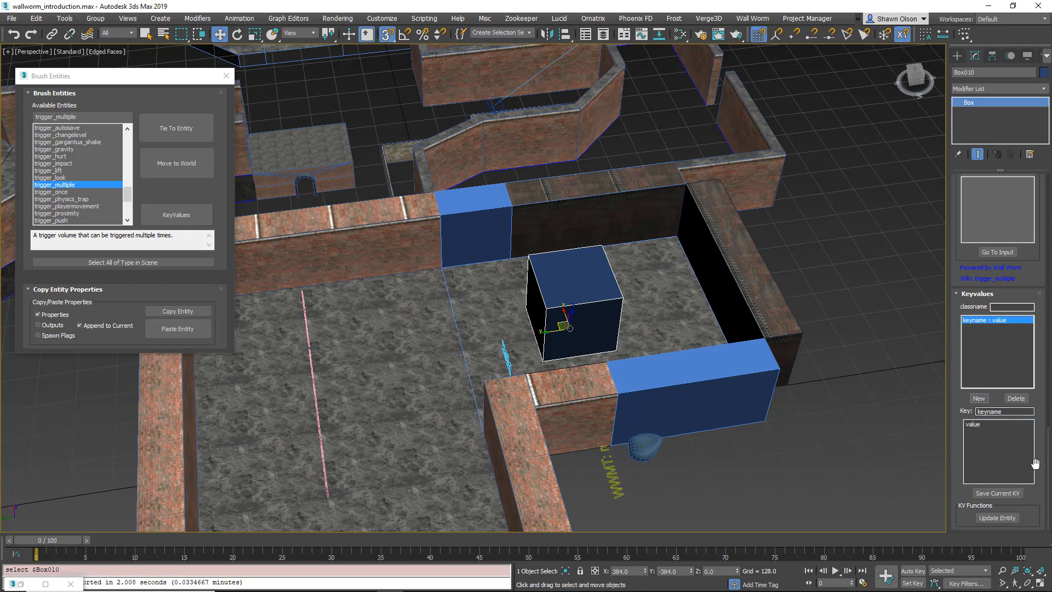
{"action": "double_click", "coordinate": [995, 411]}
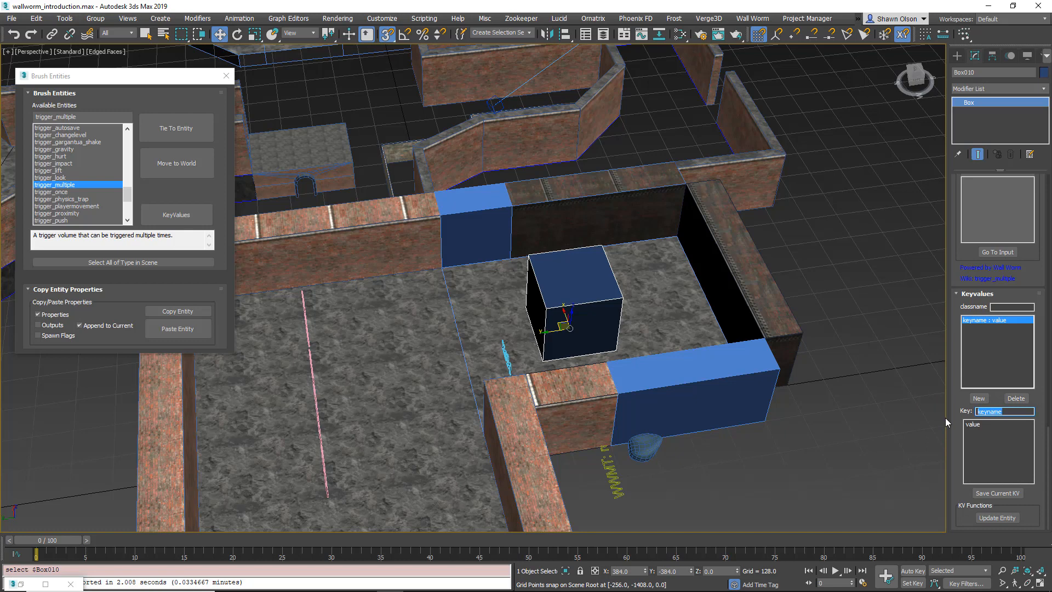
{"action": "type", "text": "test"}
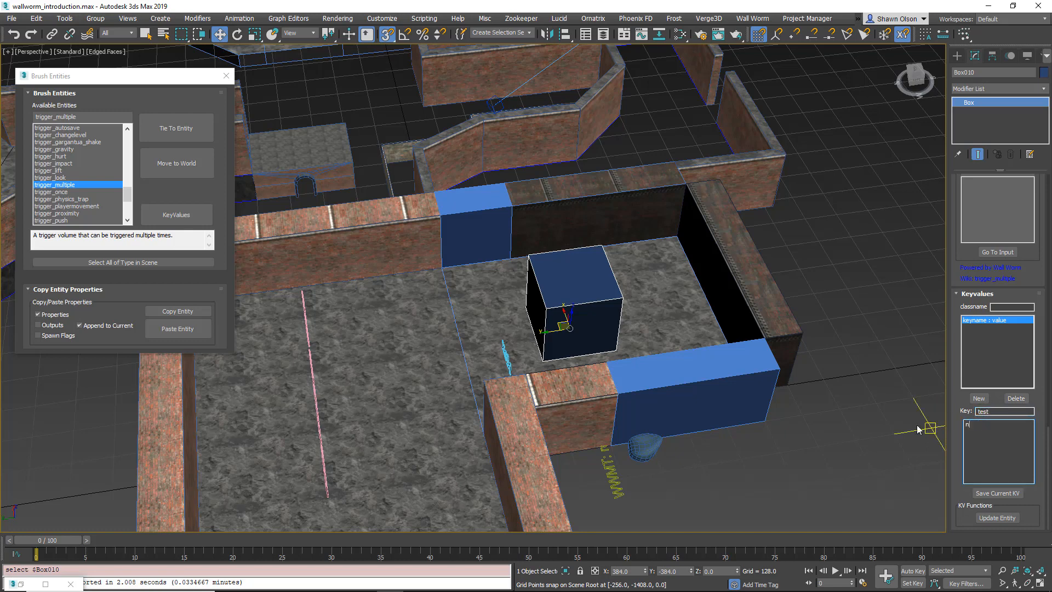
{"action": "left_click", "coordinate": [995, 493]}
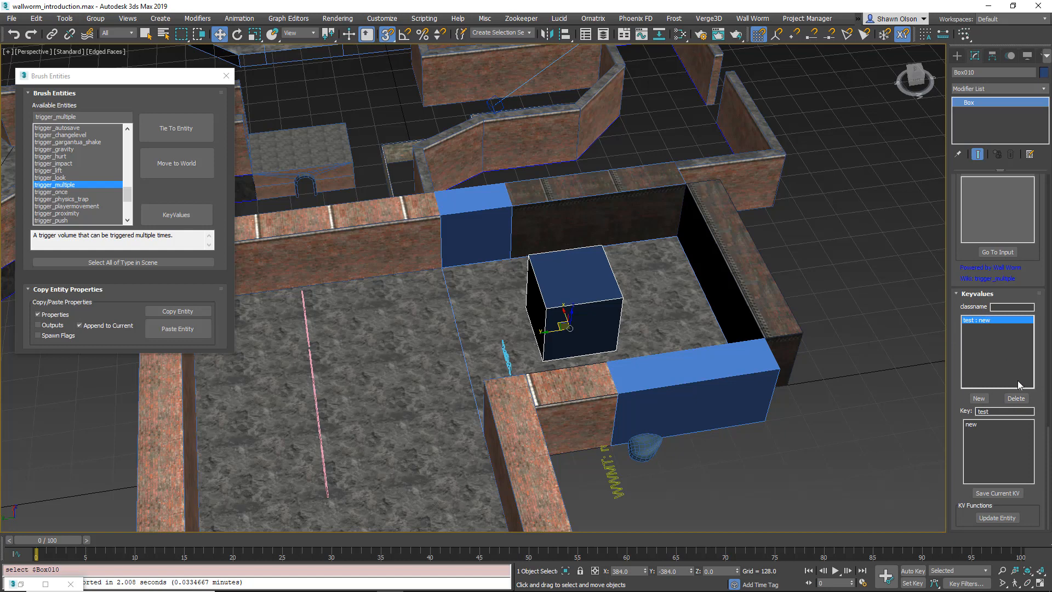
{"action": "left_click", "coordinate": [1017, 398]}
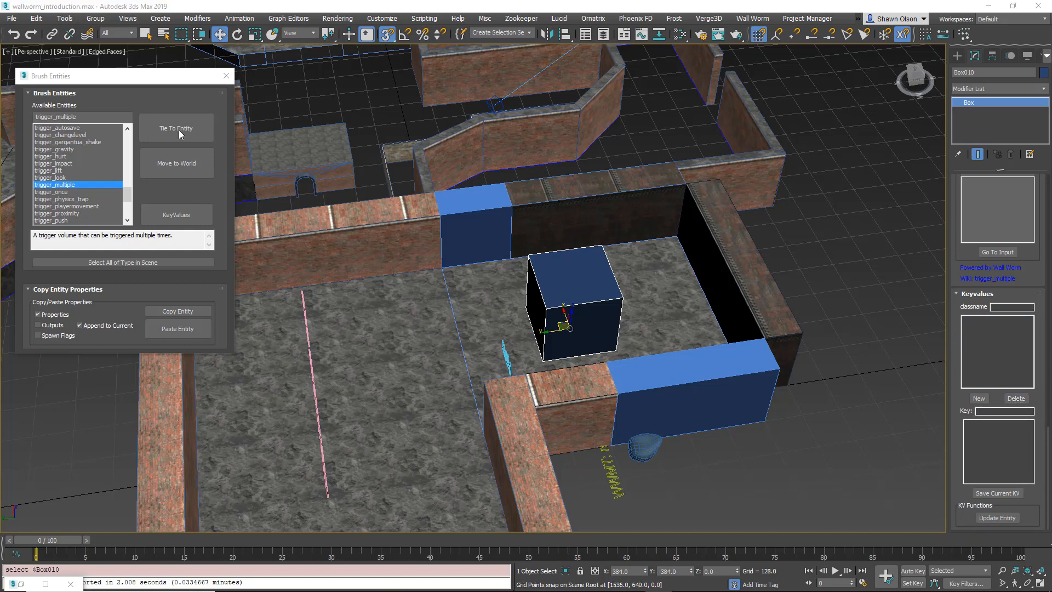
- Open Wall Worm's Point Entities tool and move its window clear of the level geometry
{"action": "left_click_drag", "start_coordinate": [110, 77], "coordinate": [96, 53]}
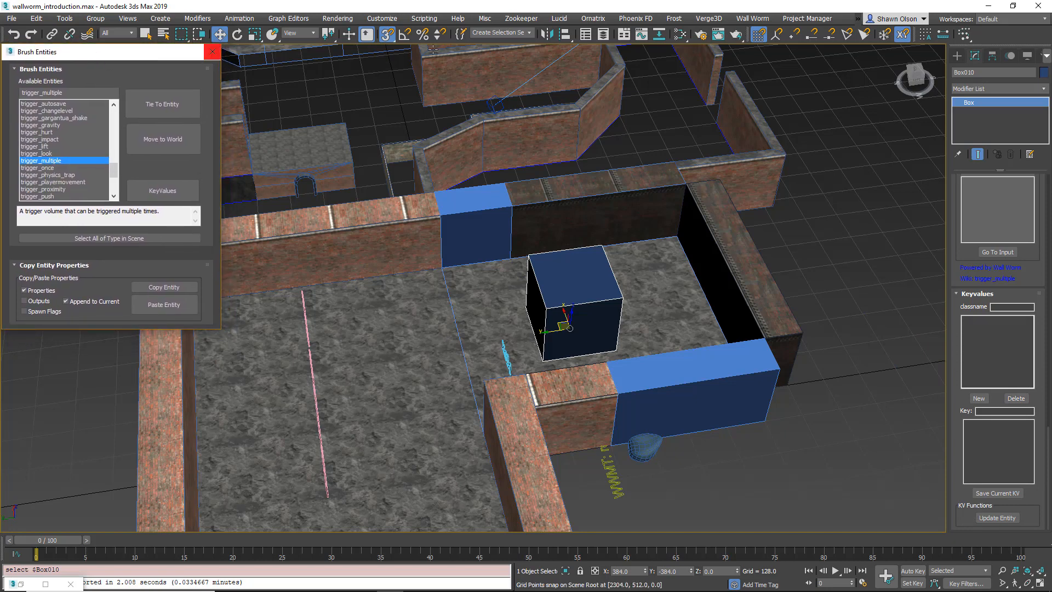
{"action": "left_click", "coordinate": [759, 19]}
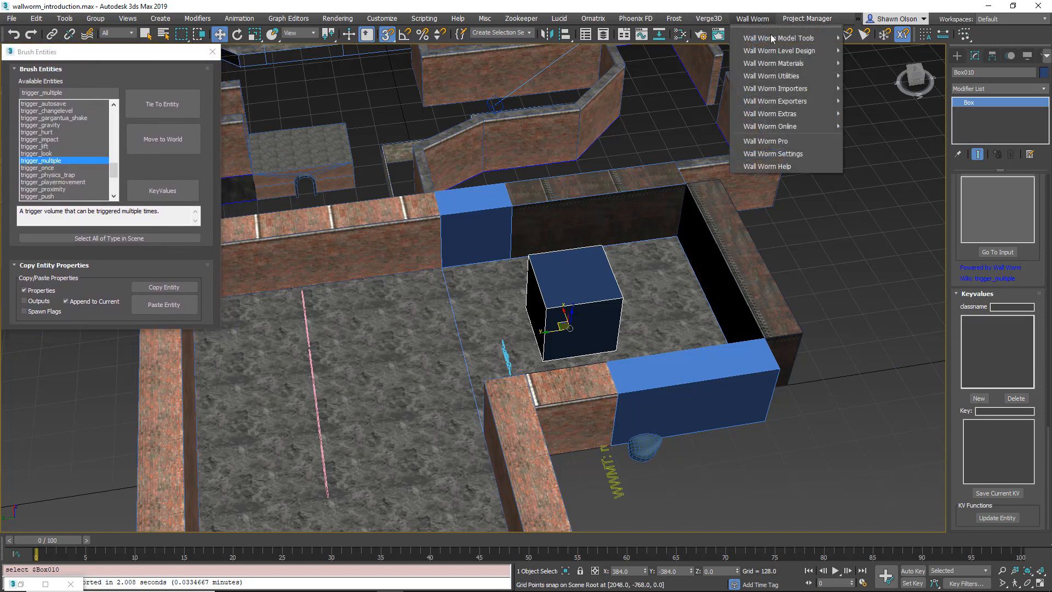
{"action": "mouse_move", "coordinate": [772, 38]}
{"action": "left_click", "coordinate": [884, 161]}
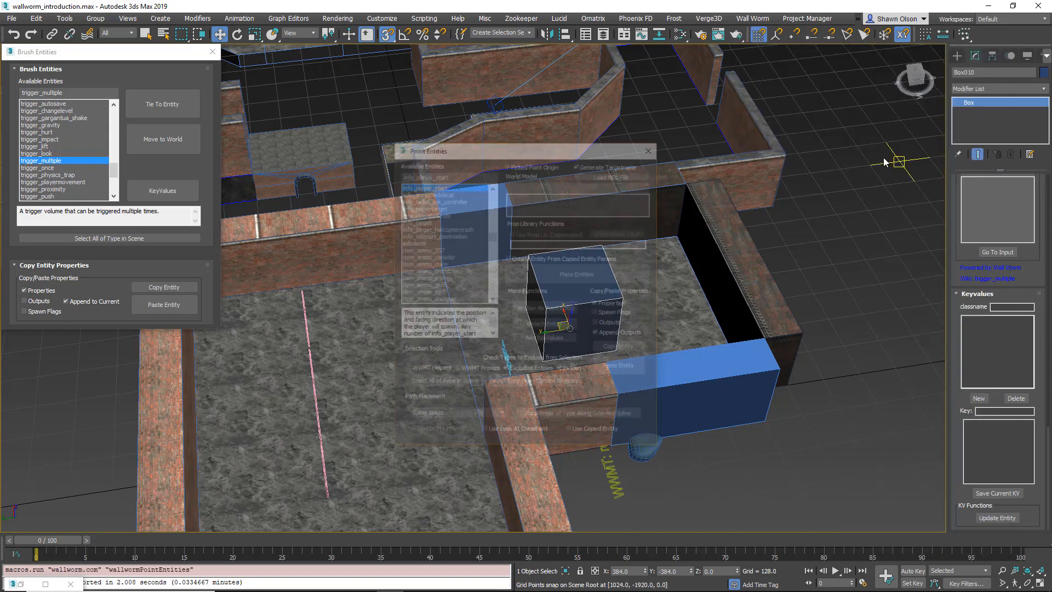
{"action": "mouse_move", "coordinate": [512, 153]}
{"action": "left_mouse_down"}
{"action": "mouse_move", "coordinate": [342, 57]}
{"action": "mouse_move", "coordinate": [119, 55]}
{"action": "left_mouse_up"}
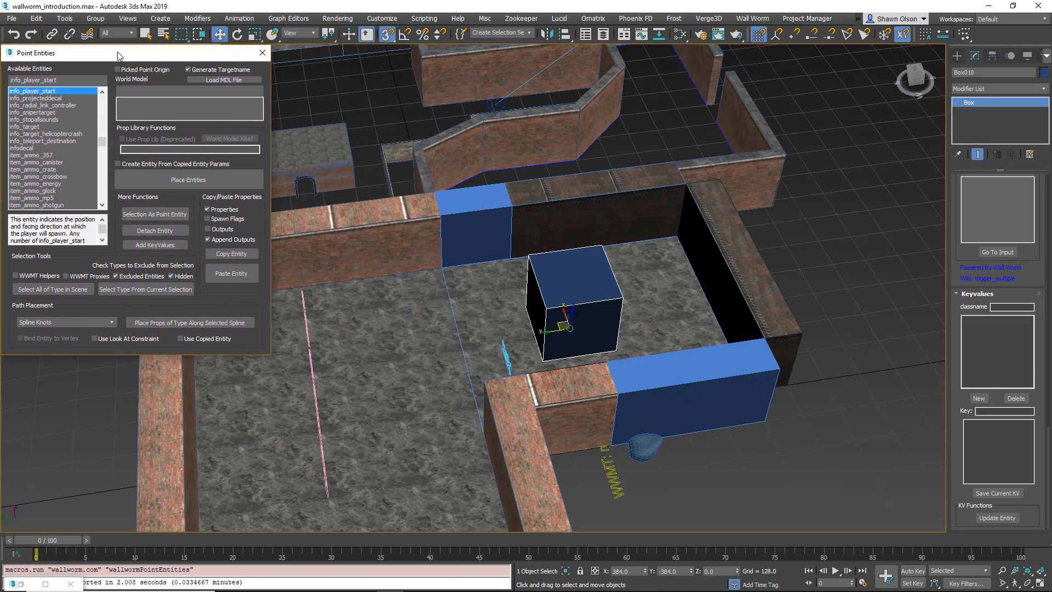
- Enable snapping to faces and disable snapping to grid points for placing entities on the floors
{"action": "scroll", "coordinate": [482, 268], "scroll_direction": "down", "scroll_amount": 4}
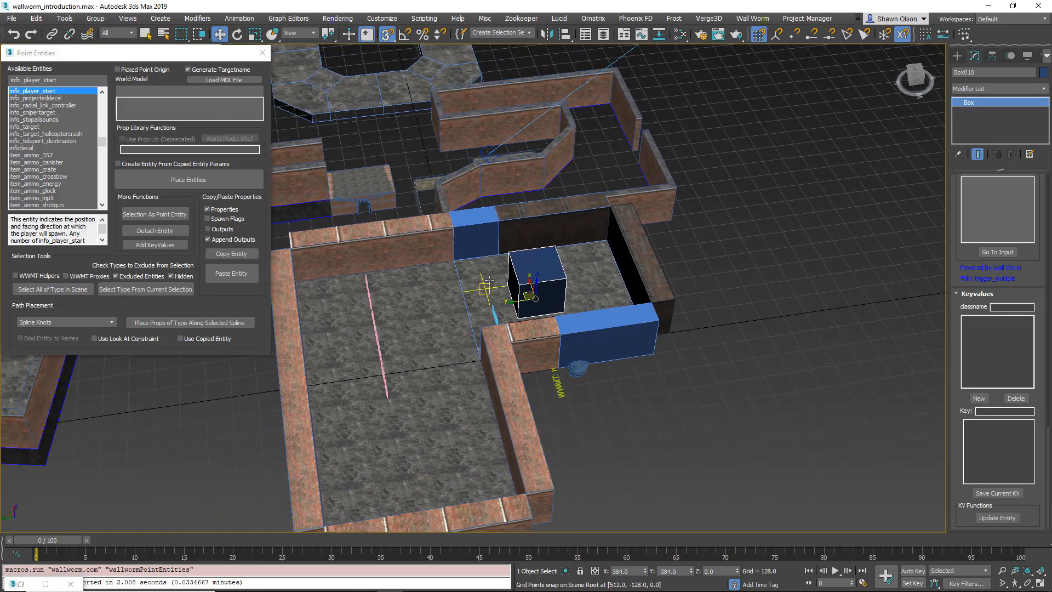
{"action": "middle_click_drag", "start_coordinate": [489, 280], "coordinate": [449, 276], "text": "alt"}
{"action": "middle_click_drag", "start_coordinate": [543, 285], "coordinate": [486, 308], "text": "alt"}
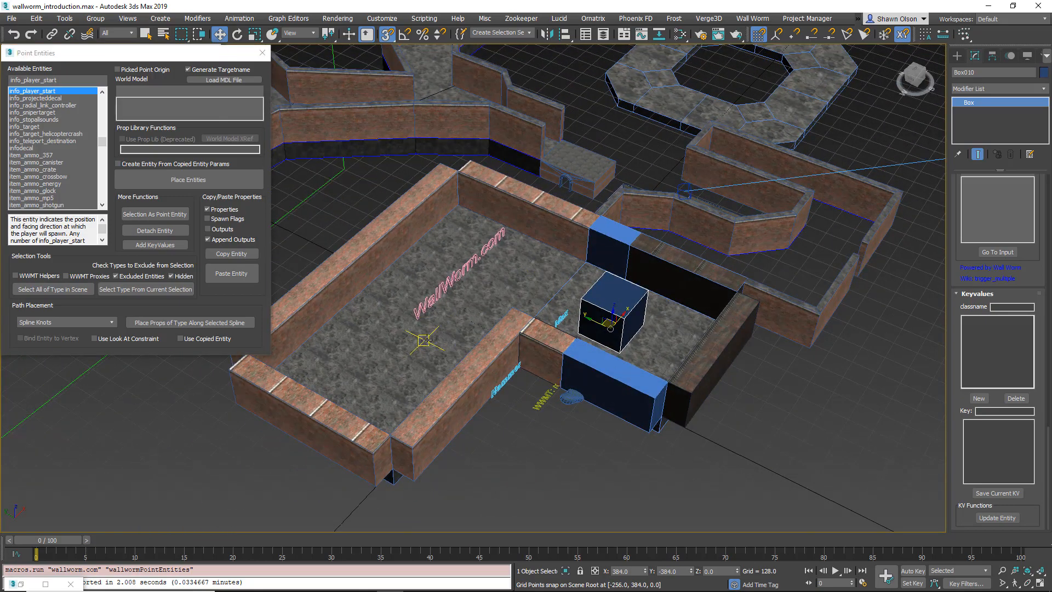
{"action": "left_click", "coordinate": [864, 35]}
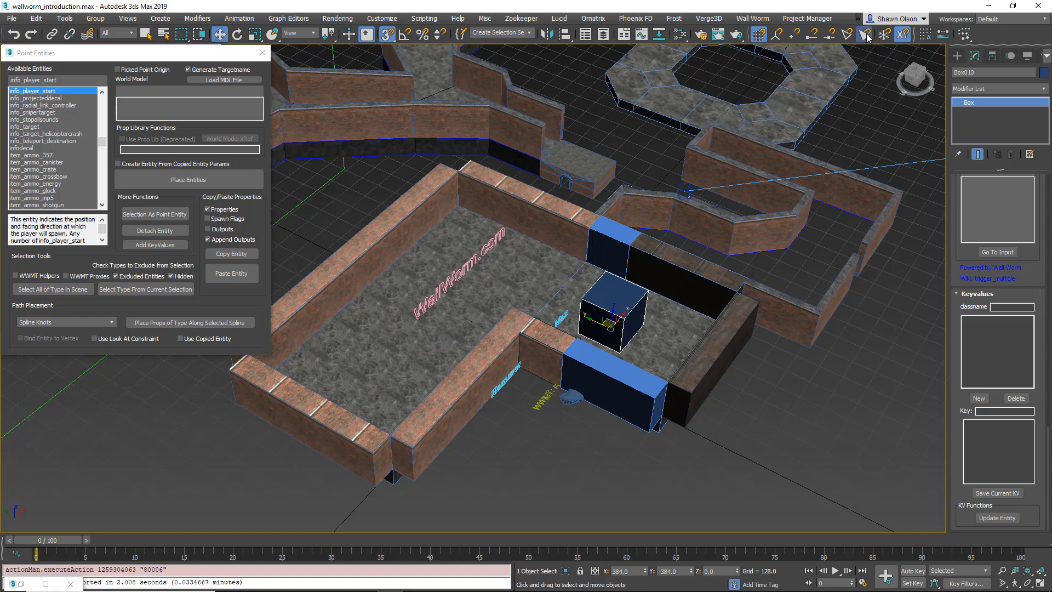
{"action": "left_click", "coordinate": [760, 35]}
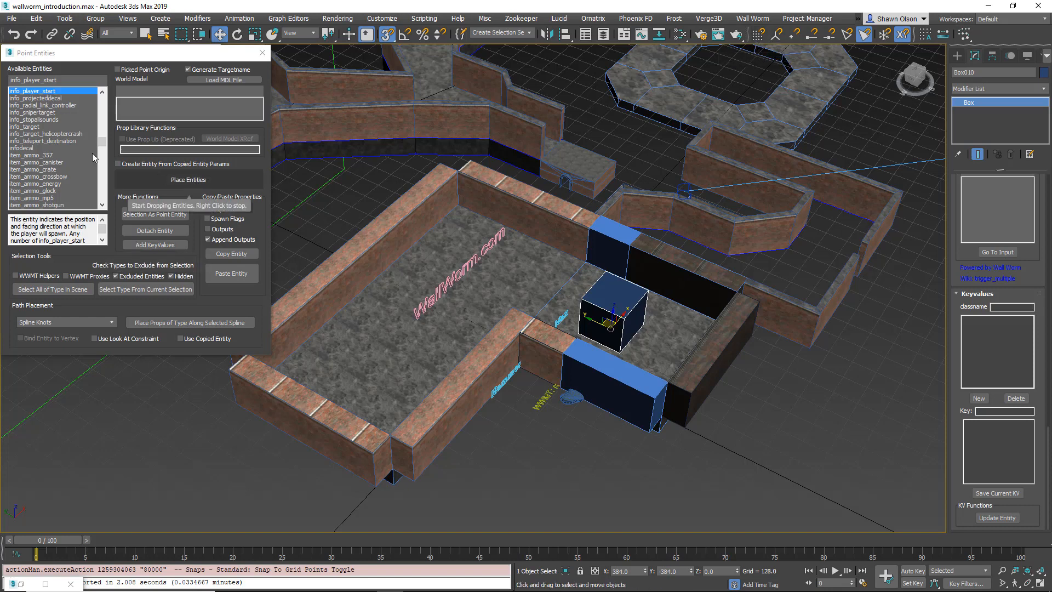
- Place an info_player_start point entity on the floor of the large room with the WallWorm.com text
{"action": "left_click", "coordinate": [44, 92]}
{"action": "left_click", "coordinate": [188, 179]}
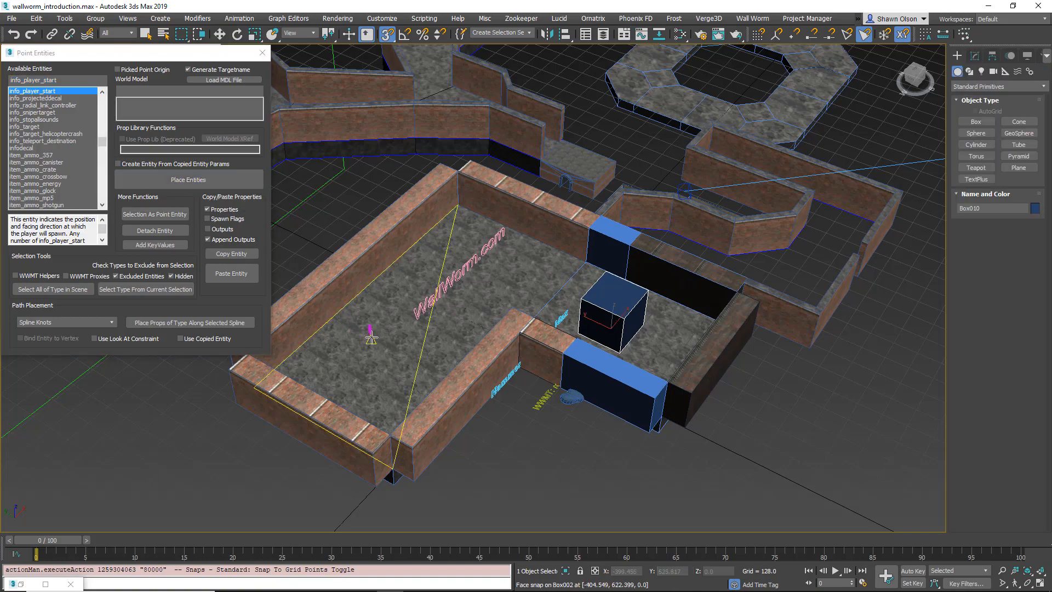
{"action": "scroll", "coordinate": [371, 338], "scroll_direction": "up", "scroll_amount": 5}
{"action": "scroll", "coordinate": [362, 329], "scroll_direction": "up", "scroll_amount": 5}
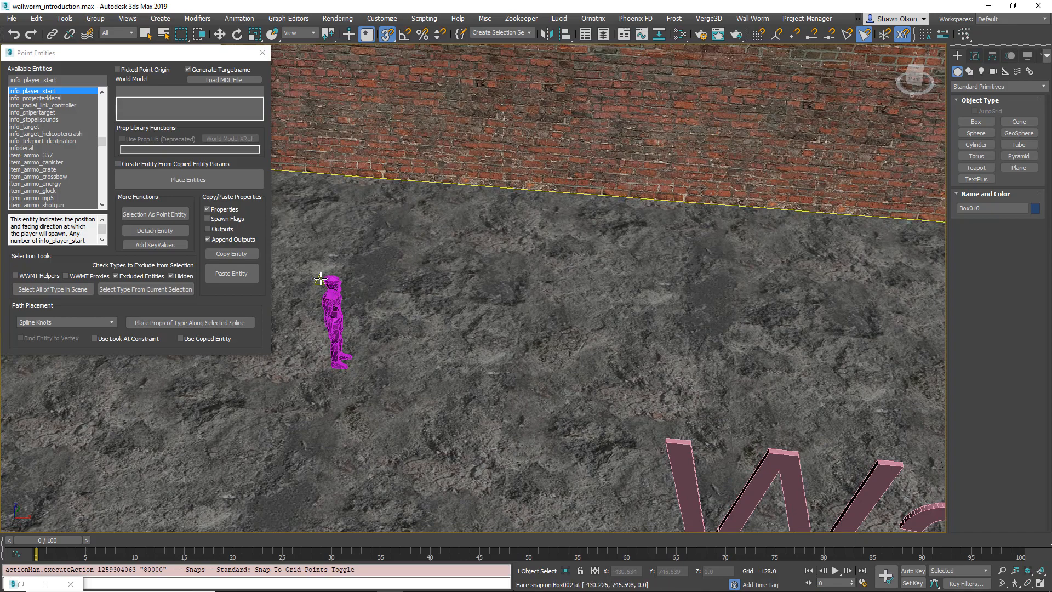
{"action": "left_click", "coordinate": [329, 299]}
{"action": "middle_click_drag", "start_coordinate": [548, 236], "coordinate": [428, 285]}
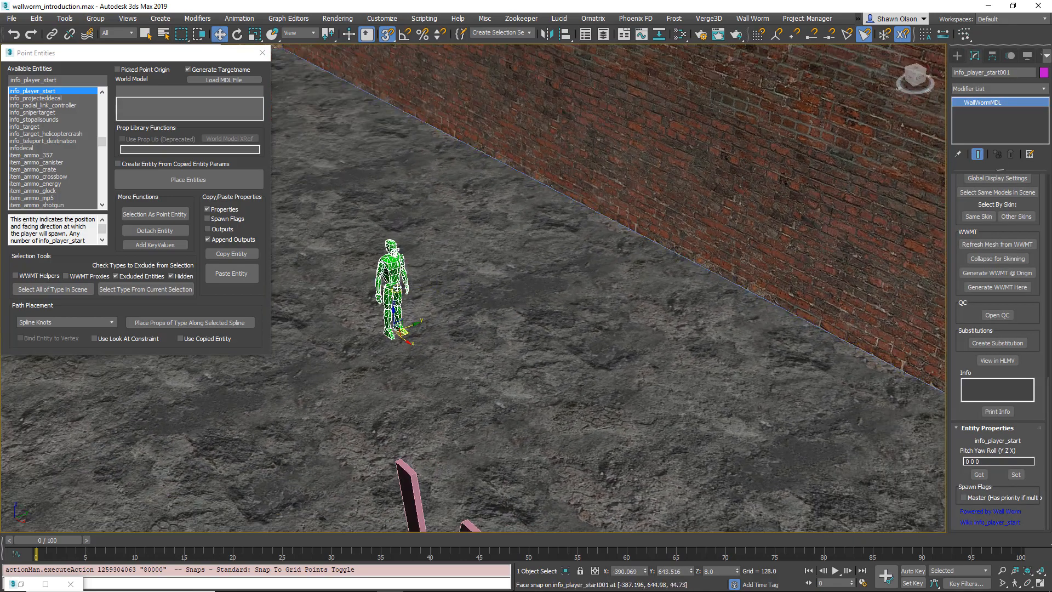
- Choose the env_cubemap point entity and place the first one on the large room's floor near the end wall
{"action": "middle_click_drag", "start_coordinate": [490, 269], "coordinate": [543, 308]}
{"action": "scroll", "coordinate": [538, 256], "scroll_direction": "down", "scroll_amount": 5}
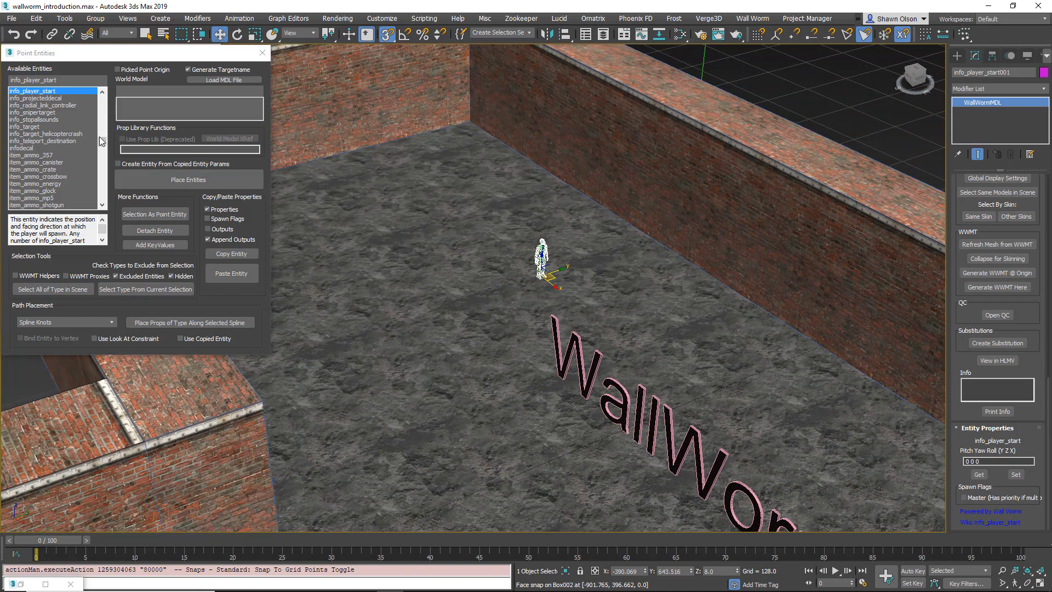
{"action": "left_click_drag", "start_coordinate": [100, 141], "coordinate": [110, 113]}
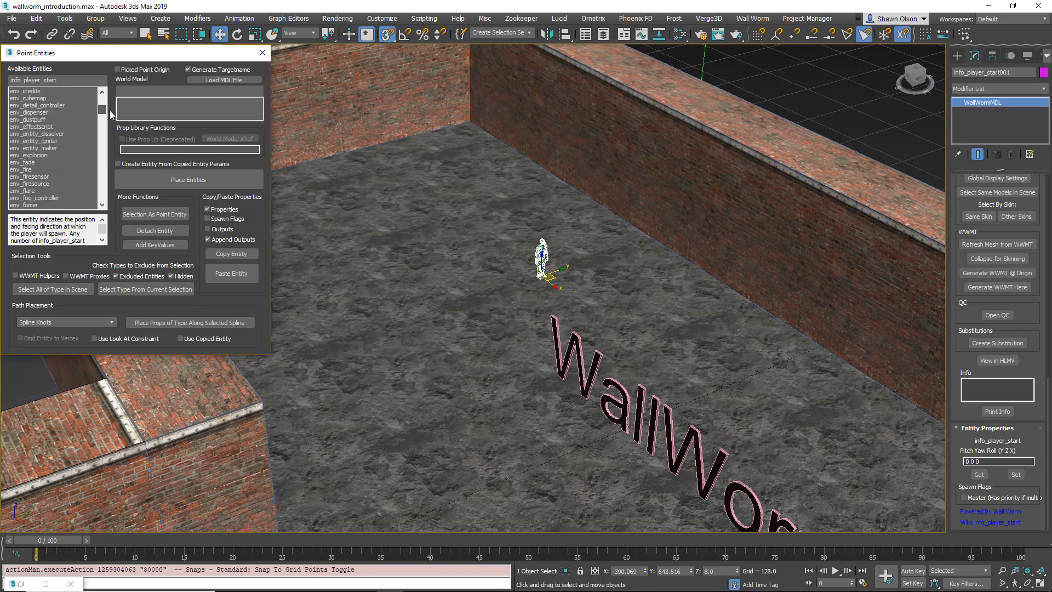
{"action": "left_click_drag", "start_coordinate": [112, 114], "coordinate": [105, 108]}
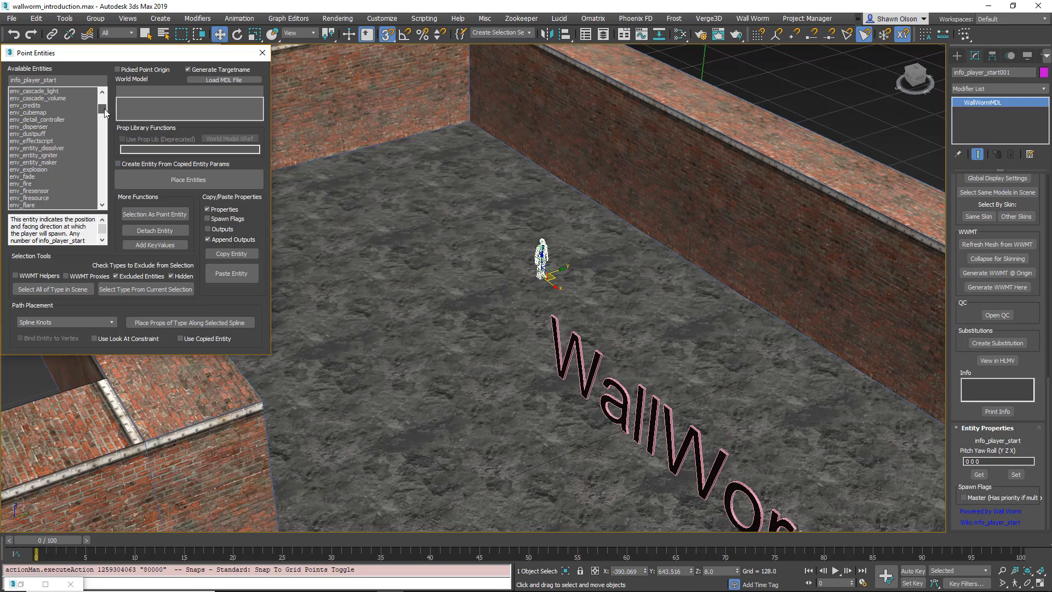
{"action": "left_click", "coordinate": [36, 120]}
{"action": "left_click", "coordinate": [34, 113]}
{"action": "left_click", "coordinate": [181, 180]}
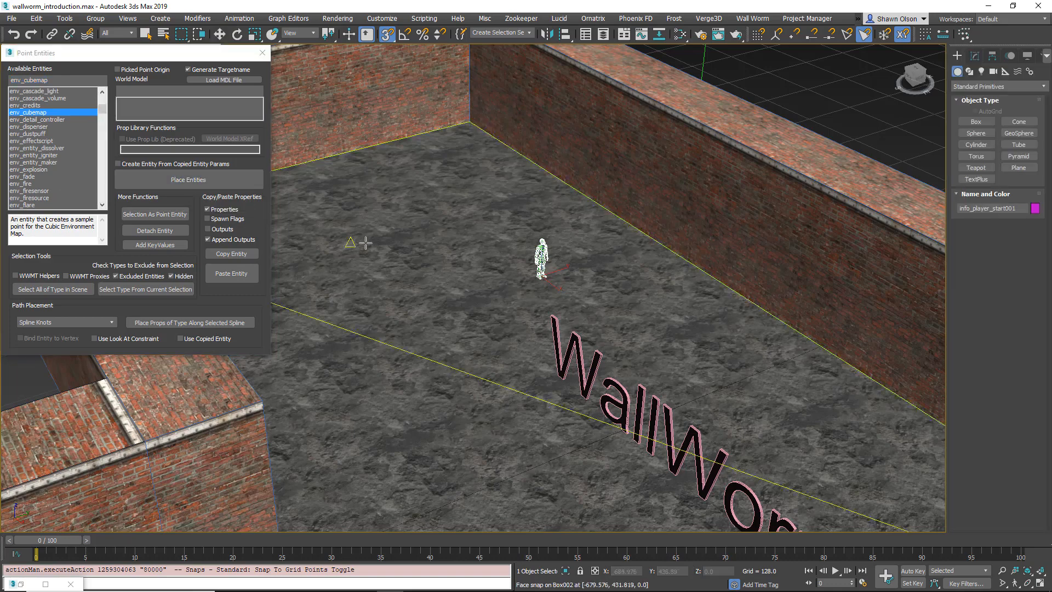
{"action": "left_click", "coordinate": [337, 184]}
- Place env_cubemap entities on the small room's floor and on the raised platform above the arch
{"action": "scroll", "coordinate": [493, 306], "scroll_direction": "down", "scroll_amount": 5}
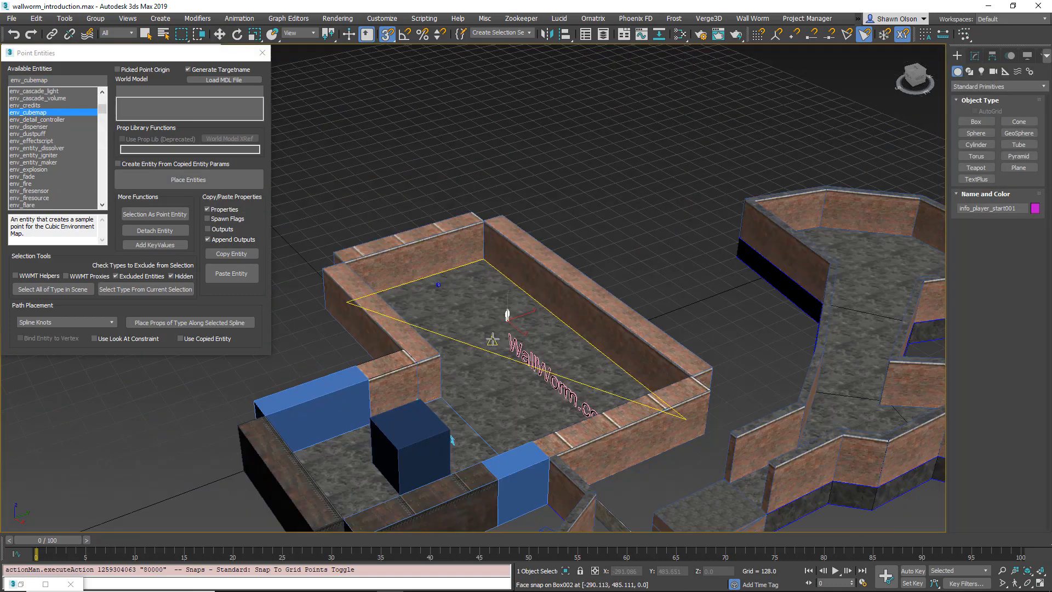
{"action": "left_click", "coordinate": [357, 476]}
{"action": "mouse_move", "coordinate": [726, 480]}
{"action": "middle_mouse_down"}
{"action": "mouse_move", "coordinate": [651, 423]}
{"action": "mouse_move", "coordinate": [571, 338]}
{"action": "middle_mouse_up"}
{"action": "middle_click_drag", "start_coordinate": [571, 338], "coordinate": [586, 358], "text": "alt"}
{"action": "left_click", "coordinate": [556, 361]}
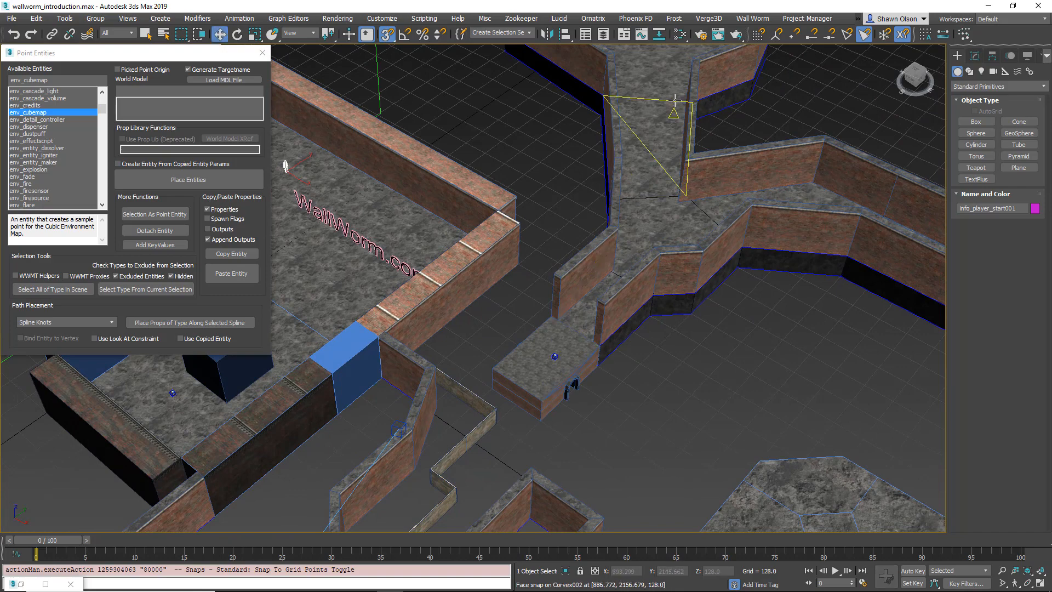
- Place env_cubemap entities in the octagonal end room, further along the level and on the ring-shaped floor, and end placement
{"action": "middle_click_drag", "start_coordinate": [652, 133], "coordinate": [608, 197]}
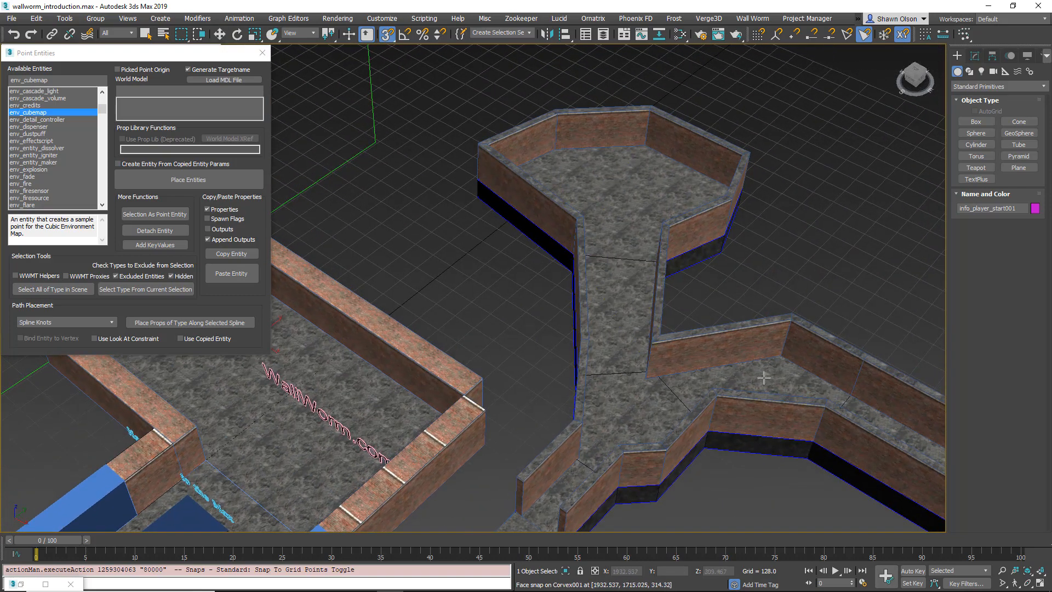
{"action": "left_click", "coordinate": [626, 187]}
{"action": "middle_click_drag", "start_coordinate": [707, 378], "coordinate": [354, 222]}
{"action": "left_click", "coordinate": [682, 366]}
{"action": "middle_click_drag", "start_coordinate": [559, 404], "coordinate": [569, 366]}
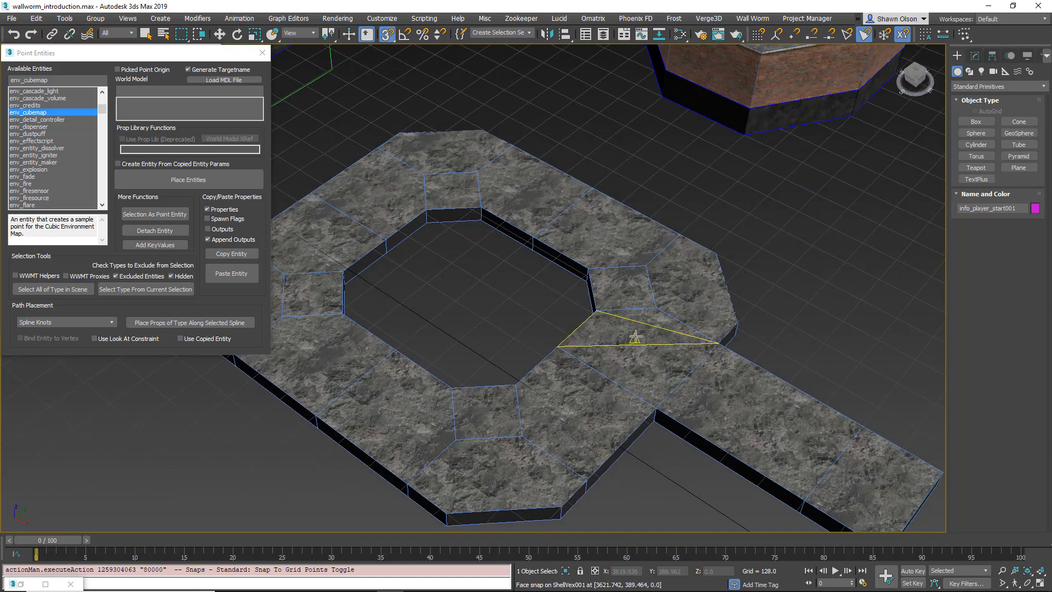
{"action": "left_click", "coordinate": [650, 349]}
{"action": "right_click", "coordinate": [651, 368]}
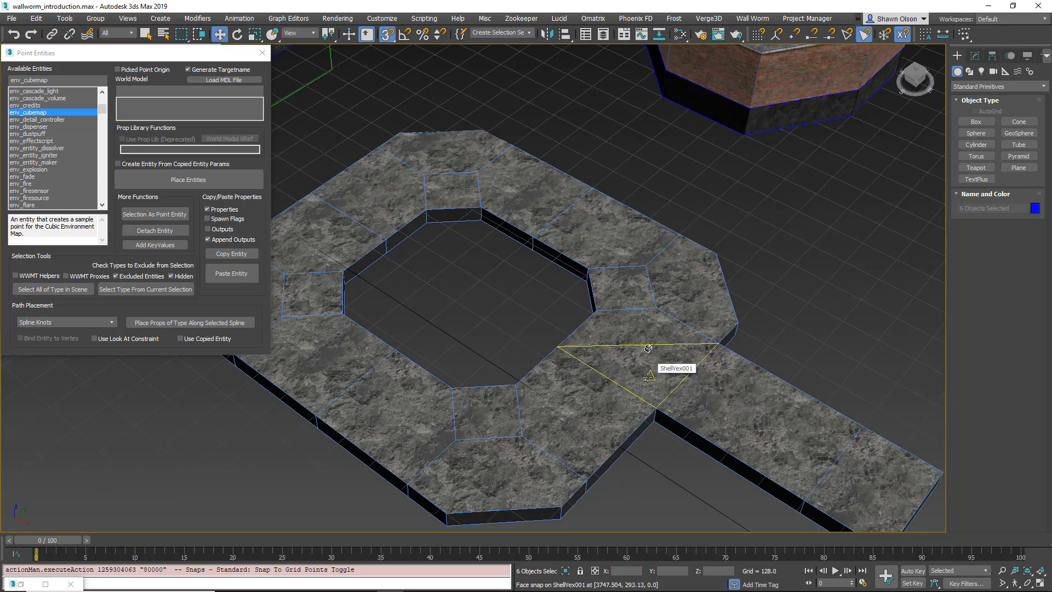
- Select the env_cubemap on the small room's floor and show its parameters
{"action": "mouse_move", "coordinate": [639, 368]}
{"action": "middle_mouse_down"}
{"action": "mouse_move", "coordinate": [780, 413]}
{"action": "mouse_move", "coordinate": [835, 446]}
{"action": "middle_mouse_up"}
{"action": "middle_click_drag", "start_coordinate": [391, 355], "coordinate": [676, 418]}
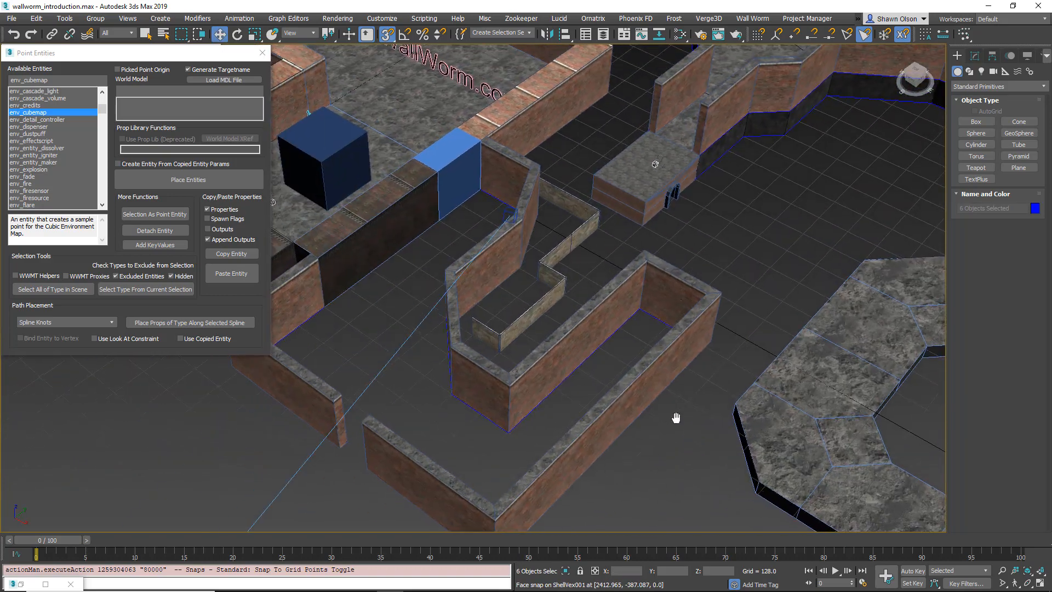
{"action": "middle_click_drag", "start_coordinate": [576, 234], "coordinate": [732, 384]}
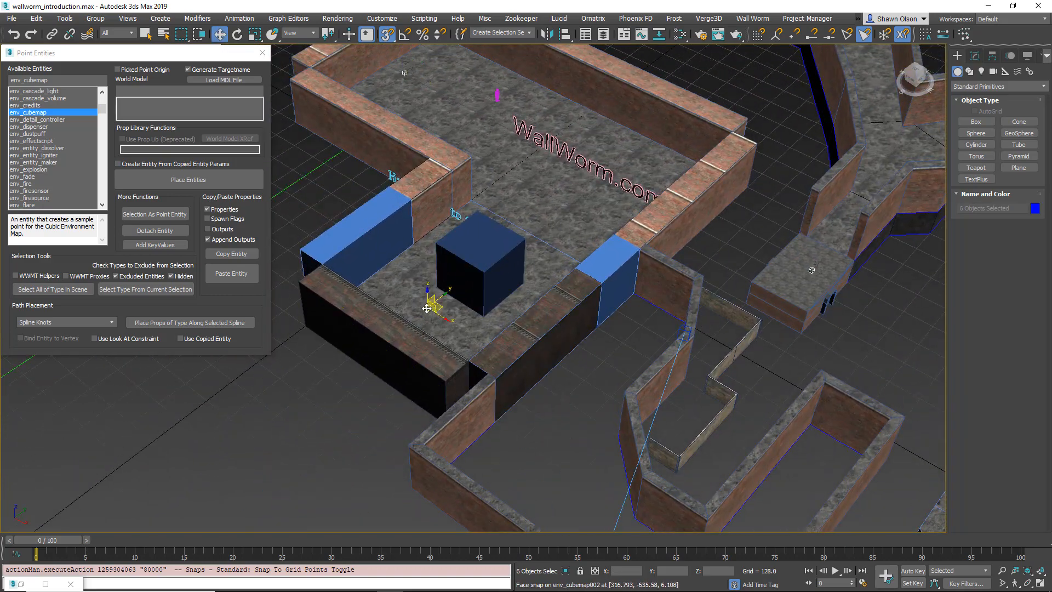
{"action": "middle_click_drag", "start_coordinate": [482, 285], "coordinate": [507, 281], "text": "alt"}
{"action": "left_click_drag", "start_coordinate": [507, 281], "coordinate": [652, 306]}
{"action": "scroll", "coordinate": [496, 301], "scroll_direction": "up", "scroll_amount": 4}
{"action": "left_click", "coordinate": [497, 300]}
{"action": "left_click", "coordinate": [975, 56]}
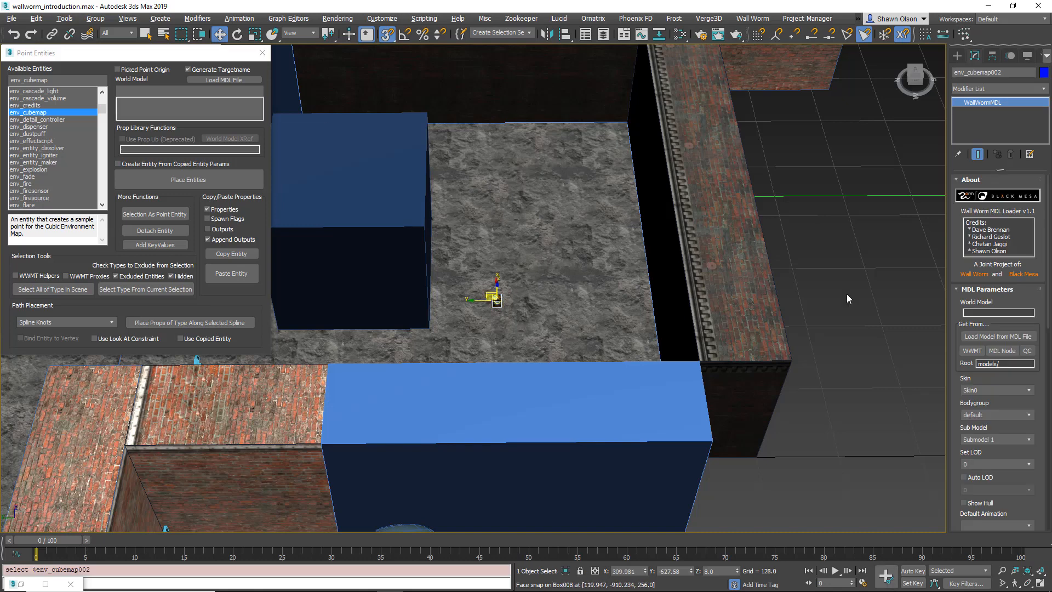
- Collapse the About and MDL rollouts of the selected env_cubemap so that its Entity Properties are within reach
{"action": "left_click", "coordinate": [958, 287]}
{"action": "left_click", "coordinate": [956, 314]}
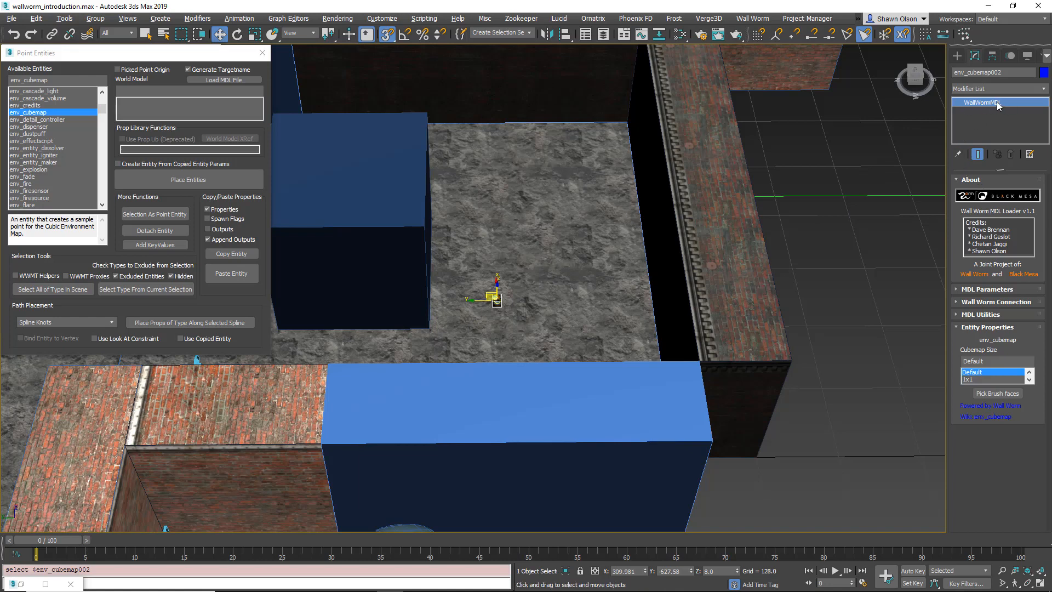
{"action": "left_click", "coordinate": [959, 182]}
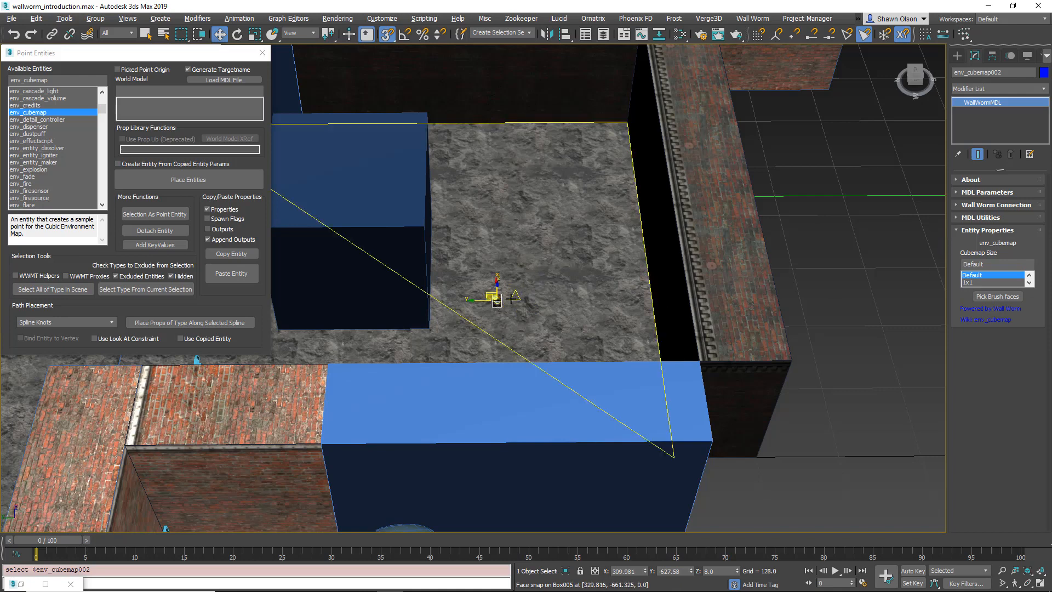
{"action": "left_click", "coordinate": [960, 192]}
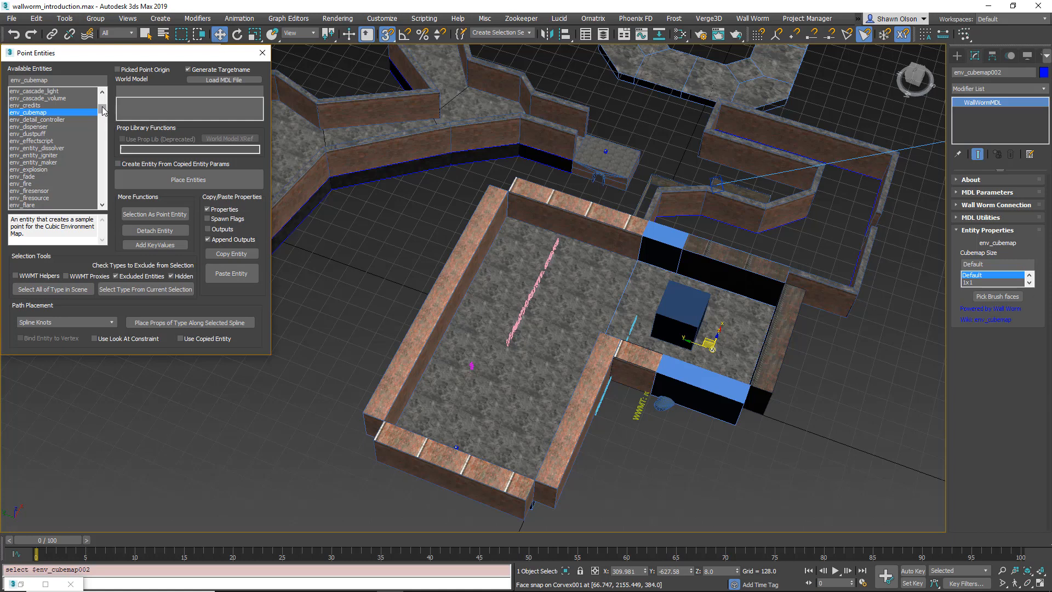
- Choose item_weapon_crowbar from the available point entities
{"action": "left_click_drag", "start_coordinate": [104, 110], "coordinate": [103, 122]}
{"action": "left_click", "coordinate": [37, 134]}
{"action": "scroll", "coordinate": [40, 144], "scroll_direction": "down", "scroll_amount": 13}
{"action": "scroll", "coordinate": [48, 130], "scroll_direction": "down", "scroll_amount": 20}
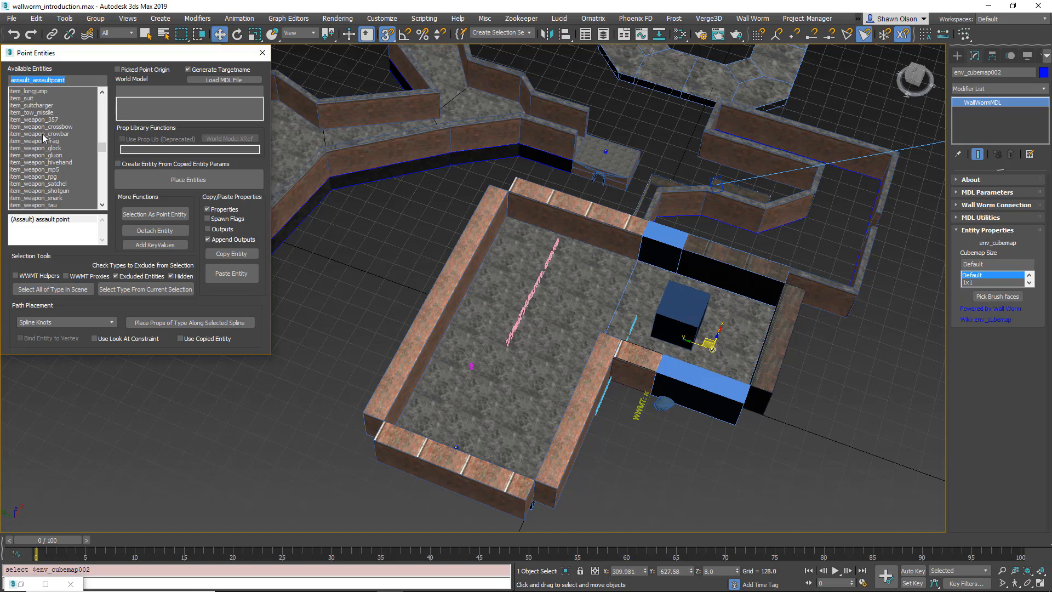
{"action": "left_click", "coordinate": [43, 133]}
{"action": "scroll", "coordinate": [417, 411], "scroll_direction": "up", "scroll_amount": 5}
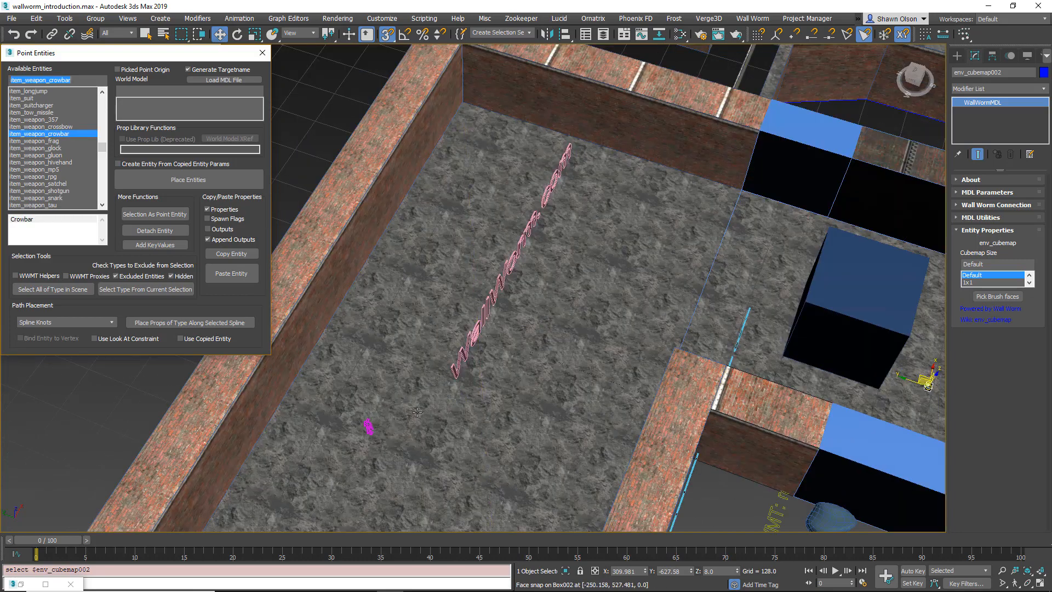
- Place ten item_weapon_crowbar entities on the large room's floor around the player start figure and end placement
{"action": "middle_click_drag", "start_coordinate": [417, 411], "coordinate": [285, 392], "text": "alt"}
{"action": "scroll", "coordinate": [406, 402], "scroll_direction": "up", "scroll_amount": 5}
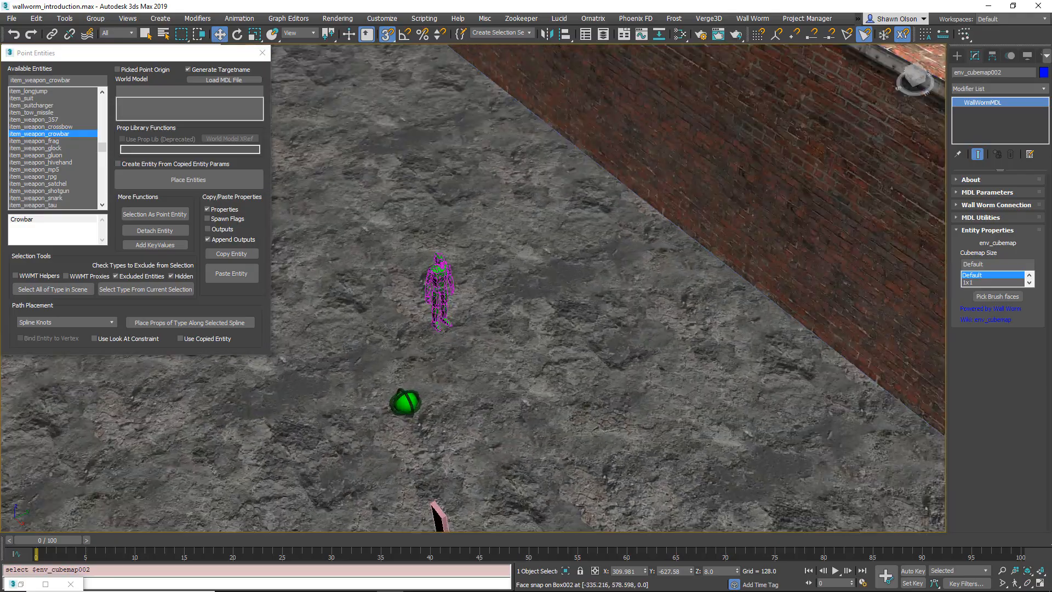
{"action": "scroll", "coordinate": [405, 402], "scroll_direction": "up", "scroll_amount": 1}
{"action": "middle_click_drag", "start_coordinate": [438, 309], "coordinate": [409, 293], "text": "alt"}
{"action": "scroll", "coordinate": [409, 292], "scroll_direction": "up", "scroll_amount": 5}
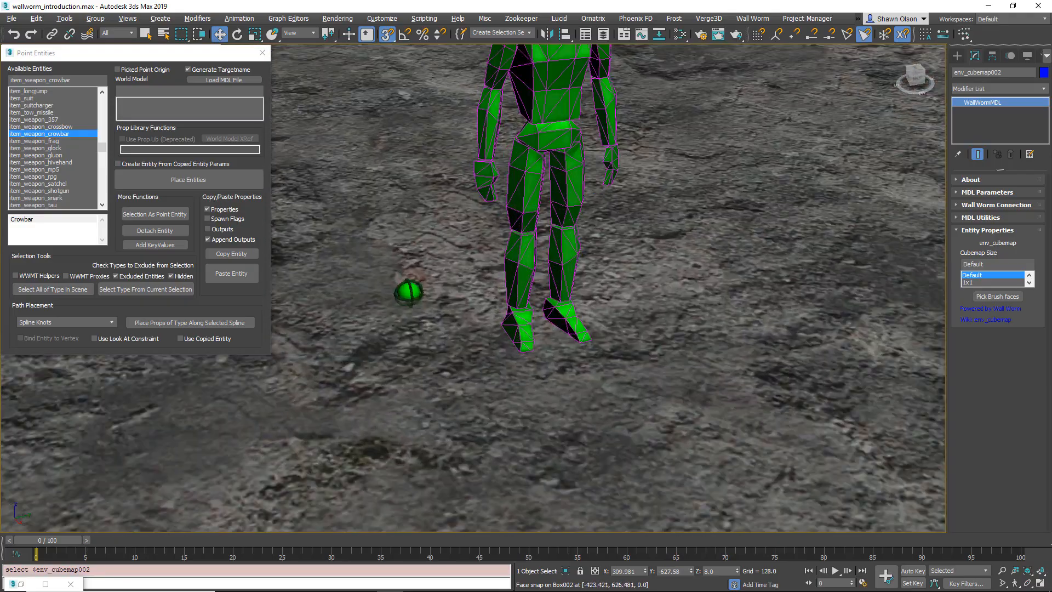
{"action": "scroll", "coordinate": [408, 292], "scroll_direction": "down", "scroll_amount": 3}
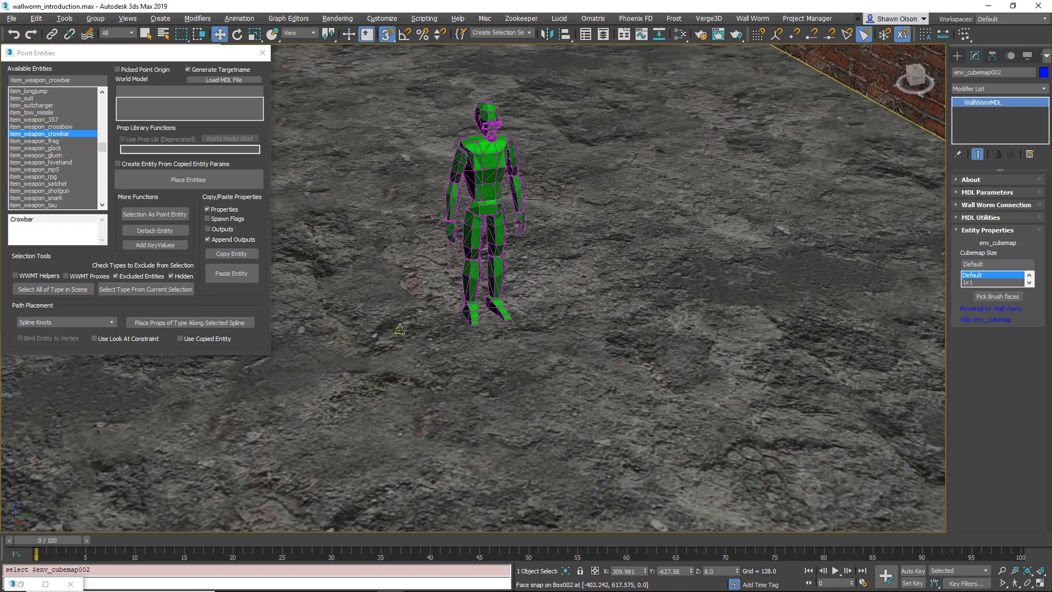
{"action": "scroll", "coordinate": [400, 329], "scroll_direction": "down", "scroll_amount": 3}
{"action": "left_click", "coordinate": [203, 184]}
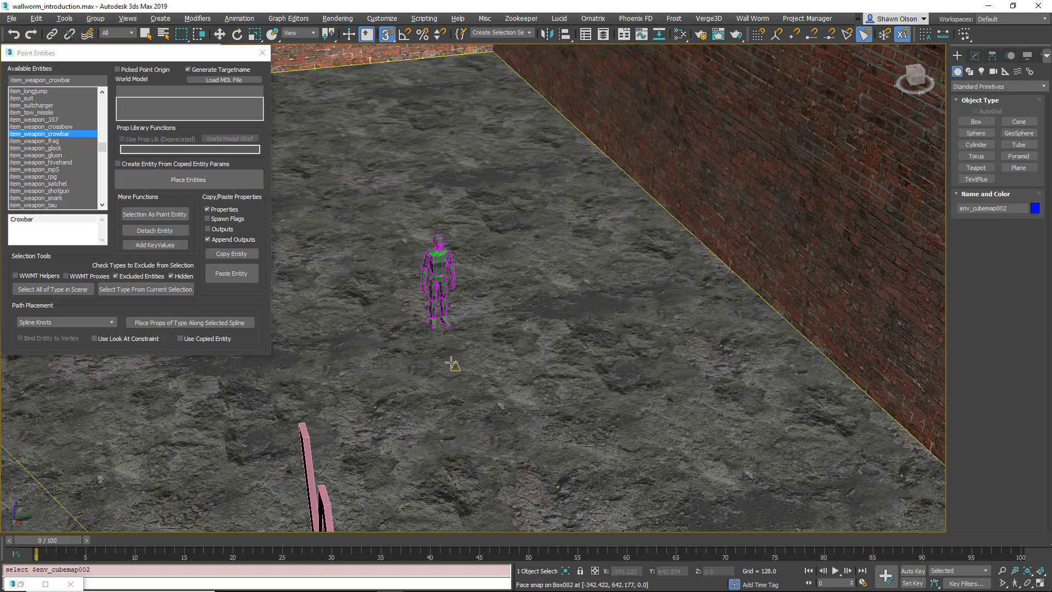
{"action": "left_click", "coordinate": [385, 331]}
{"action": "left_click", "coordinate": [422, 349]}
{"action": "left_click", "coordinate": [501, 307]}
{"action": "left_click", "coordinate": [484, 360]}
{"action": "left_click", "coordinate": [540, 336]}
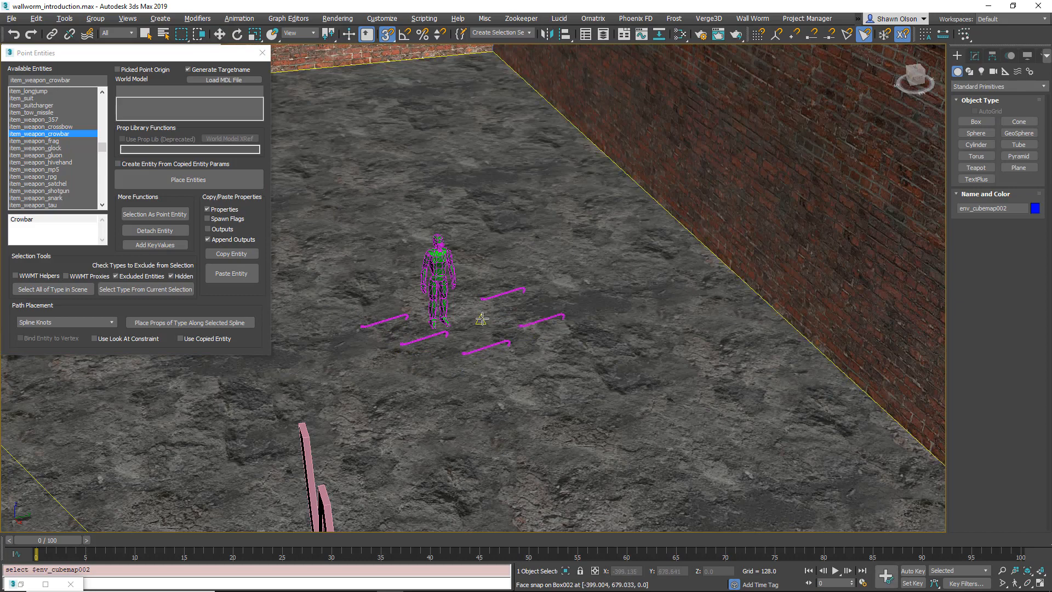
{"action": "left_click", "coordinate": [489, 269]}
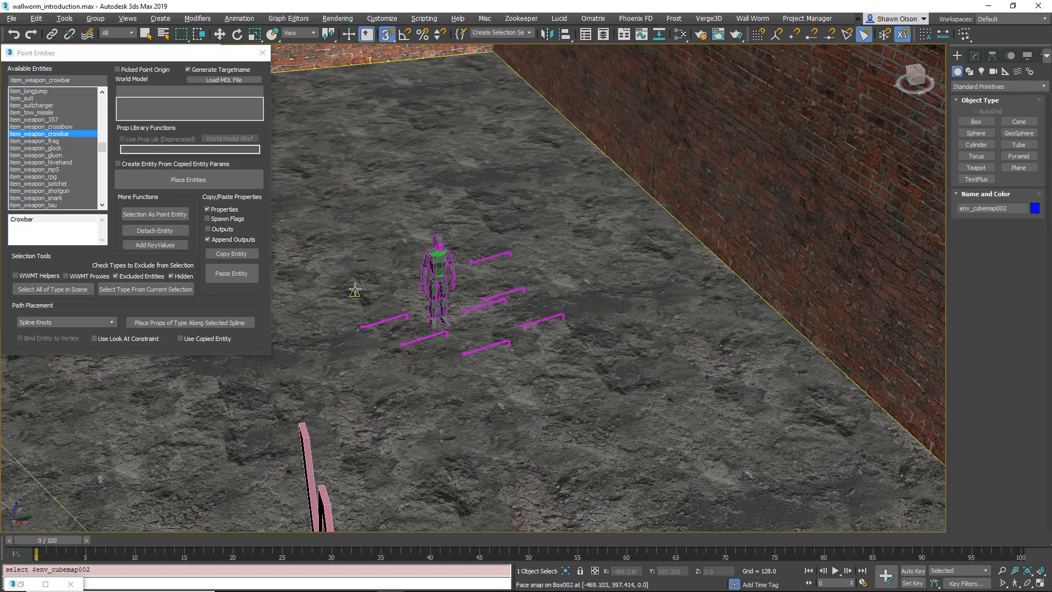
{"action": "left_click", "coordinate": [405, 258]}
{"action": "right_click", "coordinate": [403, 312]}
- Enable Picked Point Origin and place four more crowbars on the open floor beside the first group
{"action": "middle_click_drag", "start_coordinate": [329, 331], "coordinate": [519, 356], "text": "alt"}
{"action": "key", "text": "z"}
{"action": "scroll", "coordinate": [345, 293], "scroll_direction": "down", "scroll_amount": 8}
{"action": "scroll", "coordinate": [362, 294], "scroll_direction": "up", "scroll_amount": 3}
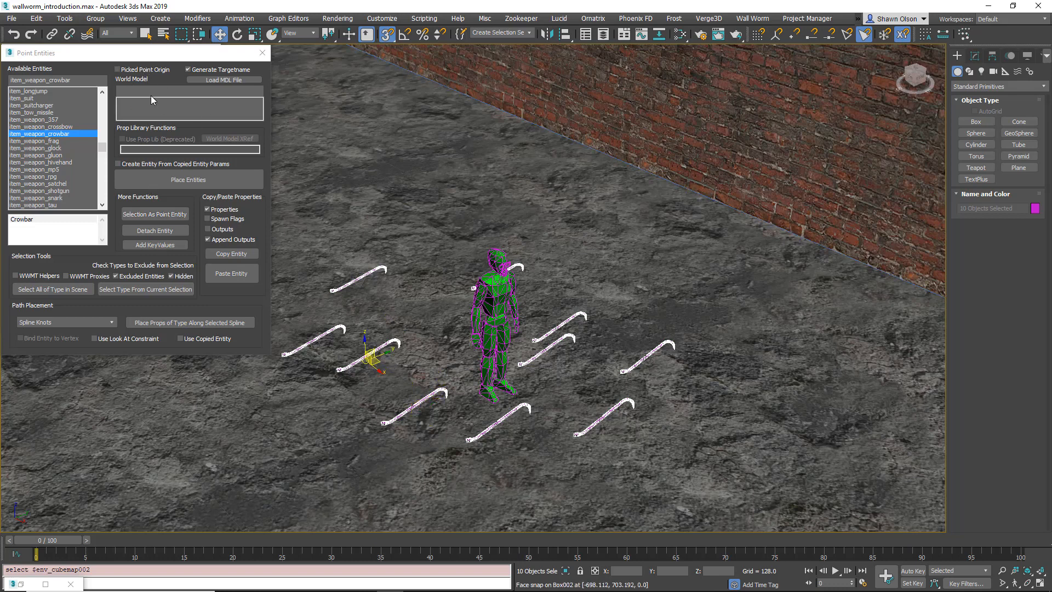
{"action": "left_click", "coordinate": [122, 70]}
{"action": "left_click", "coordinate": [182, 175]}
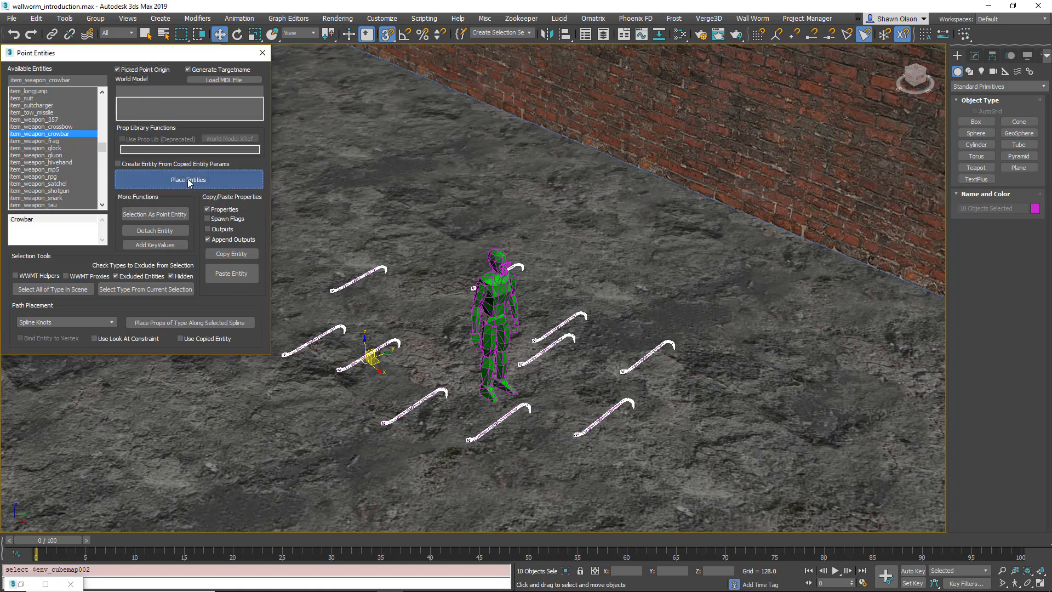
{"action": "middle_click_drag", "start_coordinate": [270, 426], "coordinate": [378, 399]}
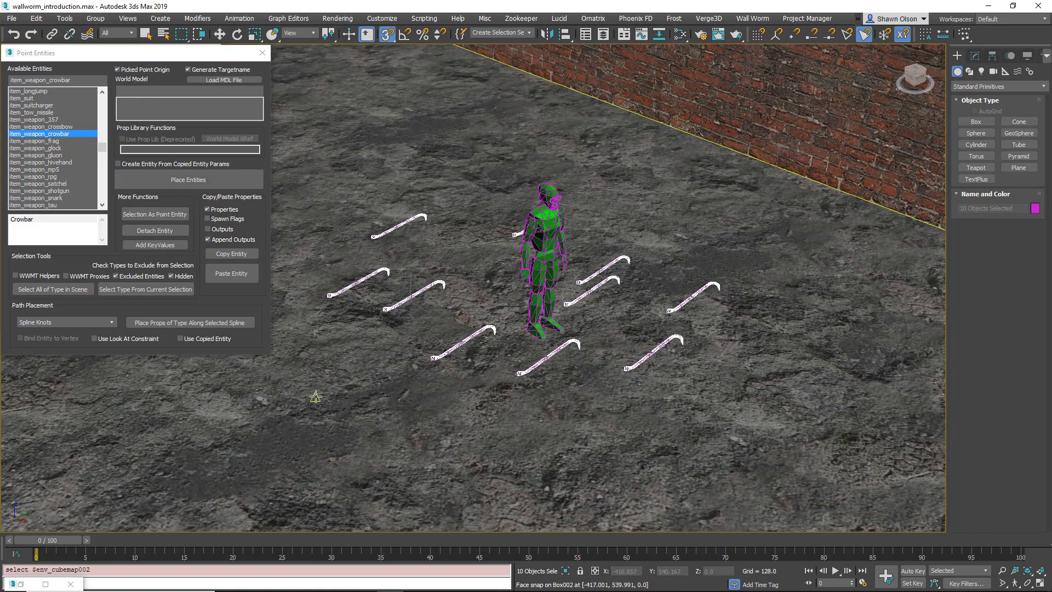
{"action": "left_click", "coordinate": [350, 424]}
{"action": "left_click", "coordinate": [403, 437]}
{"action": "left_click", "coordinate": [471, 469]}
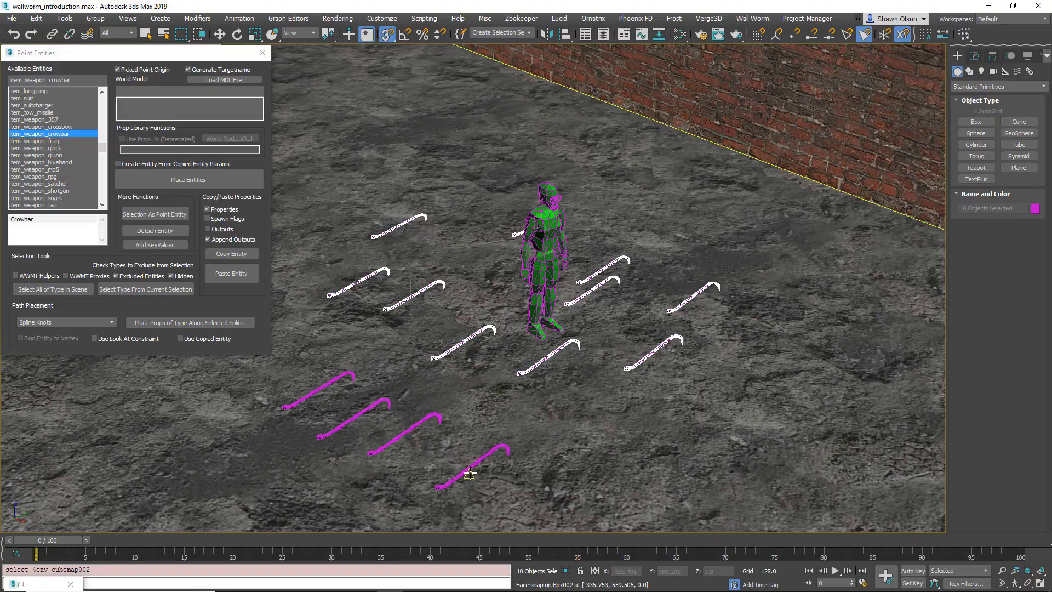
{"action": "right_click", "coordinate": [434, 449]}
- Examine up close how the crowbars of the two groups sit relative to the floor, especially the last one placed
{"action": "middle_click_drag", "start_coordinate": [435, 448], "coordinate": [433, 404], "text": "alt"}
{"action": "scroll", "coordinate": [406, 433], "scroll_direction": "up", "scroll_amount": 5}
{"action": "scroll", "coordinate": [442, 396], "scroll_direction": "down", "scroll_amount": 8}
{"action": "scroll", "coordinate": [438, 396], "scroll_direction": "up", "scroll_amount": 5}
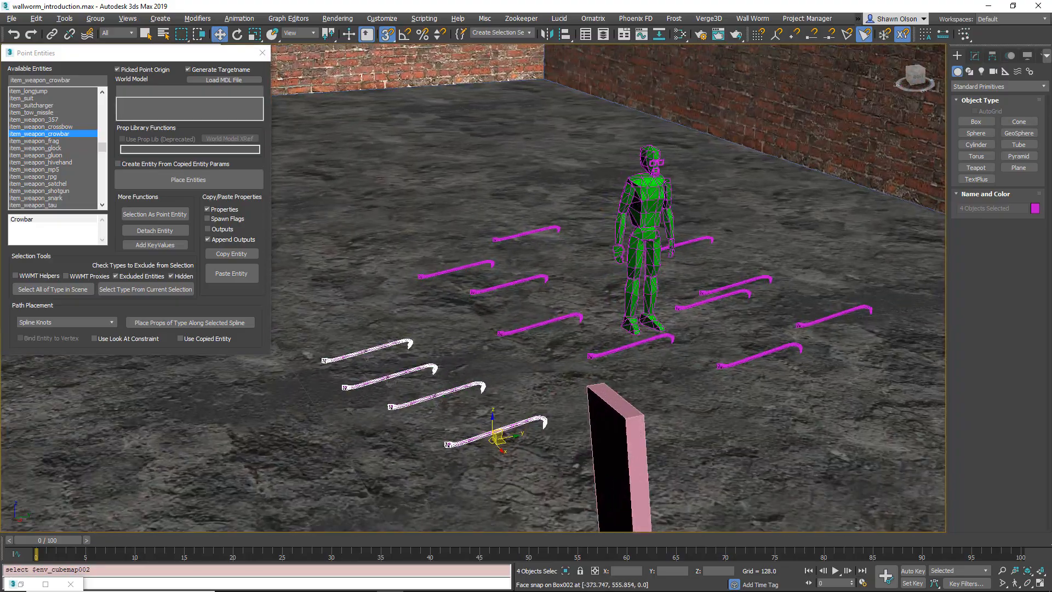
{"action": "left_click", "coordinate": [526, 327]}
{"action": "middle_click_drag", "start_coordinate": [526, 328], "coordinate": [564, 387], "text": "alt"}
{"action": "left_click", "coordinate": [567, 391]}
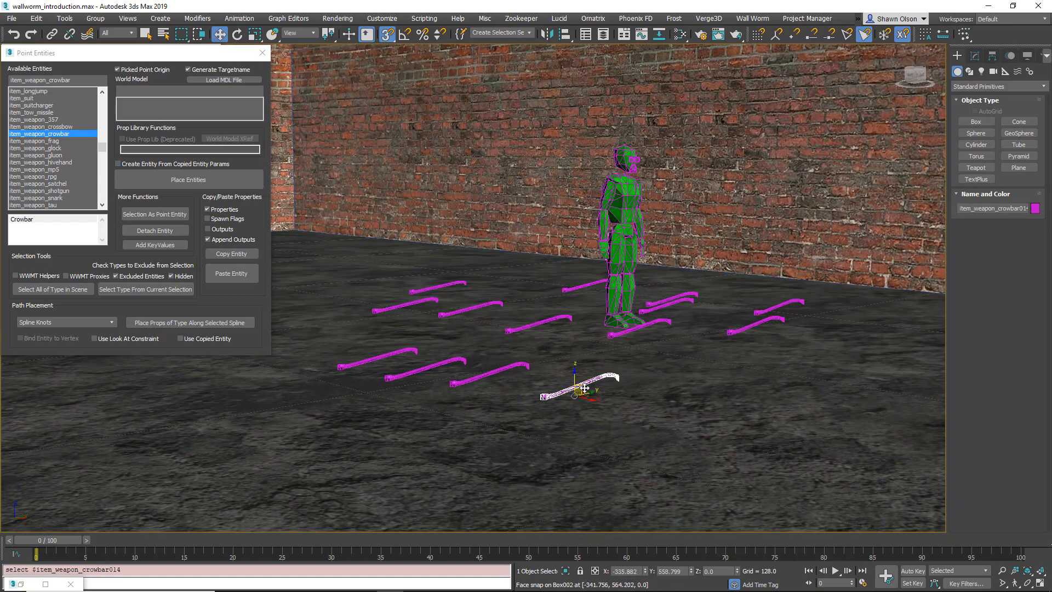
{"action": "key", "text": "z"}
{"action": "scroll", "coordinate": [581, 383], "scroll_direction": "down", "scroll_amount": 4}
{"action": "scroll", "coordinate": [581, 383], "scroll_direction": "up", "scroll_amount": 2}
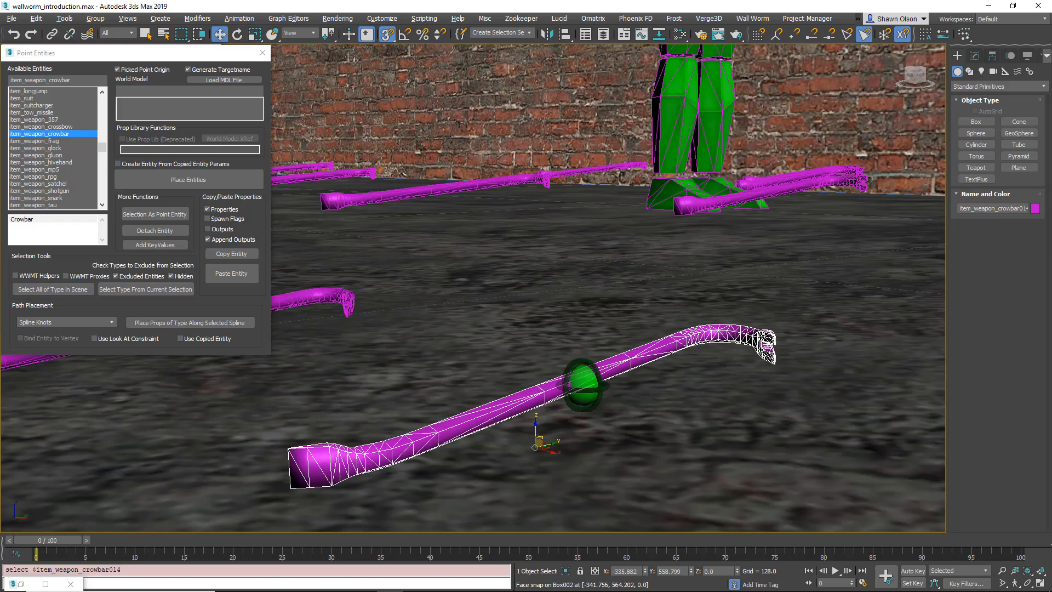
{"action": "mouse_move", "coordinate": [580, 382]}
{"action": "middle_mouse_down", "text": "alt"}
{"action": "mouse_move", "coordinate": [590, 370]}
{"action": "mouse_move", "coordinate": [592, 383]}
{"action": "middle_mouse_up", "text": "alt"}
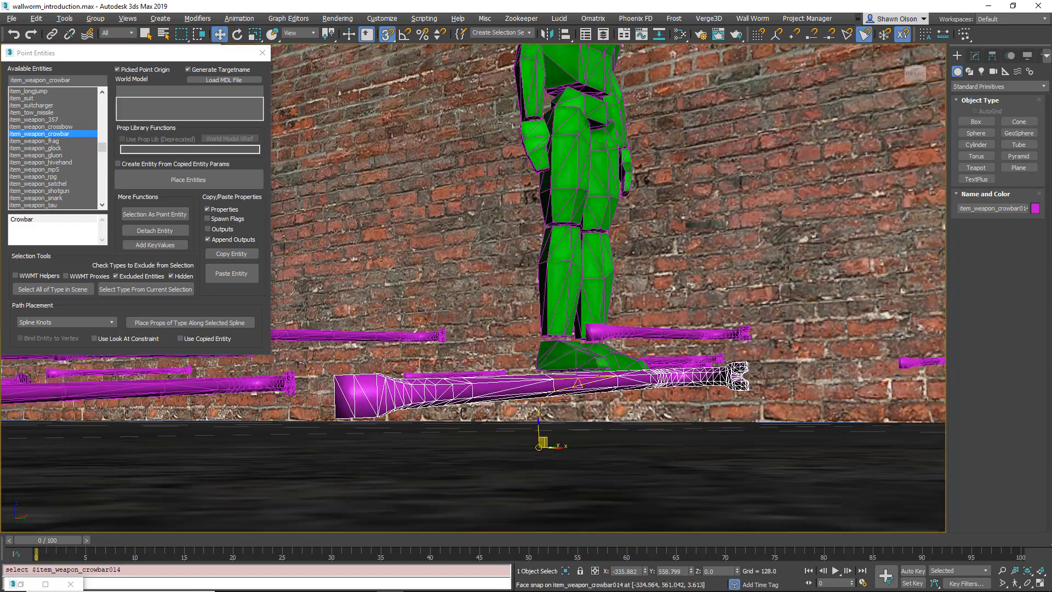
{"action": "scroll", "coordinate": [495, 389], "scroll_direction": "down", "scroll_amount": 4}
{"action": "middle_click_drag", "start_coordinate": [495, 389], "coordinate": [487, 427], "text": "alt"}
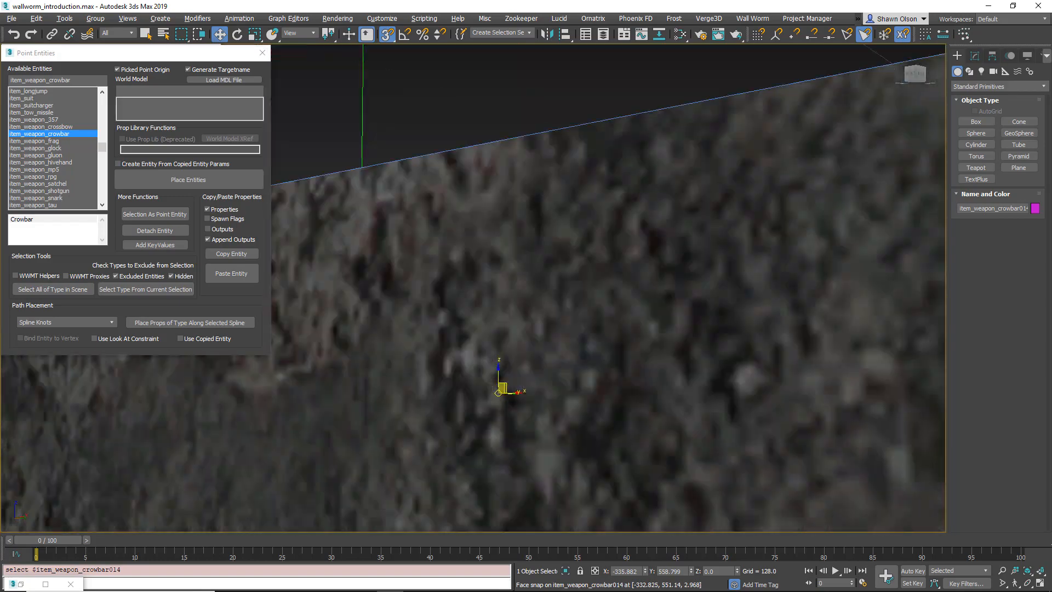
{"action": "scroll", "coordinate": [486, 430], "scroll_direction": "up", "scroll_amount": 4}
{"action": "key", "text": "z"}
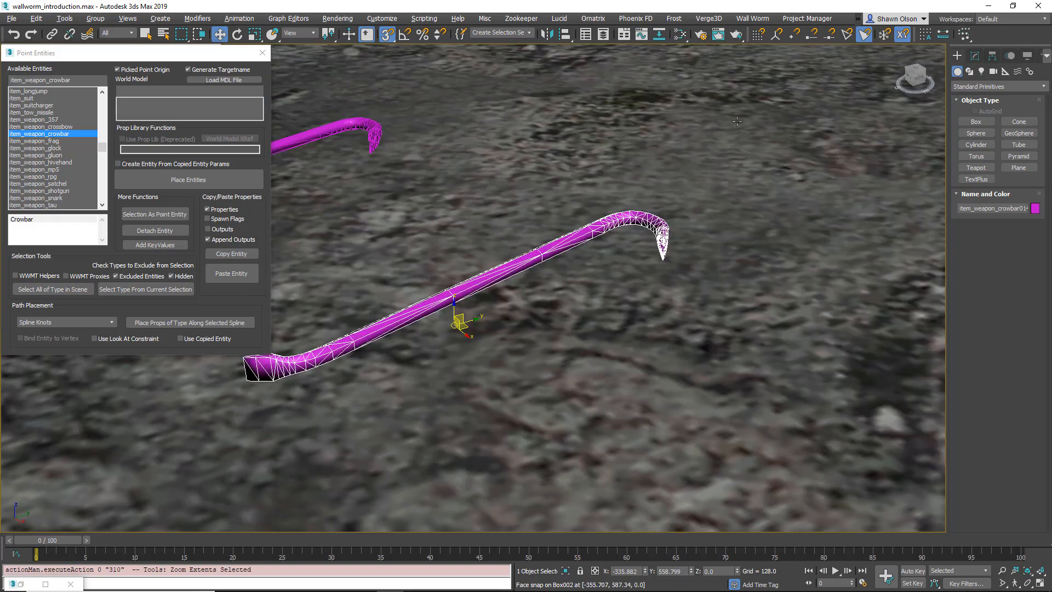
- Show the entity properties of the last placed crowbar and its neighbour, and turn off the edged faces display
{"action": "left_click", "coordinate": [975, 54]}
{"action": "scroll", "coordinate": [609, 263], "scroll_direction": "down", "scroll_amount": 4}
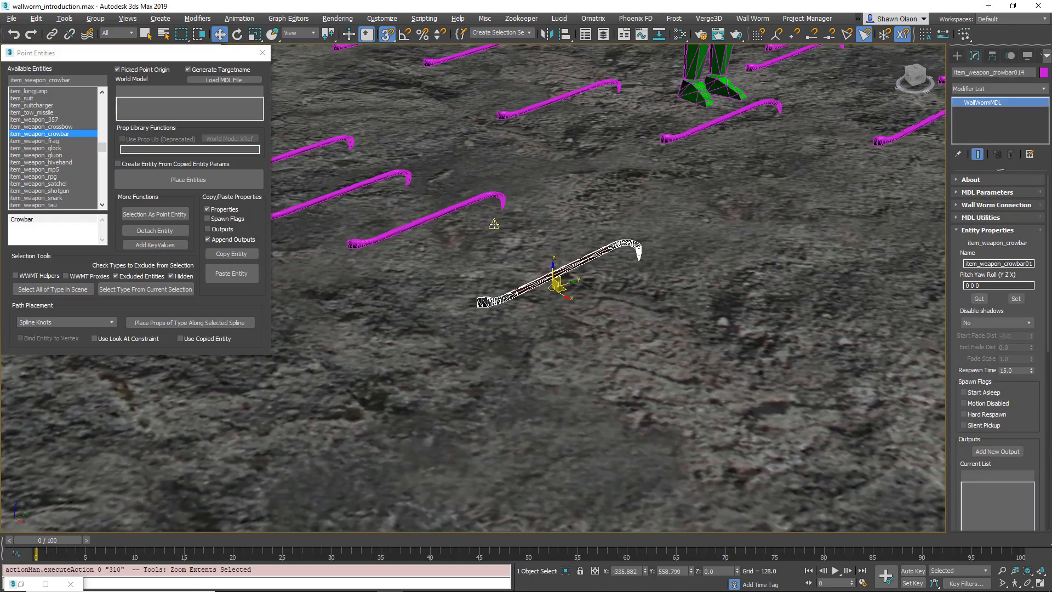
{"action": "left_click", "coordinate": [436, 212]}
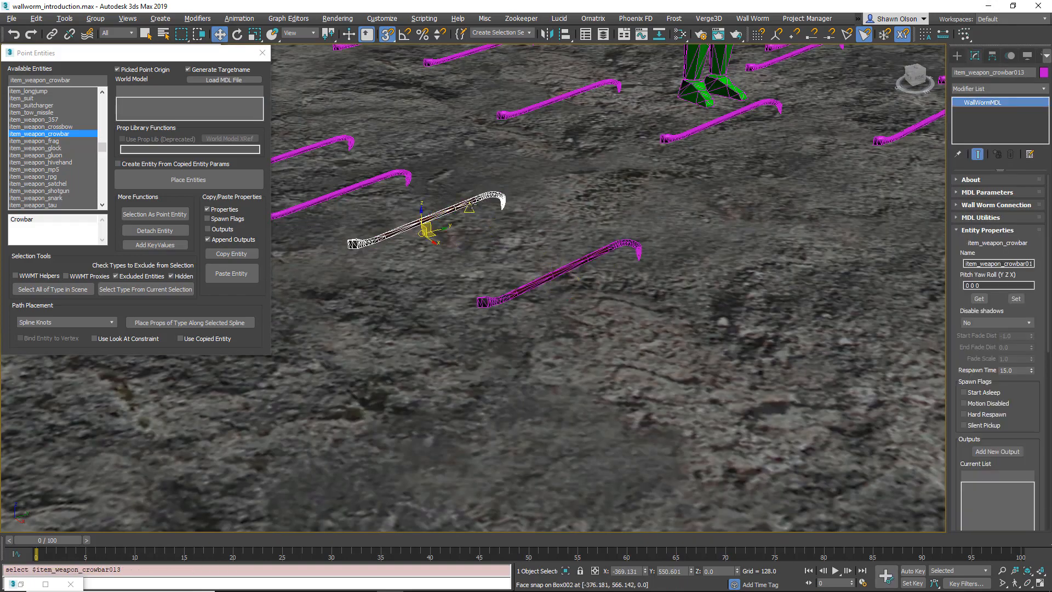
{"action": "middle_click_drag", "start_coordinate": [506, 228], "coordinate": [509, 323]}
{"action": "key", "text": "F4"}
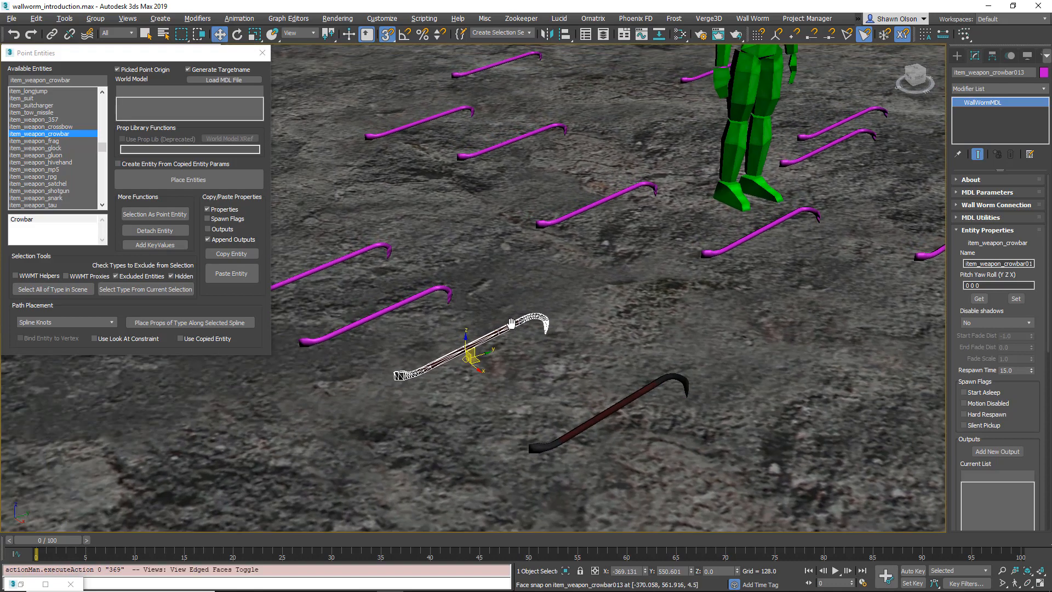
- Select further crowbars in both groups one after another so that their model textures load
{"action": "left_click", "coordinate": [403, 305]}
{"action": "left_click", "coordinate": [361, 252]}
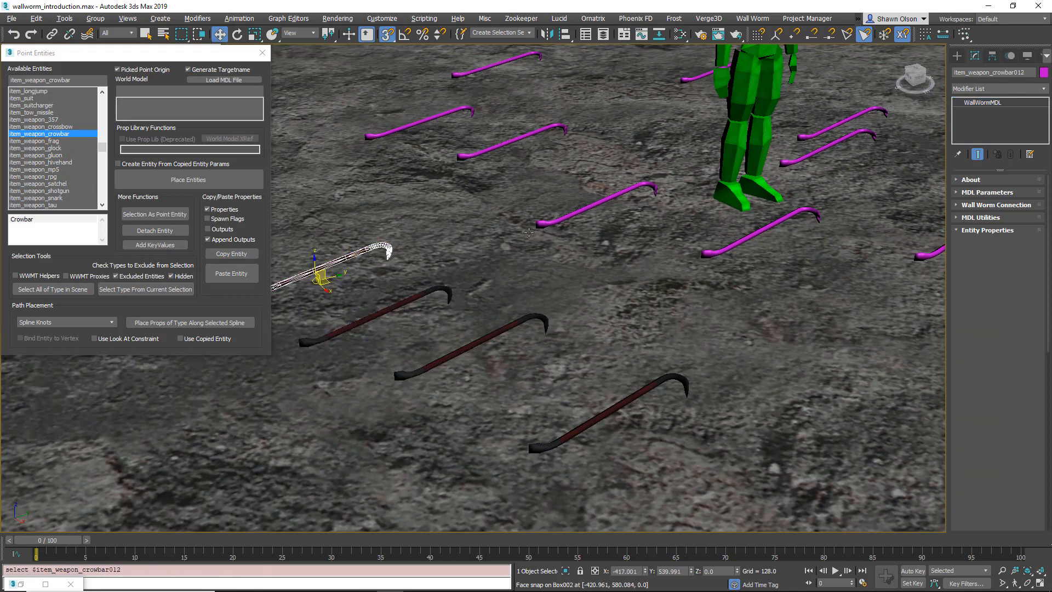
{"action": "left_click", "coordinate": [609, 199]}
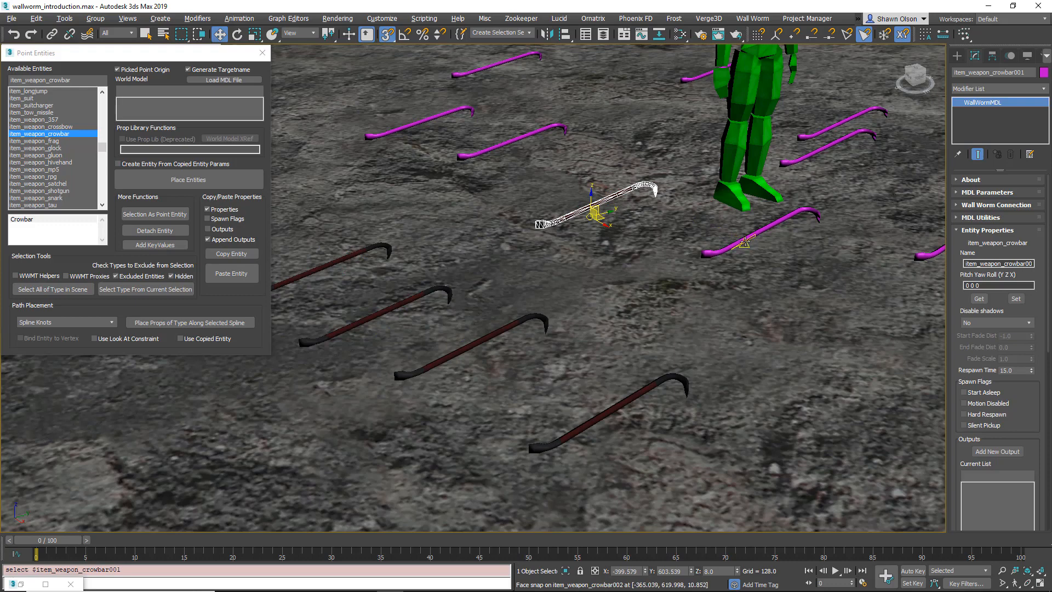
{"action": "left_click", "coordinate": [733, 239]}
{"action": "middle_click_drag", "start_coordinate": [907, 273], "coordinate": [884, 278]}
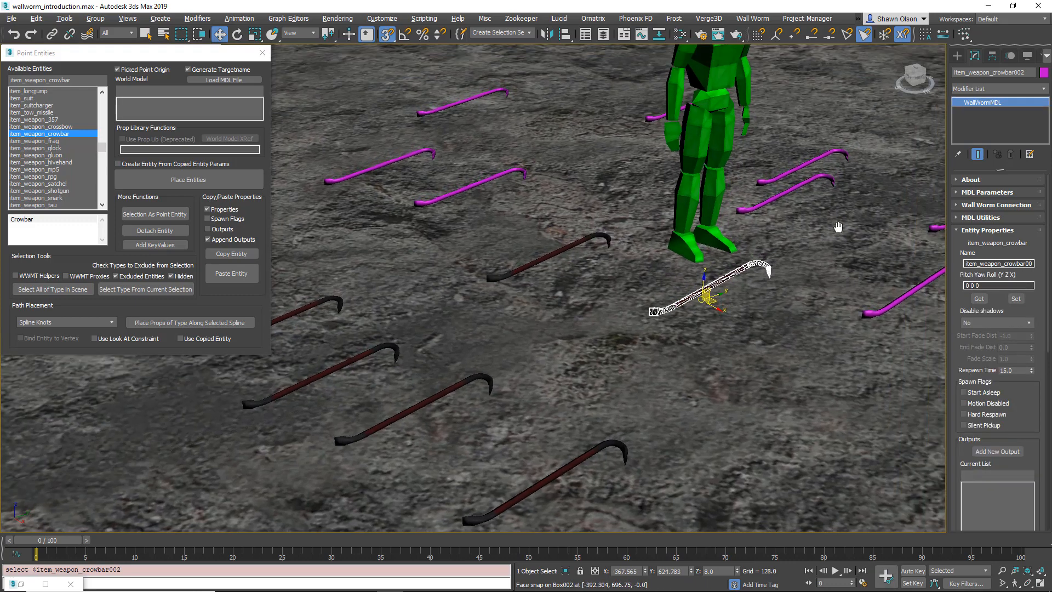
{"action": "left_click", "coordinate": [898, 309]}
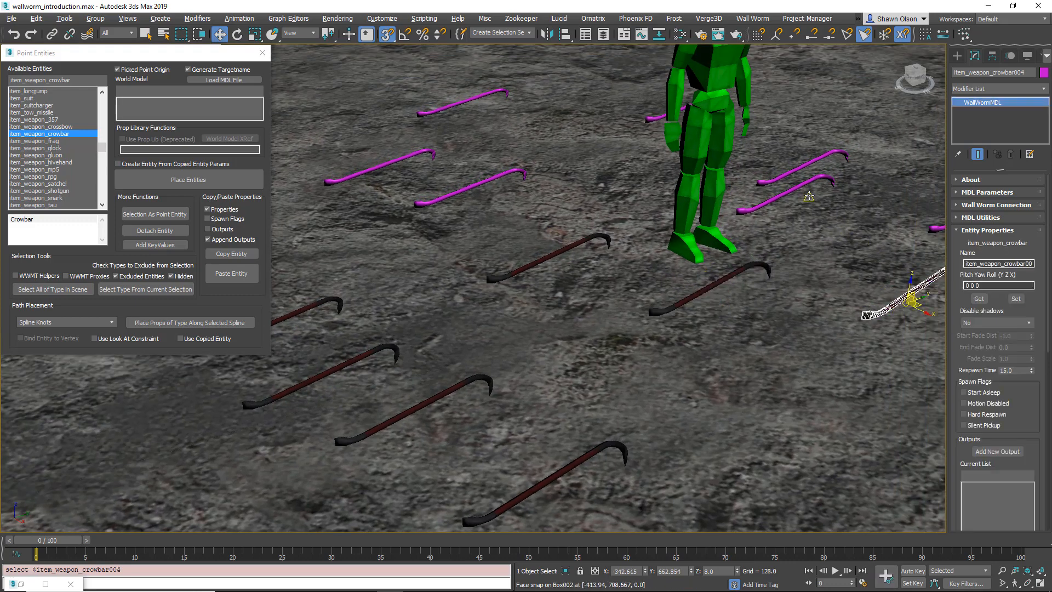
{"action": "left_click", "coordinate": [798, 188]}
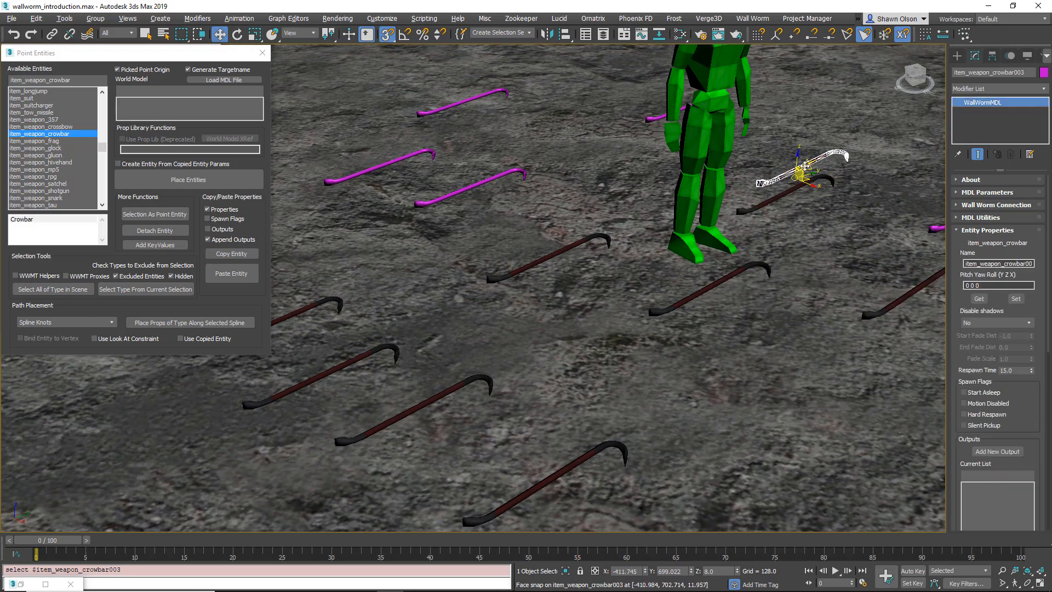
- Inspect the generated entity name of several placed crowbars around the green player figure
{"action": "left_click", "coordinate": [480, 186]}
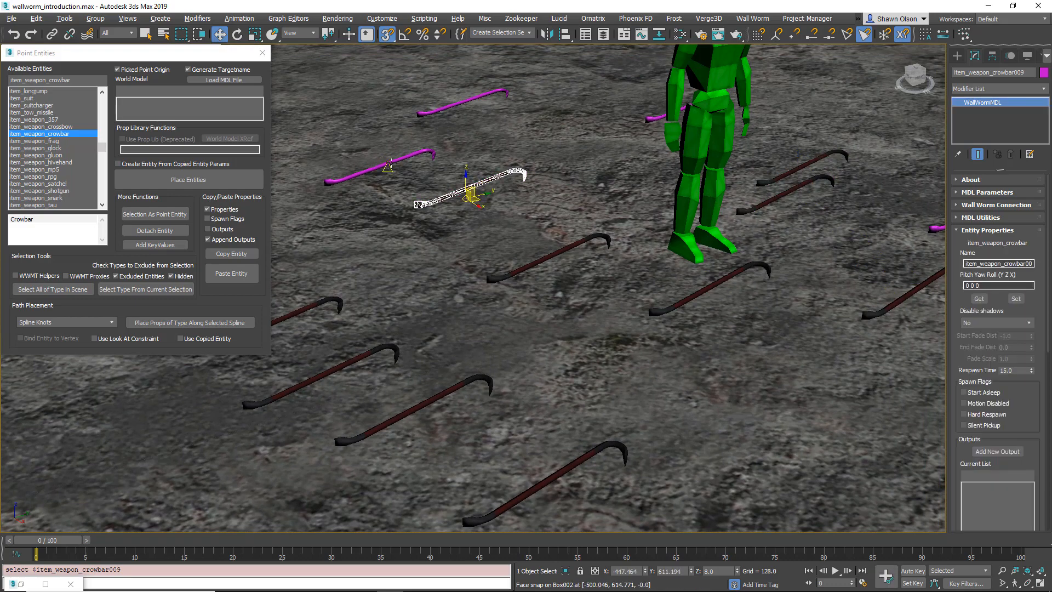
{"action": "left_click", "coordinate": [390, 163]}
{"action": "left_click", "coordinate": [463, 101]}
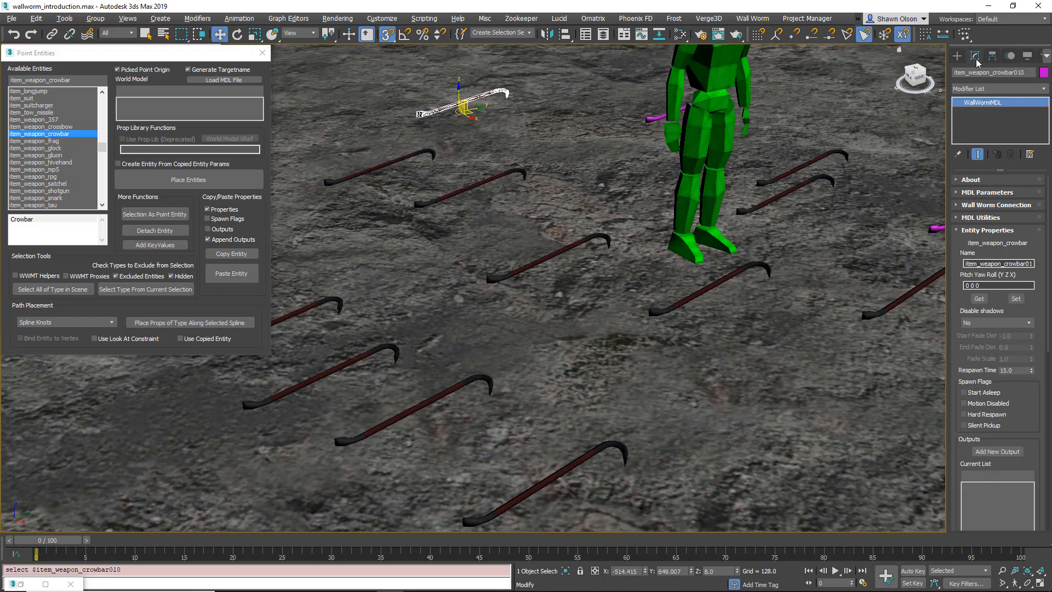
{"action": "middle_click_drag", "start_coordinate": [704, 225], "coordinate": [542, 246]}
{"action": "left_click", "coordinate": [787, 239]}
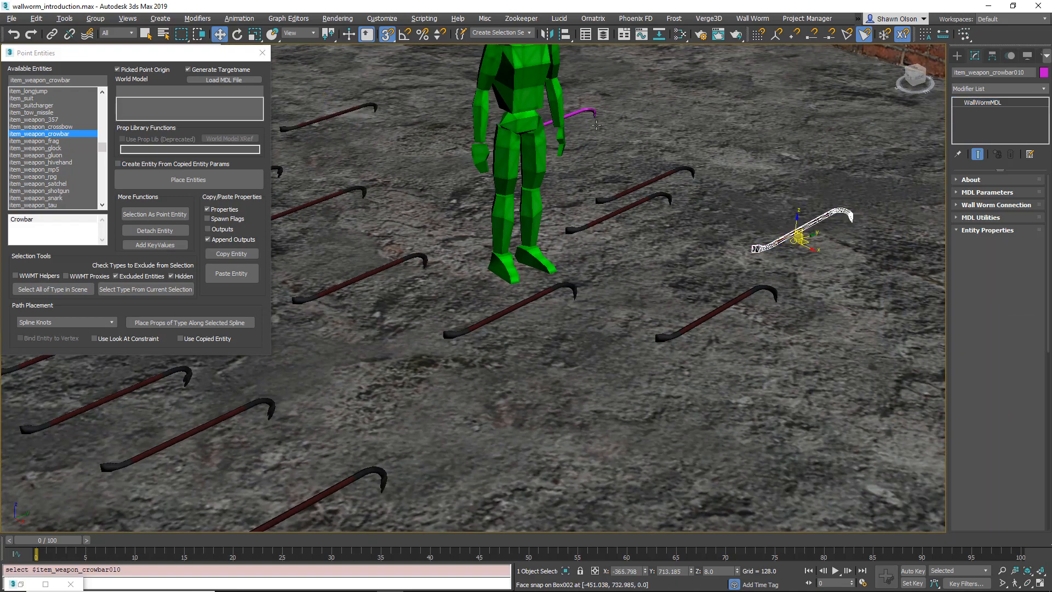
{"action": "left_click", "coordinate": [595, 122]}
{"action": "scroll", "coordinate": [567, 327], "scroll_direction": "down", "scroll_amount": 6}
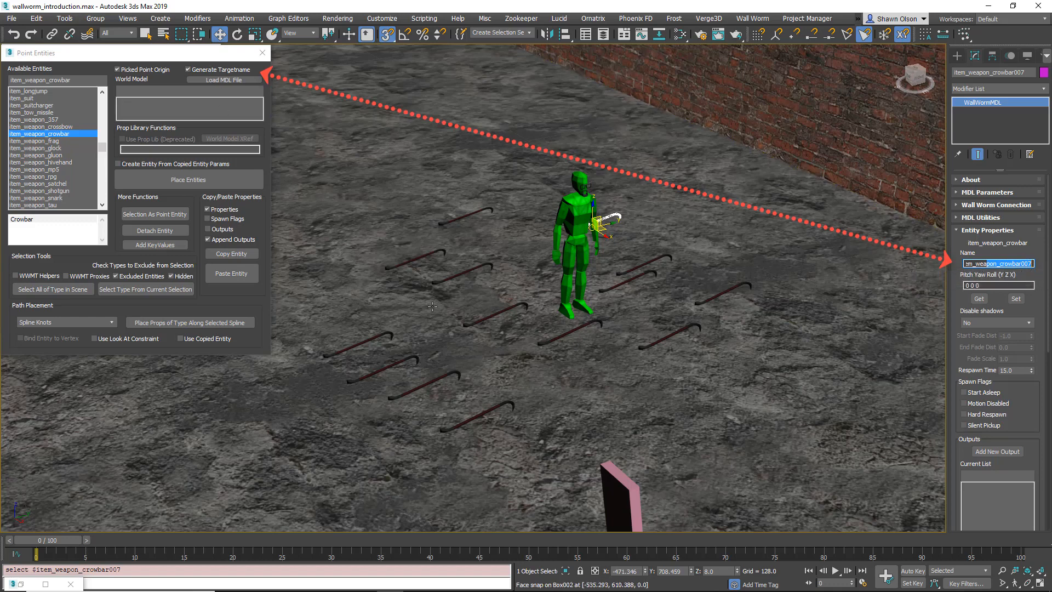
{"action": "left_click", "coordinate": [433, 380]}
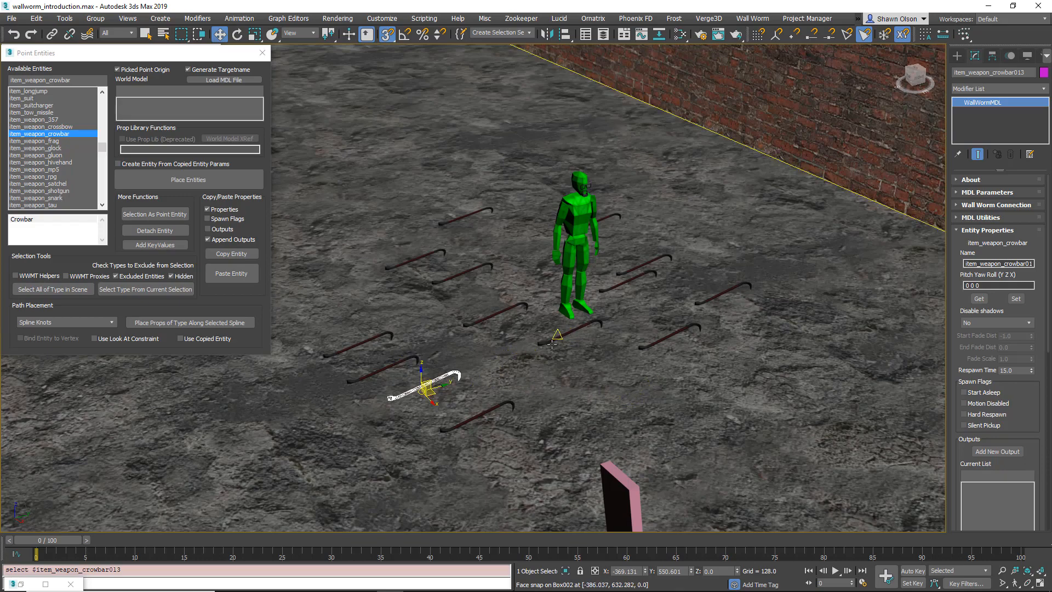
- Add a new output to the blue trigger box Box010 and set its output event to OnEndTouch
{"action": "mouse_move", "coordinate": [564, 405]}
{"action": "middle_mouse_down", "text": "alt"}
{"action": "mouse_move", "coordinate": [630, 399]}
{"action": "mouse_move", "coordinate": [547, 340]}
{"action": "mouse_move", "coordinate": [635, 400]}
{"action": "mouse_move", "coordinate": [646, 386]}
{"action": "mouse_move", "coordinate": [549, 403]}
{"action": "middle_mouse_up", "text": "alt"}
{"action": "scroll", "coordinate": [559, 364], "scroll_direction": "down", "scroll_amount": 7}
{"action": "scroll", "coordinate": [565, 371], "scroll_direction": "up", "scroll_amount": 1}
{"action": "scroll", "coordinate": [636, 400], "scroll_direction": "down", "scroll_amount": 7}
{"action": "scroll", "coordinate": [549, 403], "scroll_direction": "up", "scroll_amount": 3}
{"action": "scroll", "coordinate": [549, 403], "scroll_direction": "down", "scroll_amount": 5}
{"action": "middle_click_drag", "start_coordinate": [625, 356], "coordinate": [762, 310], "text": "alt"}
{"action": "left_click", "coordinate": [762, 310]}
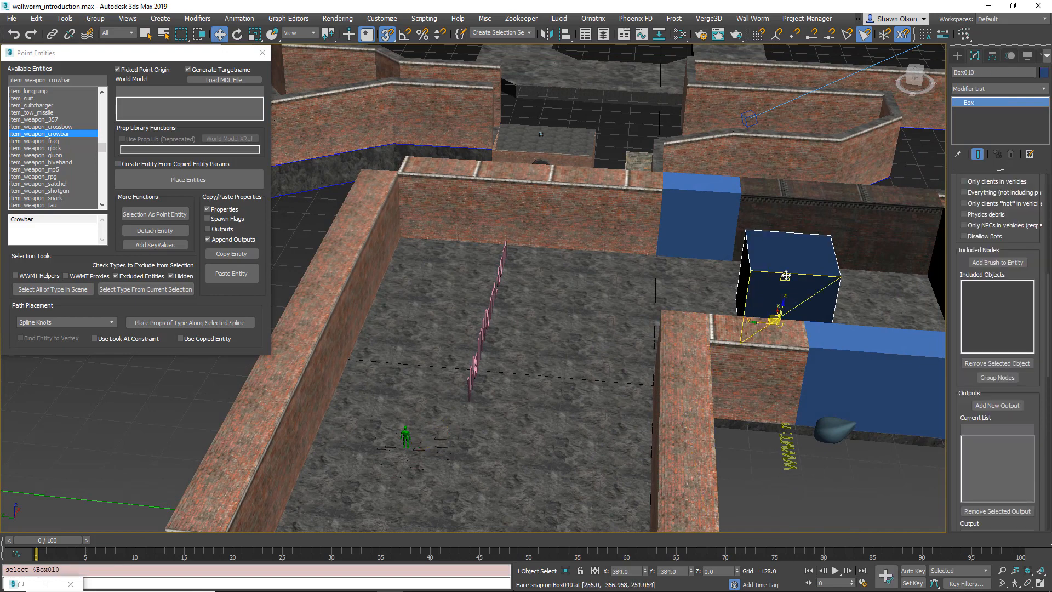
{"action": "scroll", "coordinate": [1041, 374], "scroll_direction": "up", "scroll_amount": 10}
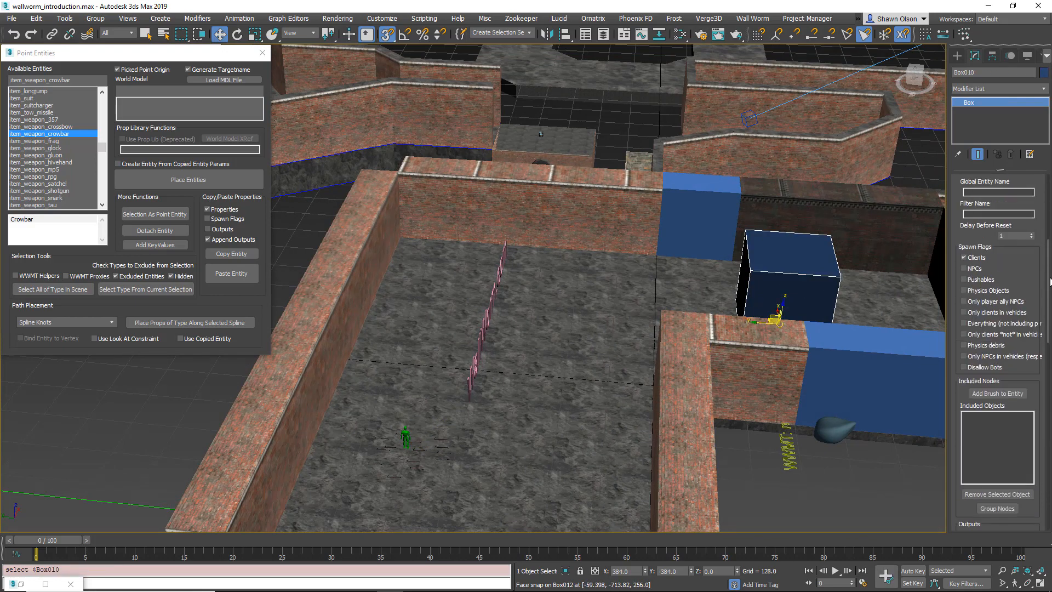
{"action": "scroll", "coordinate": [998, 351], "scroll_direction": "down", "scroll_amount": 10}
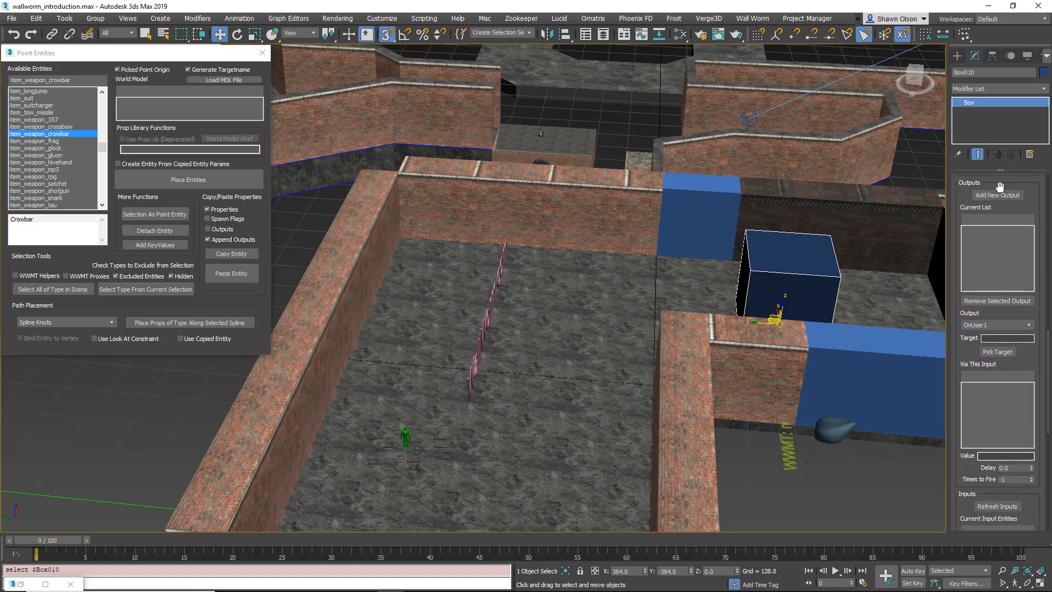
{"action": "left_click", "coordinate": [997, 196]}
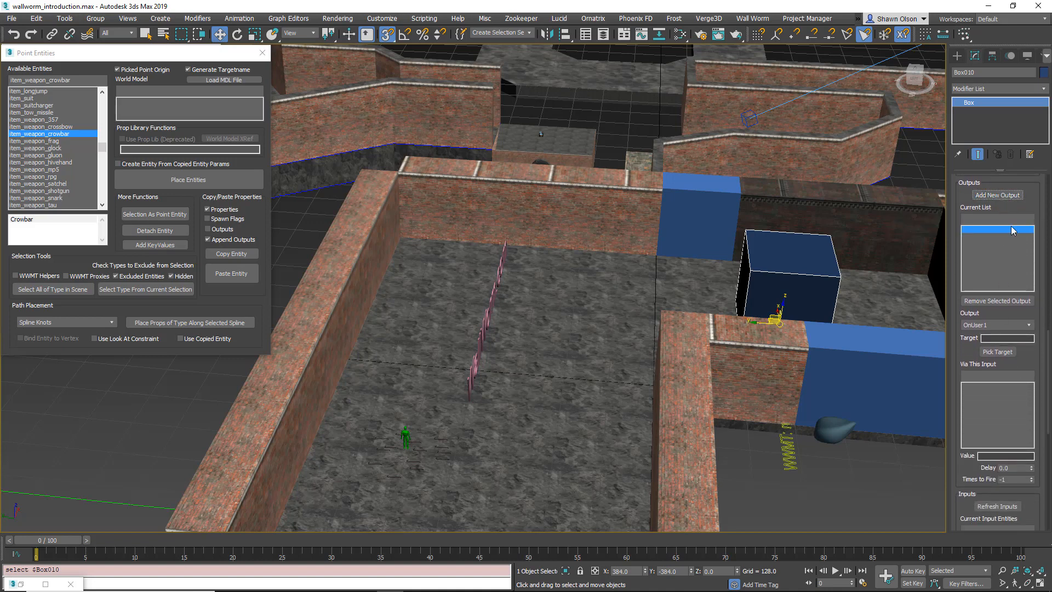
{"action": "left_click", "coordinate": [986, 326]}
{"action": "scroll", "coordinate": [992, 356], "scroll_direction": "down", "scroll_amount": 2}
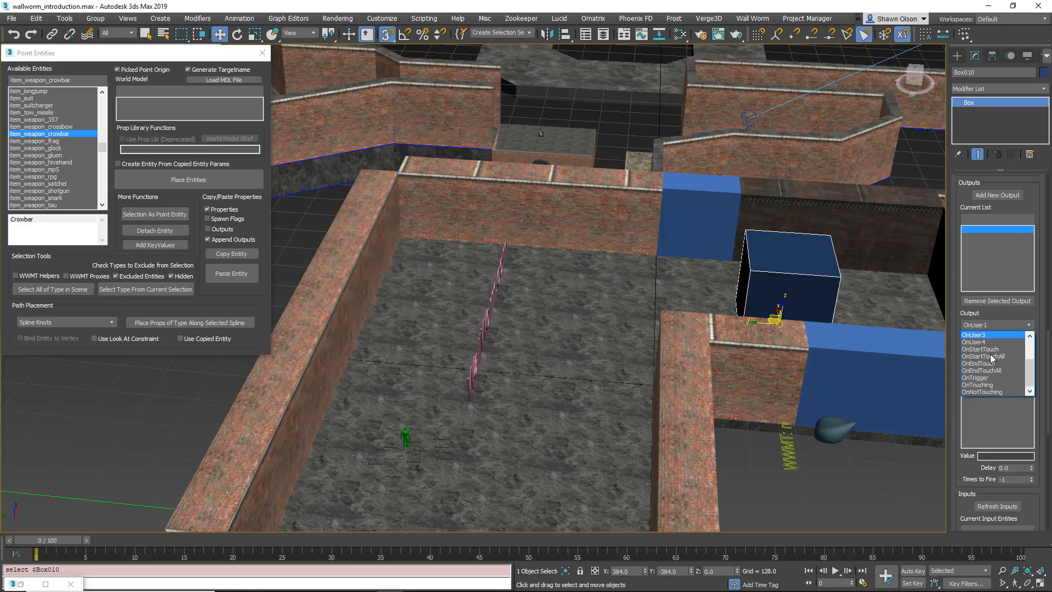
{"action": "left_click", "coordinate": [978, 363]}
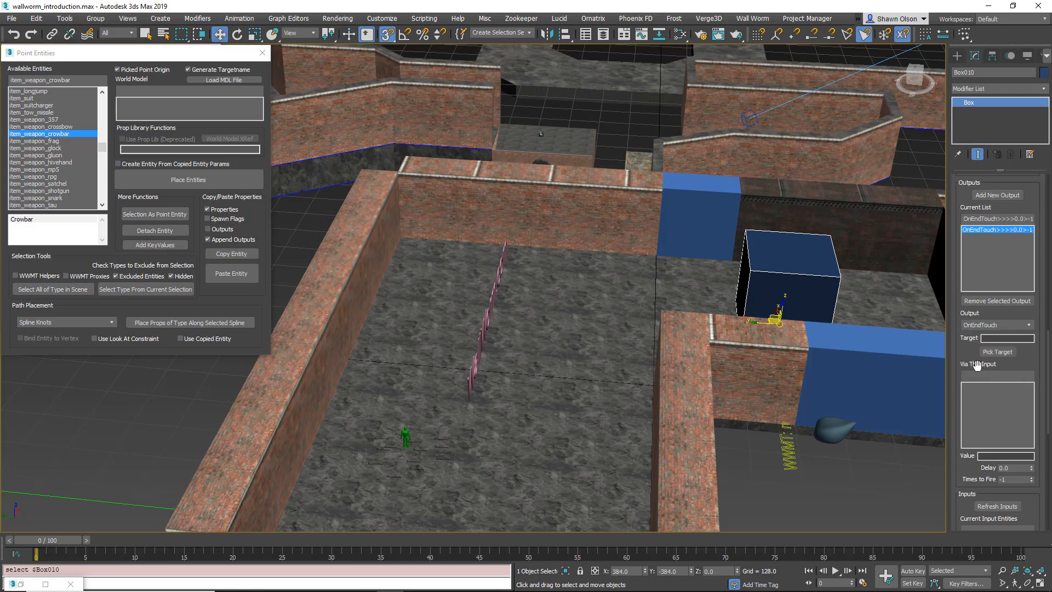
- Pick item_weapon_crowbar012 as the target of the OnEndTouch output and choose Kill as its input
{"action": "left_click", "coordinate": [998, 351]}
{"action": "scroll", "coordinate": [444, 461], "scroll_direction": "up", "scroll_amount": 5}
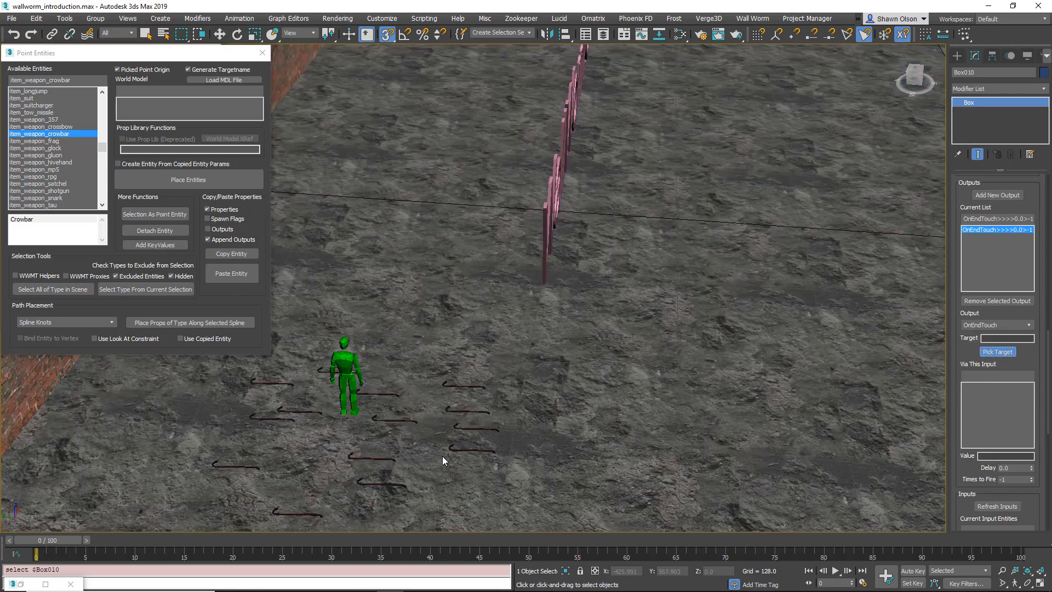
{"action": "left_click", "coordinate": [474, 429]}
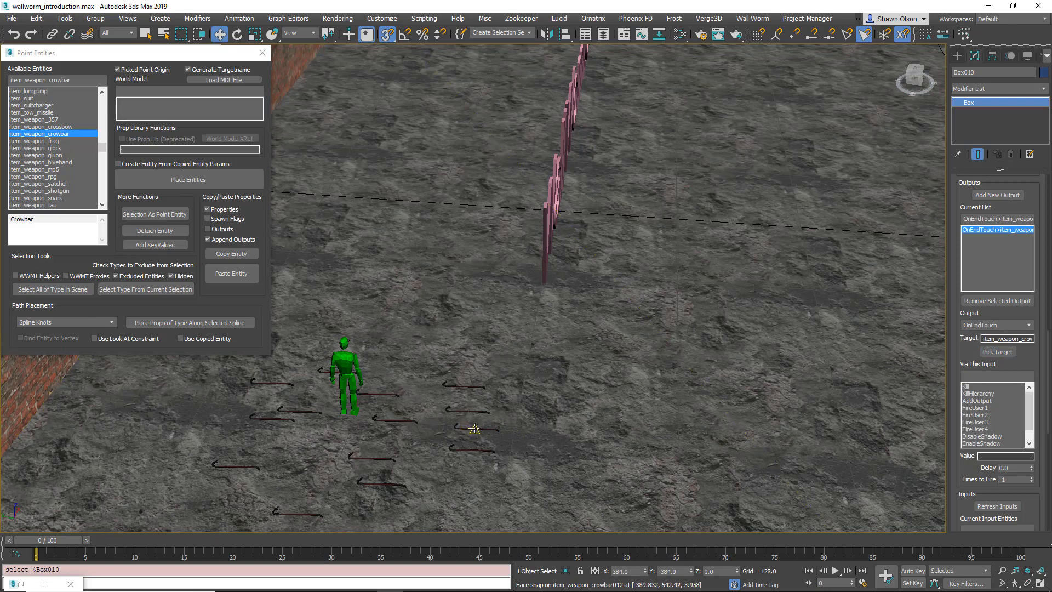
{"action": "double_click", "coordinate": [1017, 338]}
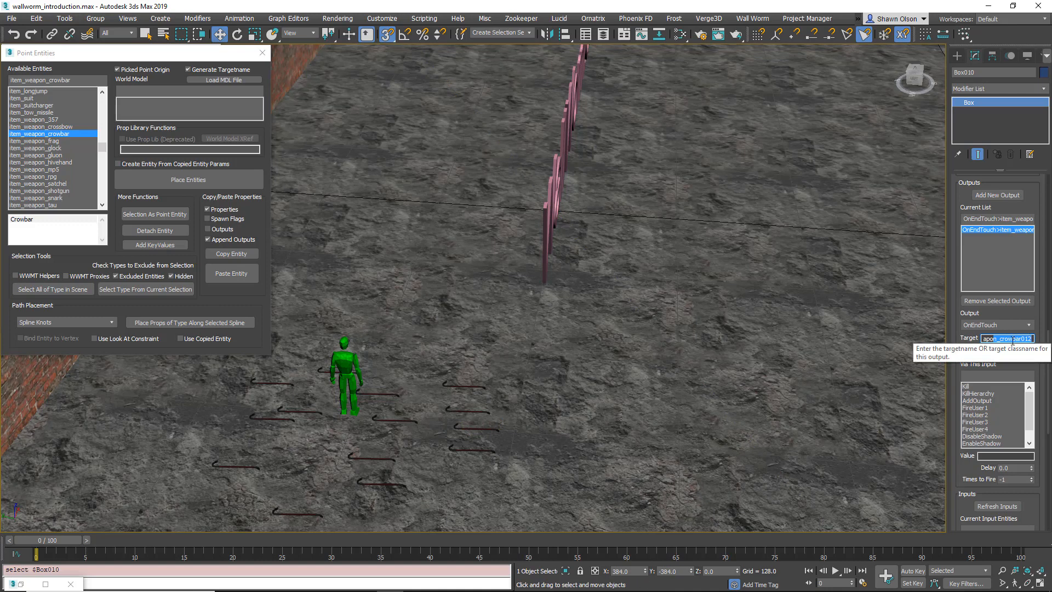
{"action": "left_click_drag", "start_coordinate": [1012, 341], "coordinate": [949, 338]}
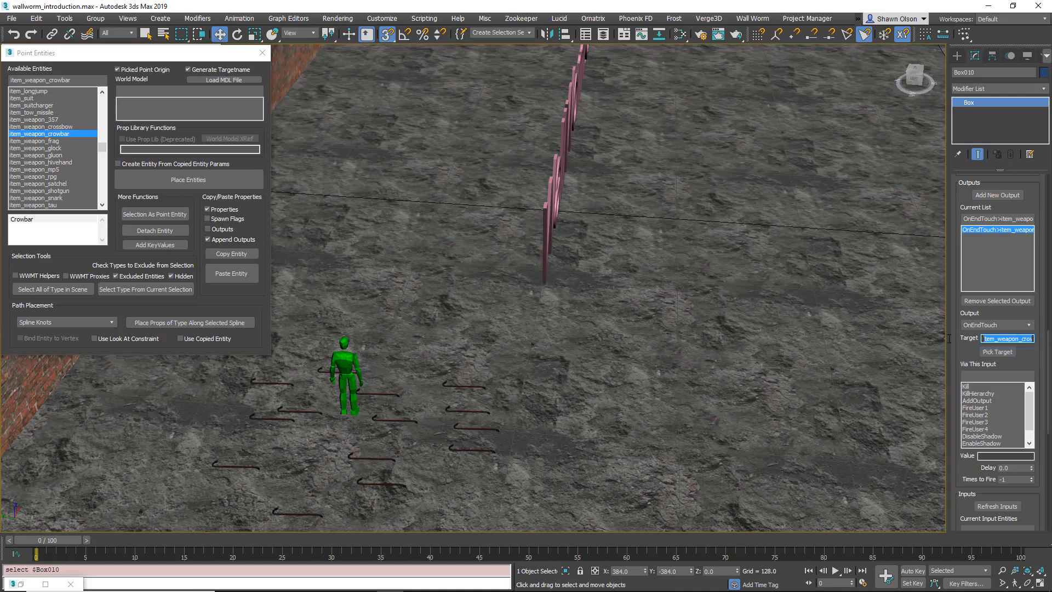
{"action": "left_click", "coordinate": [968, 387]}
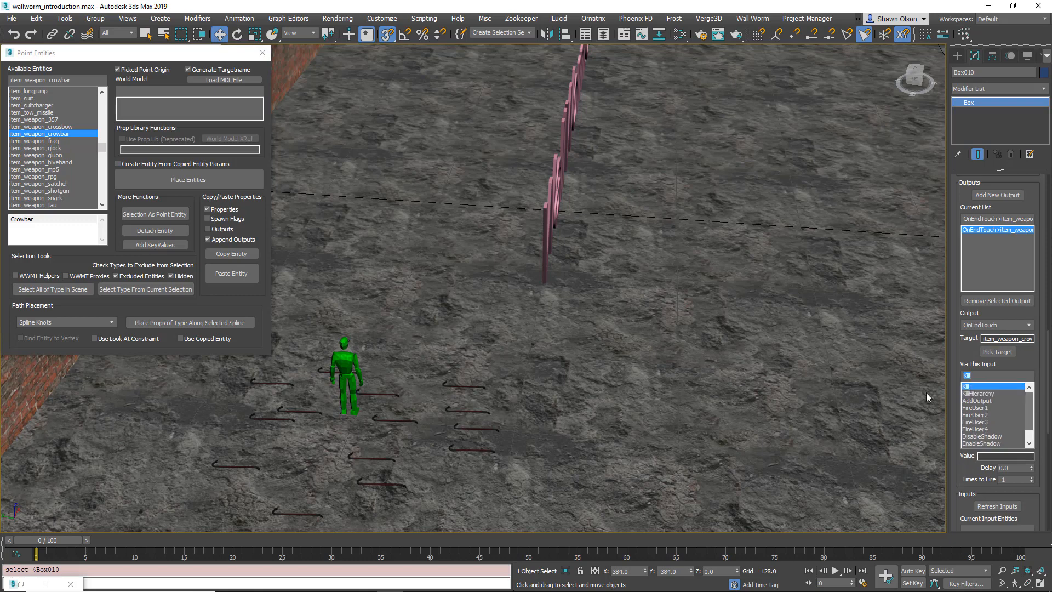
- Clear the entity name of item_weapon_crowbar014
{"action": "scroll", "coordinate": [558, 360], "scroll_direction": "down", "scroll_amount": 5}
{"action": "middle_click_drag", "start_coordinate": [559, 360], "coordinate": [372, 388]}
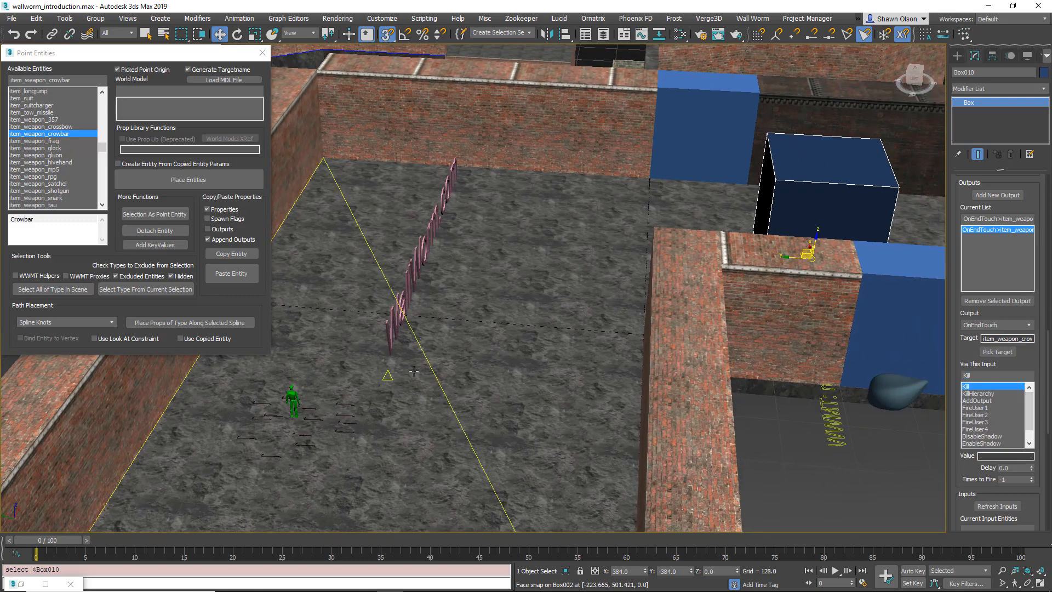
{"action": "left_click", "coordinate": [836, 186]}
{"action": "scroll", "coordinate": [324, 437], "scroll_direction": "up", "scroll_amount": 4}
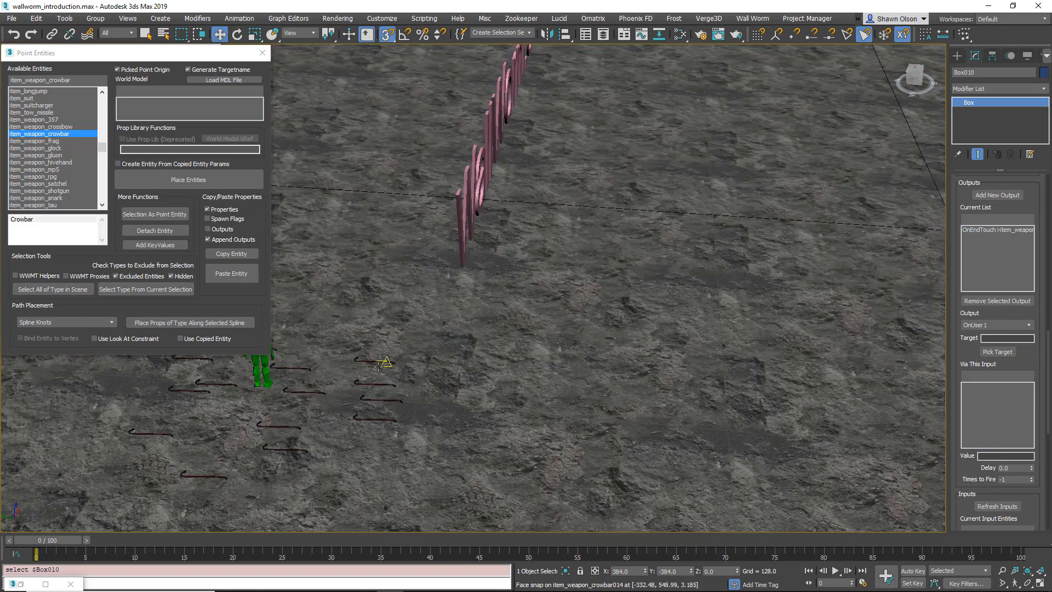
{"action": "left_click", "coordinate": [376, 360]}
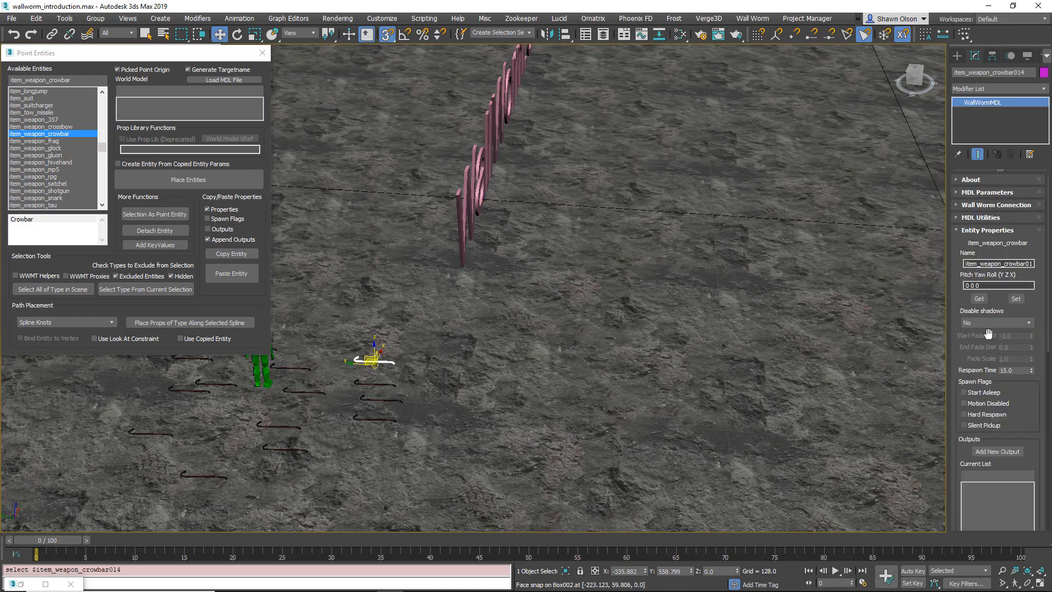
{"action": "left_click_drag", "start_coordinate": [1020, 264], "coordinate": [950, 265]}
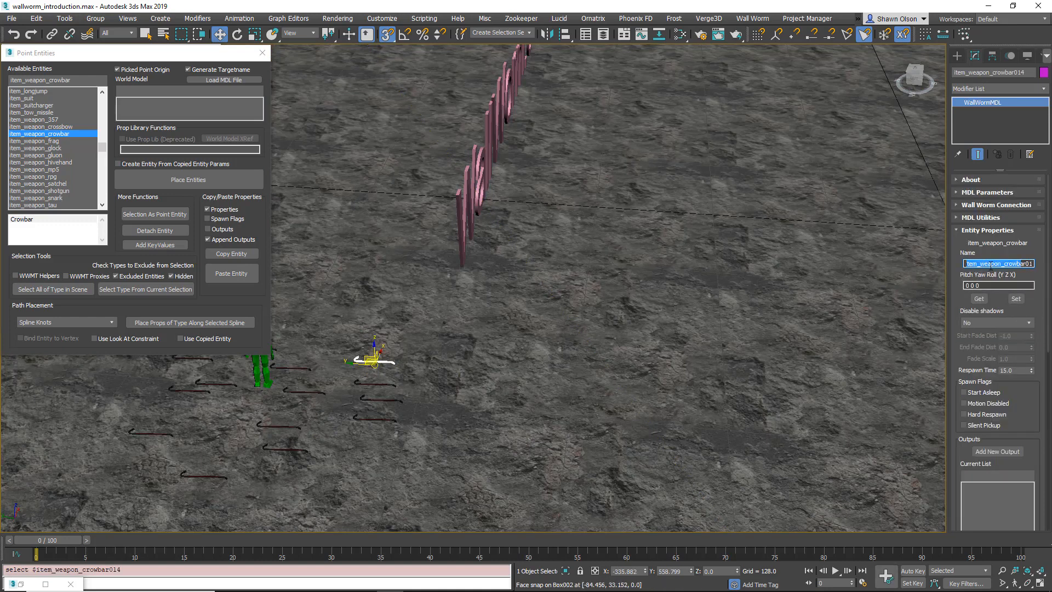
{"action": "key", "text": "BackSpace"}
{"action": "left_click_drag", "start_coordinate": [1023, 263], "coordinate": [924, 262]}
{"action": "key", "text": "BackSpace"}
- Retarget Box010's OnEndTouch output to the unnamed crowbar and check the target value it uses
{"action": "scroll", "coordinate": [814, 276], "scroll_direction": "down", "scroll_amount": 3}
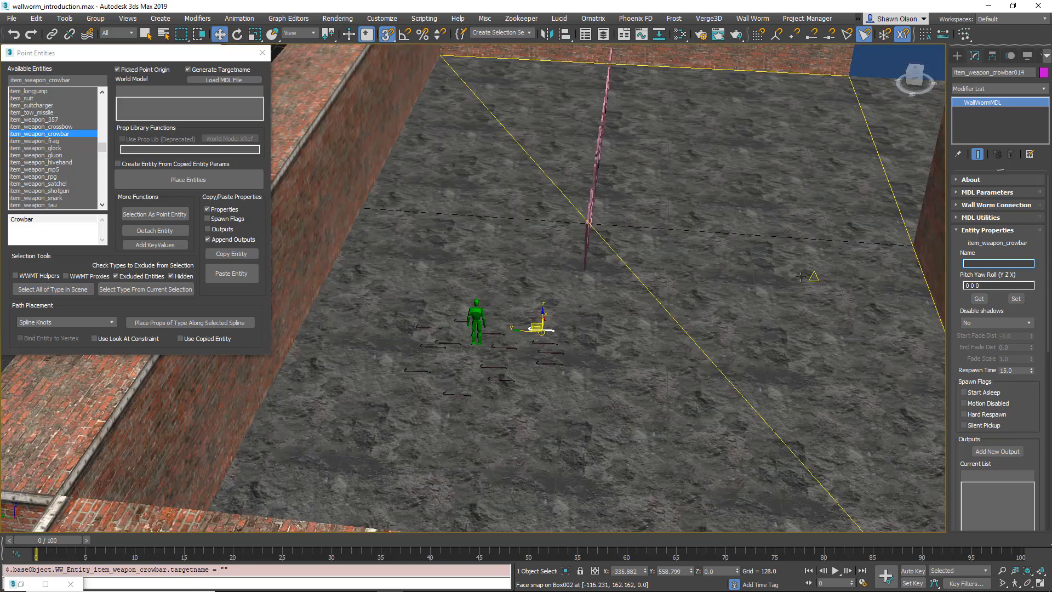
{"action": "middle_click_drag", "start_coordinate": [730, 285], "coordinate": [521, 394]}
{"action": "scroll", "coordinate": [521, 394], "scroll_direction": "down", "scroll_amount": 3}
{"action": "left_click", "coordinate": [868, 279]}
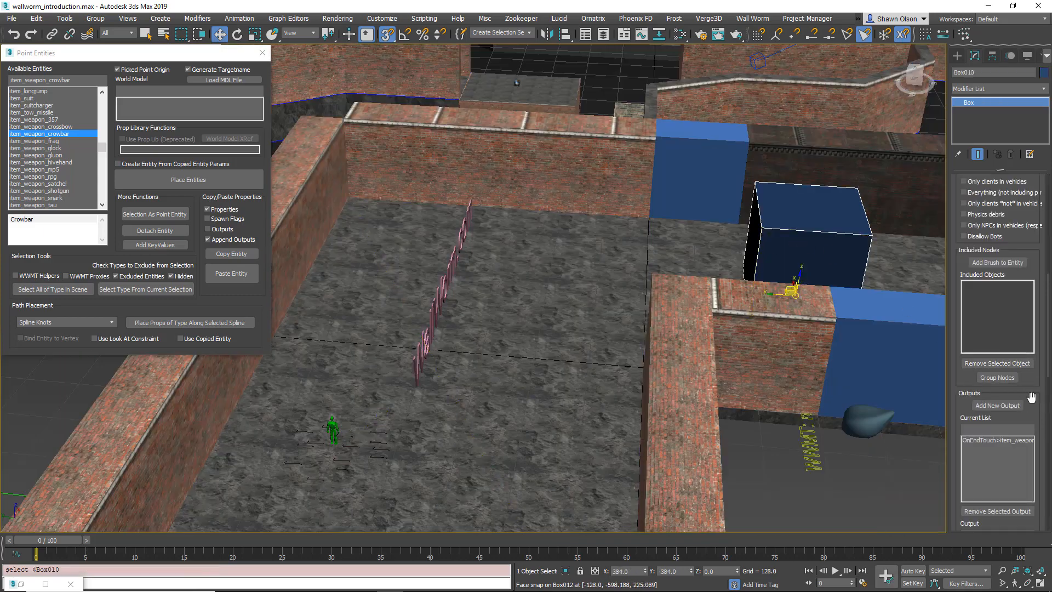
{"action": "left_click", "coordinate": [1015, 408]}
{"action": "scroll", "coordinate": [1013, 394], "scroll_direction": "down", "scroll_amount": 3}
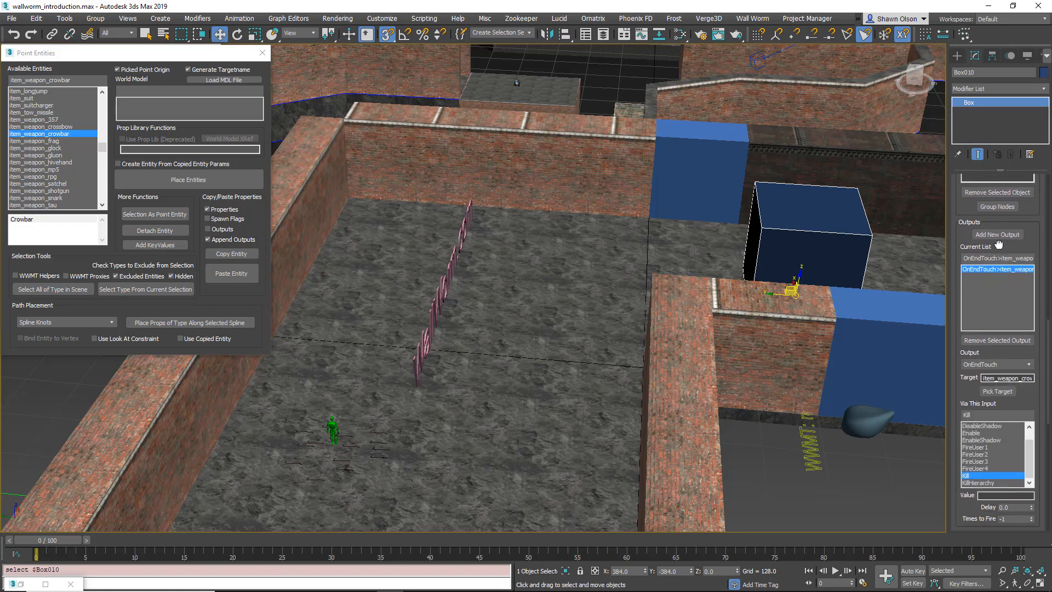
{"action": "left_click", "coordinate": [1000, 392]}
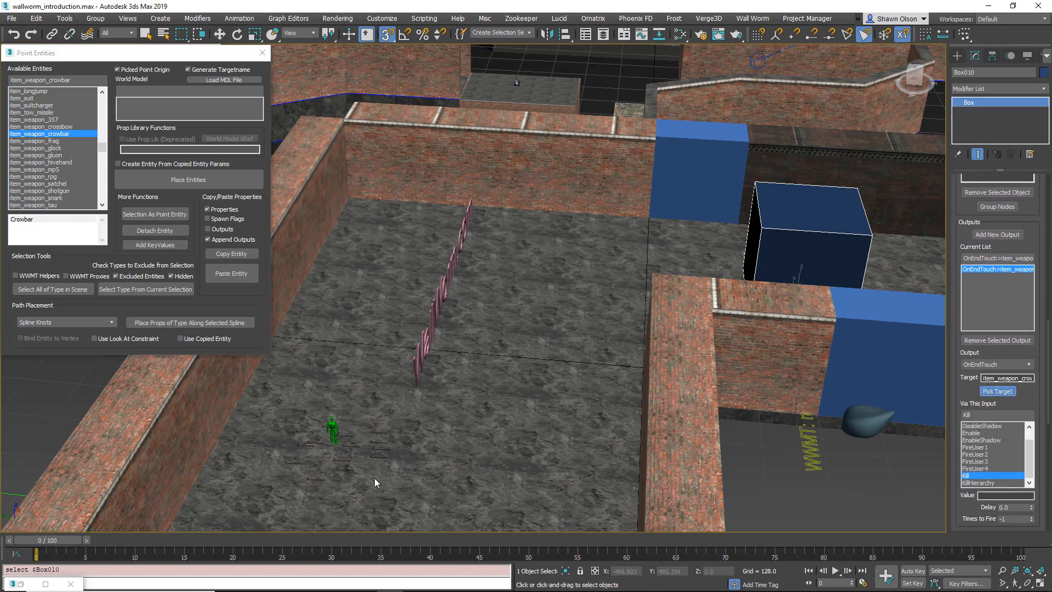
{"action": "left_click", "coordinate": [378, 432]}
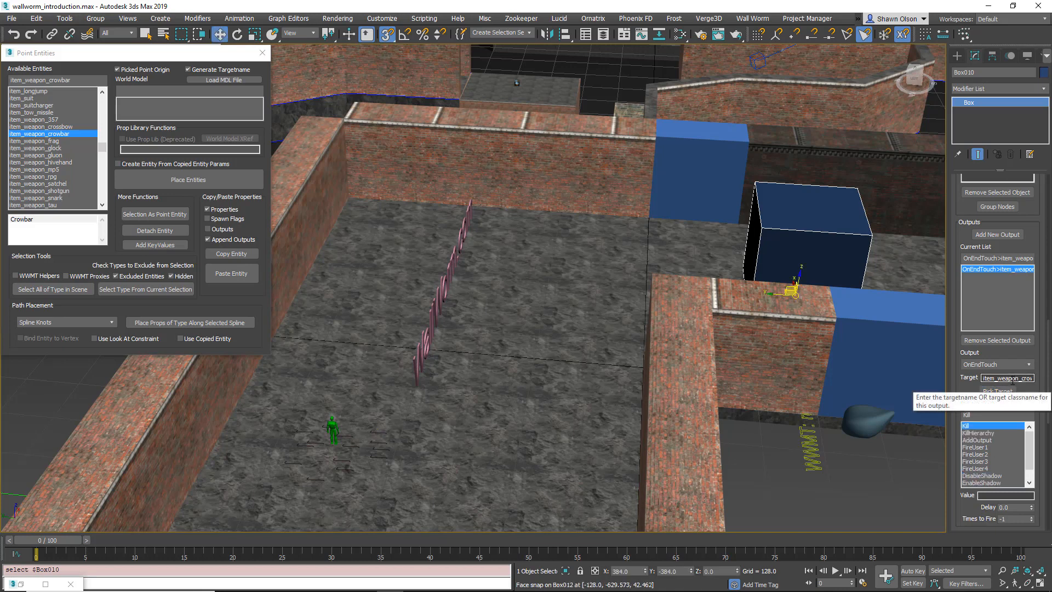
{"action": "left_click_drag", "start_coordinate": [1012, 381], "coordinate": [1036, 380]}
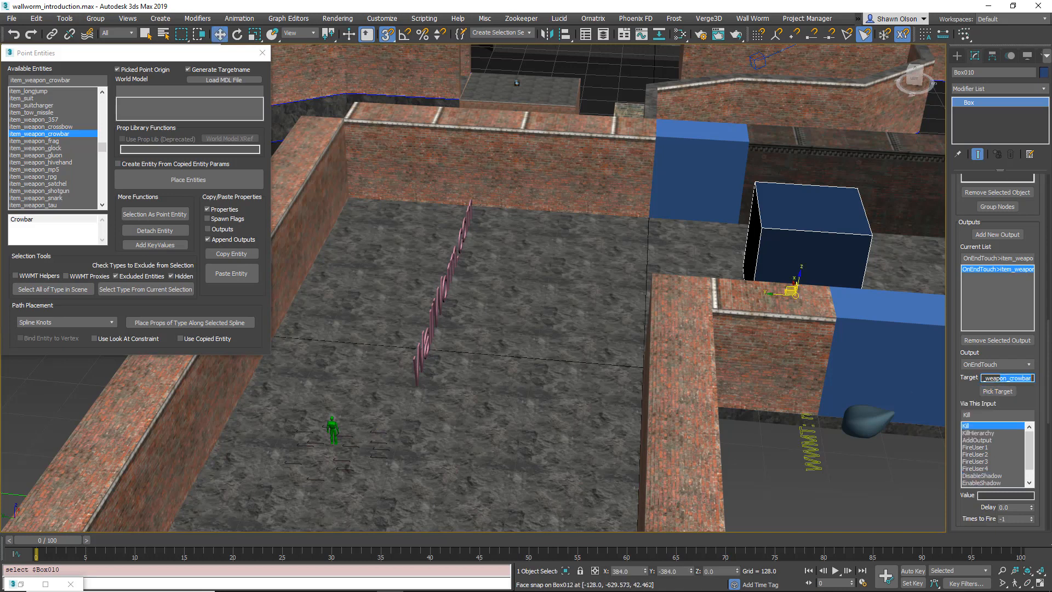
{"action": "left_click", "coordinate": [1015, 378]}
{"action": "left_click_drag", "start_coordinate": [972, 375], "coordinate": [964, 378]}
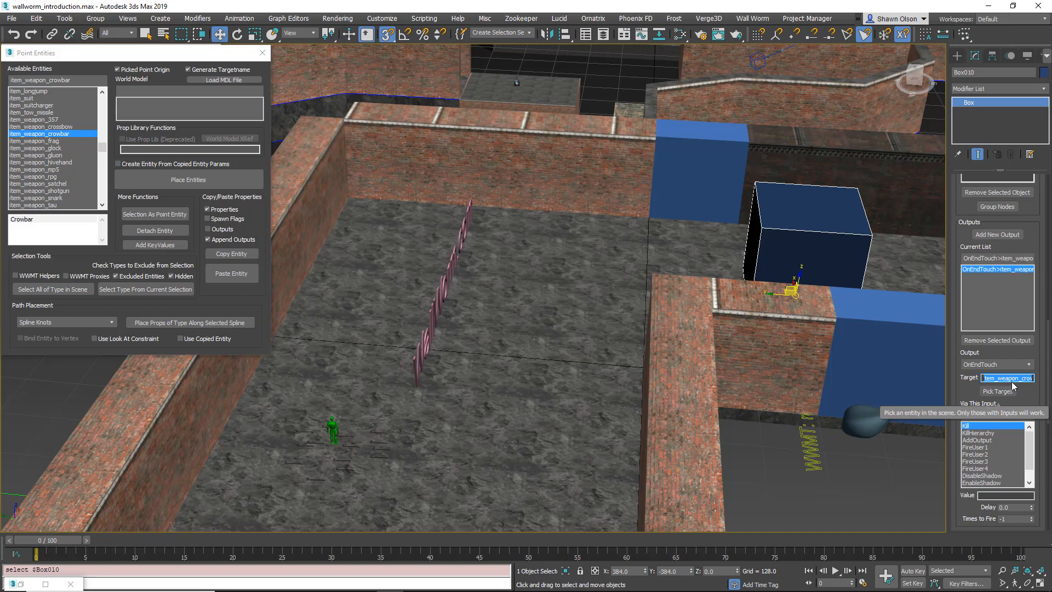
{"action": "left_click_drag", "start_coordinate": [1012, 378], "coordinate": [935, 388]}
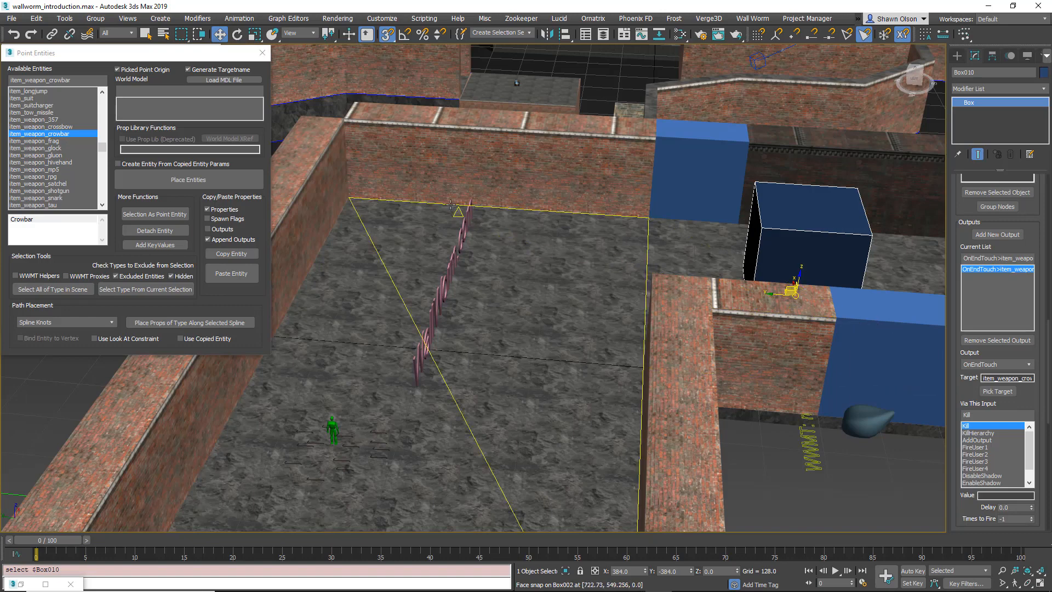
- Close the Point Entities and Brush Entities windows
{"action": "scroll", "coordinate": [451, 205], "scroll_direction": "down", "scroll_amount": 5}
{"action": "middle_click_drag", "start_coordinate": [450, 207], "coordinate": [392, 278], "text": "alt"}
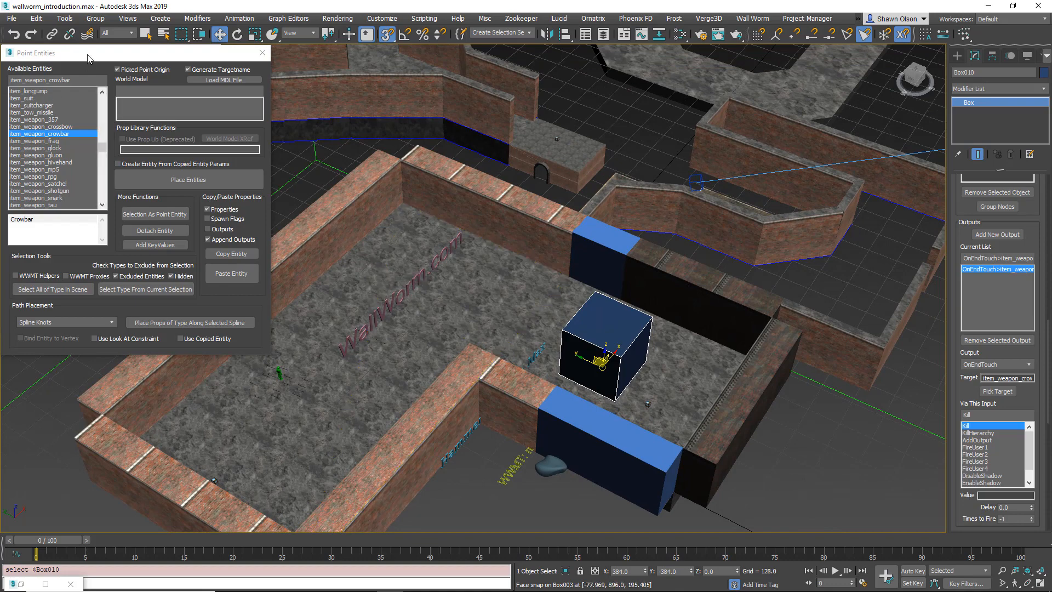
{"action": "mouse_move", "coordinate": [88, 58]}
{"action": "left_mouse_down"}
{"action": "mouse_move", "coordinate": [96, 269]}
{"action": "mouse_move", "coordinate": [338, 62]}
{"action": "mouse_move", "coordinate": [308, 64]}
{"action": "left_mouse_up"}
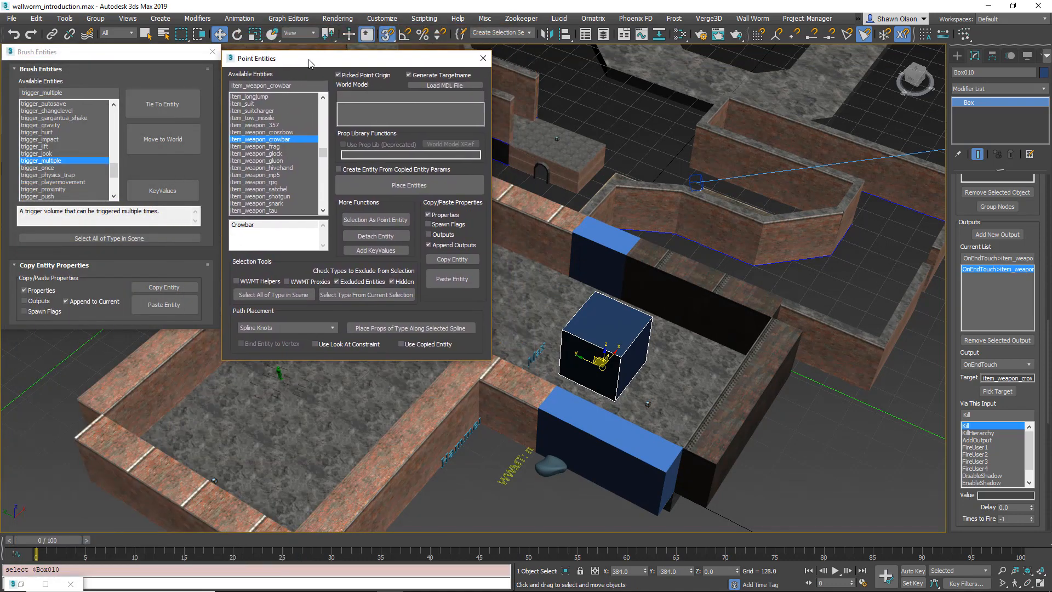
{"action": "left_click", "coordinate": [483, 58]}
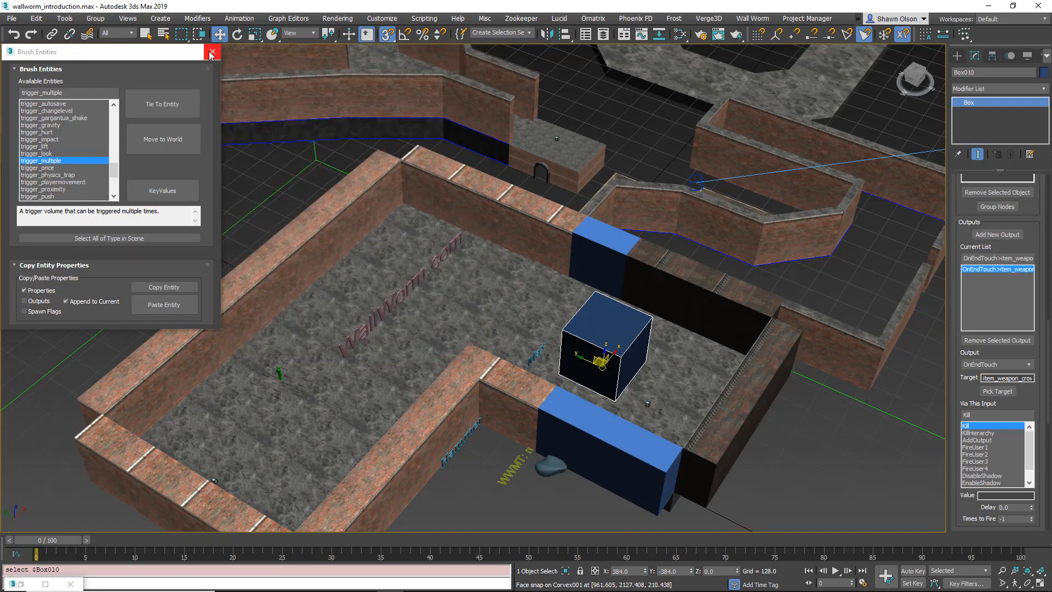
{"action": "left_click", "coordinate": [211, 54]}
- Open Wall Worm's Entity Manager and enlarge its window to show the full entity list
{"action": "left_click", "coordinate": [747, 18]}
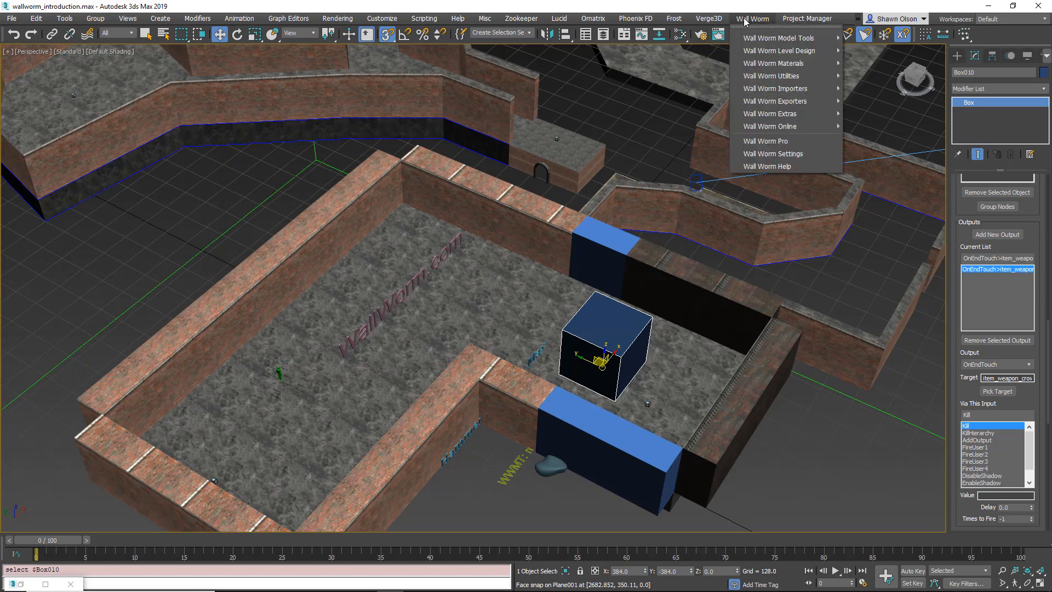
{"action": "mouse_move", "coordinate": [792, 53]}
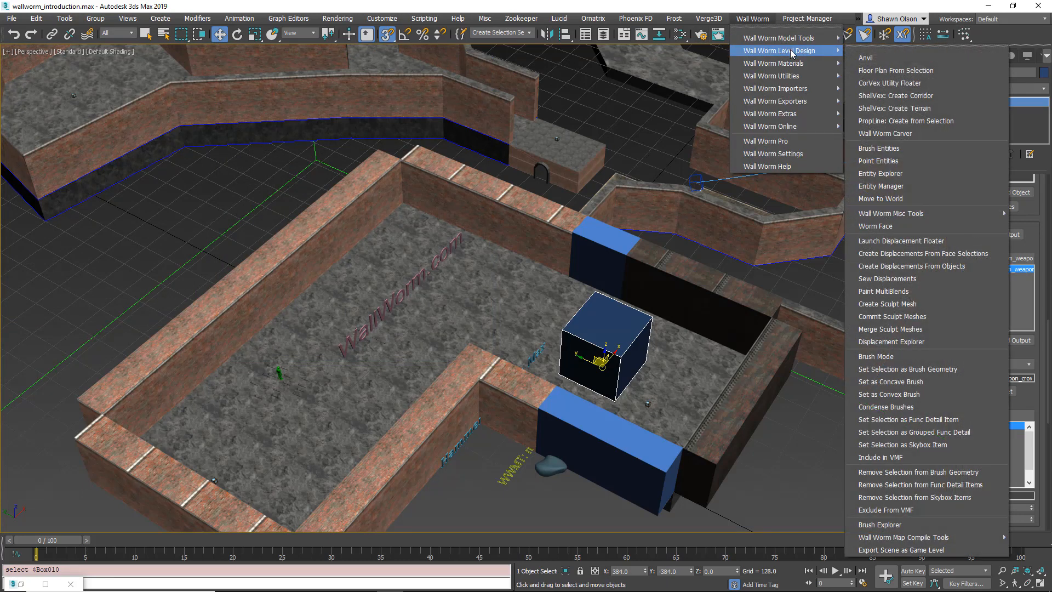
{"action": "left_click", "coordinate": [901, 187]}
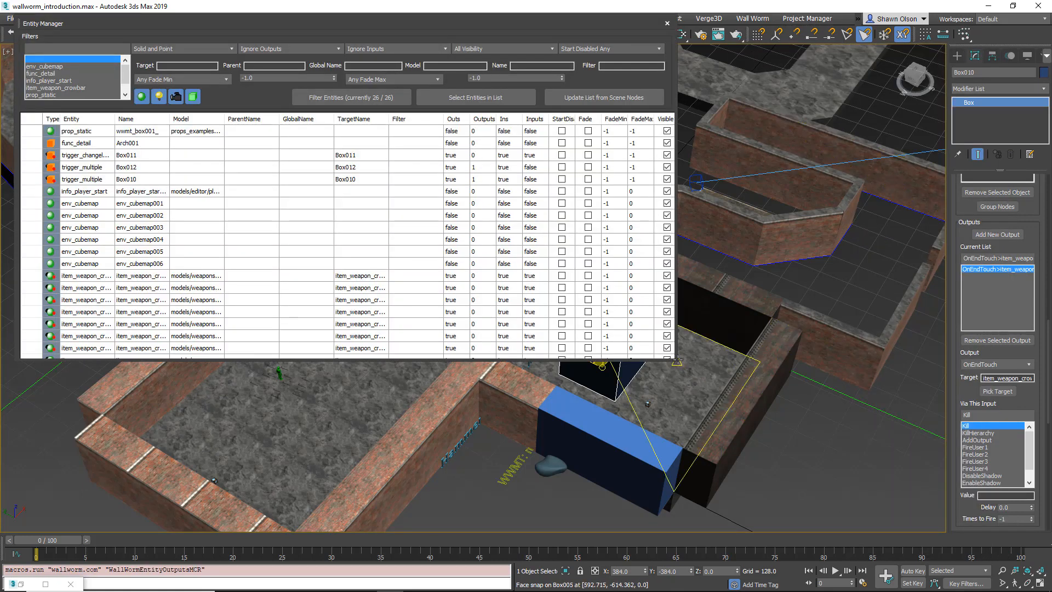
{"action": "left_click_drag", "start_coordinate": [677, 363], "coordinate": [797, 516]}
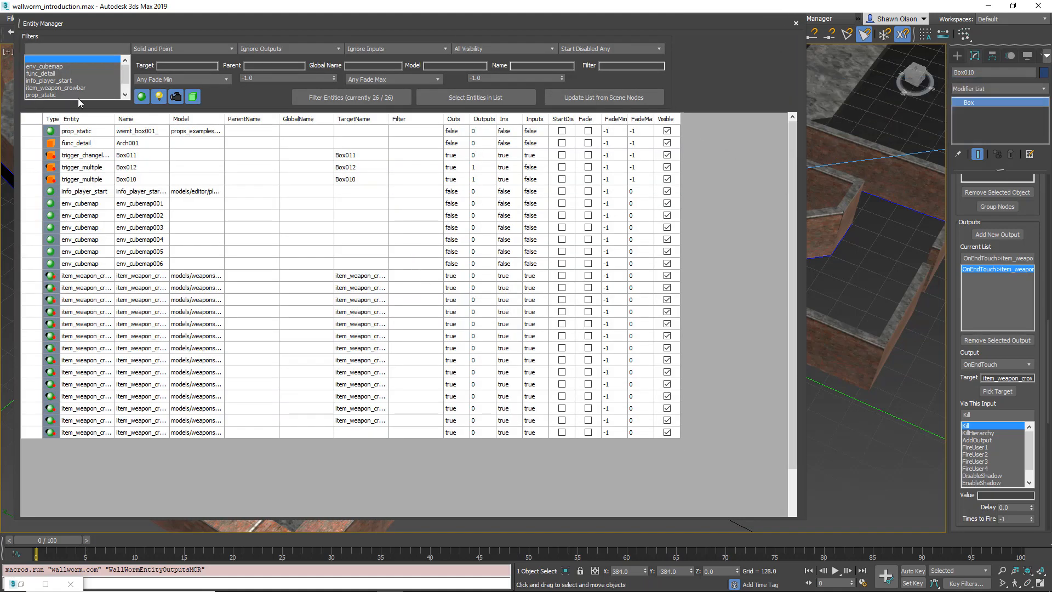
- Filter the entity list by the env_cubemap class and select env_cubemap001 in the scene
{"action": "left_click", "coordinate": [54, 66]}
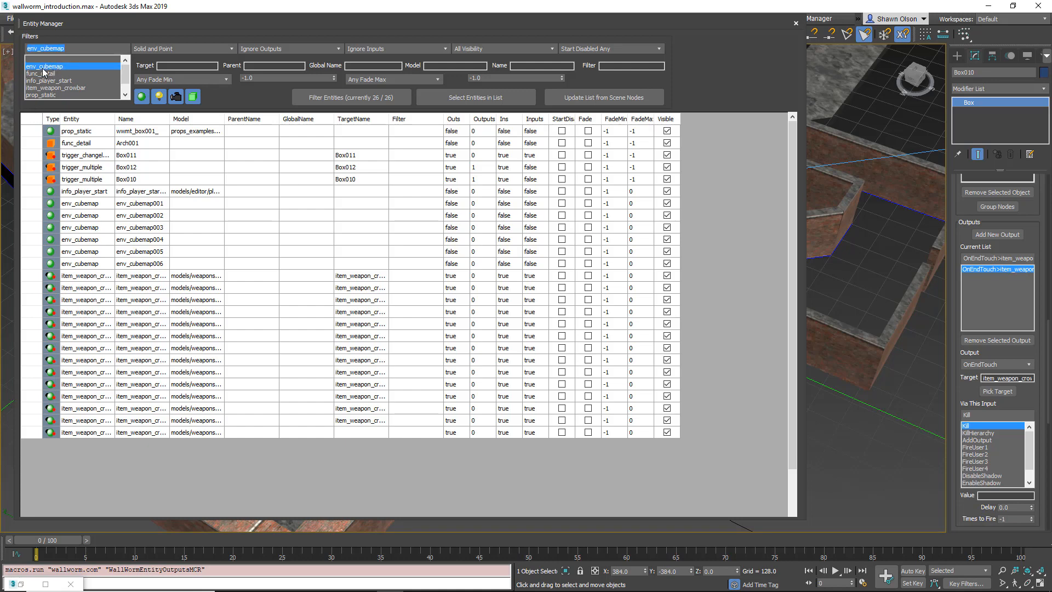
{"action": "left_click", "coordinate": [351, 97]}
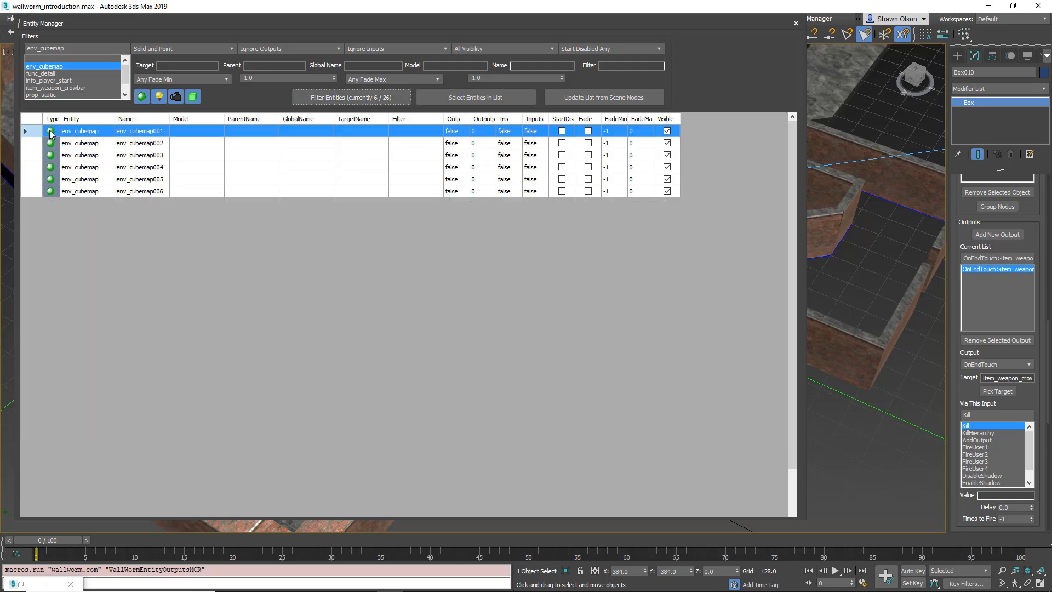
{"action": "left_click", "coordinate": [50, 132]}
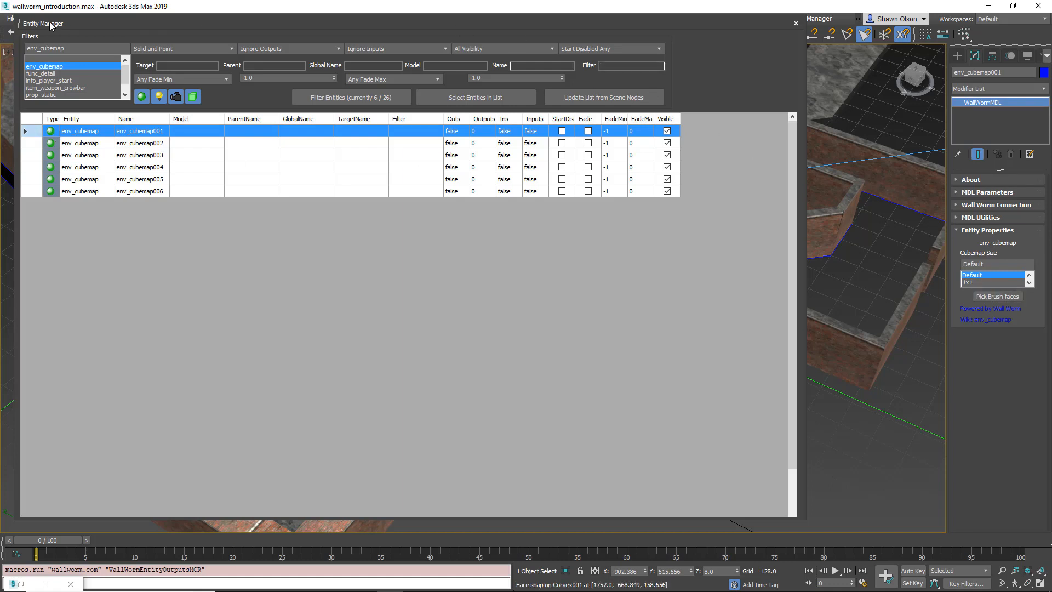
- Move the Entity Manager off the viewport and frame the selected env_cubemap001 to inspect its surroundings
{"action": "left_click_drag", "start_coordinate": [34, 26], "coordinate": [253, 418]}
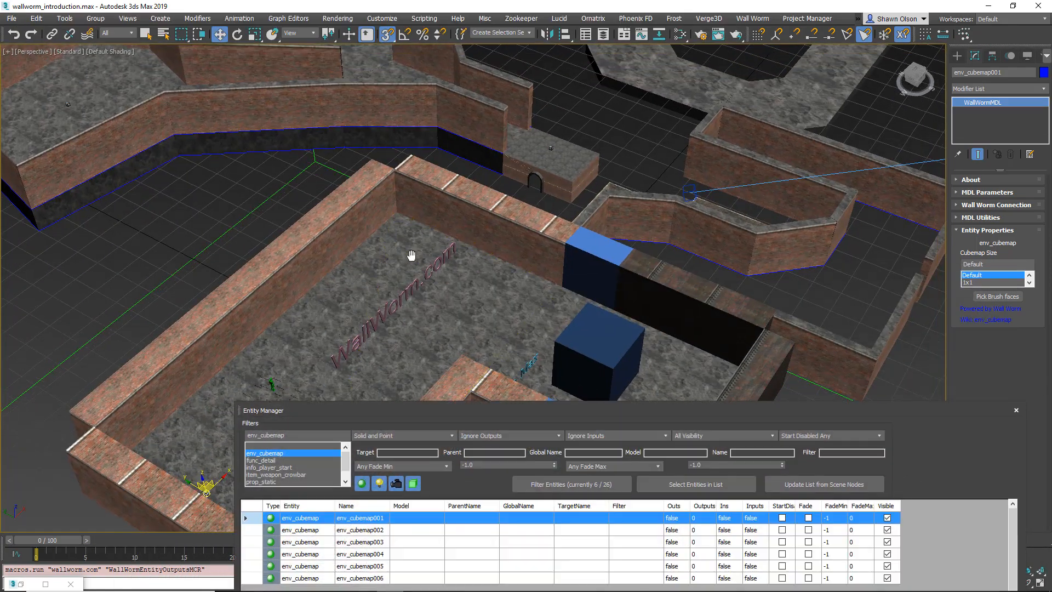
{"action": "key", "text": "z"}
{"action": "middle_click_drag", "start_coordinate": [487, 253], "coordinate": [430, 252], "text": "alt"}
{"action": "scroll", "coordinate": [430, 252], "scroll_direction": "down", "scroll_amount": 12}
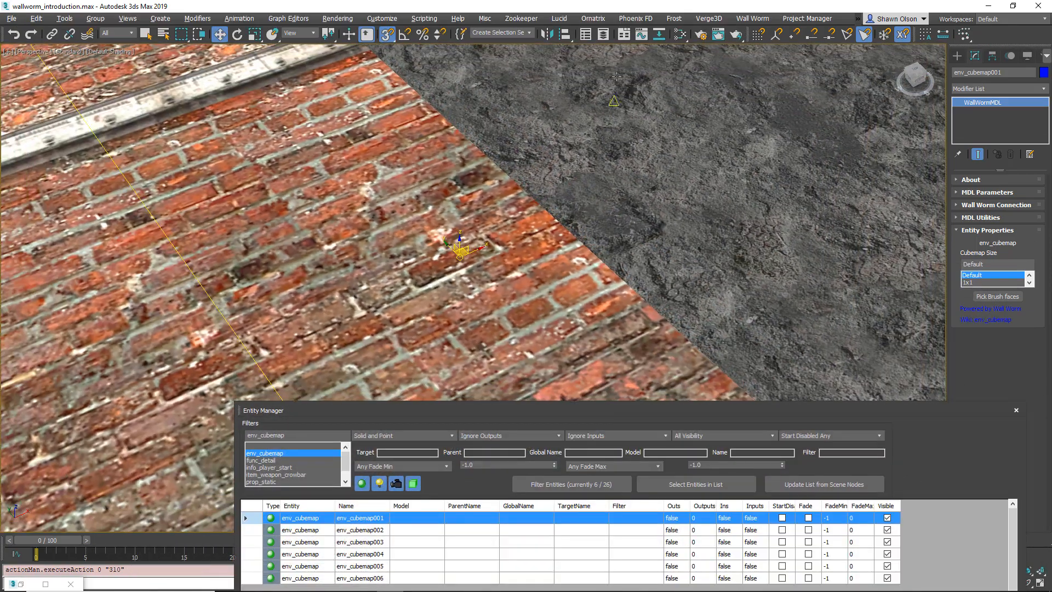
{"action": "middle_click_drag", "start_coordinate": [616, 76], "coordinate": [310, 251]}
{"action": "scroll", "coordinate": [316, 247], "scroll_direction": "down", "scroll_amount": 2}
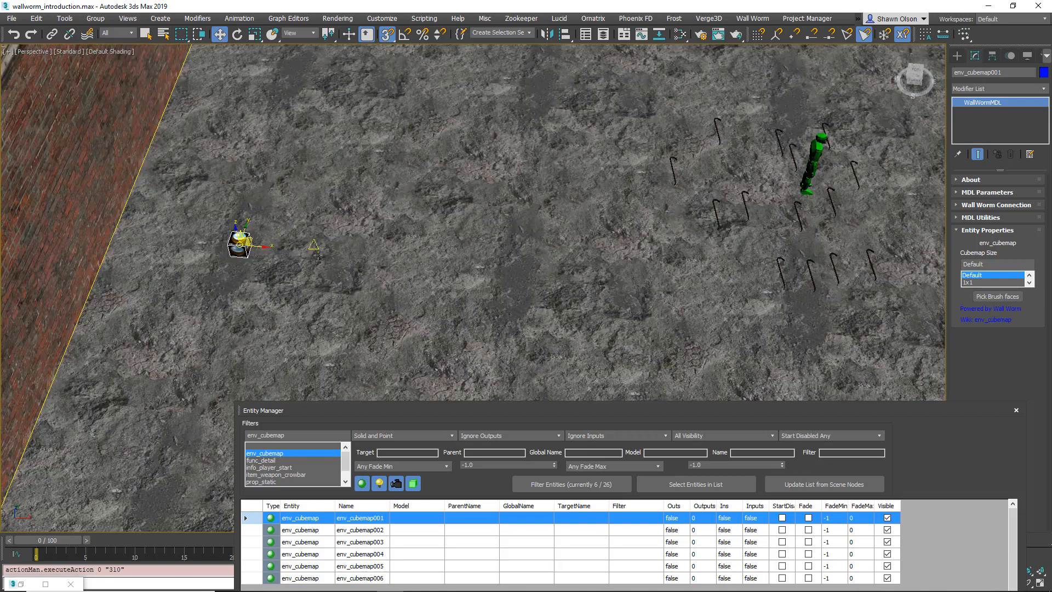
- Reposition the Entity Manager over the viewport and widen its Name and Entity columns
{"action": "left_click_drag", "start_coordinate": [588, 410], "coordinate": [610, 196]}
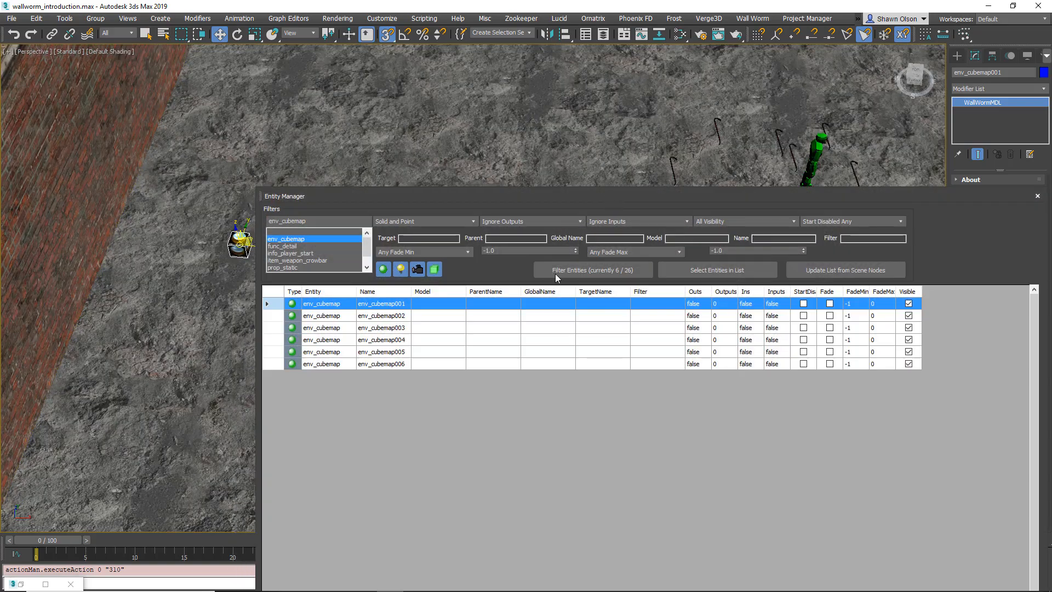
{"action": "left_click_drag", "start_coordinate": [411, 291], "coordinate": [436, 291]}
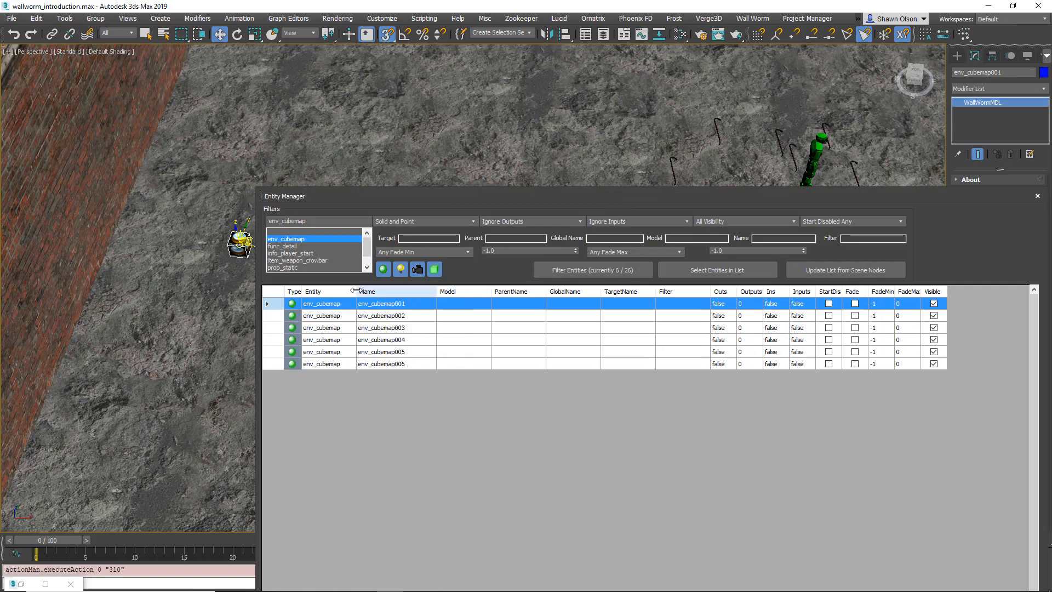
{"action": "left_click_drag", "start_coordinate": [366, 291], "coordinate": [367, 292]}
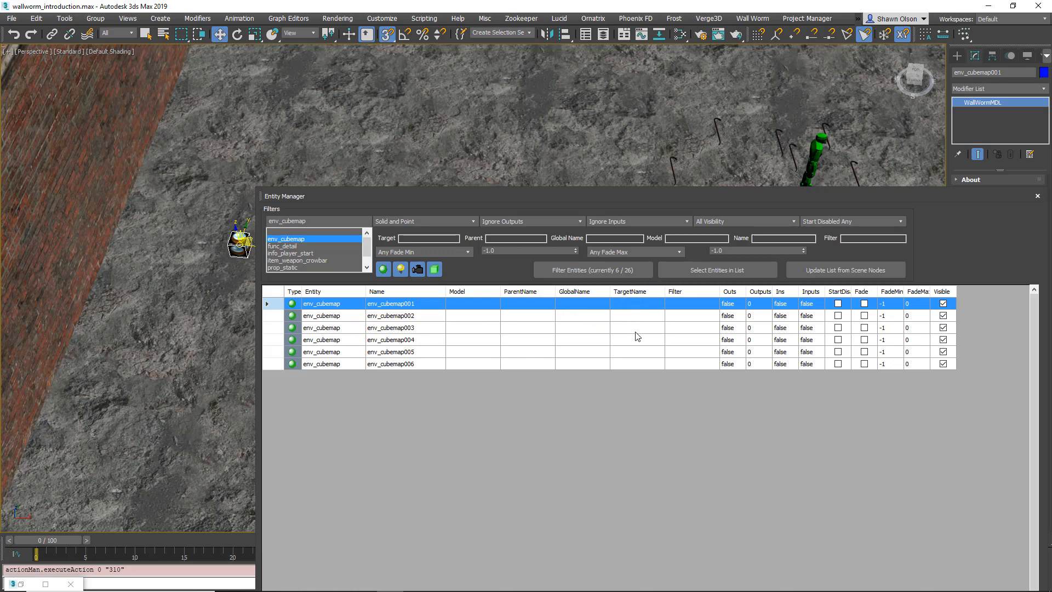
- Clear the entity class filter to relist all entities and widen the TargetName column to read the full names
{"action": "left_click", "coordinate": [293, 232]}
{"action": "left_click", "coordinate": [573, 278]}
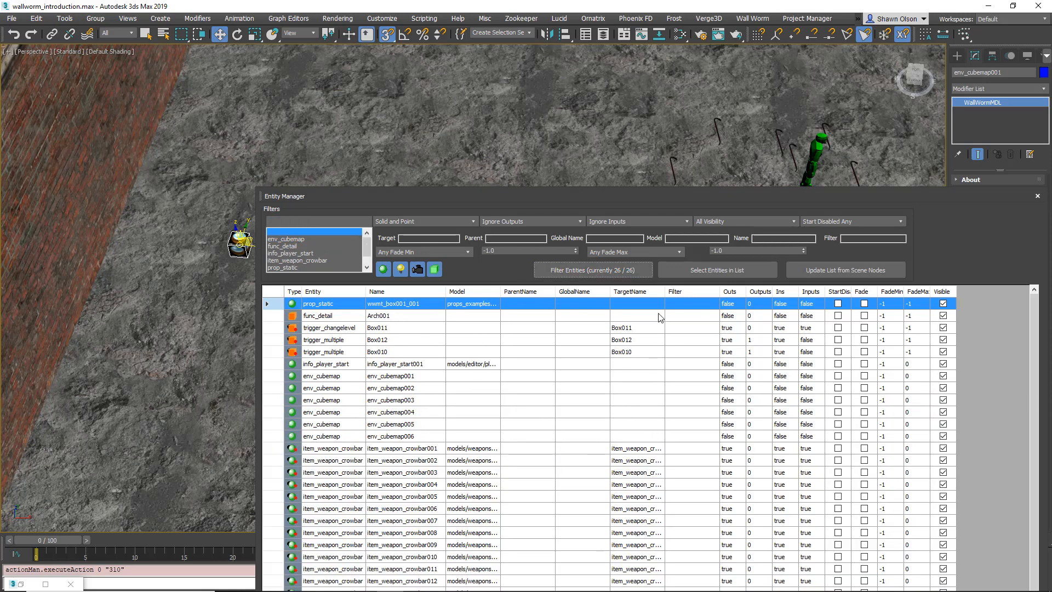
{"action": "left_click_drag", "start_coordinate": [719, 291], "coordinate": [690, 291]}
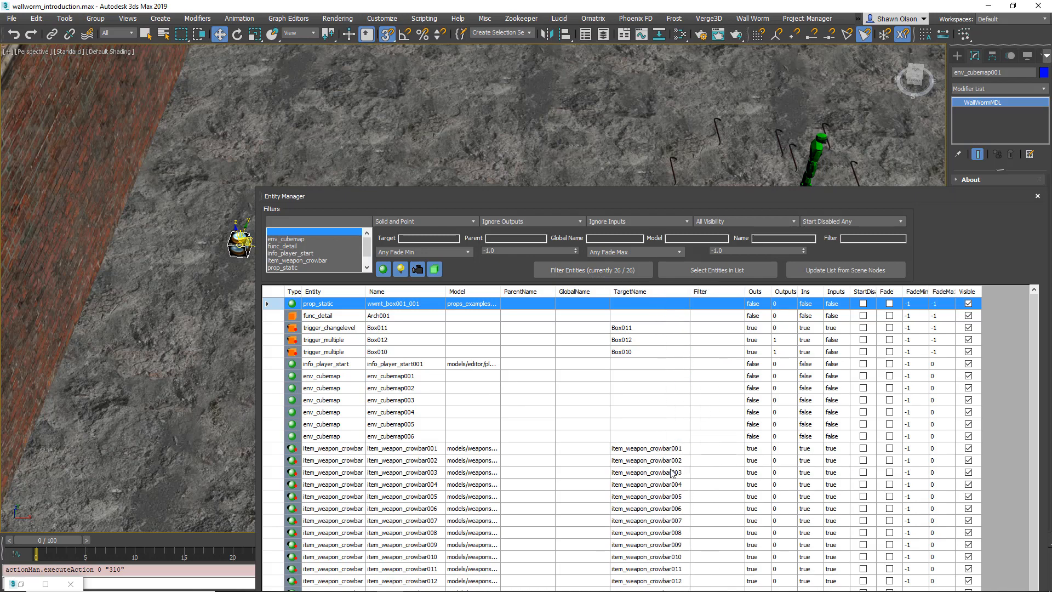
{"action": "scroll", "coordinate": [670, 503], "scroll_direction": "down", "scroll_amount": 2}
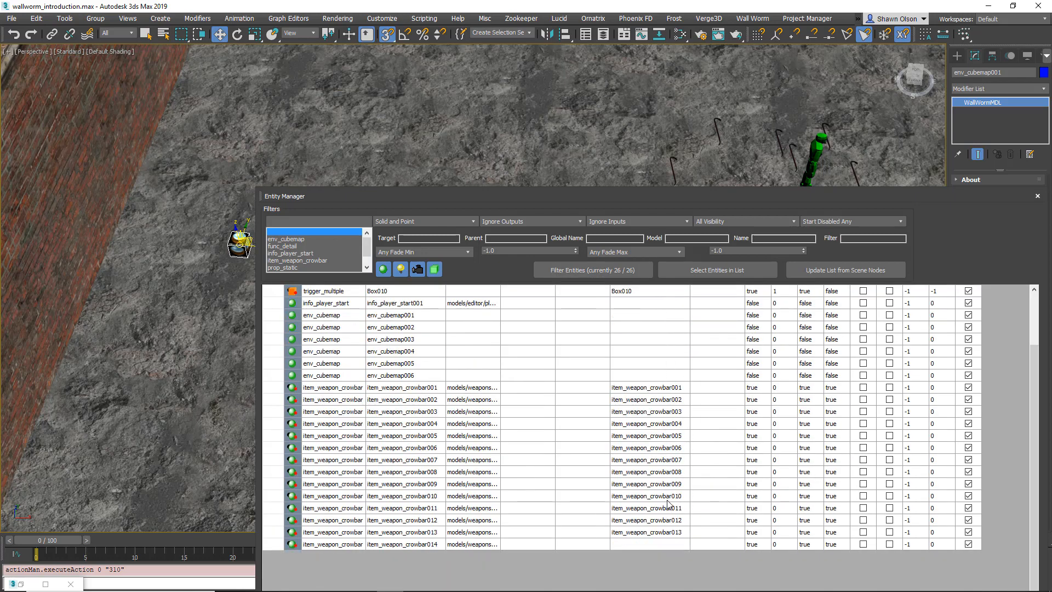
{"action": "scroll", "coordinate": [669, 503], "scroll_direction": "up", "scroll_amount": 2}
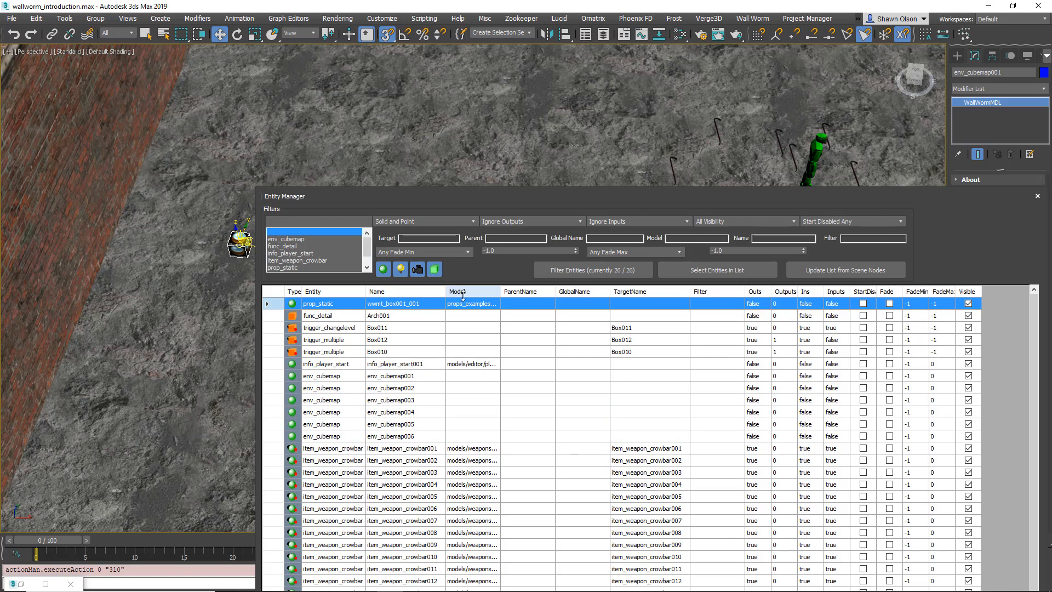
- Widen the Model column to fit the model paths and reposition the Entity Manager to fit the whole list on screen
{"action": "left_click_drag", "start_coordinate": [500, 291], "coordinate": [548, 291]}
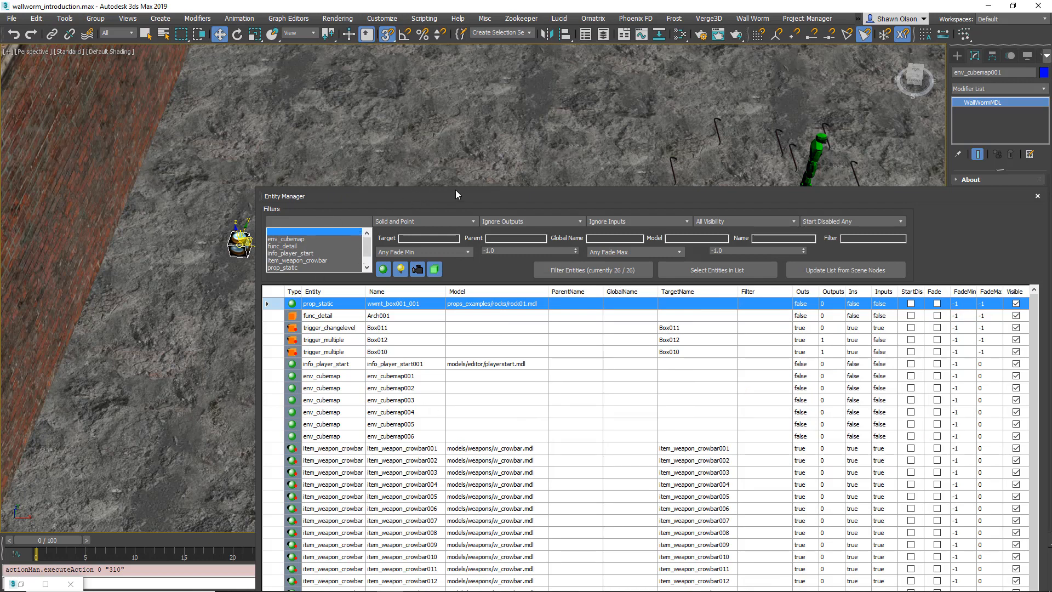
{"action": "left_click_drag", "start_coordinate": [456, 194], "coordinate": [506, 128]}
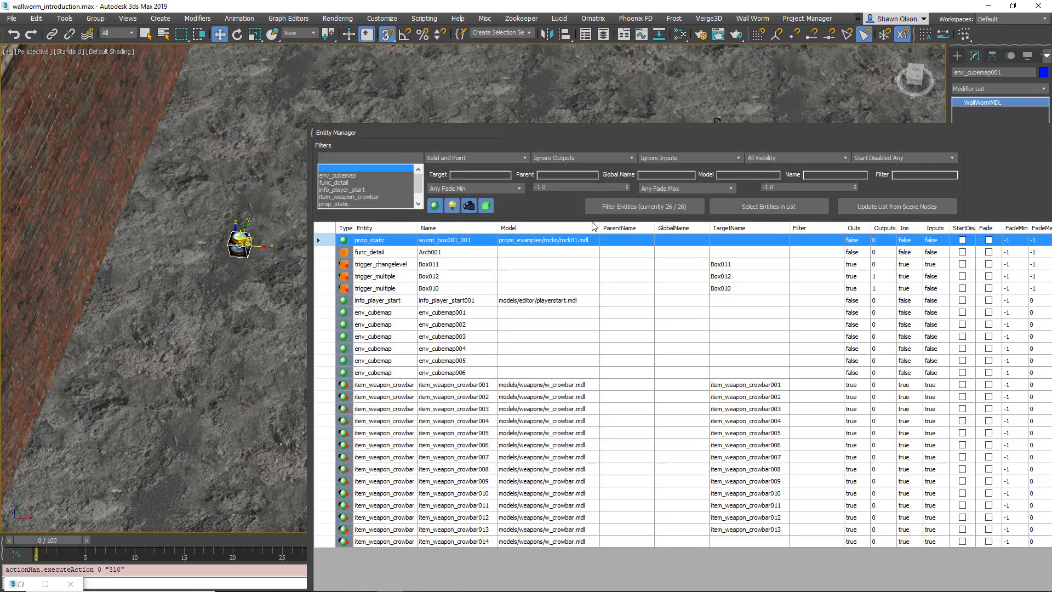
{"action": "left_click_drag", "start_coordinate": [684, 131], "coordinate": [630, 103]}
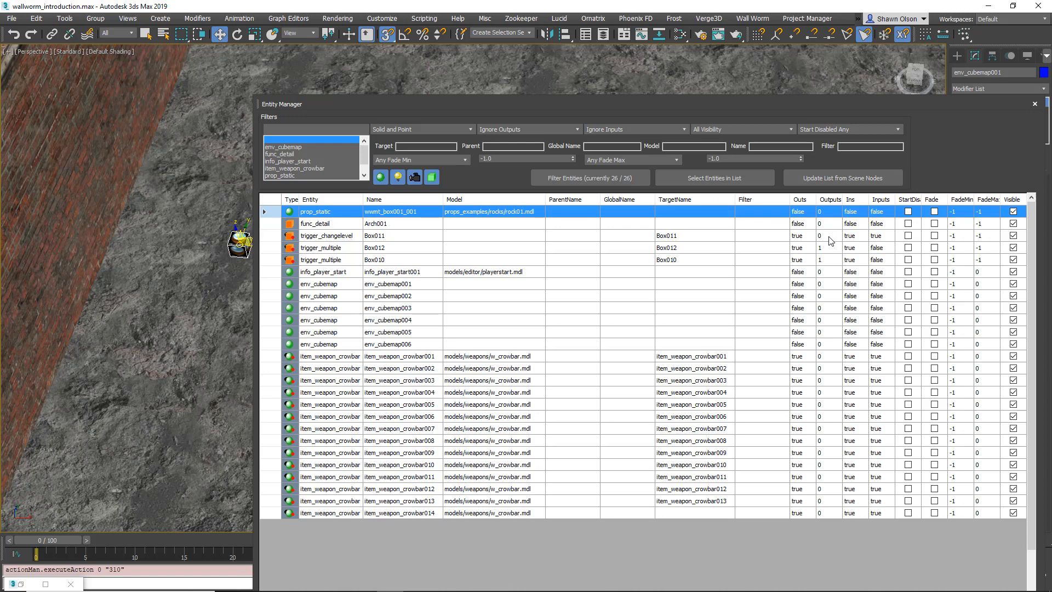
- Open the Entity Editor for the trigger_changelevel entity Box011 and show its outputs table
{"action": "double_click", "coordinate": [830, 238]}
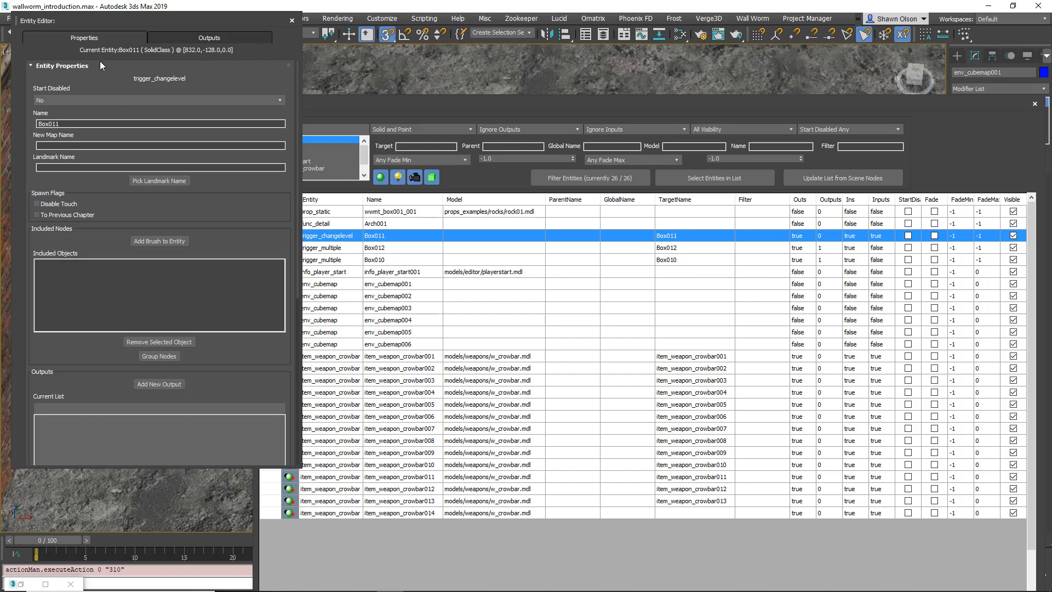
{"action": "left_click_drag", "start_coordinate": [261, 242], "coordinate": [237, 263]}
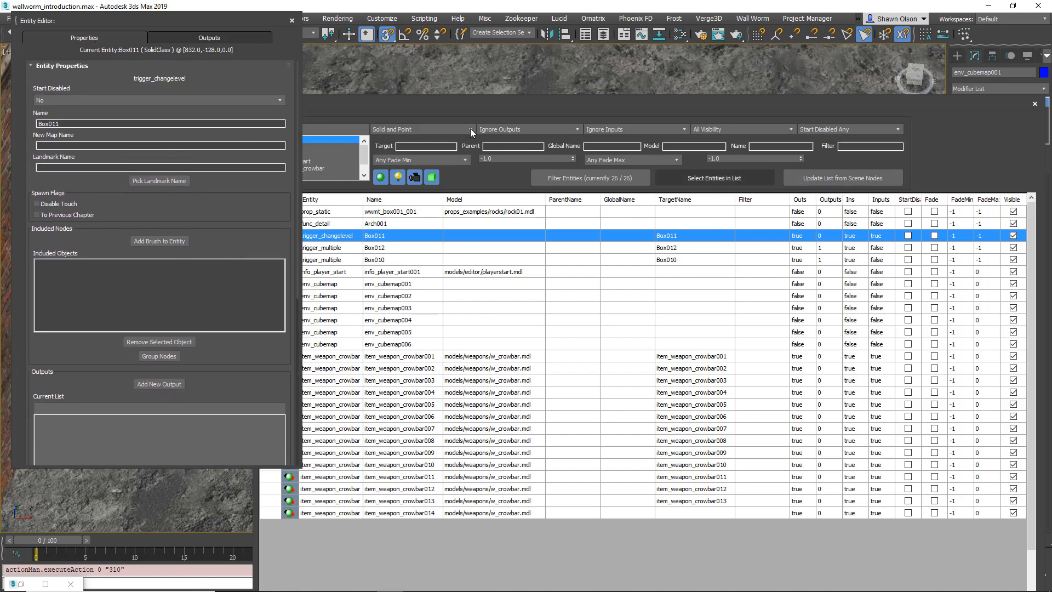
{"action": "left_click", "coordinate": [209, 38]}
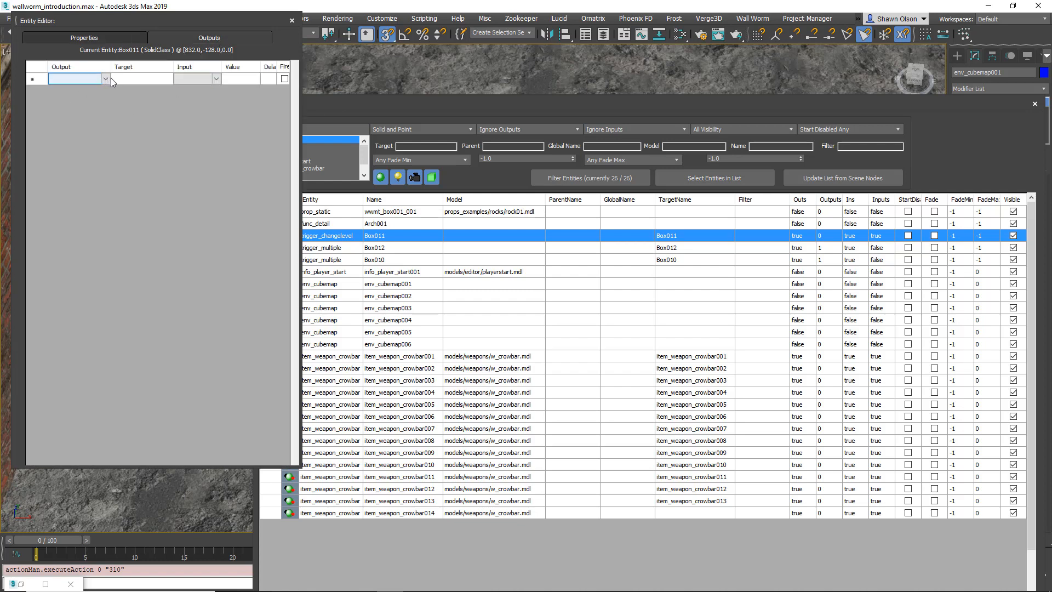
{"action": "mouse_move", "coordinate": [301, 133]}
{"action": "left_mouse_down"}
{"action": "mouse_move", "coordinate": [343, 134]}
{"action": "mouse_move", "coordinate": [303, 133]}
{"action": "left_mouse_up"}
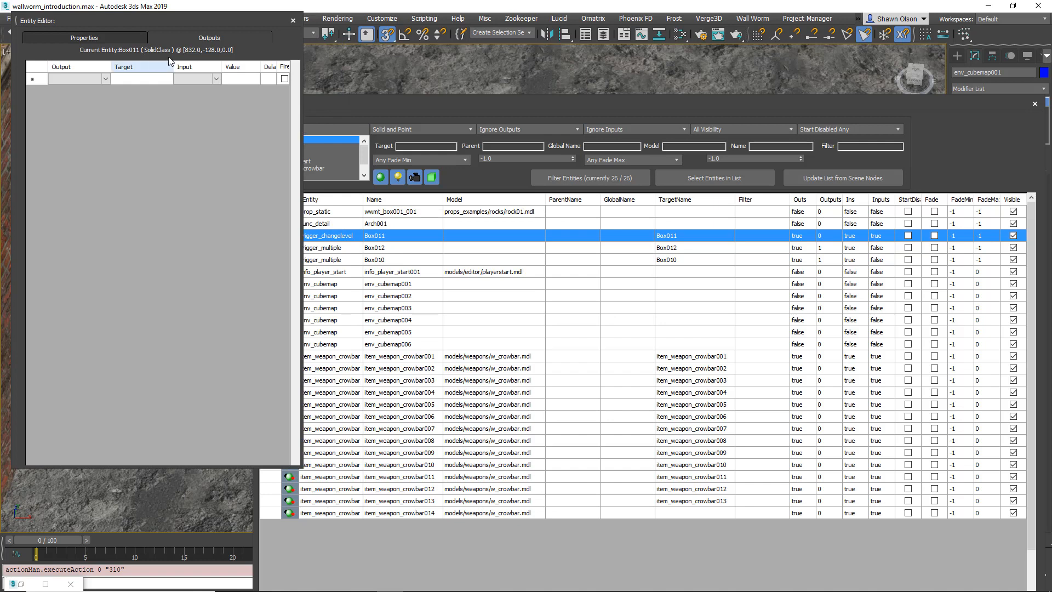
- Add an OnChangeLevel output to Box011 with item_weapon_crowbar as its target
{"action": "left_click", "coordinate": [105, 79]}
{"action": "left_click", "coordinate": [88, 88]}
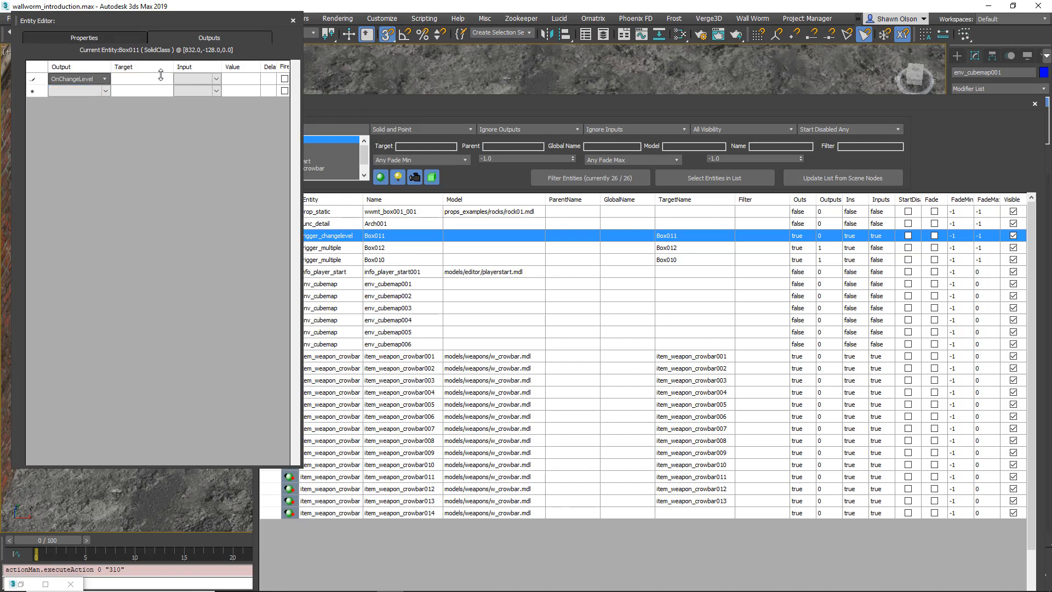
{"action": "left_click", "coordinate": [160, 77]}
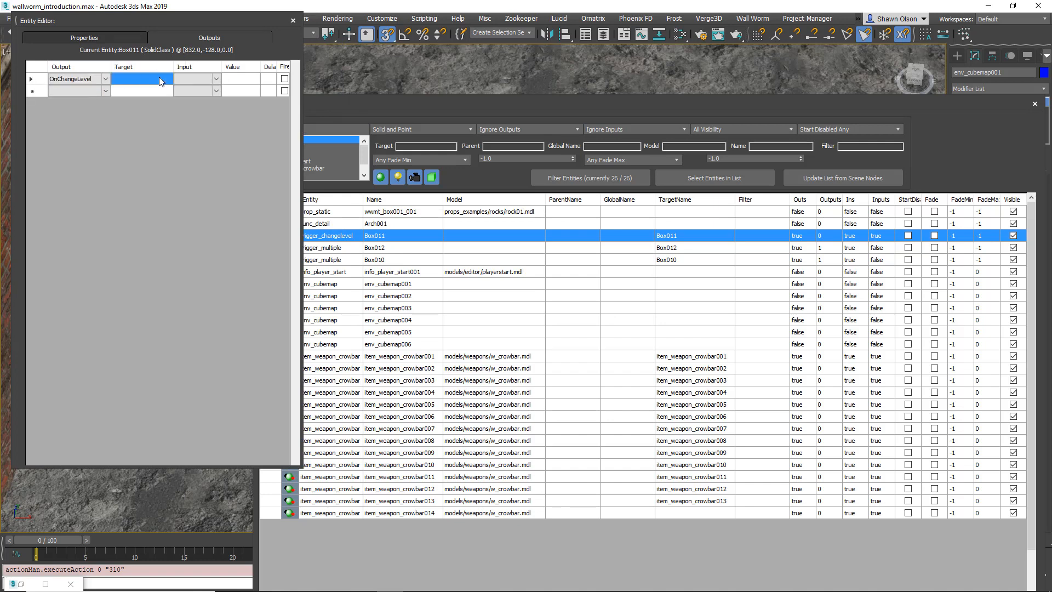
{"action": "left_click", "coordinate": [217, 80]}
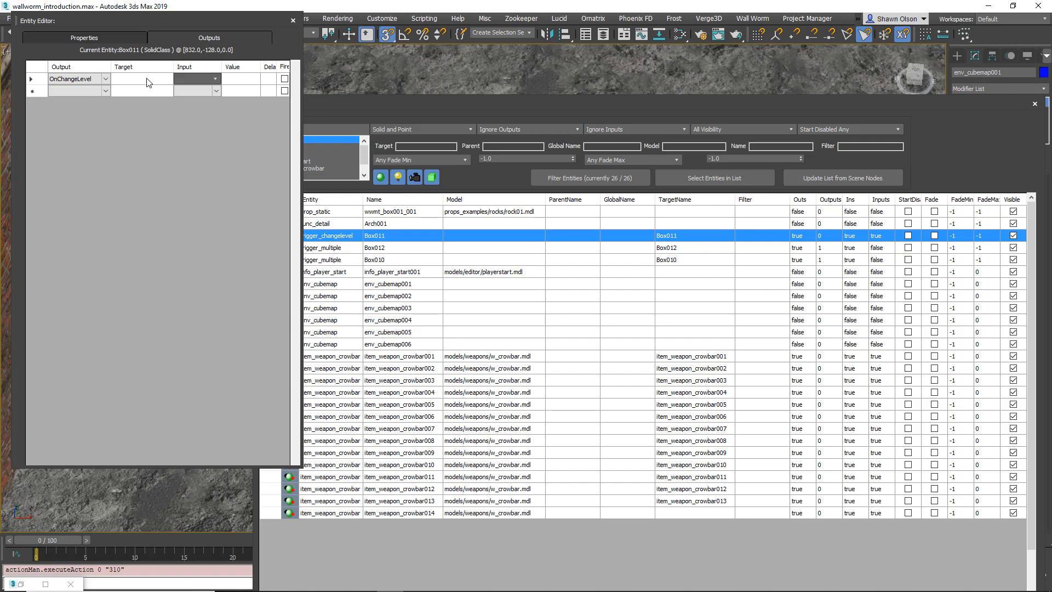
{"action": "left_click", "coordinate": [153, 81]}
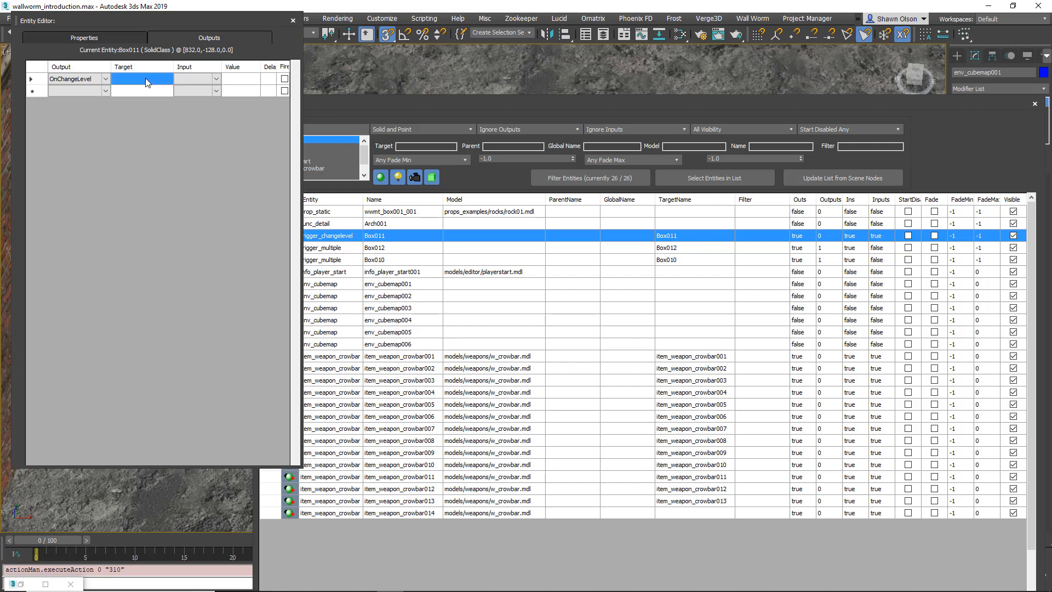
{"action": "left_click", "coordinate": [147, 80]}
{"action": "type", "text": "env_"}
{"action": "key", "text": "BackSpace"}
{"action": "key", "text": "BackSpace"}
{"action": "key", "text": "BackSpace"}
{"action": "type", "text": "weapon_crowbar"}
{"action": "left_click", "coordinate": [189, 78]}
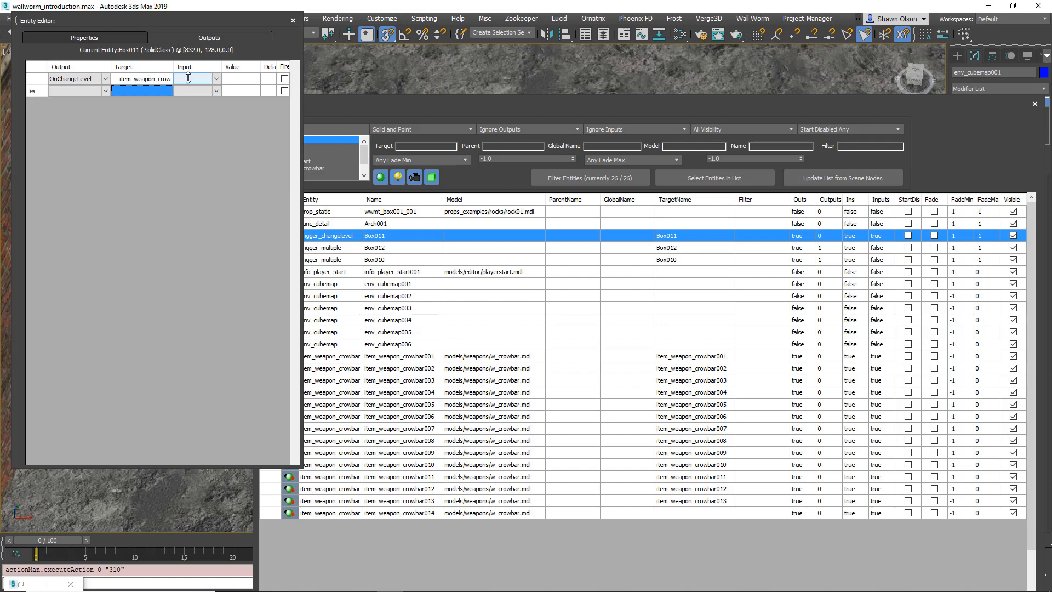
- Set the input of Box011's OnChangeLevel output to Kill
{"action": "left_click", "coordinate": [217, 79]}
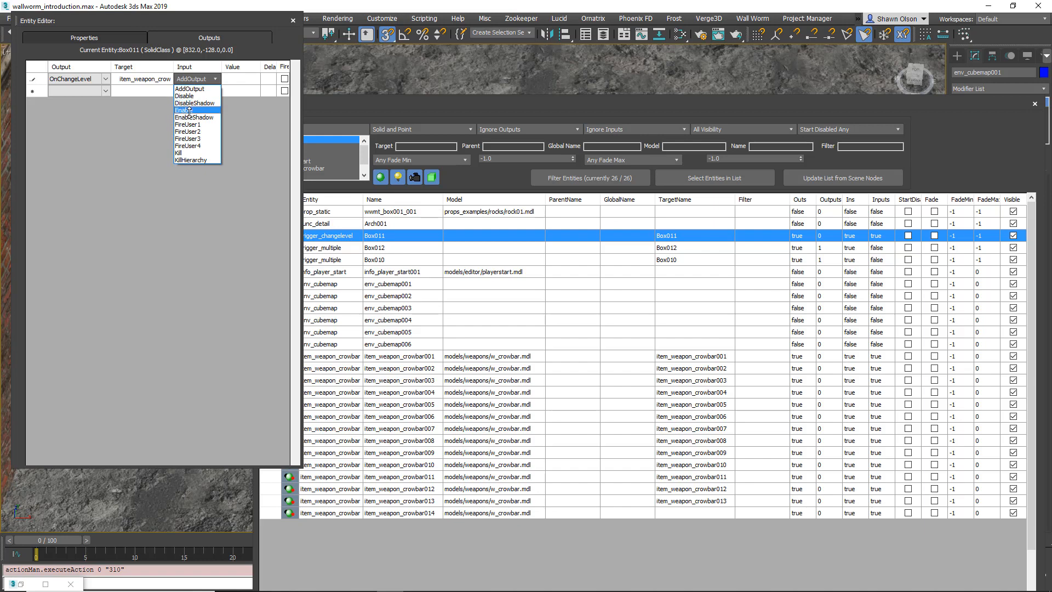
{"action": "left_click", "coordinate": [186, 153]}
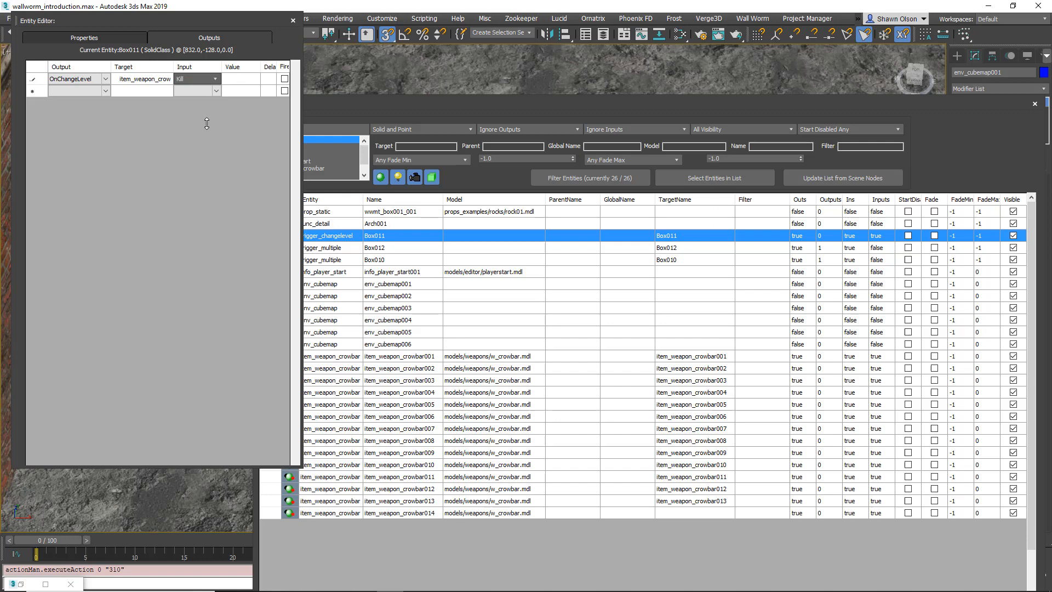
{"action": "left_click", "coordinate": [246, 79]}
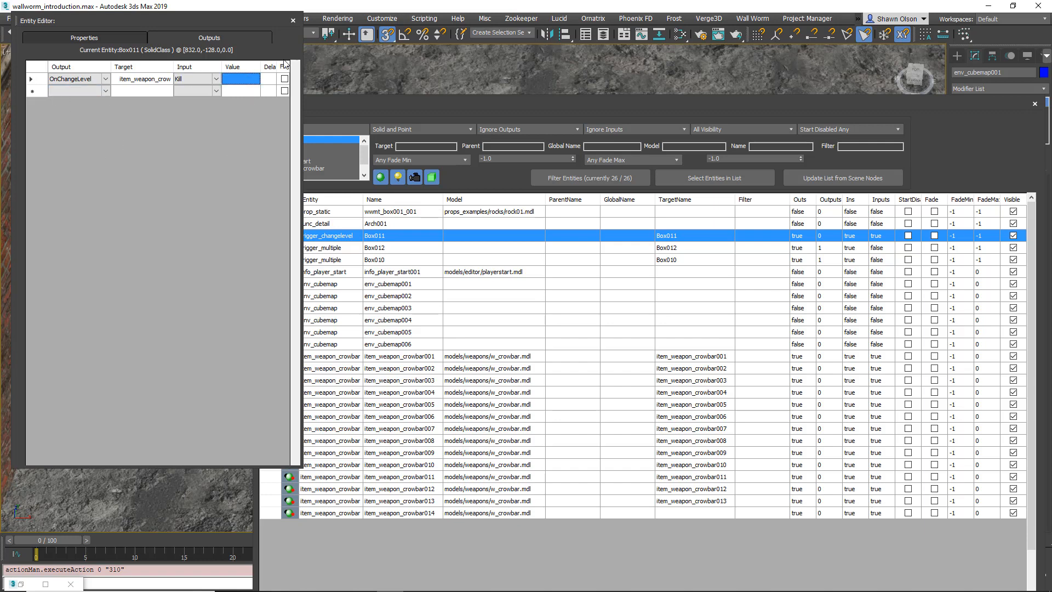
- Check the new output in Box011's entity properties and outputs table, and close the Entity Editor
{"action": "left_click", "coordinate": [84, 37]}
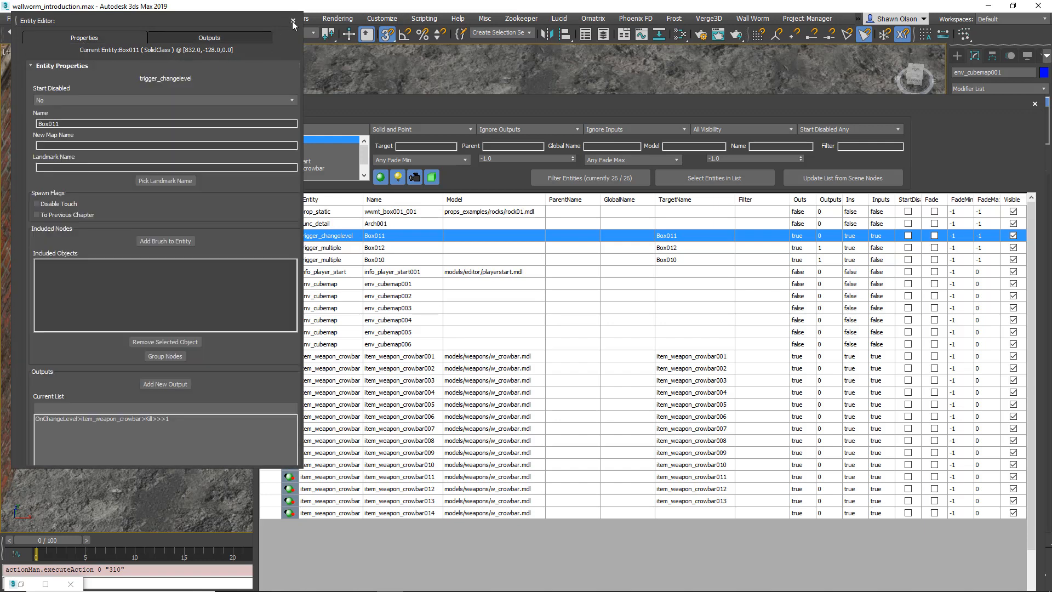
{"action": "left_click", "coordinate": [215, 41]}
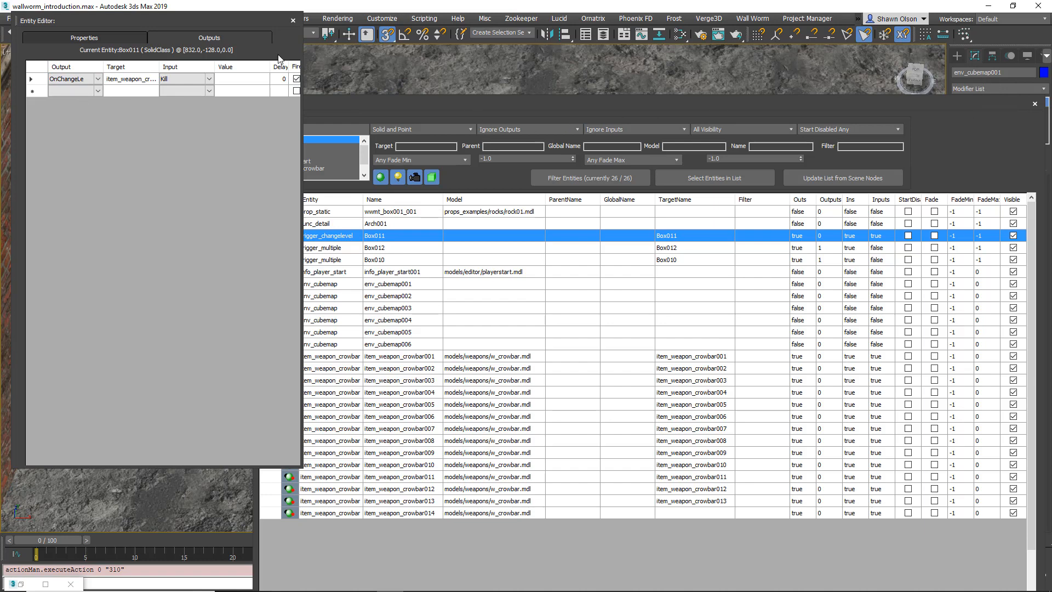
{"action": "left_click", "coordinate": [292, 20]}
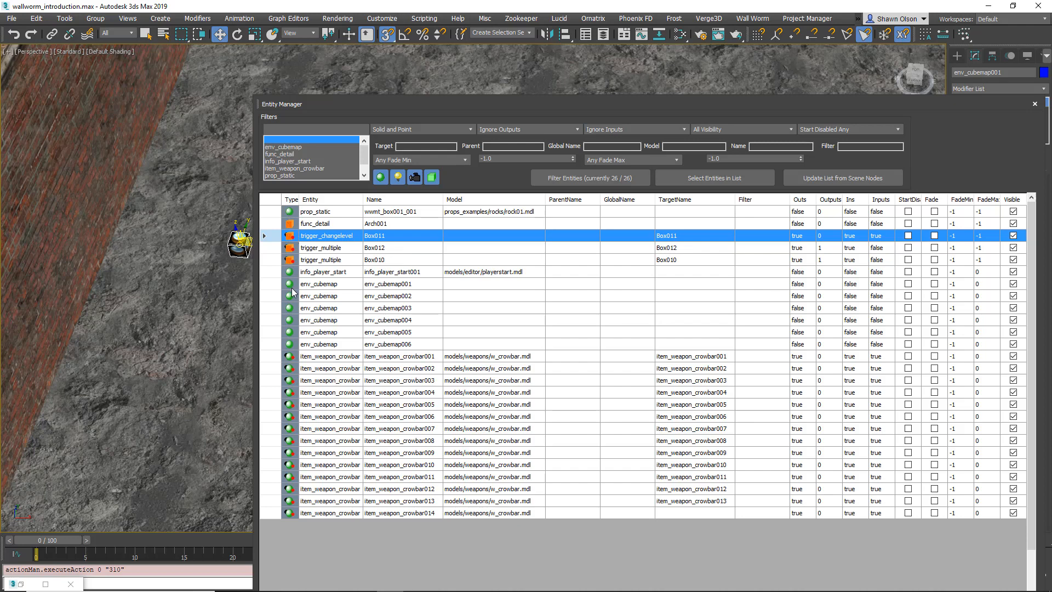
- View the entity properties of the trigger_multiple Box012 from its outputs entry and close the Entity Editor
{"action": "double_click", "coordinate": [823, 251]}
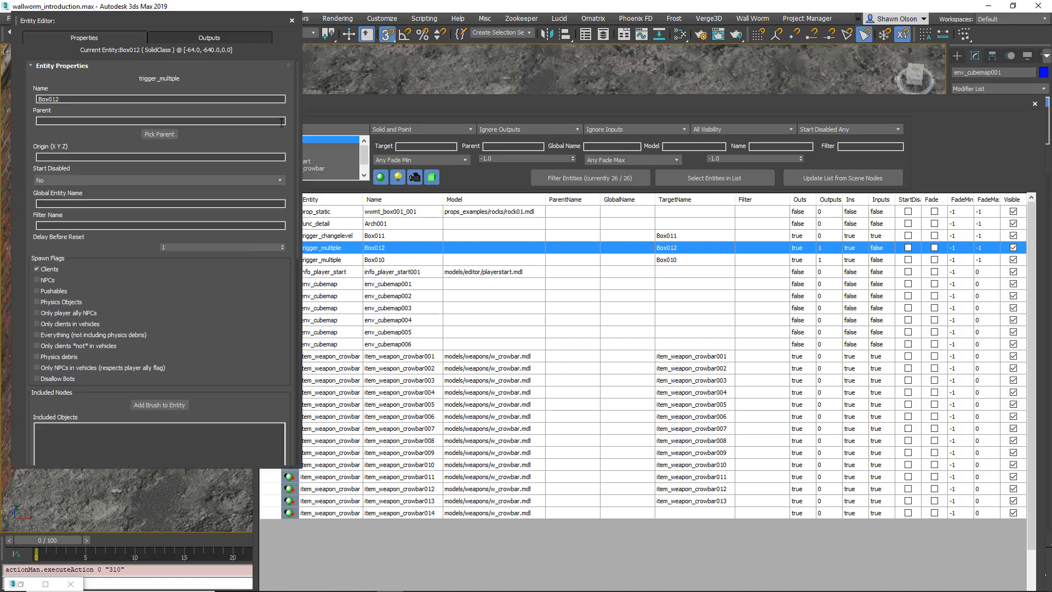
{"action": "left_click", "coordinate": [292, 21]}
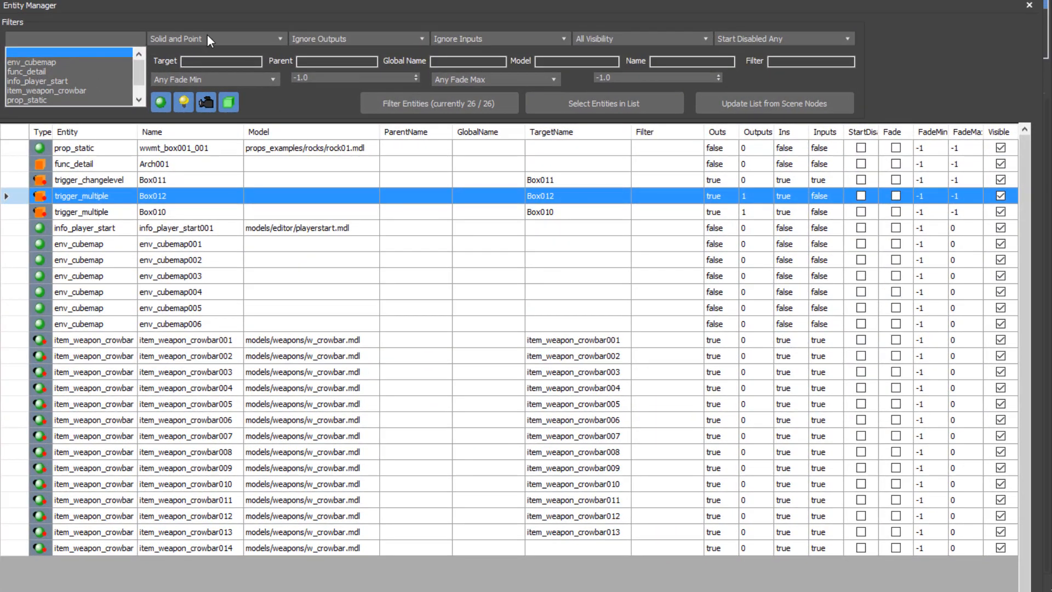
- Filter the entity list to show only point entities
{"action": "left_click", "coordinate": [208, 39]}
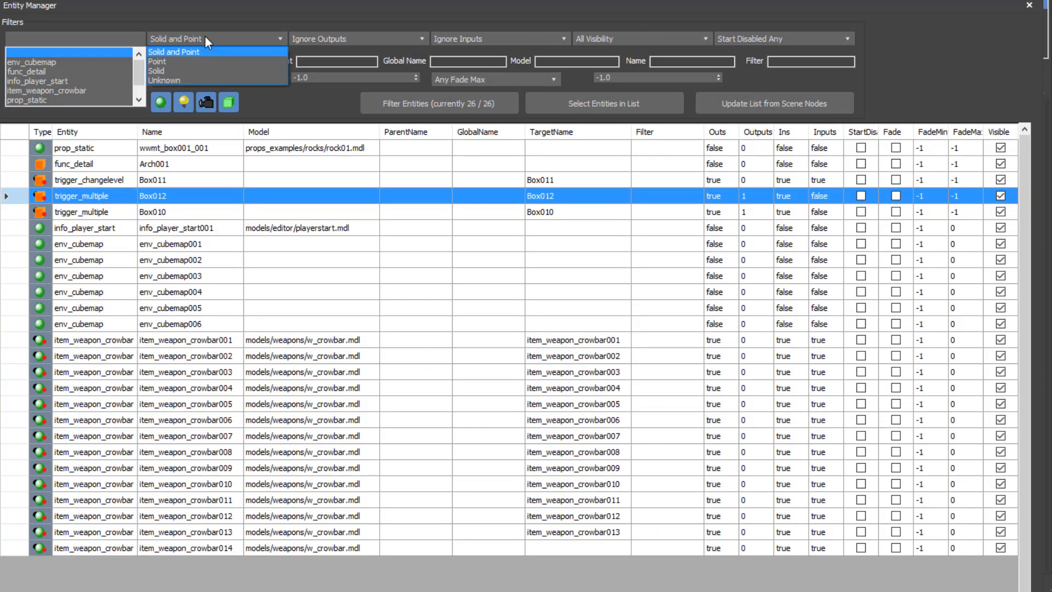
{"action": "left_click", "coordinate": [178, 62]}
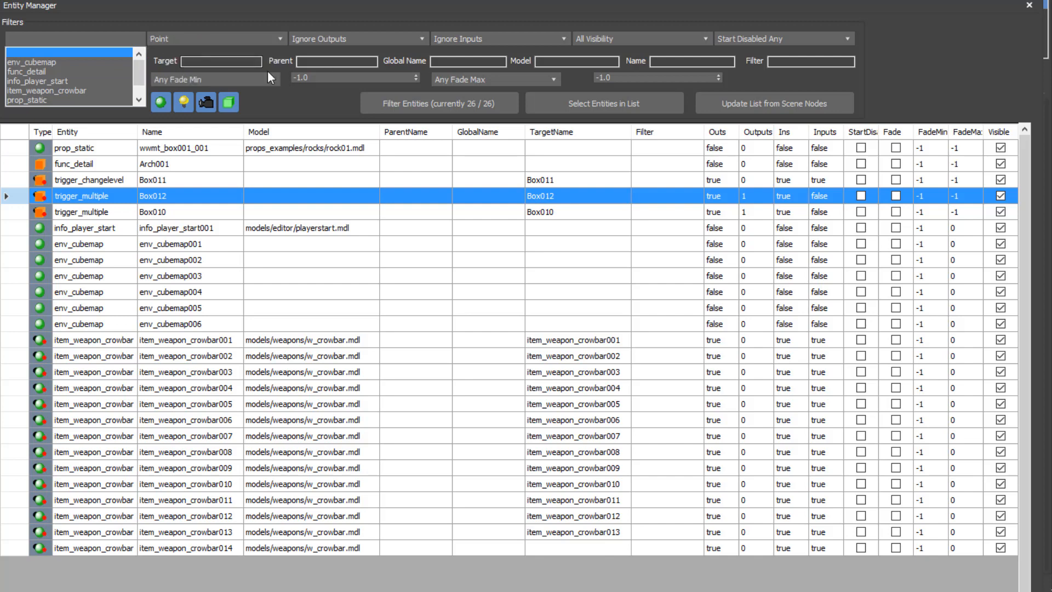
{"action": "left_click", "coordinate": [422, 102]}
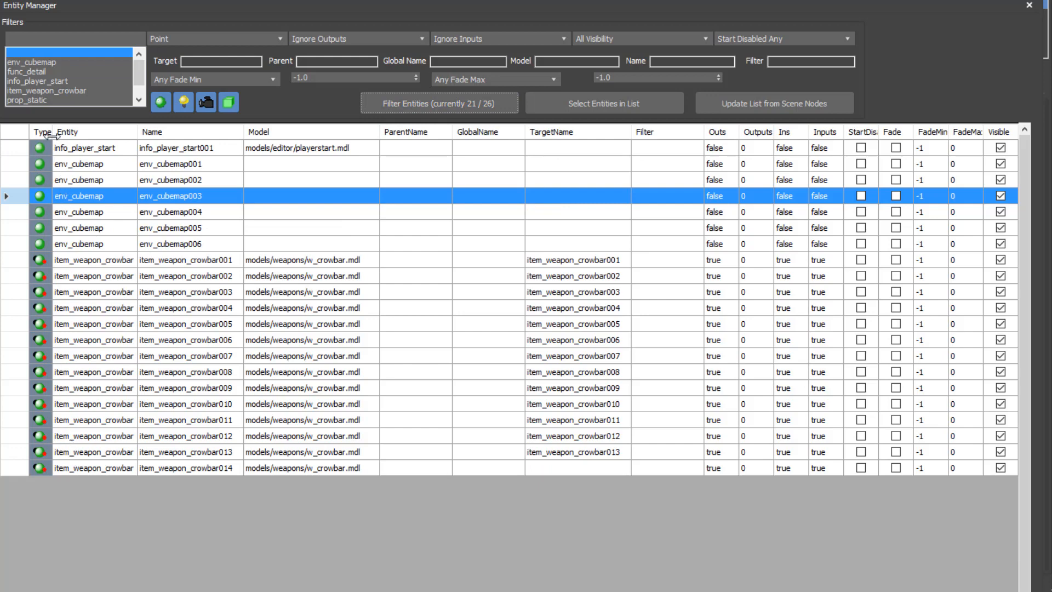
- Filter the entity list to show only solid entities
{"action": "left_click", "coordinate": [278, 38]}
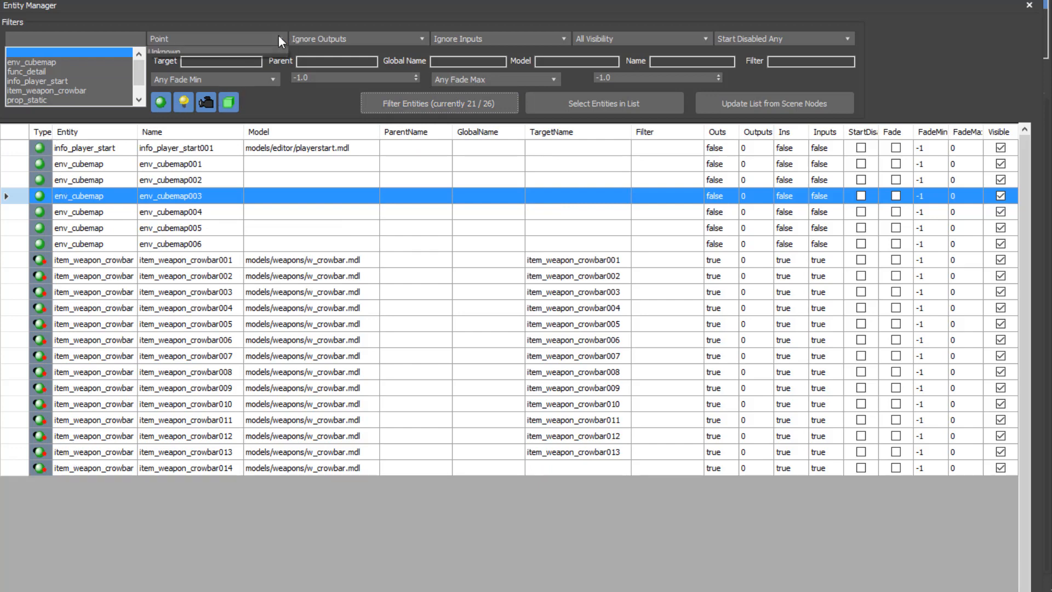
{"action": "left_click", "coordinate": [187, 52]}
{"action": "left_click", "coordinate": [410, 103]}
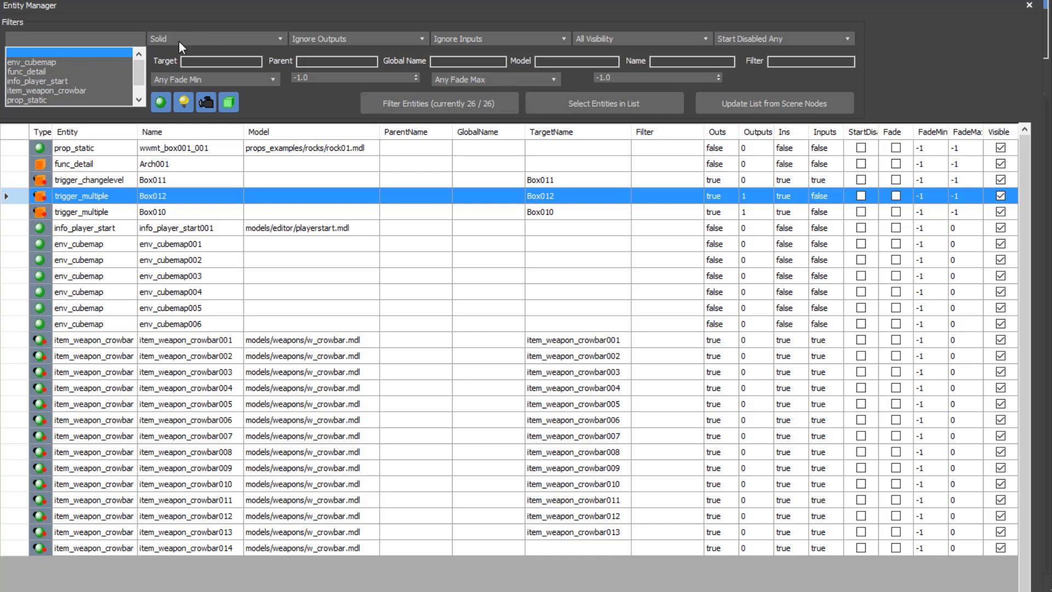
{"action": "left_click", "coordinate": [410, 102]}
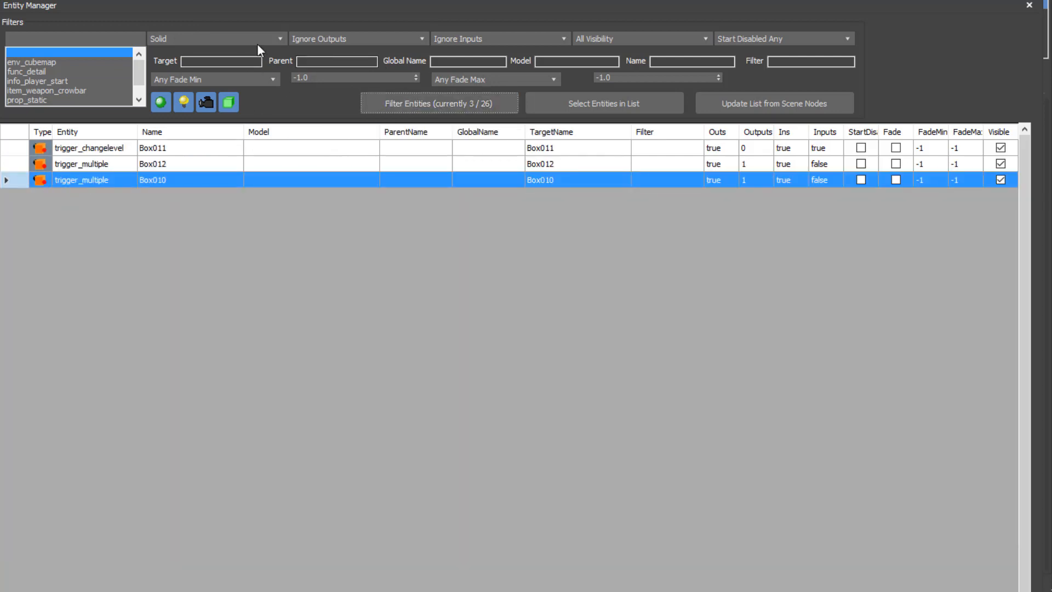
- Switch the entity type filter back to Point and refresh the list
{"action": "left_click", "coordinate": [280, 39]}
{"action": "left_click", "coordinate": [165, 61]}
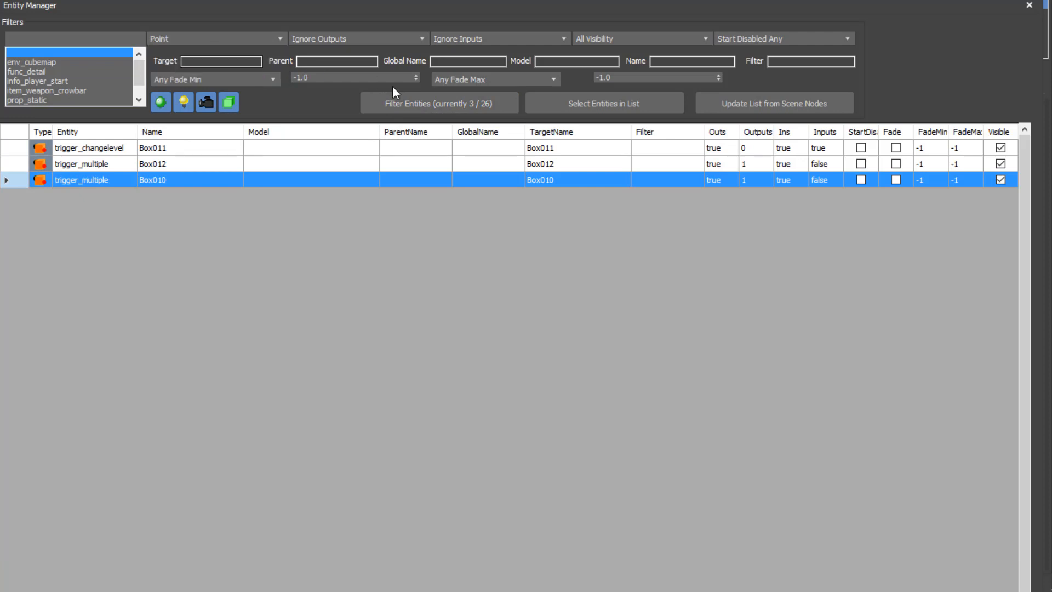
{"action": "left_click", "coordinate": [456, 102]}
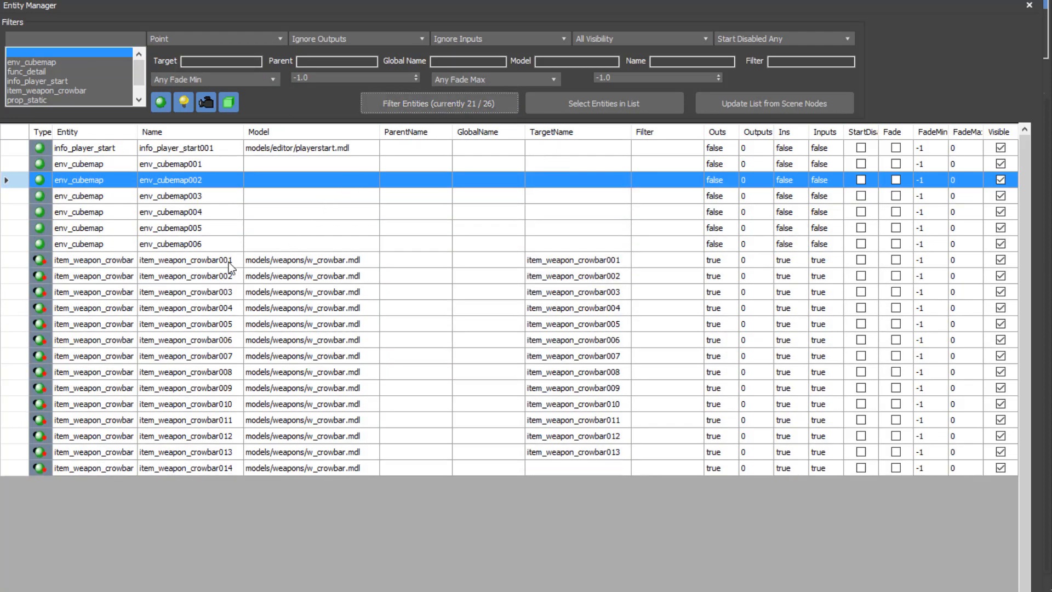
- Narrow the point entities to those matching Implements Outputs
{"action": "left_click", "coordinate": [384, 41]}
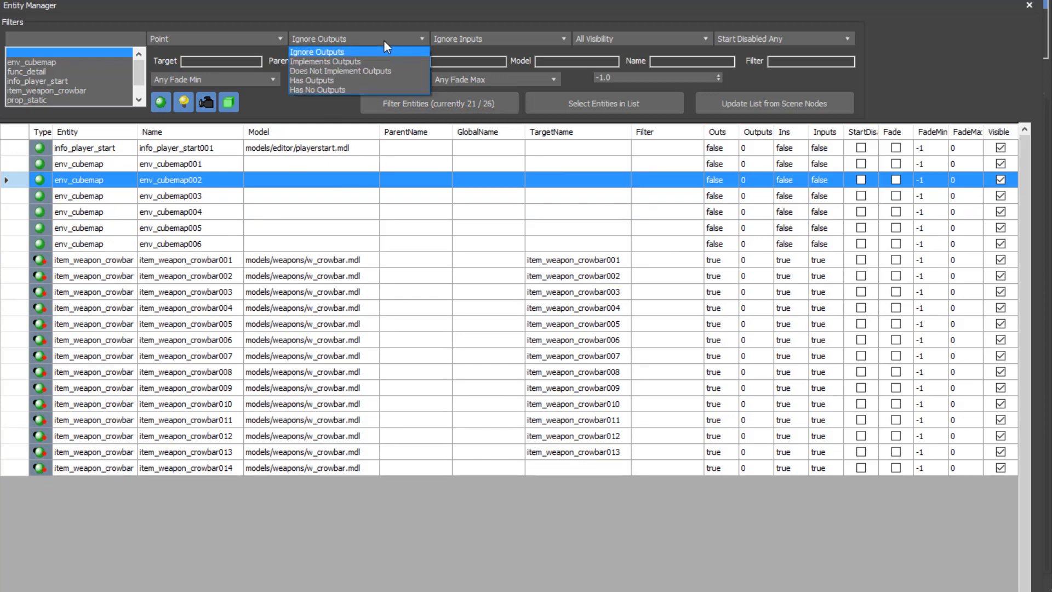
{"action": "left_click", "coordinate": [332, 61]}
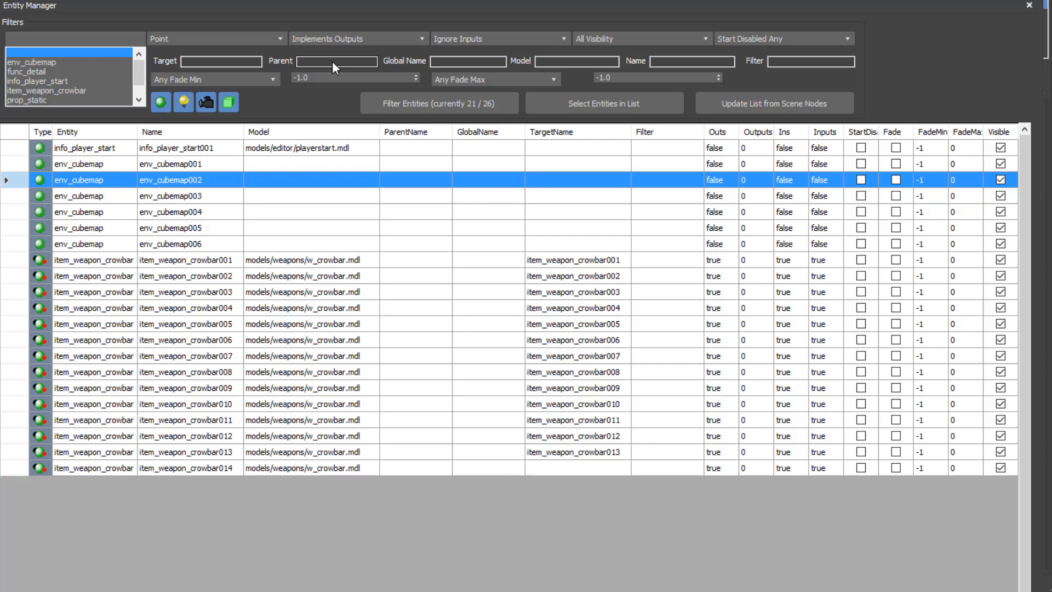
{"action": "left_click", "coordinate": [438, 104]}
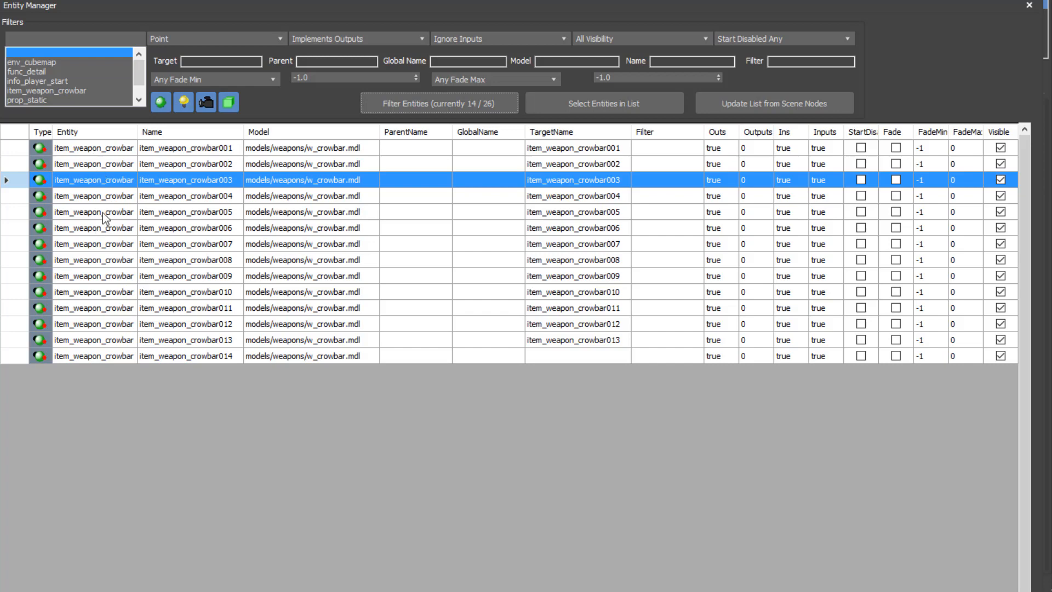
{"action": "left_click", "coordinate": [482, 39]}
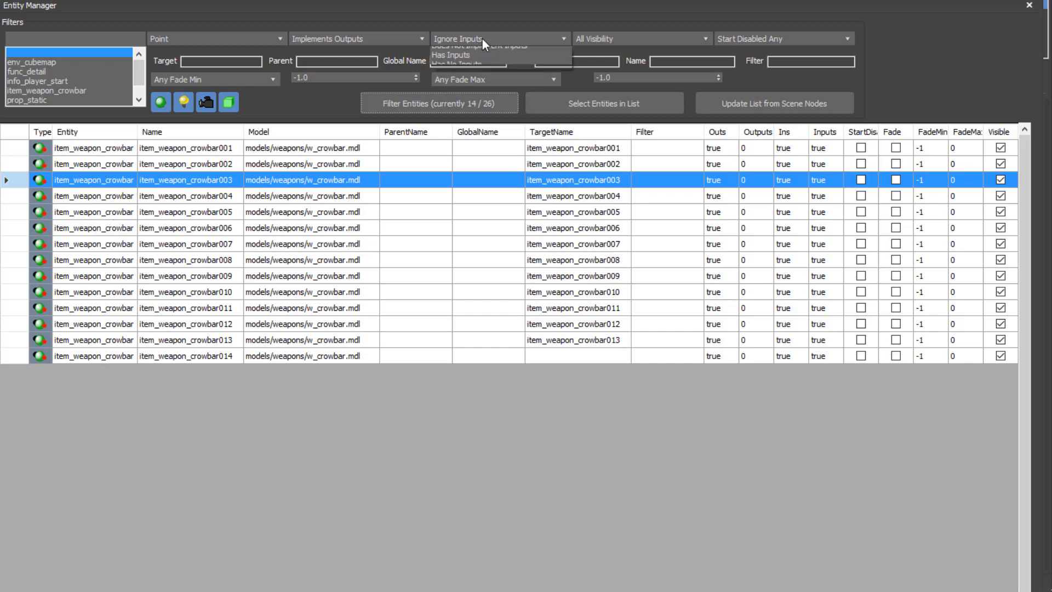
{"action": "left_click", "coordinate": [482, 38]}
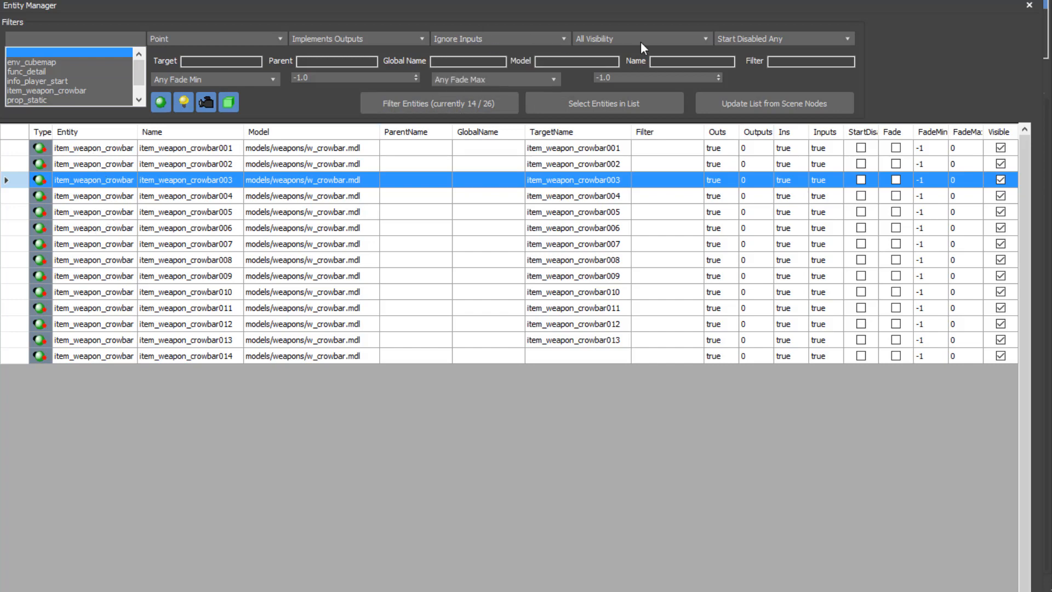
{"action": "left_click", "coordinate": [788, 42]}
{"action": "left_click", "coordinate": [732, 18]}
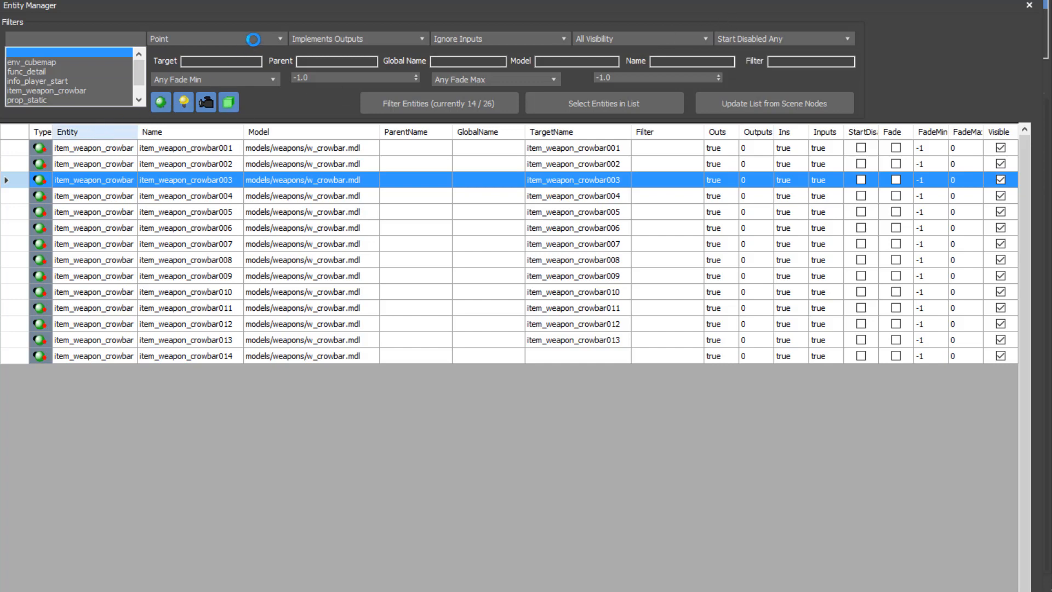
- Reset the outputs filter to Ignore Outputs and filter the point entities again
{"action": "left_click", "coordinate": [386, 37]}
{"action": "left_click", "coordinate": [353, 51]}
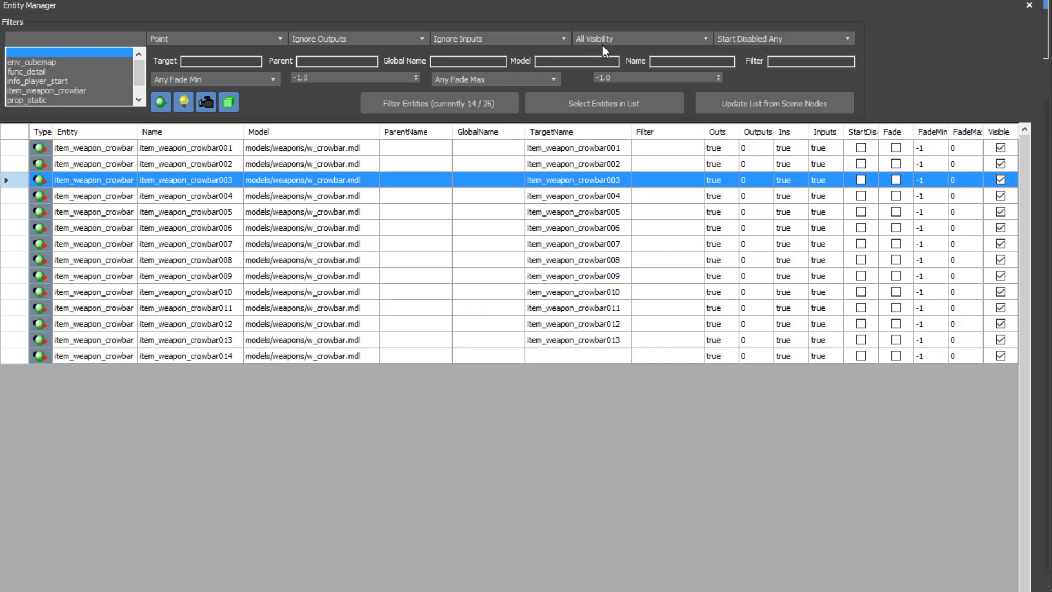
{"action": "left_click", "coordinate": [430, 97]}
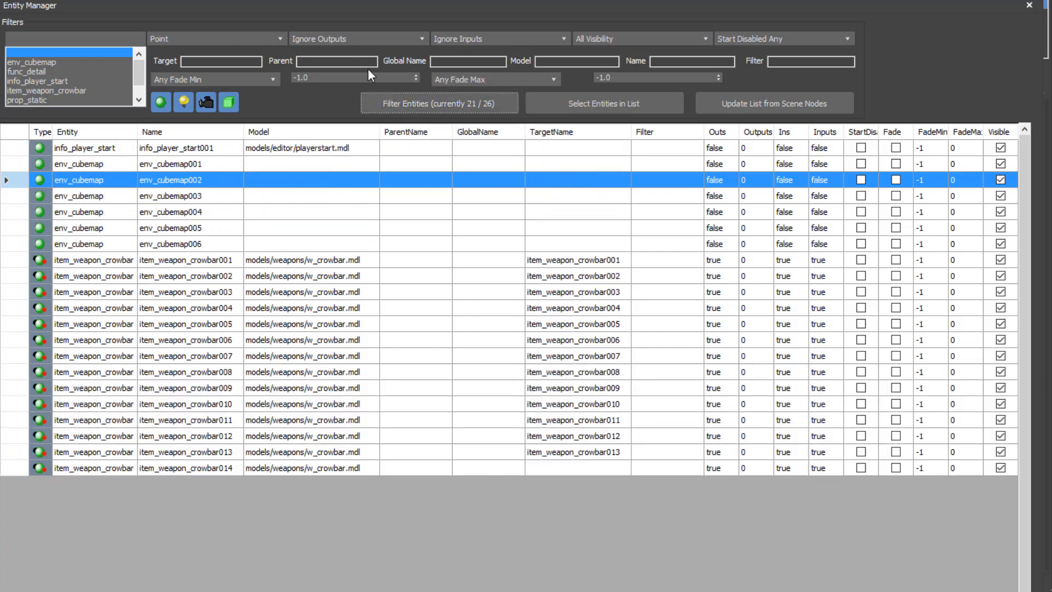
- Filter the point entities by the model text "crow", and again by the model text "edit"
{"action": "left_click", "coordinate": [553, 63]}
{"action": "left_click", "coordinate": [426, 108]}
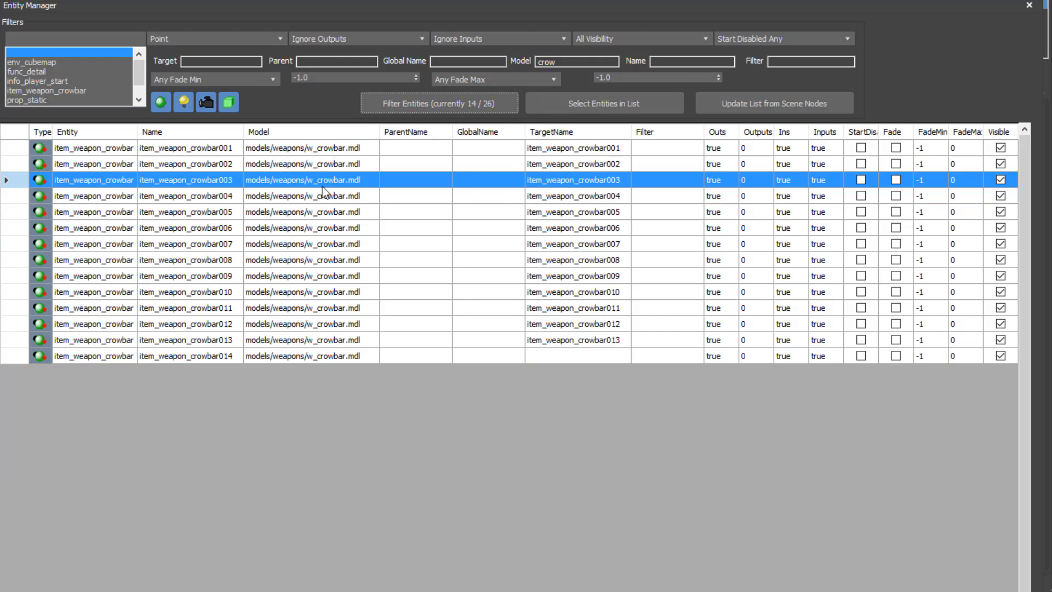
{"action": "double_click", "coordinate": [563, 64]}
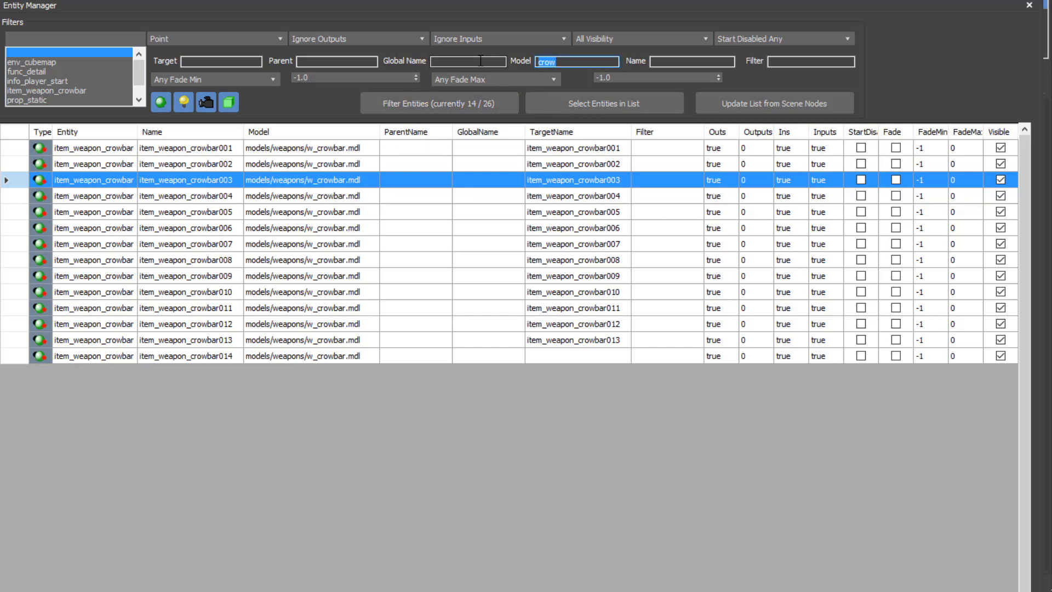
{"action": "type", "text": "edit"}
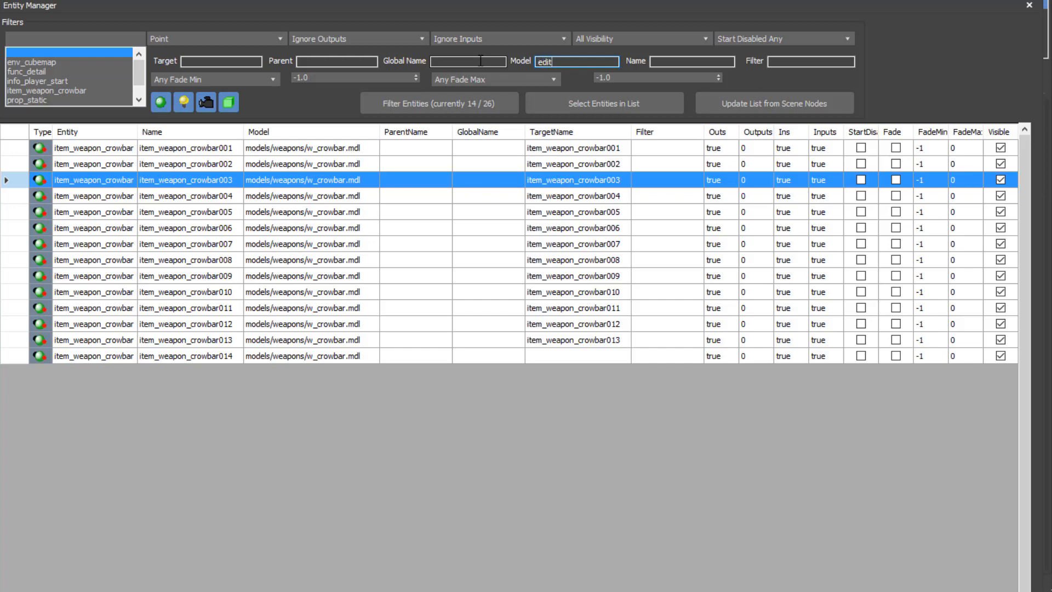
{"action": "left_click", "coordinate": [456, 97]}
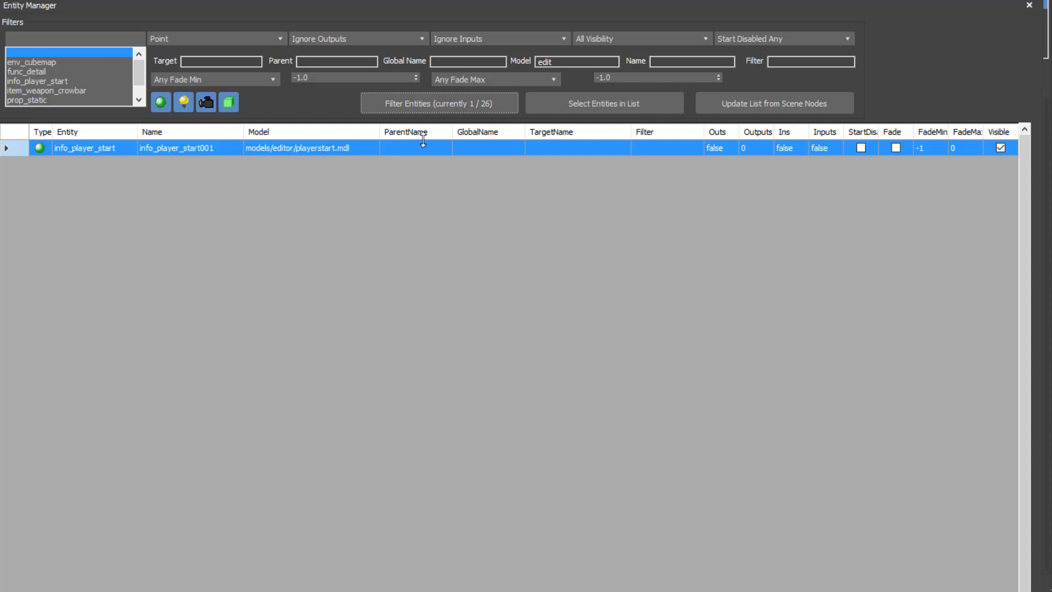
- Clear the model filter and list all point entities again
{"action": "double_click", "coordinate": [550, 62]}
{"action": "key", "text": "BackSpace"}
{"action": "left_click", "coordinate": [413, 104]}
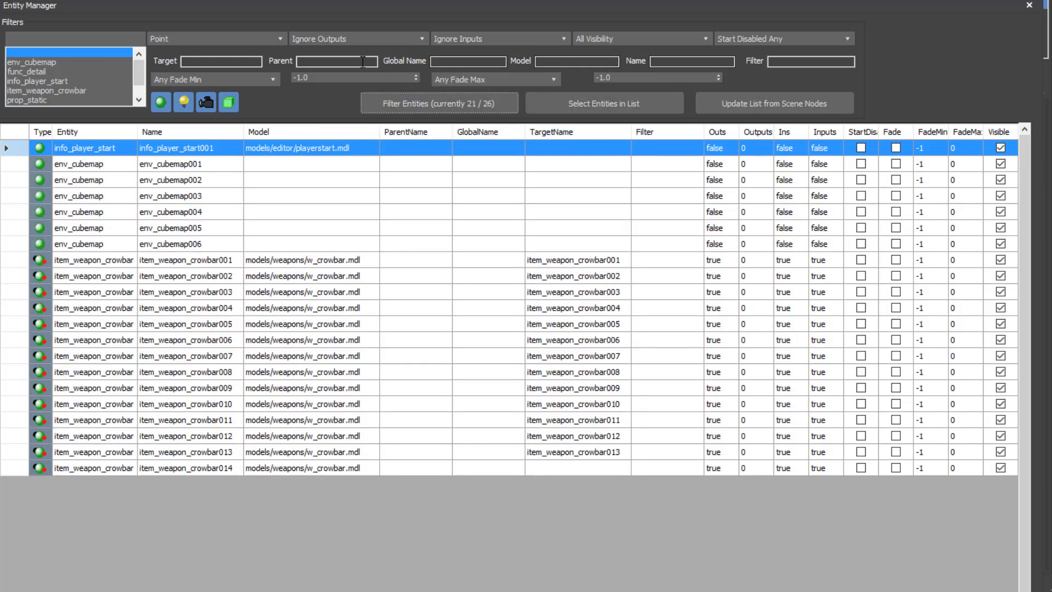
- Filter the point entities by the target name "crow", and again by the target name "003"
{"action": "left_click", "coordinate": [223, 63]}
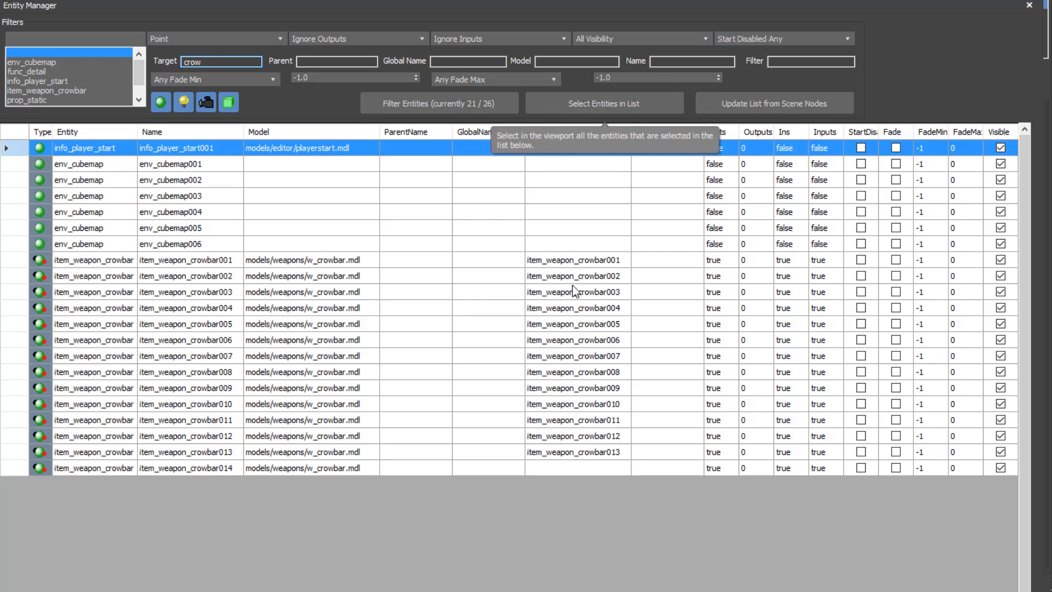
{"action": "left_click", "coordinate": [438, 102]}
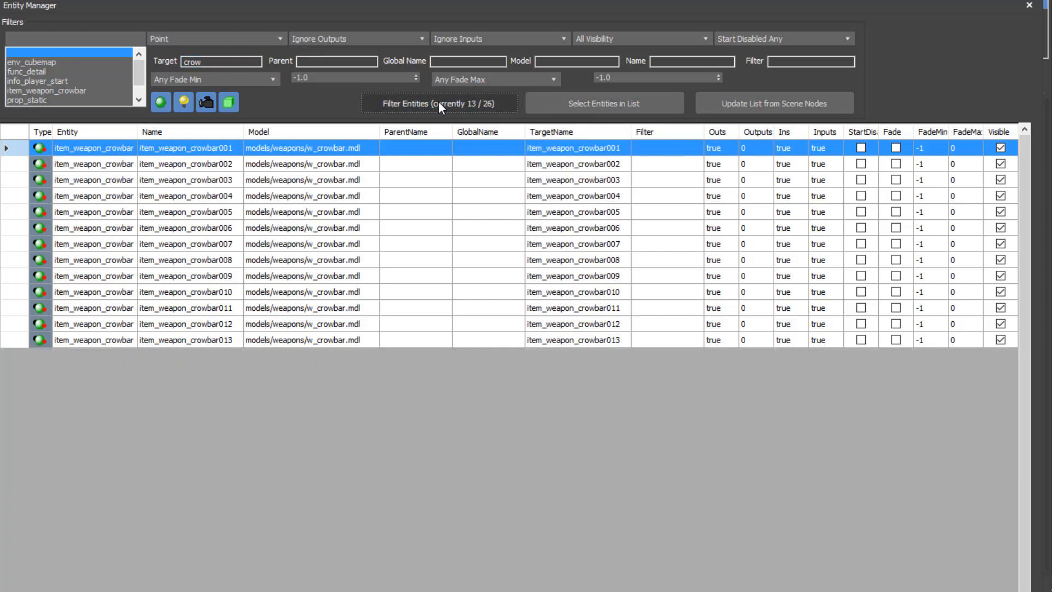
{"action": "left_click_drag", "start_coordinate": [207, 62], "coordinate": [132, 59]}
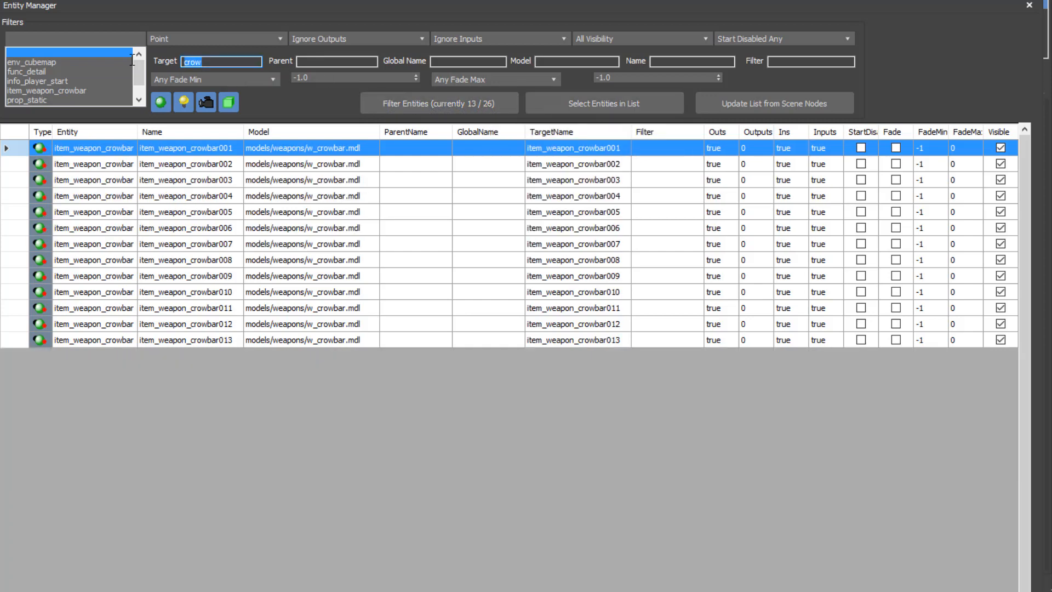
{"action": "type", "text": "003"}
{"action": "left_click", "coordinate": [475, 102]}
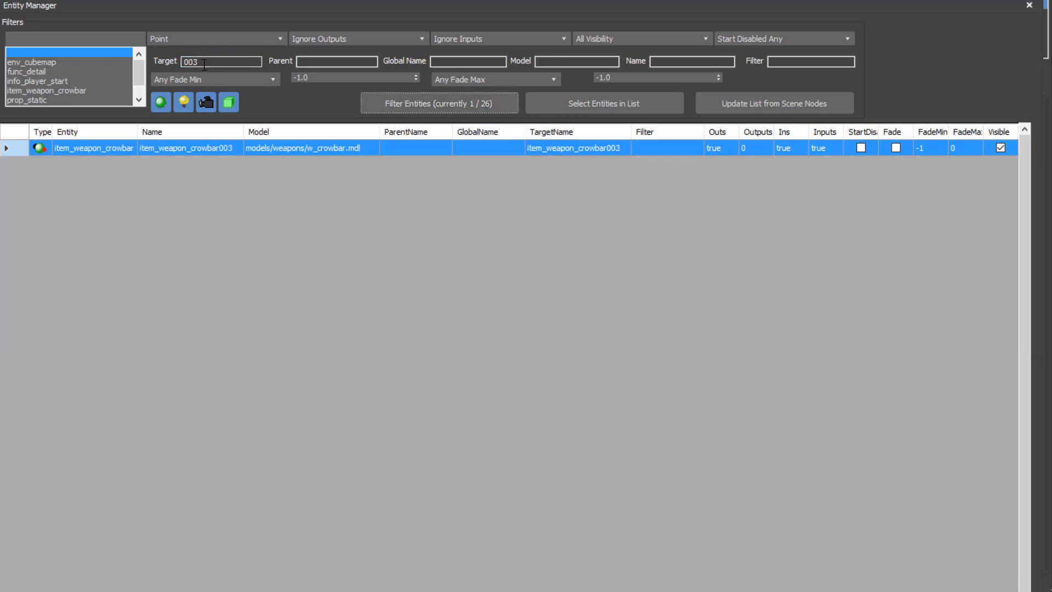
- Clear the target name filter and refresh the list of point entities
{"action": "left_click_drag", "start_coordinate": [230, 62], "coordinate": [178, 65]}
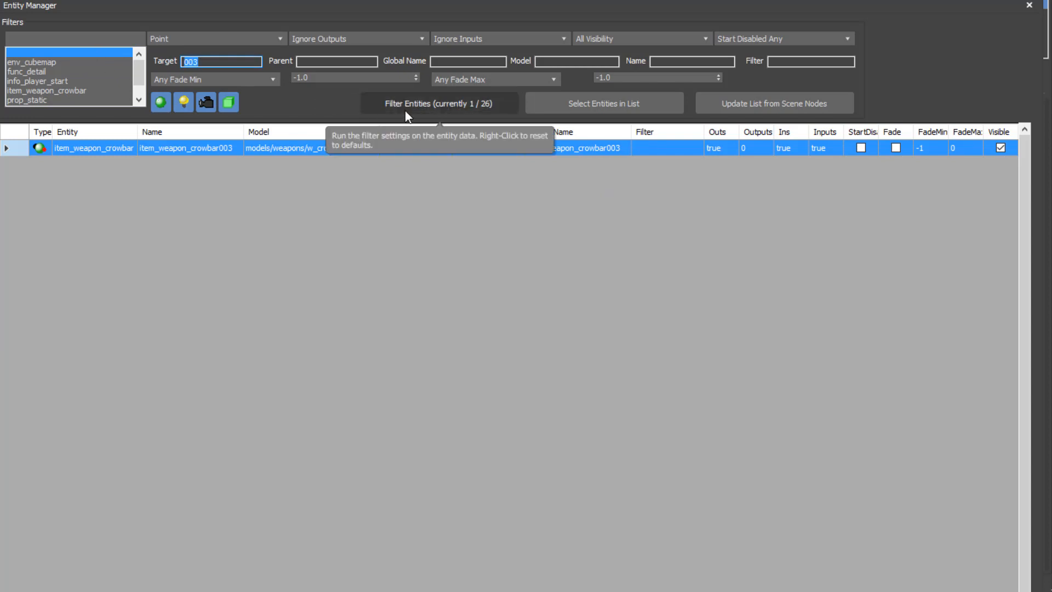
{"action": "key", "text": "BackSpace"}
{"action": "left_click", "coordinate": [419, 110]}
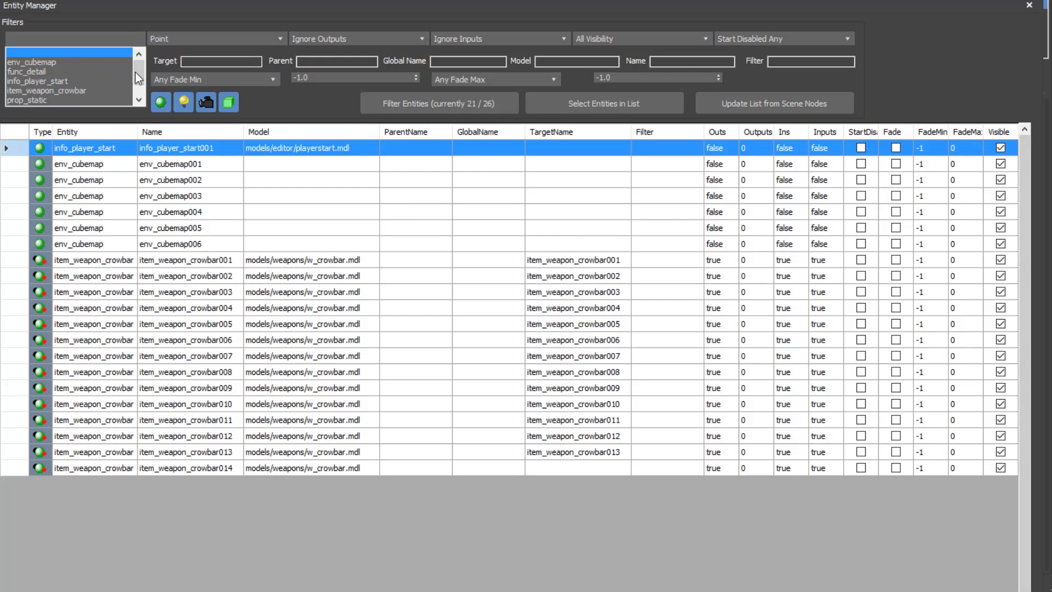
- Look through the entity class filter choices, picking info_player_start, trigger_multiple and finally env_cubemap
{"action": "mouse_move", "coordinate": [140, 71]}
{"action": "left_mouse_down"}
{"action": "mouse_move", "coordinate": [139, 80]}
{"action": "mouse_move", "coordinate": [140, 71]}
{"action": "left_mouse_up"}
{"action": "left_click", "coordinate": [23, 83]}
{"action": "scroll", "coordinate": [30, 84], "scroll_direction": "down", "scroll_amount": 1}
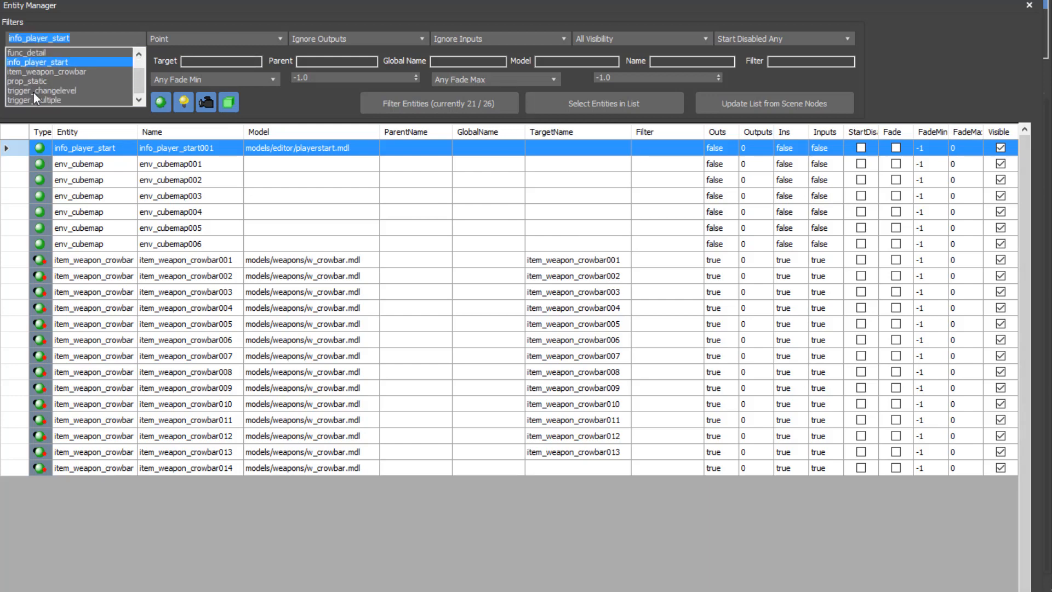
{"action": "left_click", "coordinate": [27, 99]}
{"action": "left_click", "coordinate": [27, 98]}
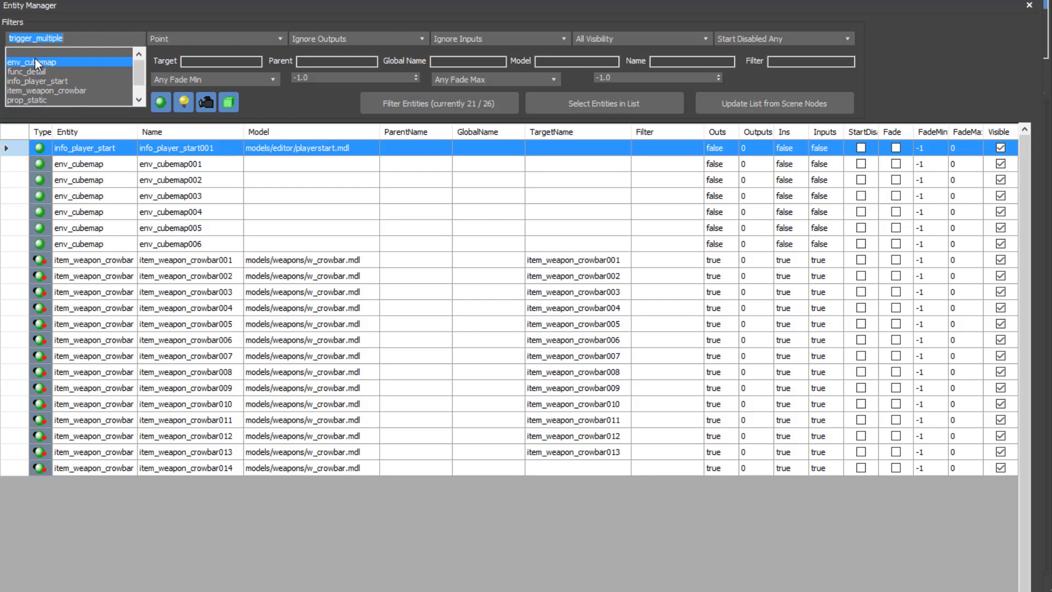
{"action": "scroll", "coordinate": [38, 77], "scroll_direction": "down", "scroll_amount": 1}
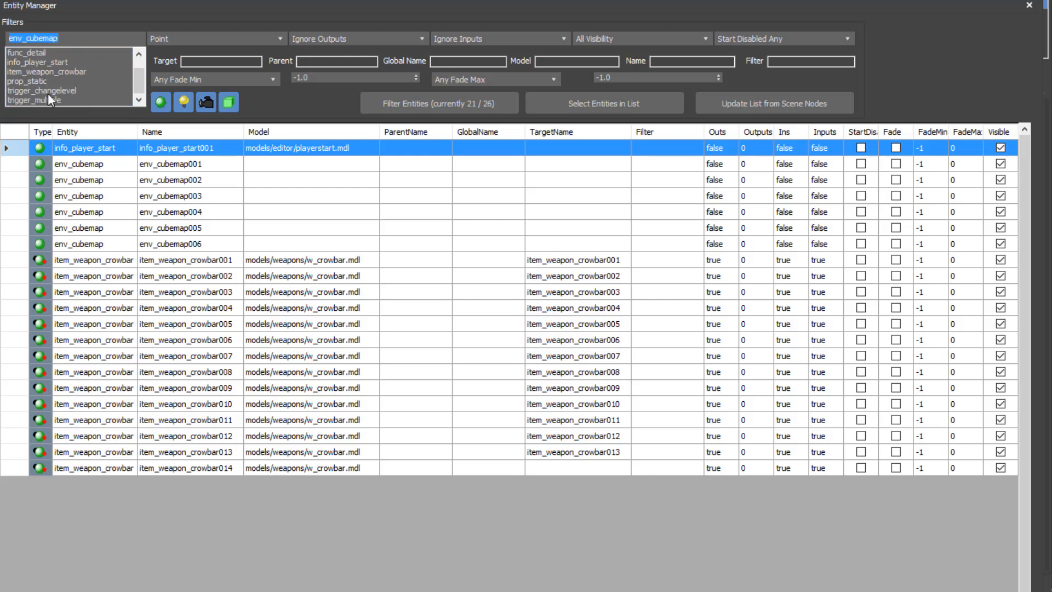
{"action": "scroll", "coordinate": [41, 98], "scroll_direction": "up", "scroll_amount": 1}
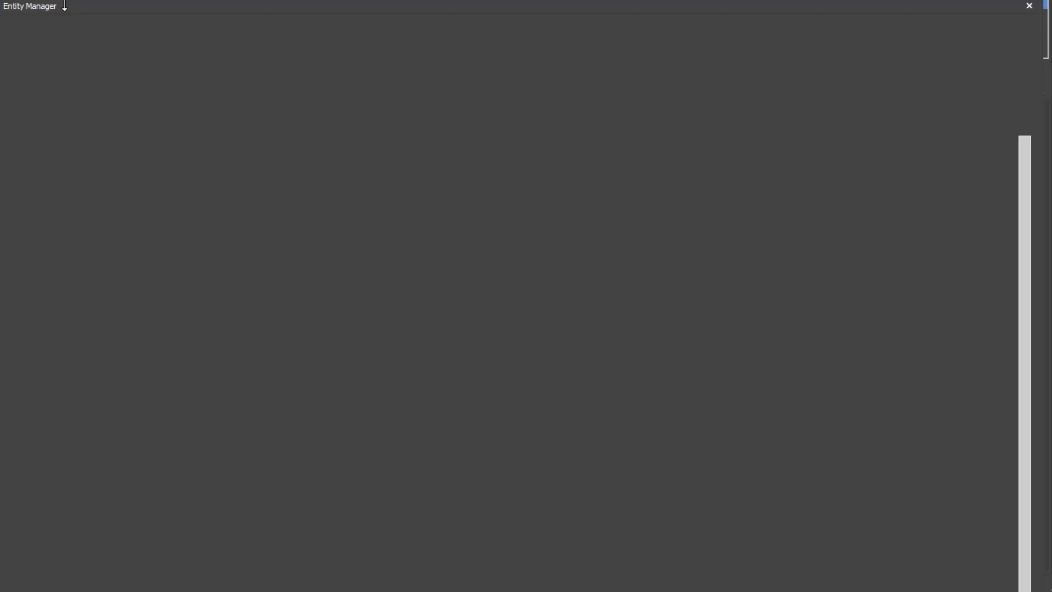
- Close the Entity Manager and bring the whole brick-walled level into view
{"action": "left_click_drag", "start_coordinate": [61, 3], "coordinate": [0, 1]}
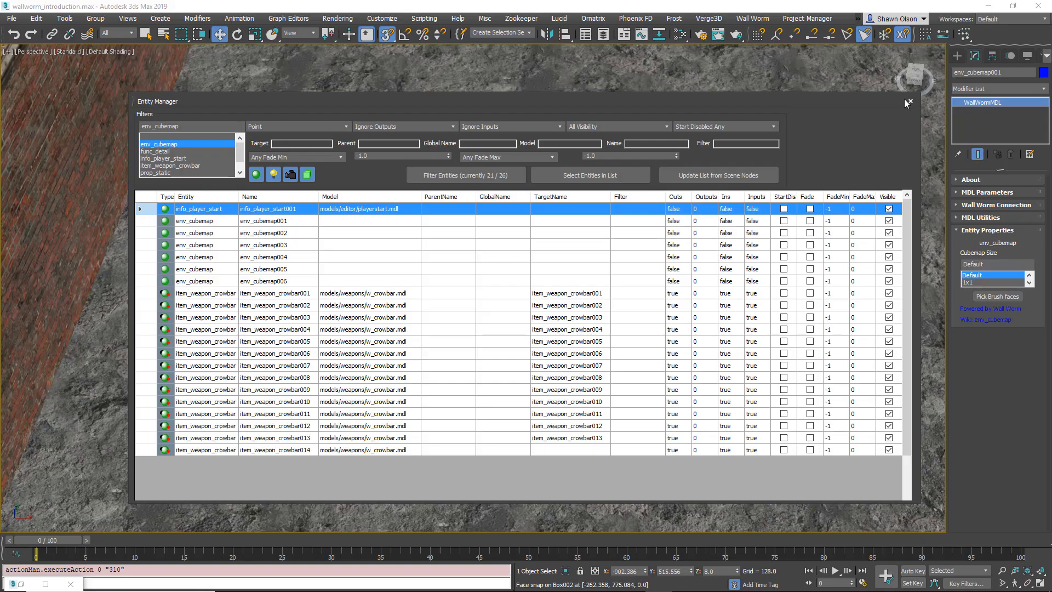
{"action": "left_click", "coordinate": [909, 102]}
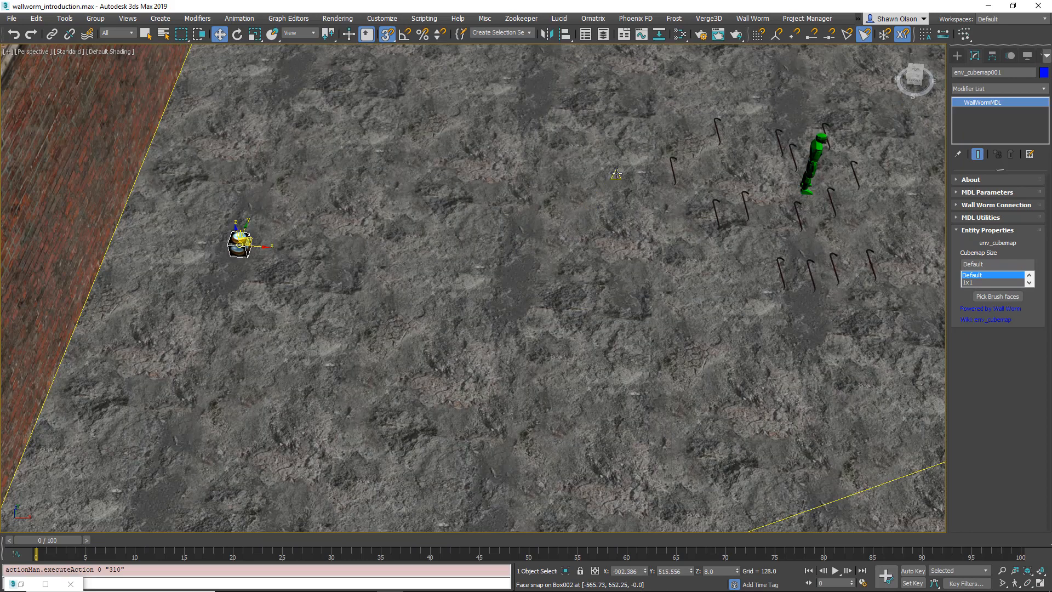
{"action": "scroll", "coordinate": [617, 174], "scroll_direction": "down", "scroll_amount": 5}
{"action": "mouse_move", "coordinate": [657, 249]}
{"action": "middle_mouse_down", "text": "alt"}
{"action": "mouse_move", "coordinate": [734, 238]}
{"action": "mouse_move", "coordinate": [493, 296]}
{"action": "middle_mouse_up", "text": "alt"}
{"action": "scroll", "coordinate": [518, 282], "scroll_direction": "down", "scroll_amount": 3}
{"action": "mouse_move", "coordinate": [525, 279]}
{"action": "middle_mouse_down", "text": "alt"}
{"action": "mouse_move", "coordinate": [552, 277]}
{"action": "mouse_move", "coordinate": [551, 307]}
{"action": "middle_mouse_up", "text": "alt"}
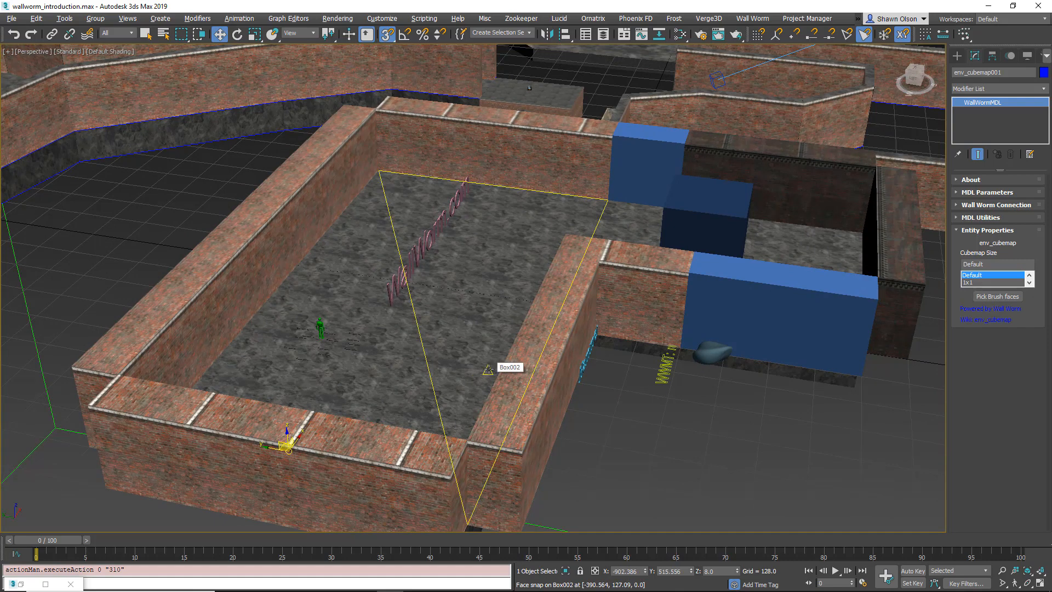
- Export the scene as a game level with the Level Exporter, overwriting wallworm_example.vmf in the testing folder
{"action": "left_click", "coordinate": [765, 18]}
{"action": "left_click", "coordinate": [770, 101]}
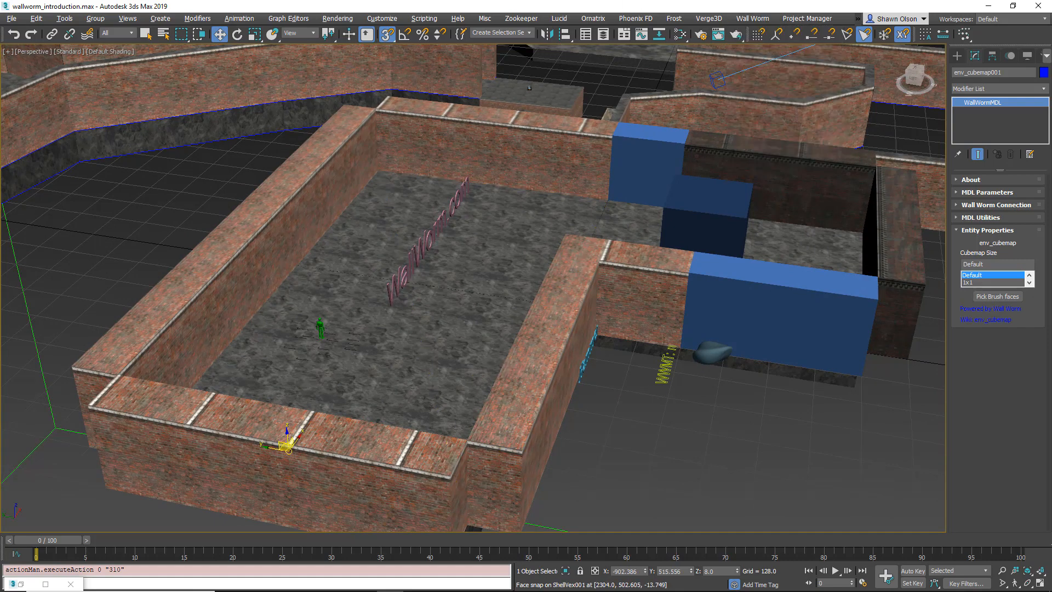
{"action": "left_click_drag", "start_coordinate": [898, 30], "coordinate": [101, 20]}
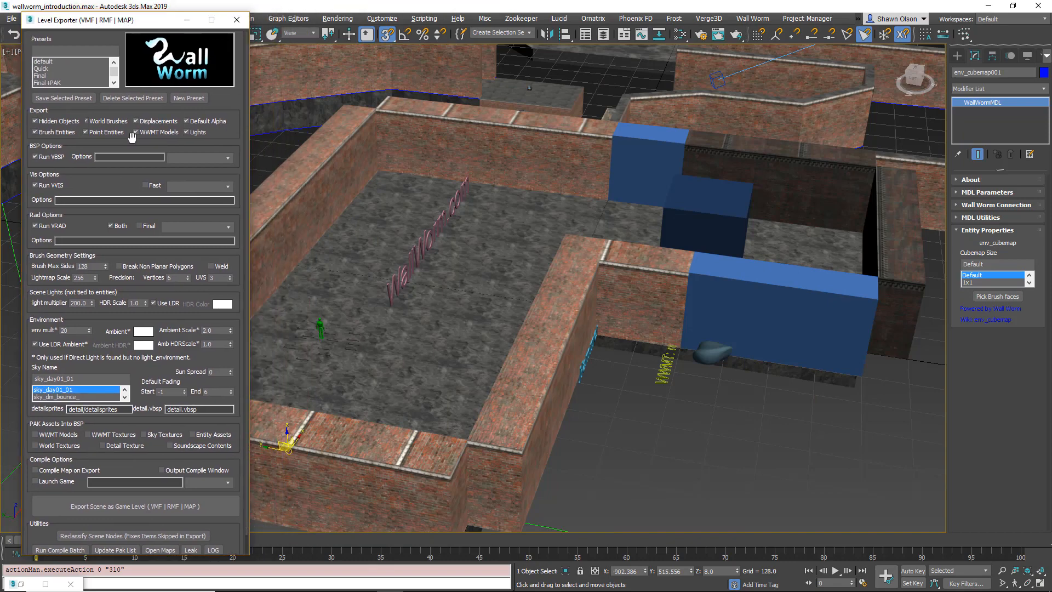
{"action": "left_click", "coordinate": [158, 506]}
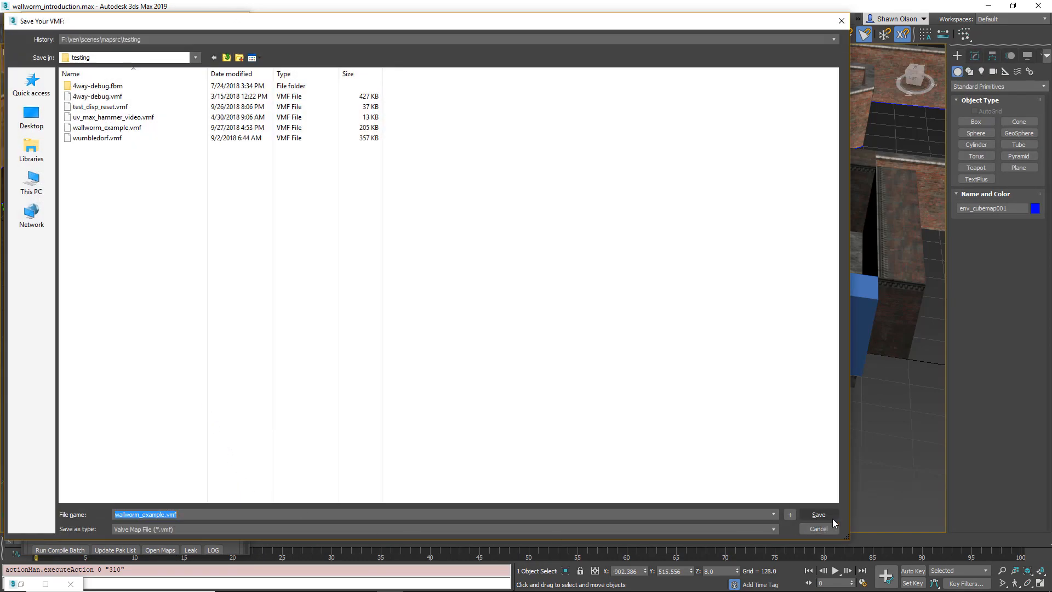
{"action": "left_click", "coordinate": [805, 507]}
{"action": "left_click", "coordinate": [564, 341]}
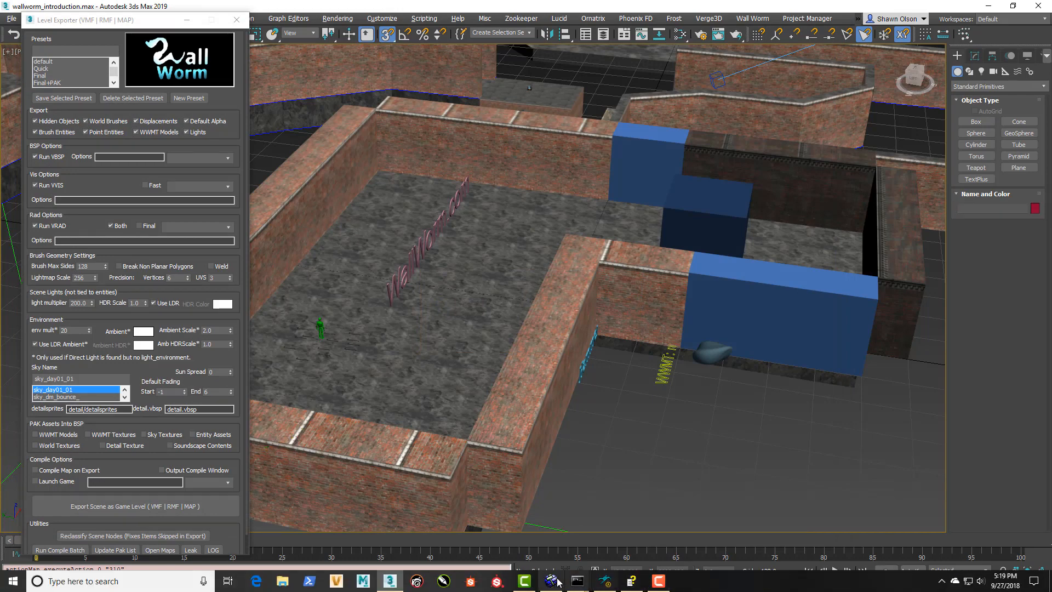
- Switch to Hammer and open the exported wallworm_example.vmf
{"action": "left_click", "coordinate": [551, 581]}
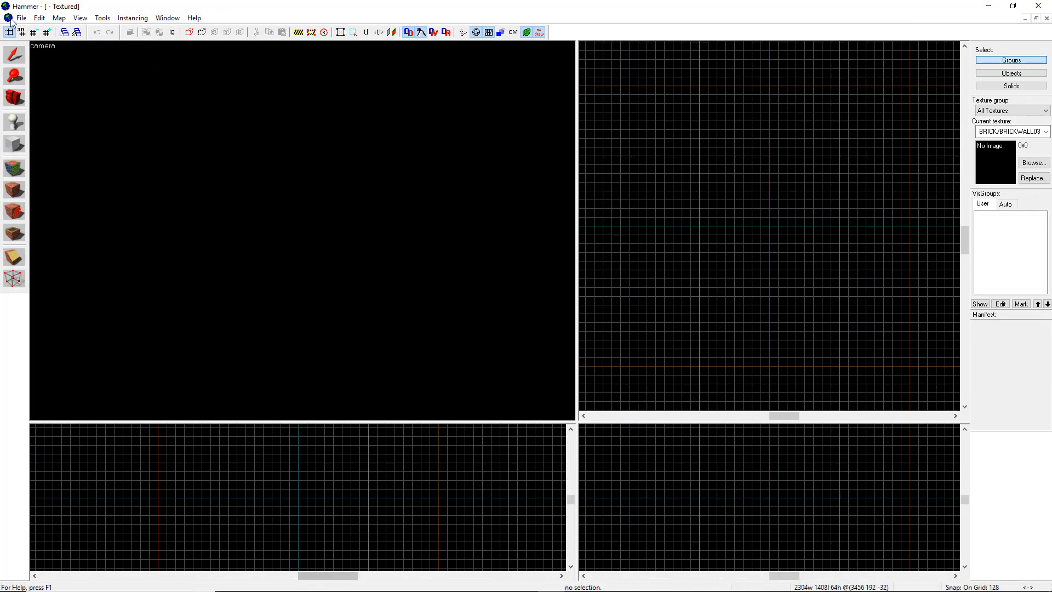
{"action": "left_click", "coordinate": [21, 19]}
{"action": "left_click", "coordinate": [202, 181]}
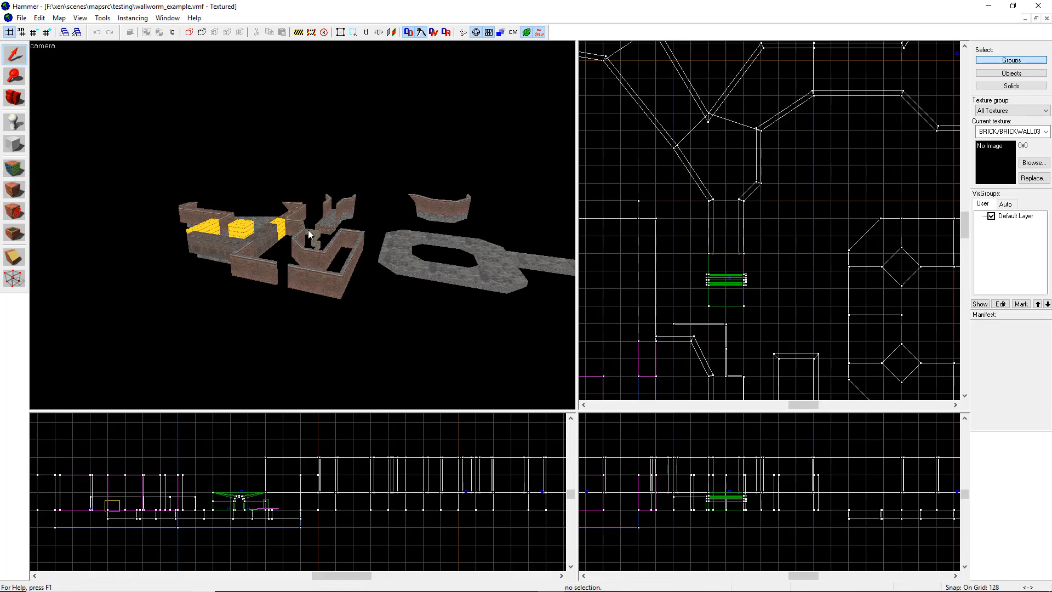
- Fly through the level in the camera view to examine the nodraw blocks, the player start, the crowbars and the cubemap
{"action": "key", "text": "z"}
{"action": "key", "text": "w"}
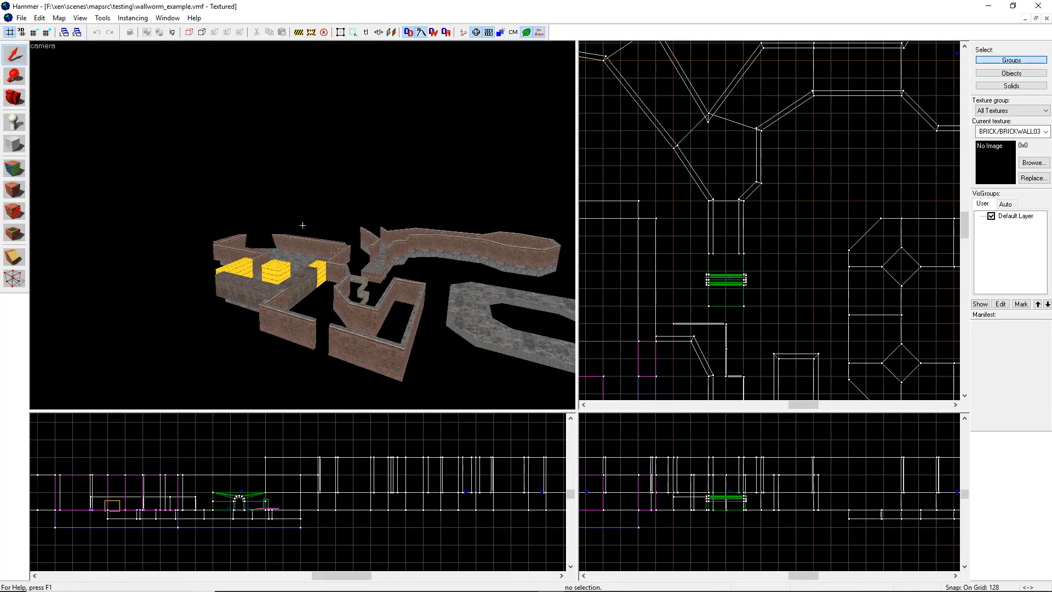
{"action": "key", "text": "w"}
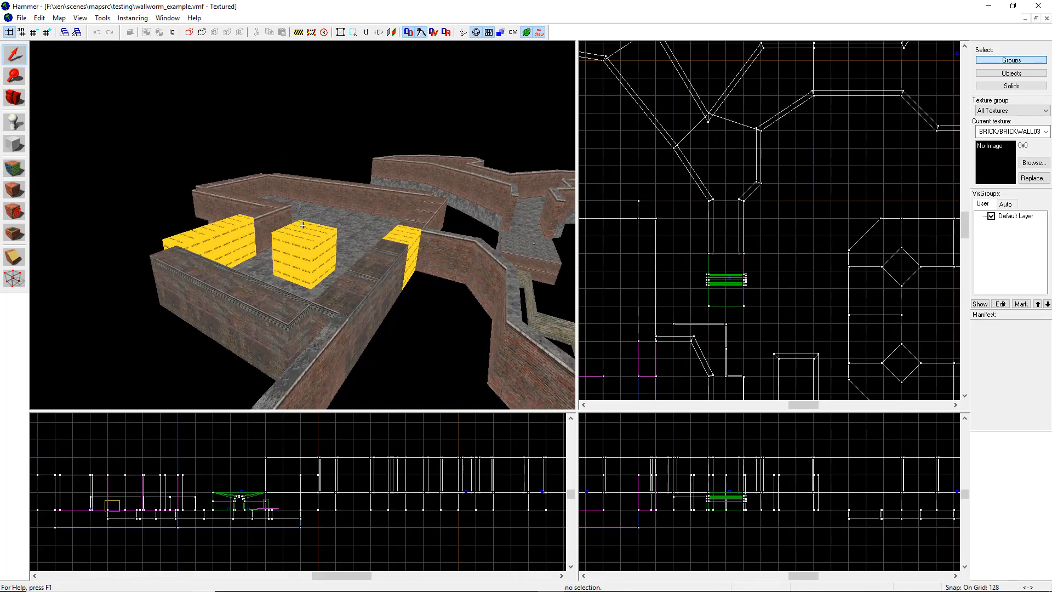
{"action": "key", "text": "w"}
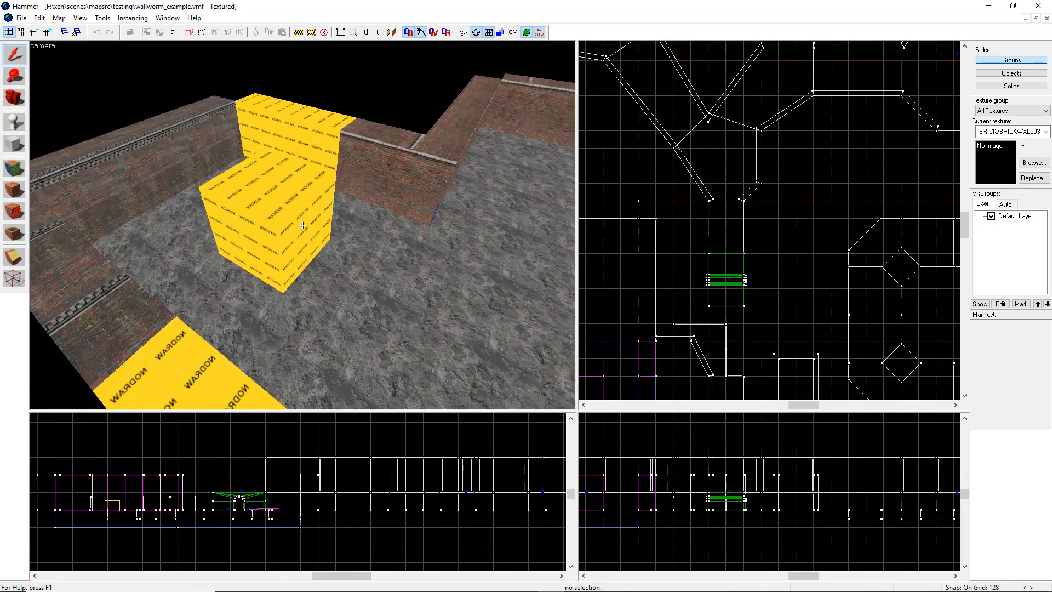
{"action": "key", "text": "d"}
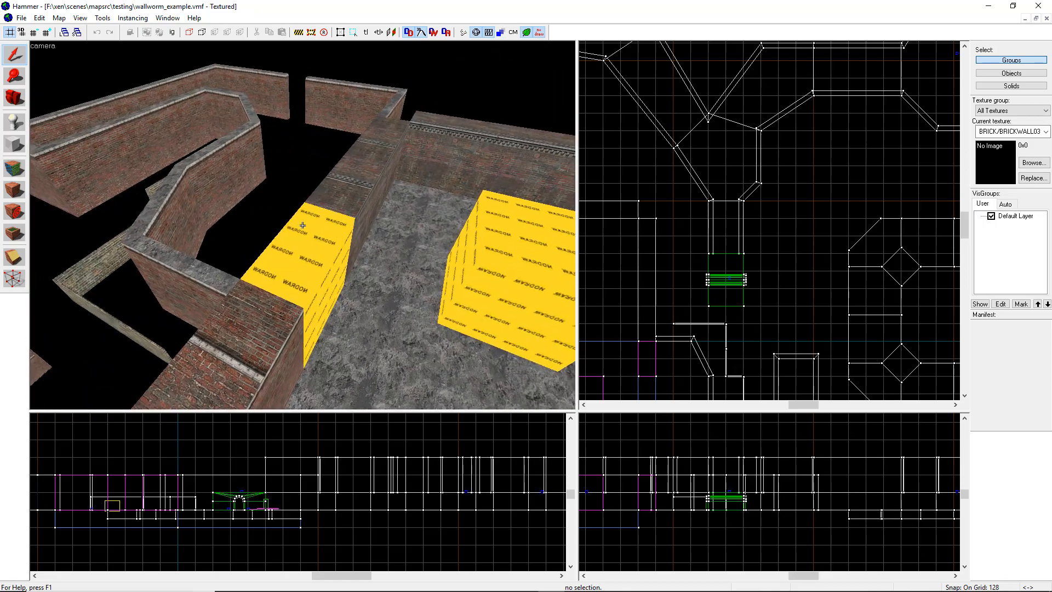
{"action": "key", "text": "w"}
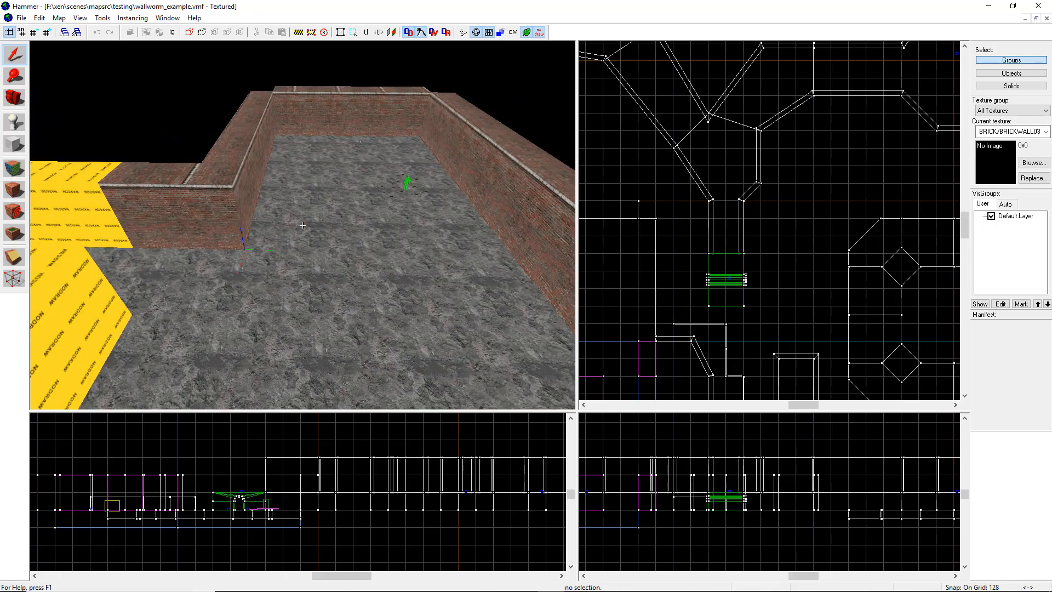
{"action": "key", "text": "w"}
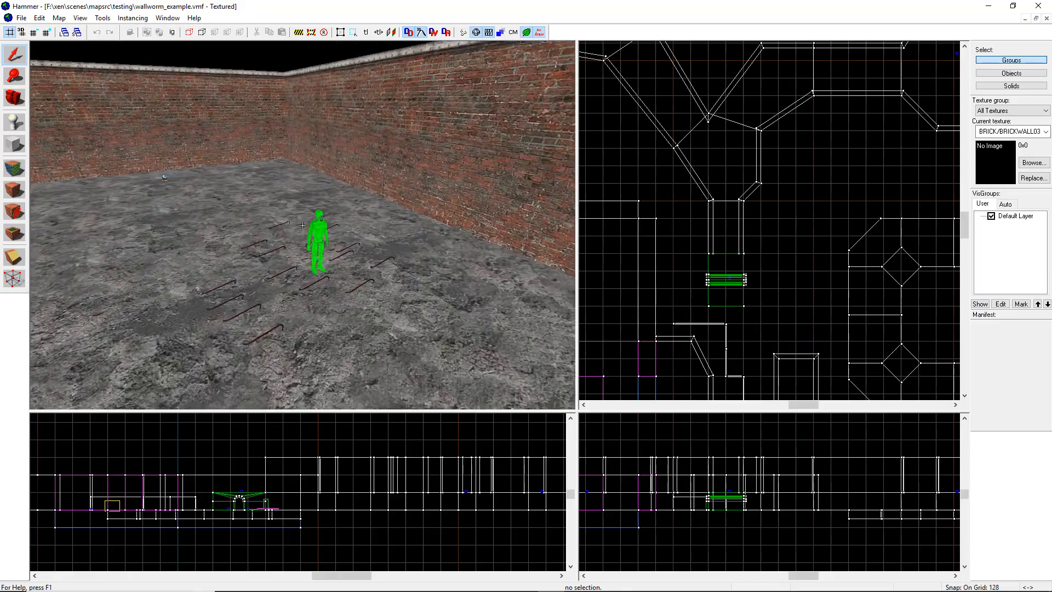
{"action": "key", "text": "w"}
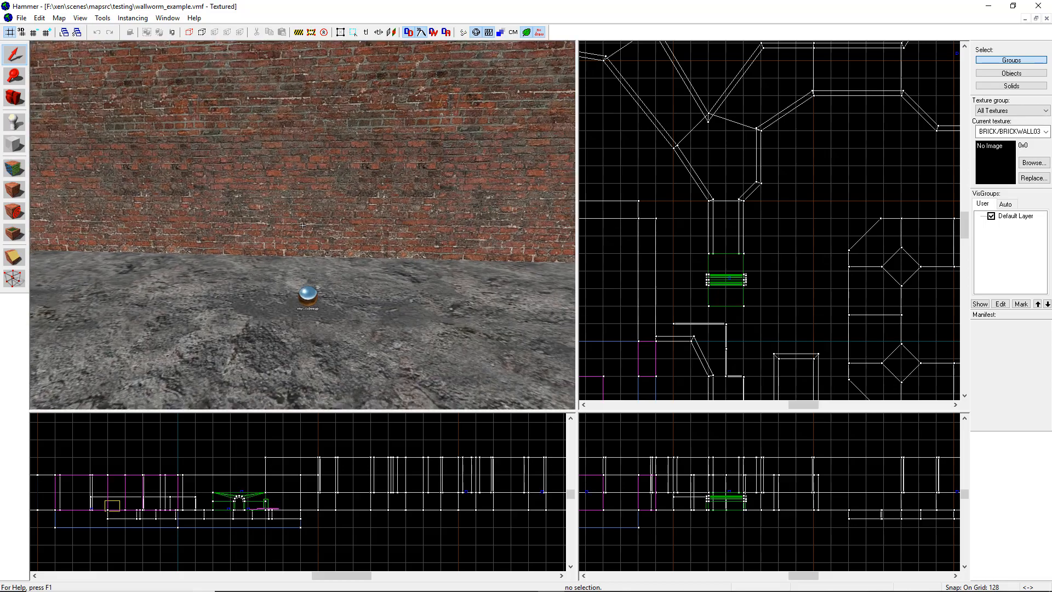
{"action": "key", "text": "w"}
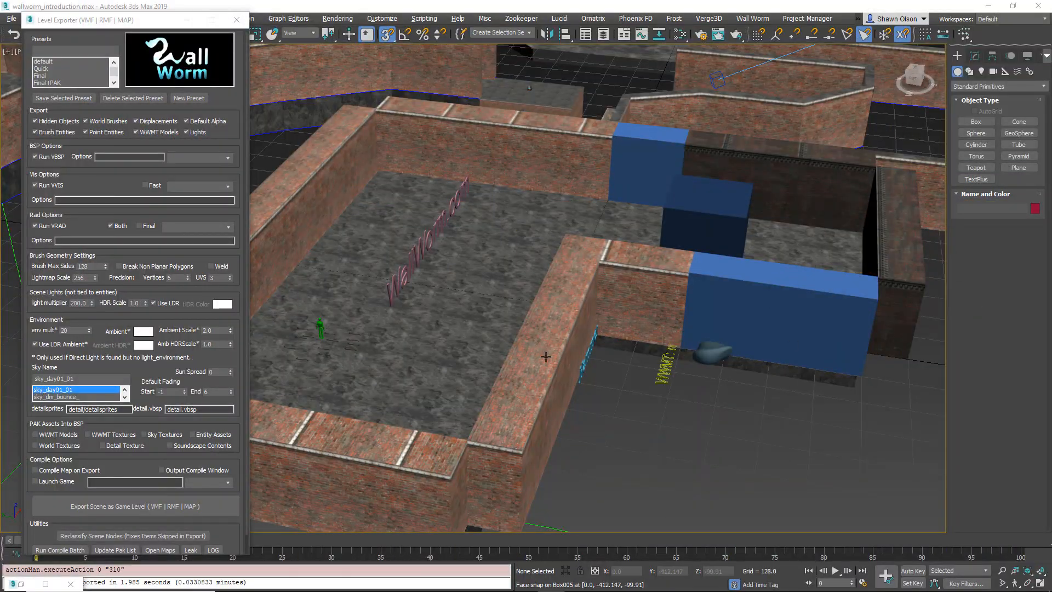
- Back in 3ds Max, close the Level Exporter and open Wall Worm's Point Entities tool
{"action": "left_click", "coordinate": [241, 25]}
{"action": "middle_click_drag", "start_coordinate": [460, 289], "coordinate": [431, 301], "text": "alt"}
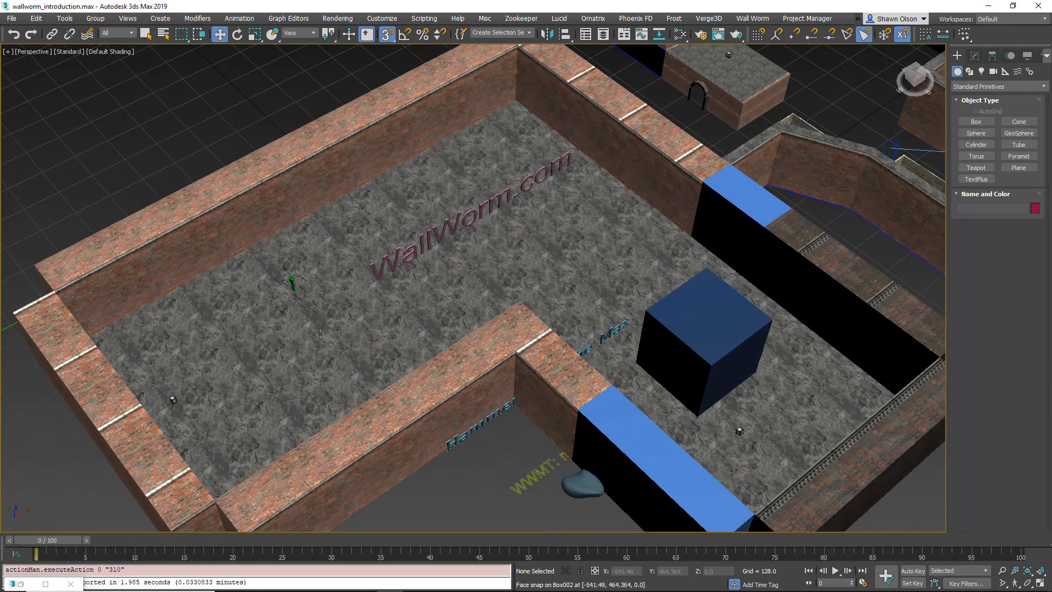
{"action": "left_click", "coordinate": [752, 20]}
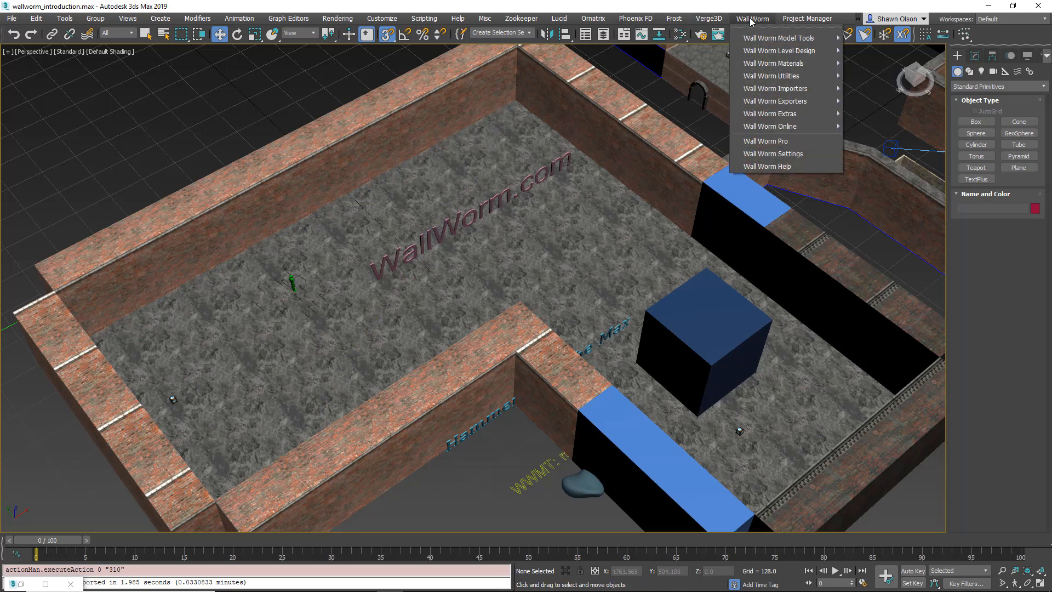
{"action": "mouse_move", "coordinate": [786, 66]}
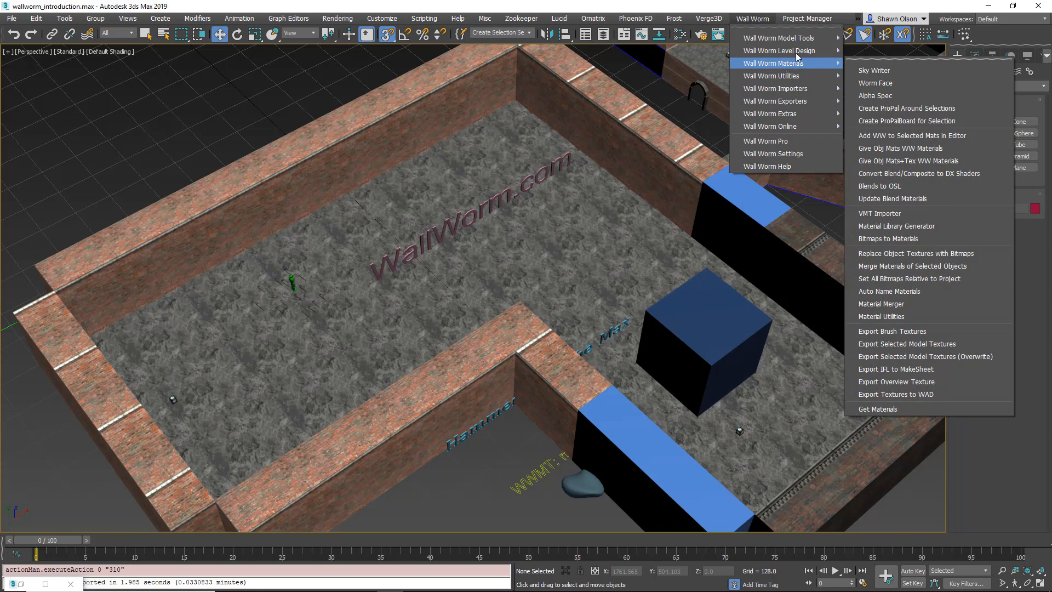
{"action": "left_click", "coordinate": [889, 162]}
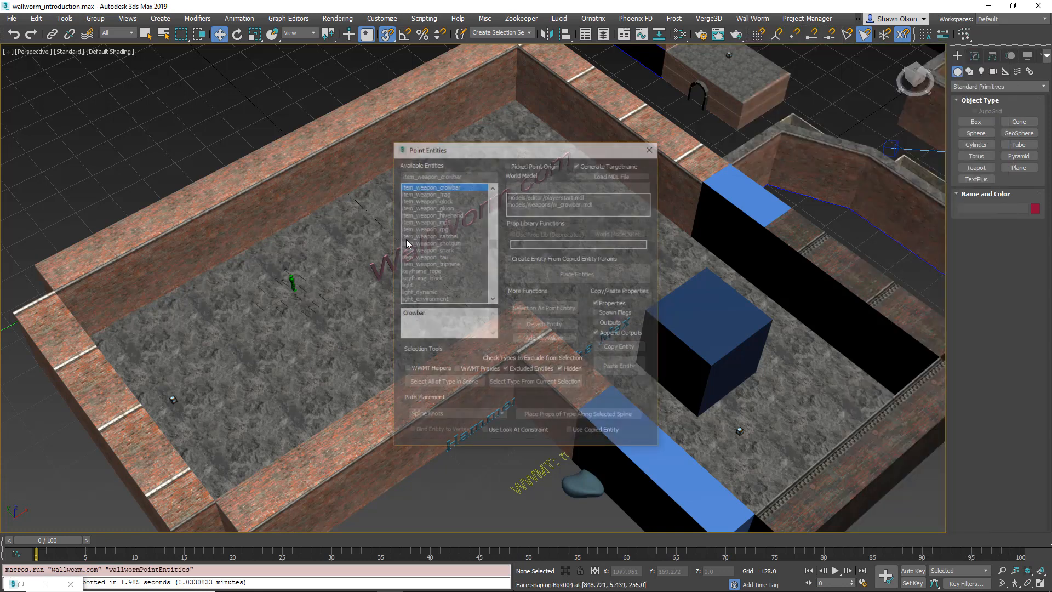
- Place a light_environment point entity on the floor of the brick-walled yard
{"action": "left_click", "coordinate": [412, 285]}
{"action": "left_click", "coordinate": [422, 278]}
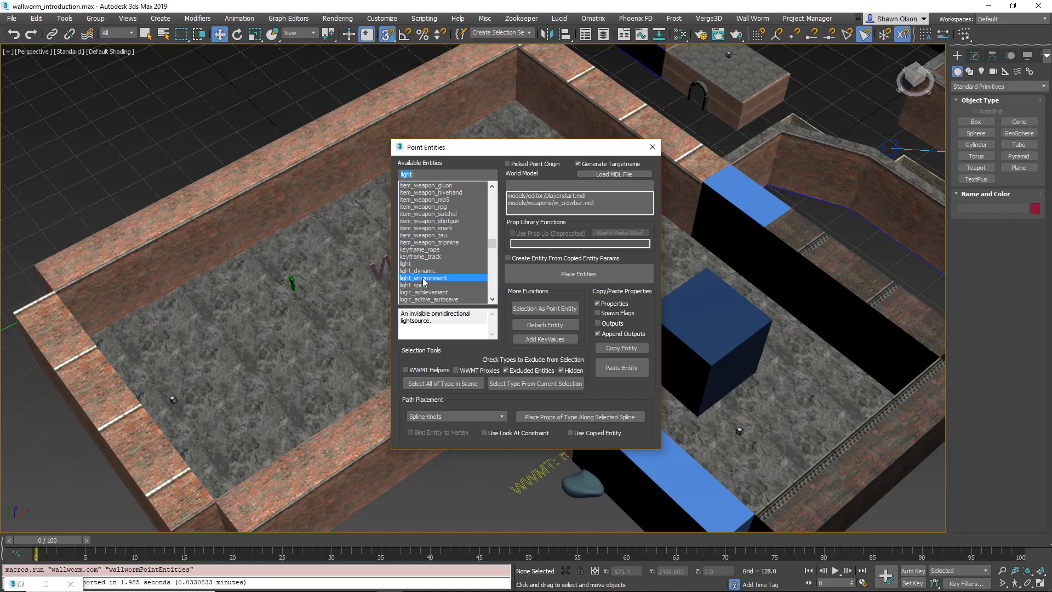
{"action": "left_click", "coordinate": [578, 274]}
{"action": "left_click", "coordinate": [324, 349]}
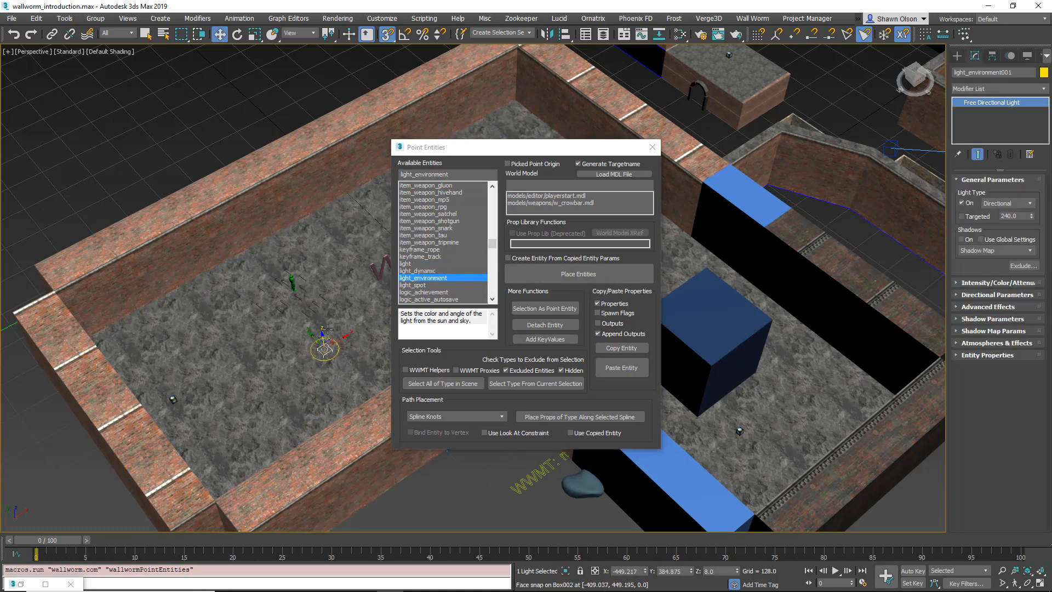
- Raise the light_environment above the floor and move the Point Entities dialog clear of it
{"action": "middle_click_drag", "start_coordinate": [327, 329], "coordinate": [331, 318], "text": "alt"}
{"action": "left_click_drag", "start_coordinate": [331, 321], "coordinate": [327, 285]}
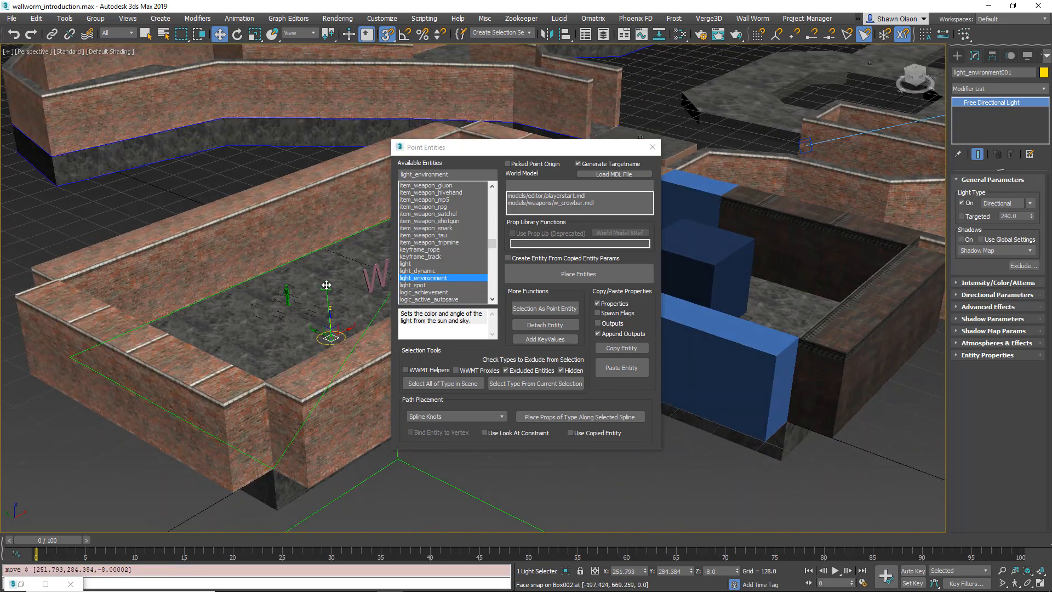
{"action": "left_click_drag", "start_coordinate": [737, 576], "coordinate": [710, 505]}
{"action": "left_click_drag", "start_coordinate": [504, 147], "coordinate": [711, 385]}
{"action": "middle_click_drag", "start_coordinate": [473, 306], "coordinate": [555, 324], "text": "alt"}
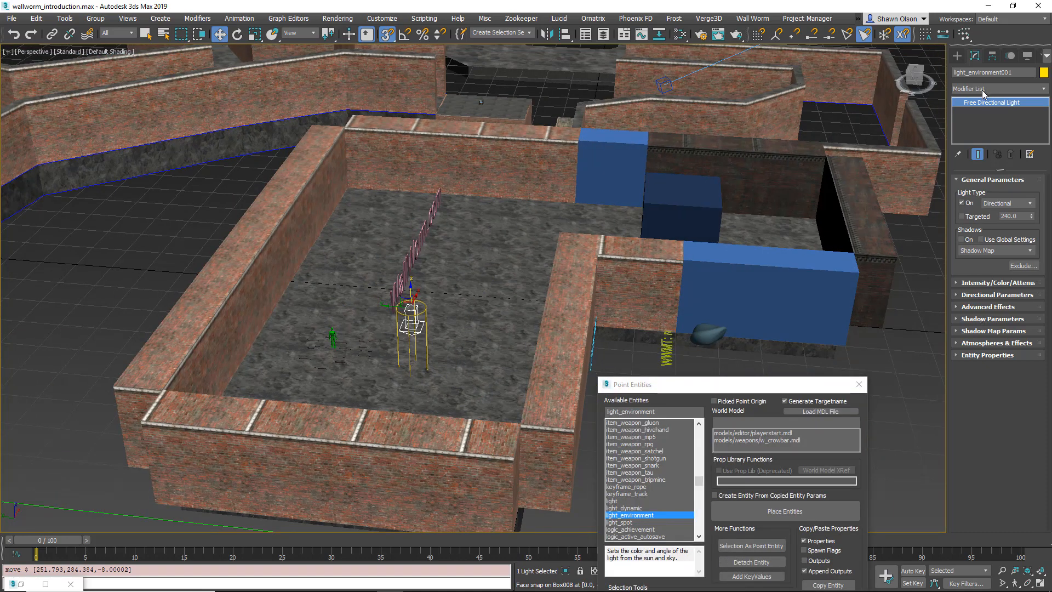
- Expand the light_environment's Entity Properties and check its Pitch Yaw Roll setting
{"action": "left_click", "coordinate": [959, 355]}
{"action": "scroll", "coordinate": [962, 352], "scroll_direction": "down", "scroll_amount": 3}
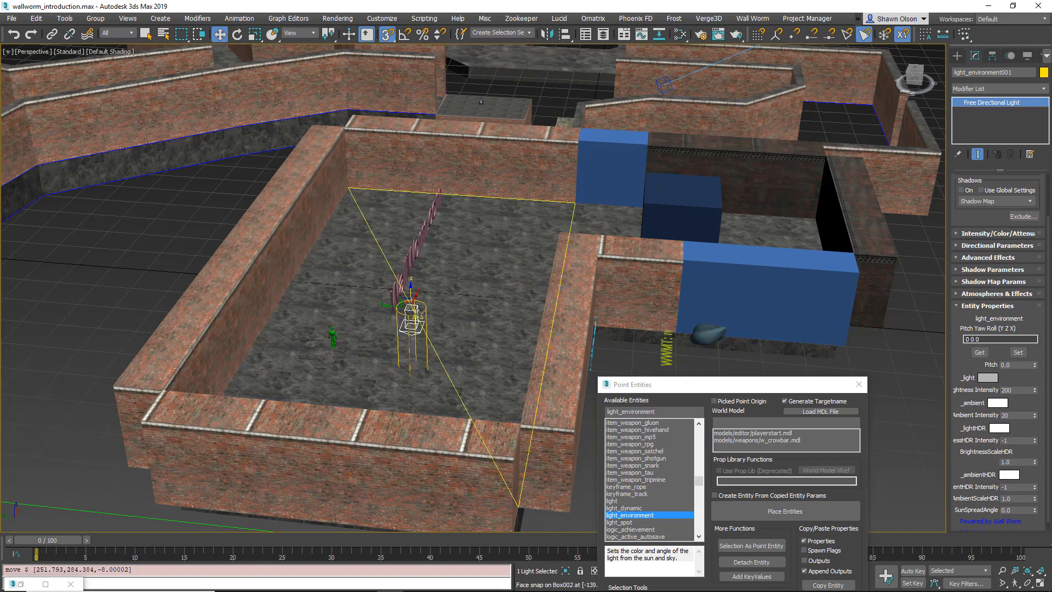
{"action": "scroll", "coordinate": [428, 332], "scroll_direction": "up", "scroll_amount": 5}
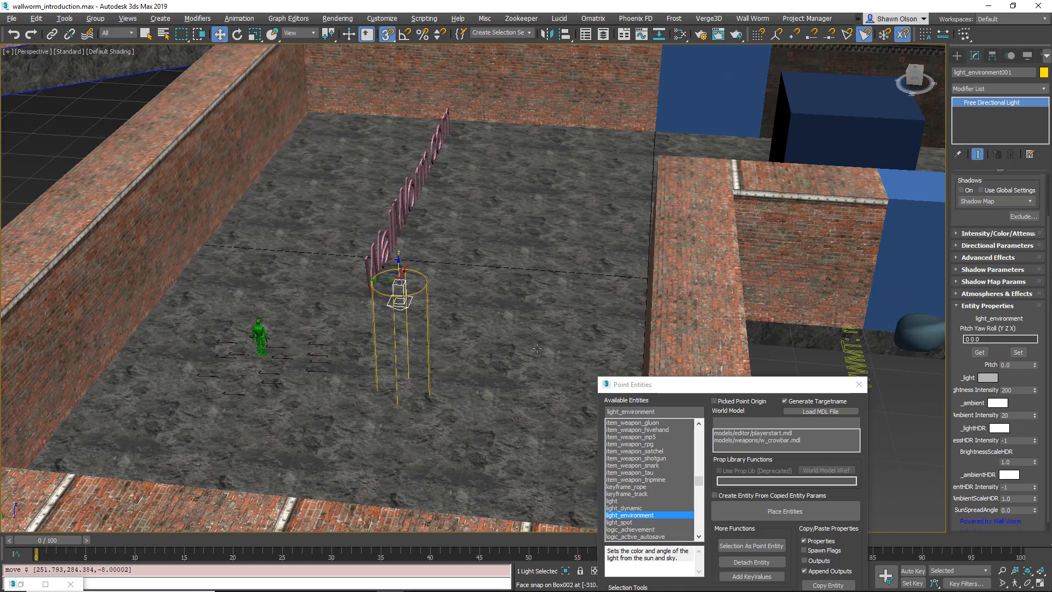
{"action": "left_click", "coordinate": [996, 339]}
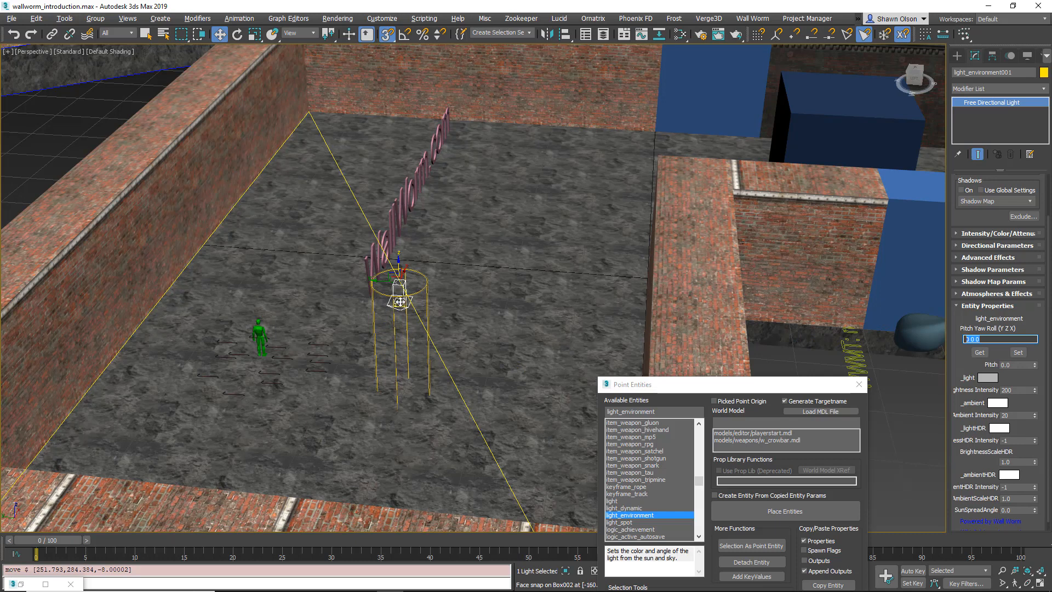
- Rotate the light_environment freely, including about 39° around Z, and read its orientation into Pitch Yaw Roll
{"action": "right_click", "coordinate": [398, 297]}
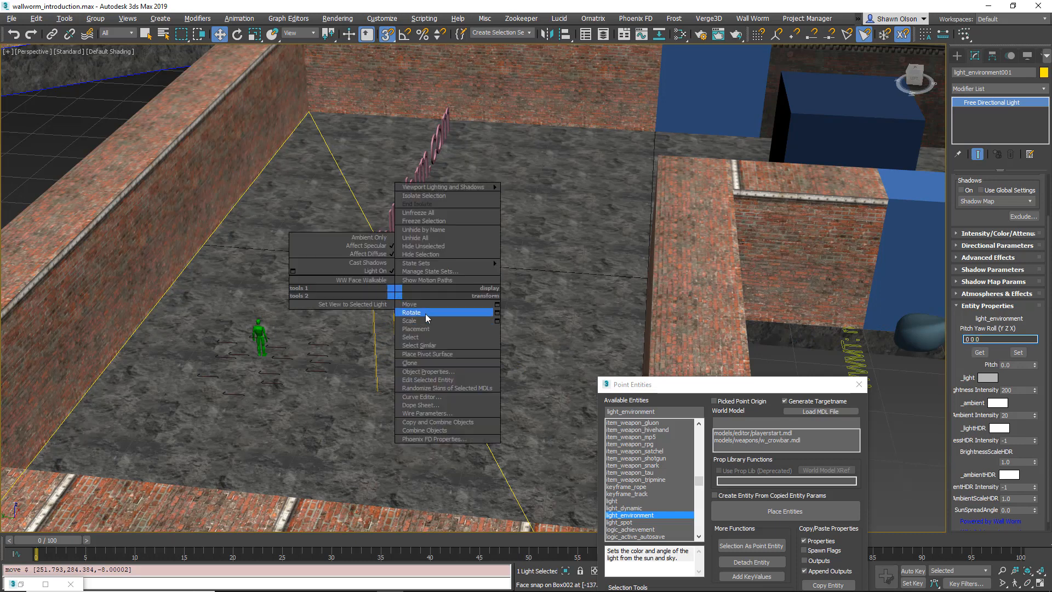
{"action": "left_click", "coordinate": [426, 313]}
{"action": "left_click_drag", "start_coordinate": [391, 290], "coordinate": [450, 313]}
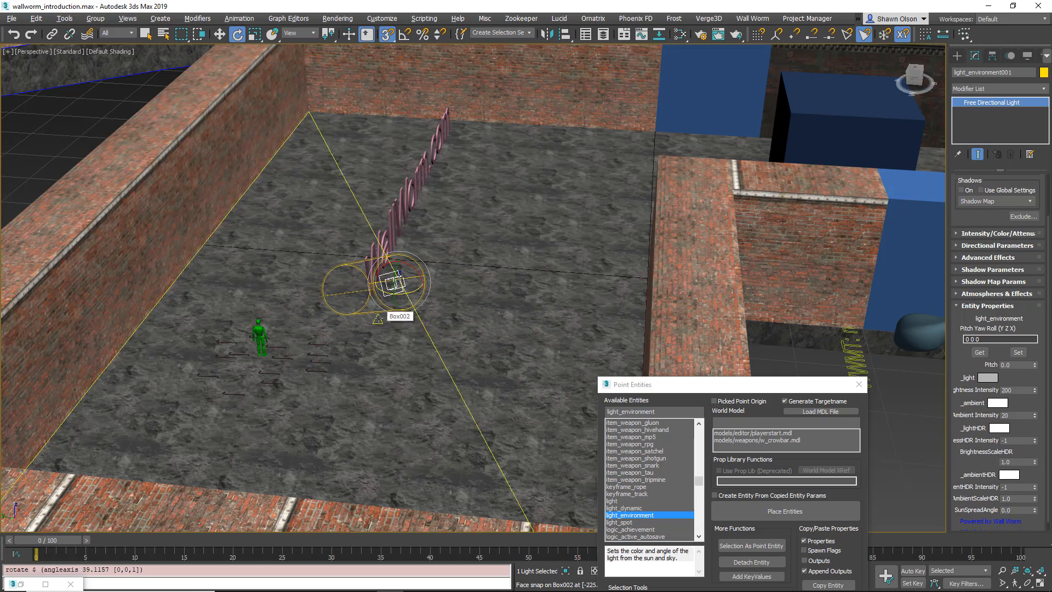
{"action": "left_click", "coordinate": [973, 339]}
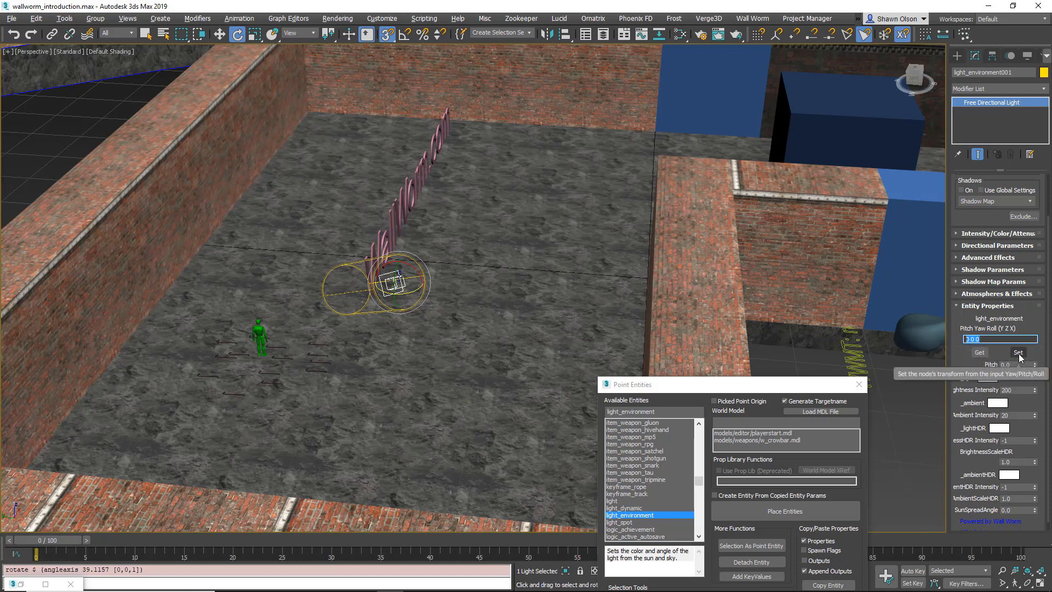
{"action": "left_click", "coordinate": [980, 353]}
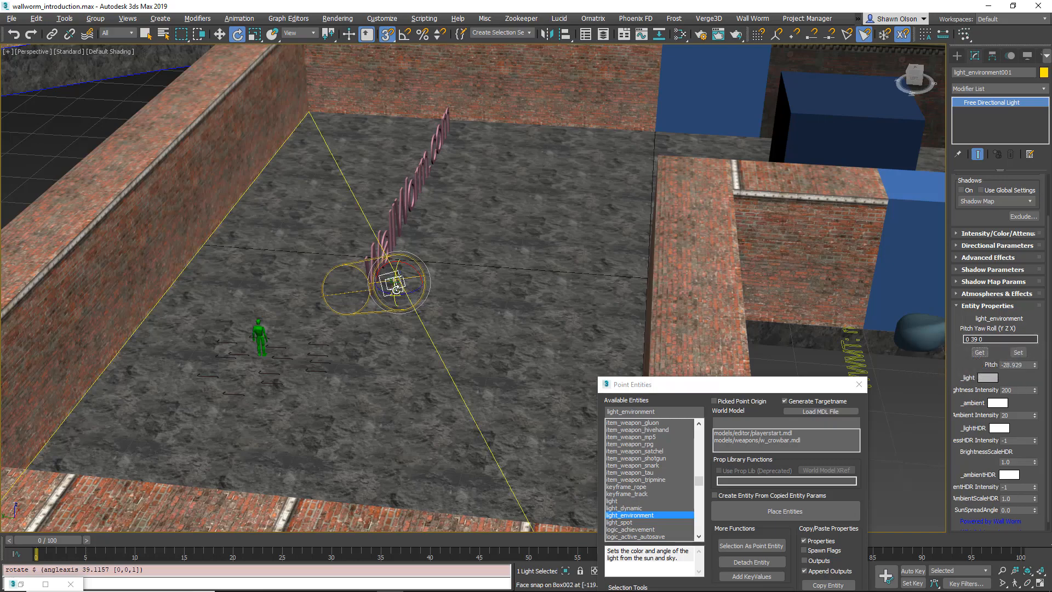
- Set the light_environment's pitch to 90
{"action": "scroll", "coordinate": [402, 288], "scroll_direction": "up", "scroll_amount": 5}
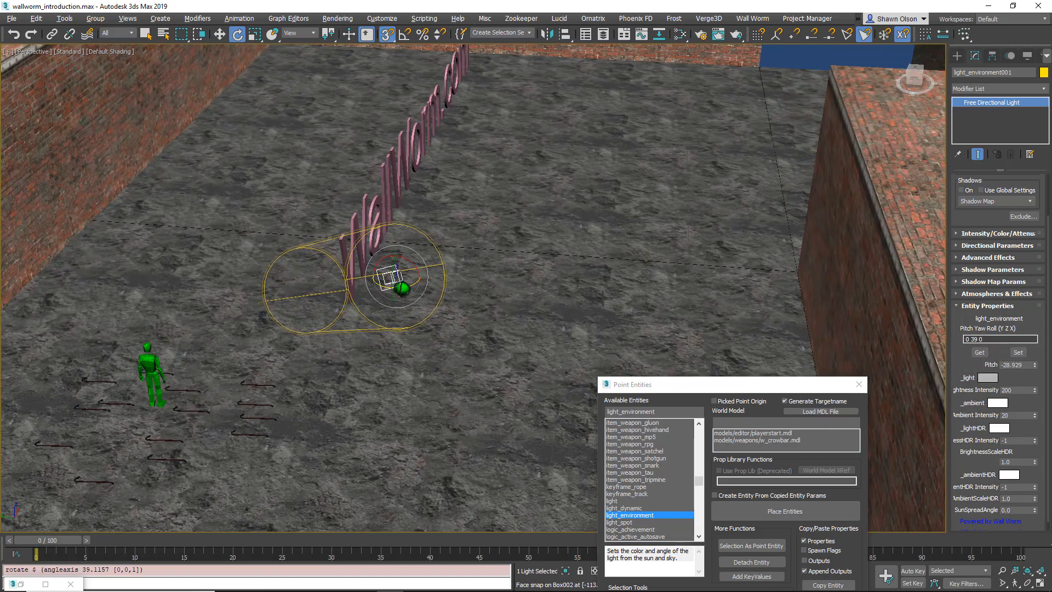
{"action": "middle_click_drag", "start_coordinate": [401, 288], "coordinate": [482, 277], "text": "alt"}
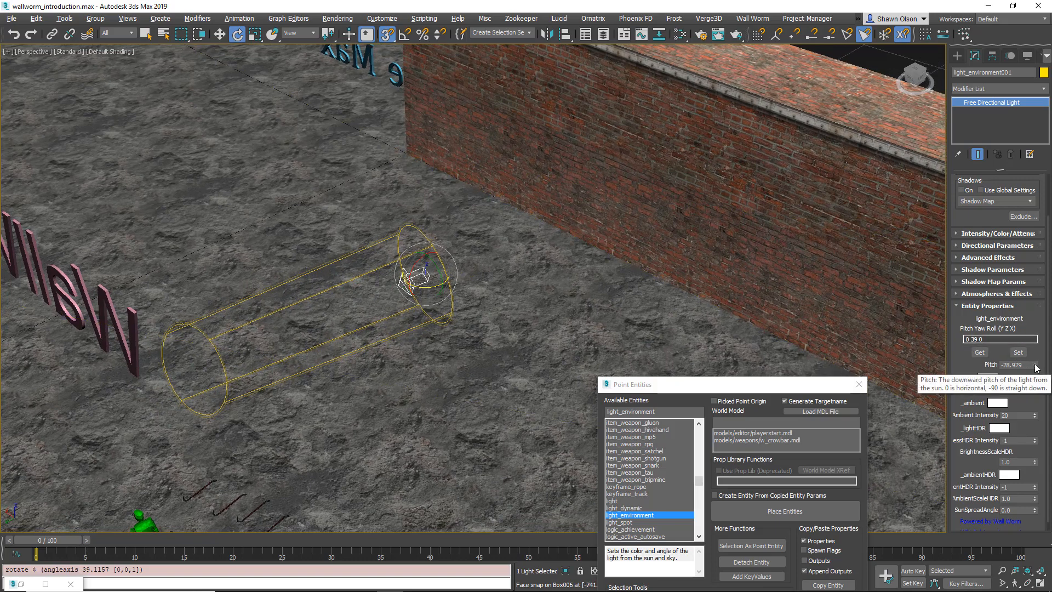
{"action": "left_click_drag", "start_coordinate": [1037, 366], "coordinate": [1035, 386]}
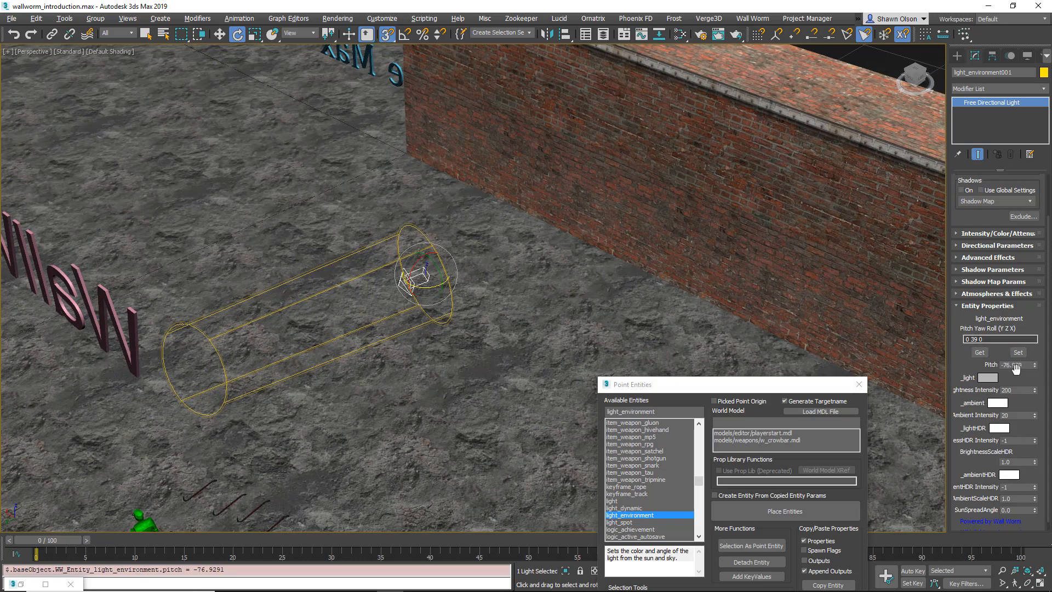
{"action": "left_click", "coordinate": [1026, 365]}
{"action": "type", "text": "90"}
{"action": "key", "text": "Return"}
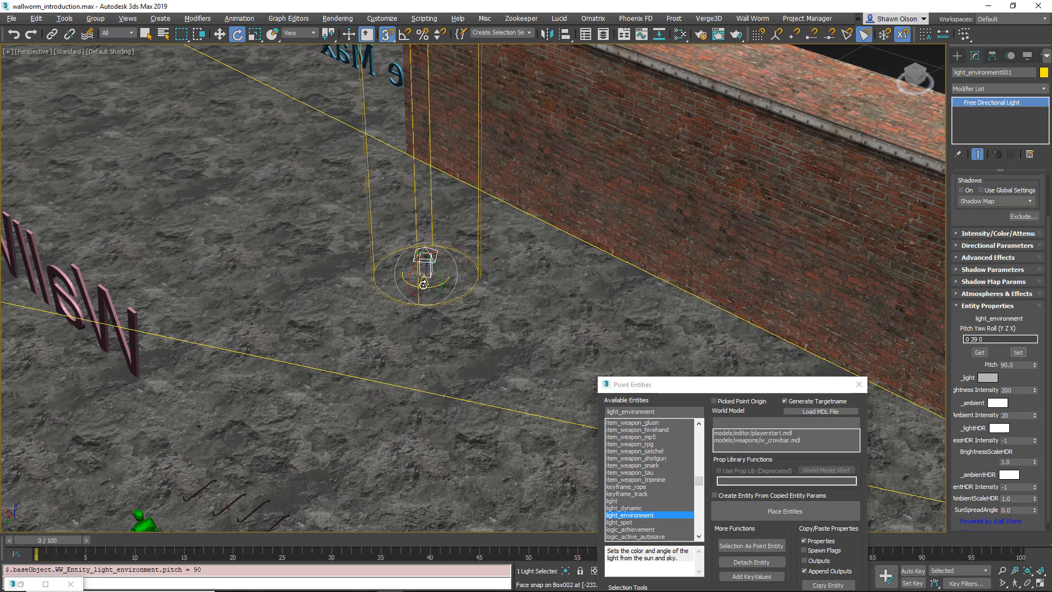
- Rotate the light_environment about 79° around Y and about 67° around Z
{"action": "left_click_drag", "start_coordinate": [436, 277], "coordinate": [404, 191]}
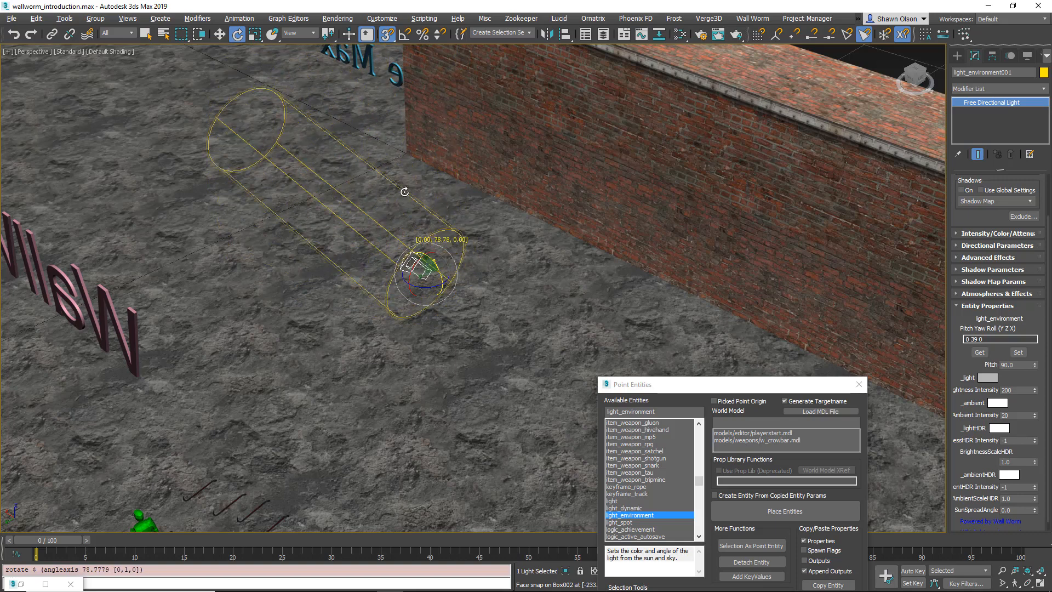
{"action": "left_click_drag", "start_coordinate": [419, 266], "coordinate": [495, 279]}
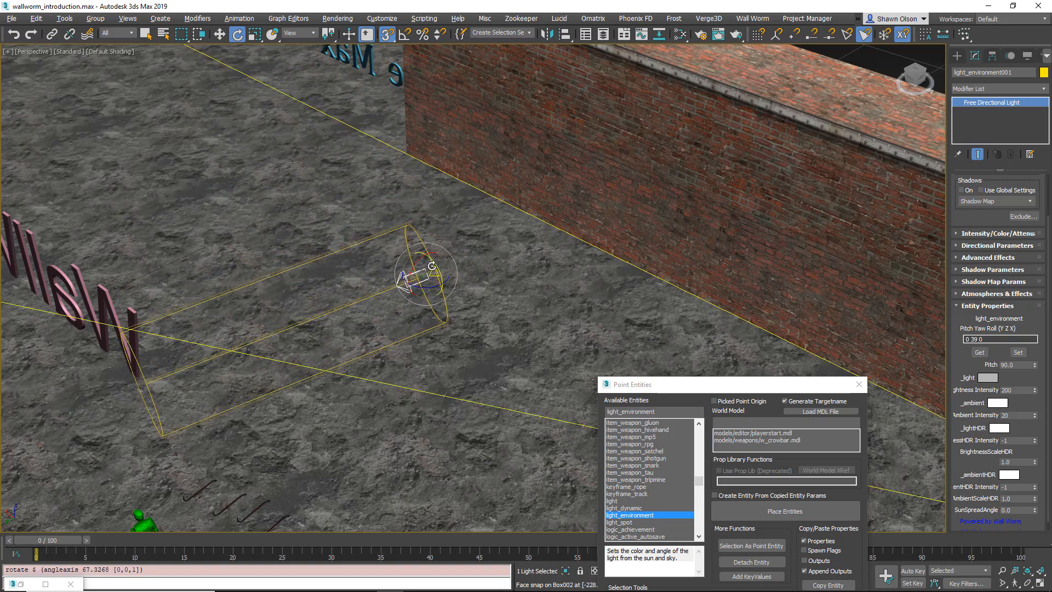
- Rotate the light_environment about -6° around X
{"action": "left_click_drag", "start_coordinate": [416, 266], "coordinate": [496, 279]}
{"action": "scroll", "coordinate": [468, 301], "scroll_direction": "down", "scroll_amount": 5}
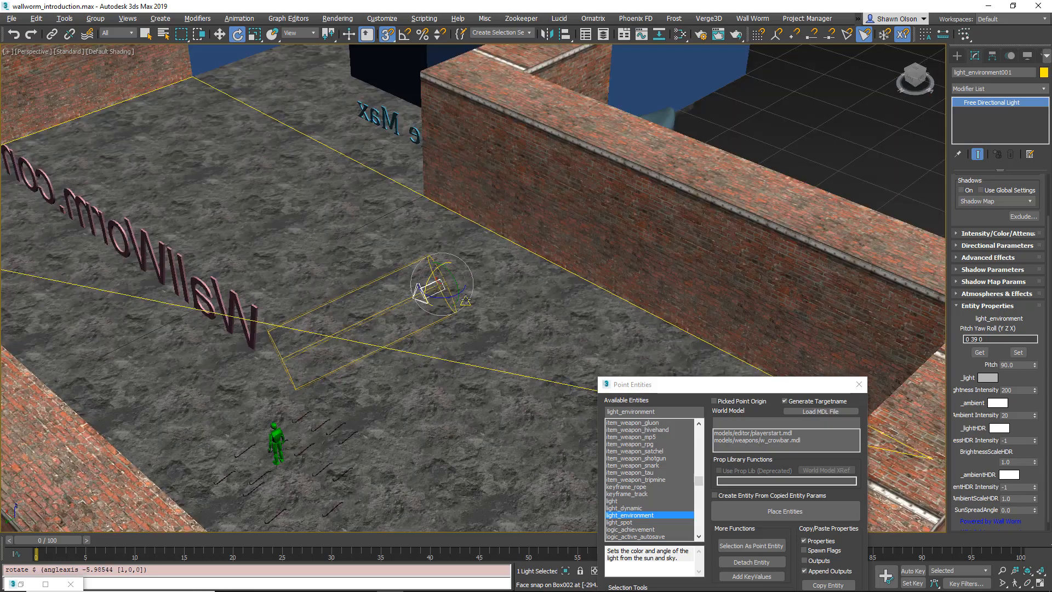
{"action": "middle_click_drag", "start_coordinate": [468, 300], "coordinate": [411, 347], "text": "alt"}
{"action": "scroll", "coordinate": [419, 323], "scroll_direction": "down", "scroll_amount": 2}
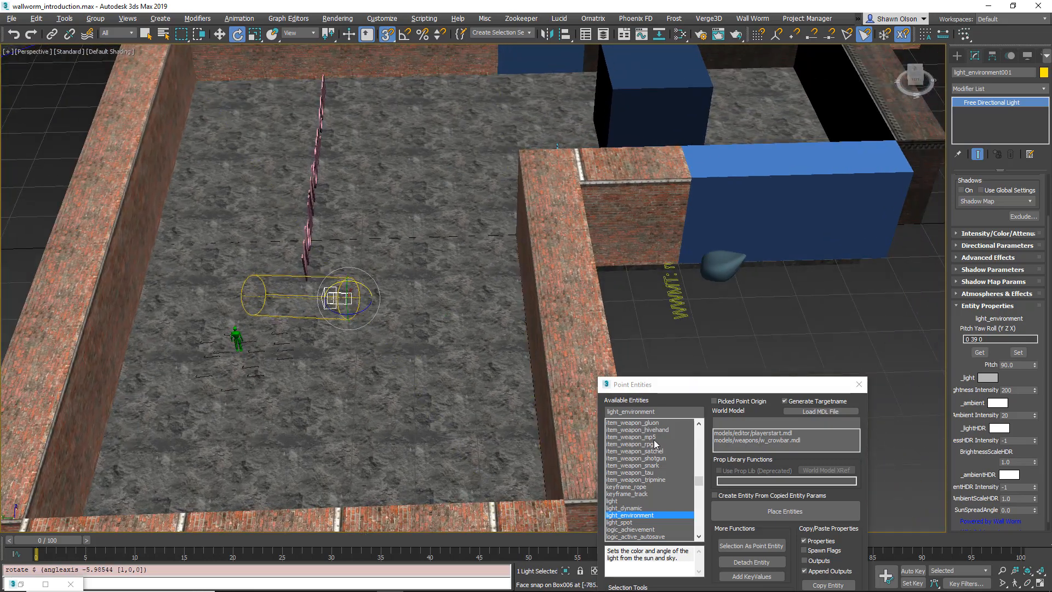
- Place a light point entity on the floor near the blue blocks, at the boundary between the two floor areas
{"action": "left_click", "coordinate": [616, 500]}
{"action": "middle_click_drag", "start_coordinate": [430, 235], "coordinate": [376, 439]}
{"action": "left_click", "coordinate": [476, 271]}
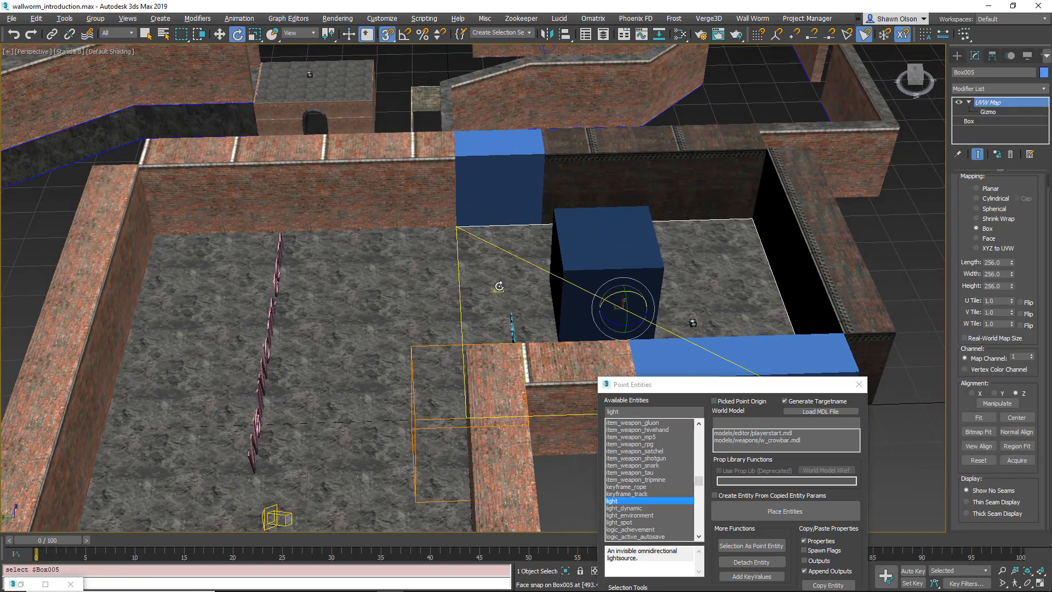
{"action": "left_click", "coordinate": [784, 512]}
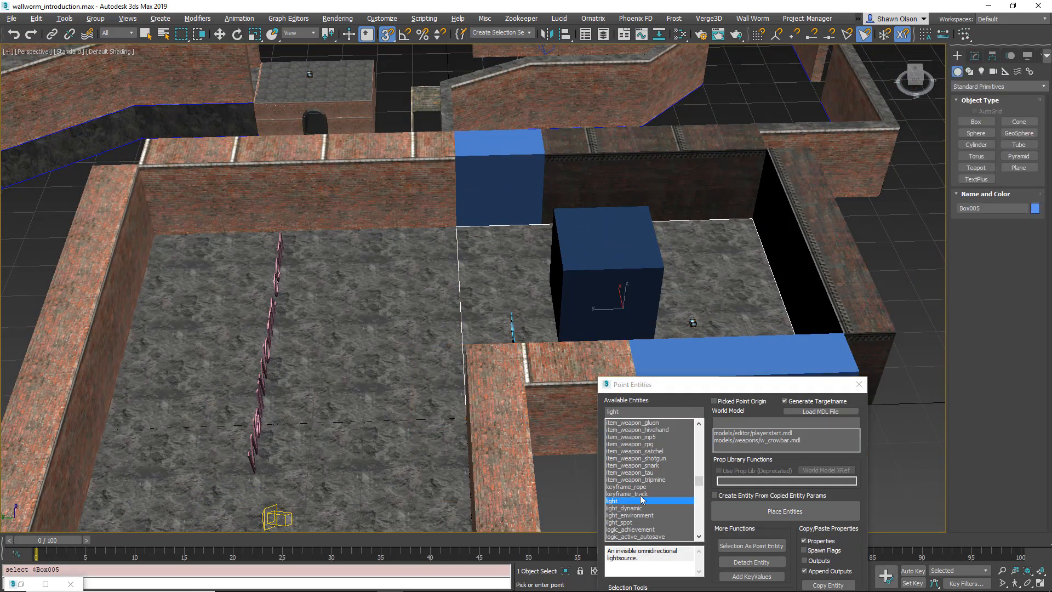
{"action": "left_click", "coordinate": [479, 268]}
{"action": "middle_click_drag", "start_coordinate": [438, 302], "coordinate": [581, 310]}
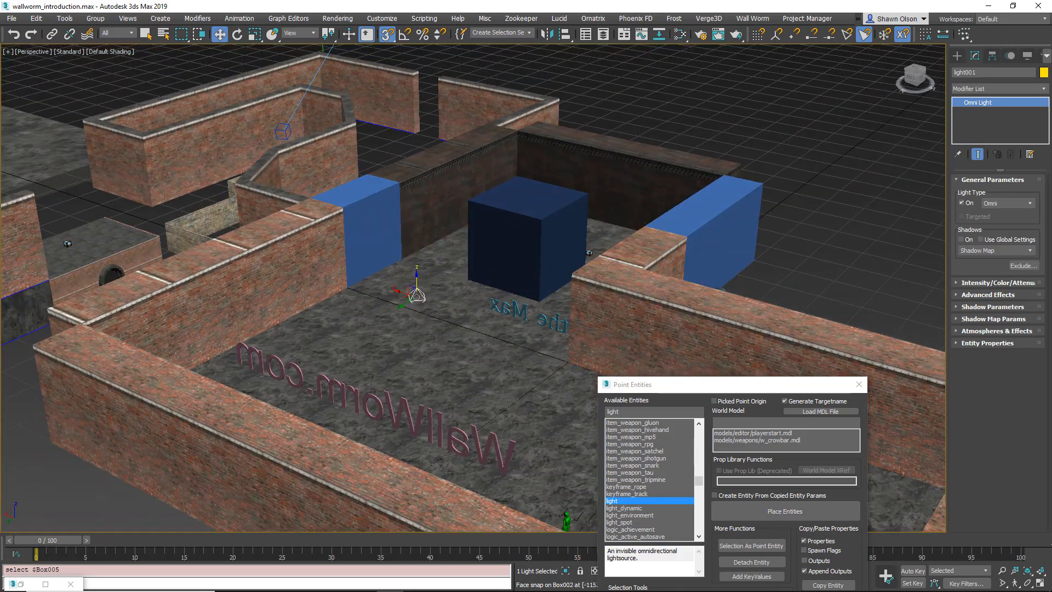
- Move the Point Entities dialog clear of the coordinate fields and raise the new light to a Z of about 138
{"action": "left_click_drag", "start_coordinate": [658, 384], "coordinate": [352, 378]}
{"action": "left_click_drag", "start_coordinate": [225, 358], "coordinate": [61, 352]}
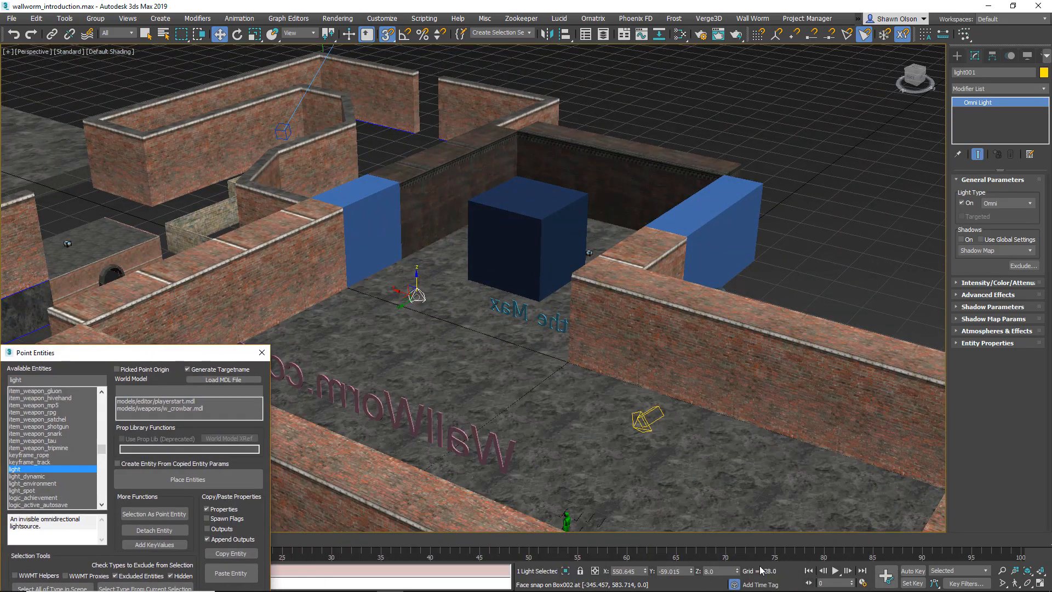
{"action": "left_click_drag", "start_coordinate": [738, 572], "coordinate": [737, 527]}
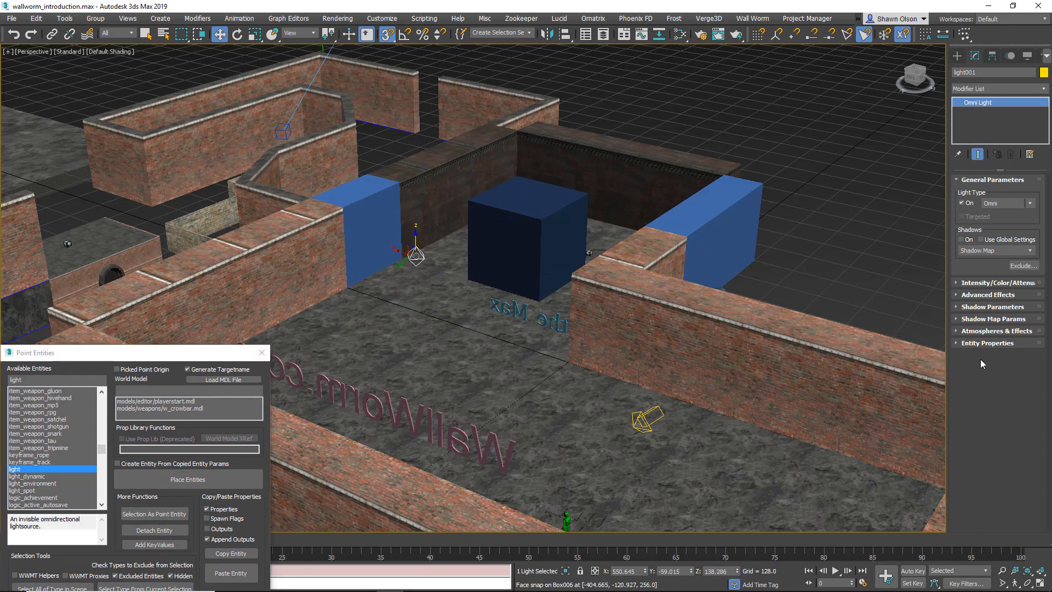
- Set the light entity's _light color to yellow (Red 180, Green 180, Blue 3) in its Entity Properties
{"action": "left_click", "coordinate": [959, 342]}
{"action": "scroll", "coordinate": [1026, 295], "scroll_direction": "up", "scroll_amount": 10}
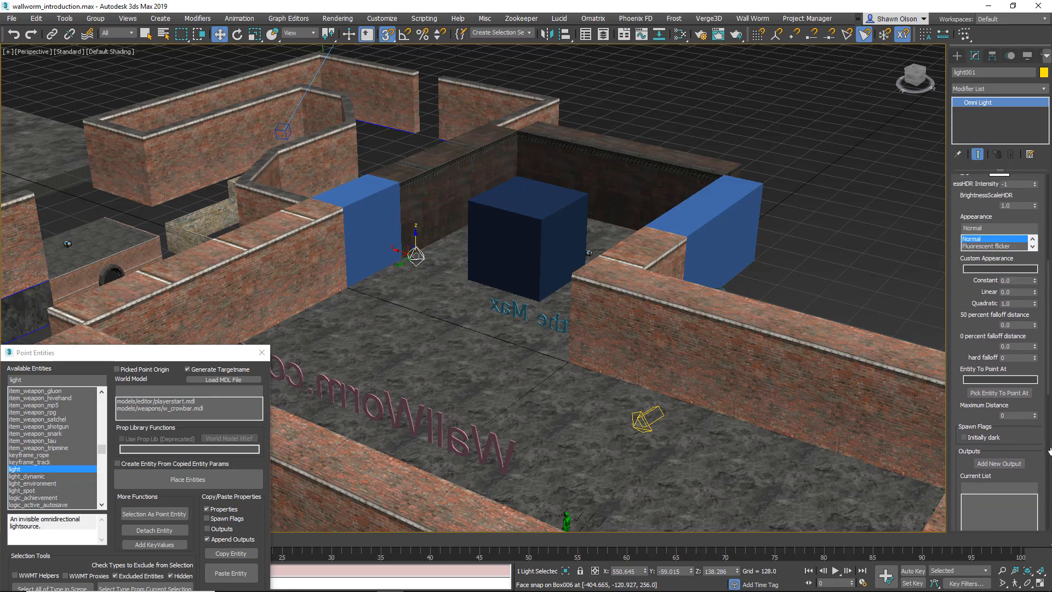
{"action": "scroll", "coordinate": [979, 371], "scroll_direction": "up", "scroll_amount": 1}
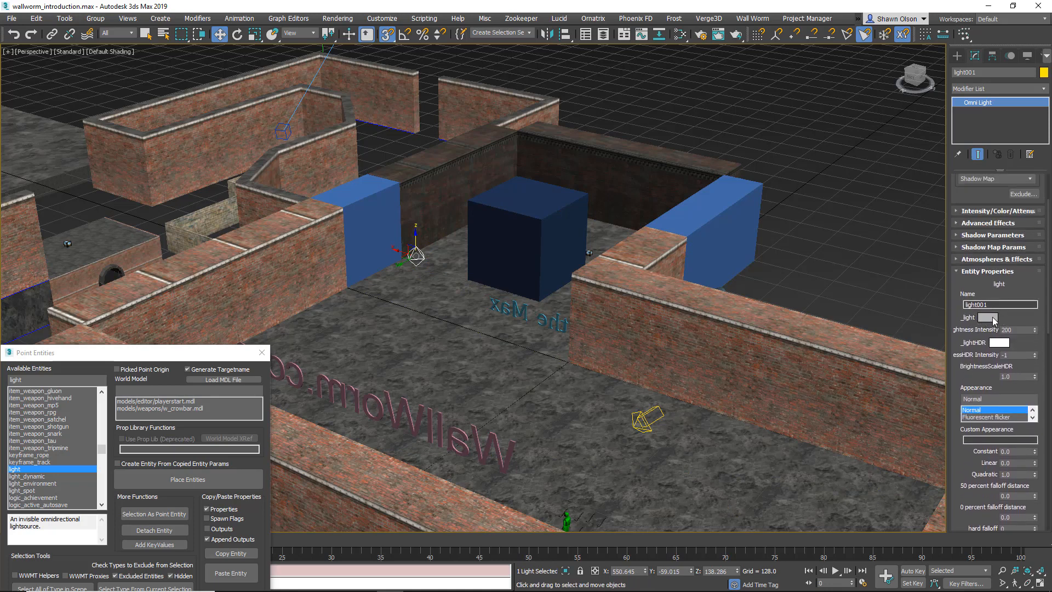
{"action": "left_click", "coordinate": [988, 317]}
{"action": "left_click_drag", "start_coordinate": [364, 95], "coordinate": [351, 91]}
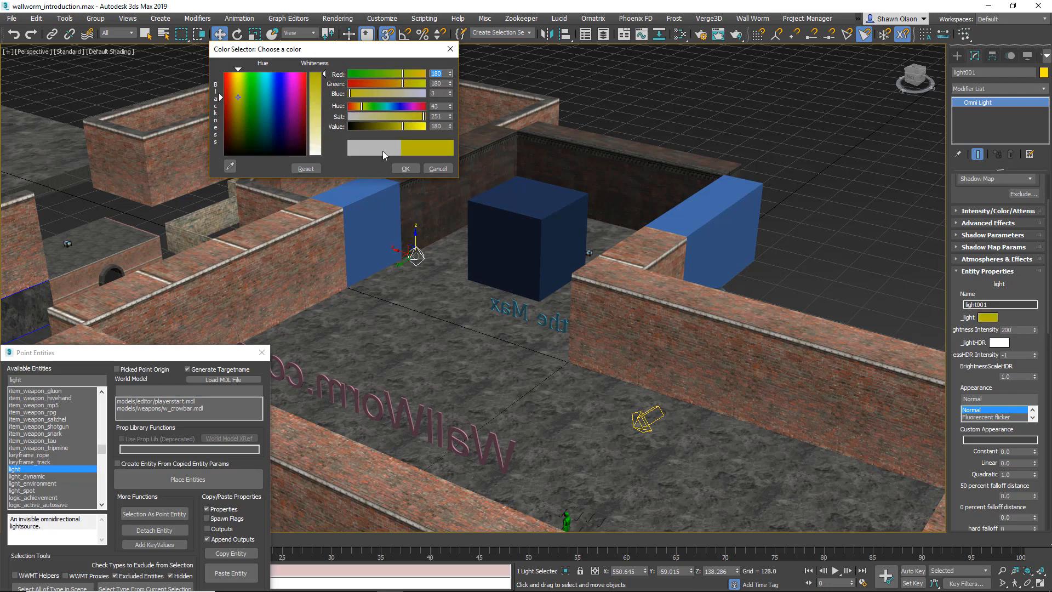
{"action": "left_click", "coordinate": [406, 169]}
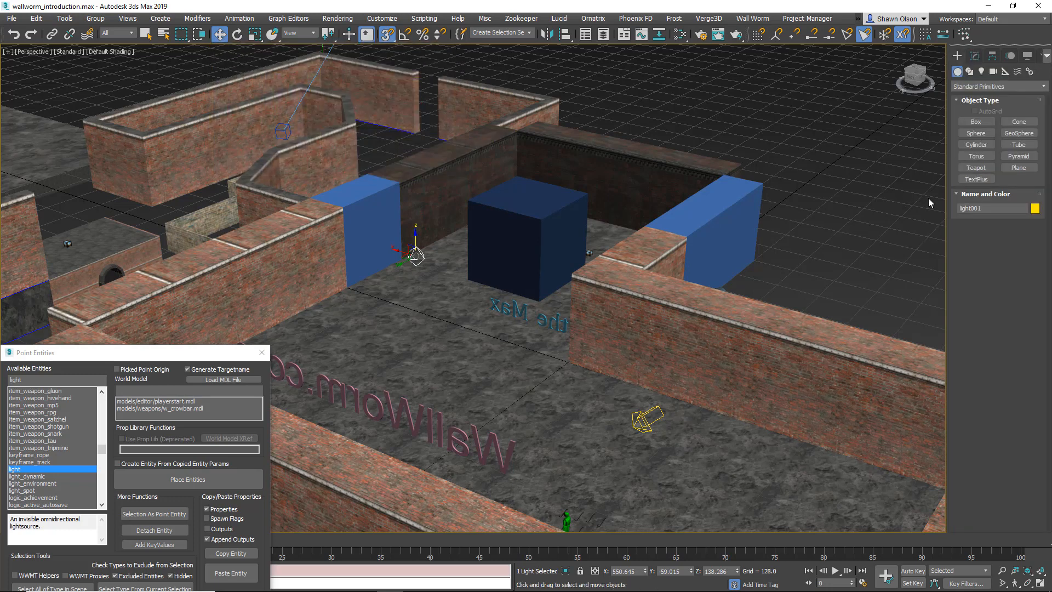
- Create a Wall Worm Source Model object on the floor in front of the WallWorm.com text
{"action": "left_click", "coordinate": [974, 87]}
{"action": "scroll", "coordinate": [1022, 208], "scroll_direction": "down", "scroll_amount": 5}
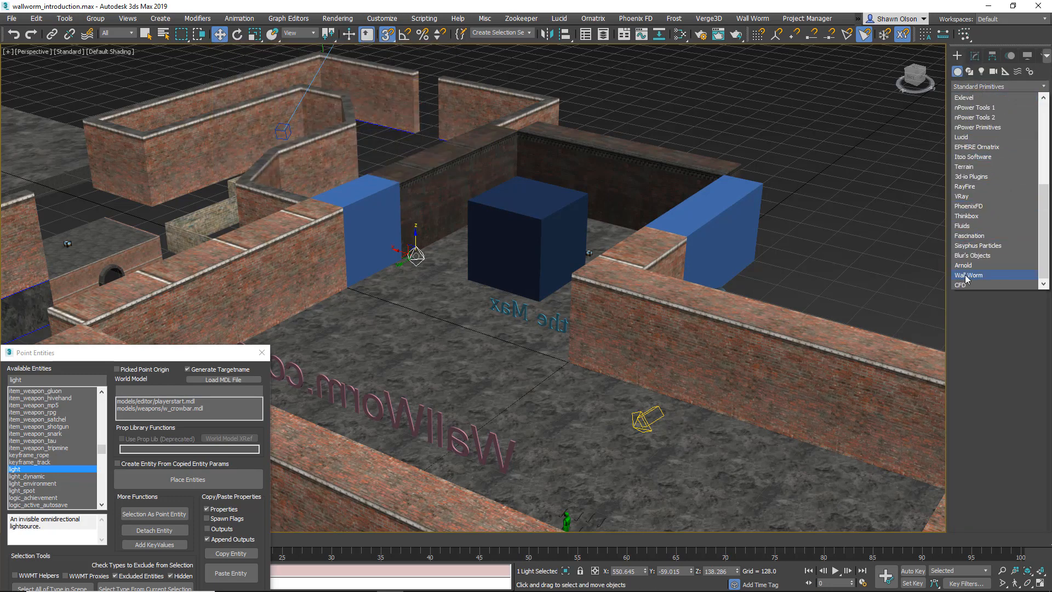
{"action": "left_click", "coordinate": [966, 276]}
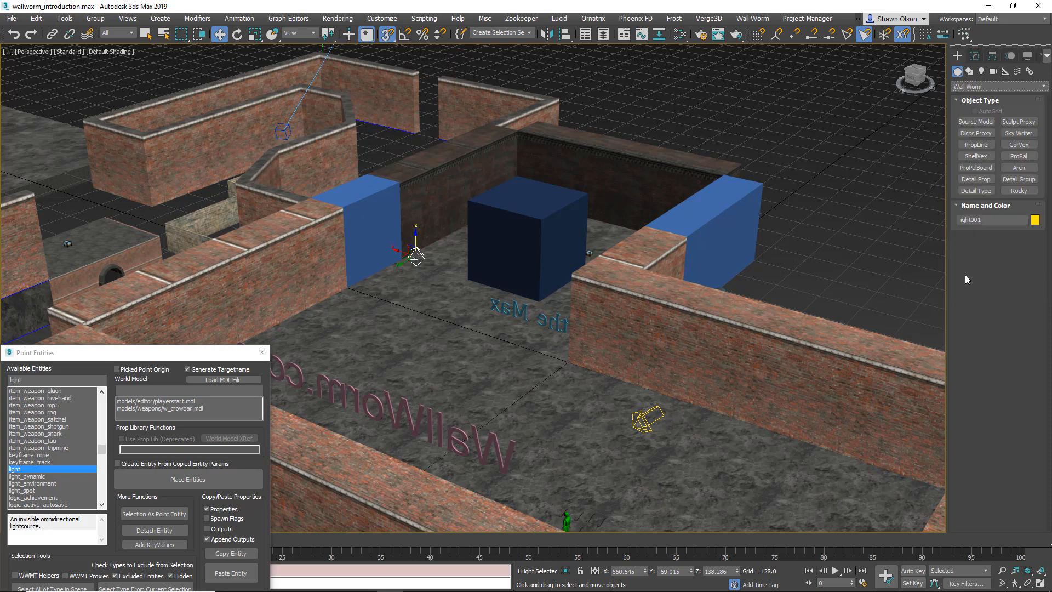
{"action": "left_click", "coordinate": [974, 122]}
{"action": "left_click", "coordinate": [531, 404]}
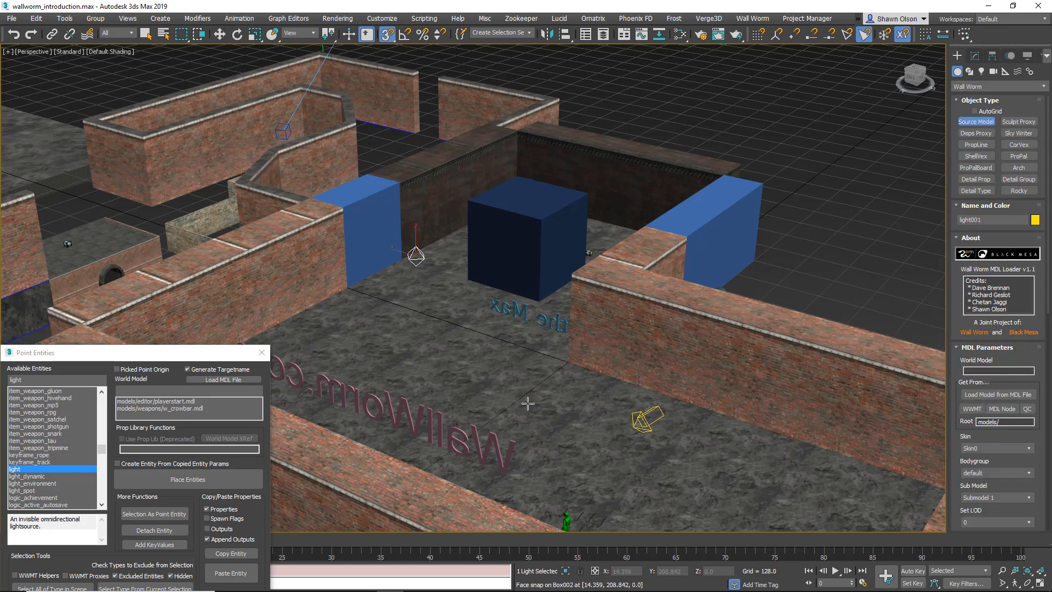
{"action": "right_click", "coordinate": [567, 401]}
{"action": "key", "text": "z"}
{"action": "key", "text": "w"}
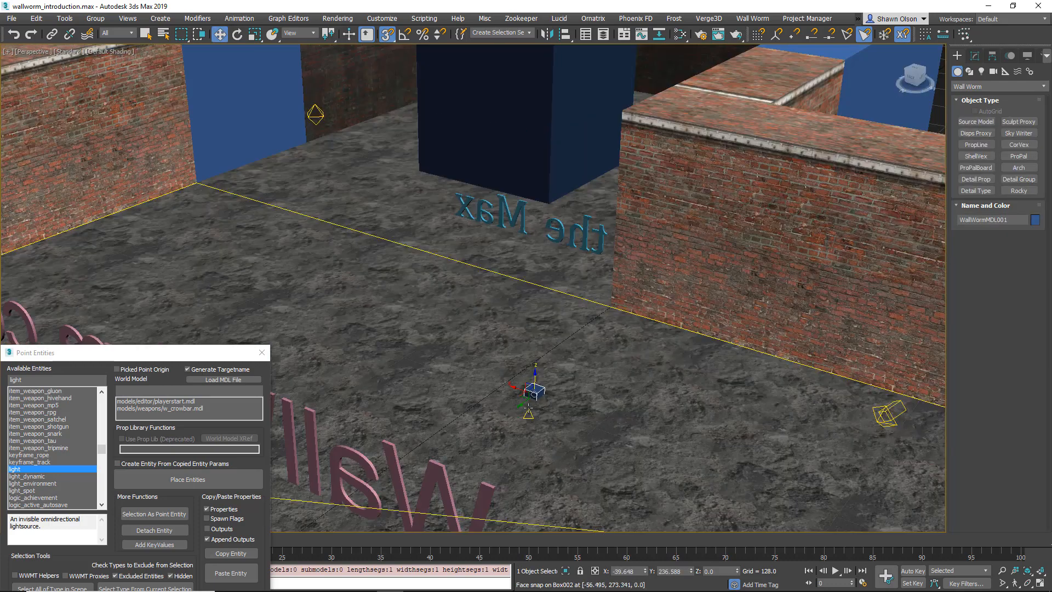
- Load alyx.mdl from the models folder into the new Source Model object
{"action": "left_click", "coordinate": [975, 55]}
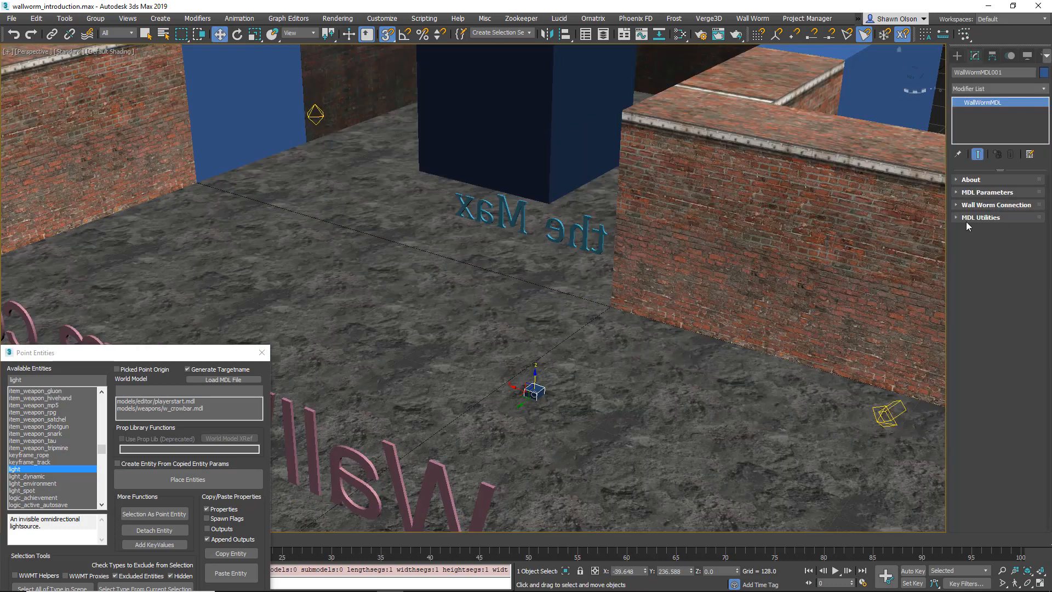
{"action": "left_click", "coordinate": [960, 192]}
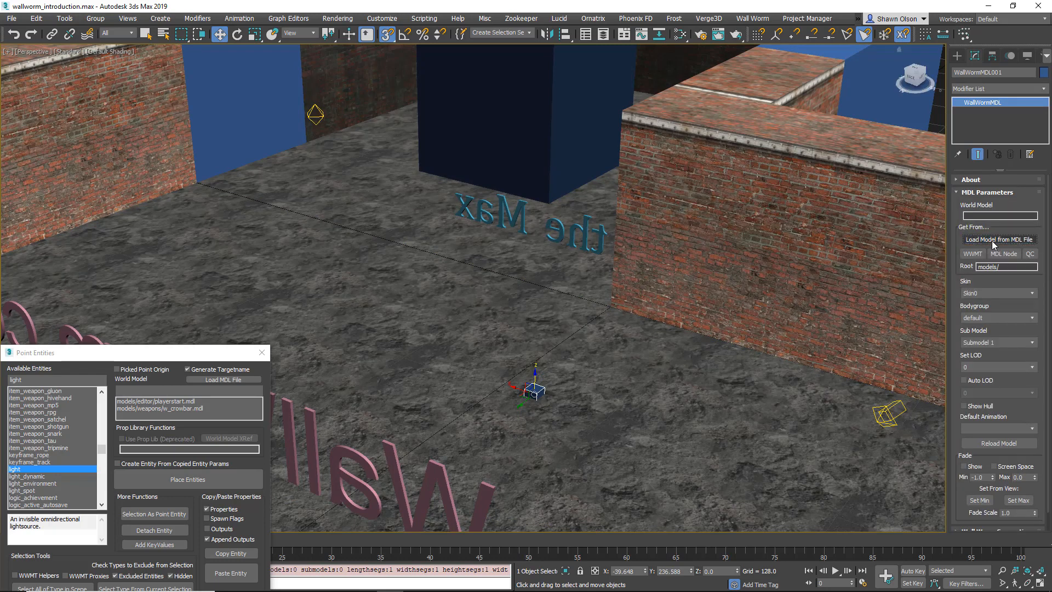
{"action": "left_click", "coordinate": [147, 241]}
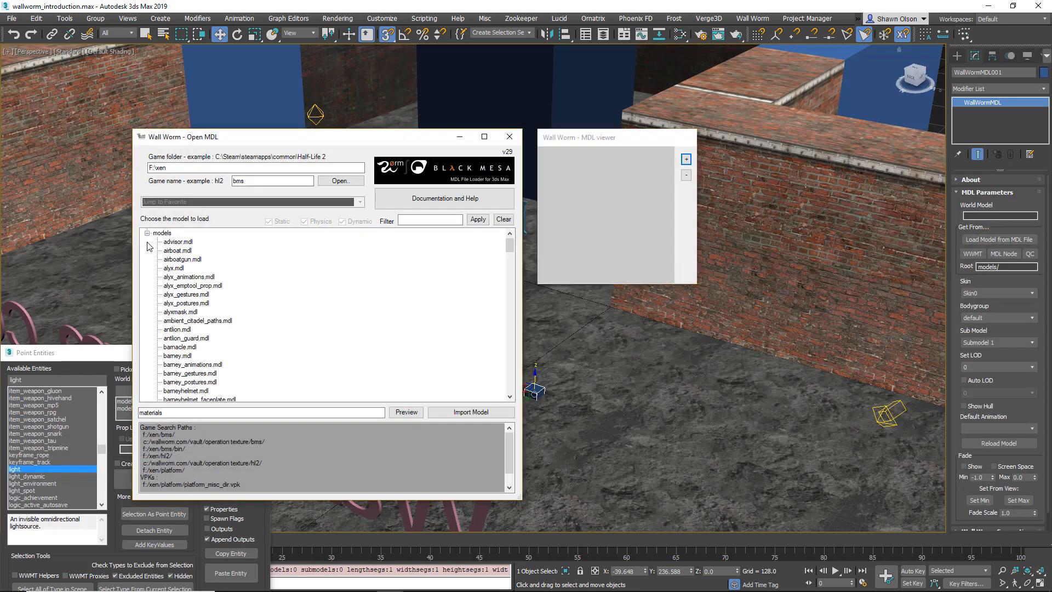
{"action": "double_click", "coordinate": [172, 268]}
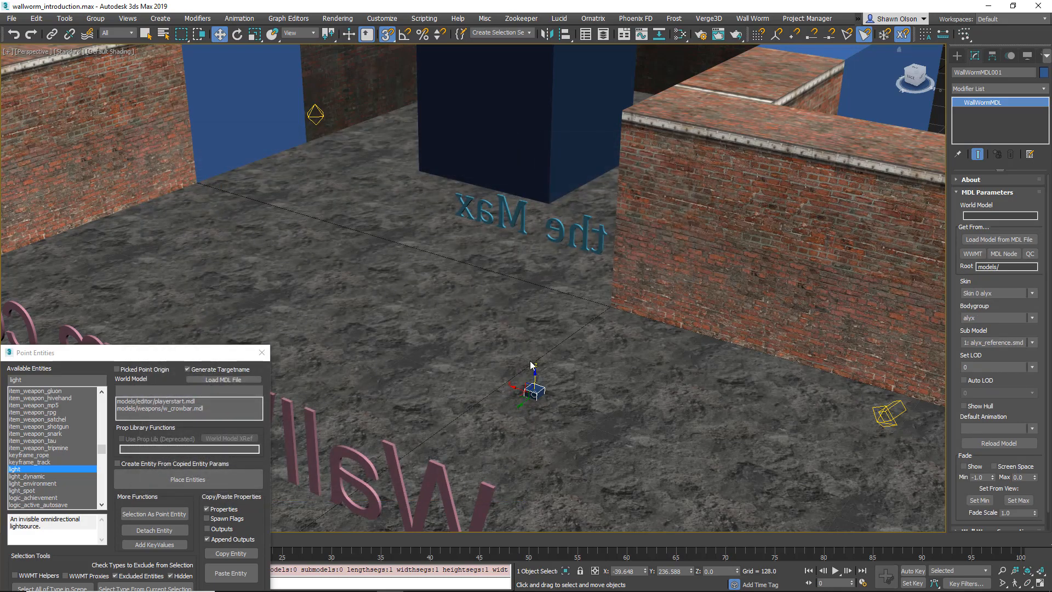
- Examine the alyx model up close and from several angles, and look over its MDL parameters
{"action": "scroll", "coordinate": [540, 363], "scroll_direction": "up", "scroll_amount": 5}
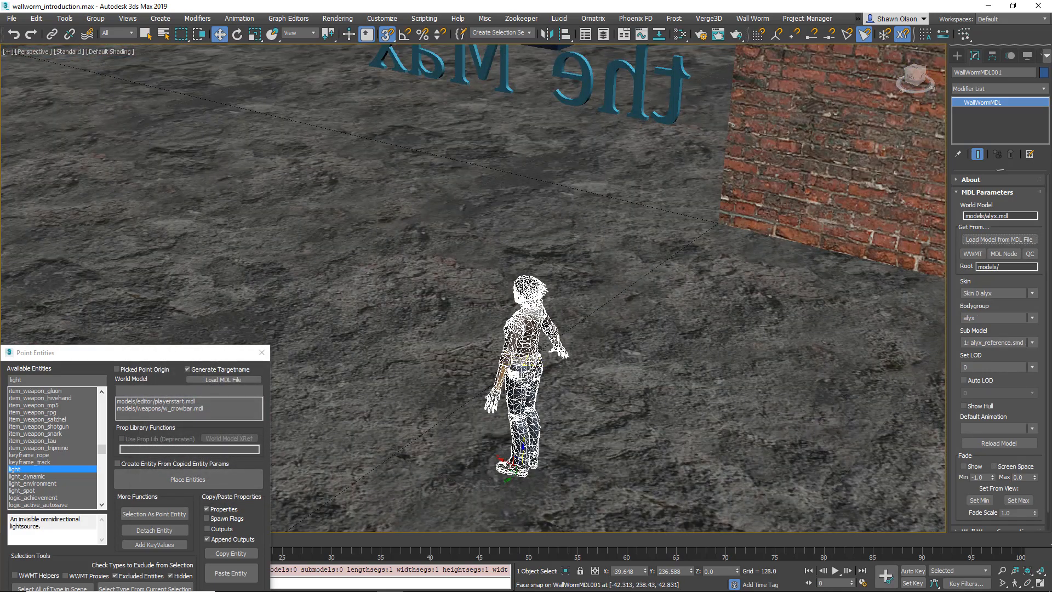
{"action": "middle_click_drag", "start_coordinate": [527, 362], "coordinate": [651, 343], "text": "alt"}
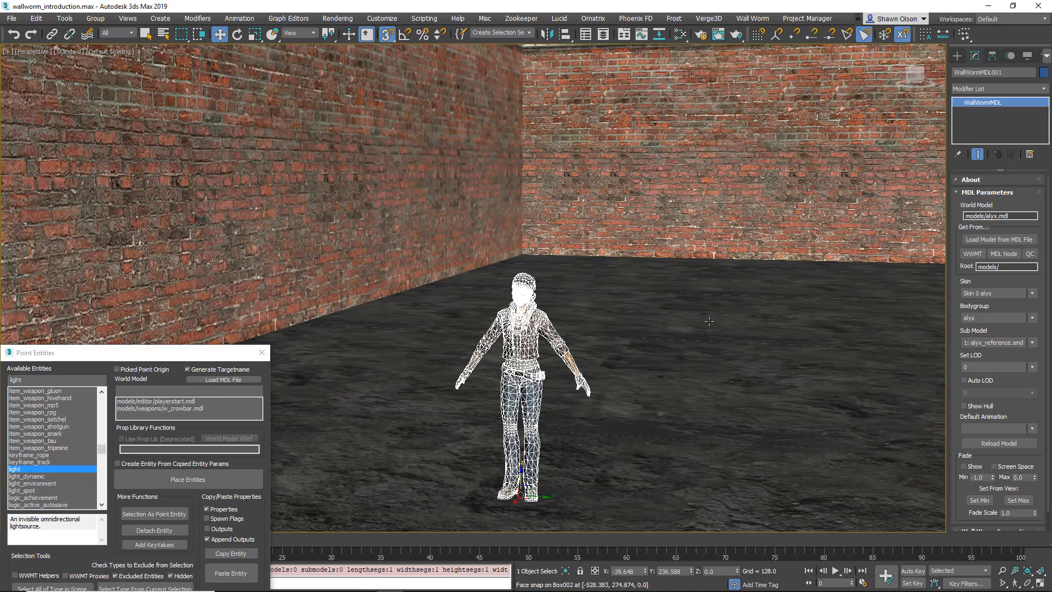
{"action": "scroll", "coordinate": [687, 319], "scroll_direction": "up", "scroll_amount": 5}
{"action": "scroll", "coordinate": [688, 318], "scroll_direction": "up", "scroll_amount": 4}
{"action": "key", "text": "z"}
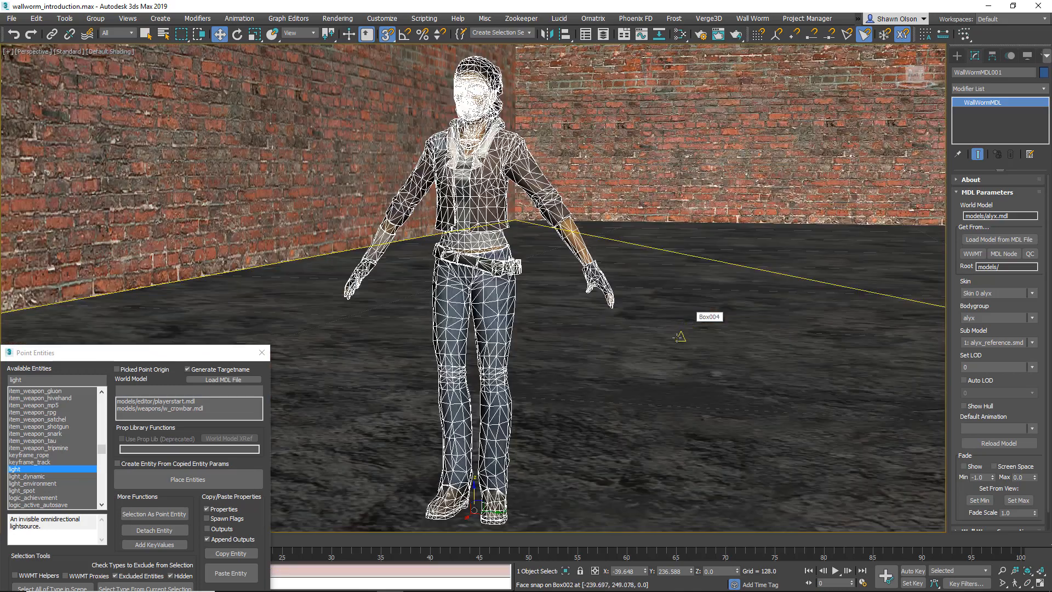
{"action": "scroll", "coordinate": [533, 322], "scroll_direction": "down", "scroll_amount": 3}
{"action": "mouse_move", "coordinate": [531, 325]}
{"action": "middle_mouse_down", "text": "alt"}
{"action": "mouse_move", "coordinate": [548, 337]}
{"action": "mouse_move", "coordinate": [568, 322]}
{"action": "mouse_move", "coordinate": [515, 286]}
{"action": "middle_mouse_up", "text": "alt"}
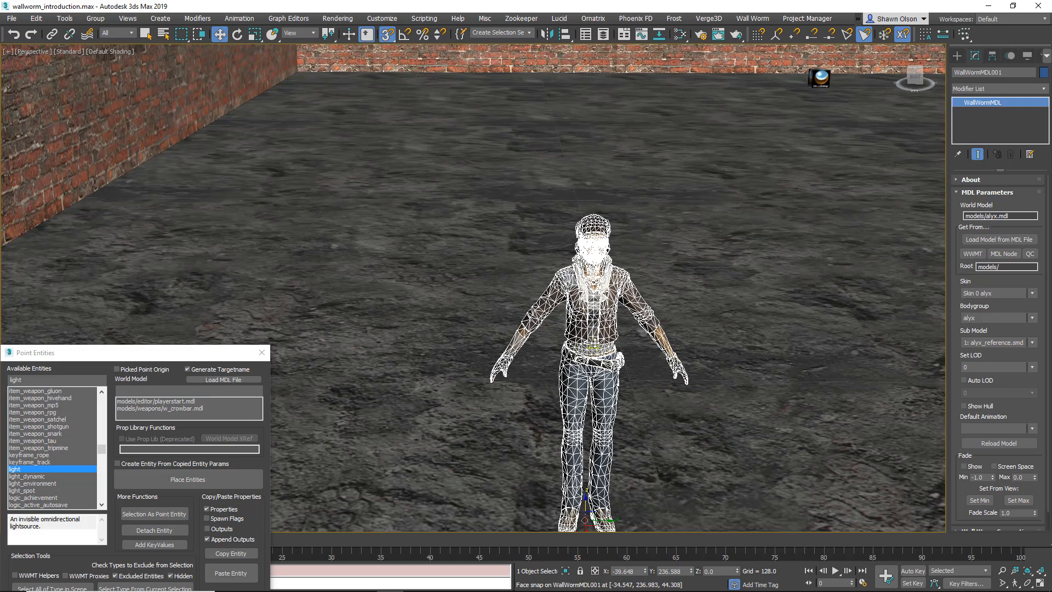
{"action": "scroll", "coordinate": [1003, 382], "scroll_direction": "down", "scroll_amount": 2}
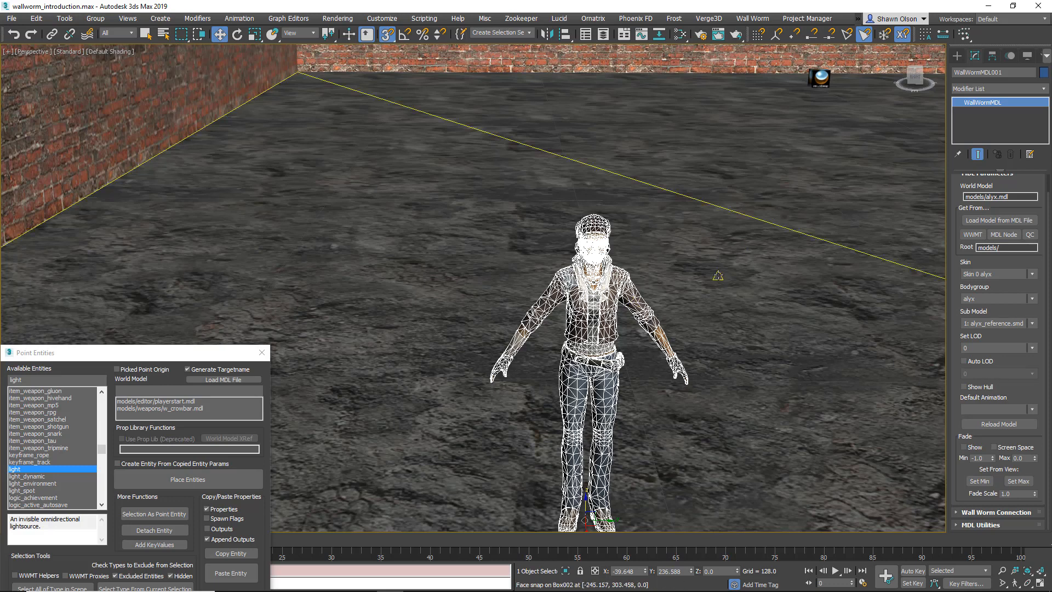
{"action": "left_click", "coordinate": [718, 275]}
{"action": "left_click", "coordinate": [594, 303]}
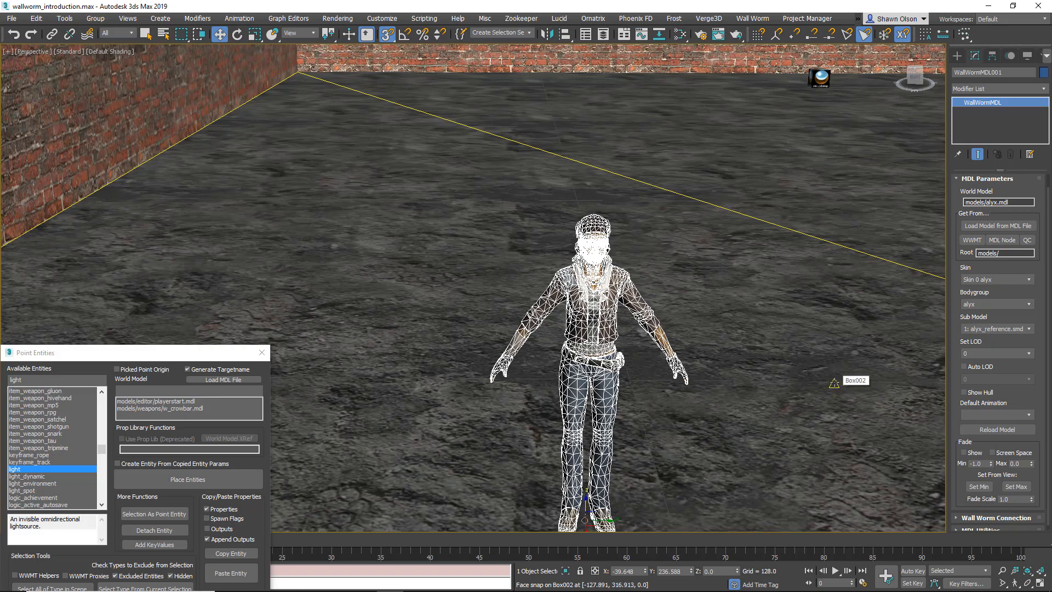
{"action": "scroll", "coordinate": [717, 335], "scroll_direction": "down", "scroll_amount": 8}
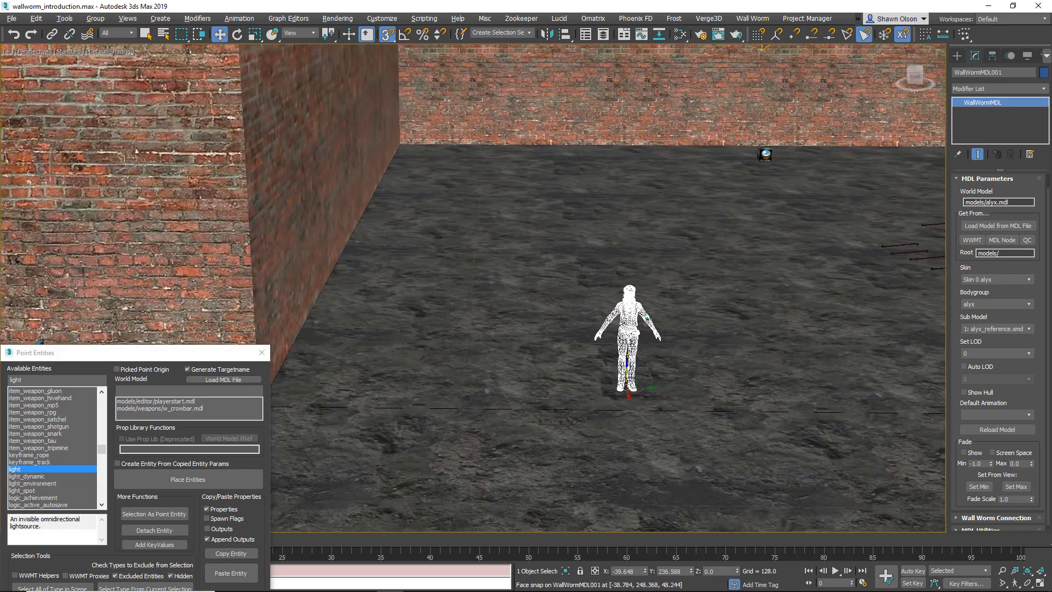
{"action": "middle_click_drag", "start_coordinate": [668, 365], "coordinate": [683, 387], "text": "alt"}
- Move the Point Entities dialog so all its options are in view and select its entity filter text
{"action": "left_click_drag", "start_coordinate": [114, 355], "coordinate": [205, 224]}
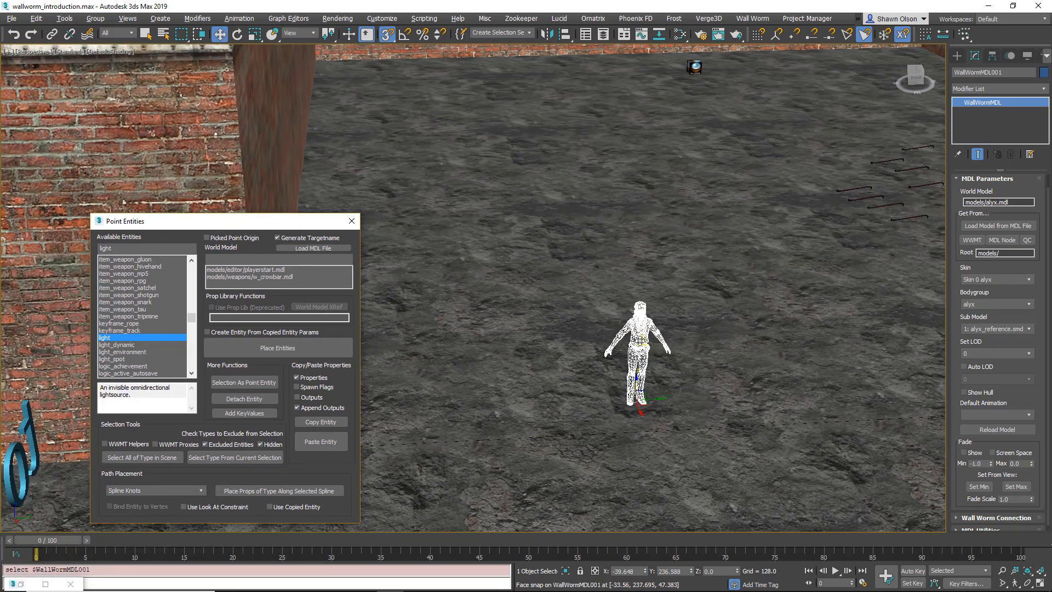
{"action": "scroll", "coordinate": [652, 365], "scroll_direction": "up", "scroll_amount": 5}
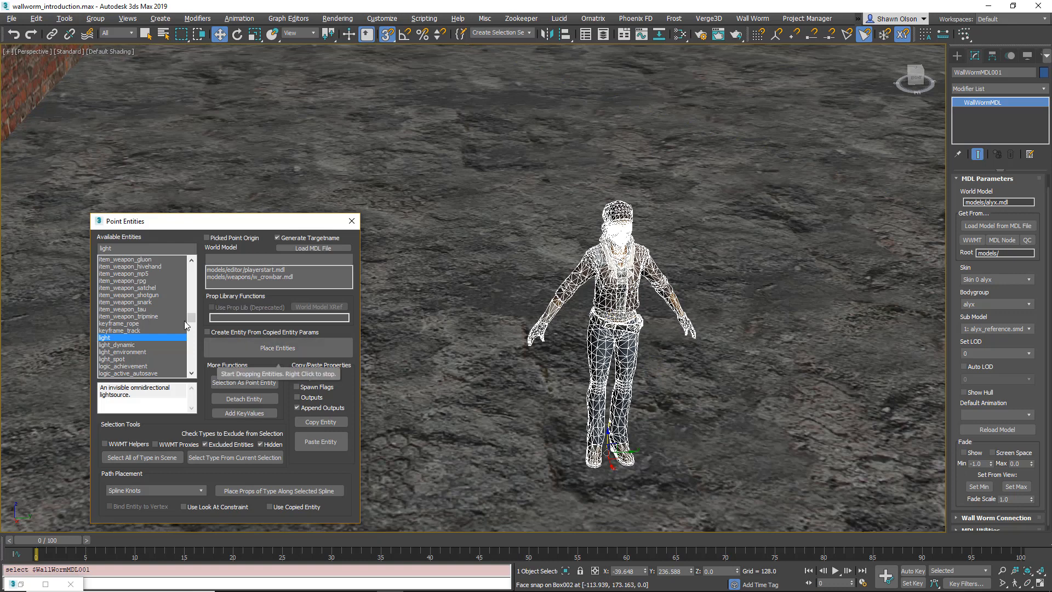
{"action": "double_click", "coordinate": [143, 248]}
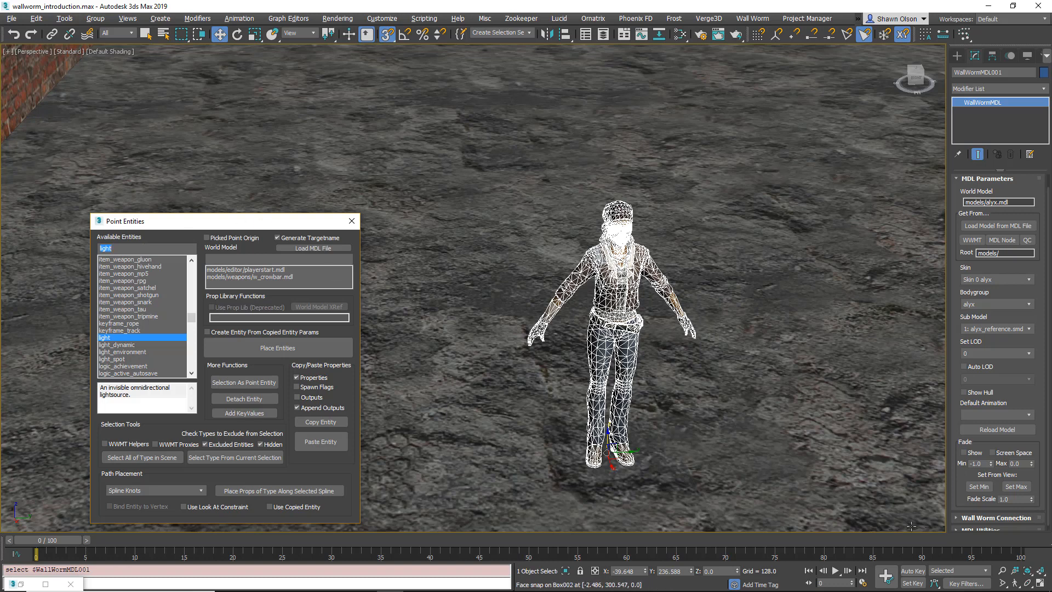
- Try to tie the alyx model to a prop_dynamic entity through its Wall Worm Connection settings
{"action": "left_click", "coordinate": [956, 516]}
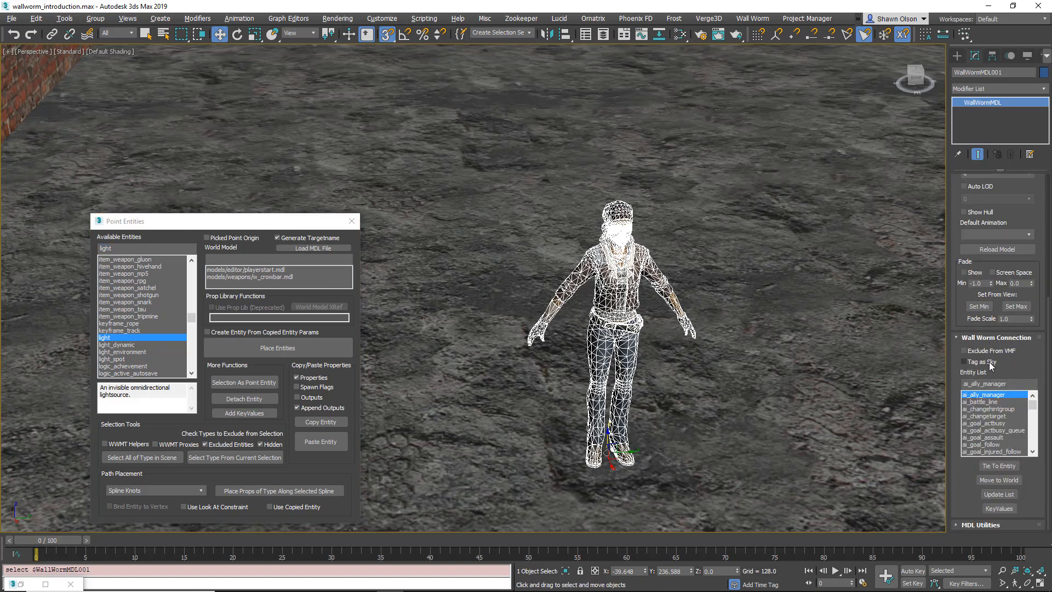
{"action": "double_click", "coordinate": [1010, 383]}
{"action": "type", "text": "prop_"}
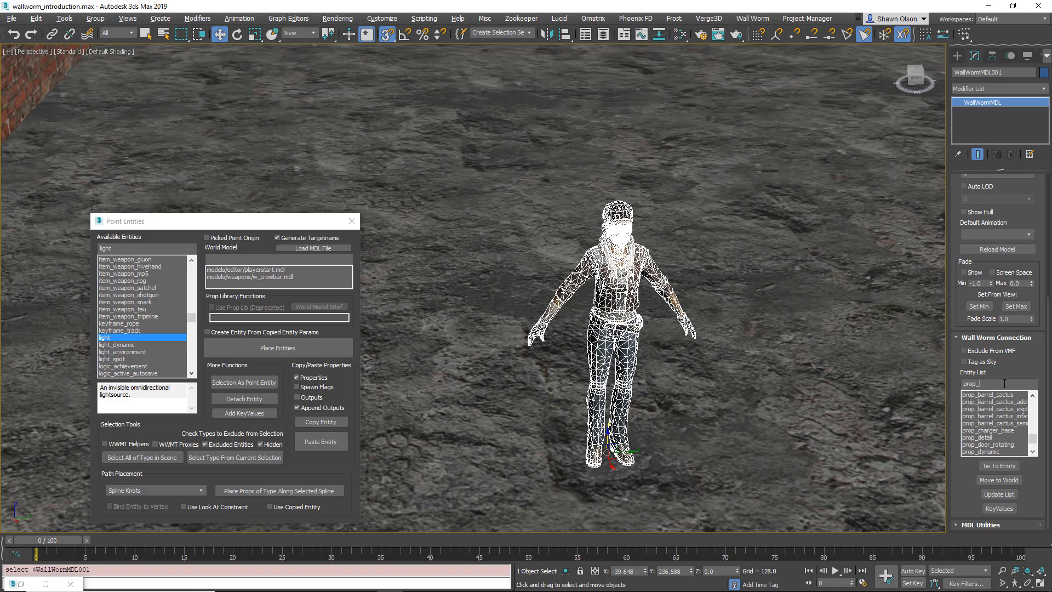
{"action": "type", "text": "dynamic"}
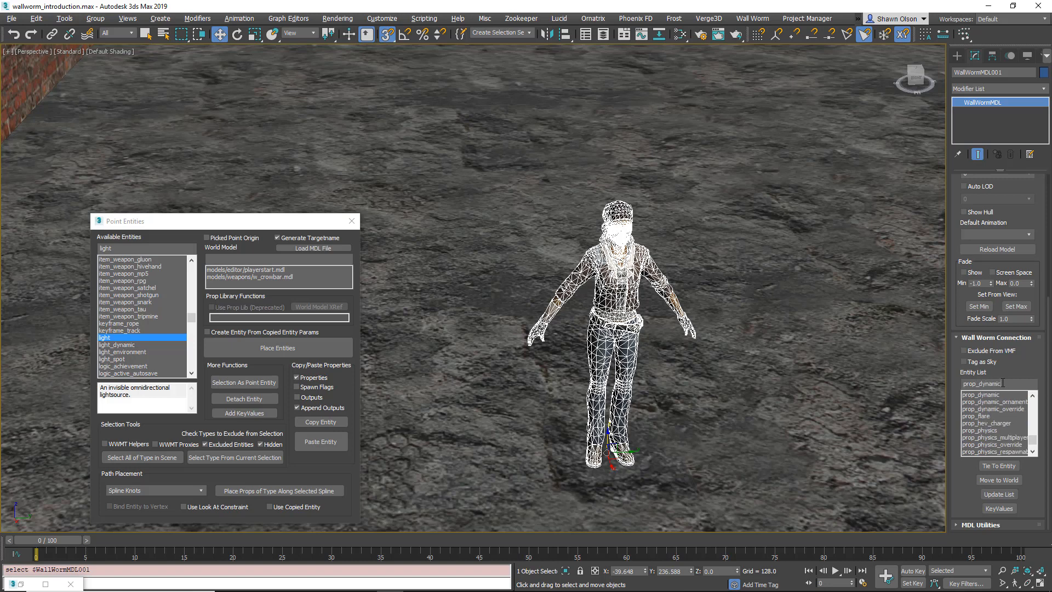
{"action": "left_click", "coordinate": [996, 464]}
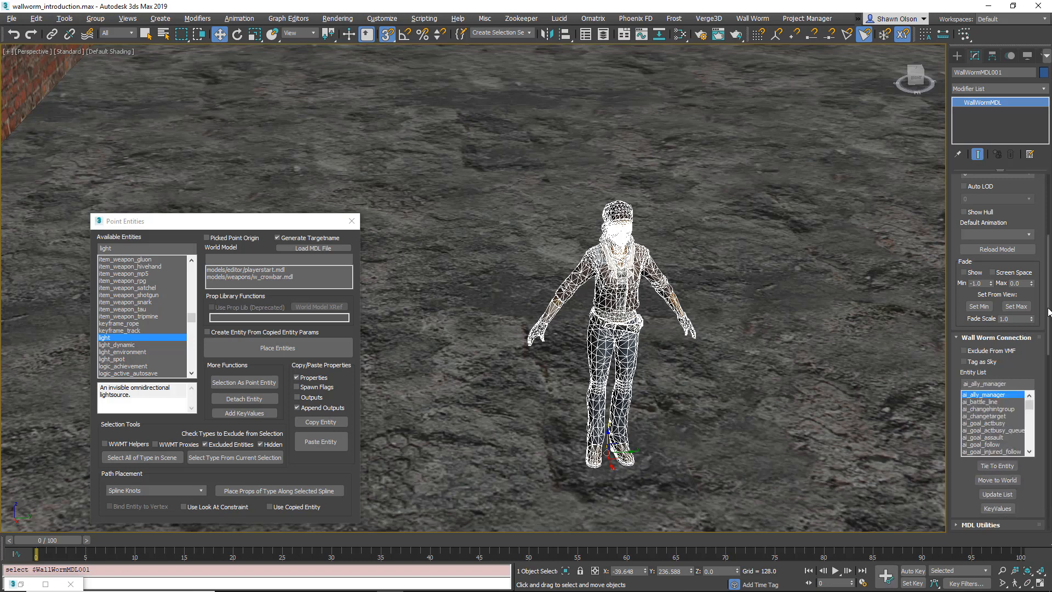
- Choose prop_dynamic from the Wall Worm Connection entity list and tie the alyx model to that entity
{"action": "left_click_drag", "start_coordinate": [1048, 325], "coordinate": [1048, 333]}
{"action": "scroll", "coordinate": [1049, 333], "scroll_direction": "down", "scroll_amount": 5}
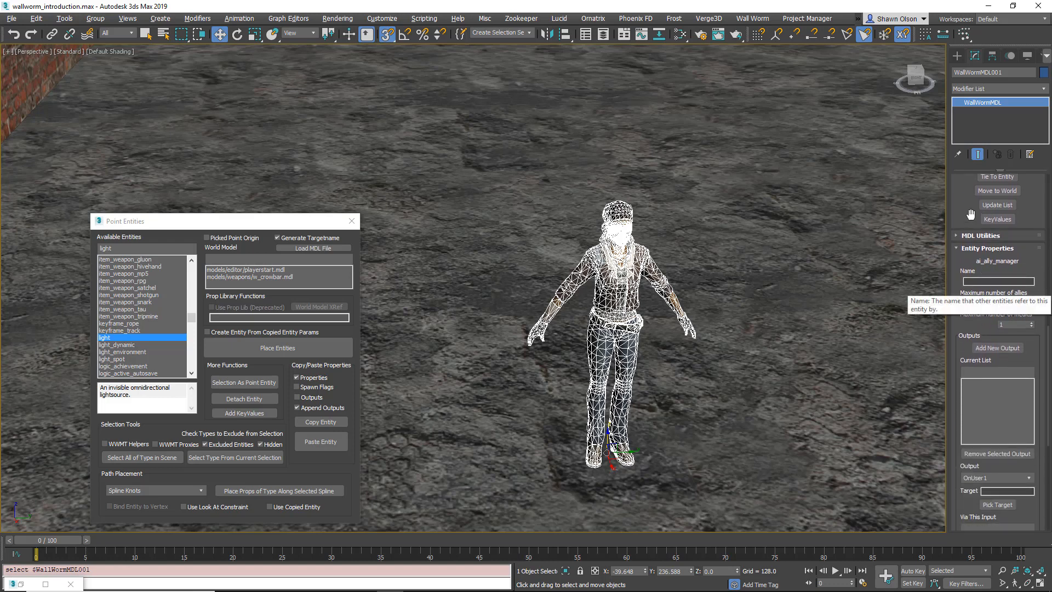
{"action": "scroll", "coordinate": [977, 402], "scroll_direction": "up", "scroll_amount": 6}
{"action": "left_click", "coordinate": [1015, 282]}
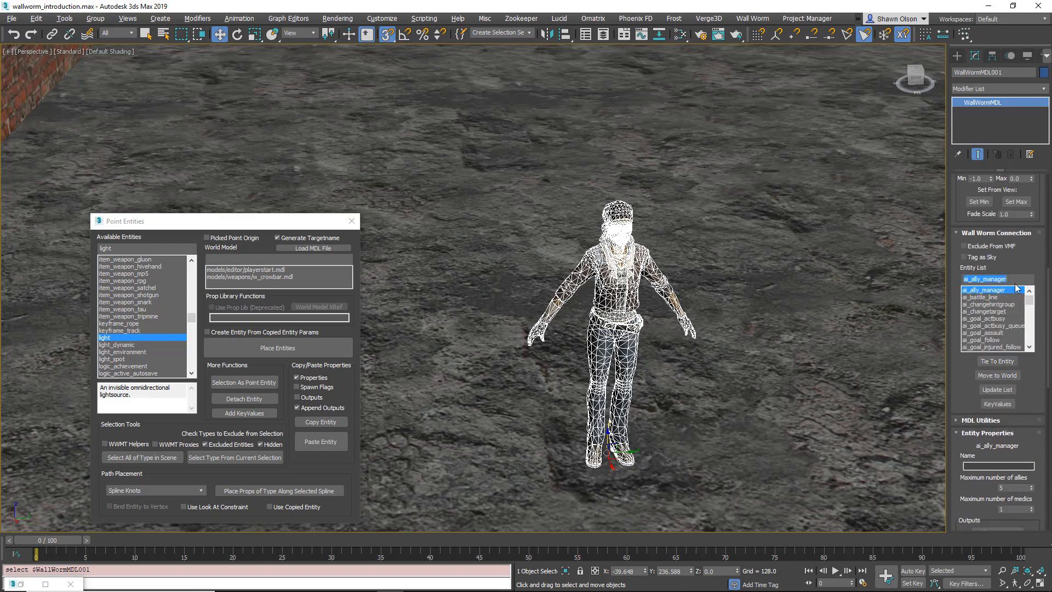
{"action": "type", "text": "prop_"}
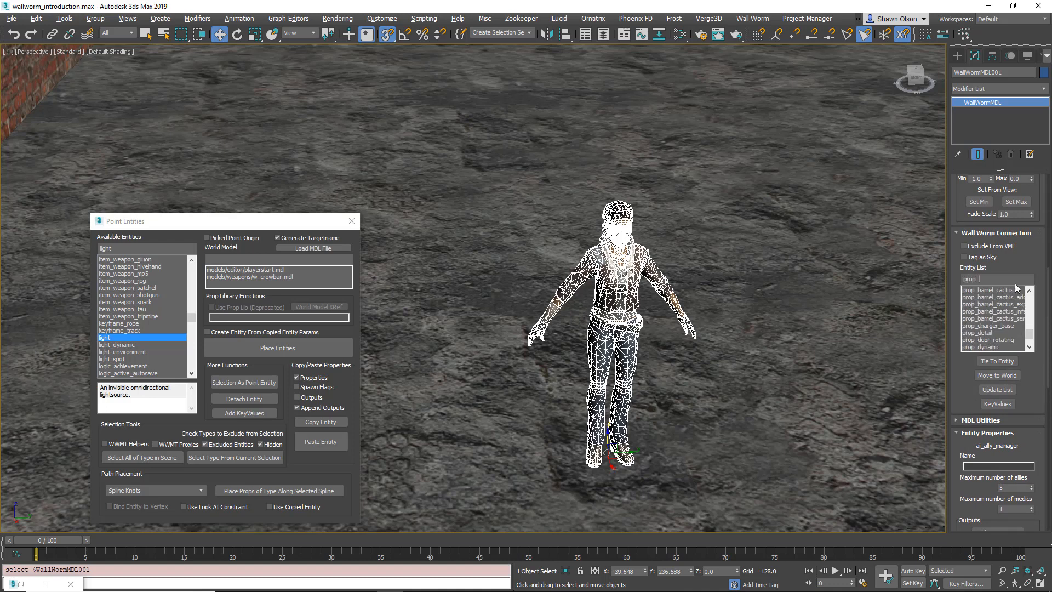
{"action": "type", "text": "dyanmic"}
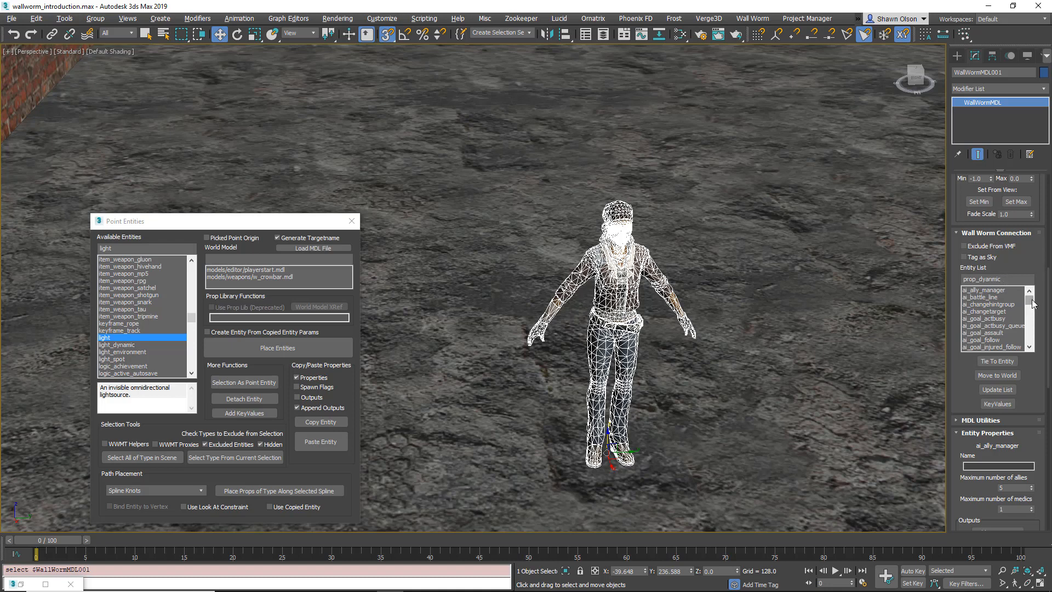
{"action": "left_click_drag", "start_coordinate": [1033, 304], "coordinate": [1029, 338]}
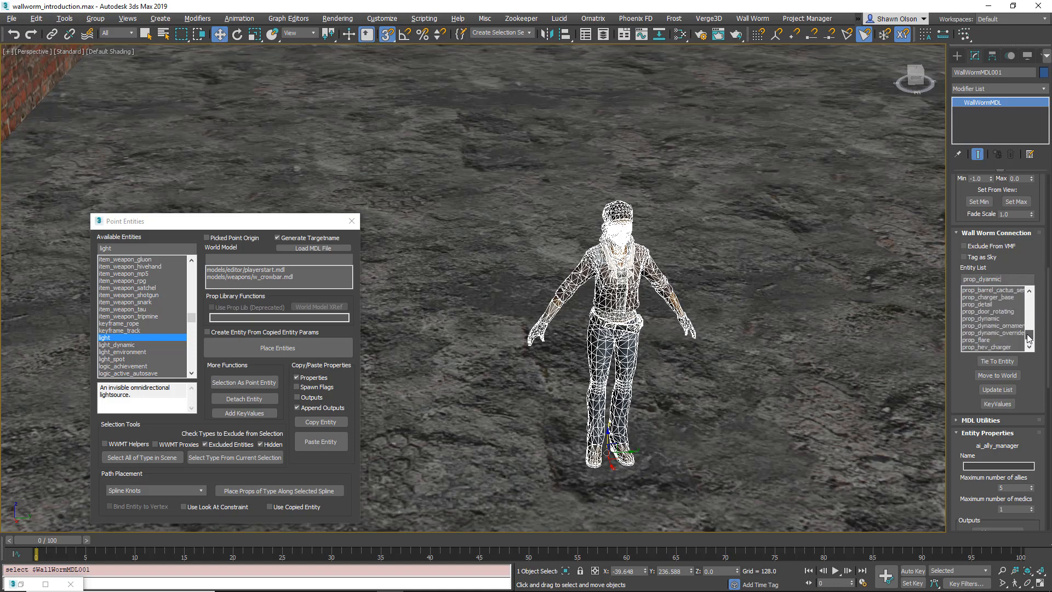
{"action": "left_click", "coordinate": [978, 319]}
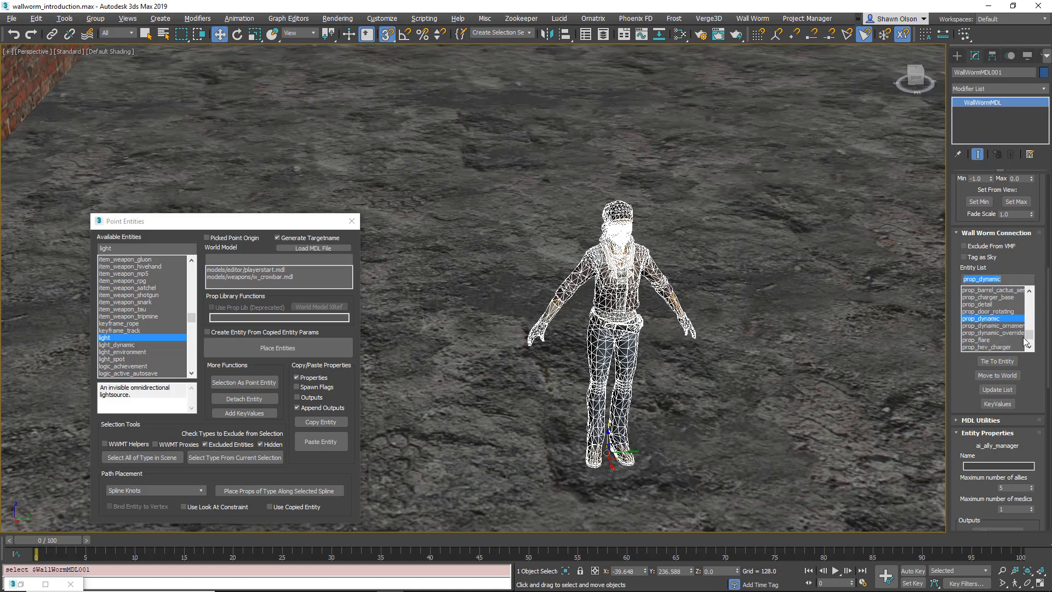
{"action": "left_click", "coordinate": [991, 361]}
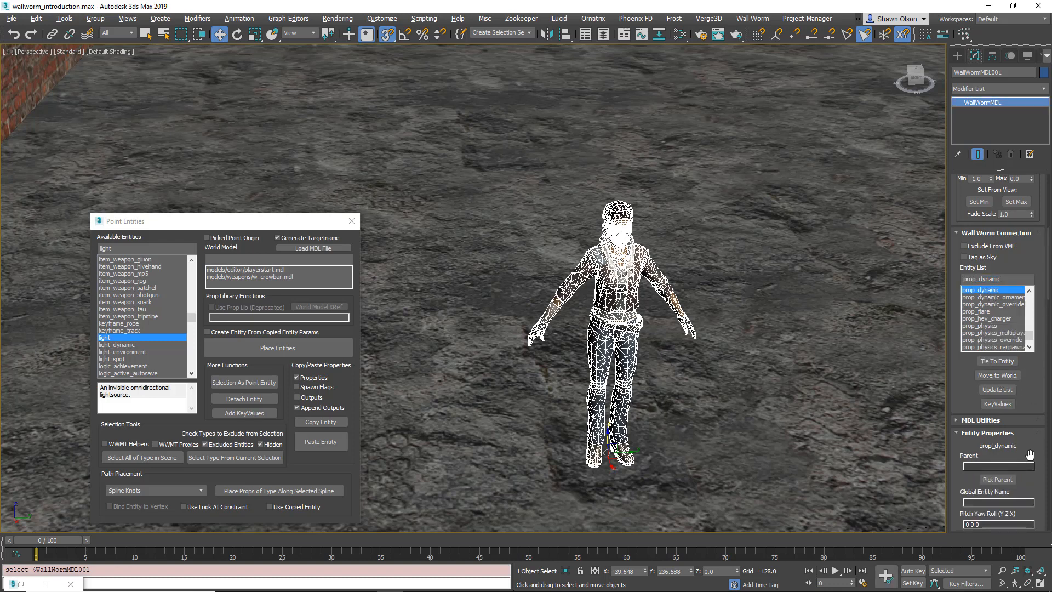
- Review the prop_dynamic entity properties and compare their World Model entry with the model path in the MDL parameters
{"action": "scroll", "coordinate": [980, 326], "scroll_direction": "down", "scroll_amount": 5}
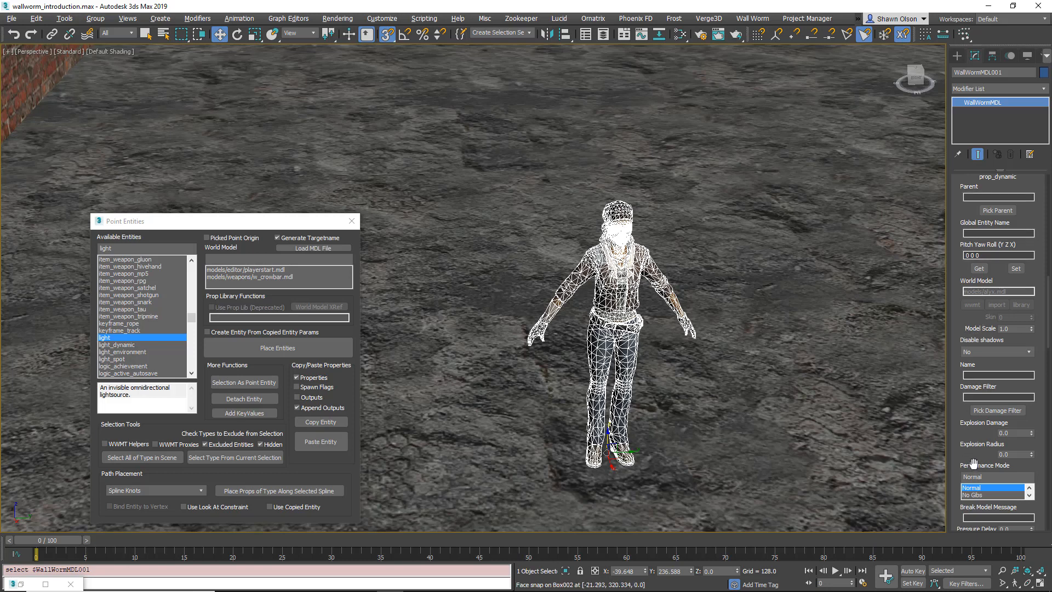
{"action": "left_click_drag", "start_coordinate": [973, 464], "coordinate": [973, 421]}
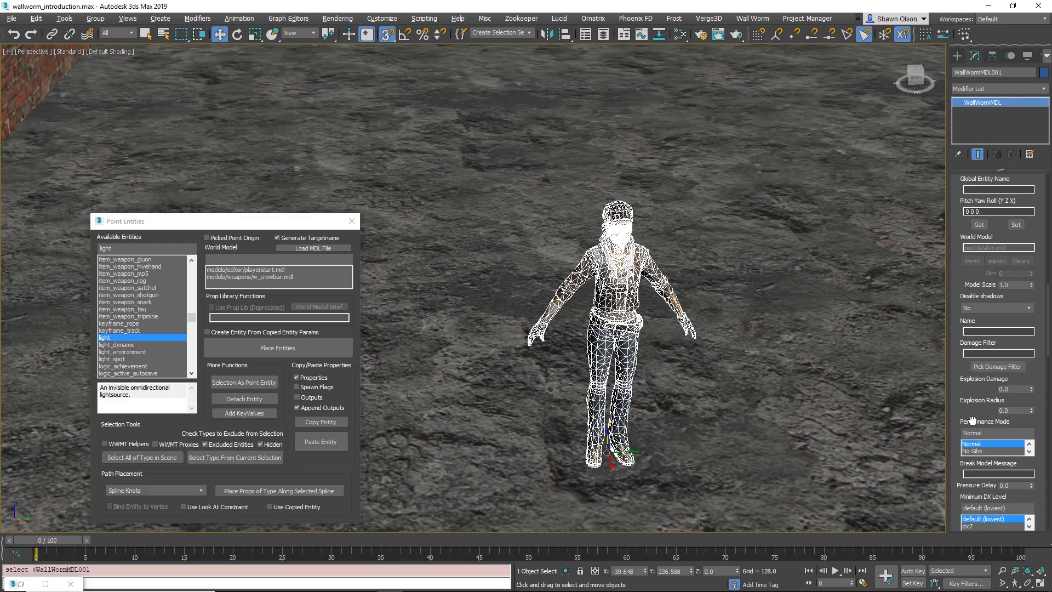
{"action": "scroll", "coordinate": [973, 420], "scroll_direction": "up", "scroll_amount": 5}
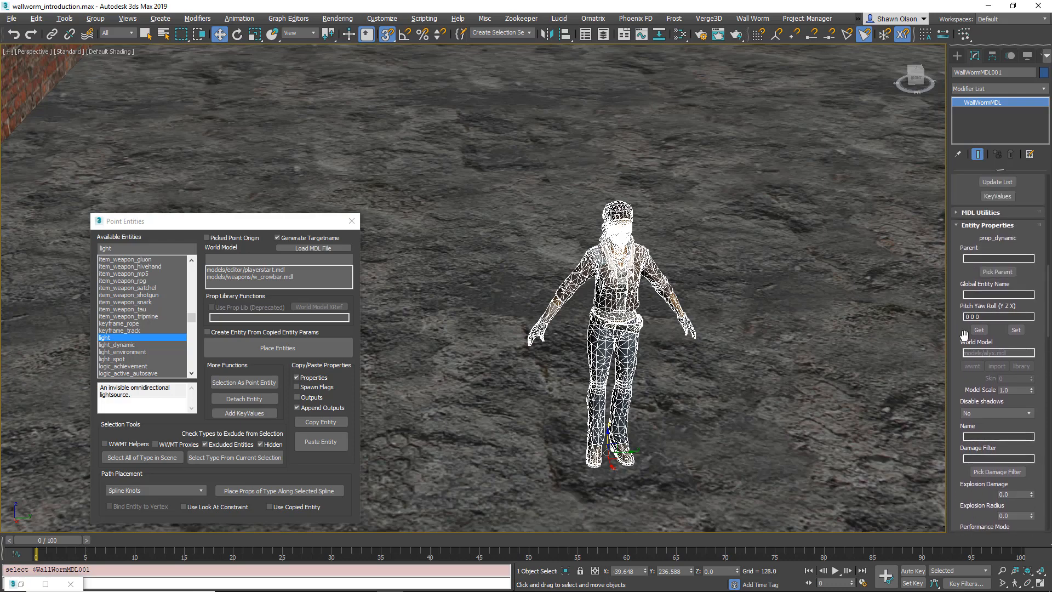
{"action": "scroll", "coordinate": [963, 335], "scroll_direction": "up", "scroll_amount": 1}
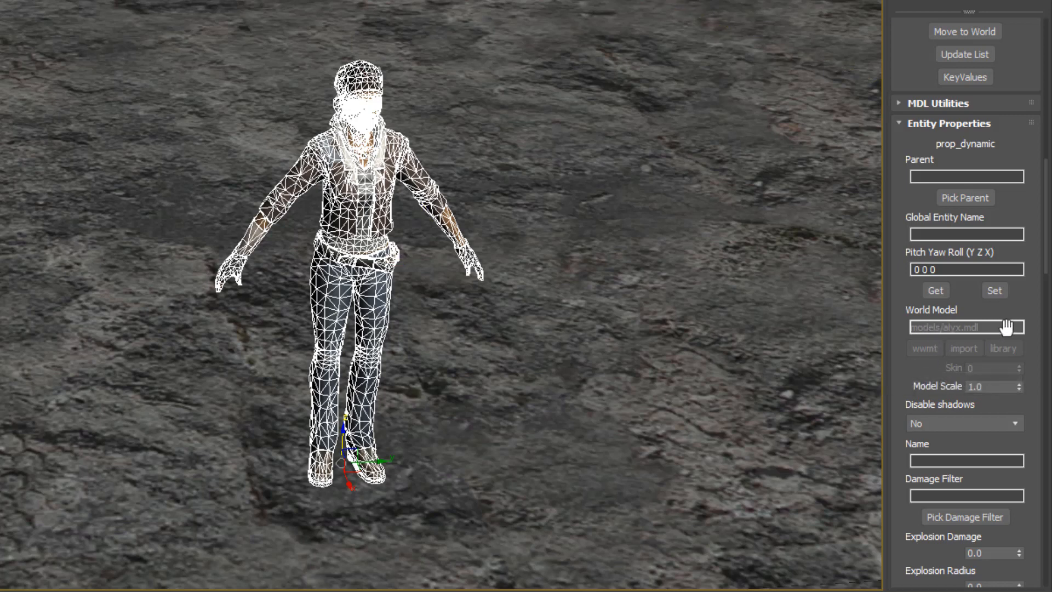
{"action": "left_click_drag", "start_coordinate": [954, 333], "coordinate": [945, 359]}
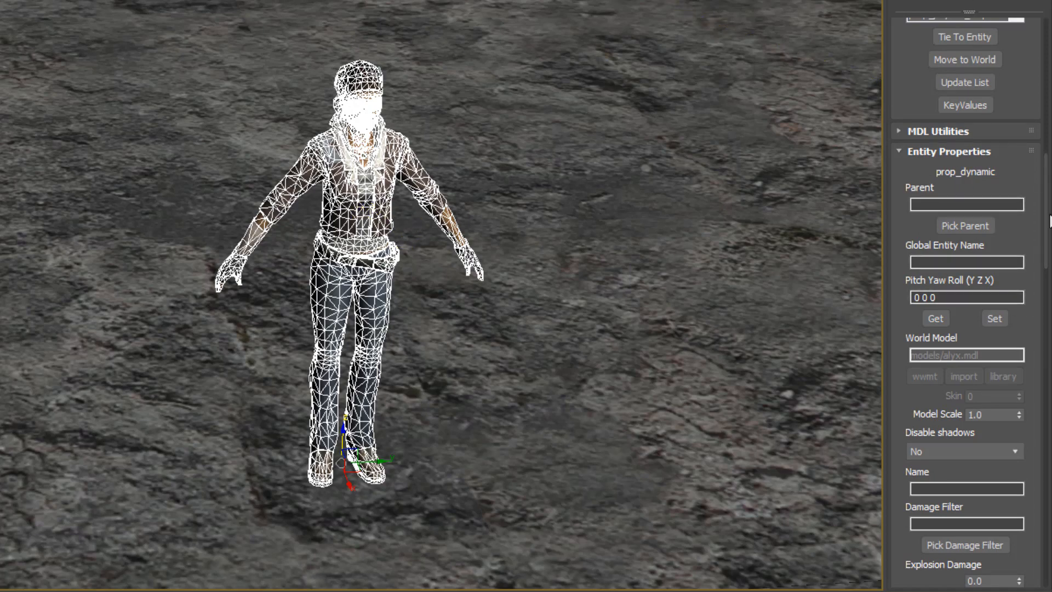
{"action": "left_click", "coordinate": [961, 357]}
{"action": "left_click_drag", "start_coordinate": [1046, 82], "coordinate": [911, 82]}
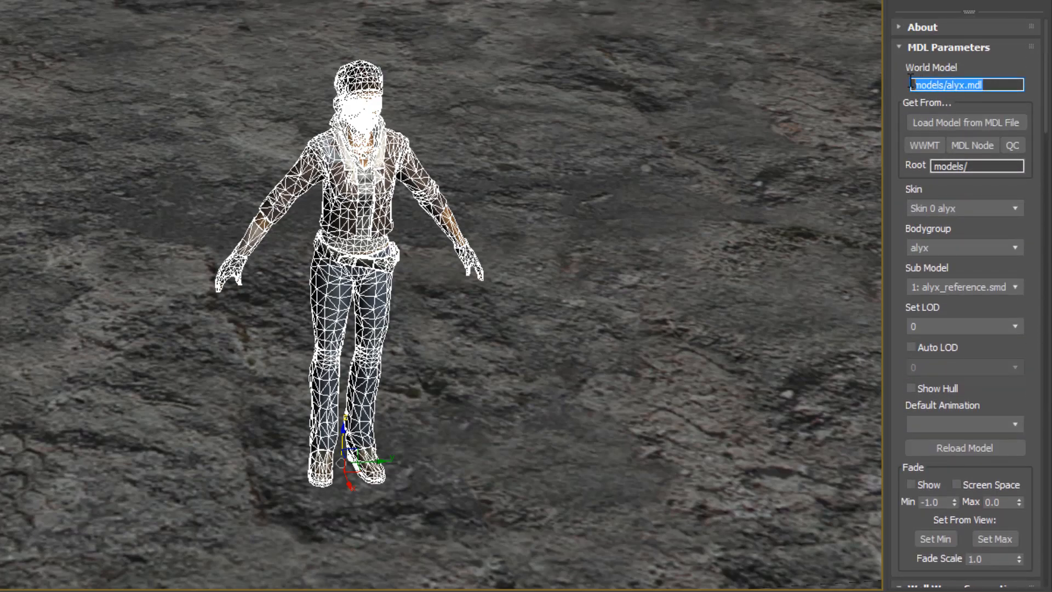
- Replace the loaded model with barney.mdl from the models folder
{"action": "left_click", "coordinate": [973, 124]}
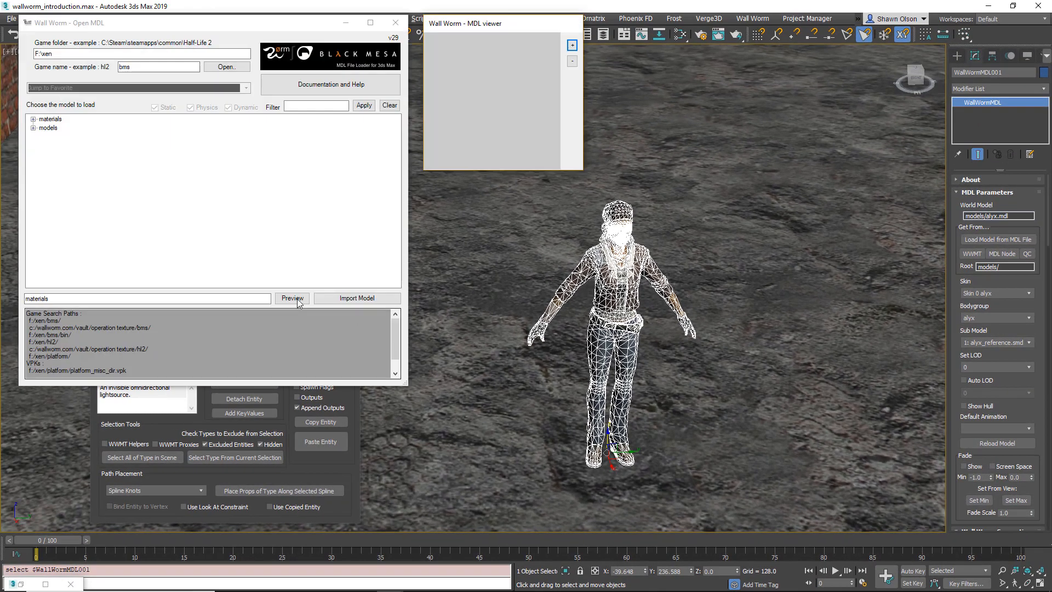
{"action": "left_click", "coordinate": [33, 128]}
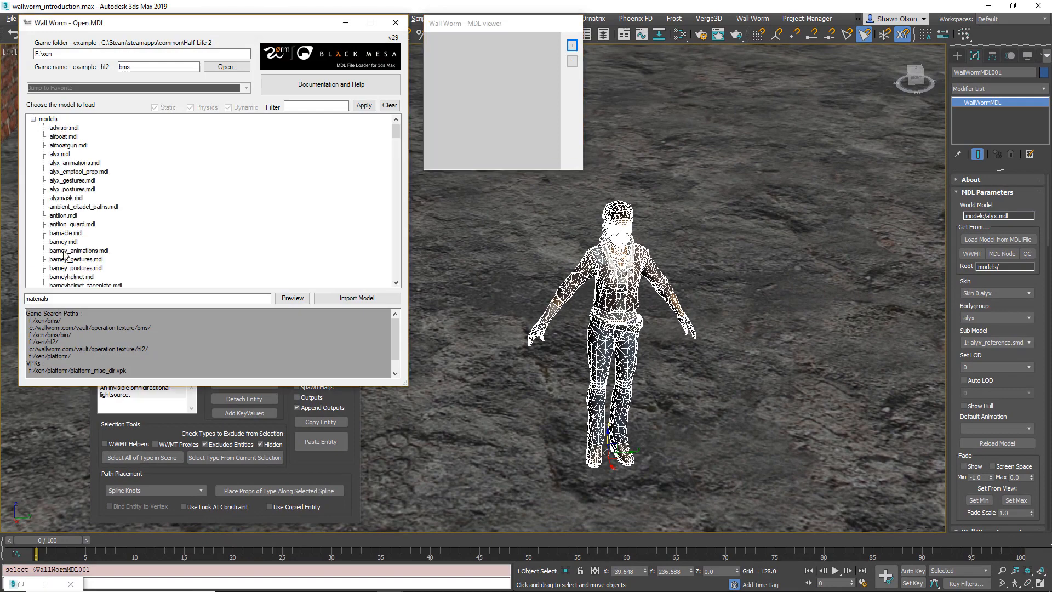
{"action": "left_click", "coordinate": [64, 253]}
{"action": "double_click", "coordinate": [74, 243]}
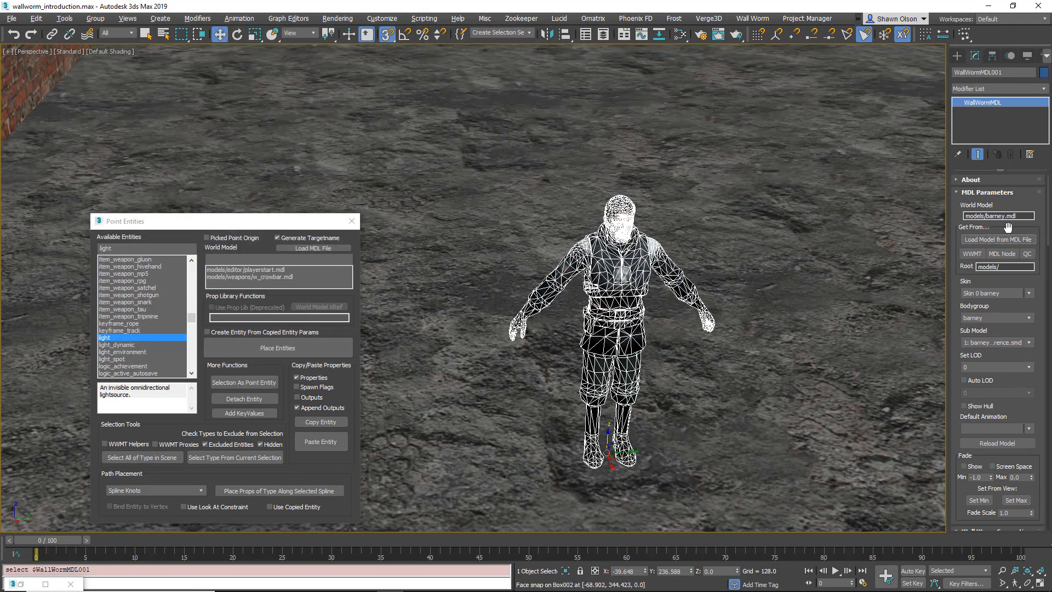
- Compare the World Model path in the barney model's MDL parameters with the one in its prop_dynamic entity properties
{"action": "left_click", "coordinate": [1023, 215]}
{"action": "left_click_drag", "start_coordinate": [970, 215], "coordinate": [1049, 316]}
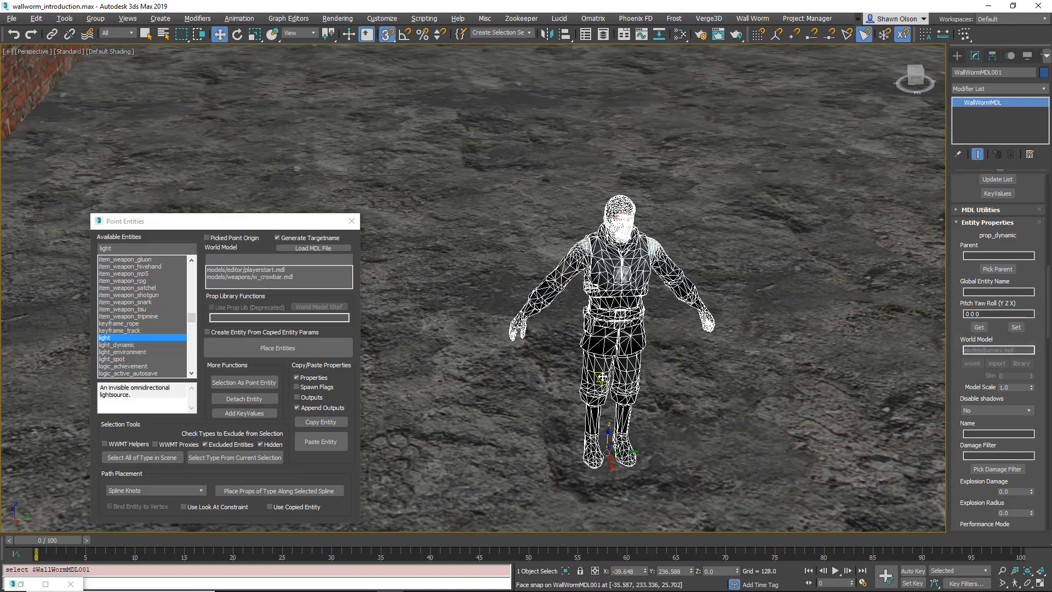
{"action": "left_click", "coordinate": [993, 313]}
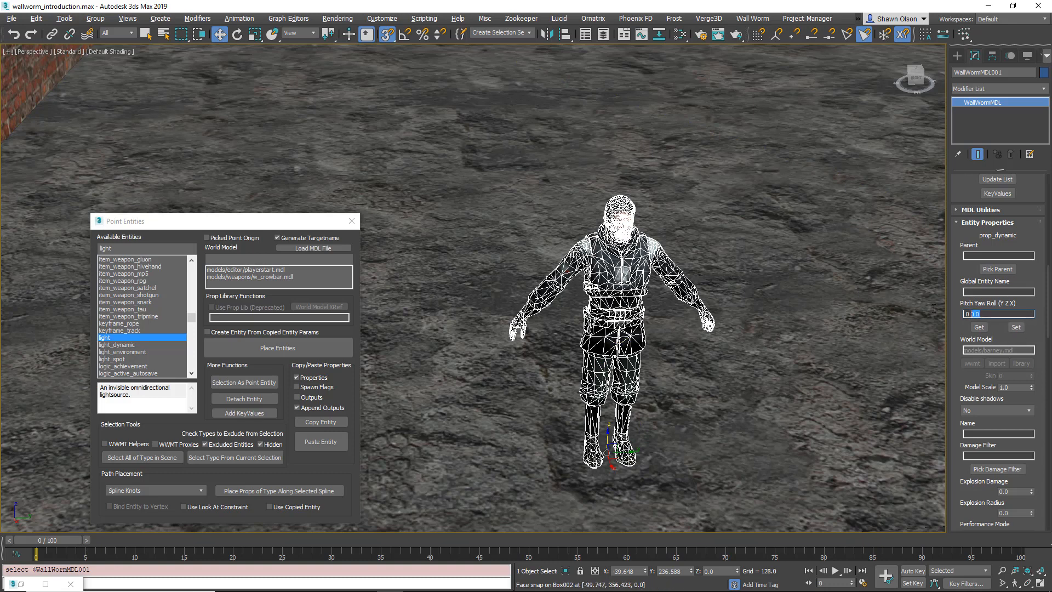
{"action": "left_click_drag", "start_coordinate": [1048, 318], "coordinate": [936, 217]}
{"action": "left_click", "coordinate": [983, 216]}
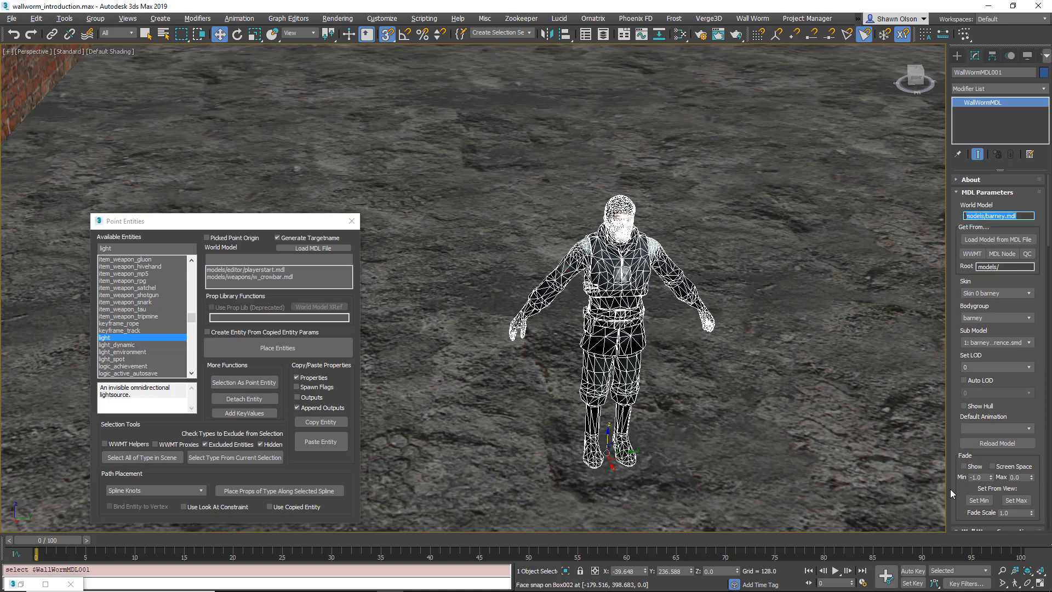
{"action": "left_click_drag", "start_coordinate": [1046, 235], "coordinate": [1045, 321]}
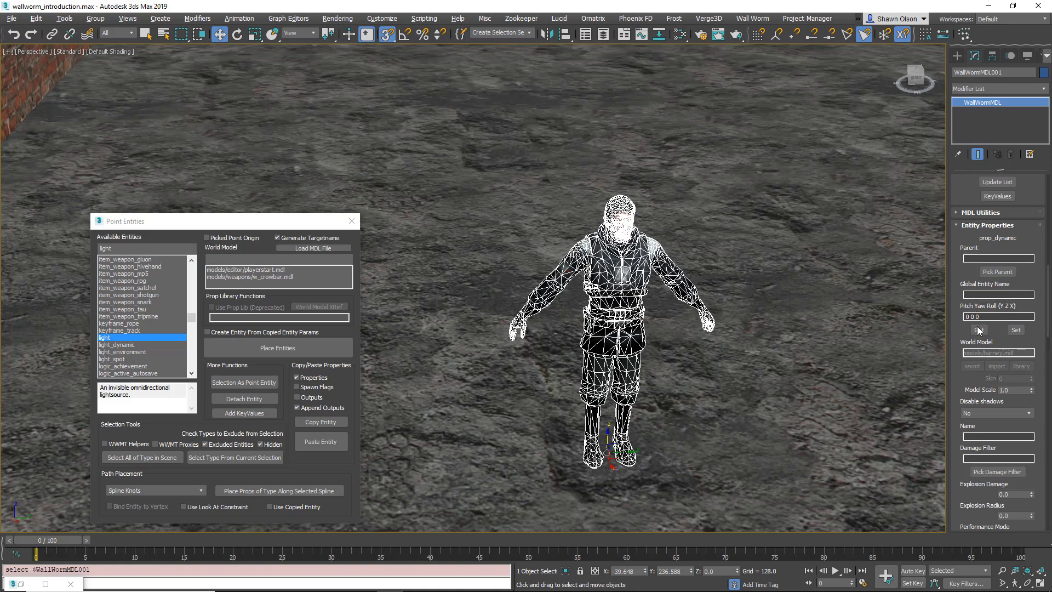
{"action": "left_click_drag", "start_coordinate": [994, 354], "coordinate": [993, 358]}
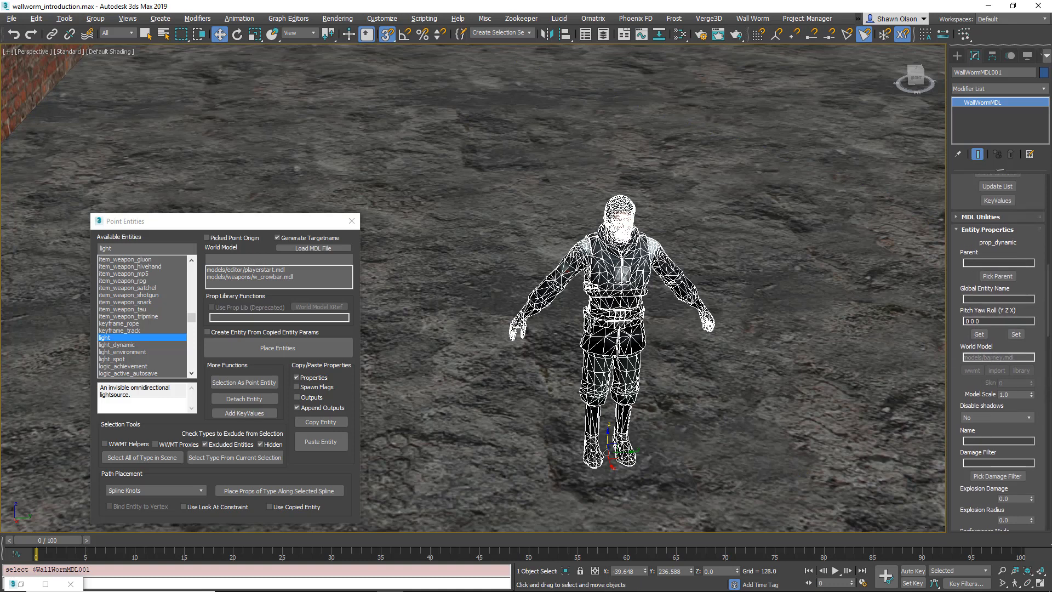
{"action": "left_click_drag", "start_coordinate": [1048, 325], "coordinate": [1047, 232]}
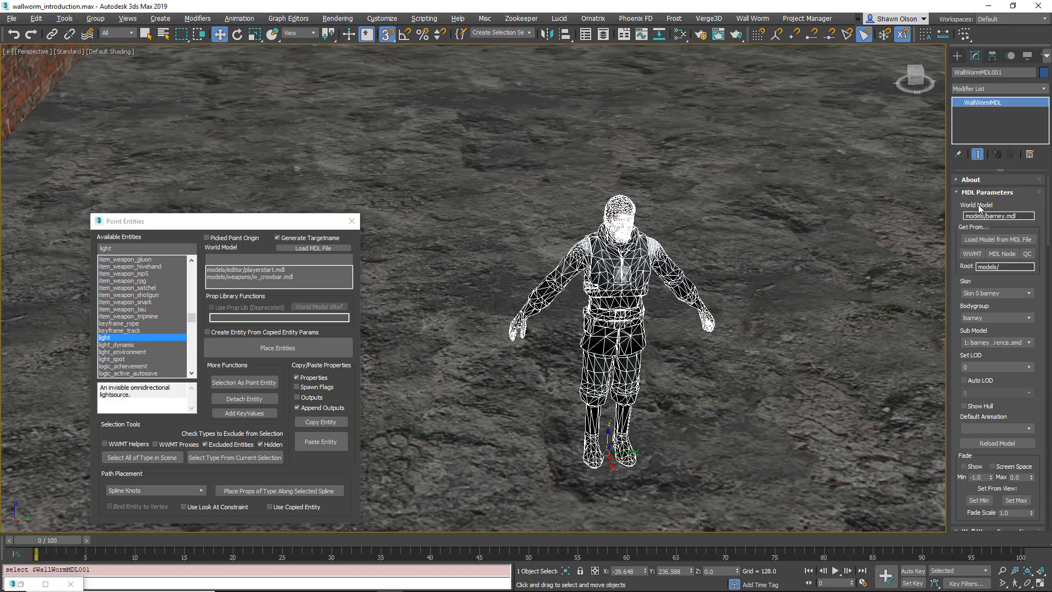
{"action": "left_click", "coordinate": [1022, 217]}
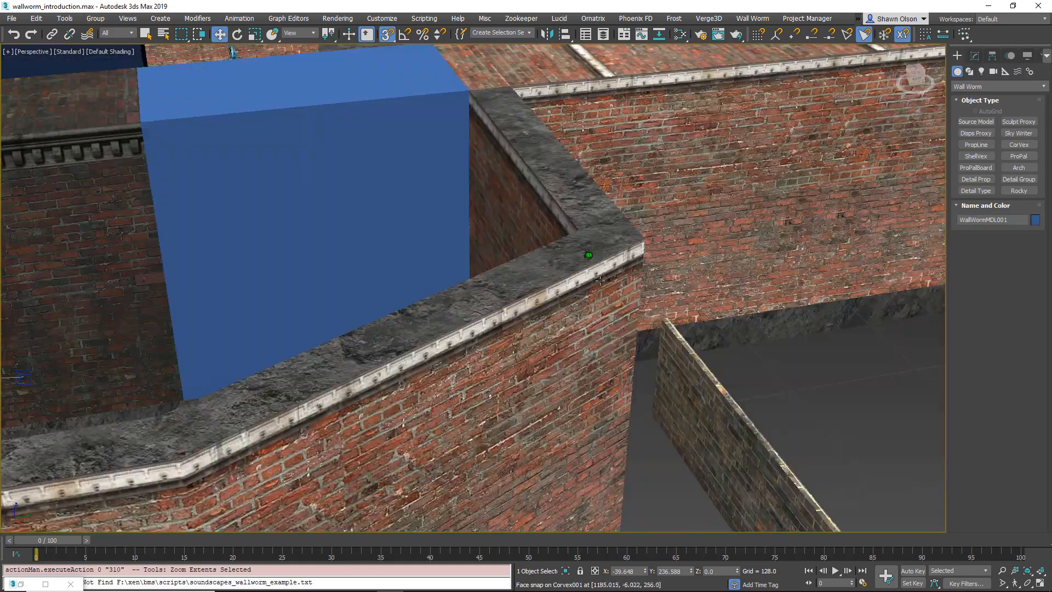
- View the whole level from above and open the exporter for saving the scene as a game level
{"action": "middle_click_drag", "start_coordinate": [600, 281], "coordinate": [619, 299], "text": "alt"}
{"action": "scroll", "coordinate": [589, 218], "scroll_direction": "down", "scroll_amount": 8}
{"action": "middle_click_drag", "start_coordinate": [587, 218], "coordinate": [502, 364]}
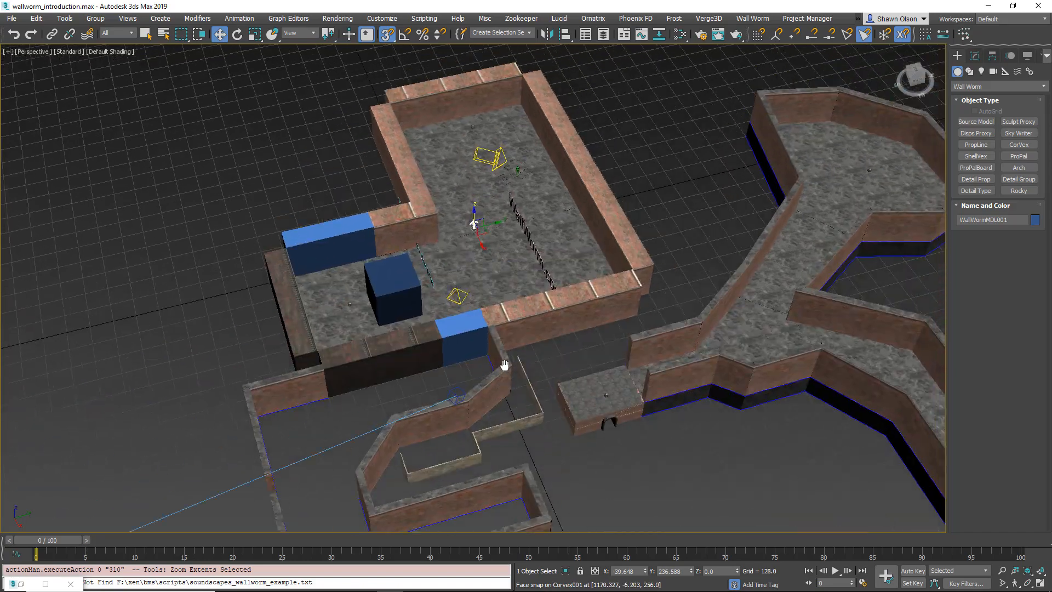
{"action": "middle_click_drag", "start_coordinate": [532, 315], "coordinate": [773, 319], "text": "alt"}
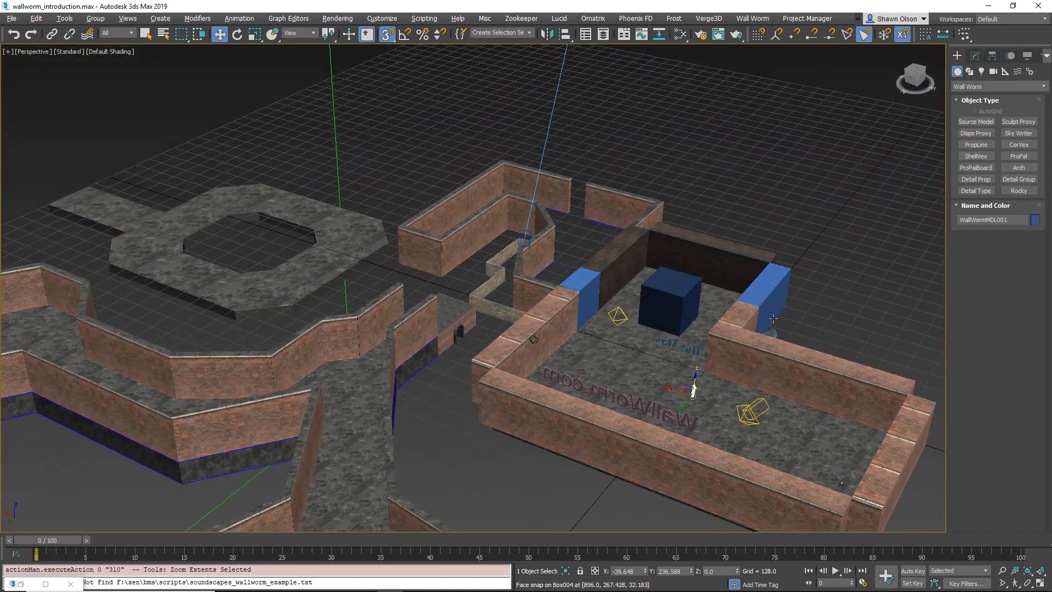
{"action": "left_click", "coordinate": [758, 20]}
{"action": "mouse_move", "coordinate": [770, 52]}
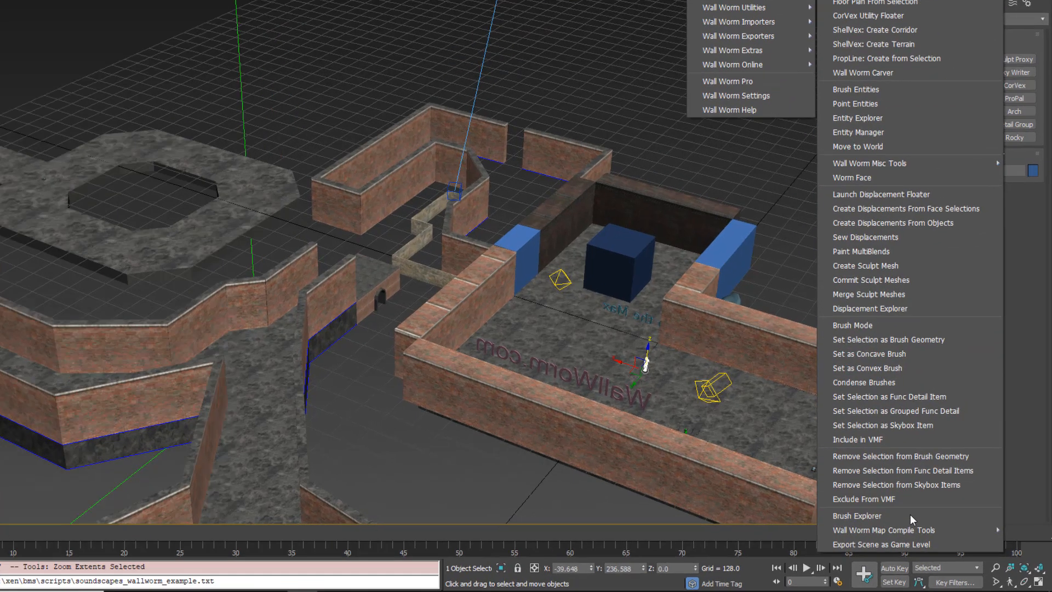
{"action": "mouse_move", "coordinate": [916, 539]}
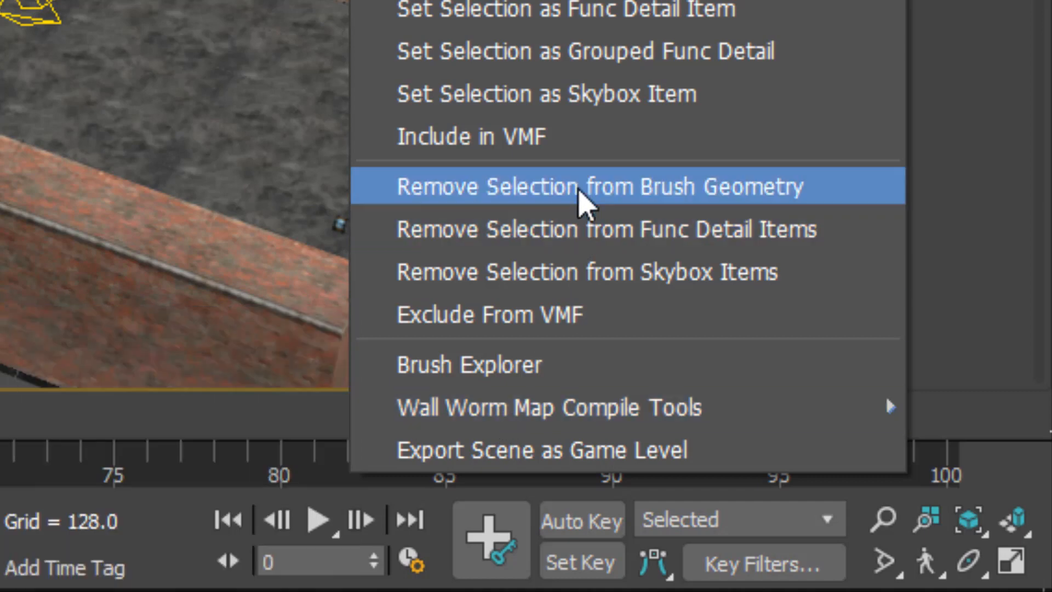
{"action": "left_click", "coordinate": [537, 450]}
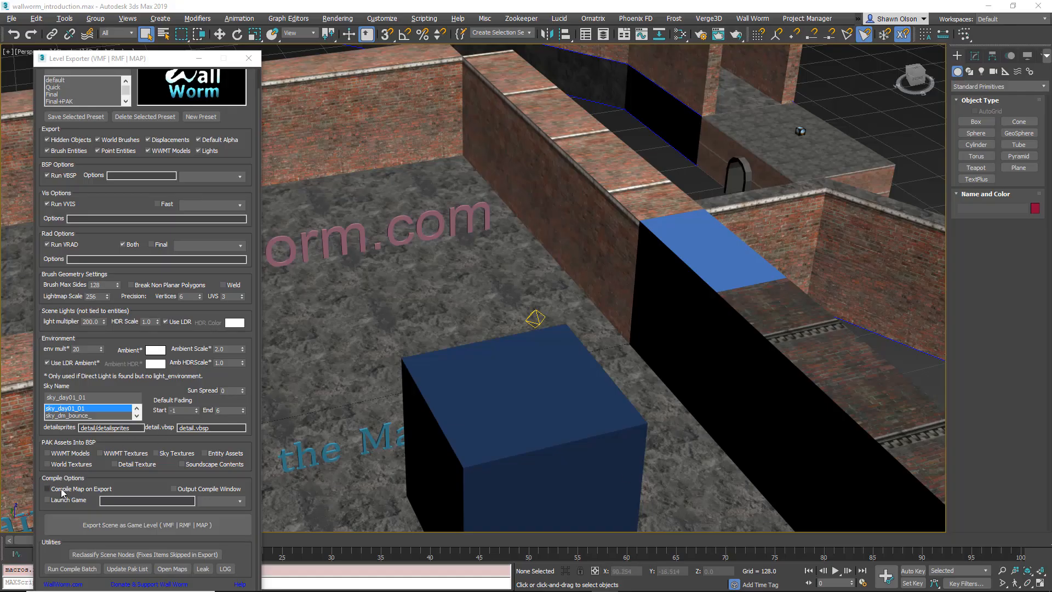
- Enable Compile Map on Export and Output Compile Window, and export the level as wallworm_example.vmf, replacing the existing file
{"action": "left_click", "coordinate": [63, 490]}
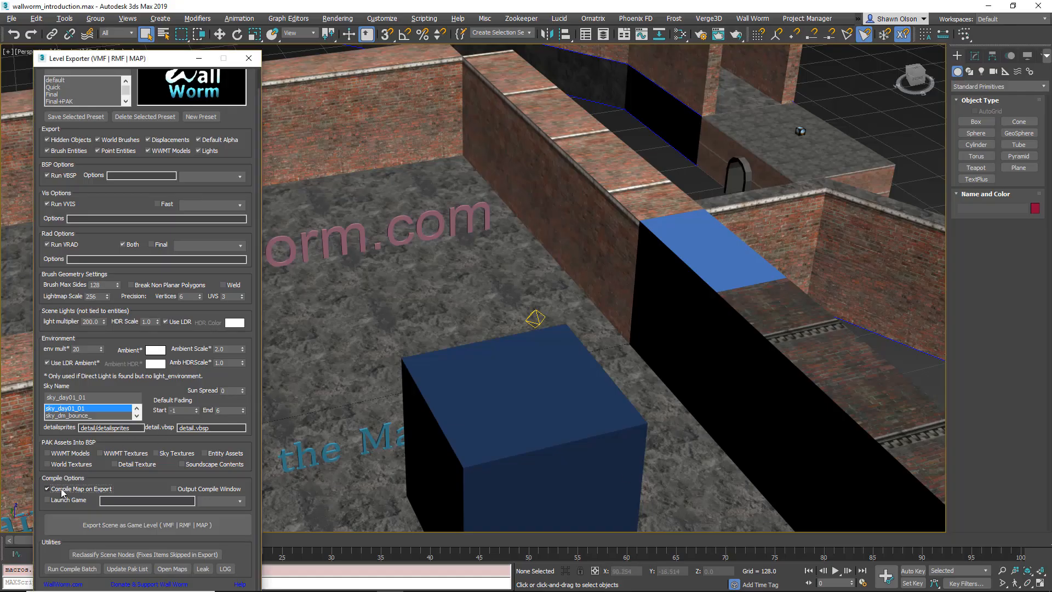
{"action": "left_click", "coordinate": [211, 488]}
{"action": "left_click", "coordinate": [151, 526]}
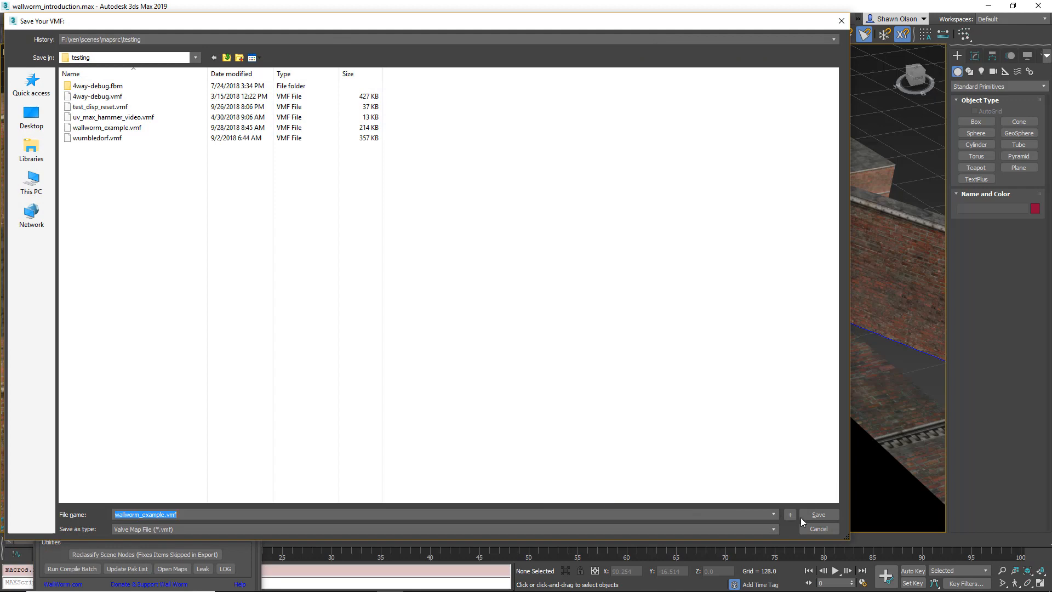
{"action": "left_click", "coordinate": [816, 516]}
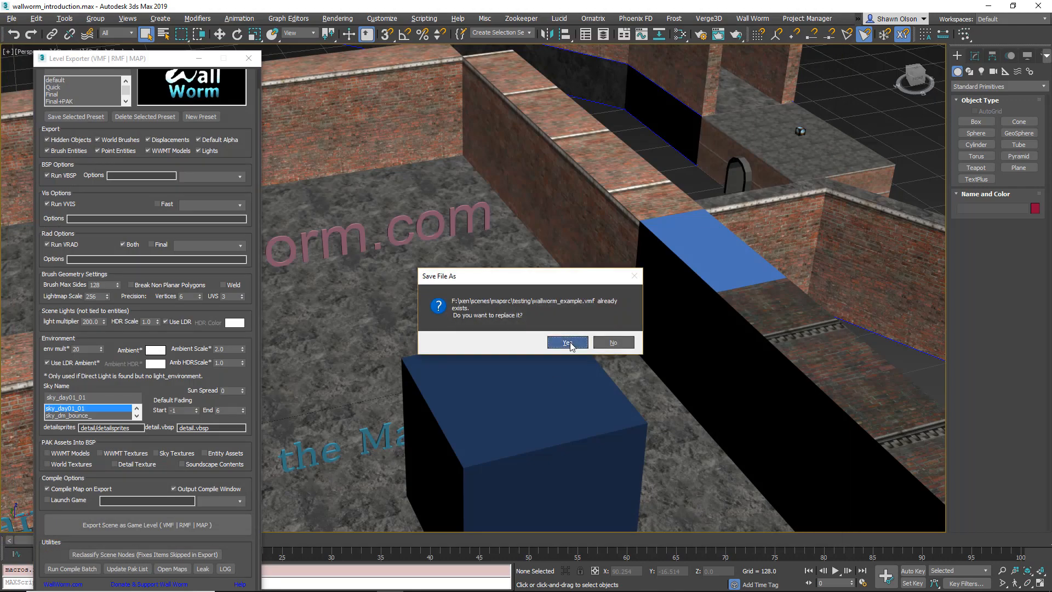
{"action": "left_click", "coordinate": [567, 343]}
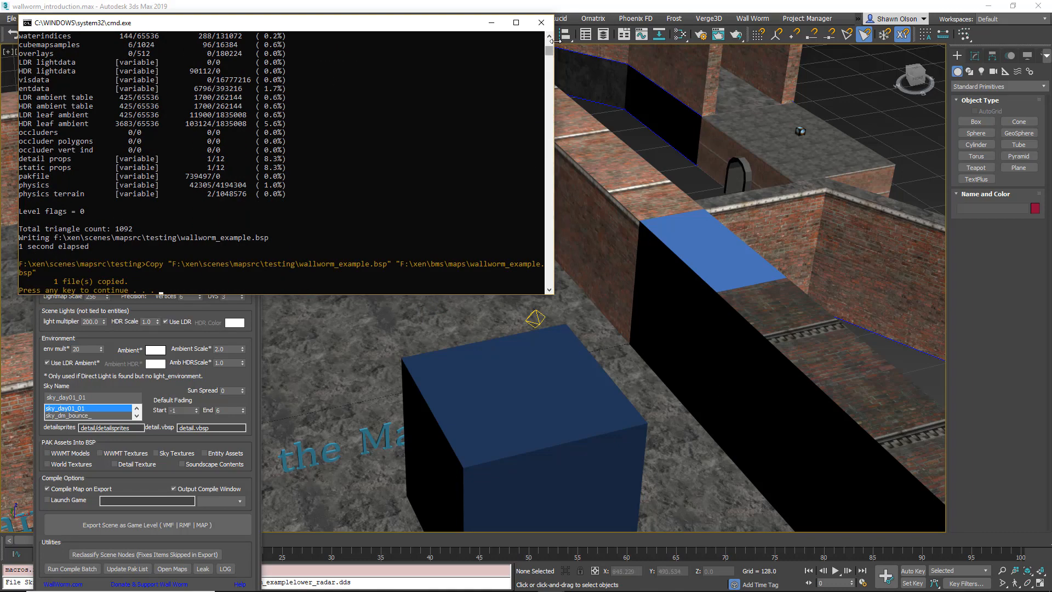
- Check the VBSP part of the compile log for leaks and highlight the leak line
{"action": "left_click_drag", "start_coordinate": [550, 55], "coordinate": [550, 50]}
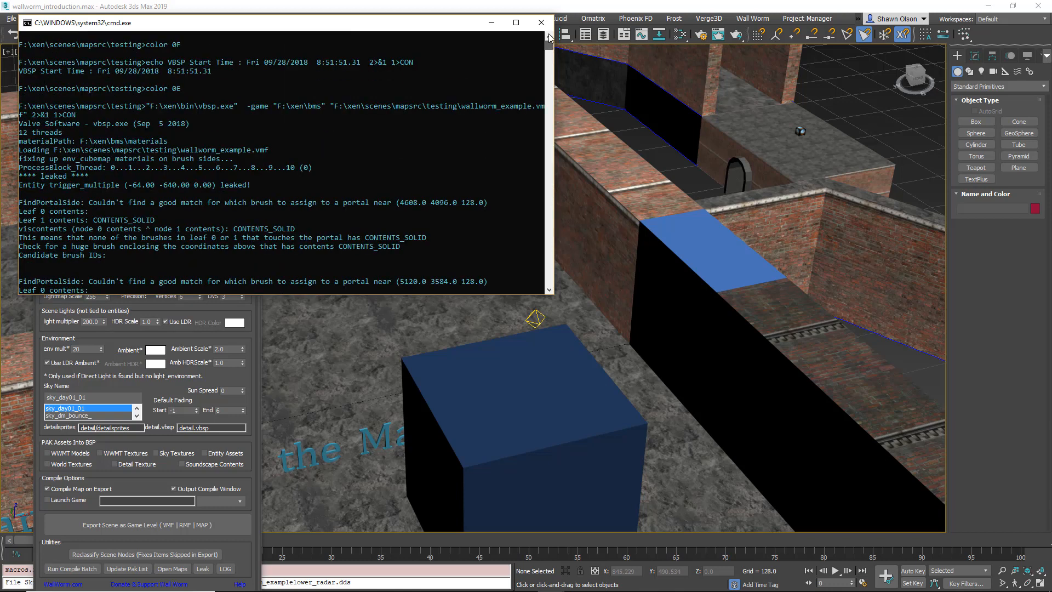
{"action": "left_click", "coordinate": [65, 133]}
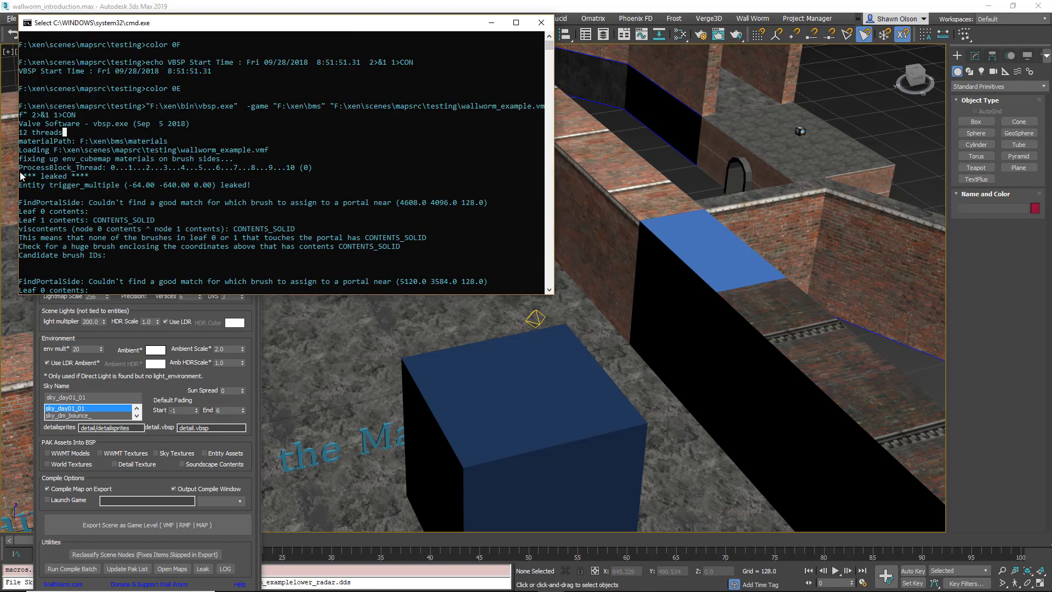
{"action": "left_click_drag", "start_coordinate": [22, 179], "coordinate": [78, 178]}
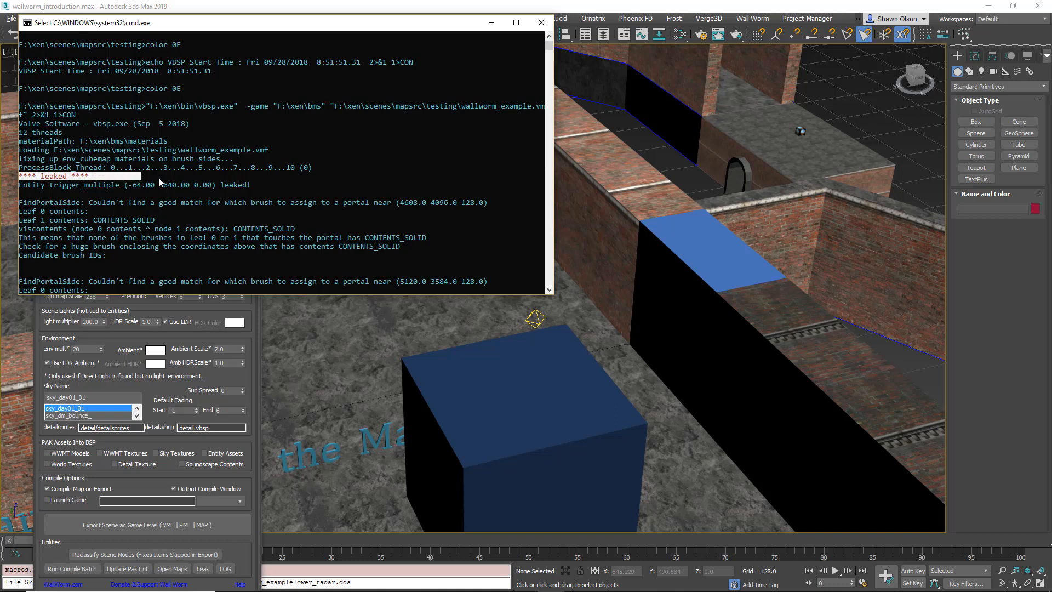
- Highlight the leaked trigger_multiple line in the compile log, close the log and load the level's leak file into the scene
{"action": "left_click_drag", "start_coordinate": [159, 179], "coordinate": [262, 184]}
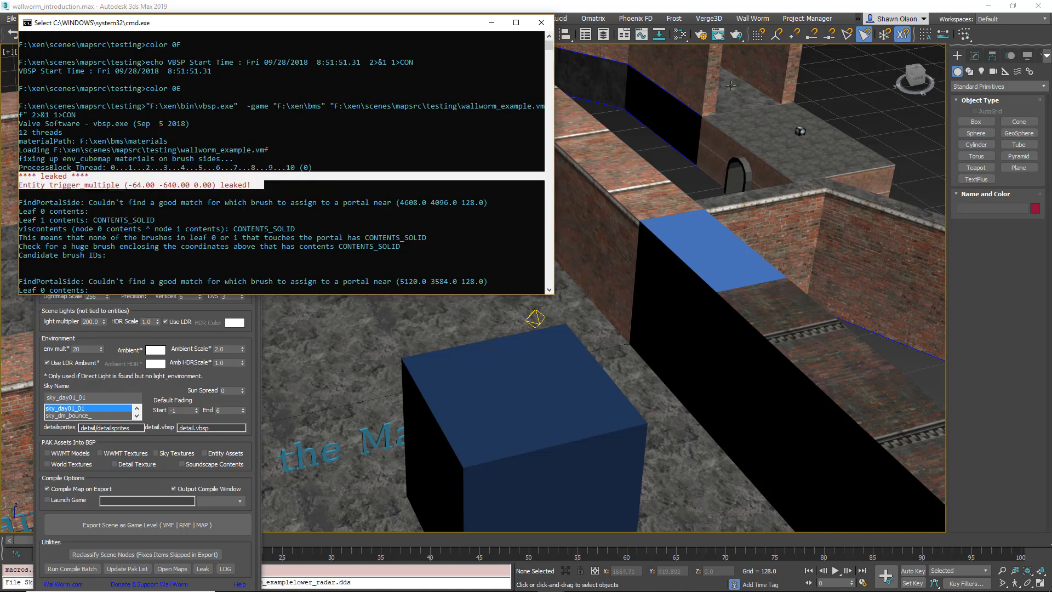
{"action": "left_click", "coordinate": [541, 22]}
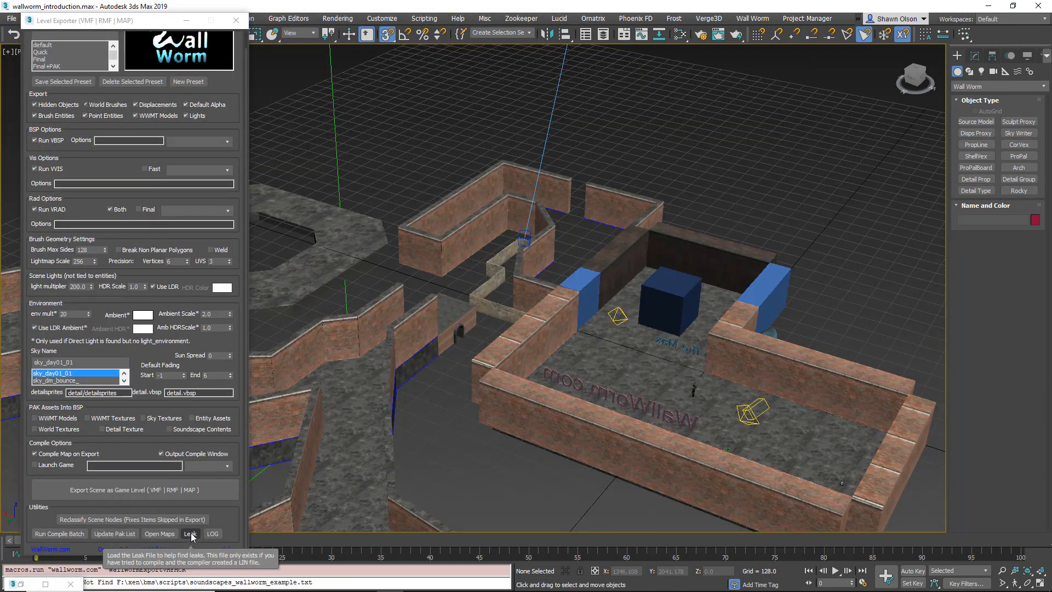
{"action": "left_click", "coordinate": [190, 534]}
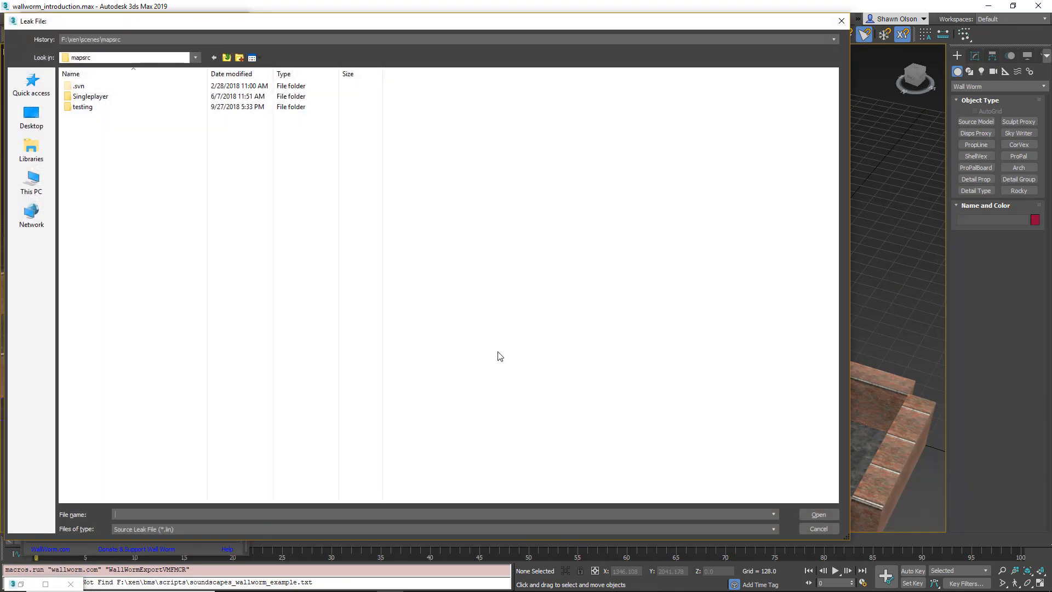
{"action": "left_click", "coordinate": [140, 40]}
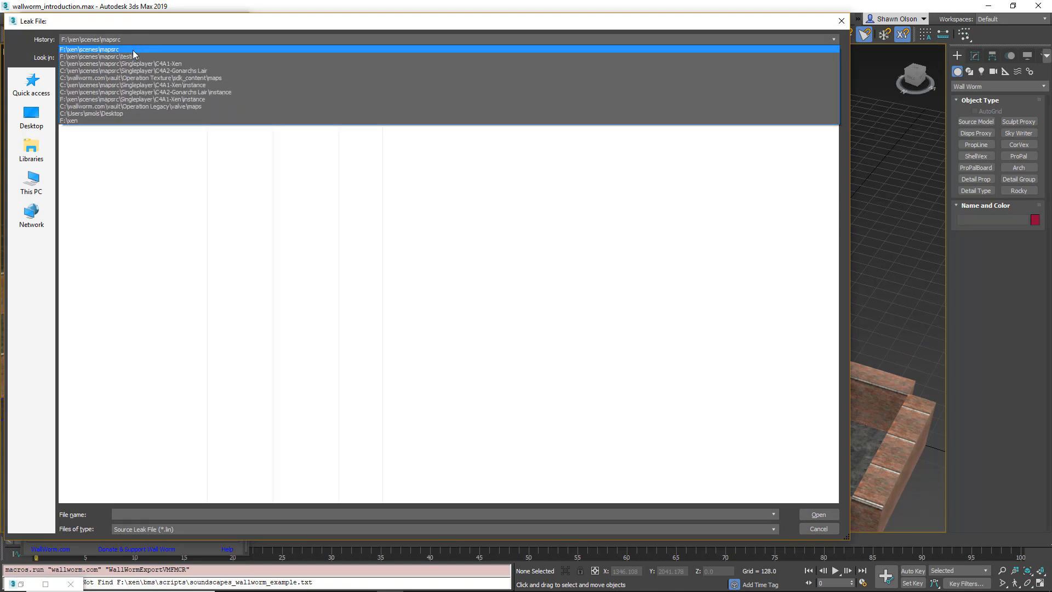
{"action": "left_click", "coordinate": [133, 50]}
{"action": "double_click", "coordinate": [86, 97]}
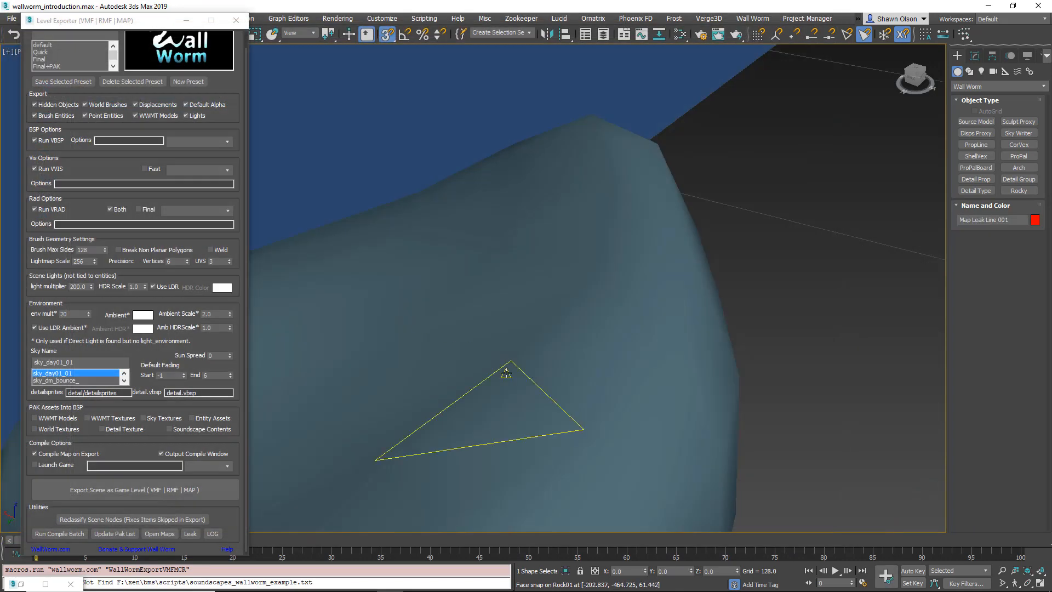
- Inspect the imported leak line below the floor, select its camera and scrub the animation
{"action": "scroll", "coordinate": [507, 365], "scroll_direction": "down", "scroll_amount": 5}
{"action": "middle_click_drag", "start_coordinate": [572, 356], "coordinate": [510, 296], "text": "alt"}
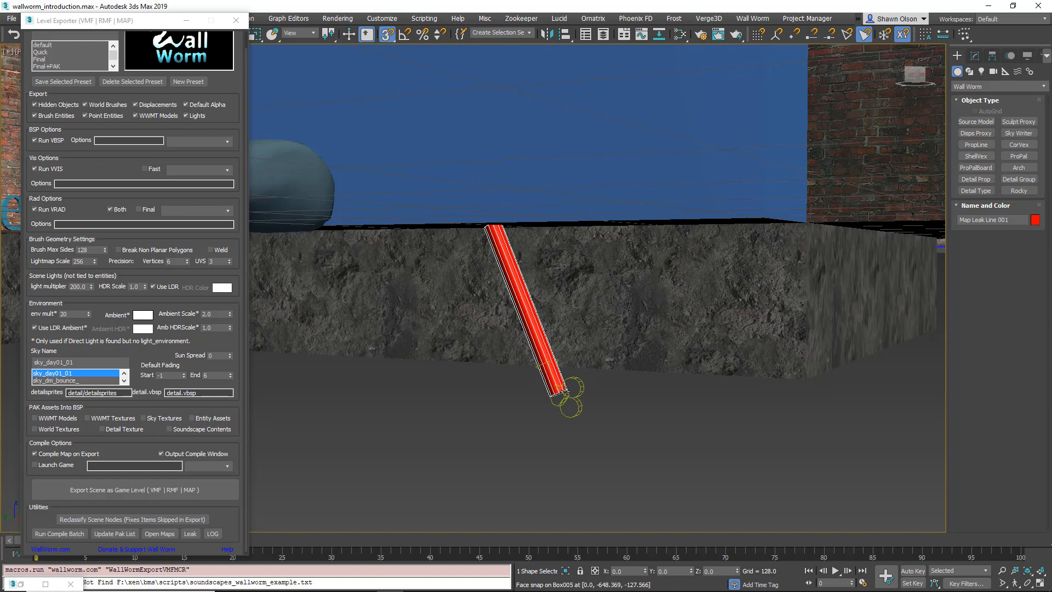
{"action": "left_click", "coordinate": [580, 404]}
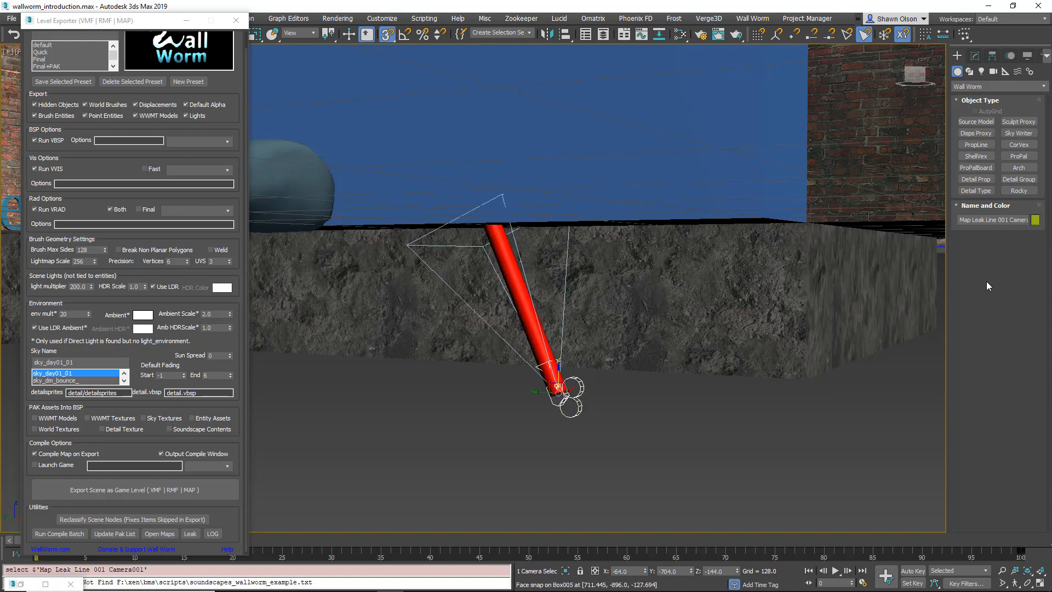
{"action": "double_click", "coordinate": [984, 220]}
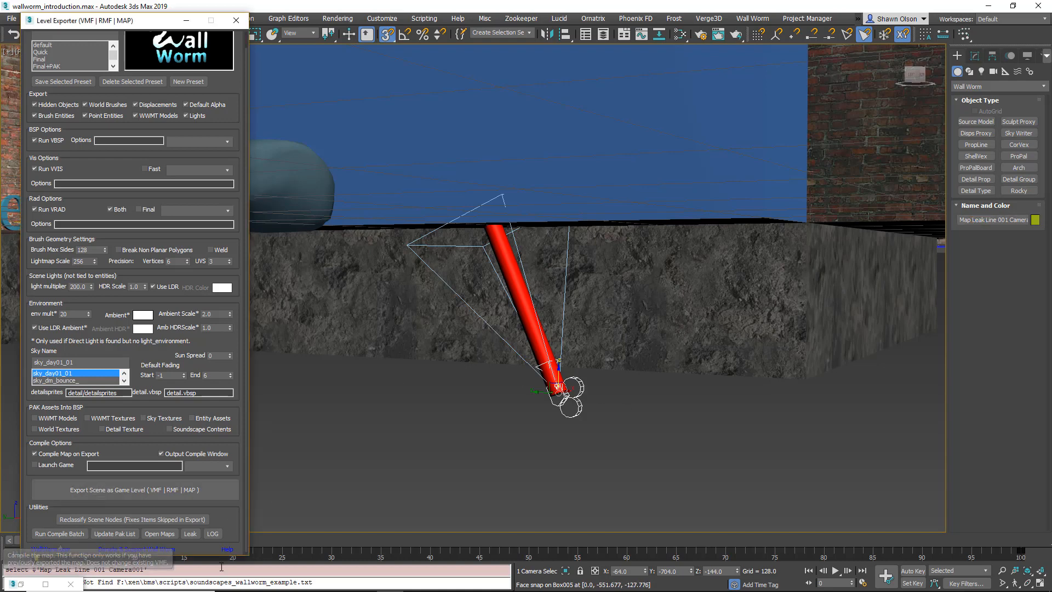
{"action": "left_click_drag", "start_coordinate": [248, 554], "coordinate": [248, 439]}
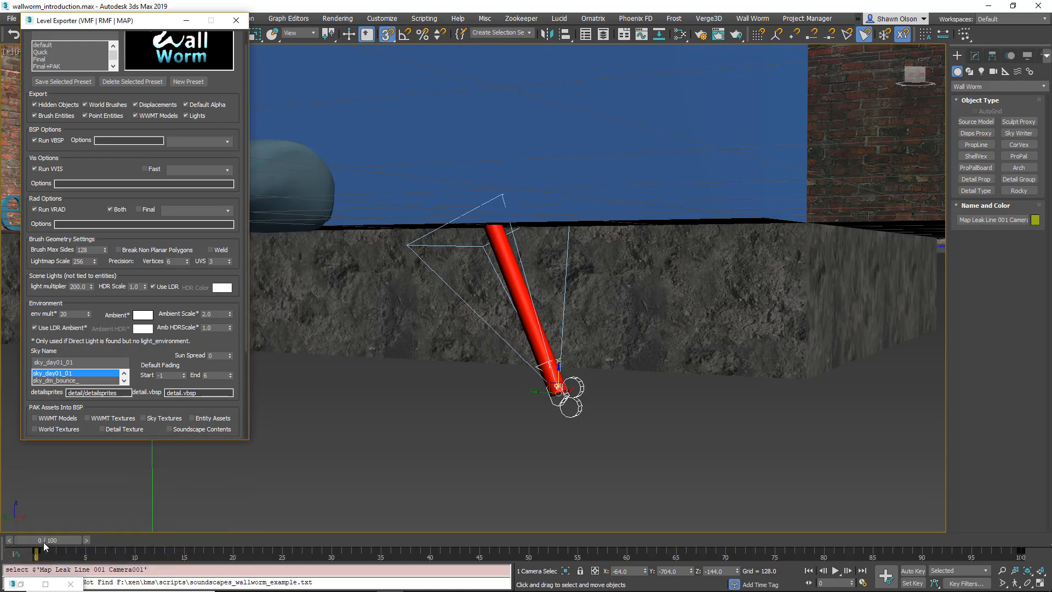
{"action": "left_click_drag", "start_coordinate": [61, 540], "coordinate": [50, 507]}
- Hide the blue wall box that stands beside the leak line
{"action": "scroll", "coordinate": [480, 375], "scroll_direction": "down", "scroll_amount": 5}
{"action": "scroll", "coordinate": [480, 376], "scroll_direction": "down", "scroll_amount": 3}
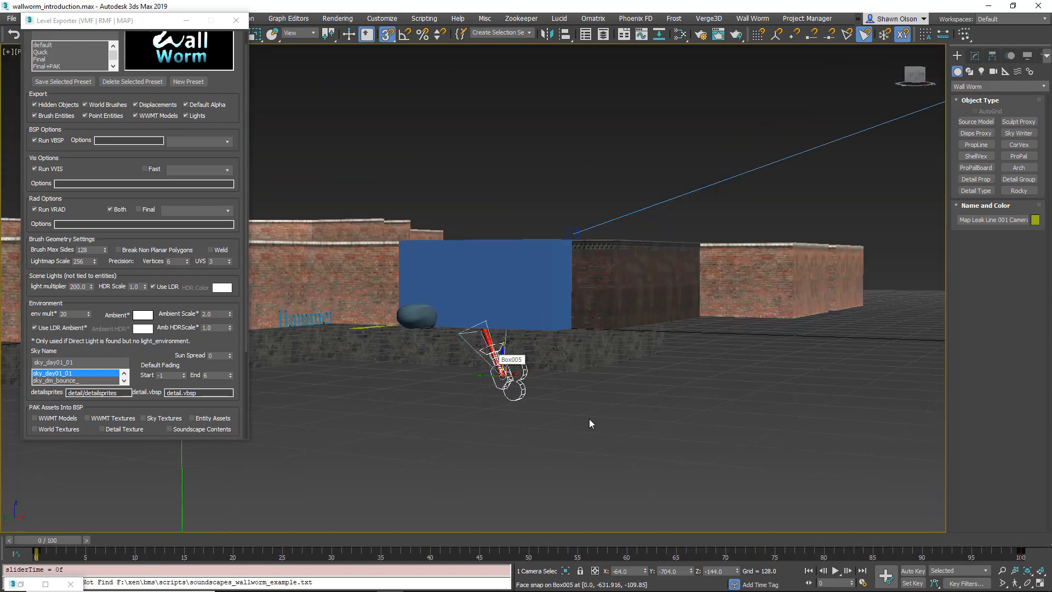
{"action": "scroll", "coordinate": [679, 331], "scroll_direction": "down", "scroll_amount": 4}
{"action": "scroll", "coordinate": [679, 330], "scroll_direction": "down", "scroll_amount": 1}
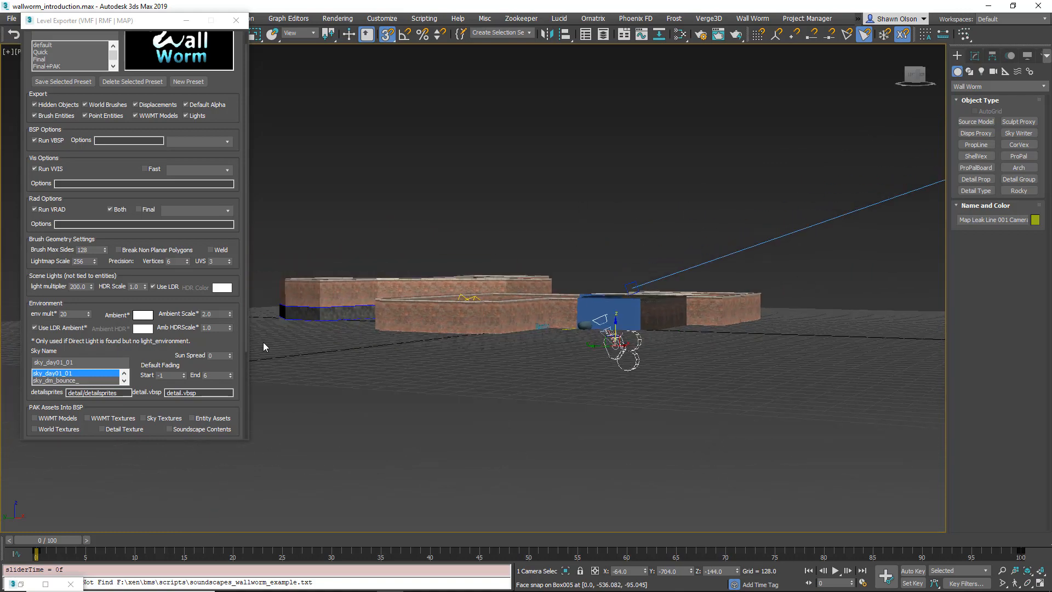
{"action": "middle_click_drag", "start_coordinate": [512, 325], "coordinate": [537, 367], "text": "alt"}
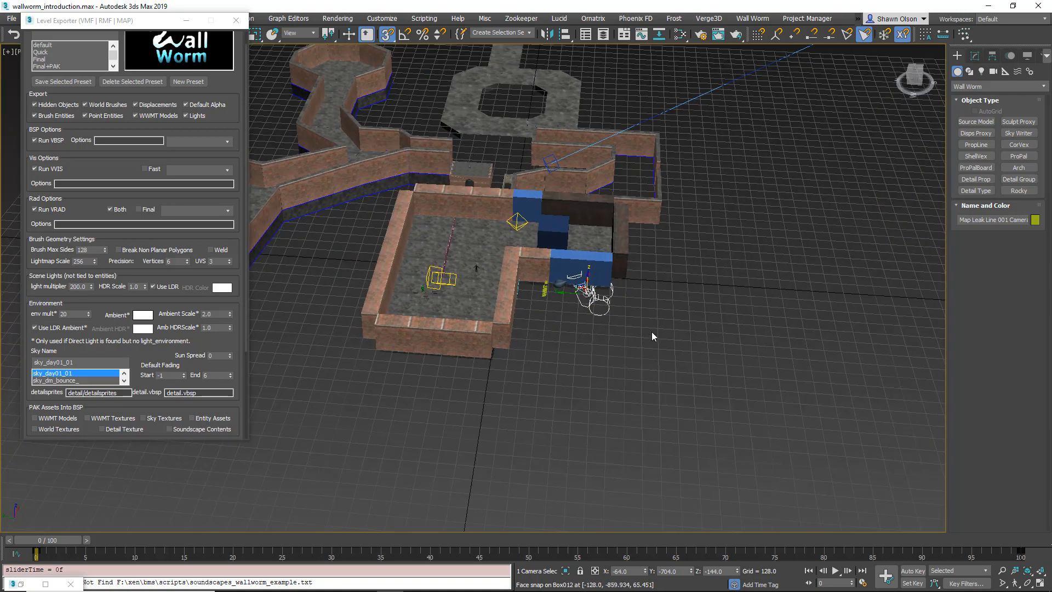
{"action": "scroll", "coordinate": [589, 296], "scroll_direction": "down", "scroll_amount": 3}
{"action": "scroll", "coordinate": [596, 268], "scroll_direction": "up", "scroll_amount": 6}
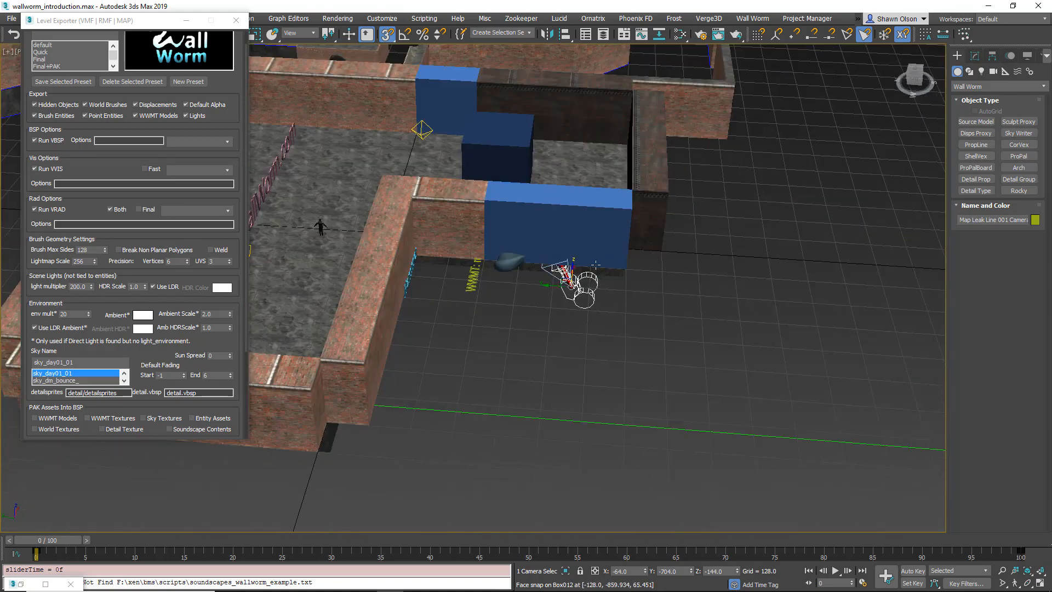
{"action": "left_click", "coordinate": [564, 208]}
{"action": "right_click", "coordinate": [563, 206]}
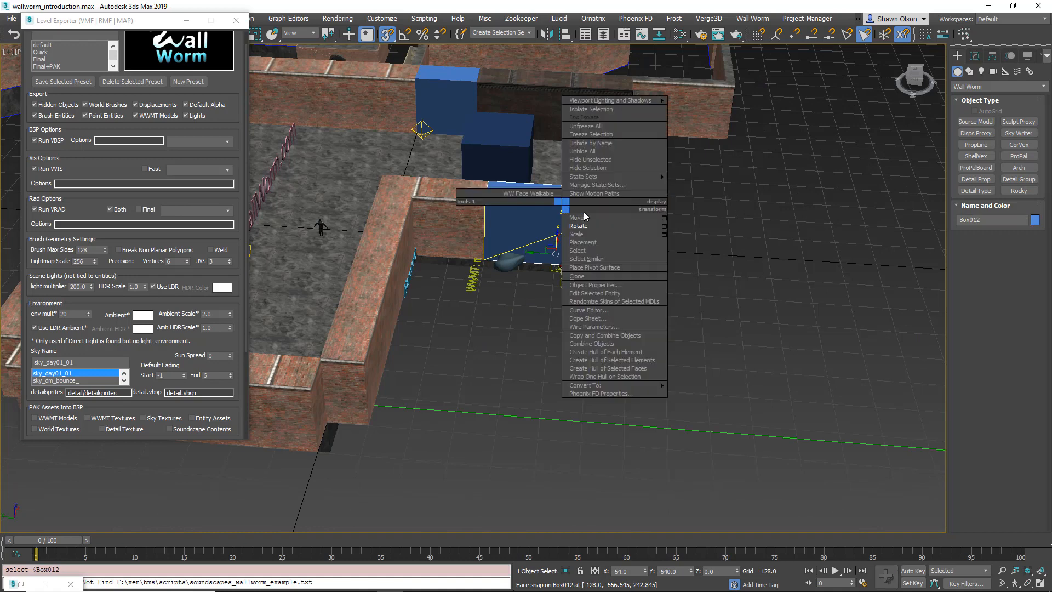
{"action": "left_click", "coordinate": [588, 168]}
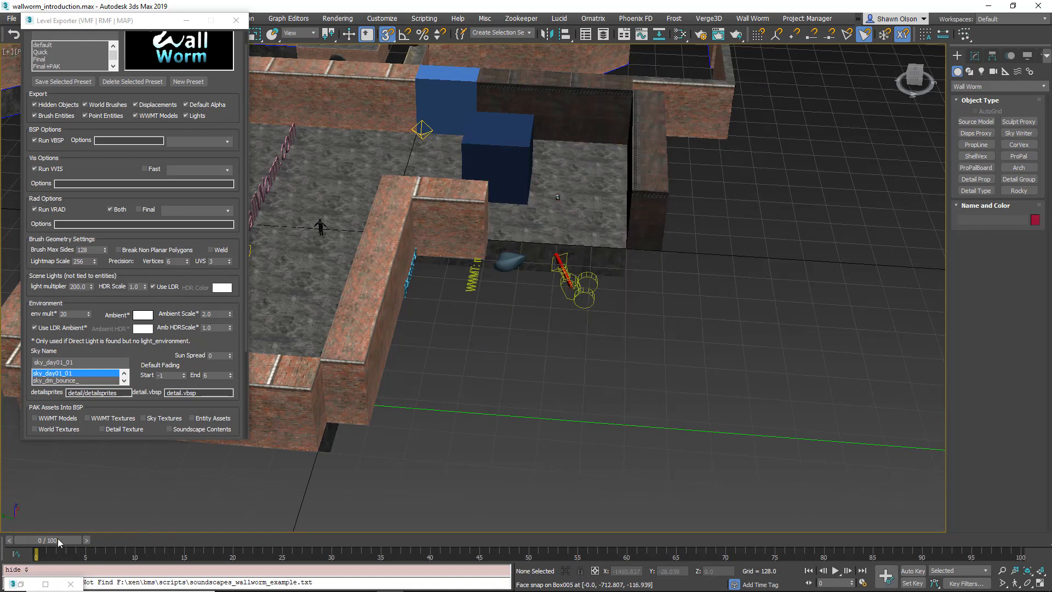
- Scrub the leak camera's animation, look through Map Leak Line 001 Camera001, and return to the Perspective view at frame 0
{"action": "left_click_drag", "start_coordinate": [57, 538], "coordinate": [362, 510]}
{"action": "left_click_drag", "start_coordinate": [474, 500], "coordinate": [191, 444]}
{"action": "left_click_drag", "start_coordinate": [119, 20], "coordinate": [139, 354]}
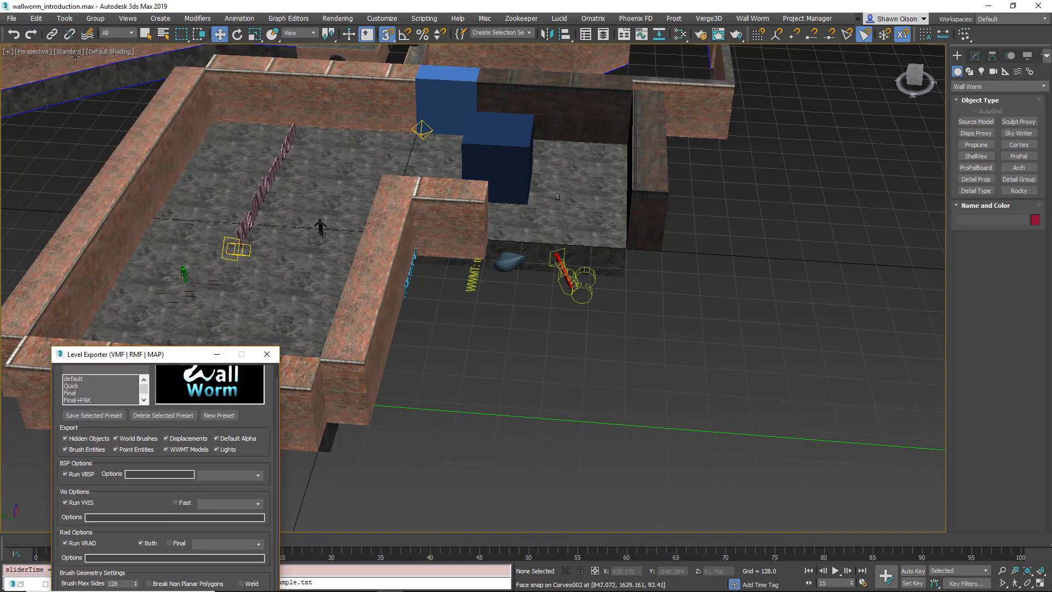
{"action": "left_click", "coordinate": [27, 52]}
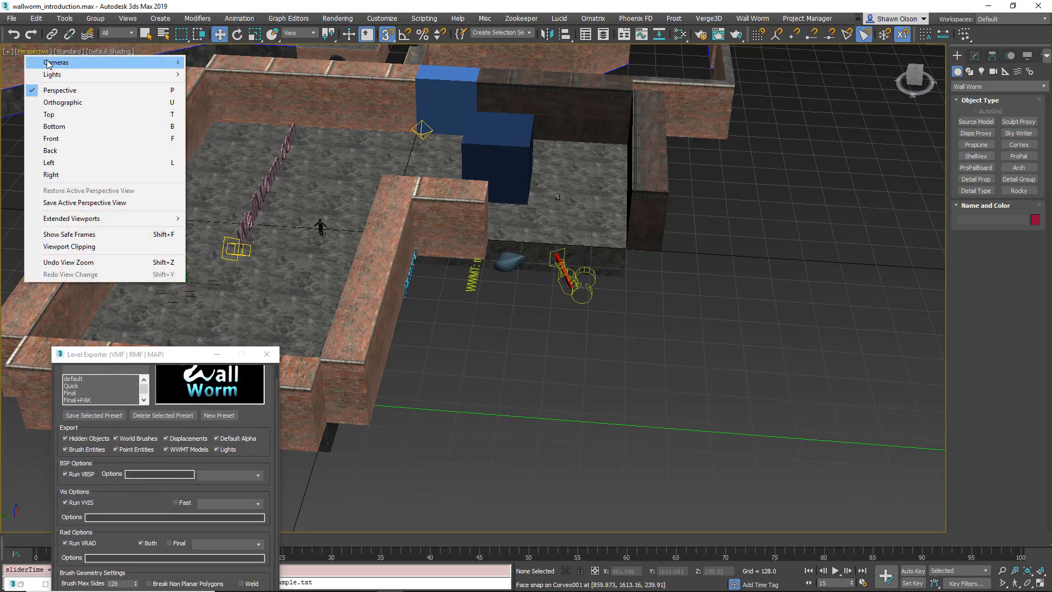
{"action": "mouse_move", "coordinate": [49, 62]}
{"action": "left_click", "coordinate": [233, 64]}
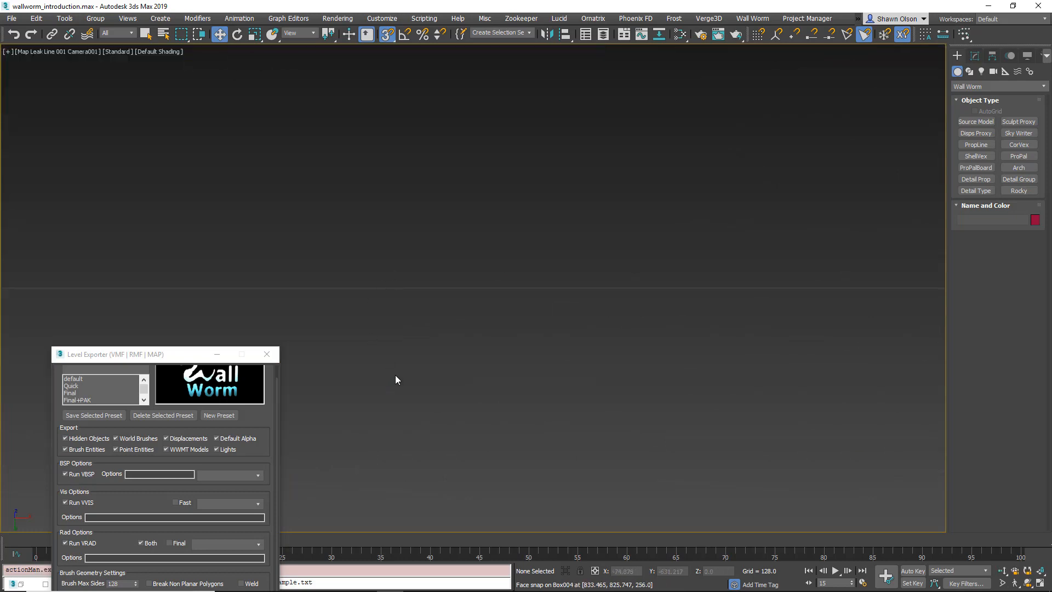
{"action": "left_click_drag", "start_coordinate": [163, 355], "coordinate": [538, 251]}
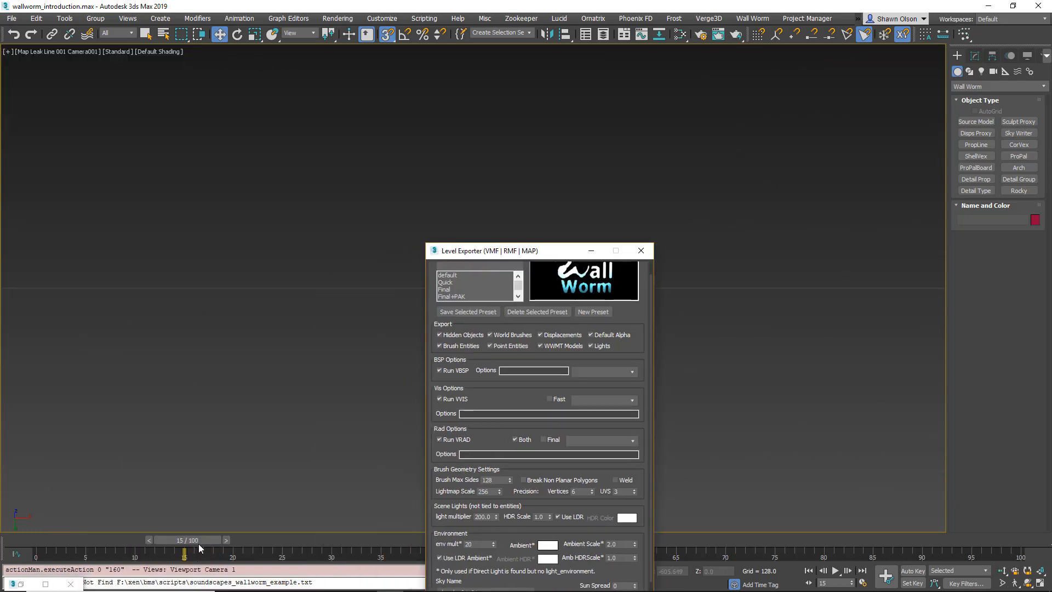
{"action": "left_click_drag", "start_coordinate": [200, 548], "coordinate": [11, 526]}
{"action": "key", "text": "w"}
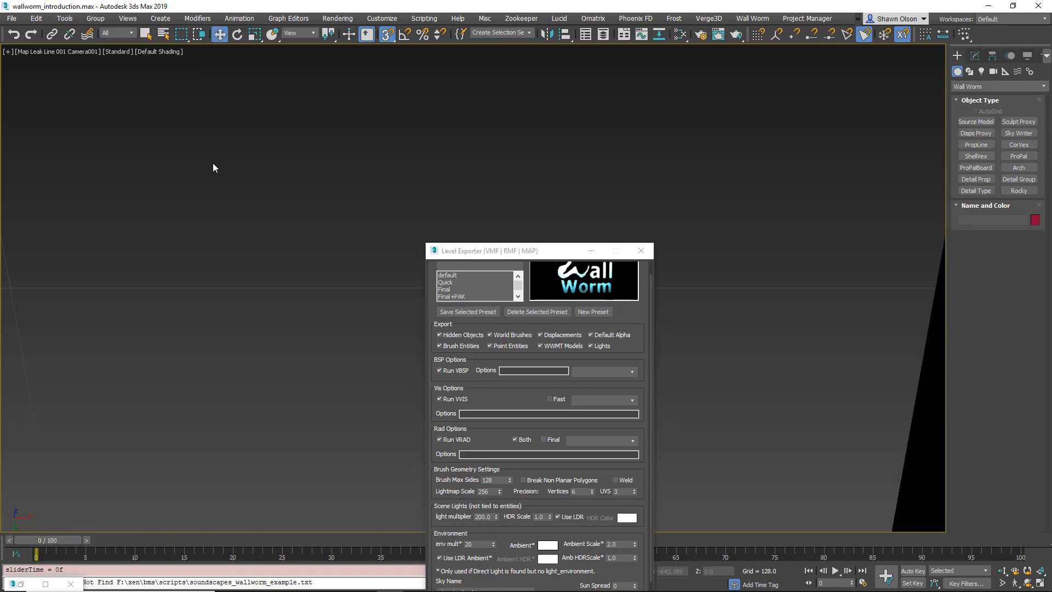
{"action": "scroll", "coordinate": [240, 214], "scroll_direction": "down", "scroll_amount": 1}
{"action": "key", "text": "p"}
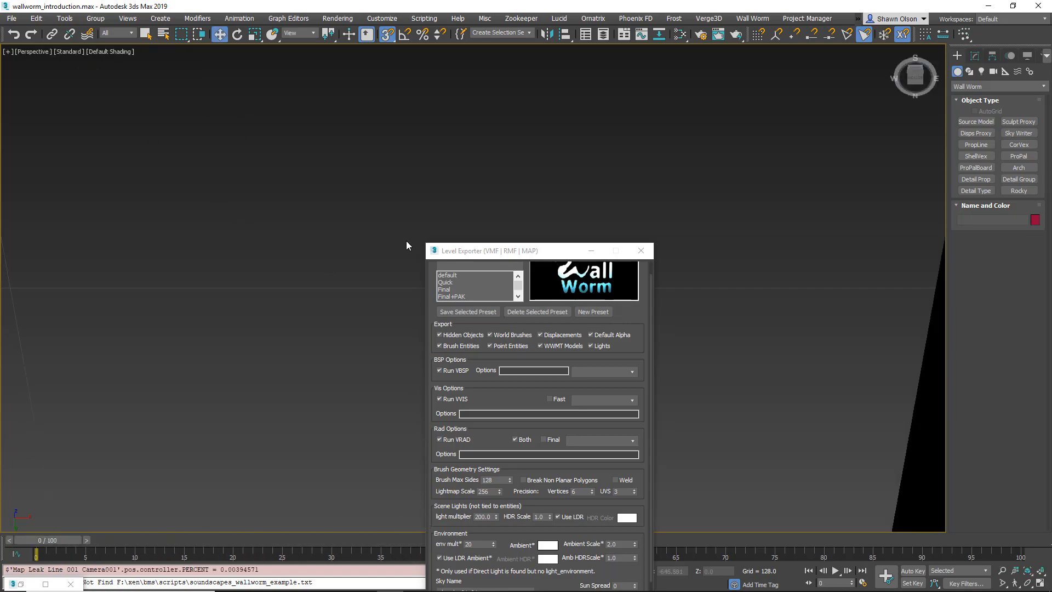
- Delete the red leak line together with its camera
{"action": "scroll", "coordinate": [407, 241], "scroll_direction": "down", "scroll_amount": 5}
{"action": "middle_click_drag", "start_coordinate": [362, 301], "coordinate": [333, 342], "text": "alt"}
{"action": "middle_click_drag", "start_coordinate": [339, 287], "coordinate": [425, 398], "text": "alt"}
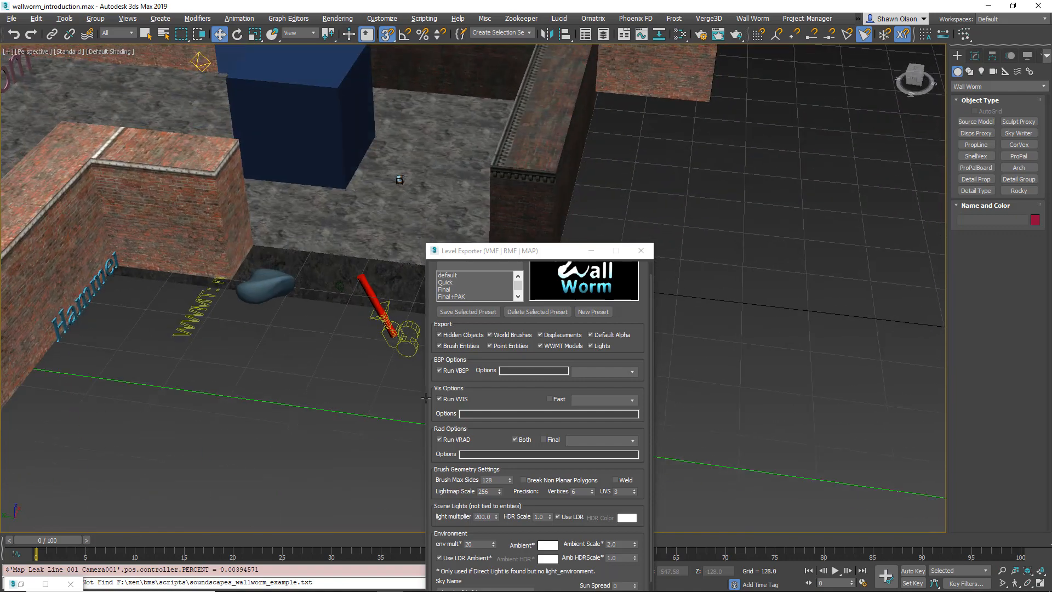
{"action": "left_click_drag", "start_coordinate": [540, 252], "coordinate": [765, 245]}
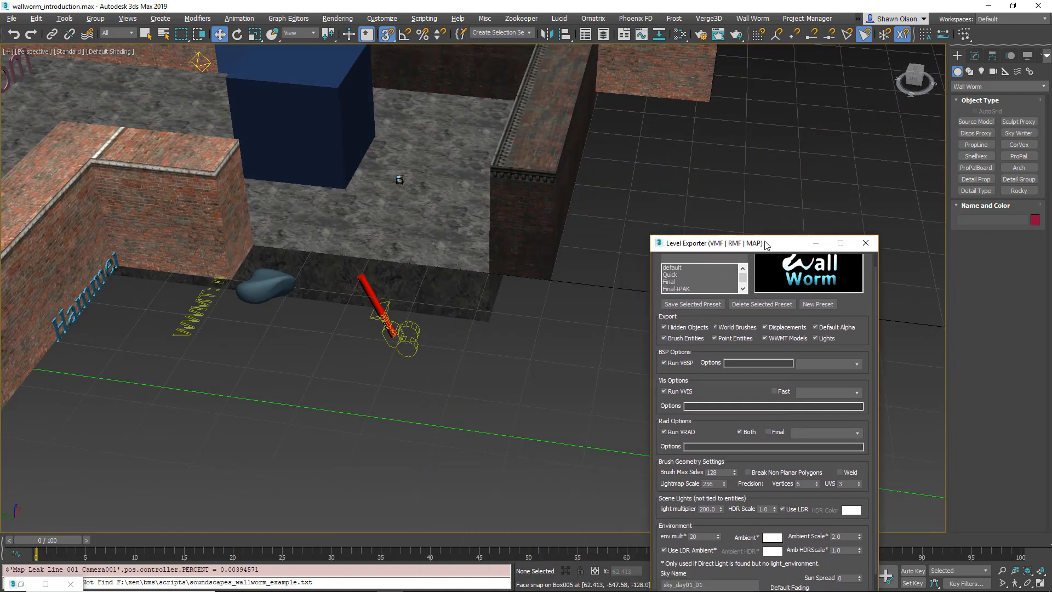
{"action": "left_click", "coordinate": [391, 331]}
{"action": "left_click", "coordinate": [388, 328], "text": "ctrl"}
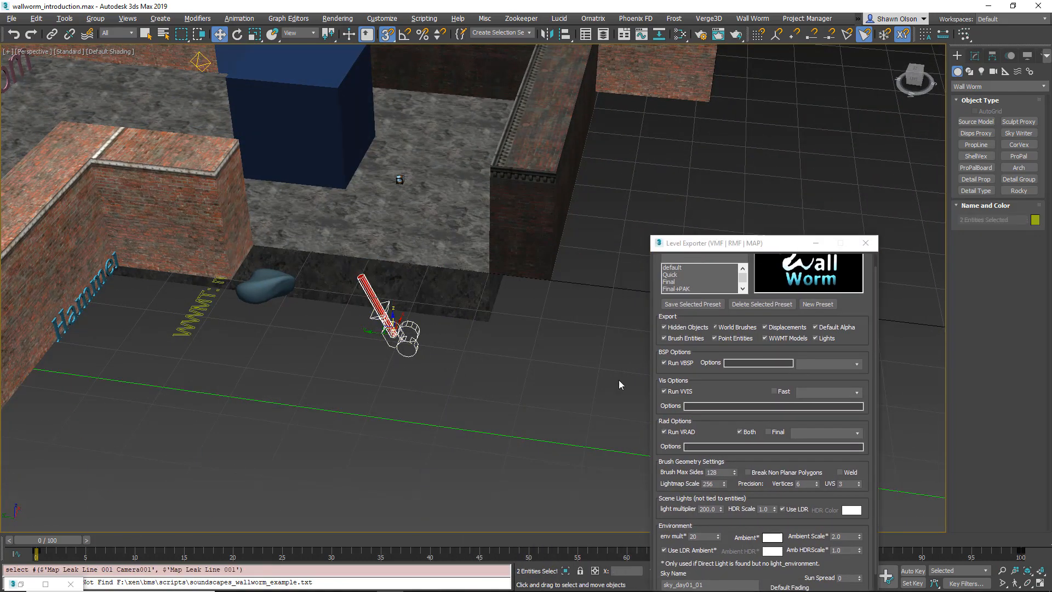
{"action": "key", "text": "Delete"}
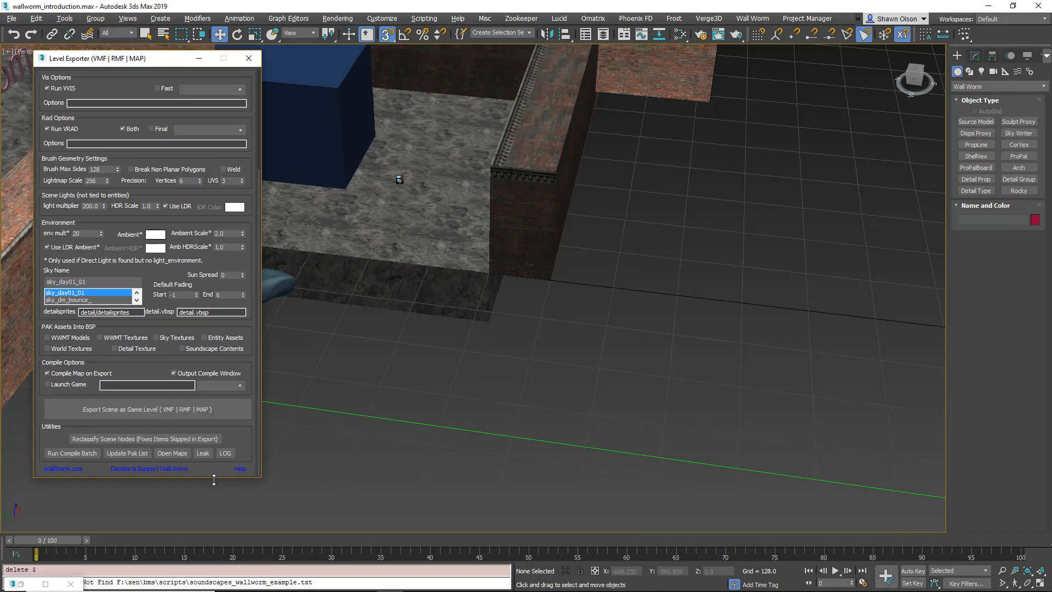
- Enlarge the Level Exporter window to show its compile utilities and save the scene
{"action": "left_click_drag", "start_coordinate": [213, 477], "coordinate": [209, 567]}
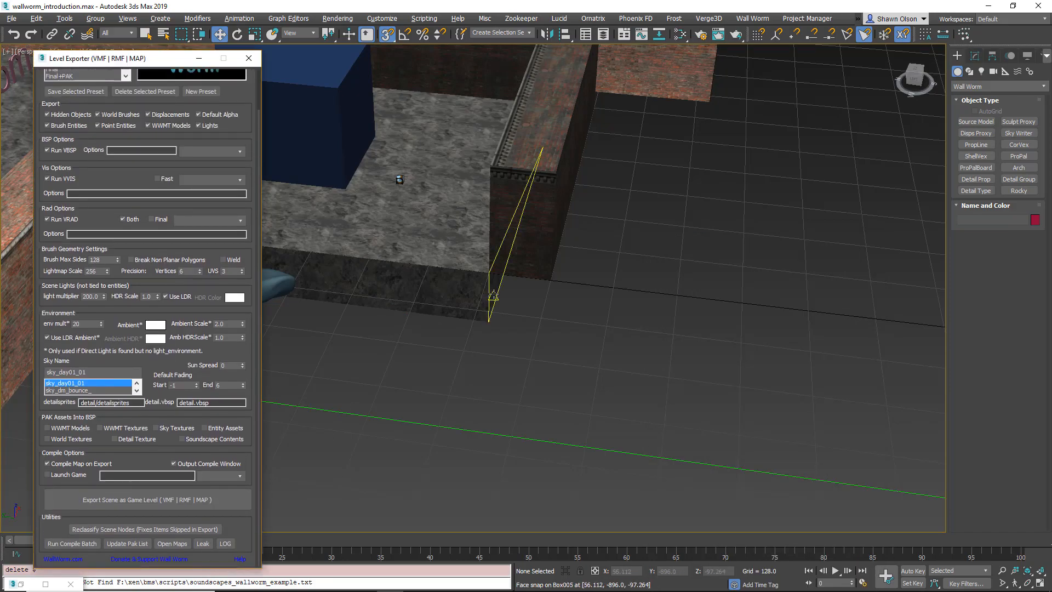
{"action": "middle_click_drag", "start_coordinate": [493, 319], "coordinate": [564, 345]}
{"action": "scroll", "coordinate": [566, 344], "scroll_direction": "down", "scroll_amount": 5}
{"action": "scroll", "coordinate": [566, 343], "scroll_direction": "down", "scroll_amount": 5}
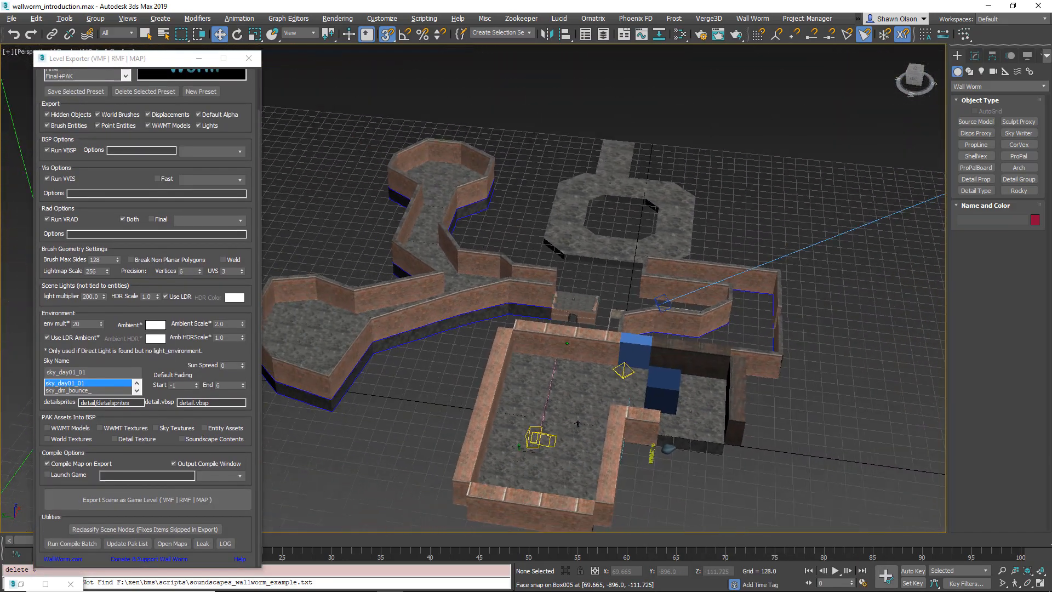
{"action": "middle_click_drag", "start_coordinate": [582, 435], "coordinate": [568, 357]}
{"action": "middle_click_drag", "start_coordinate": [568, 357], "coordinate": [691, 298], "text": "alt"}
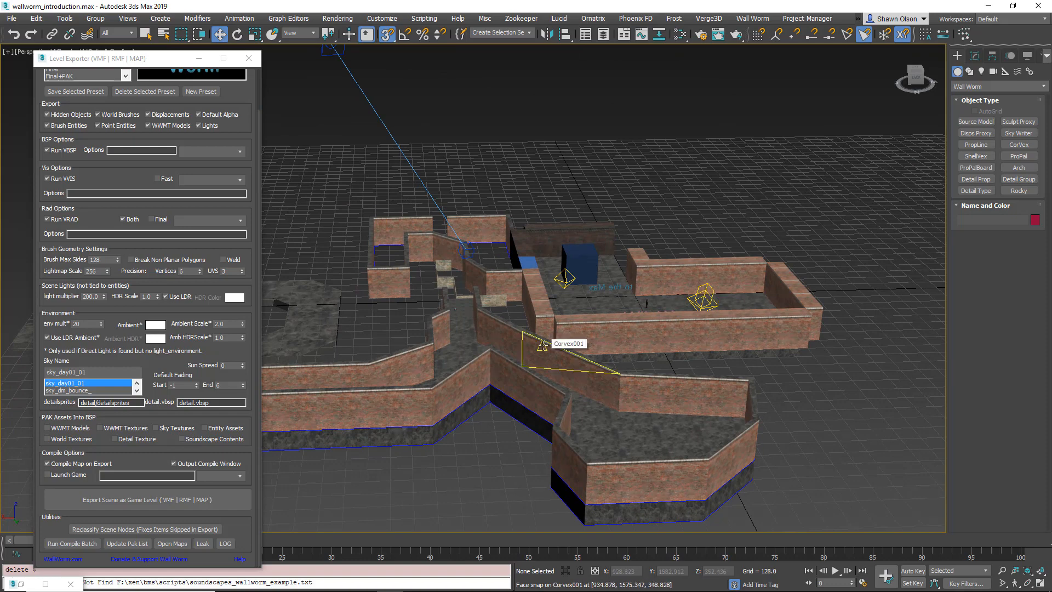
{"action": "key", "text": "ctrl+s"}
- Examine the layout of the whole level from several angles, including the separate arch floor section
{"action": "middle_click_drag", "start_coordinate": [435, 330], "coordinate": [685, 338], "text": "alt"}
{"action": "middle_click_drag", "start_coordinate": [455, 312], "coordinate": [537, 363], "text": "alt"}
{"action": "scroll", "coordinate": [536, 363], "scroll_direction": "down", "scroll_amount": 4}
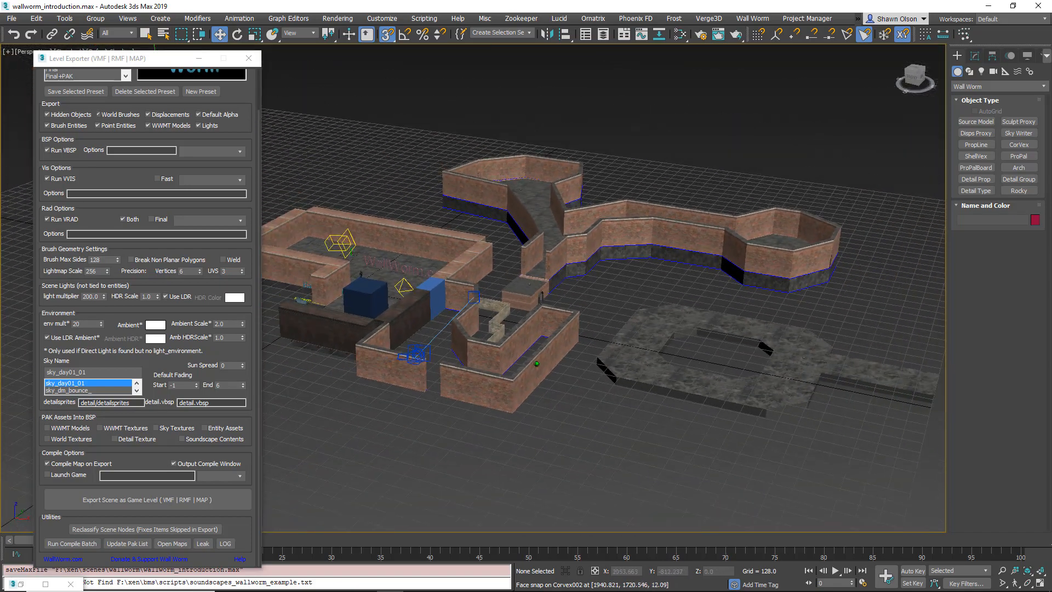
{"action": "scroll", "coordinate": [537, 364], "scroll_direction": "up", "scroll_amount": 2}
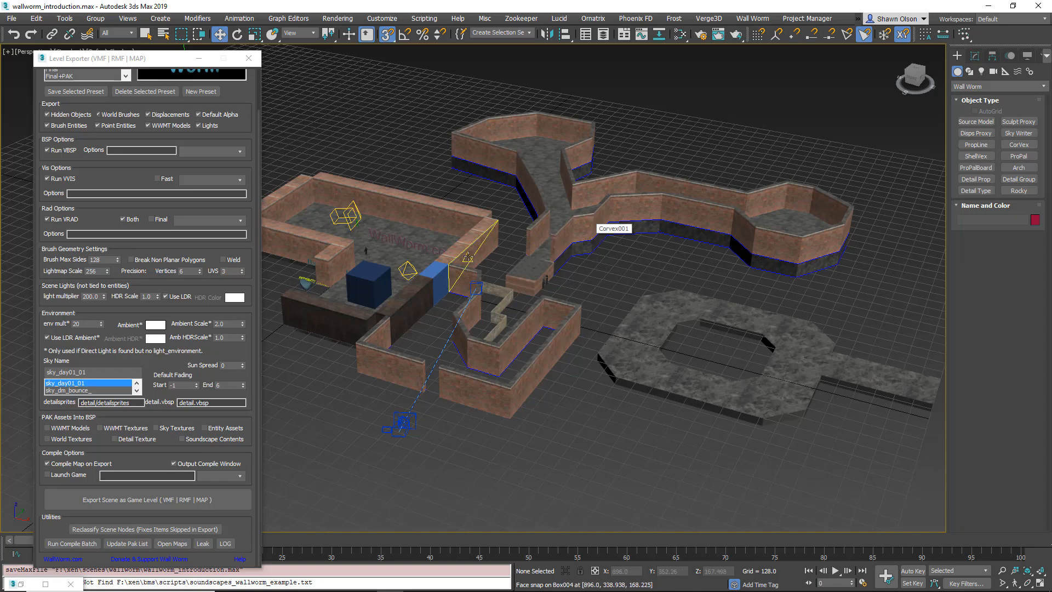
{"action": "middle_click_drag", "start_coordinate": [495, 264], "coordinate": [506, 282]}
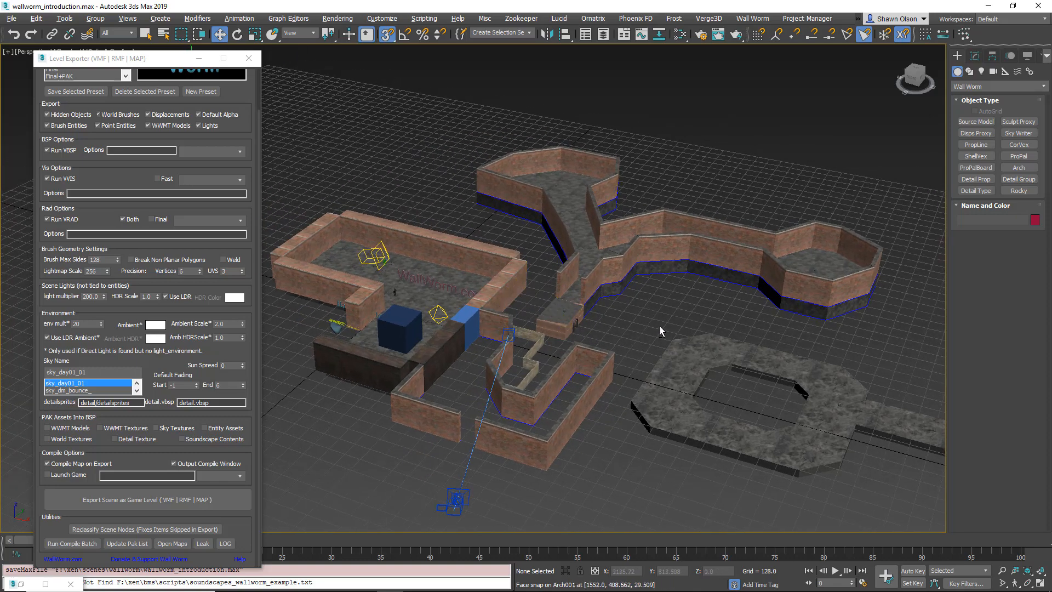
{"action": "scroll", "coordinate": [661, 326], "scroll_direction": "down", "scroll_amount": 2}
{"action": "scroll", "coordinate": [661, 326], "scroll_direction": "up", "scroll_amount": 2}
{"action": "middle_click_drag", "start_coordinate": [661, 326], "coordinate": [671, 320]}
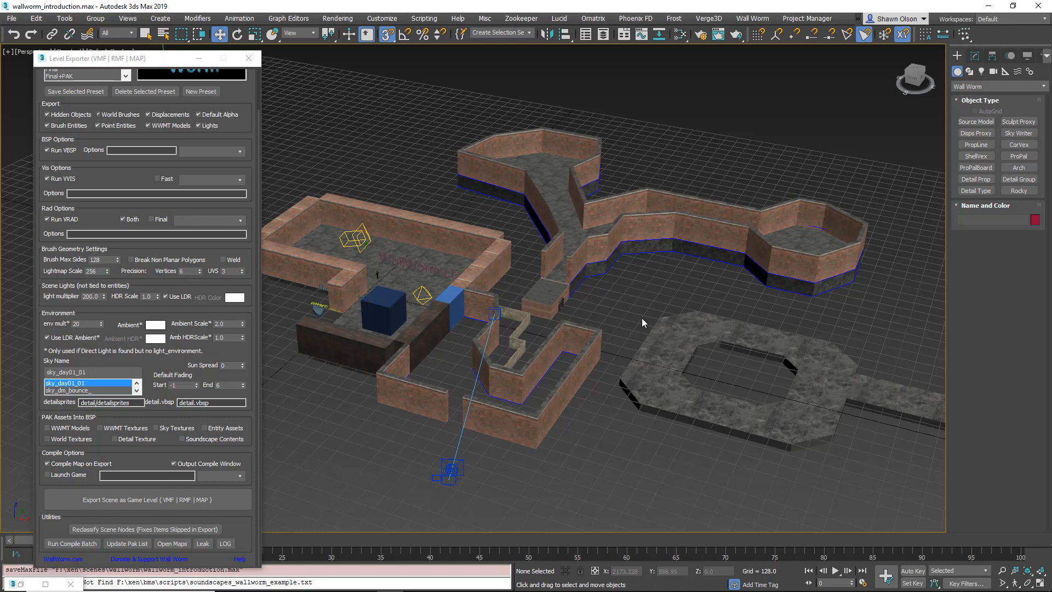
- Open the Point Entities tool, choose the env_soundscape entity type, and move the window clear of the level
{"action": "left_click", "coordinate": [744, 20]}
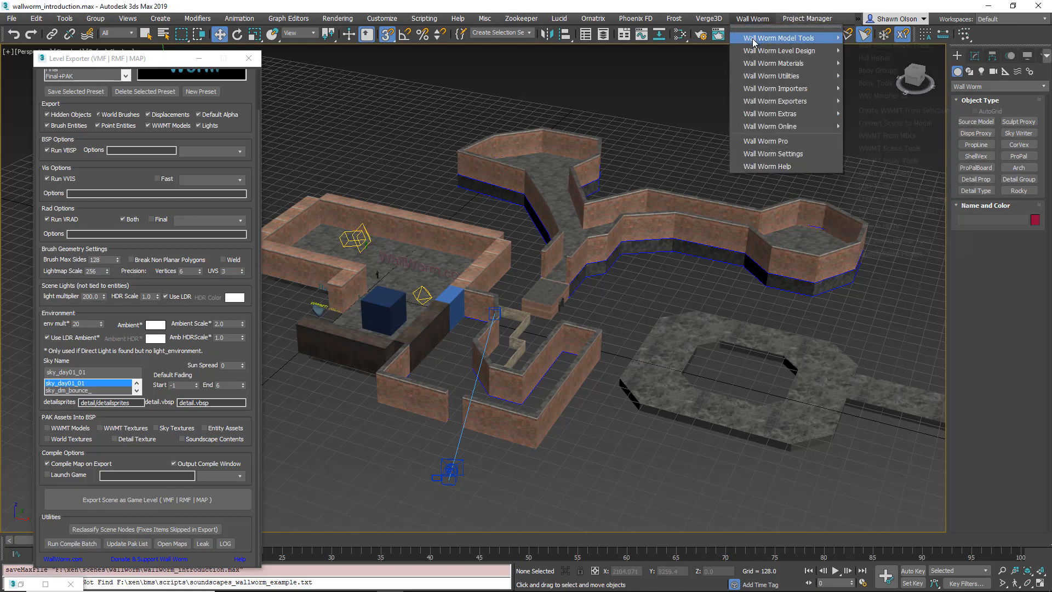
{"action": "mouse_move", "coordinate": [761, 73]}
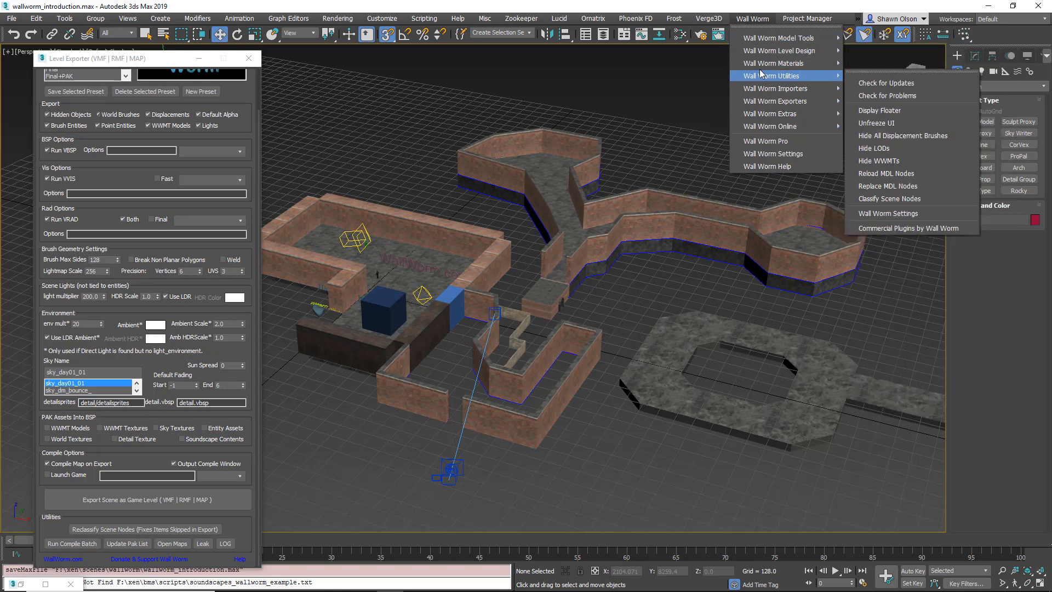
{"action": "mouse_move", "coordinate": [762, 52]}
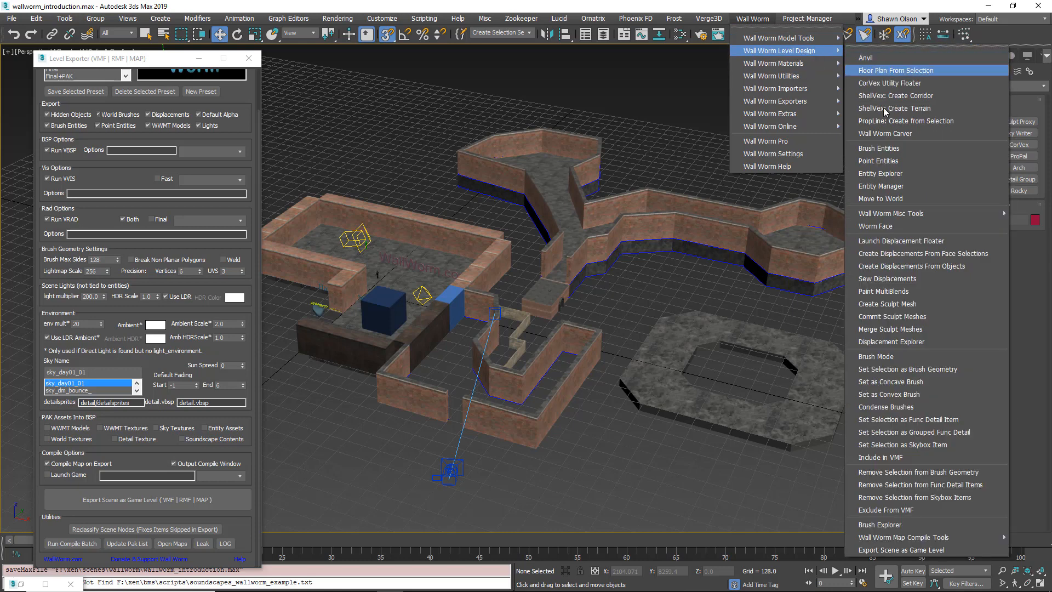
{"action": "left_click", "coordinate": [888, 161]}
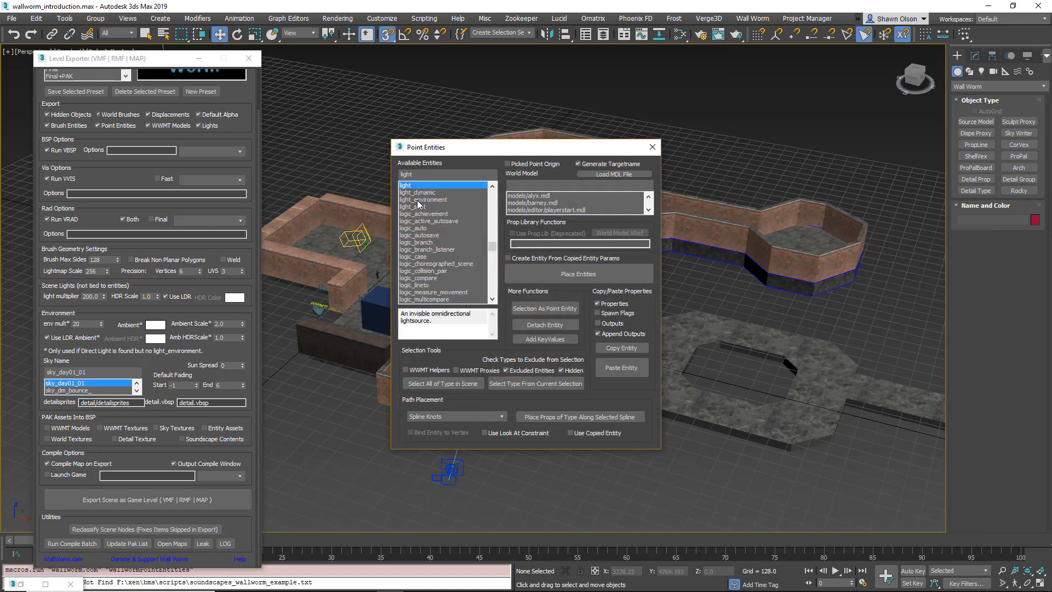
{"action": "type", "text": "env_soun"}
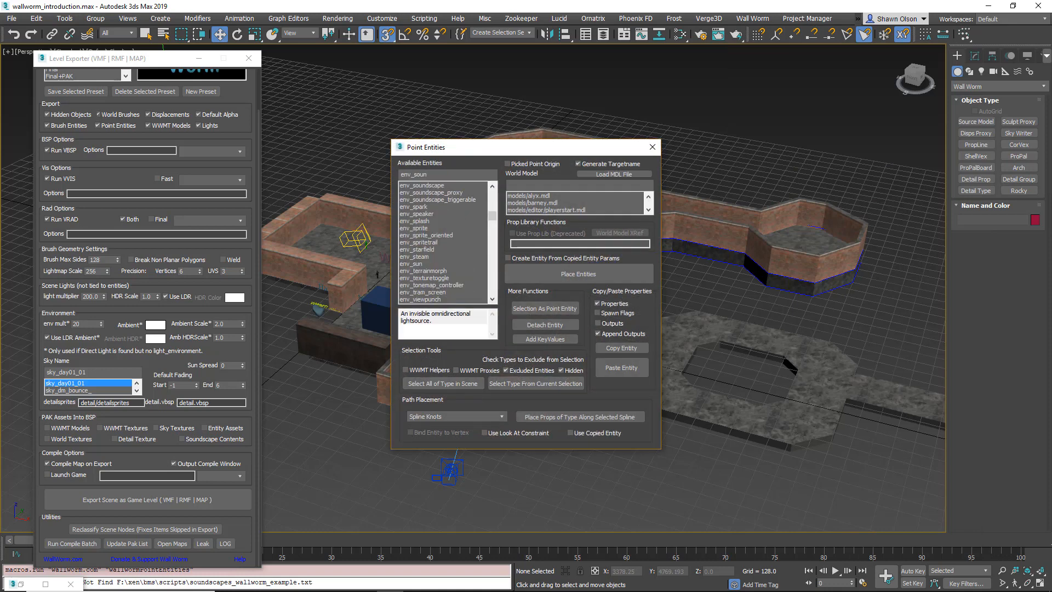
{"action": "left_click", "coordinate": [431, 187]}
{"action": "left_click_drag", "start_coordinate": [512, 153], "coordinate": [219, 172]}
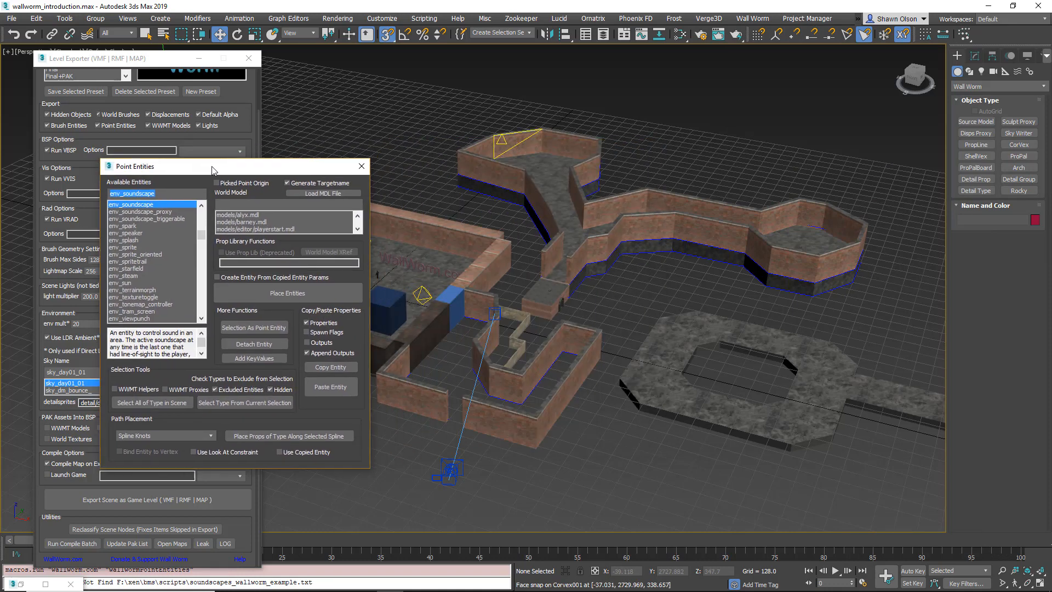
- Place five env_soundscape entities: one in each octagonal room, the corridor entrance, the WallWorm.com room and the ring-shaped floor
{"action": "left_click", "coordinate": [285, 295]}
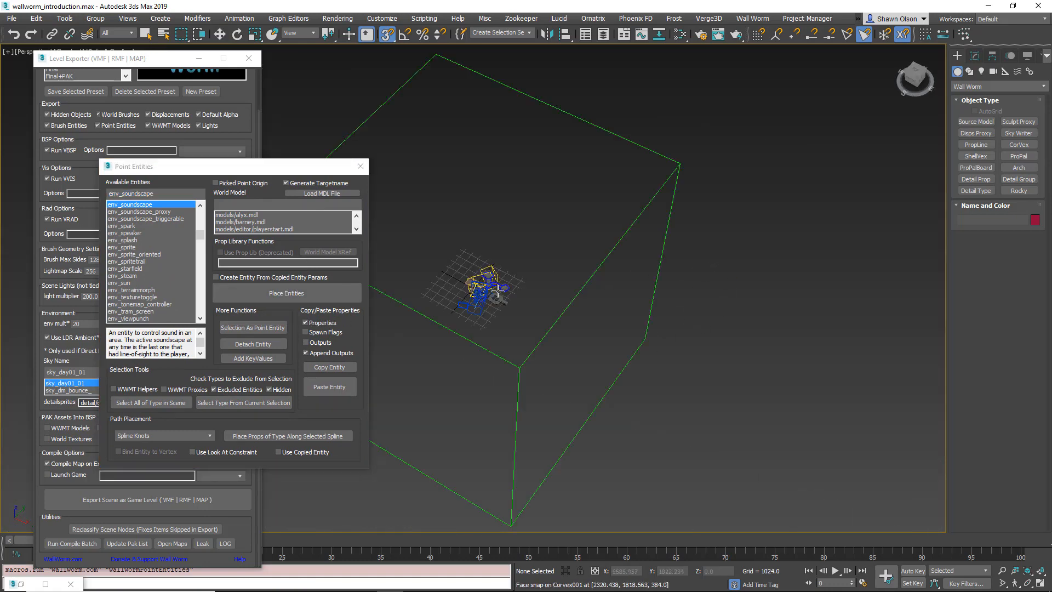
{"action": "scroll", "coordinate": [497, 290], "scroll_direction": "up", "scroll_amount": 5}
{"action": "scroll", "coordinate": [646, 362], "scroll_direction": "up", "scroll_amount": 6}
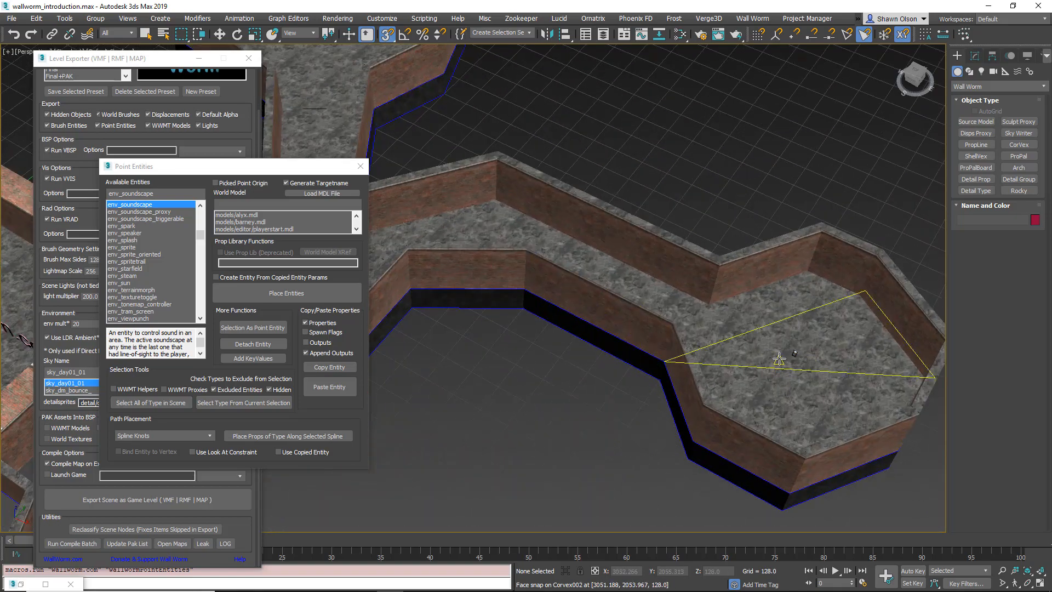
{"action": "middle_click_drag", "start_coordinate": [589, 312], "coordinate": [704, 430]}
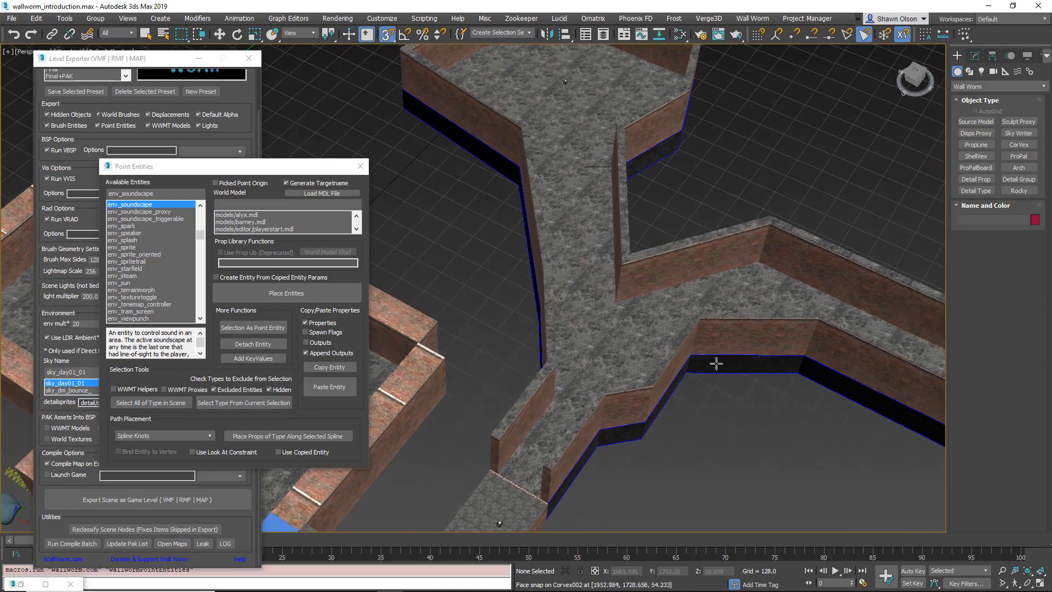
{"action": "left_click", "coordinate": [576, 400]}
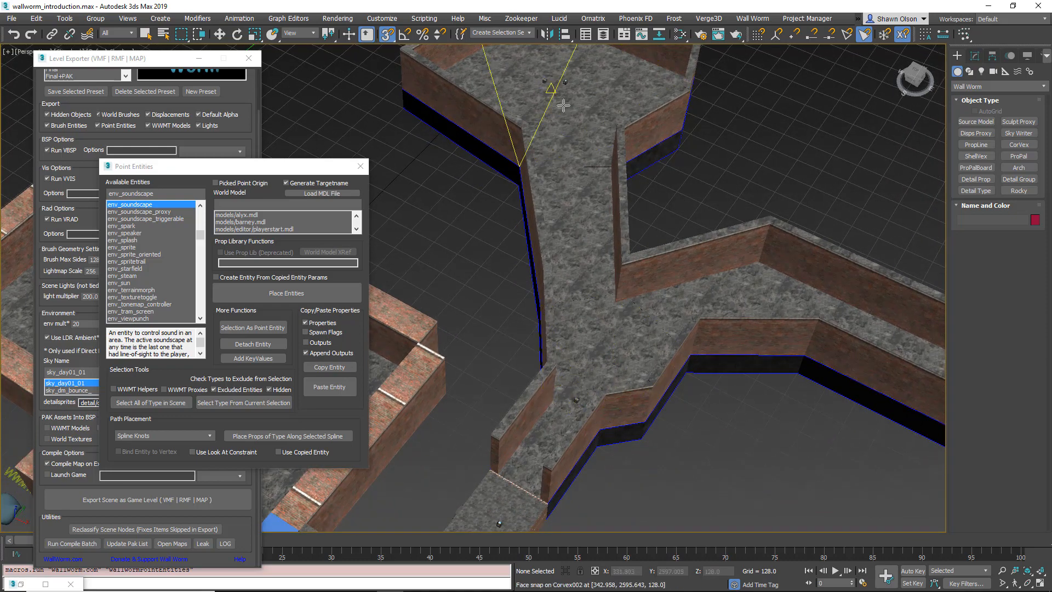
{"action": "middle_click_drag", "start_coordinate": [587, 429], "coordinate": [907, 145]}
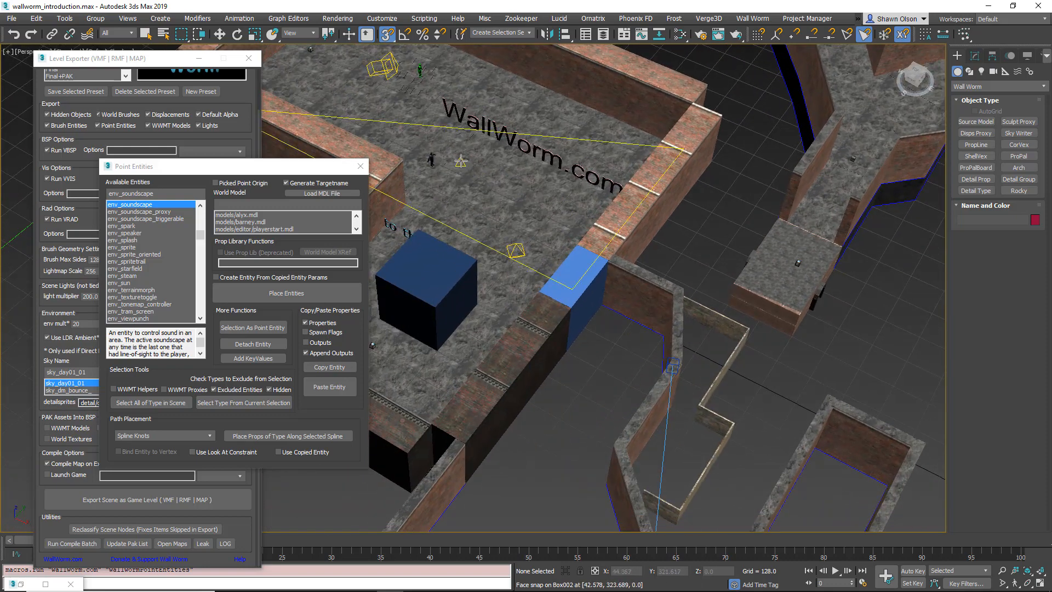
{"action": "middle_click_drag", "start_coordinate": [608, 408], "coordinate": [698, 379]}
{"action": "scroll", "coordinate": [698, 379], "scroll_direction": "down", "scroll_amount": 3}
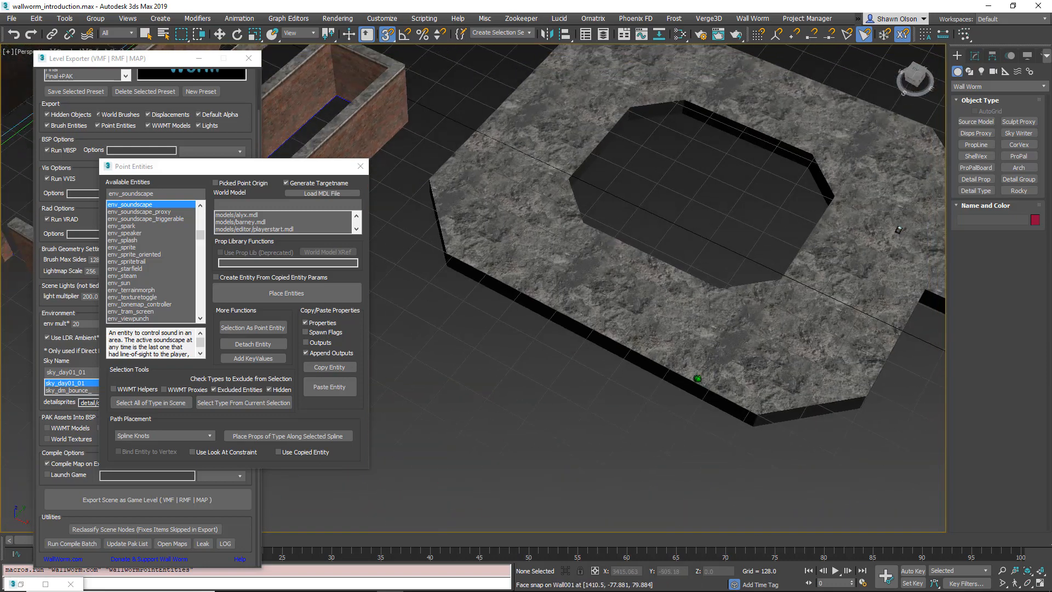
{"action": "left_click", "coordinate": [770, 342]}
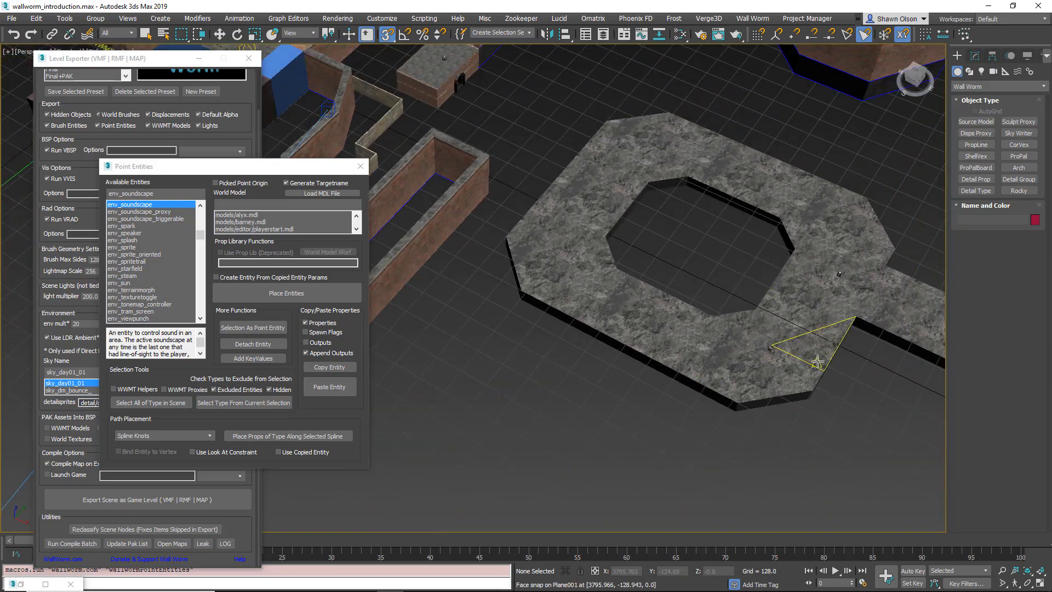
{"action": "right_click", "coordinate": [801, 349]}
- Select the soundscape entity on the ring-shaped floor and set its soundscape name to ovalsectio
{"action": "middle_click_drag", "start_coordinate": [802, 177], "coordinate": [671, 294]}
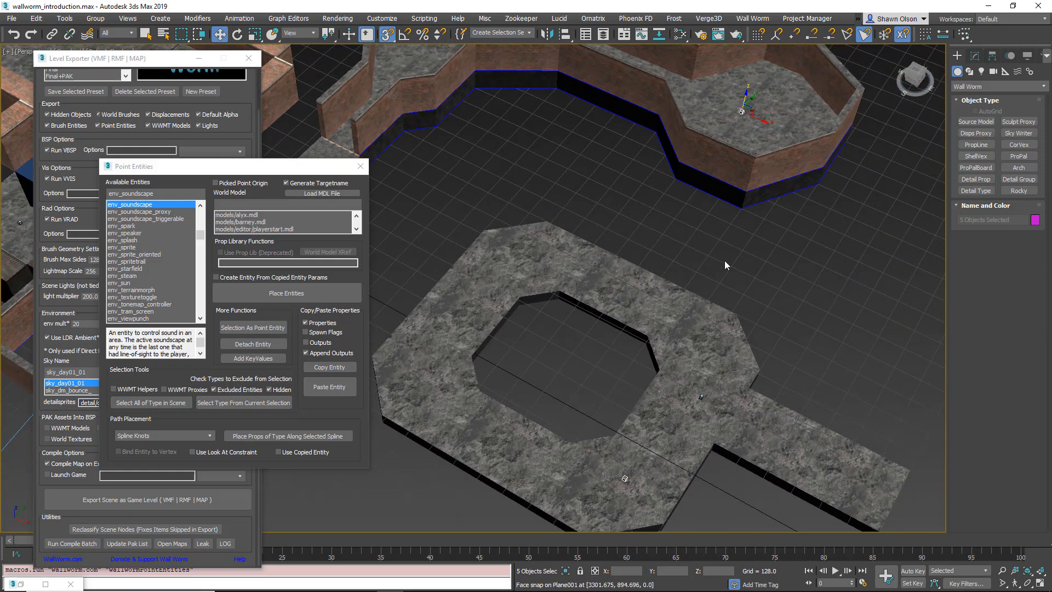
{"action": "left_click", "coordinate": [974, 56]}
{"action": "left_click", "coordinate": [622, 476]}
{"action": "left_click", "coordinate": [622, 476]}
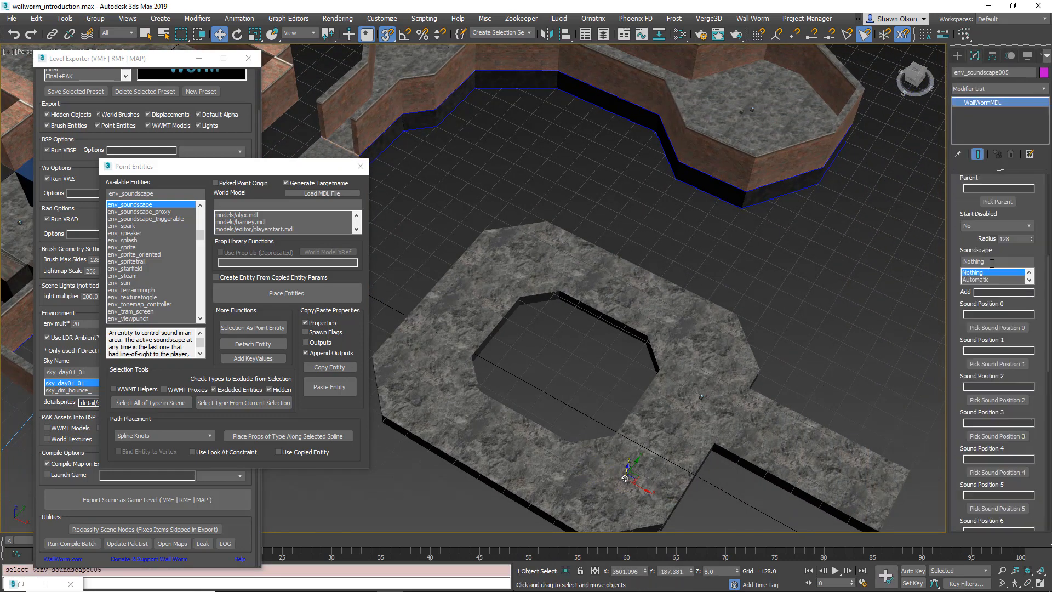
{"action": "left_click", "coordinate": [1031, 281]}
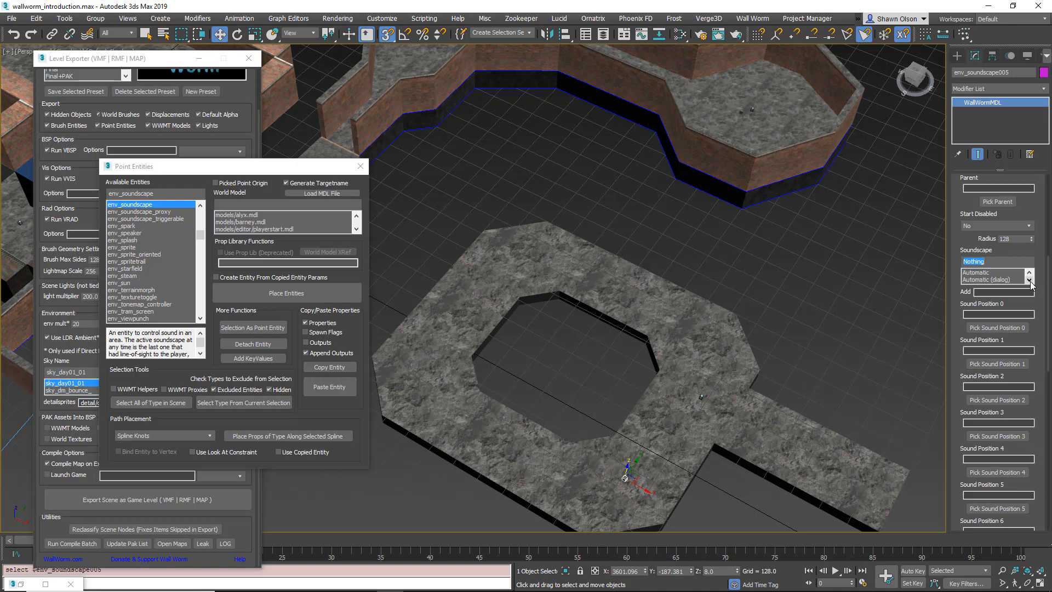
{"action": "left_click", "coordinate": [1030, 281]}
{"action": "left_click", "coordinate": [1030, 281]}
{"action": "left_click", "coordinate": [1030, 273]}
{"action": "left_click", "coordinate": [1031, 273]}
{"action": "left_click", "coordinate": [1030, 272]}
{"action": "left_click", "coordinate": [999, 262]}
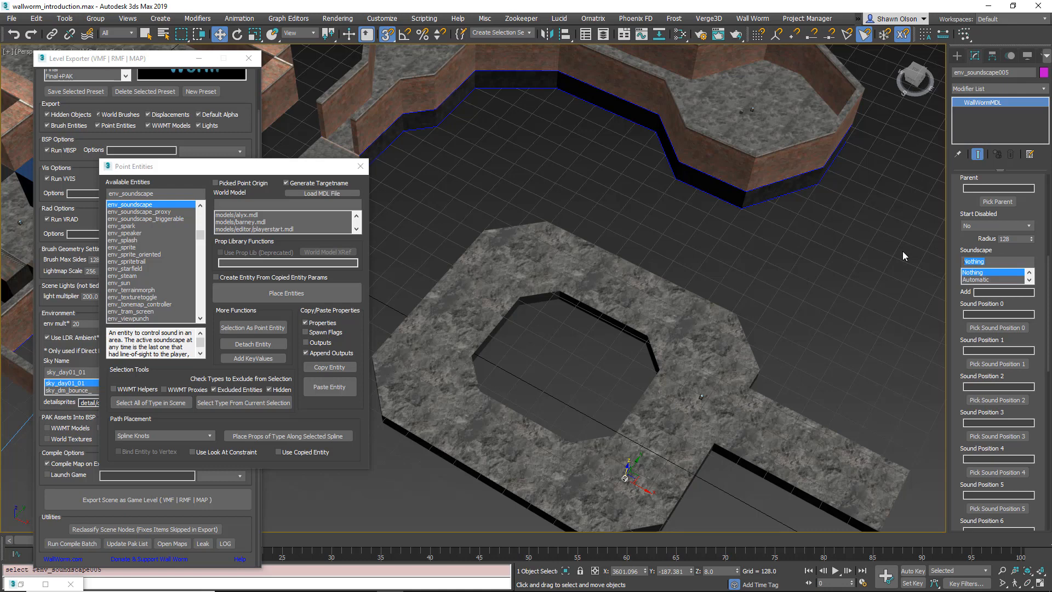
{"action": "type", "text": "ovalsectio"}
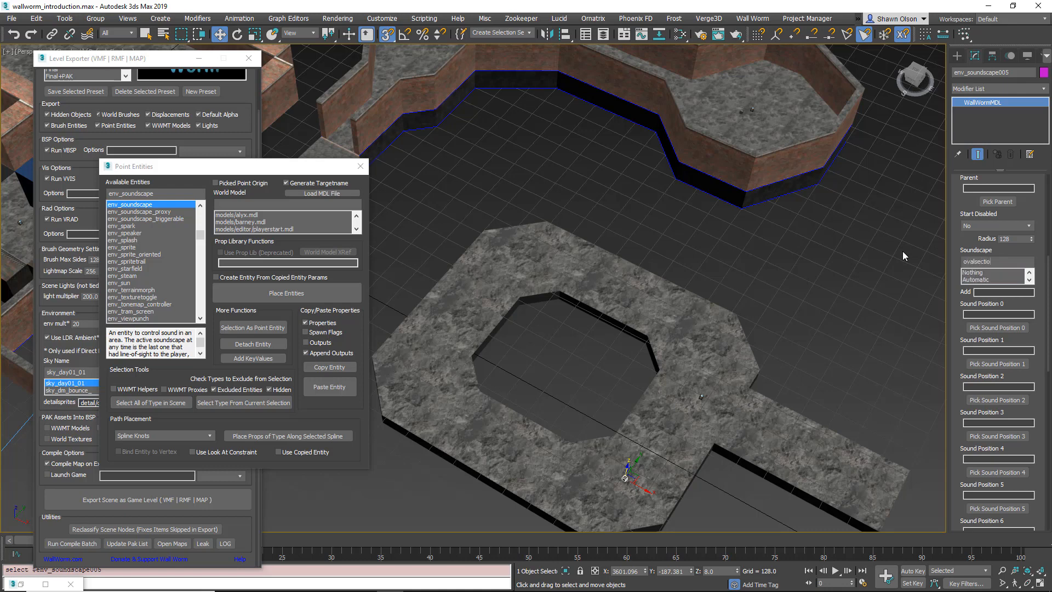
- Move the soundscape entity in the octagonal room at the end of the bent corridor slightly aside and set its soundscape to path.exterior
{"action": "middle_click_drag", "start_coordinate": [764, 116], "coordinate": [676, 343]}
{"action": "scroll", "coordinate": [659, 344], "scroll_direction": "down", "scroll_amount": 1}
{"action": "scroll", "coordinate": [659, 344], "scroll_direction": "up", "scroll_amount": 9}
{"action": "left_click_drag", "start_coordinate": [678, 299], "coordinate": [709, 311]}
{"action": "left_click", "coordinate": [996, 260]}
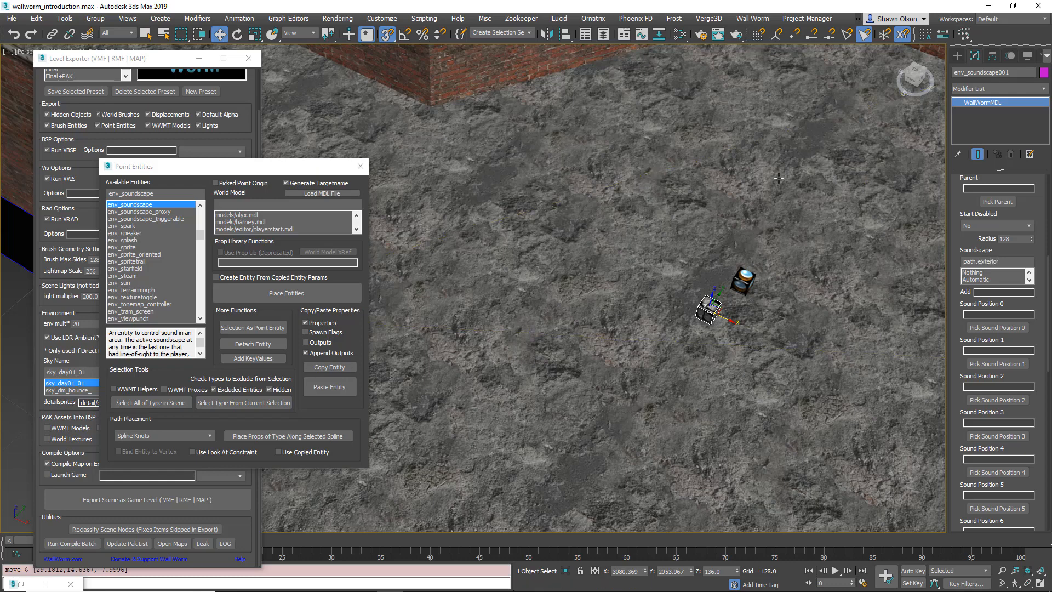
- Set the soundscape of the entity at the corridor entrance to path.entrance
{"action": "scroll", "coordinate": [736, 192], "scroll_direction": "down", "scroll_amount": 8}
{"action": "middle_click_drag", "start_coordinate": [601, 313], "coordinate": [974, 366]}
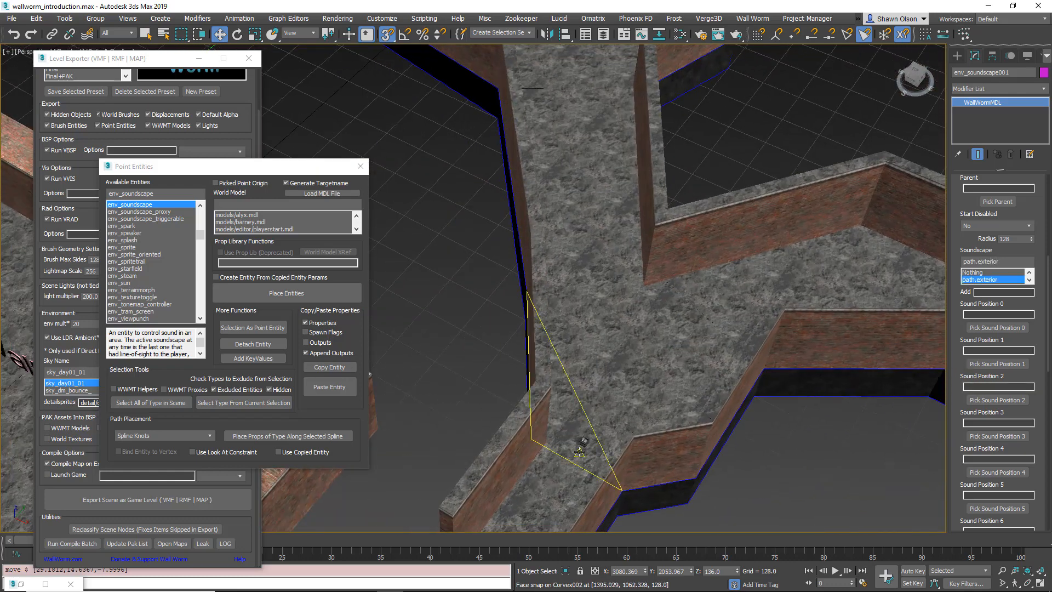
{"action": "left_click", "coordinate": [585, 442]}
{"action": "left_click", "coordinate": [995, 261]}
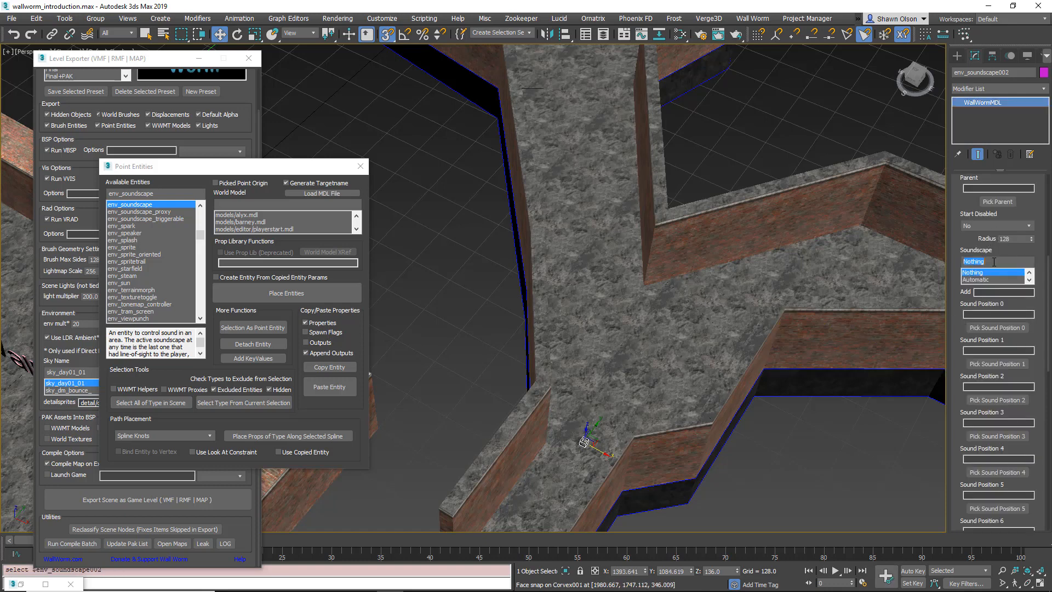
{"action": "type", "text": "path.entrance"}
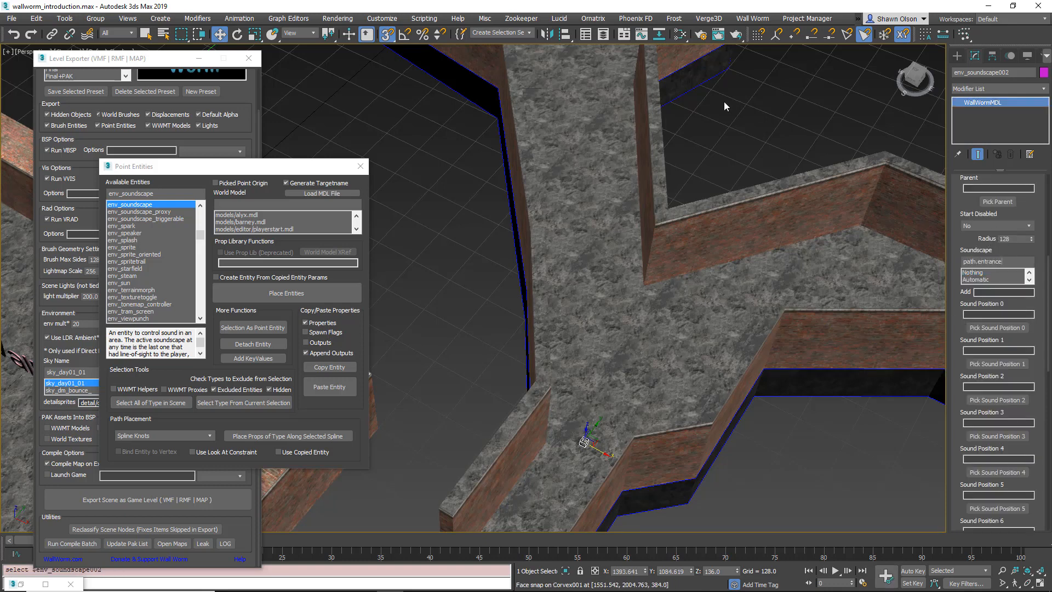
- Set the soundscape of the entity in the large octagonal room at the end of the straight corridor to path.bigroom
{"action": "middle_click_drag", "start_coordinate": [662, 104], "coordinate": [679, 372]}
{"action": "left_click", "coordinate": [559, 228]}
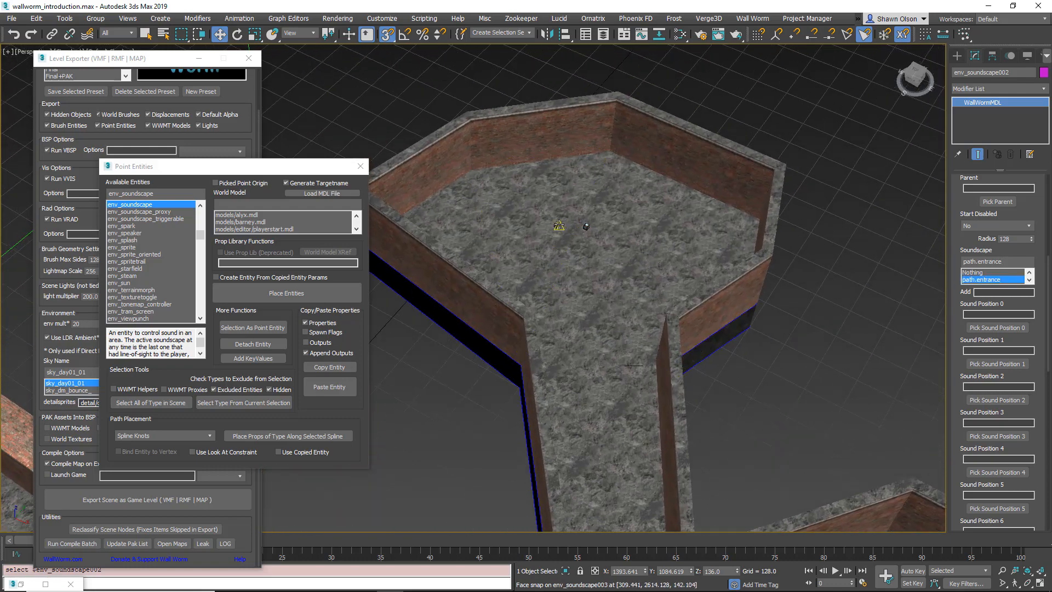
{"action": "double_click", "coordinate": [994, 261]}
{"action": "type", "text": "path.bigroom"}
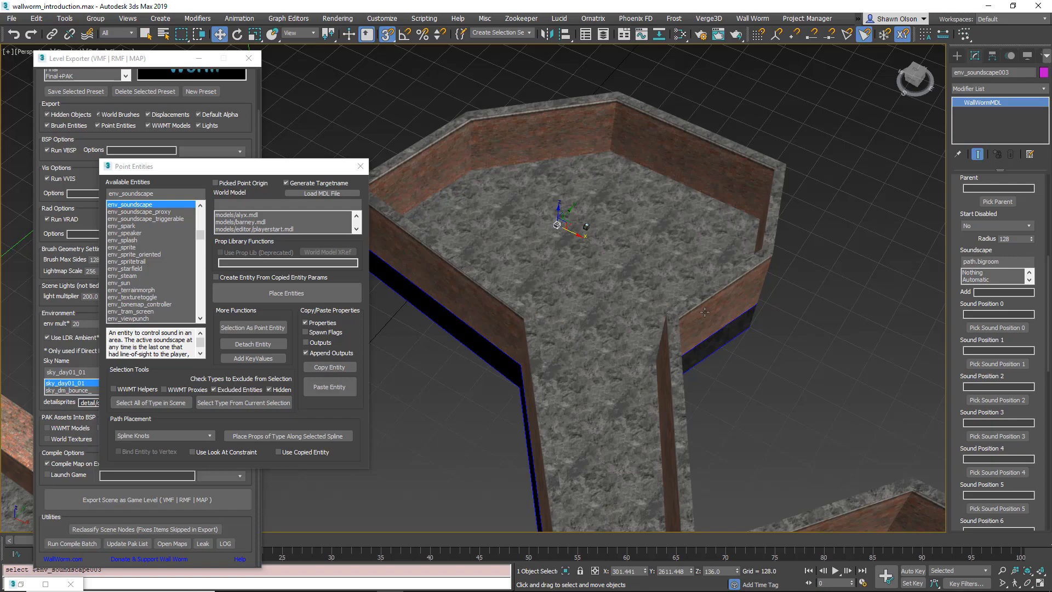
- Select the soundscape entity in the room with the WallWorm.com text and set its soundscape to barney.start
{"action": "middle_click_drag", "start_coordinate": [704, 312], "coordinate": [930, 210]}
{"action": "scroll", "coordinate": [795, 200], "scroll_direction": "down", "scroll_amount": 6}
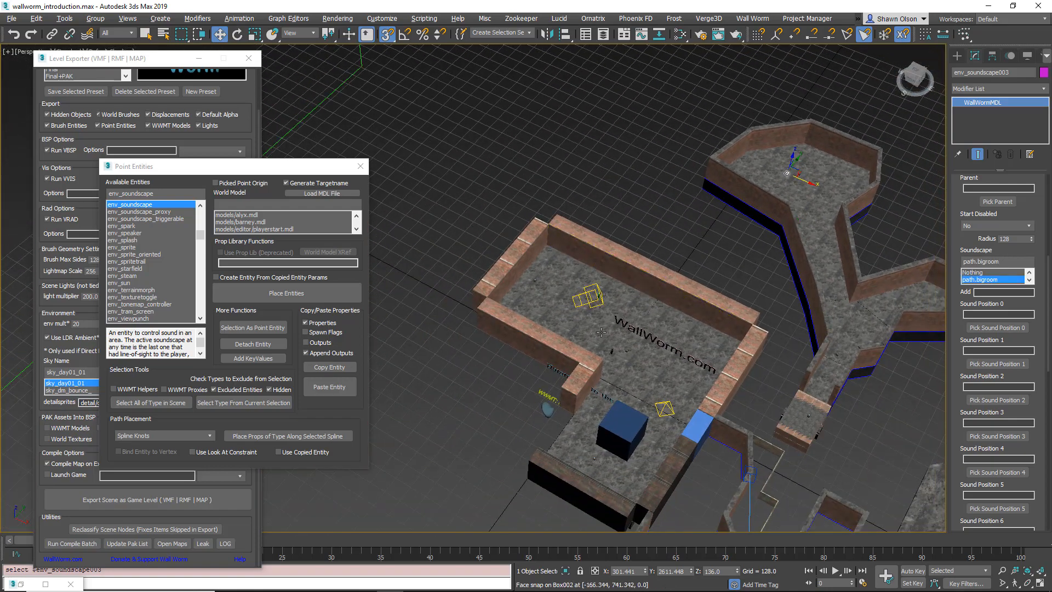
{"action": "scroll", "coordinate": [601, 332], "scroll_direction": "up", "scroll_amount": 8}
{"action": "middle_click_drag", "start_coordinate": [677, 367], "coordinate": [459, 146]}
{"action": "left_click", "coordinate": [654, 358]}
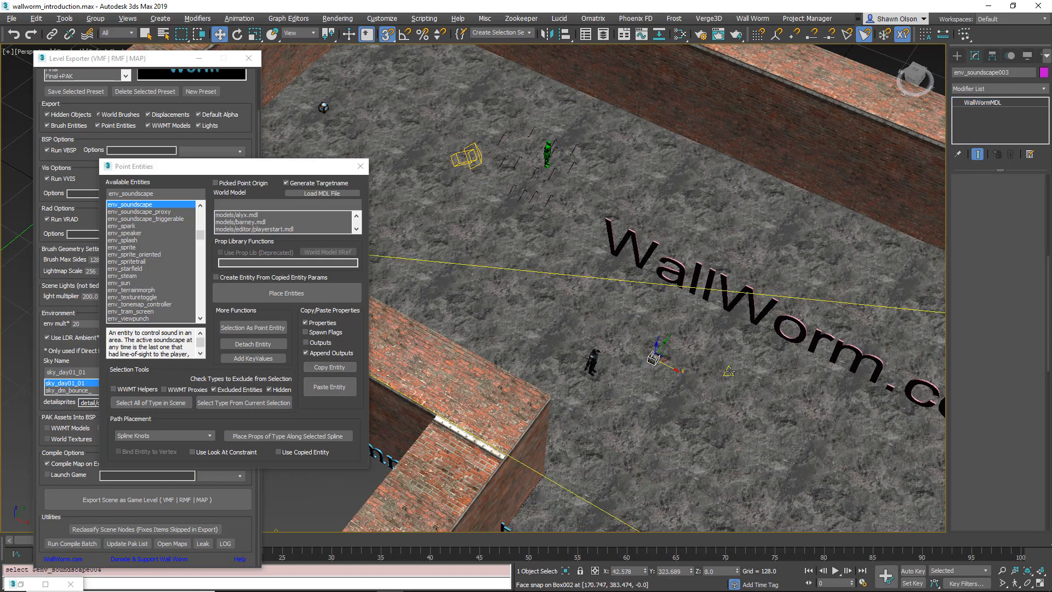
{"action": "middle_click_drag", "start_coordinate": [721, 355], "coordinate": [632, 304]}
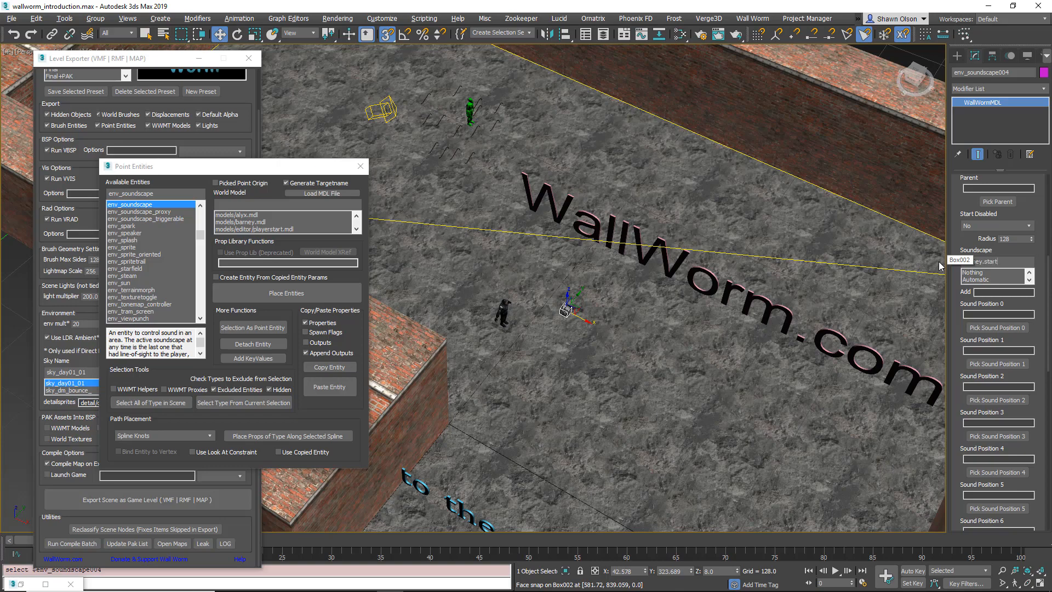
- Clear the selection and run Soundscaper, saving the soundscape script as soundscapes_wallworm_example.txt in the scripts folder
{"action": "scroll", "coordinate": [931, 257], "scroll_direction": "down", "scroll_amount": 4}
{"action": "scroll", "coordinate": [830, 418], "scroll_direction": "down", "scroll_amount": 3}
{"action": "middle_click_drag", "start_coordinate": [828, 420], "coordinate": [398, 334]}
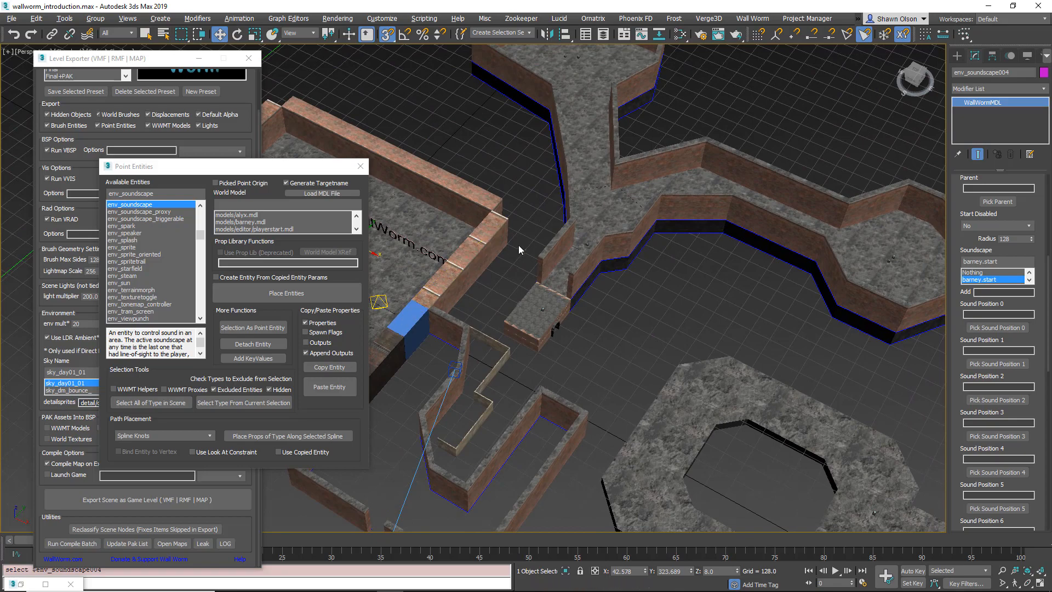
{"action": "scroll", "coordinate": [550, 233], "scroll_direction": "up", "scroll_amount": 6}
{"action": "left_click", "coordinate": [671, 266]}
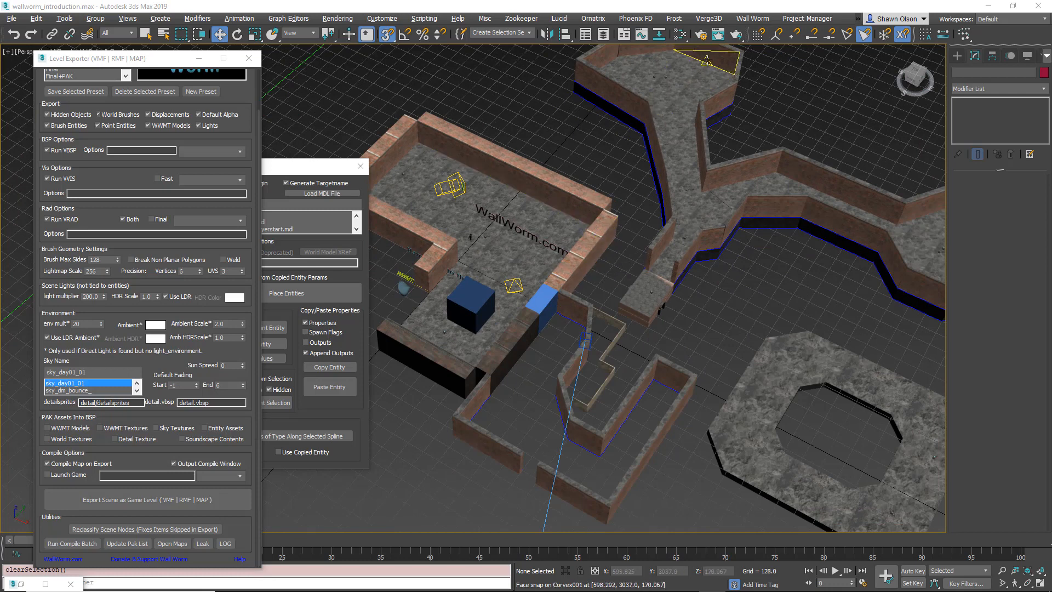
{"action": "left_click", "coordinate": [753, 19]}
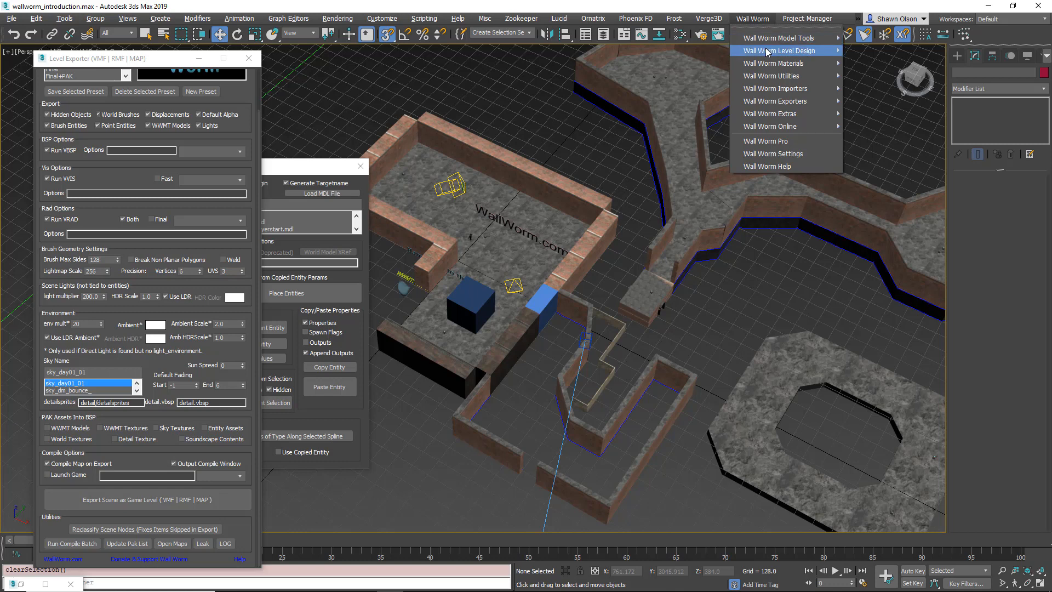
{"action": "mouse_move", "coordinate": [767, 53]}
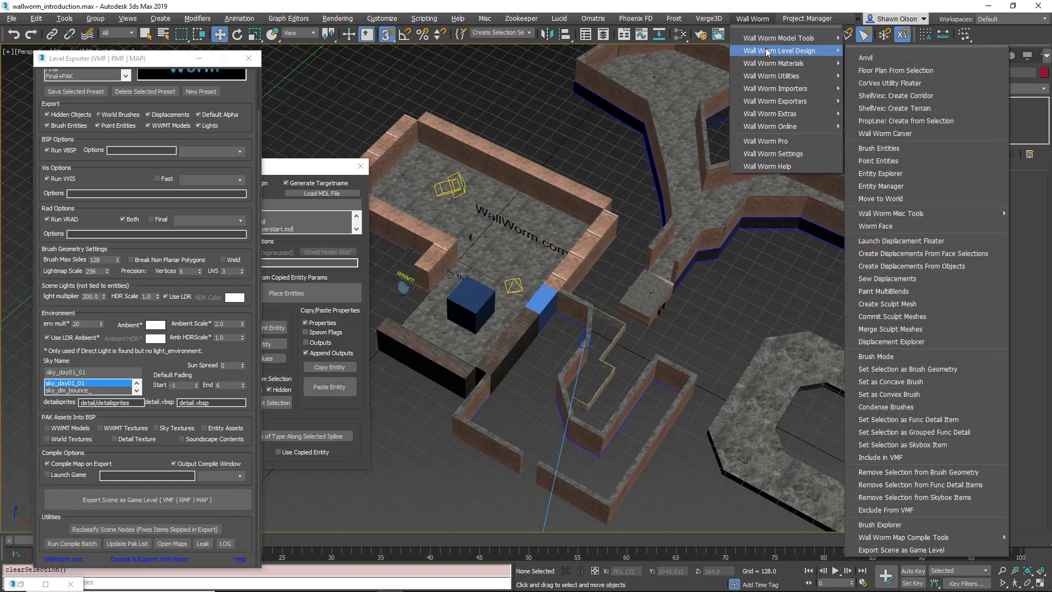
{"action": "mouse_move", "coordinate": [893, 214]}
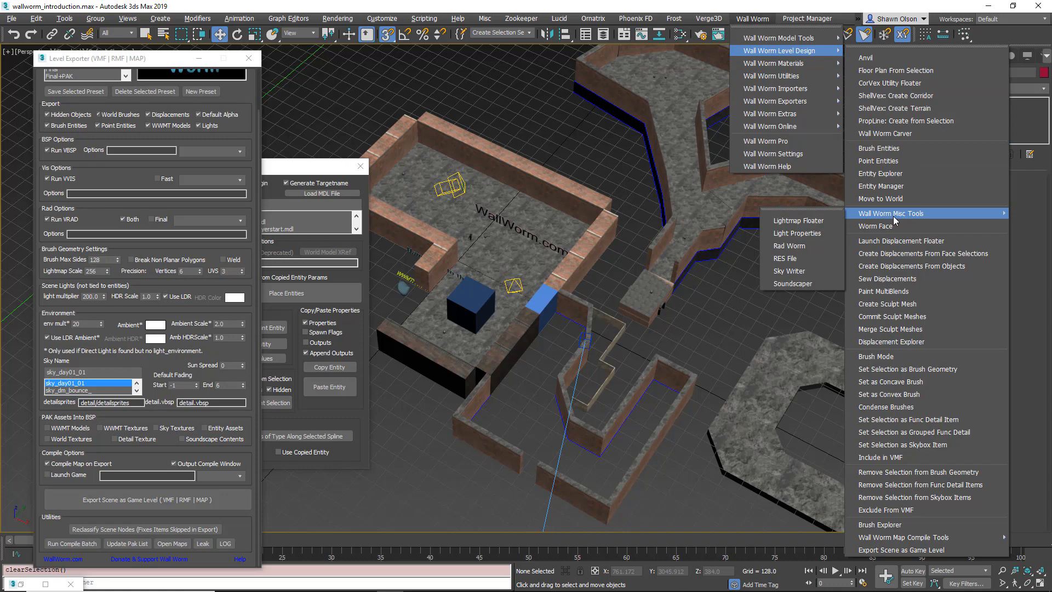
{"action": "left_click", "coordinate": [793, 284]}
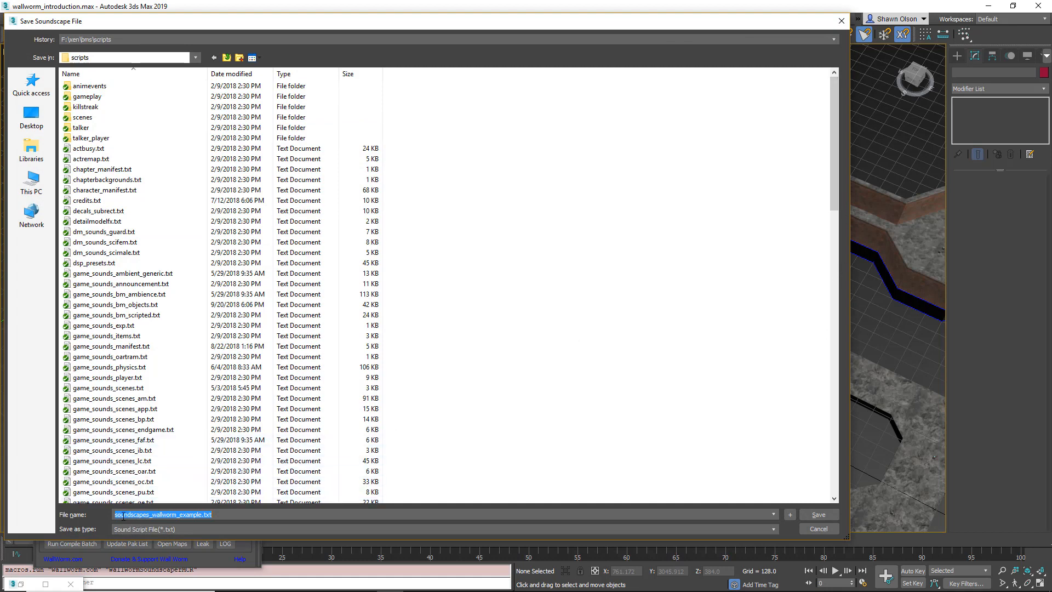
{"action": "left_click", "coordinate": [152, 515]}
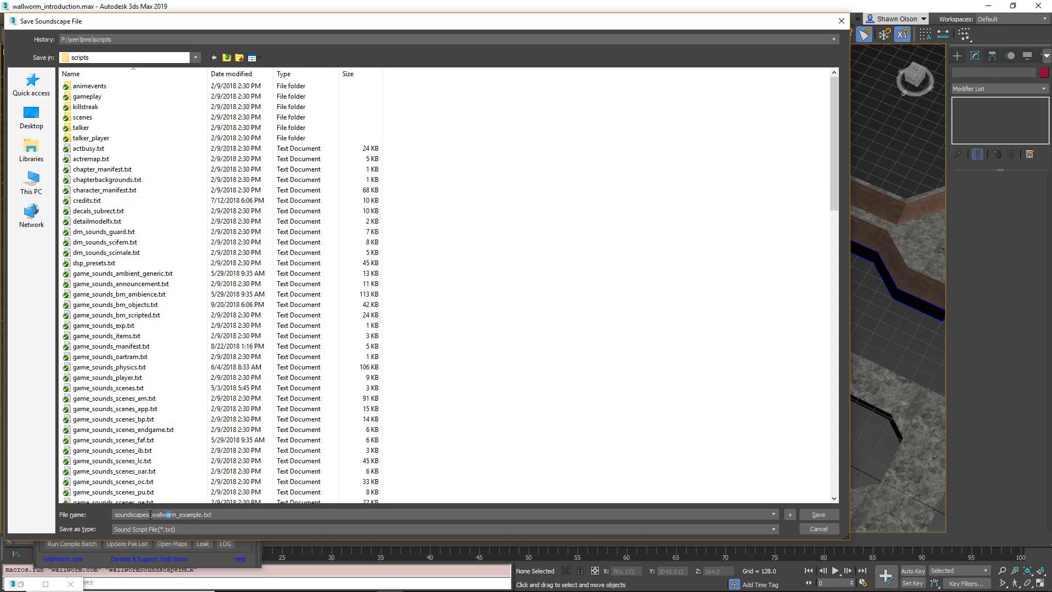
{"action": "left_click_drag", "start_coordinate": [151, 514], "coordinate": [202, 514]}
{"action": "left_click", "coordinate": [818, 514]}
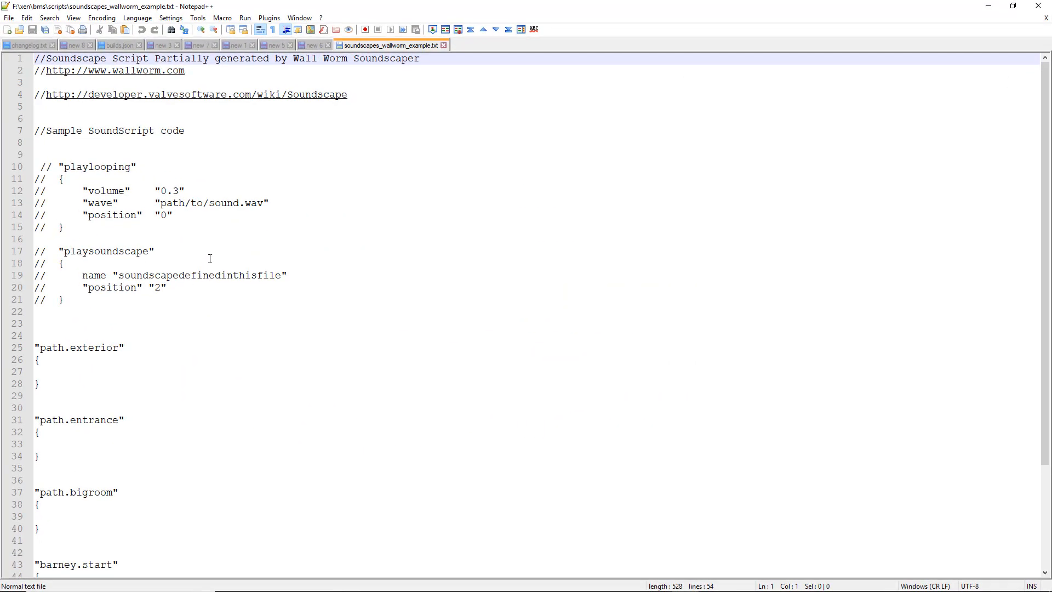
- Review the generated soundscape script, examining the commented sample code and each empty soundscape block, and return to 3ds Max
{"action": "scroll", "coordinate": [222, 244], "scroll_direction": "down", "scroll_amount": 4}
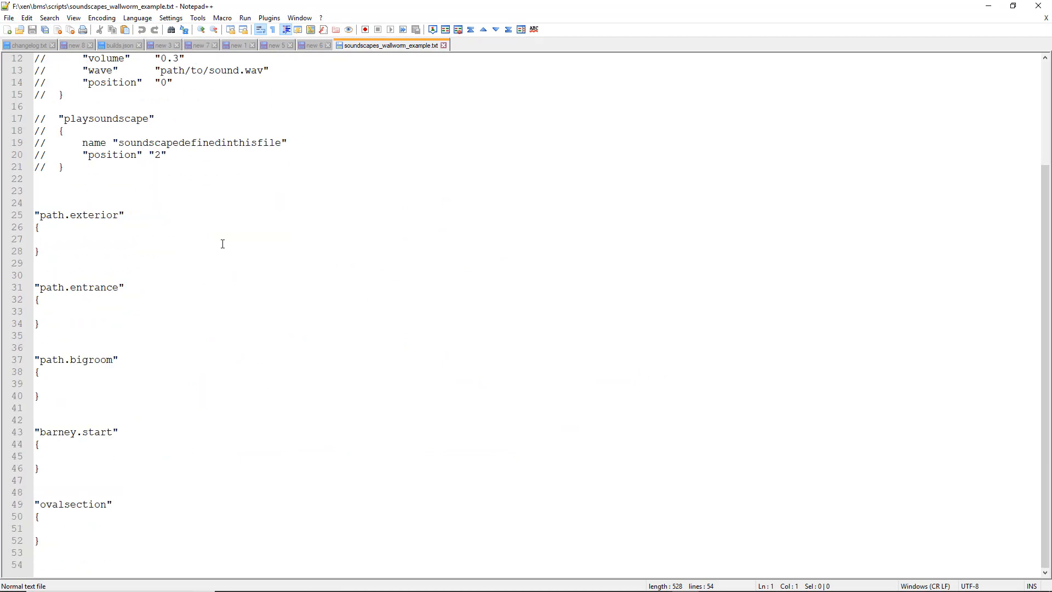
{"action": "scroll", "coordinate": [108, 409], "scroll_direction": "up", "scroll_amount": 2}
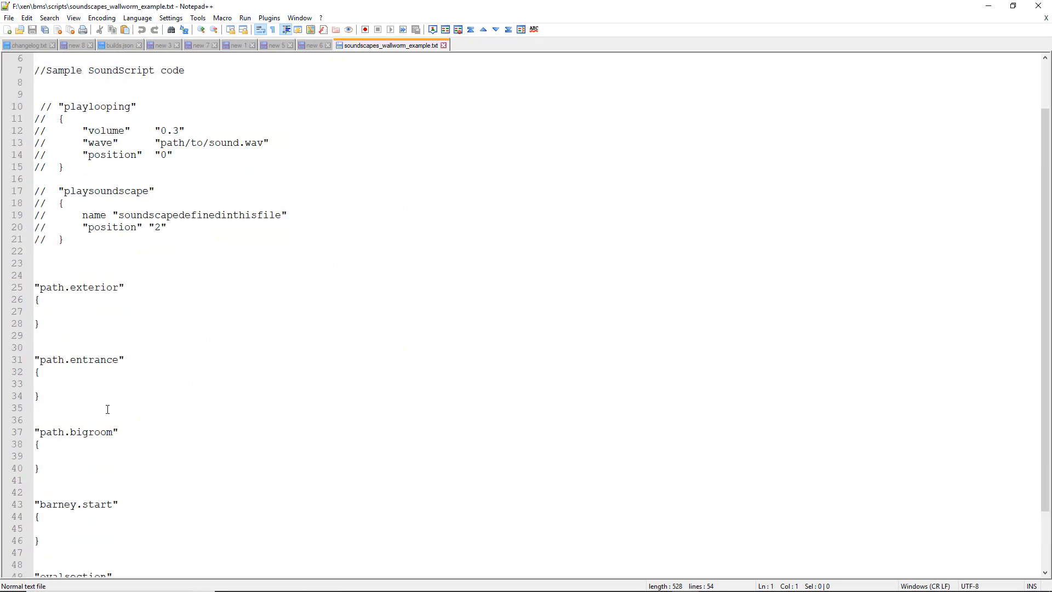
{"action": "left_click", "coordinate": [56, 310]}
{"action": "scroll", "coordinate": [185, 324], "scroll_direction": "up", "scroll_amount": 2}
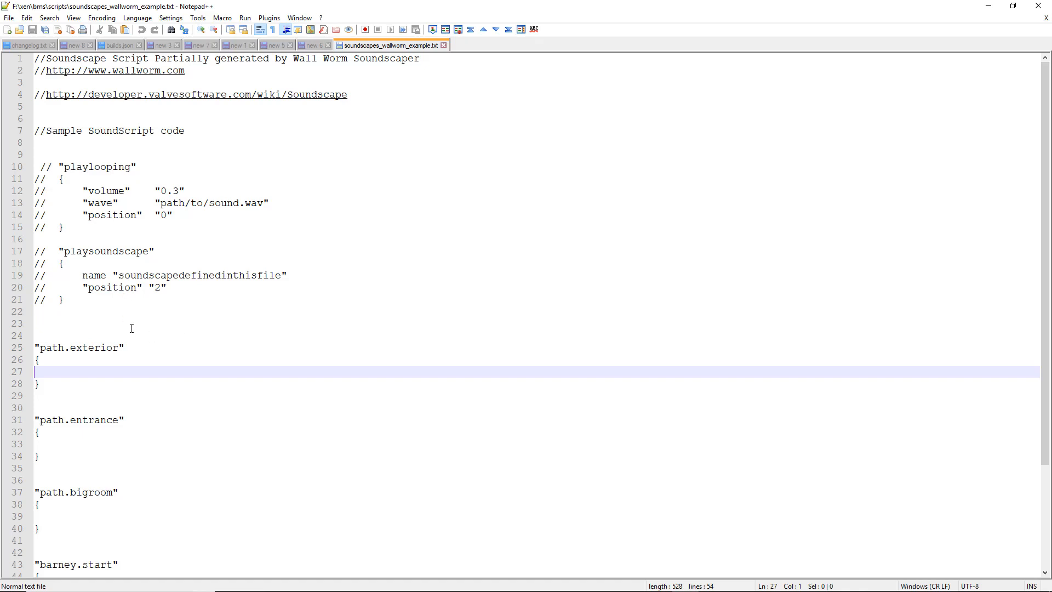
{"action": "left_click_drag", "start_coordinate": [119, 323], "coordinate": [34, 155]}
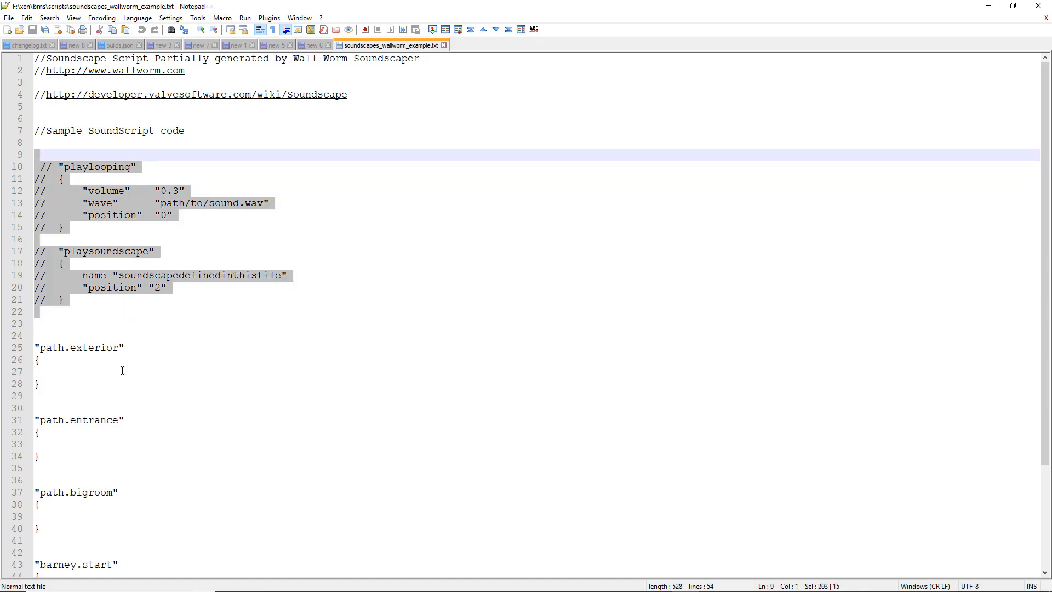
{"action": "left_click", "coordinate": [72, 376]}
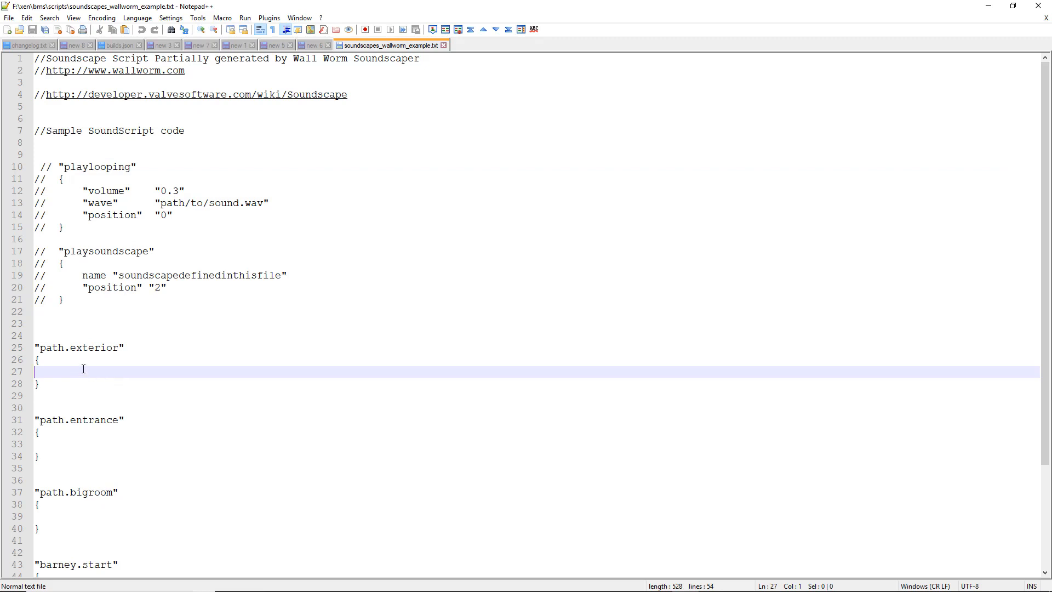
{"action": "scroll", "coordinate": [91, 378], "scroll_direction": "down", "scroll_amount": 4}
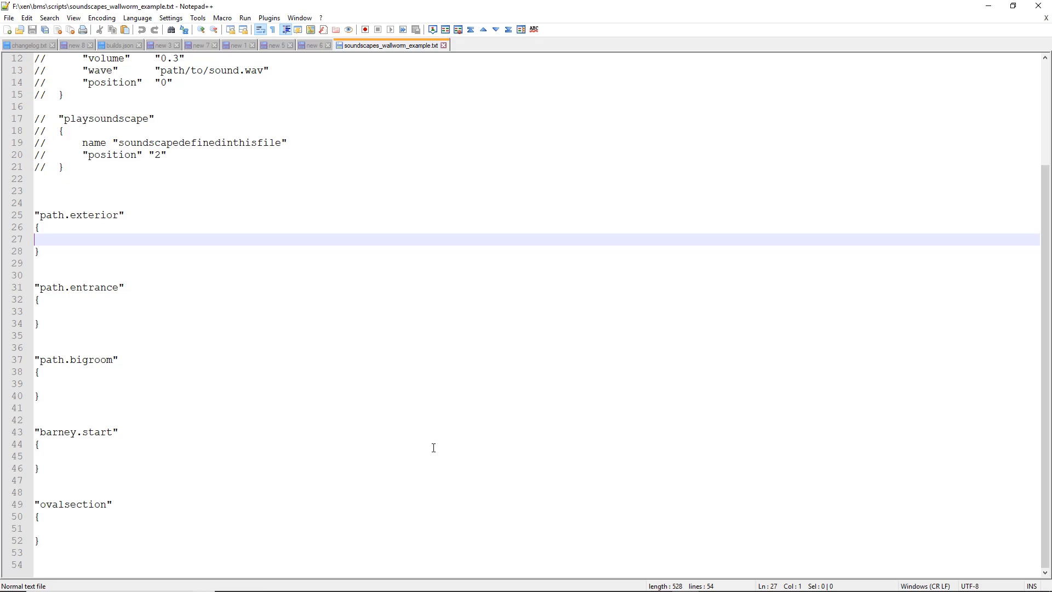
{"action": "left_click", "coordinate": [124, 539]}
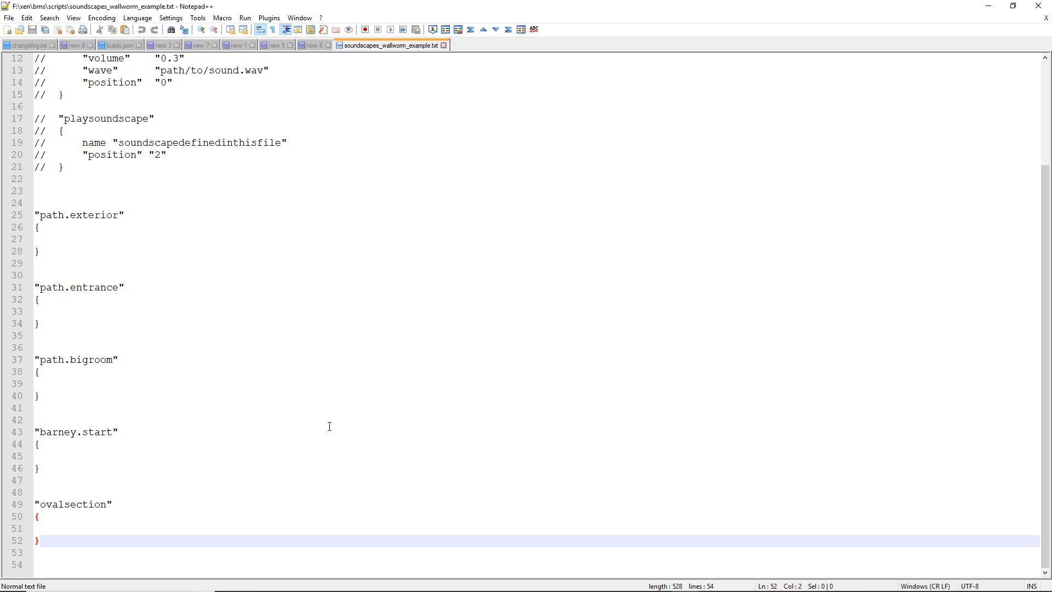
{"action": "left_click", "coordinate": [992, 6]}
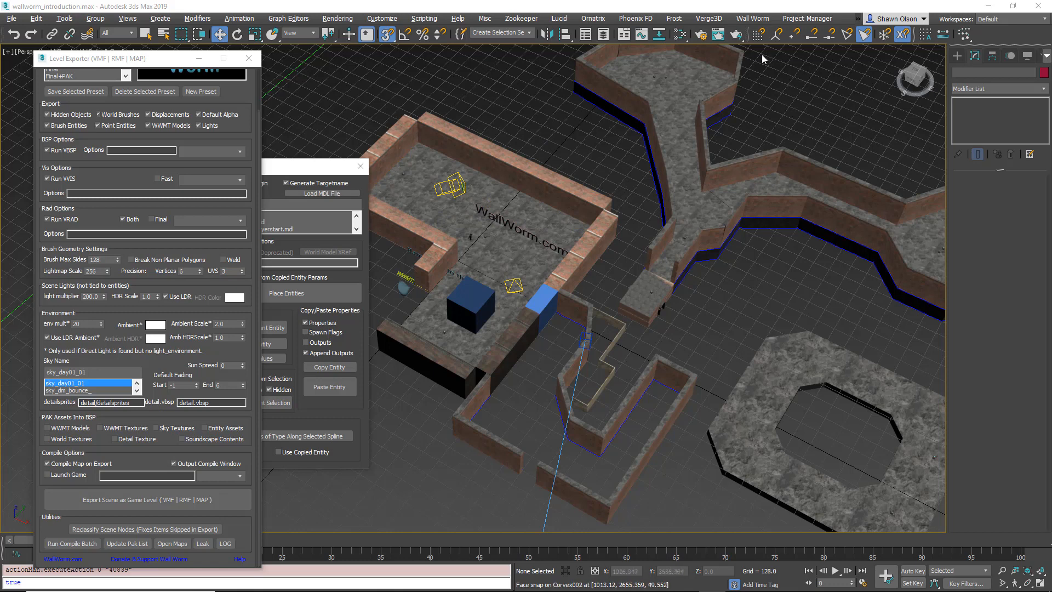
{"action": "left_click", "coordinate": [752, 20]}
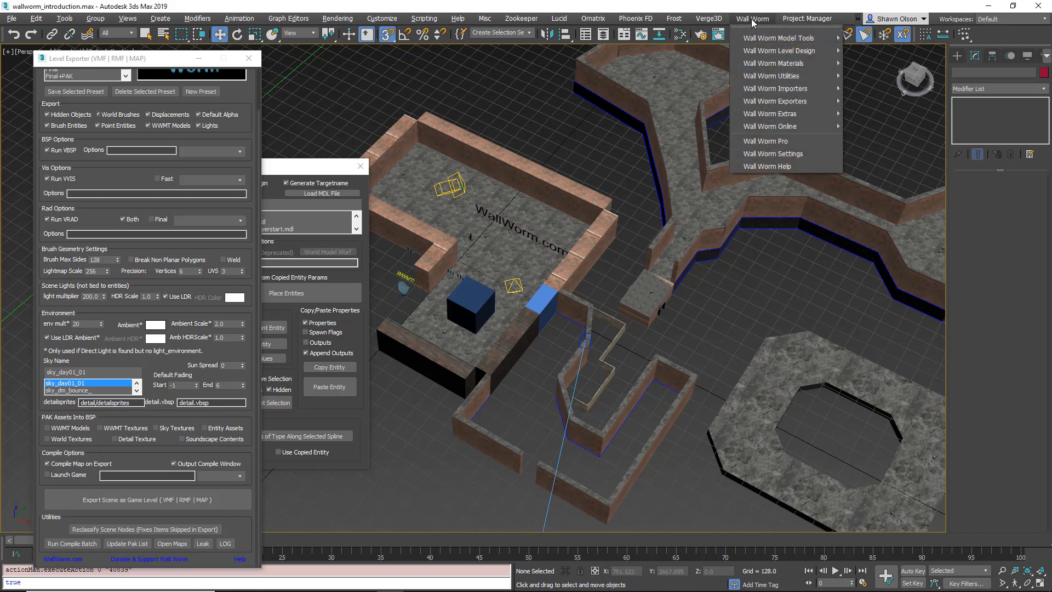
{"action": "mouse_move", "coordinate": [778, 55]}
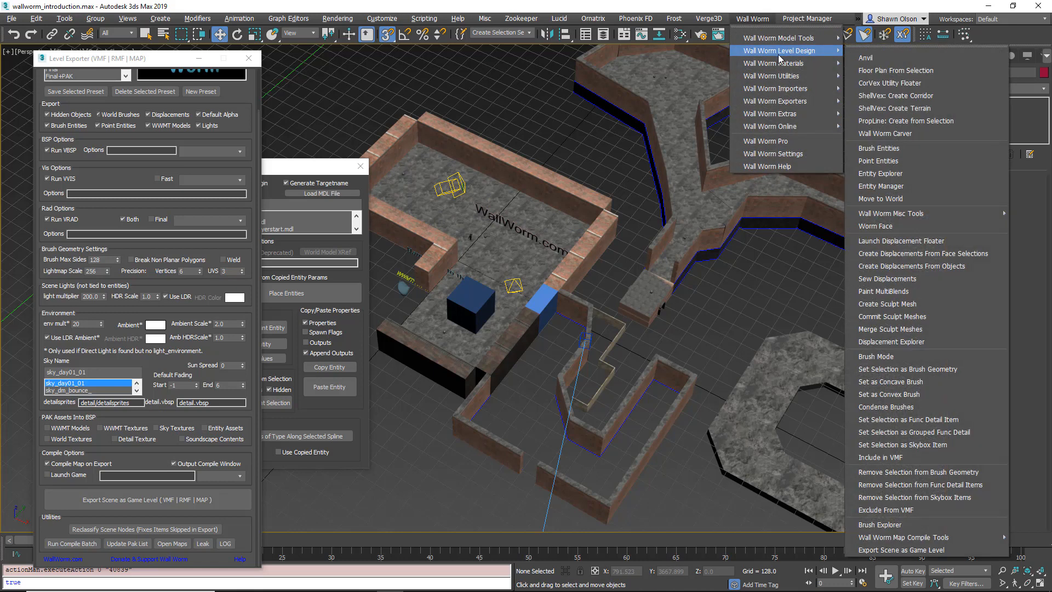
{"action": "mouse_move", "coordinate": [897, 218]}
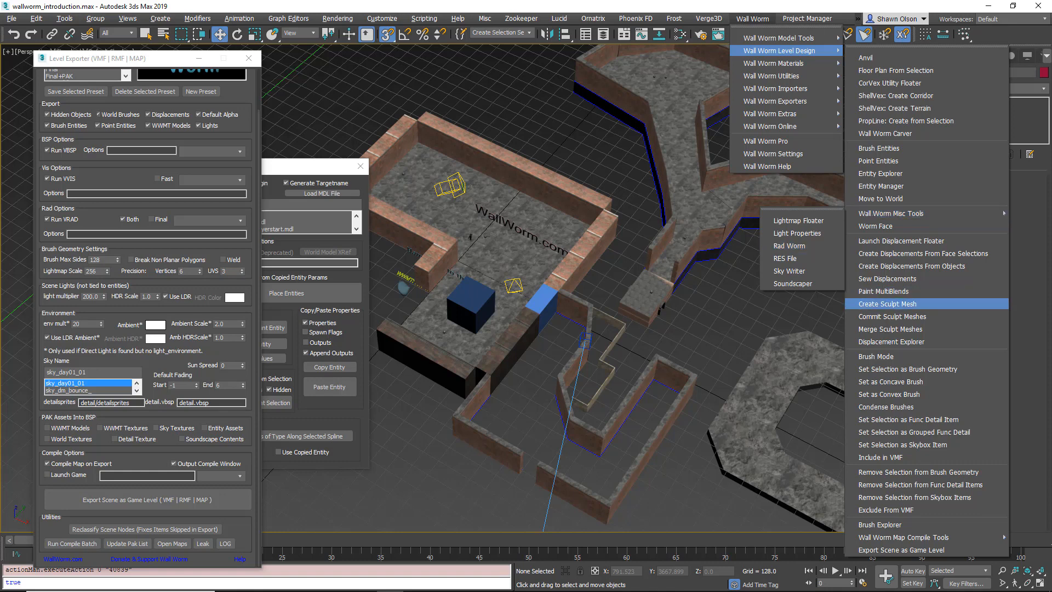
{"action": "left_click", "coordinate": [1051, 315]}
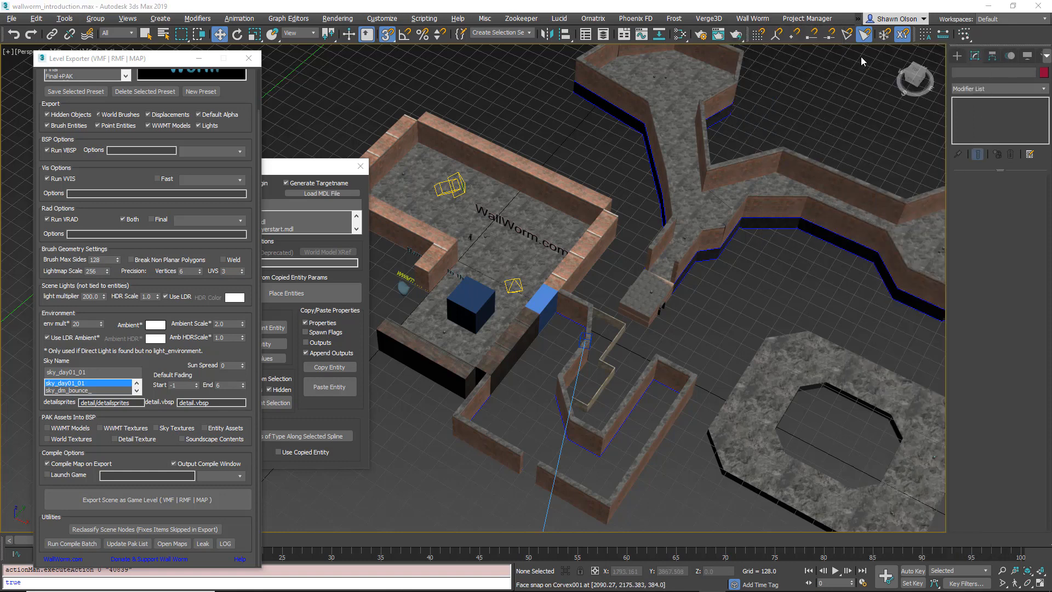
- Open the Wall Worm Res Maker and include WWMT models and textures, entity assets, world and sky textures, soundscapes, and detail materials
{"action": "left_click", "coordinate": [754, 18]}
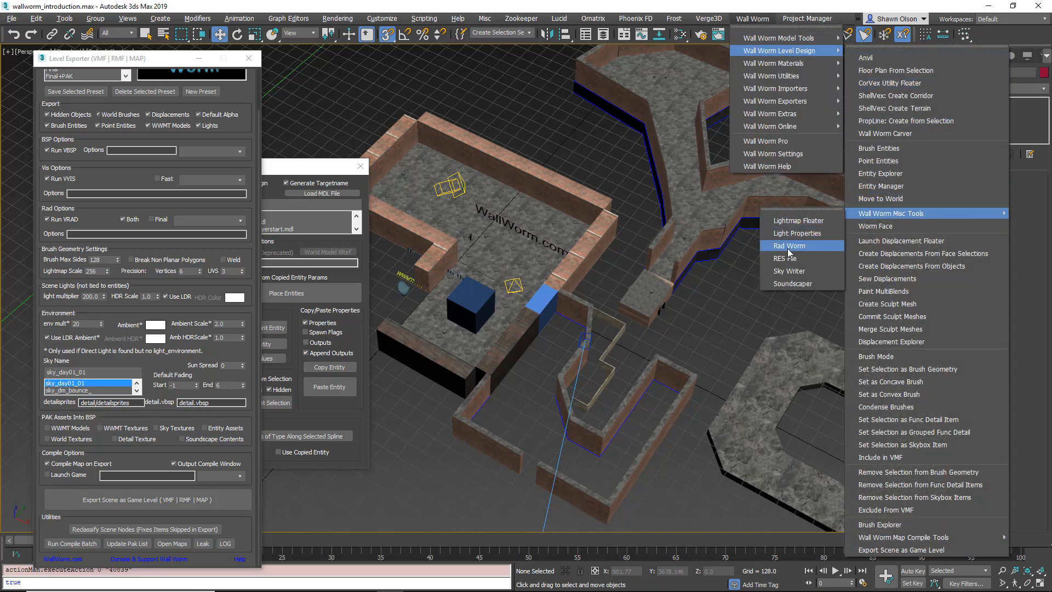
{"action": "left_click", "coordinate": [788, 259]}
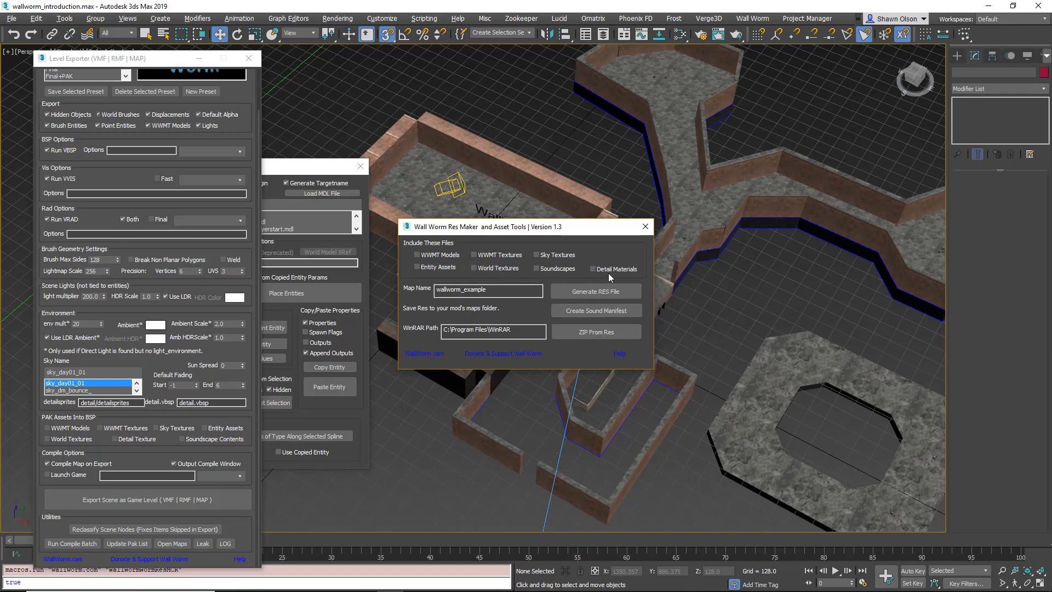
{"action": "left_click", "coordinate": [436, 256]}
{"action": "left_click", "coordinate": [437, 268]}
{"action": "left_click", "coordinate": [502, 256]}
{"action": "left_click", "coordinate": [500, 269]}
{"action": "left_click", "coordinate": [540, 255]}
{"action": "left_click", "coordinate": [619, 270]}
- Generate the RES file as wallworm_example.res in the maps folder and examine its asset list
{"action": "left_click", "coordinate": [596, 292]}
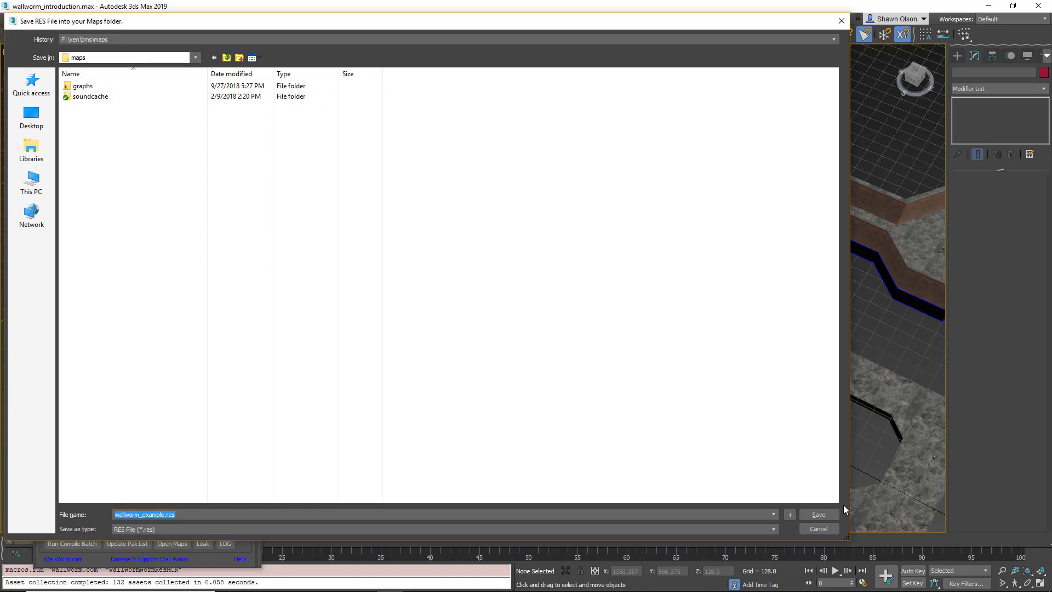
{"action": "left_click", "coordinate": [819, 514]}
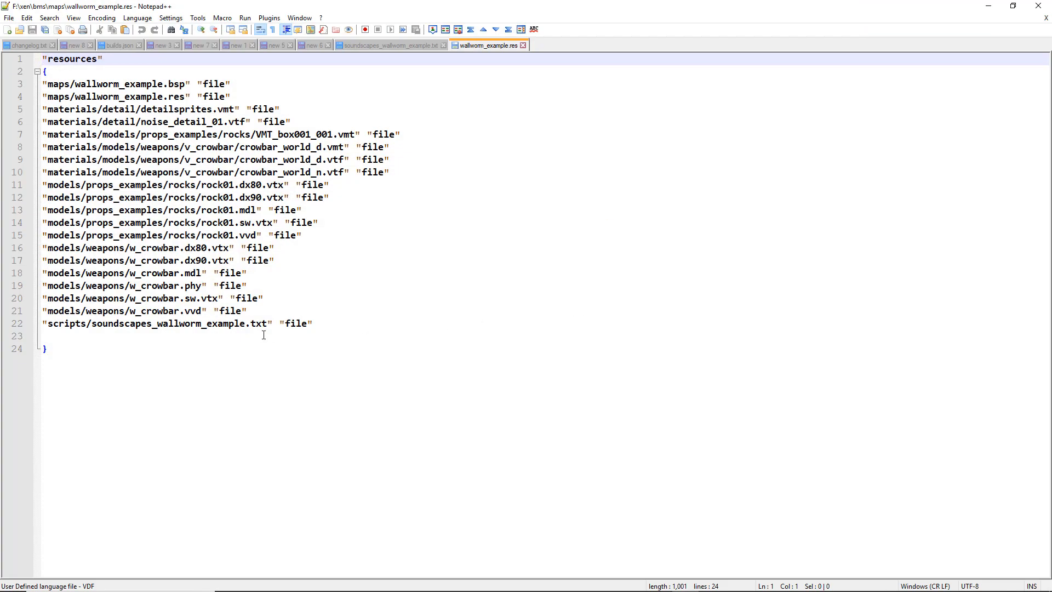
{"action": "left_click_drag", "start_coordinate": [86, 356], "coordinate": [1, 41]}
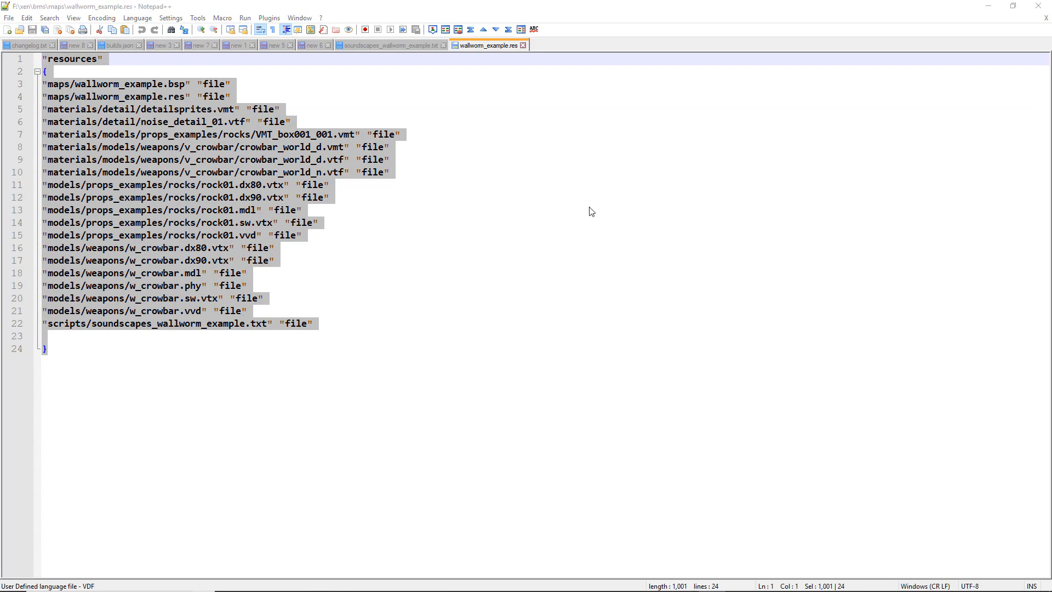
{"action": "left_click", "coordinate": [988, 8]}
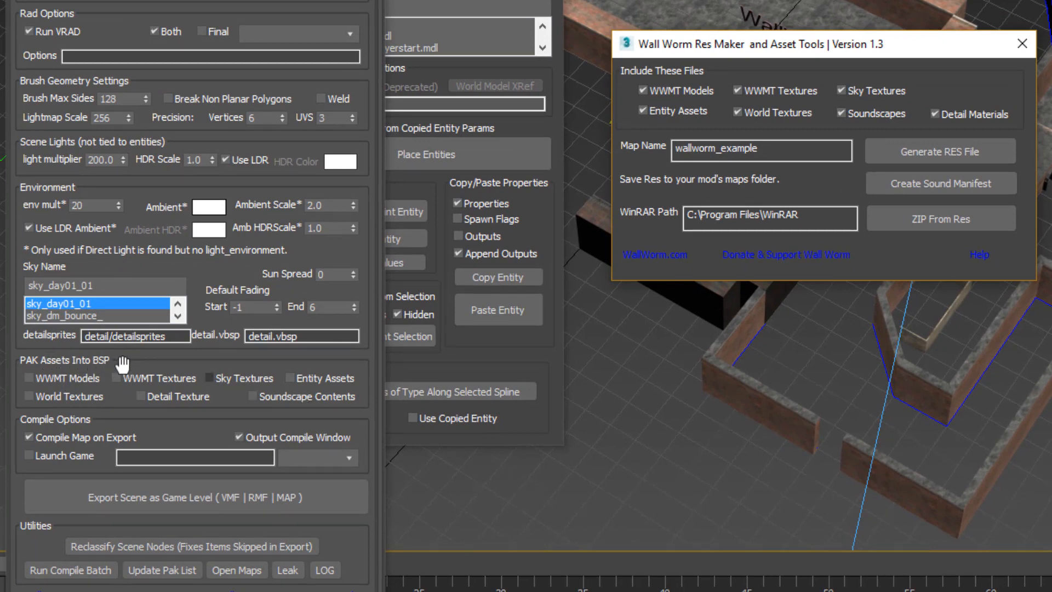
- Check the Level Exporter's PAK asset options and close the Res Maker, the point entities dialog and the Level Exporter
{"action": "left_click_drag", "start_coordinate": [122, 366], "coordinate": [151, 369]}
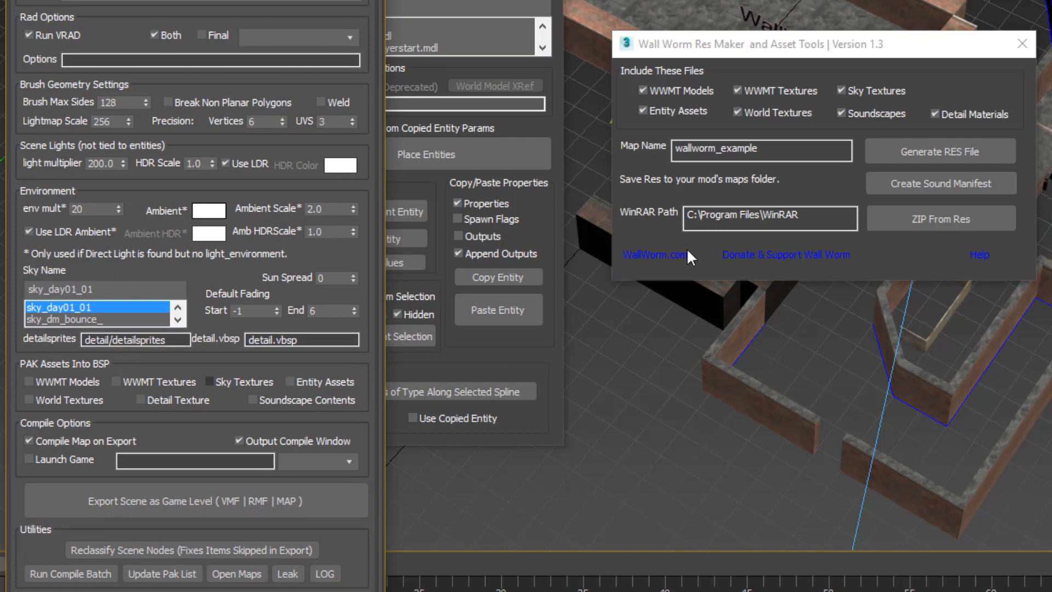
{"action": "left_click", "coordinate": [897, 50]}
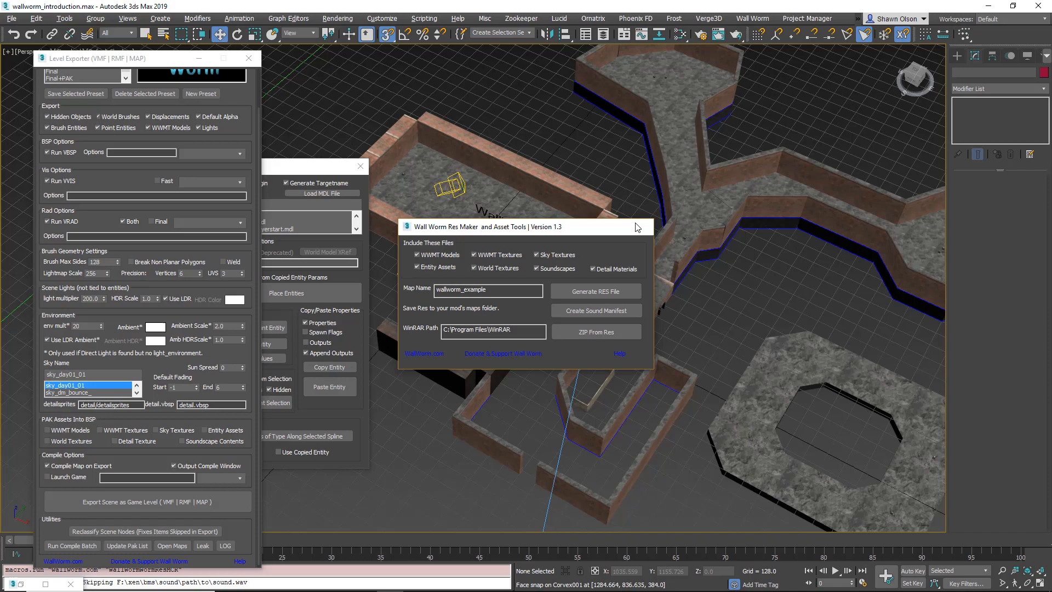
{"action": "left_click", "coordinate": [1022, 44]}
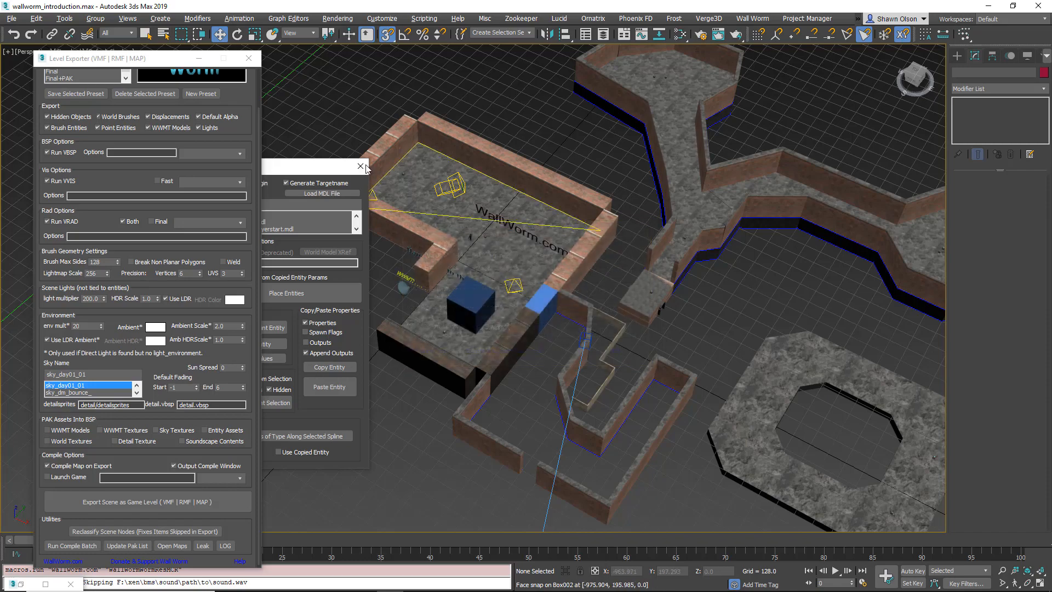
{"action": "left_click", "coordinate": [362, 167]}
{"action": "left_click", "coordinate": [249, 58]}
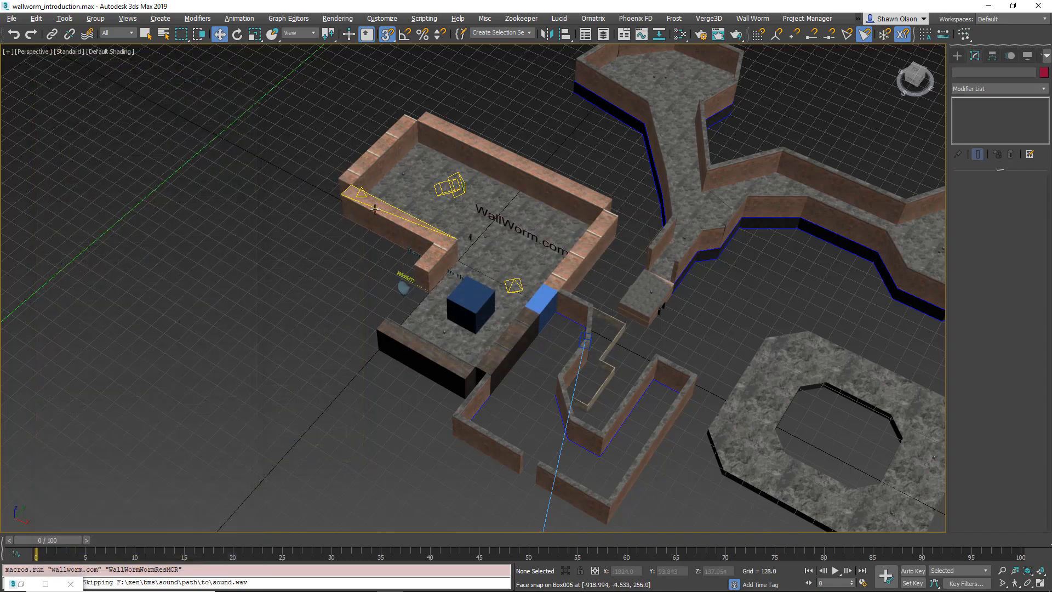
{"action": "scroll", "coordinate": [449, 285], "scroll_direction": "down", "scroll_amount": 1}
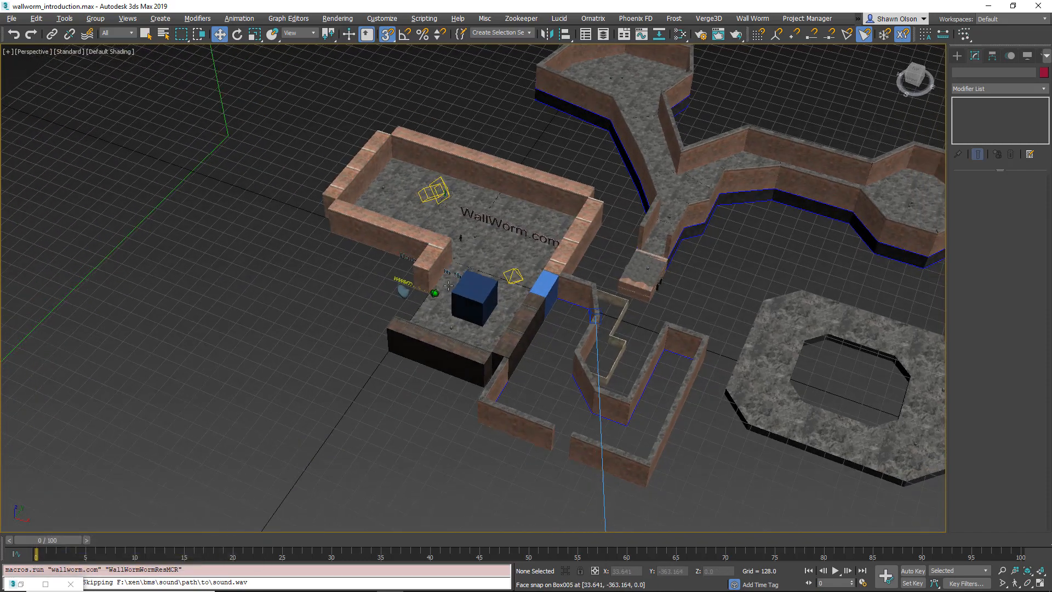
{"action": "middle_click_drag", "start_coordinate": [448, 286], "coordinate": [492, 286], "text": "alt"}
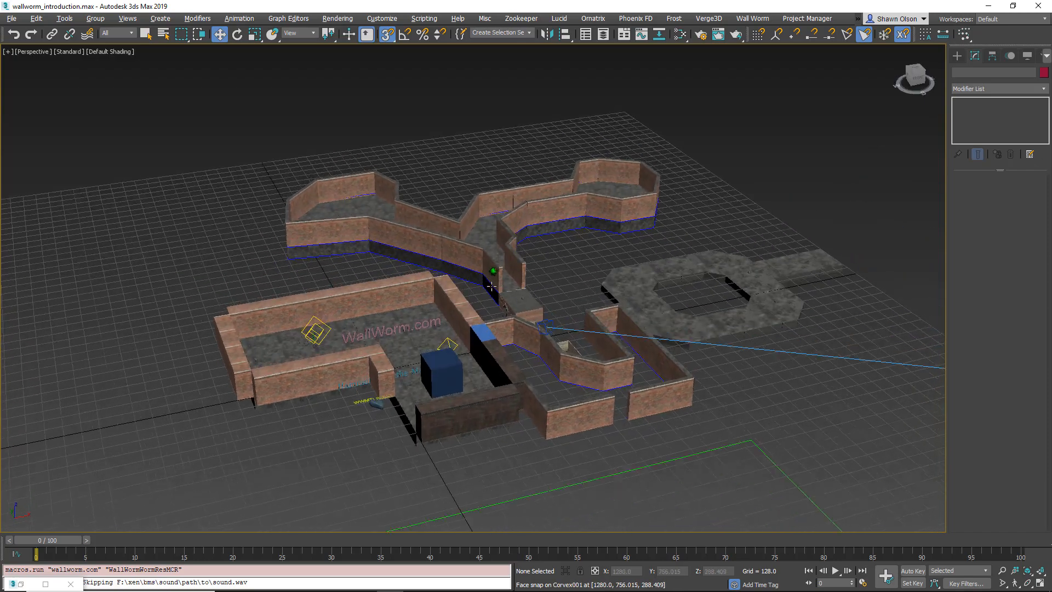
{"action": "scroll", "coordinate": [492, 286], "scroll_direction": "up", "scroll_amount": 5}
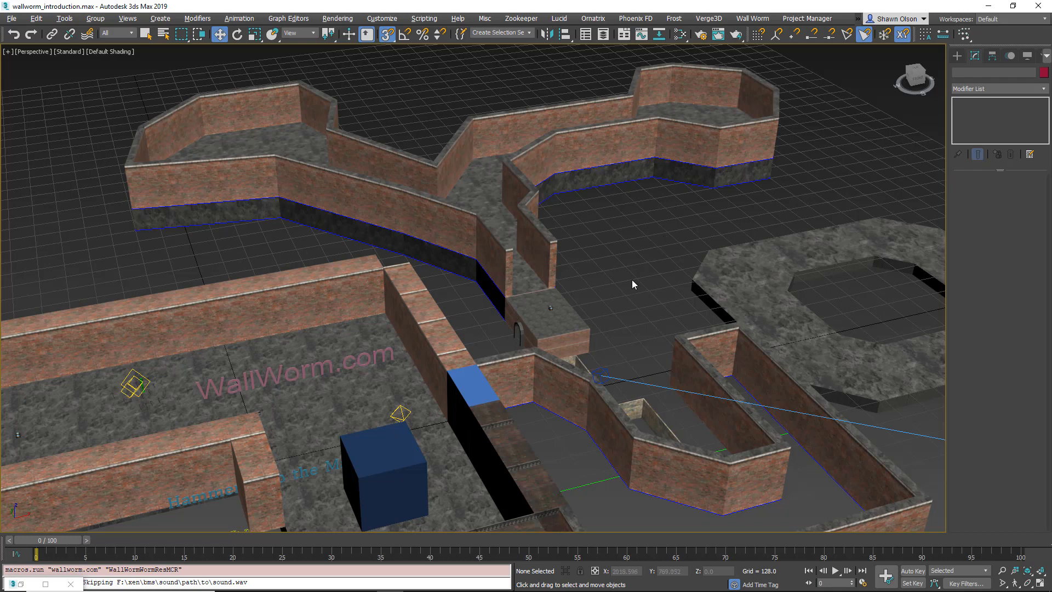
{"action": "scroll", "coordinate": [633, 280], "scroll_direction": "down", "scroll_amount": 2}
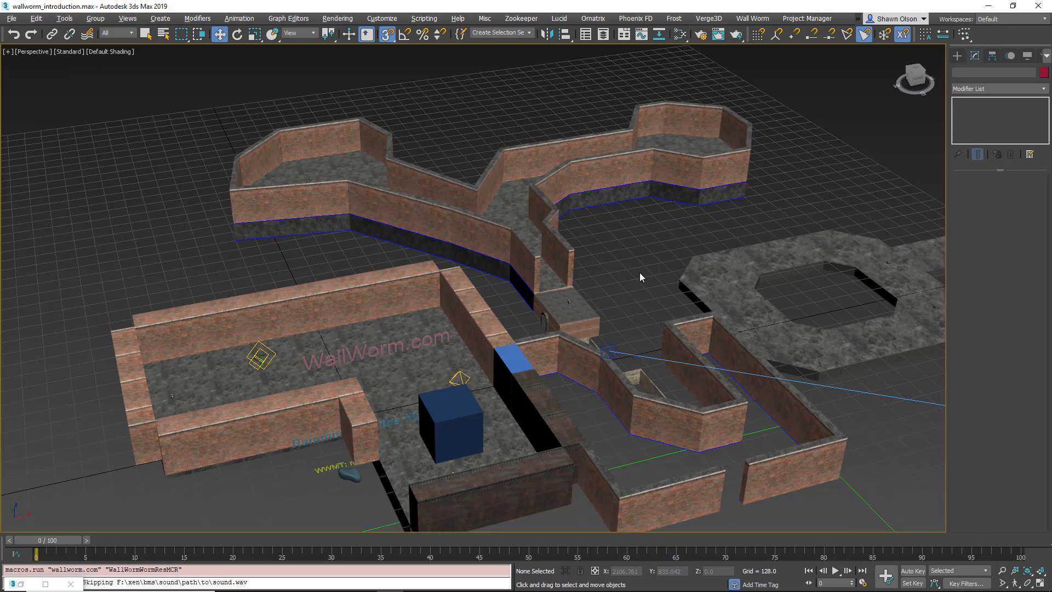
- Select the WallWorm.com text object on the room floor and frame it in the viewport
{"action": "left_click", "coordinate": [374, 352]}
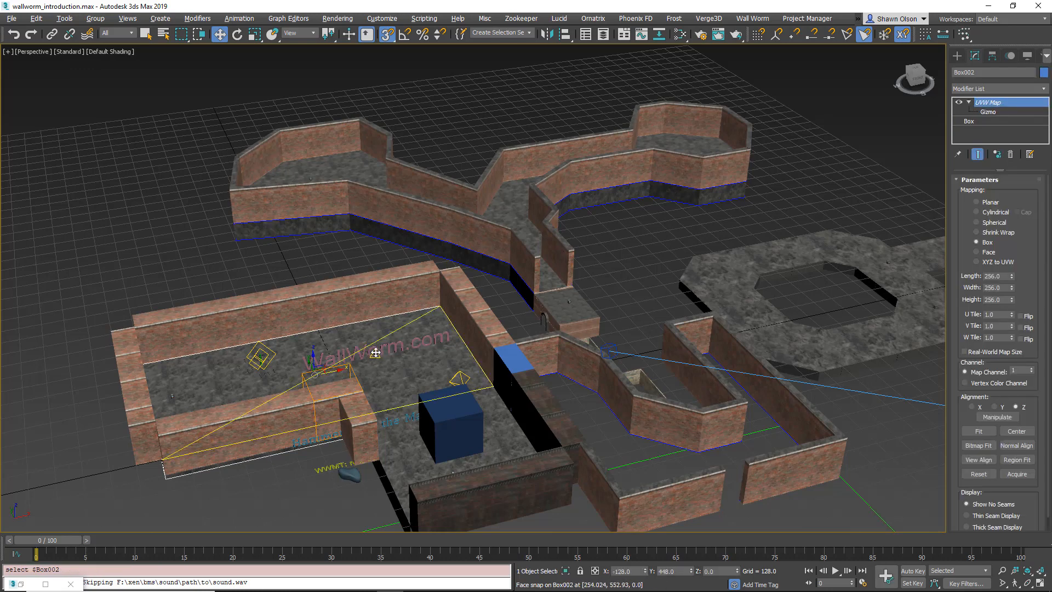
{"action": "left_click", "coordinate": [349, 355]}
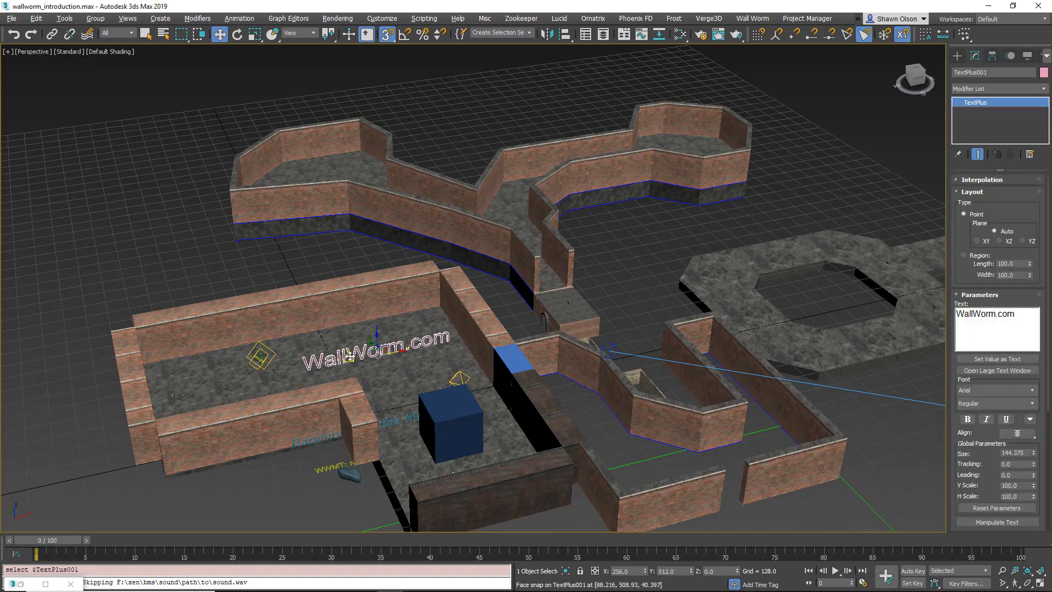
{"action": "key", "text": "z"}
{"action": "scroll", "coordinate": [536, 313], "scroll_direction": "up", "scroll_amount": 4}
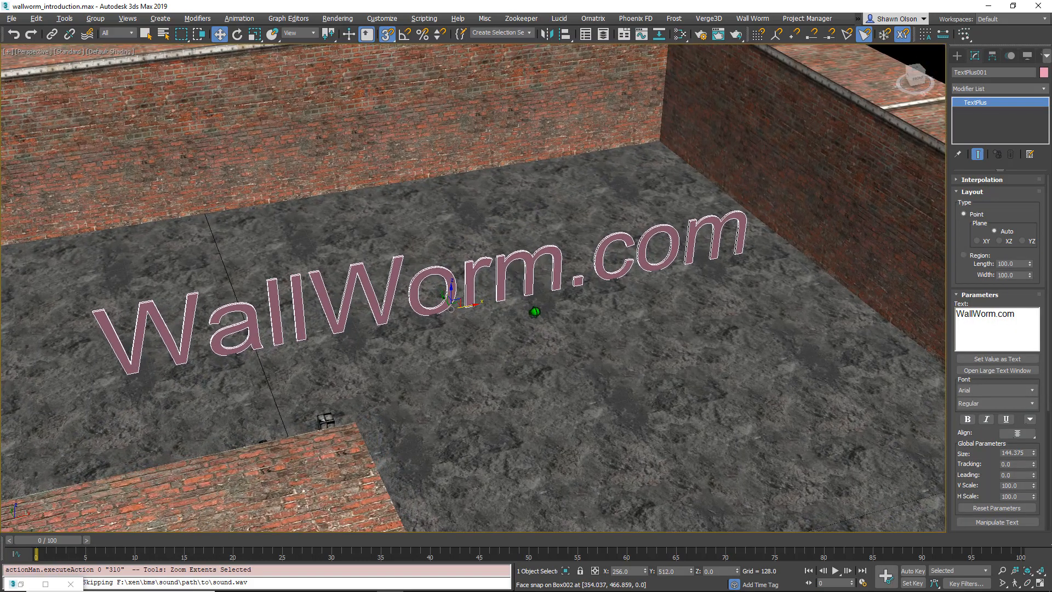
{"action": "middle_click_drag", "start_coordinate": [531, 297], "coordinate": [636, 303]}
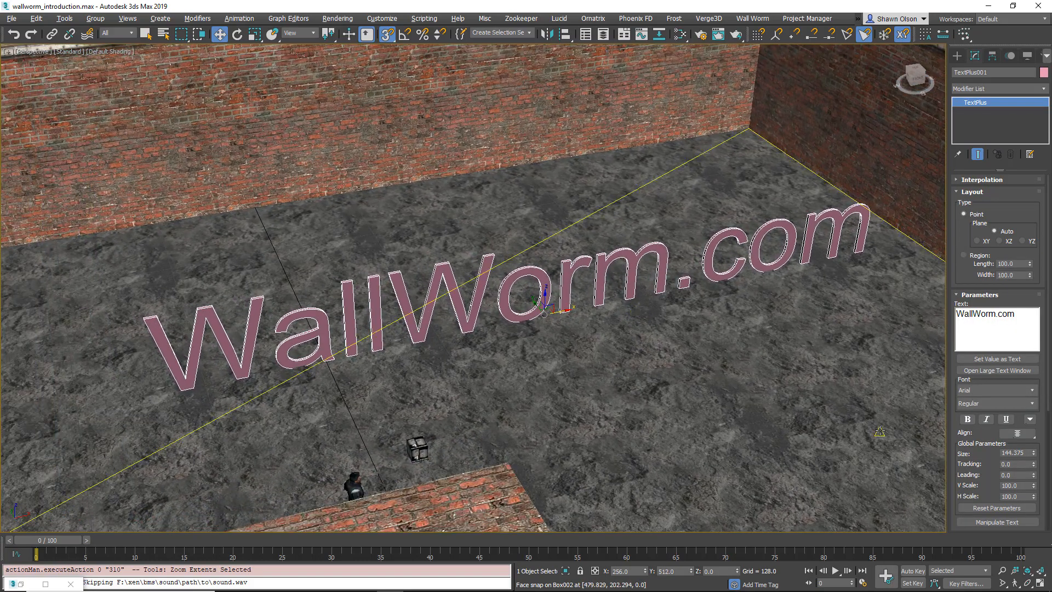